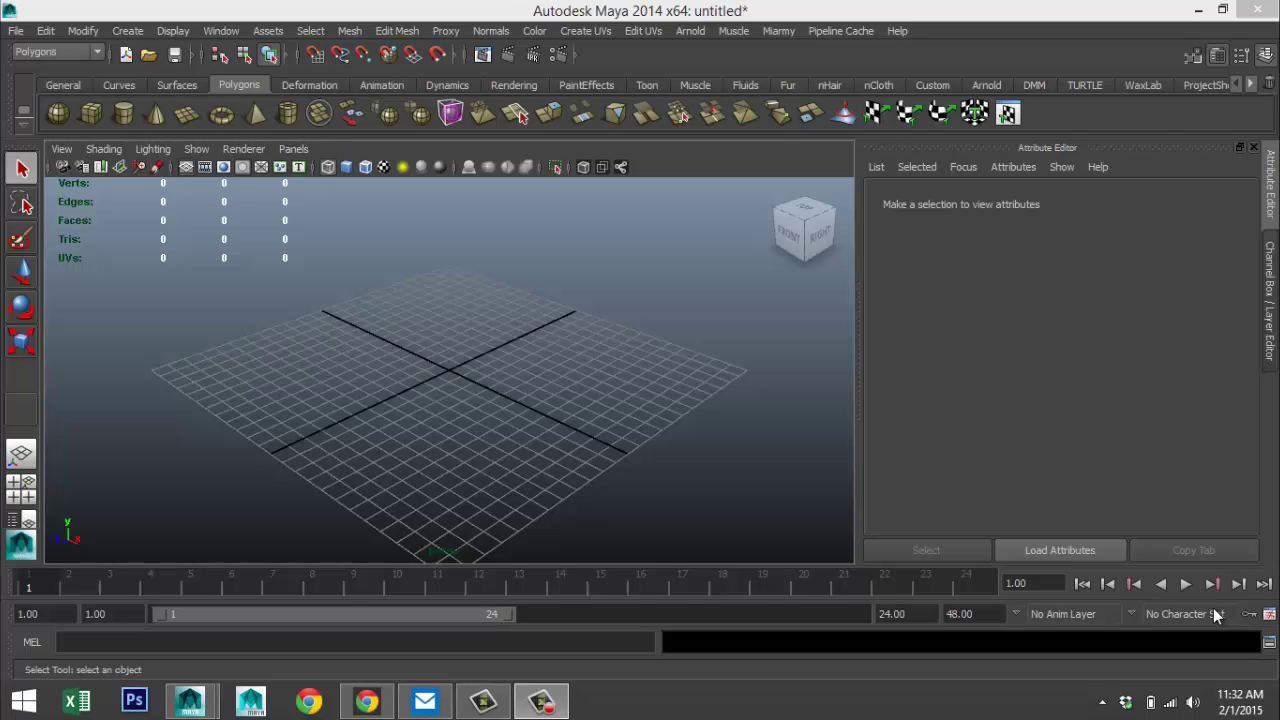
mouse_move(445, 369)
alt+mouse_down()
mouse_move(443, 380)
mouse_move(470, 378)
mouse_move(445, 387)
alt+mouse_up()
alt+middle_drag(445, 387, 473, 371)
mouse_move(473, 371)
alt+mouse_down()
mouse_move(440, 385)
mouse_move(466, 371)
mouse_move(459, 381)
mouse_move(483, 388)
alt+mouse_up()
alt+drag(583, 367, 582, 413)
alt+middle_drag(578, 407, 597, 414)
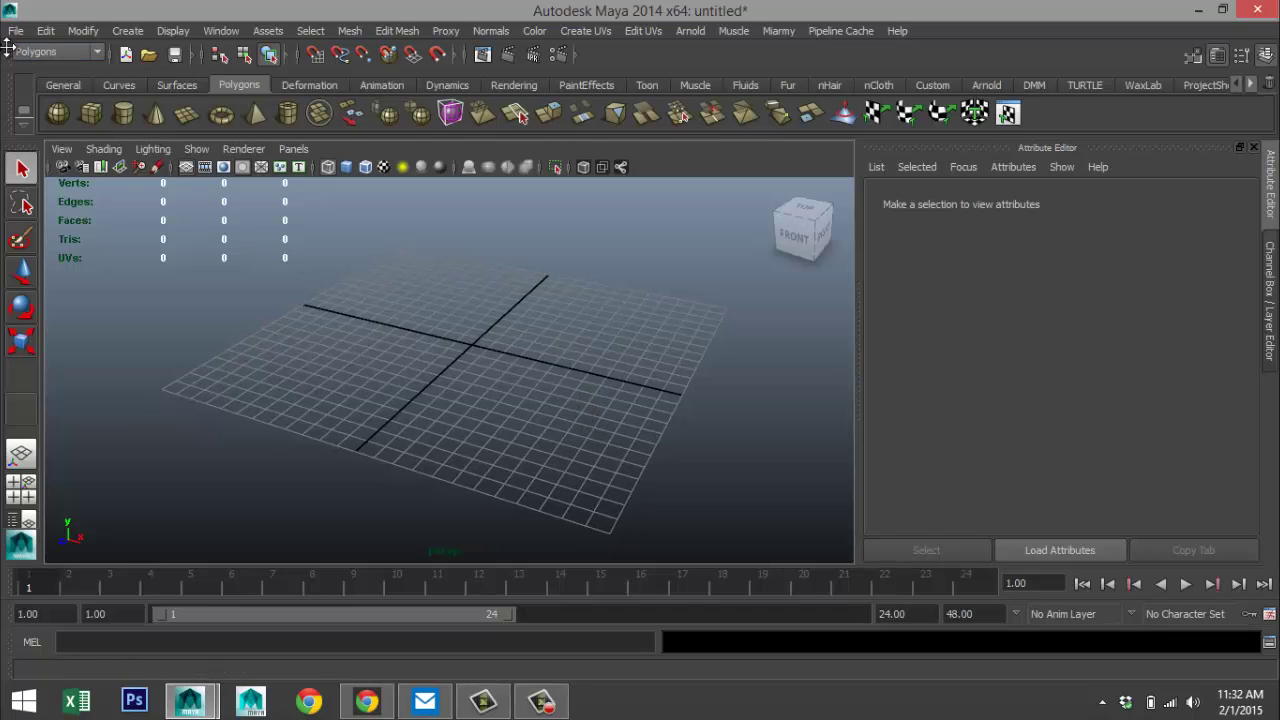
- Import gun concept 1.png from the Desktop as an image plane in the front view
click(22, 494)
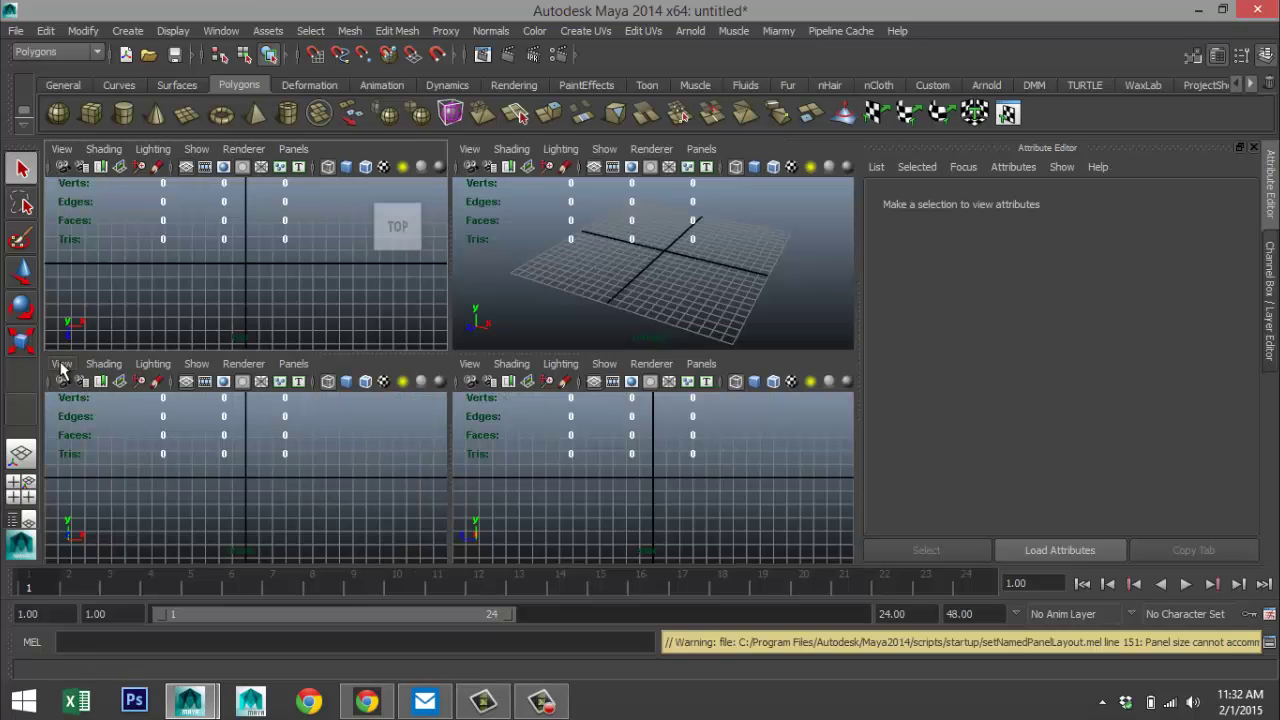
click(61, 366)
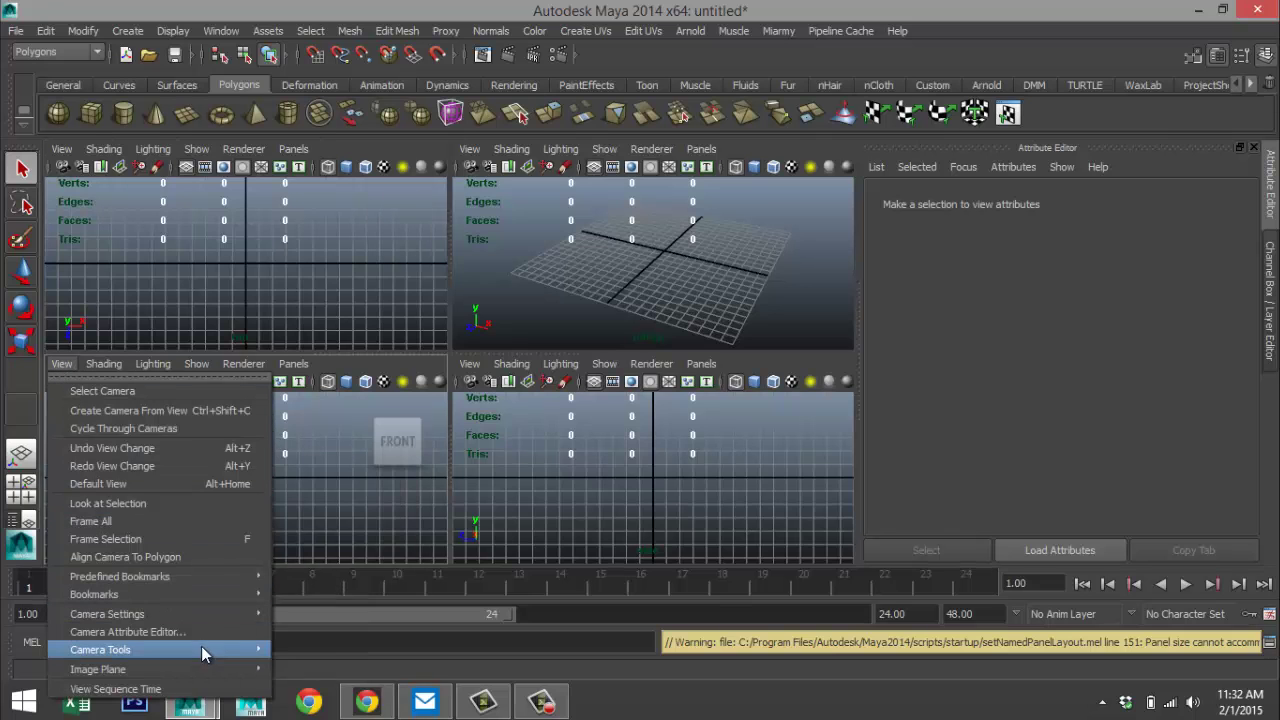
mouse_move(210, 669)
click(367, 686)
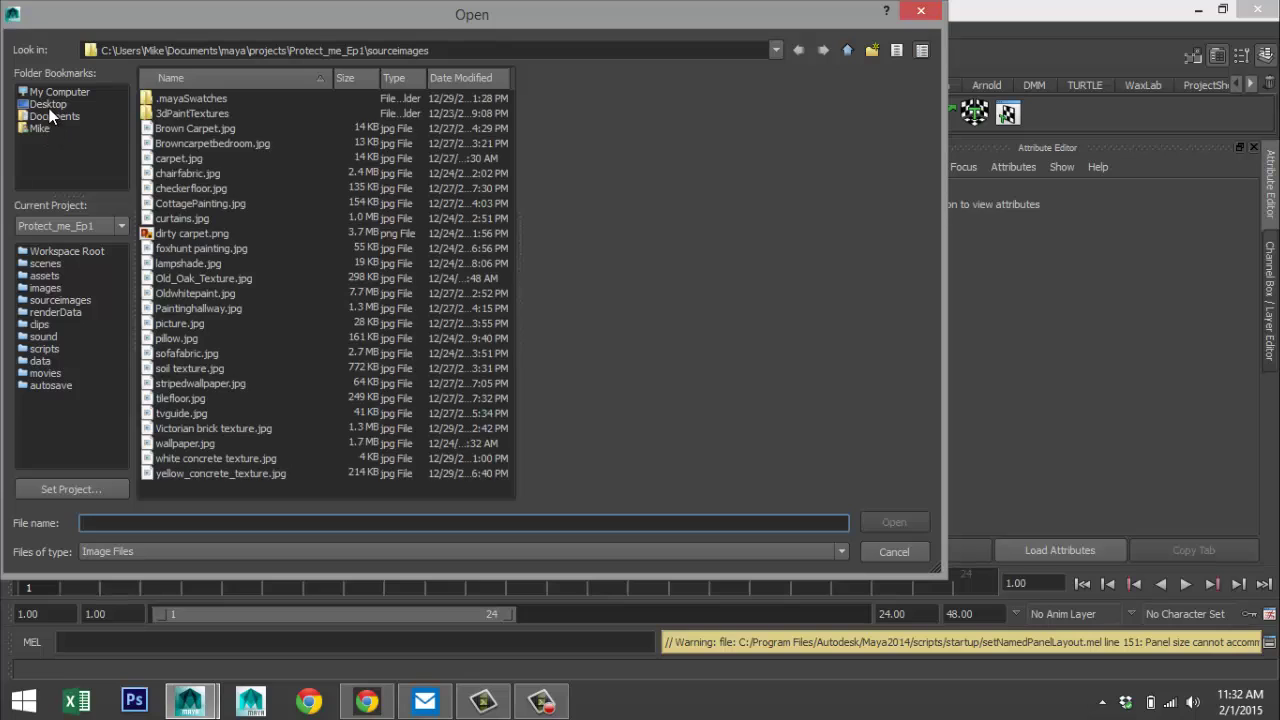
click(47, 104)
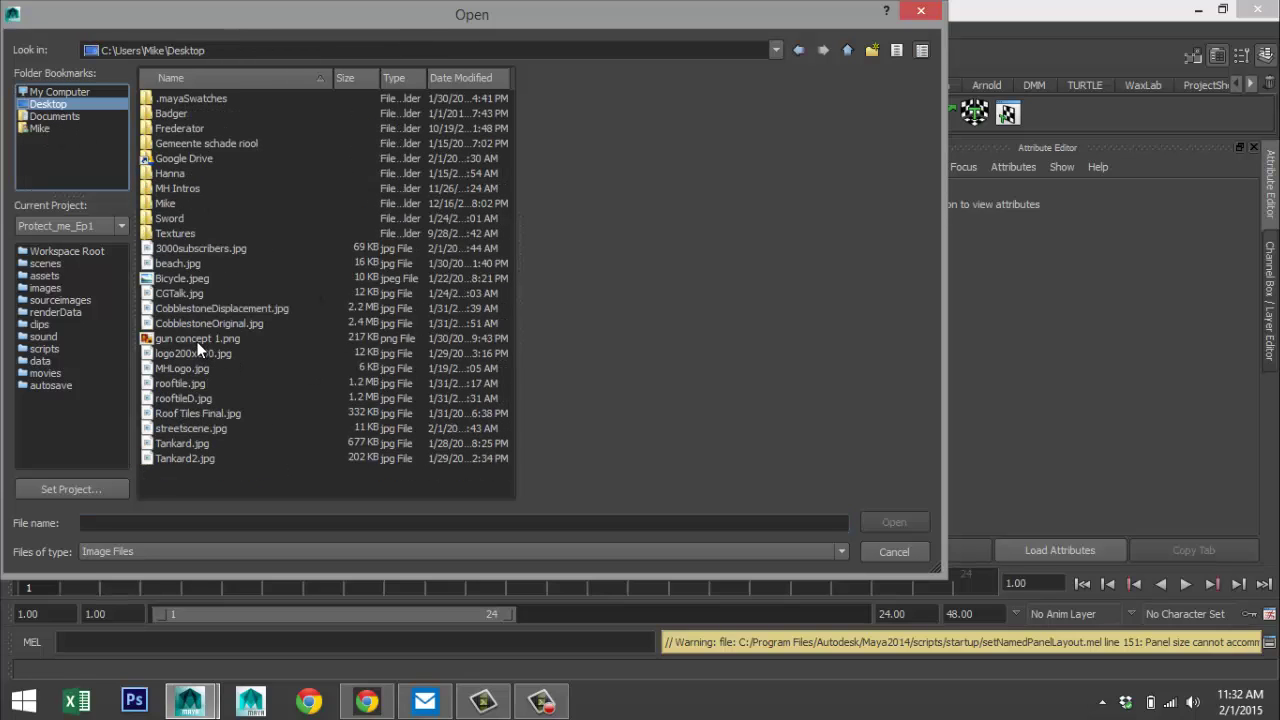
click(198, 339)
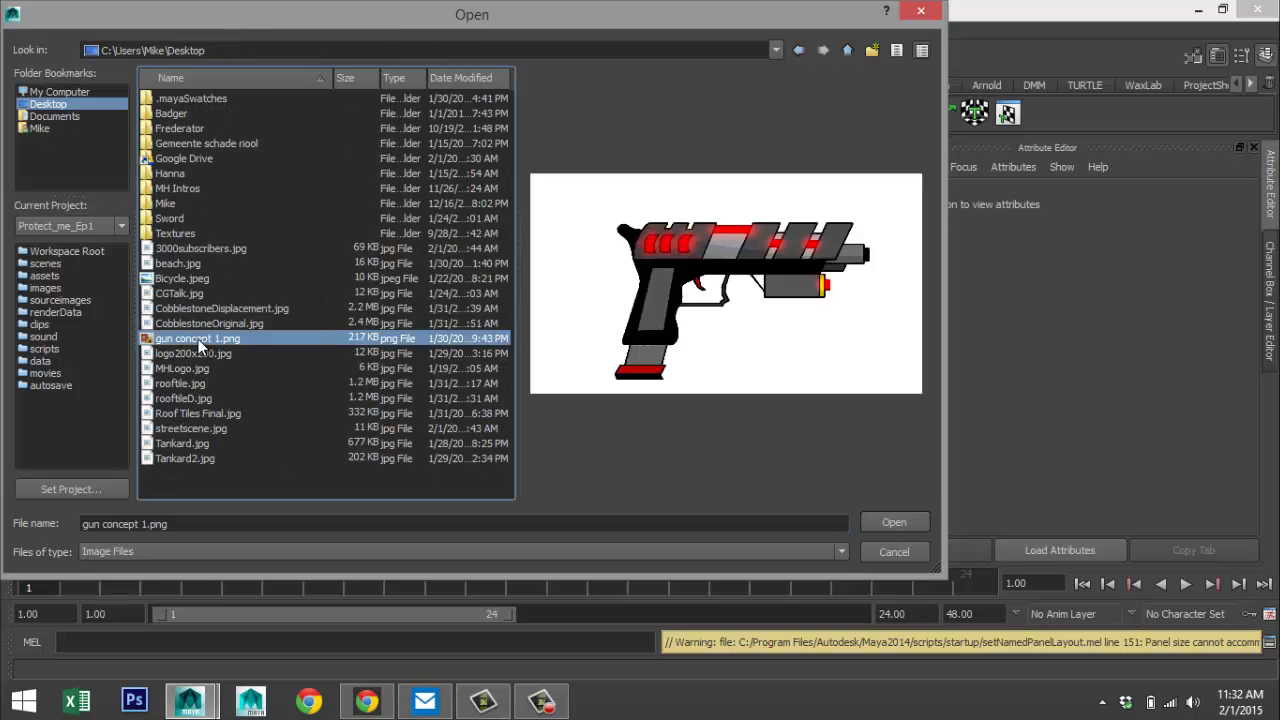
click(886, 522)
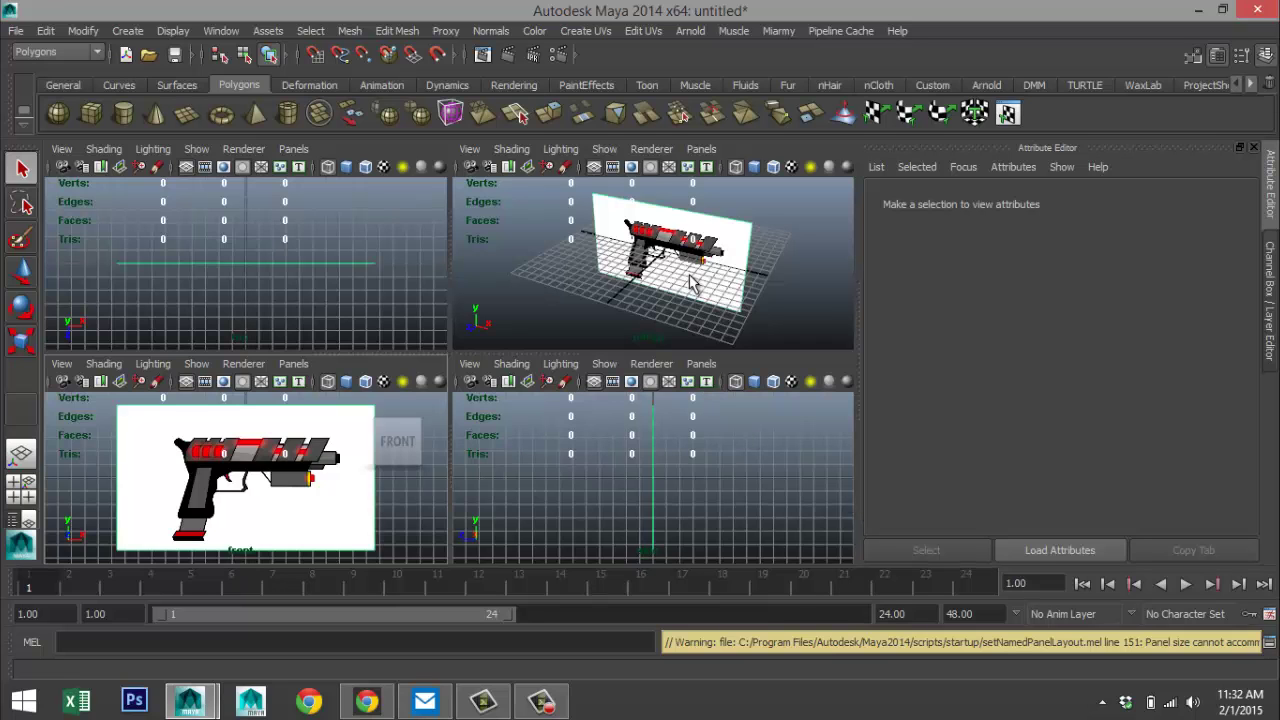
- Raise the gun image plane about 5.79 units along Y in the perspective view, so that it stands above the grid
key(space)
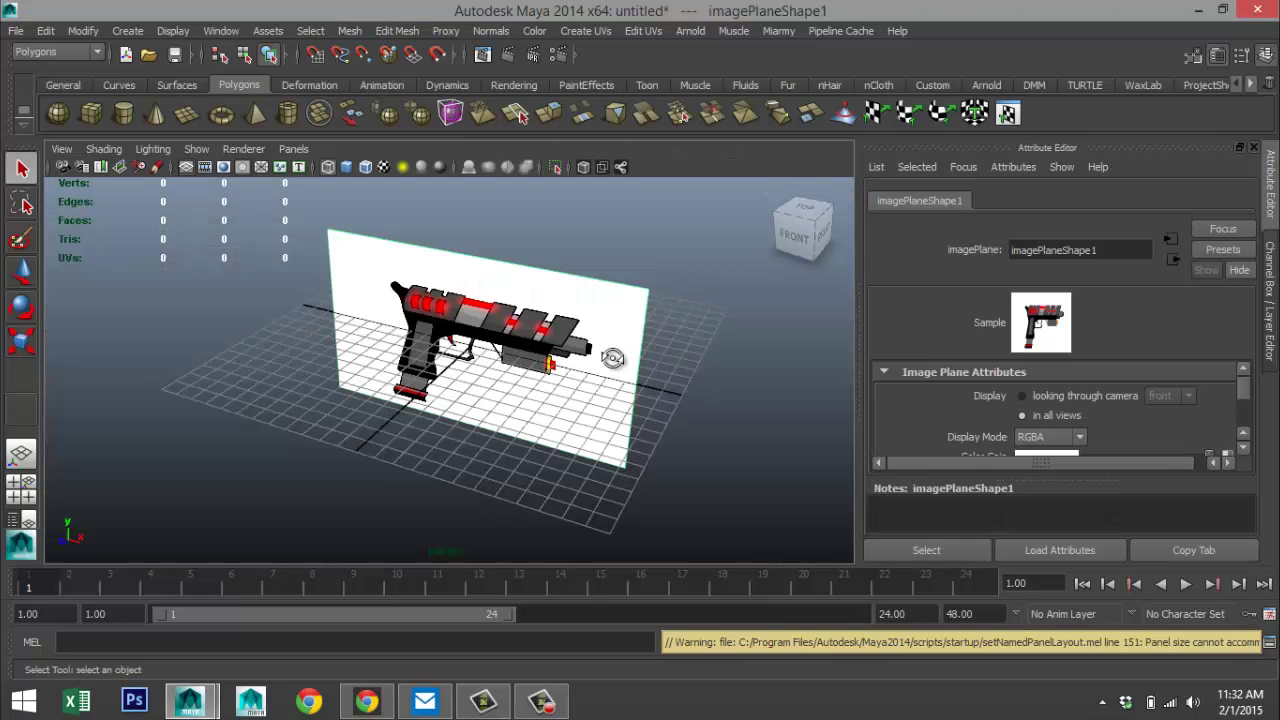
alt+drag(612, 357, 622, 418)
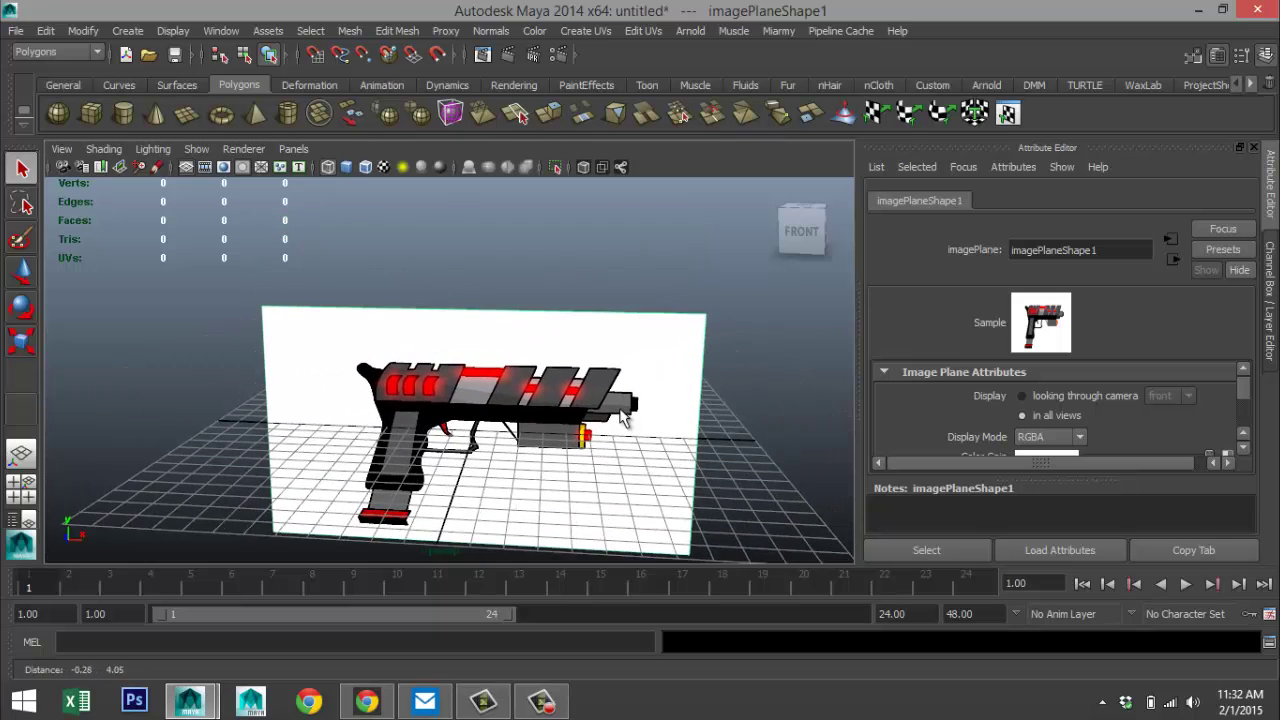
key(w)
drag(482, 355, 492, 232)
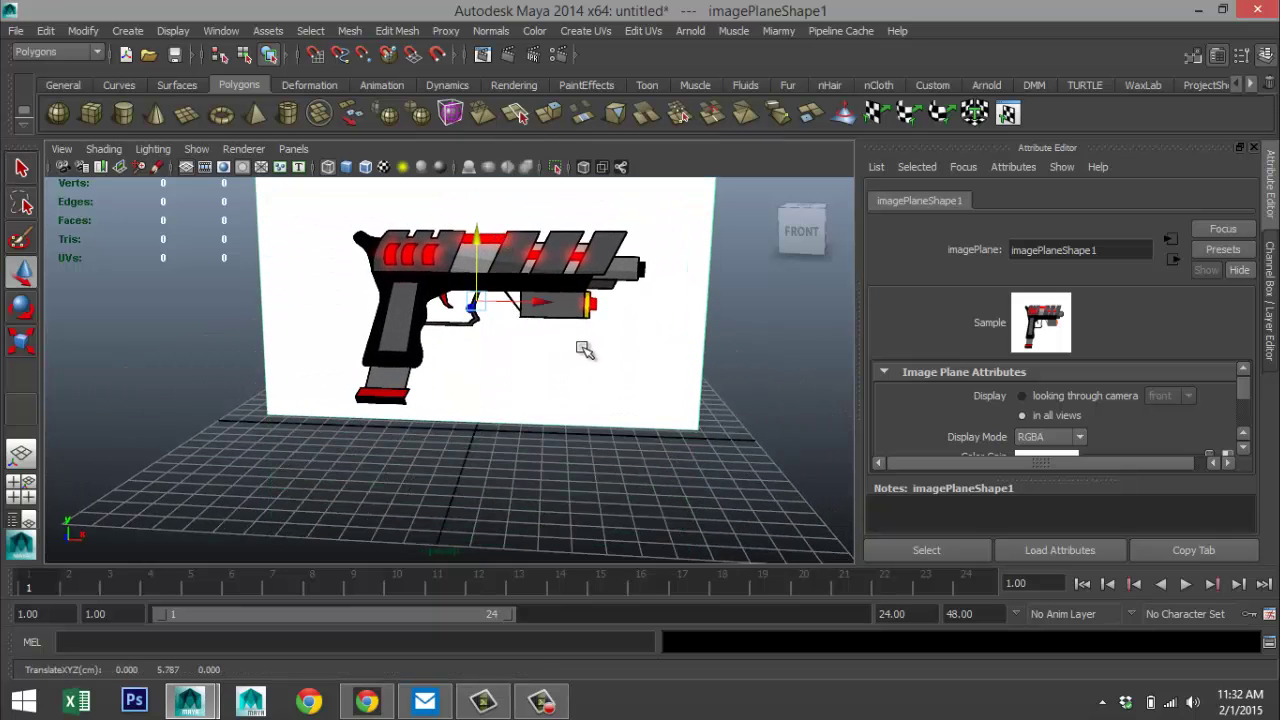
- Examine the gun concept on the image plane up close and from a slight angle, including the barrel and grip
alt+middle_drag(577, 347, 552, 374)
scroll(566, 382, up, 3)
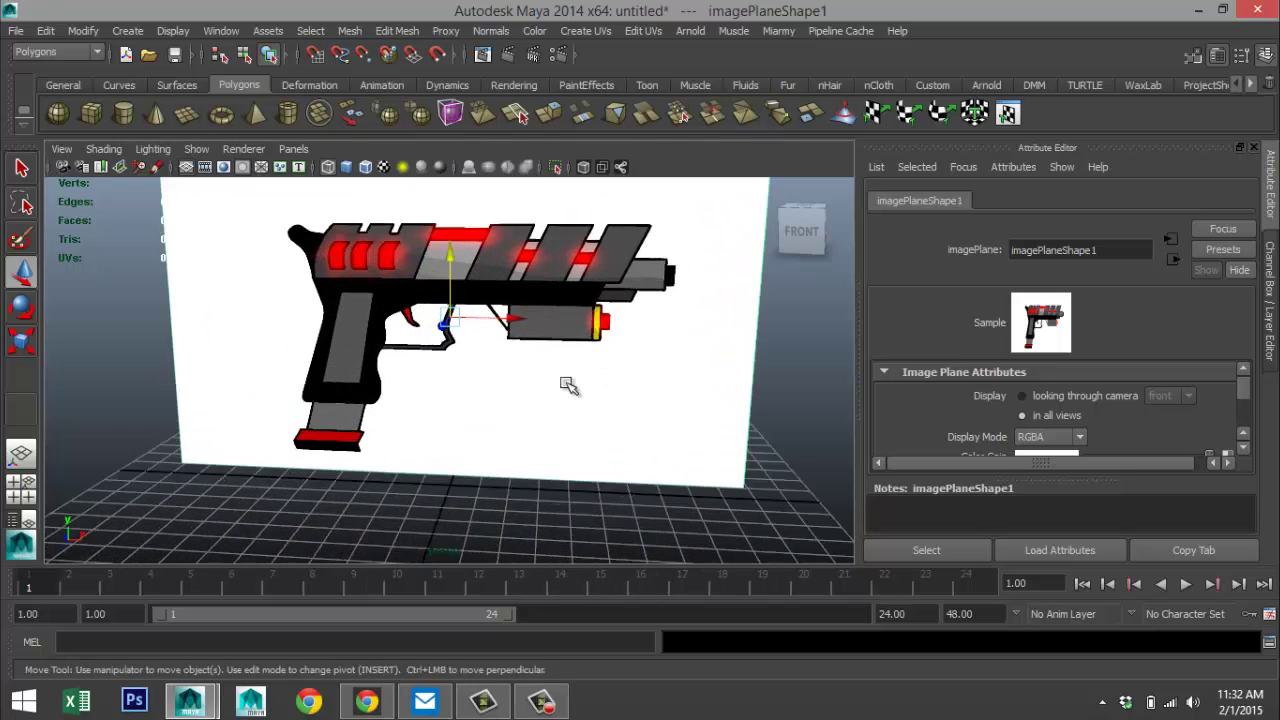
scroll(568, 386, up, 1)
scroll(597, 372, down, 2)
scroll(605, 368, up, 1)
scroll(625, 390, up, 1)
scroll(645, 425, down, 2)
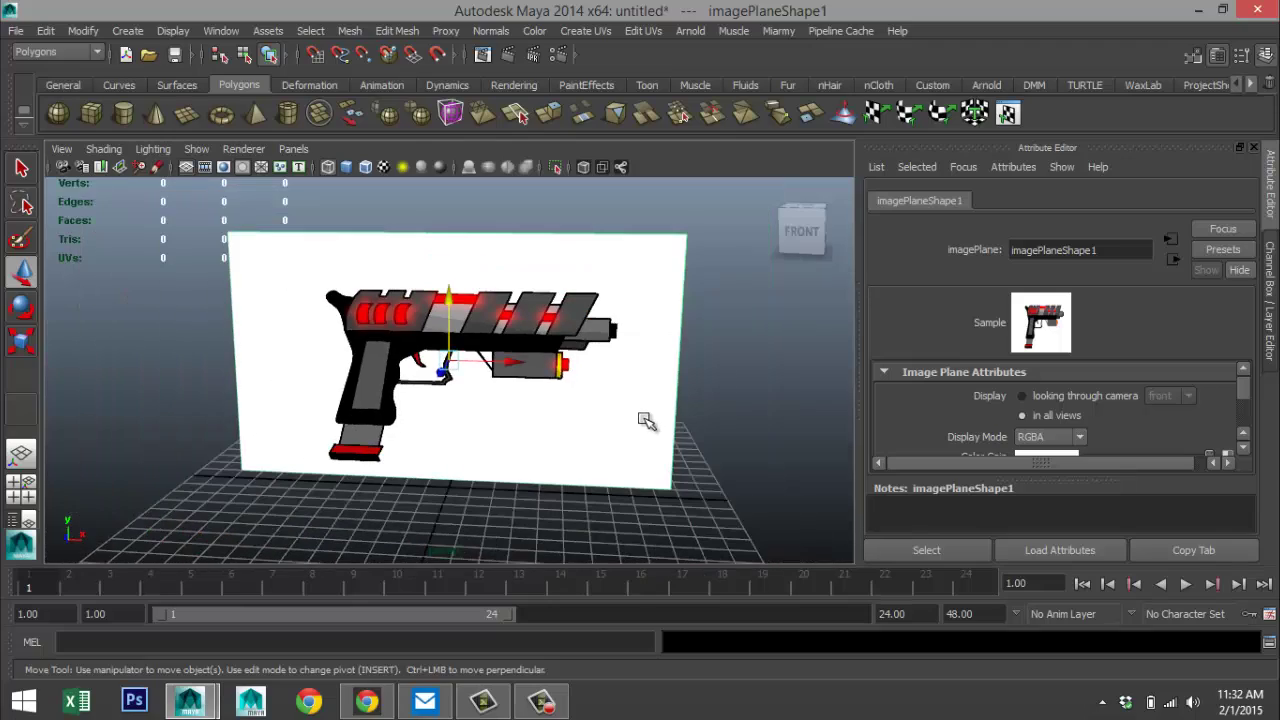
mouse_move(652, 420)
alt+mouse_down()
mouse_move(623, 429)
mouse_move(506, 403)
mouse_move(583, 420)
mouse_move(636, 364)
mouse_move(637, 397)
mouse_move(674, 423)
mouse_move(628, 423)
alt+mouse_up()
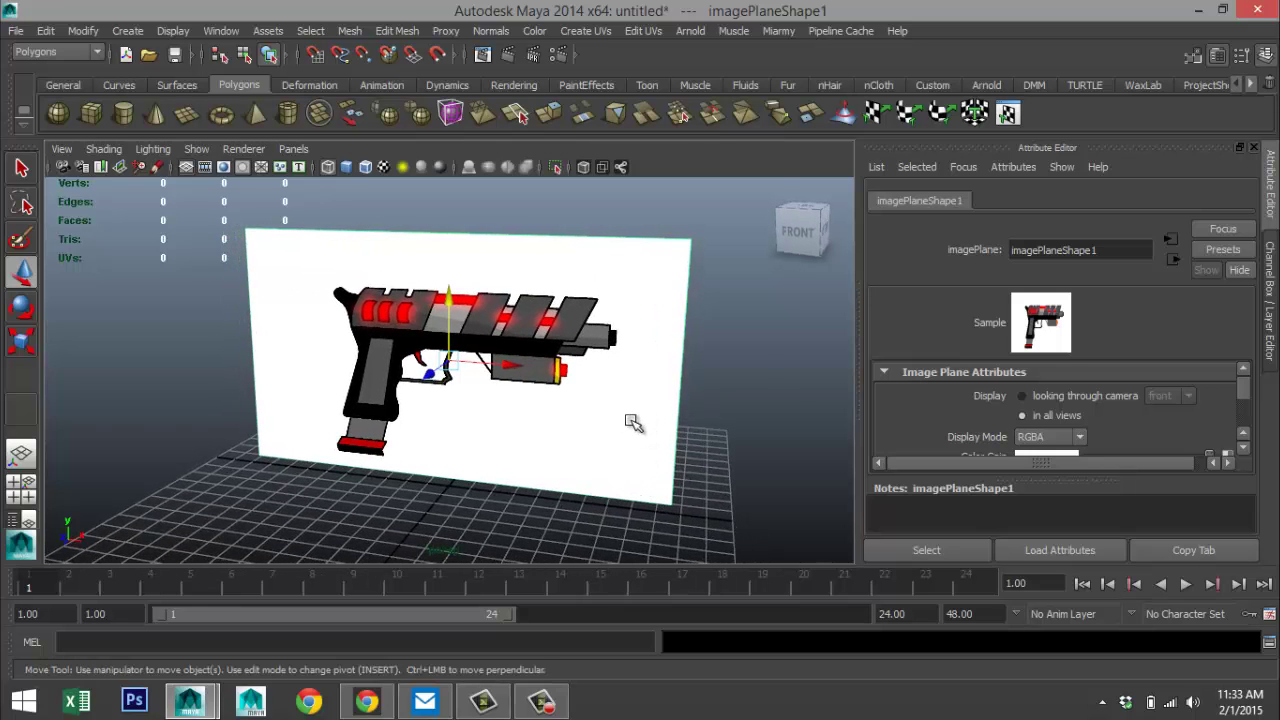
scroll(633, 422, up, 5)
alt+middle_drag(670, 396, 637, 401)
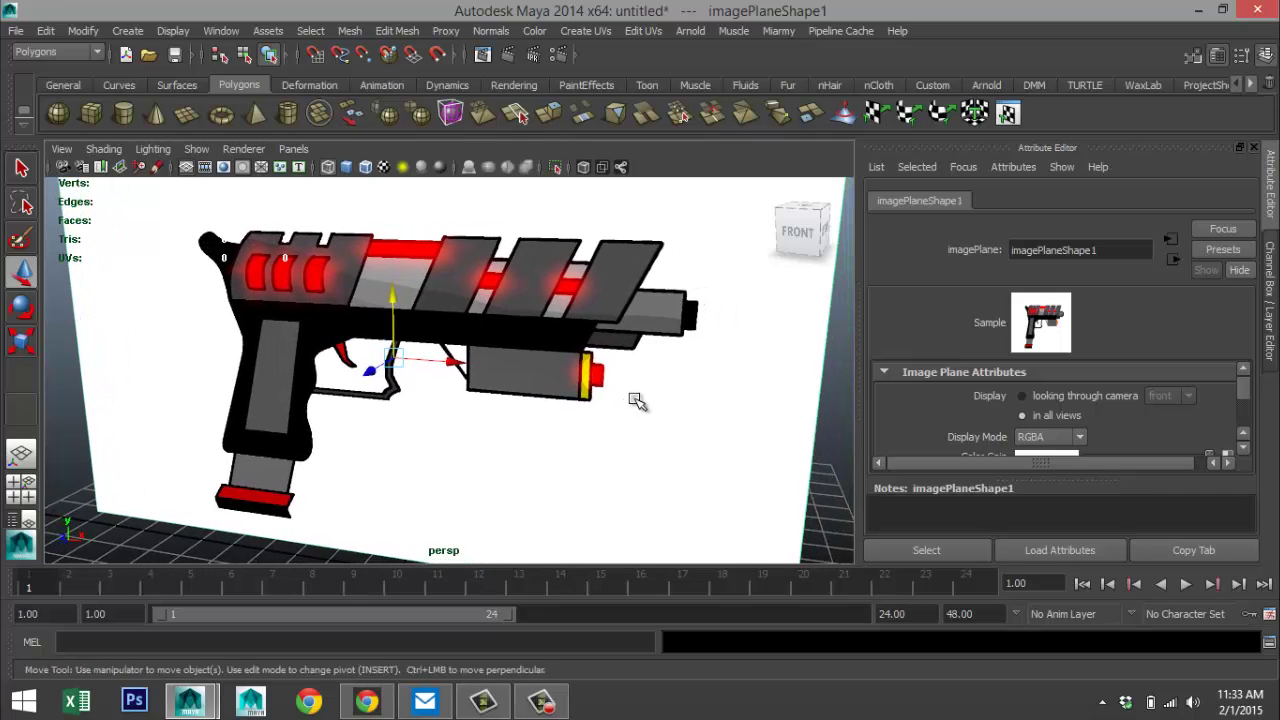
scroll(637, 401, down, 3)
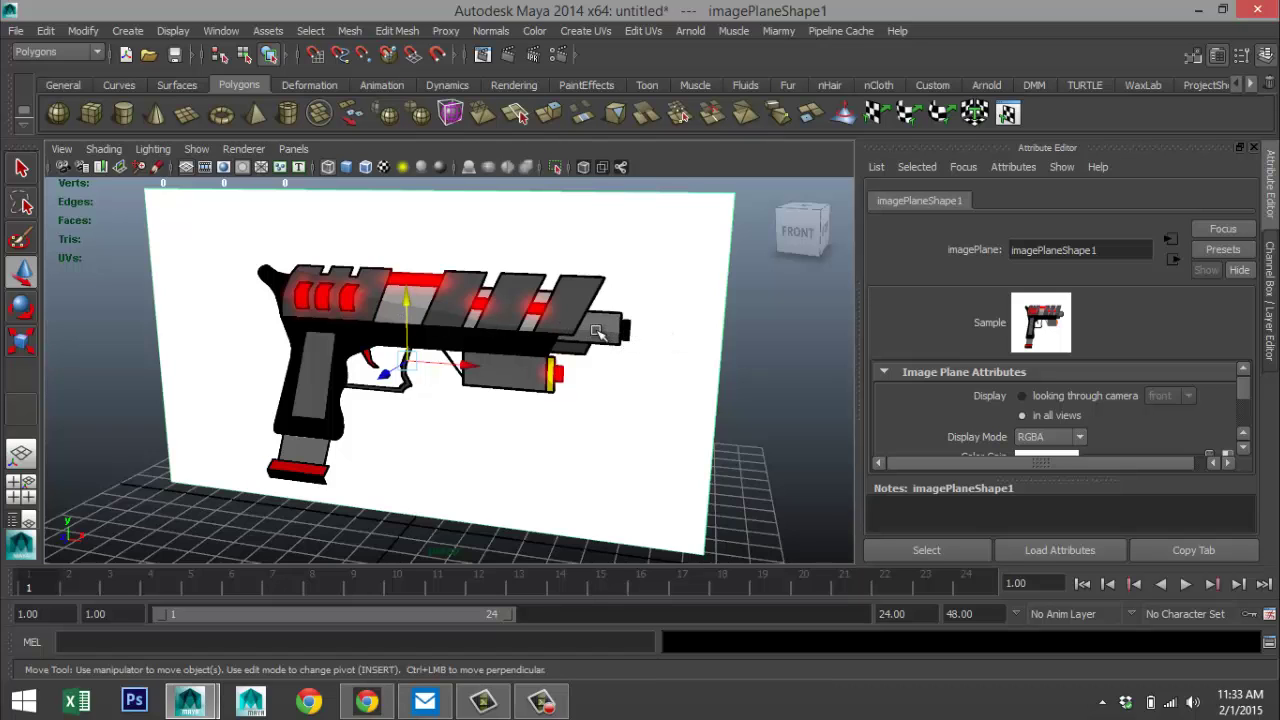
alt+middle_drag(607, 333, 556, 352)
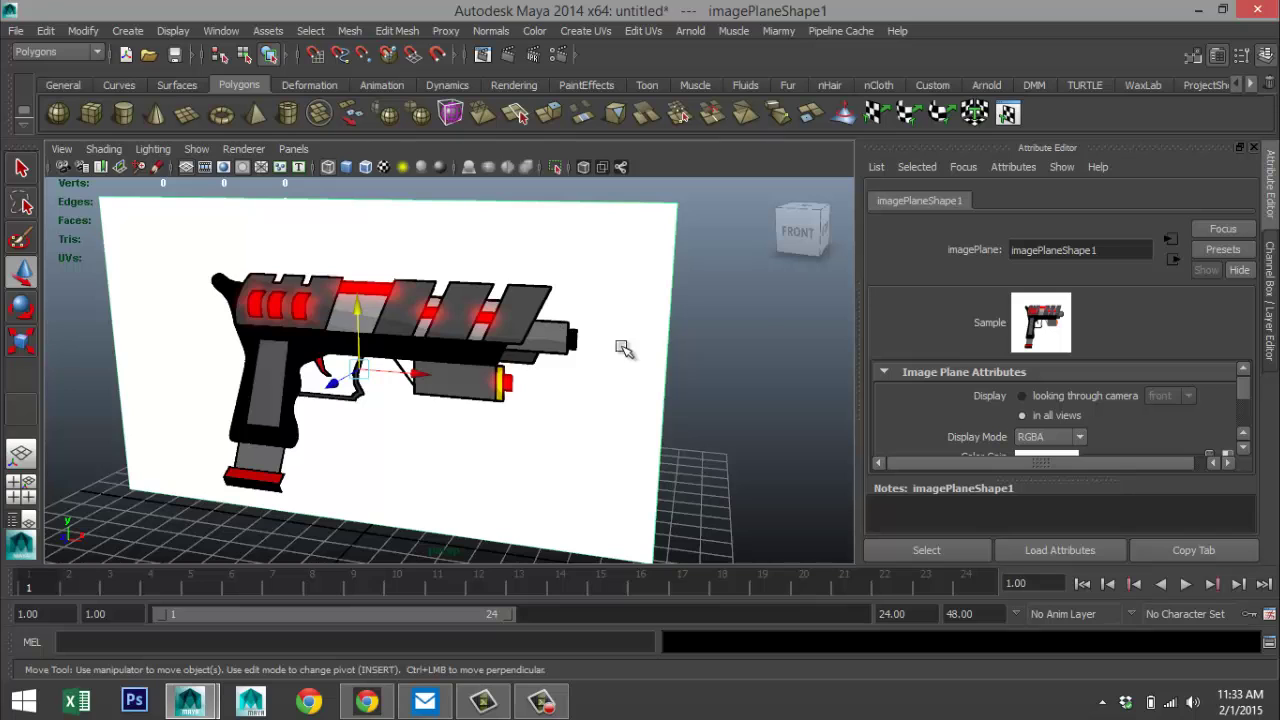
scroll(597, 325, down, 4)
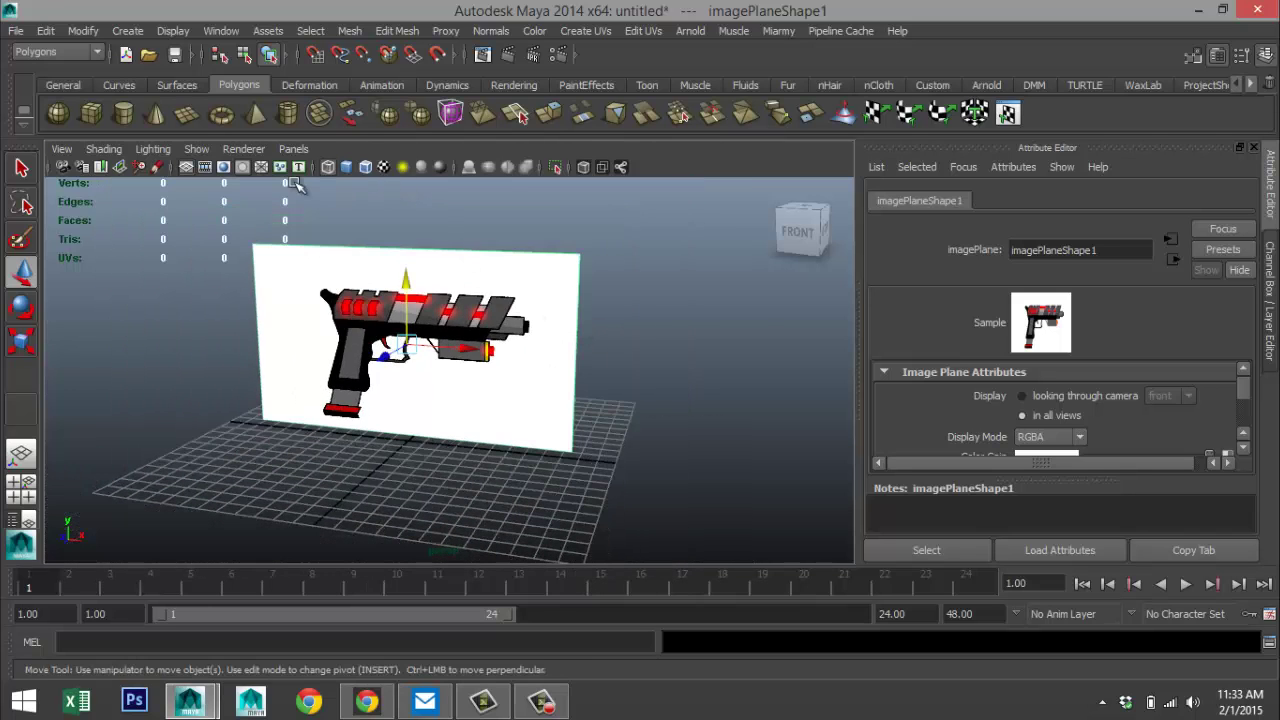
- Create a polygon pipe with a radius of about 1.75 and height of about 23.4 in front of the image plane, with shaded display
click(288, 114)
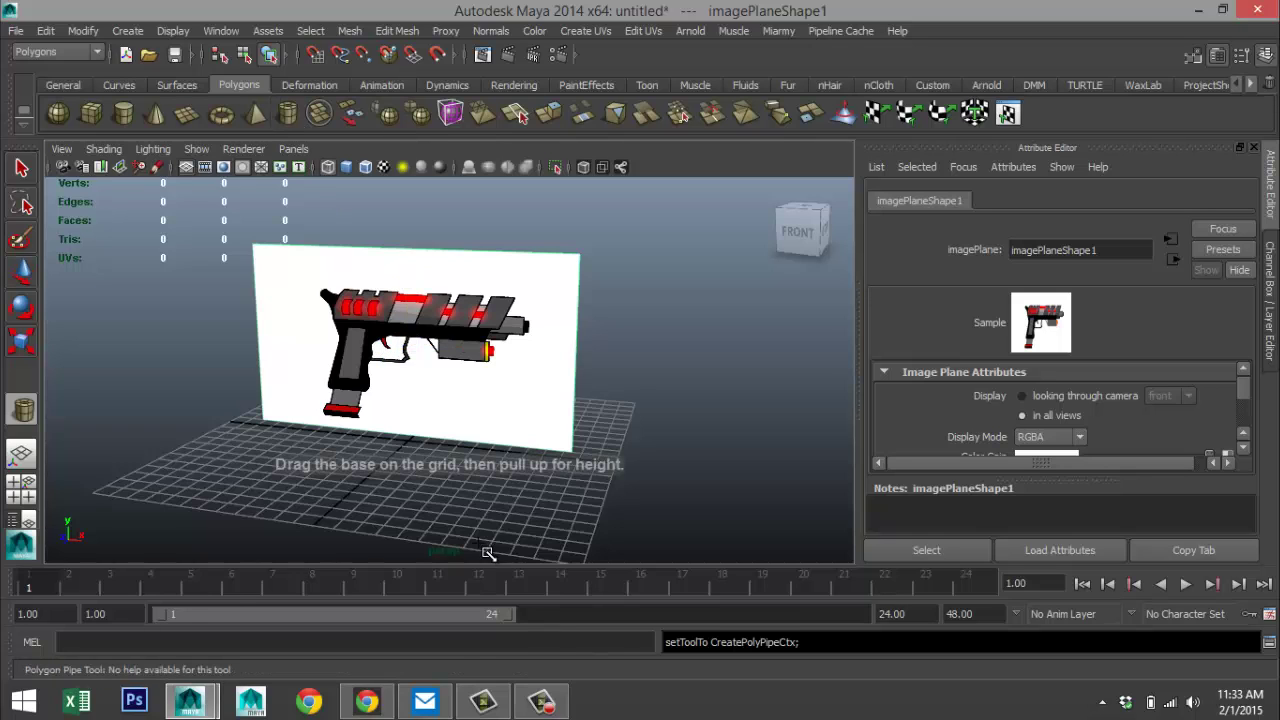
drag(499, 511, 504, 259)
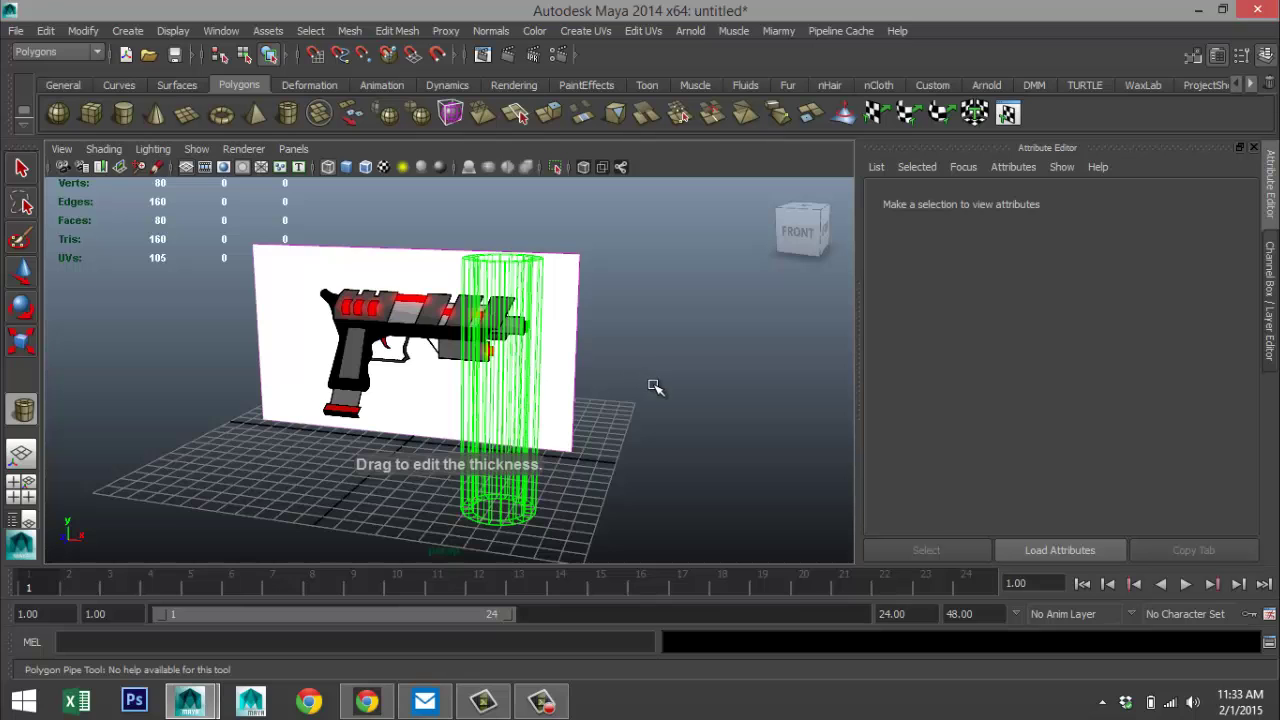
key(5)
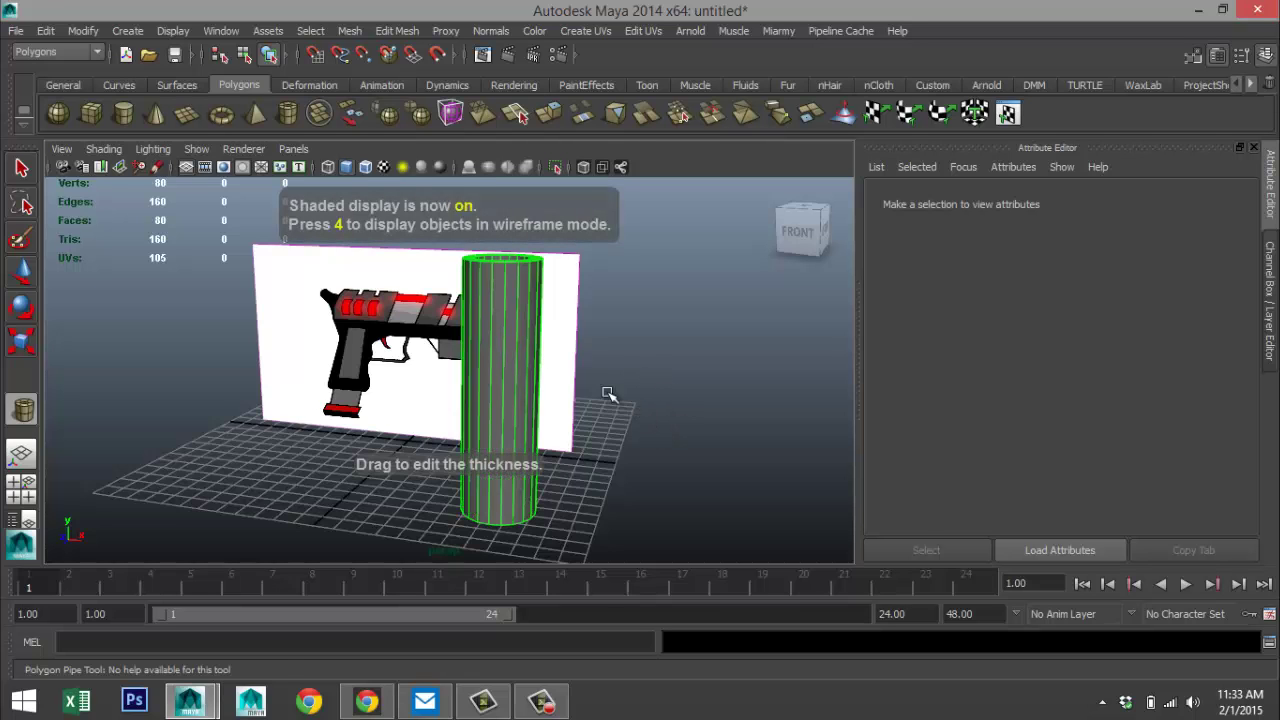
- Rotate the pipe onto its side, with its Z rotation set to exactly -90 degrees
key(e)
alt+drag(714, 477, 645, 495)
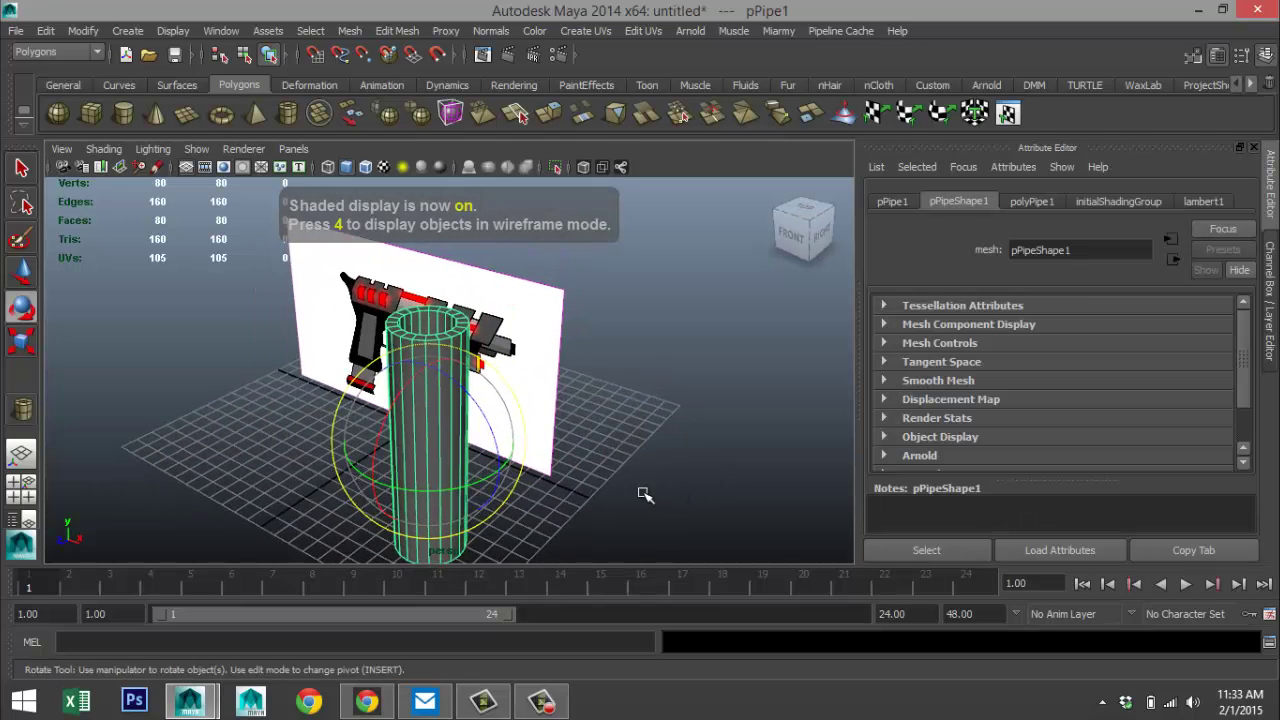
drag(506, 456, 494, 500)
click(891, 202)
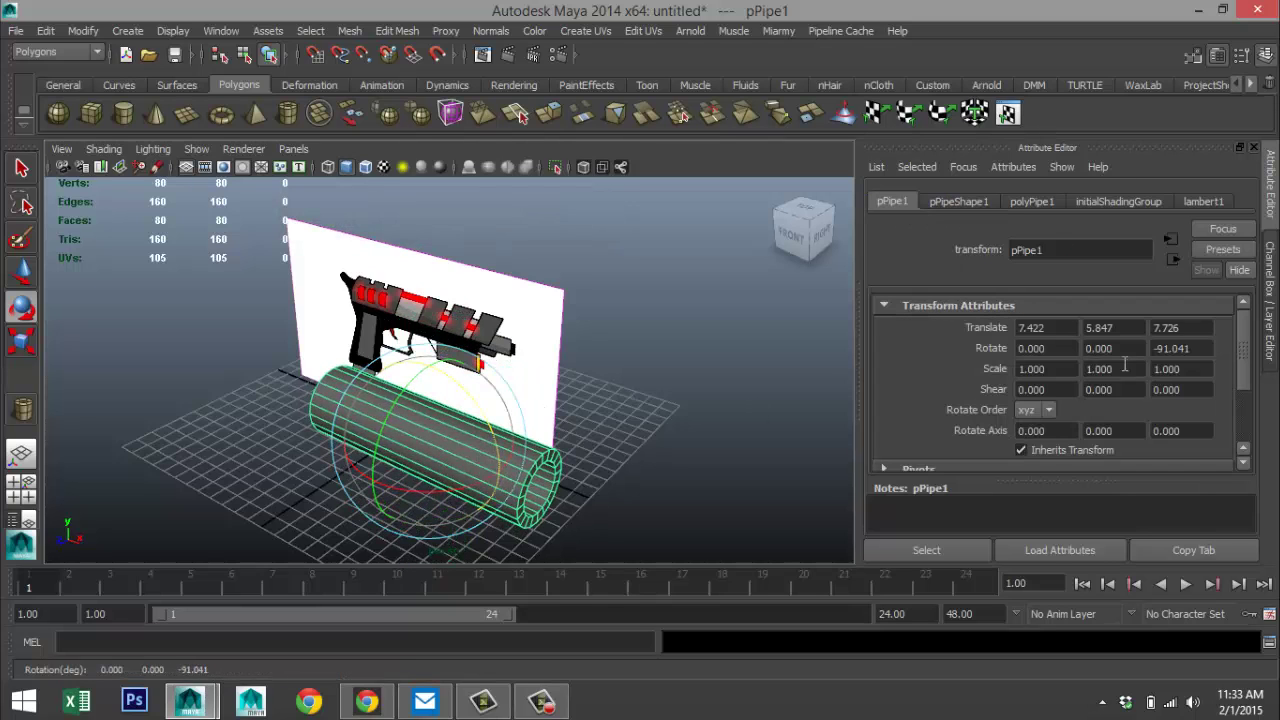
drag(1211, 348, 1018, 350)
text(-90)
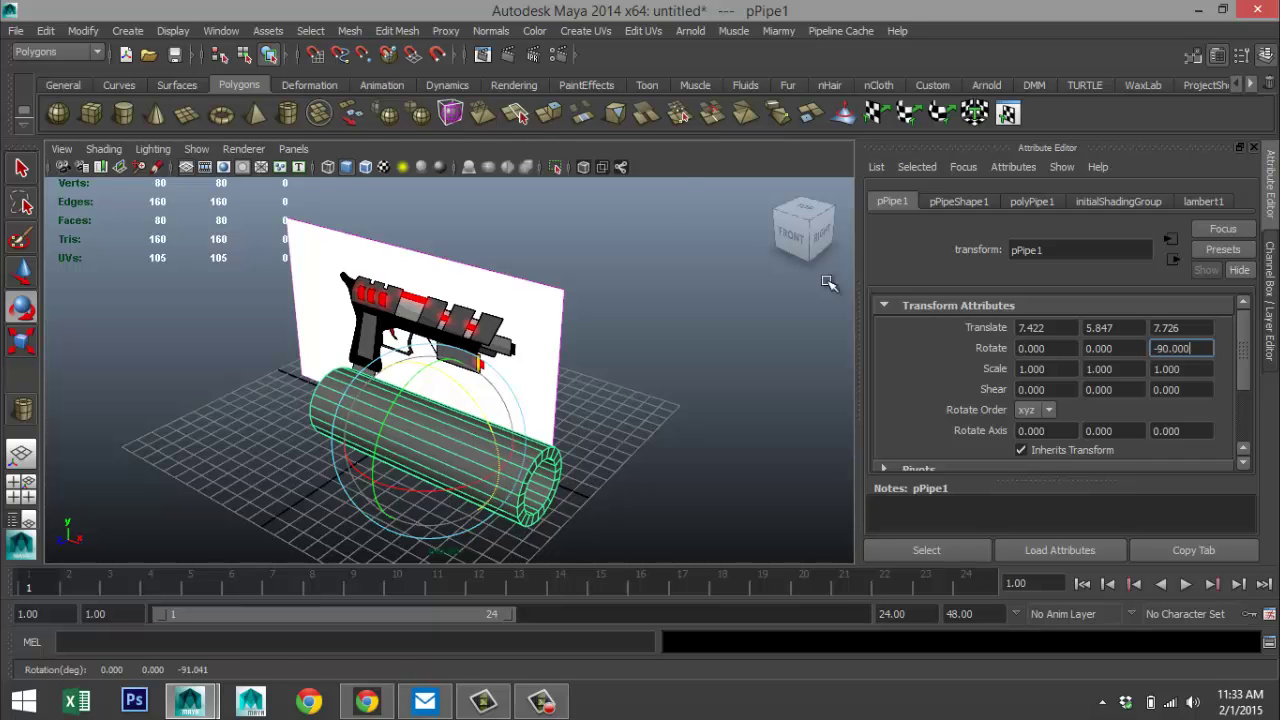
- Show the front view shaded and scale the pipe down uniformly to about 0.306
alt+drag(506, 400, 635, 388)
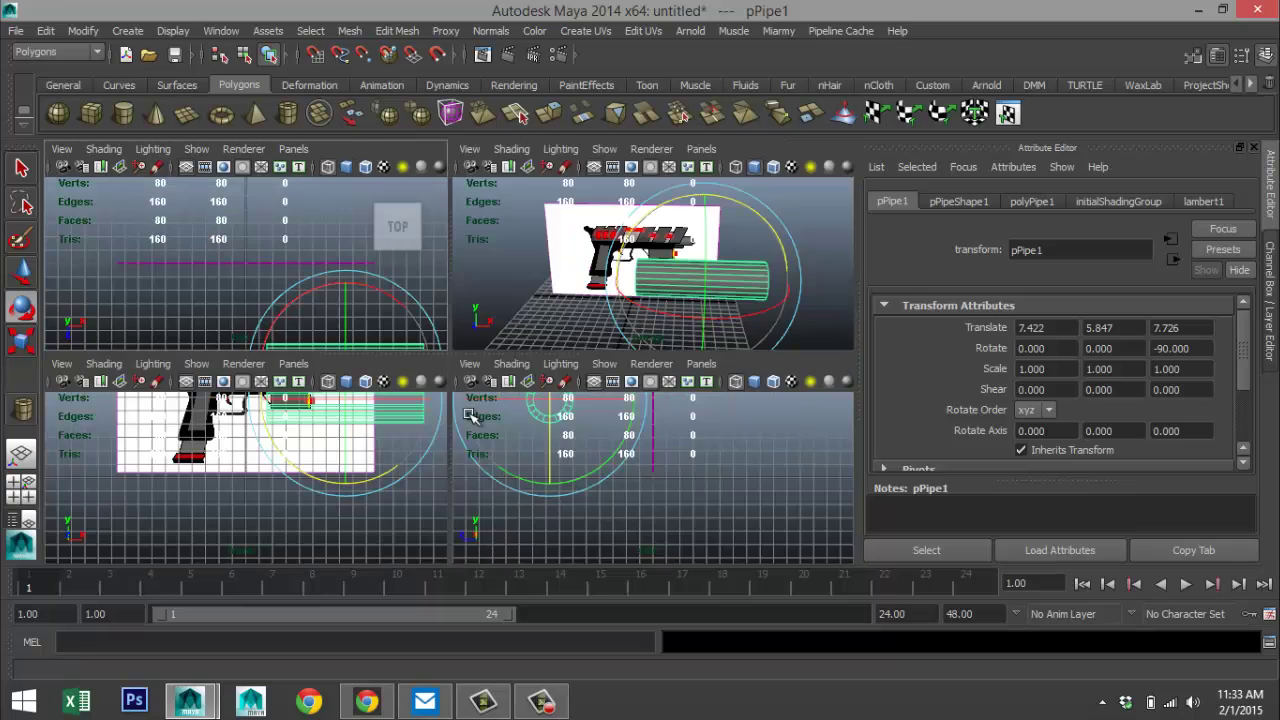
click(22, 488)
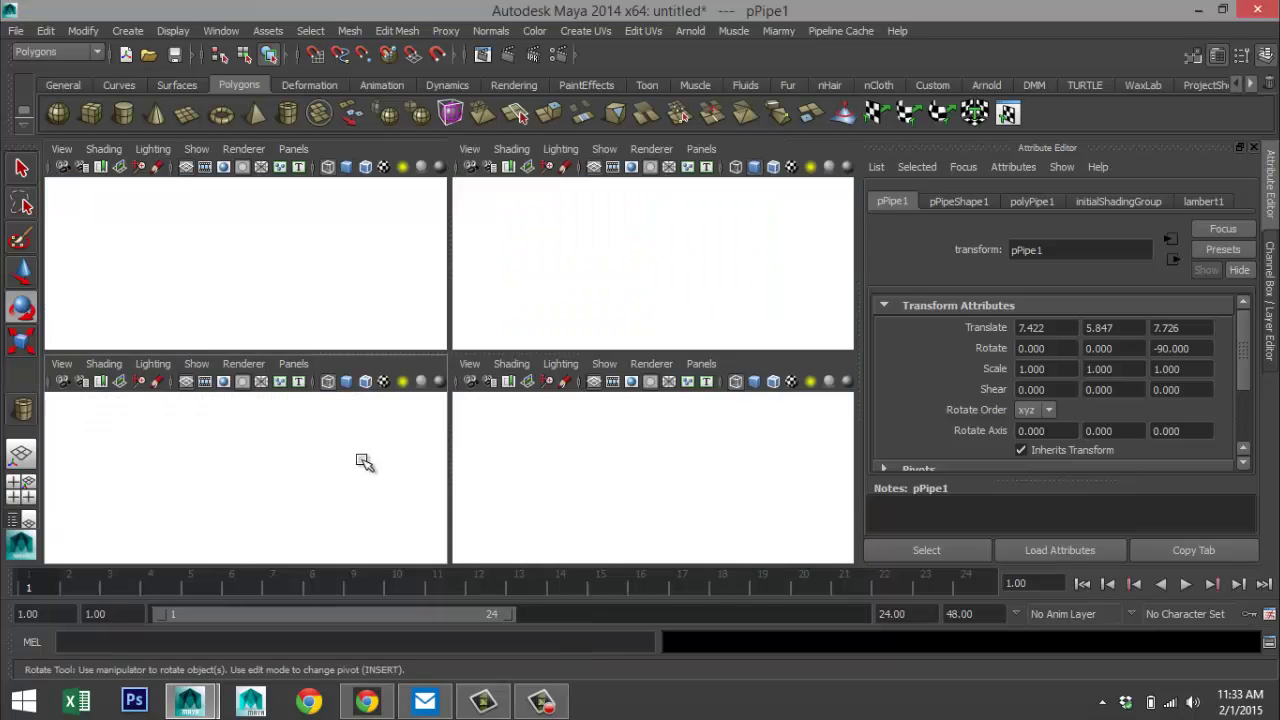
key(space)
scroll(503, 468, down, 3)
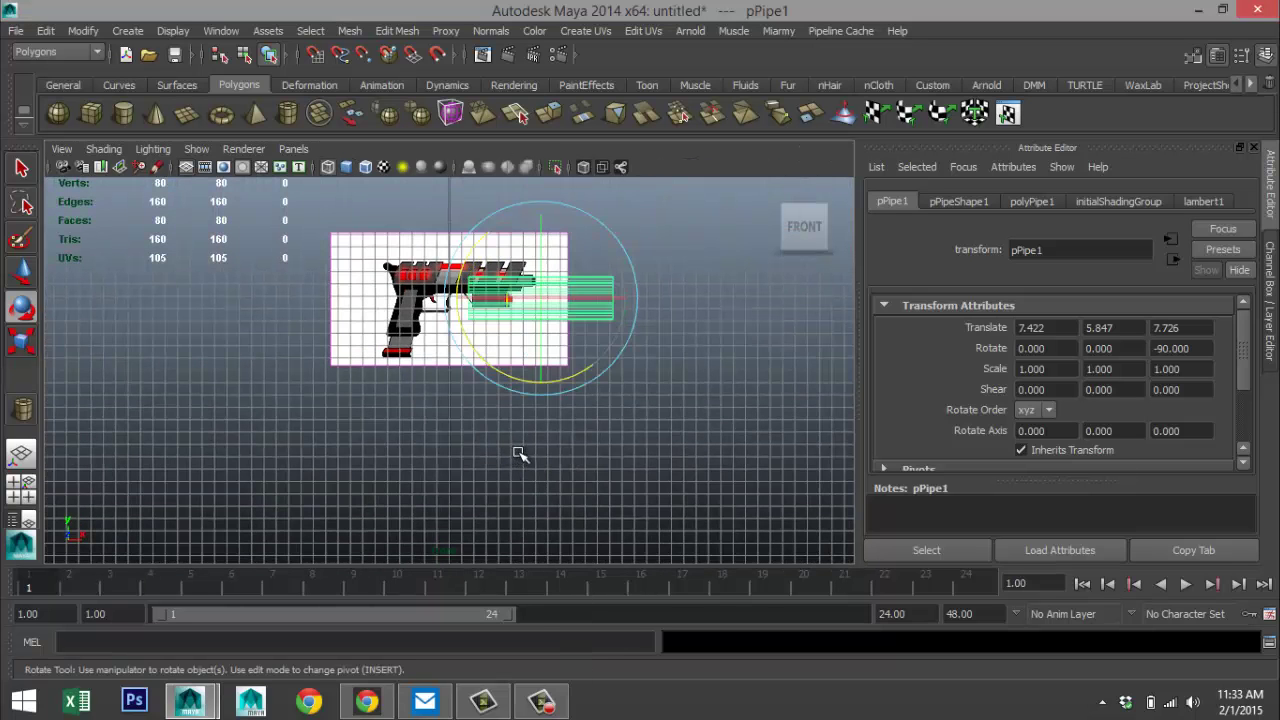
key(5)
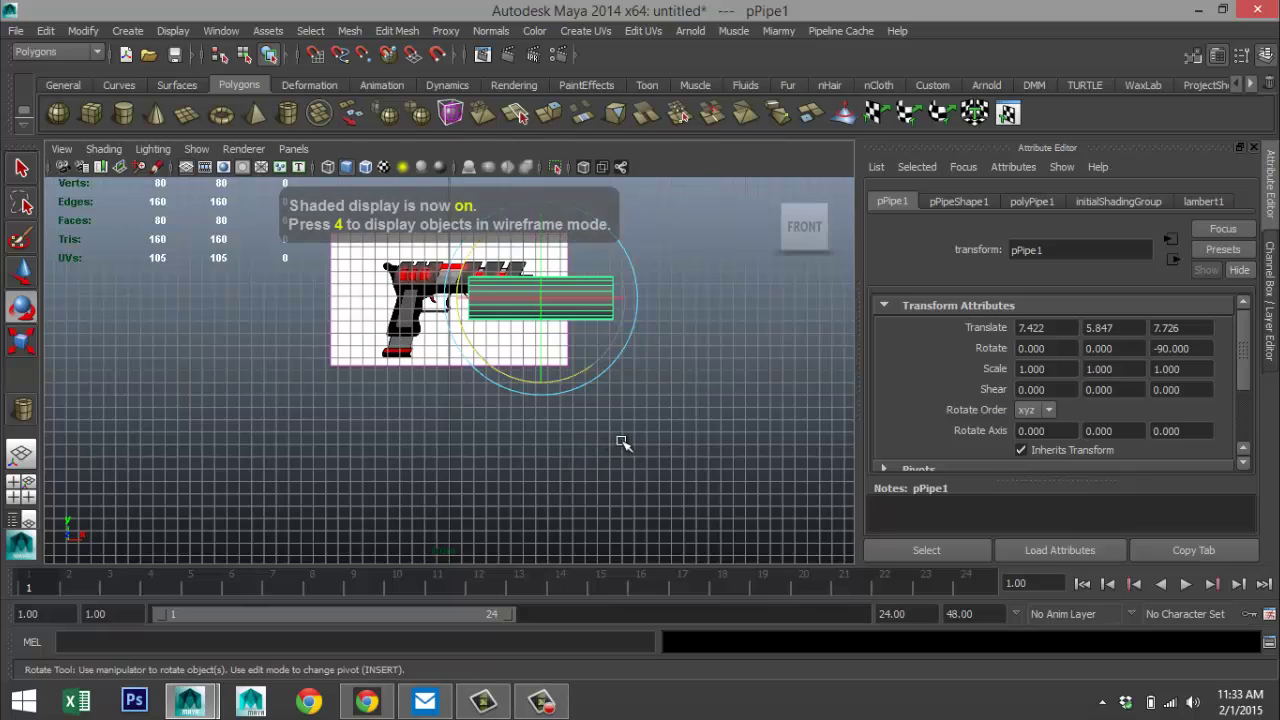
key(r)
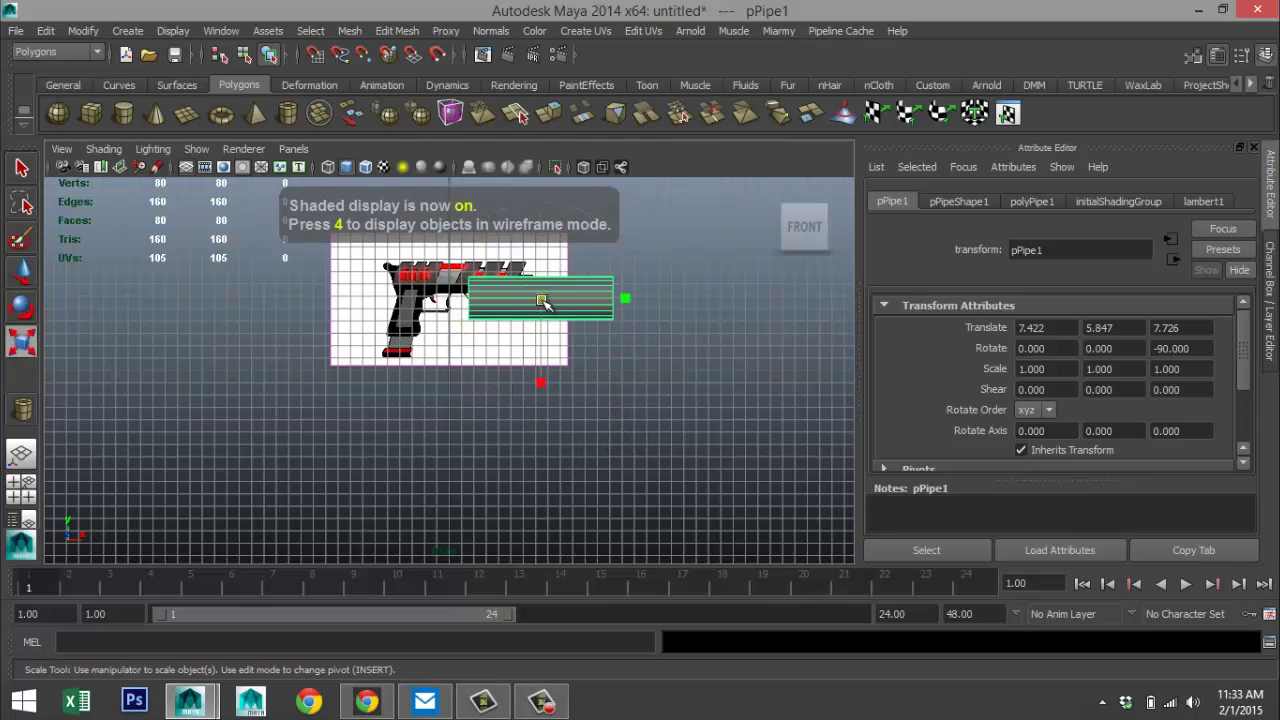
drag(540, 301, 492, 306)
- Move the pipe over the gun's barrel in the front view, to about X 4.76 and Y 7.17
key(w)
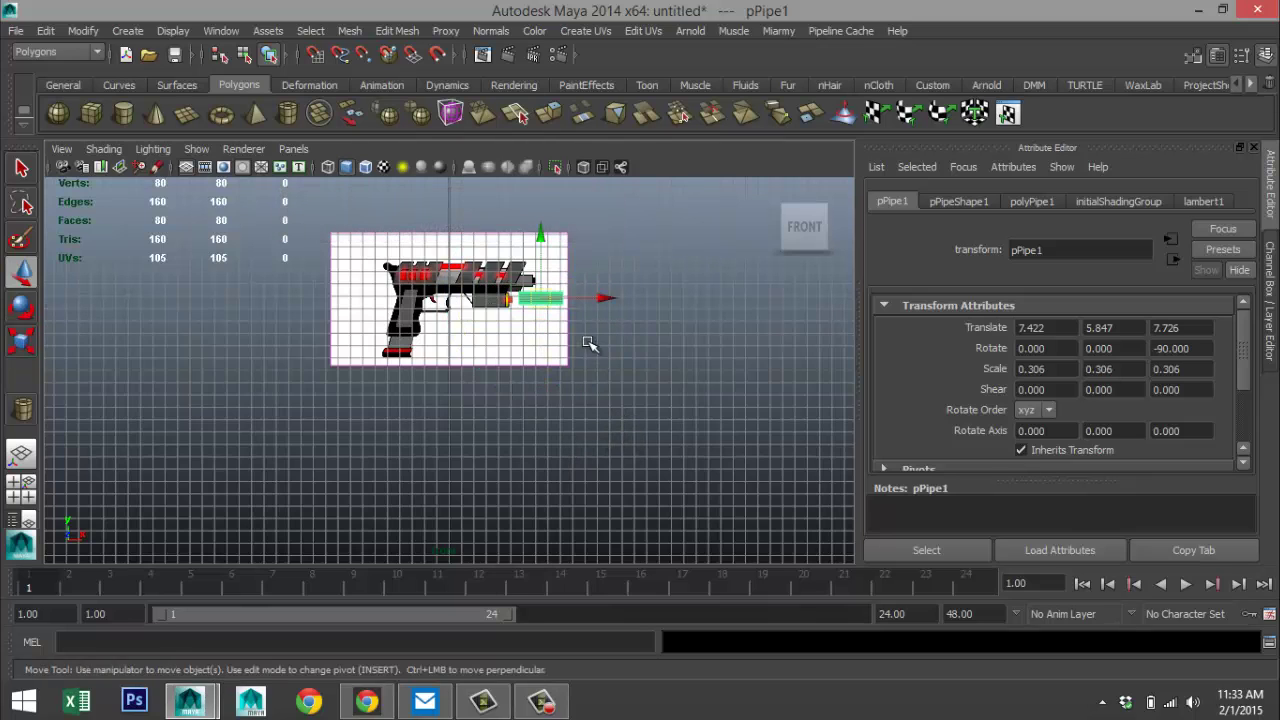
drag(600, 298, 575, 318)
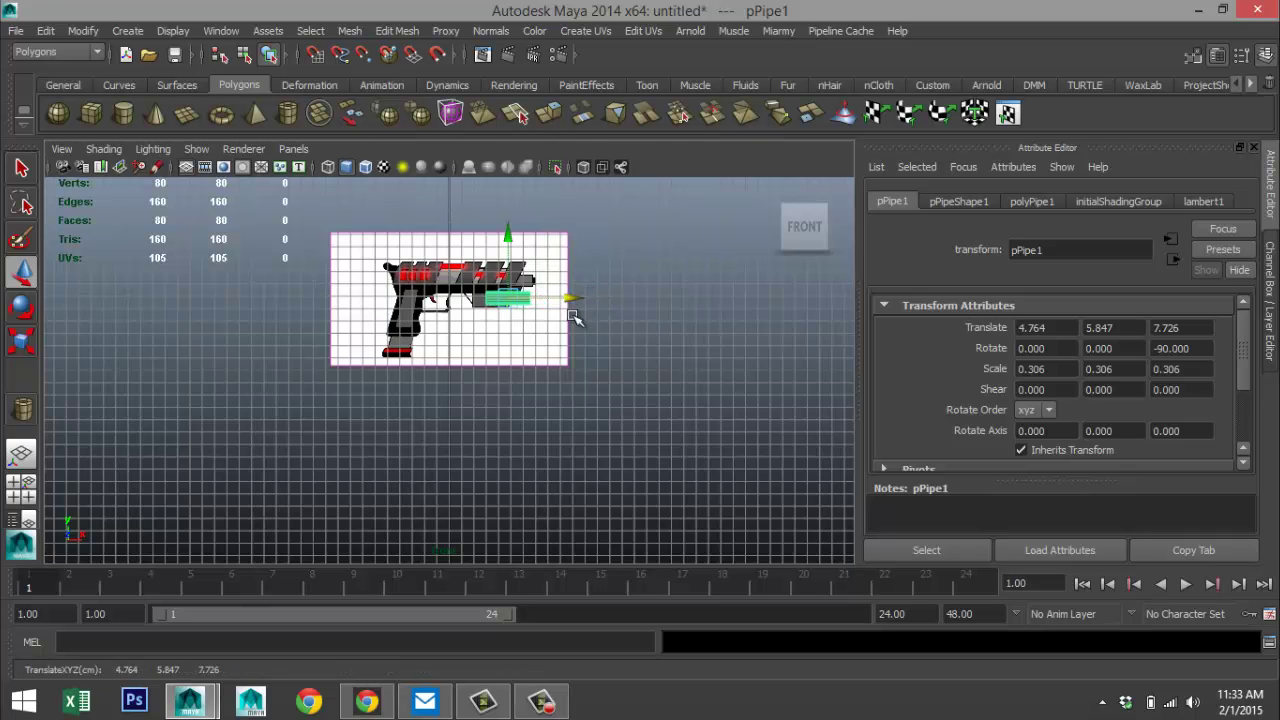
scroll(573, 322, up, 6)
scroll(568, 331, down, 2)
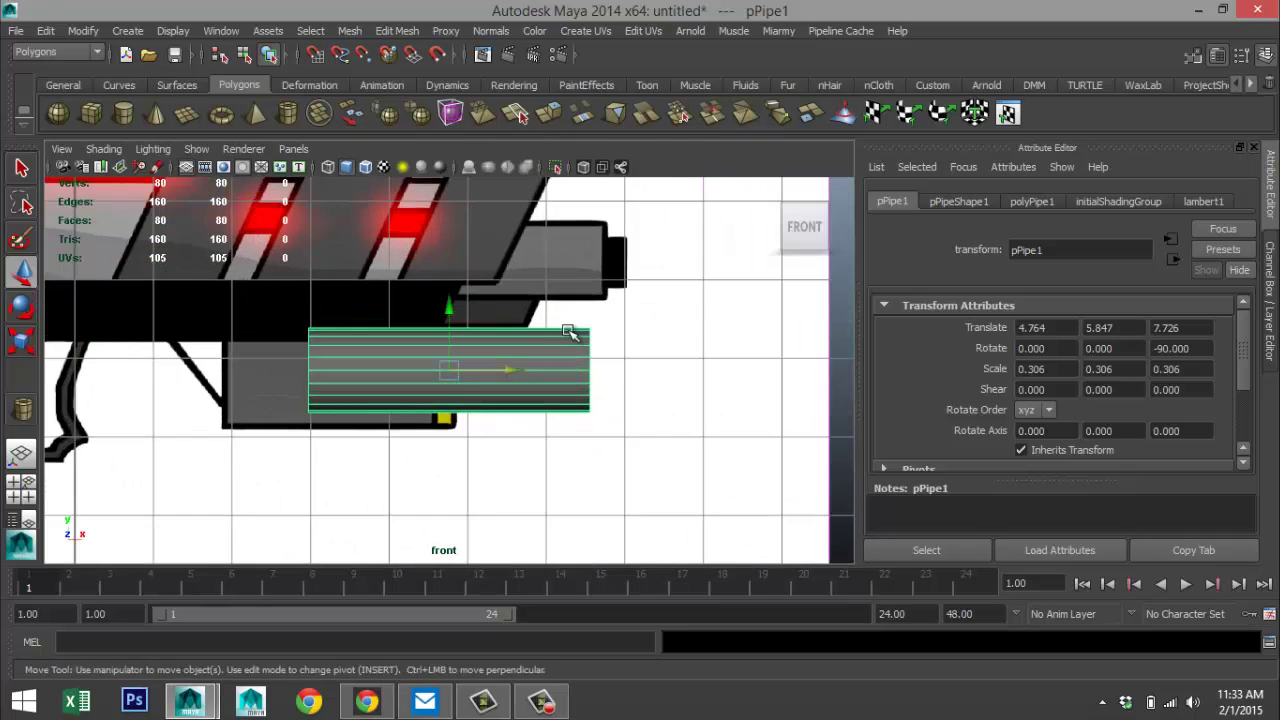
scroll(568, 331, down, 3)
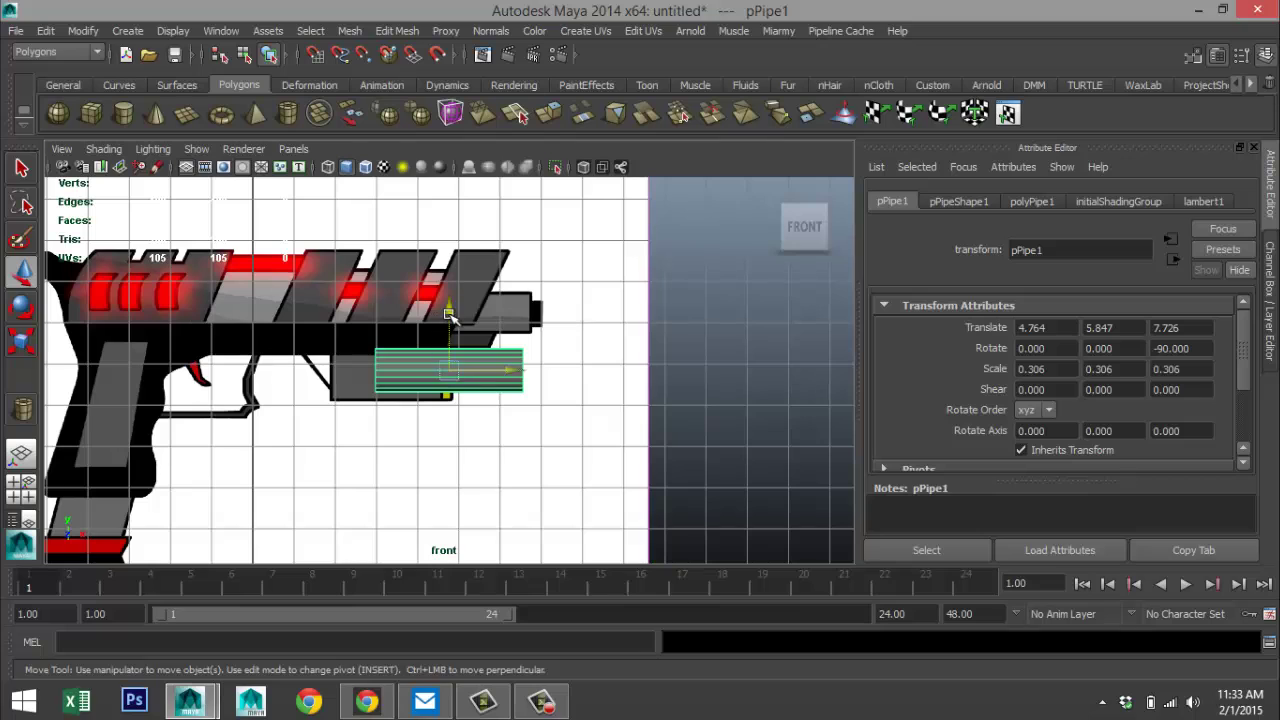
drag(449, 313, 444, 258)
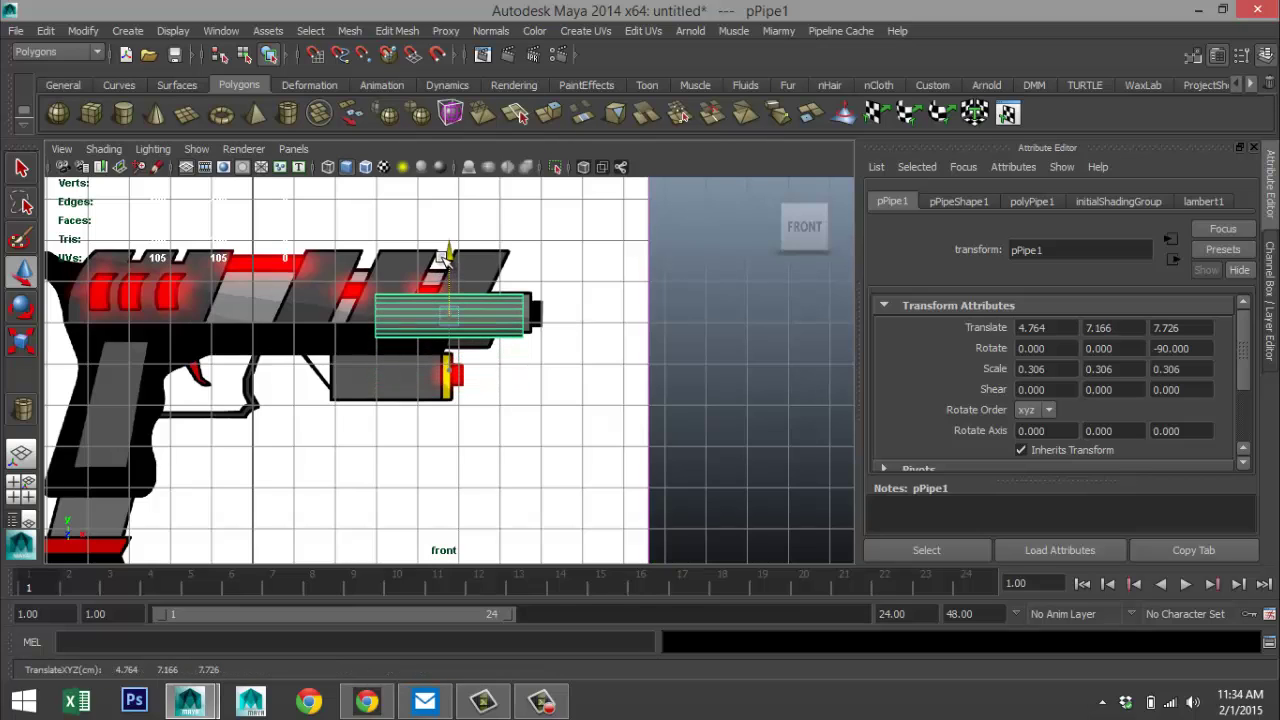
- Set the pipe's axis subdivisions to 40
click(1023, 202)
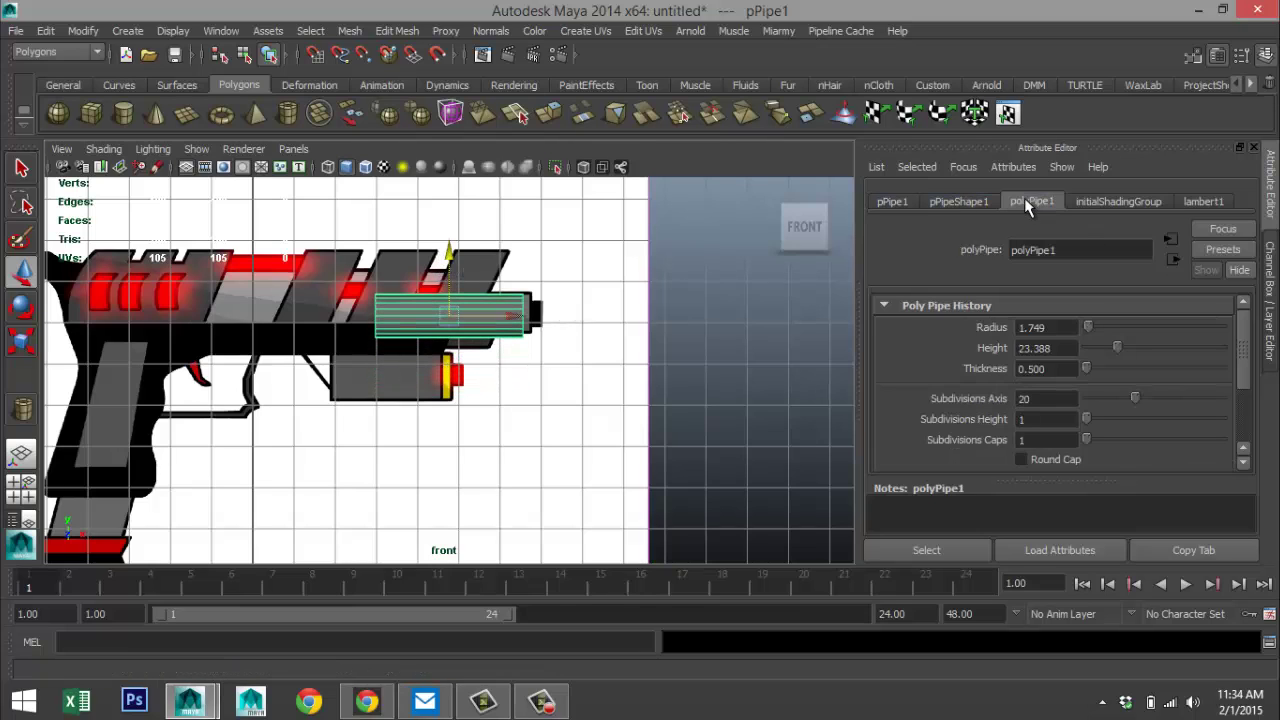
click(1051, 398)
key(Return)
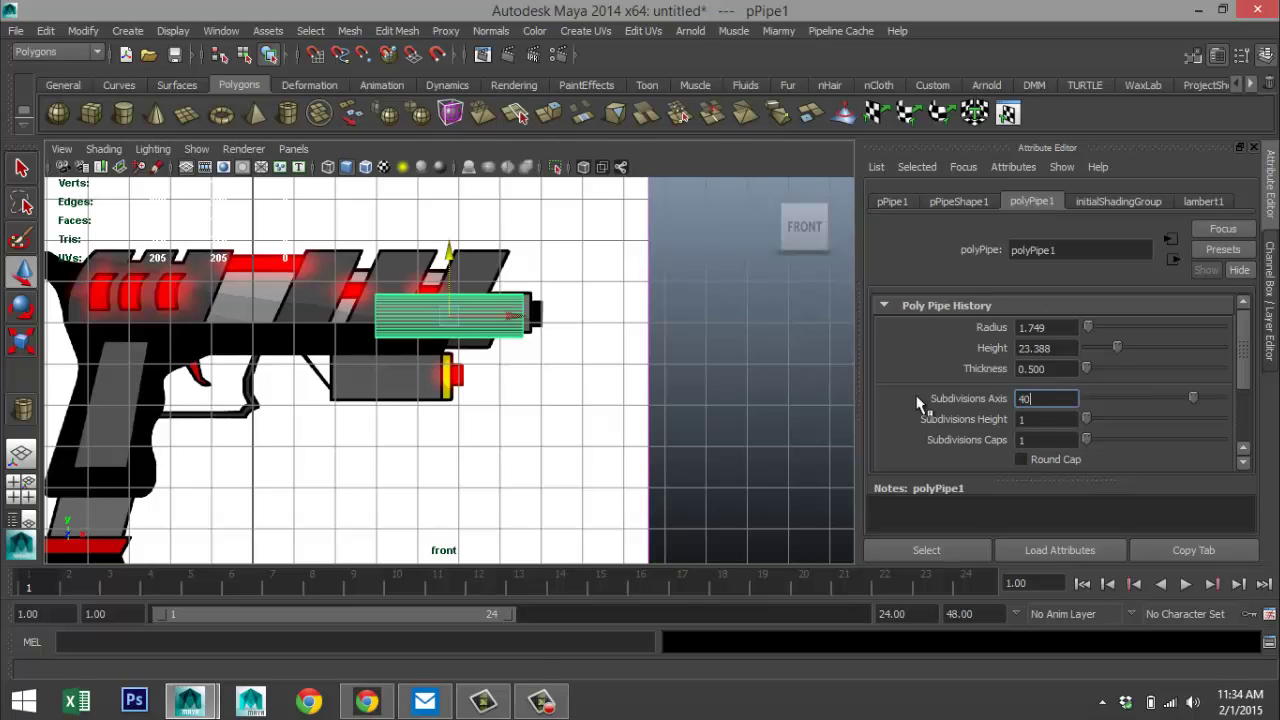
- Slide the pipe toward the muzzle to about X 5.24 and scale it down uniformly to about 0.193
scroll(368, 406, up, 2)
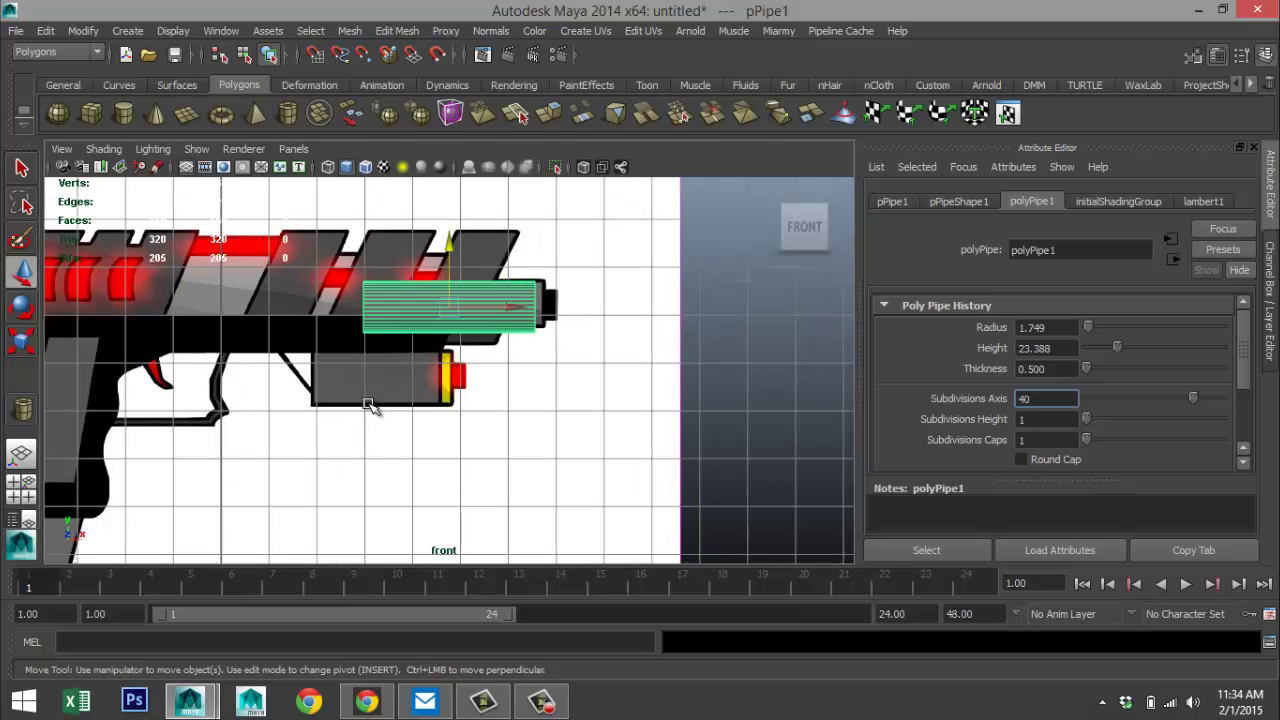
drag(538, 307, 540, 312)
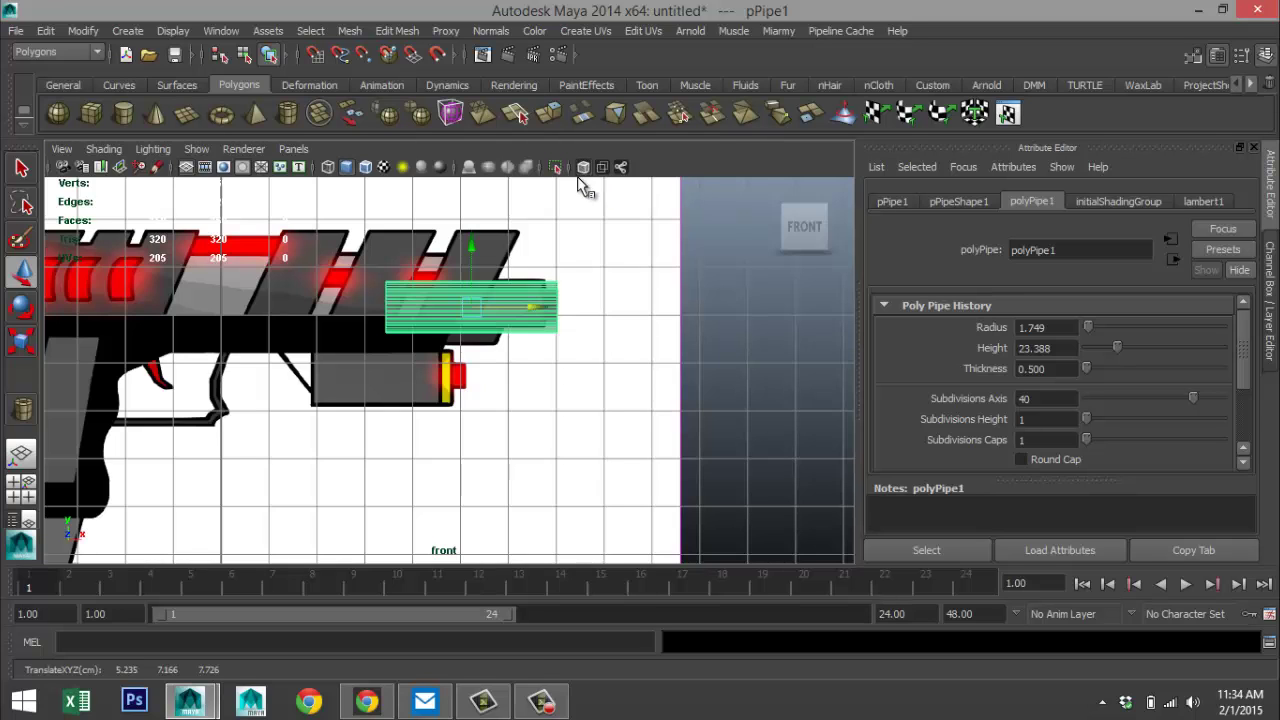
scroll(597, 388, up, 3)
alt+middle_drag(629, 343, 634, 457)
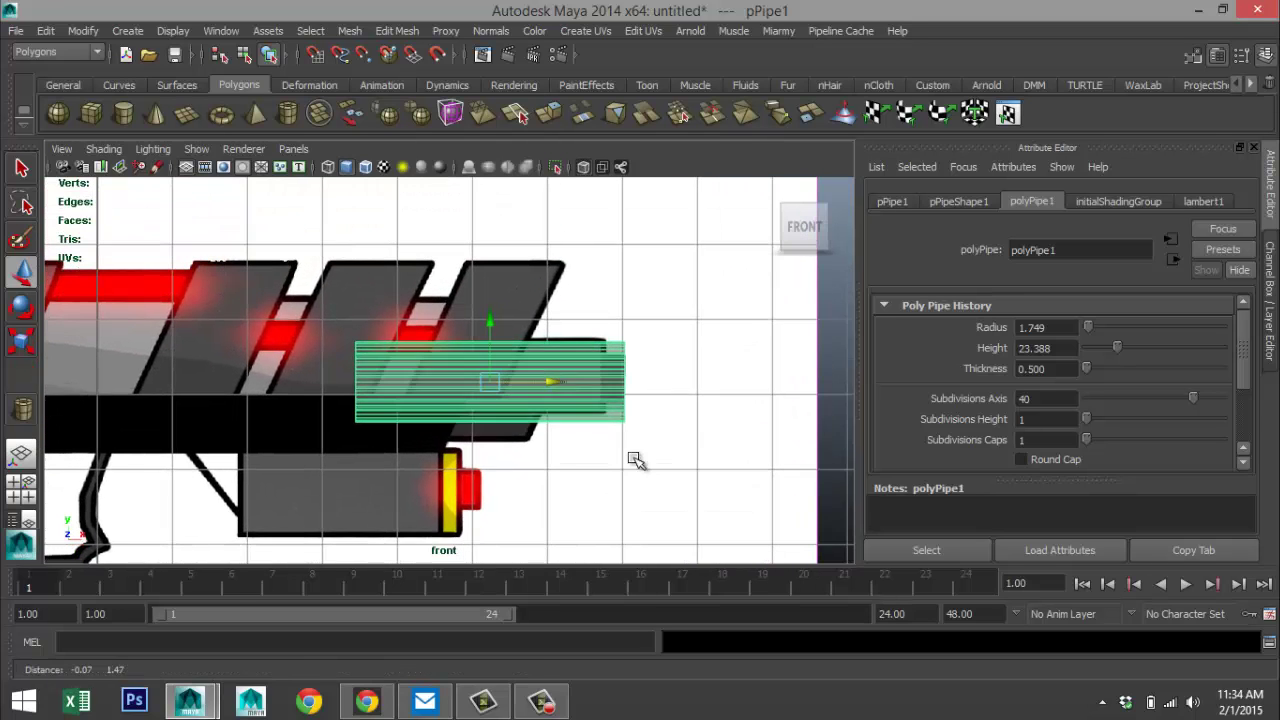
scroll(638, 454, up, 2)
key(r)
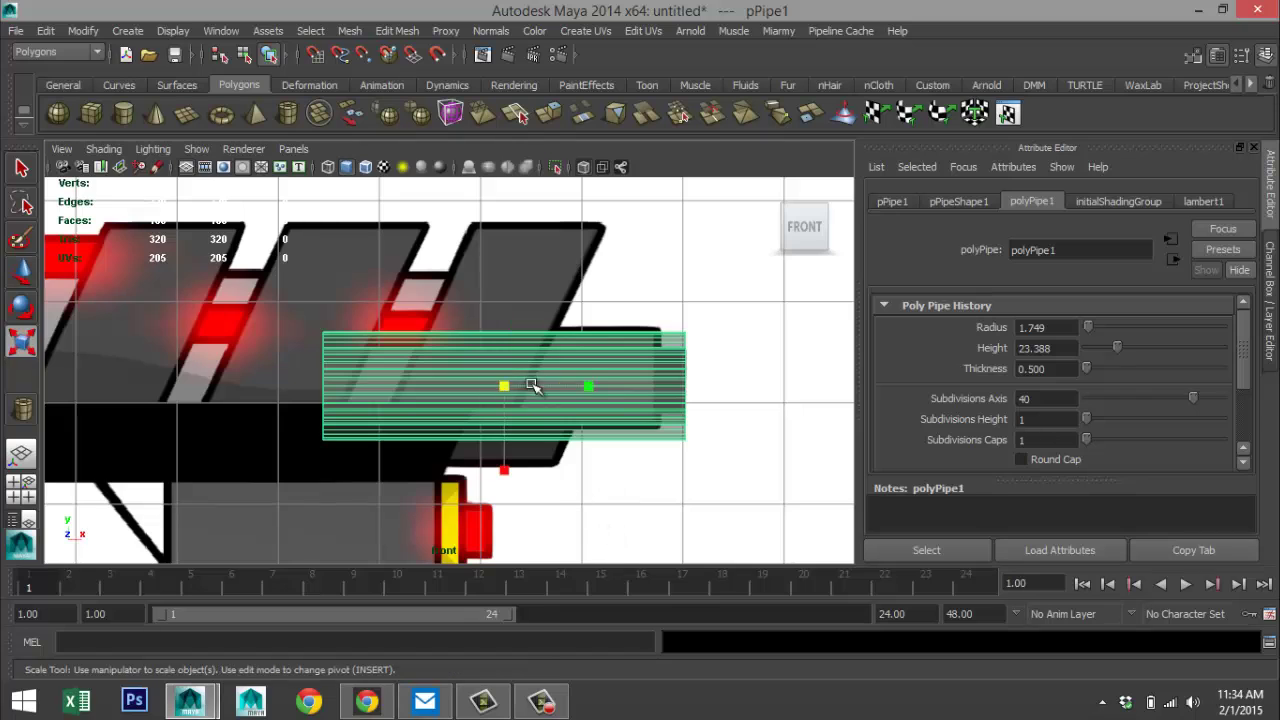
drag(503, 387, 446, 390)
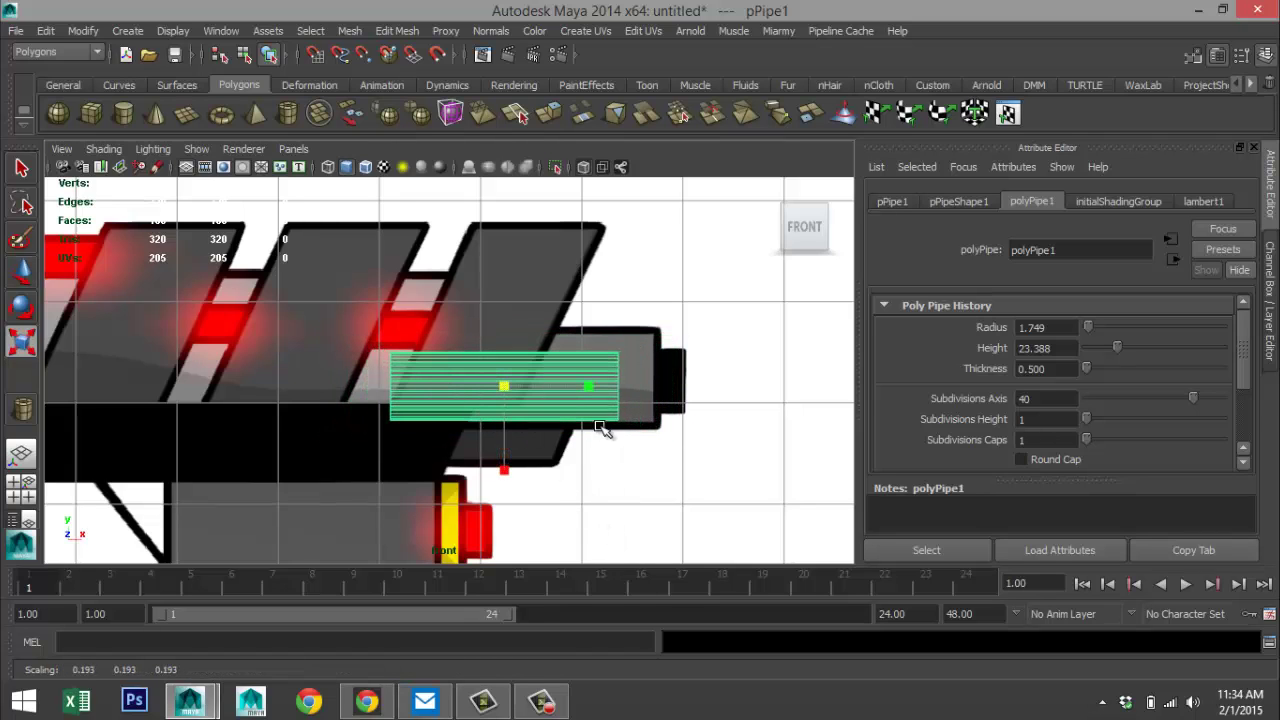
- Align the pipe with the black muzzle tip at about X 5.95 and Y 7.20, scaling it down slightly to match the tip's thickness
key(w)
drag(586, 386, 636, 385)
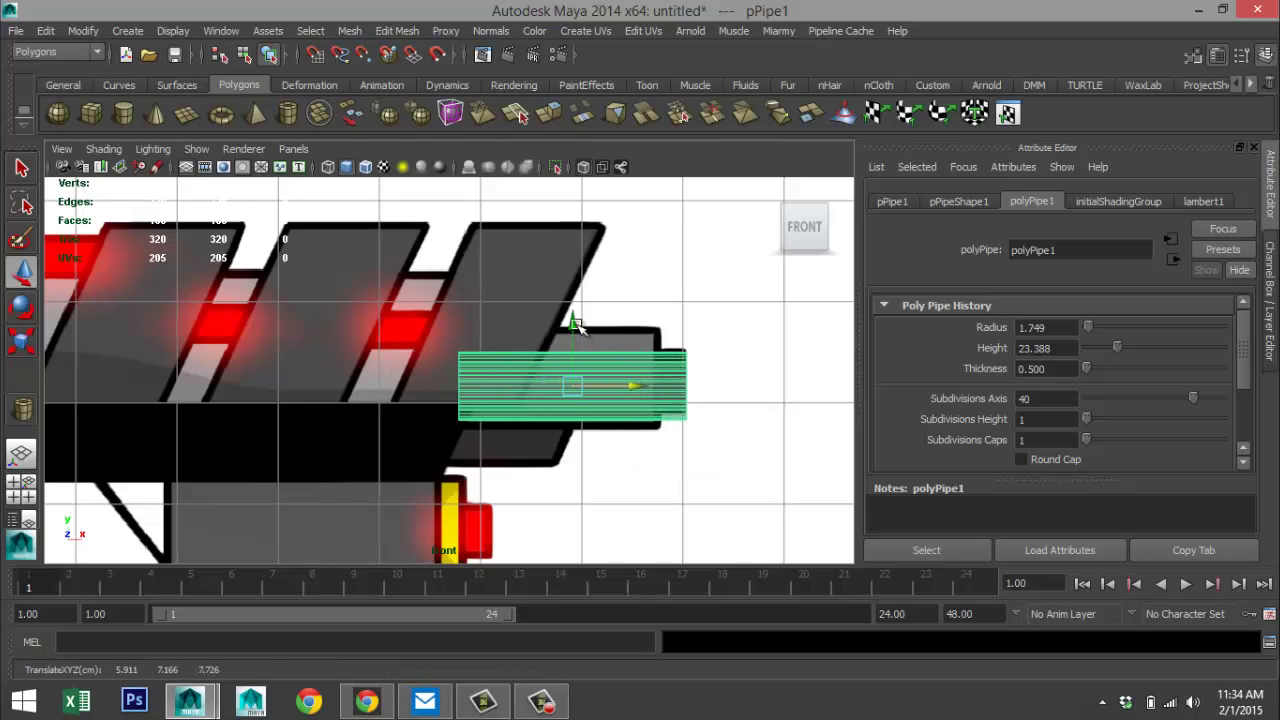
drag(570, 323, 569, 320)
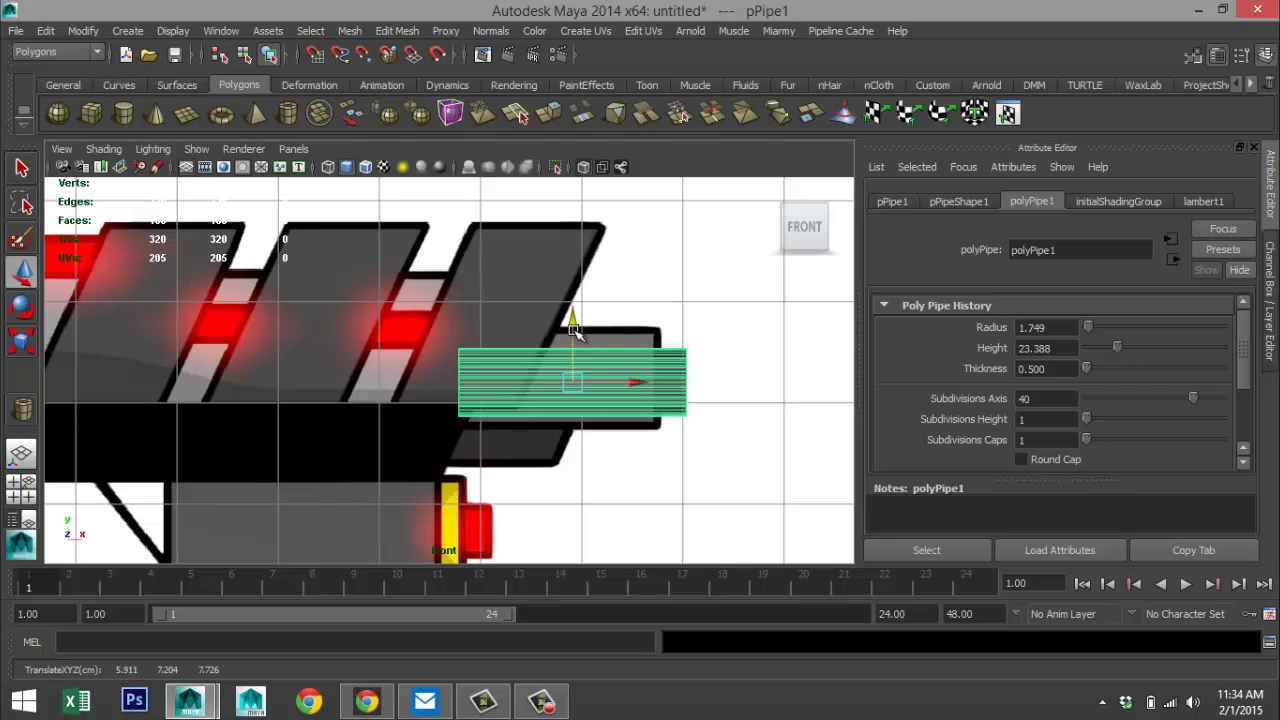
key(r)
drag(572, 383, 632, 385)
key(w)
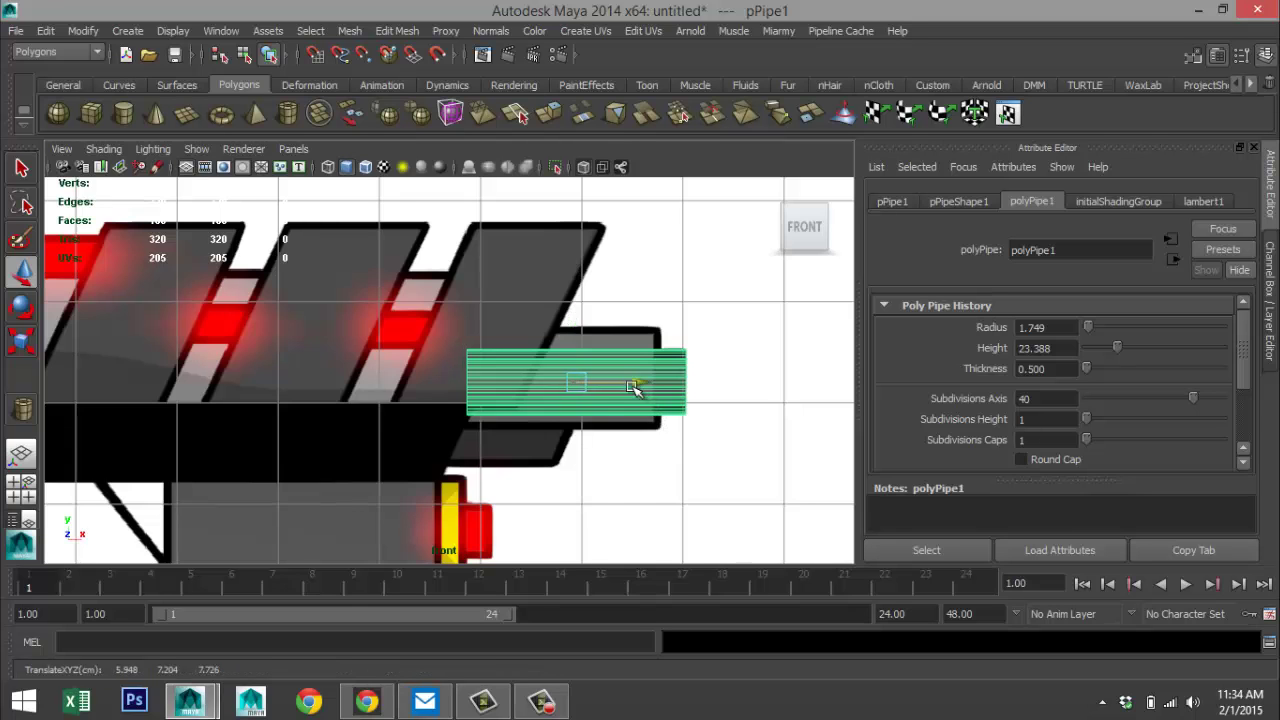
- Stretch the pipe back through the gun body by moving its rear-end vertices to about X -3.33
scroll(634, 386, down, 5)
scroll(436, 455, up, 5)
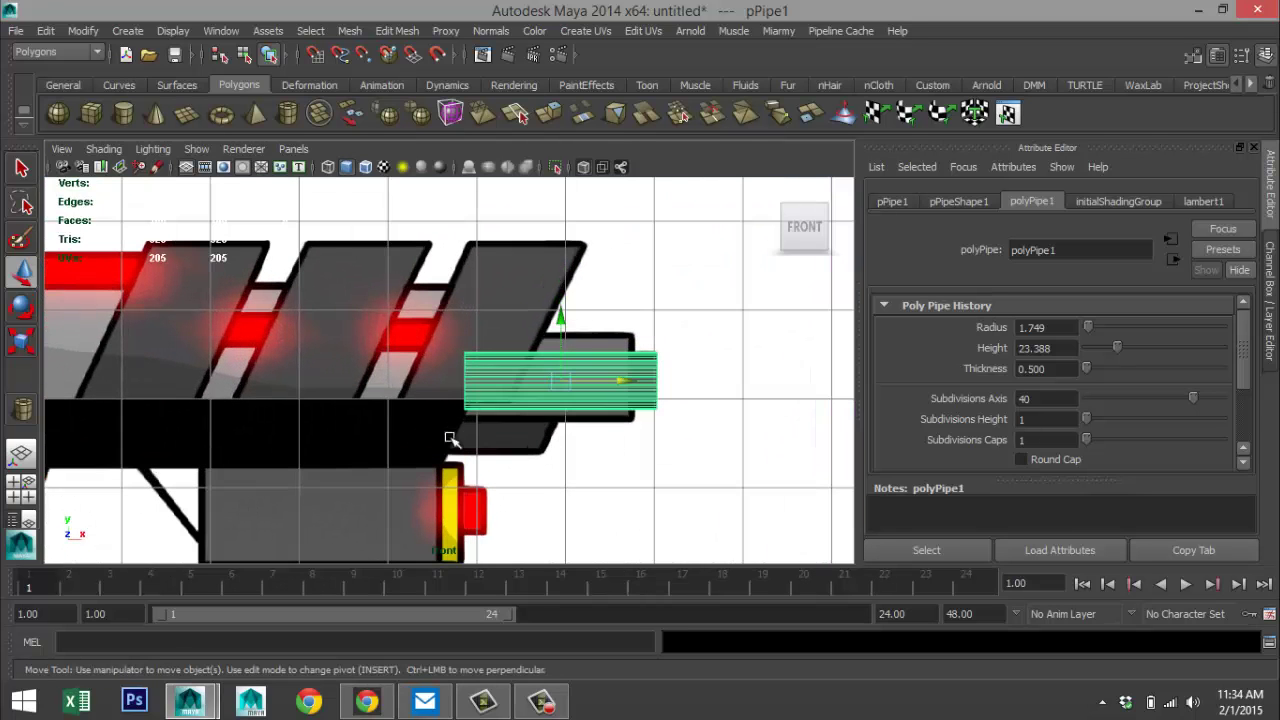
right_drag(465, 385, 424, 318)
drag(424, 318, 520, 537)
scroll(520, 420, down, 3)
drag(518, 378, 240, 366)
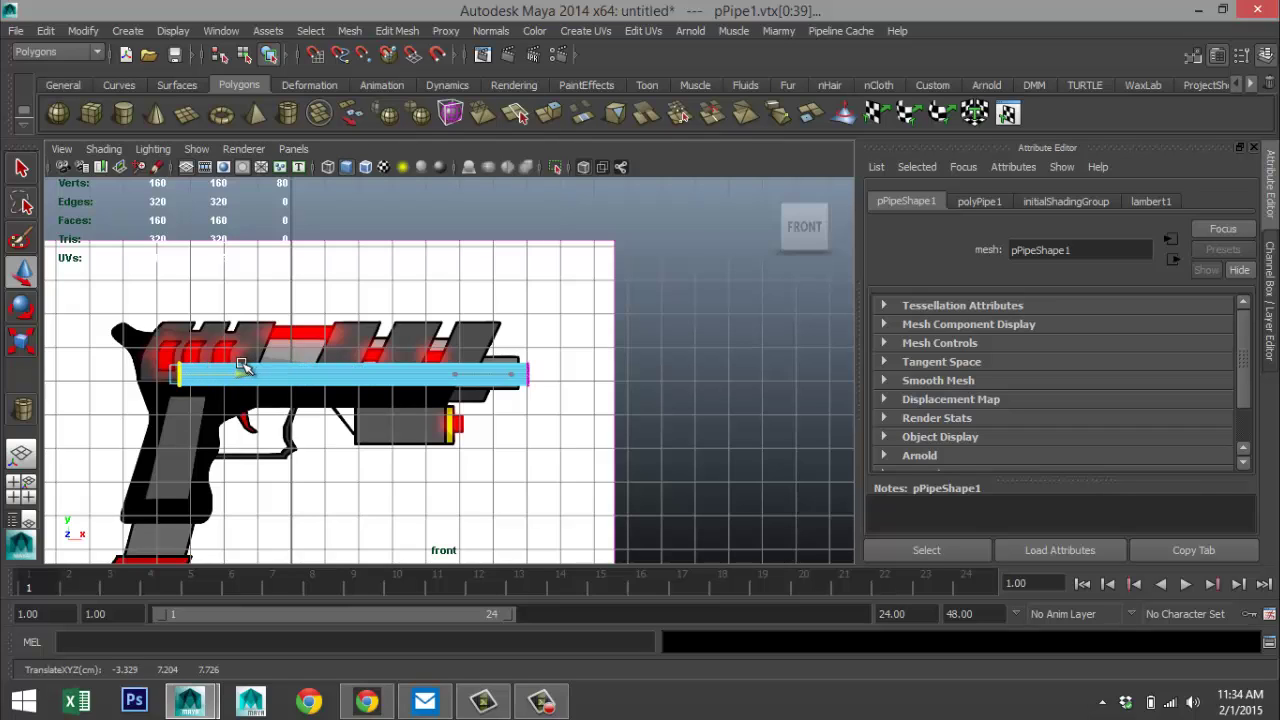
scroll(480, 485, up, 2)
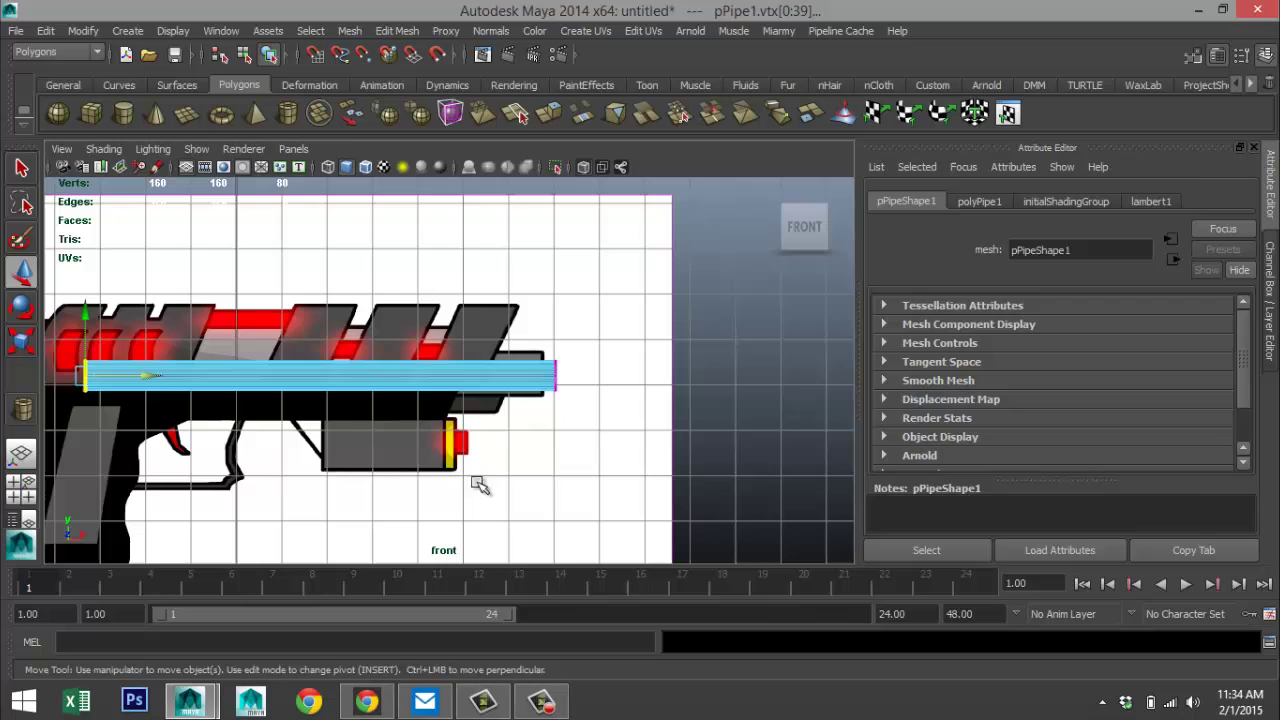
- Bevel the outer and inner edge loops at the pipe's muzzle end in the perspective view
click(20, 487)
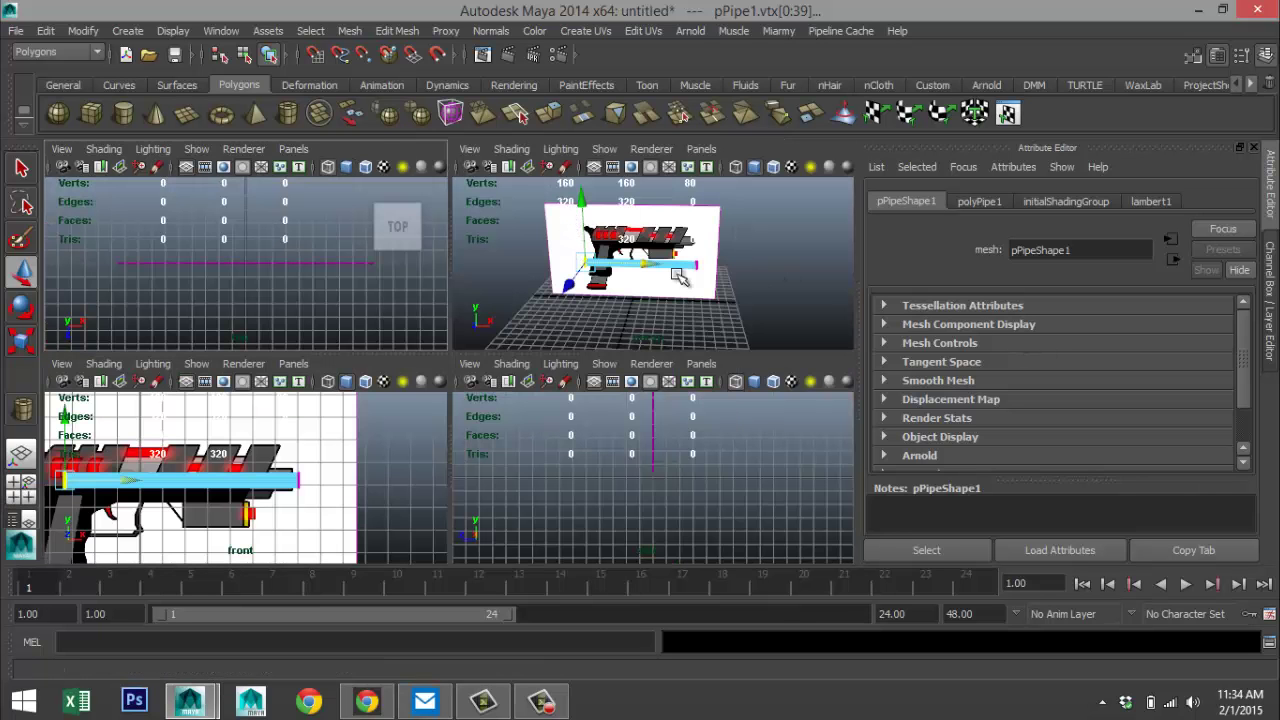
key(space)
scroll(714, 349, up, 5)
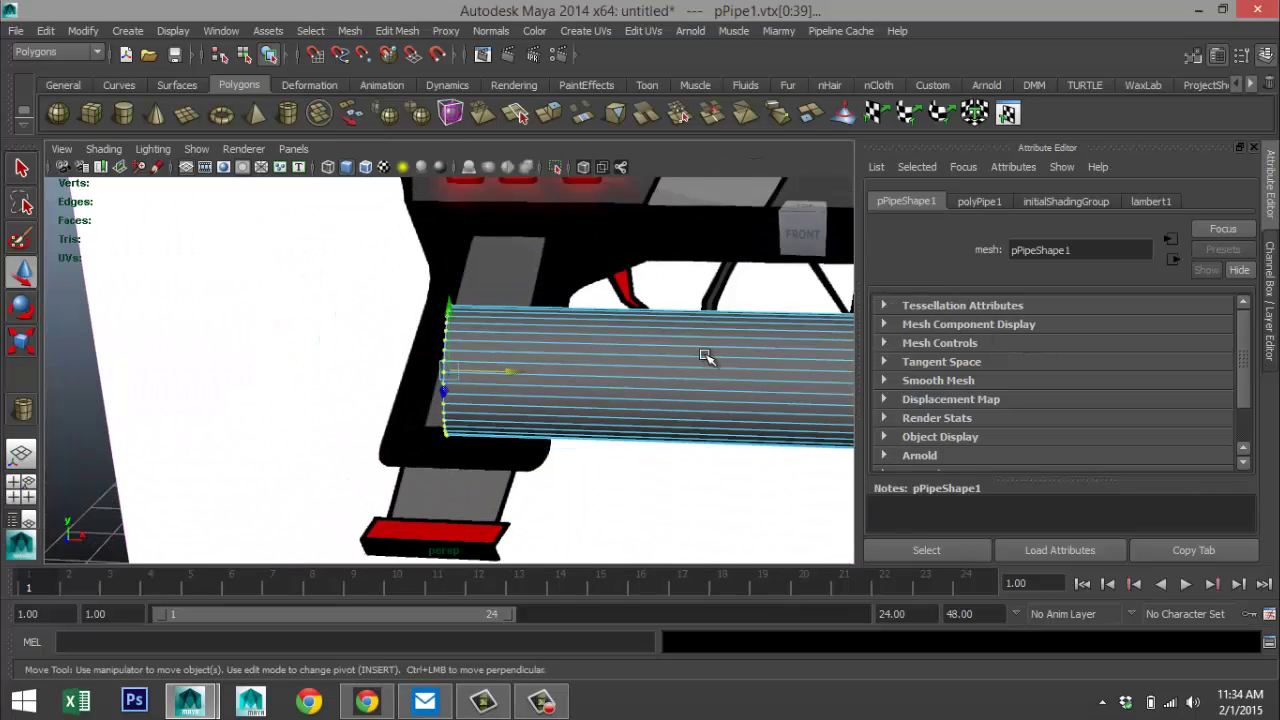
scroll(738, 368, down, 5)
alt+drag(736, 398, 634, 380)
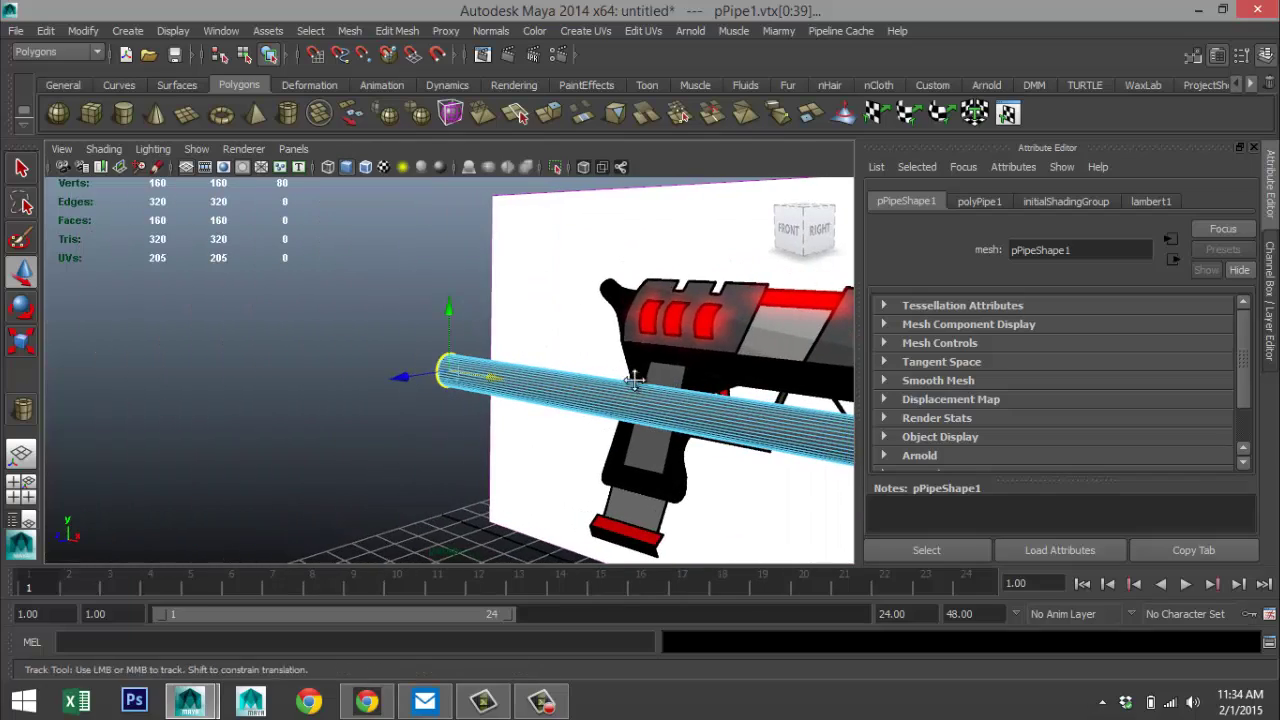
alt+middle_drag(634, 380, 335, 338)
scroll(463, 380, up, 5)
alt+middle_drag(641, 415, 495, 373)
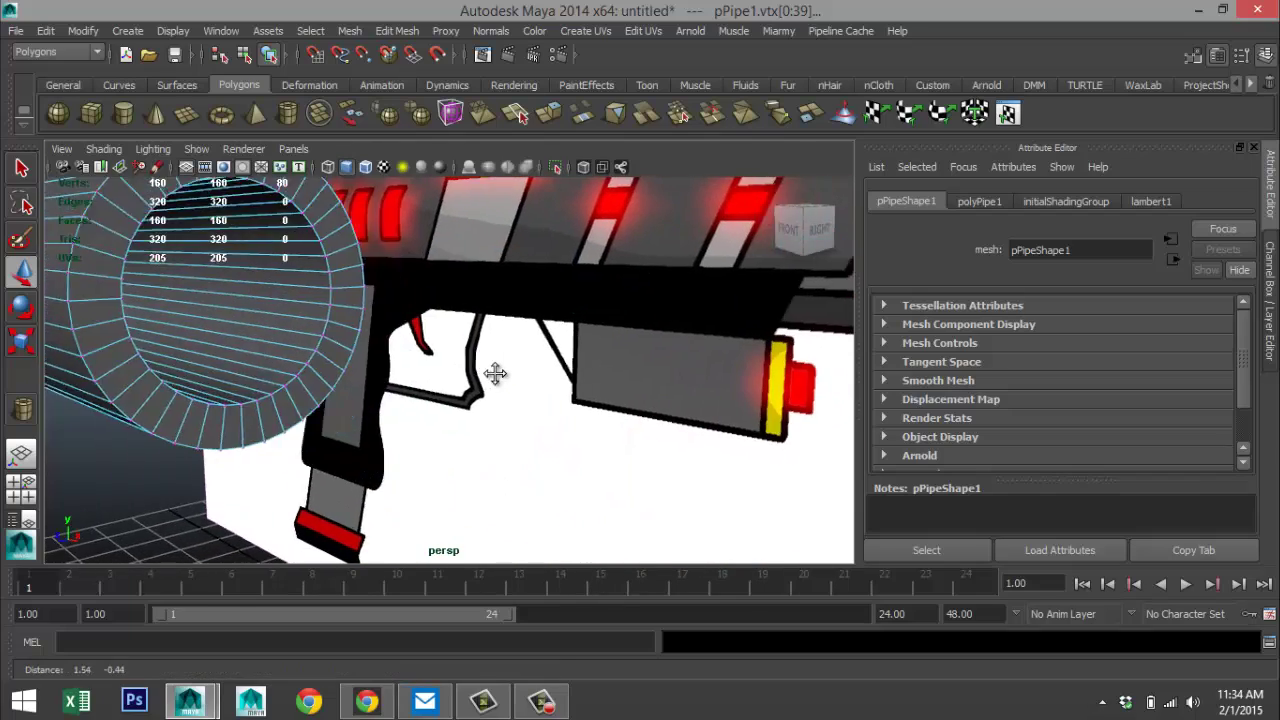
alt+drag(495, 373, 672, 432)
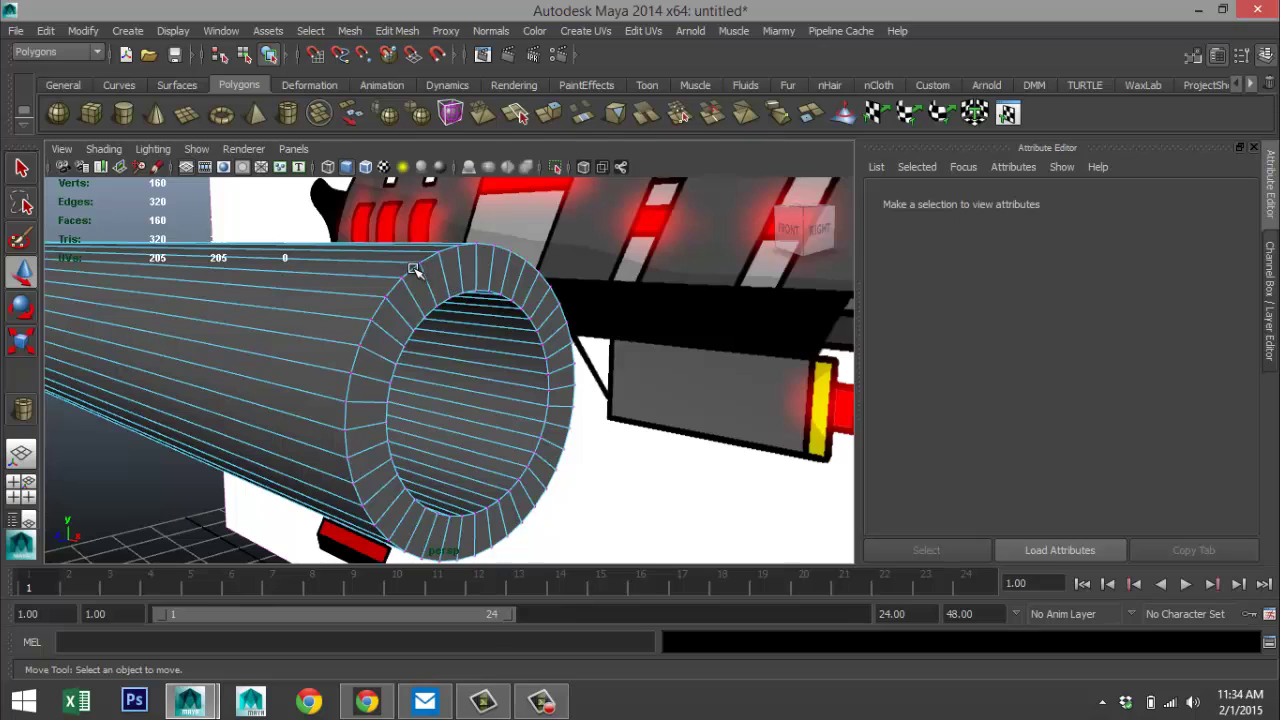
right_drag(414, 270, 410, 229)
double_click(412, 268)
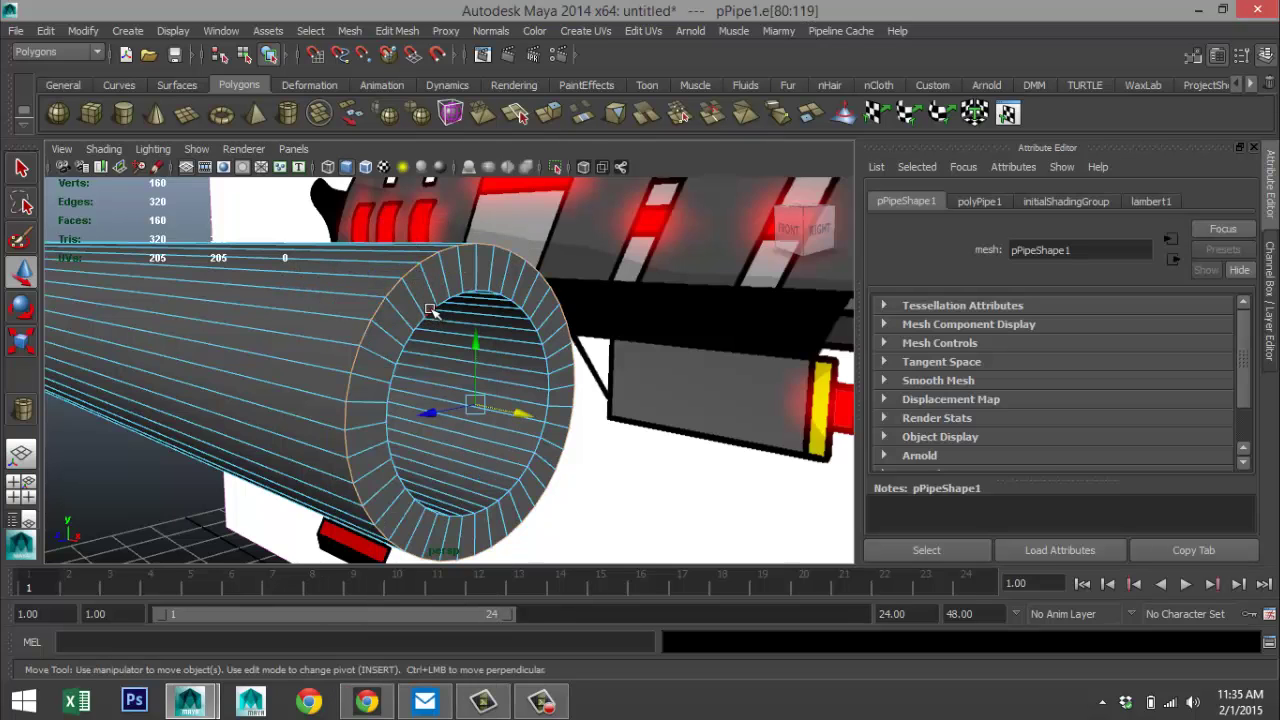
shift+double_click(430, 310)
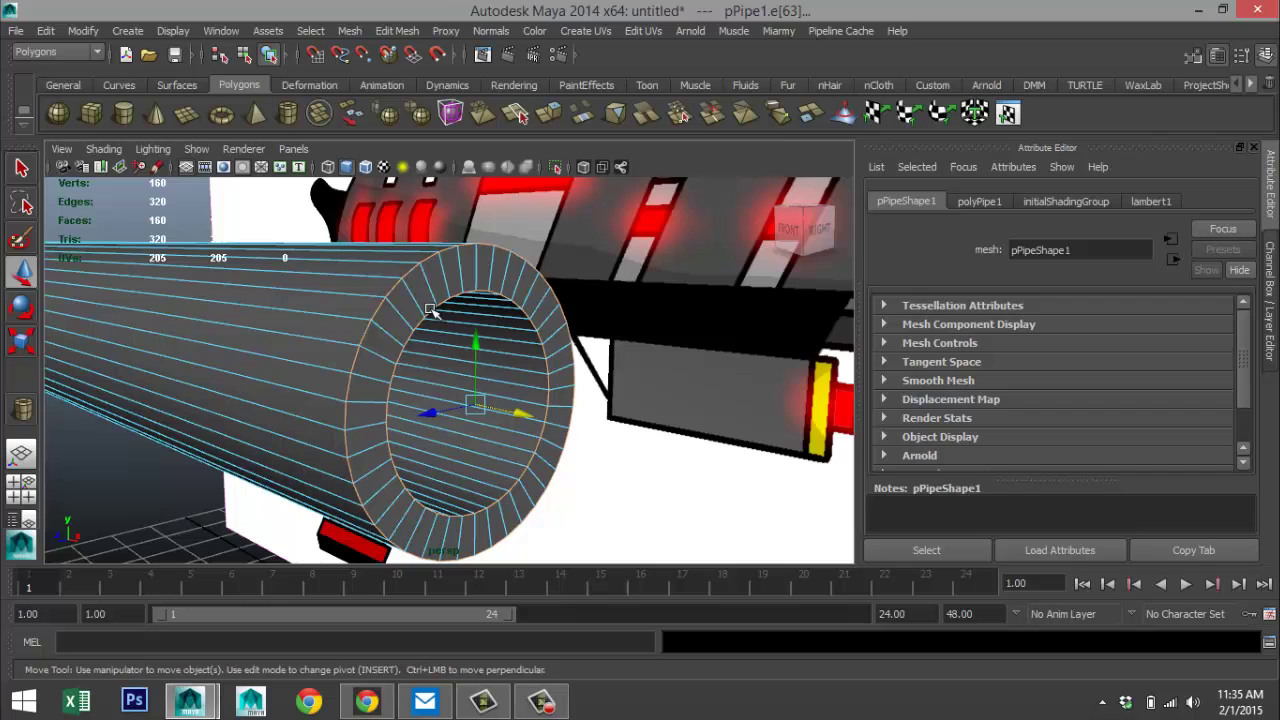
click(398, 31)
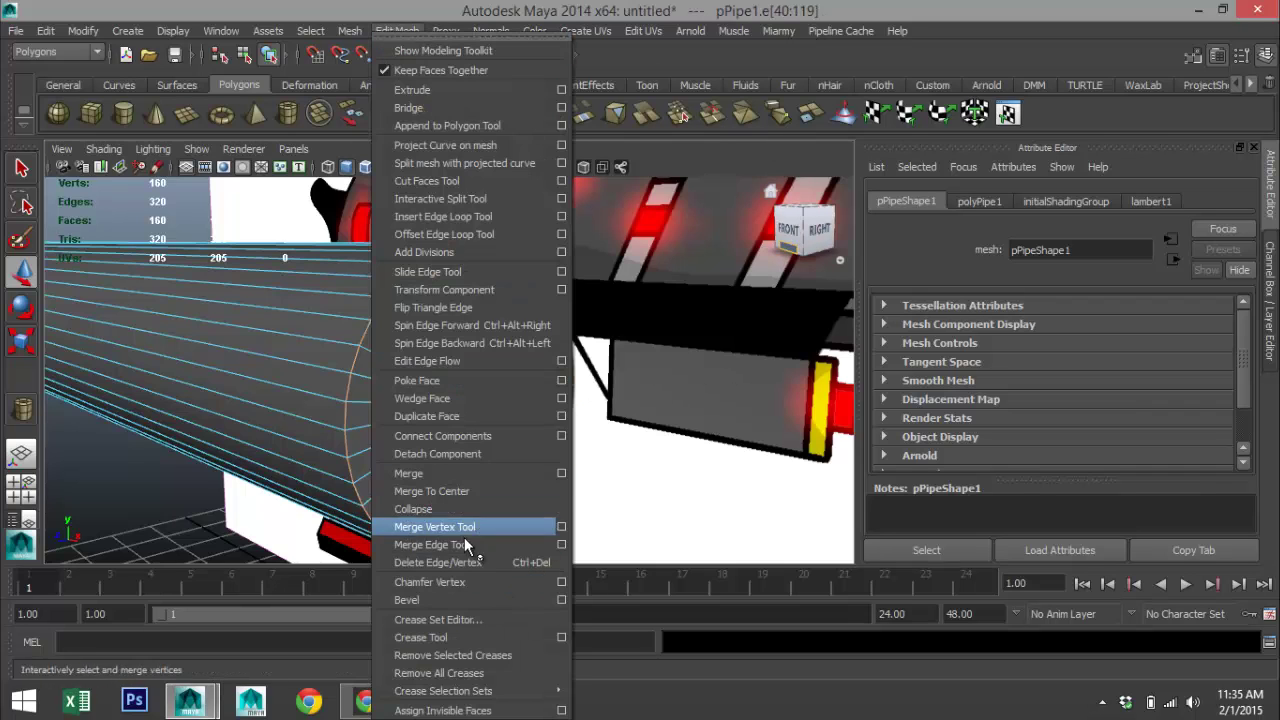
click(454, 597)
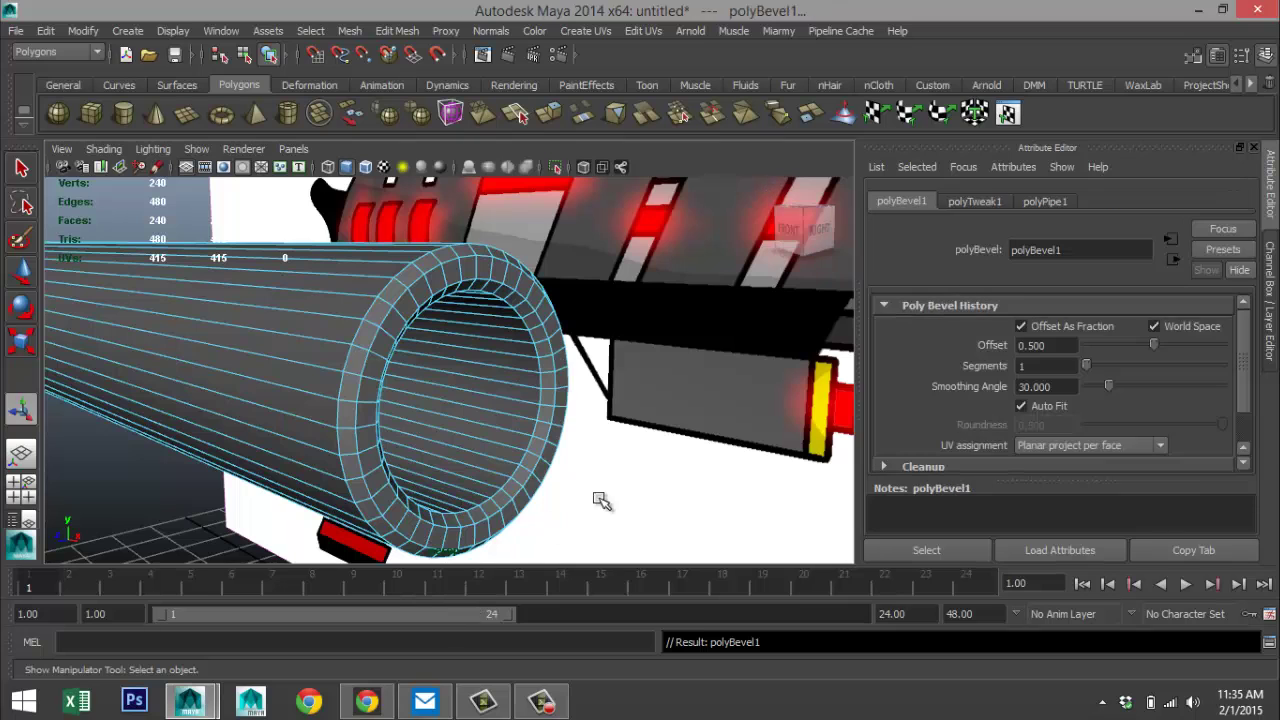
- Set the bevel's offset to about 0.524
scroll(642, 456, down, 1)
scroll(642, 456, up, 2)
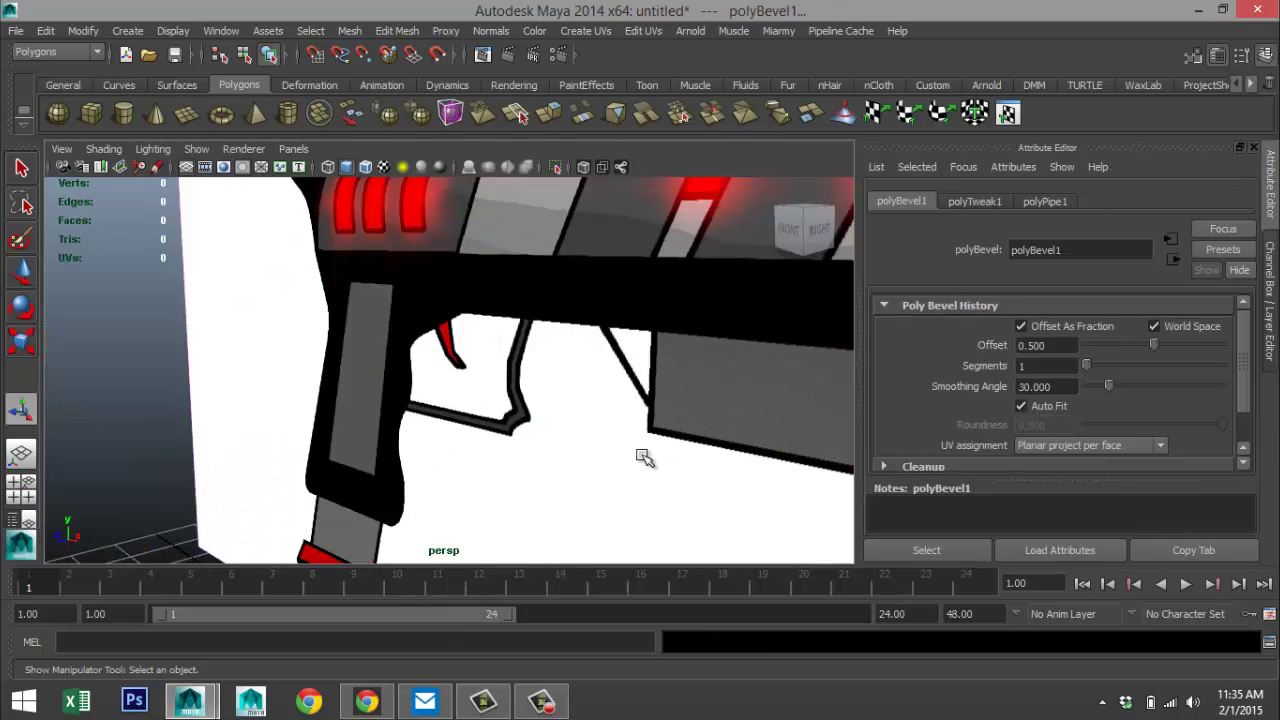
scroll(642, 456, down, 1)
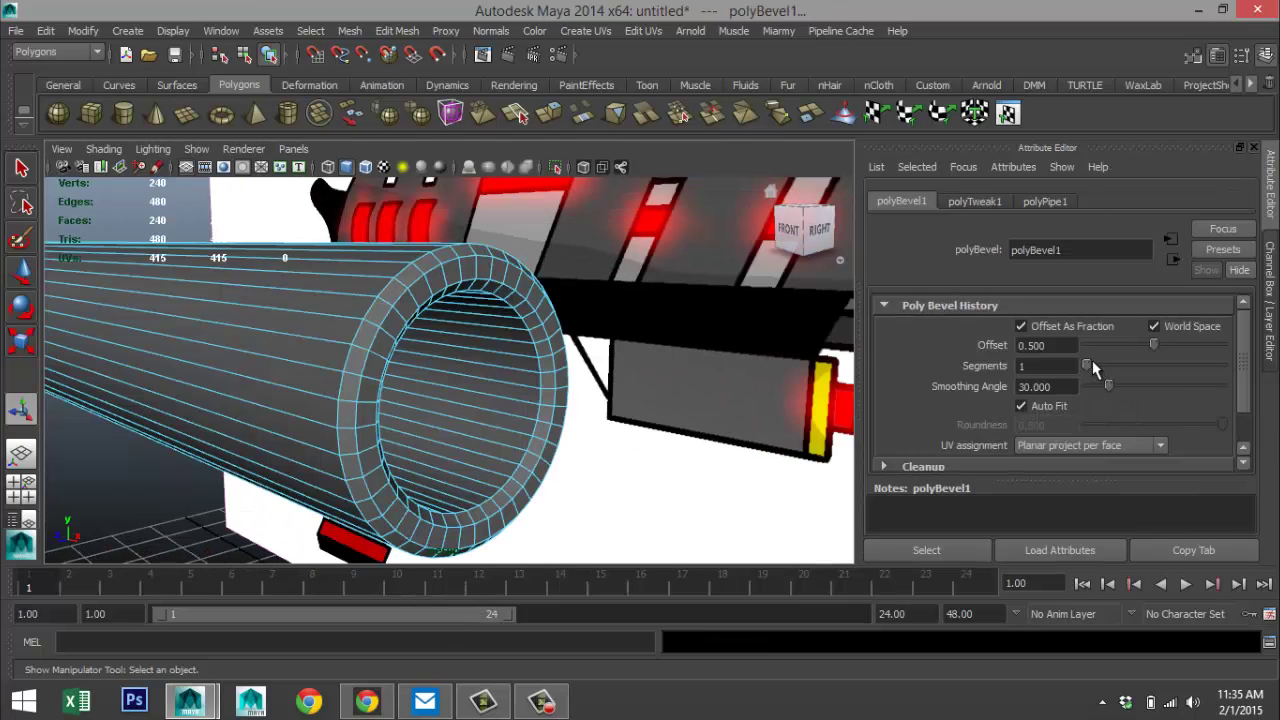
mouse_move(1153, 343)
mouse_down()
mouse_move(1177, 346)
mouse_move(1159, 348)
mouse_up()
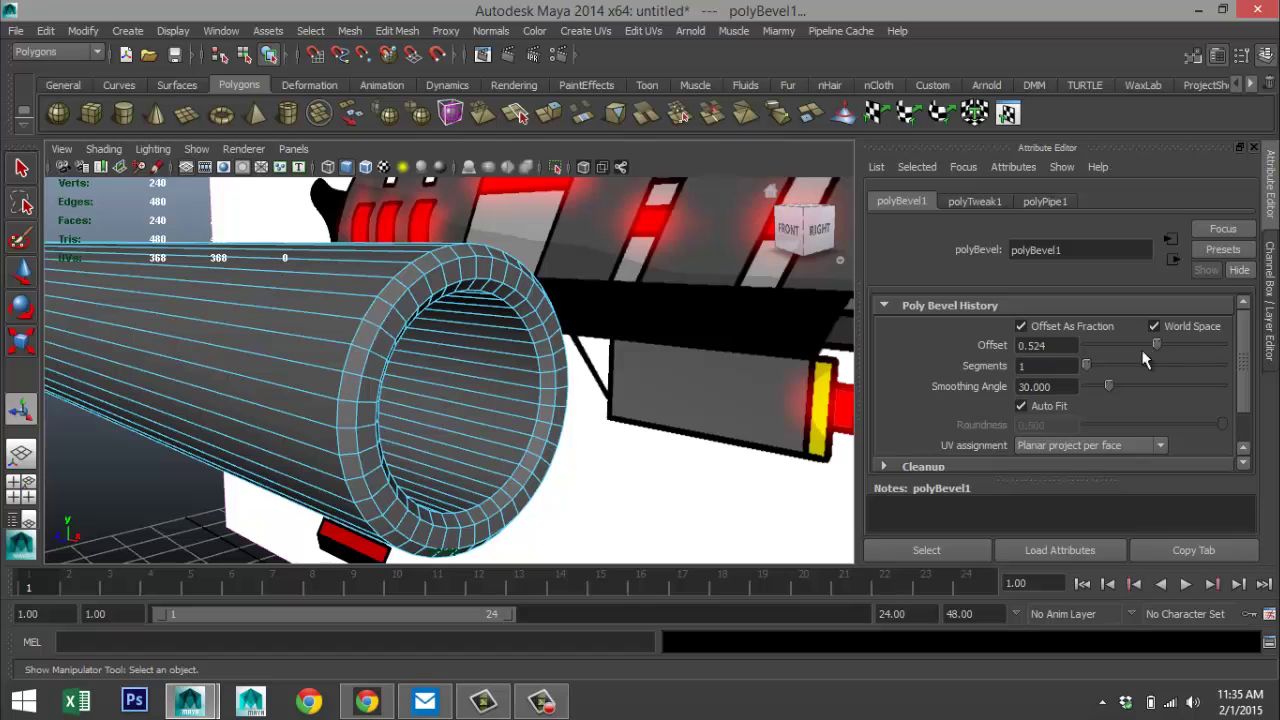
- Create a second upright polygon pipe on the grid in front of the gun, about 1.88 in radius and 24.46 high
scroll(465, 368, down, 8)
scroll(465, 368, down, 3)
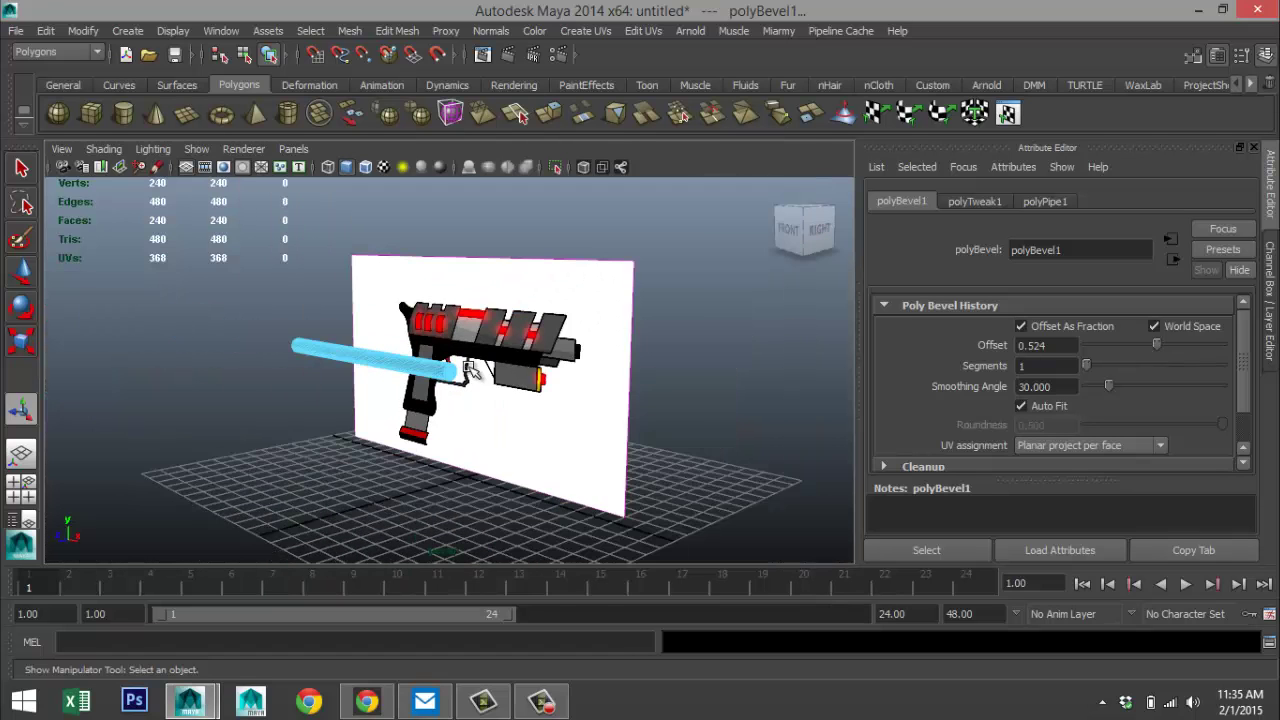
alt+drag(449, 386, 514, 405)
alt+middle_drag(620, 403, 527, 437)
scroll(549, 432, up, 5)
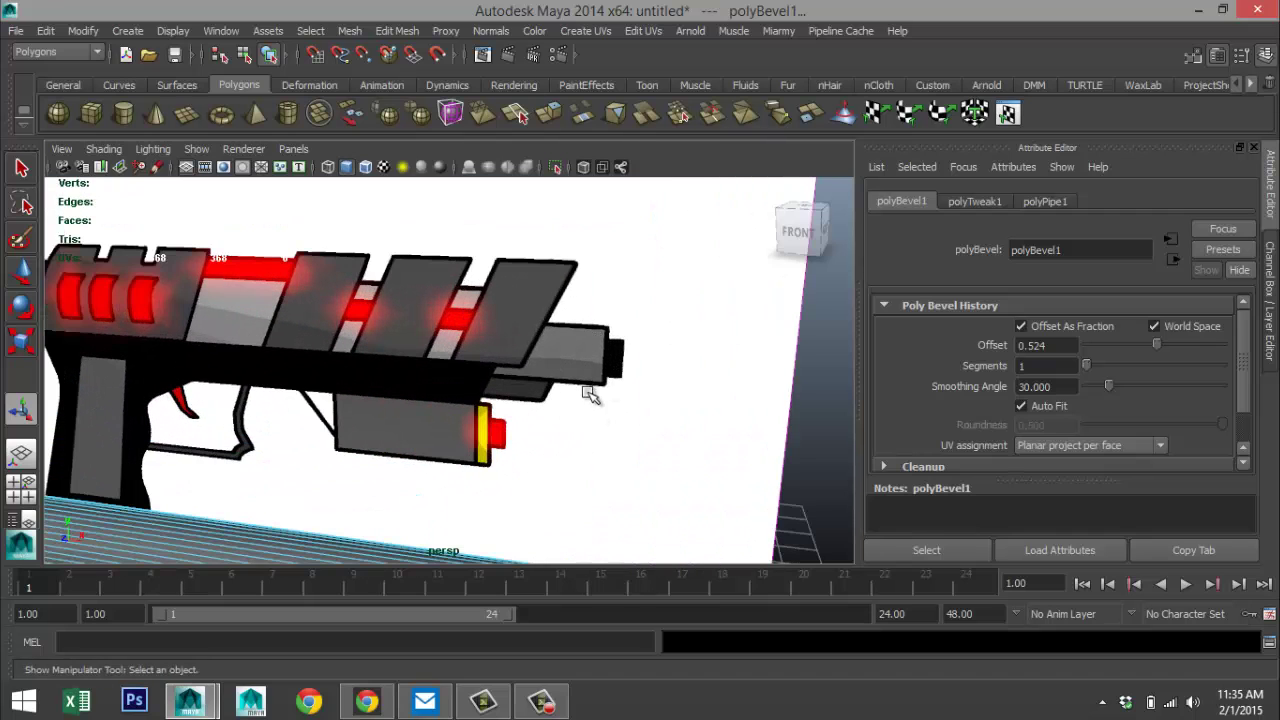
scroll(586, 382, down, 3)
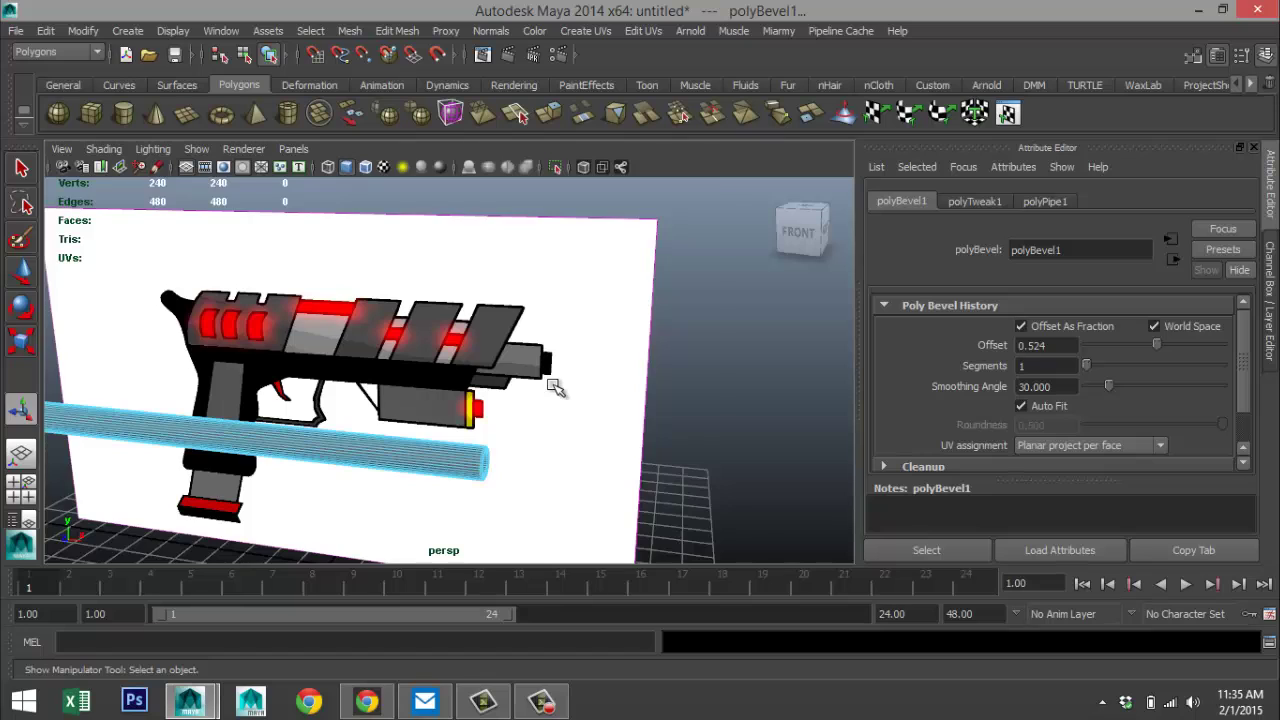
scroll(556, 388, down, 2)
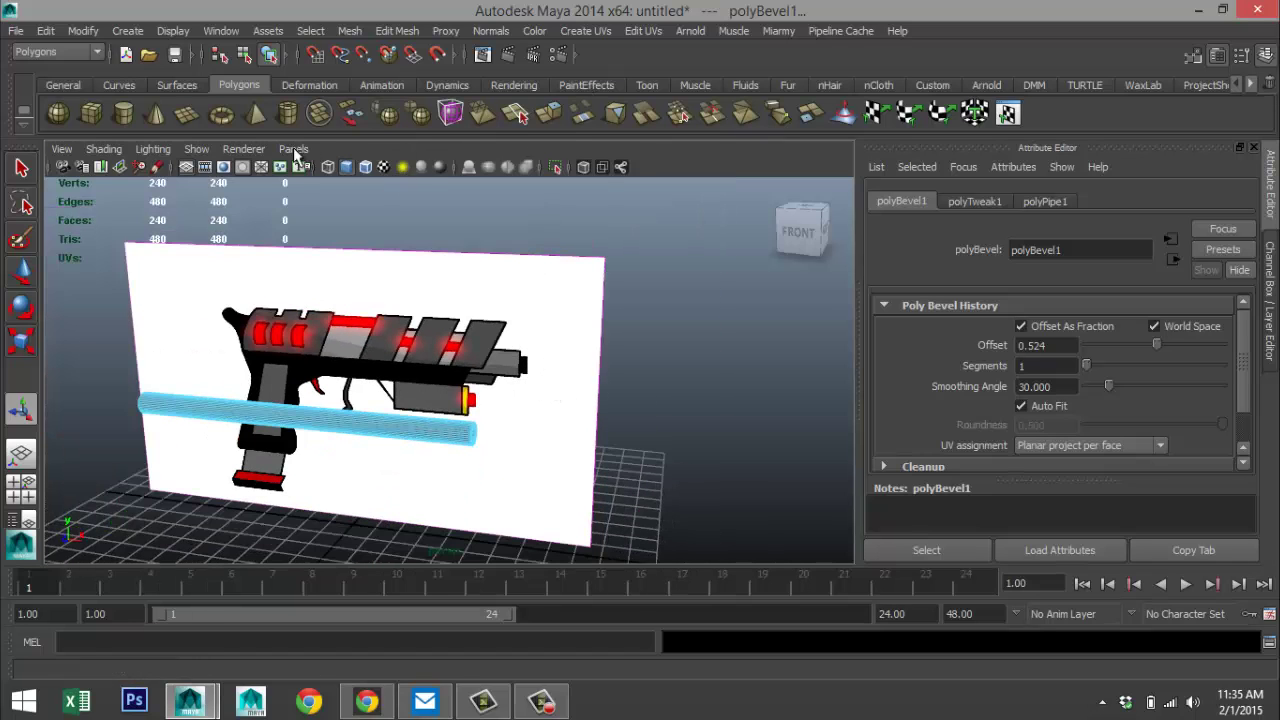
click(288, 115)
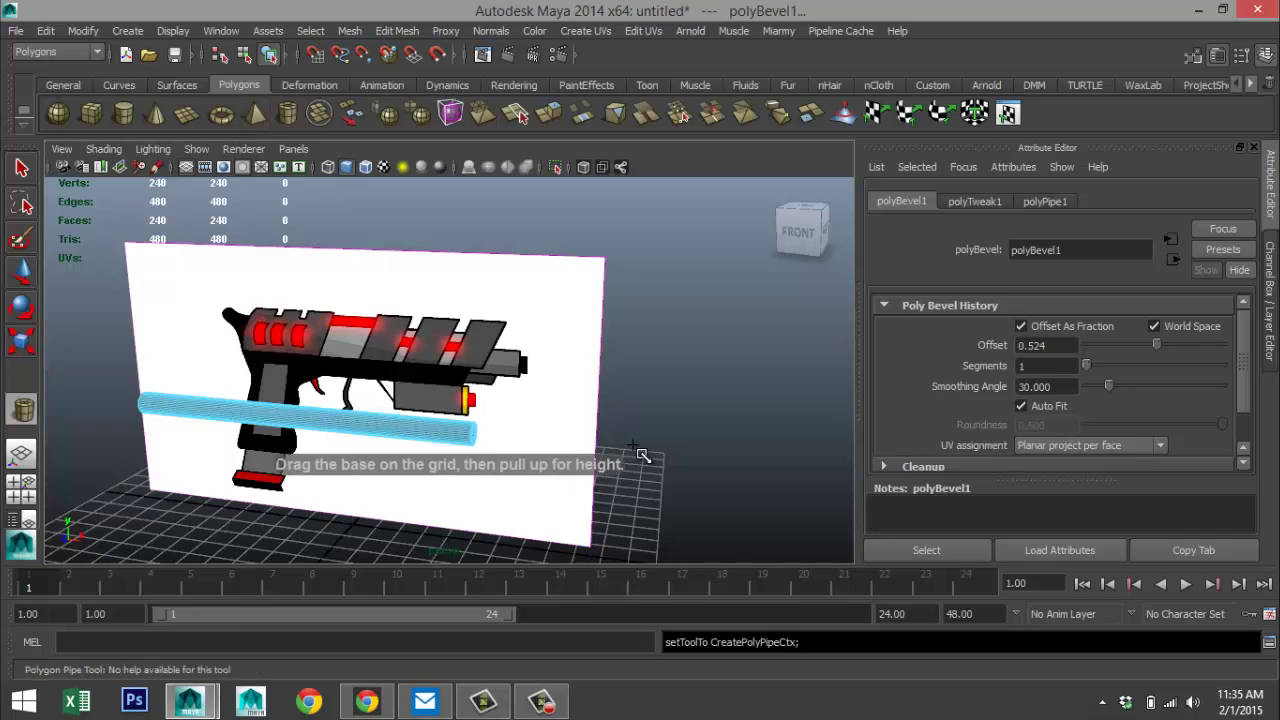
scroll(640, 453, down, 3)
drag(490, 490, 514, 325)
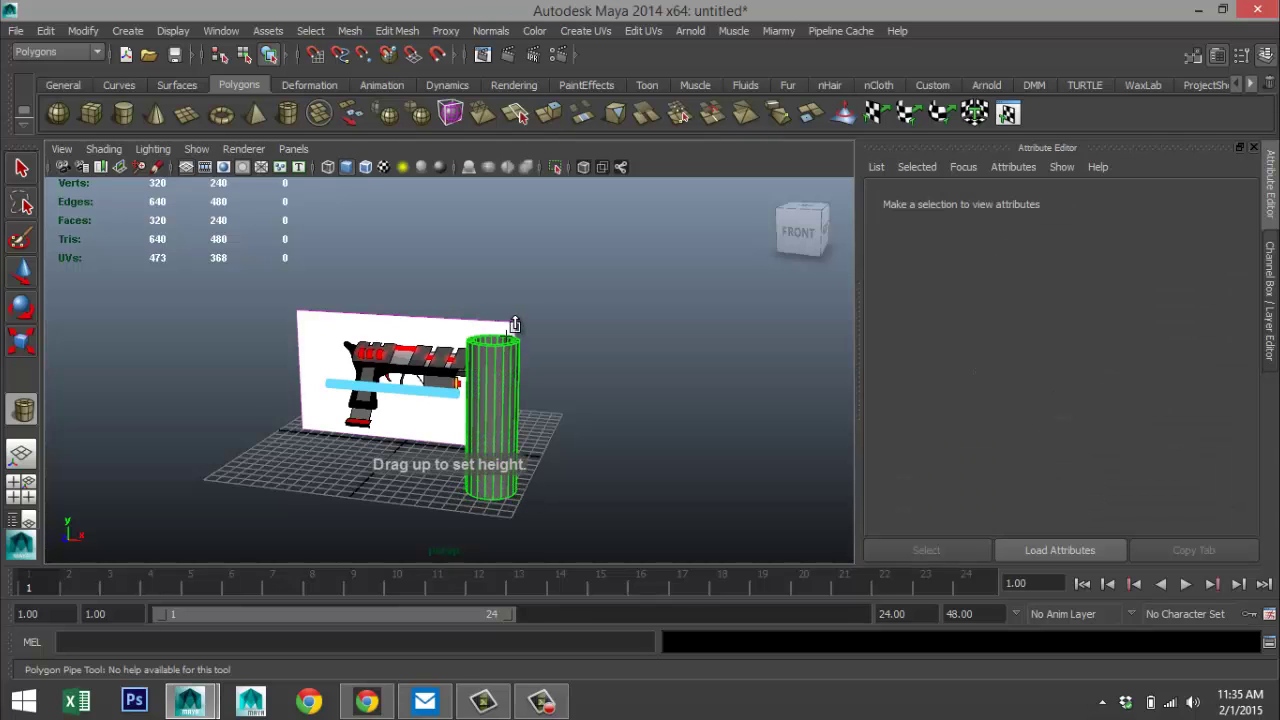
- Rotate the second pipe onto its side with its Z rotation set to exactly -90 degrees, and show the four-view layout
key(e)
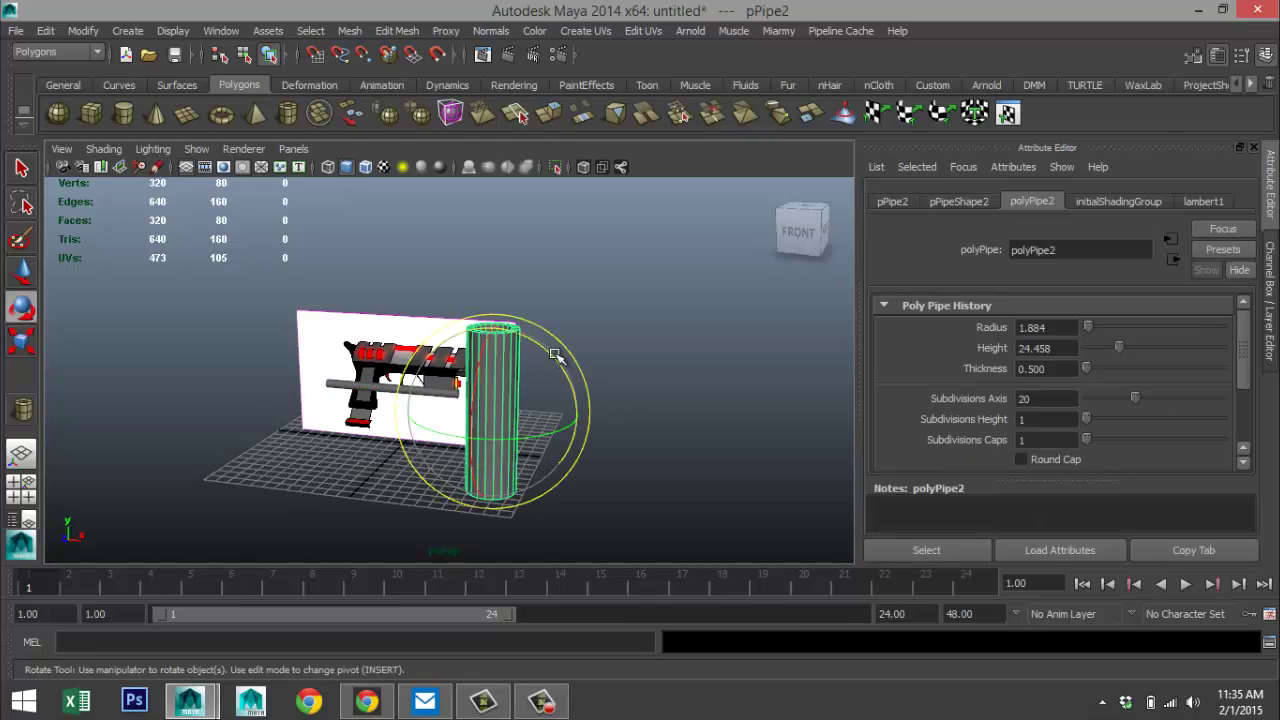
drag(549, 358, 586, 480)
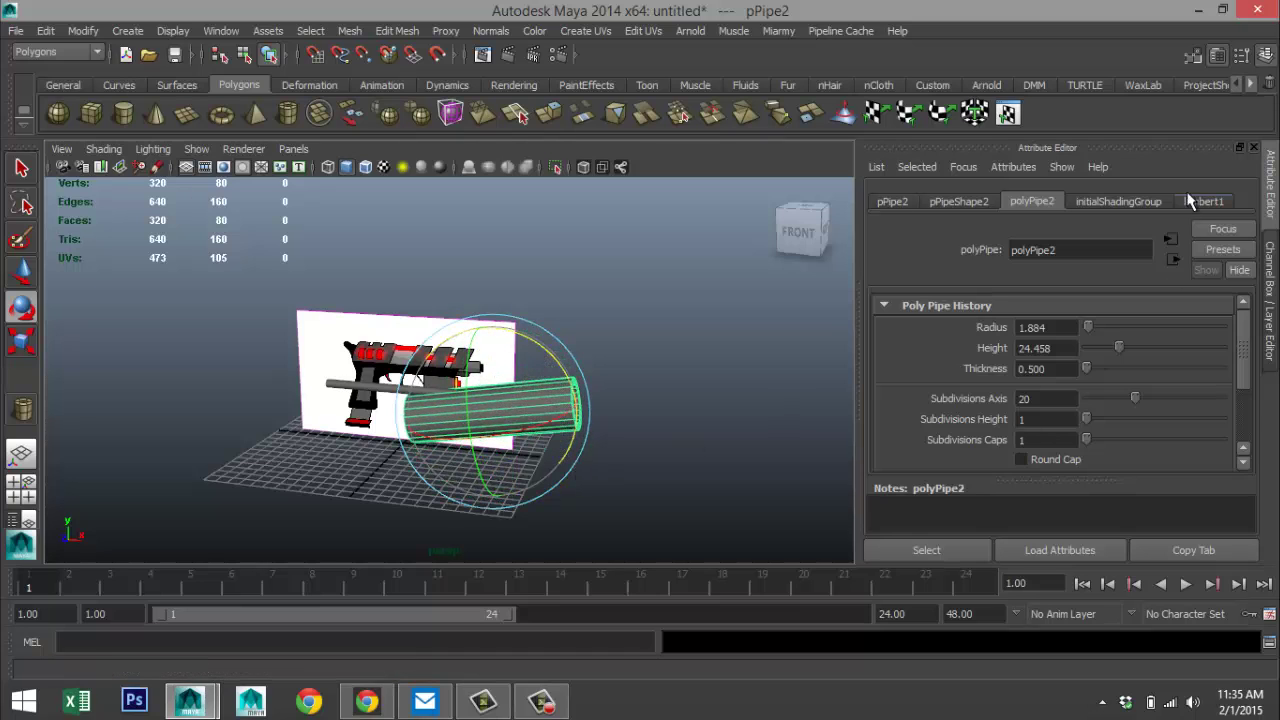
click(958, 202)
click(892, 202)
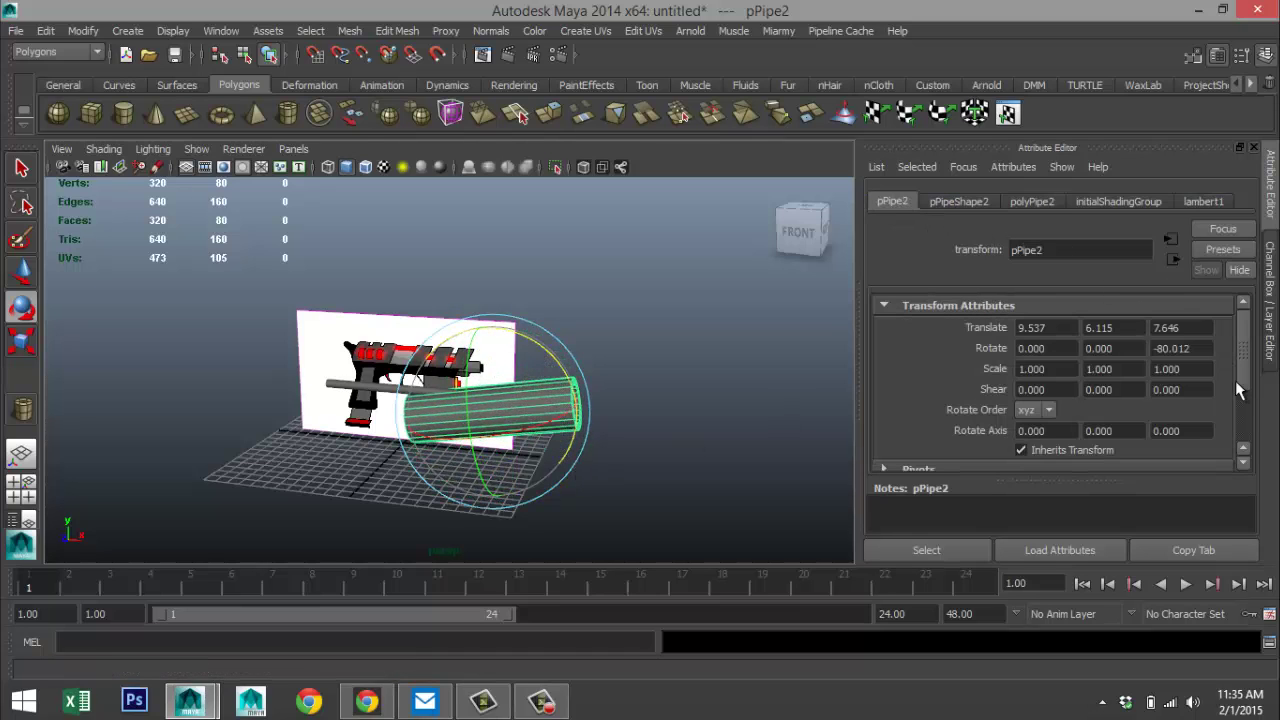
click(1210, 348)
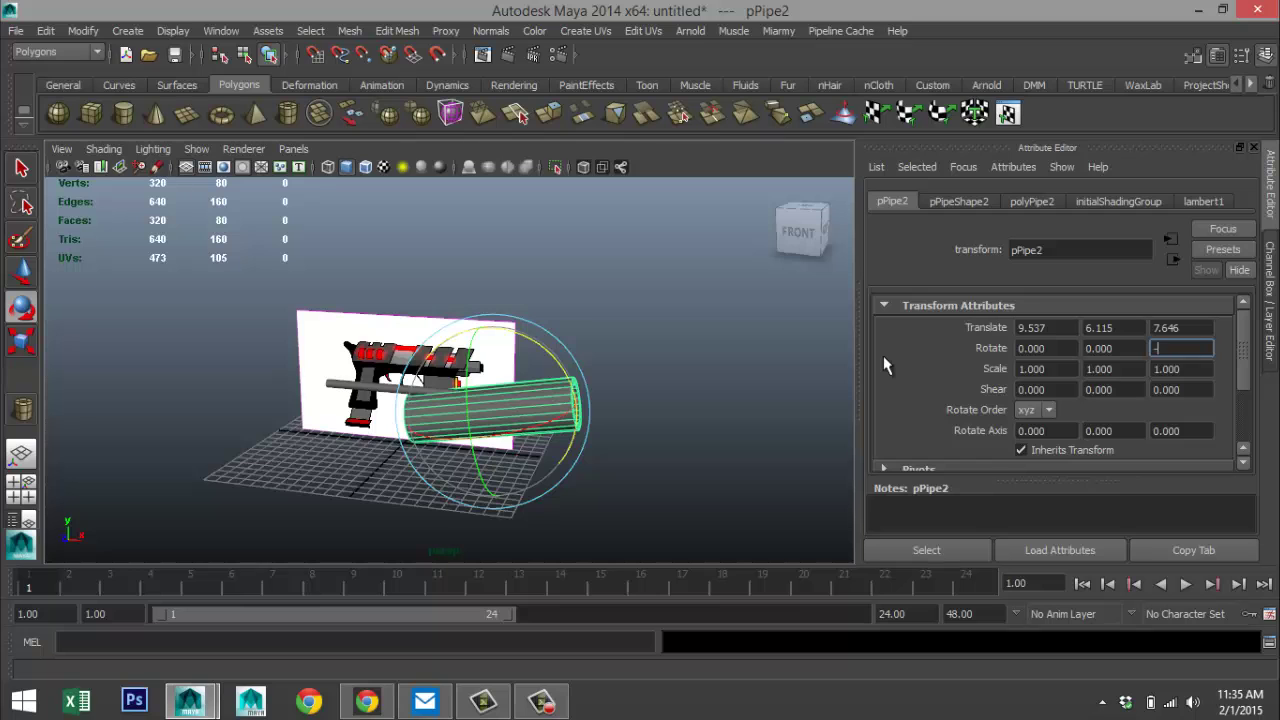
key(Return)
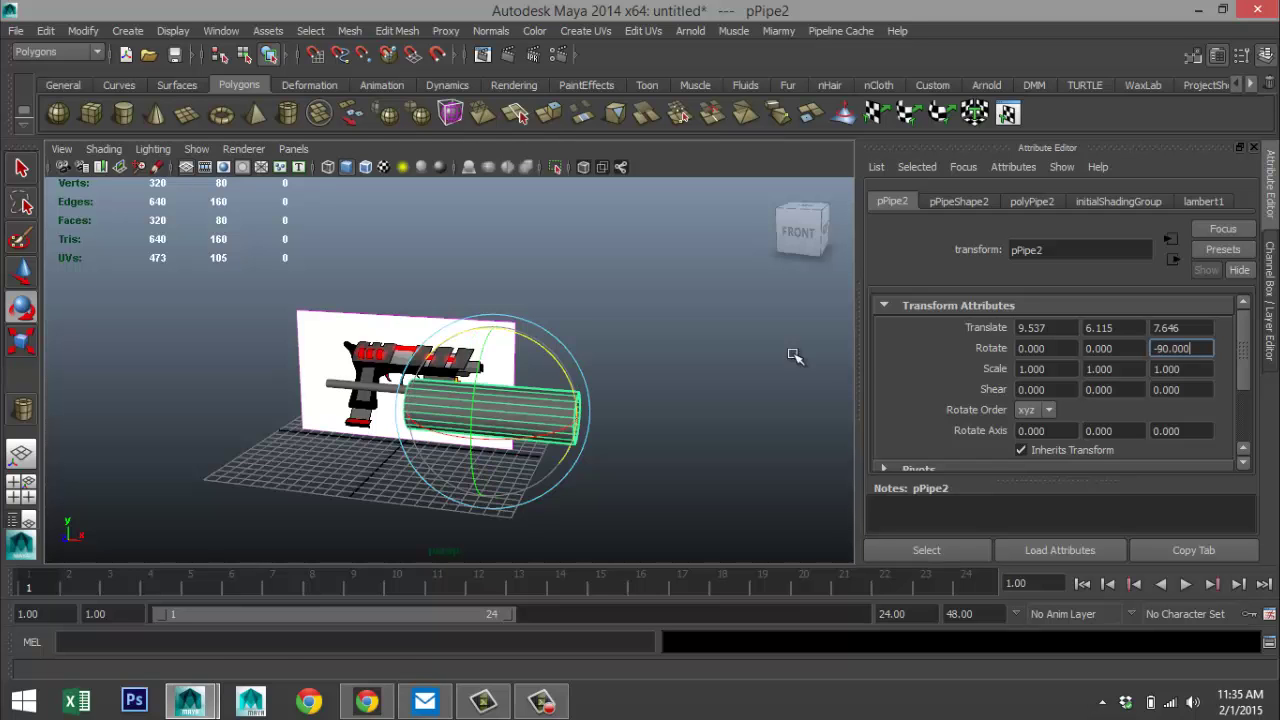
click(20, 487)
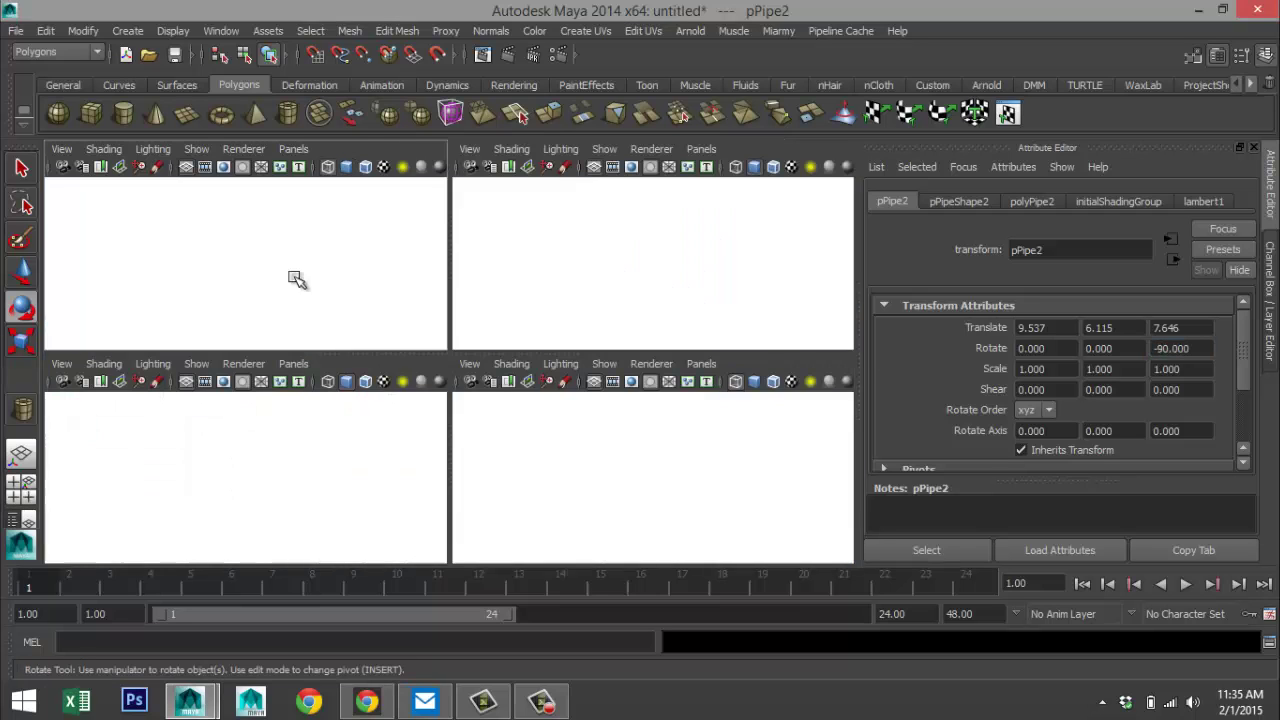
- Scale the second pipe uniformly to about 0.355 and slide it along X over the inner pipe in the top view, to about 3.661
key(space)
key(f)
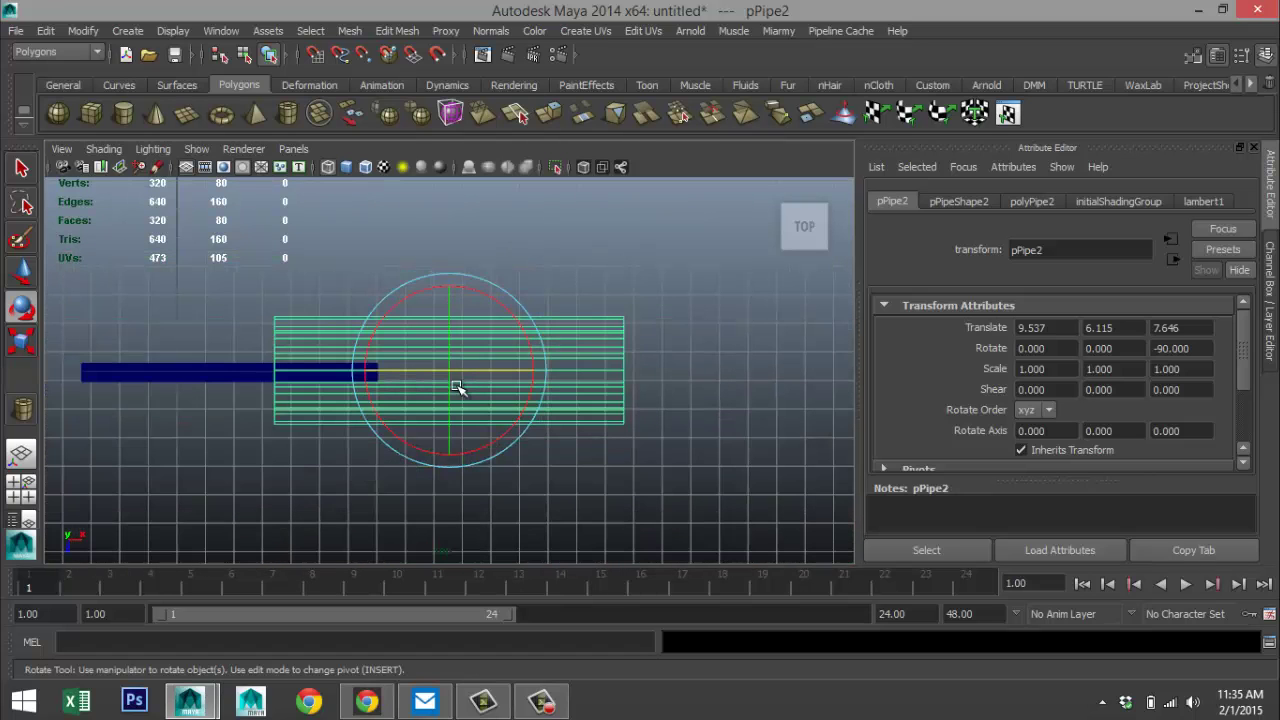
key(w)
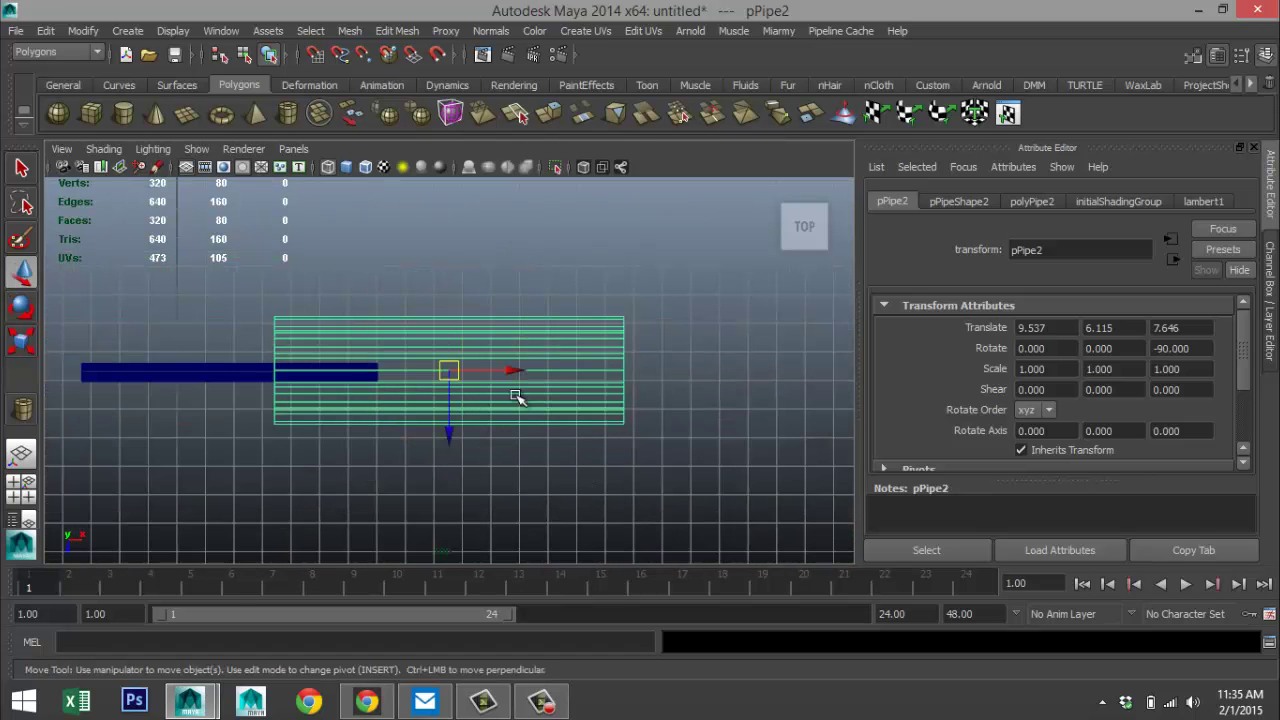
drag(511, 371, 57, 381)
key(r)
key(w)
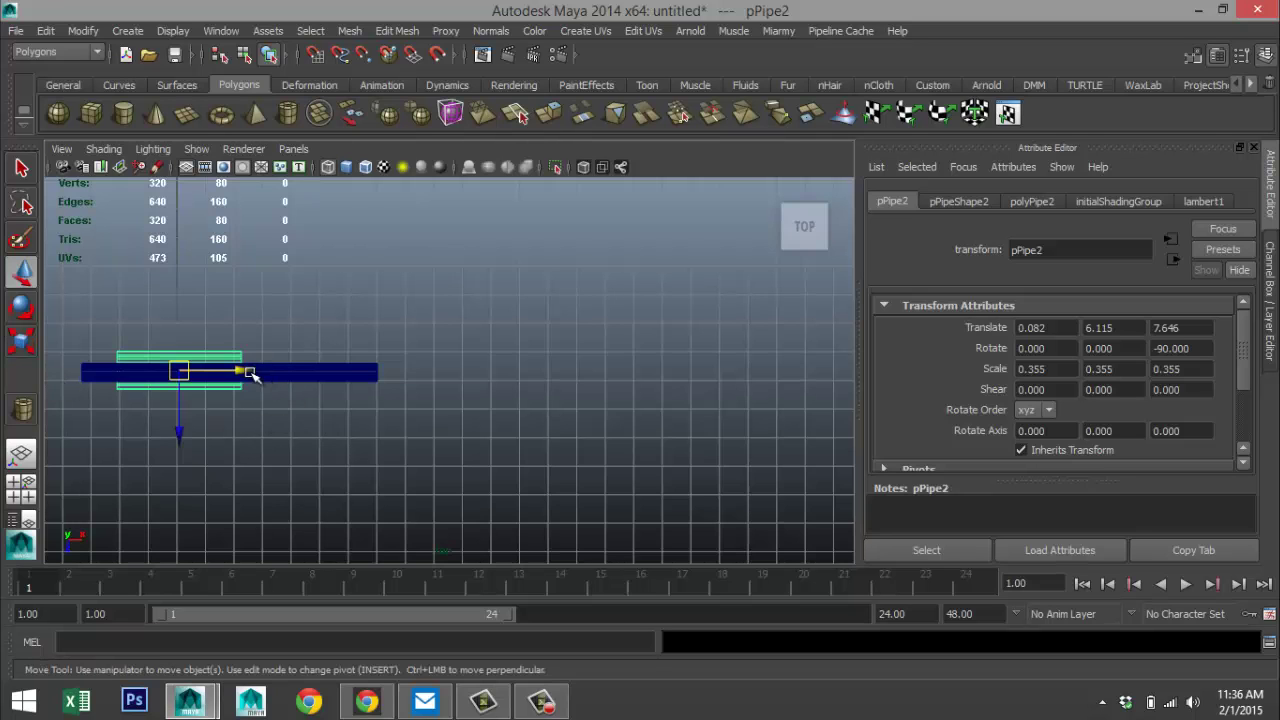
drag(249, 369, 345, 405)
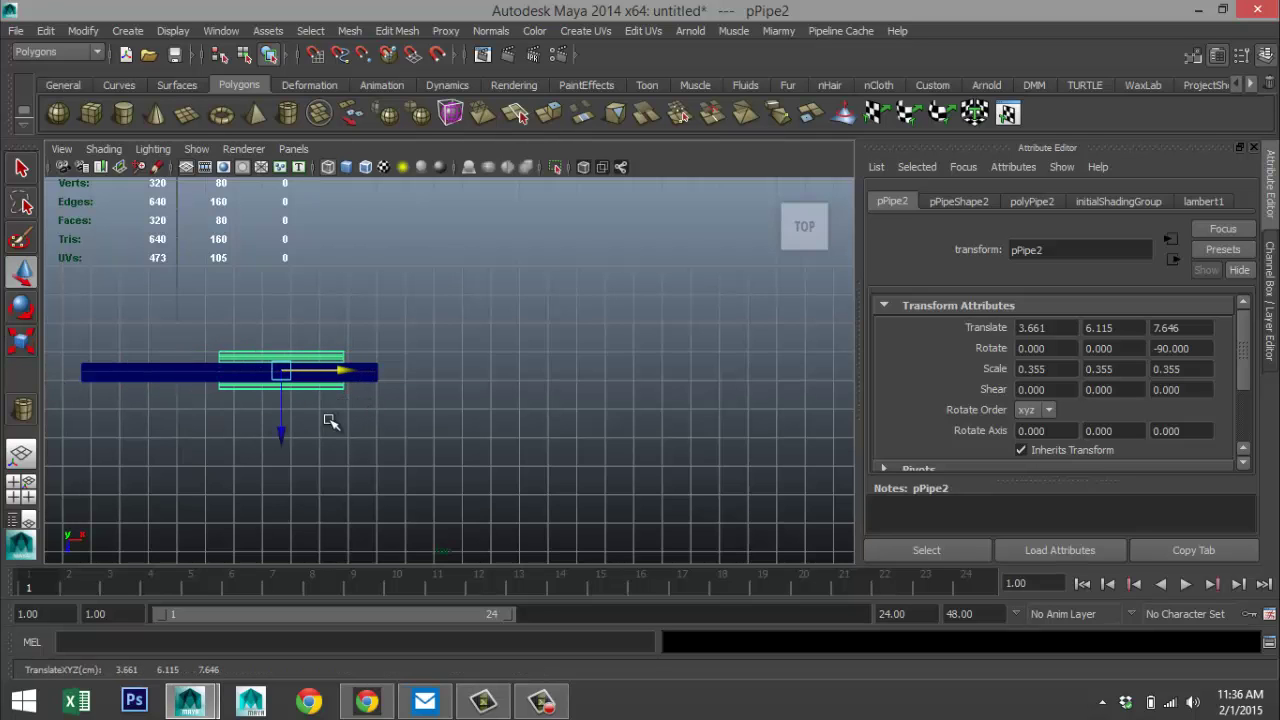
key(f)
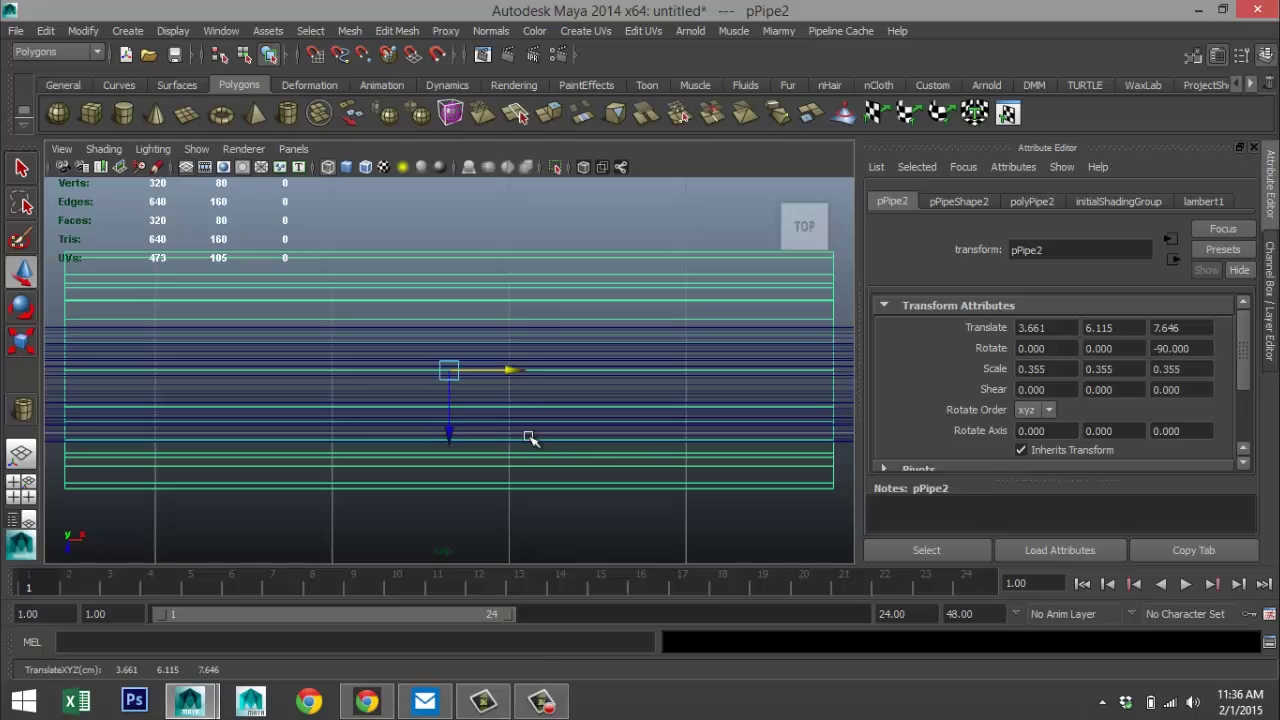
scroll(528, 437, down, 5)
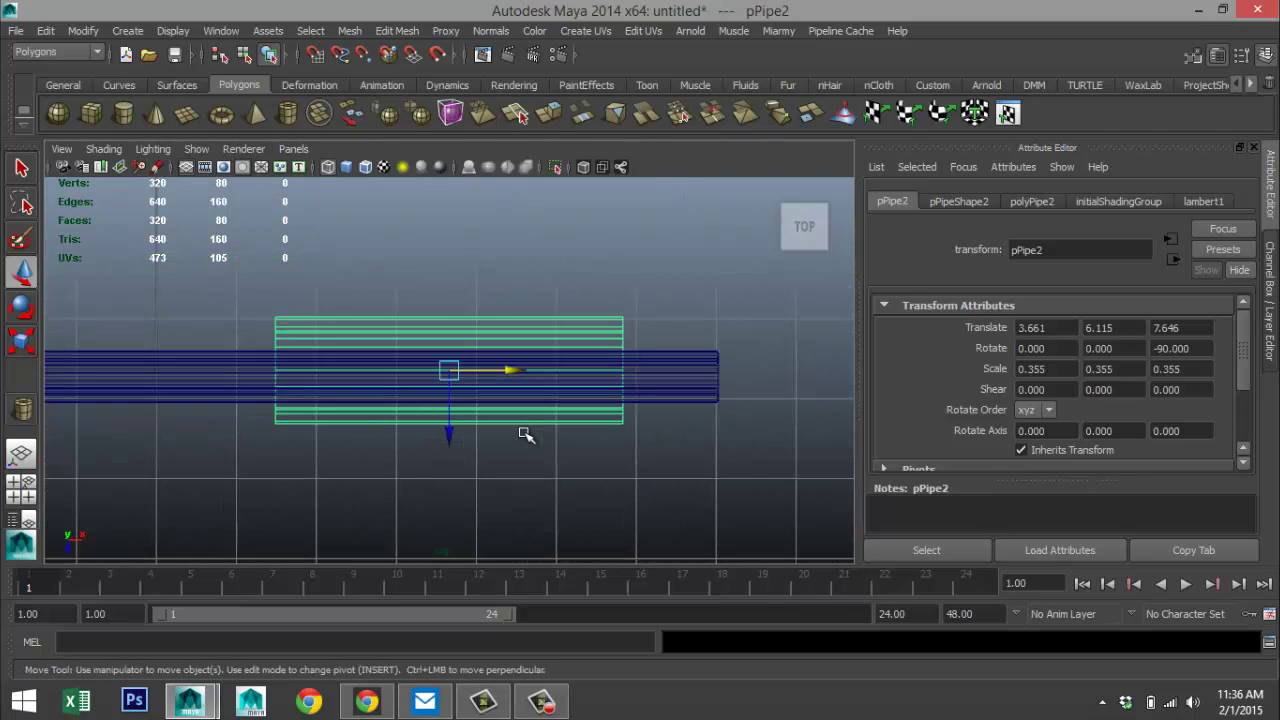
scroll(526, 436, down, 3)
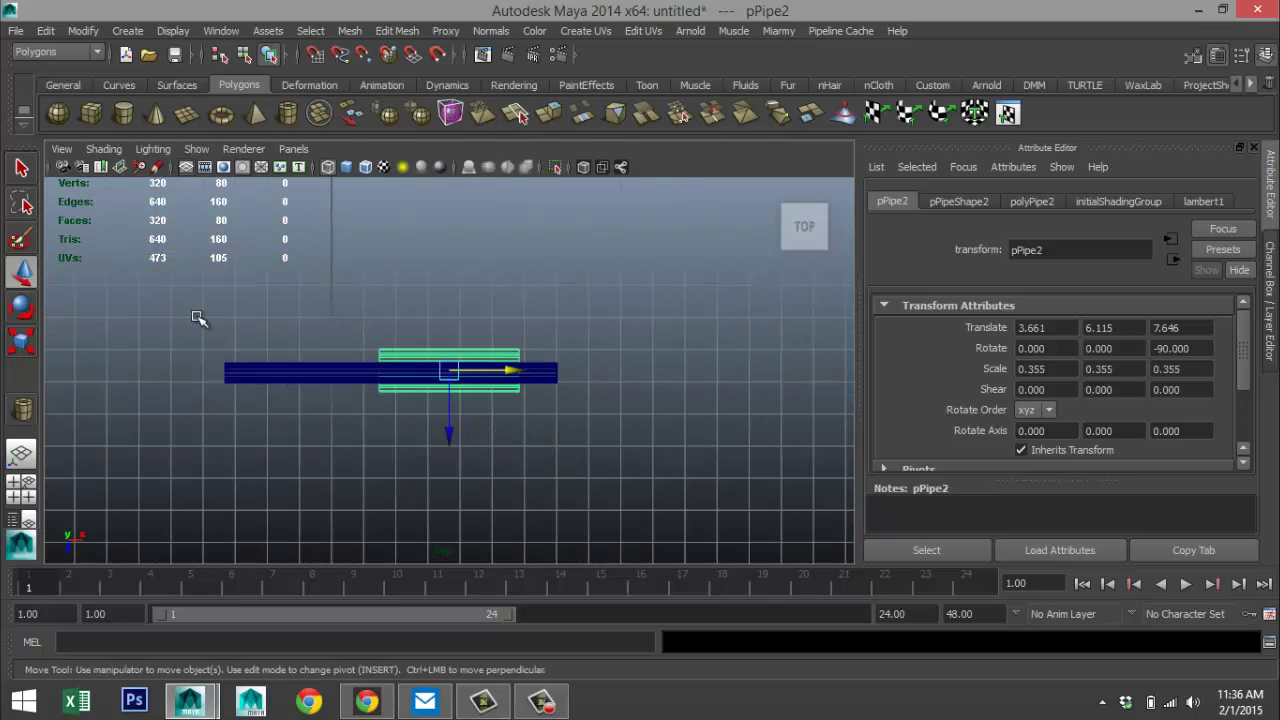
- Select the inner pipe and set its X, Y and Z translation to 0
drag(197, 317, 300, 496)
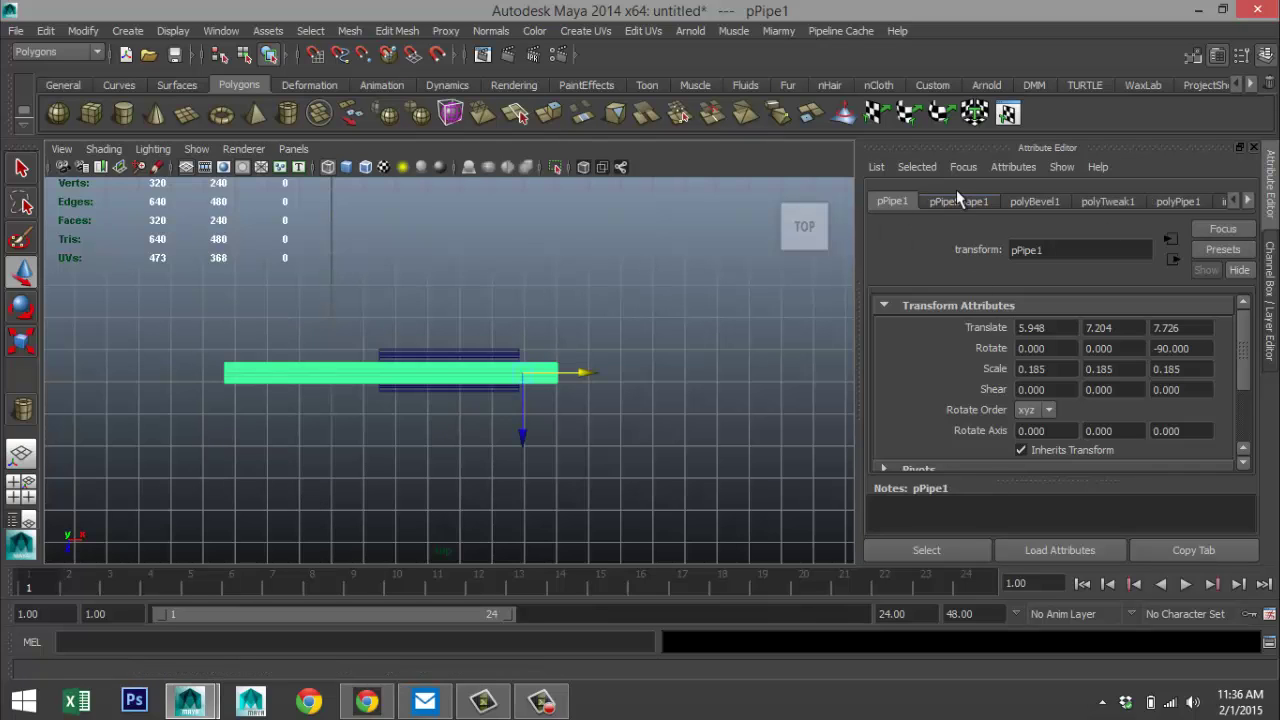
click(1040, 203)
click(990, 202)
click(1107, 200)
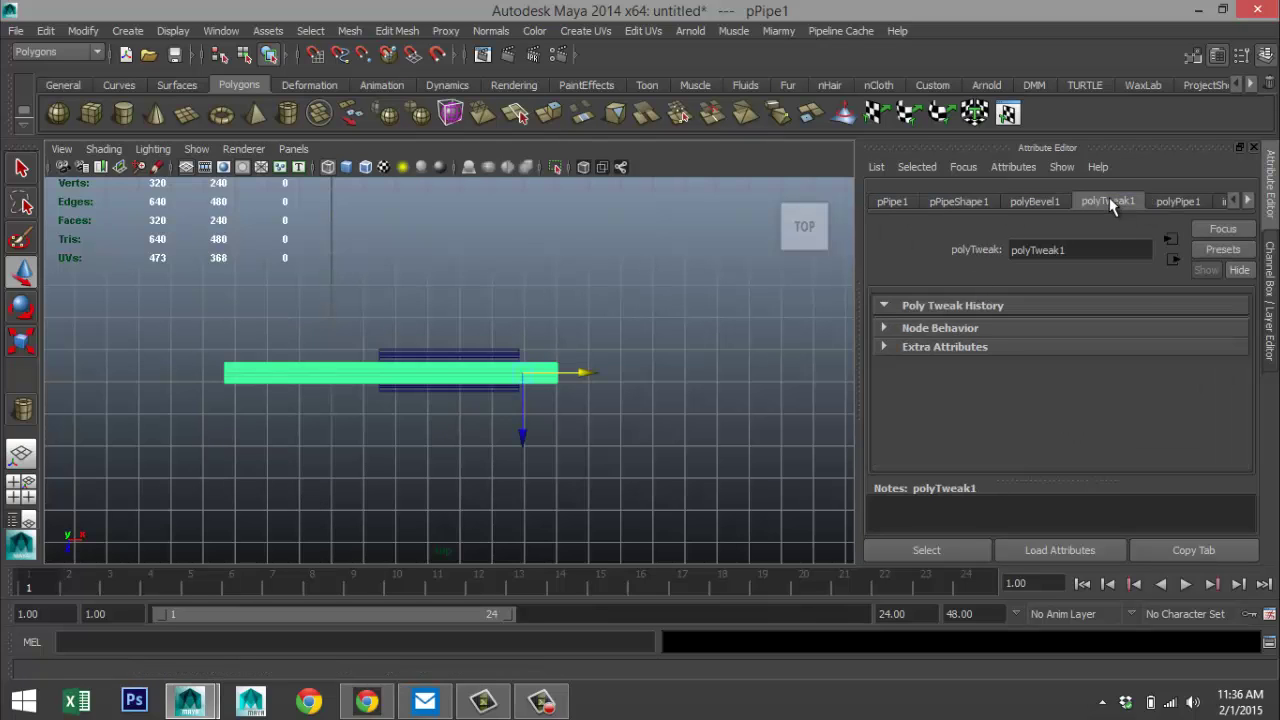
click(893, 205)
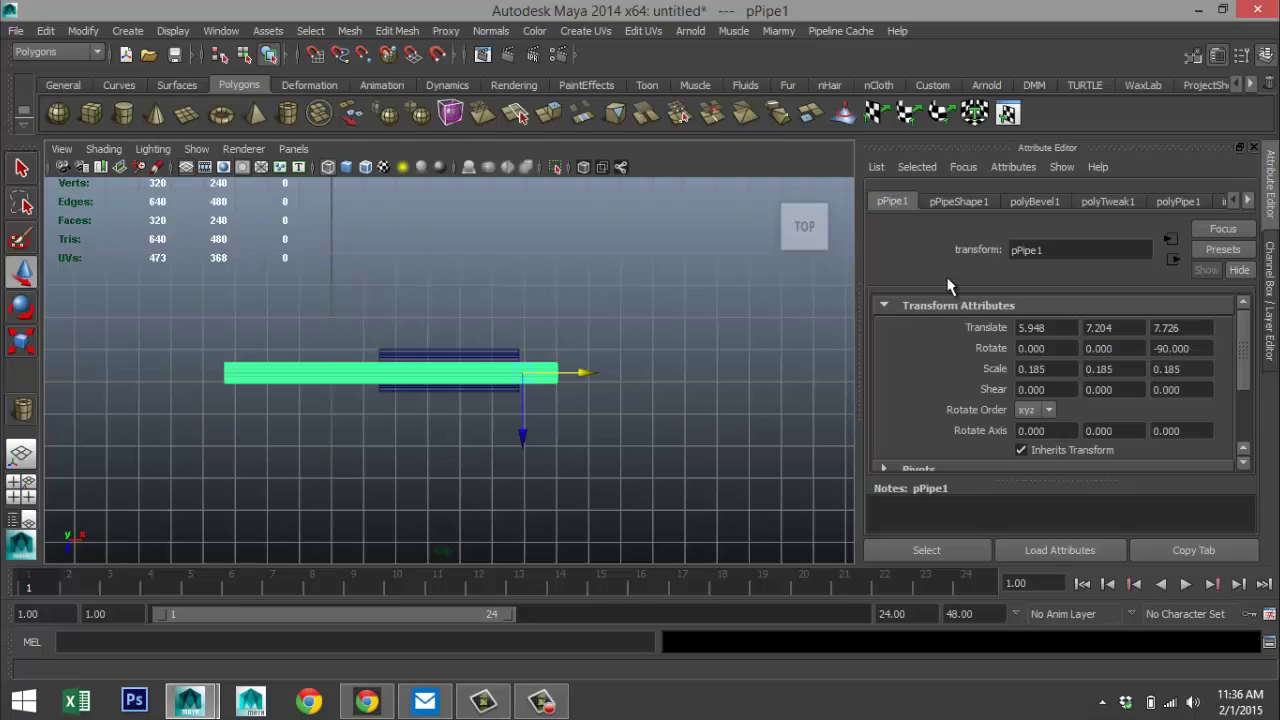
drag(1061, 327, 1014, 340)
text(0)
key(Tab)
drag(1198, 329, 1071, 326)
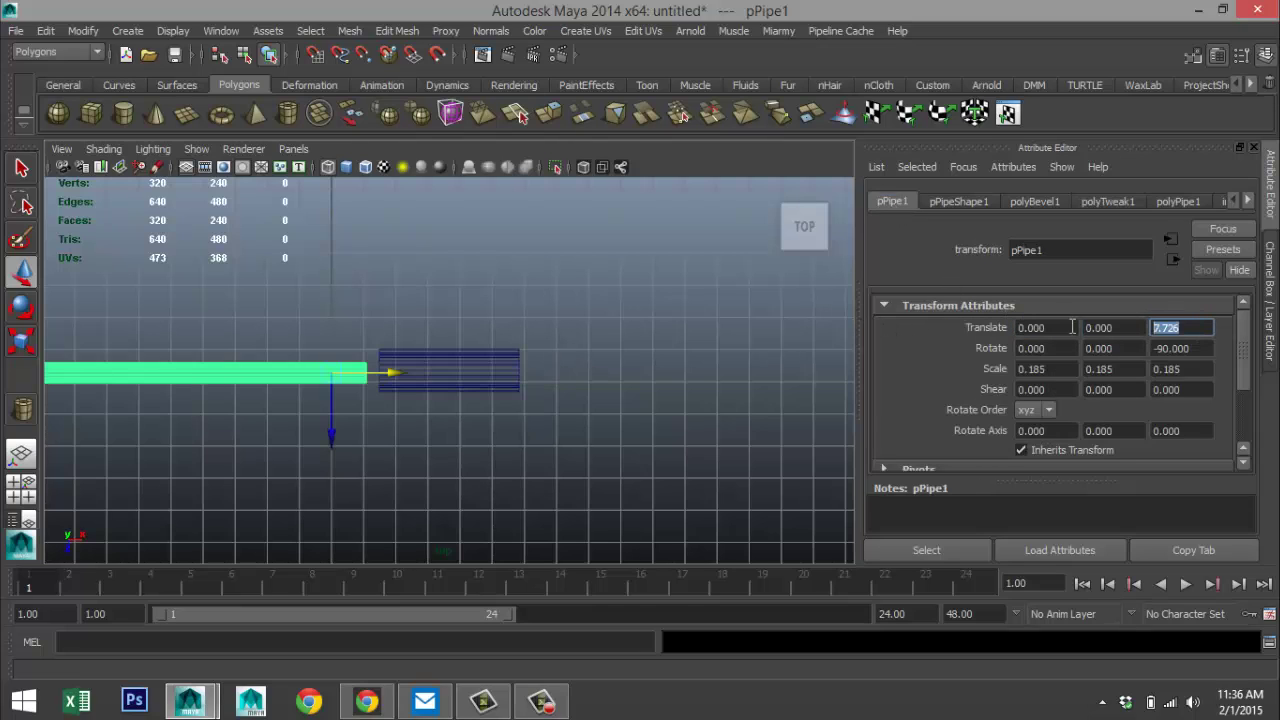
text(0)
key(Return)
key(Delete)
- Select the outer pipe and set its X, Y and Z translation to 0
click(460, 352)
scroll(474, 392, down, 5)
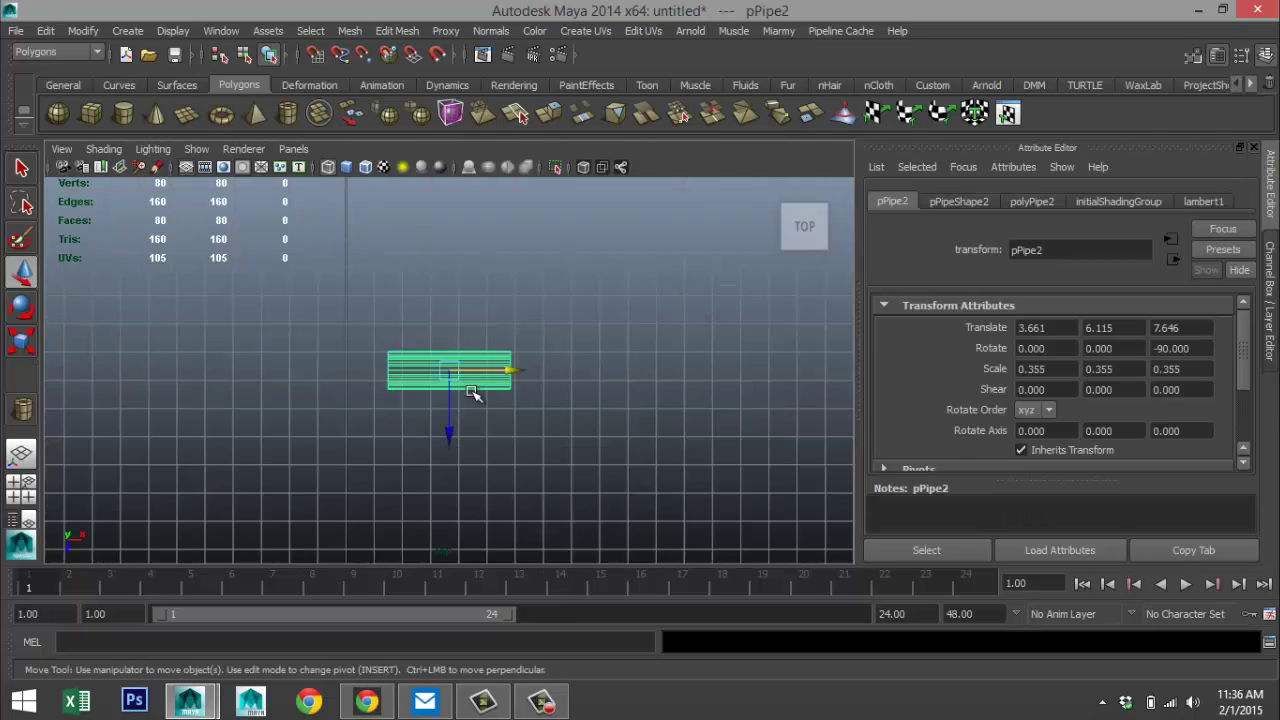
drag(1064, 326, 913, 316)
text(0)
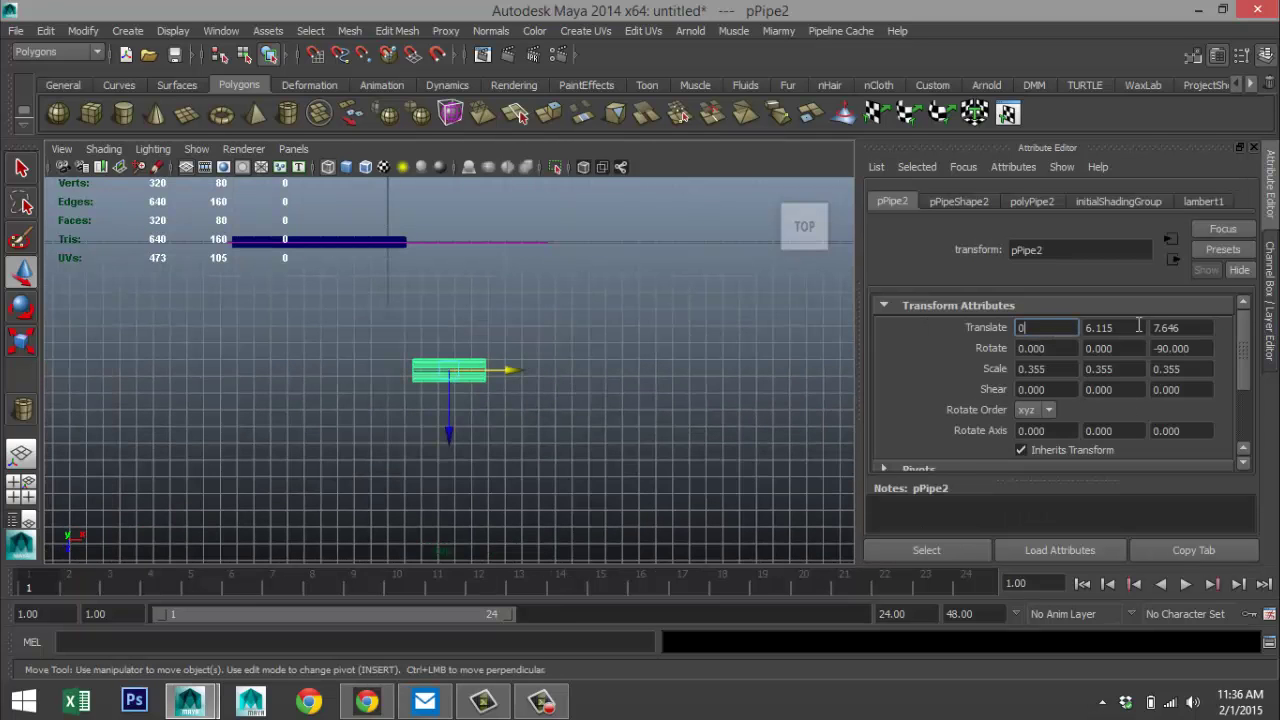
key(Tab)
text(0)
key(Tab)
text(0)
key(Return)
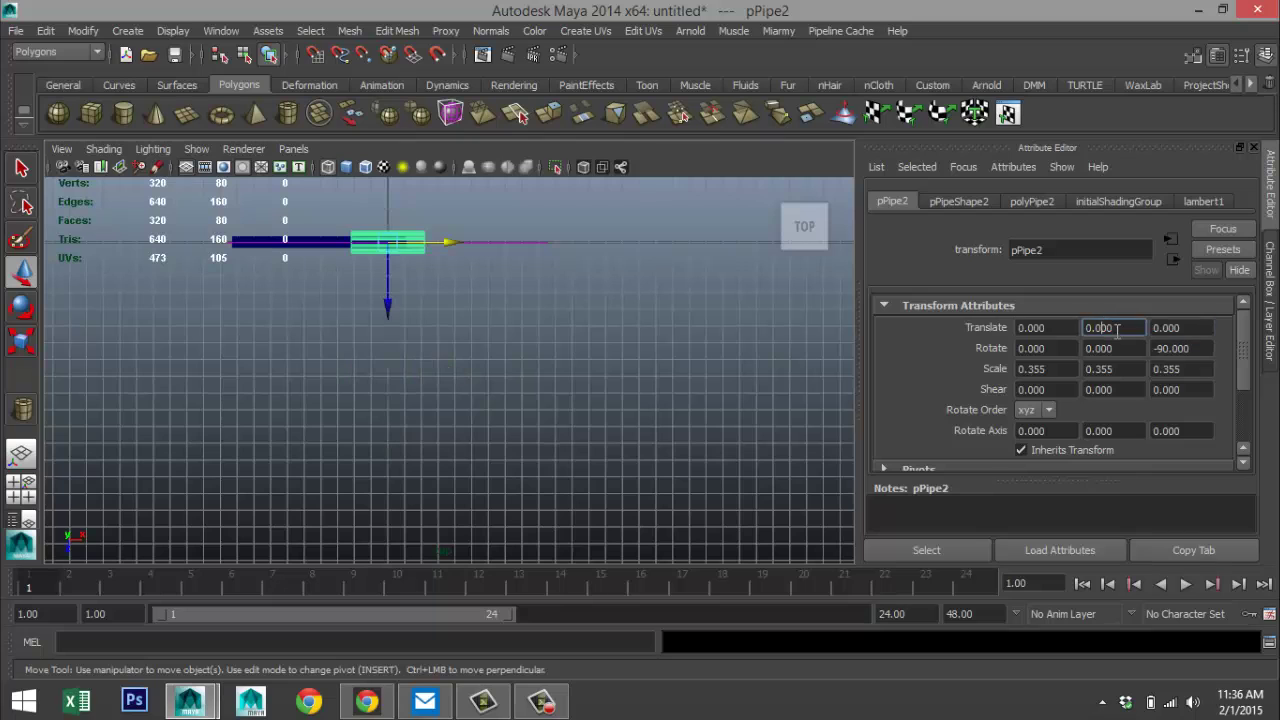
- Move the outer pipe back along the inner pipe in the top view, to an X translation of about -1.596
scroll(447, 288, up, 3)
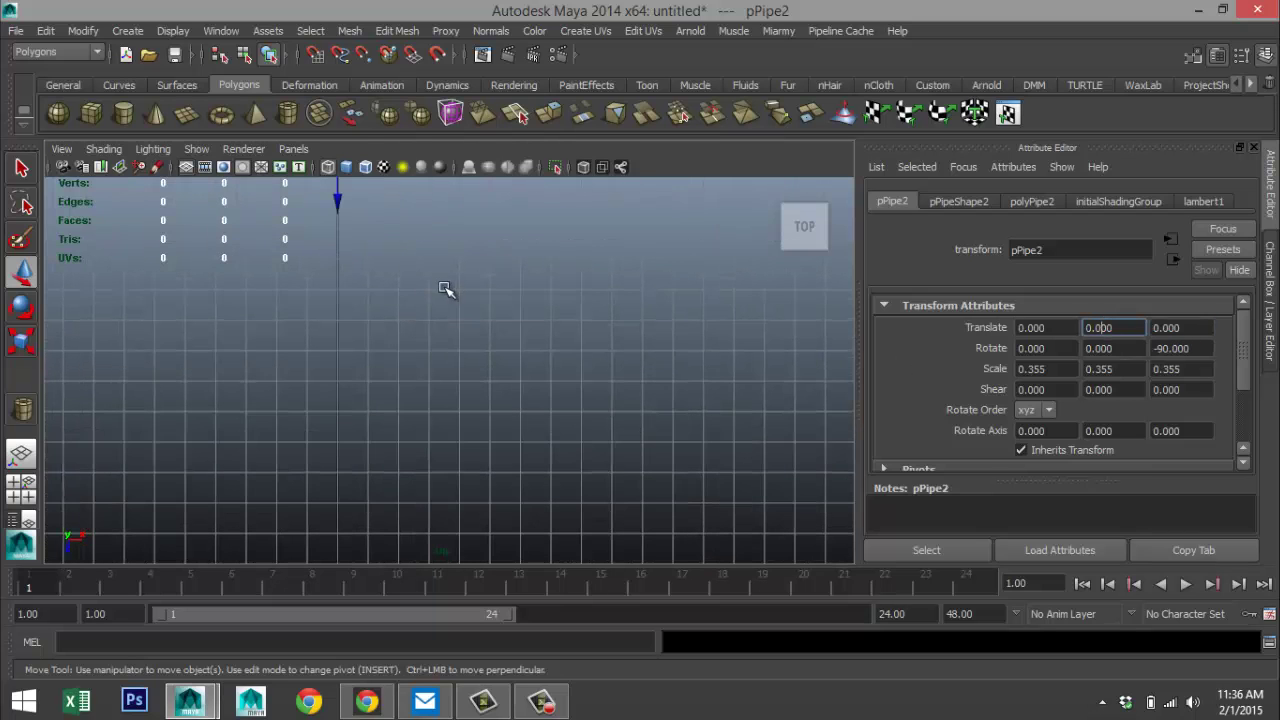
scroll(480, 324, down, 3)
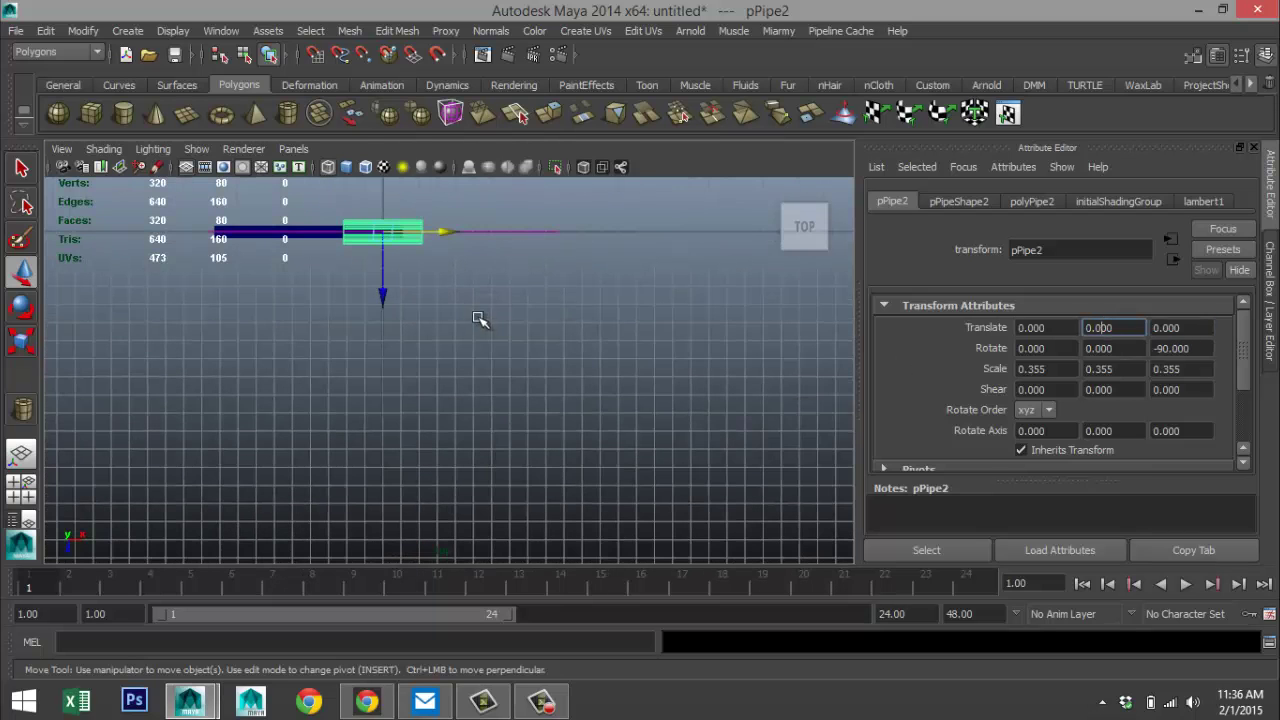
click(524, 305)
click(417, 234)
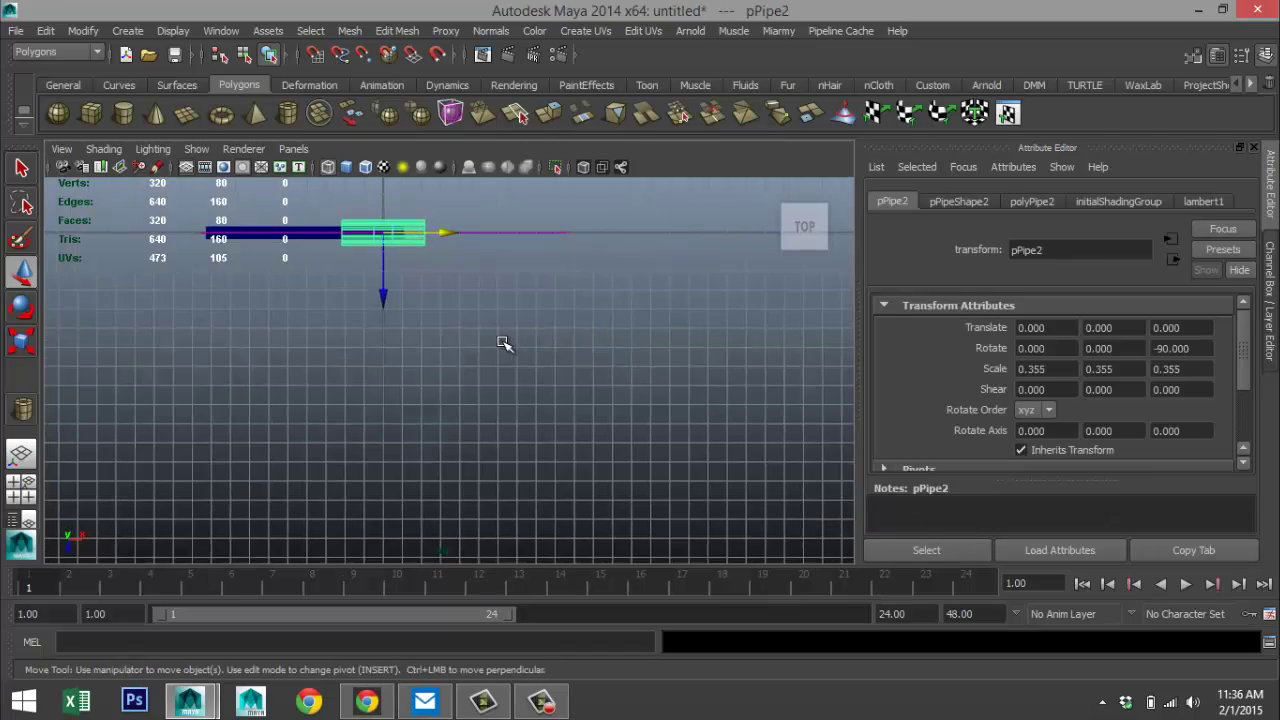
key(f)
scroll(581, 371, down, 3)
drag(513, 370, 458, 375)
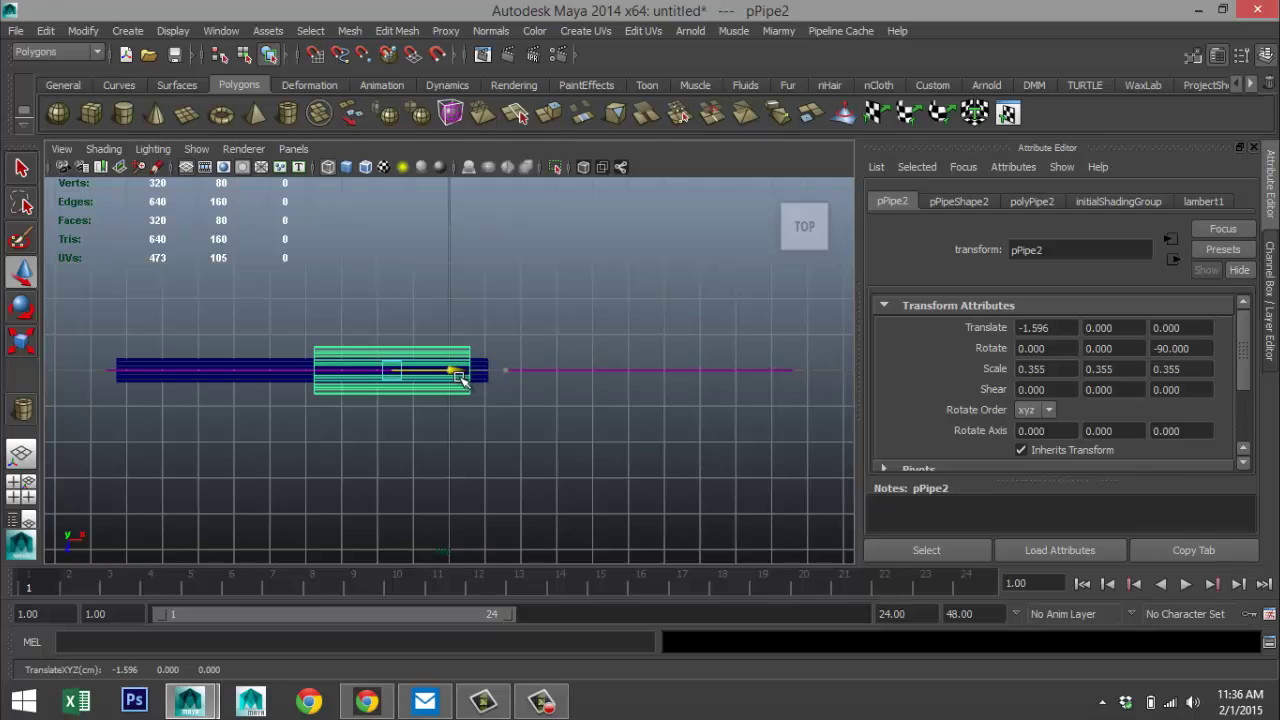
- Move the reference image plane in the front view to about X -6.157, Y -1.559 so the drawn barrel lines up with the pipes
click(21, 484)
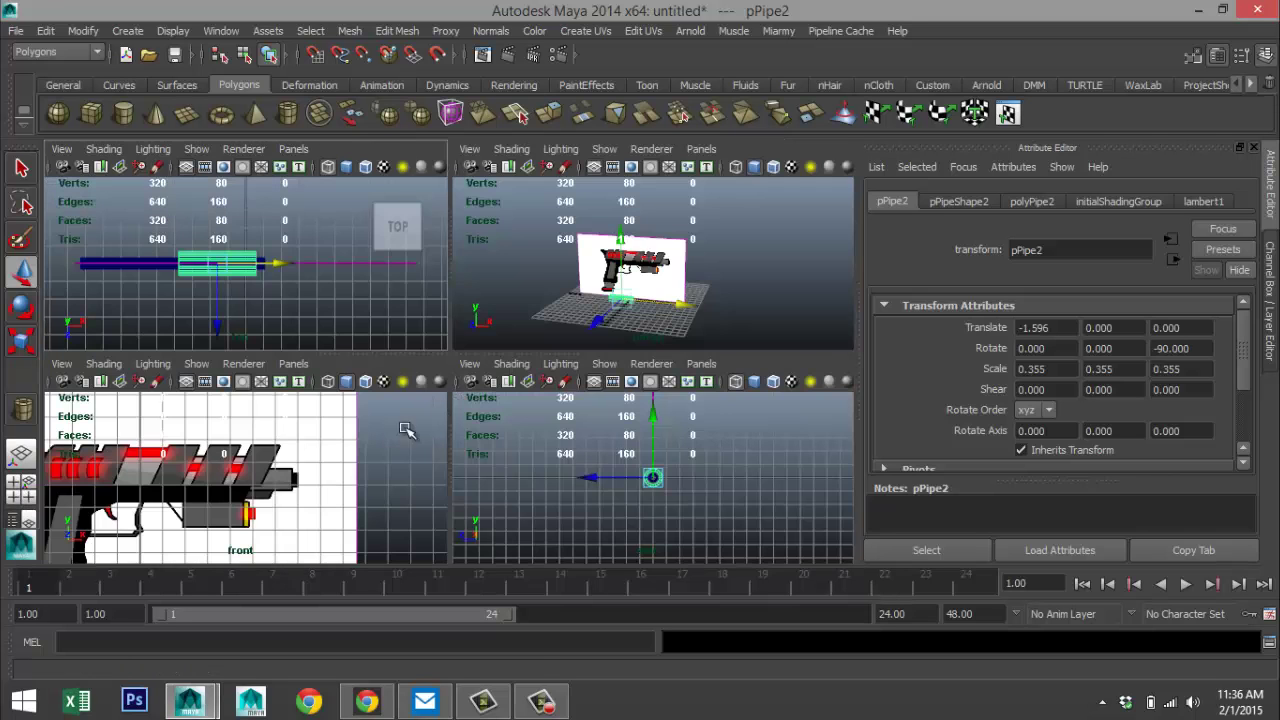
key(space)
scroll(517, 449, down, 8)
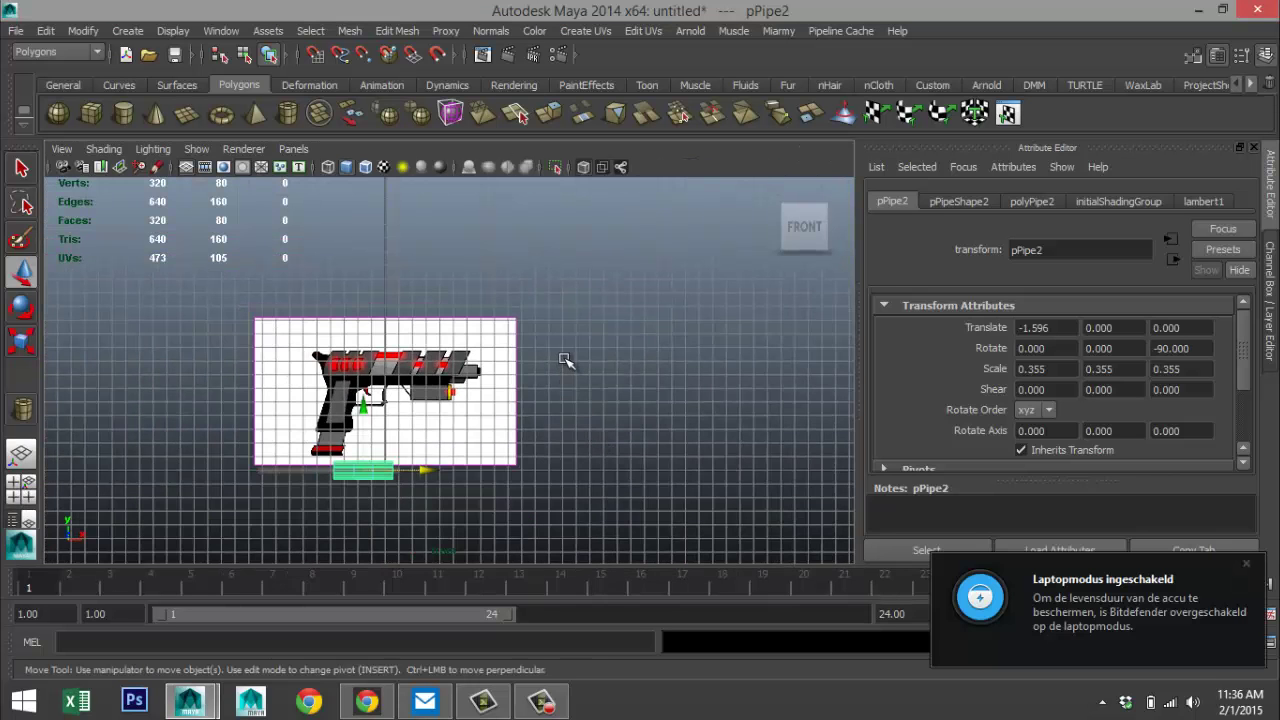
drag(493, 287, 580, 403)
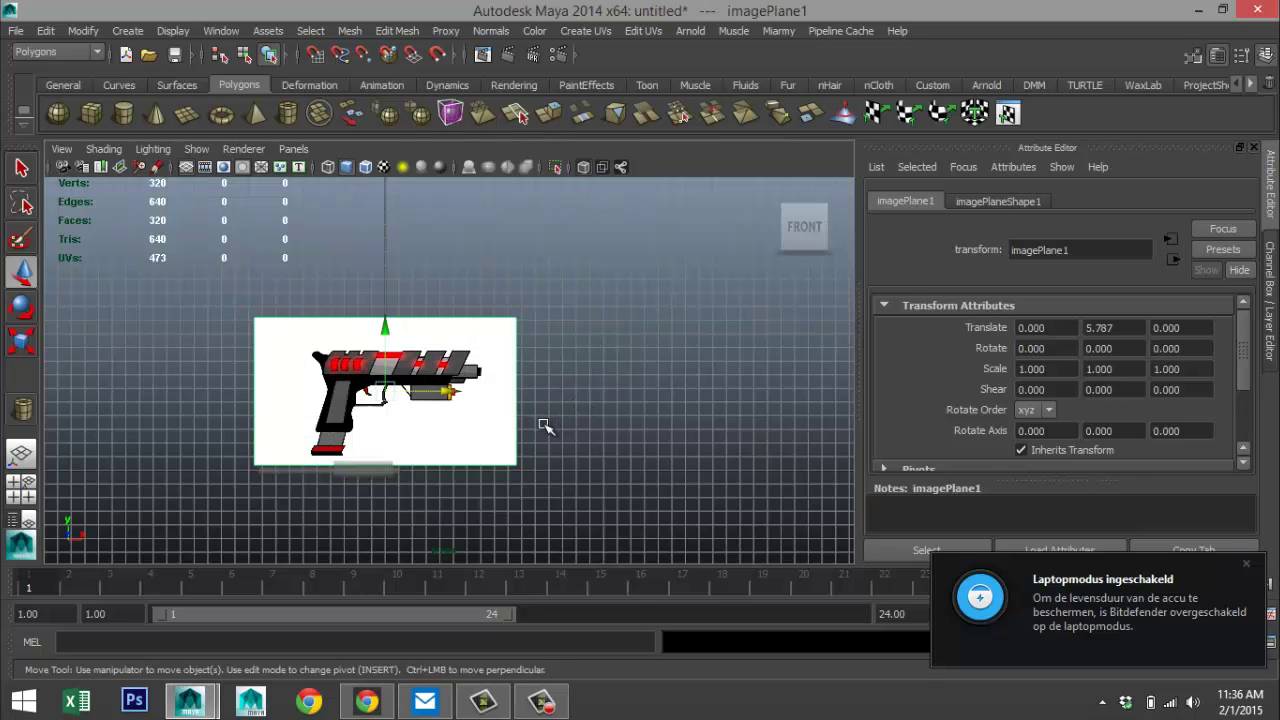
scroll(545, 427, down, 2)
drag(405, 325, 404, 390)
drag(471, 451, 429, 449)
scroll(440, 460, up, 3)
scroll(445, 464, up, 3)
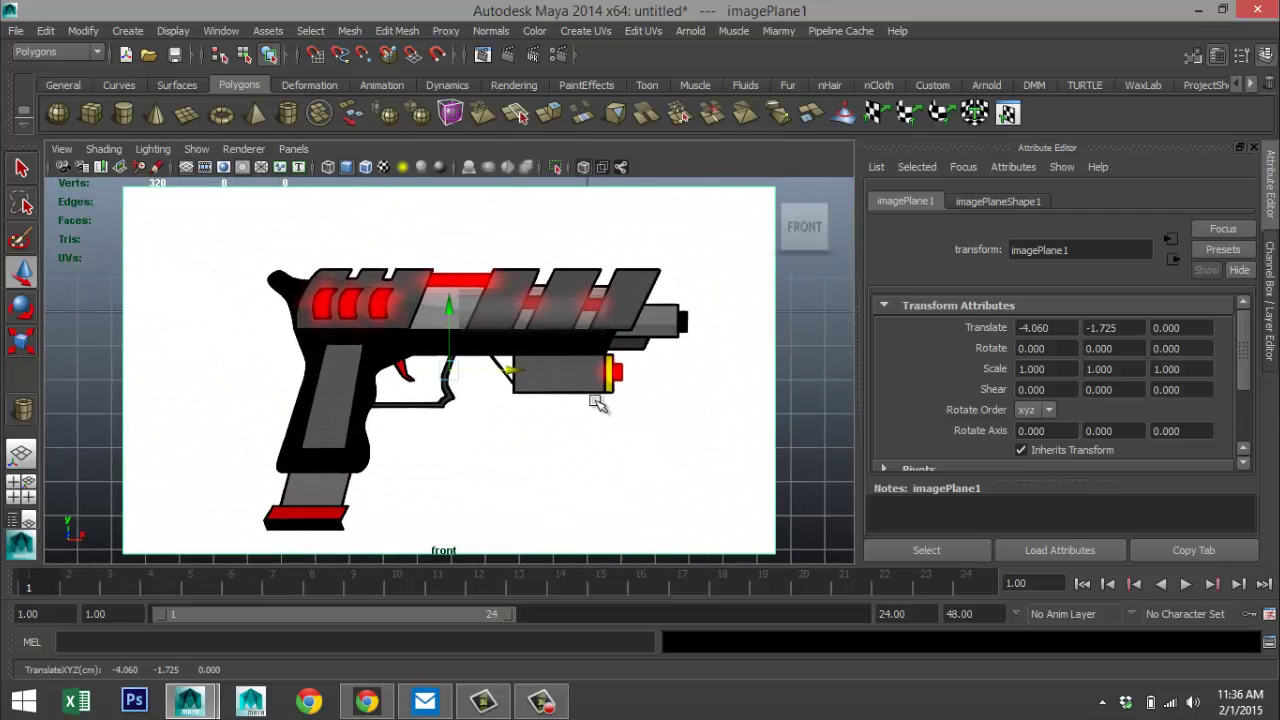
drag(515, 370, 440, 374)
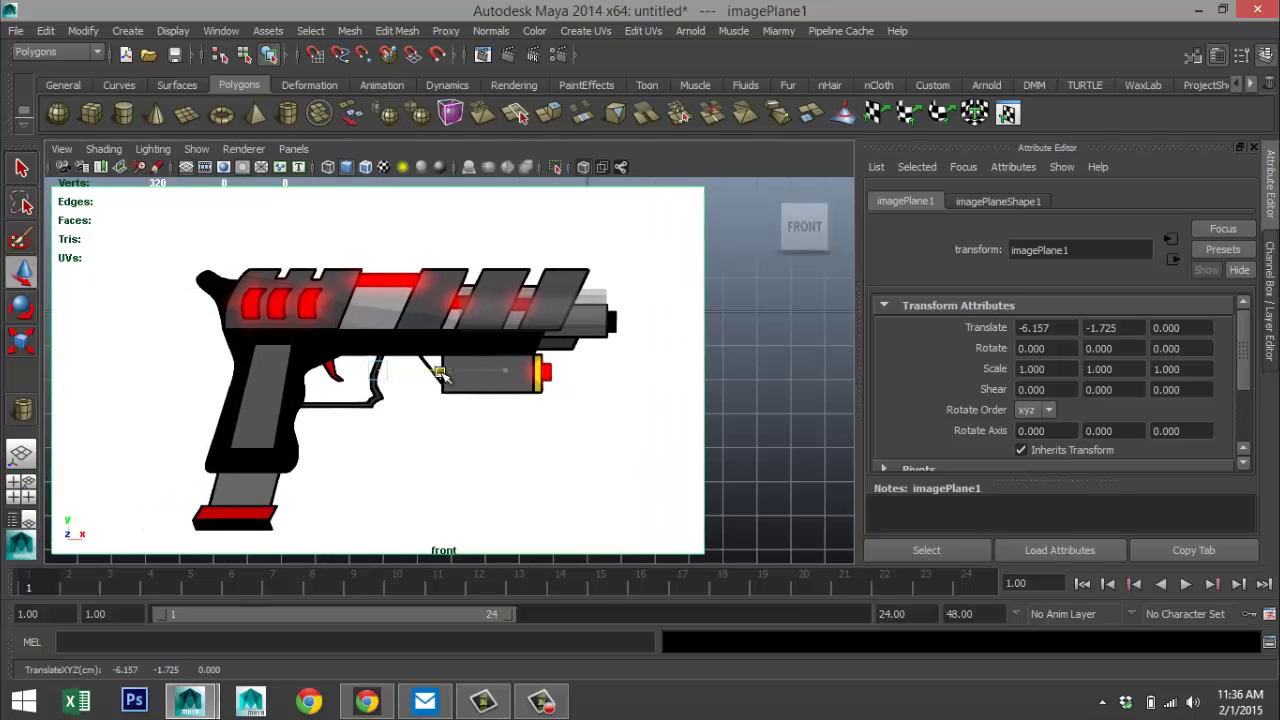
drag(378, 310, 378, 304)
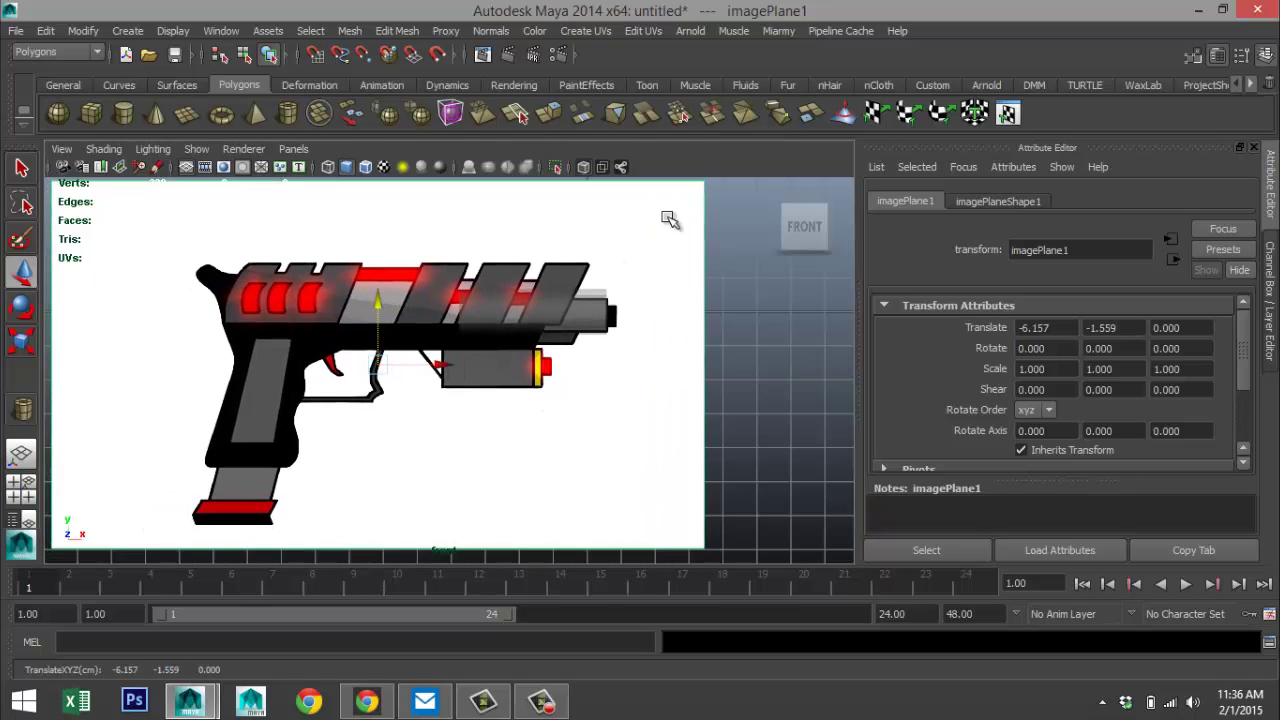
- Turn off X-Ray display in the front view and fine-tune the image plane's position to about X -5.964, Y -1.453
click(585, 169)
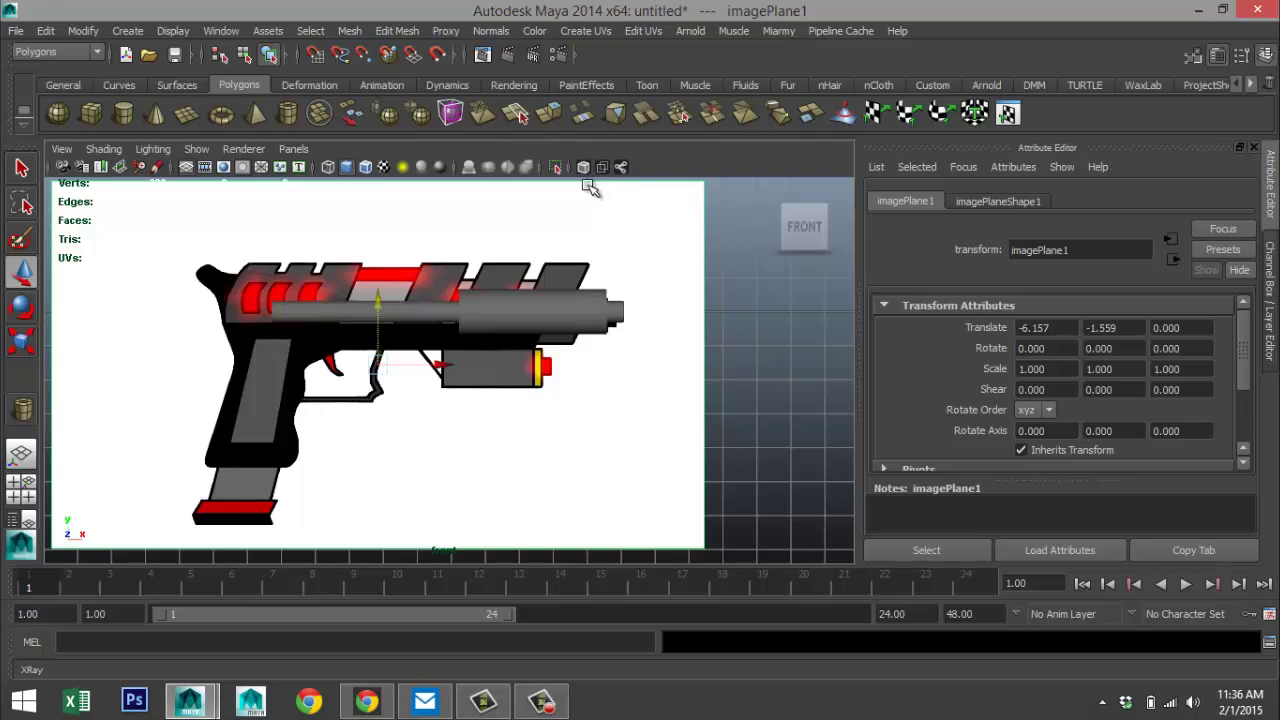
scroll(662, 429, up, 1)
scroll(668, 430, up, 1)
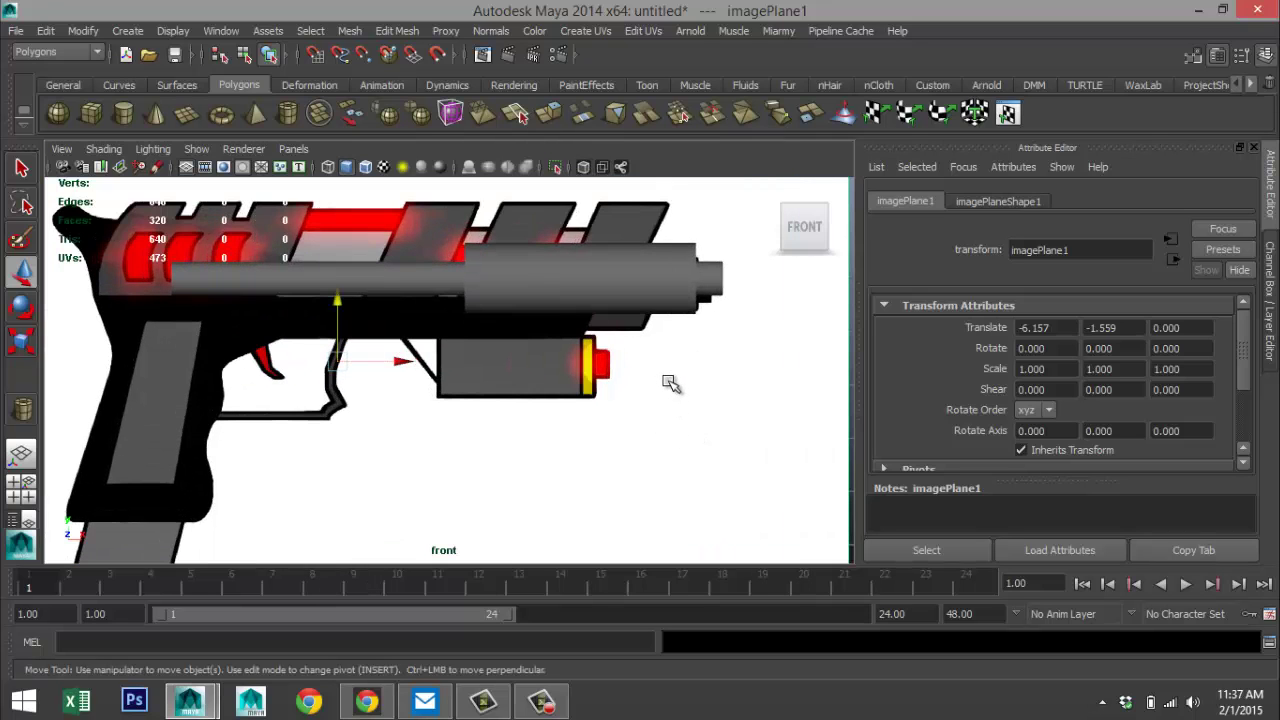
scroll(640, 410, up, 1)
drag(285, 355, 284, 349)
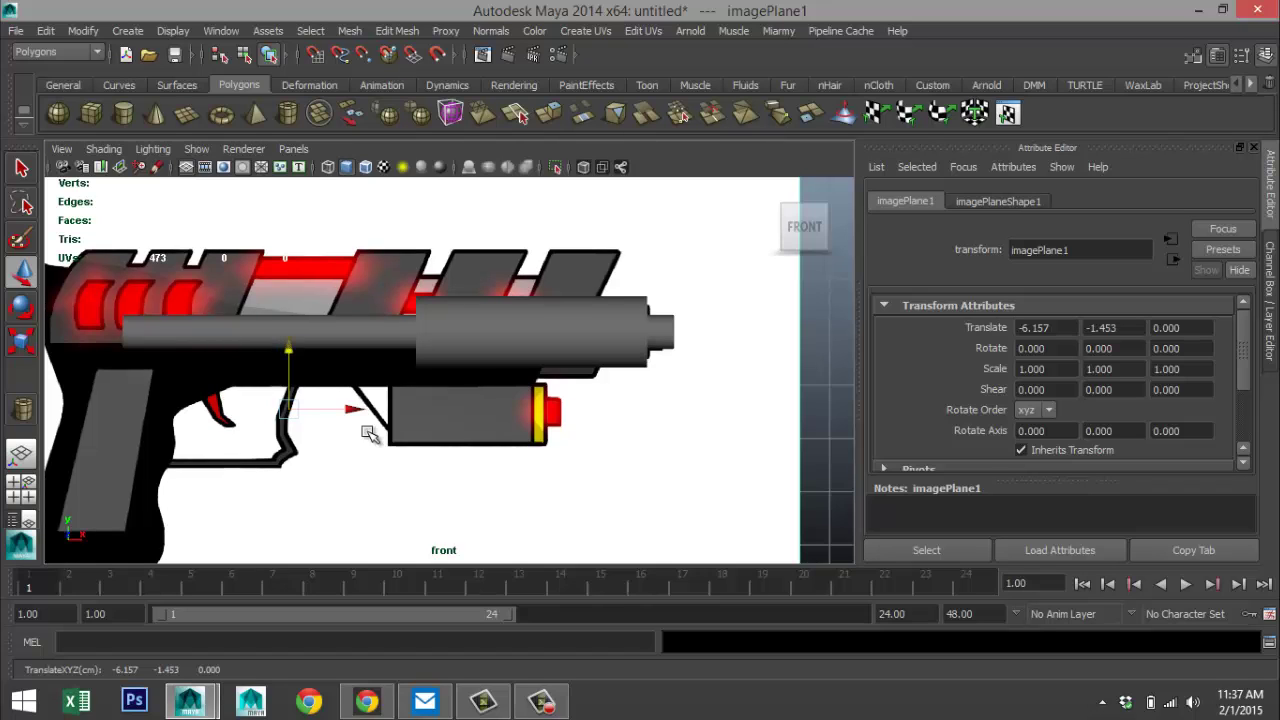
drag(352, 408, 364, 410)
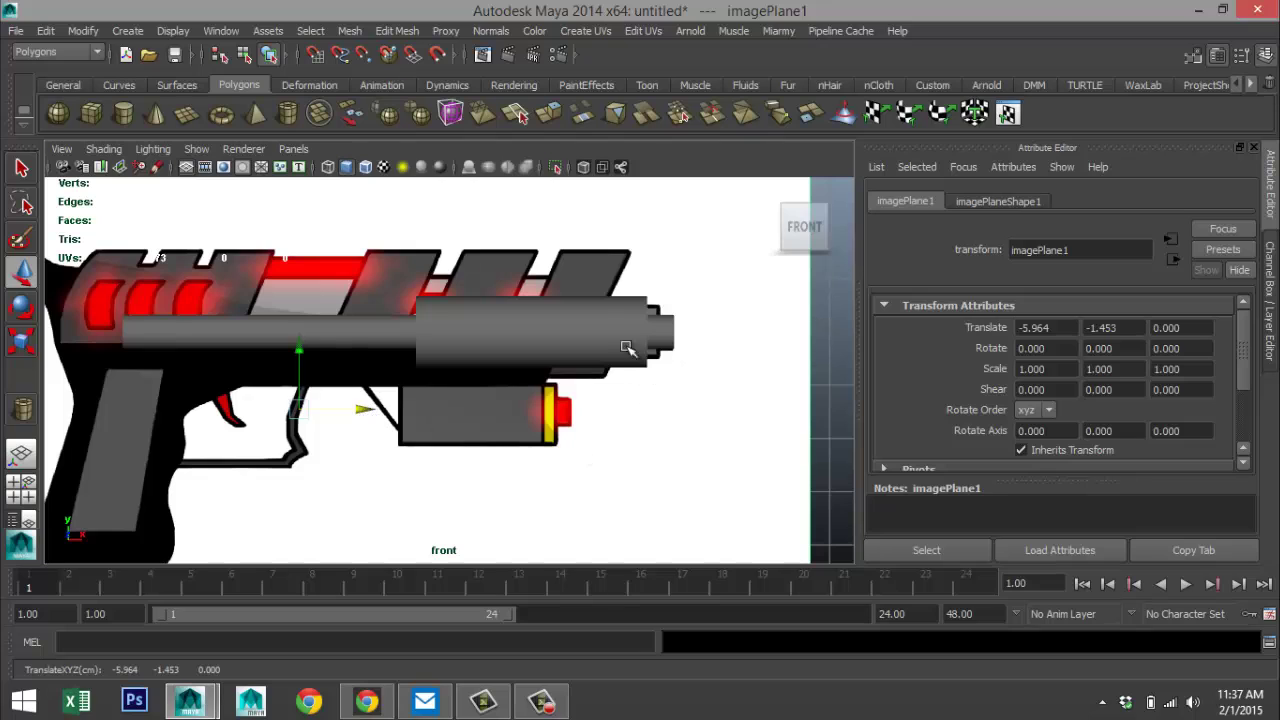
- Scale the outer pipe uniformly to about 0.279 and move it to about X -0.891 to match the drawn barrel
click(614, 307)
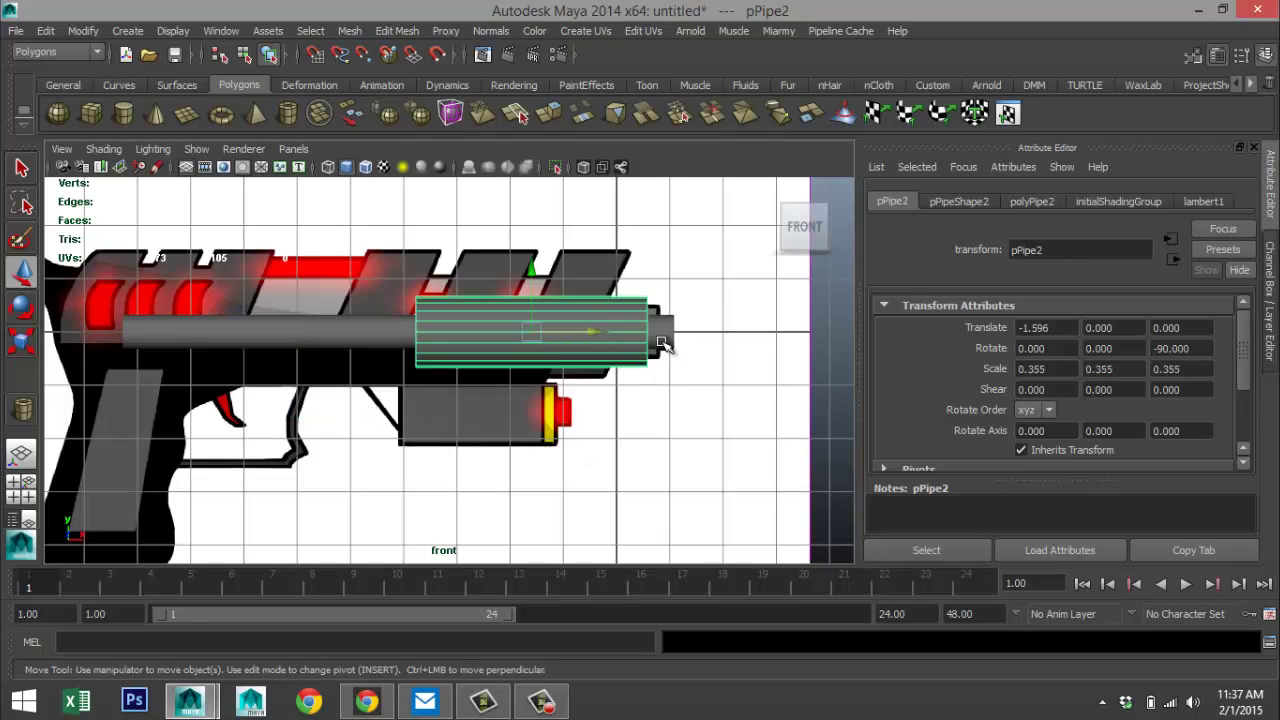
drag(599, 331, 520, 334)
key(r)
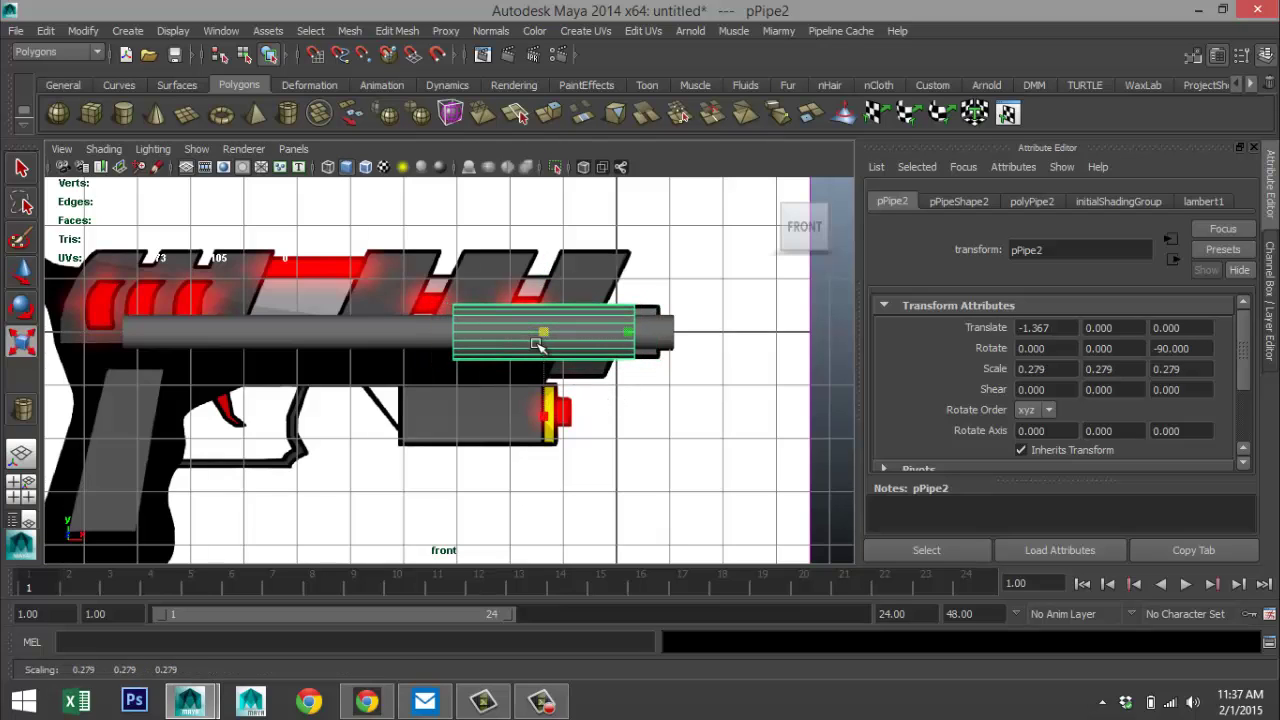
key(w)
drag(617, 331, 634, 337)
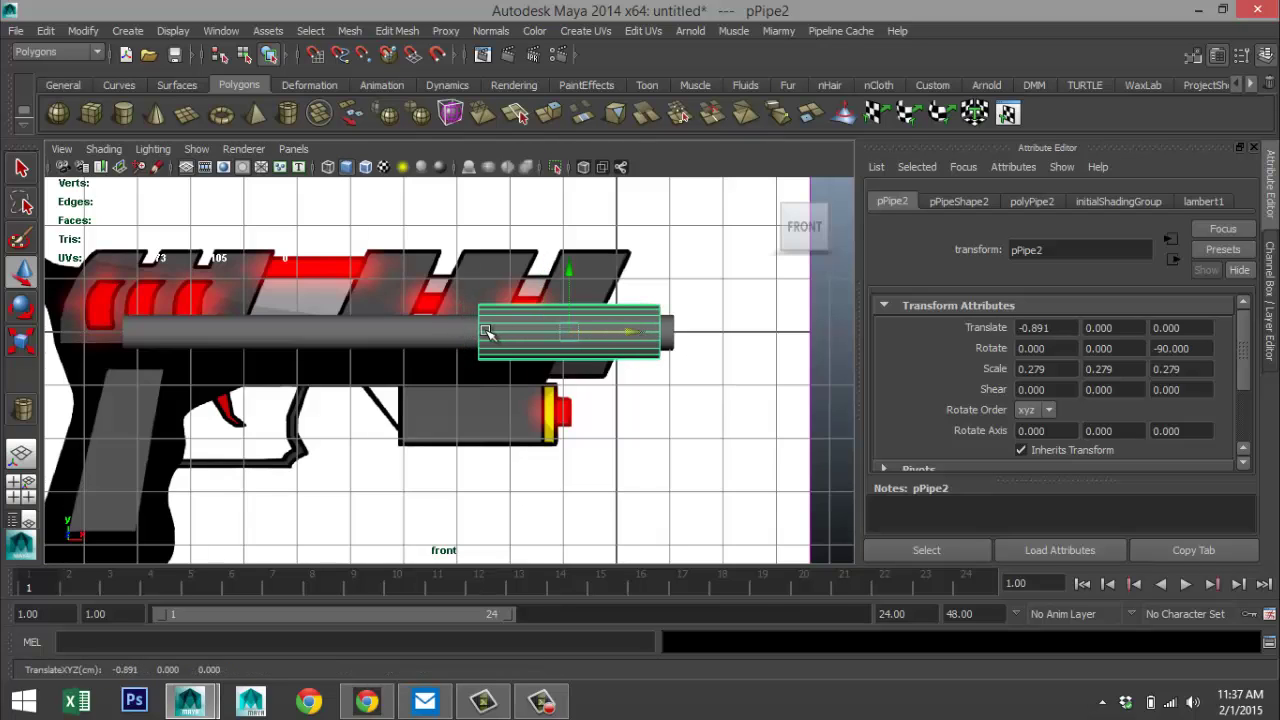
- Lengthen the outer pipe by moving its rear-end vertices back along X to the rear end of the inner pipe
right_drag(477, 331, 445, 294)
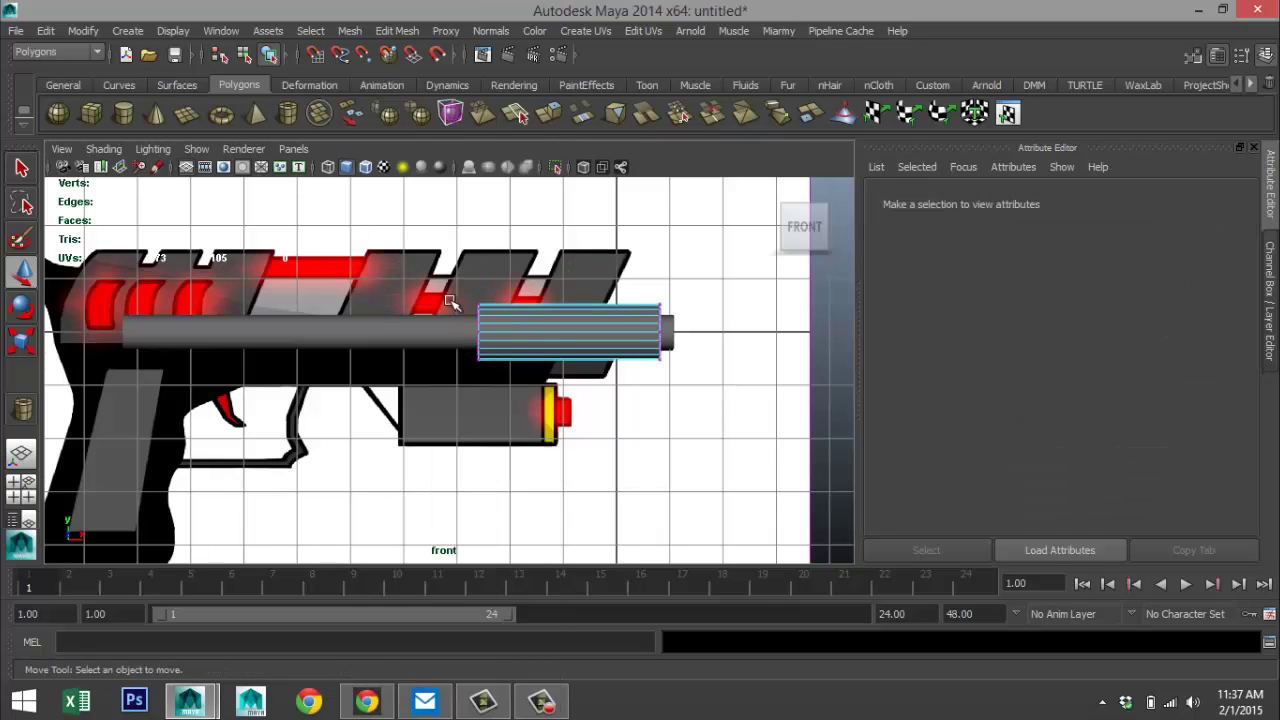
drag(460, 290, 517, 440)
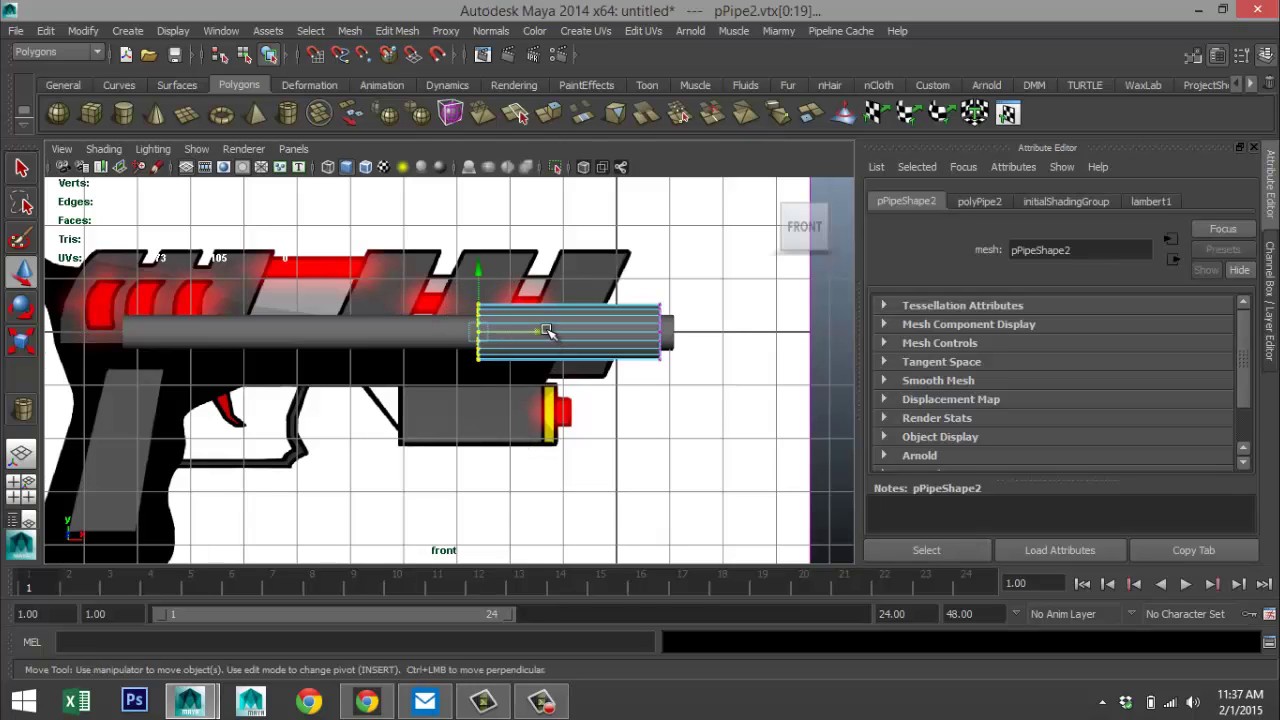
drag(546, 331, 195, 340)
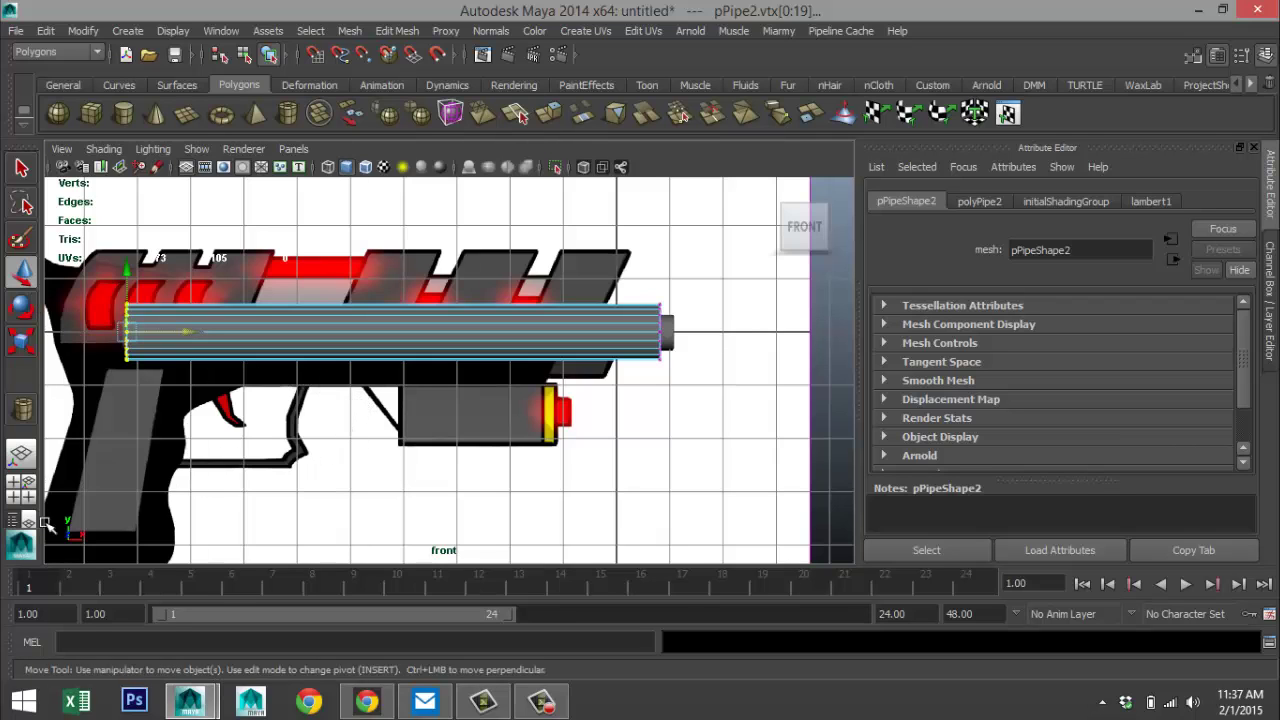
click(22, 487)
key(space)
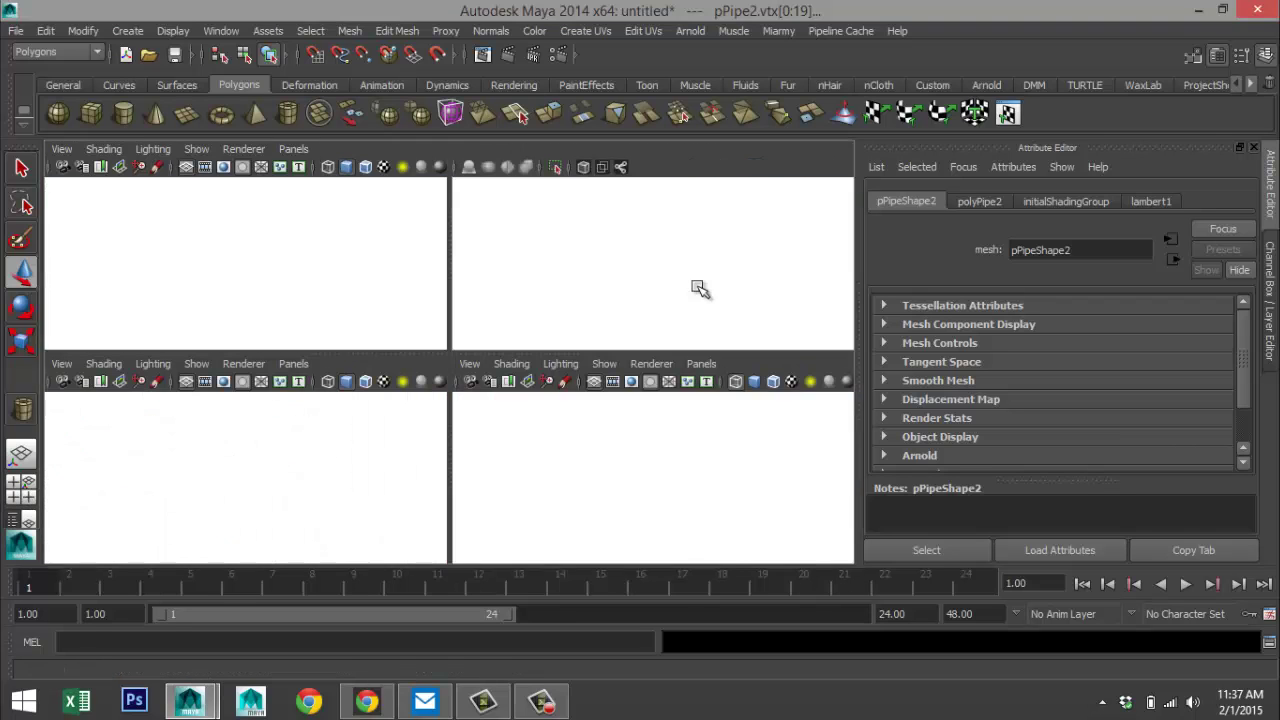
key(f)
alt+drag(686, 362, 557, 361)
scroll(556, 359, down, 4)
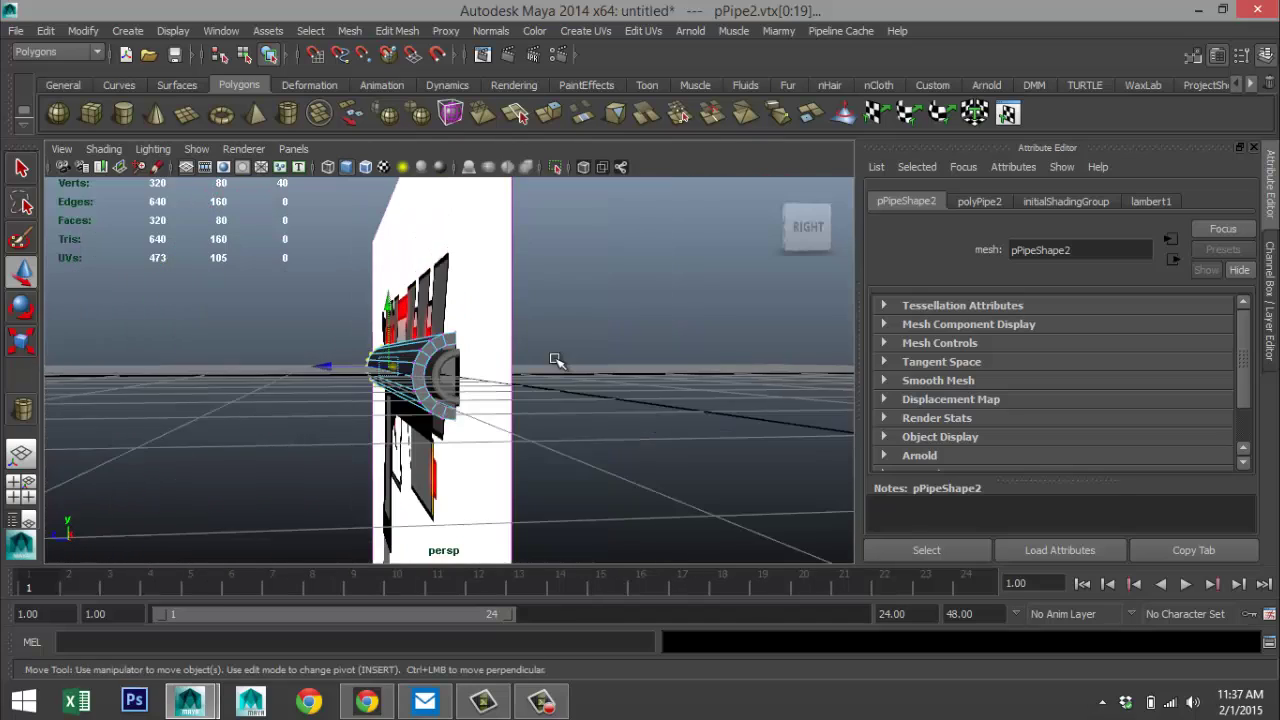
scroll(556, 356, up, 9)
alt+middle_drag(557, 352, 539, 339)
scroll(539, 341, down, 6)
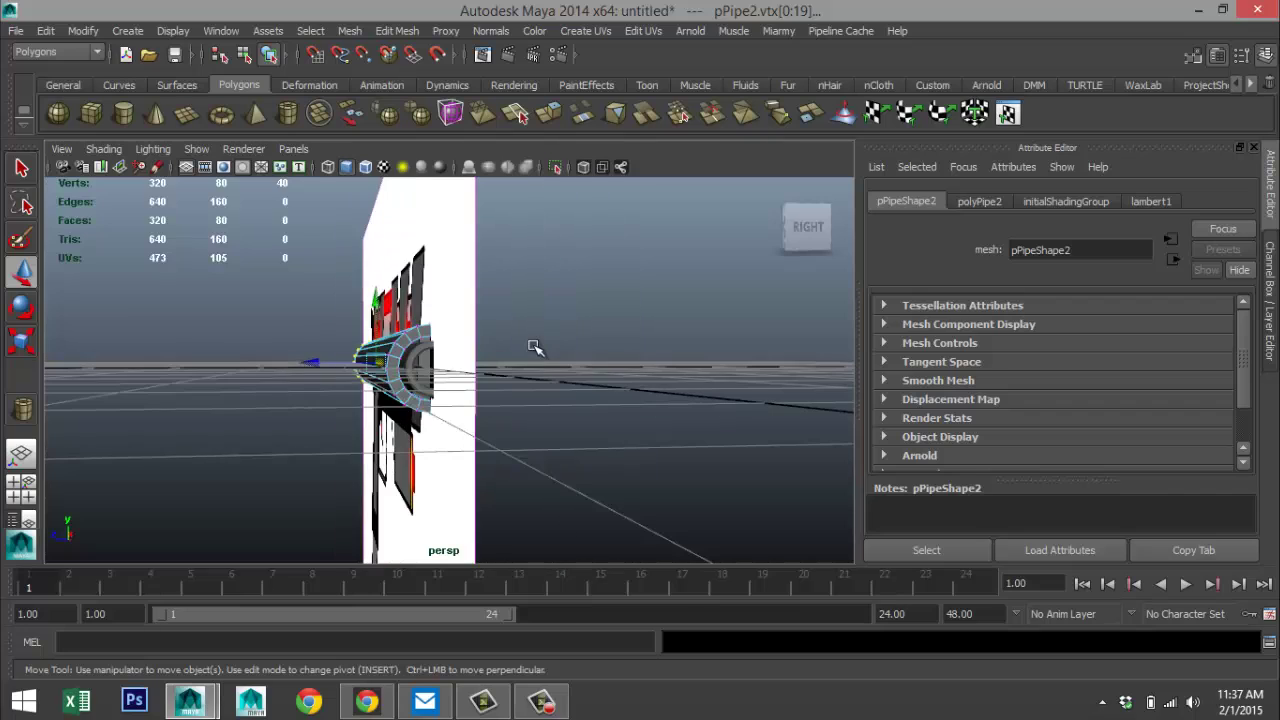
drag(434, 219, 606, 339)
drag(410, 332, 480, 353)
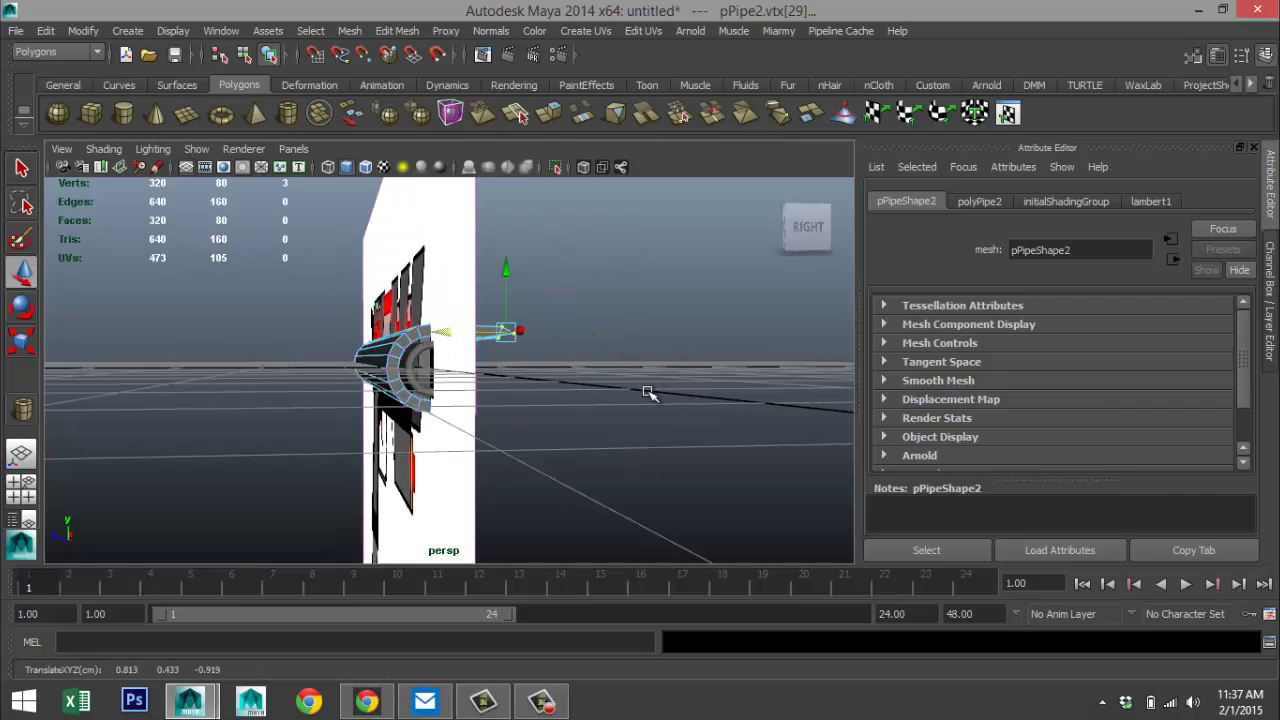
click(677, 283)
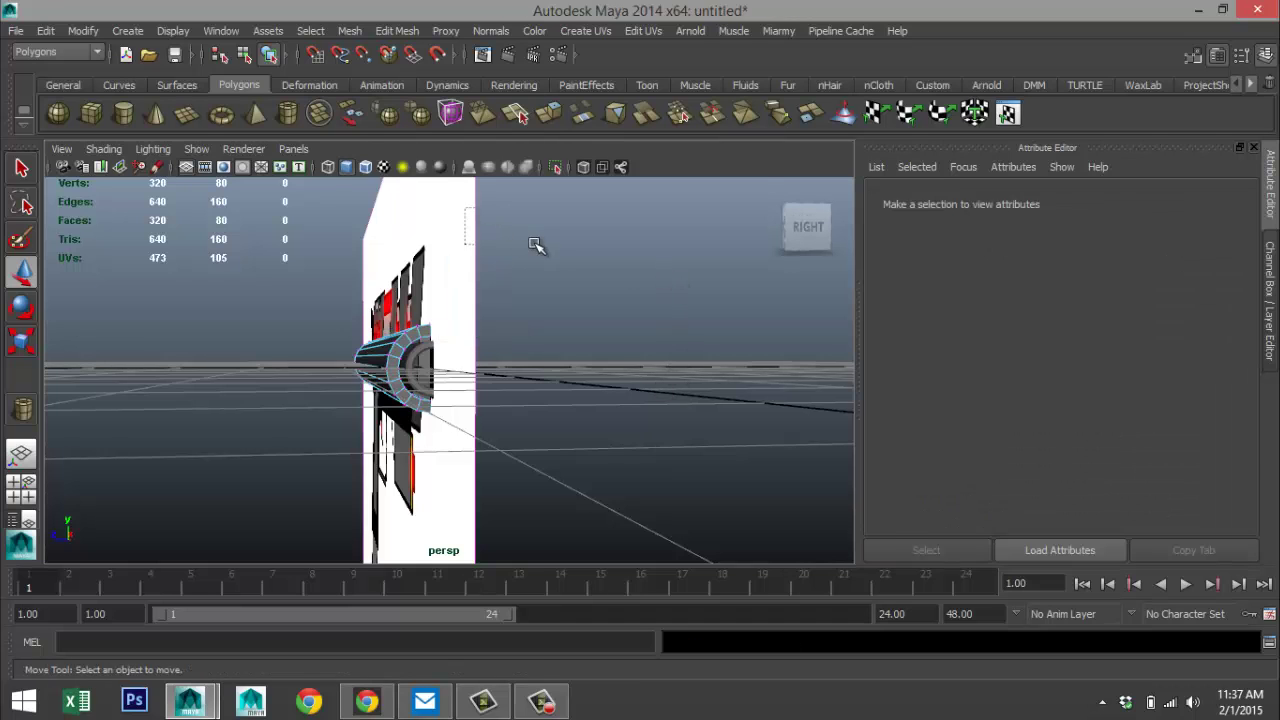
- Move the reference image plane back along Z to about -1.321 so it sits behind the barrel pipes
click(384, 432)
drag(325, 432, 505, 452)
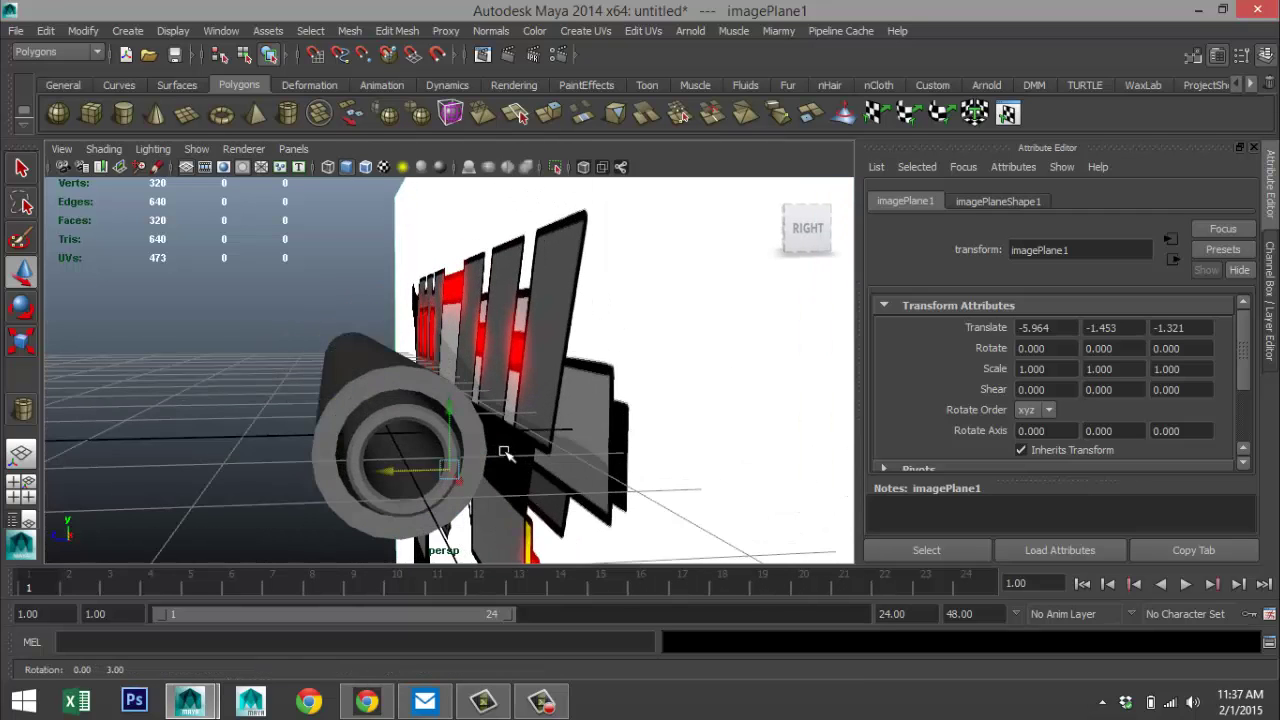
- Try raising the outer pipe's Subdivisions Axis to 40
click(398, 386)
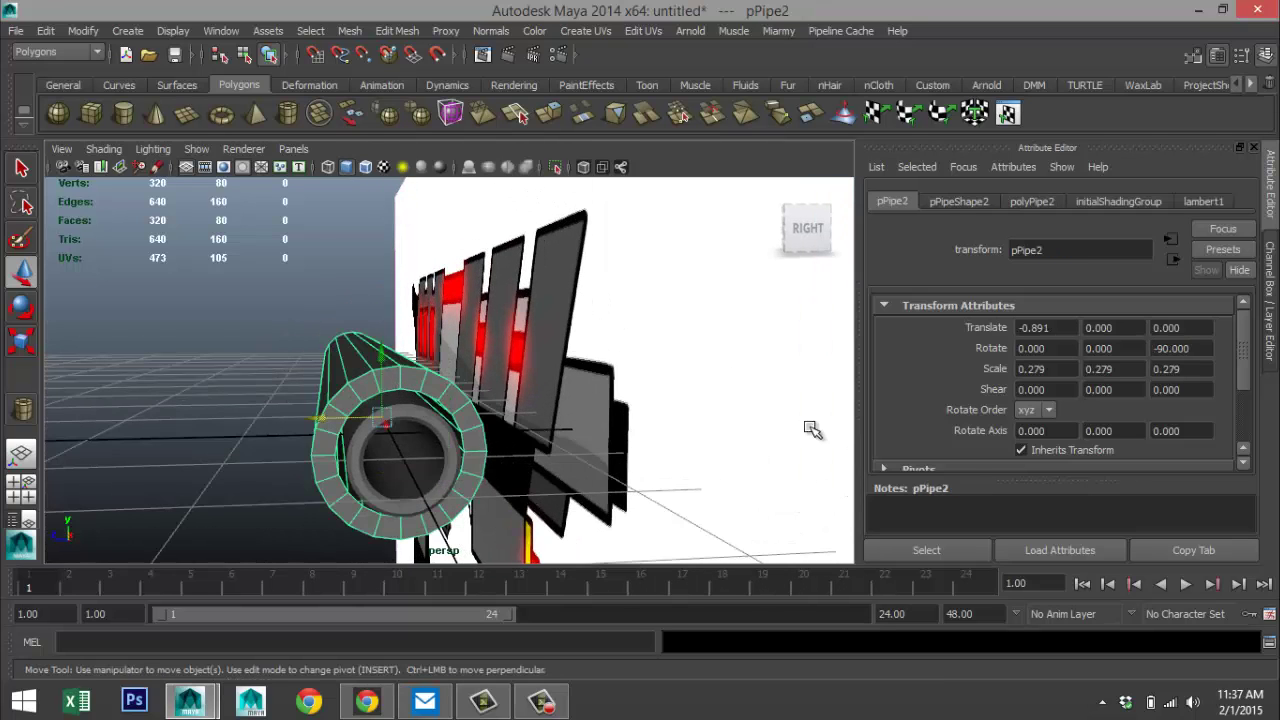
click(1031, 203)
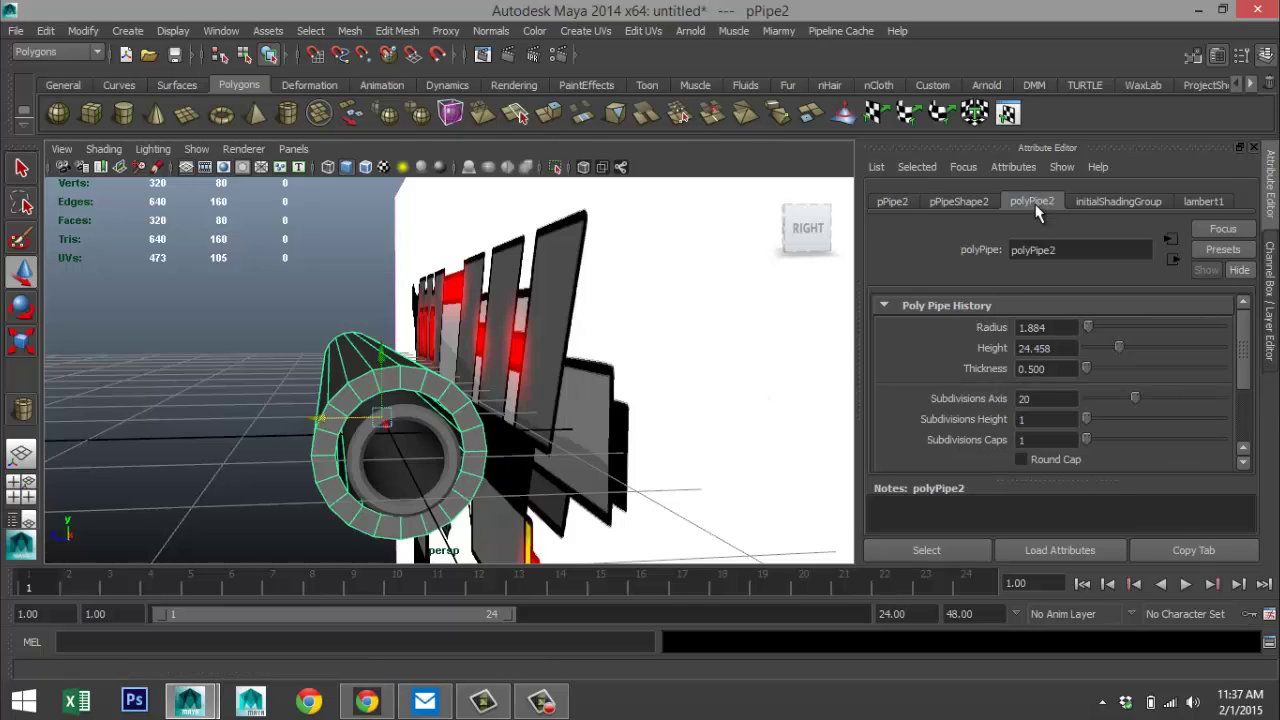
double_click(1040, 398)
text(40)
key(Return)
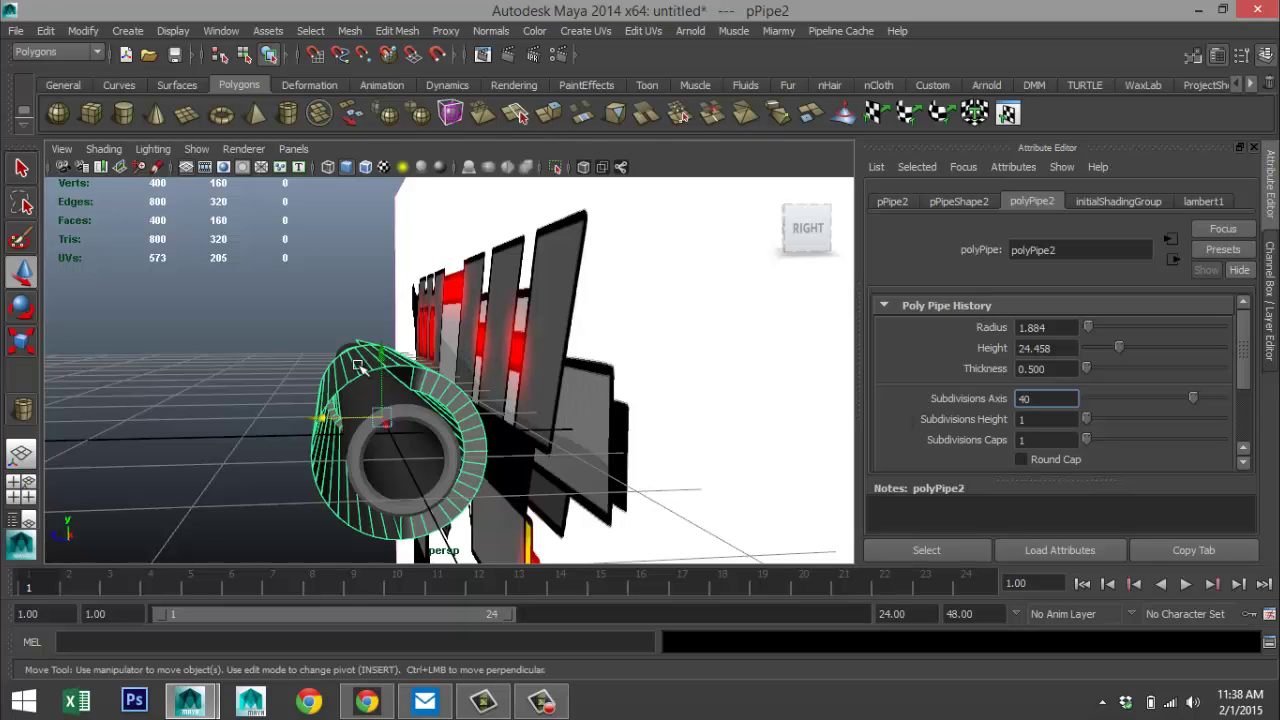
mouse_move(358, 366)
alt+mouse_down()
mouse_move(335, 378)
mouse_move(374, 368)
alt+mouse_up()
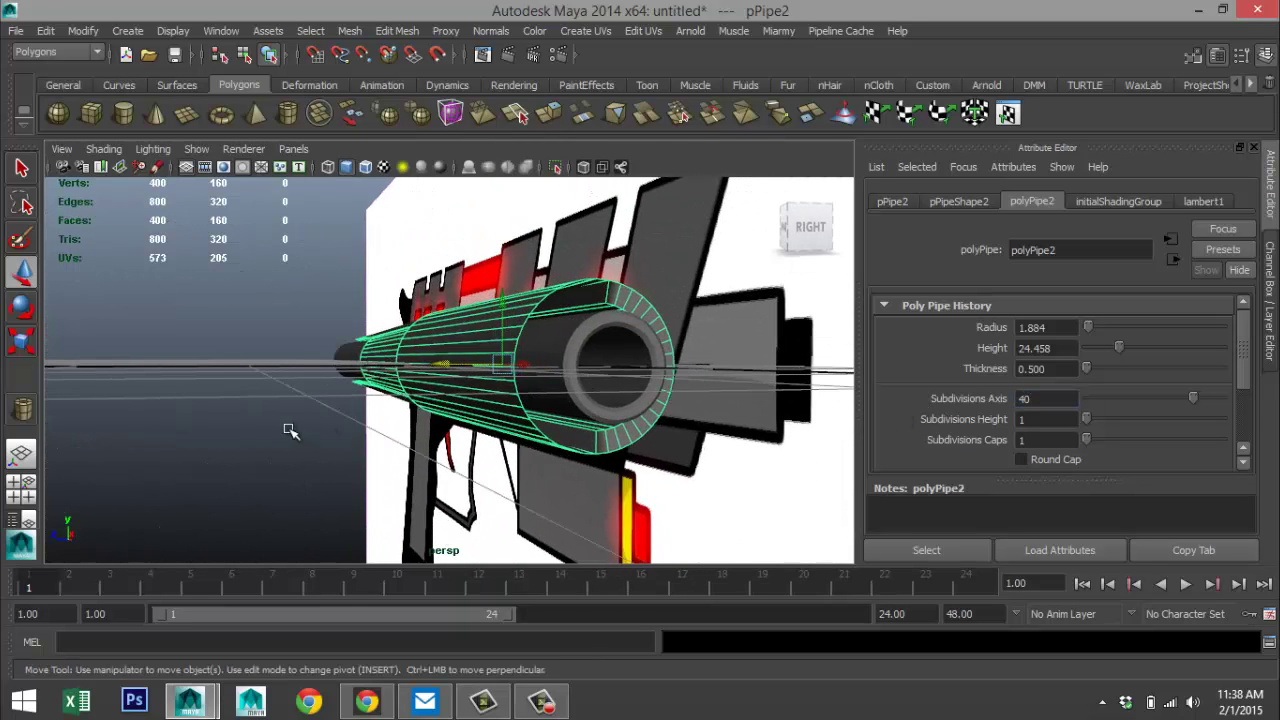
click(226, 431)
alt+drag(226, 431, 340, 449)
- Undo the outer pipe's axis subdivision change
click(640, 428)
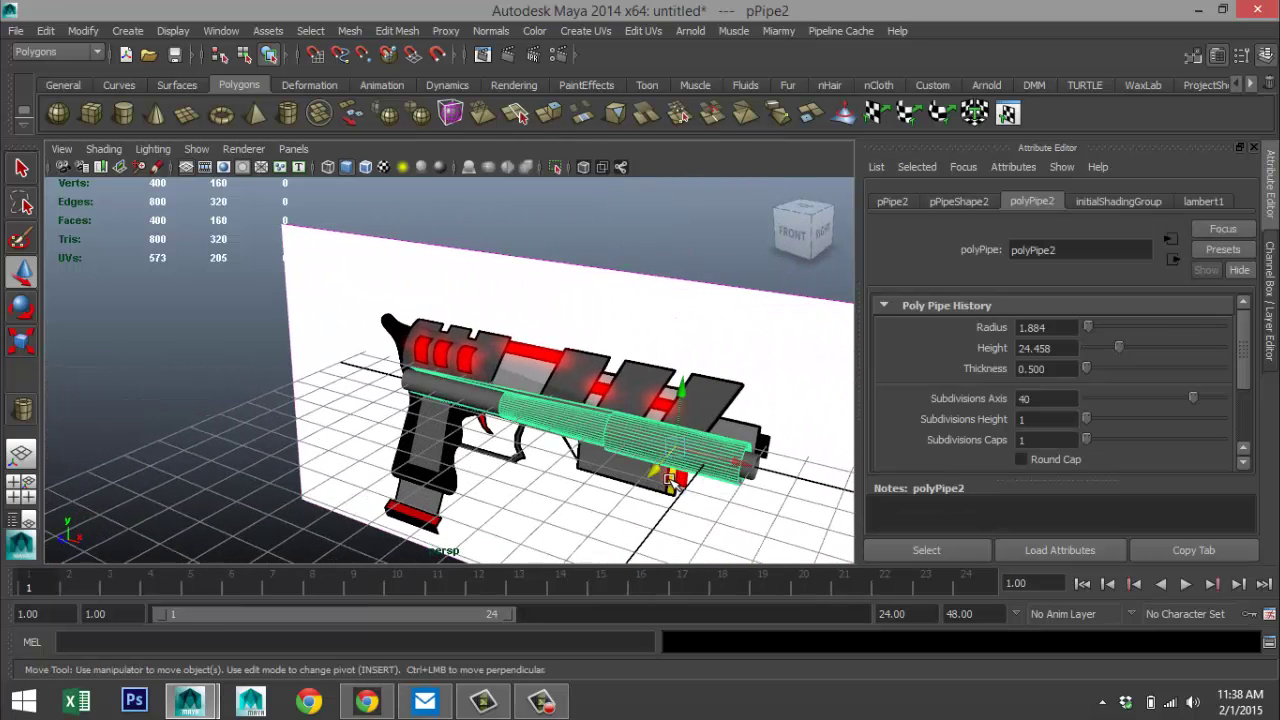
key(ctrl+z)
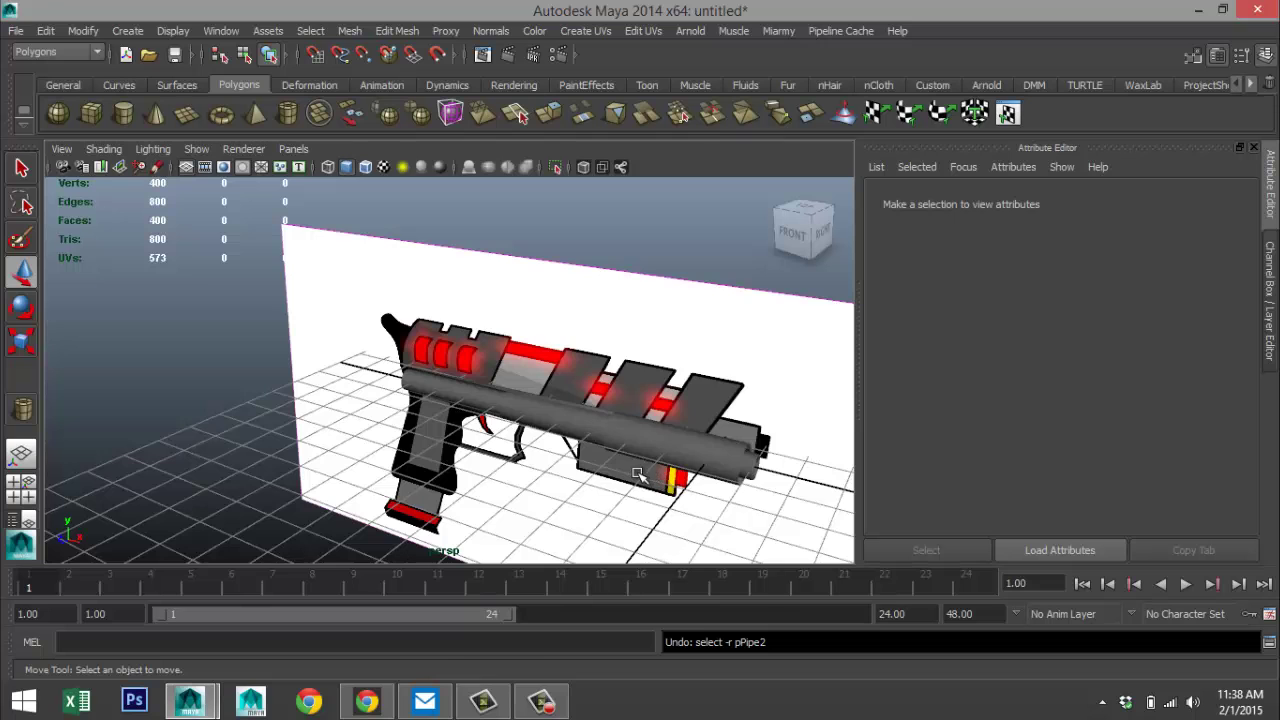
key(ctrl+z)
key(ctrl+z)
- Select the inner edge loop at the outer pipe's muzzle end and scale it inward to close the gap around the inner pipe
scroll(640, 475, down, 2)
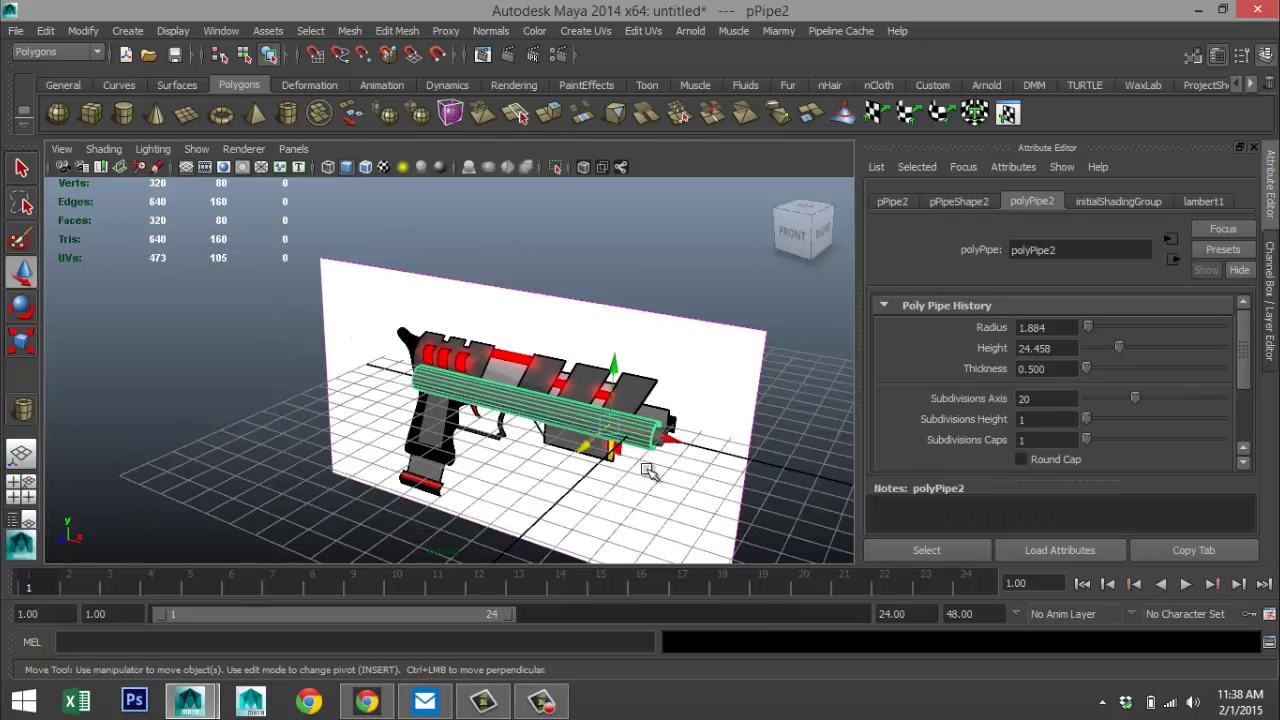
alt+middle_drag(648, 469, 440, 400)
scroll(504, 425, up, 2)
scroll(505, 424, up, 5)
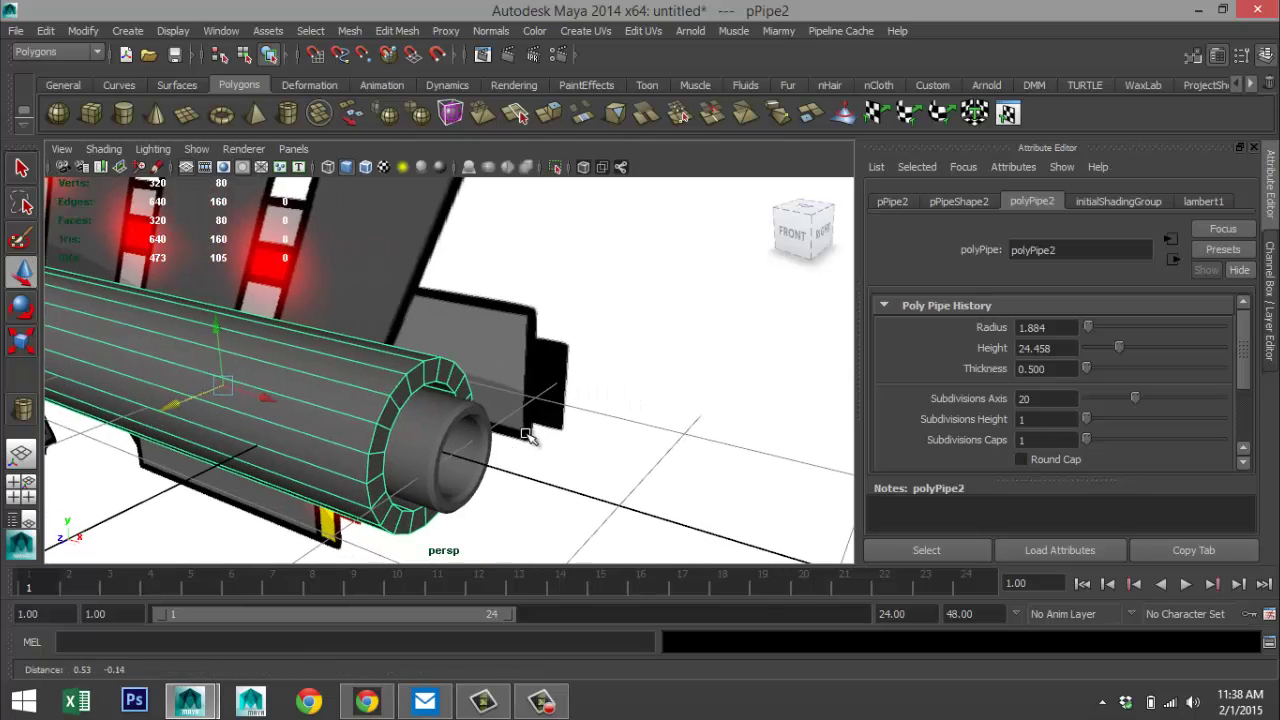
right_drag(420, 390, 420, 310)
double_click(420, 388)
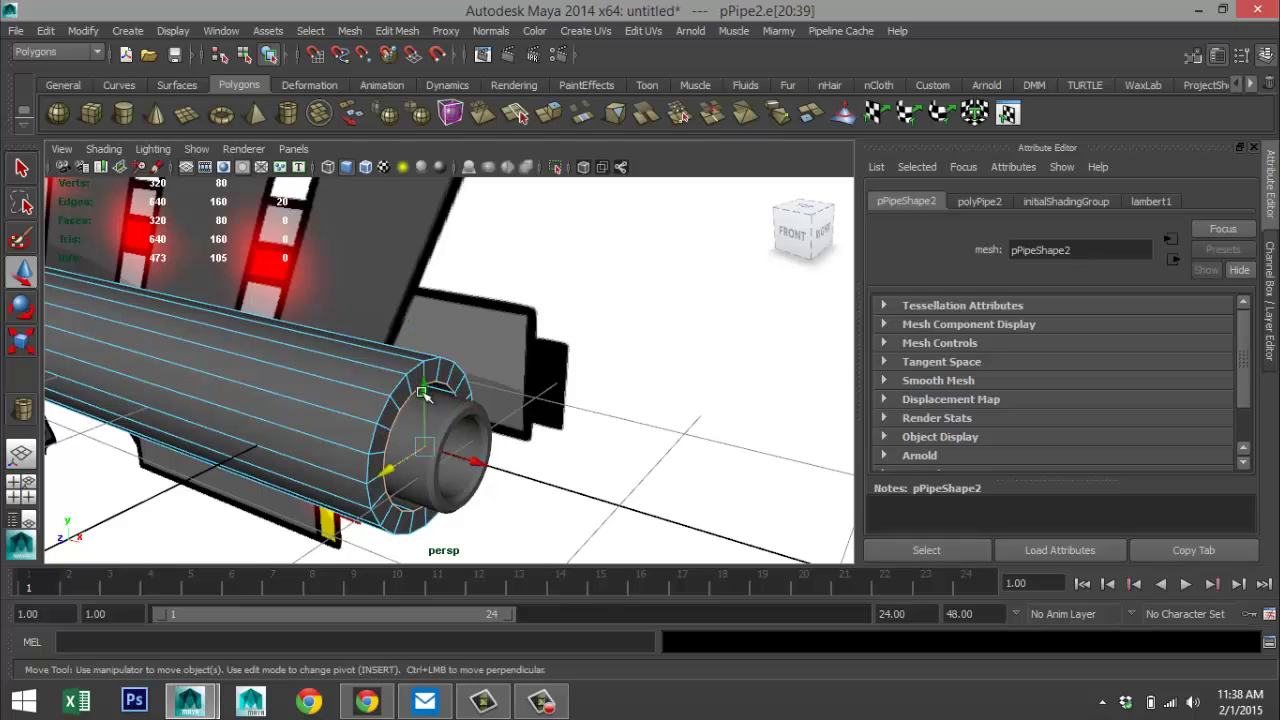
key(r)
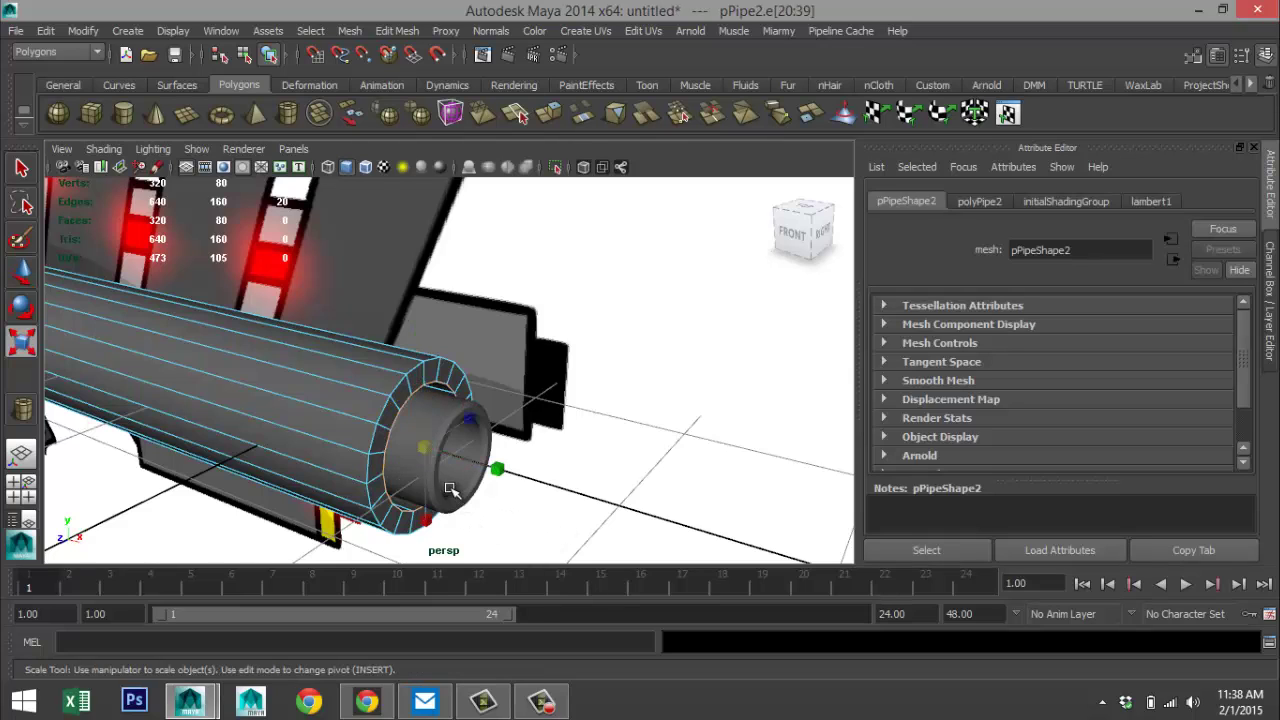
drag(422, 446, 406, 455)
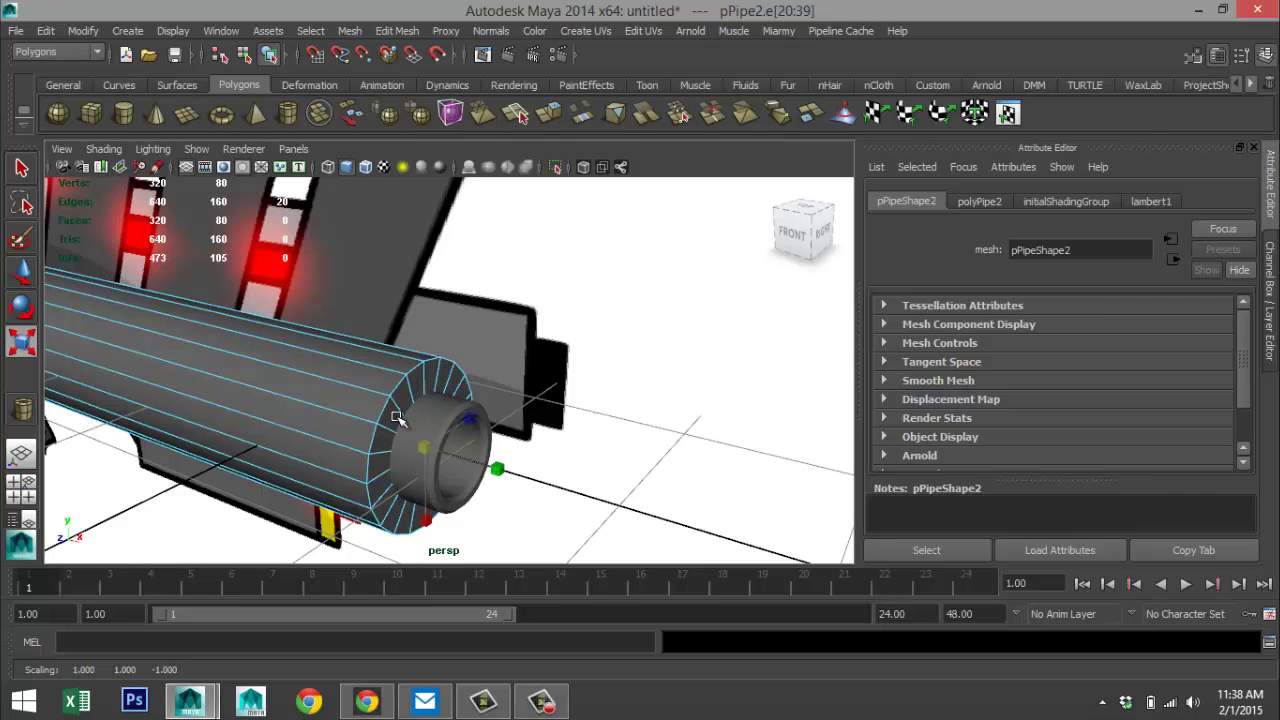
- Turn on X-Ray display in the front view and compare the barrel pipes with the drawn gun
scroll(420, 490, down, 6)
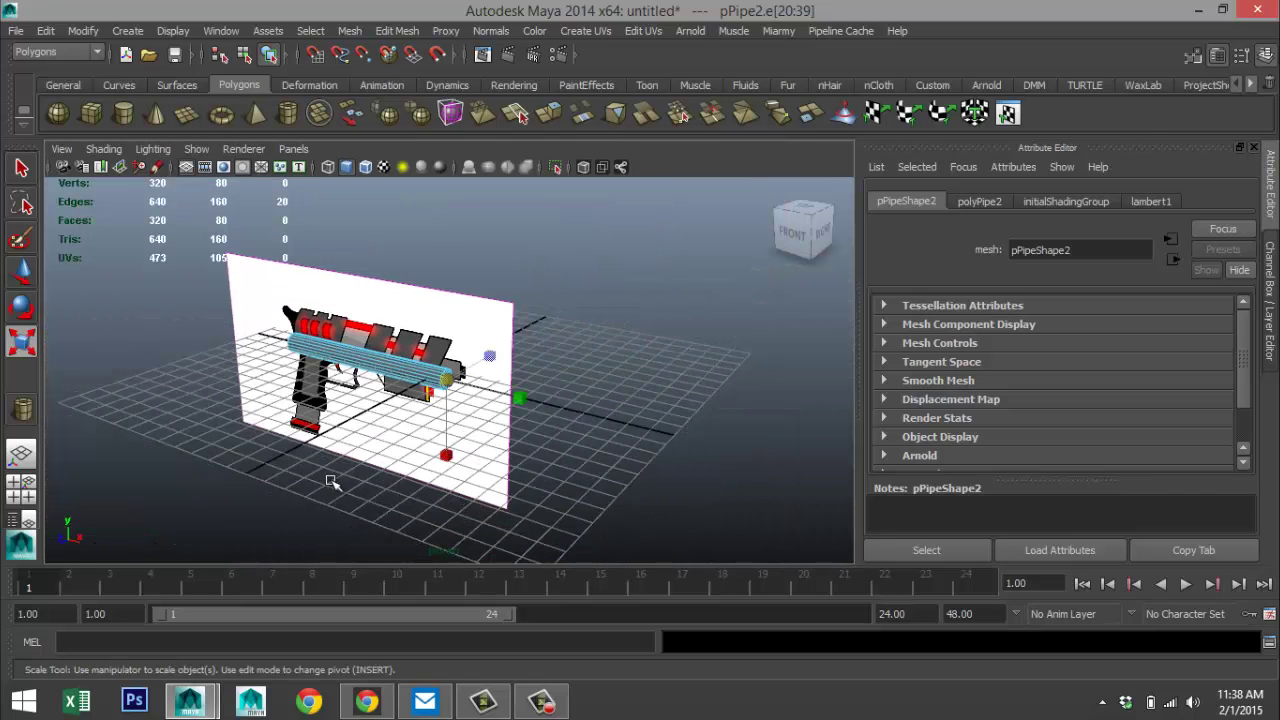
alt+middle_drag(302, 478, 416, 486)
alt+drag(427, 464, 489, 358)
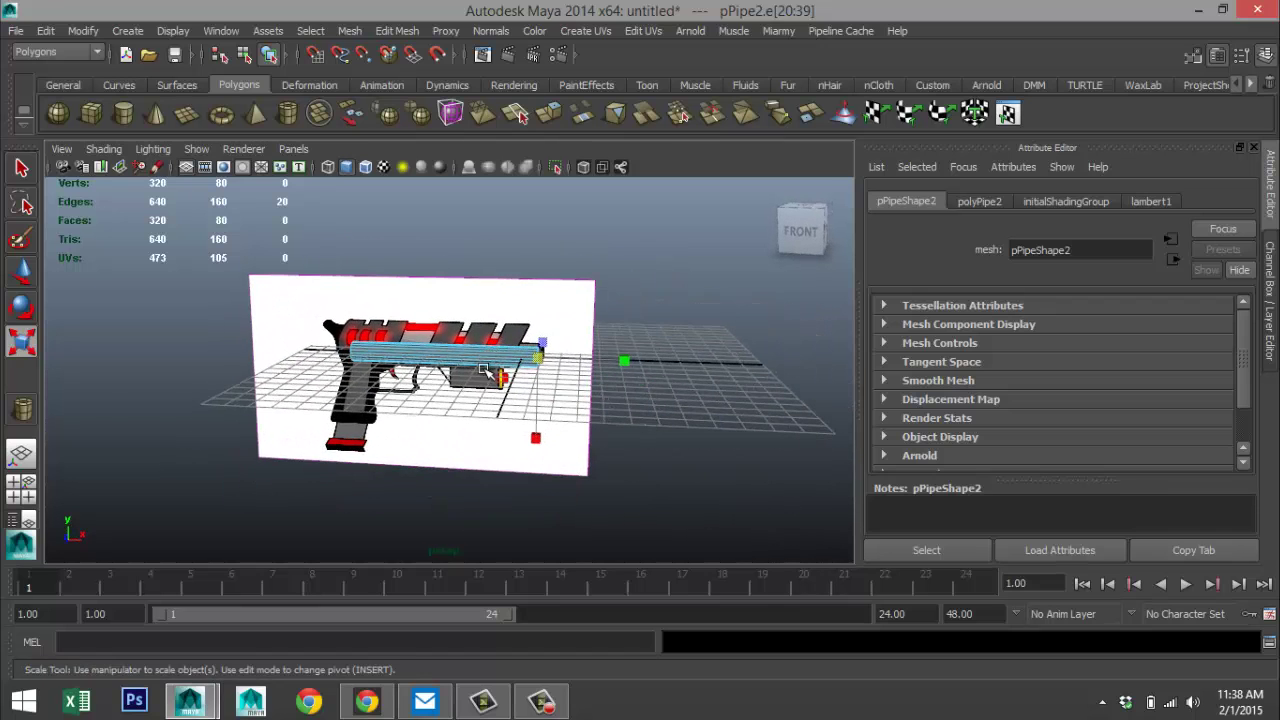
scroll(390, 368, up, 3)
click(22, 489)
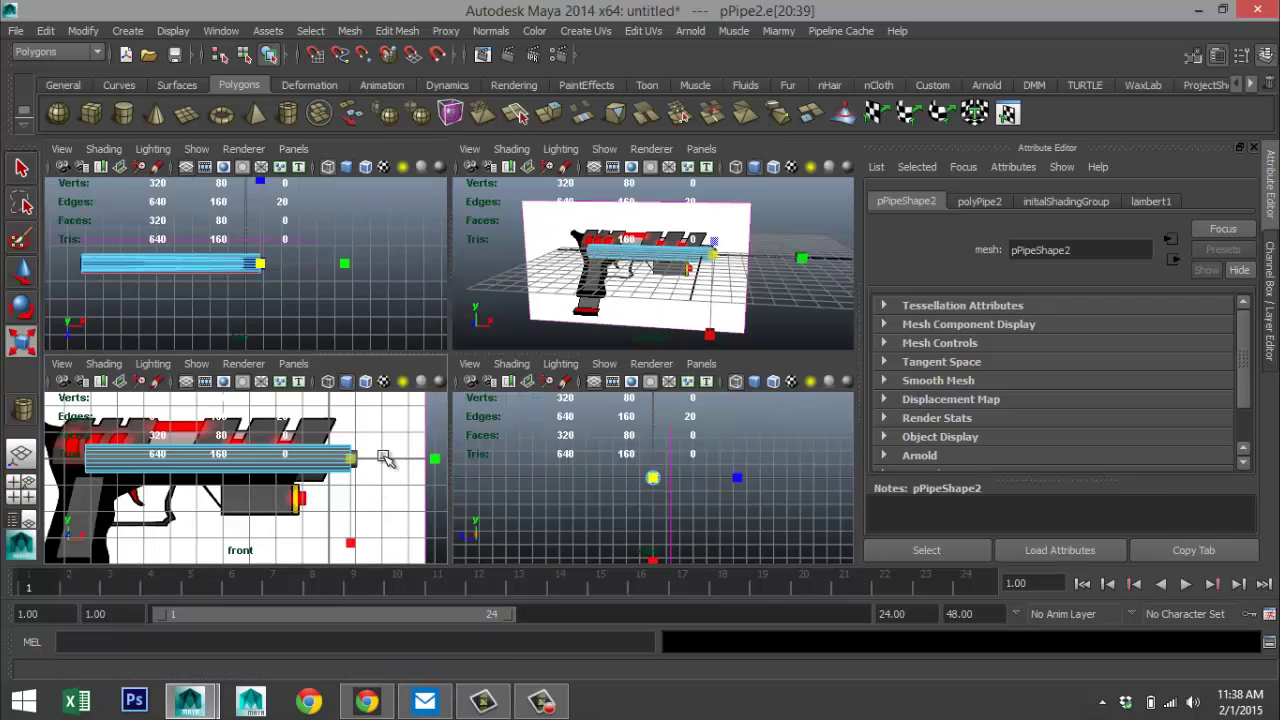
key(space)
alt+middle_drag(583, 388, 728, 400)
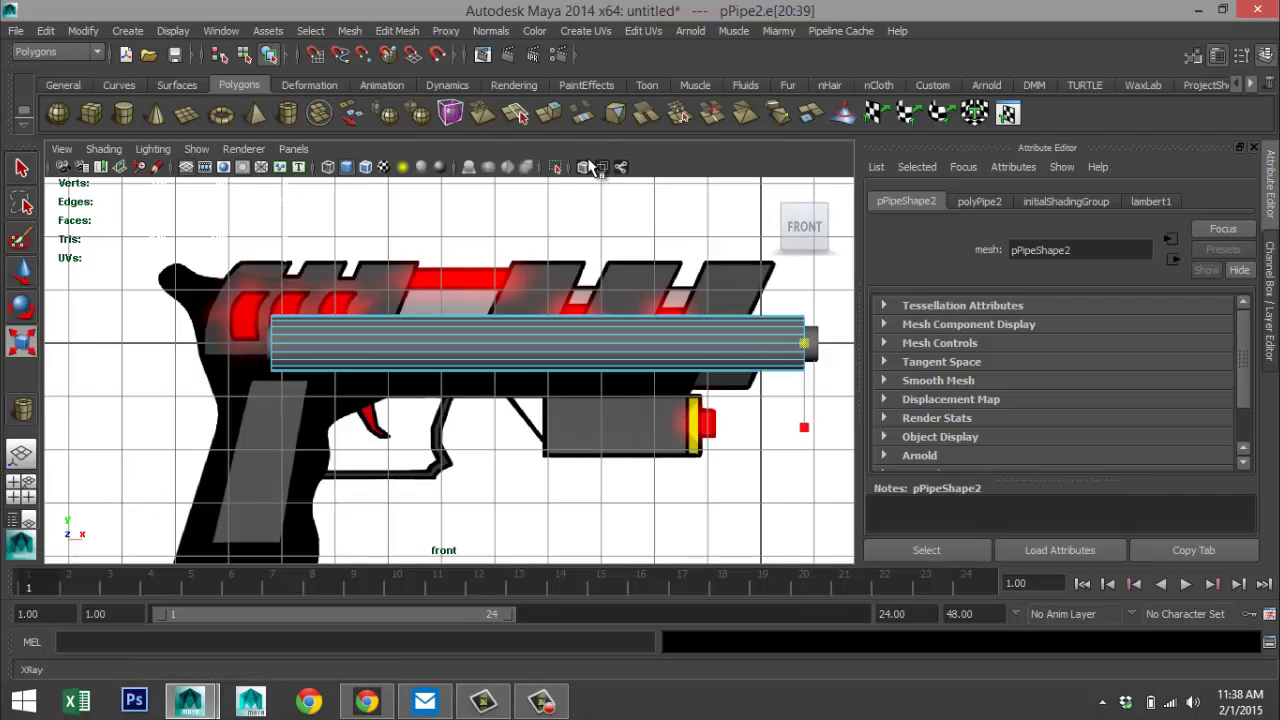
click(585, 172)
alt+middle_drag(684, 470, 561, 491)
scroll(600, 443, up, 3)
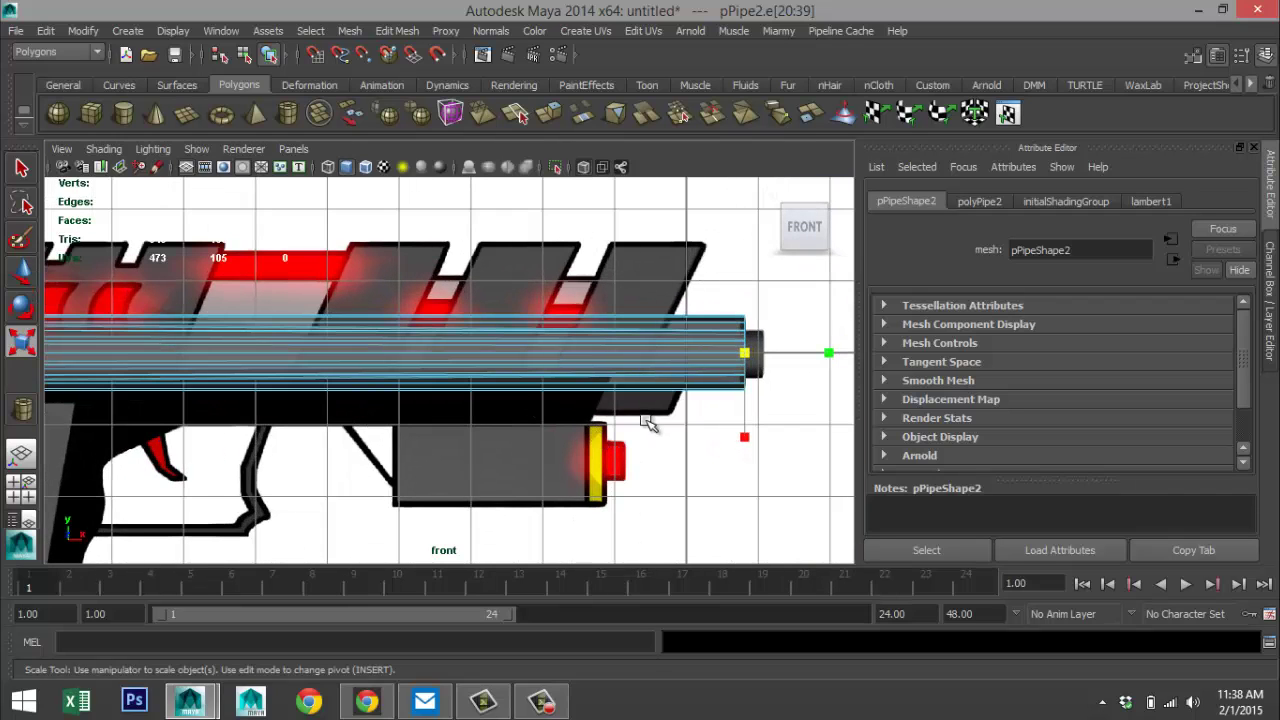
scroll(648, 422, down, 3)
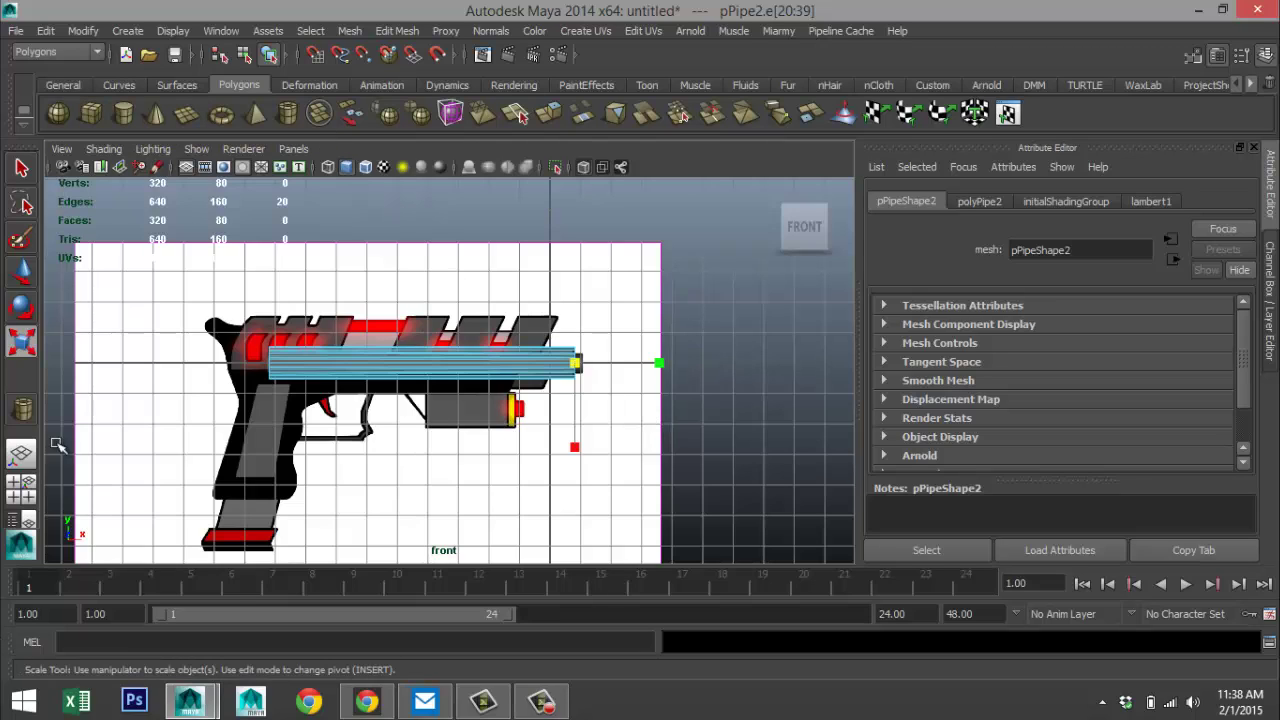
- Create a small polygon cube on the grid in front of the gun in the perspective view
click(24, 488)
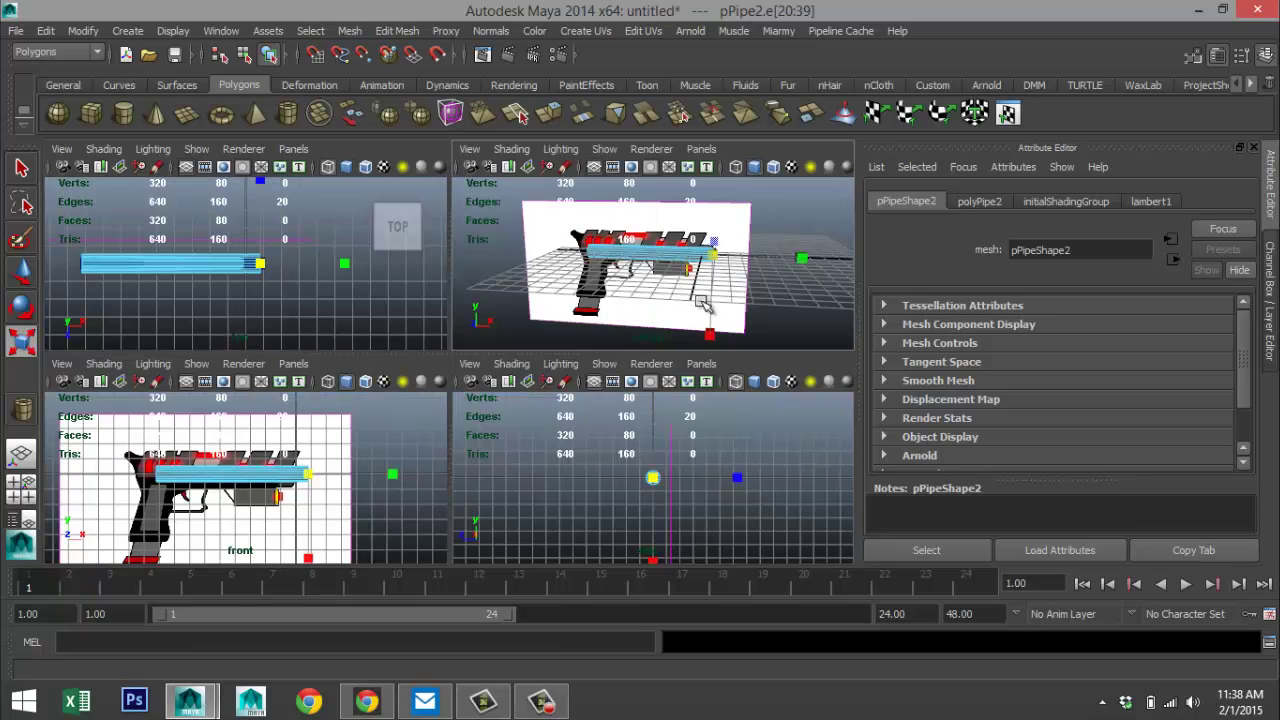
key(space)
mouse_move(700, 340)
alt+mouse_down()
mouse_move(711, 394)
mouse_move(720, 341)
alt+mouse_up()
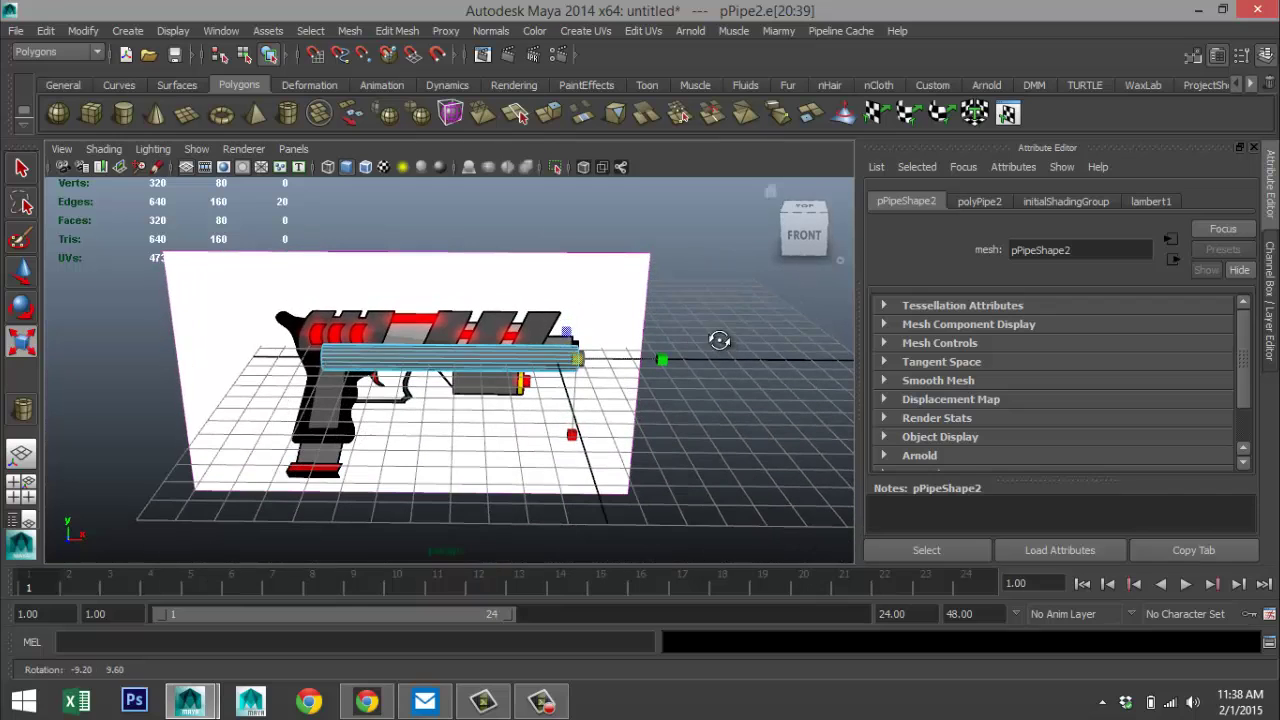
click(97, 116)
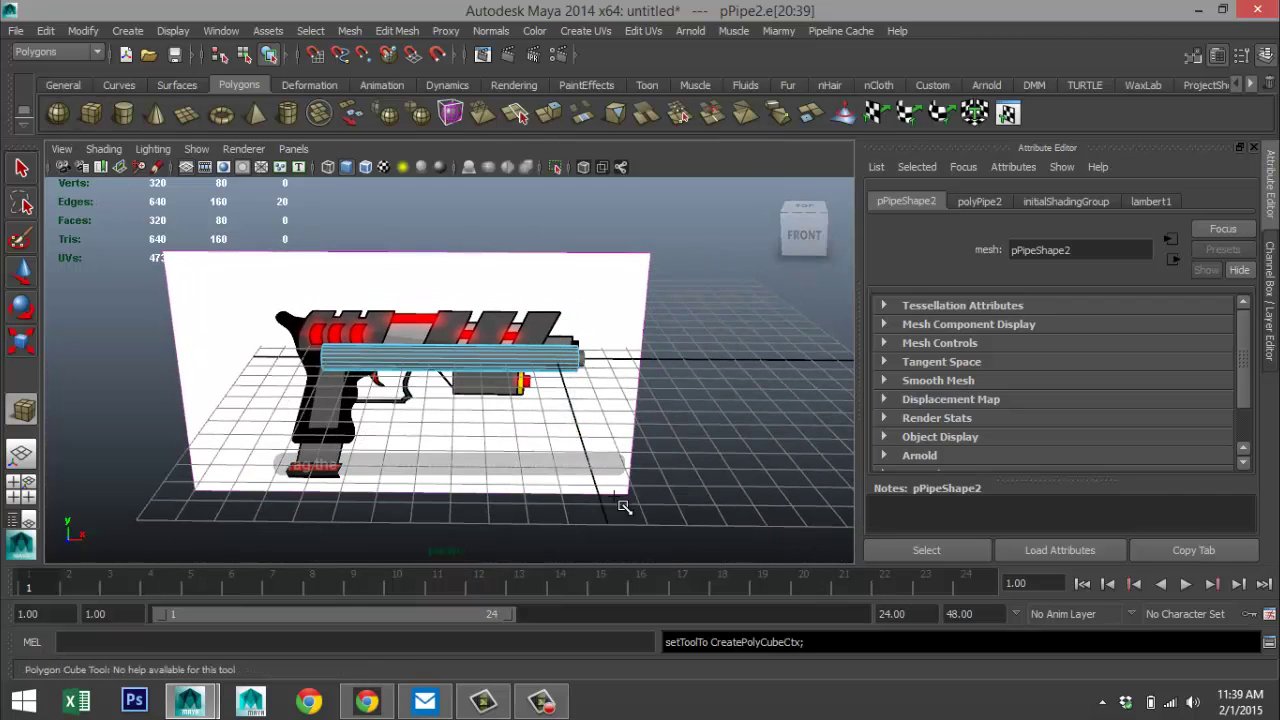
drag(515, 477, 555, 402)
- Move the cube in the front view to about X -0.322, Y 0.902, over the drawn slanted plate nearest the muzzle
click(28, 487)
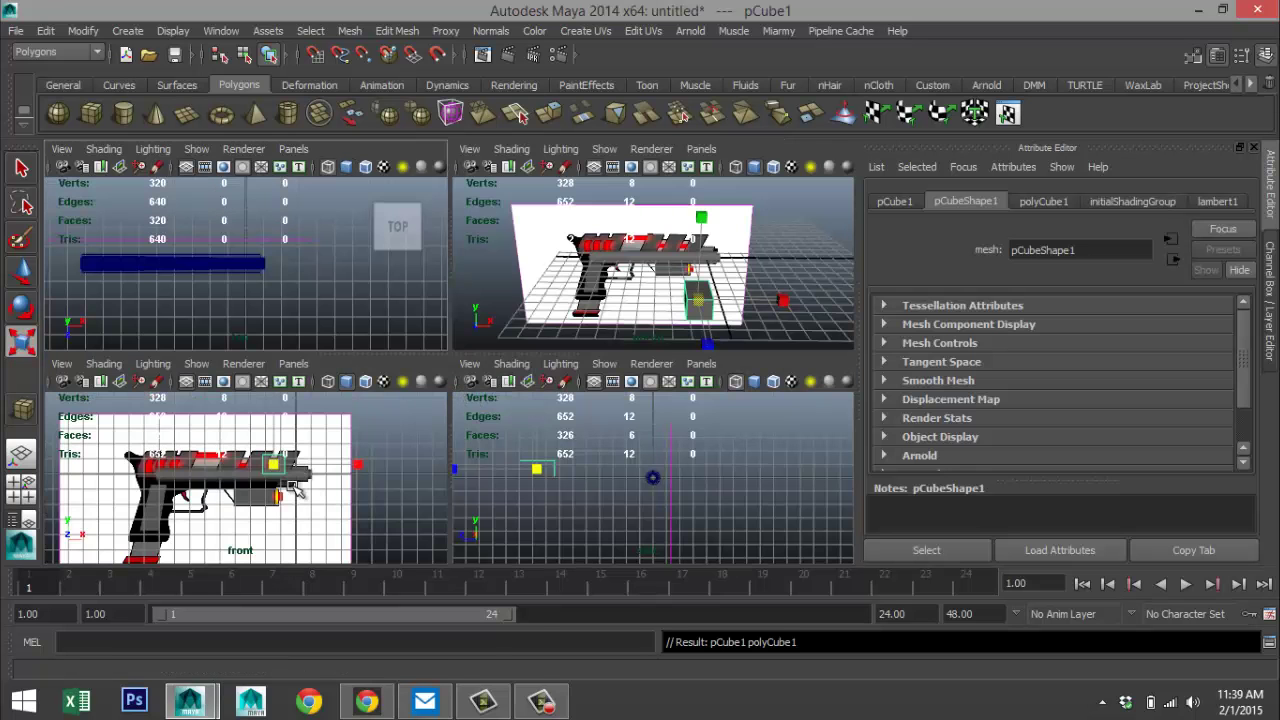
key(r)
key(space)
scroll(556, 485, up, 5)
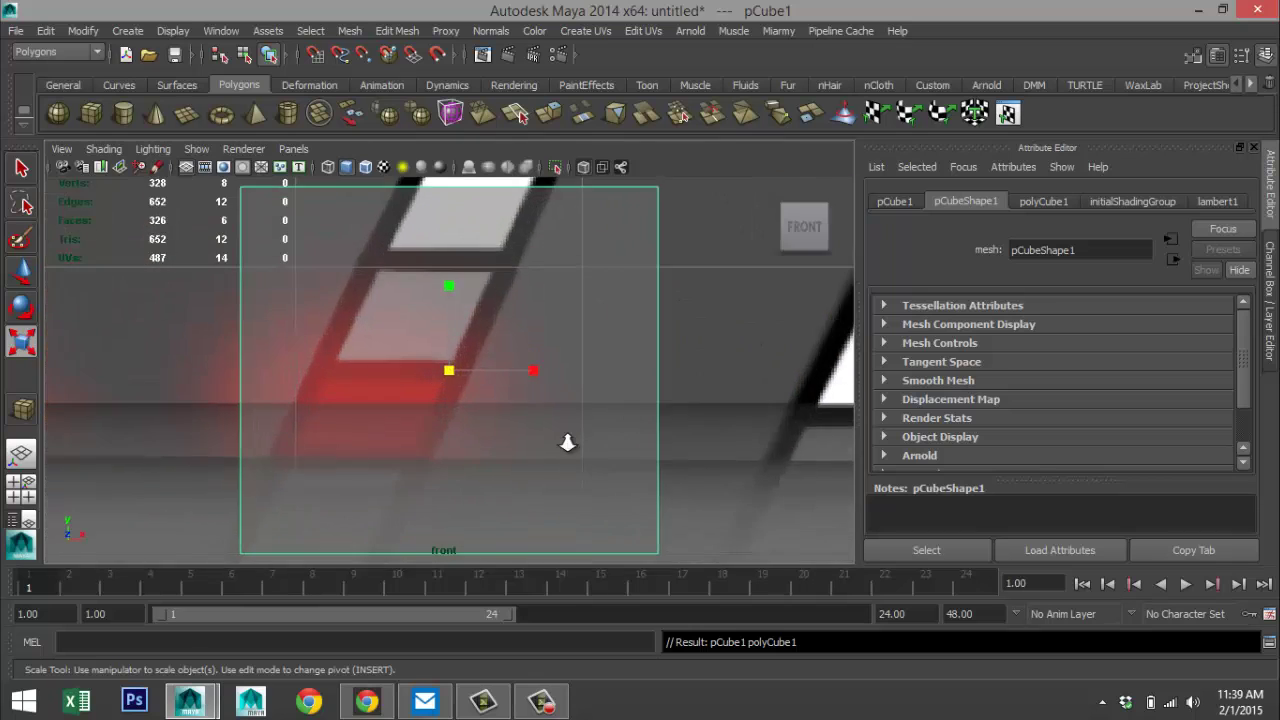
scroll(569, 440, down, 4)
scroll(568, 449, up, 2)
scroll(566, 449, up, 3)
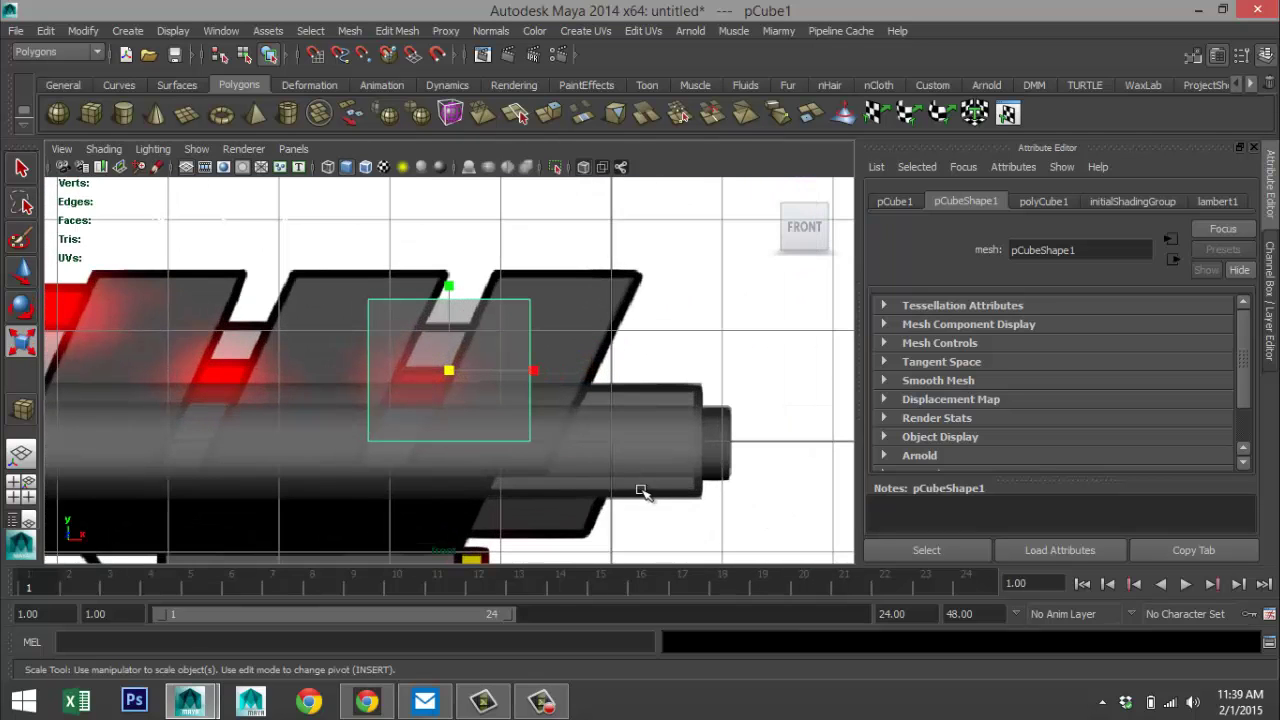
key(w)
drag(520, 370, 632, 370)
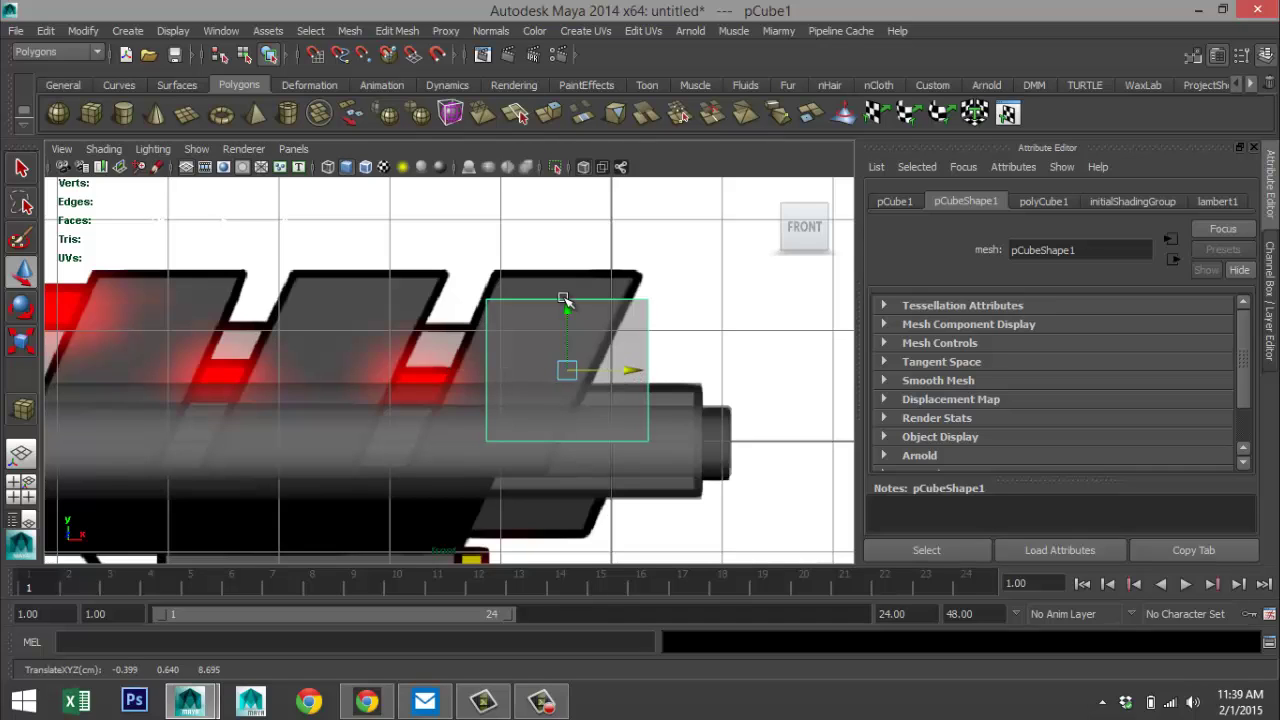
drag(570, 309, 585, 281)
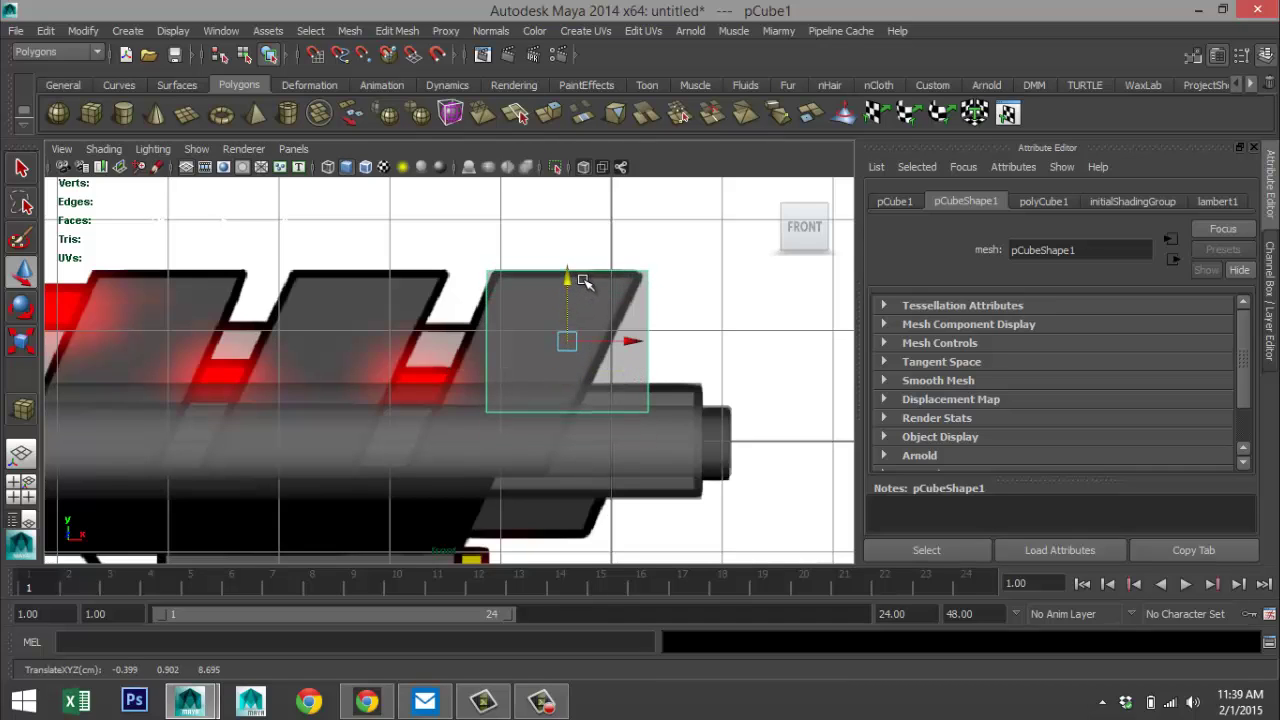
drag(648, 347, 644, 340)
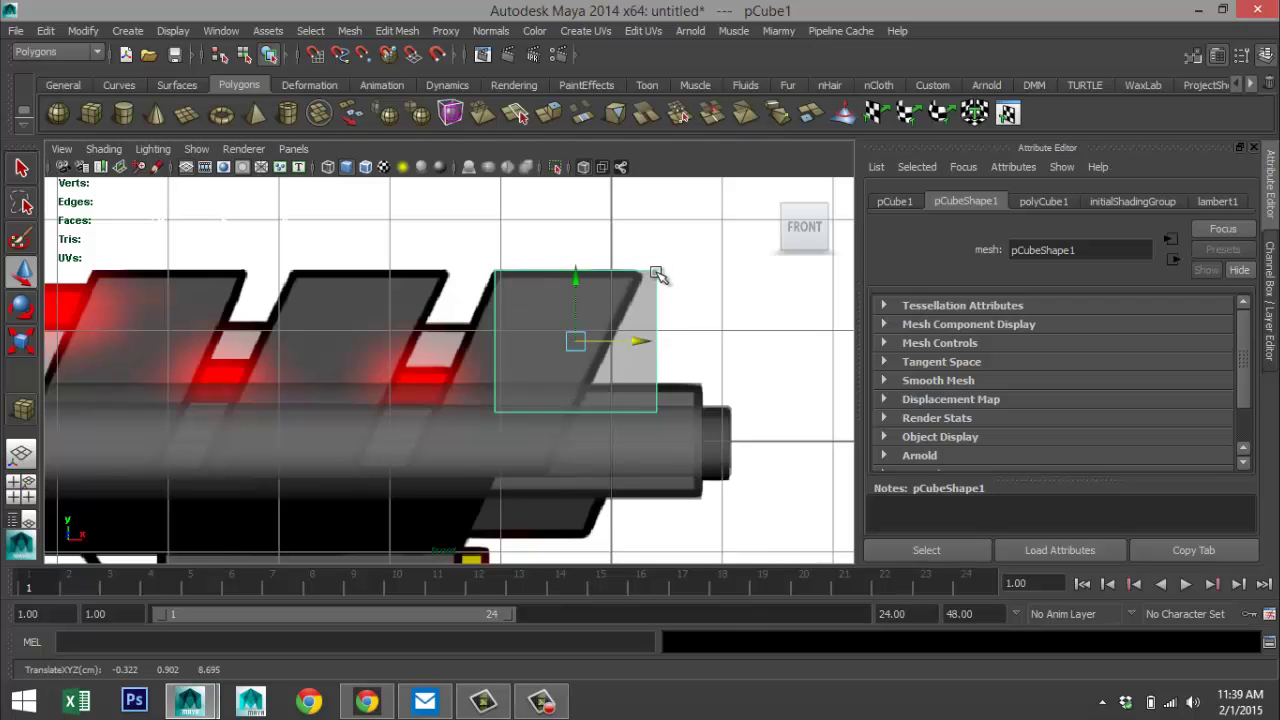
- Move the cube's muzzle-side vertices to about X 0.262 to match the drawn plate's top width
right_drag(656, 272, 600, 271)
drag(622, 246, 675, 428)
mouse_move(723, 338)
mouse_down()
mouse_move(706, 347)
mouse_move(714, 354)
mouse_up()
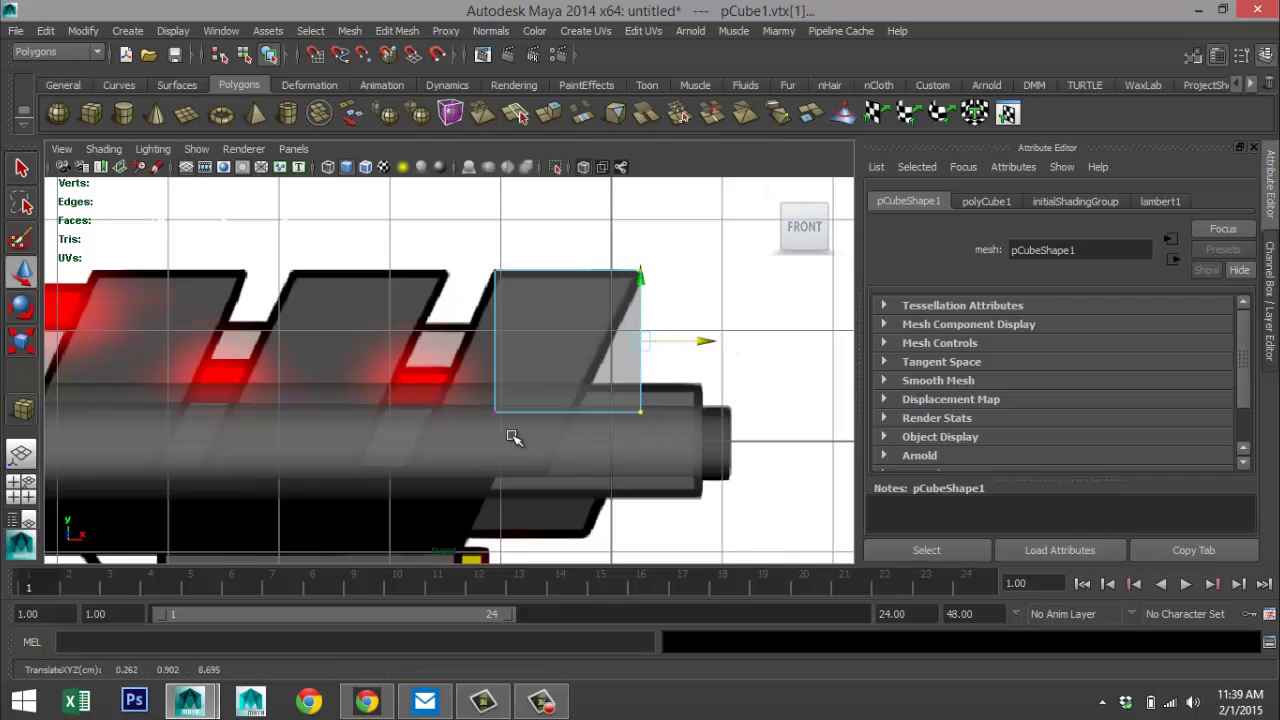
- Move the cube's lower vertices to about X -1.223, Y -0.313 so its sides follow the drawn plate's slant
drag(475, 393, 714, 481)
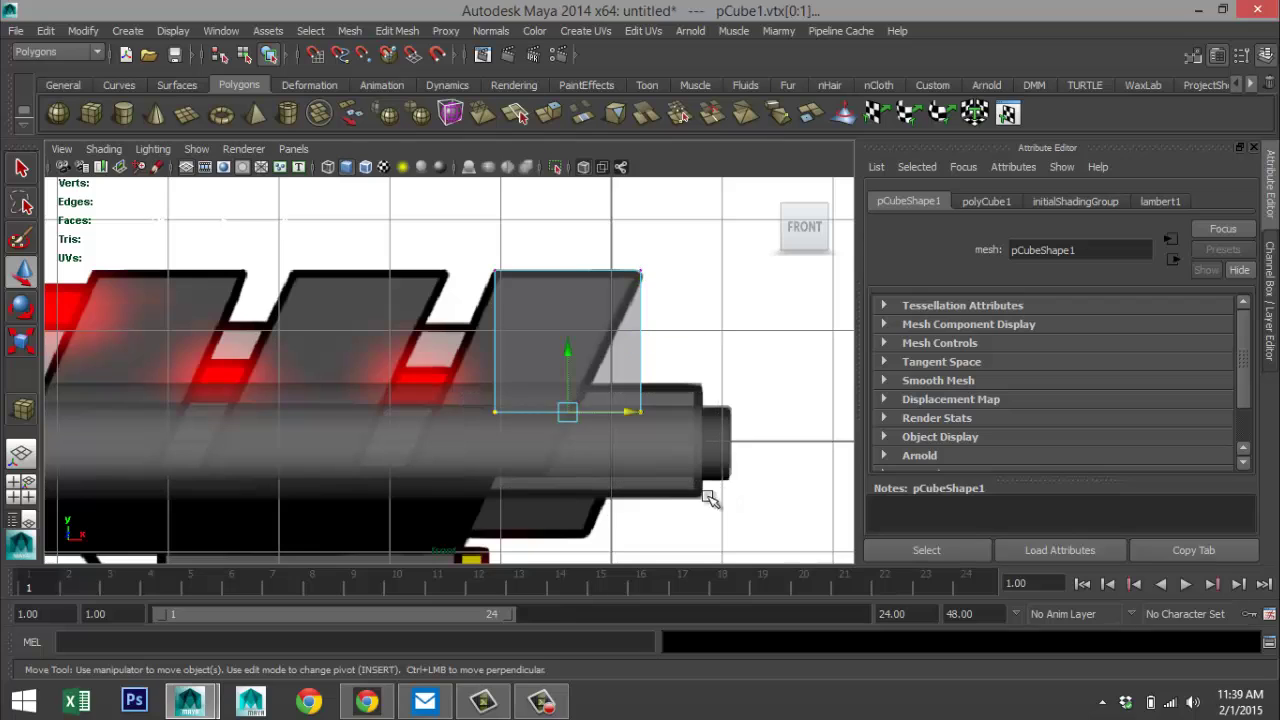
drag(568, 349, 578, 414)
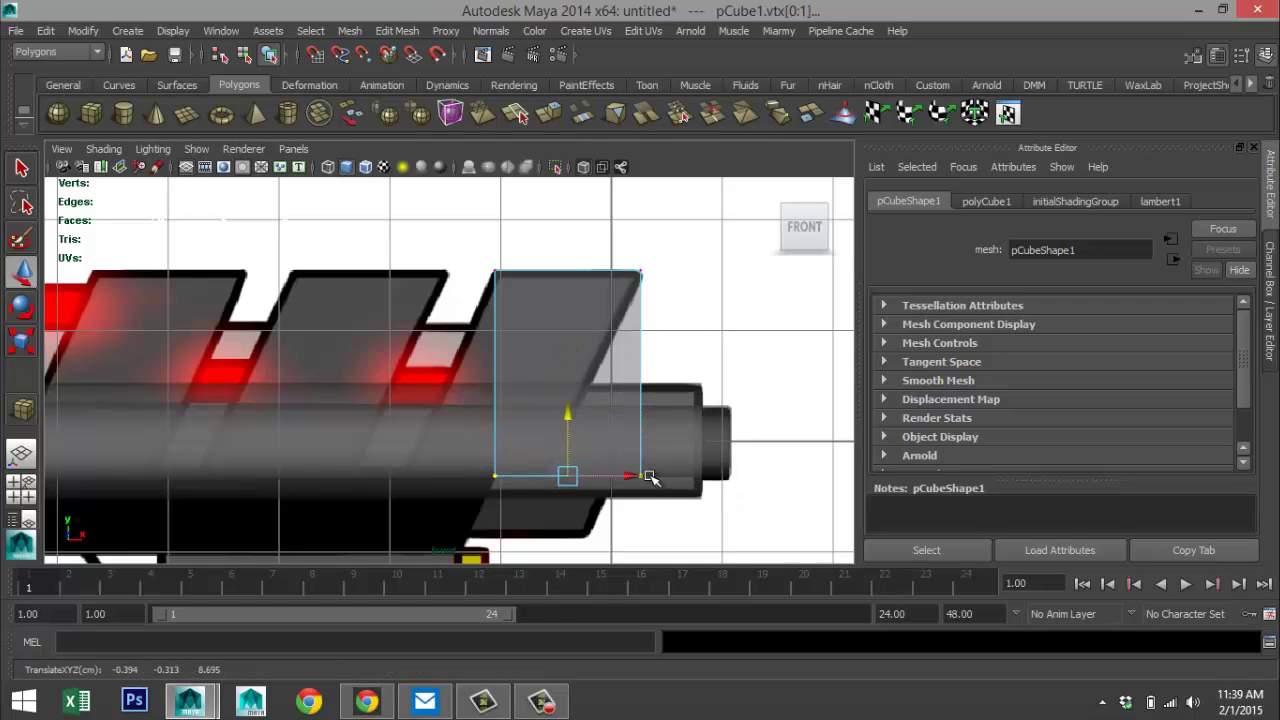
drag(634, 477, 541, 479)
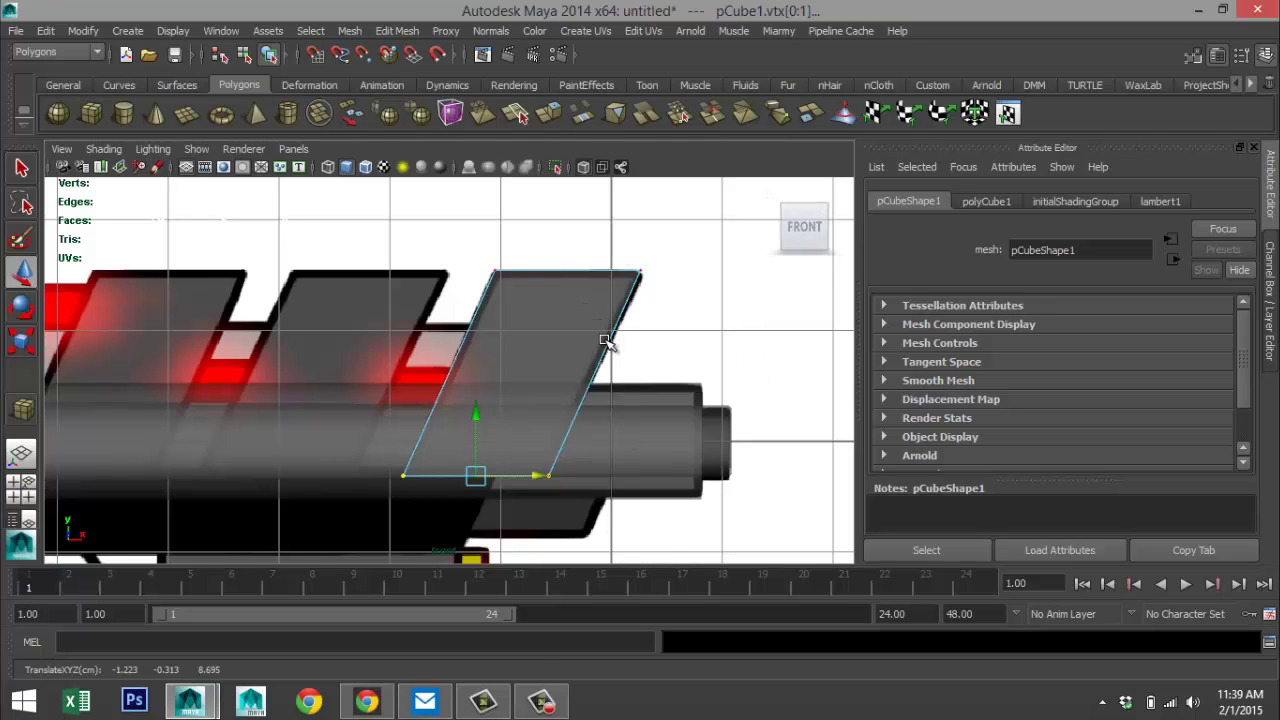
- Duplicate the slanted plate as a whole object and move the copy to about X -2.104, over the drawn middle plate
scroll(620, 350, down, 5)
scroll(630, 355, up, 2)
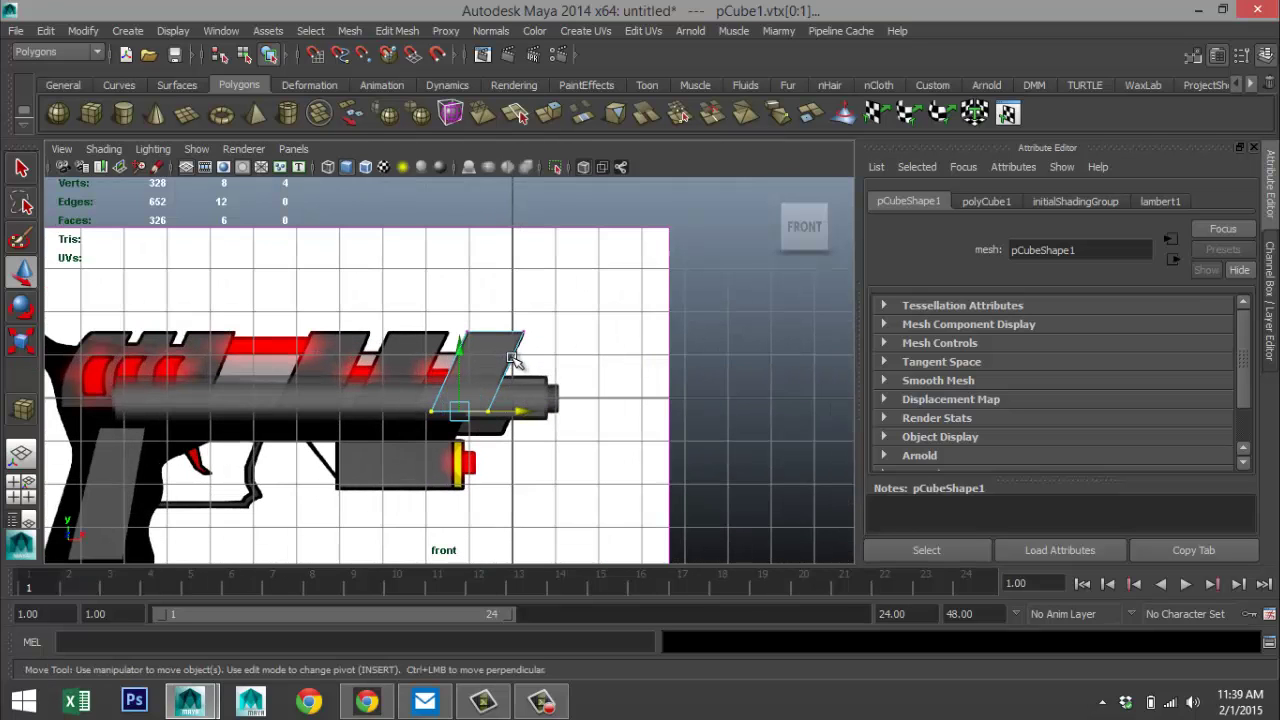
right_drag(510, 280, 590, 250)
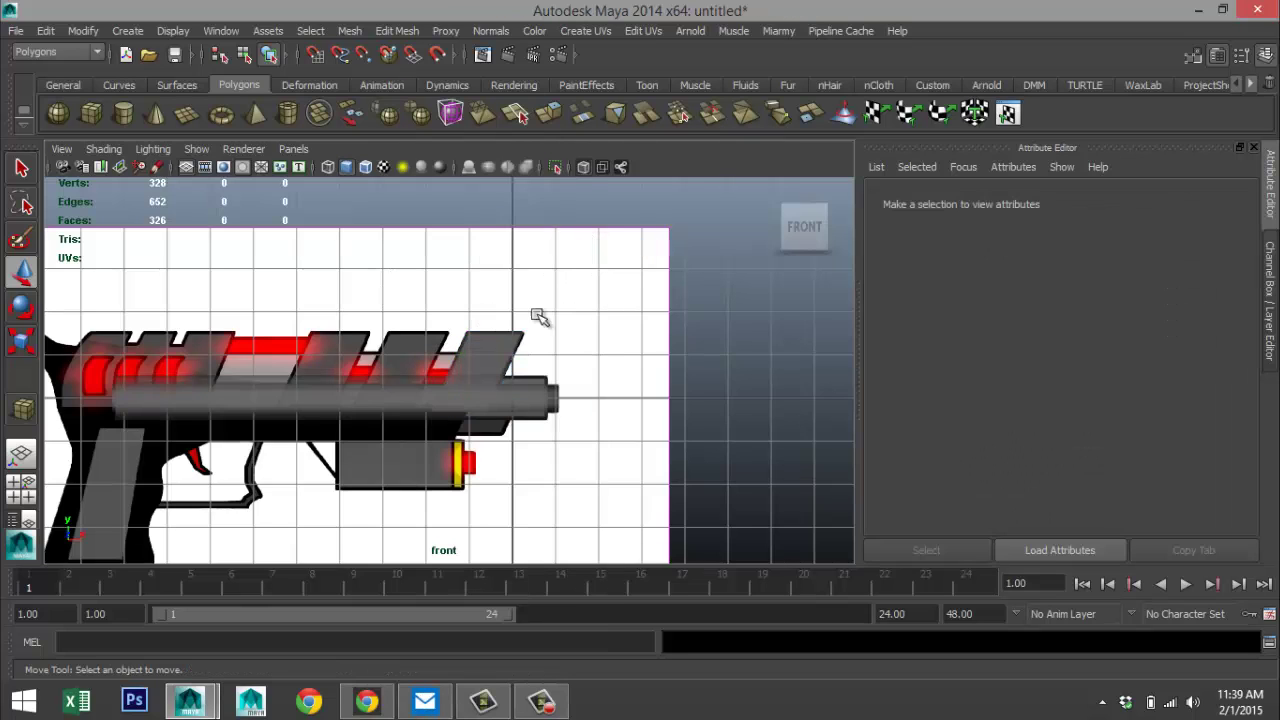
click(533, 360)
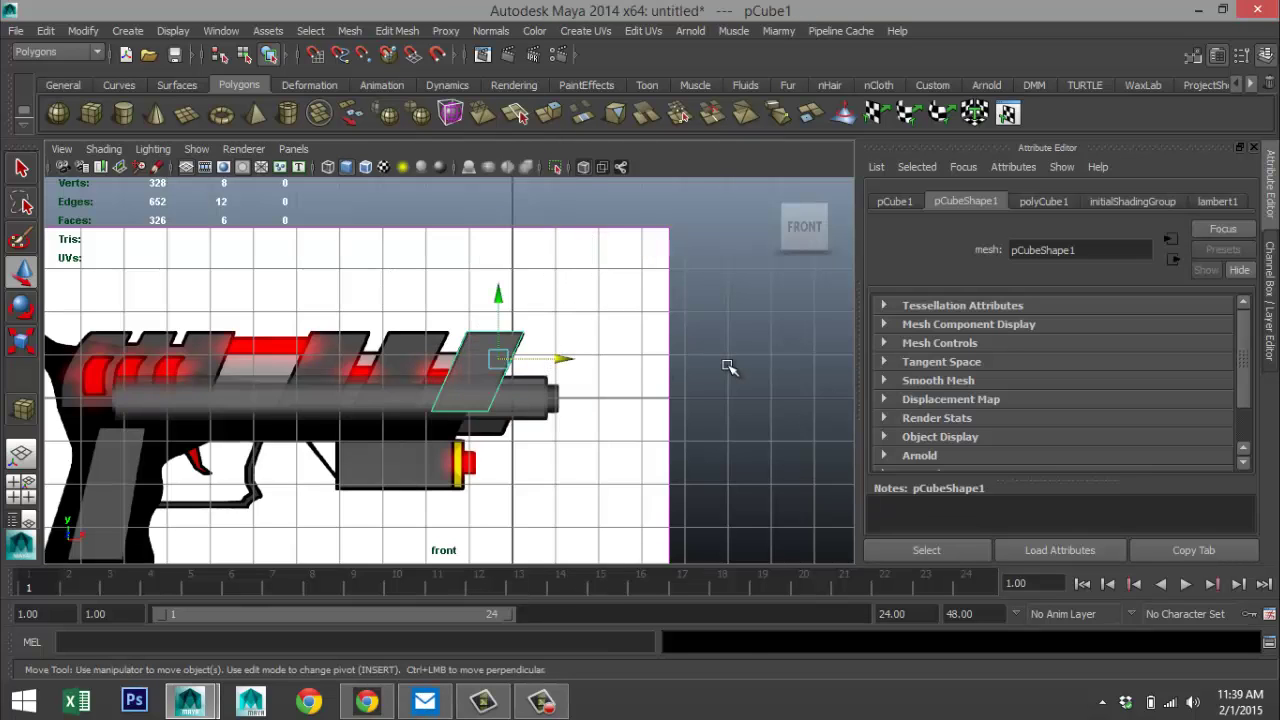
key(ctrl+d)
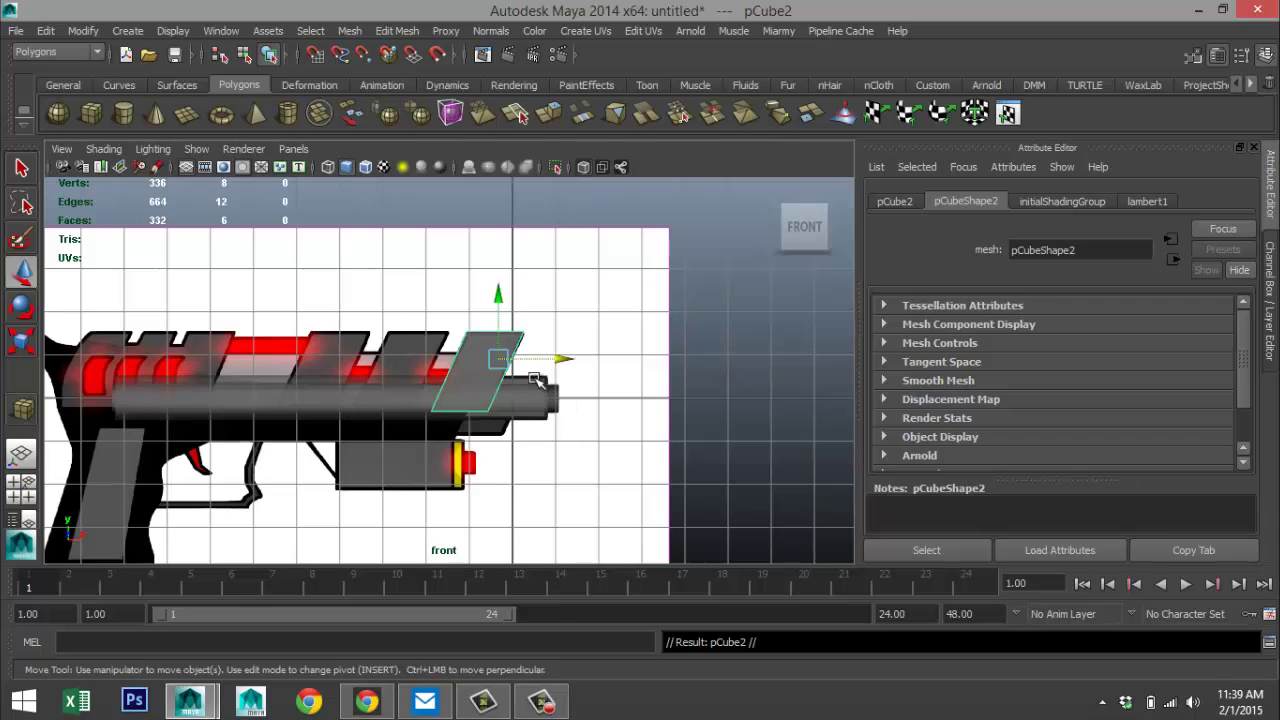
drag(563, 358, 484, 367)
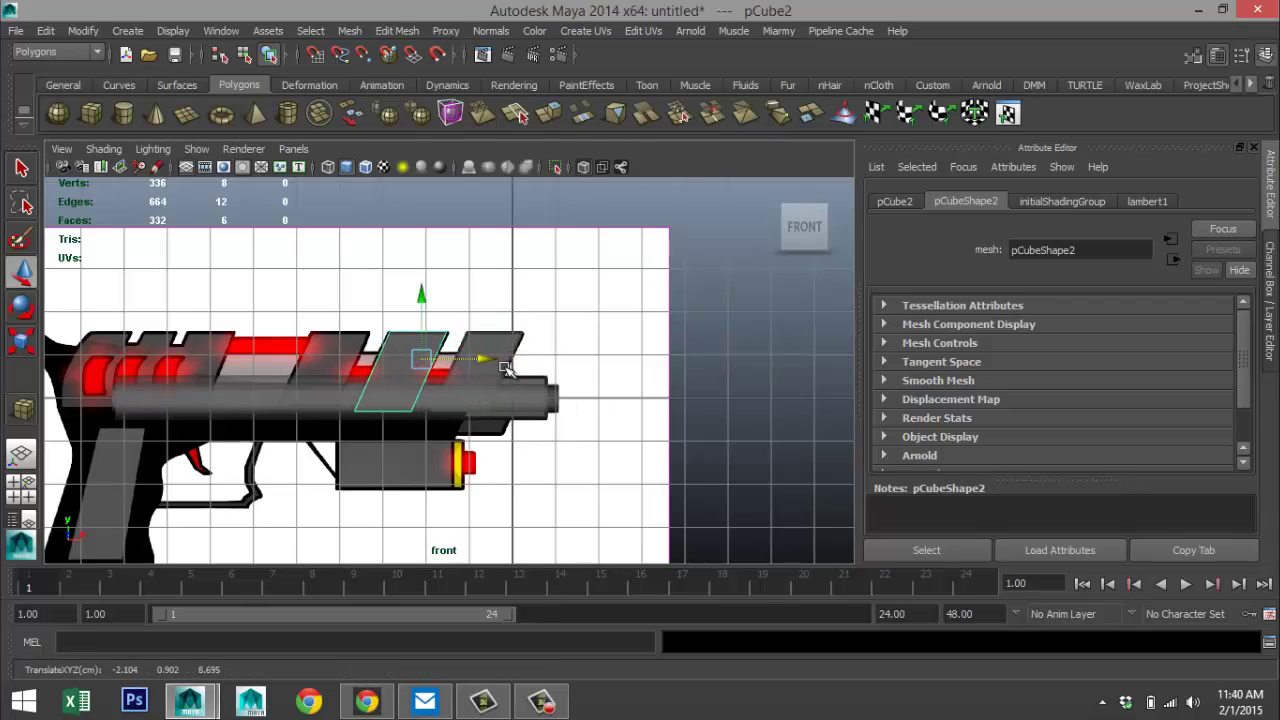
- Duplicate the plate again with the same offset, placing the copy at about X -3.905 over the third drawn plate
key(shift+d)
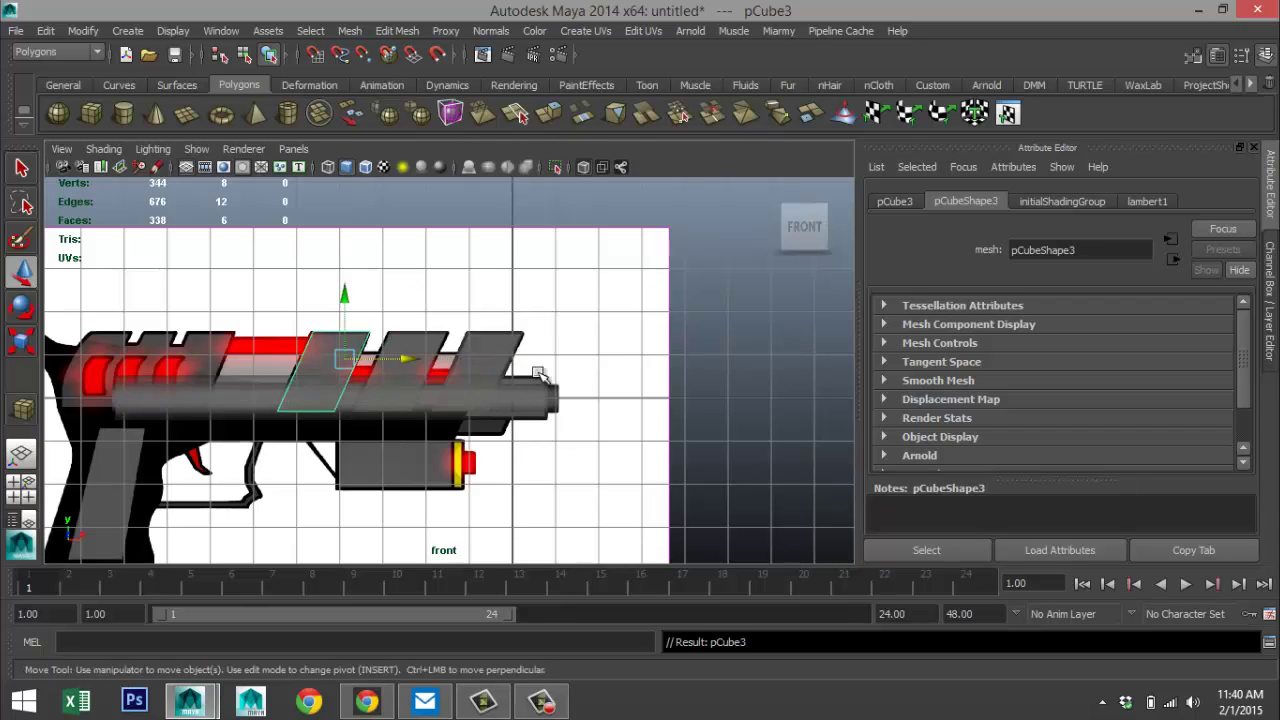
scroll(478, 398, up, 2)
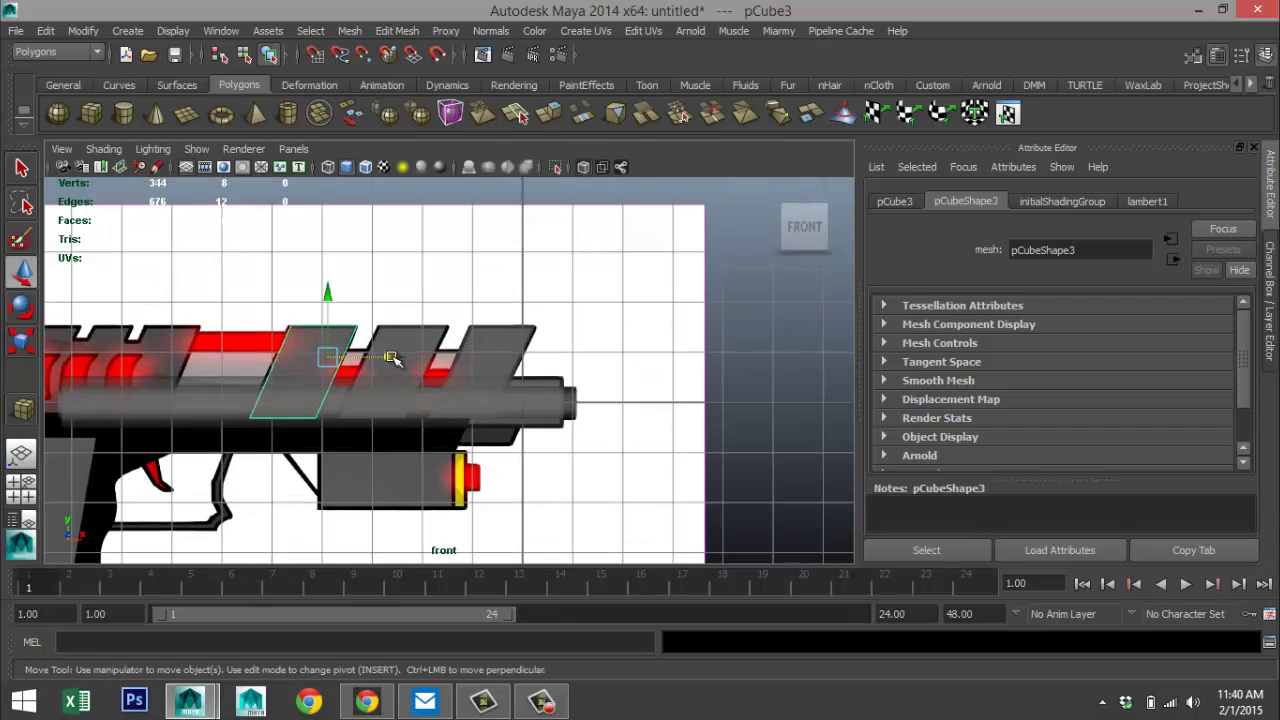
drag(393, 360, 393, 362)
- Select all three plates in the top view and move them onto the barrel at about Z 0.041
click(21, 488)
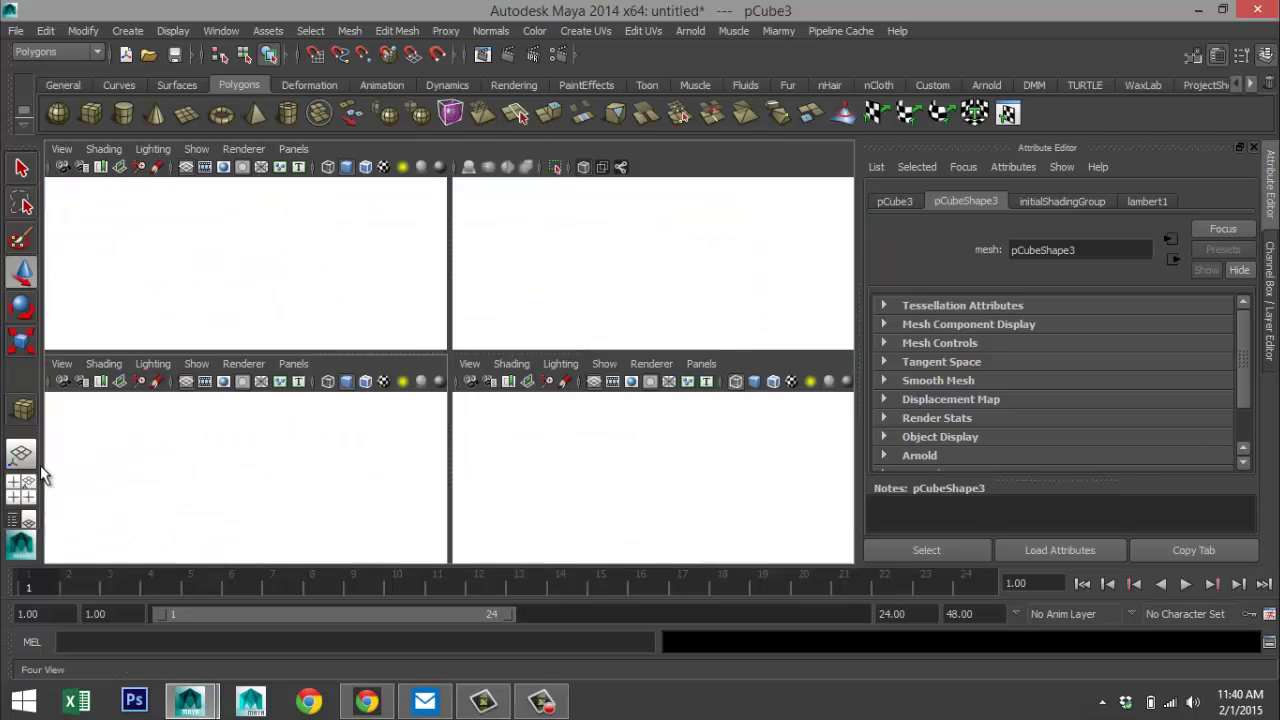
key(space)
scroll(600, 450, down, 3)
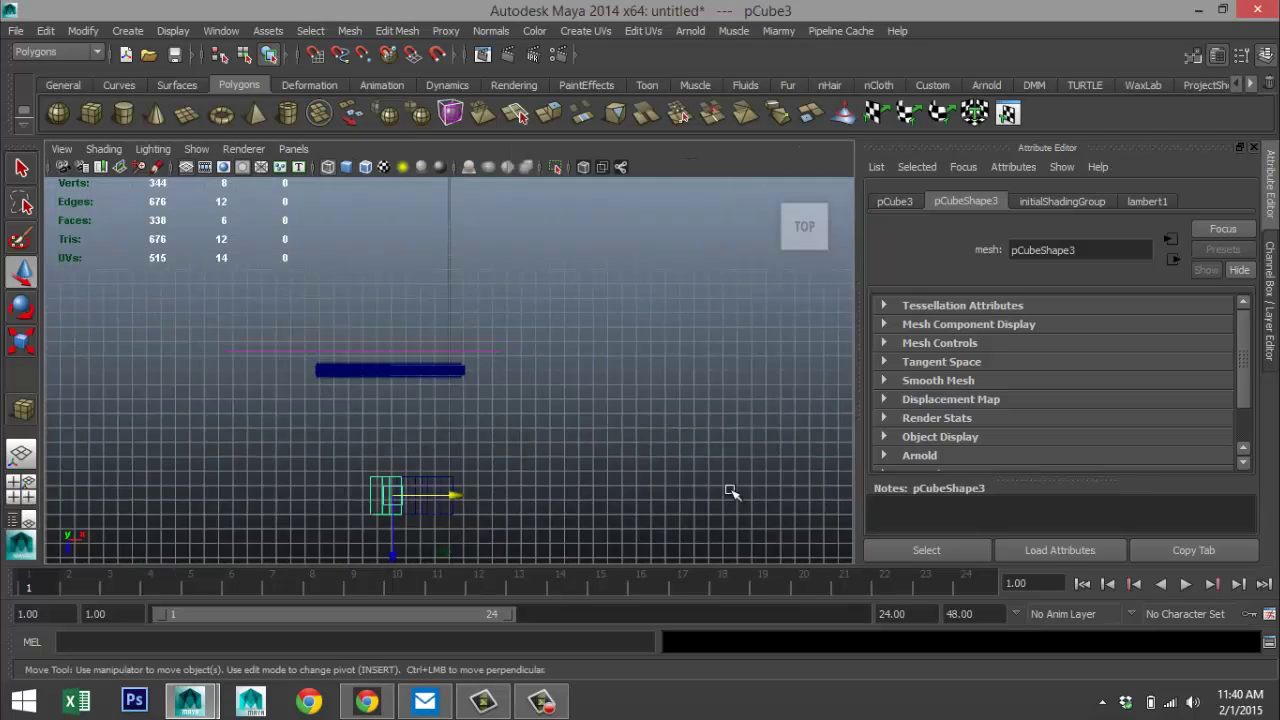
scroll(673, 456, down, 1)
drag(334, 420, 560, 545)
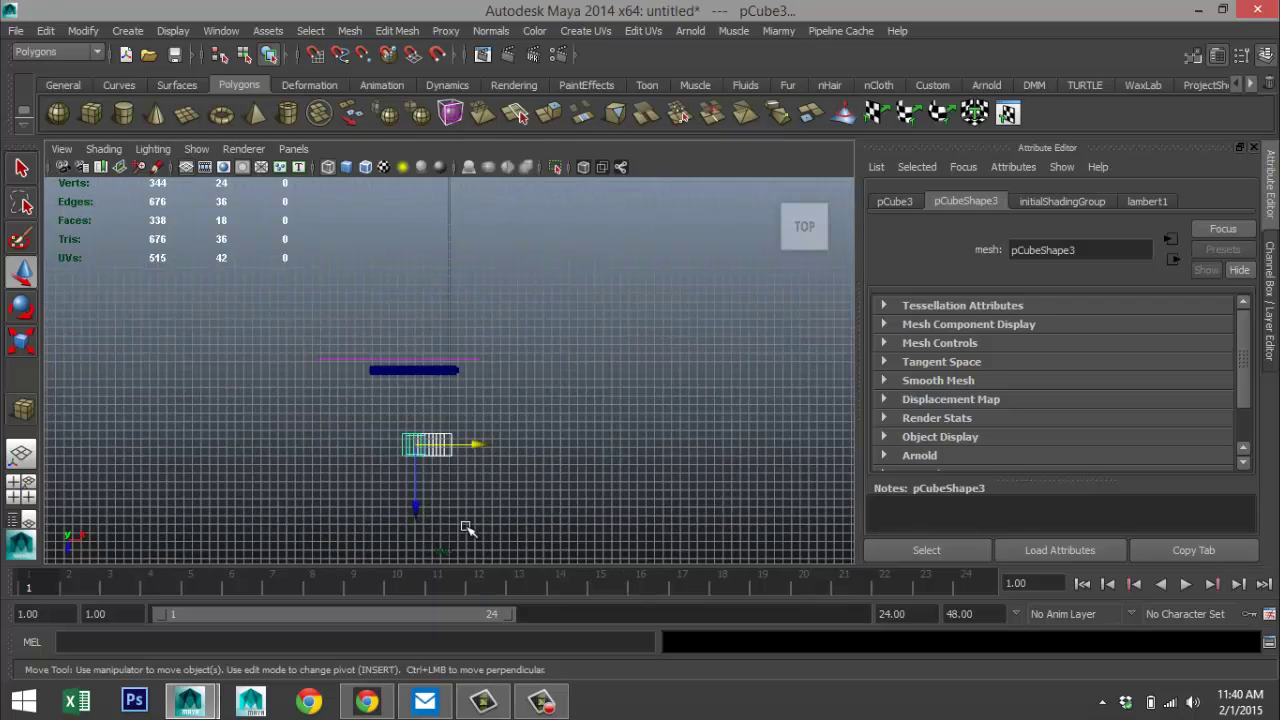
drag(416, 510, 416, 437)
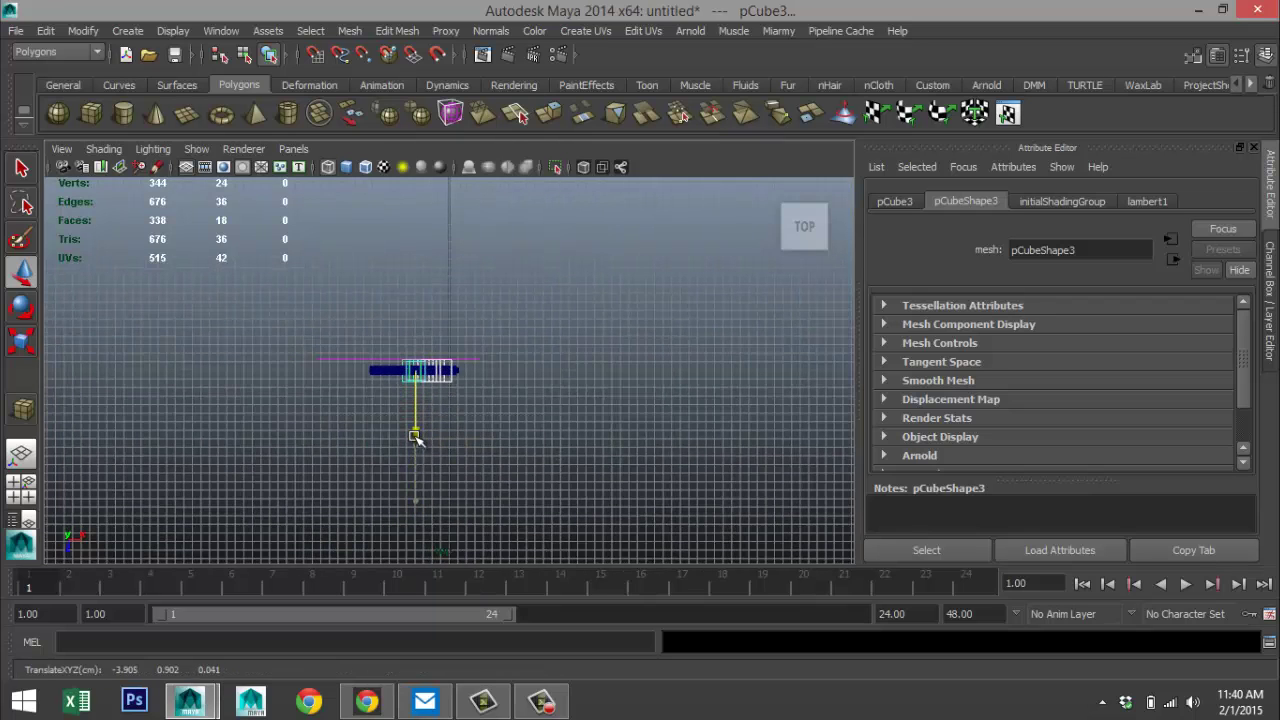
- Scale the three plates to about 0.6 in Z and move them to about Z -0.025 to center them on the barrel
scroll(470, 448, up, 6)
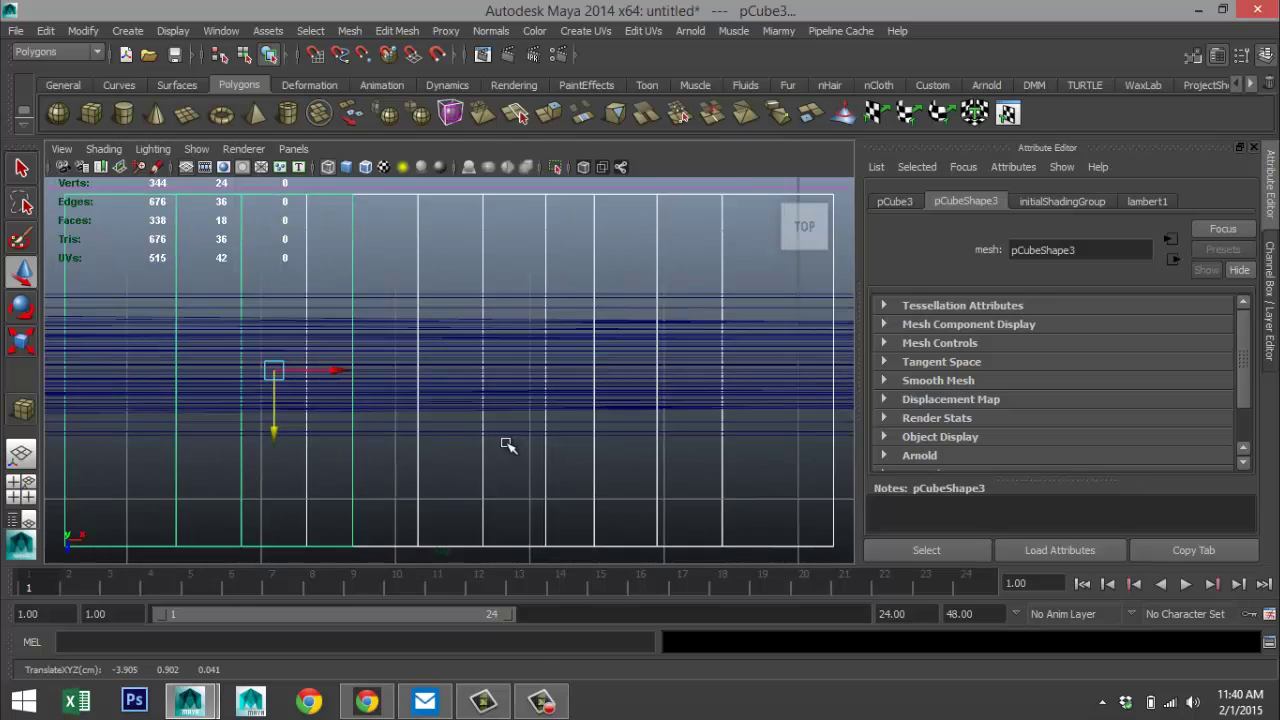
scroll(505, 449, down, 3)
scroll(495, 450, up, 3)
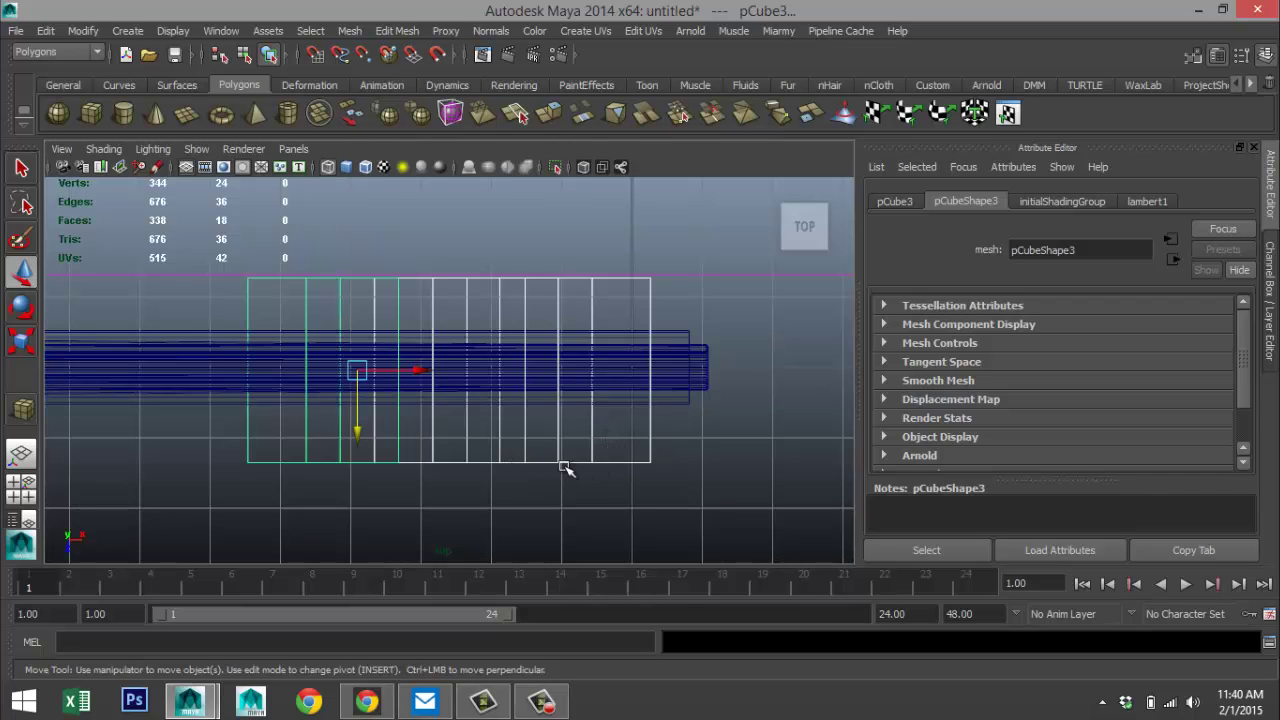
key(r)
mouse_move(358, 455)
mouse_down()
mouse_move(364, 419)
mouse_move(357, 431)
mouse_up()
key(w)
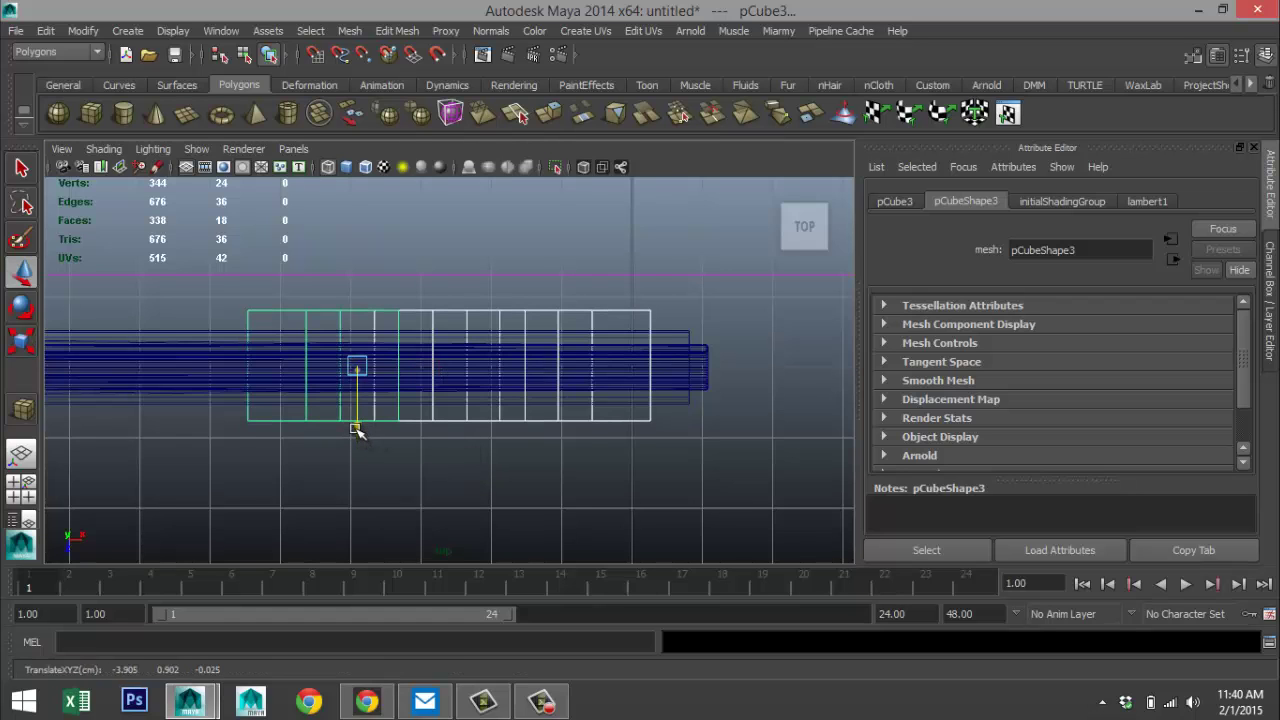
- Examine the three plates on the barrel from several angles in the perspective view and compare them with the concept image
click(20, 488)
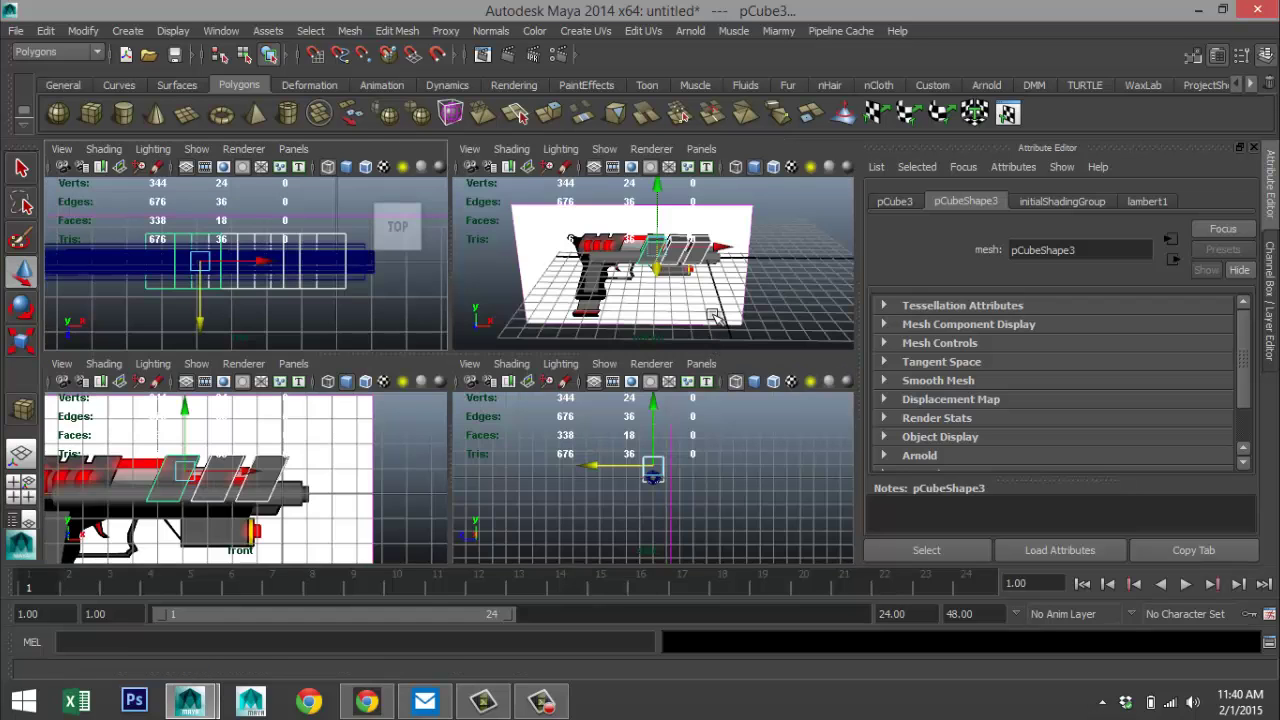
key(space)
alt+drag(688, 380, 549, 300)
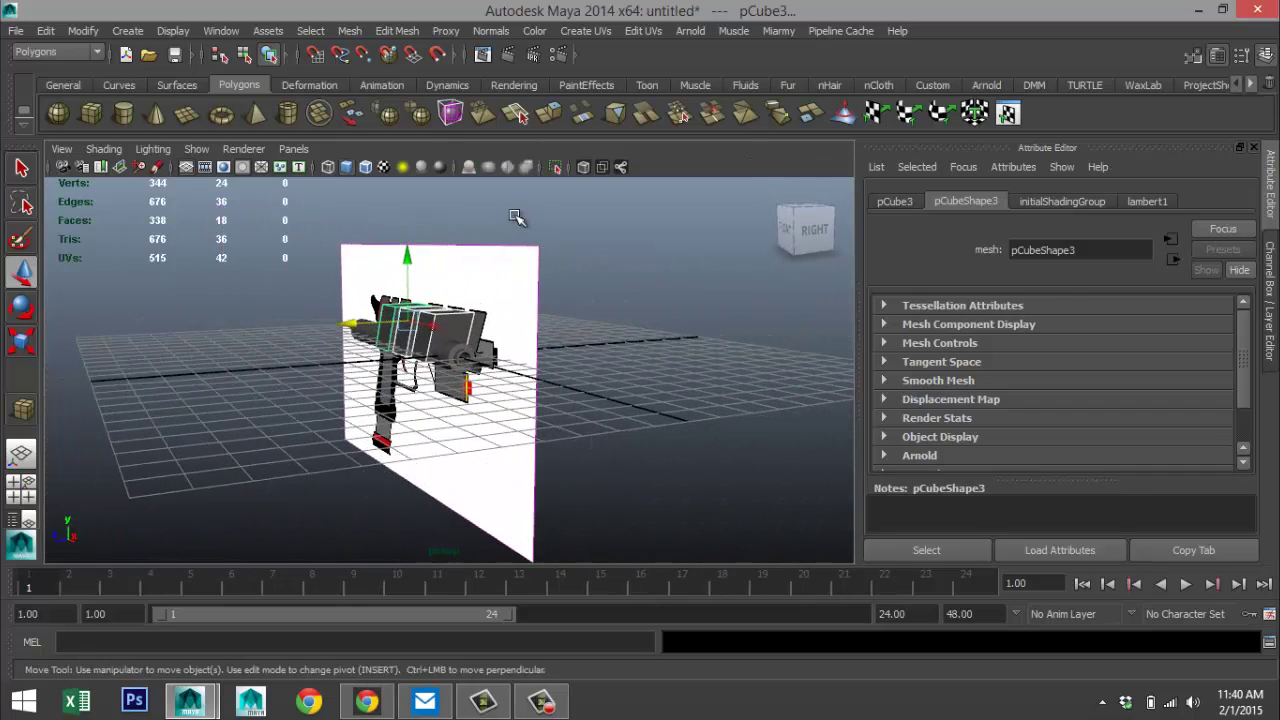
click(593, 300)
drag(362, 377, 451, 406)
alt+middle_drag(451, 406, 552, 437)
scroll(552, 437, up, 5)
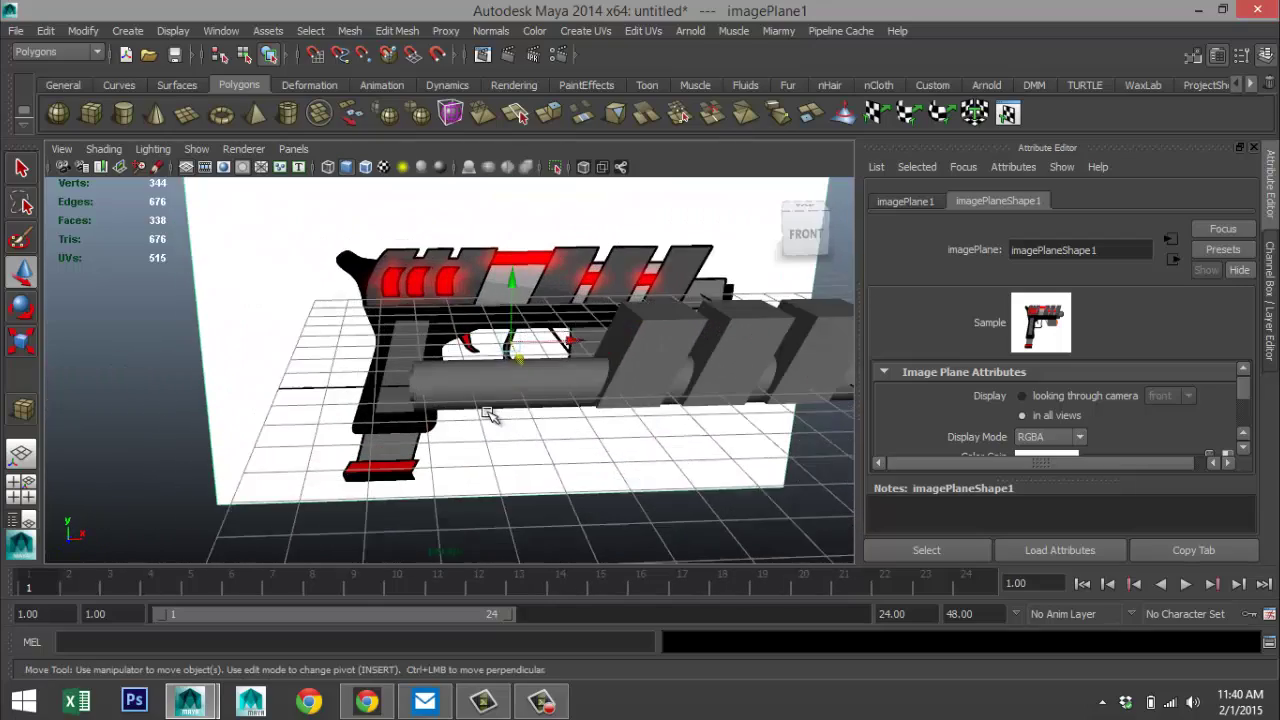
scroll(477, 424, up, 2)
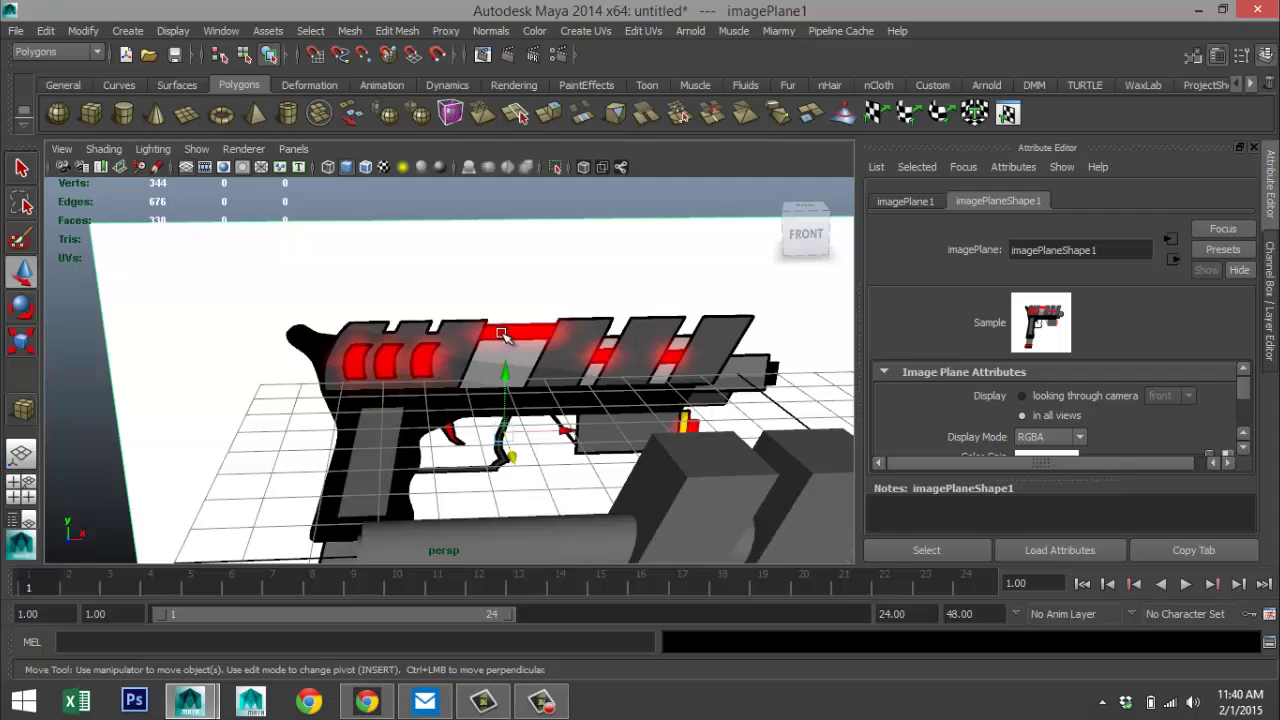
scroll(374, 390, down, 6)
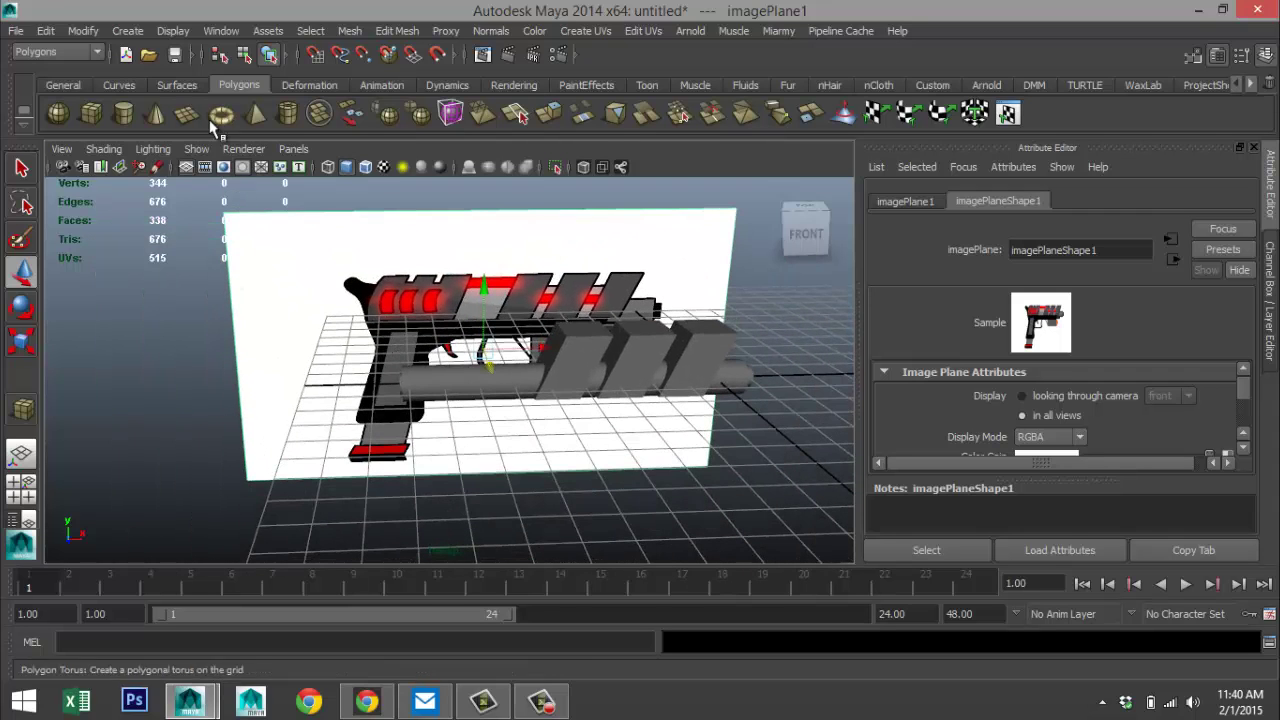
- Create an elongated polygon cube on the grid behind the rear end of the barrel in the perspective view
click(91, 114)
alt+drag(341, 372, 398, 462)
drag(222, 396, 355, 458)
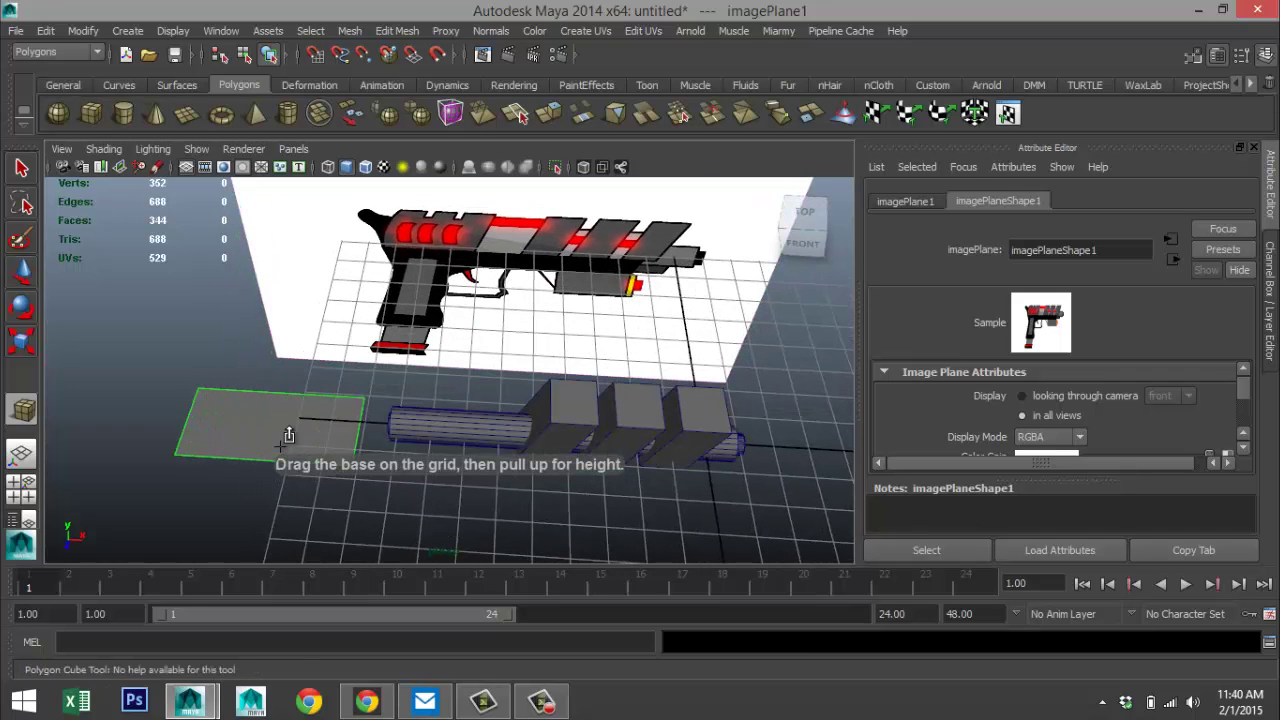
drag(206, 423, 200, 402)
key(w)
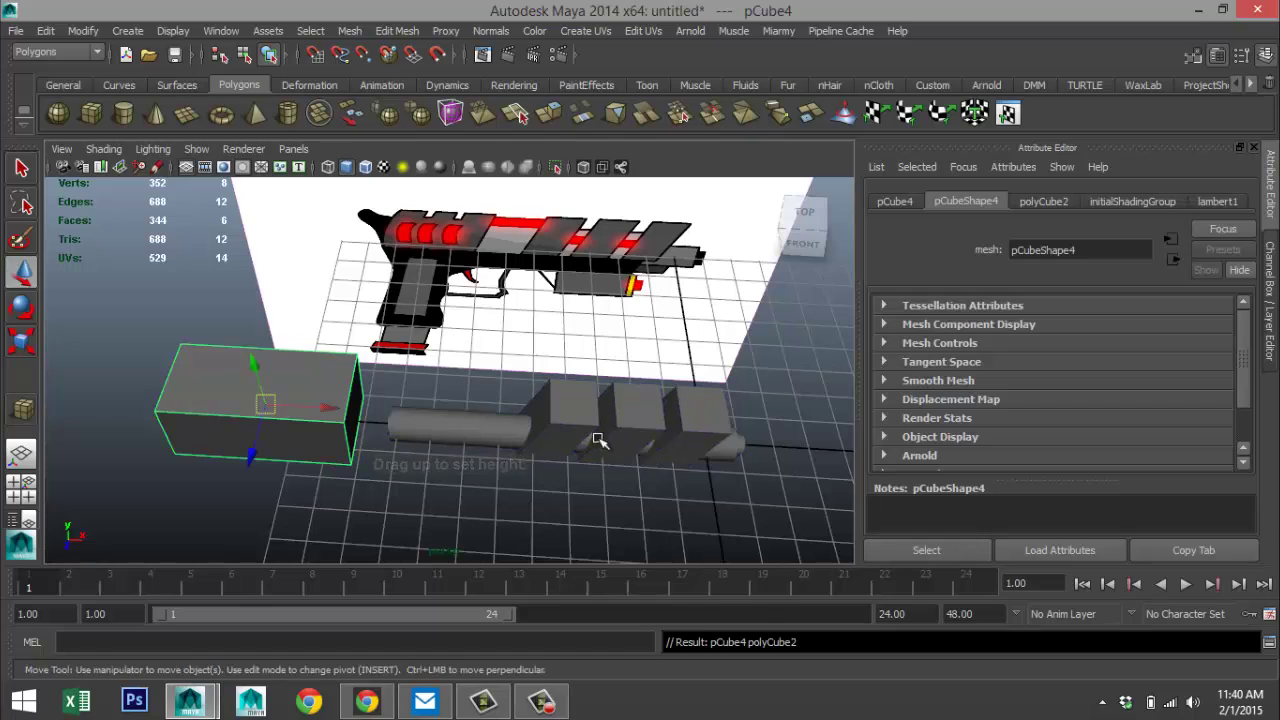
- Check the transform attributes of the rearmost slanted plate for its Z scale
click(578, 425)
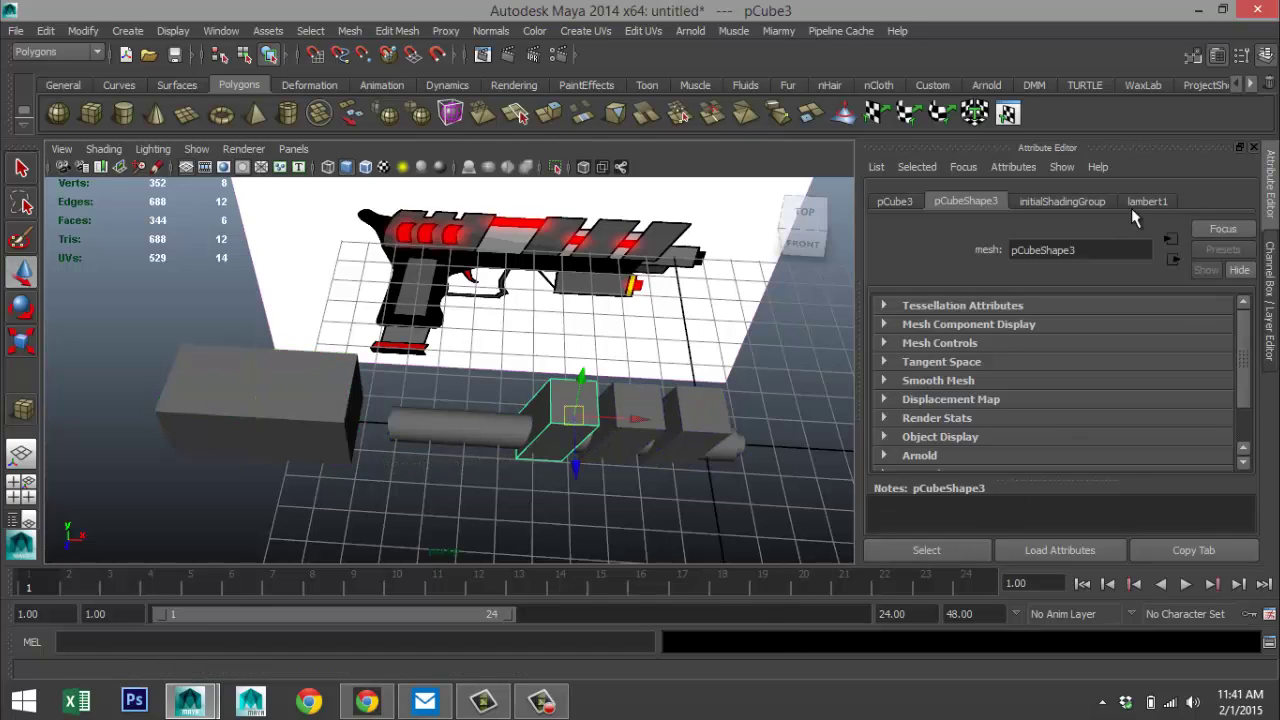
click(893, 202)
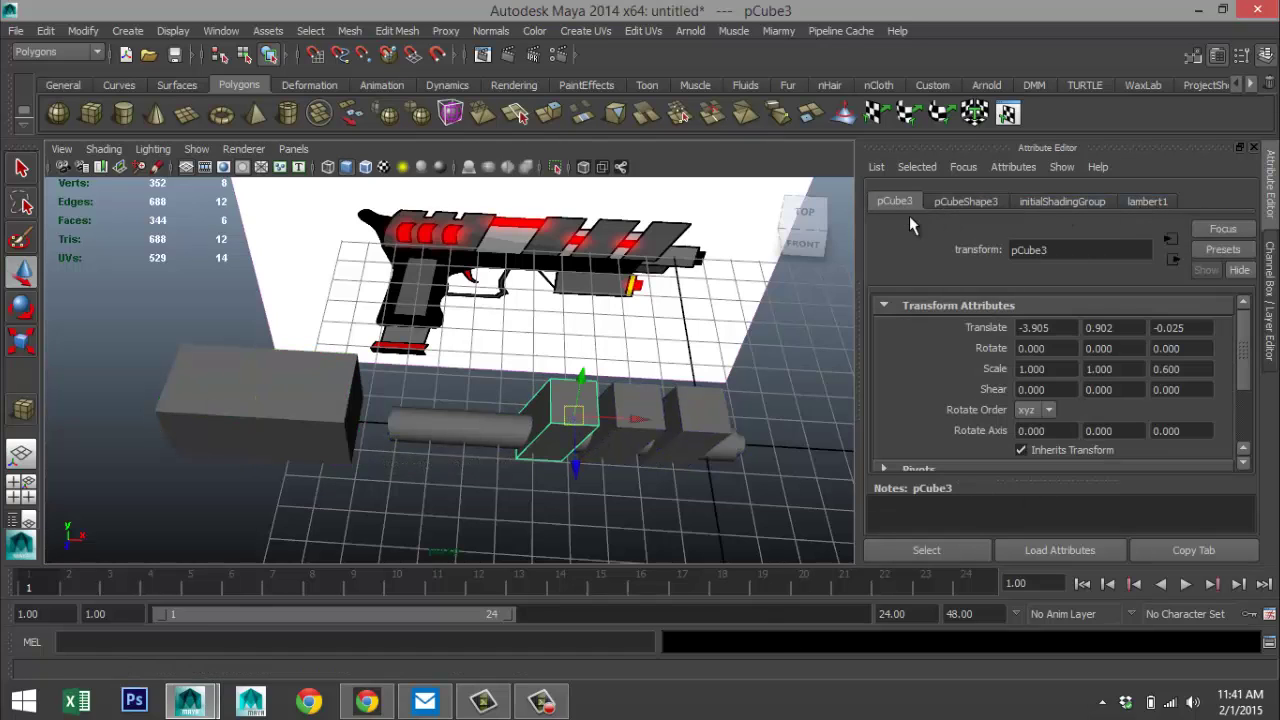
click(658, 476)
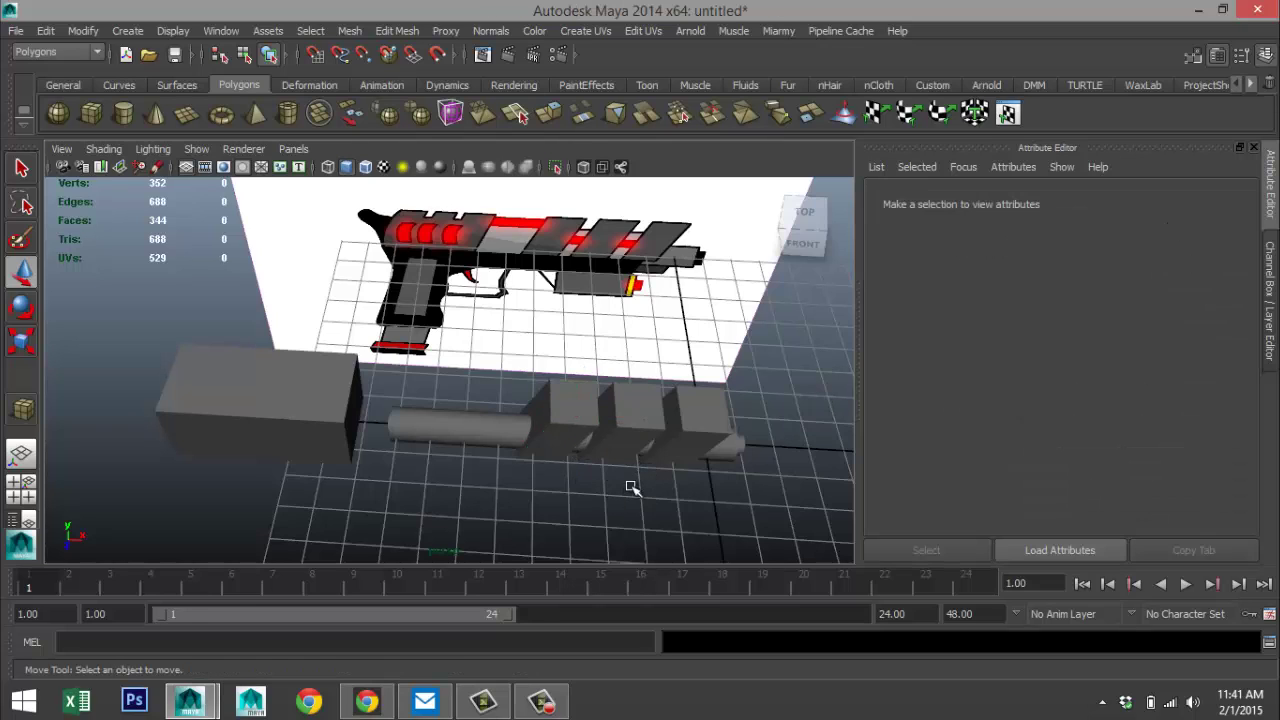
click(551, 410)
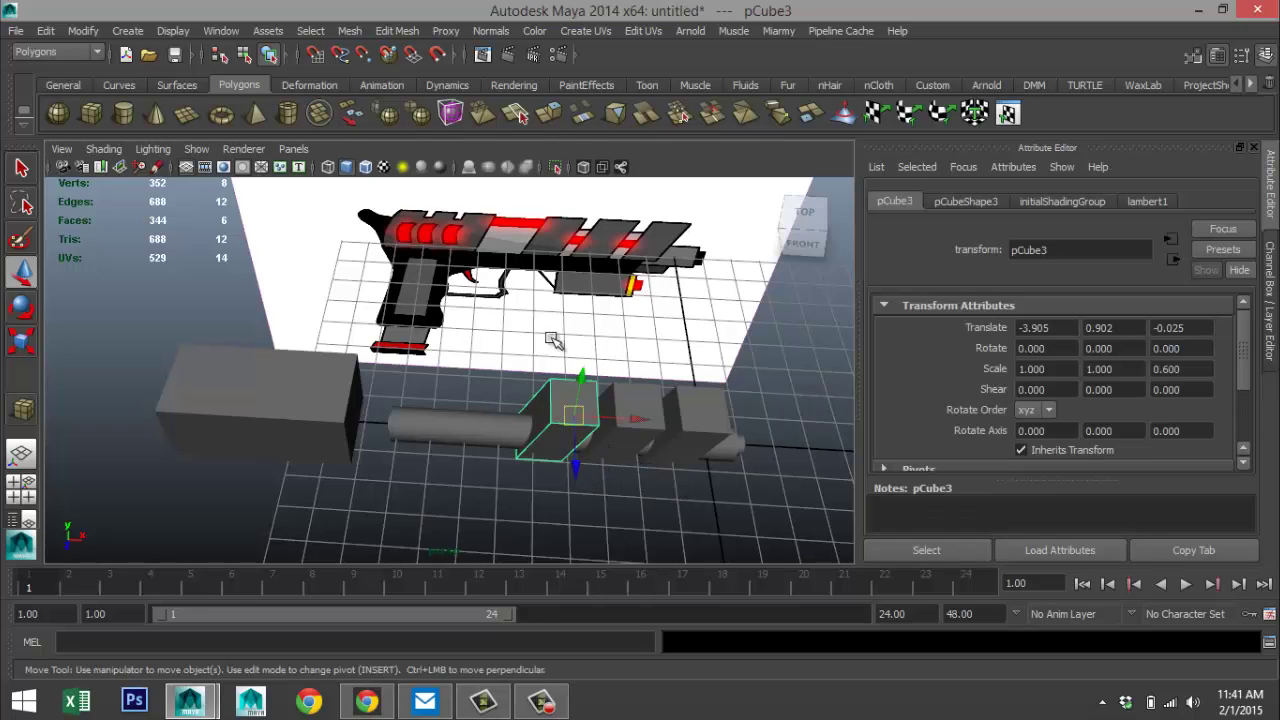
key(r)
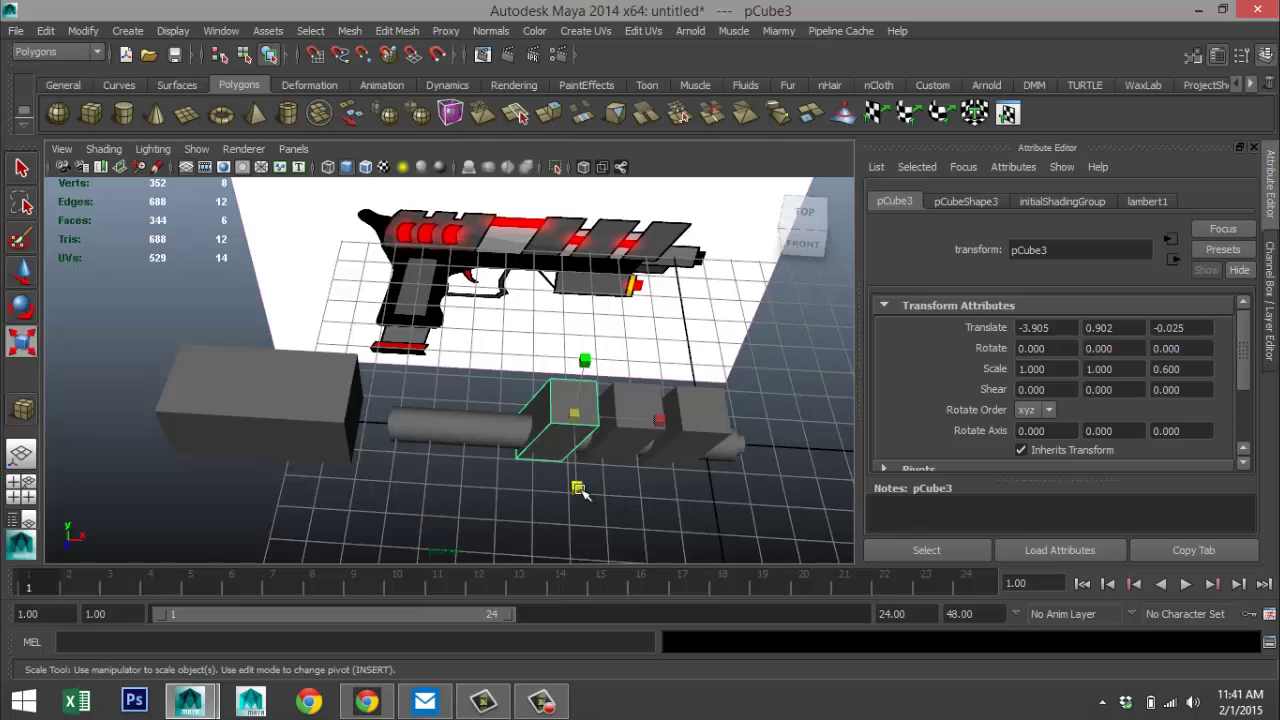
drag(578, 488, 595, 510)
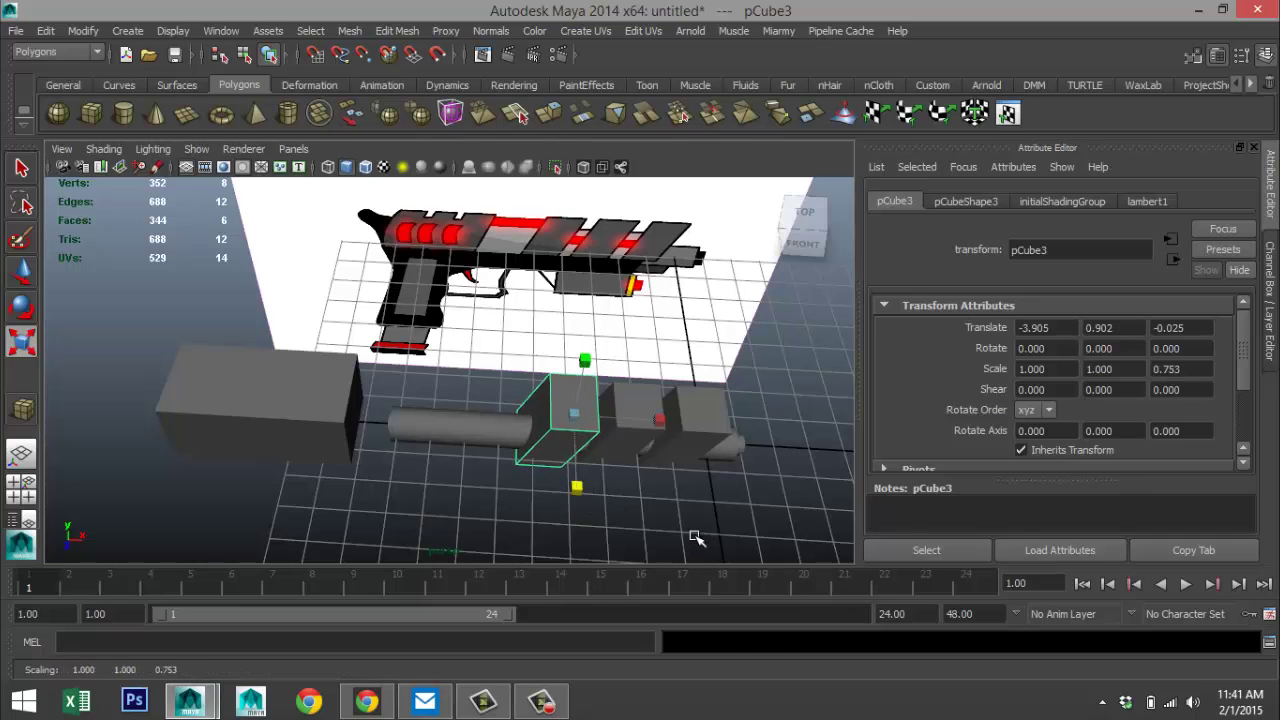
key(ctrl+z)
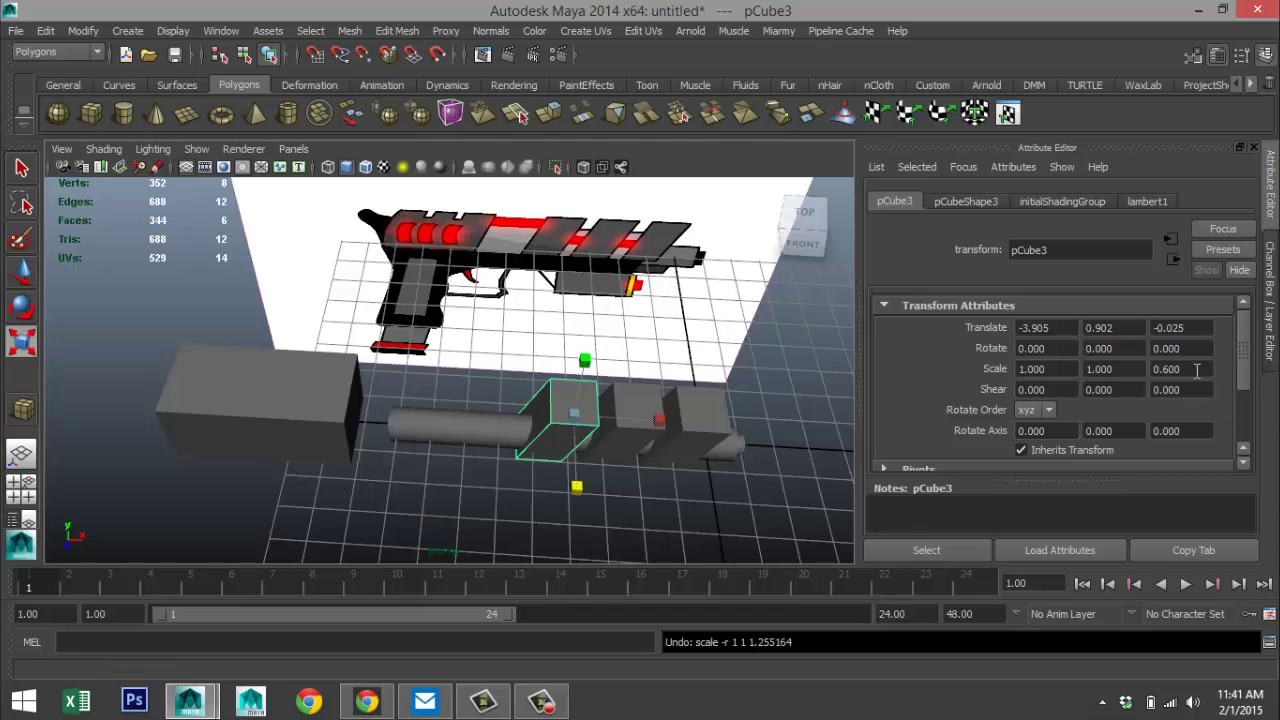
- Set the new elongated cube's Z scale to 0.6 to match the slanted plates' scale
click(282, 408)
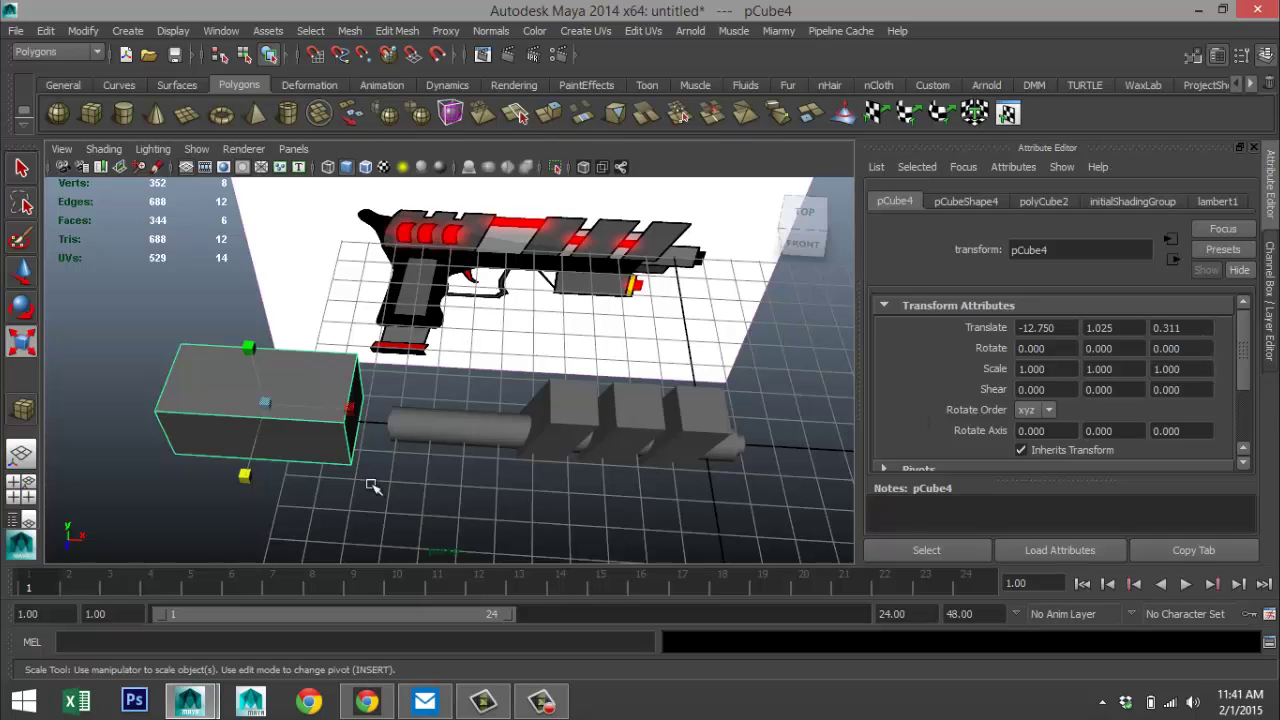
drag(249, 477, 246, 492)
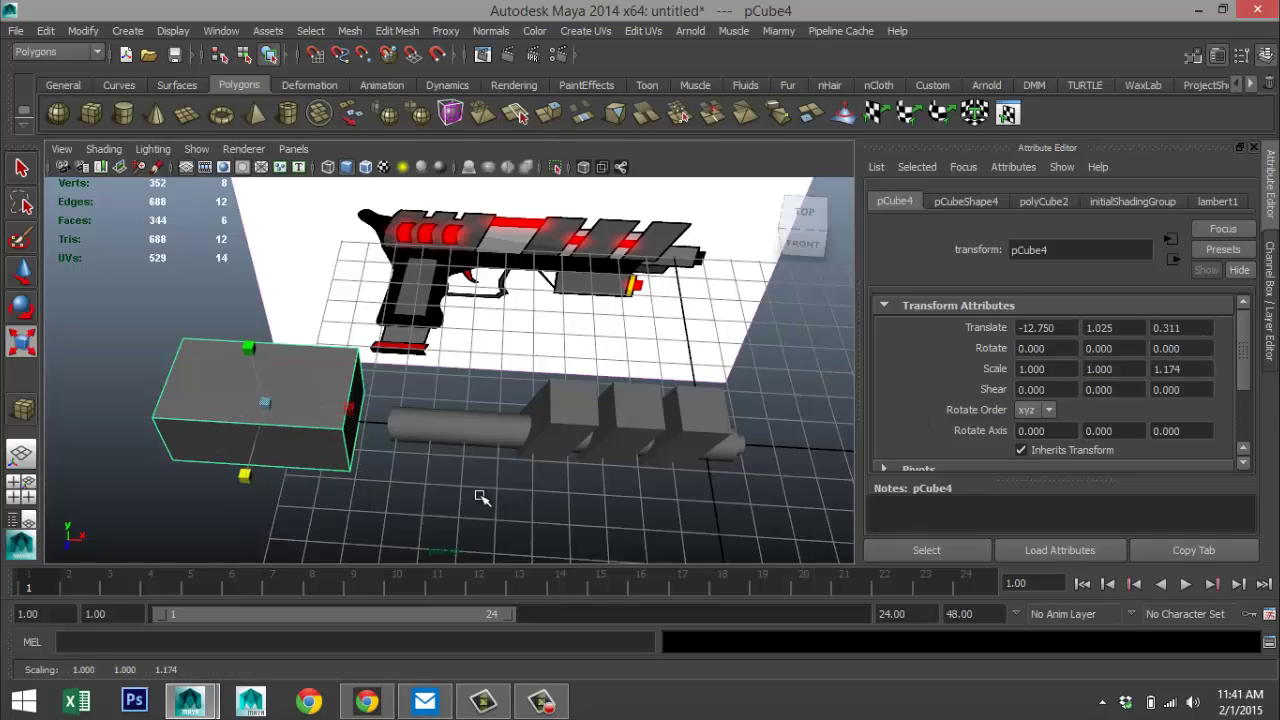
click(1200, 370)
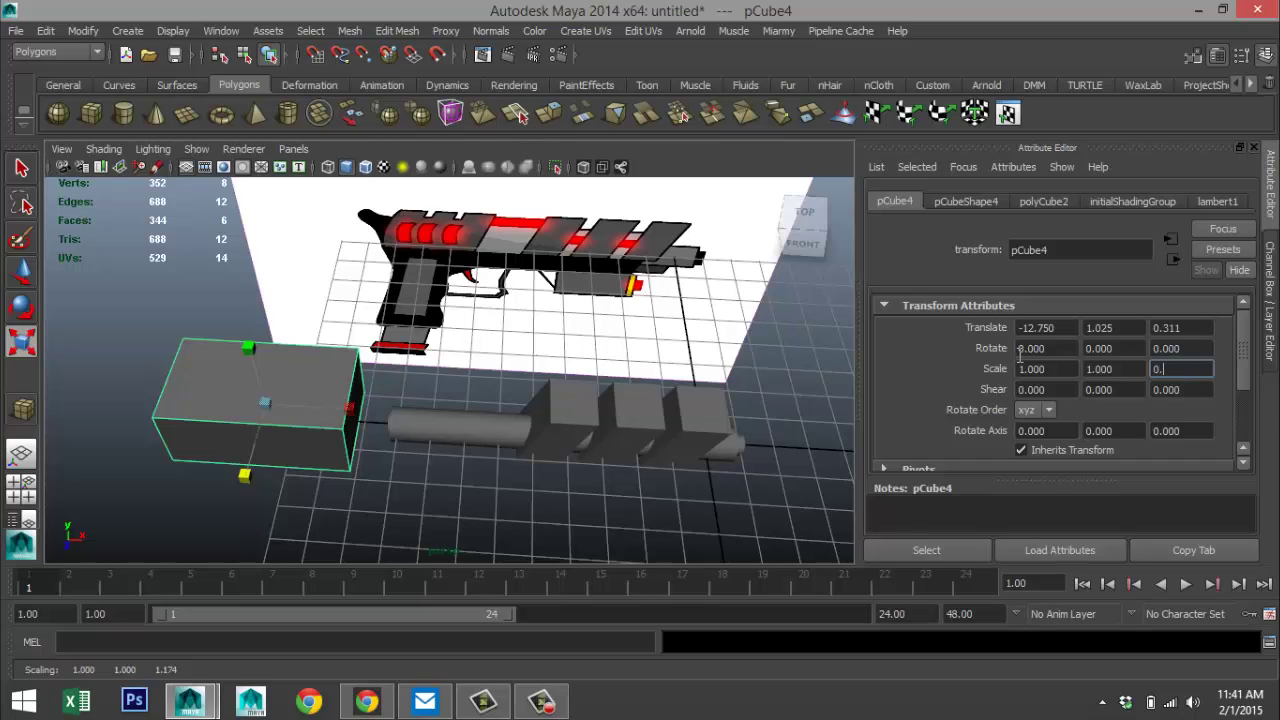
text(0.6)
key(Return)
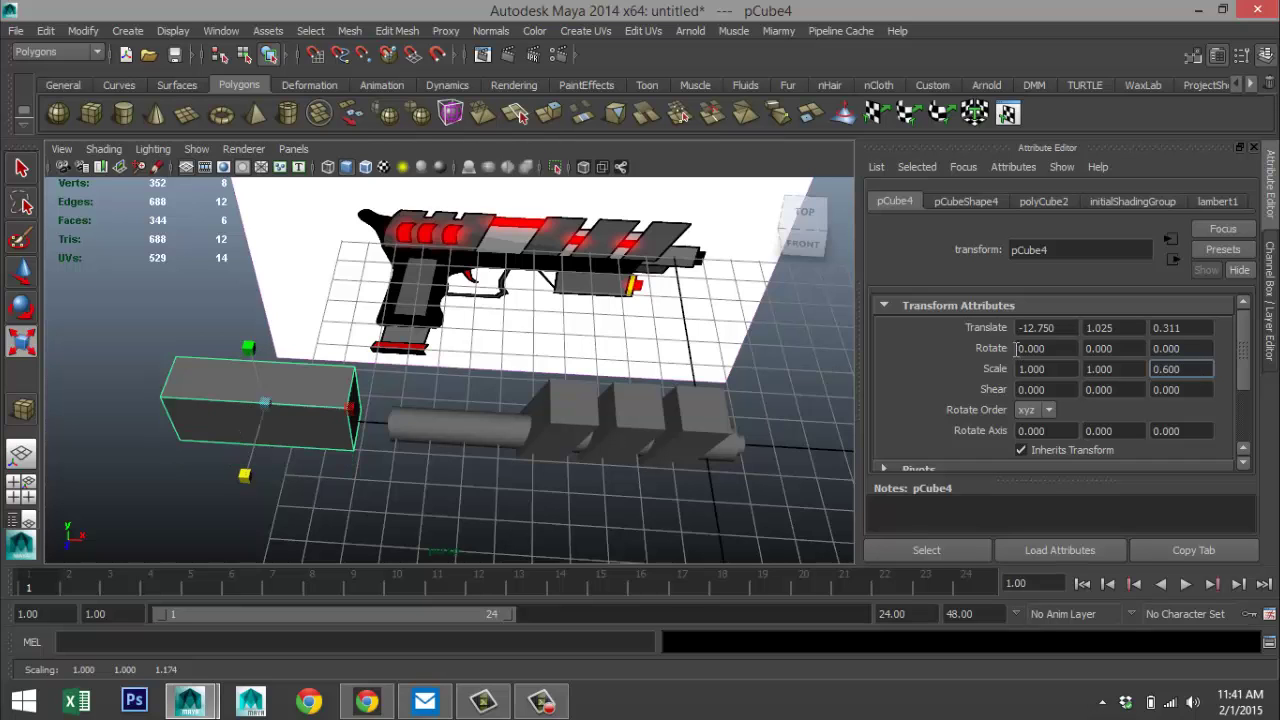
- Move the new elongated cube in the front view so it covers the rear upper body of the pistol in the concept image
alt+drag(425, 505, 437, 491)
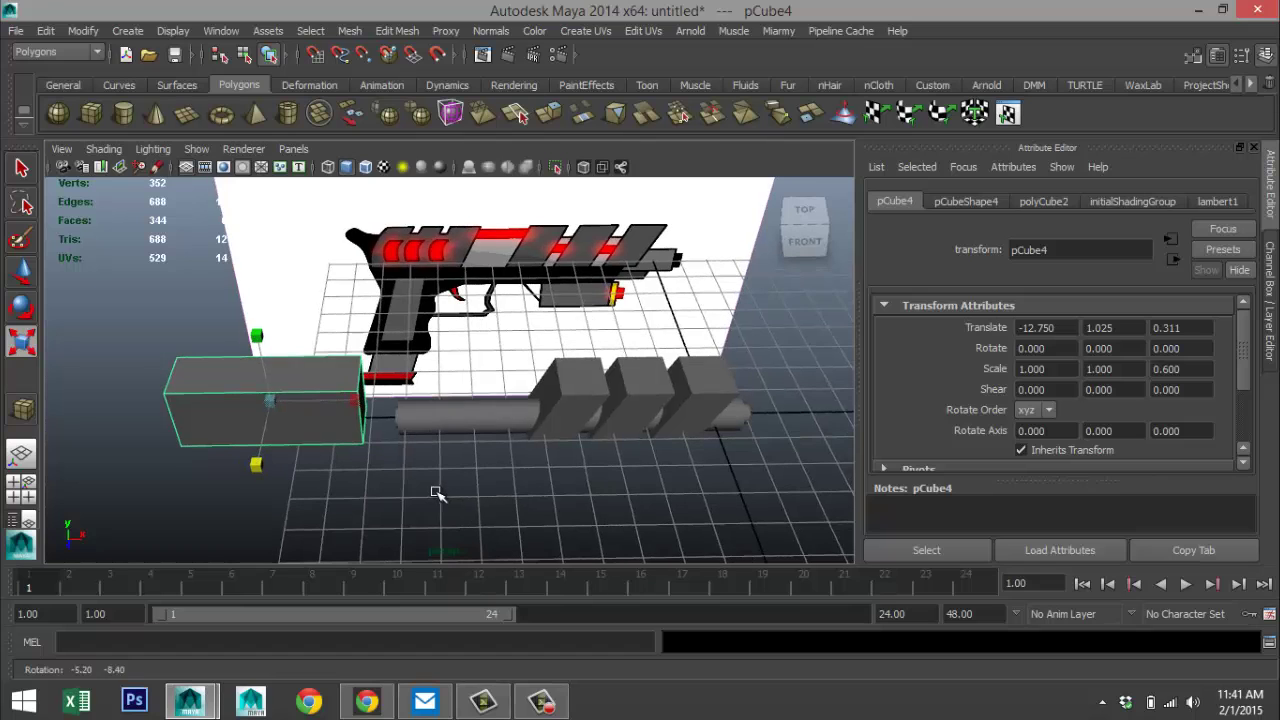
click(40, 484)
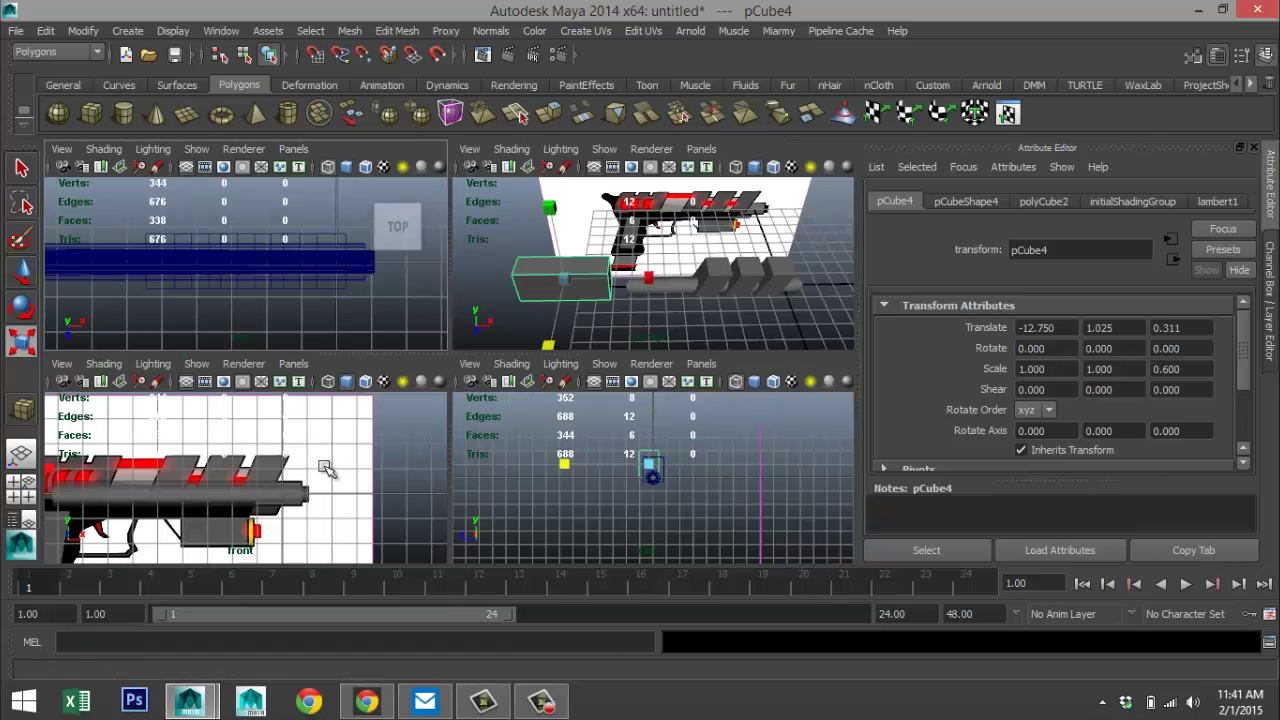
key(space)
scroll(455, 425, down, 2)
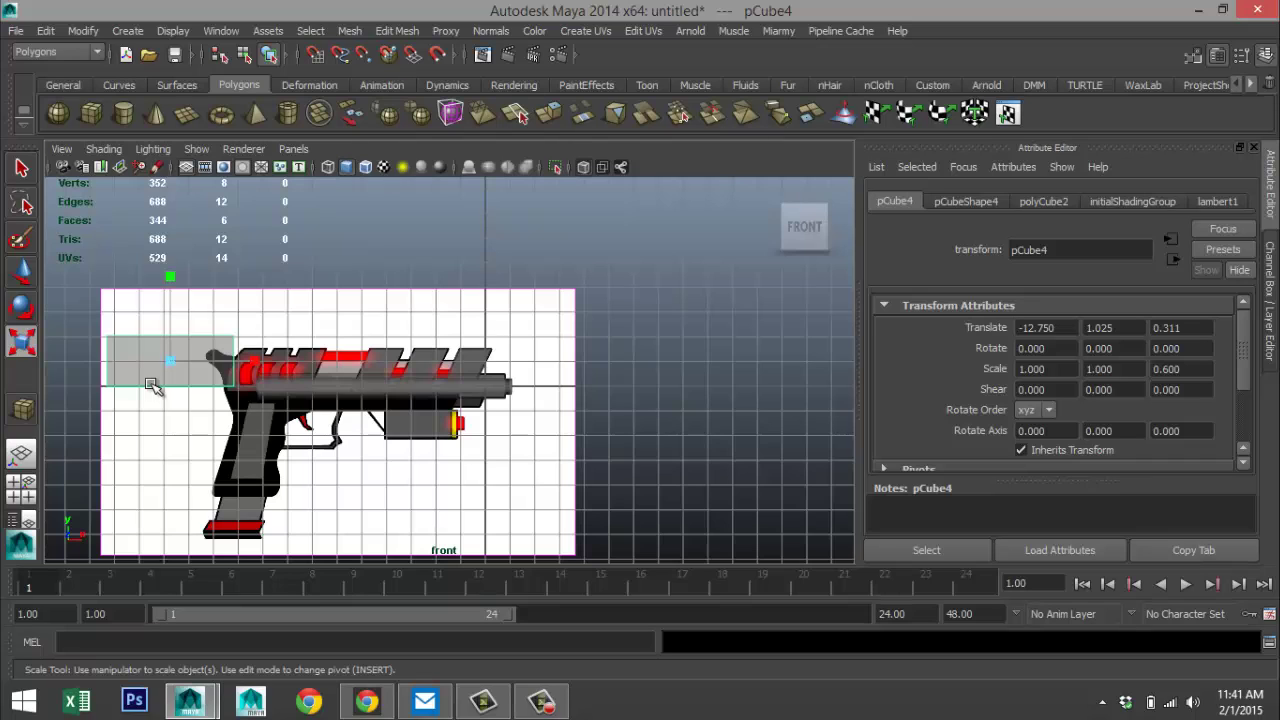
key(w)
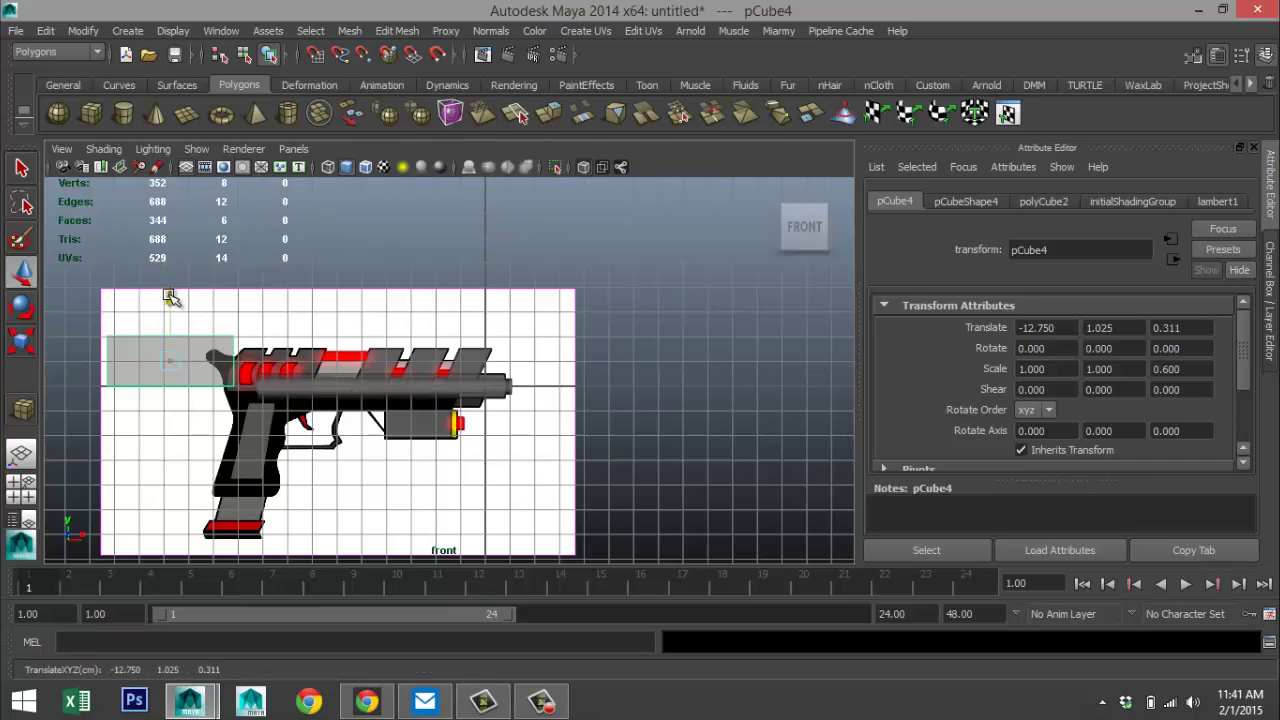
drag(170, 297, 172, 308)
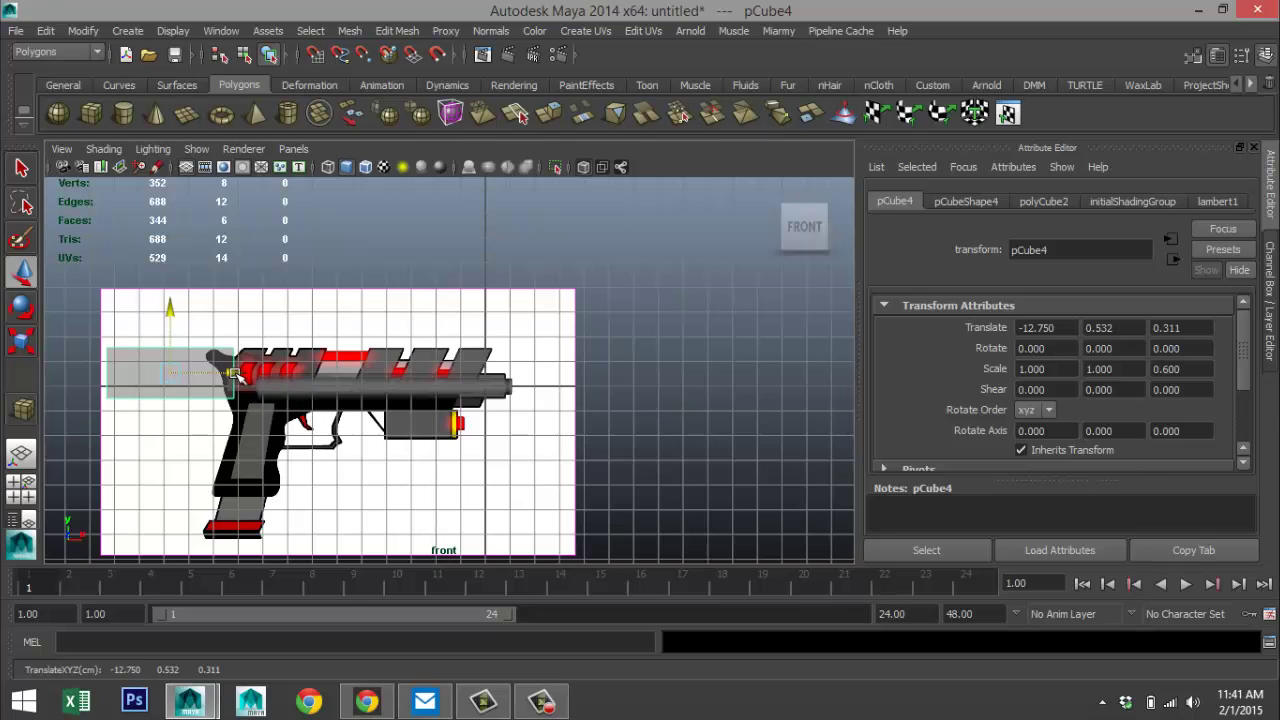
drag(235, 384, 327, 393)
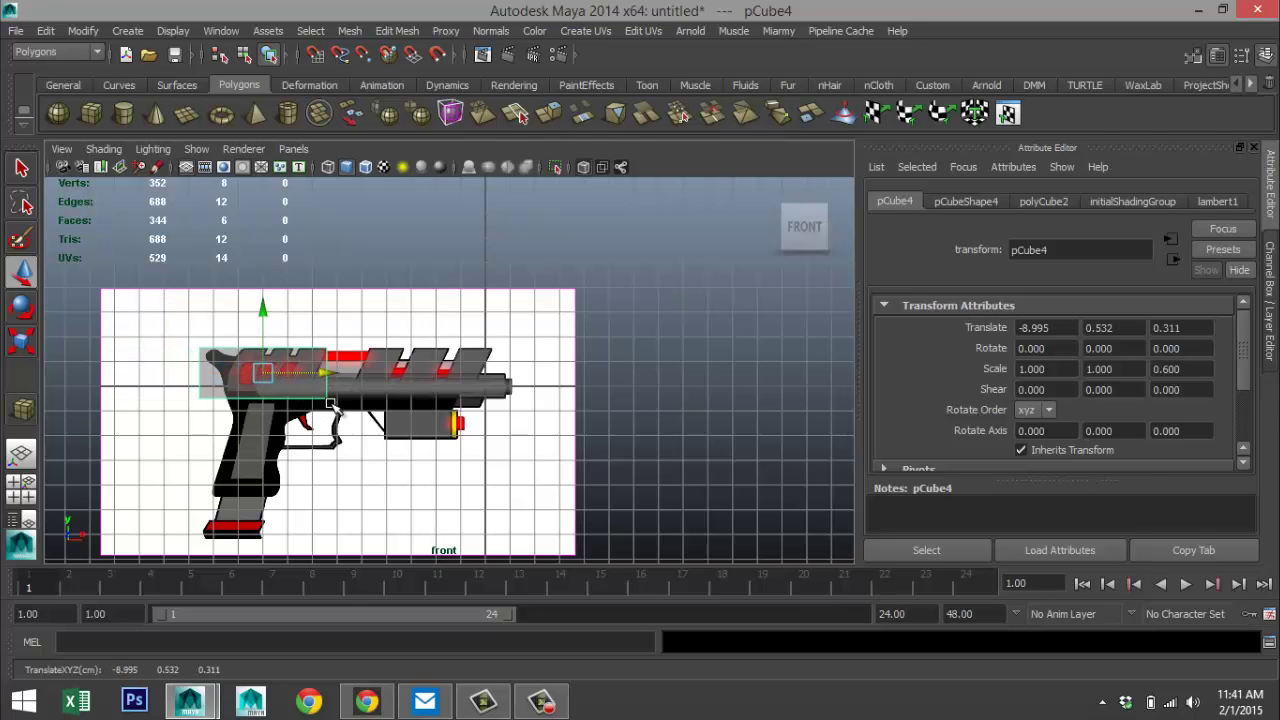
- Slant the cube by shifting its bottom vertices backward, and pull its rear vertices forward to the upper body's rear edge in the image
key(f)
scroll(632, 388, down, 5)
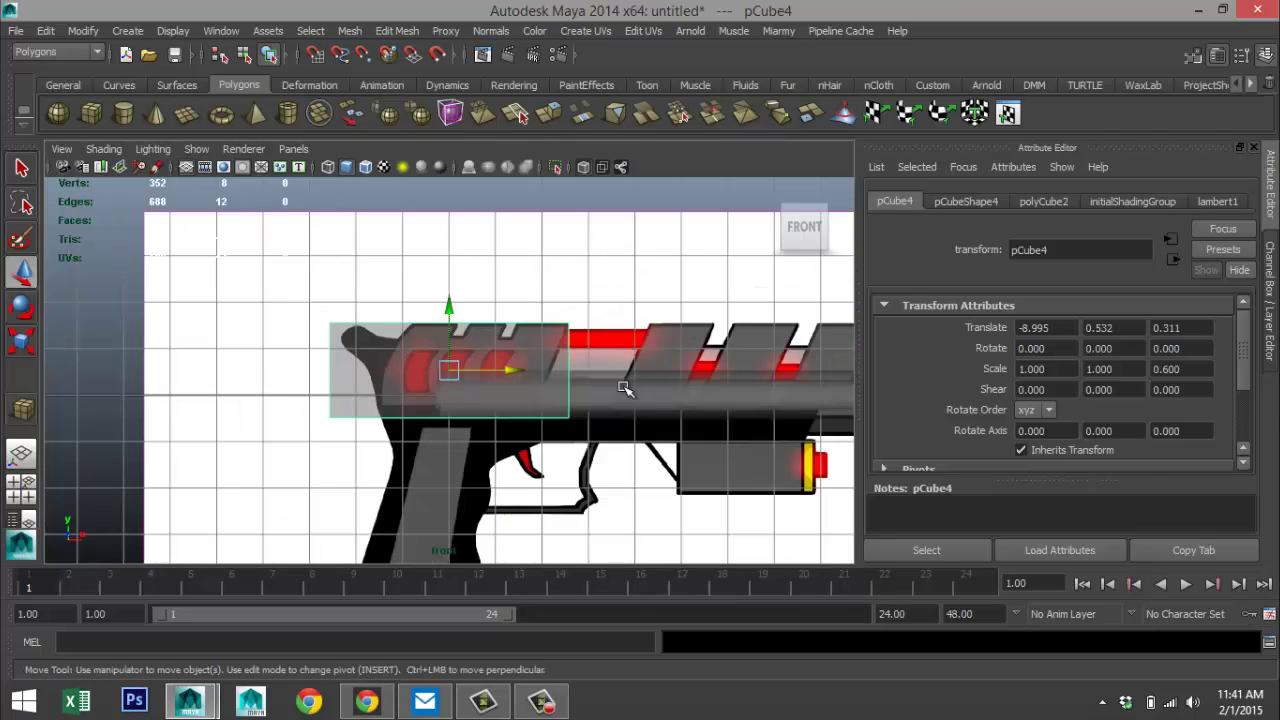
scroll(630, 386, up, 3)
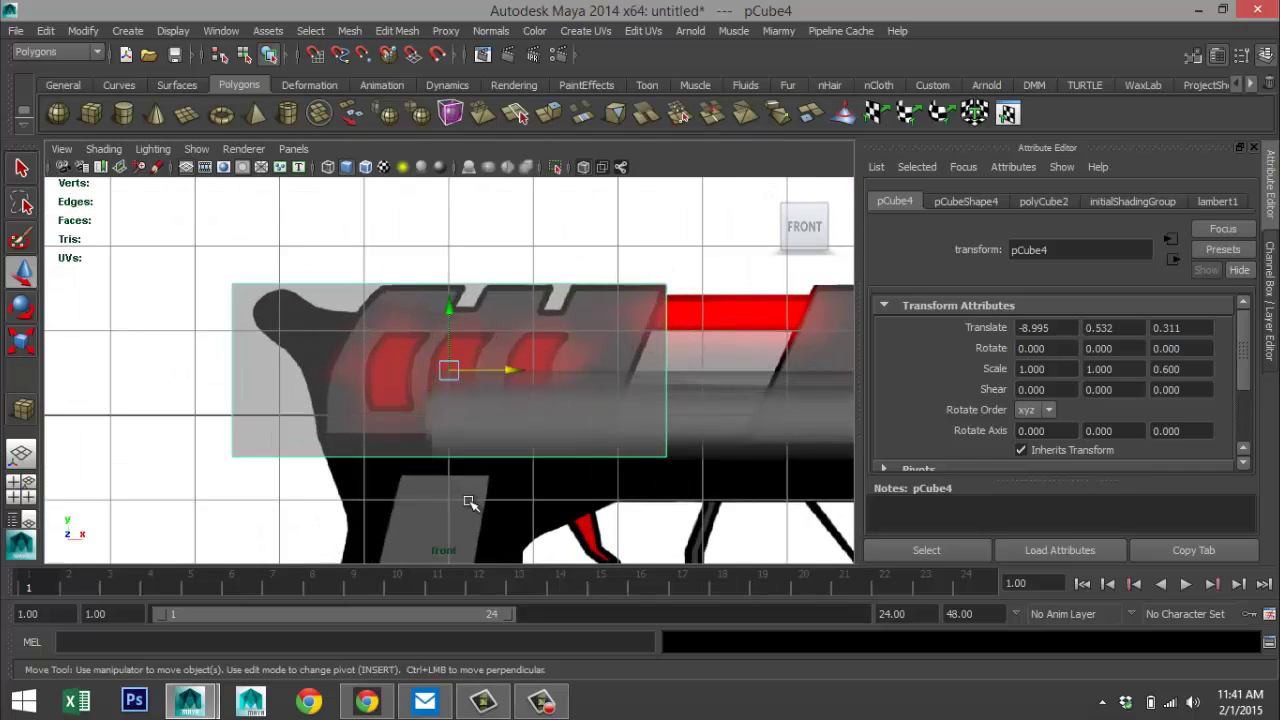
right_drag(266, 457, 197, 275)
drag(166, 430, 795, 549)
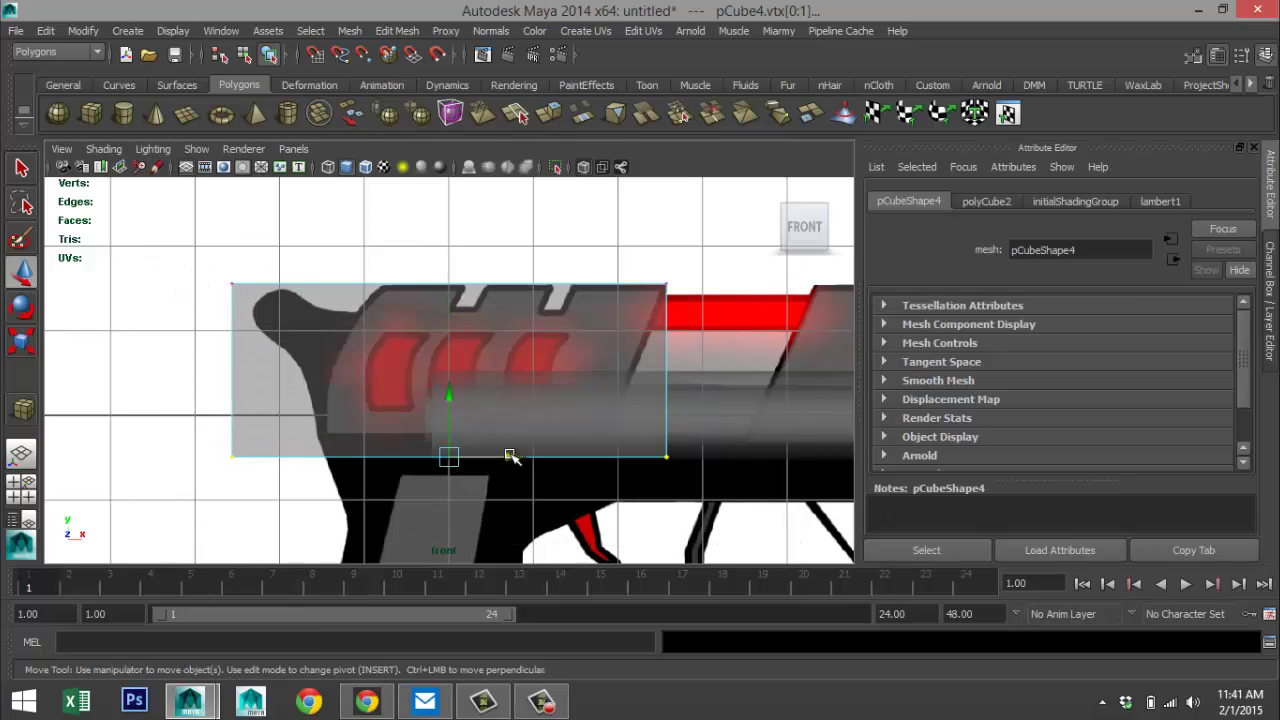
drag(510, 456, 445, 441)
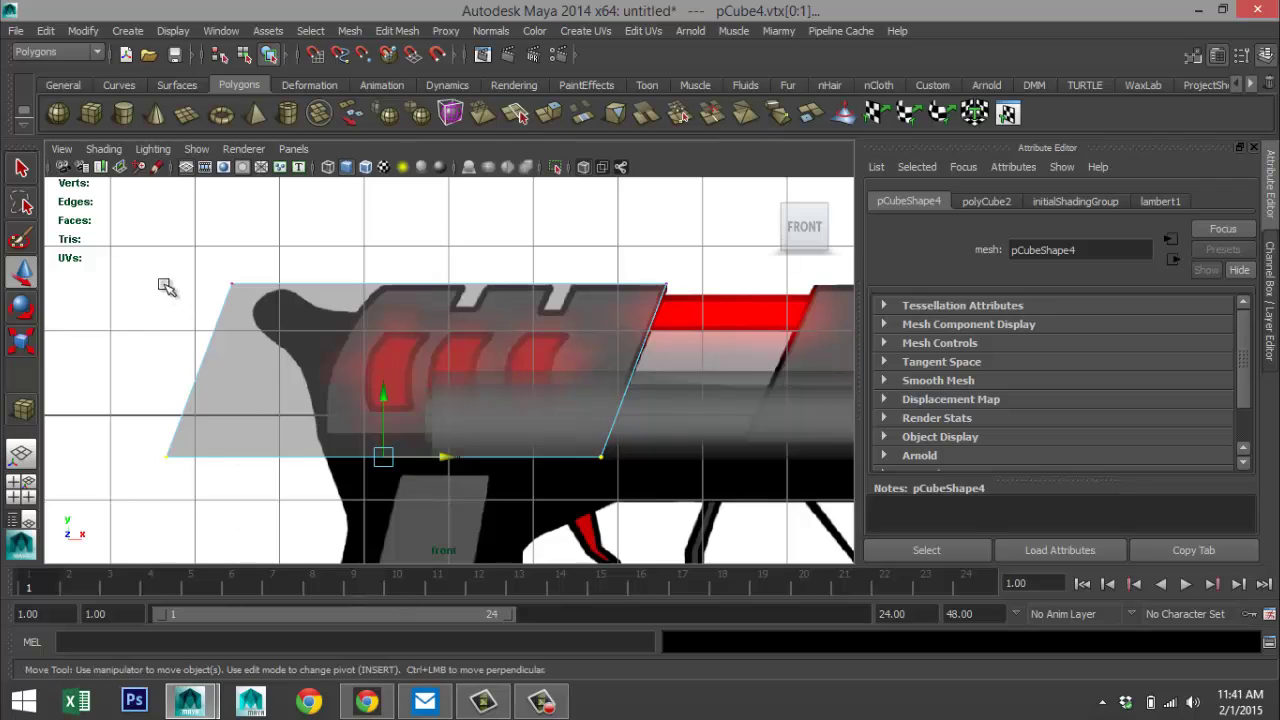
drag(180, 254, 214, 510)
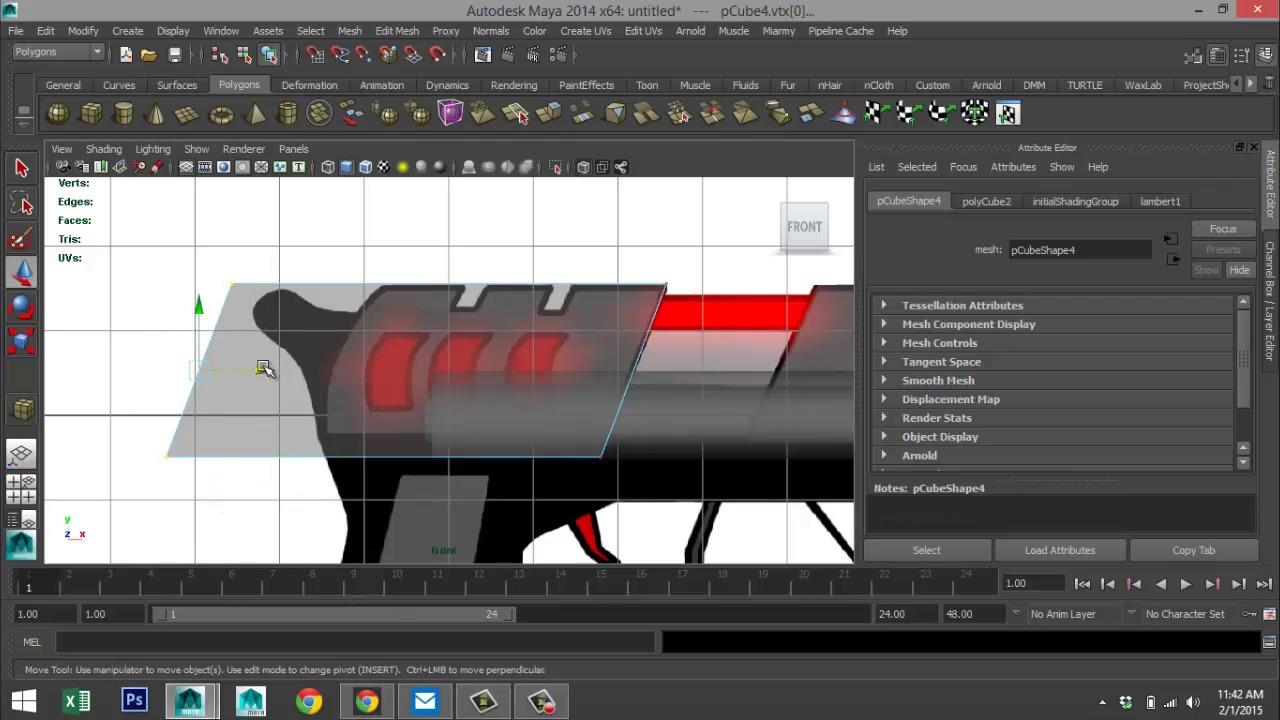
drag(266, 370, 414, 408)
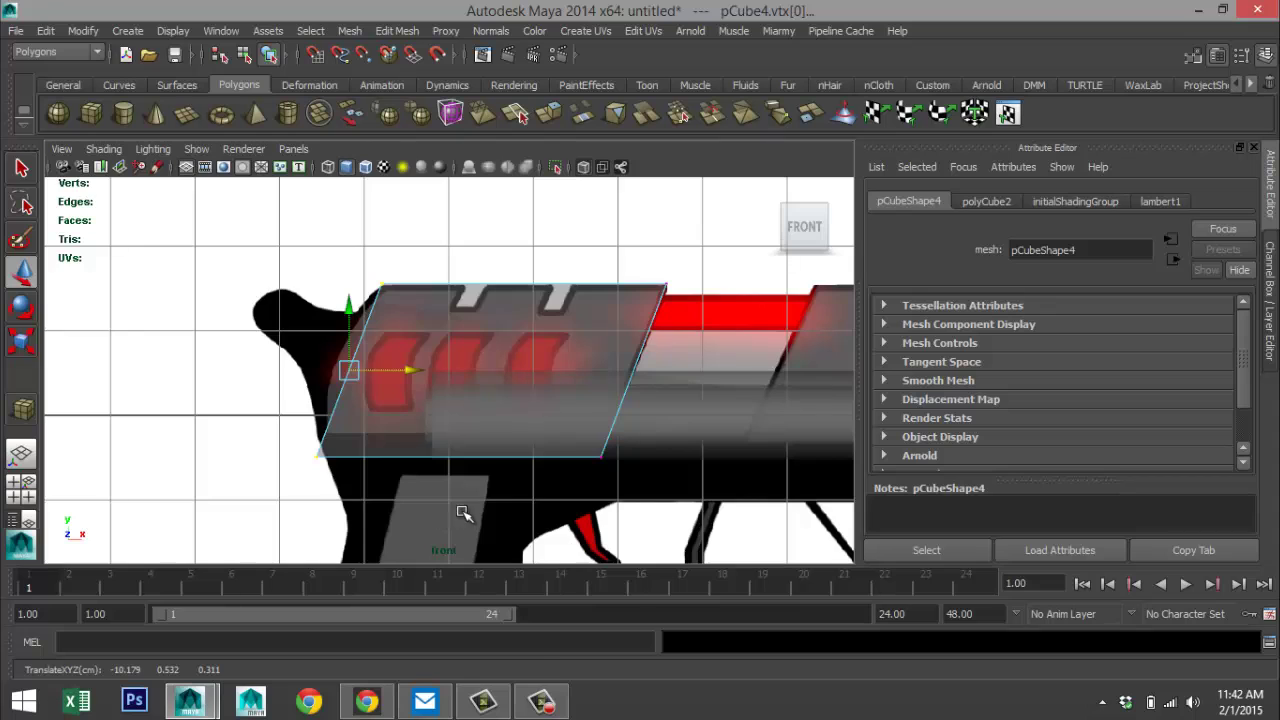
- Raise the slanted cube's bottom vertices to about -0.196 in Y and shift them slightly forward to follow the front edge in the image
scroll(463, 514, down, 5)
scroll(514, 514, up, 3)
scroll(600, 527, up, 2)
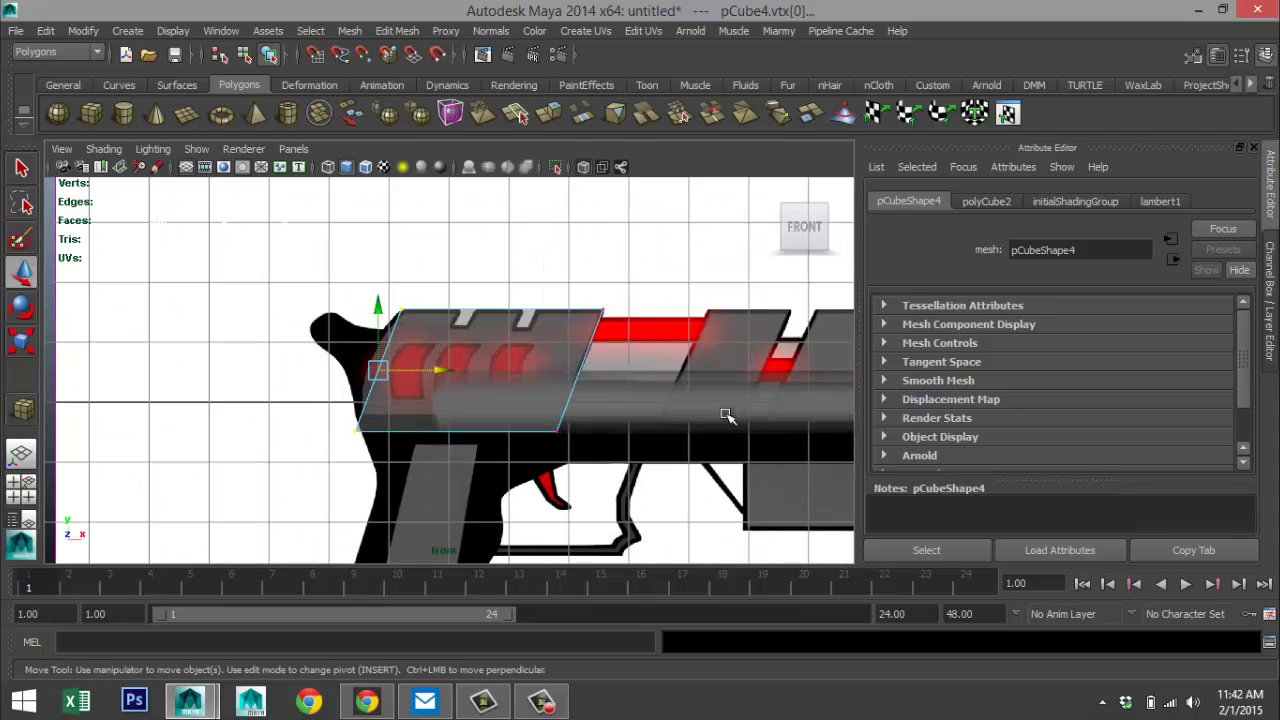
click(694, 354)
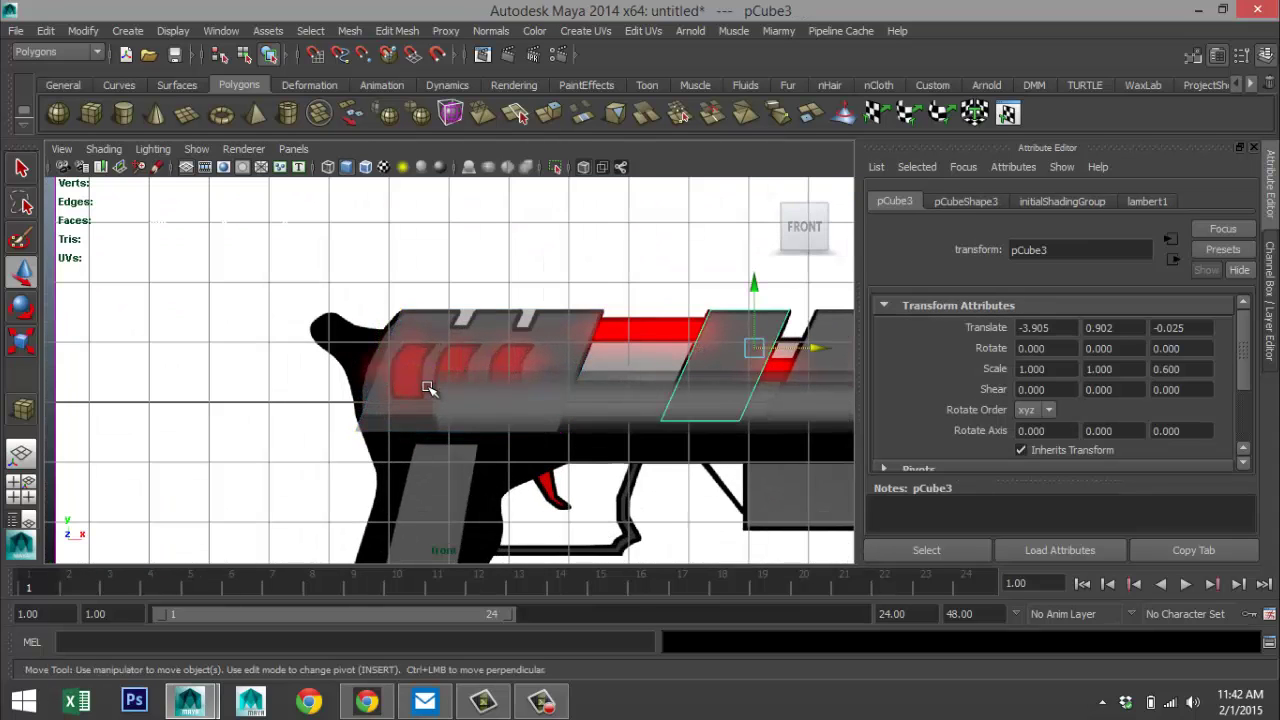
click(378, 368)
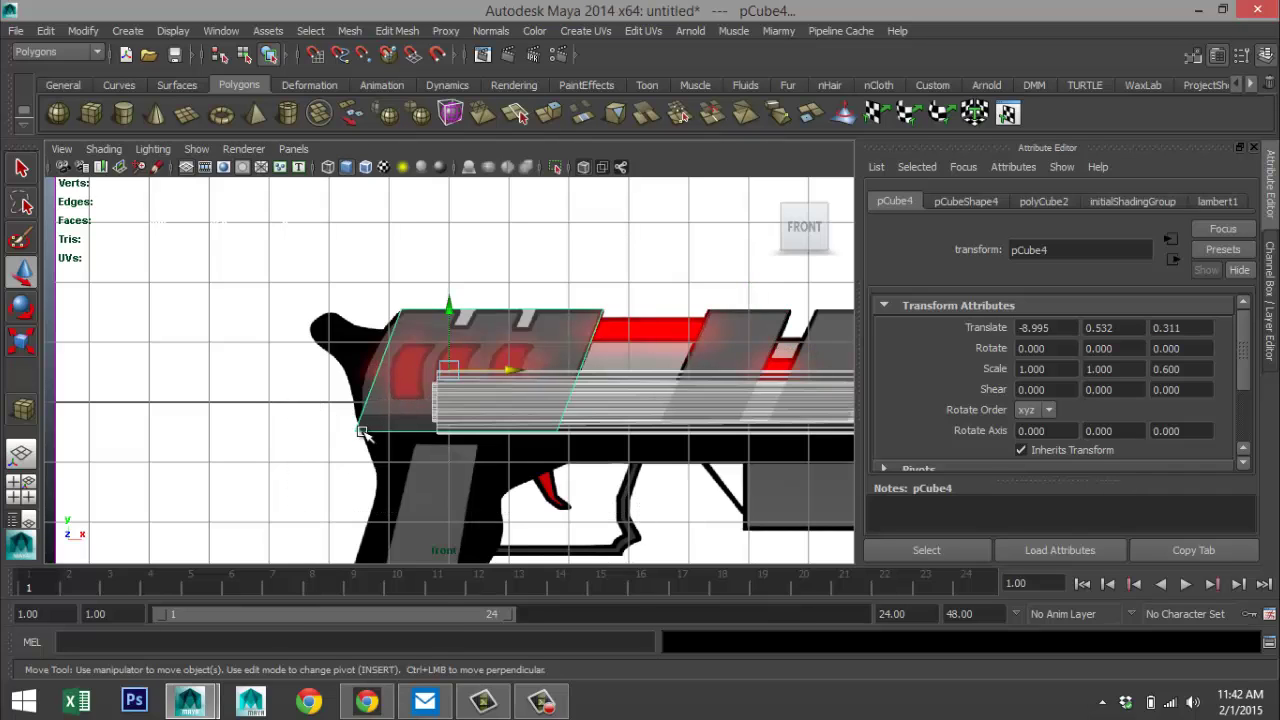
right_drag(360, 280, 317, 311)
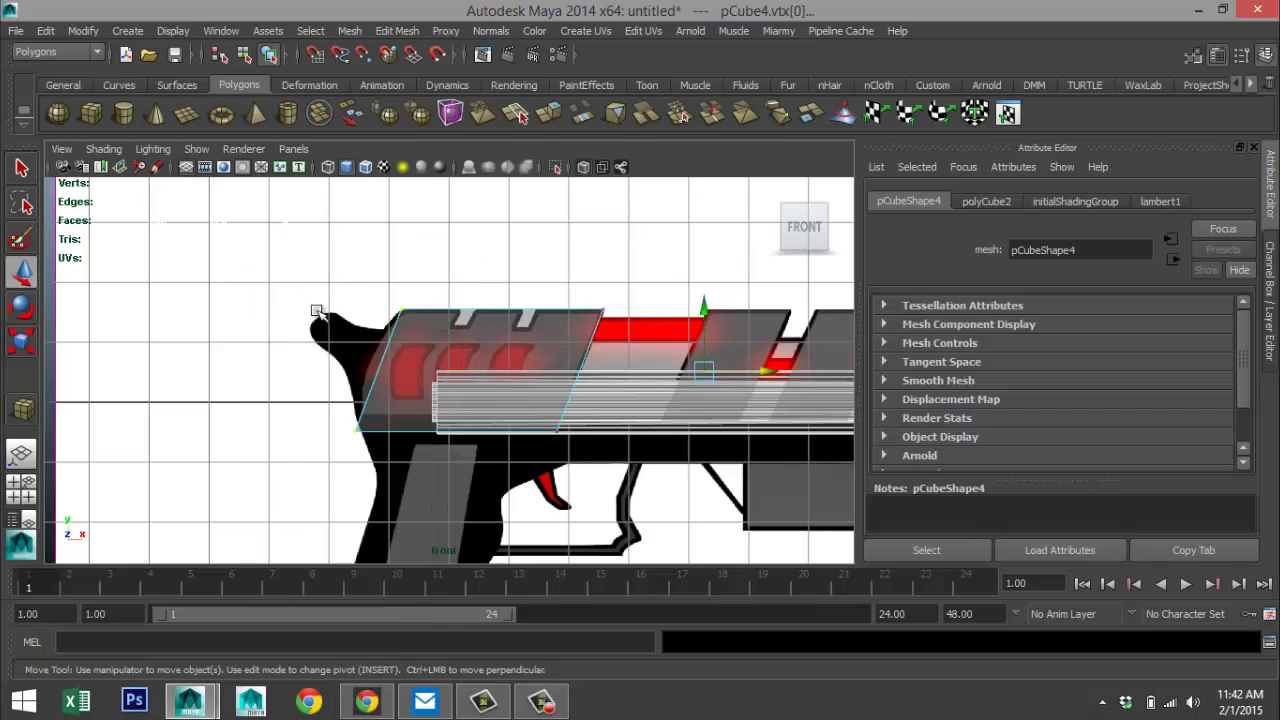
click(367, 393)
right_drag(367, 393, 298, 272)
drag(325, 410, 600, 515)
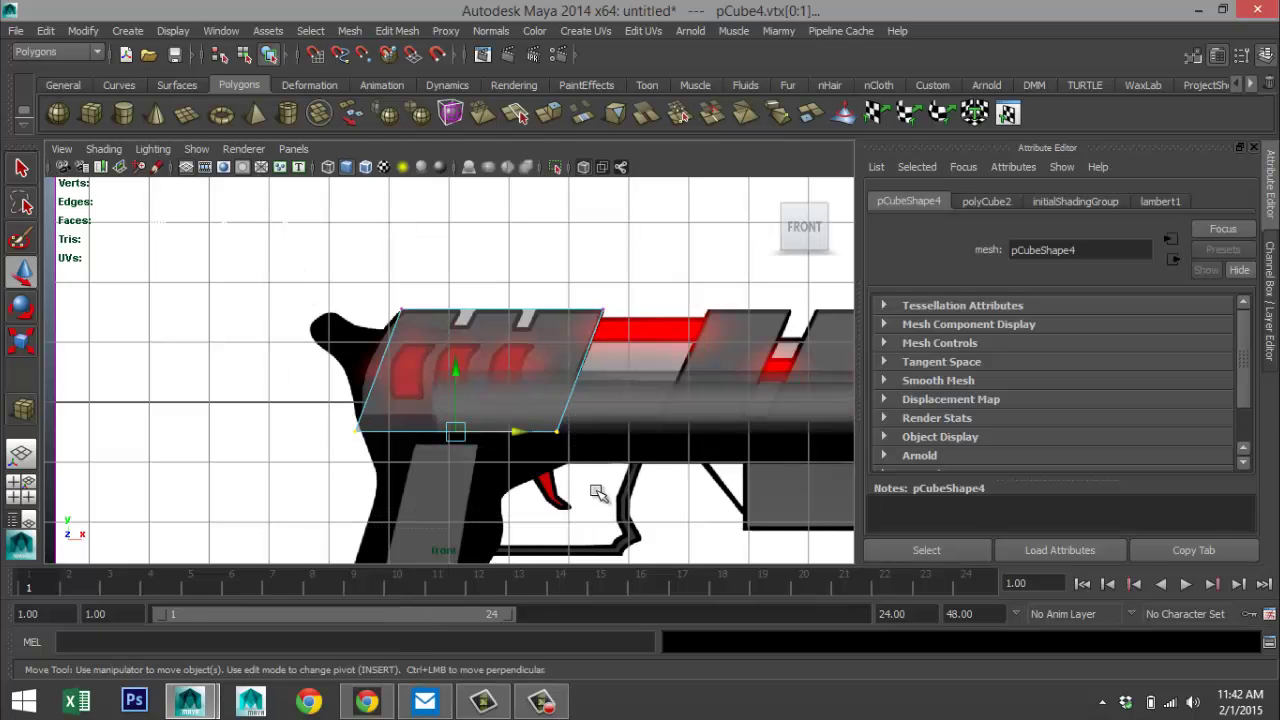
drag(456, 372, 459, 349)
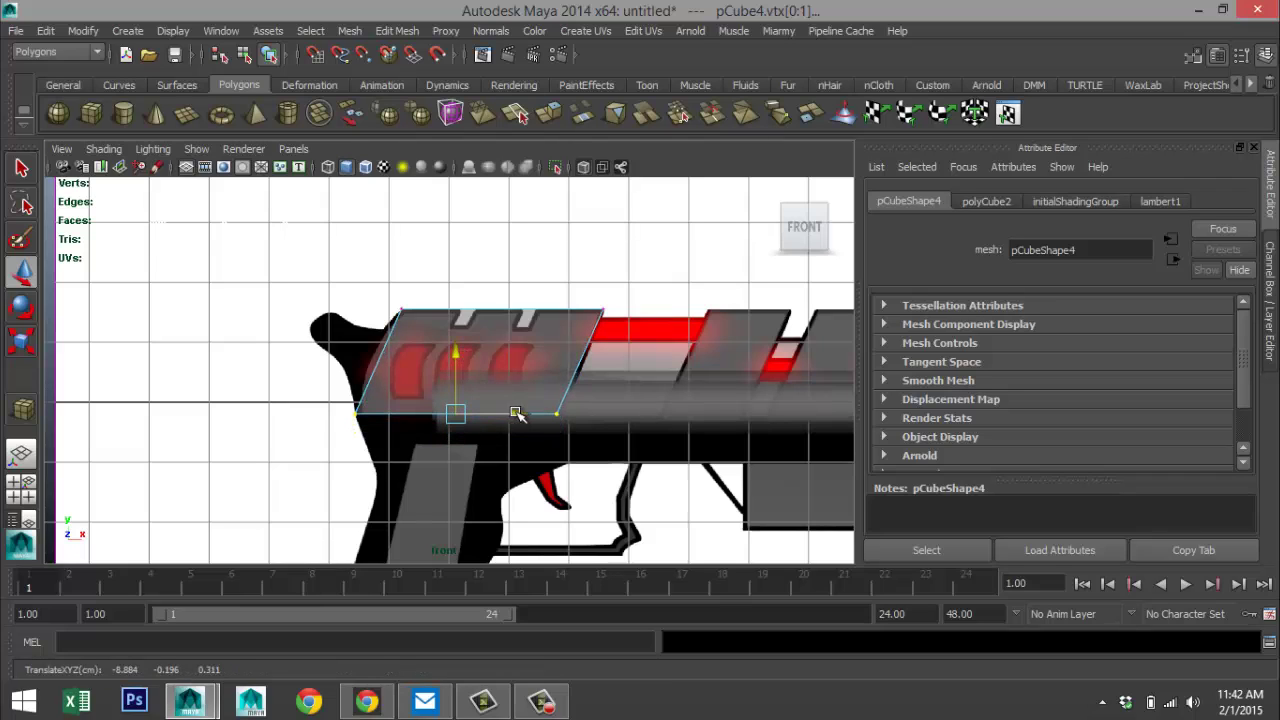
drag(519, 416, 527, 416)
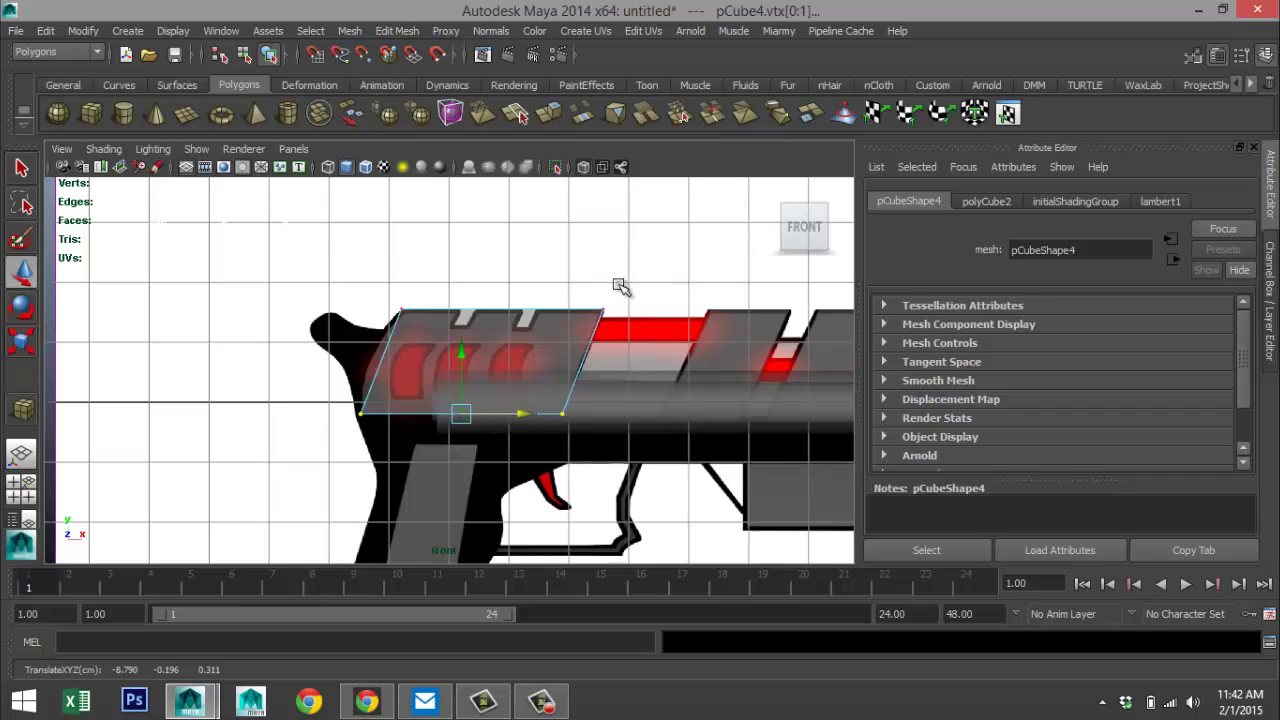
- Insert four slanted edge loops across the cube along the sides of the two upper notches, using equal distance from edge
click(392, 31)
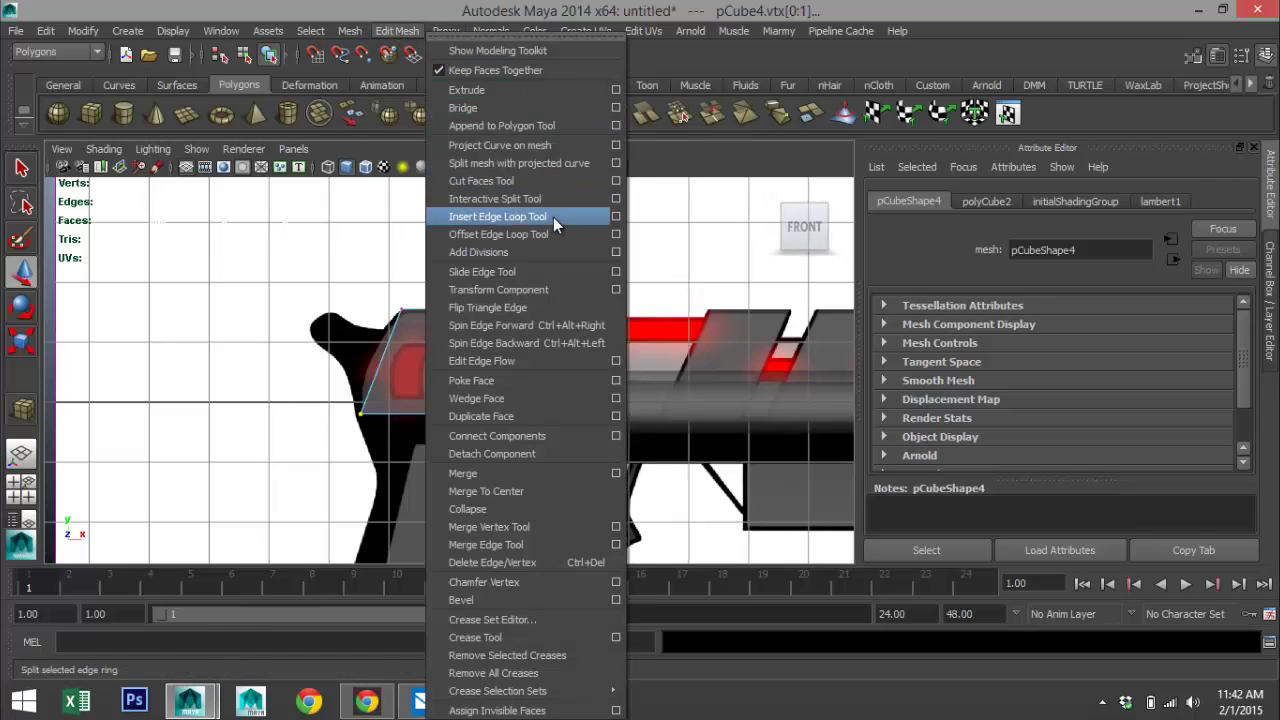
click(617, 218)
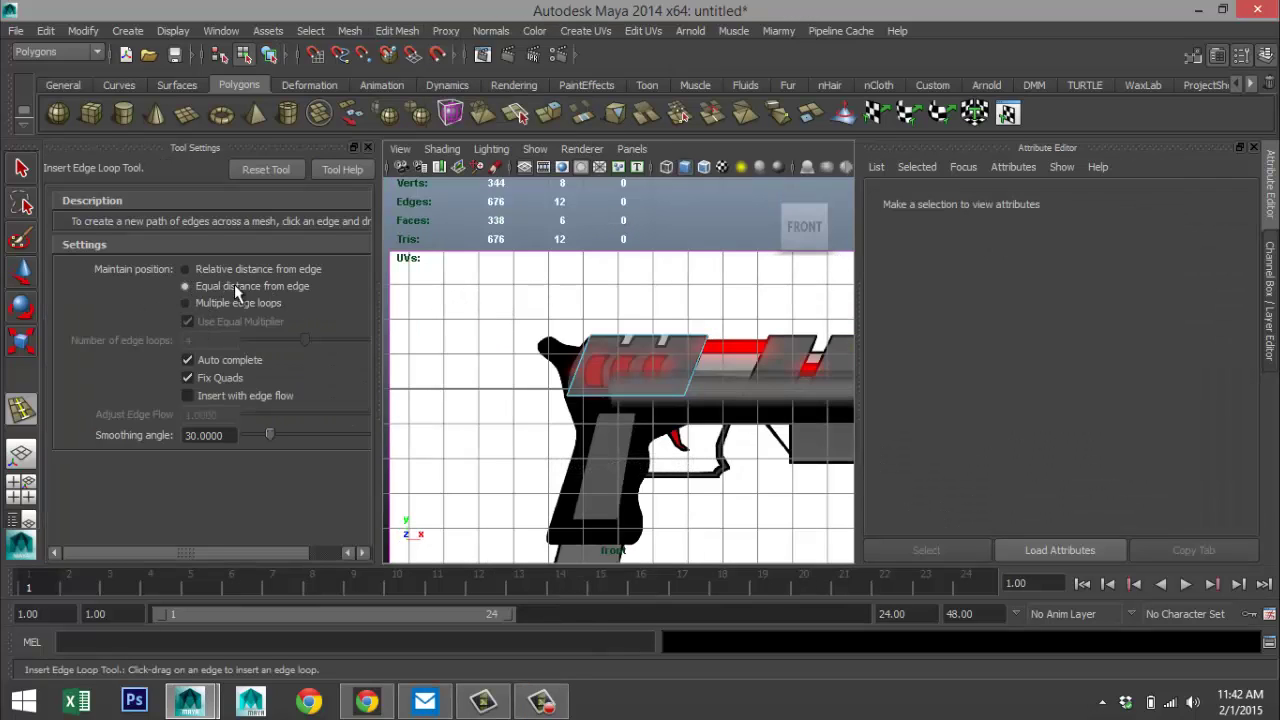
click(367, 147)
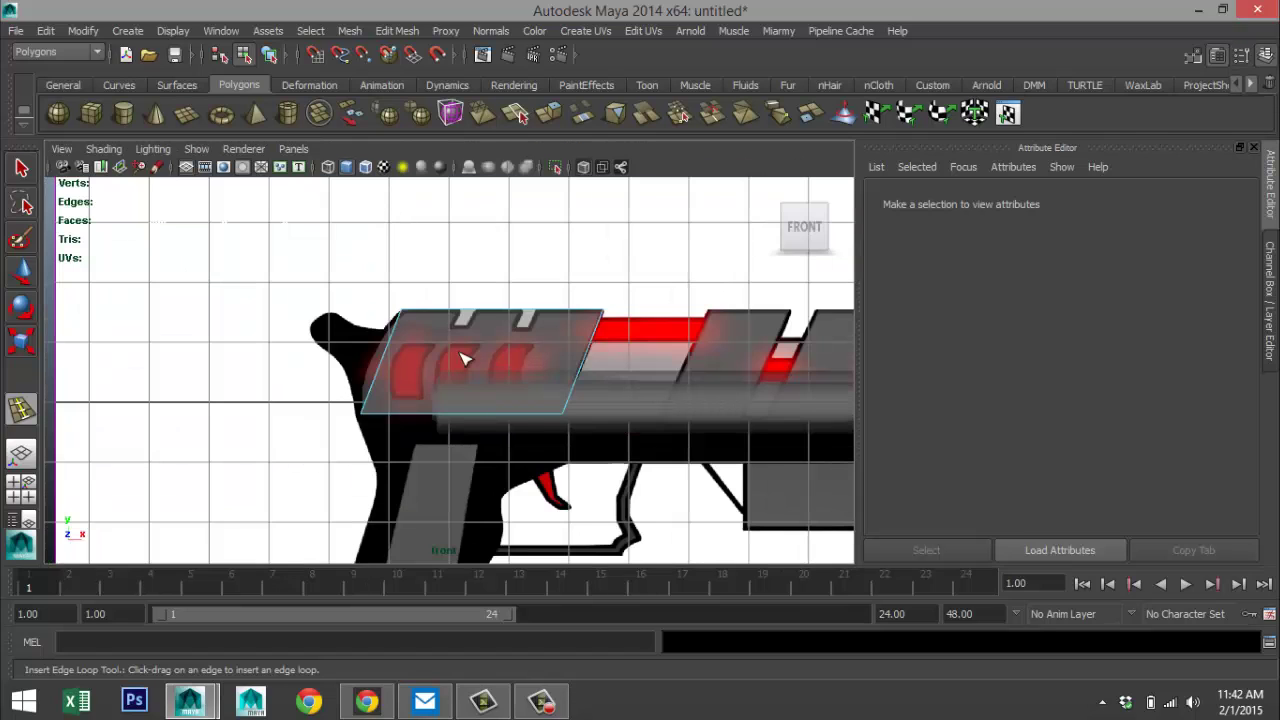
scroll(568, 327, up, 2)
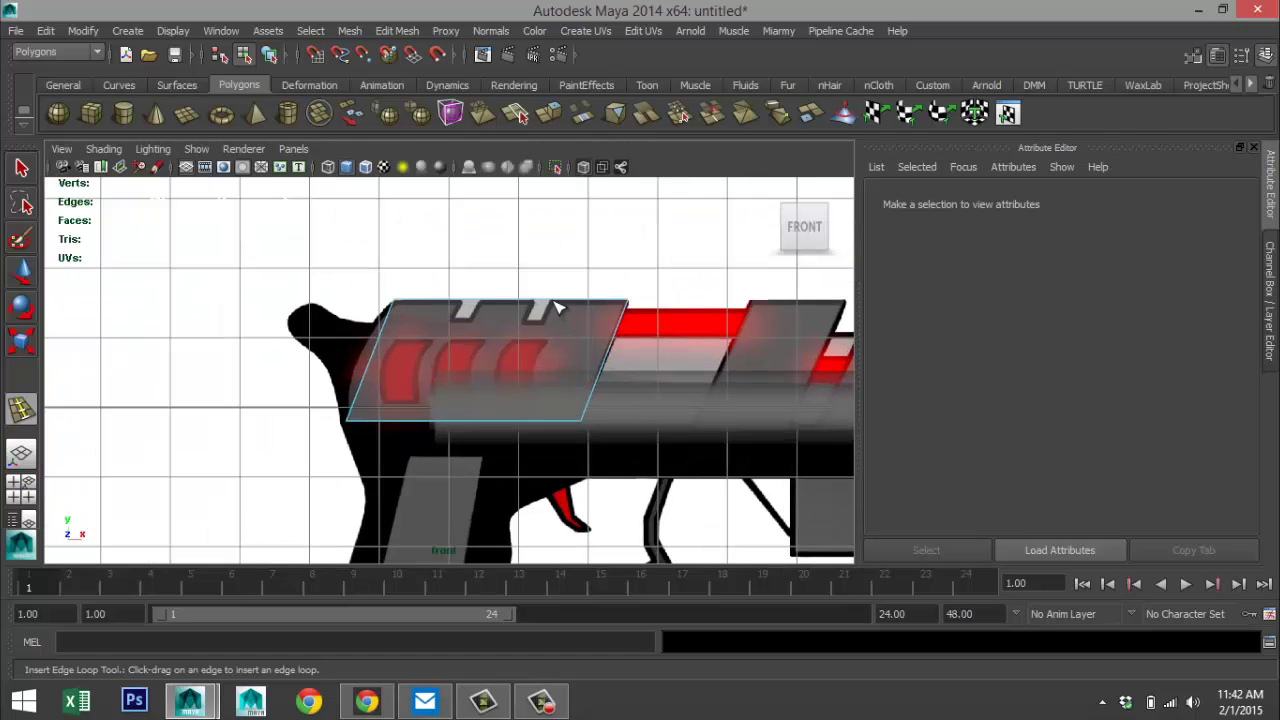
drag(557, 308, 463, 307)
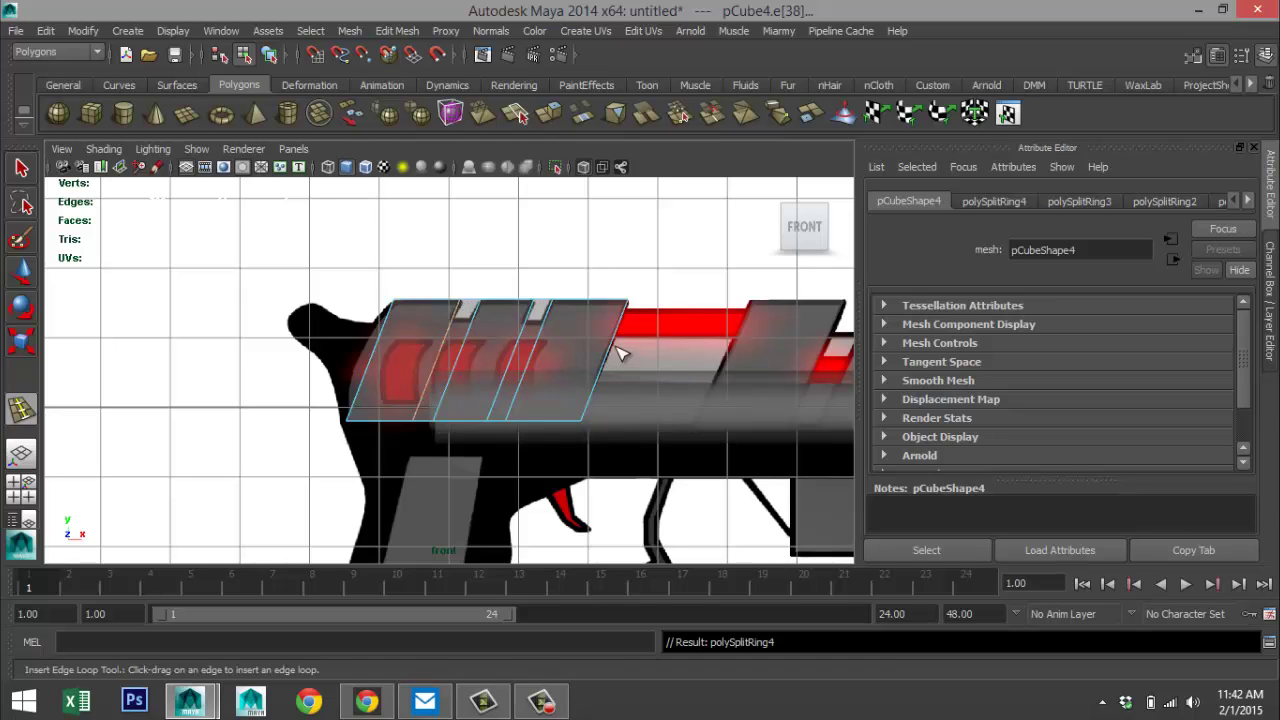
- Insert six horizontal edge loops across the cube, from the top of the red vents down to just above its bottom edge
drag(617, 347, 617, 347)
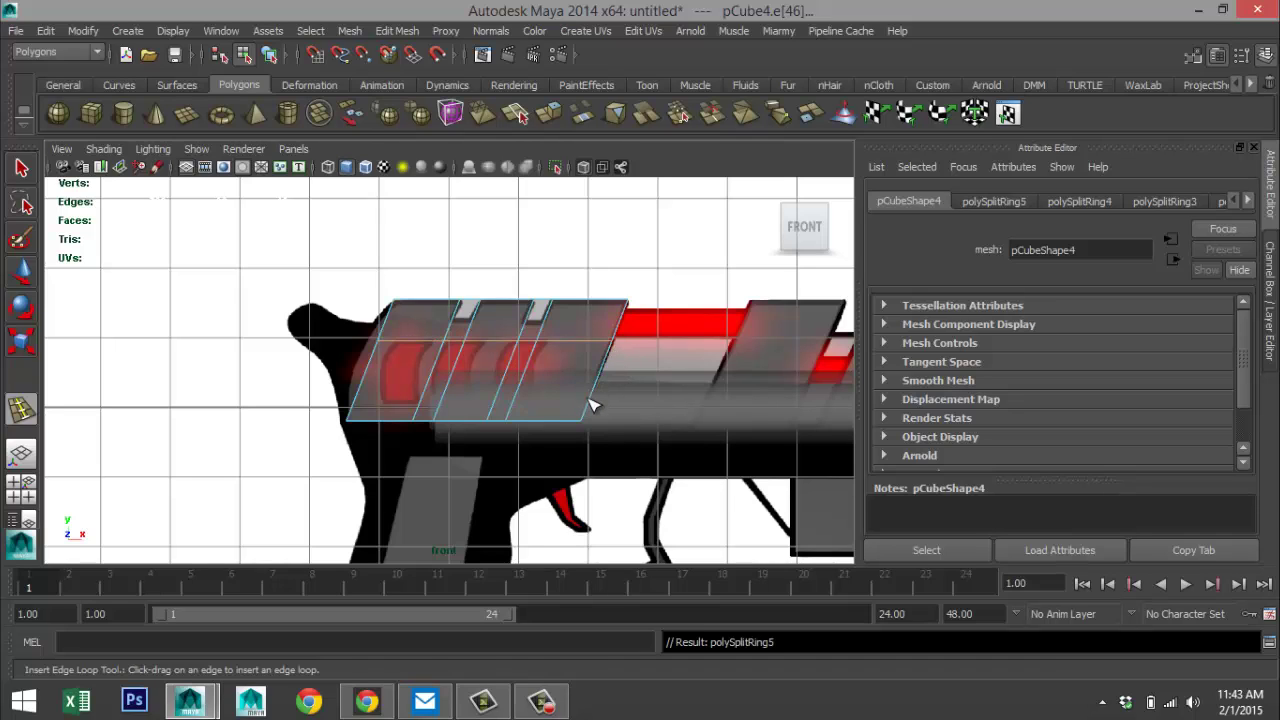
drag(590, 412, 591, 409)
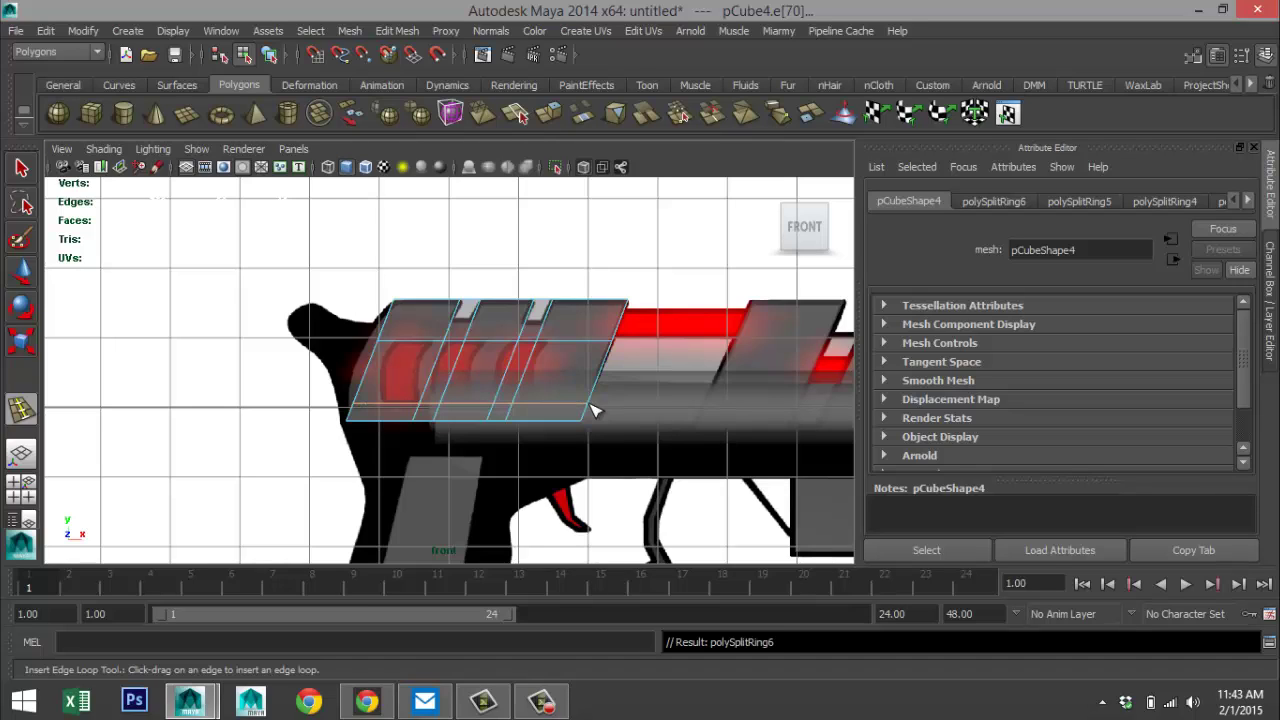
click(612, 357)
drag(606, 372, 601, 381)
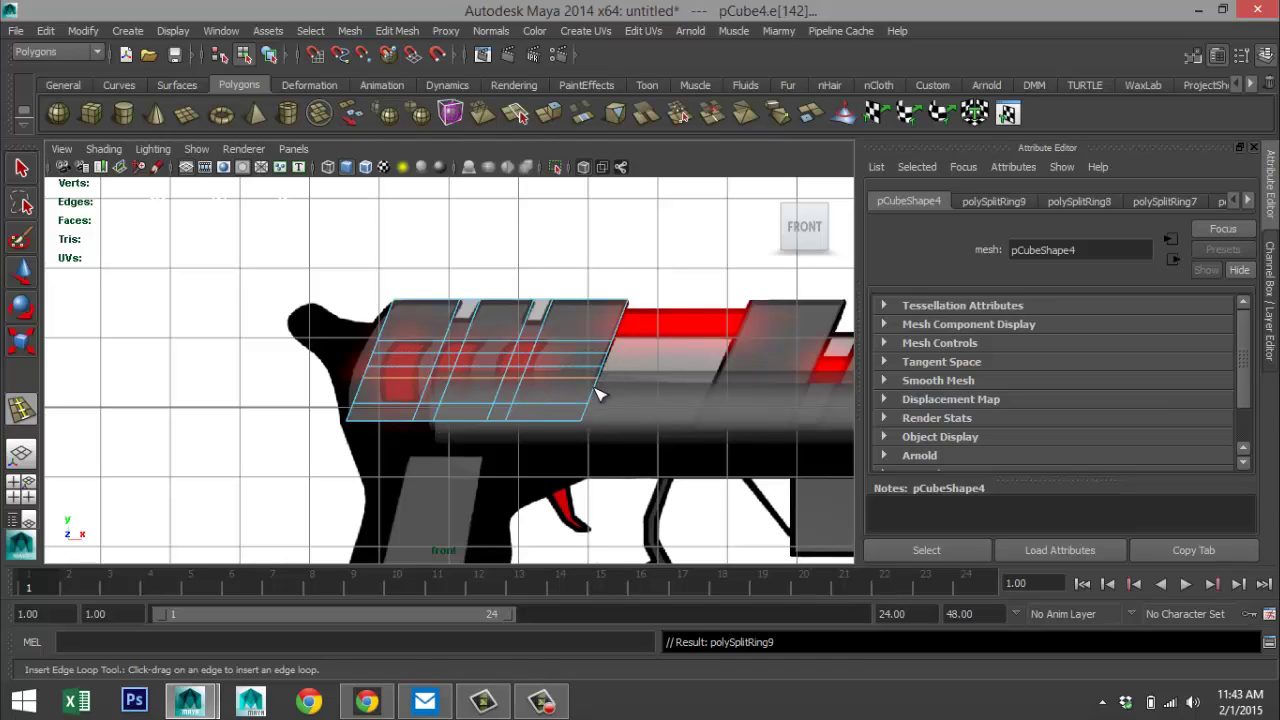
click(597, 396)
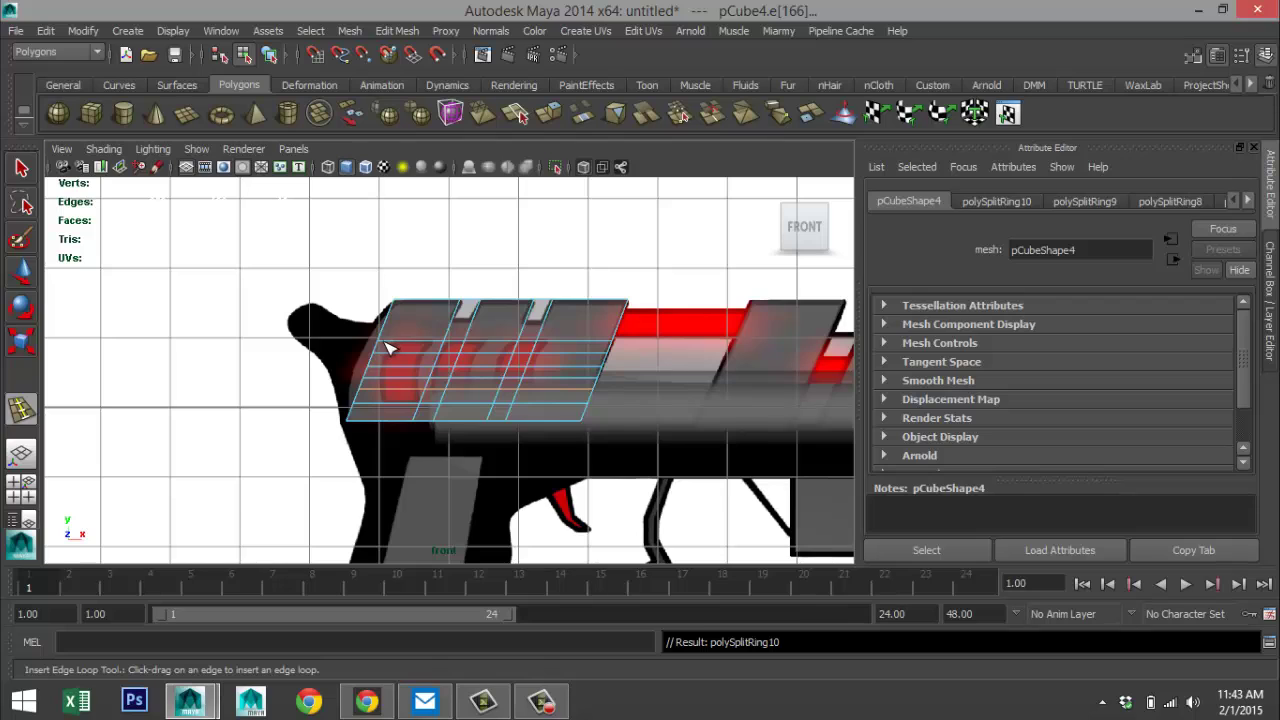
- Move successive groups of vertices along the cube's rear edge backward to start its curve following the concept image
key(q)
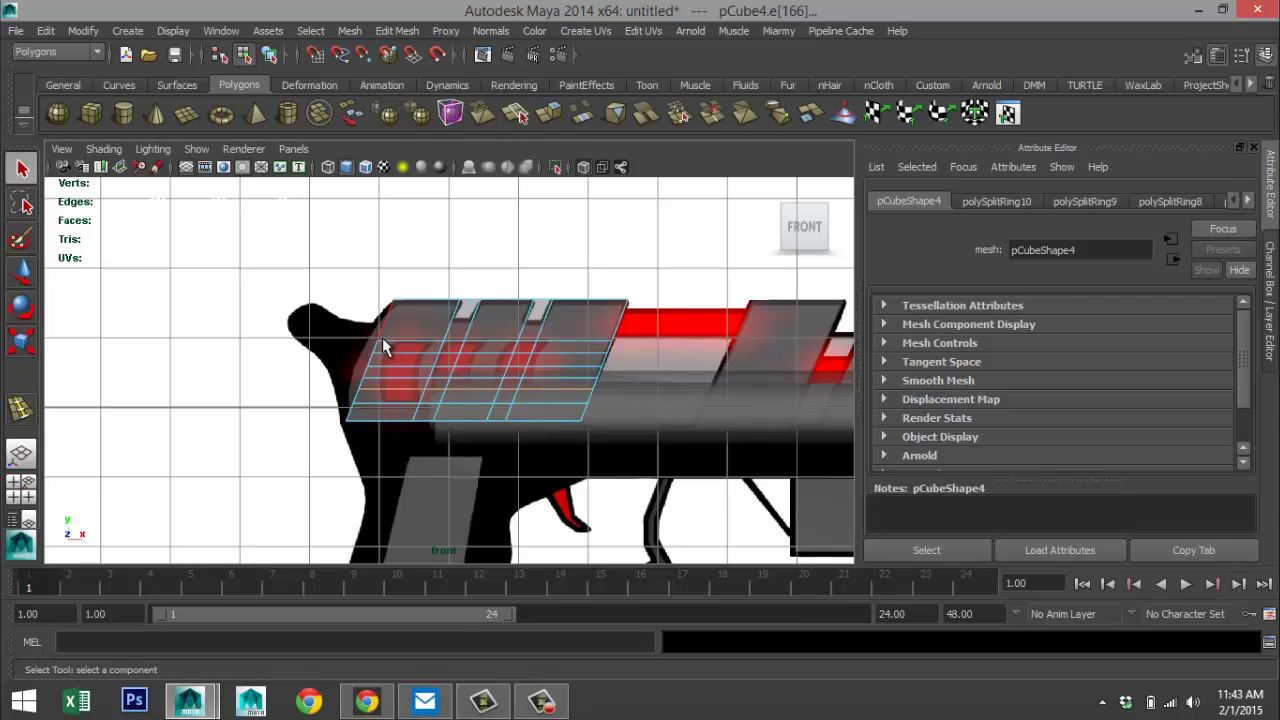
right_drag(382, 337, 316, 279)
drag(403, 412, 427, 372)
key(w)
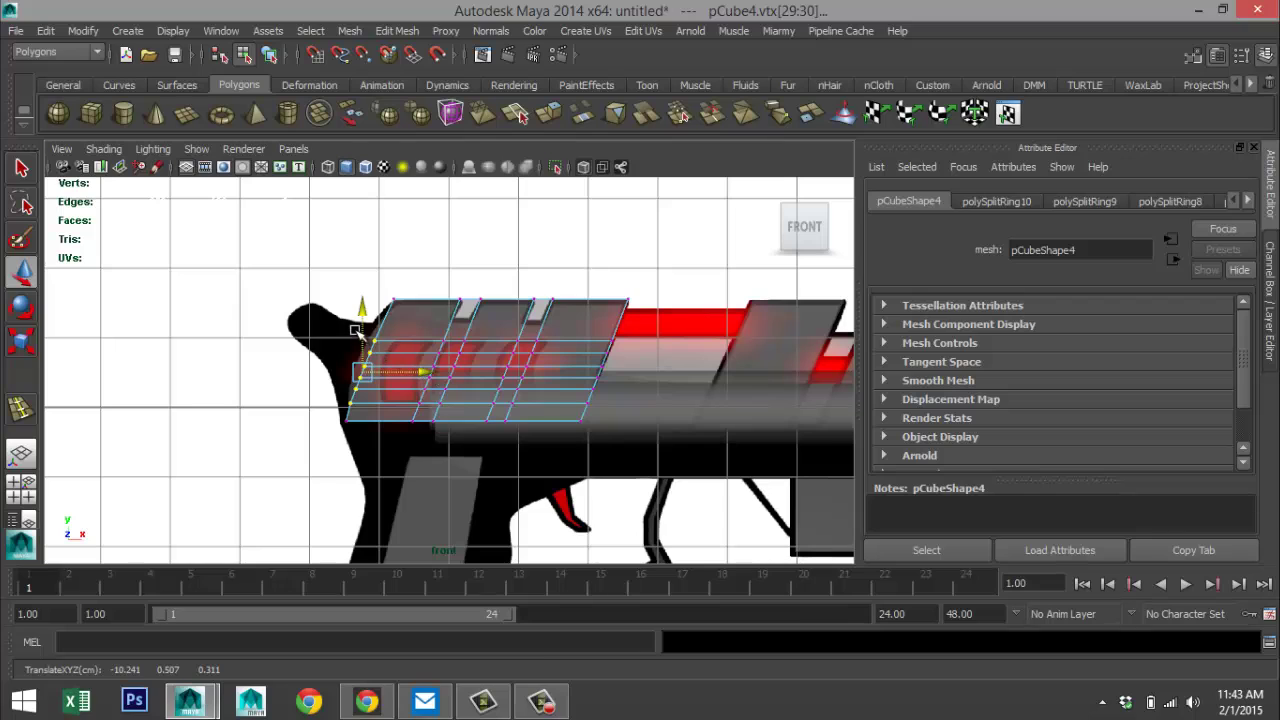
drag(344, 326, 420, 366)
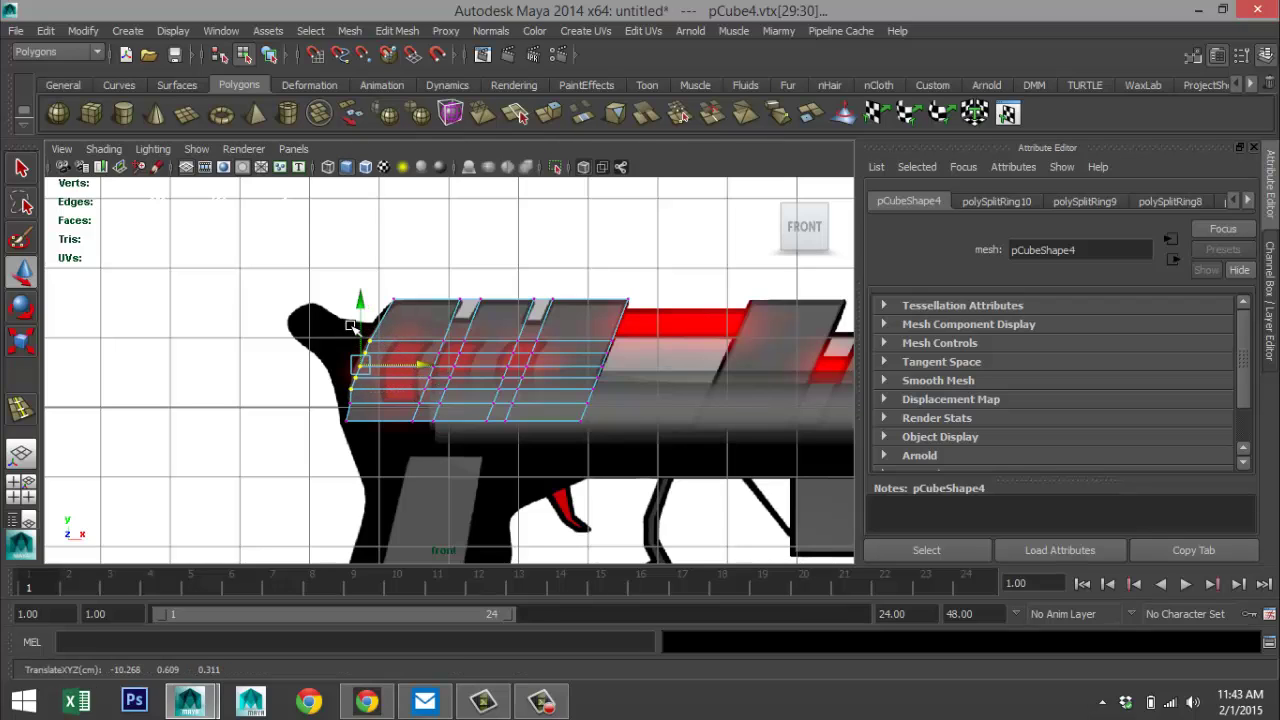
drag(350, 324, 425, 361)
- Refine the rear curve by adjusting its middle and lower vertices and moving the bottom rear corner forward to the image outline
key(f)
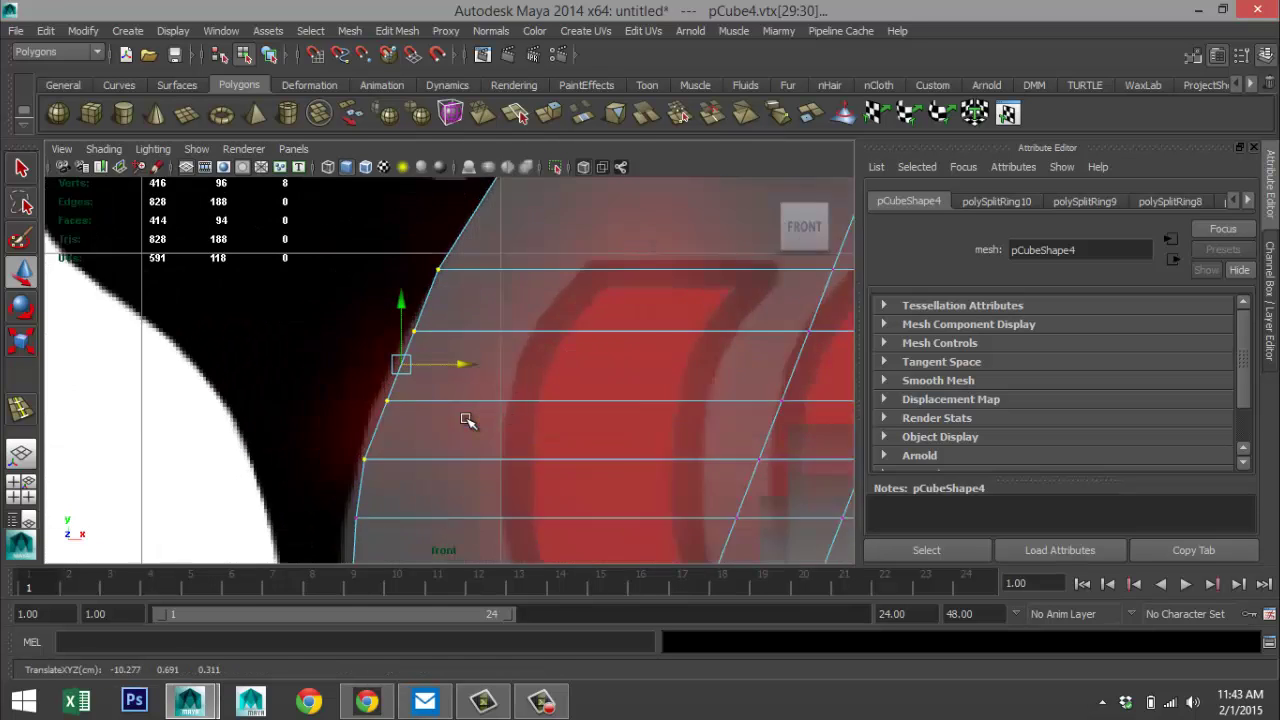
scroll(467, 414, down, 5)
scroll(470, 416, up, 2)
scroll(470, 416, up, 4)
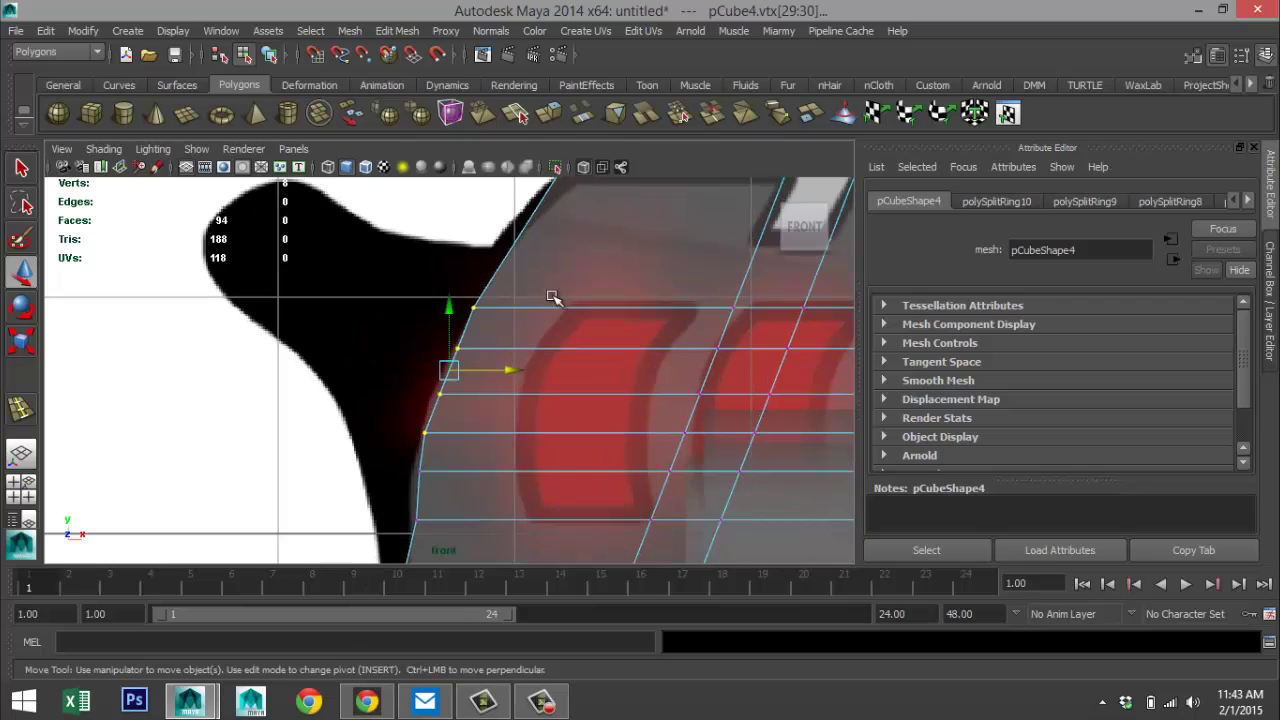
scroll(556, 306, down, 4)
scroll(556, 306, up, 3)
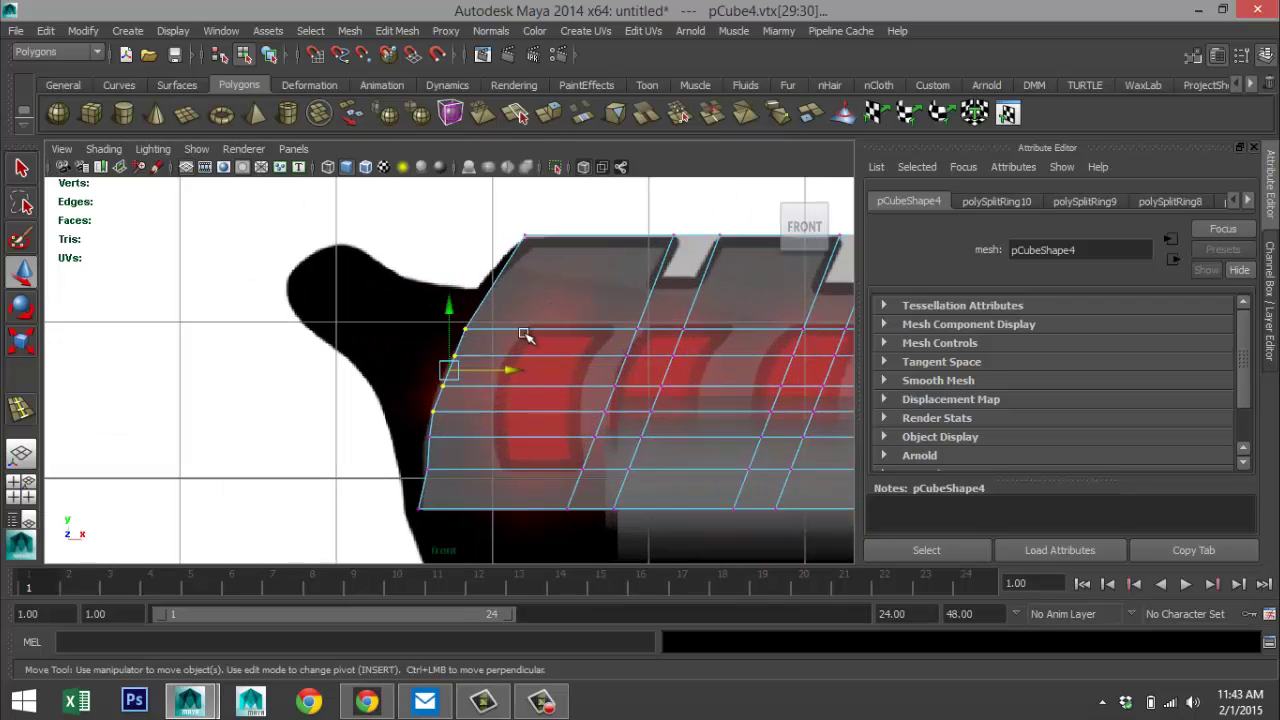
drag(414, 374, 496, 387)
drag(411, 401, 485, 471)
drag(388, 492, 493, 512)
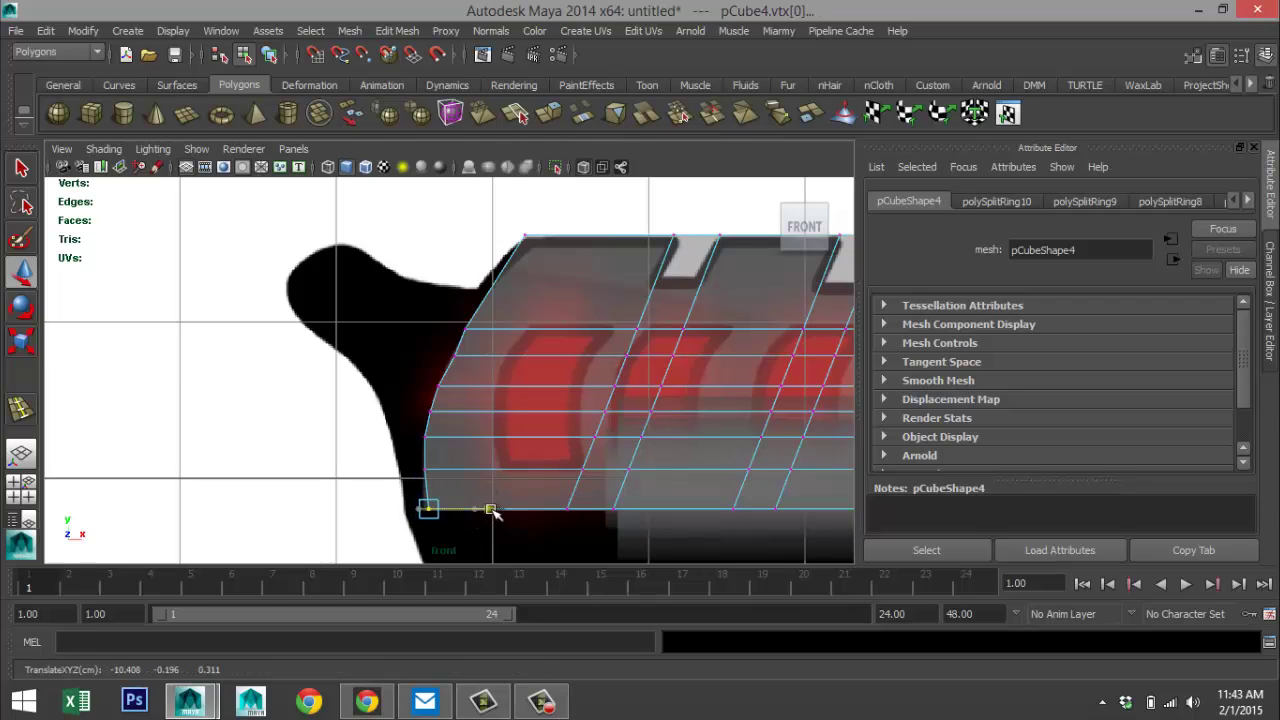
- Fine-tune the rear curve's upper vertices and top rear corner to the image outline, and nudge the edge above the red vents up slightly
drag(440, 340, 514, 360)
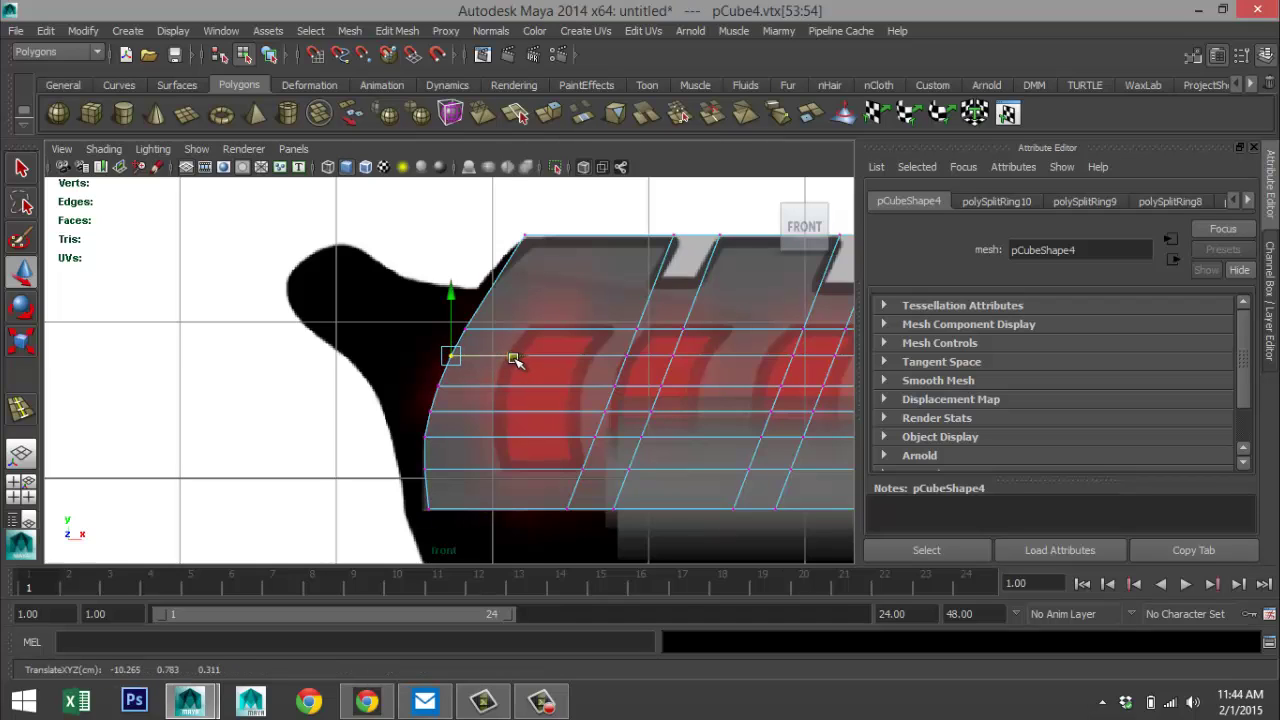
drag(494, 214, 592, 243)
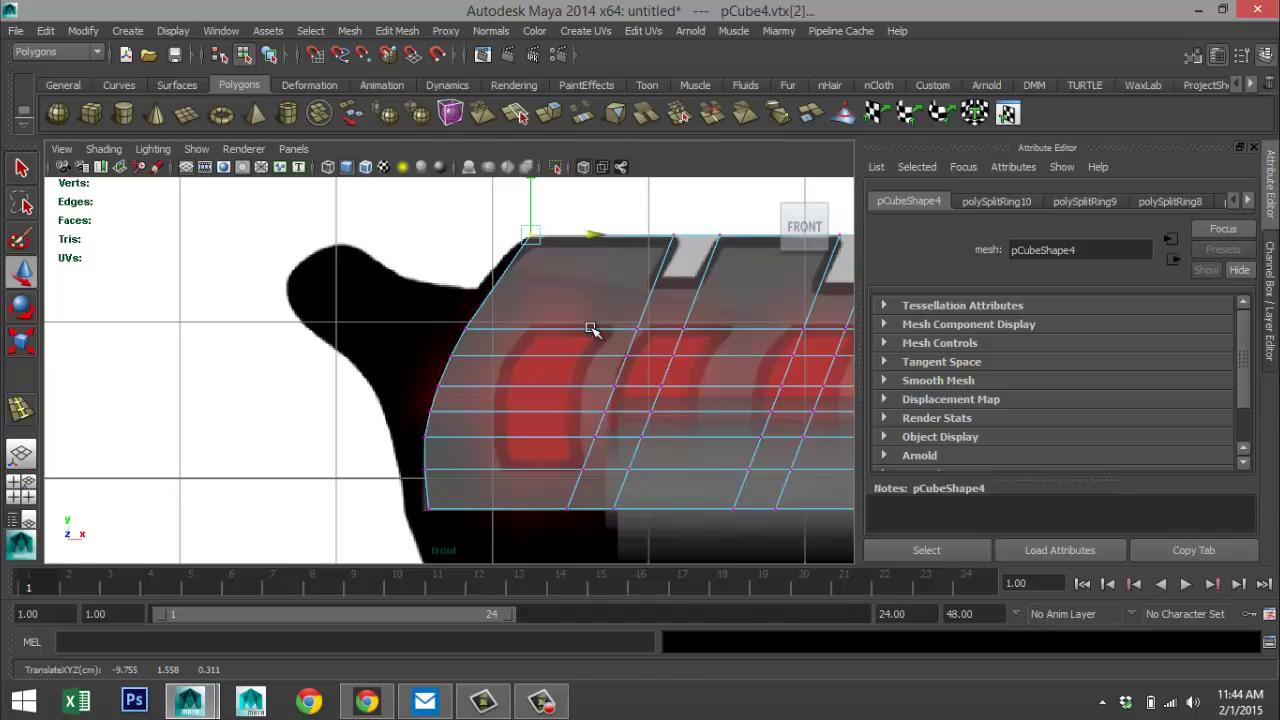
right_drag(590, 330, 596, 232)
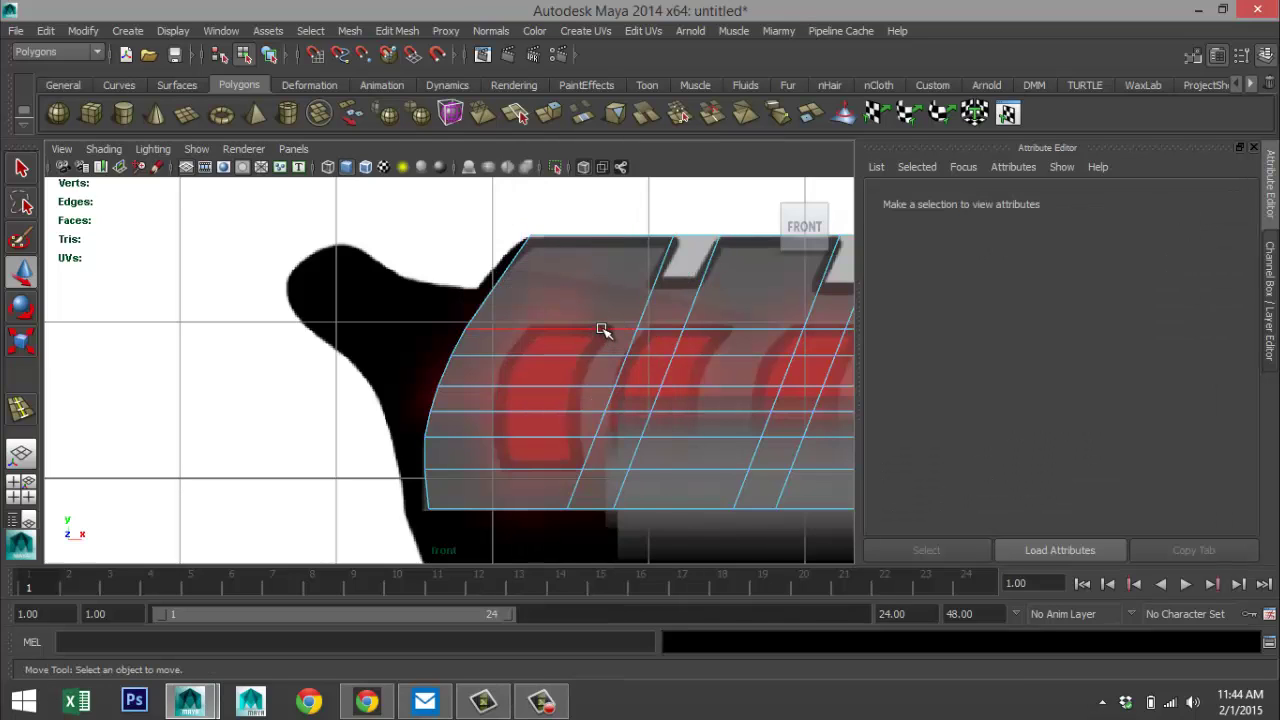
click(603, 330)
scroll(590, 355, down, 4)
scroll(660, 402, up, 3)
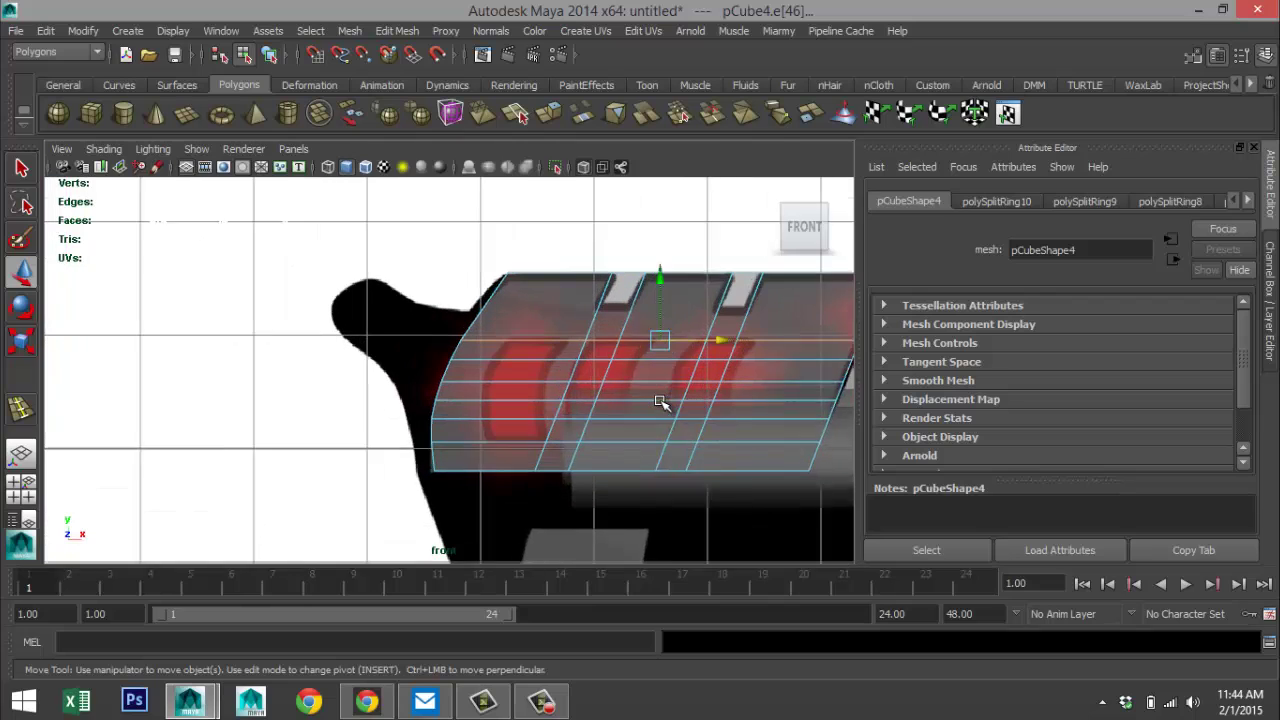
scroll(660, 401, up, 1)
drag(697, 273, 698, 268)
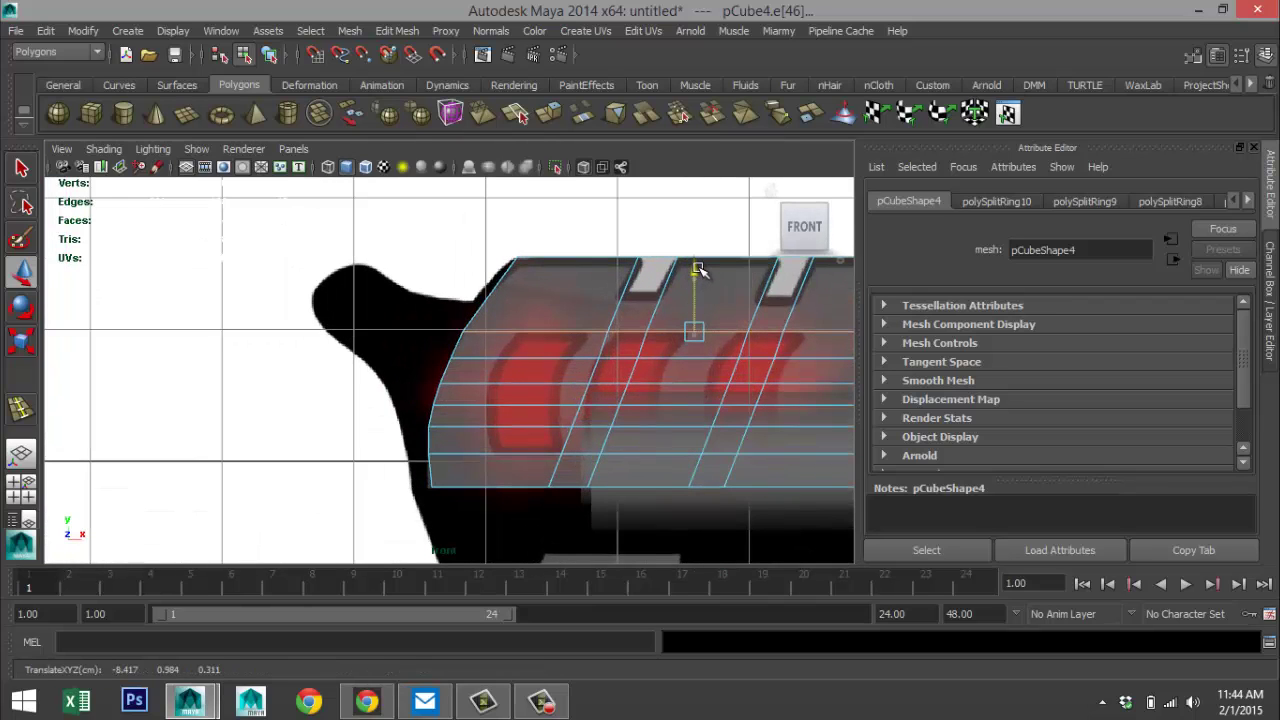
- Insert one horizontal edge loop along the bottoms of the upper notches and five slanted edge loops along the sides of the red vents
scroll(586, 366, down, 3)
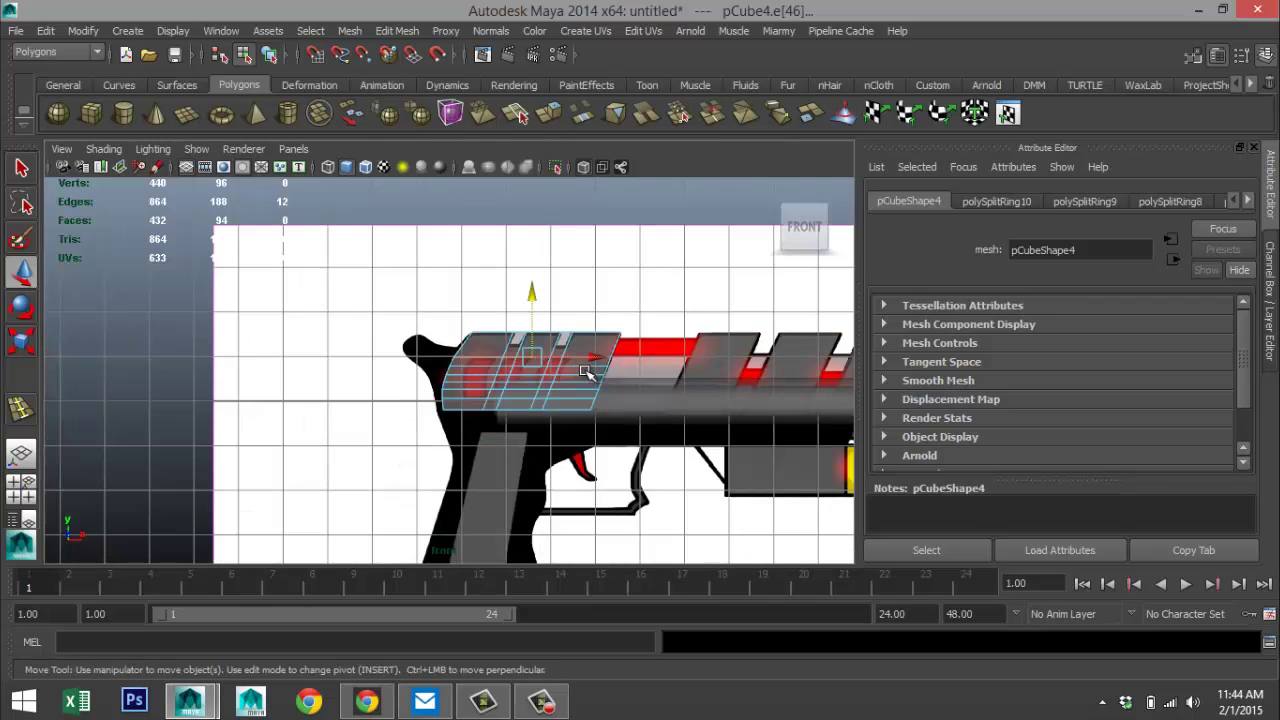
scroll(545, 423, up, 4)
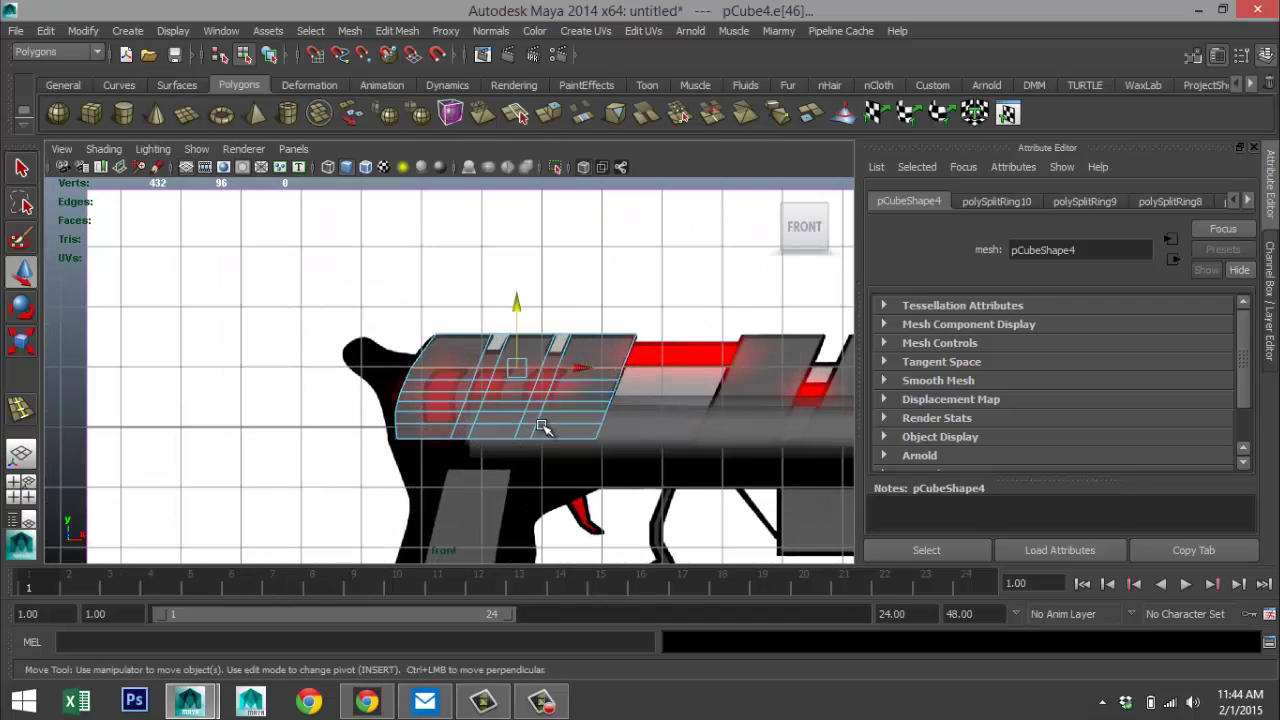
click(398, 31)
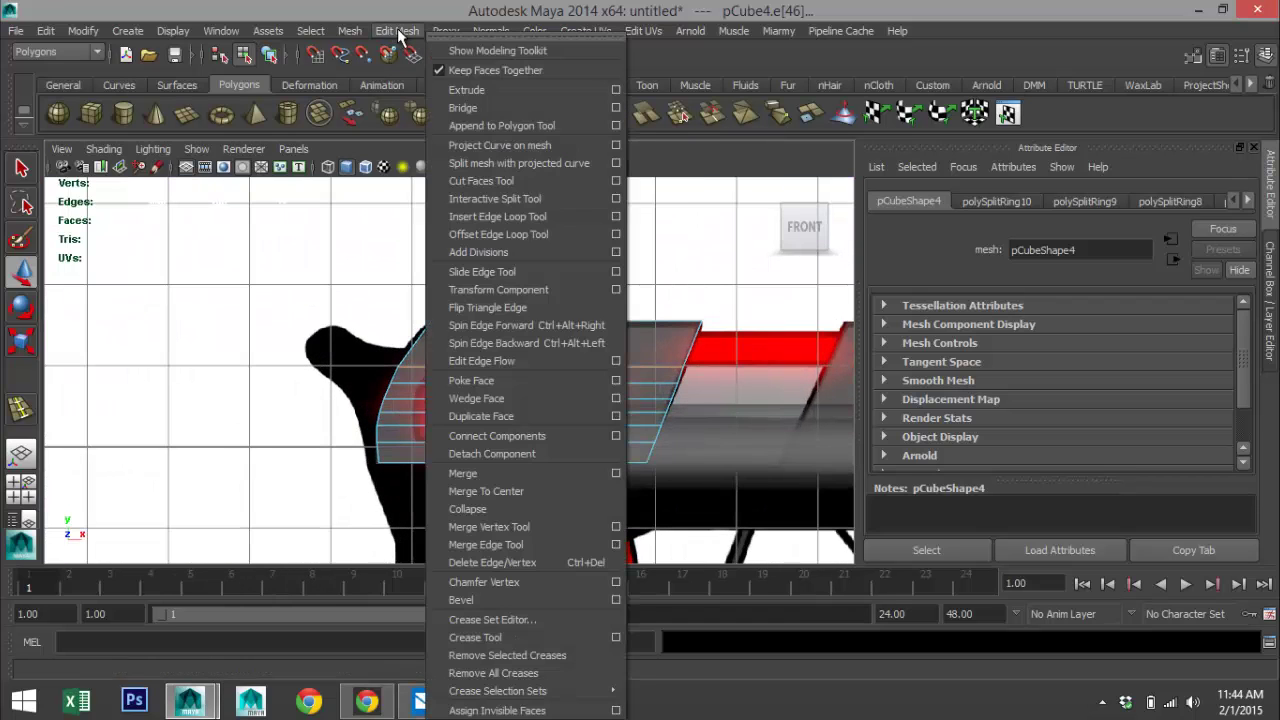
click(522, 217)
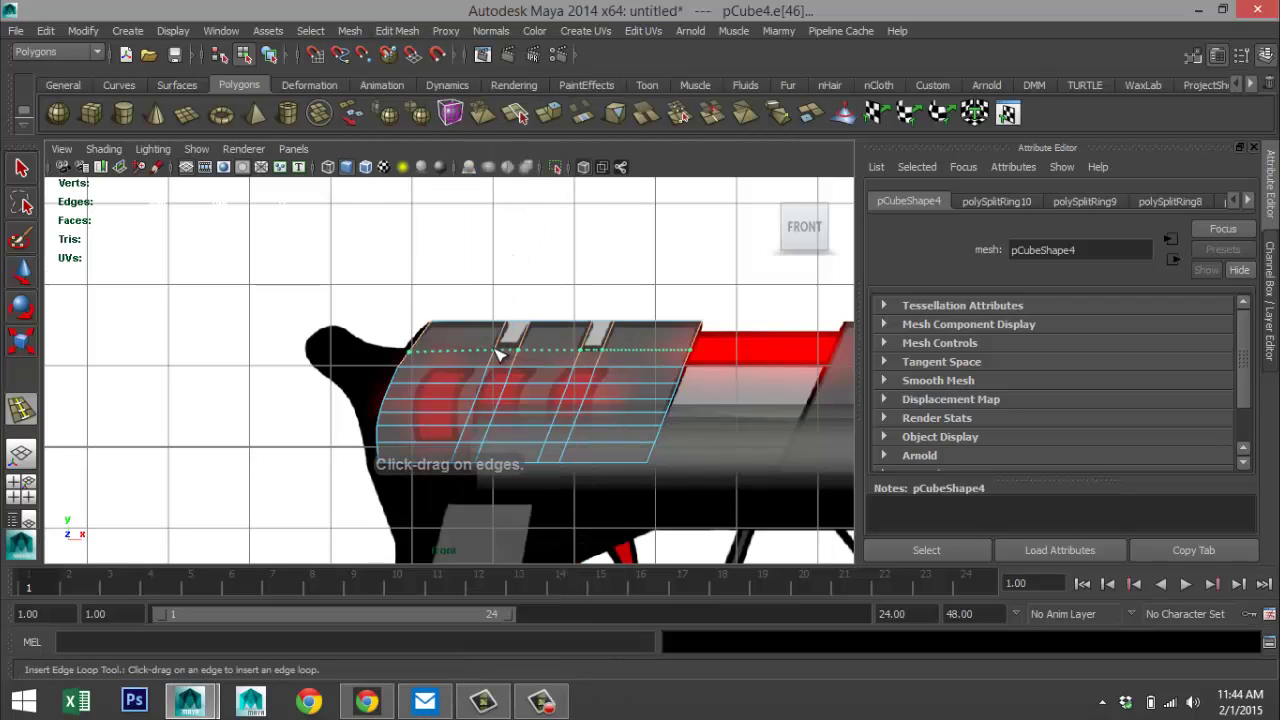
drag(496, 346, 496, 345)
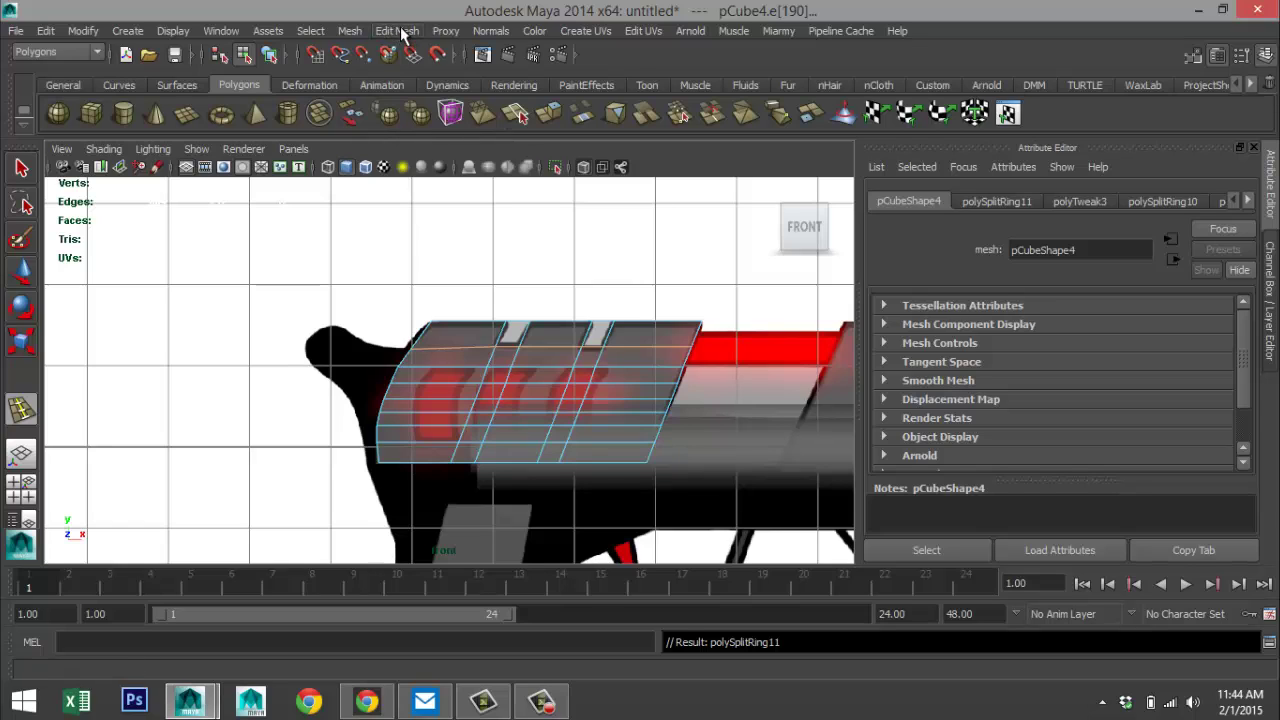
key(g)
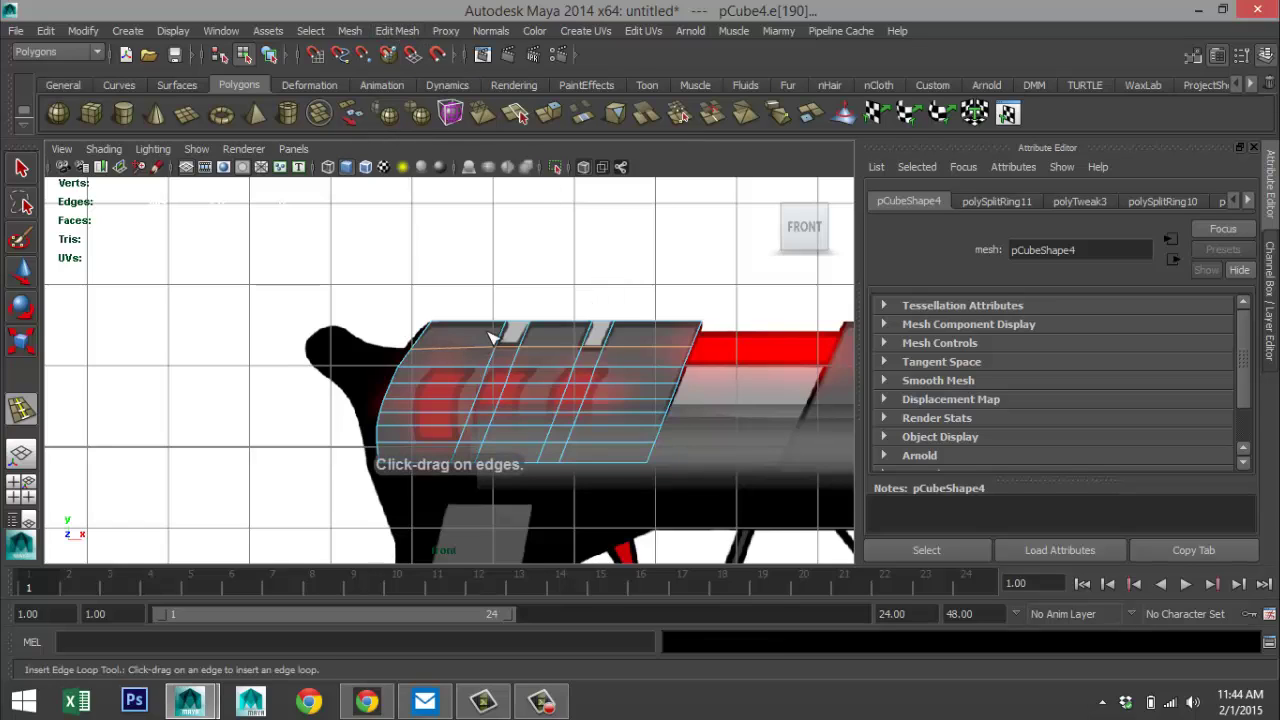
drag(483, 328, 586, 329)
drag(585, 327, 638, 332)
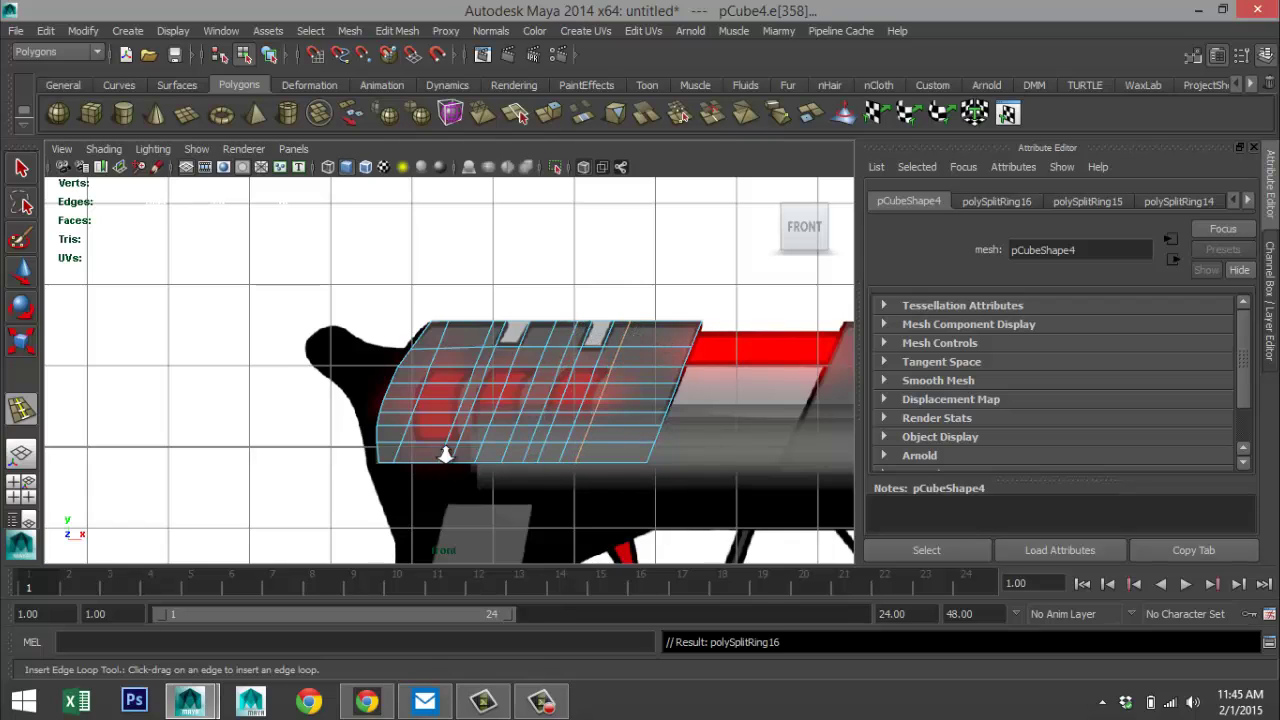
- Delete the horizontal edges crossing the rearmost red vent so that it forms one open face
scroll(455, 452, up, 3)
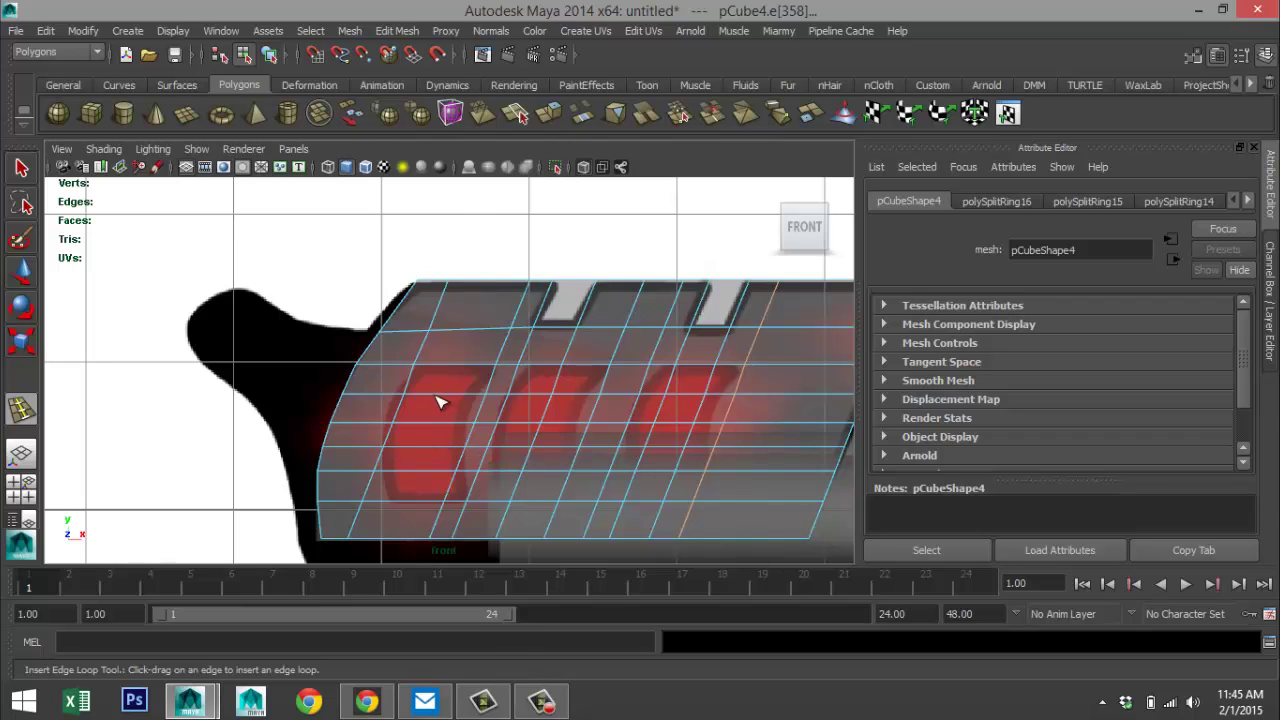
right_drag(440, 403, 436, 237)
click(436, 423)
click(436, 441)
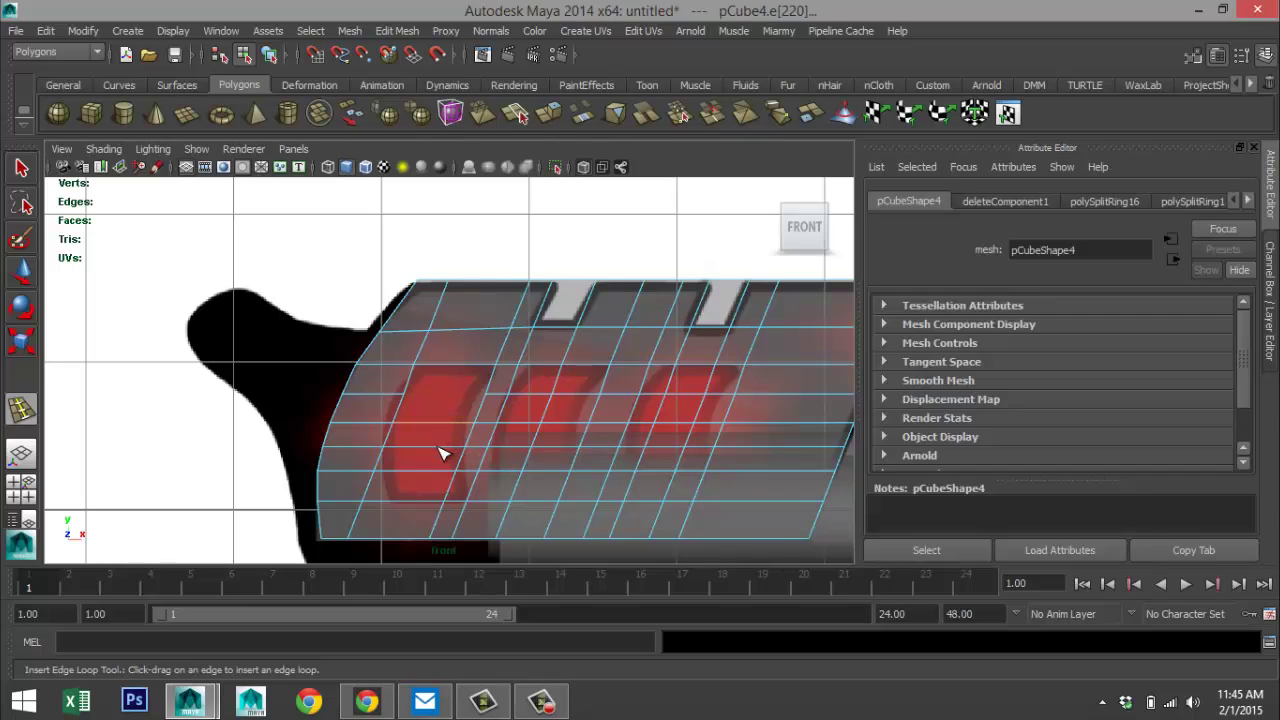
key(Delete)
click(429, 468)
key(Delete)
click(448, 487)
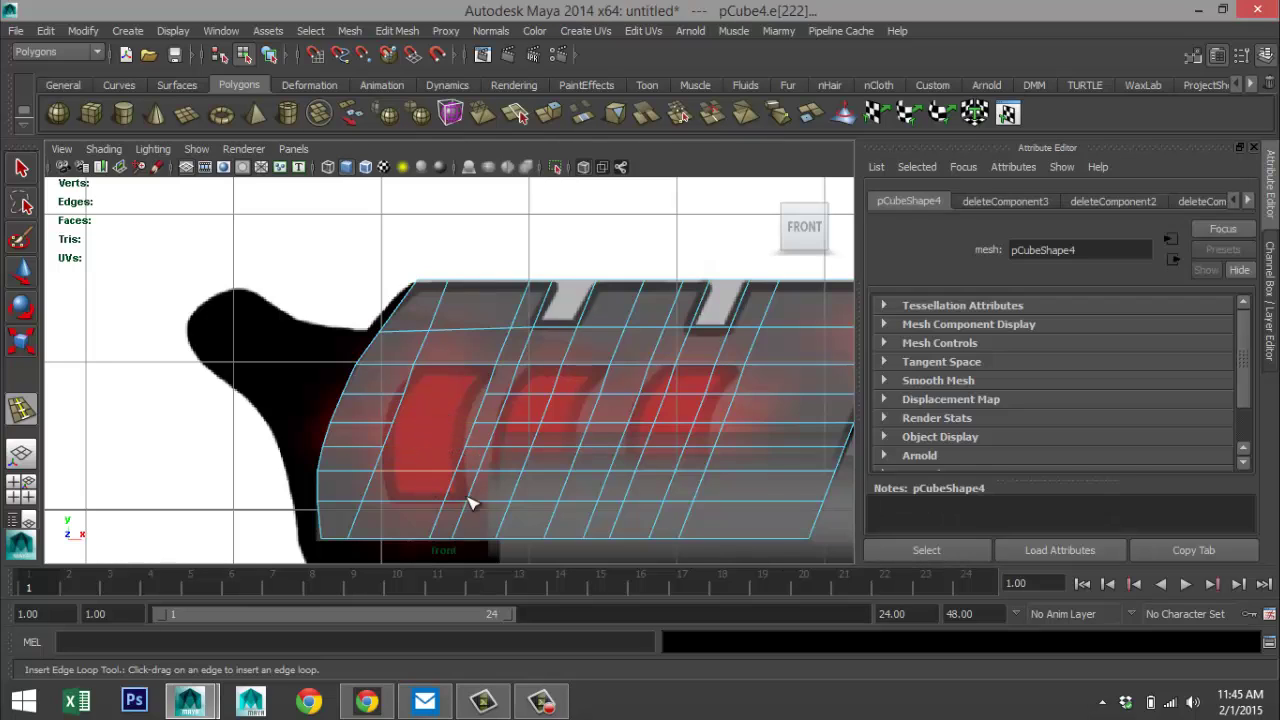
key(Delete)
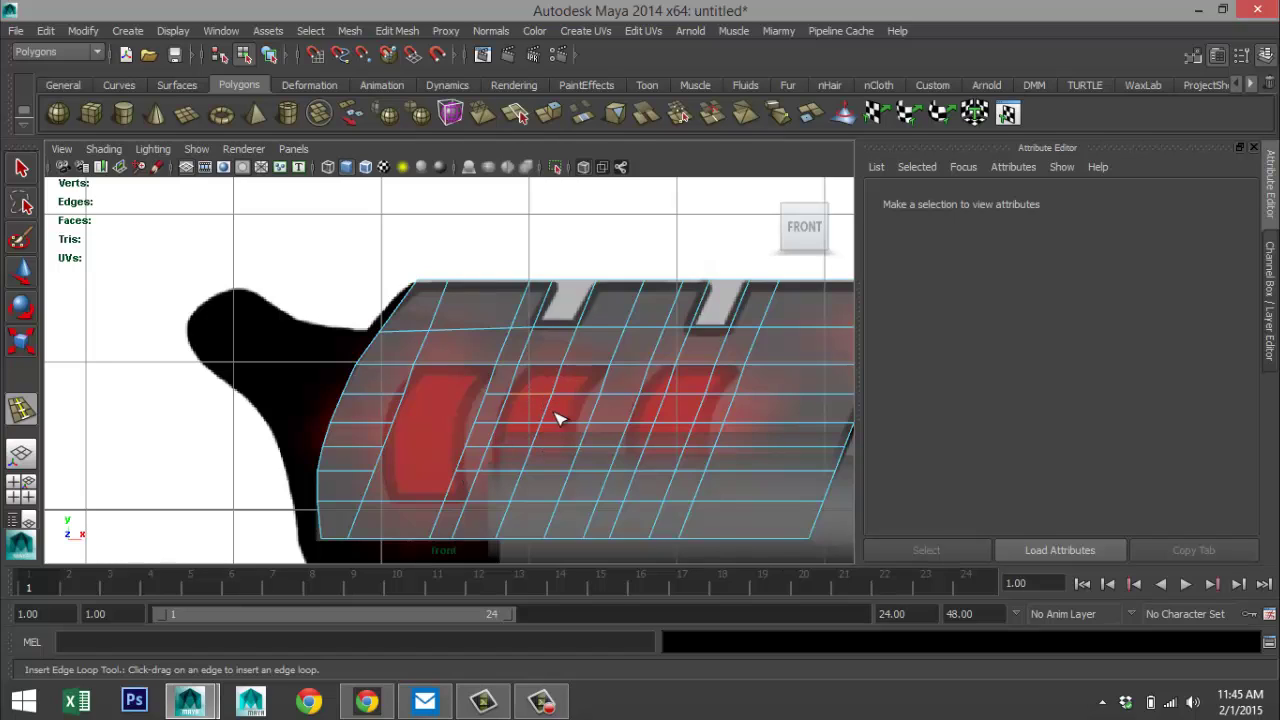
- Delete the horizontal and slanted edges crossing the middle red vent and the area just below it
drag(572, 409, 571, 411)
key(Delete)
click(529, 426)
key(Delete)
key(Delete)
click(544, 465)
key(Delete)
click(560, 463)
key(Delete)
click(512, 490)
key(Delete)
click(550, 475)
key(Delete)
- Delete the edges crossing the front red vent and the area just below it, and return to the Select tool
drag(688, 414, 689, 420)
key(Delete)
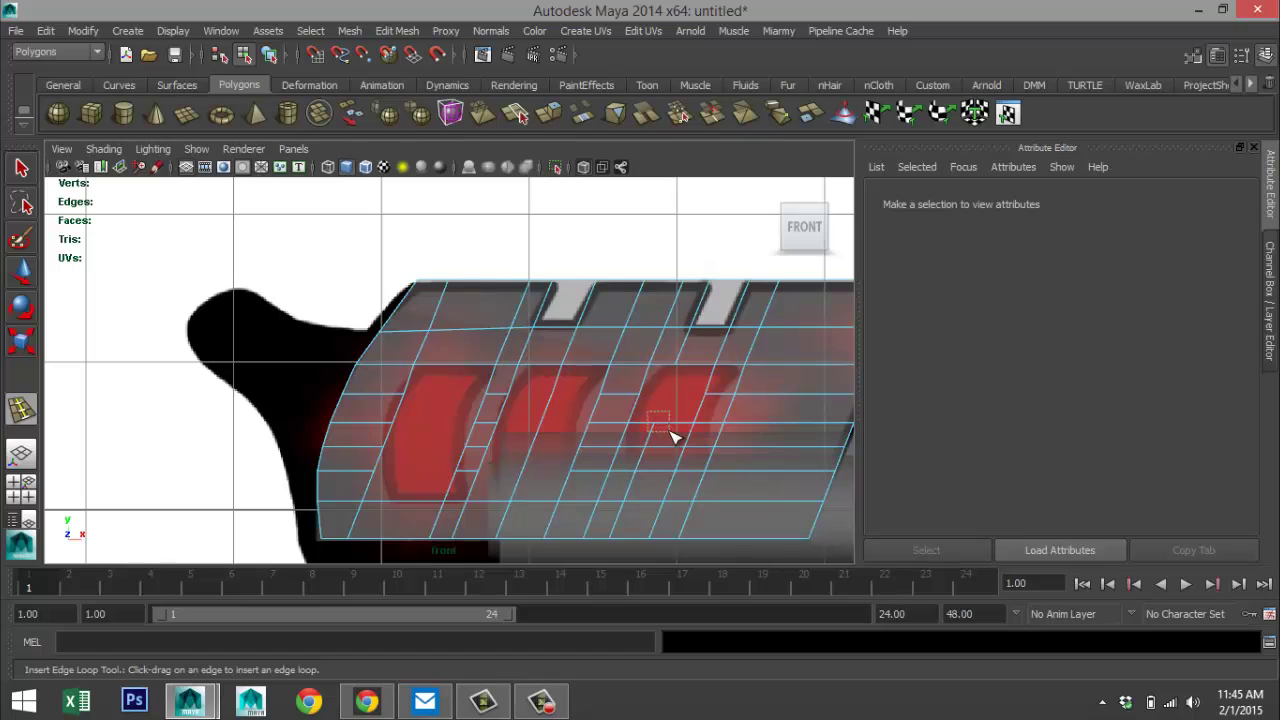
click(686, 448)
key(Delete)
click(672, 464)
key(Delete)
drag(703, 396, 700, 442)
click(709, 428)
key(Delete)
key(Delete)
click(697, 457)
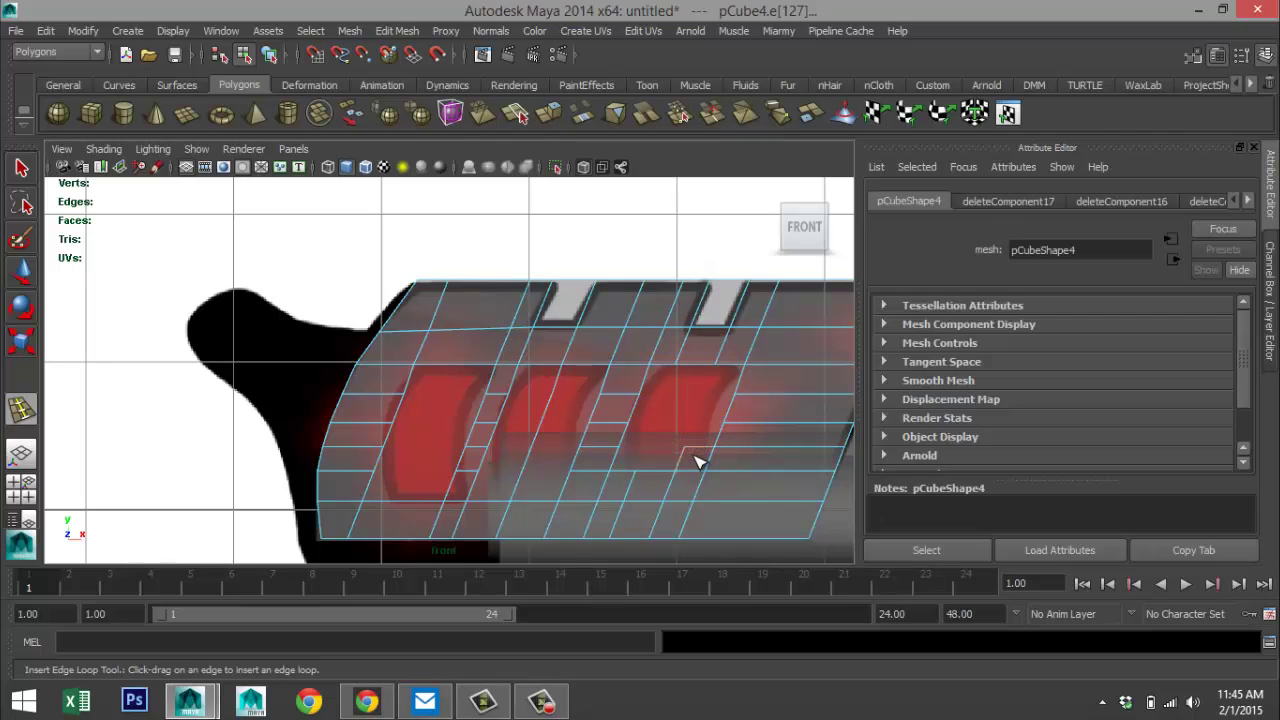
key(Delete)
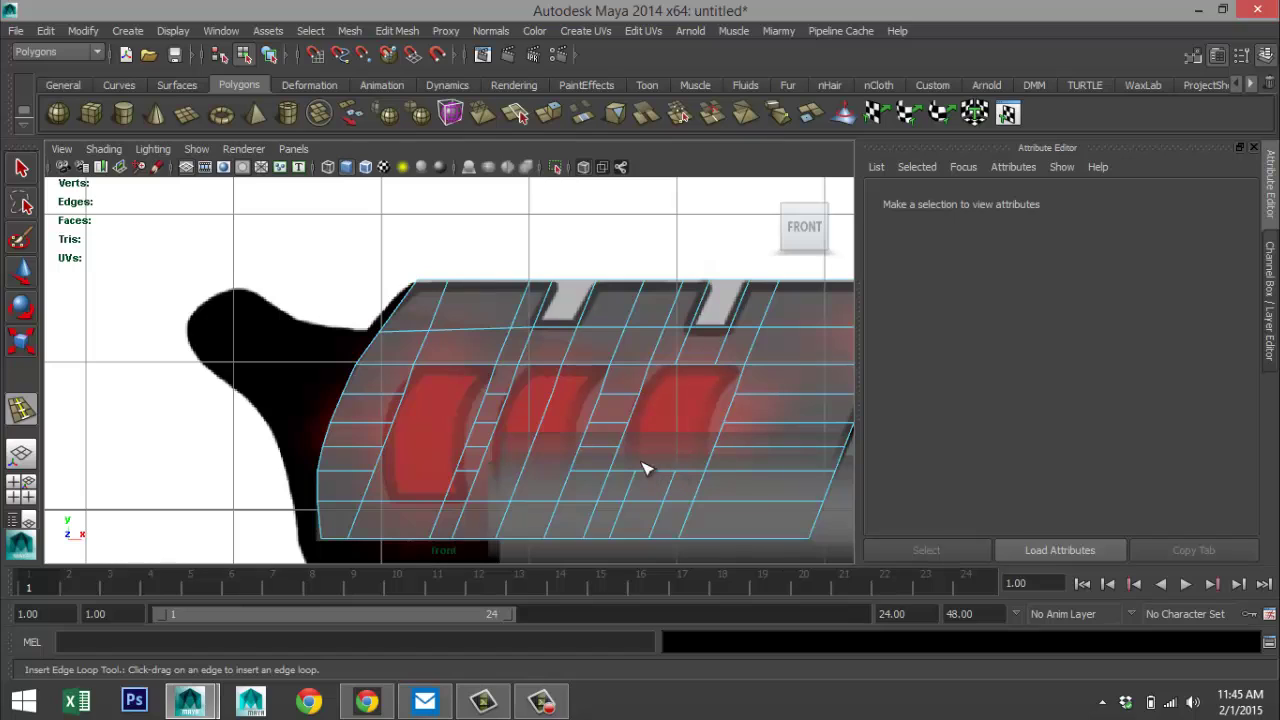
drag(697, 488, 697, 488)
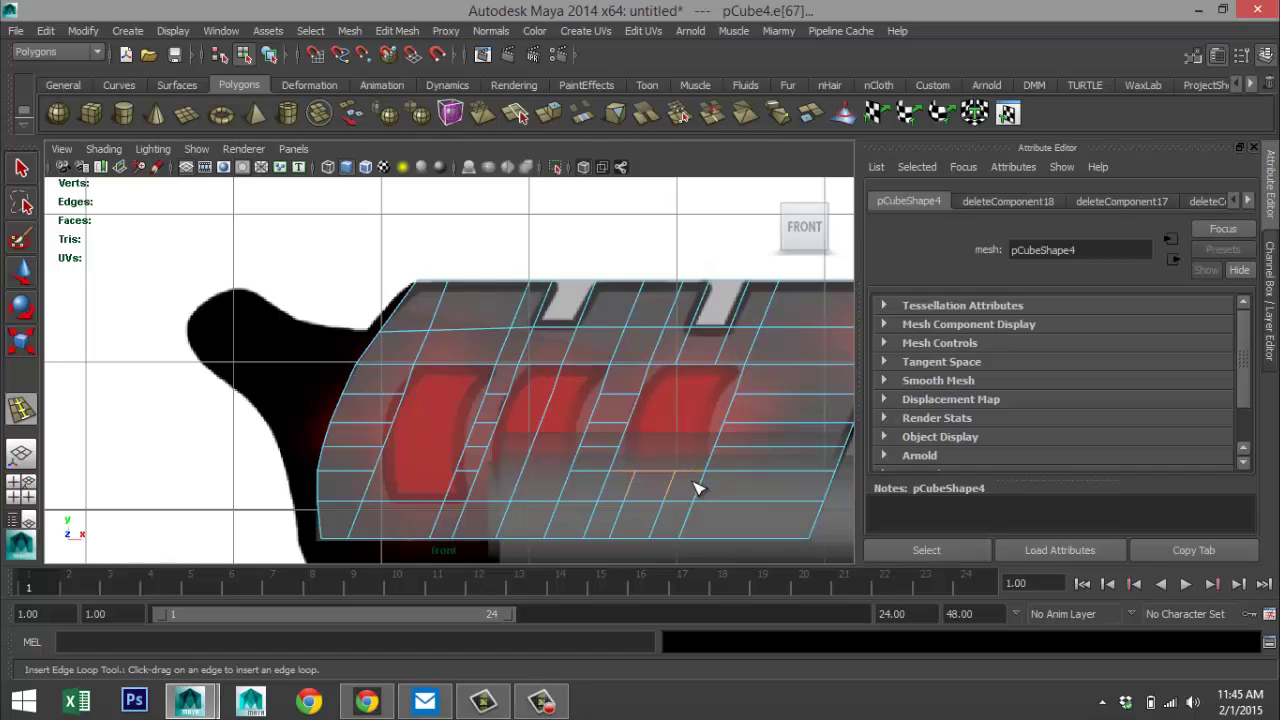
key(Delete)
click(669, 445)
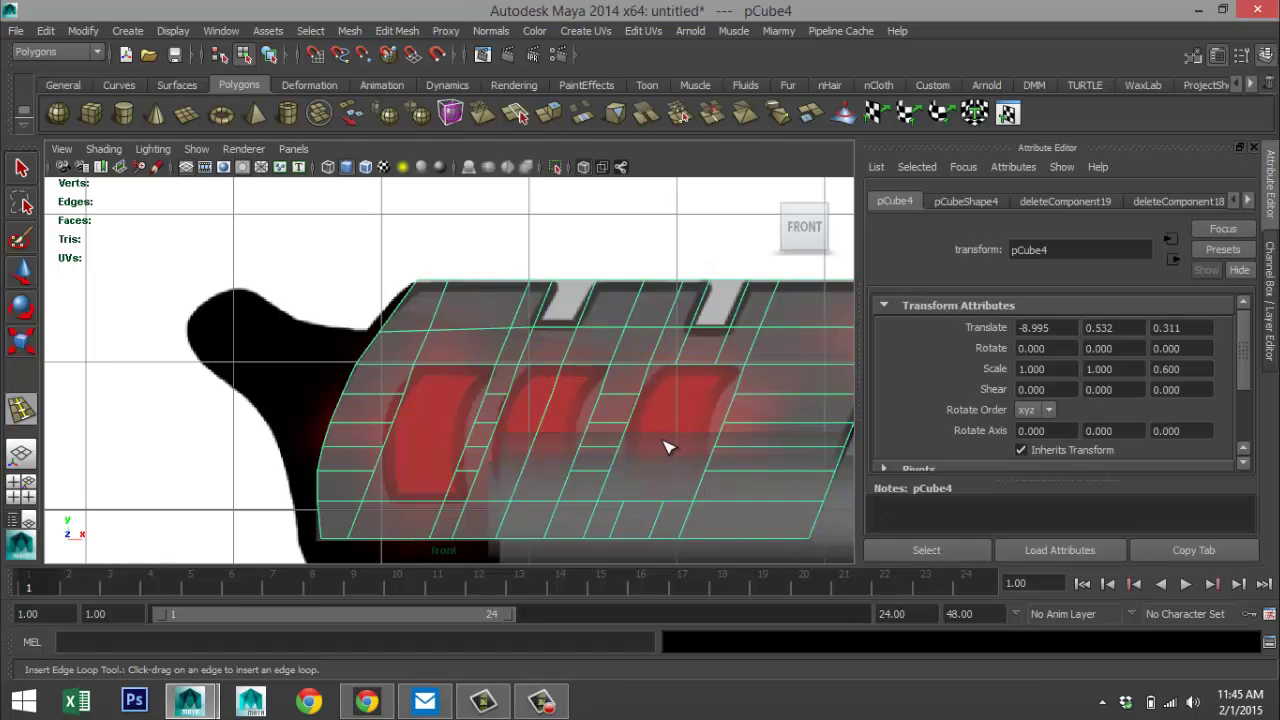
key(q)
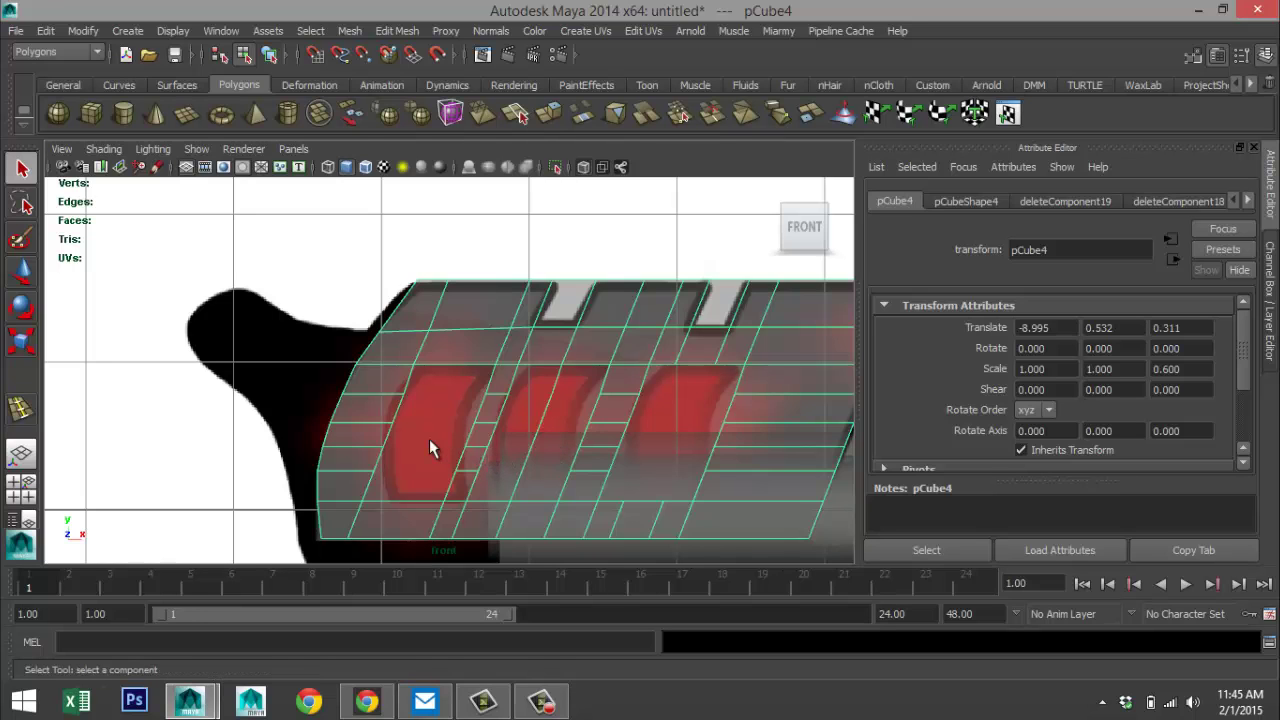
- Switch the front view to wireframe display and select the inner and outer barrel pipes in object mode
scroll(430, 440, down, 5)
key(4)
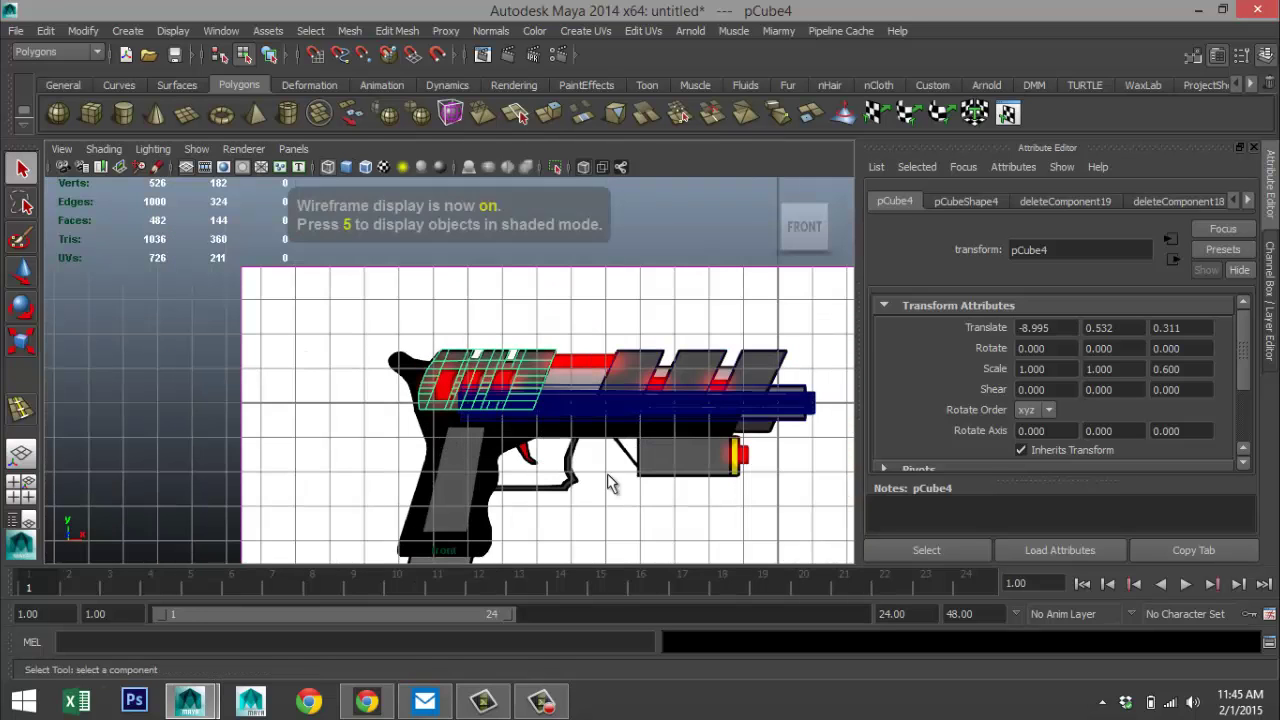
scroll(667, 439, up, 4)
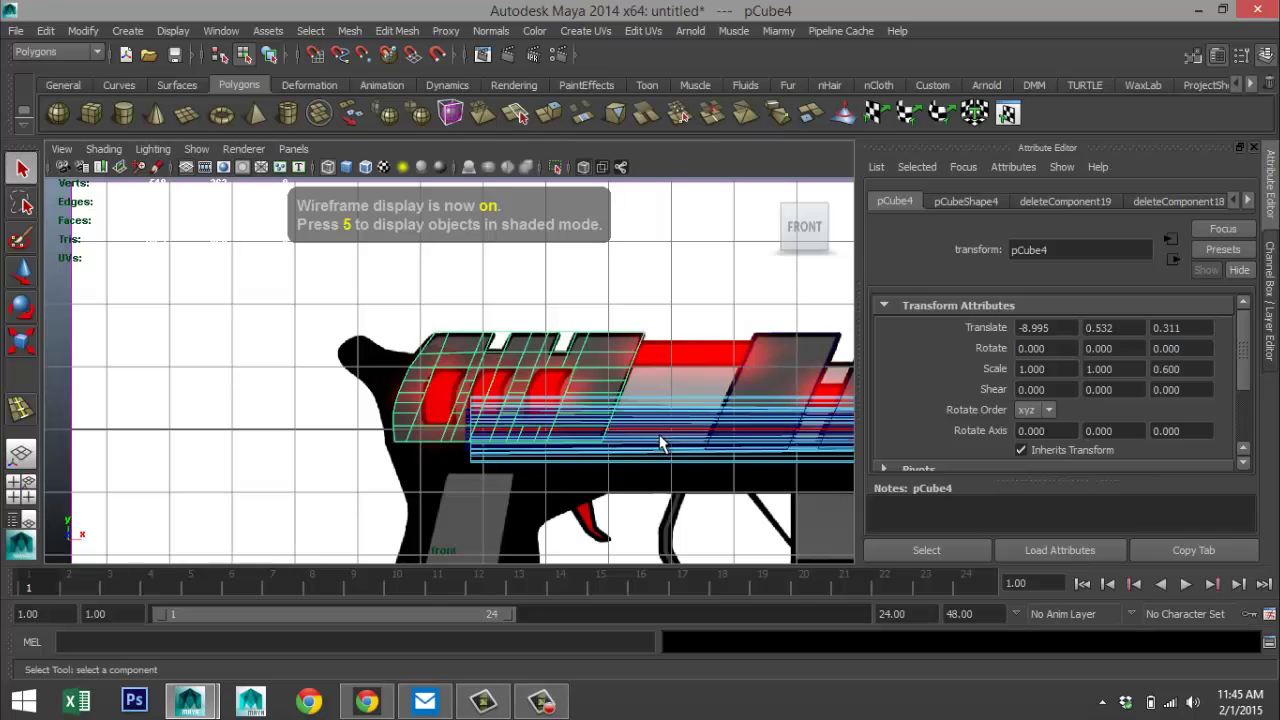
alt+middle_drag(625, 455, 294, 406)
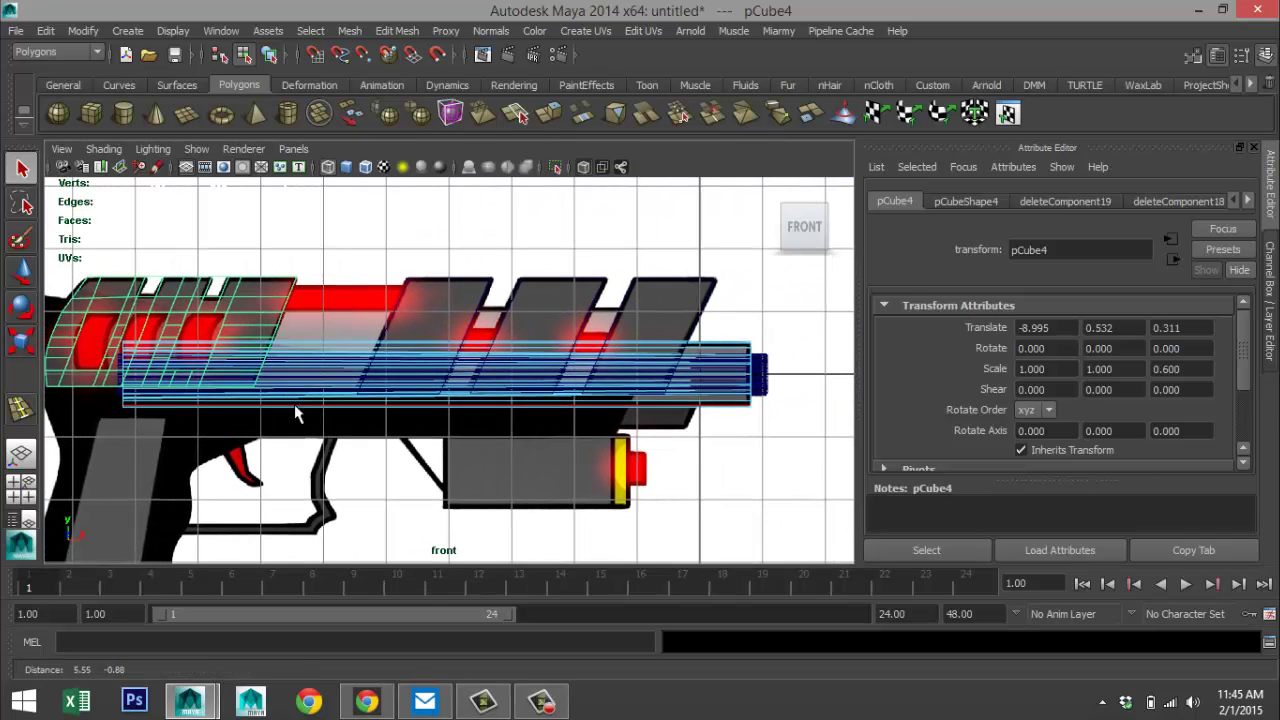
click(764, 375)
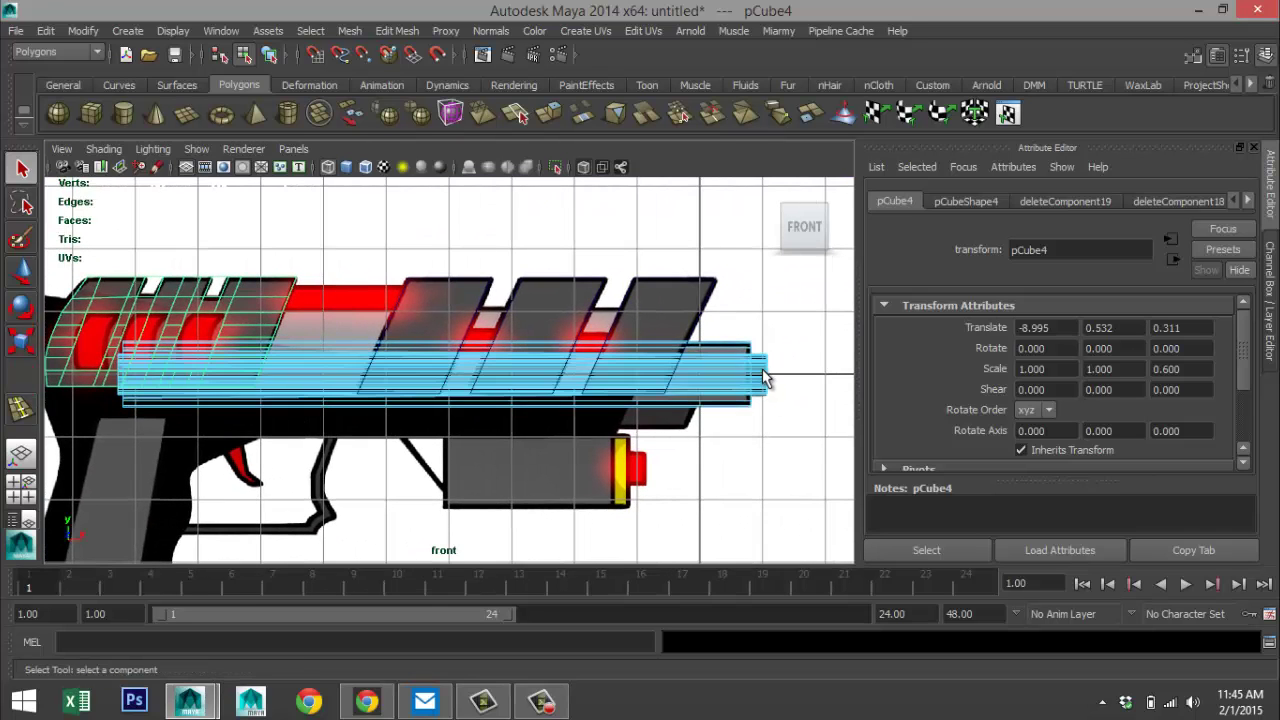
right_drag(764, 378, 788, 330)
click(713, 378)
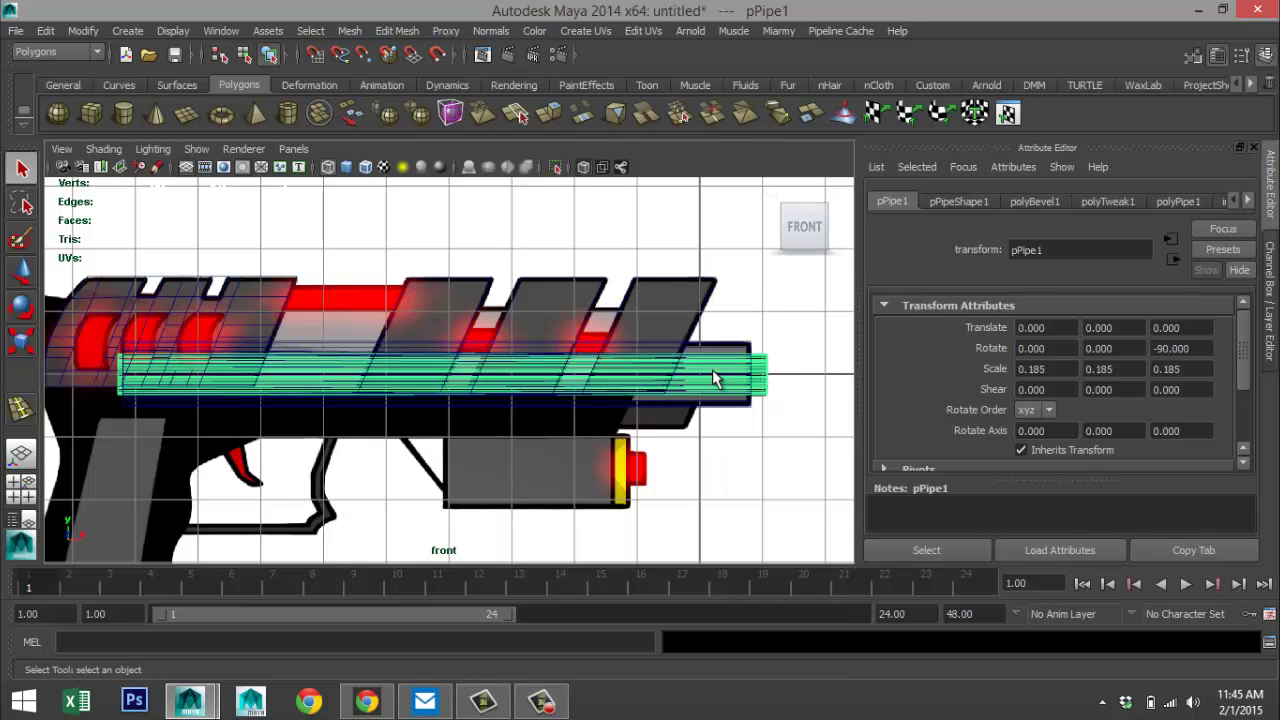
click(676, 350)
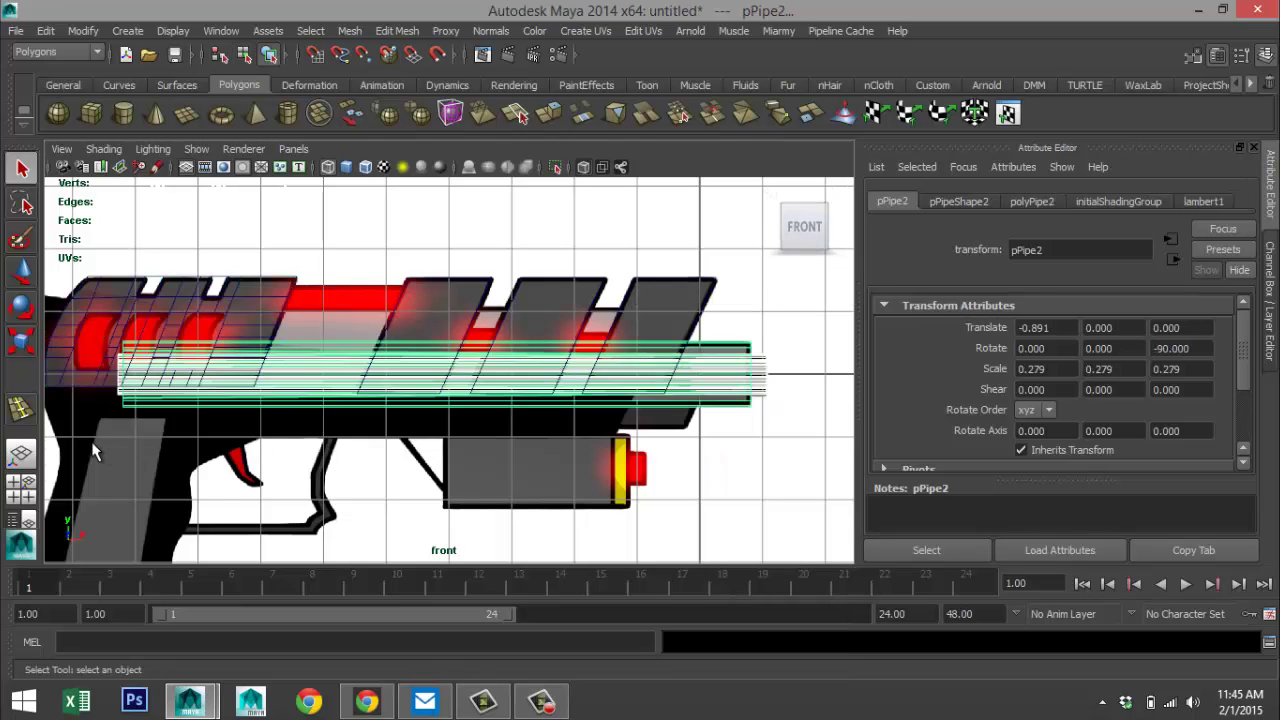
- Move the outer barrel pipe's rear end vertices forward to about X -6.7, near the front edge of the rear upper body
alt+middle_drag(92, 452, 440, 400)
right_click(428, 352)
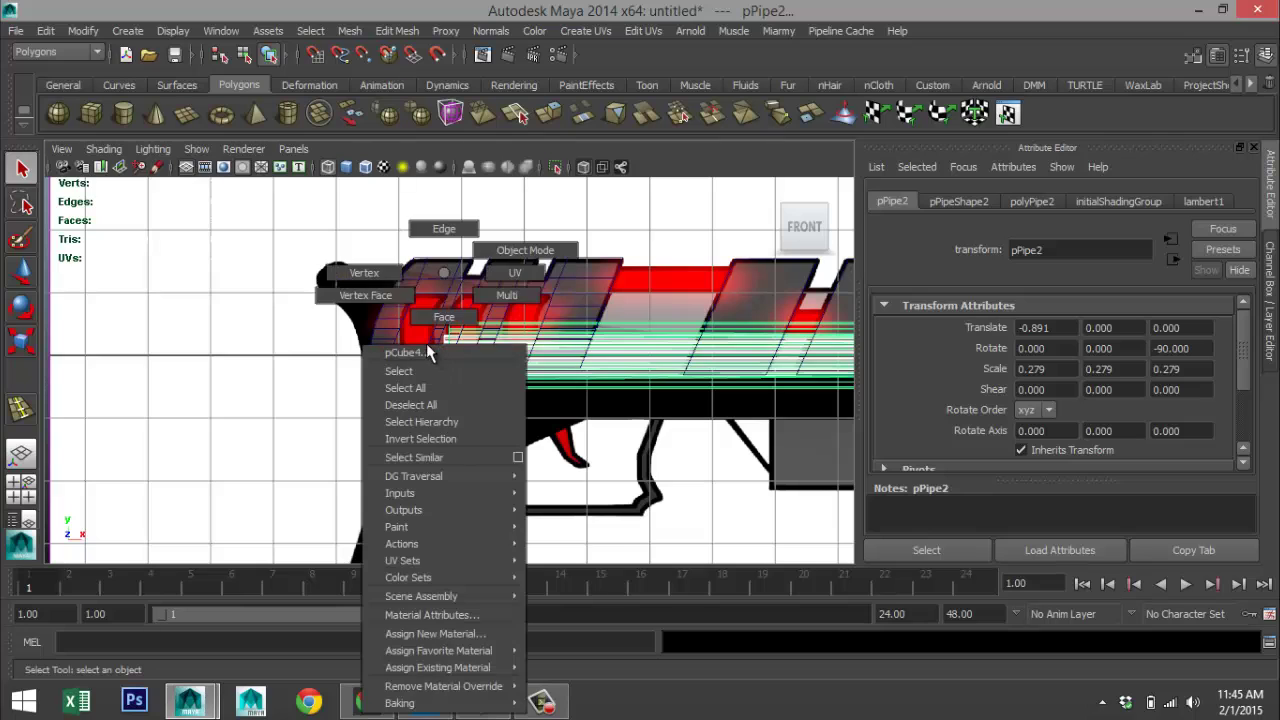
right_drag(428, 352, 372, 290)
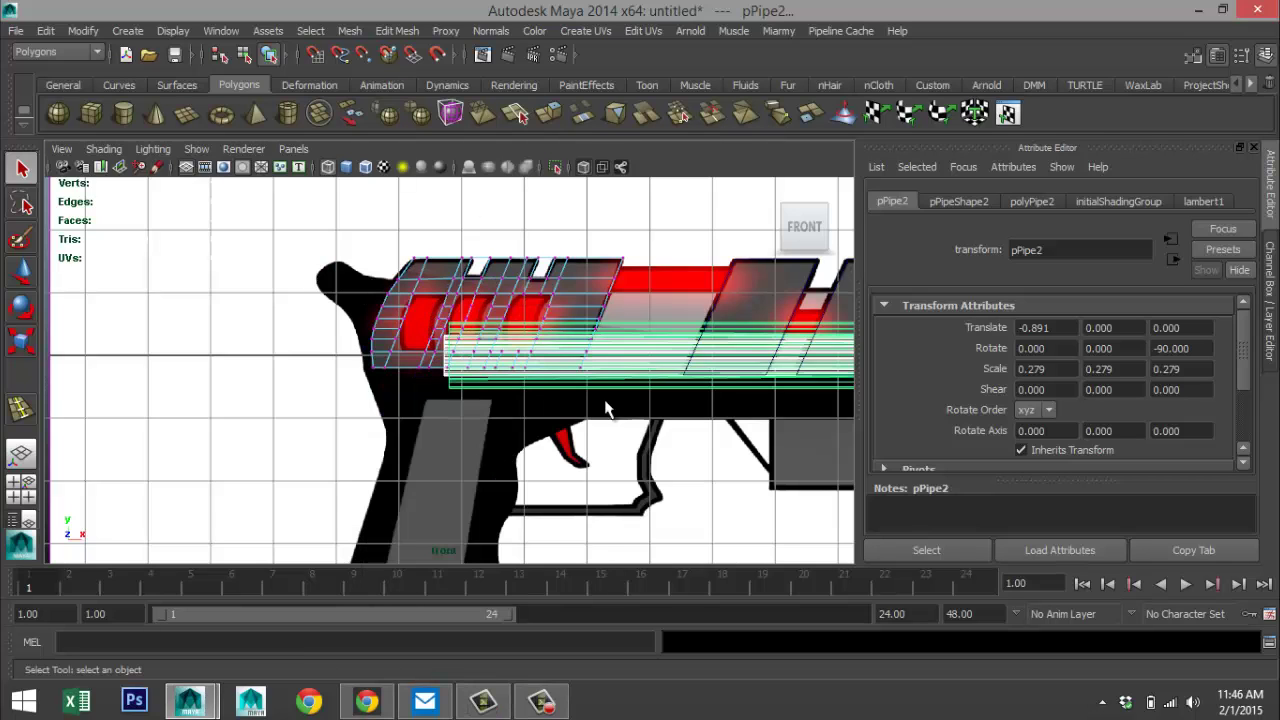
right_drag(688, 334, 630, 280)
click(671, 331)
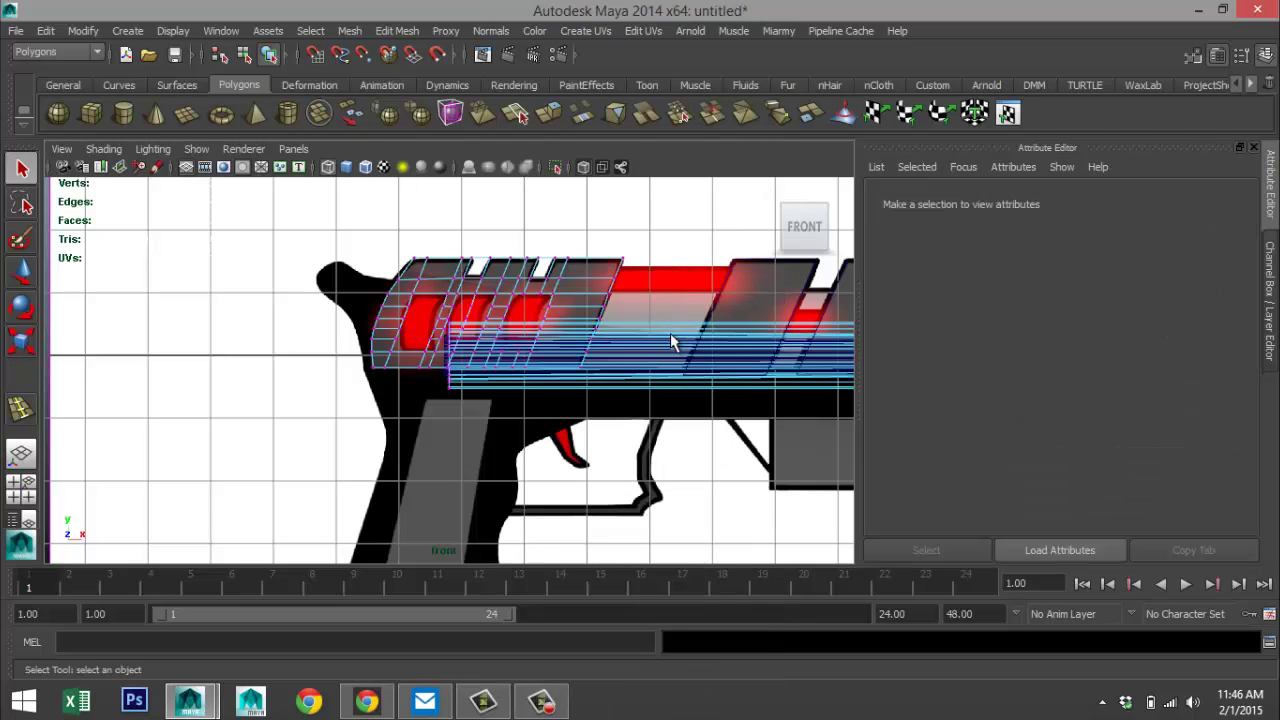
click(673, 362)
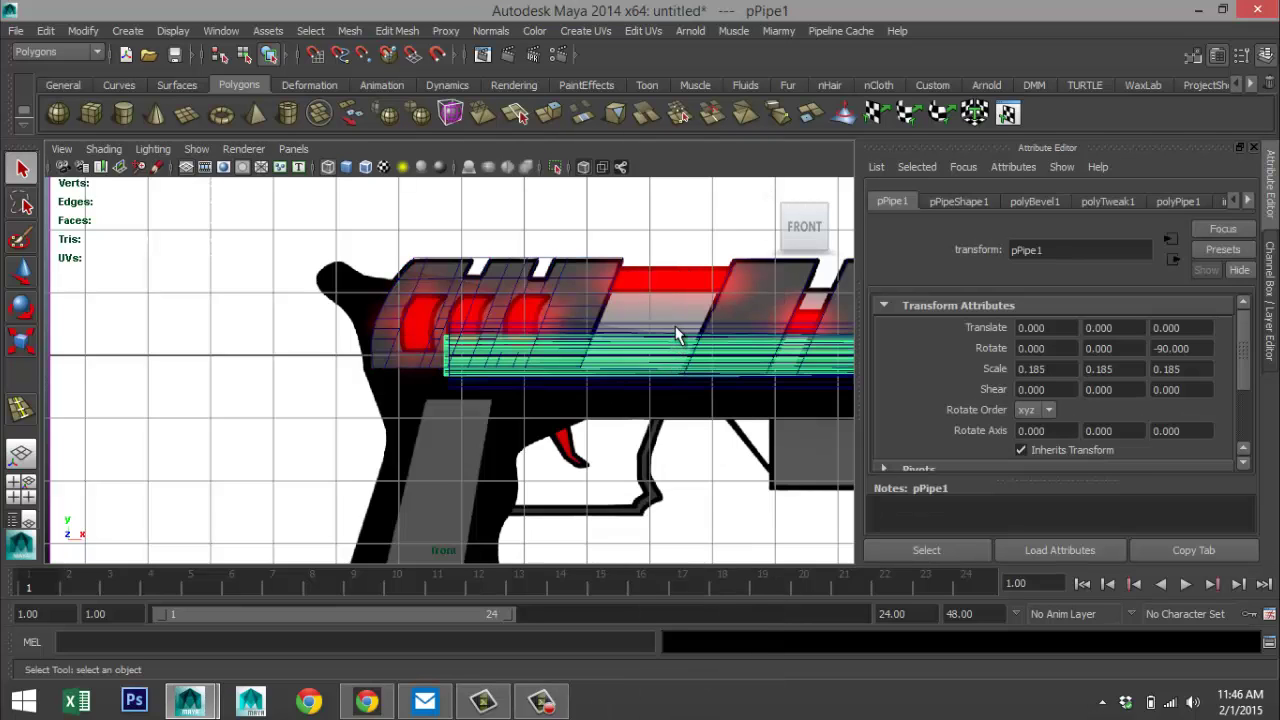
click(677, 334)
right_drag(670, 272, 652, 312)
click(652, 312)
drag(459, 340, 470, 422)
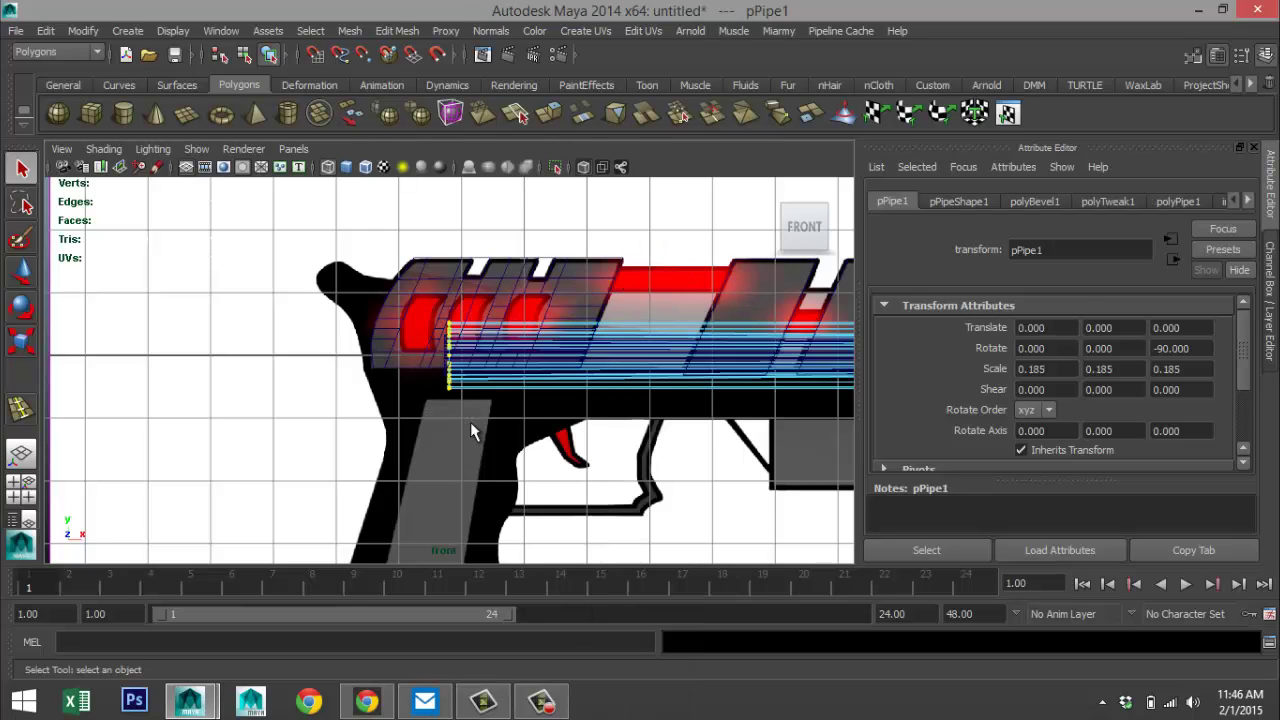
key(w)
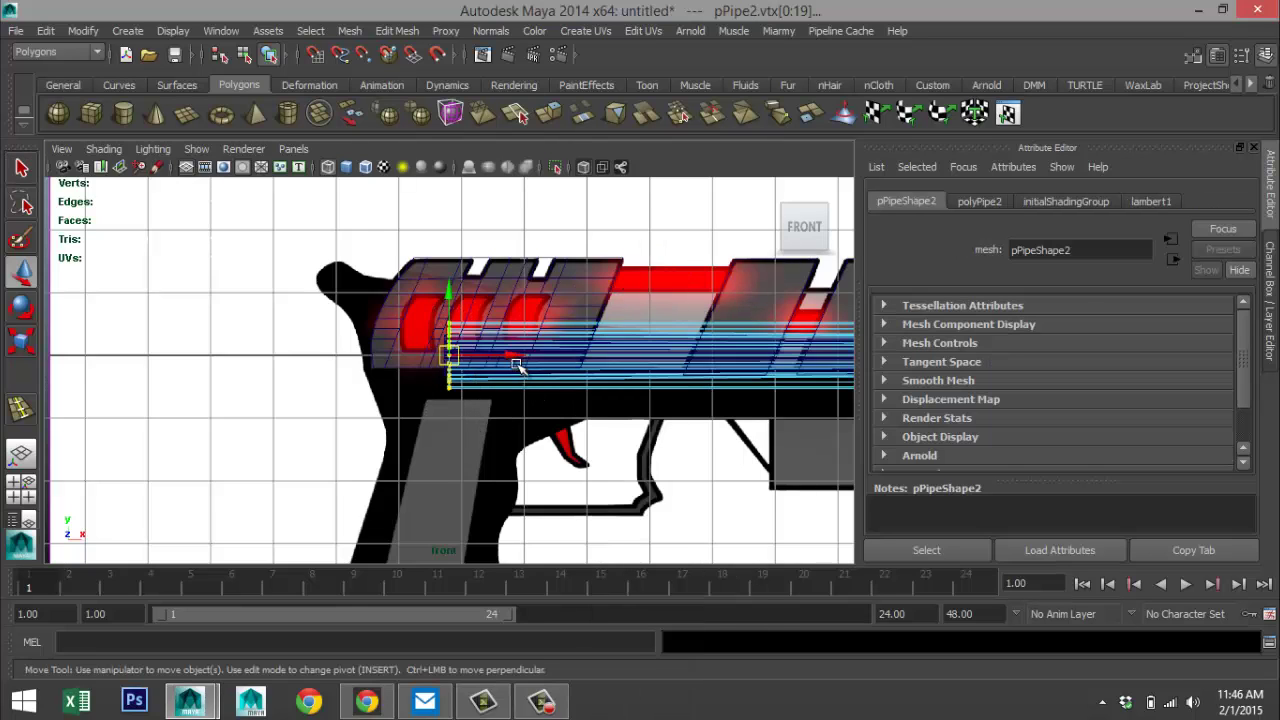
drag(511, 357, 670, 376)
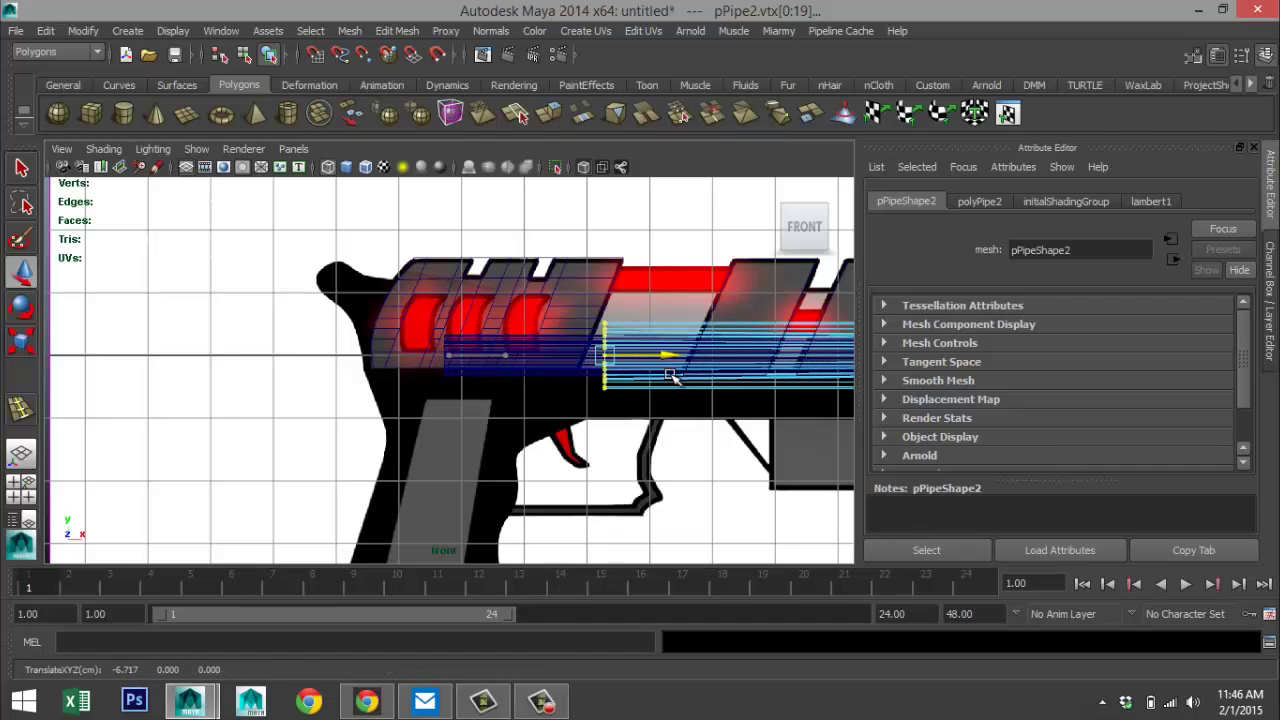
- Move the inner barrel pipe's rear end vertices forward to about X -6.7, level with the outer pipe's rear end
click(461, 370)
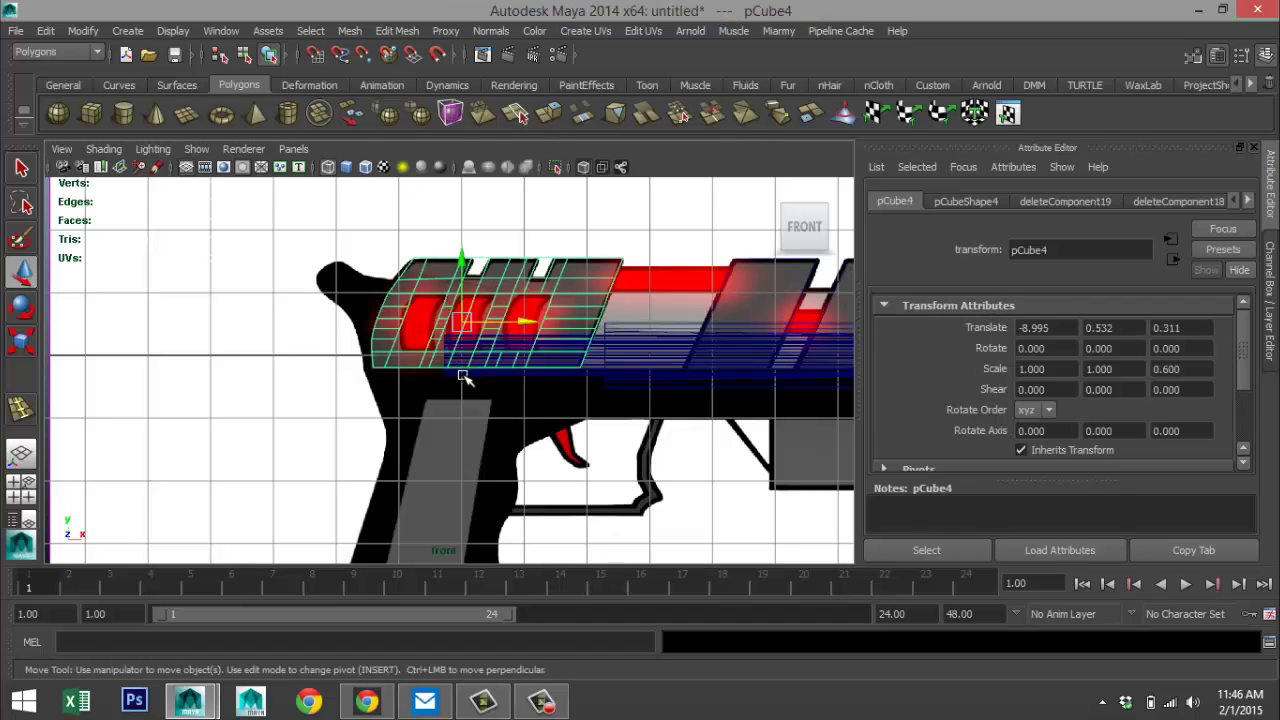
click(596, 375)
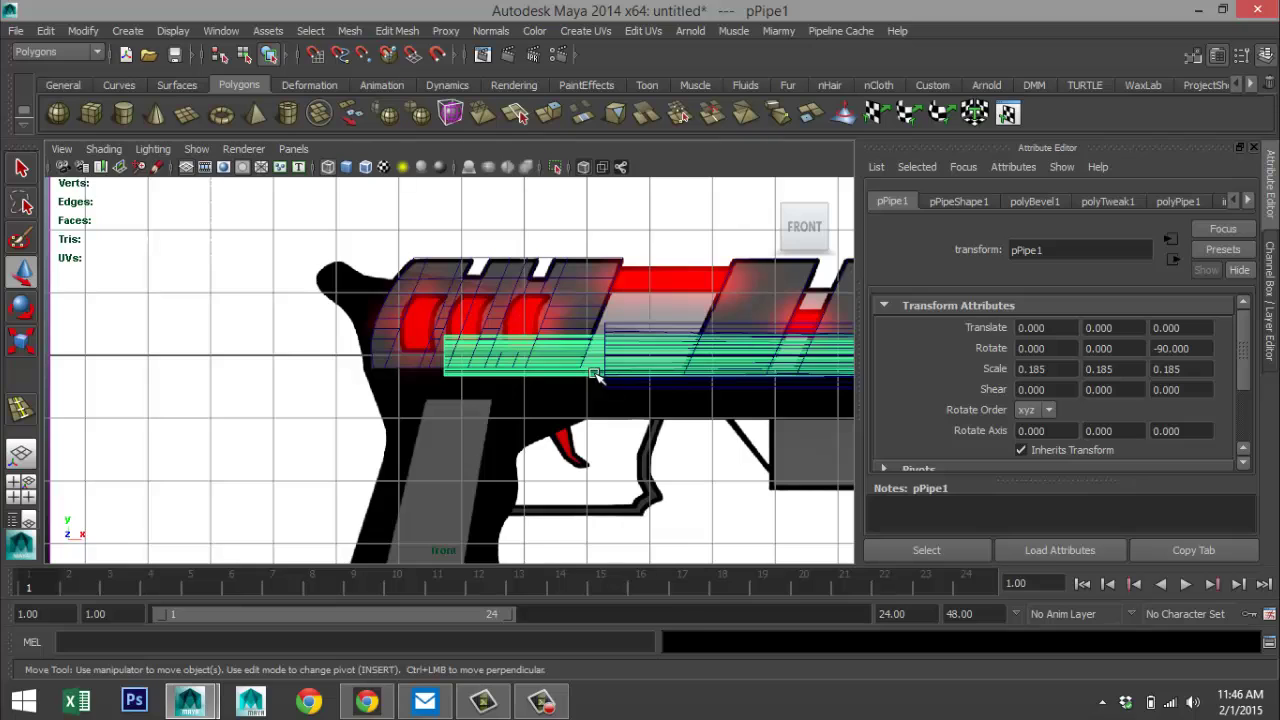
right_drag(596, 375, 505, 290)
drag(425, 318, 474, 412)
drag(505, 352, 674, 390)
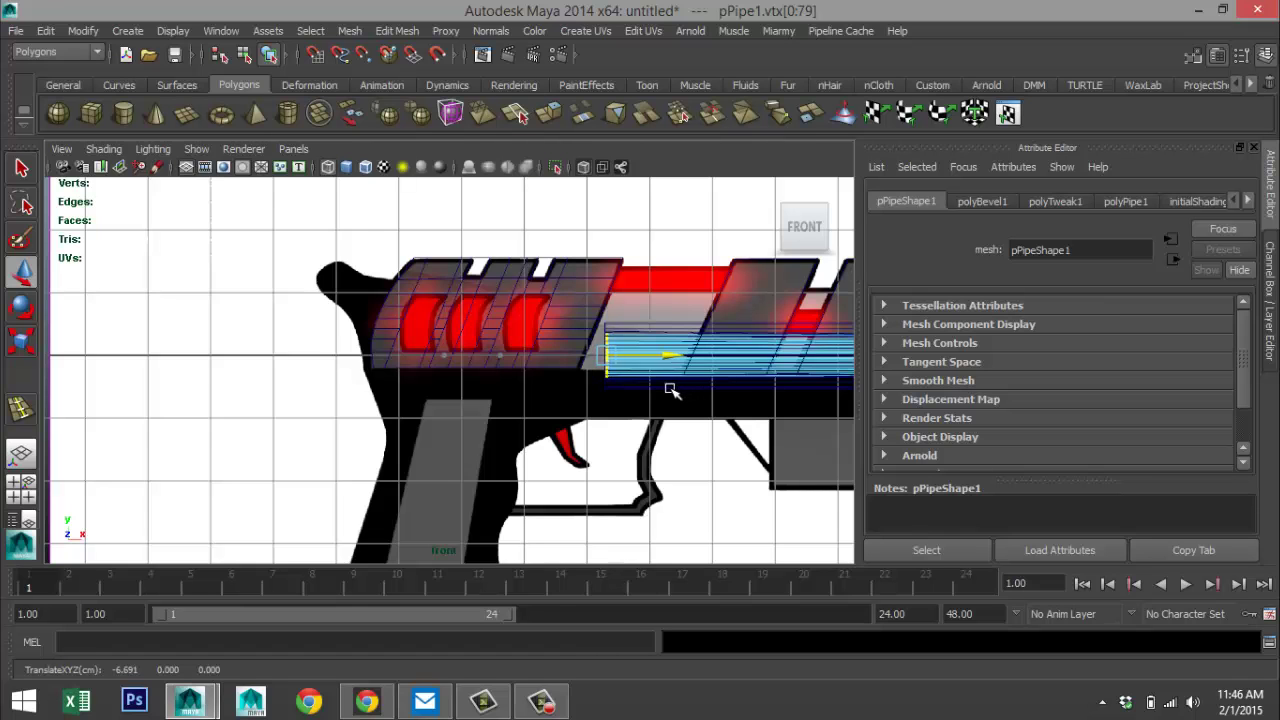
- Delete the leftover slanted edge crossing the middle red vent of the rear upper body and hide the grid
scroll(520, 410, up, 5)
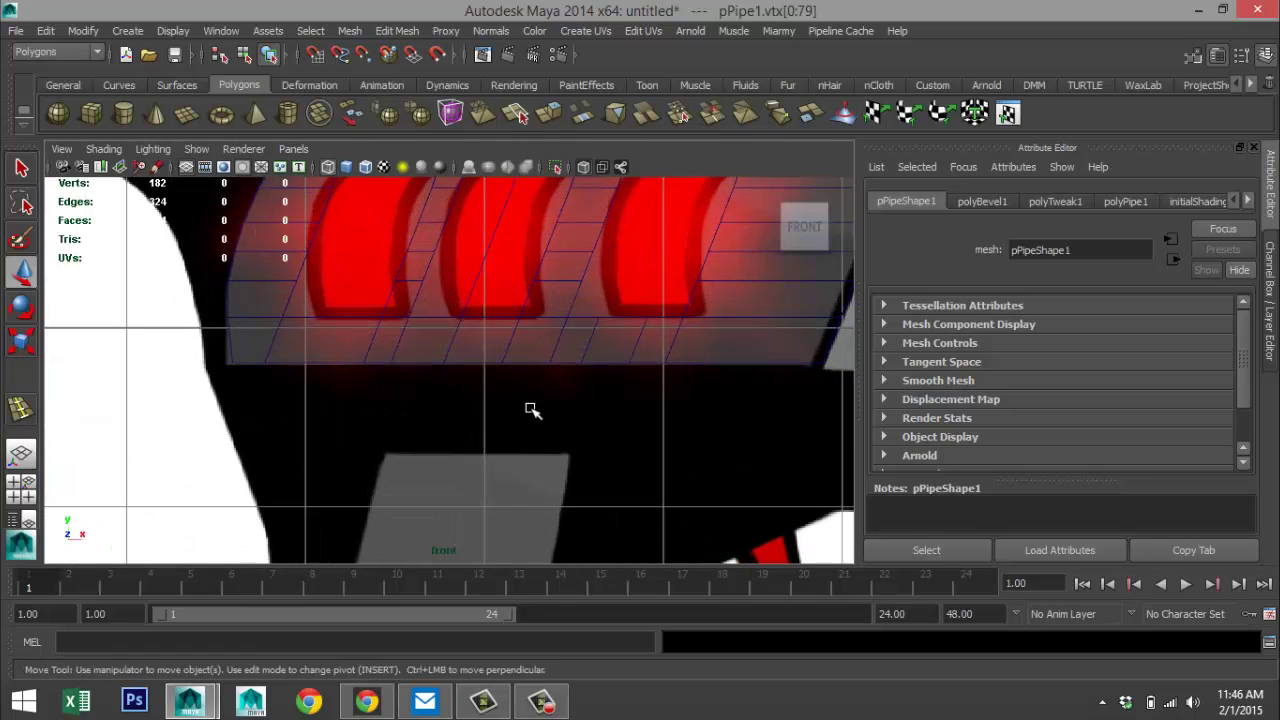
alt+middle_drag(447, 359, 476, 469)
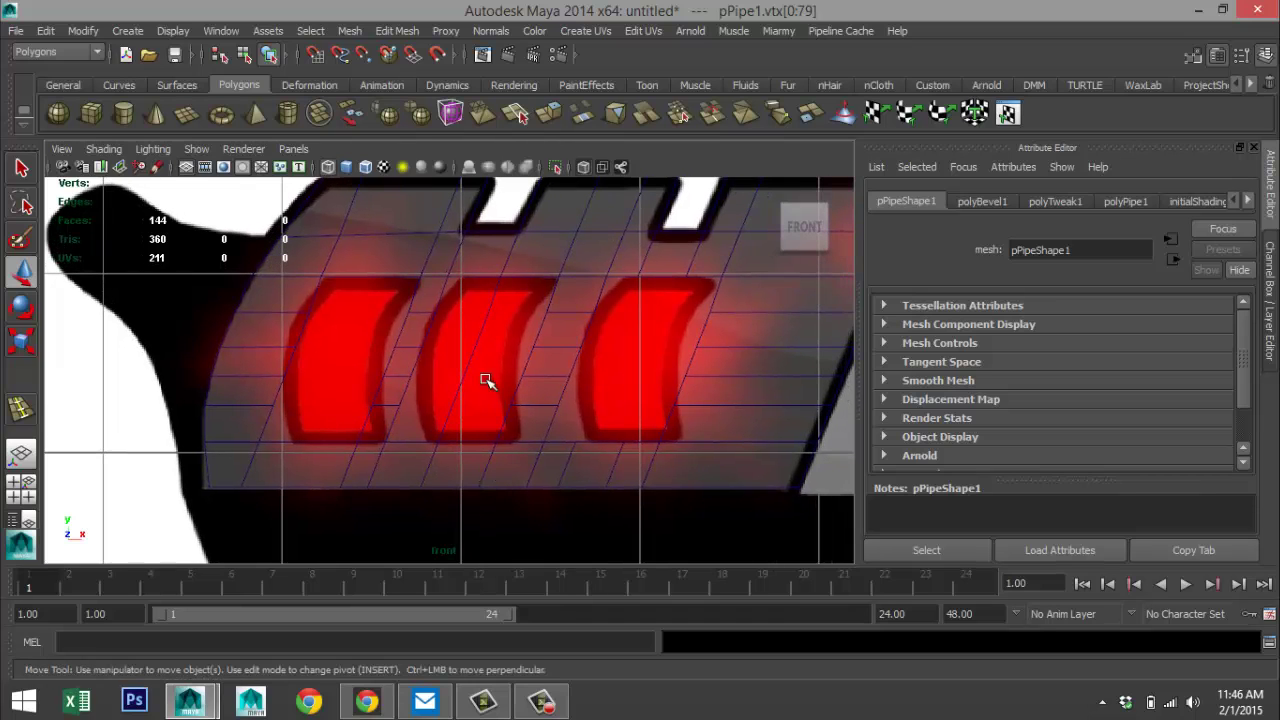
right_drag(474, 357, 482, 252)
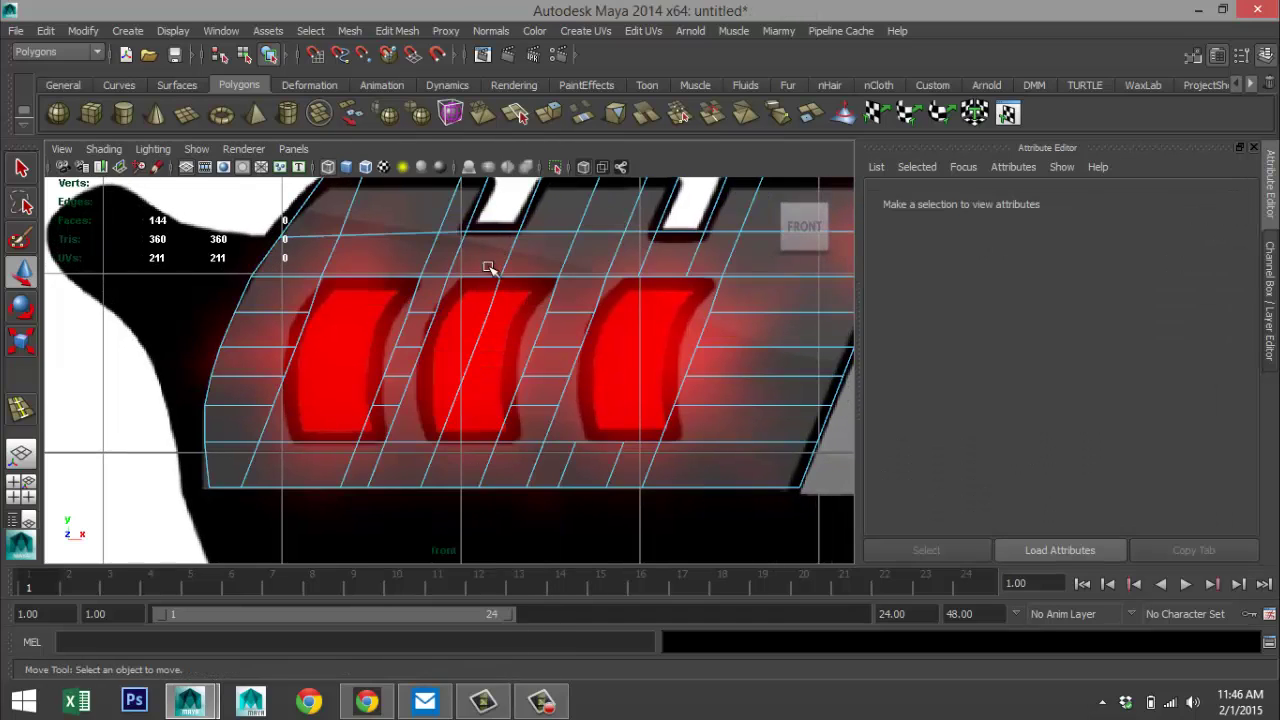
click(480, 324)
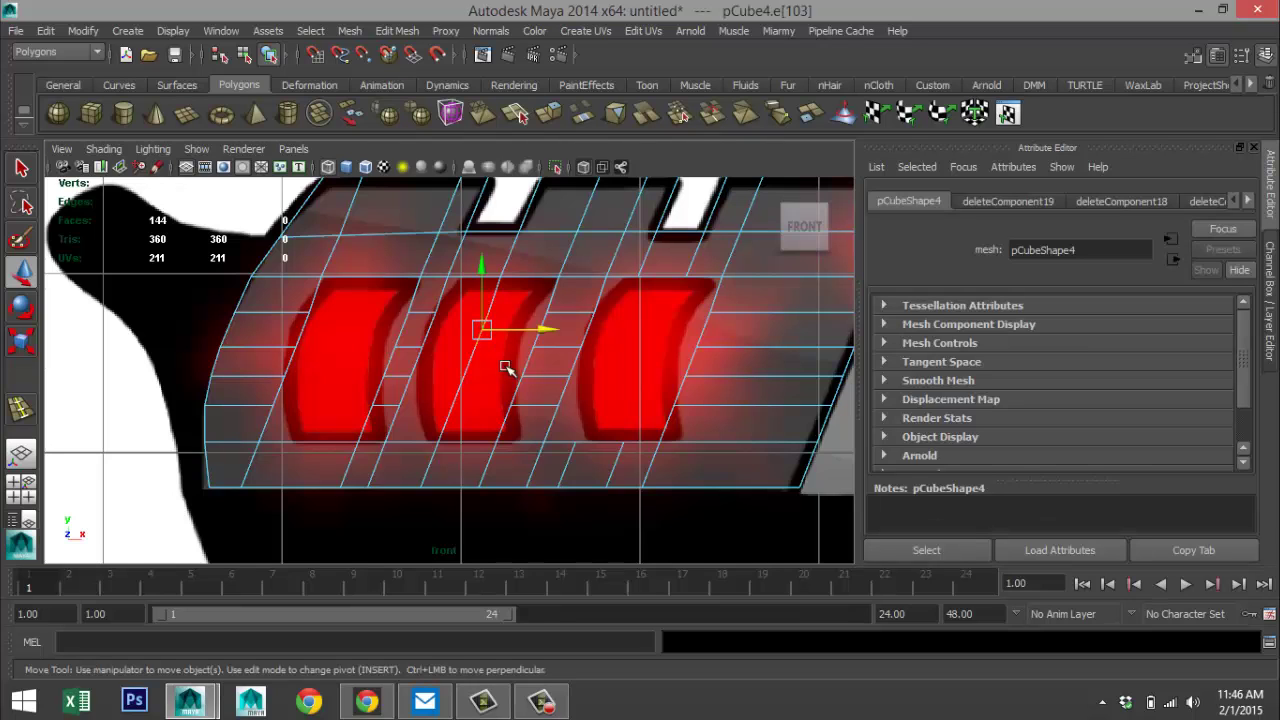
key(Delete)
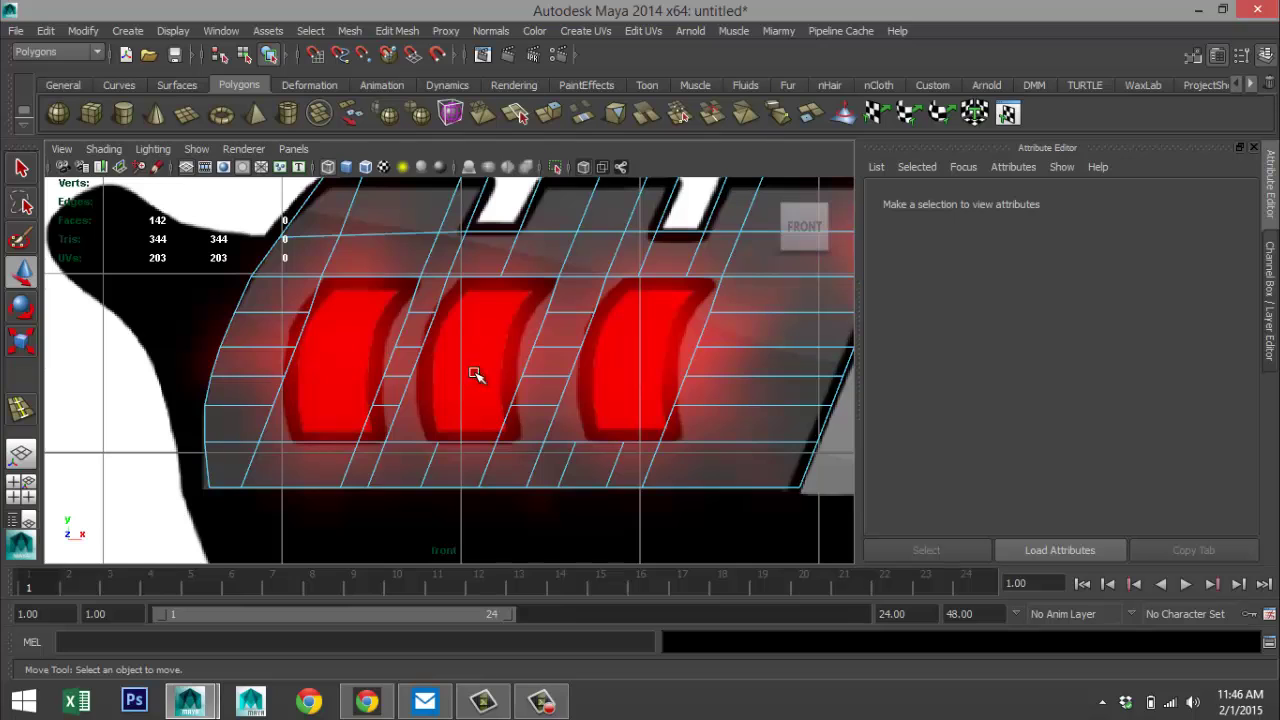
click(172, 30)
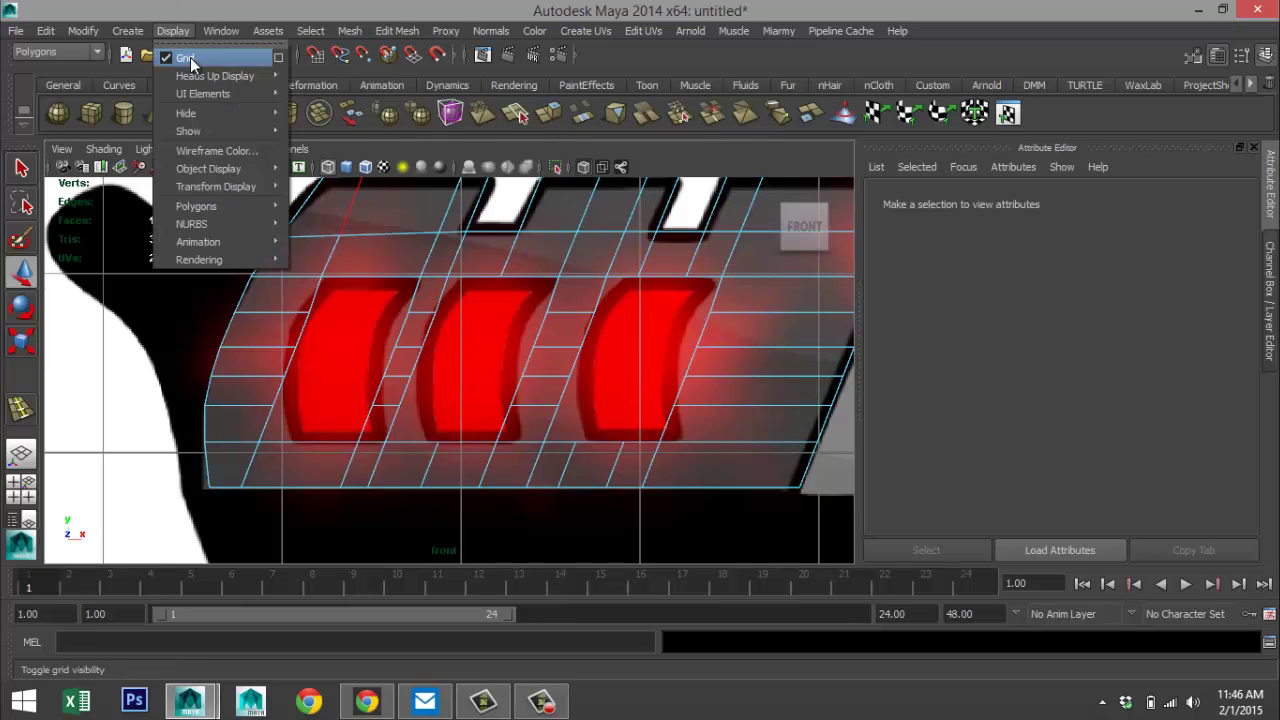
click(162, 55)
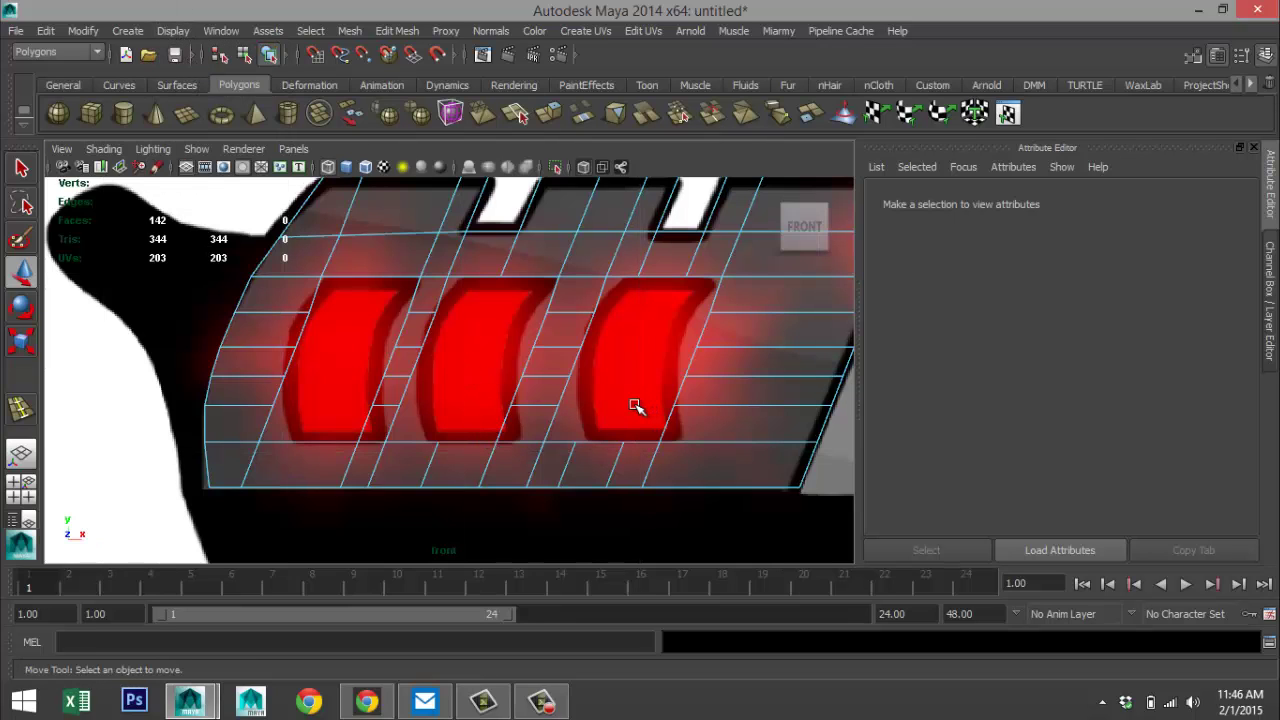
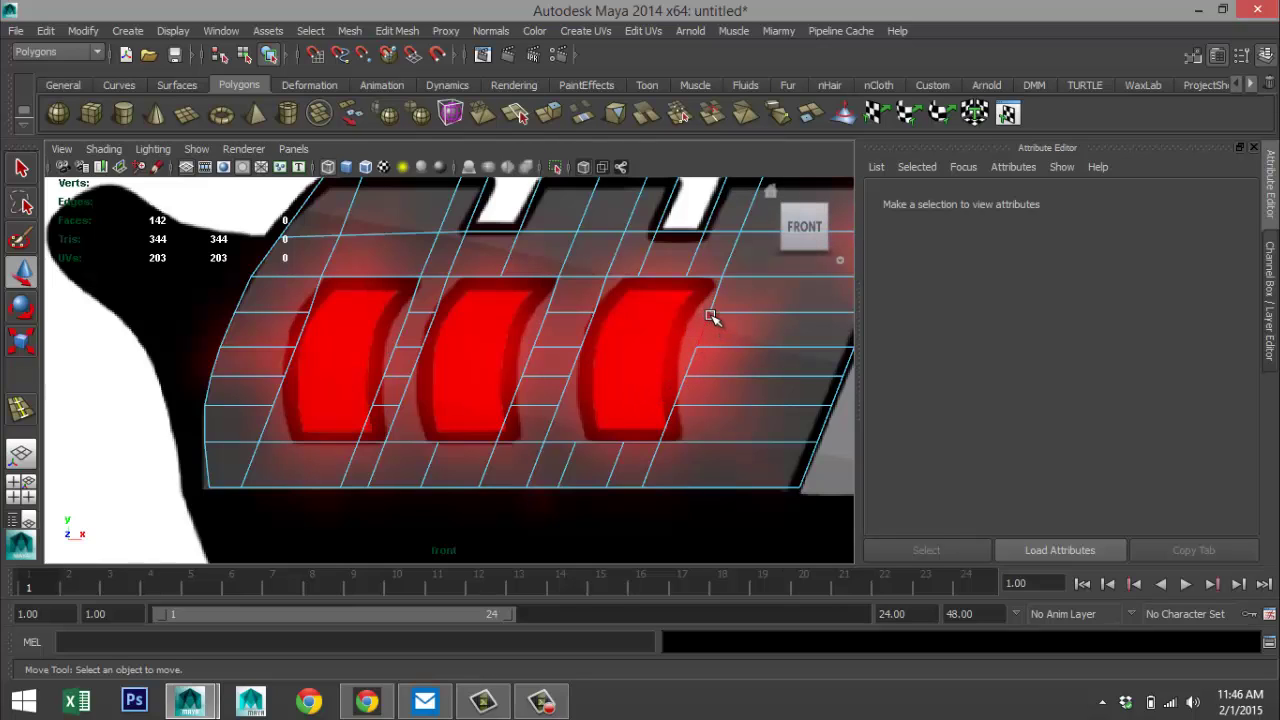
- Shift the two upper vertex rows beside the three vents rearward to follow the curved vent outlines in the reference
right_drag(710, 314, 645, 278)
drag(285, 292, 763, 324)
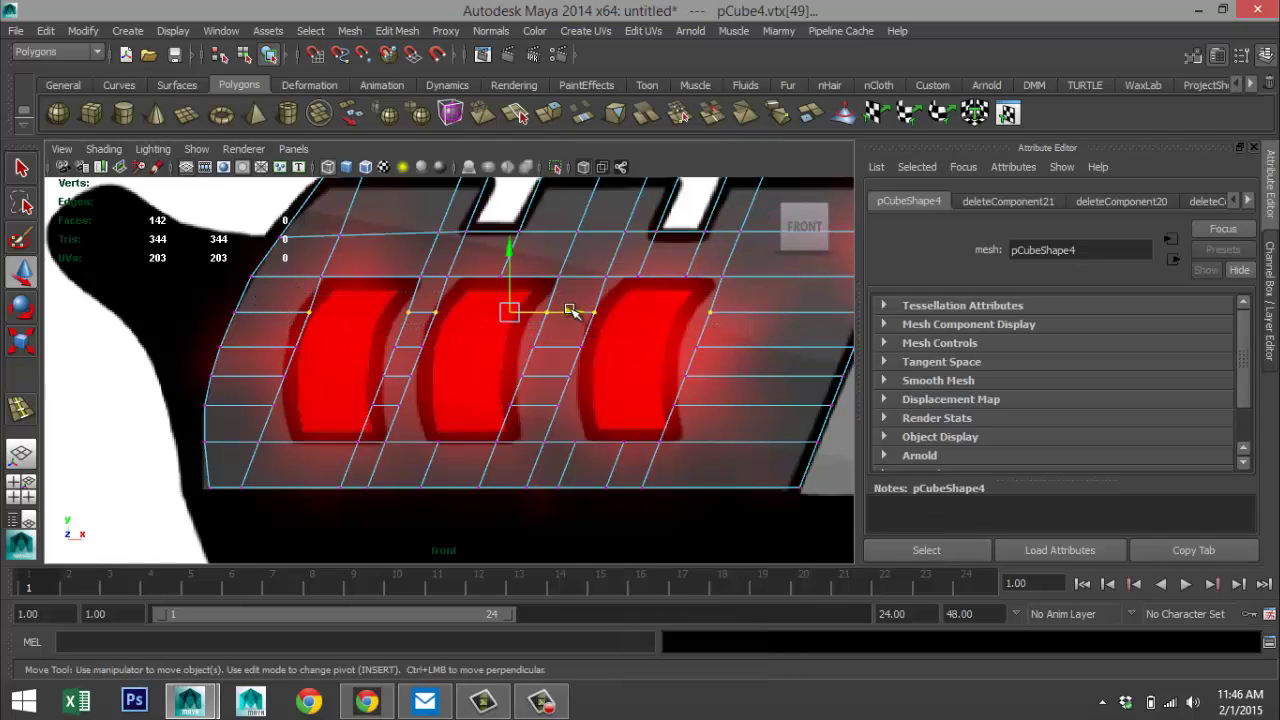
drag(570, 312, 558, 311)
drag(270, 331, 762, 380)
drag(562, 345, 541, 353)
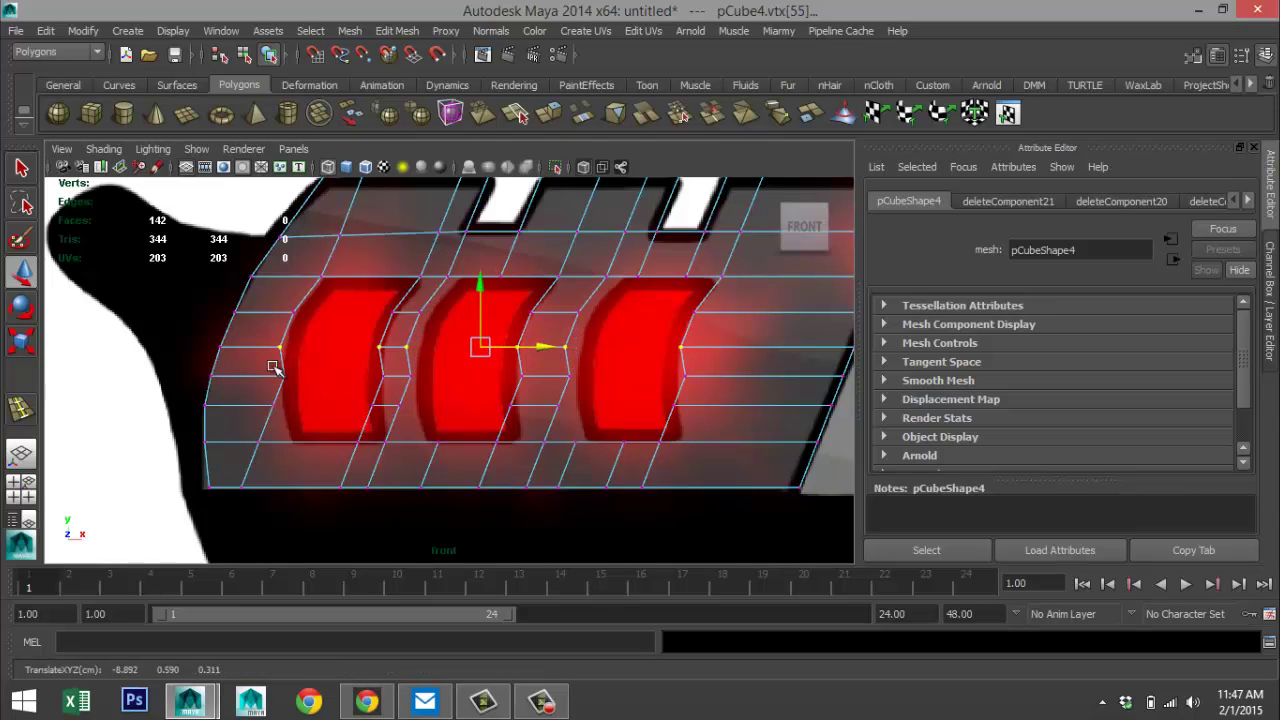
- Shift the lower vertex rows beside and beneath the vents horizontally to match the lower curves and bottom corners of the red outlines
drag(265, 364, 734, 403)
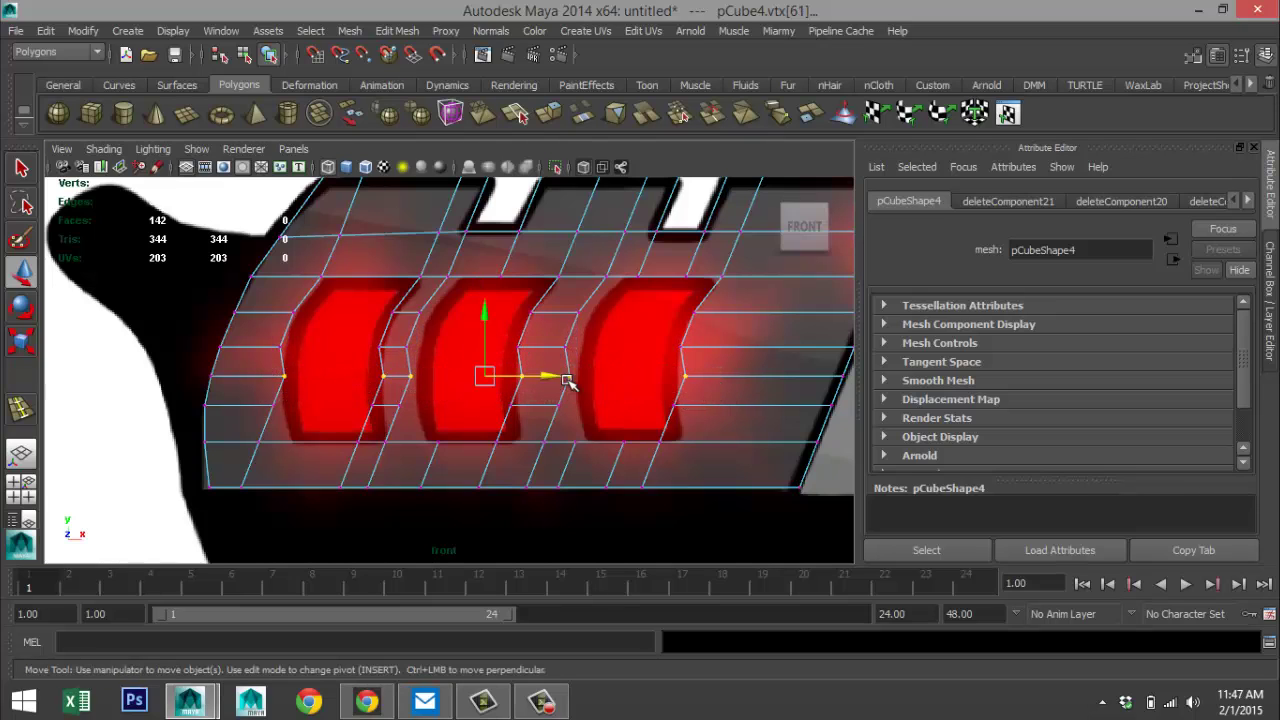
drag(555, 376, 546, 373)
drag(262, 394, 703, 431)
drag(536, 404, 545, 407)
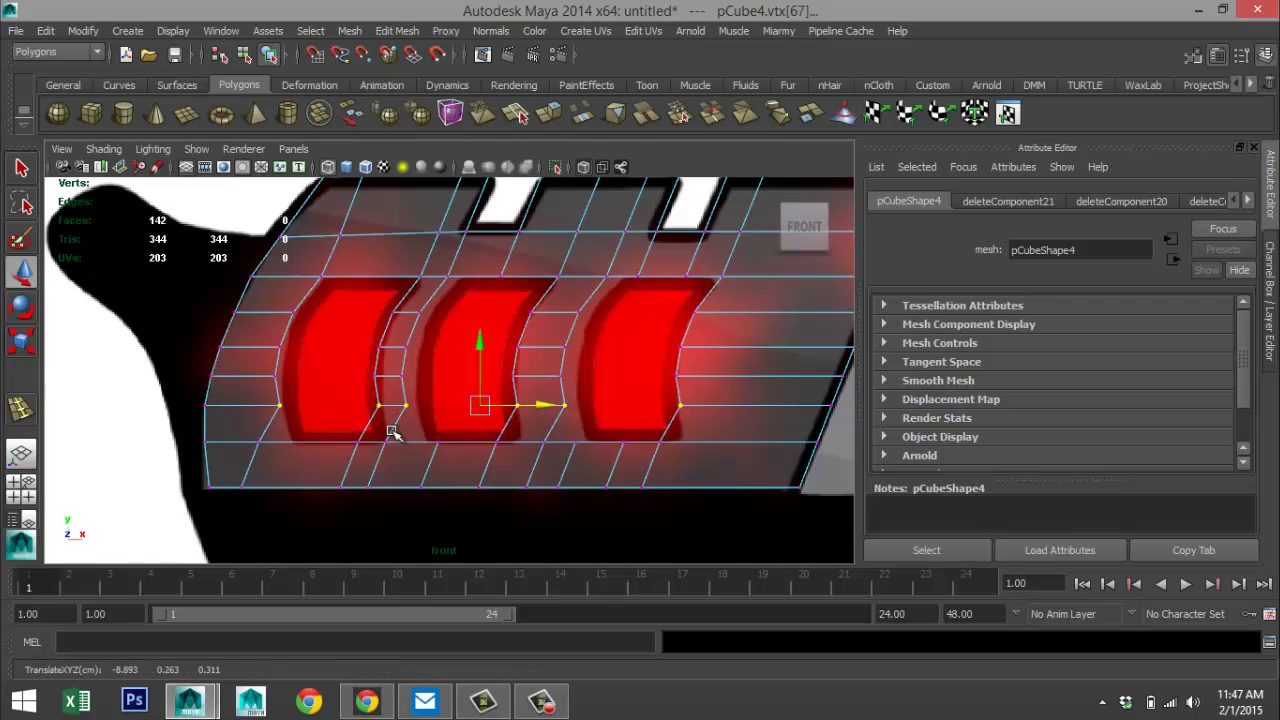
drag(245, 430, 723, 457)
drag(523, 443, 552, 443)
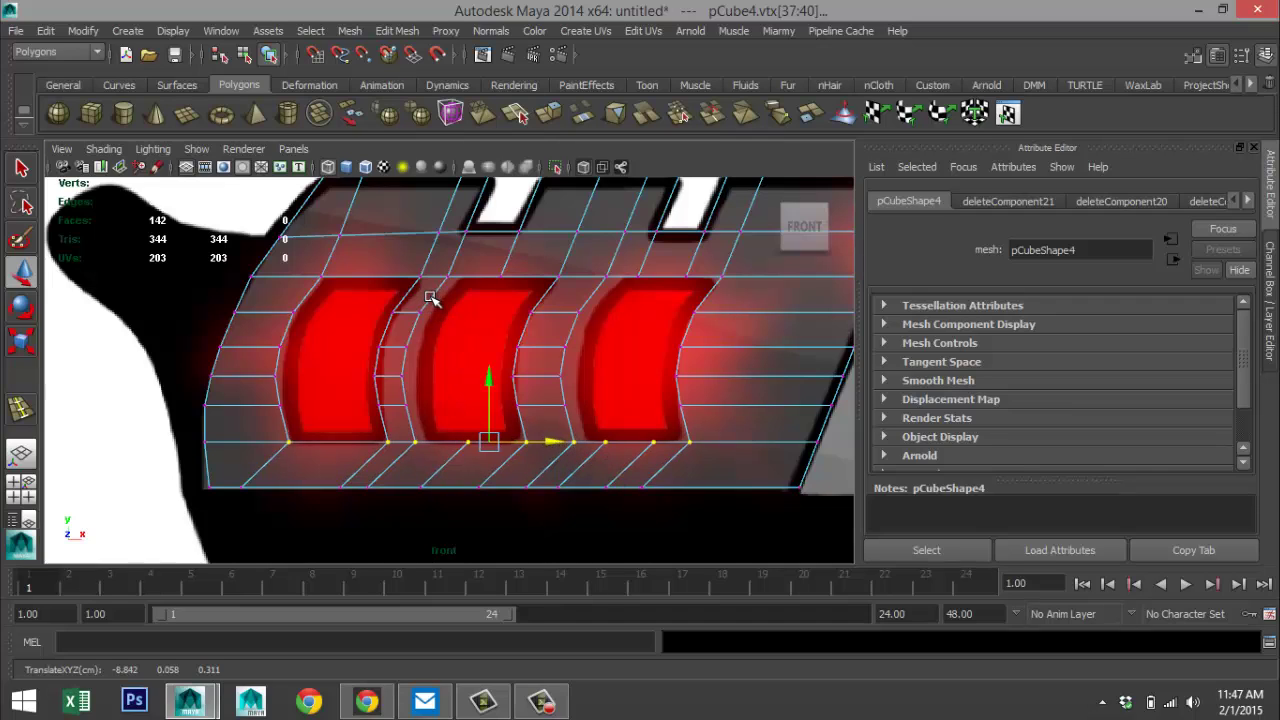
- Try to move the edges along the middle vent's rear side slightly forward, and undo the move
right_drag(432, 298, 438, 238)
click(433, 296)
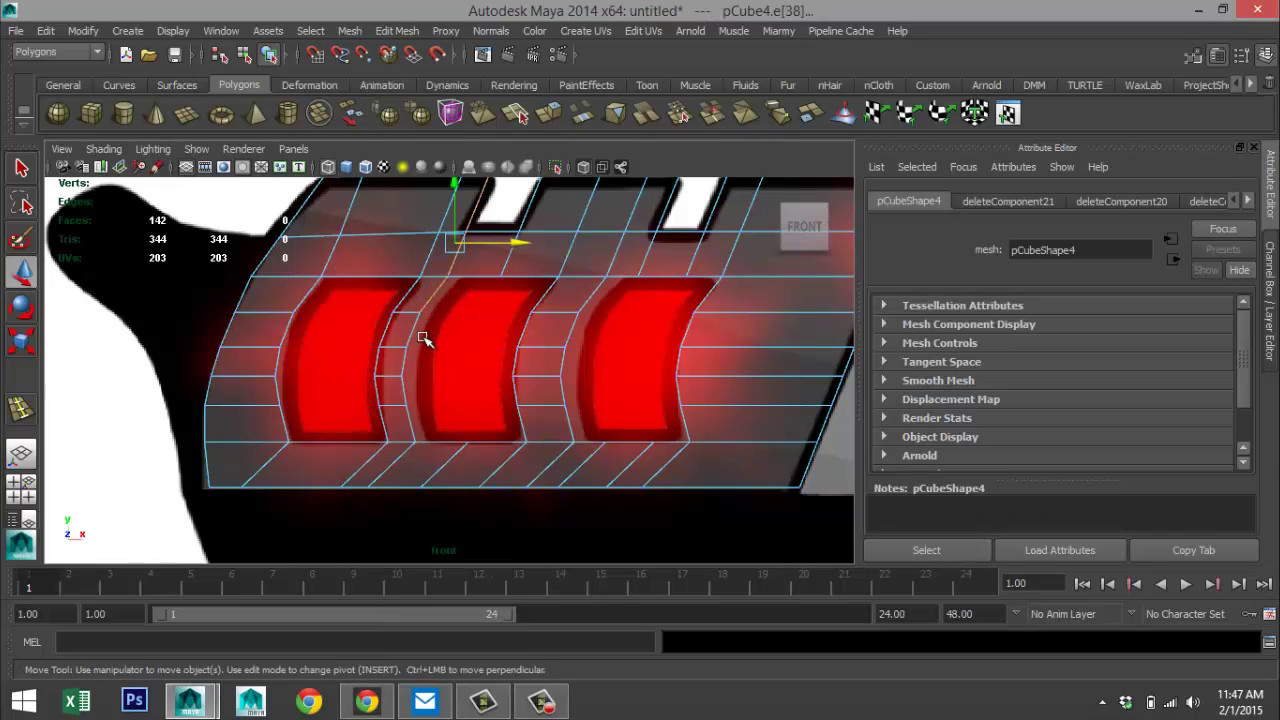
click(485, 305)
click(436, 292)
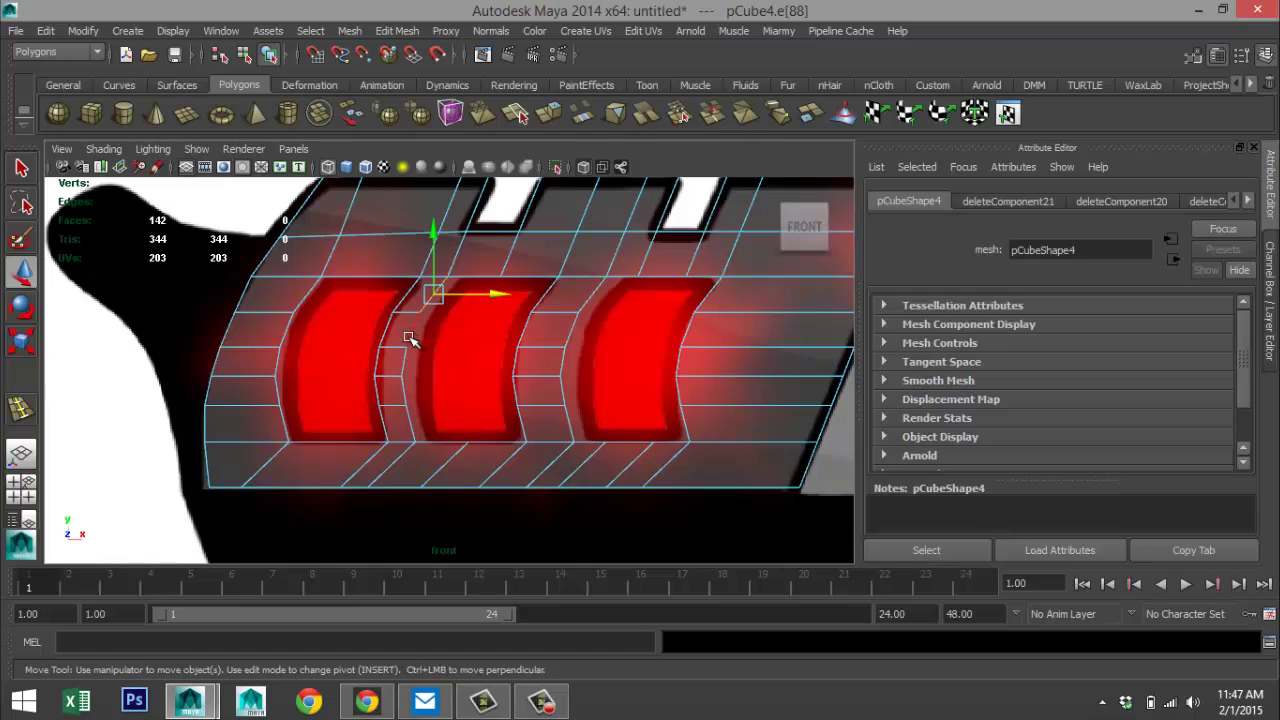
shift+click(409, 337)
shift+click(403, 376)
shift+click(413, 422)
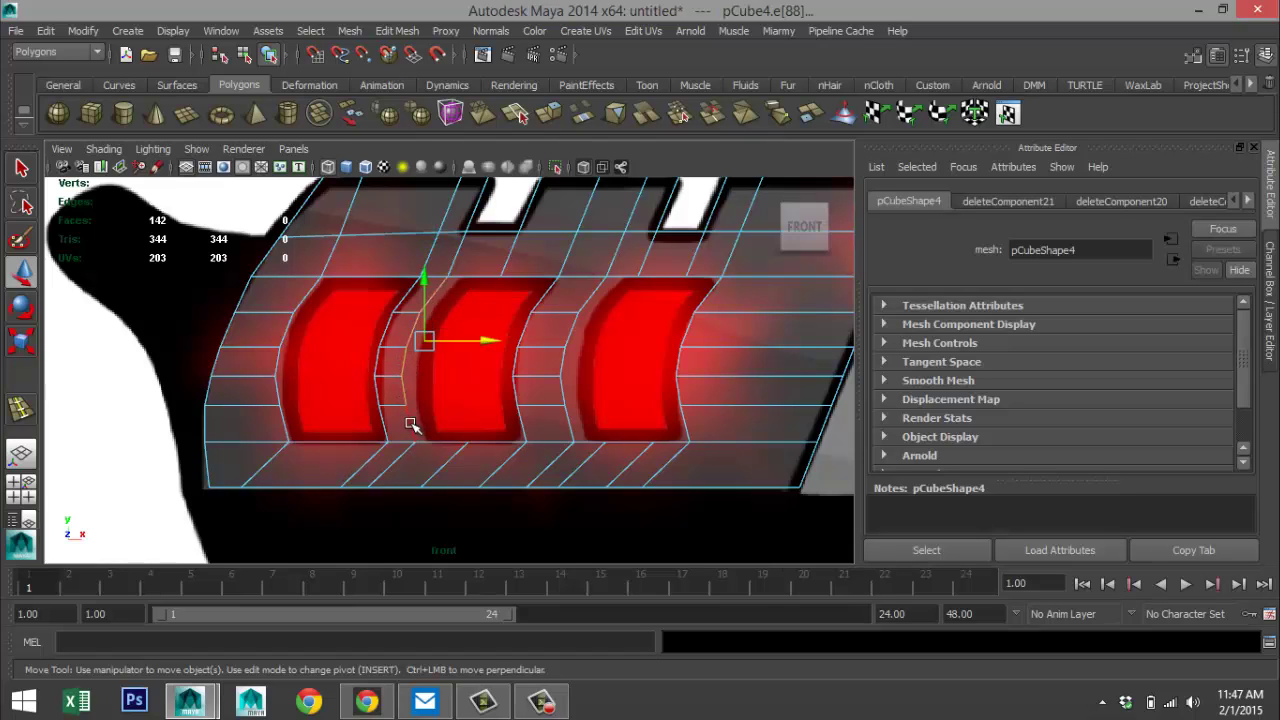
drag(485, 357, 503, 383)
key(ctrl+z)
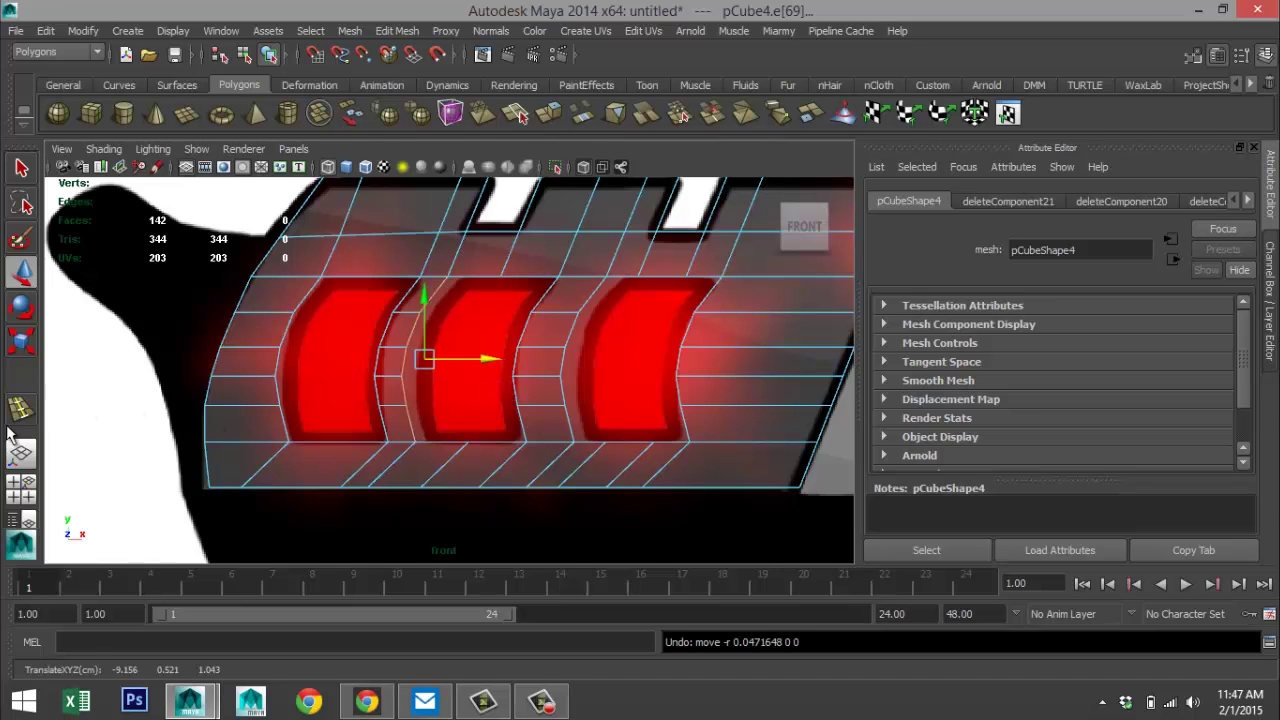
- In the perspective view, select the three curved vent faces on each side of the rear upper body
click(21, 489)
key(space)
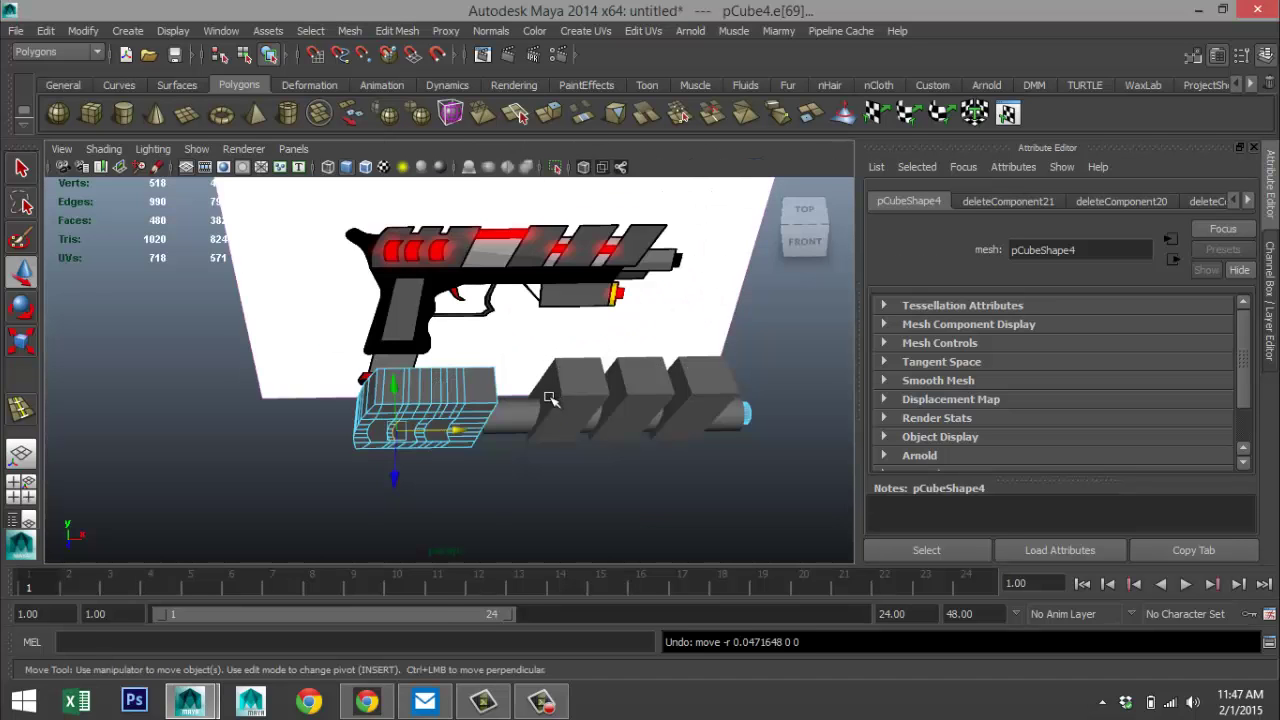
key(f)
alt+drag(530, 412, 312, 393)
scroll(310, 394, down, 2)
scroll(309, 401, up, 2)
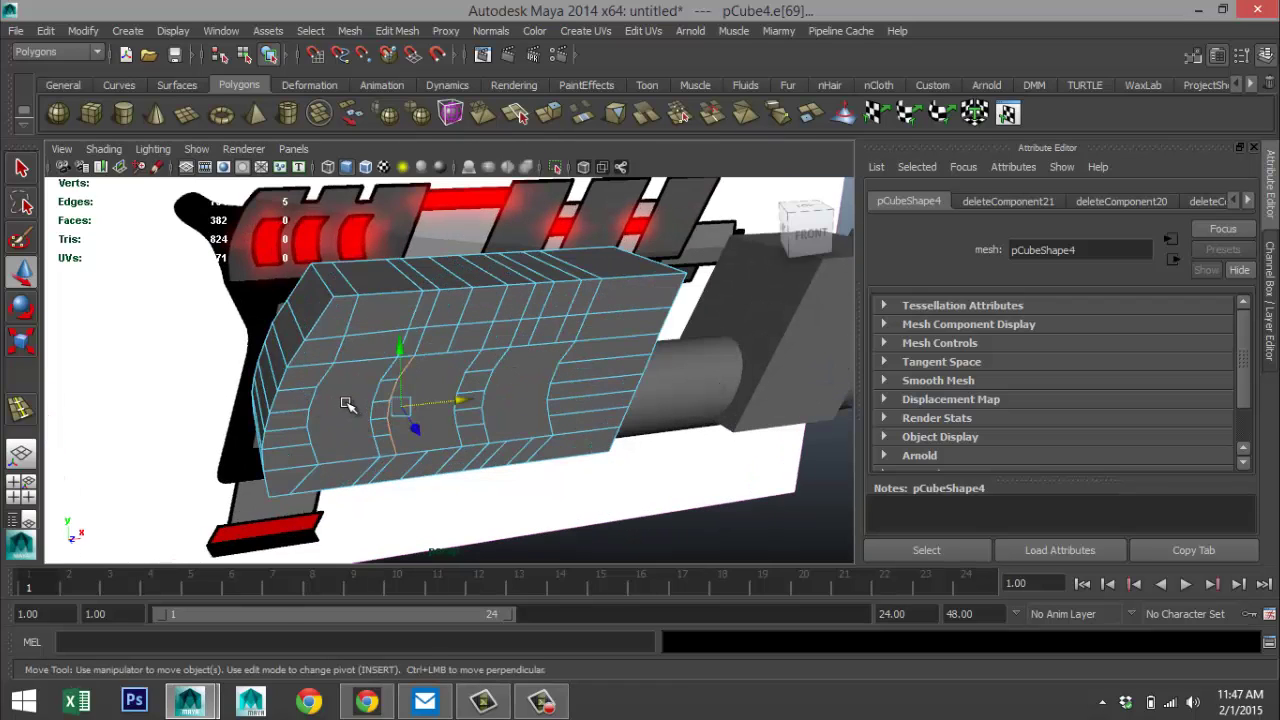
right_drag(346, 403, 360, 320)
click(352, 393)
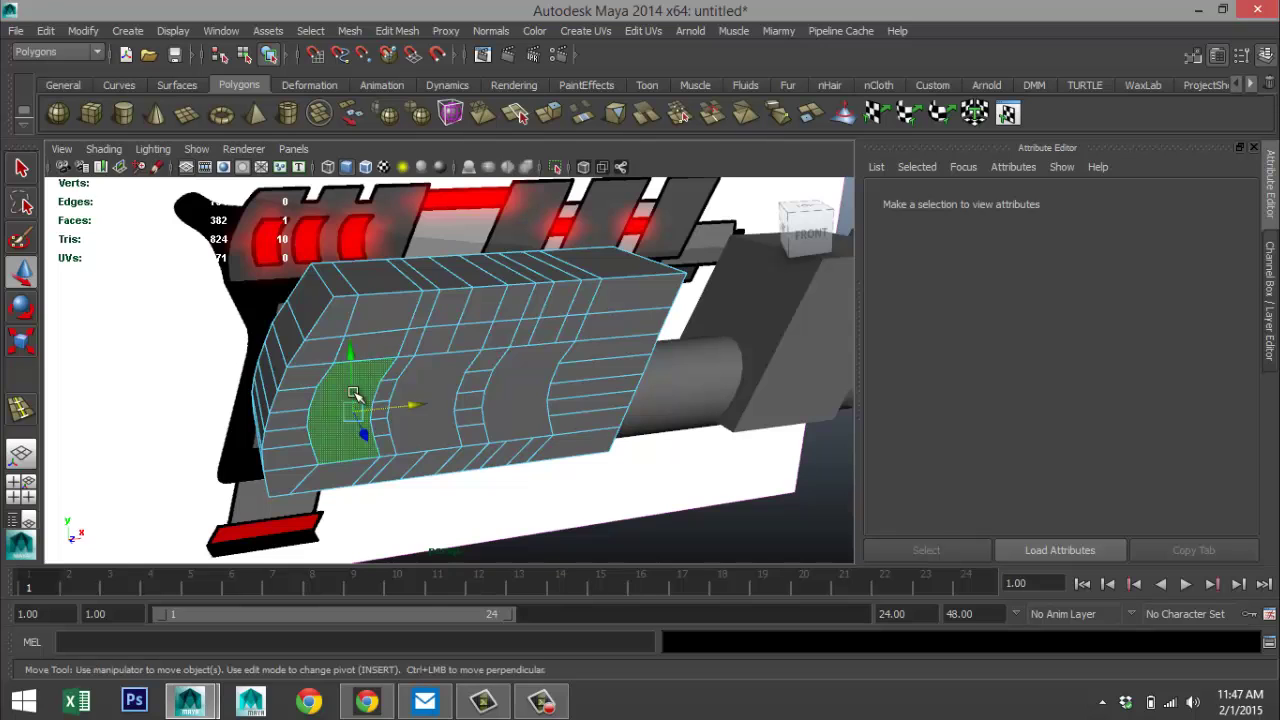
shift+click(443, 406)
shift+click(525, 388)
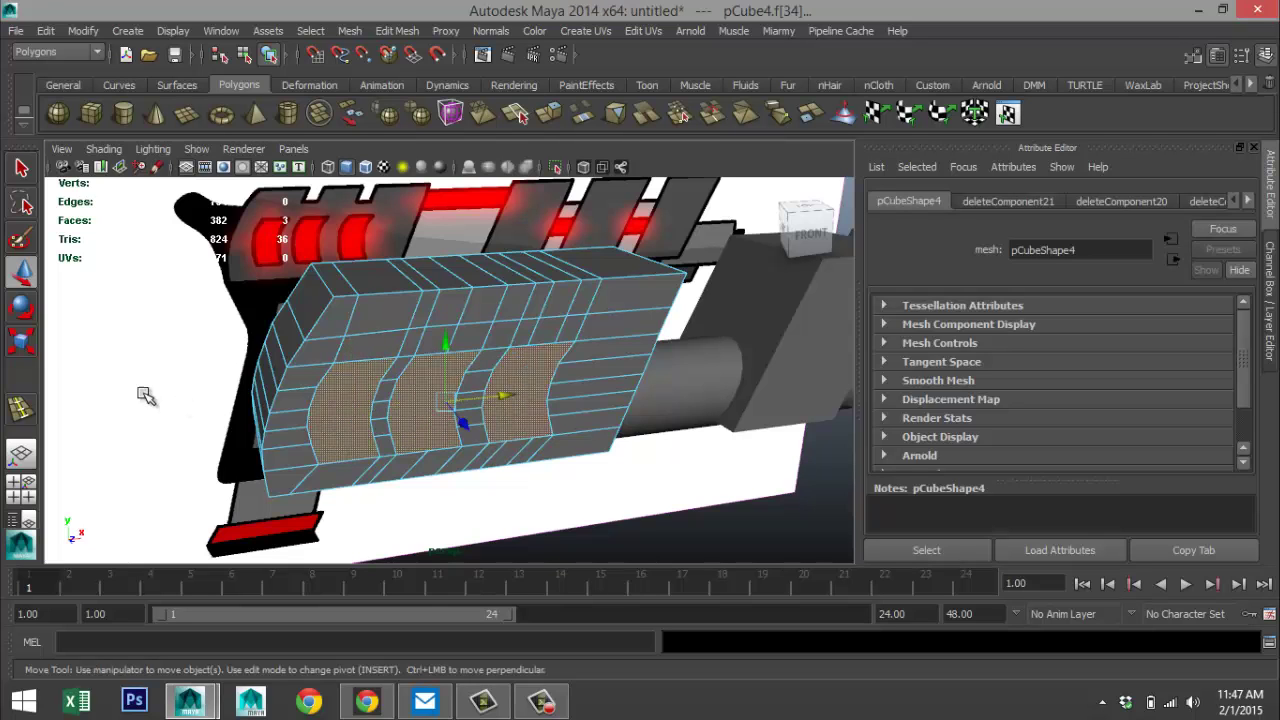
alt+drag(145, 396, 383, 406)
shift+click(655, 330)
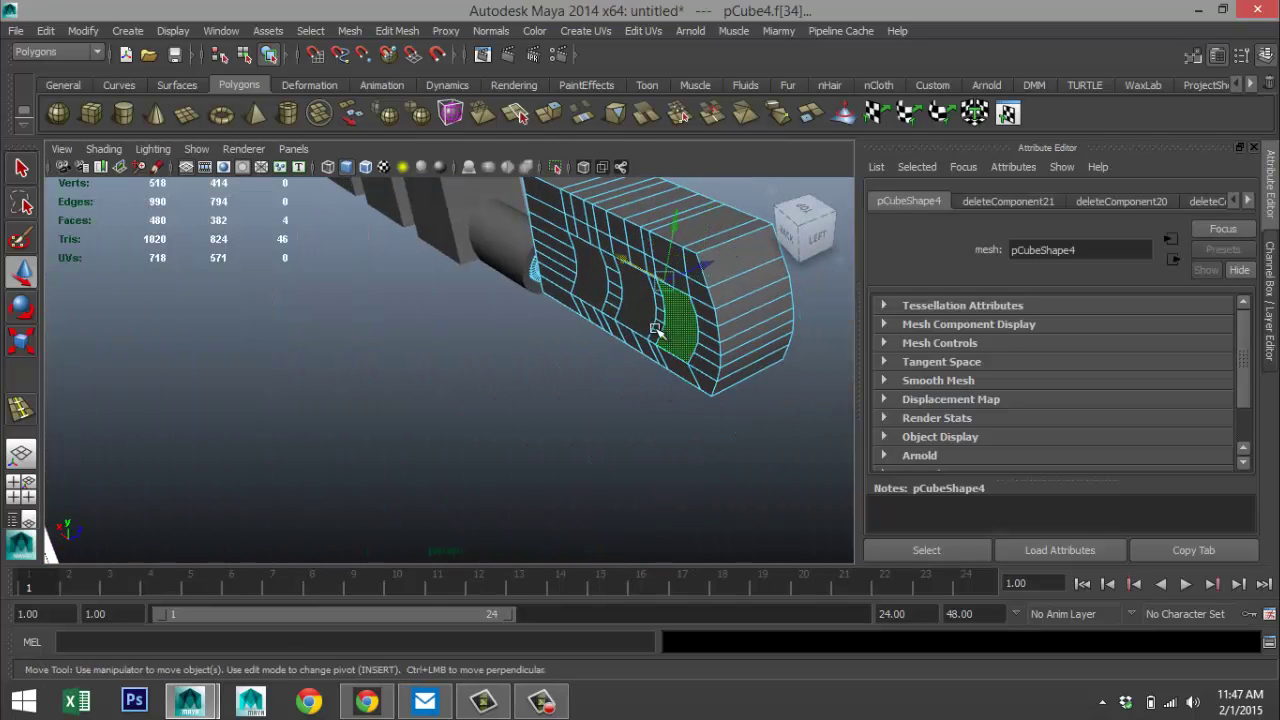
shift+click(634, 292)
shift+click(590, 285)
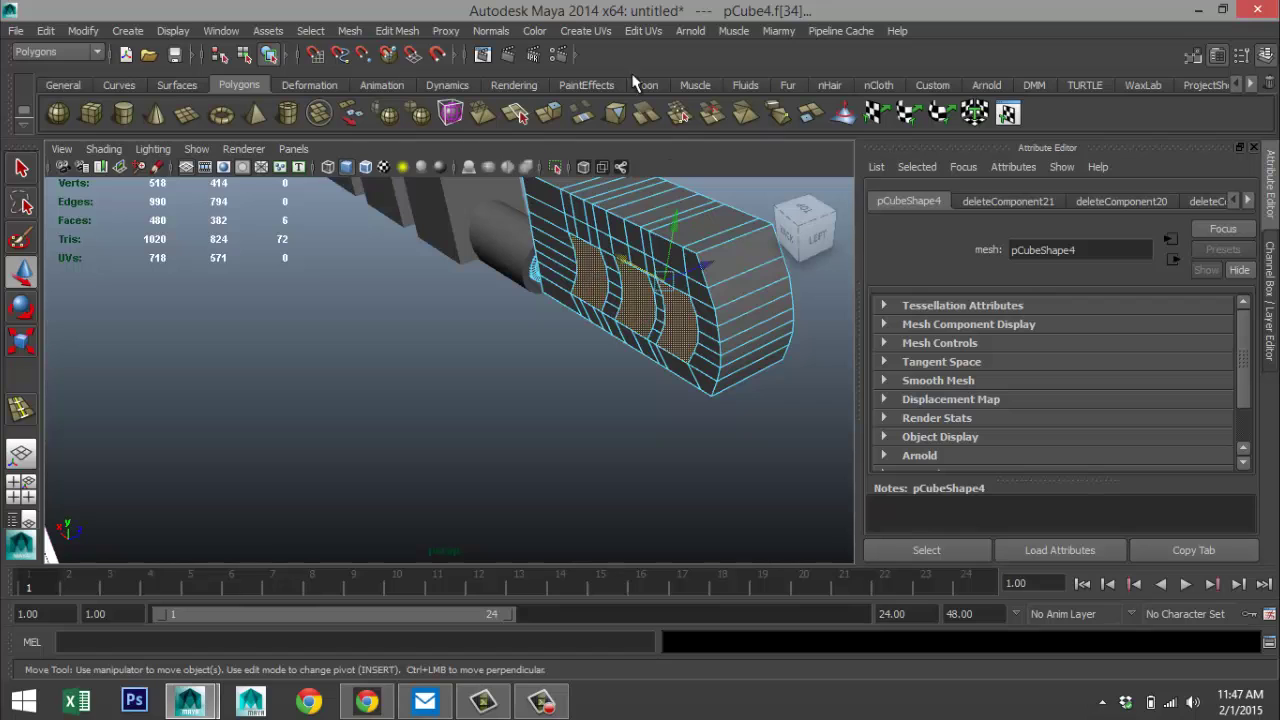
- Extrude the six selected vent faces and scale them inward along Z to recess the vents, and clear the selection
click(397, 31)
click(468, 89)
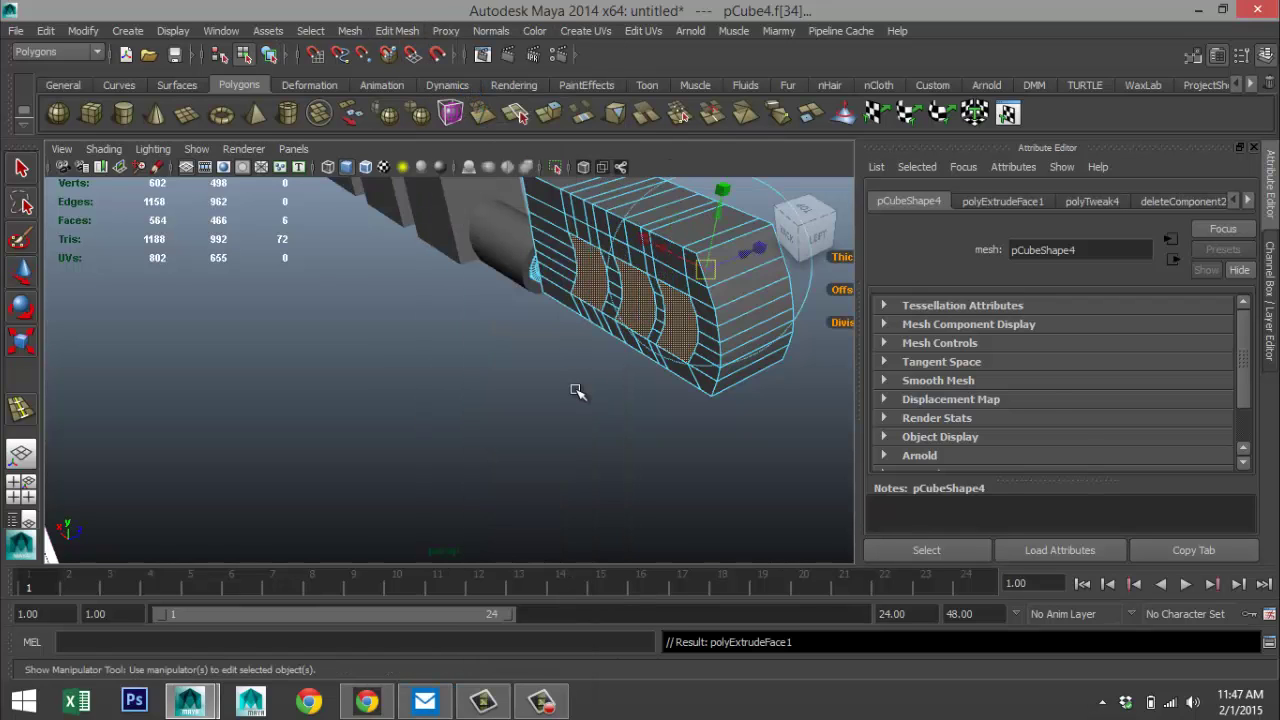
key(r)
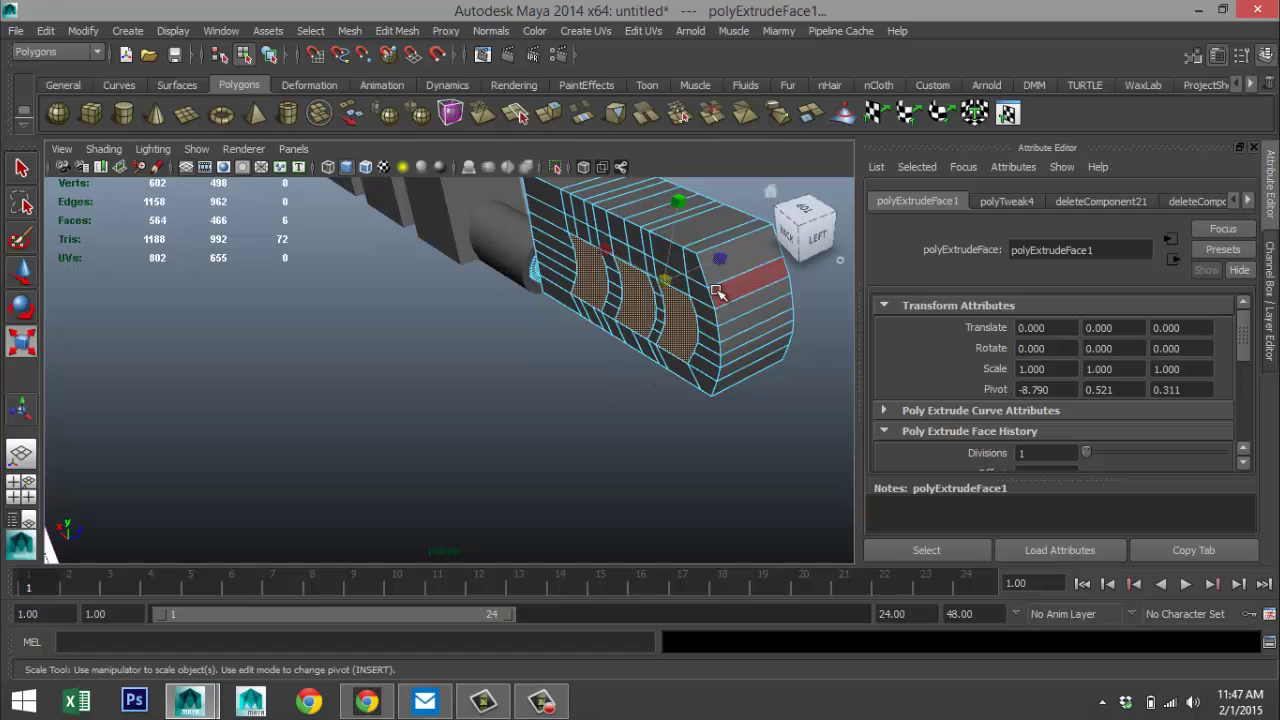
drag(720, 265, 710, 268)
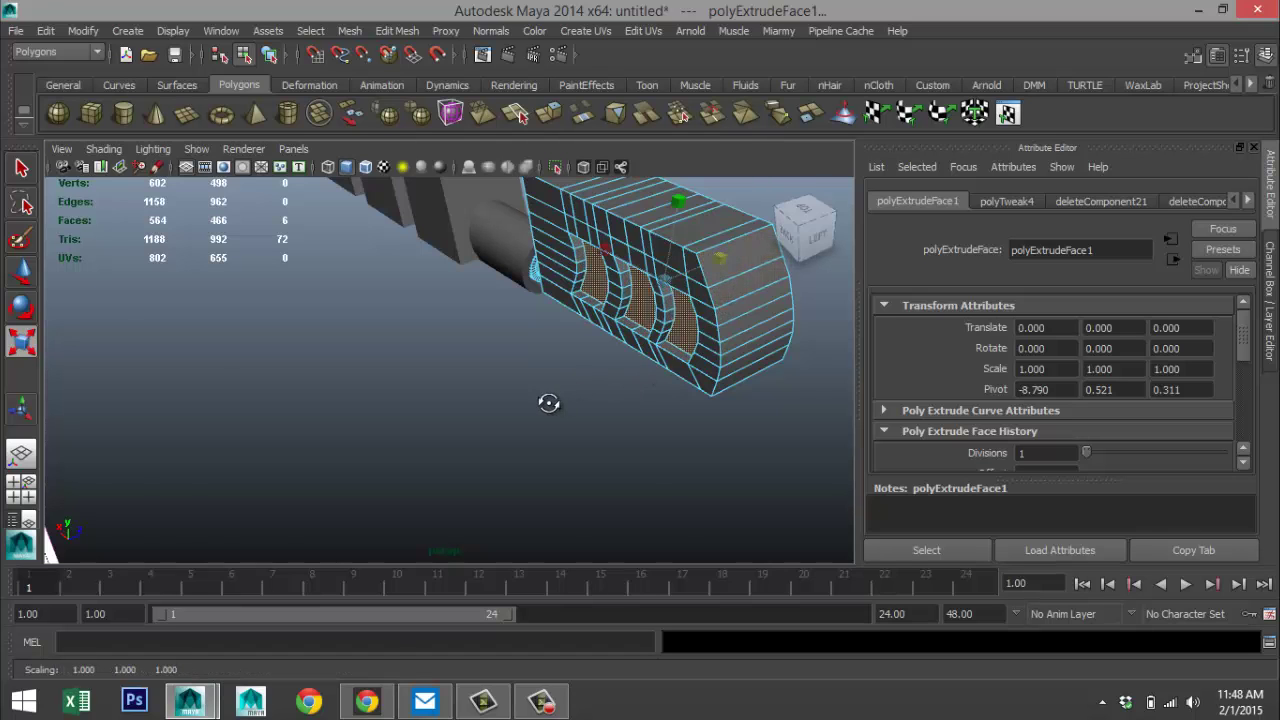
alt+drag(549, 403, 333, 369)
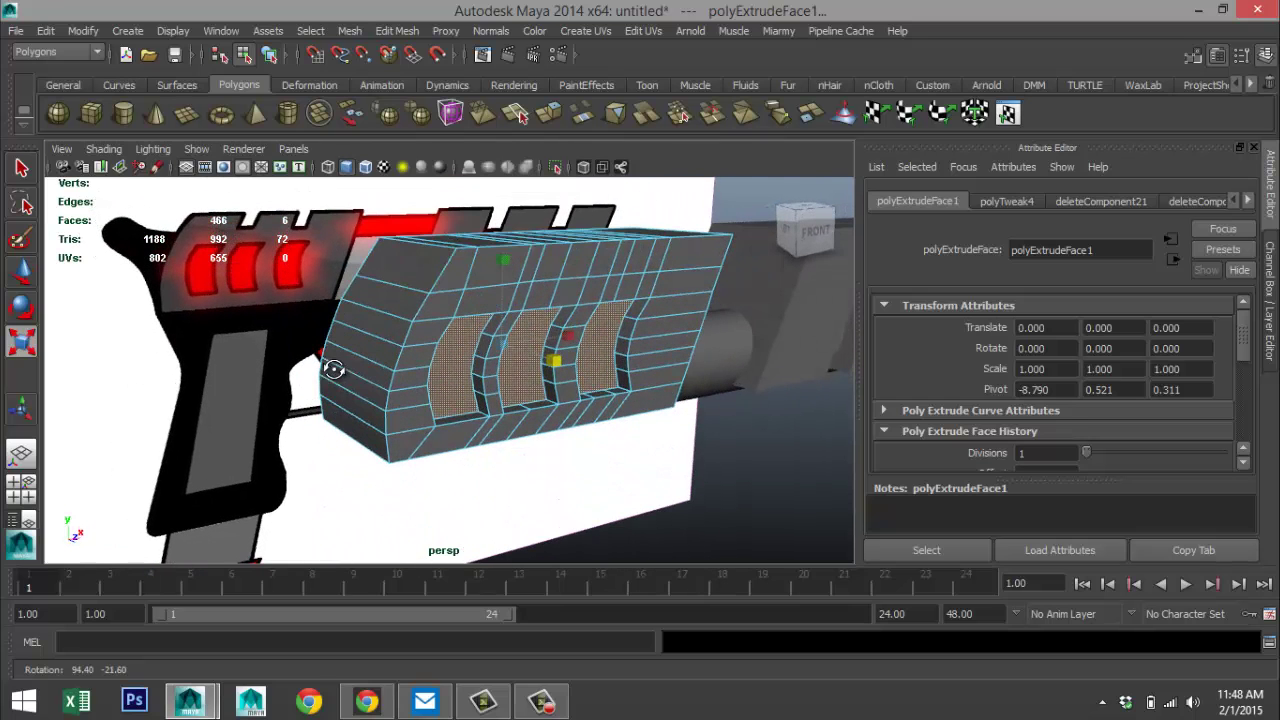
click(733, 488)
- In the top view, move the rear upper body along Z to about -0.007, centring it on the barrel
scroll(730, 473, down, 5)
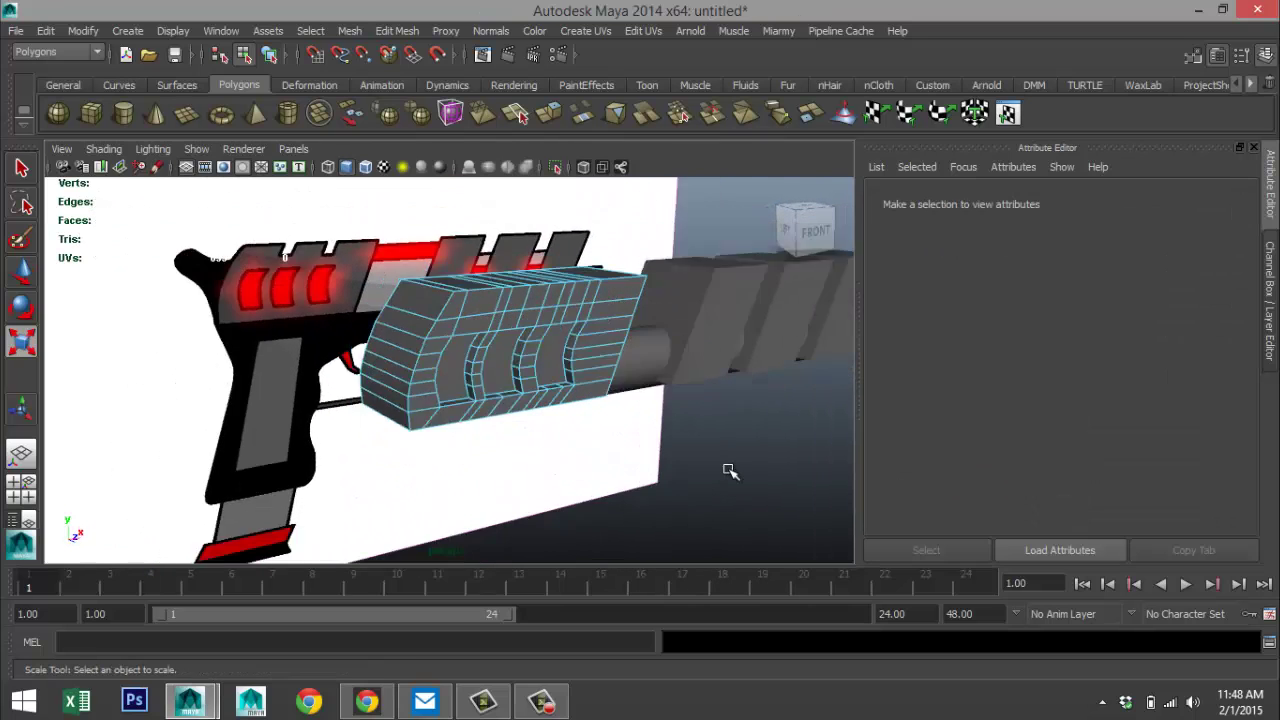
alt+middle_drag(706, 440, 581, 468)
alt+drag(581, 468, 722, 521)
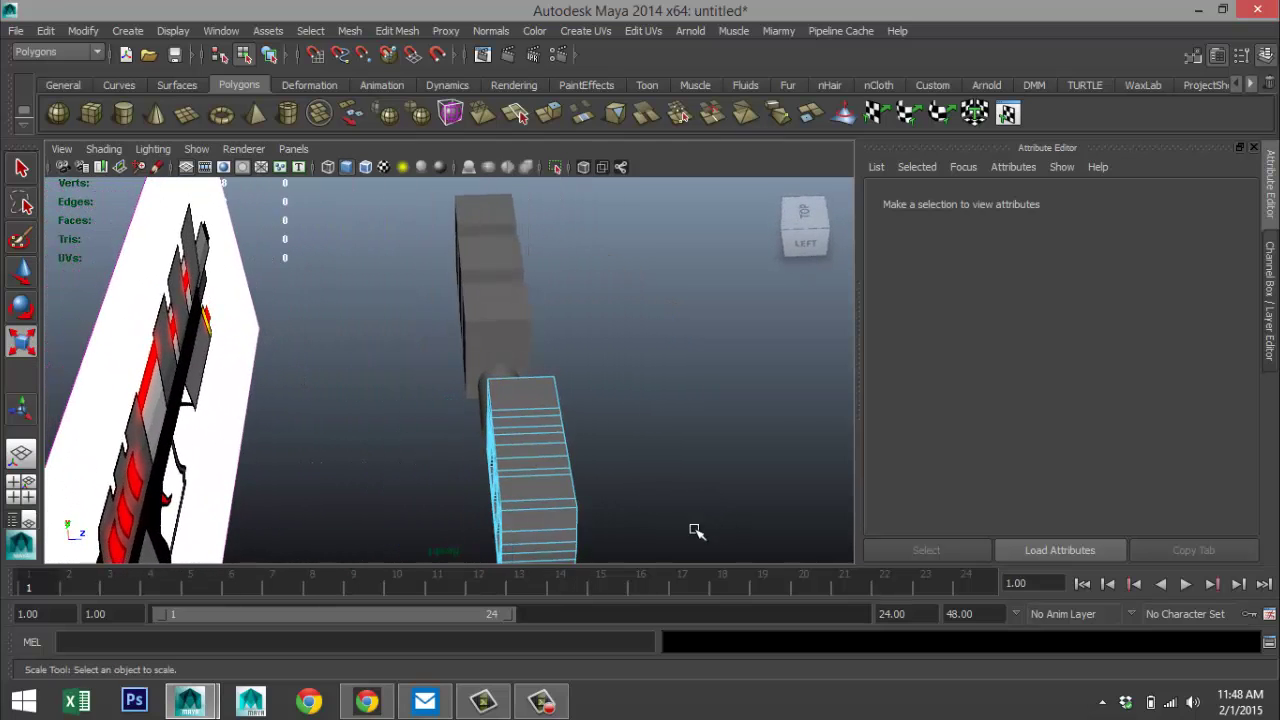
click(21, 487)
key(space)
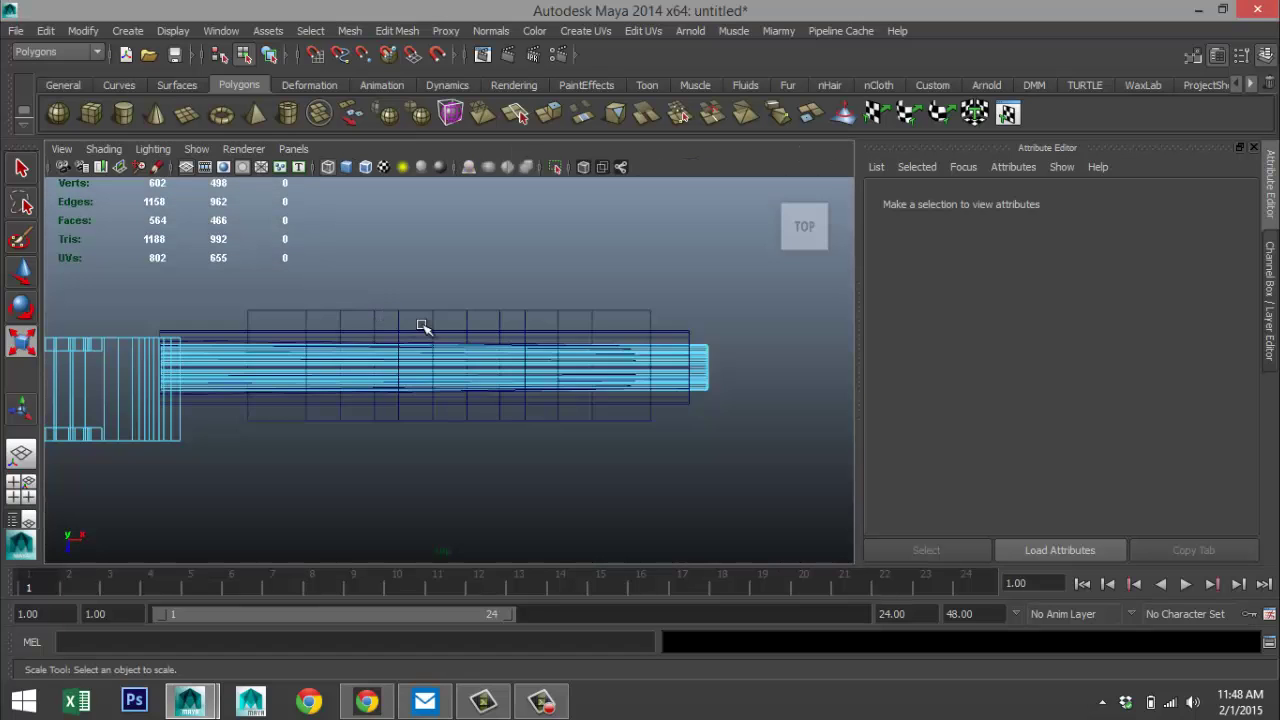
scroll(405, 380, down, 3)
right_drag(245, 398, 337, 249)
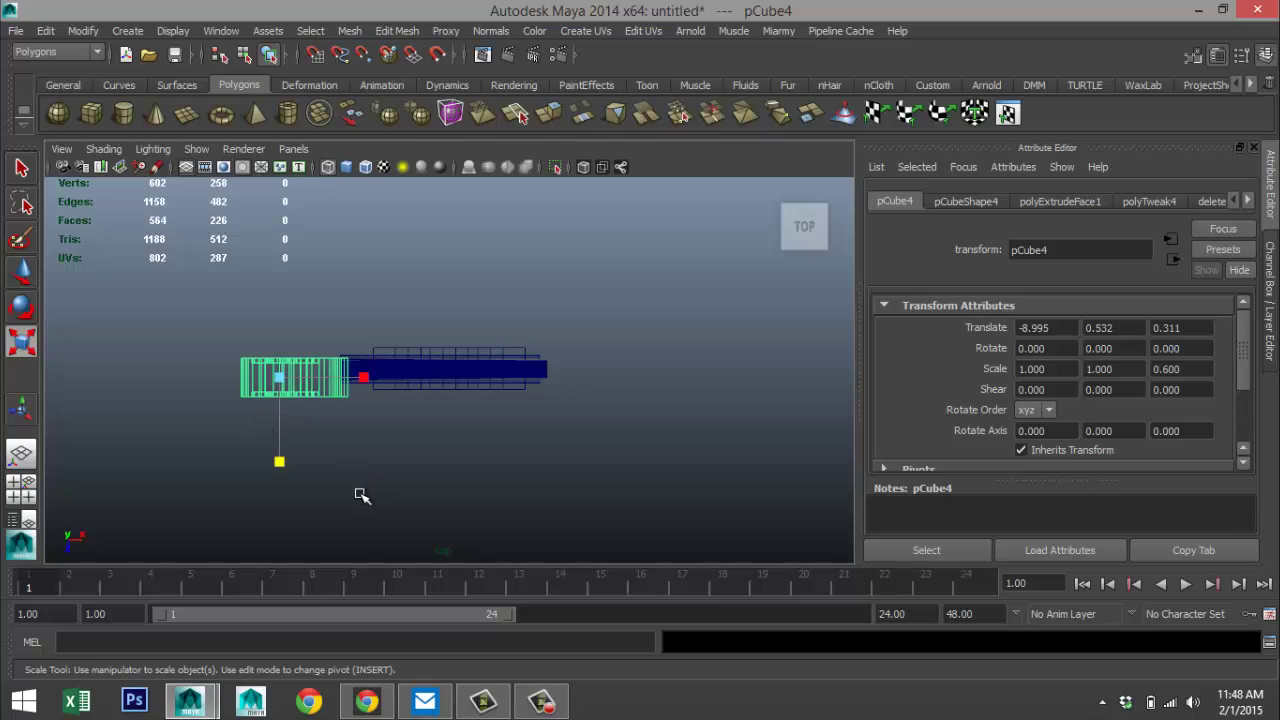
key(w)
drag(281, 441, 278, 437)
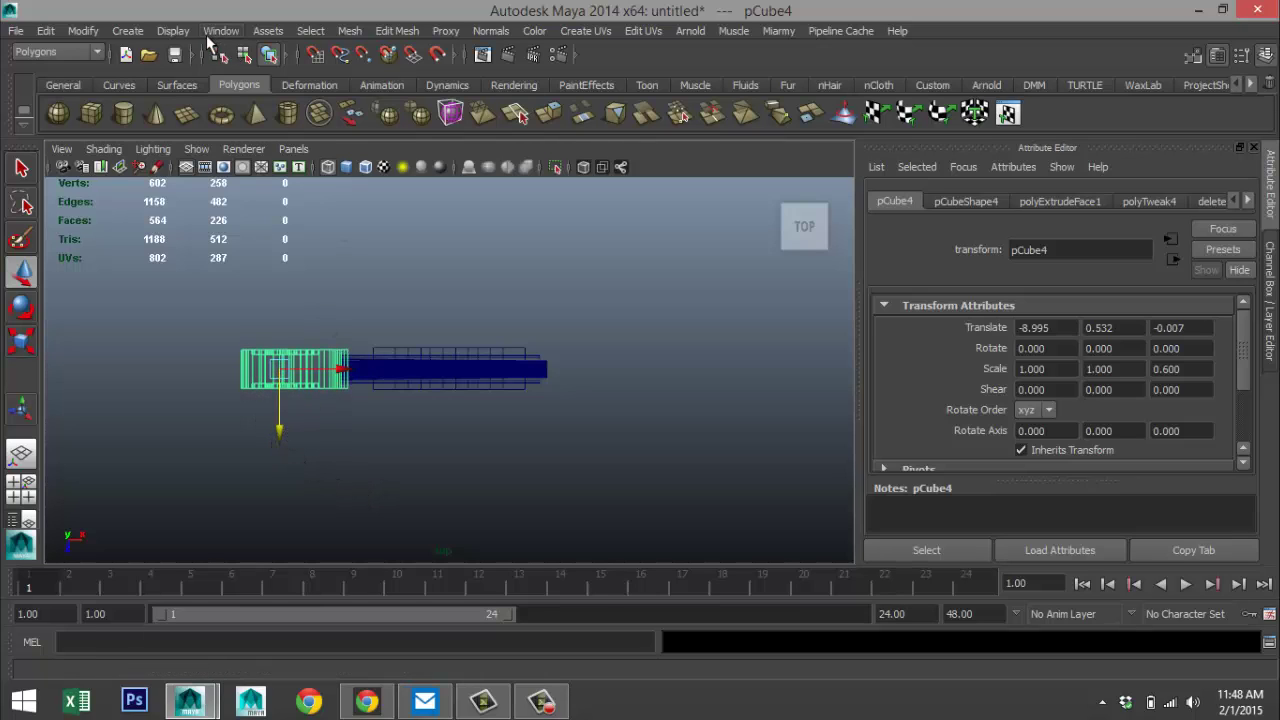
- Turn on the grid display in the top view to help align the pistol parts
click(172, 31)
click(195, 55)
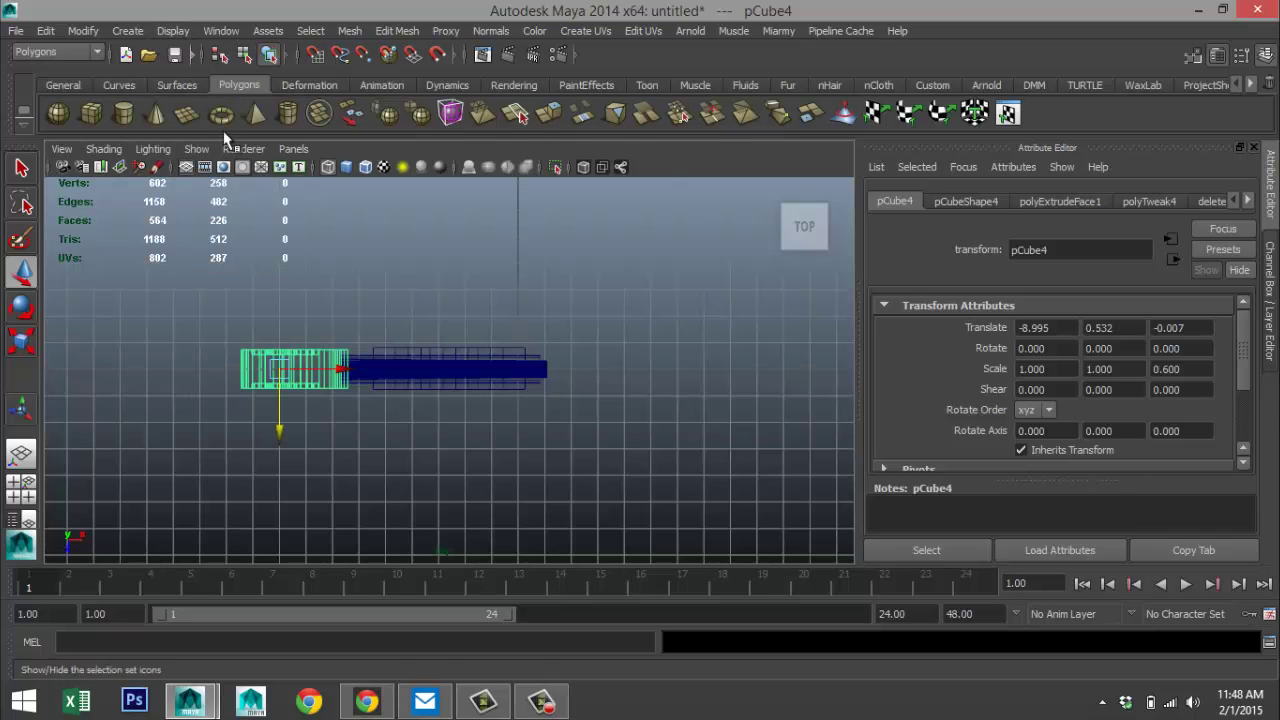
scroll(428, 477, up, 3)
scroll(428, 477, up, 2)
alt+middle_drag(251, 494, 435, 468)
- Move the rear upper body along Z to -0.027 and set its Z scale to 0.637, matching the width and position of the slanted blocks
click(587, 306)
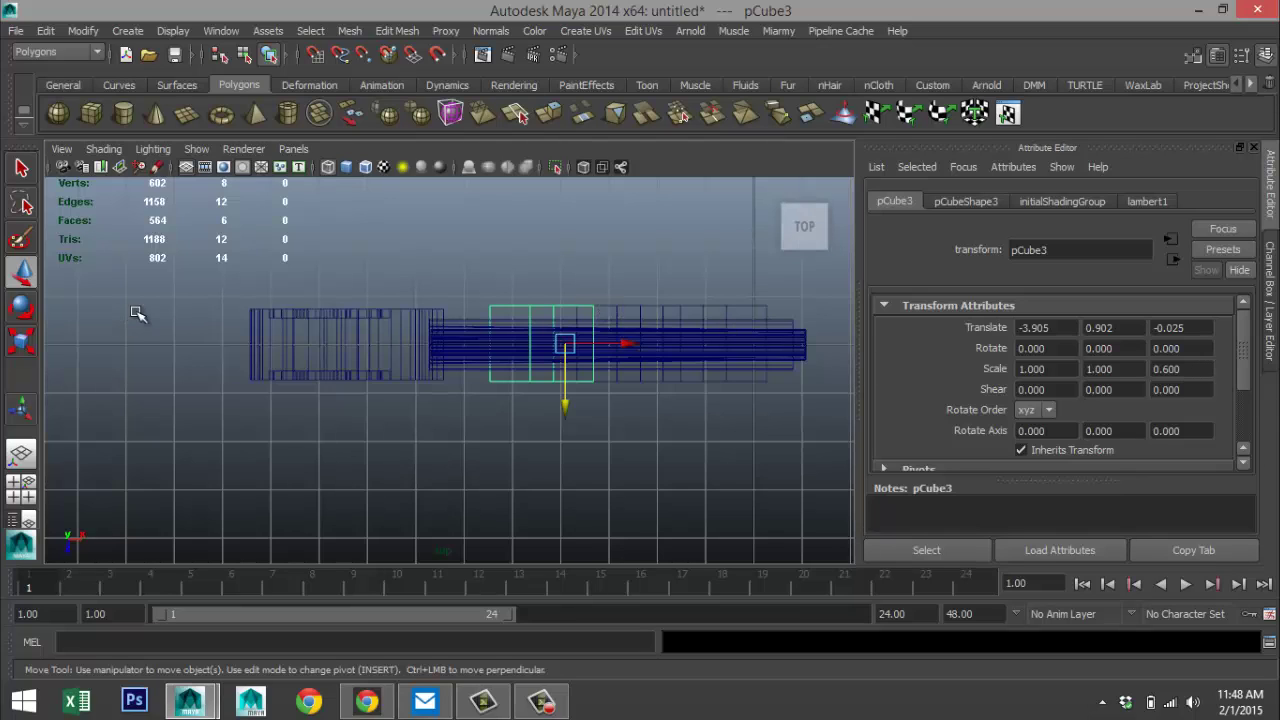
click(322, 311)
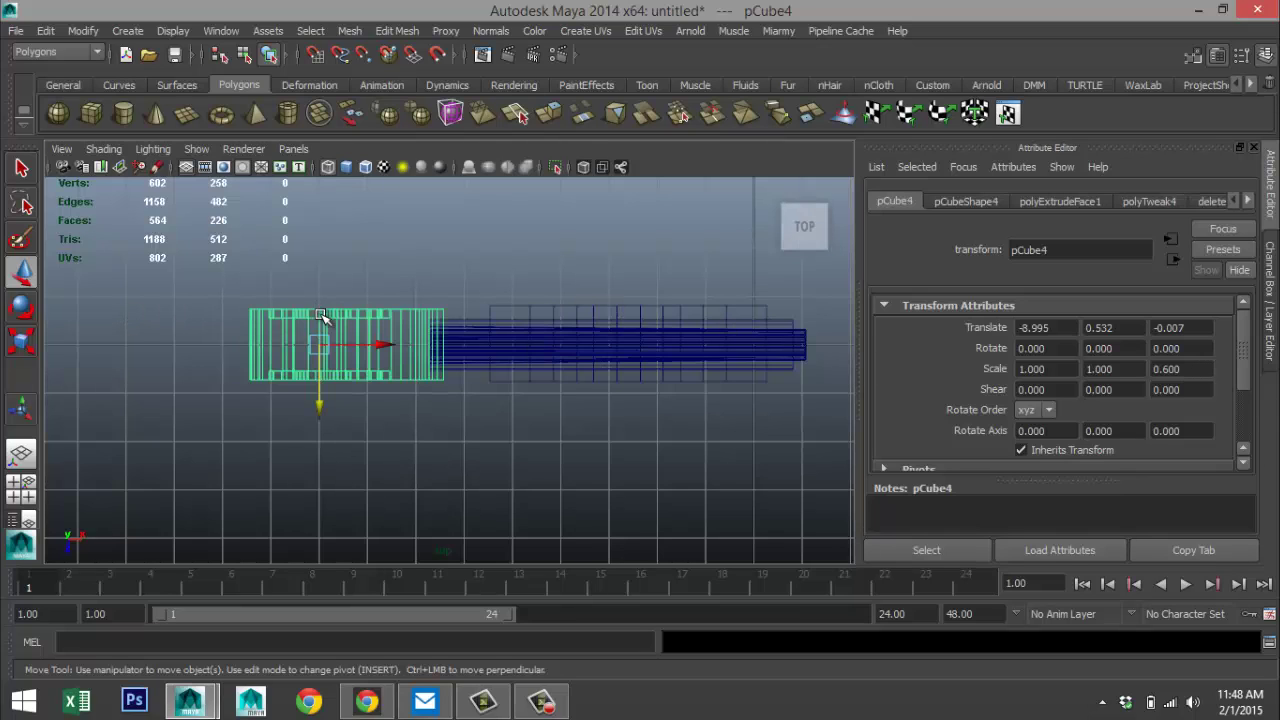
click(318, 407)
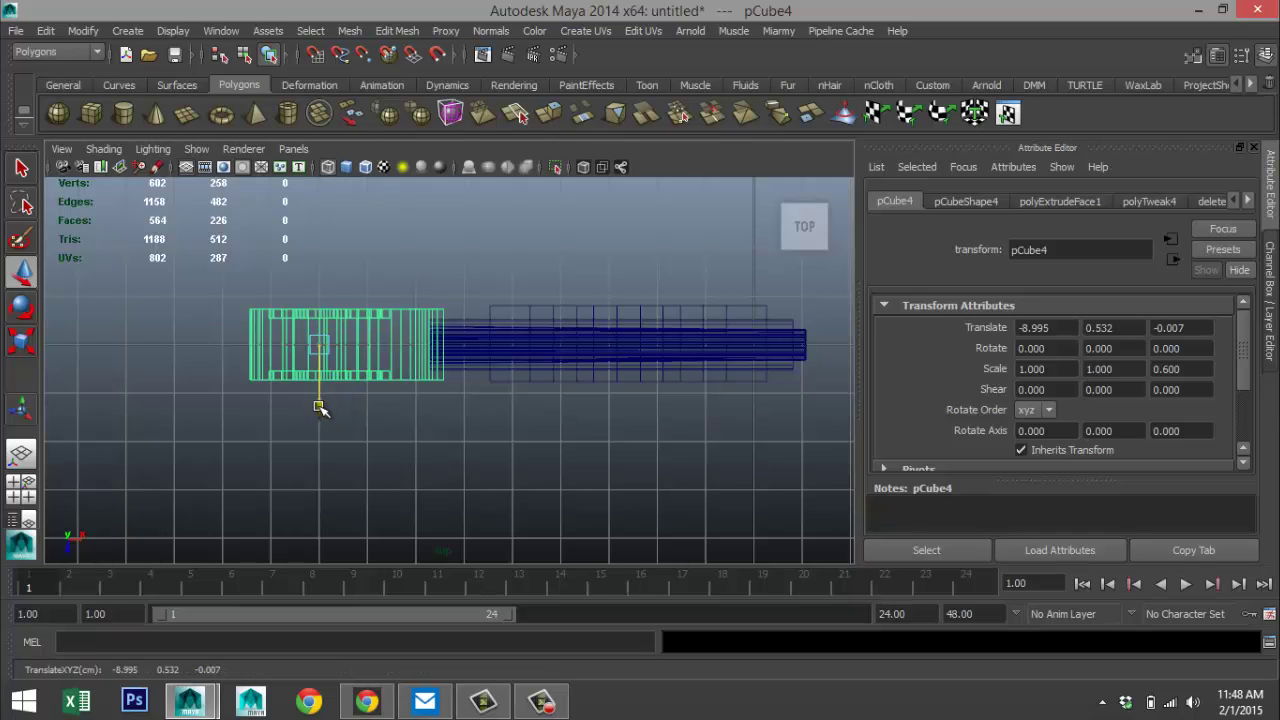
drag(318, 407, 318, 405)
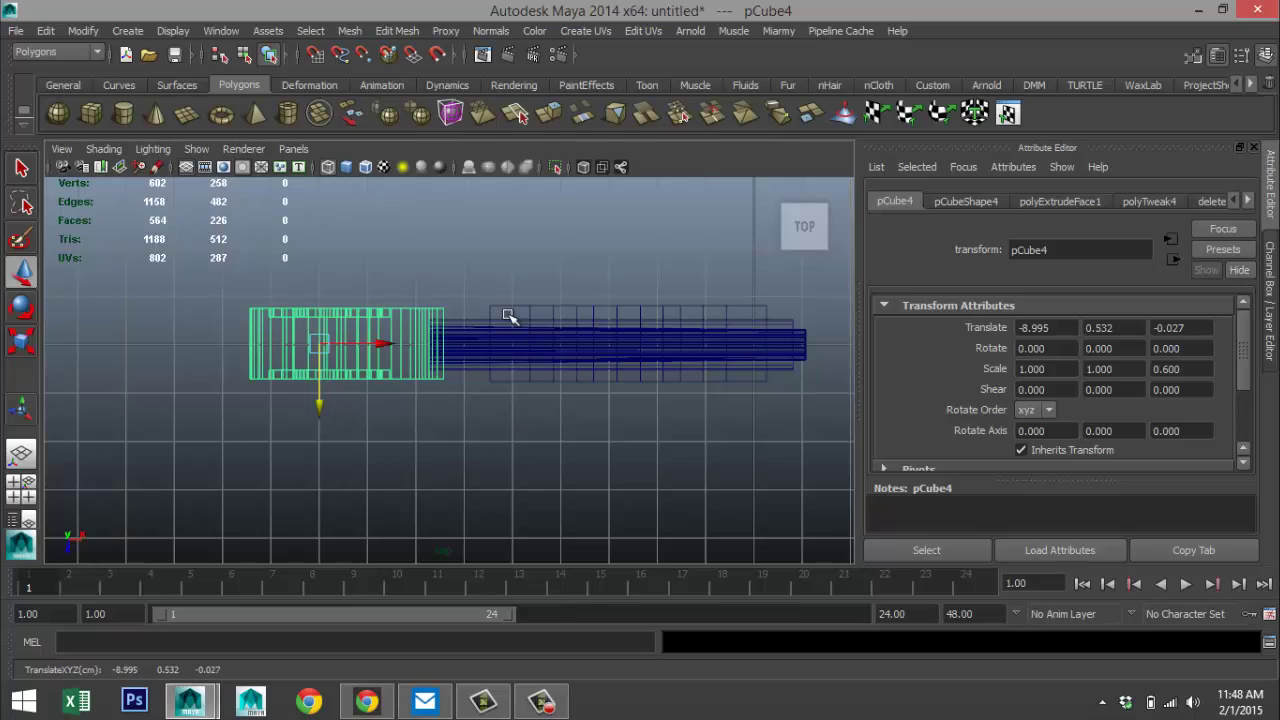
key(r)
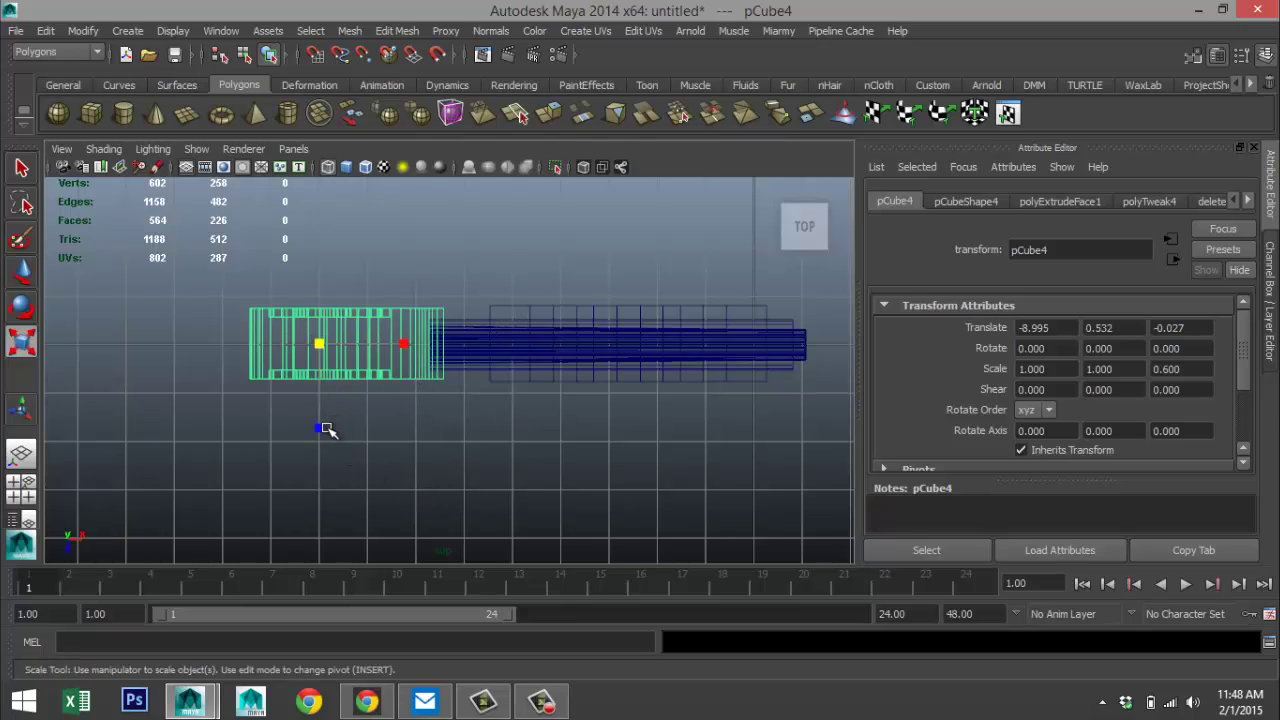
drag(323, 429, 321, 433)
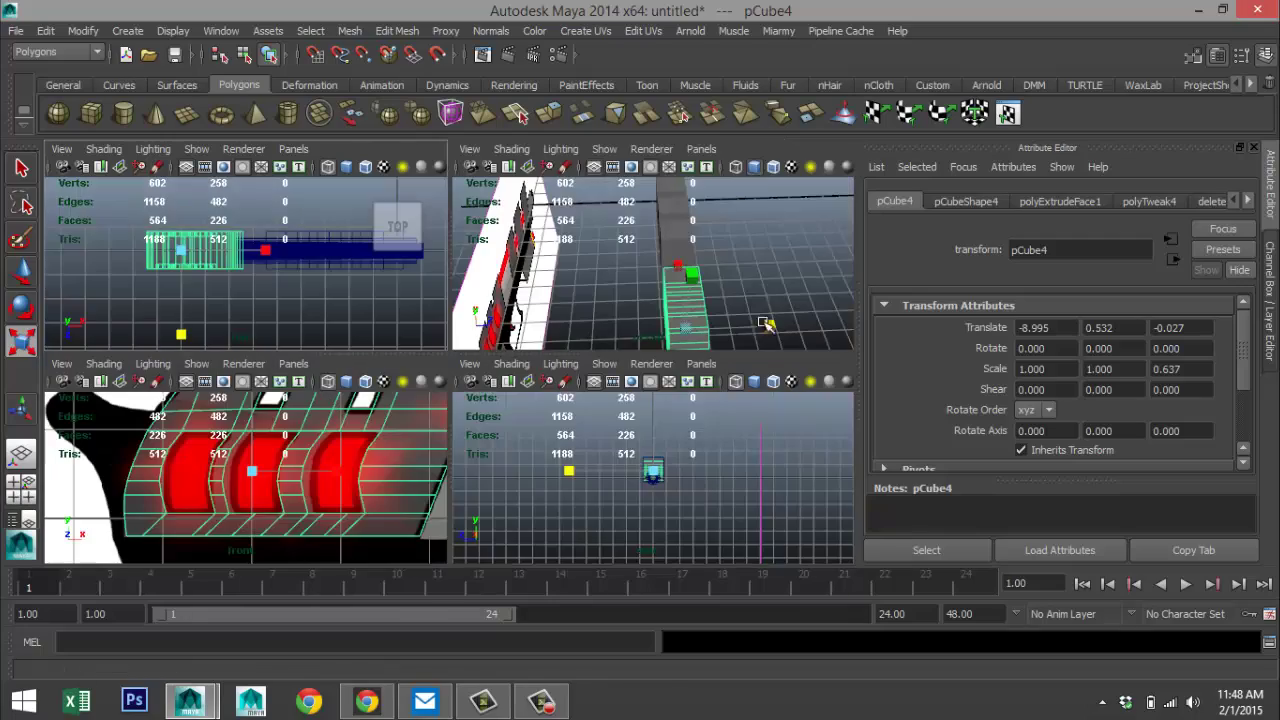
- In the perspective view, select the rear upper body and the three slanted blocks and combine them into one mesh
click(21, 488)
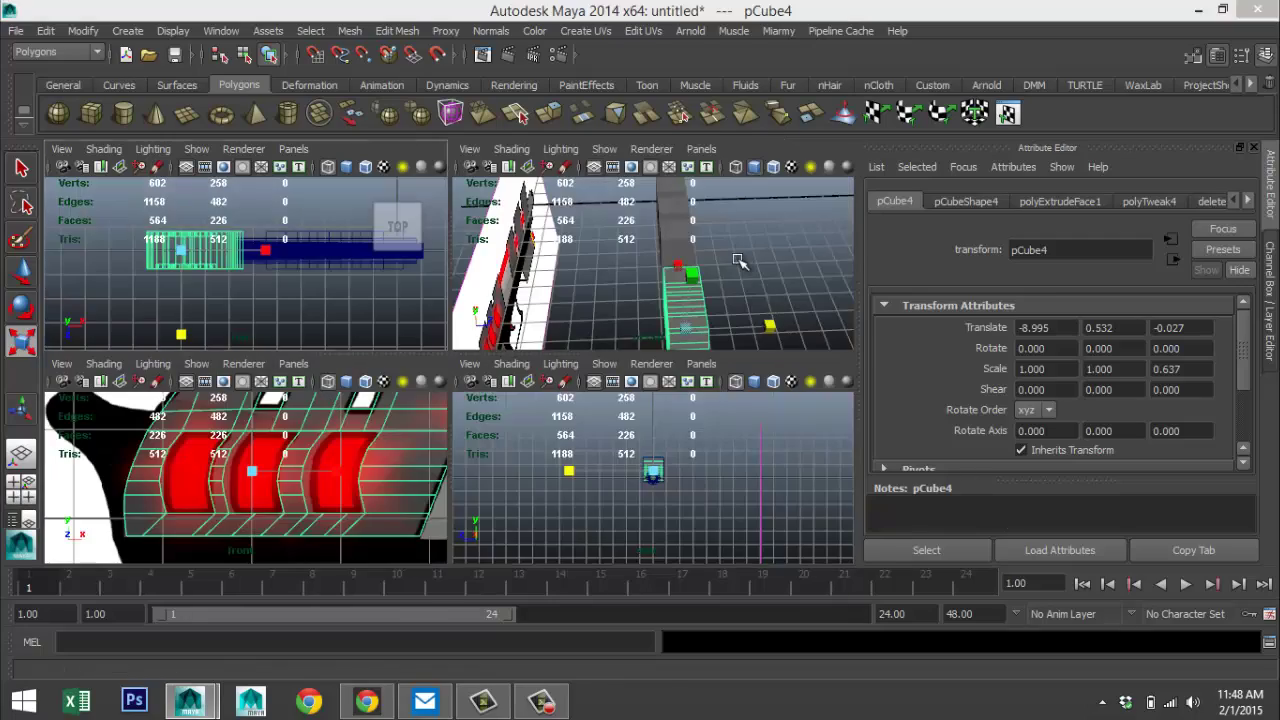
key(space)
alt+drag(738, 261, 468, 366)
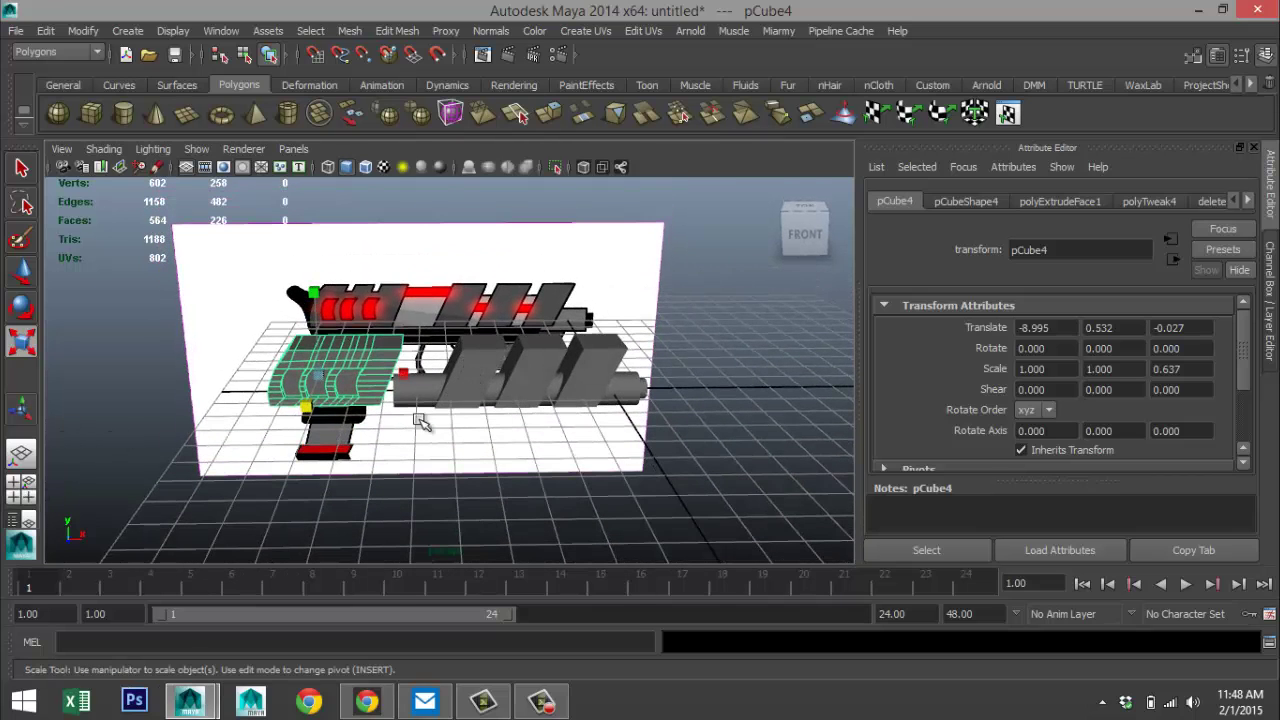
alt+drag(422, 422, 214, 463)
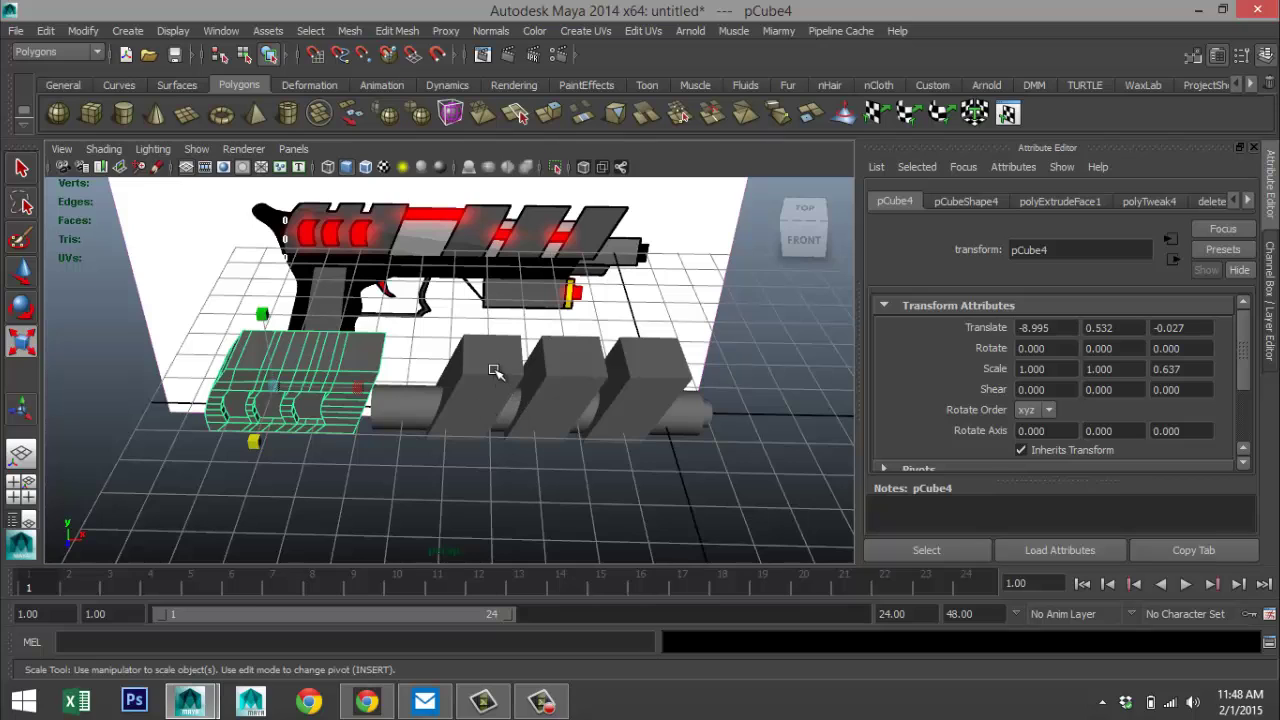
click(493, 371)
click(590, 372)
click(670, 368)
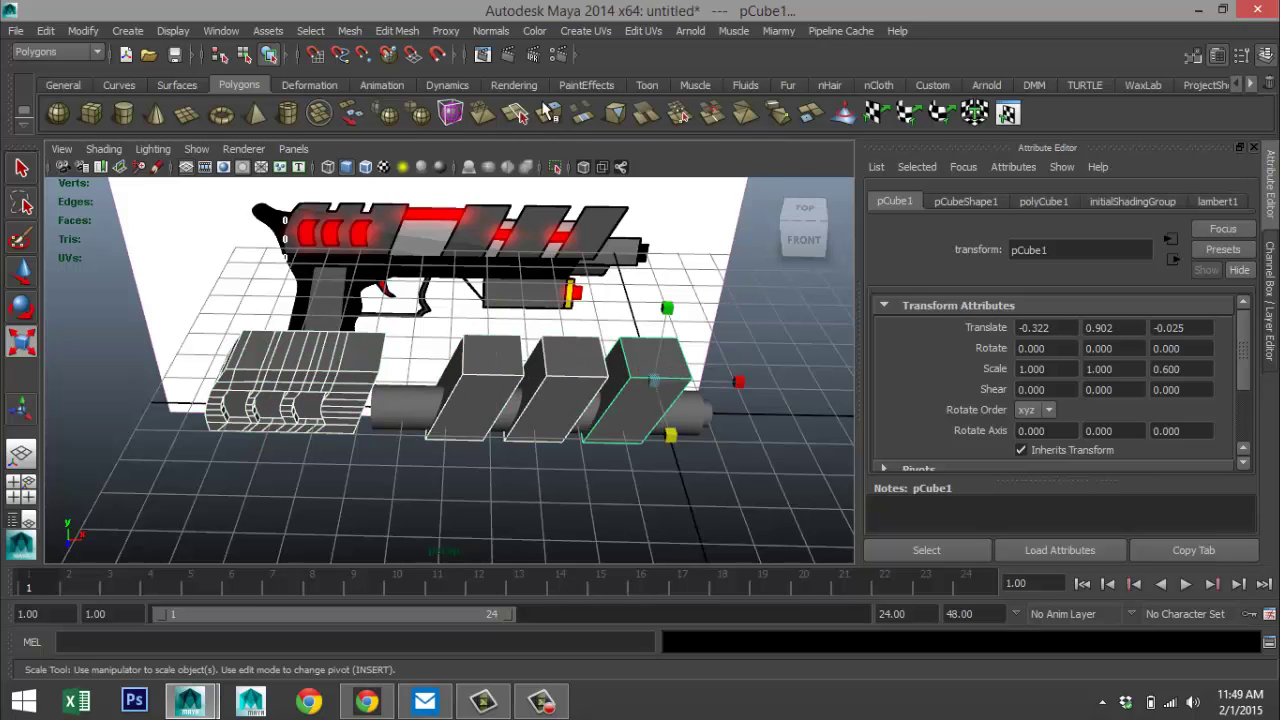
click(349, 30)
click(372, 56)
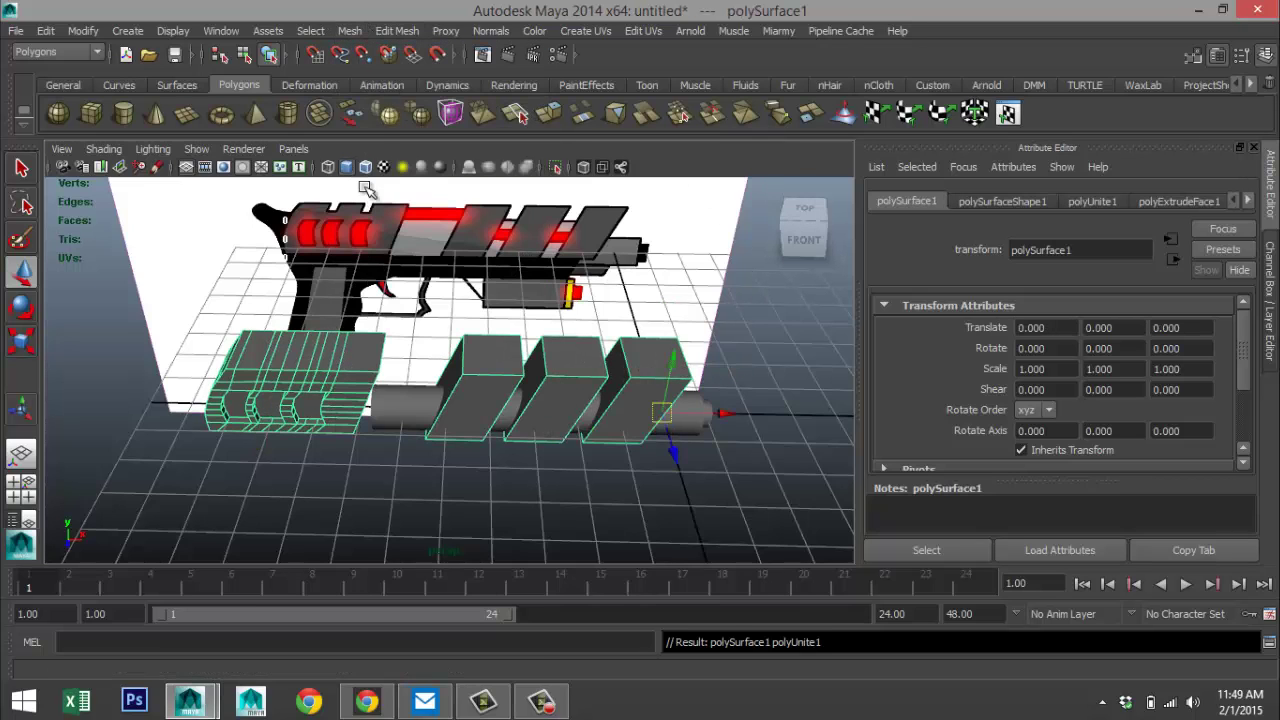
- Insert an edge loop close to the side edge facing the reference image on each of the three slanted blocks
alt+drag(194, 437, 418, 137)
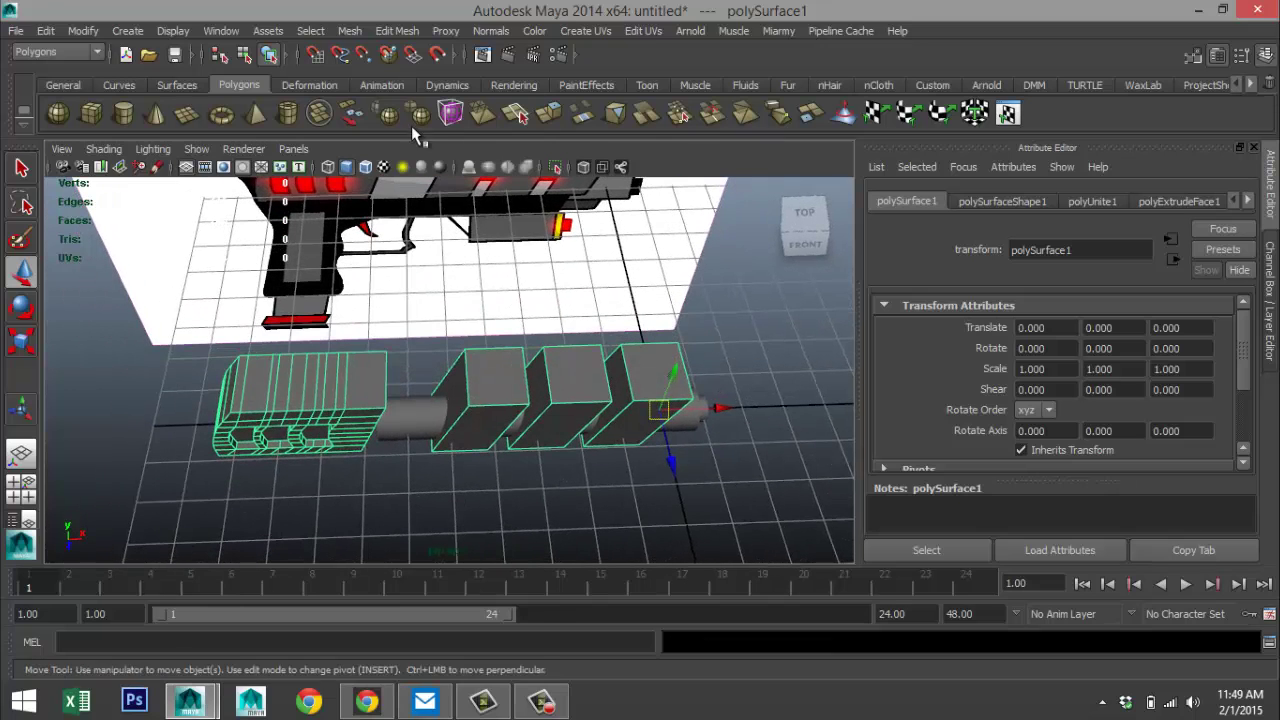
click(397, 30)
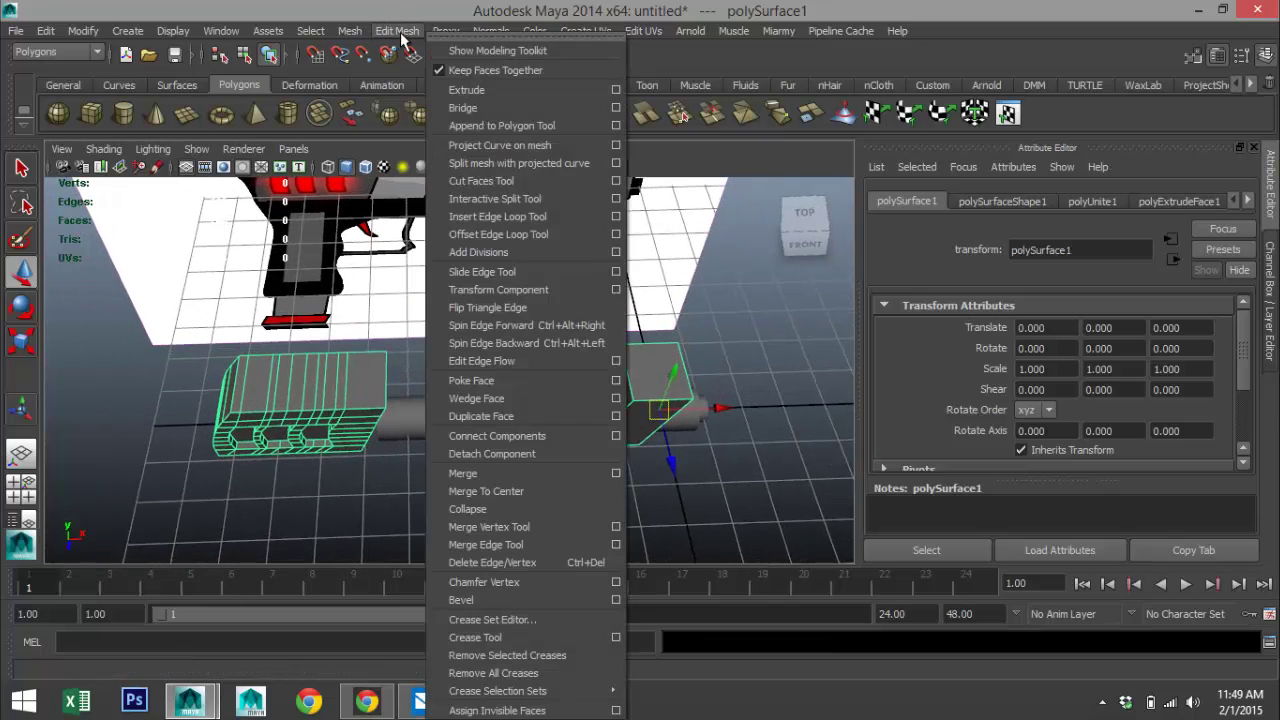
click(513, 218)
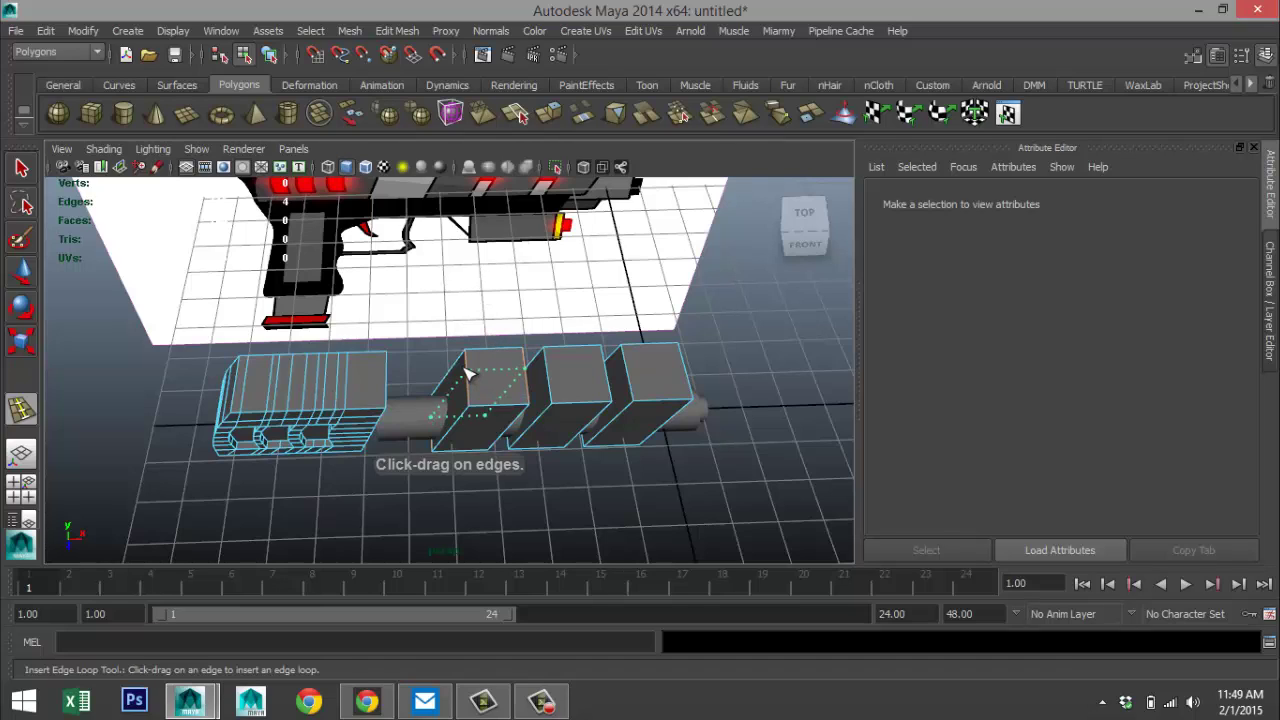
drag(467, 374, 465, 357)
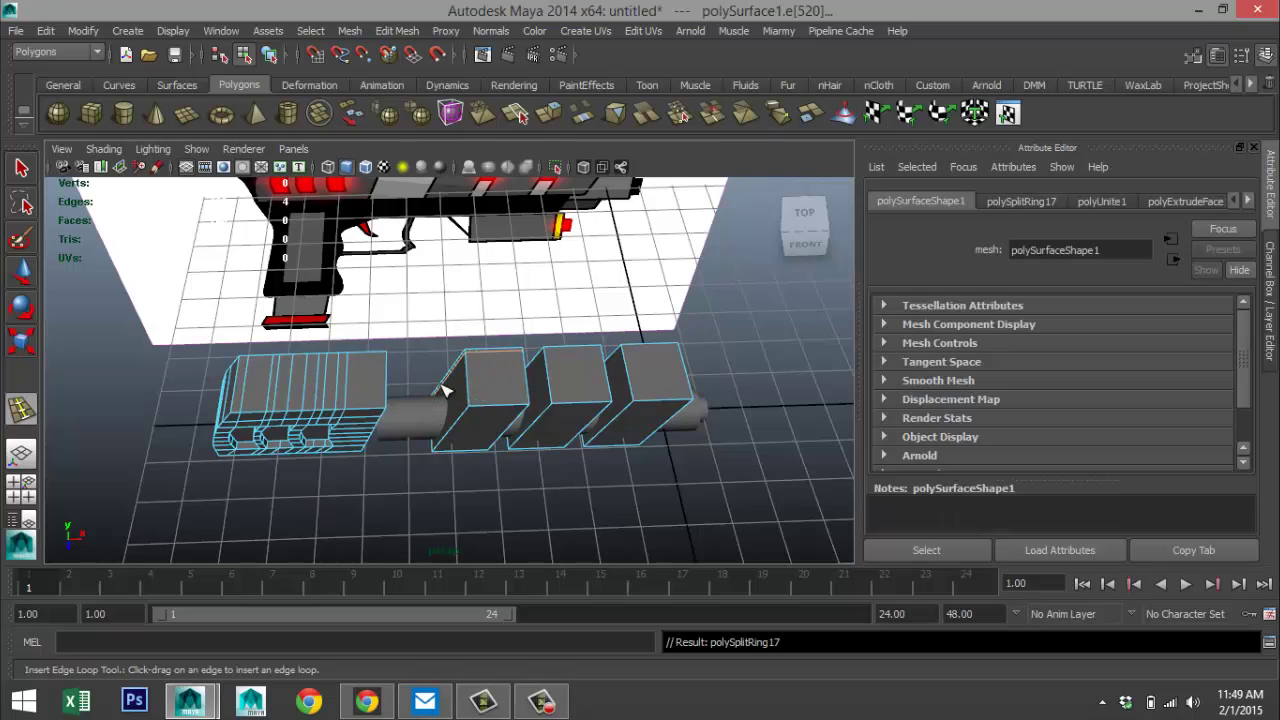
click(22, 488)
key(space)
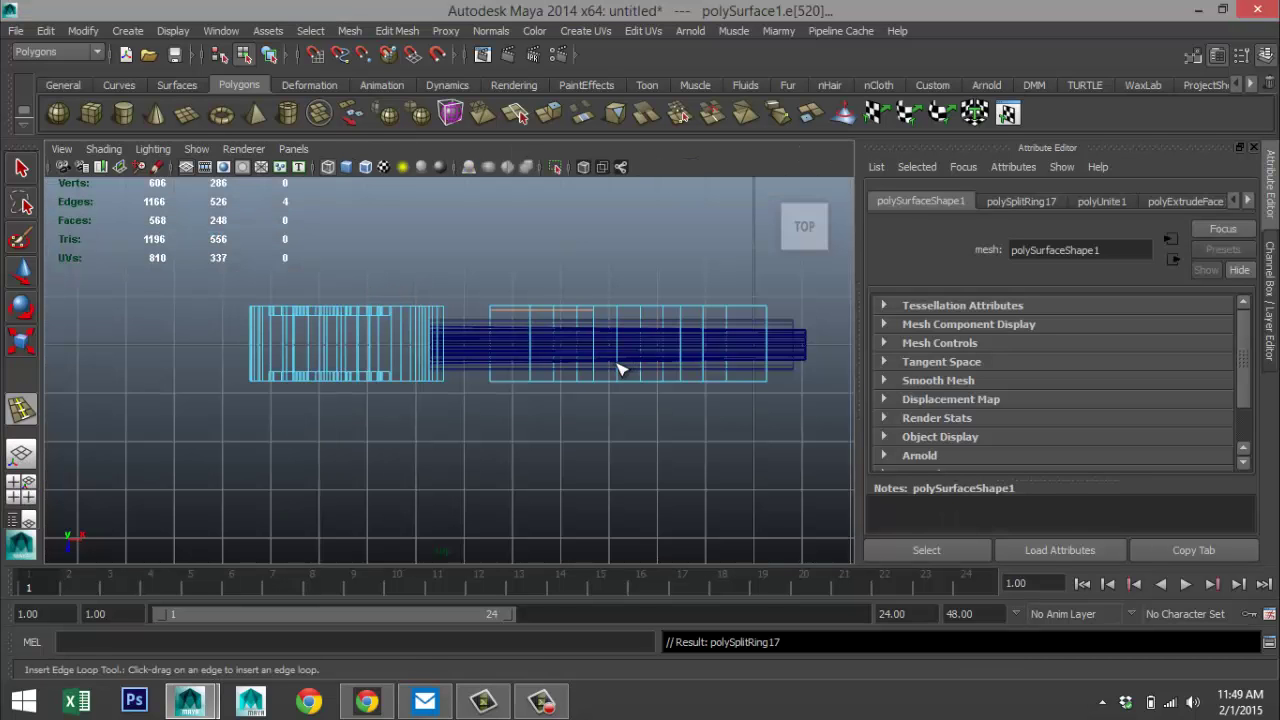
key(5)
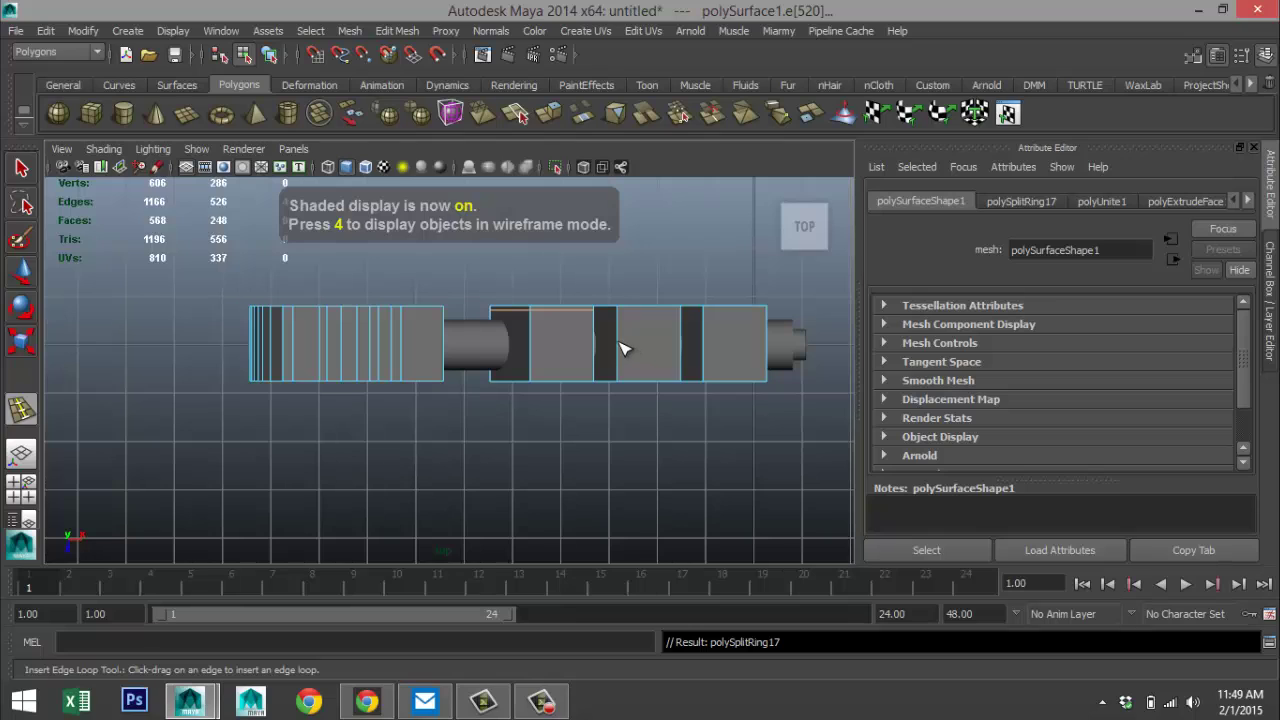
drag(618, 341, 622, 312)
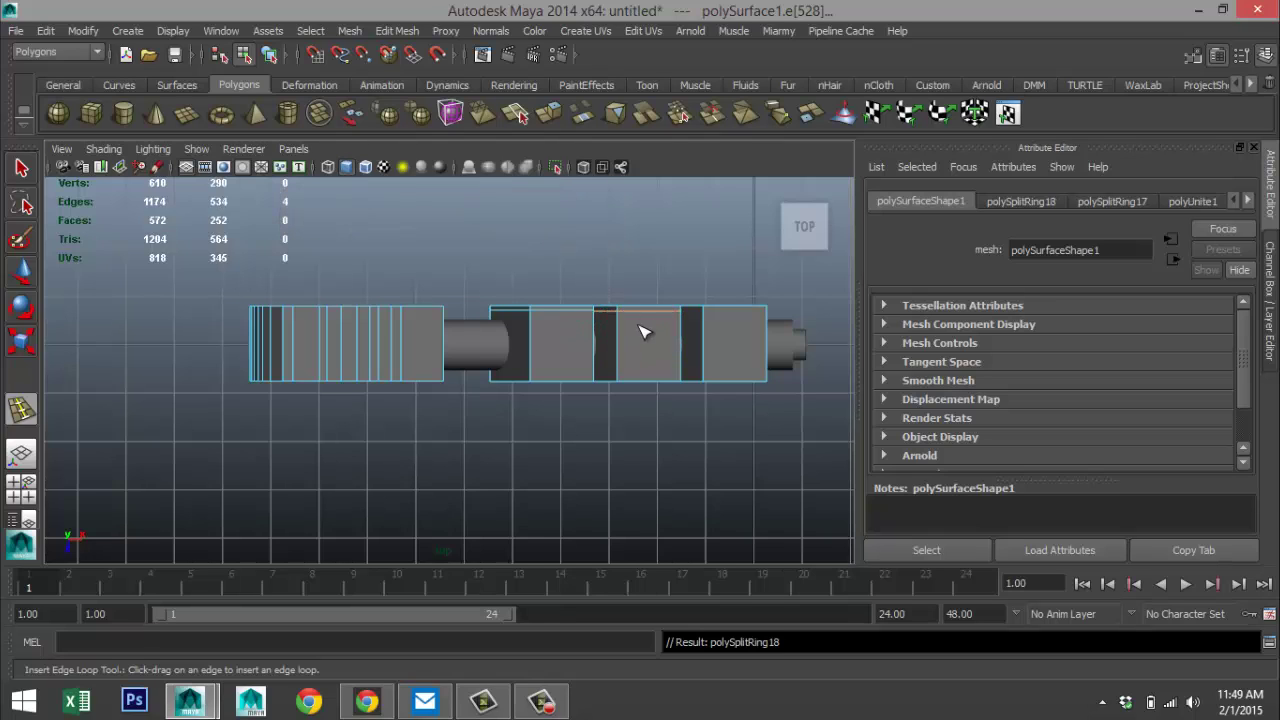
drag(711, 346, 708, 314)
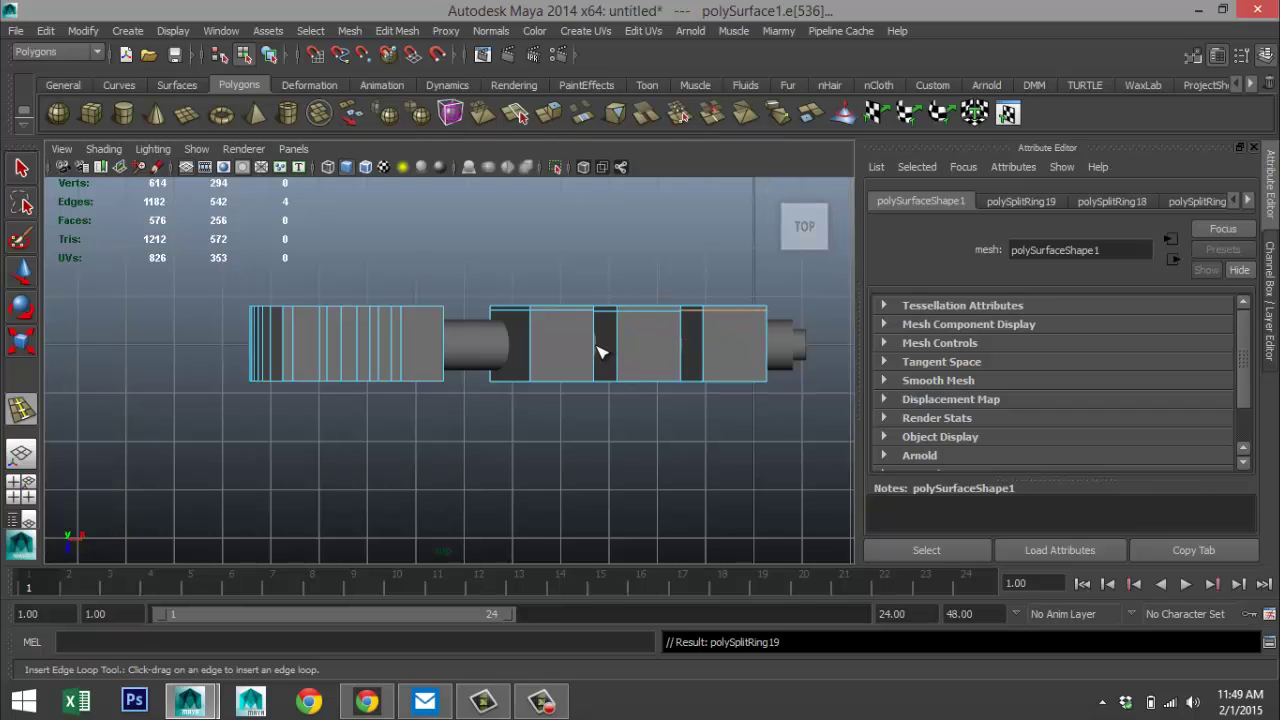
- Insert edge loops close to the opposite side edge of the three slanted blocks and along both side edges of the rear upper body
drag(597, 352, 624, 380)
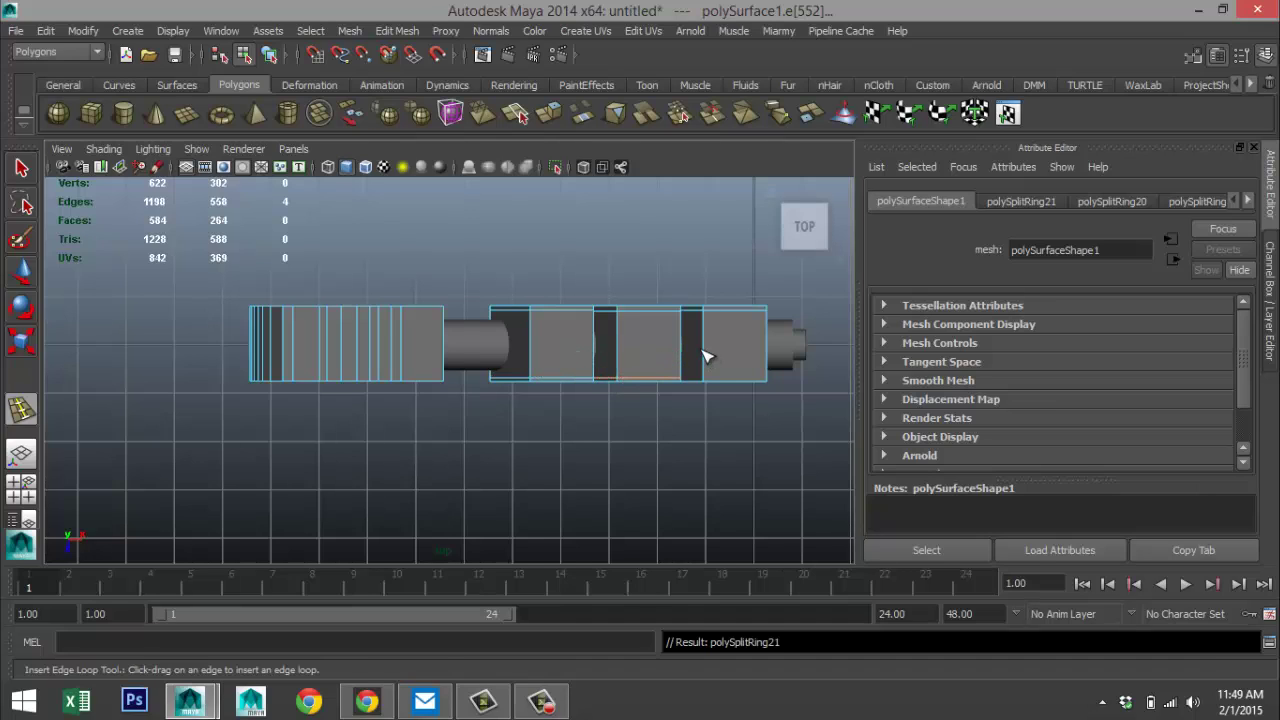
drag(706, 351, 711, 381)
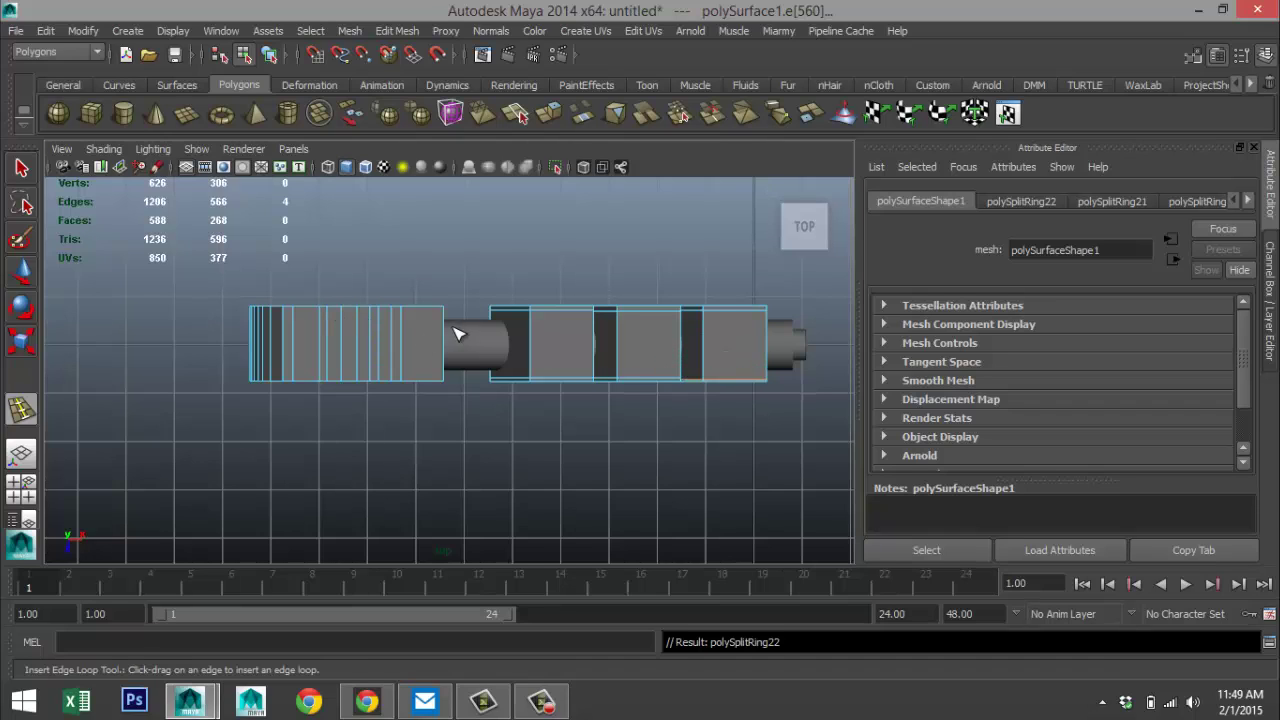
drag(449, 333, 457, 383)
click(24, 487)
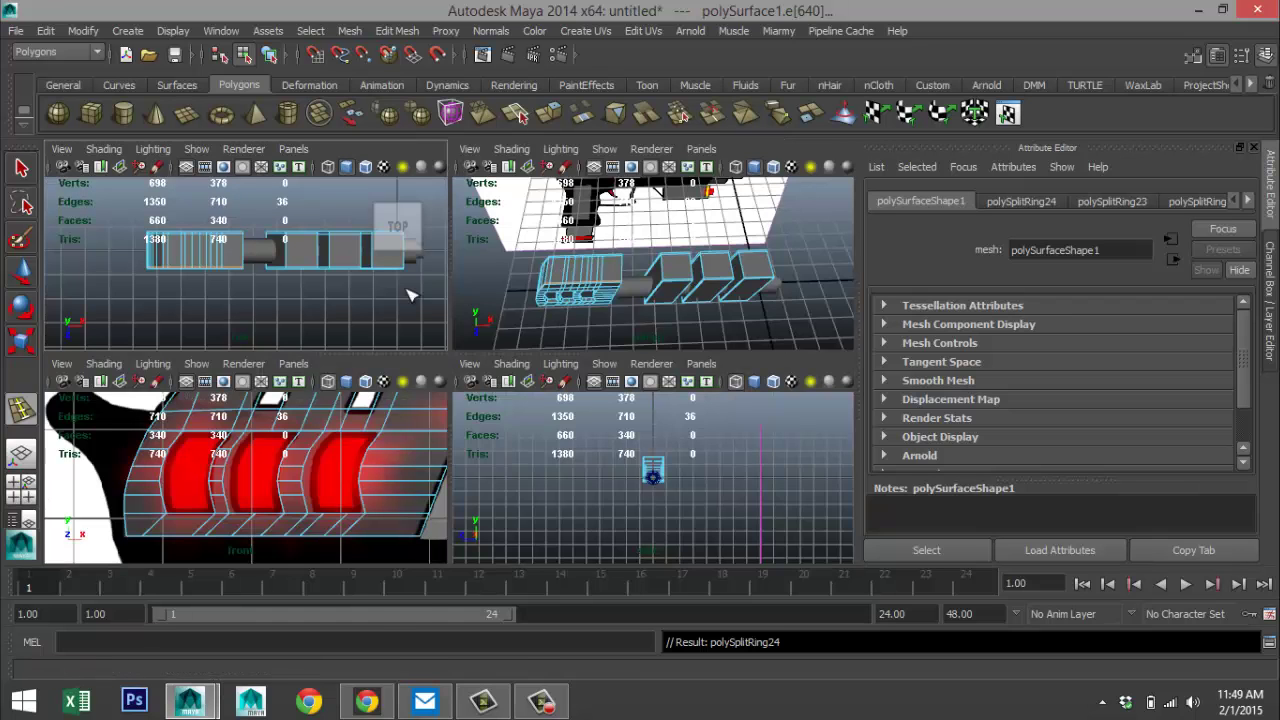
key(space)
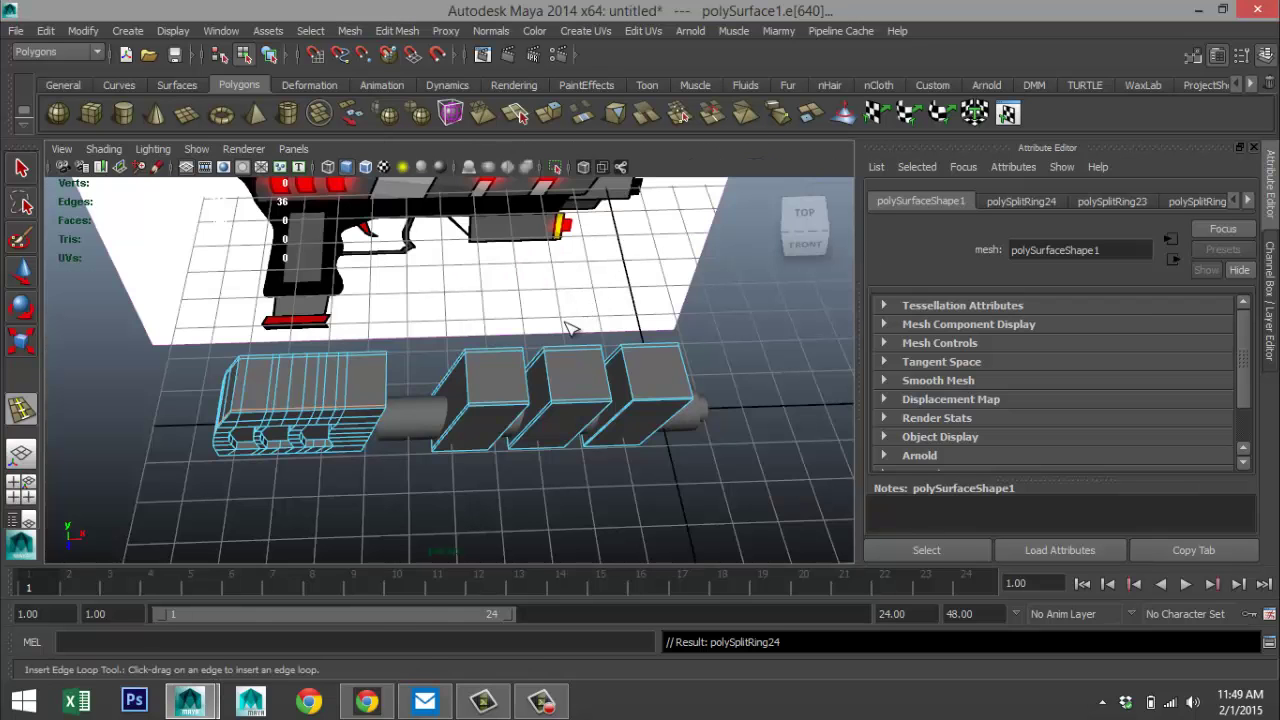
alt+drag(486, 356, 514, 344)
right_drag(514, 344, 590, 249)
click(518, 350)
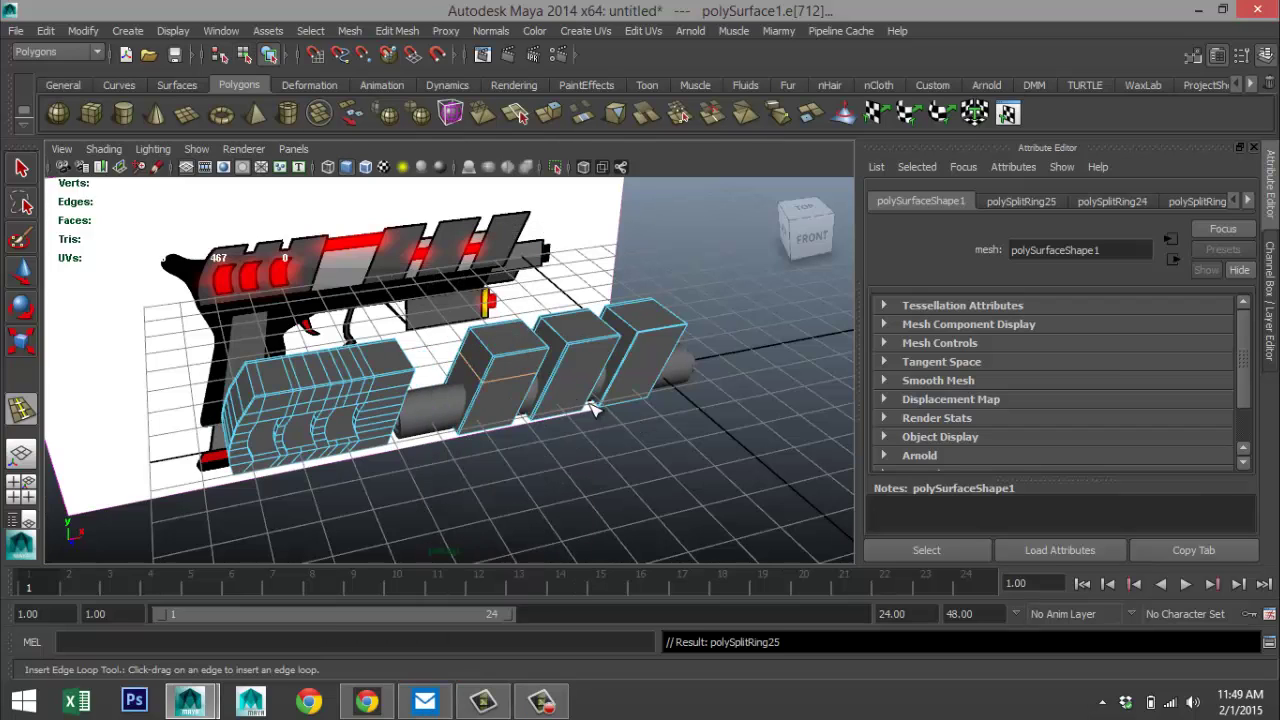
key(q)
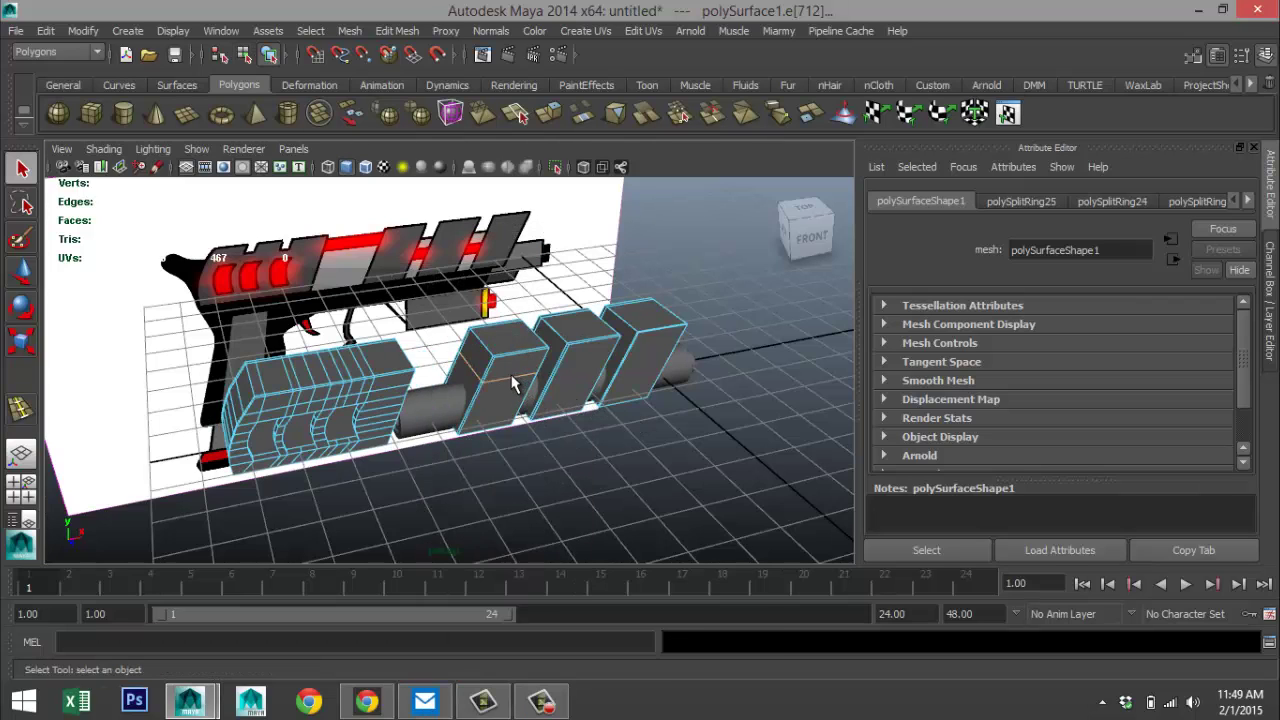
right_drag(515, 386, 514, 235)
click(515, 388)
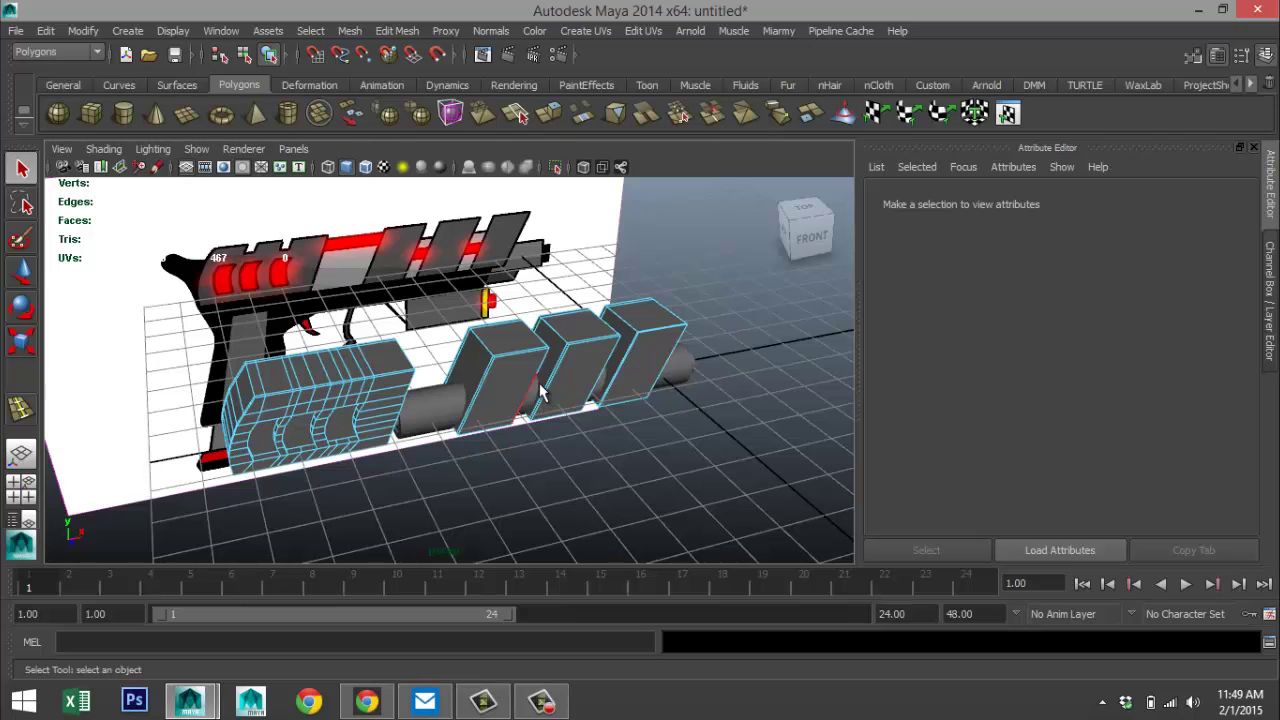
- Preview the combined mesh with smoothing to examine its corners, and return it to the unsmoothed display
right_drag(585, 370, 672, 271)
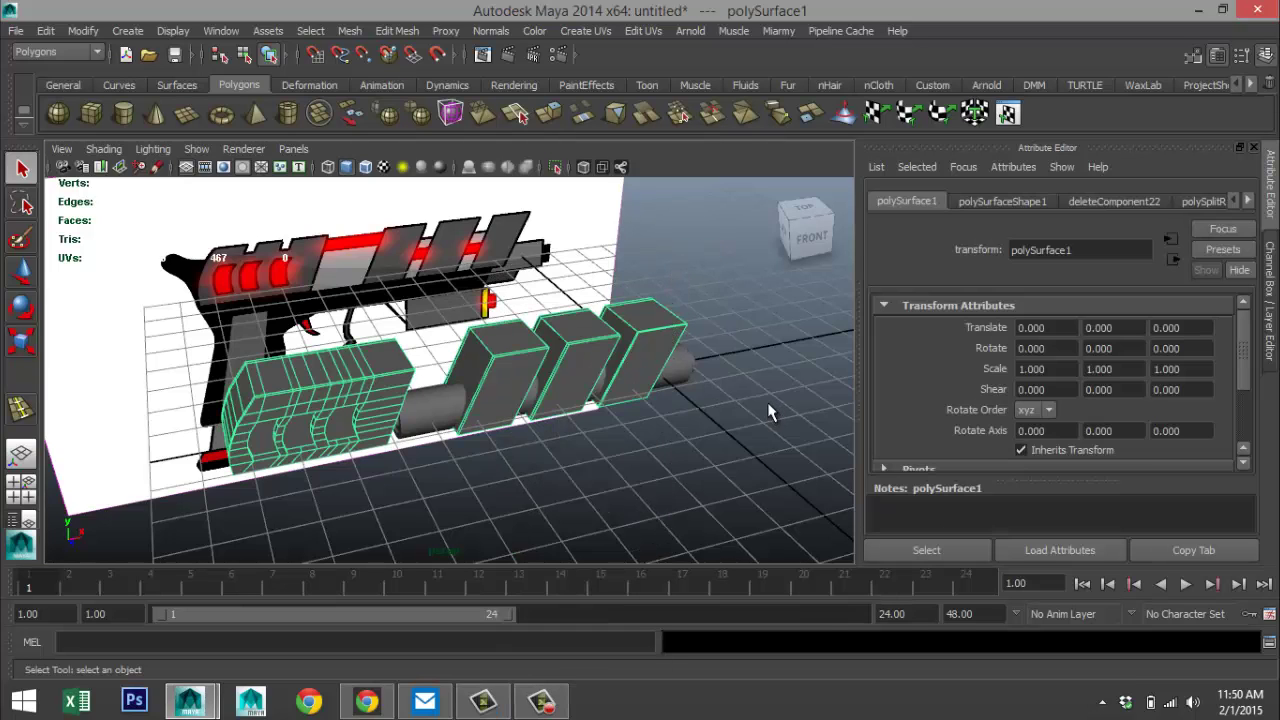
key(3)
click(670, 449)
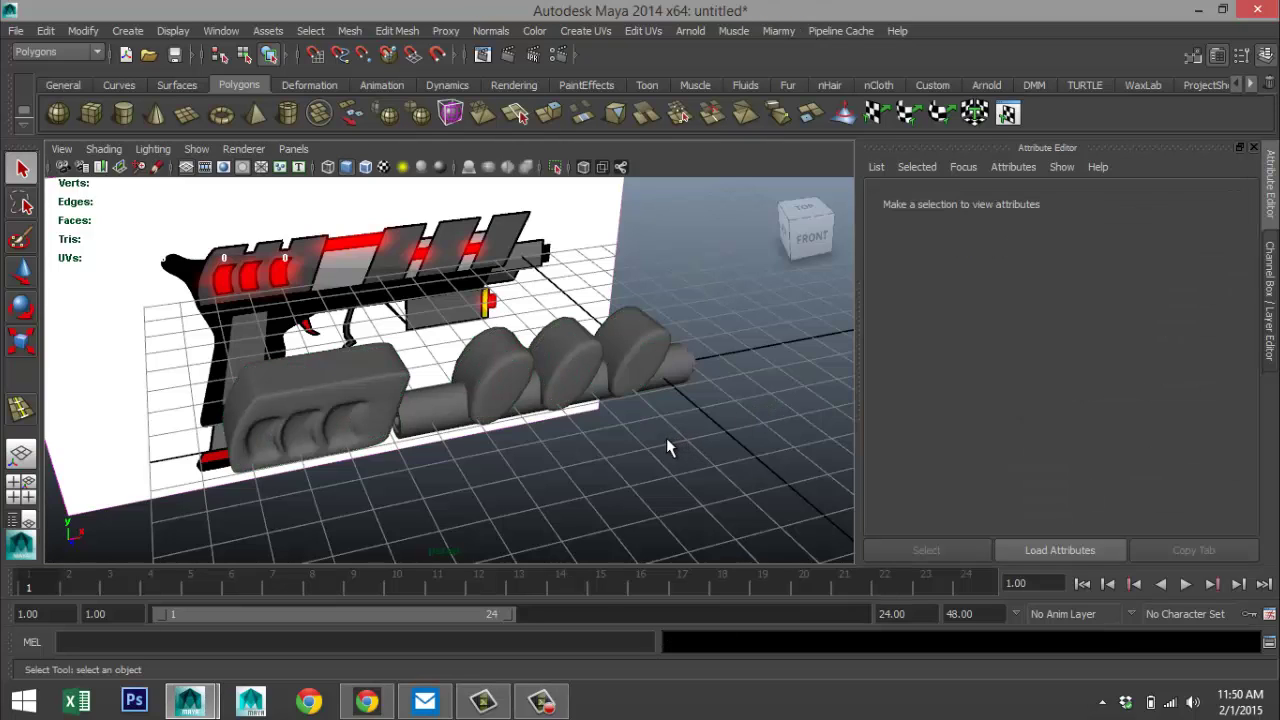
mouse_move(508, 429)
alt+mouse_down()
mouse_move(531, 371)
mouse_move(563, 423)
mouse_move(531, 439)
alt+mouse_up()
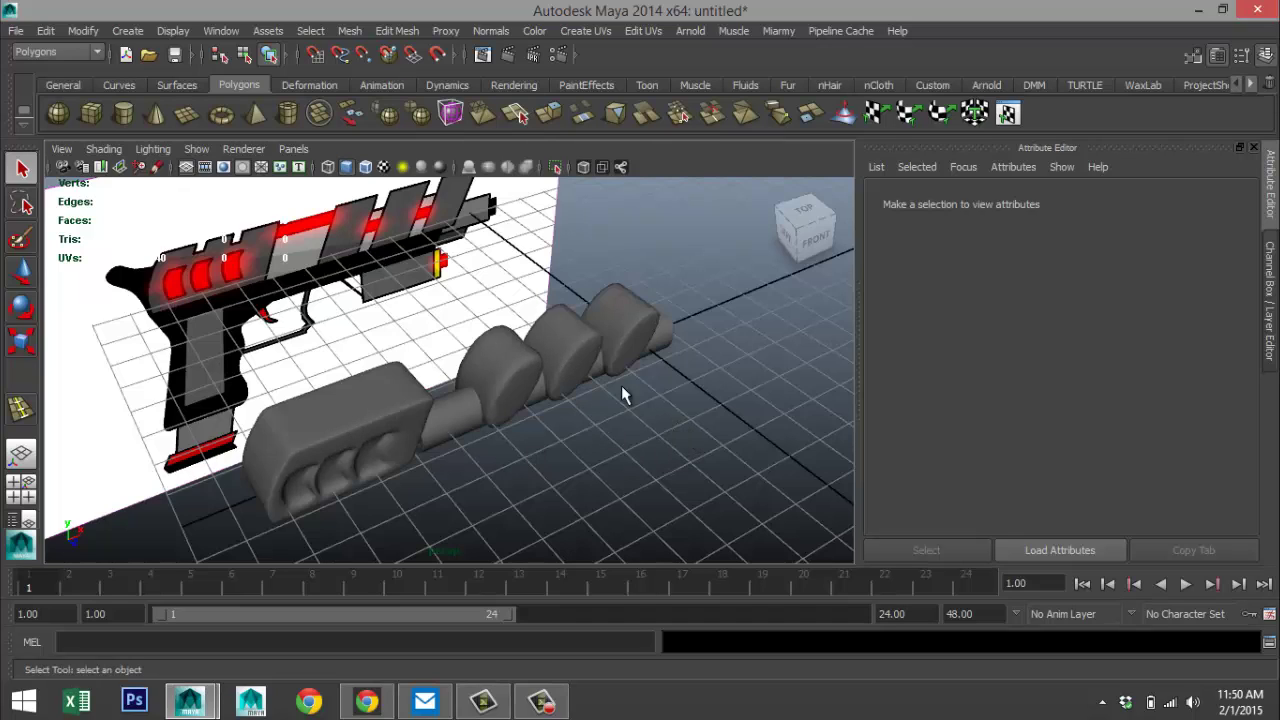
click(529, 367)
key(1)
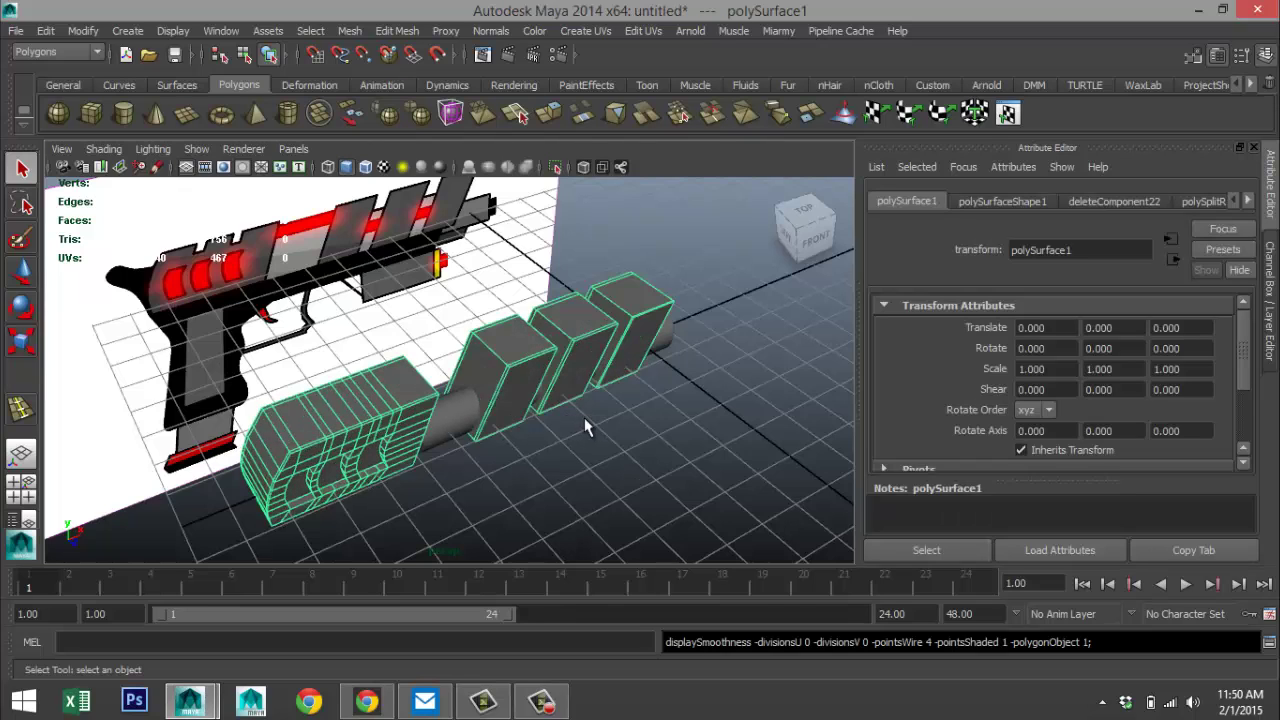
- Insert edge loops close to the front and rear edges of each of the three slanted blocks to hold their corners
alt+drag(586, 427, 564, 452)
alt+middle_drag(564, 452, 639, 472)
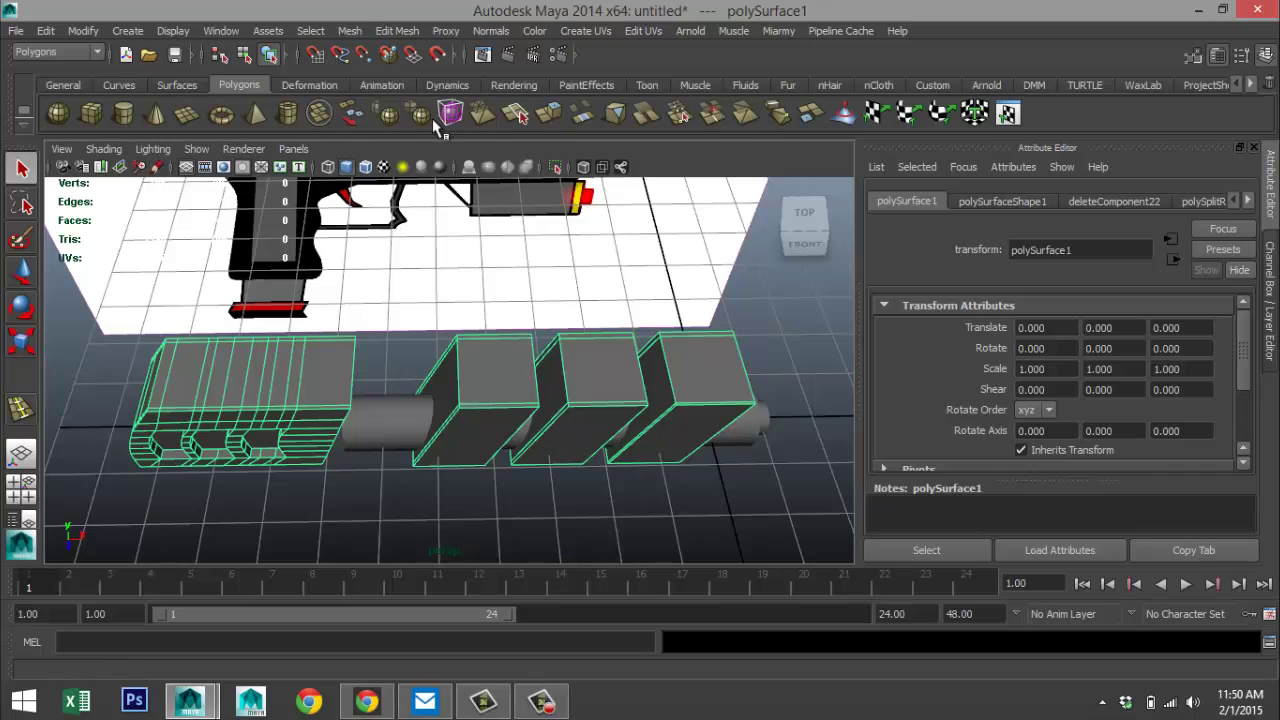
click(386, 36)
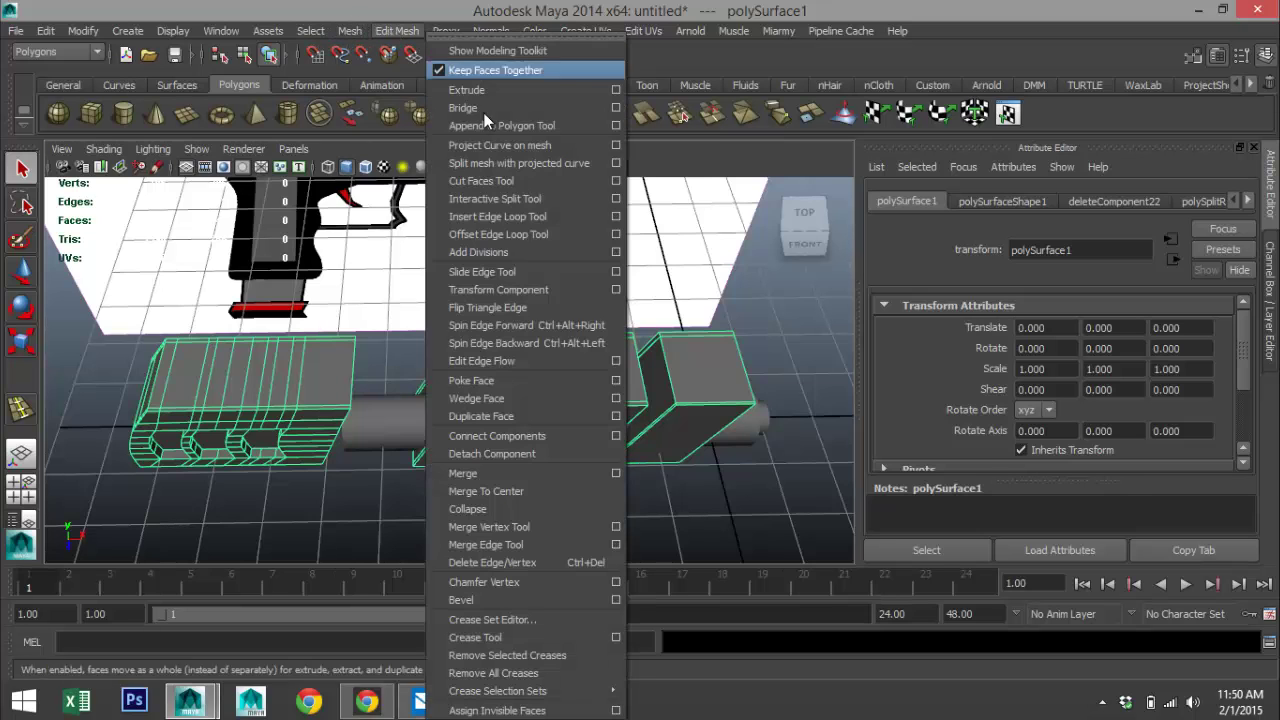
click(520, 216)
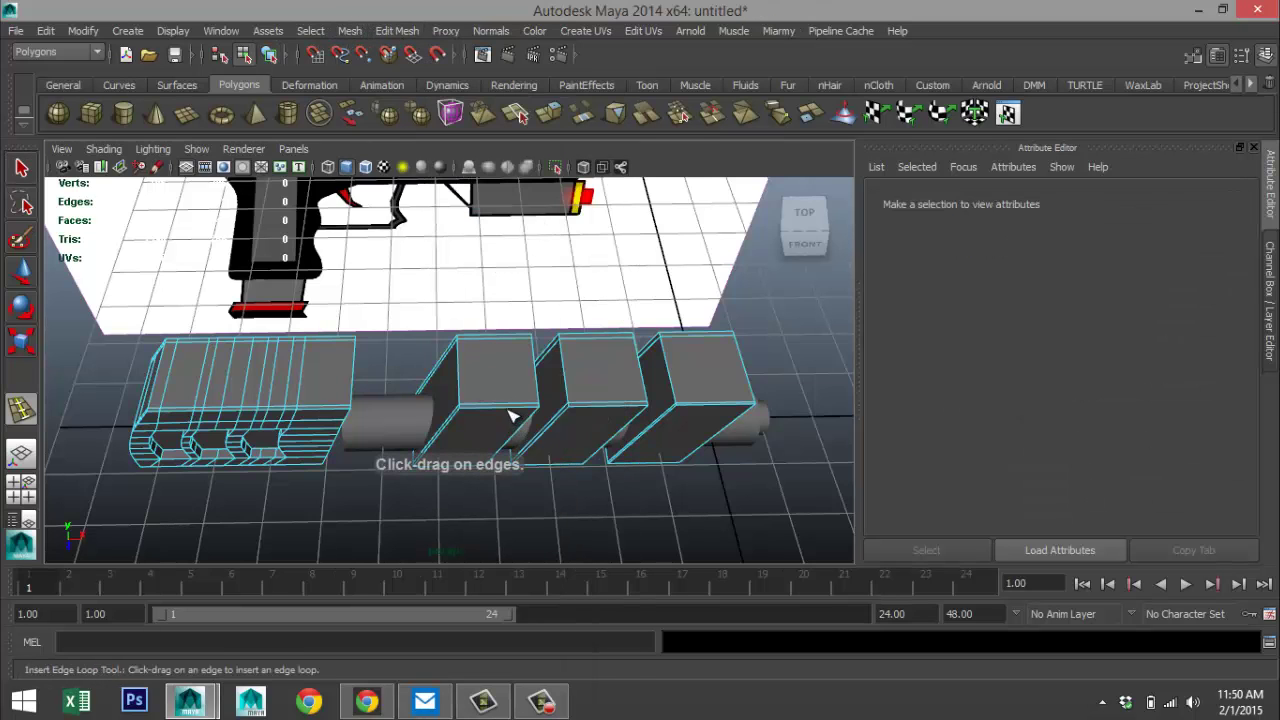
drag(500, 416, 538, 418)
drag(617, 411, 650, 412)
mouse_move(730, 410)
mouse_down()
mouse_move(684, 413)
mouse_move(756, 410)
mouse_move(742, 423)
mouse_up()
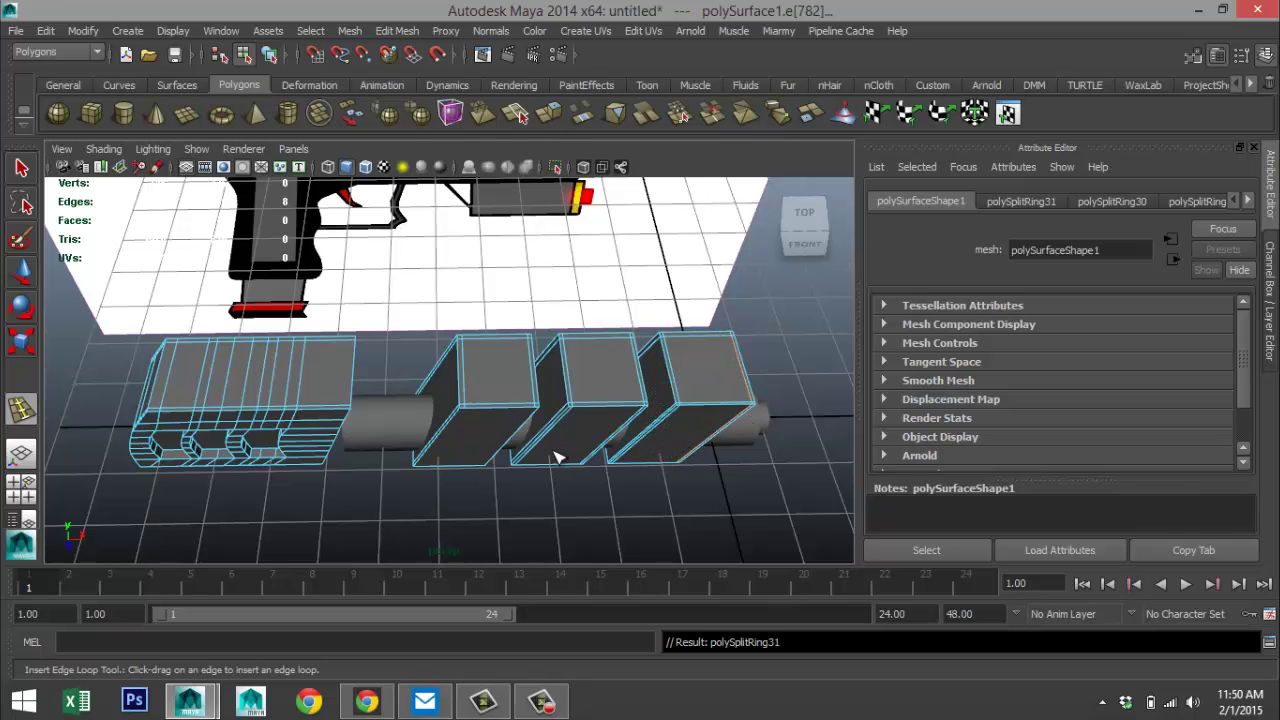
- Insert an edge loop close to the bottom edge of the middle and front slanted blocks
alt+drag(548, 447, 540, 420)
scroll(540, 420, up, 5)
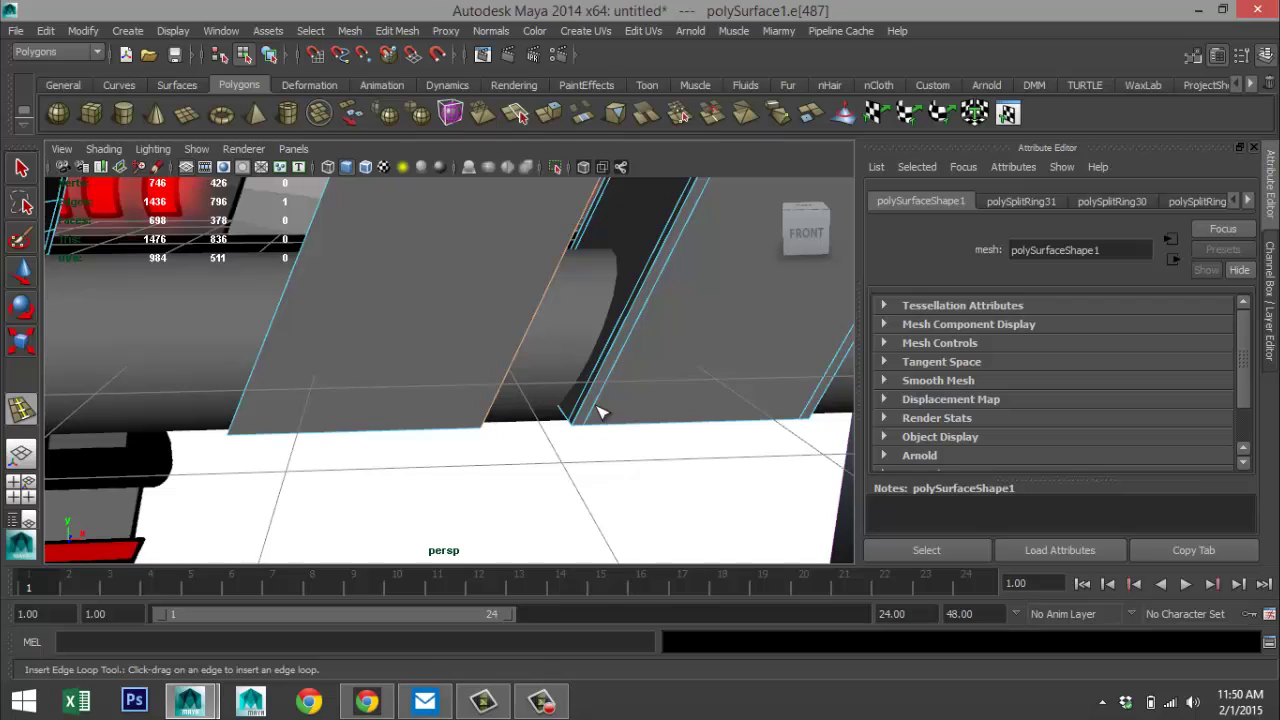
drag(598, 410, 598, 426)
alt+middle_drag(637, 452, 364, 413)
drag(598, 345, 596, 376)
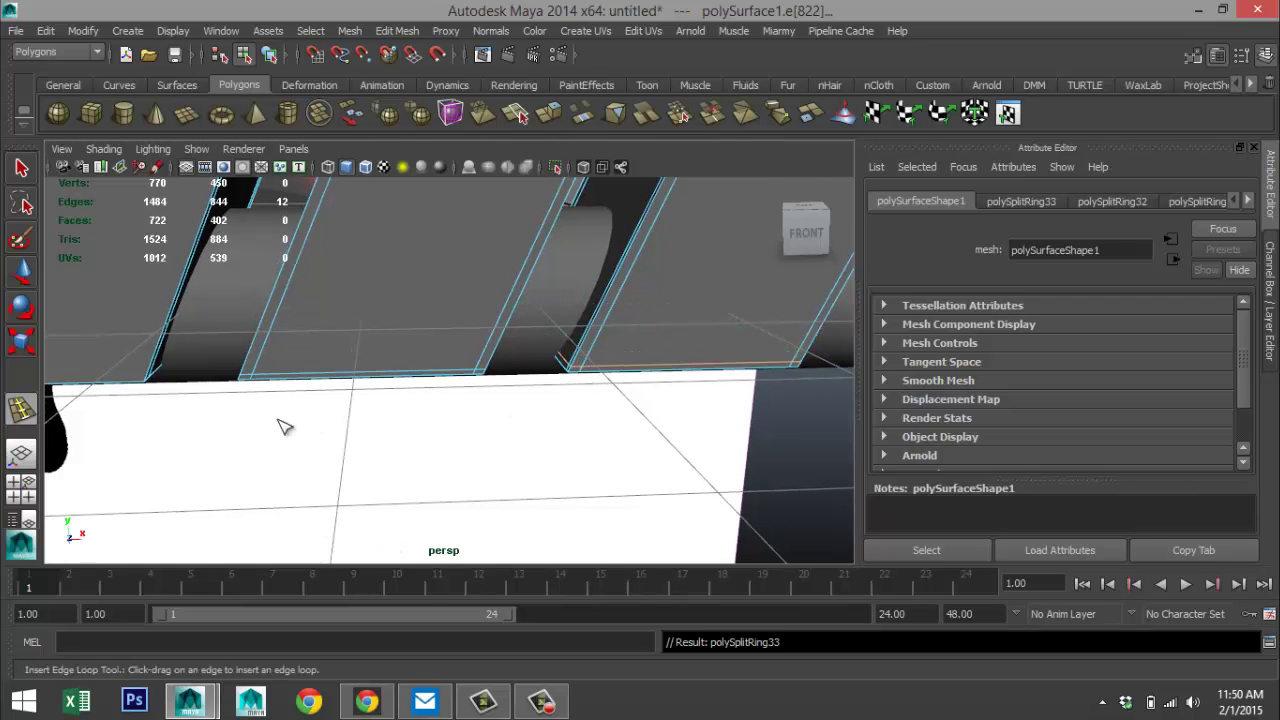
- Examine the rear slanted block's lower corners and preview the combined mesh with smoothing from several sides
alt+drag(283, 426, 452, 372)
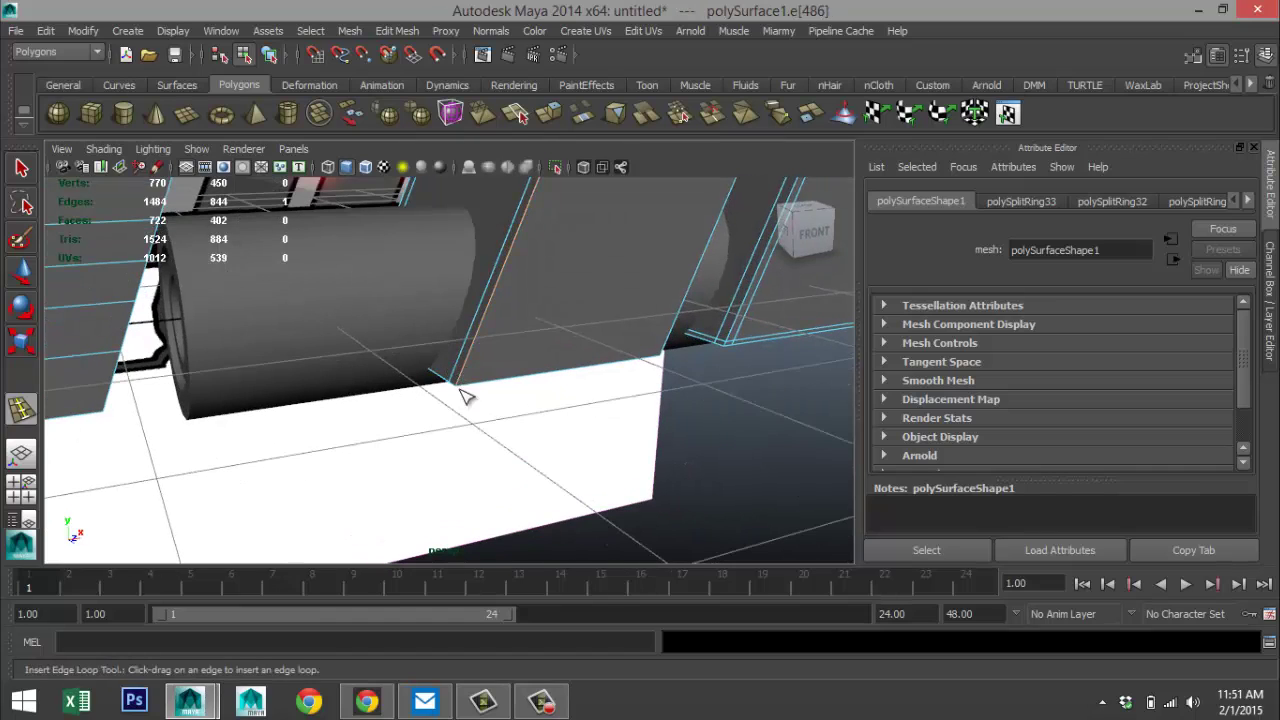
alt+drag(287, 384, 435, 388)
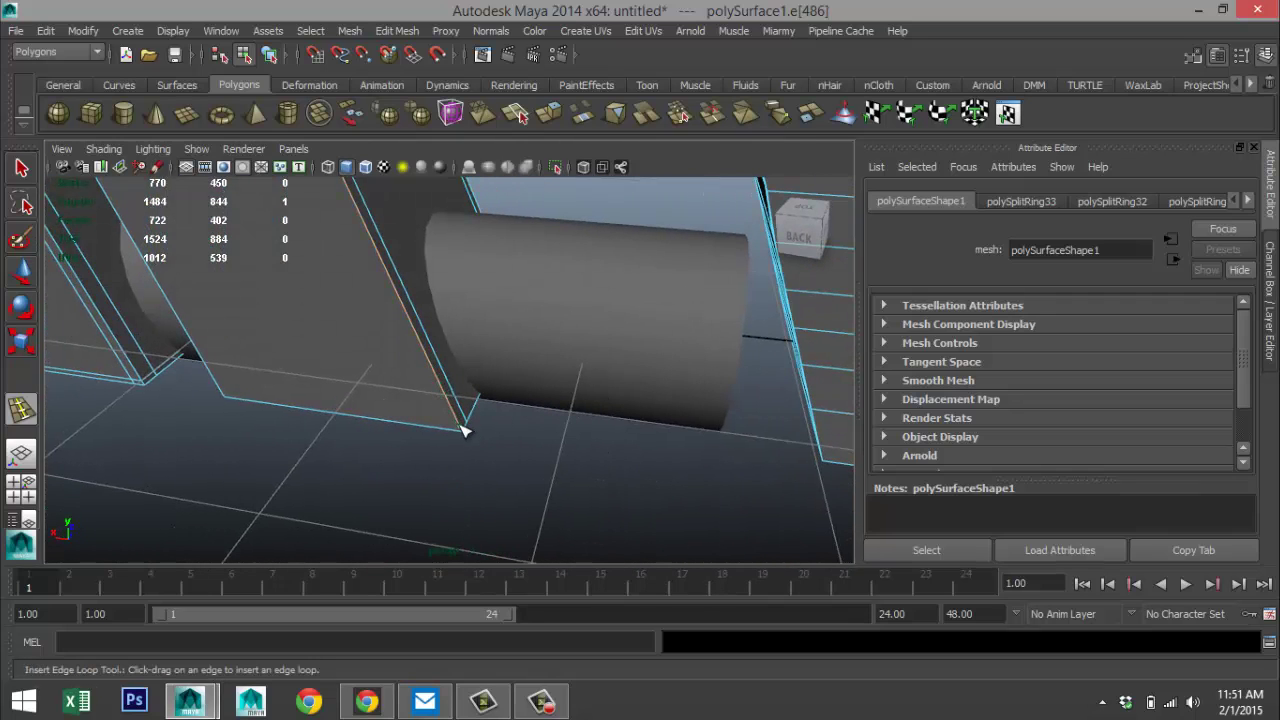
scroll(560, 420, down, 3)
alt+drag(626, 420, 425, 430)
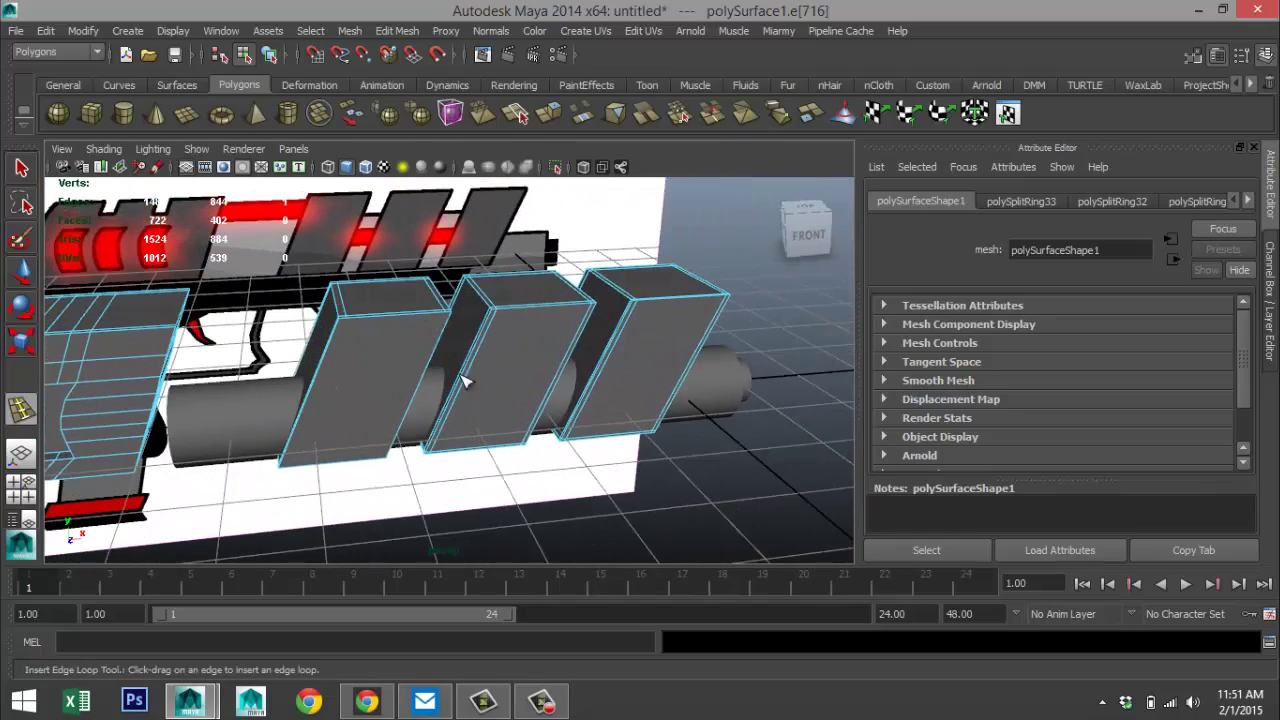
right_drag(540, 344, 586, 245)
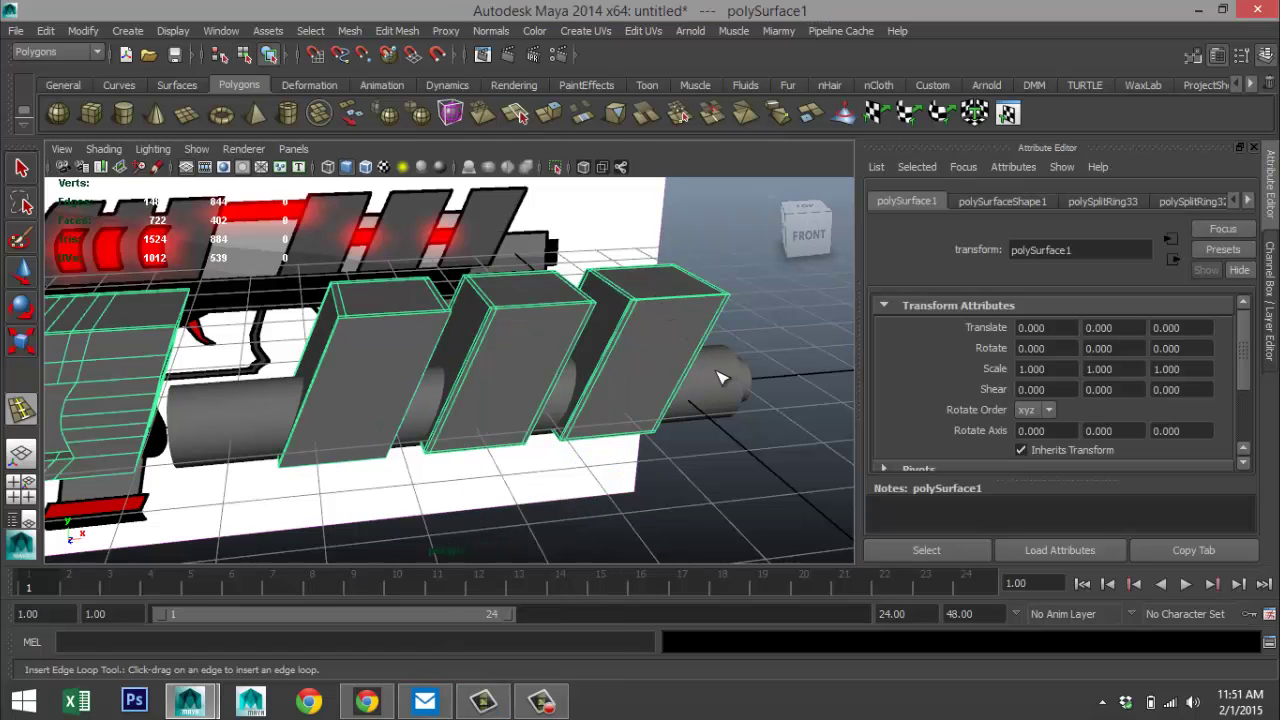
key(3)
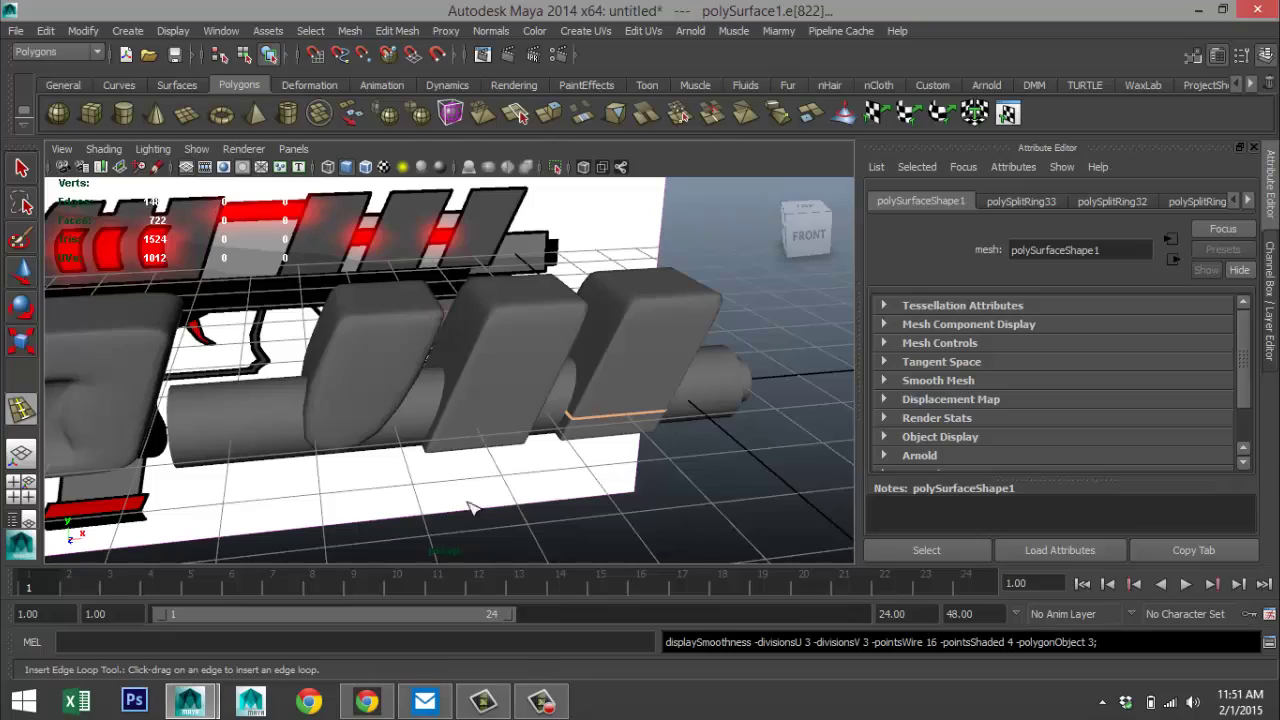
alt+drag(403, 445, 285, 440)
alt+middle_drag(285, 440, 520, 440)
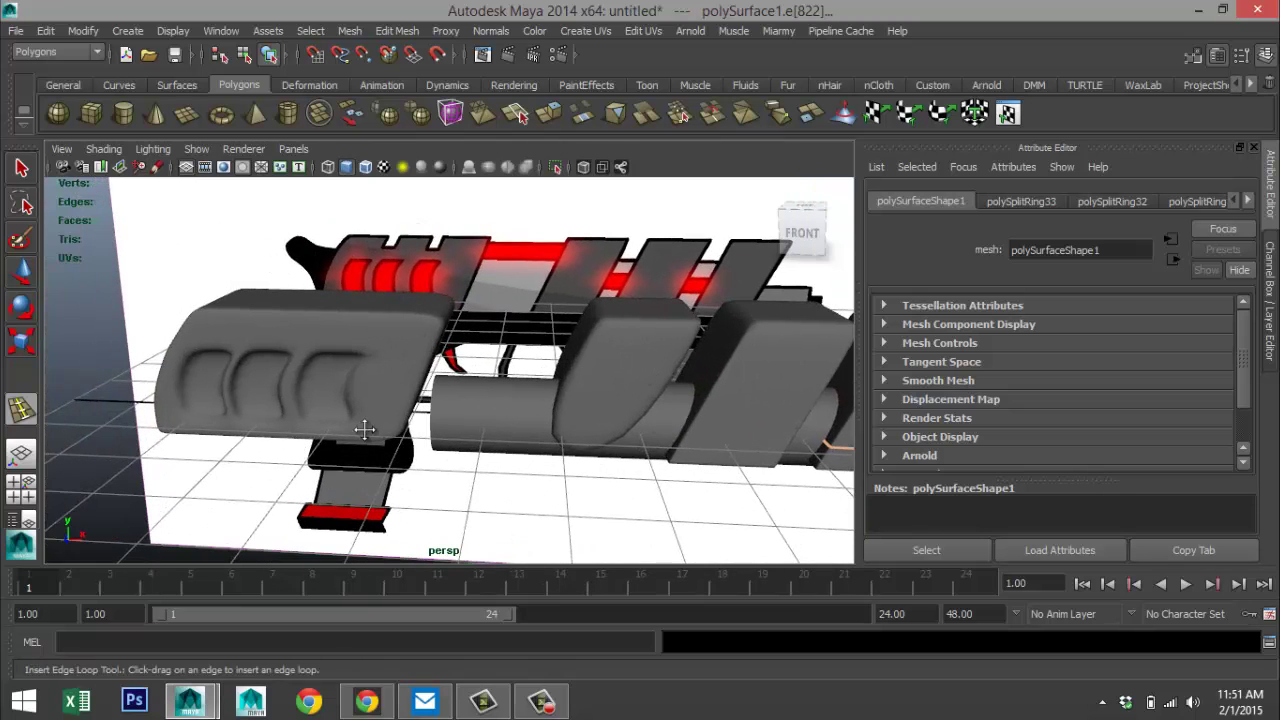
alt+drag(366, 429, 281, 458)
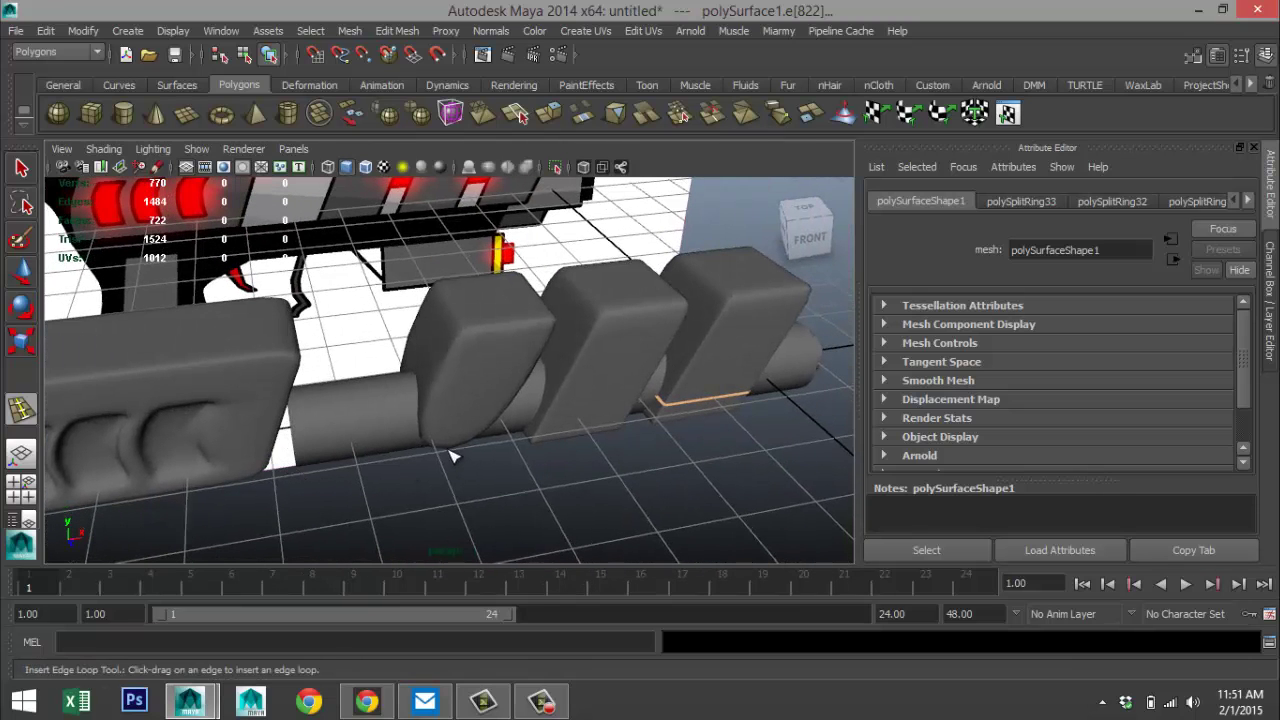
- Insert a horizontal edge loop around the middle of the middle slanted block and return the mesh to unsmoothed display
click(544, 372)
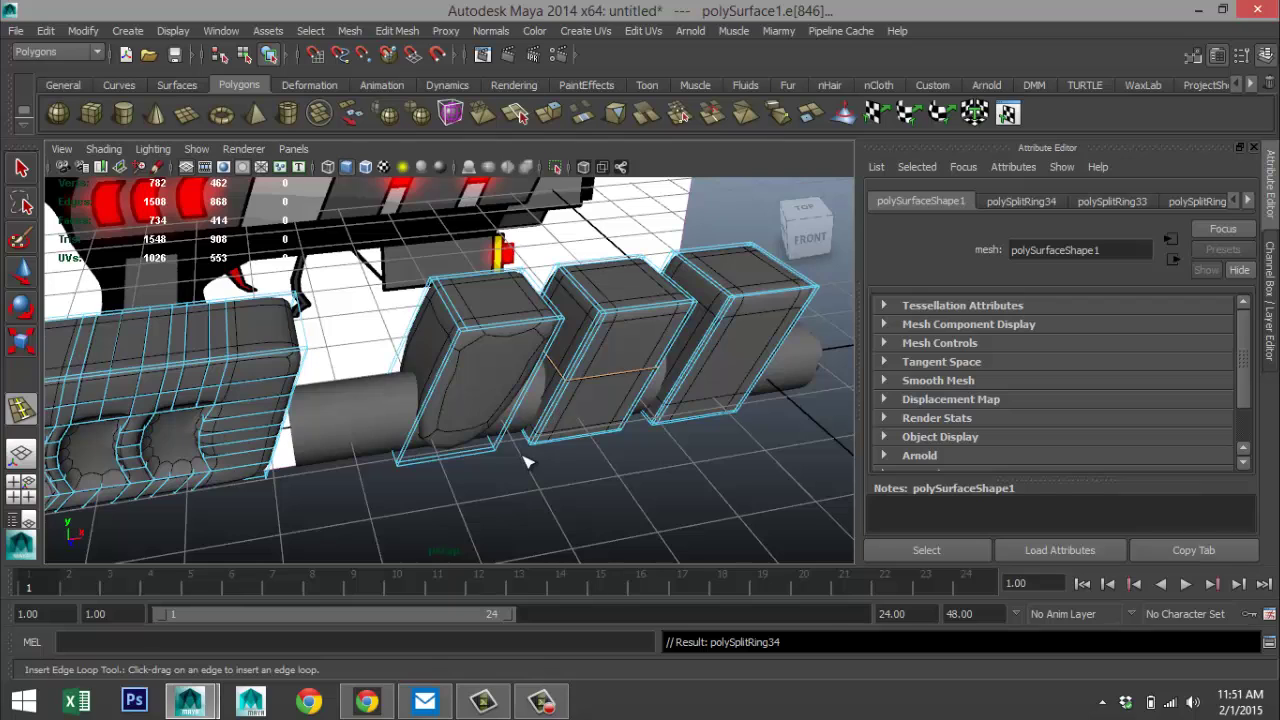
key(3)
key(1)
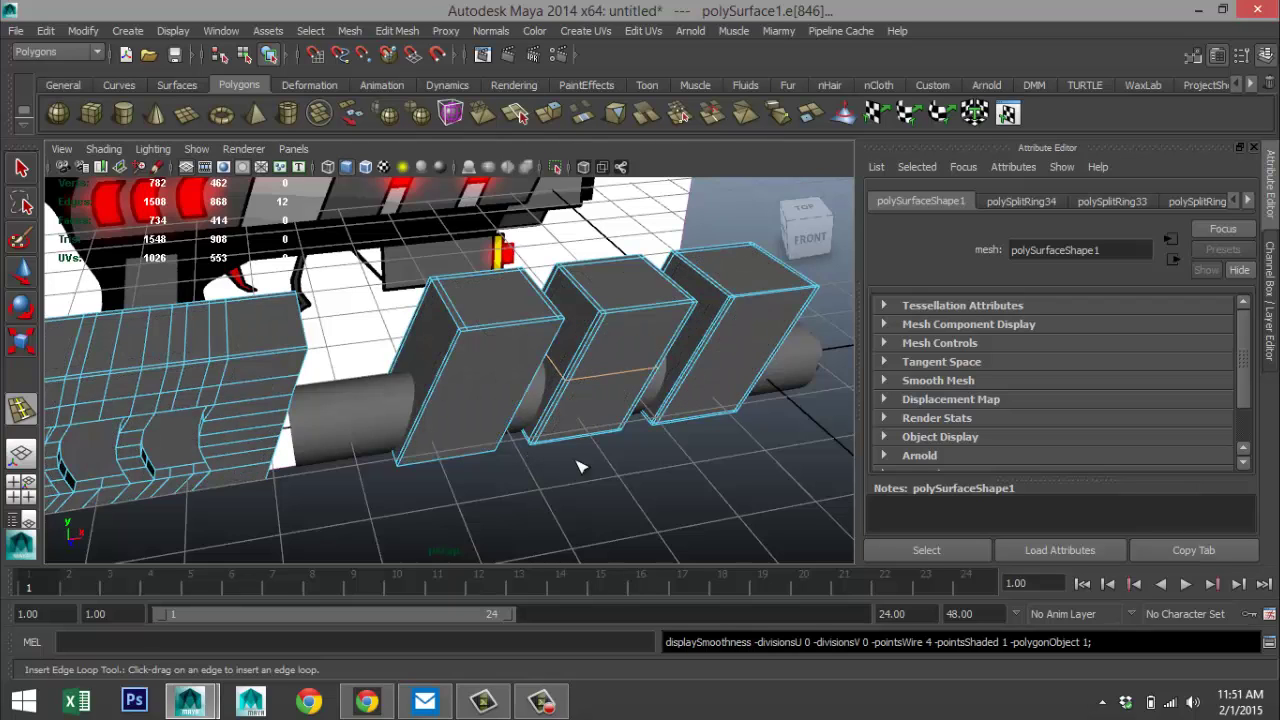
- Separate the combined upper body mesh into individual objects
right_drag(517, 335, 578, 262)
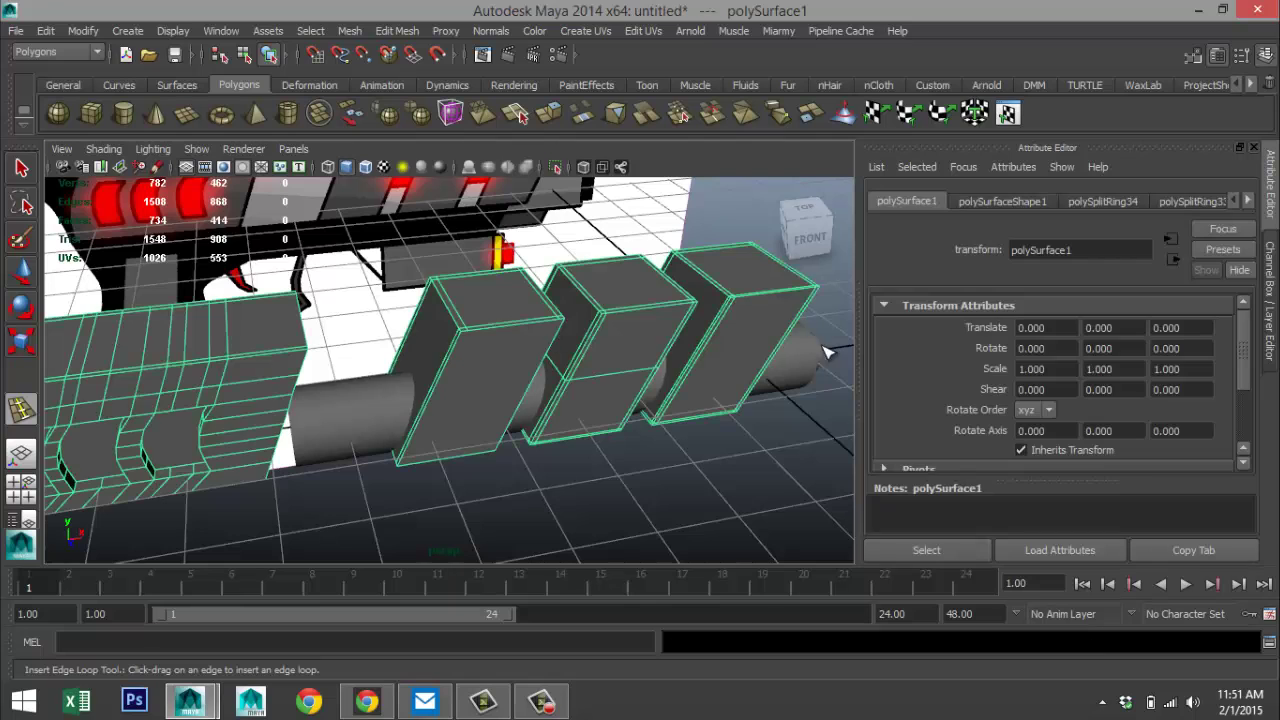
click(349, 30)
click(378, 76)
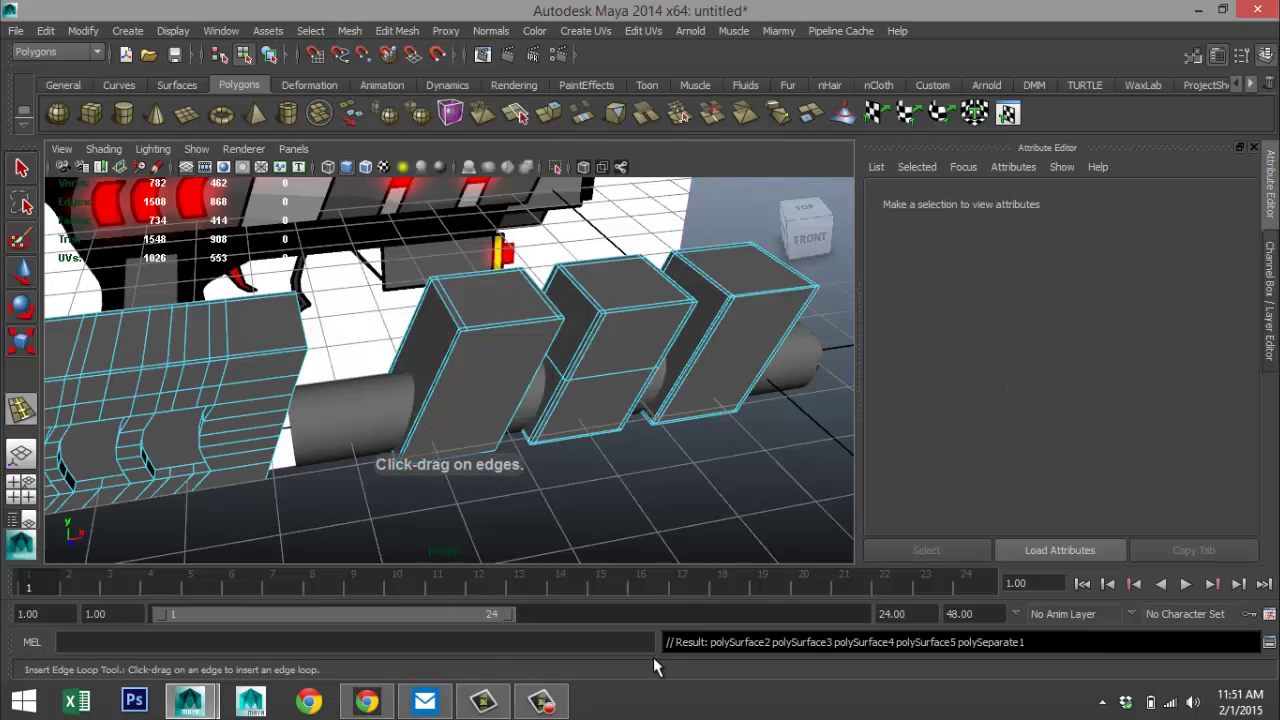
click(645, 512)
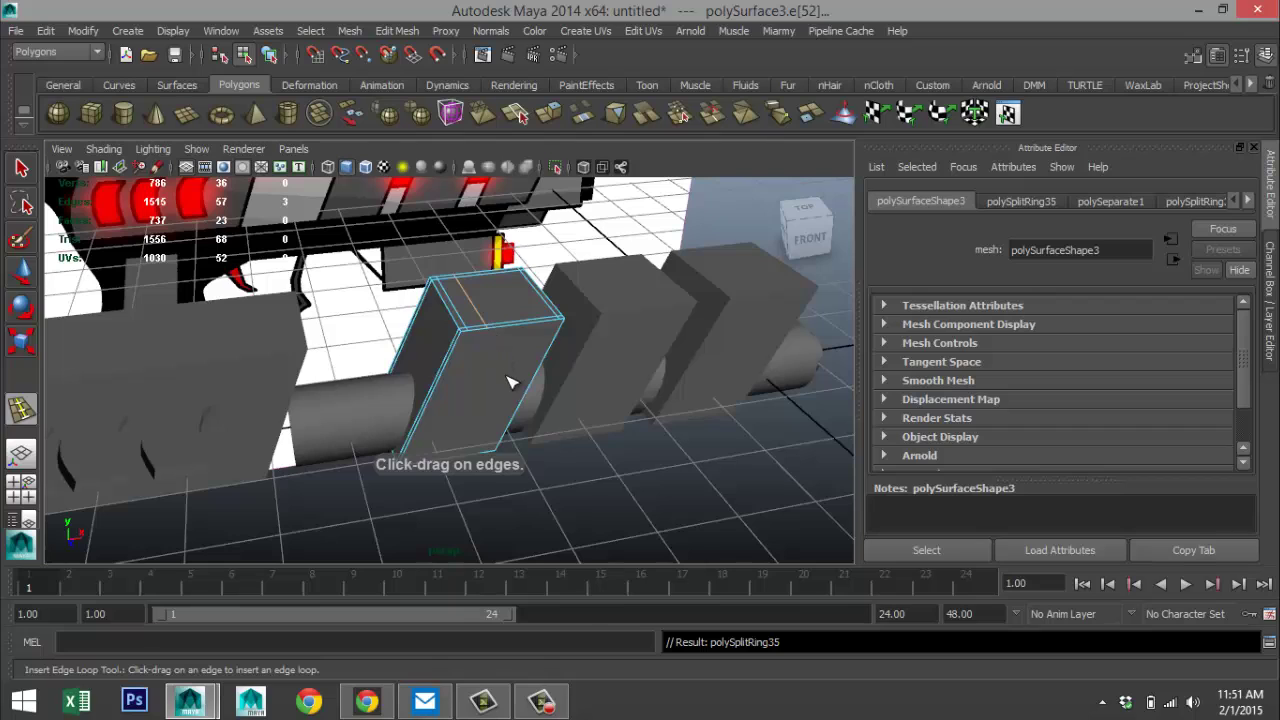
right_drag(510, 382, 573, 277)
click(525, 335)
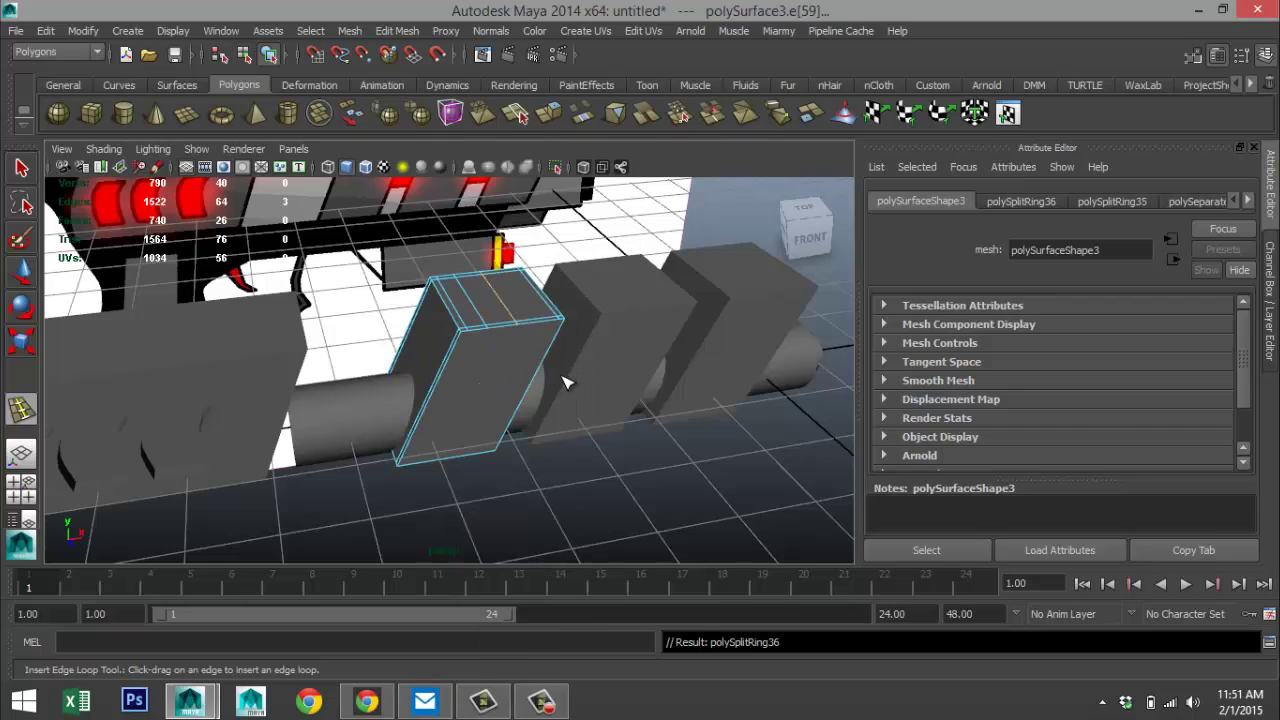
- Delete the slanted block nearest the rear upper body
right_drag(154, 366, 236, 250)
click(236, 328)
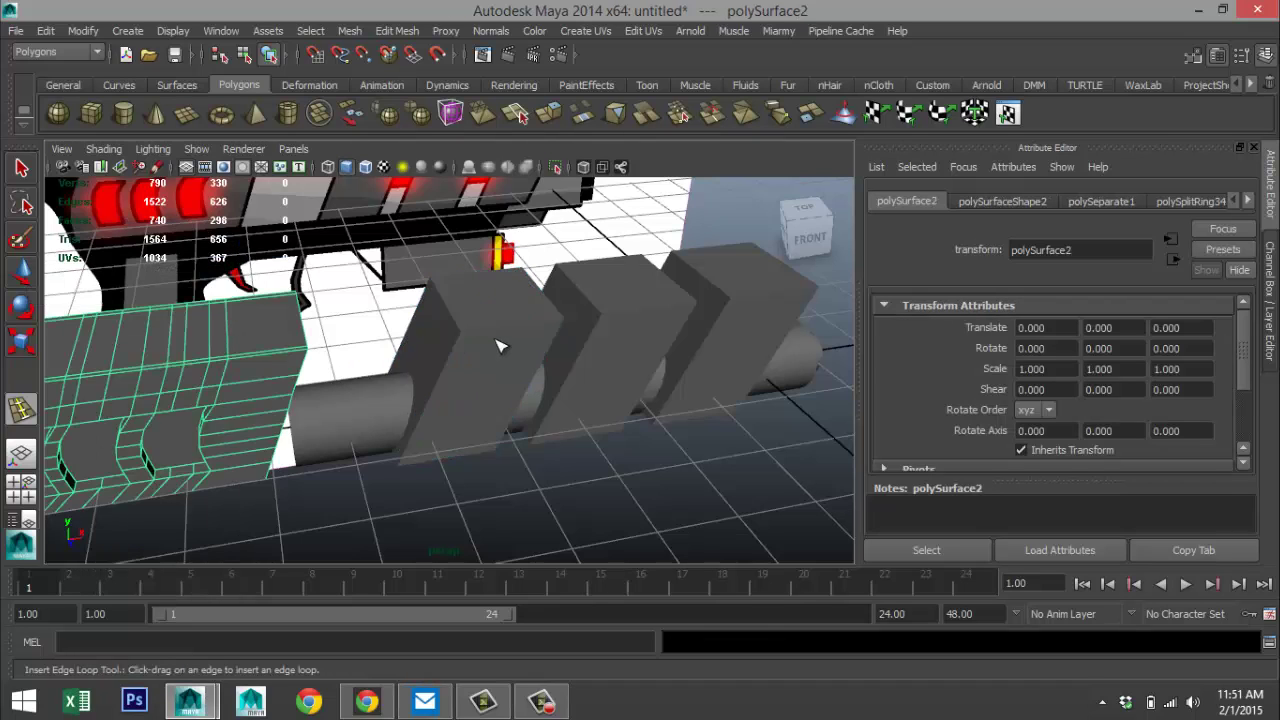
click(505, 350)
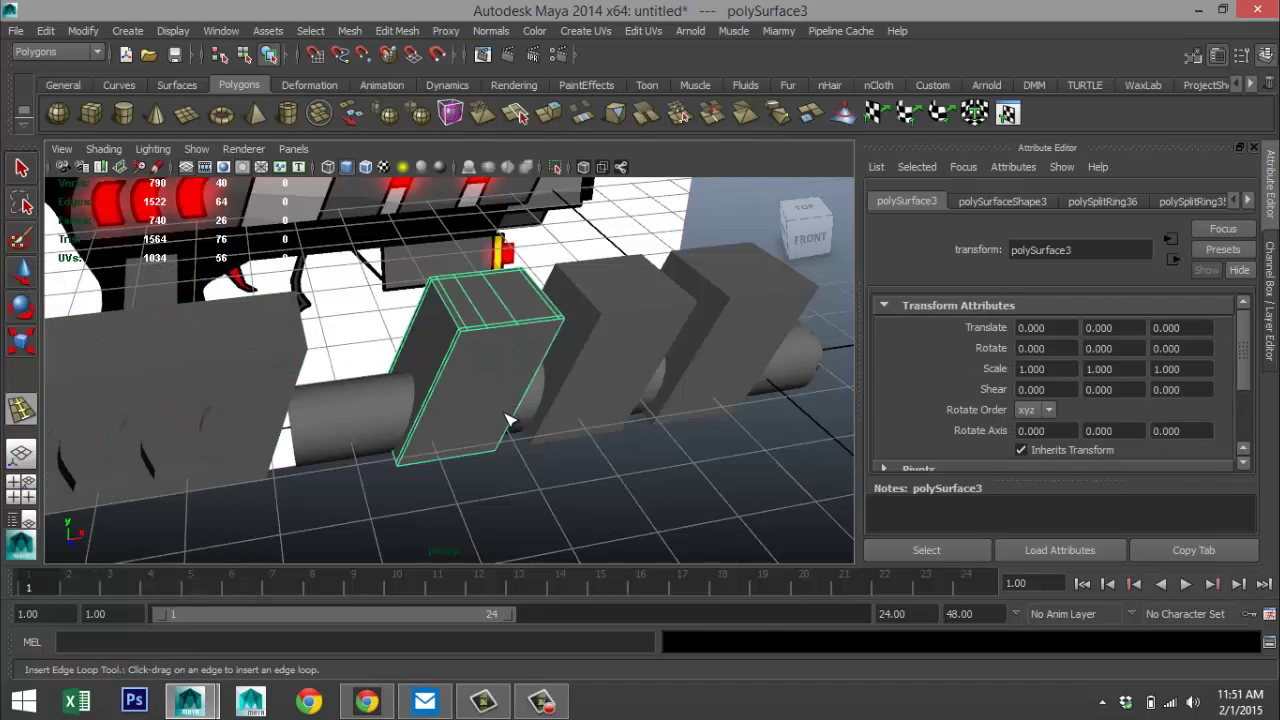
key(Delete)
- Duplicate the middle slanted block and move one of the two copies rearward into the deleted block's place
click(645, 335)
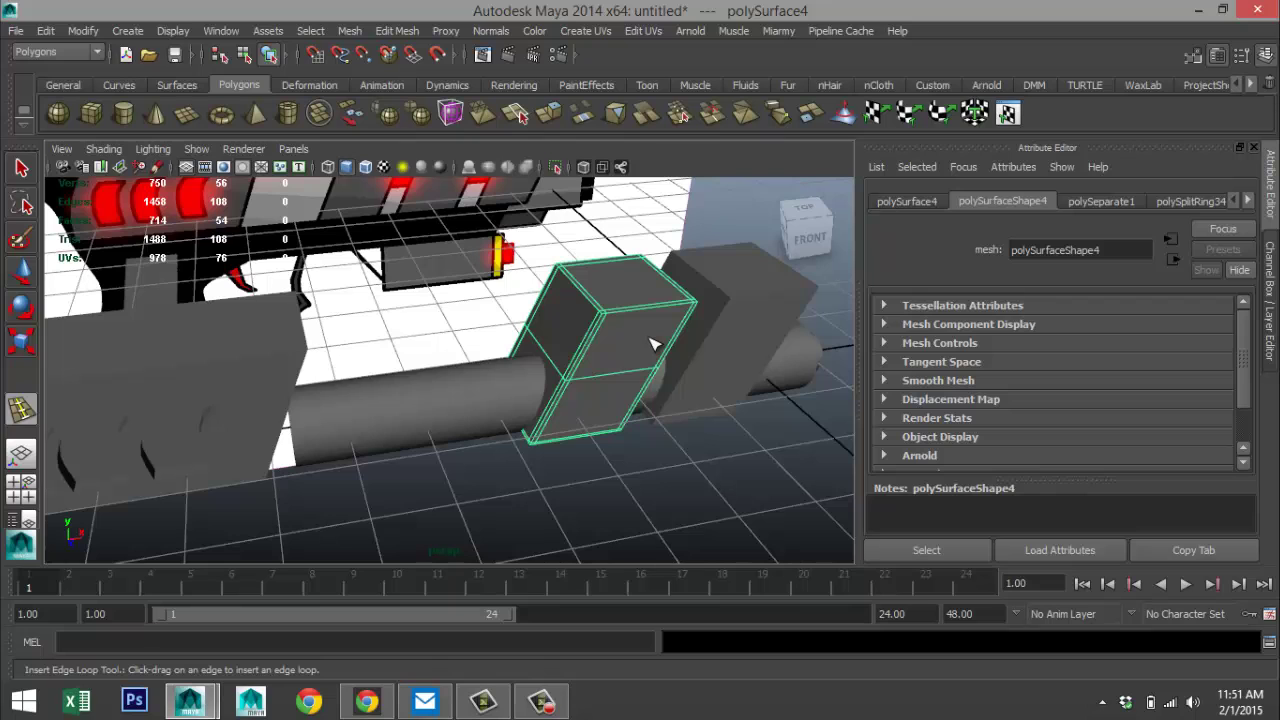
key(ctrl+d)
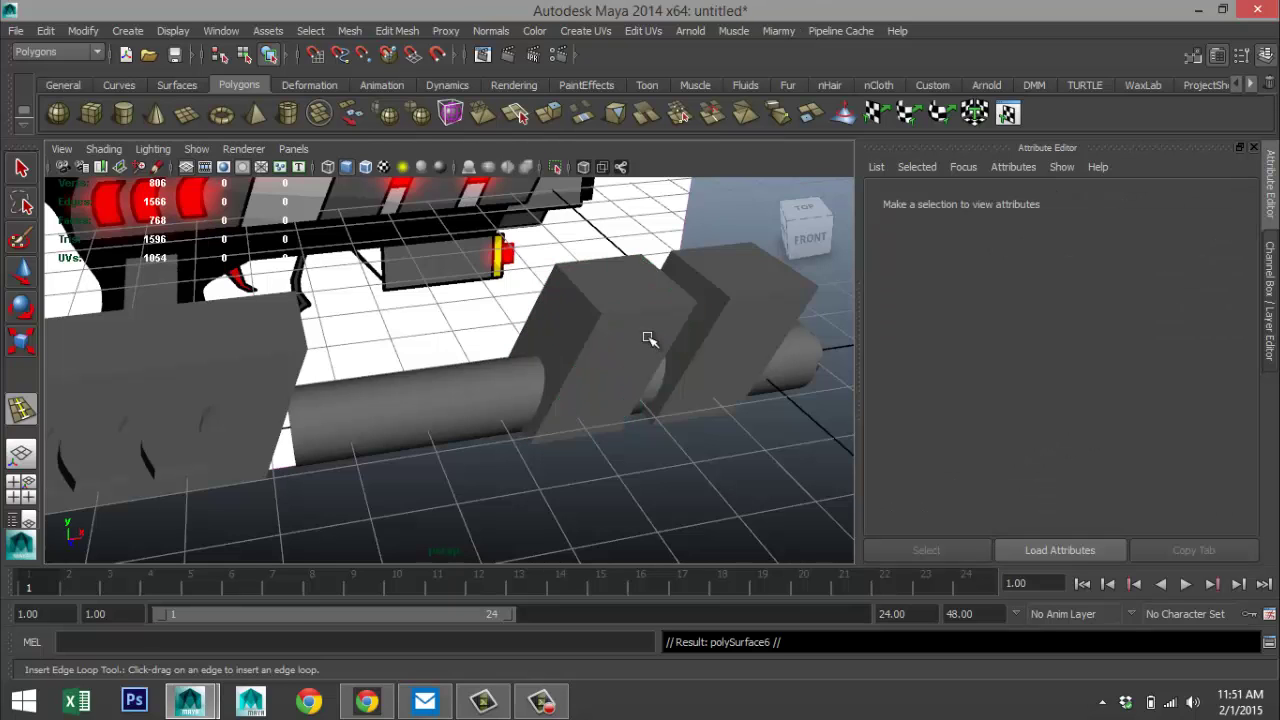
key(w)
scroll(510, 423, down, 5)
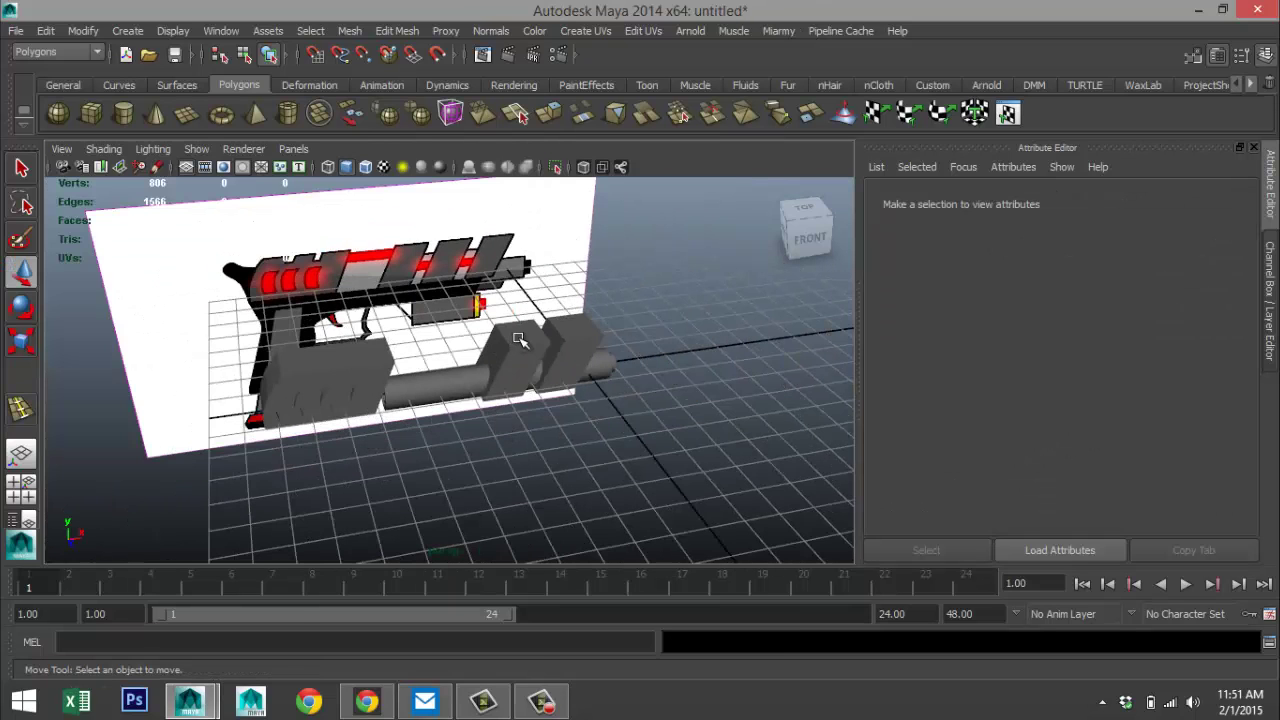
click(518, 339)
drag(643, 365, 557, 376)
- Check the moved block against the reference image in the front view and fine-tune its position along the barrel
click(21, 488)
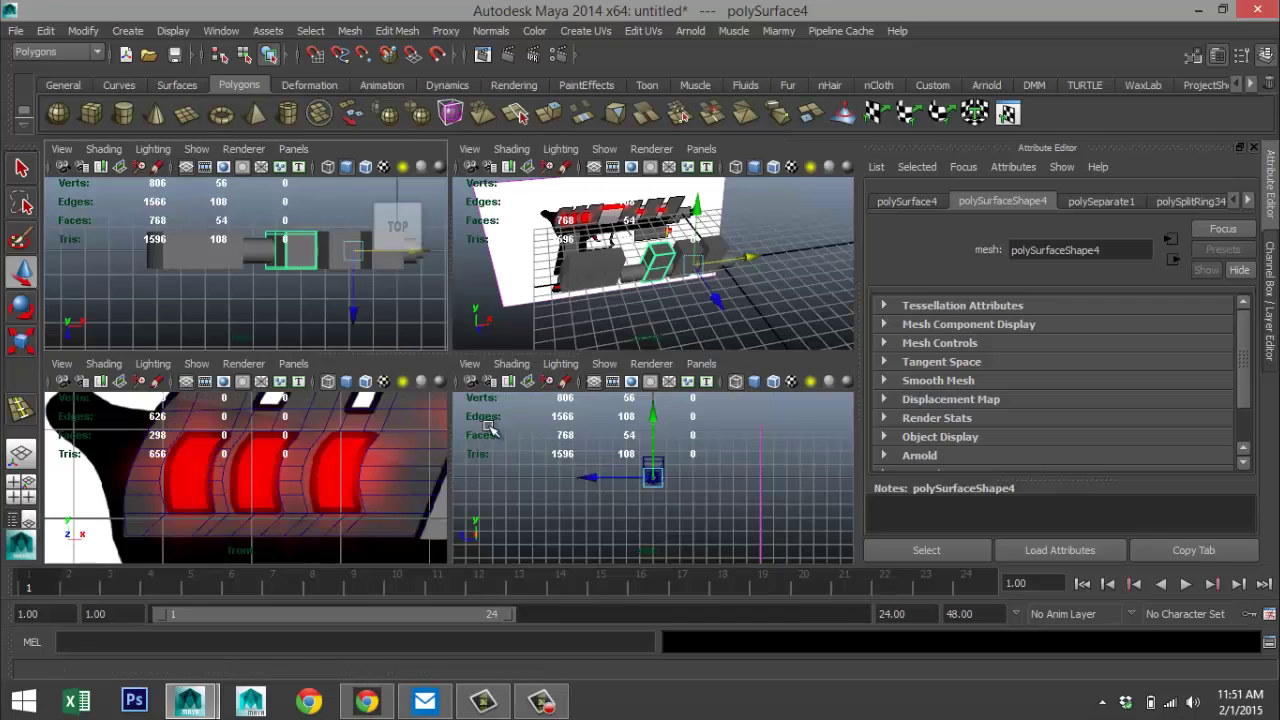
key(space)
scroll(580, 423, down, 3)
scroll(563, 447, up, 5)
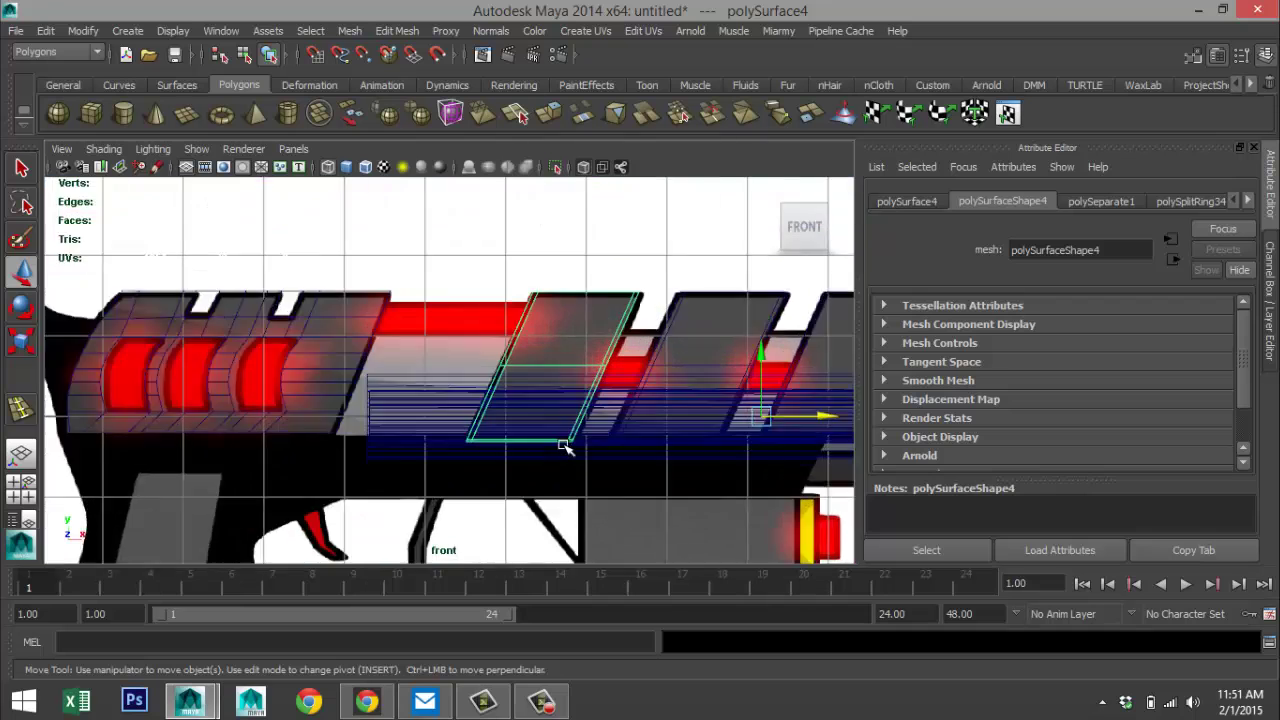
scroll(565, 447, up, 3)
scroll(586, 440, down, 6)
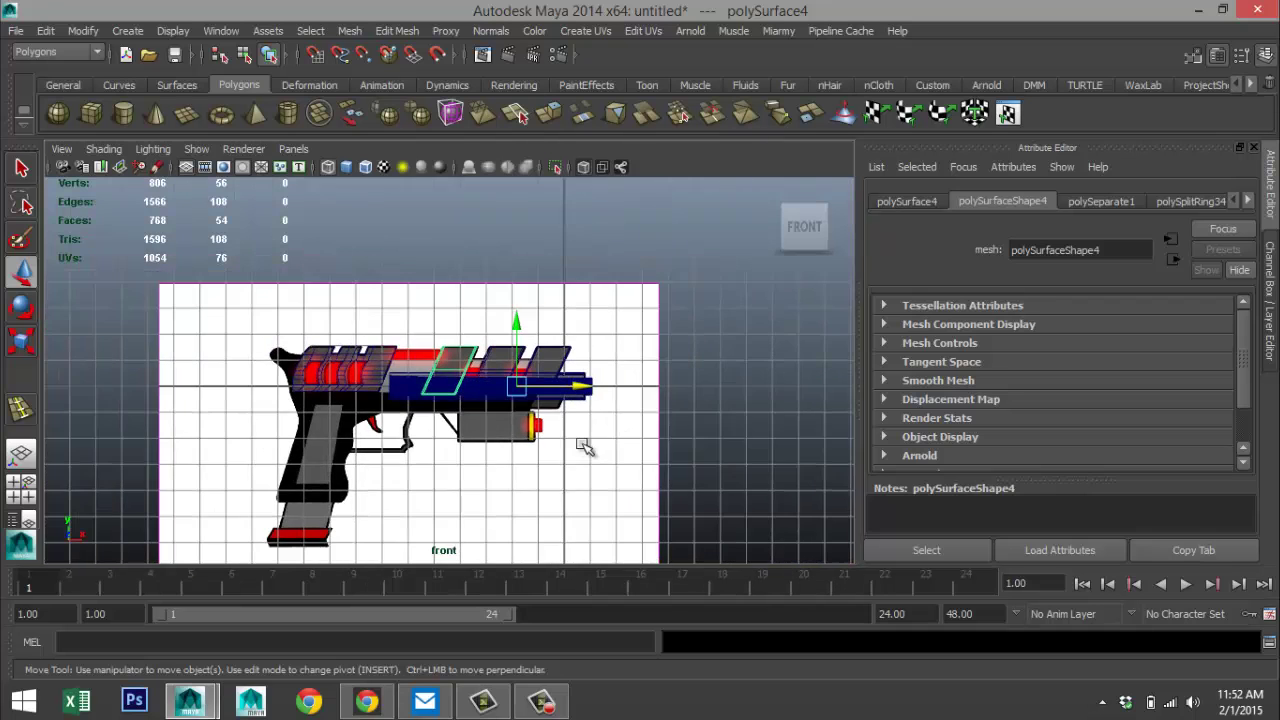
scroll(585, 447, up, 3)
drag(680, 410, 683, 410)
- Combine the rear upper body and the three slanted blocks into one mesh in the perspective view
click(29, 490)
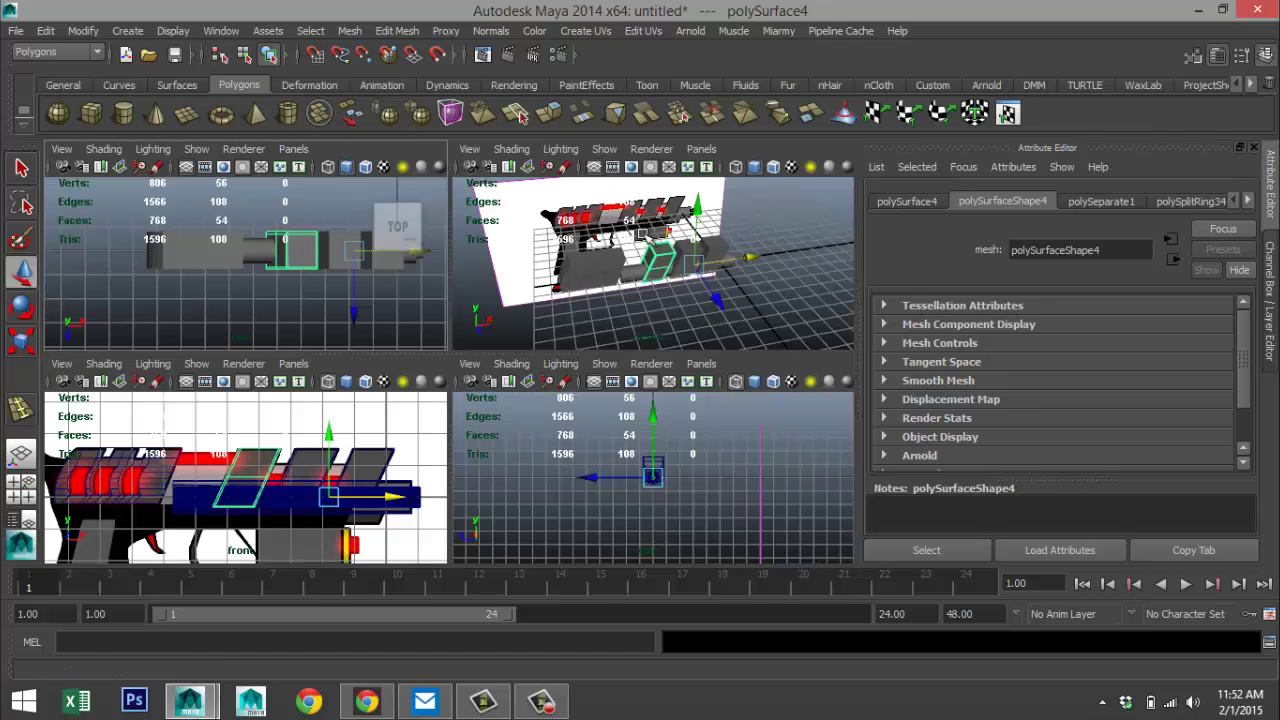
key(space)
scroll(440, 437, up, 3)
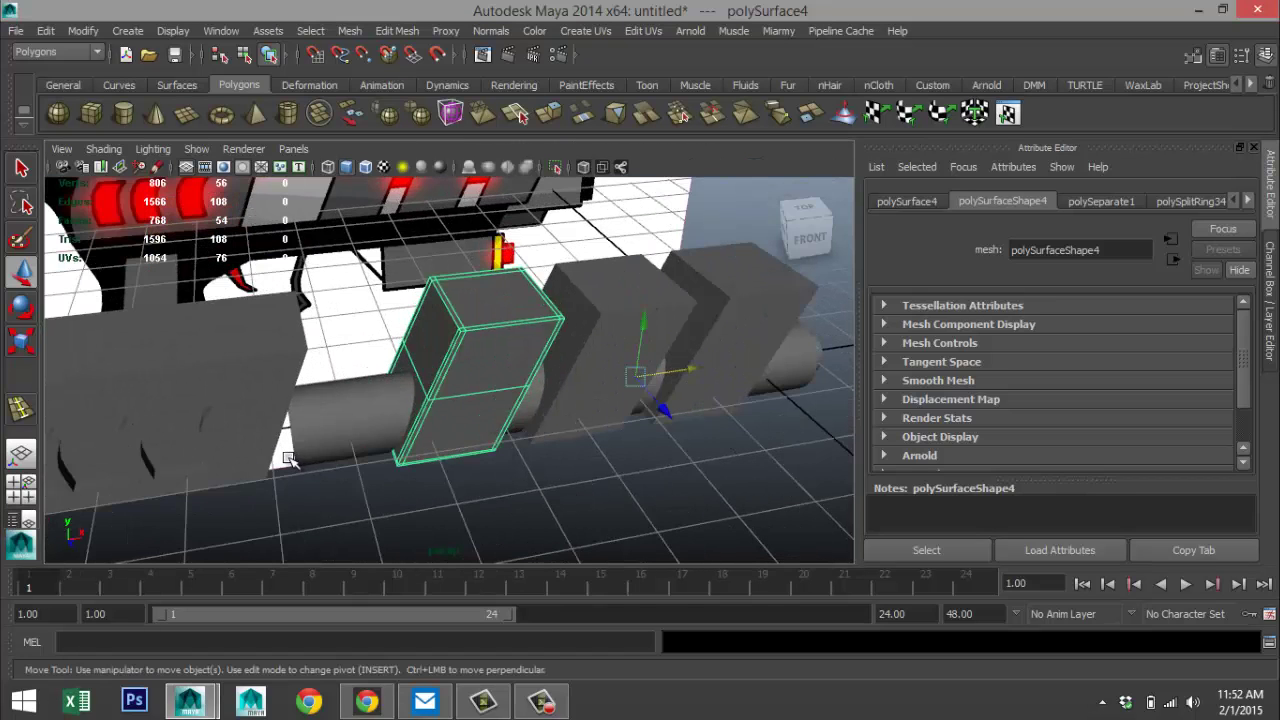
alt+drag(288, 458, 364, 392)
click(408, 324)
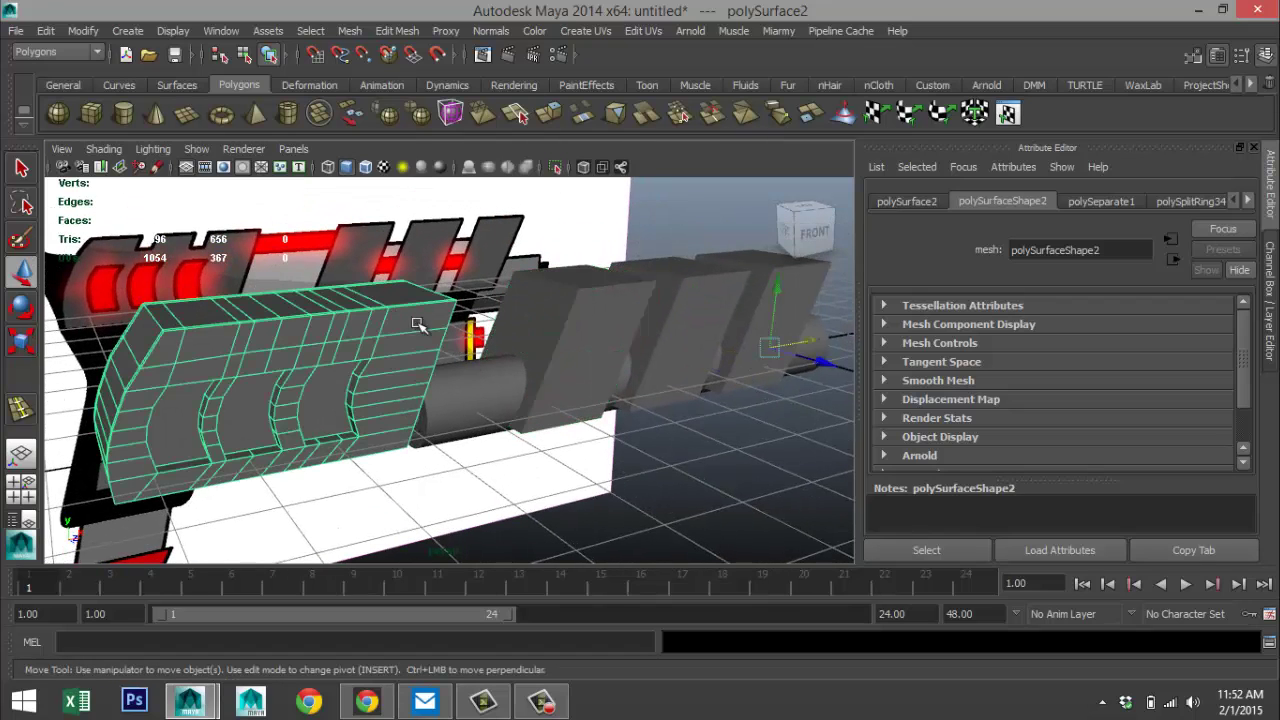
click(624, 316)
click(708, 295)
click(784, 278)
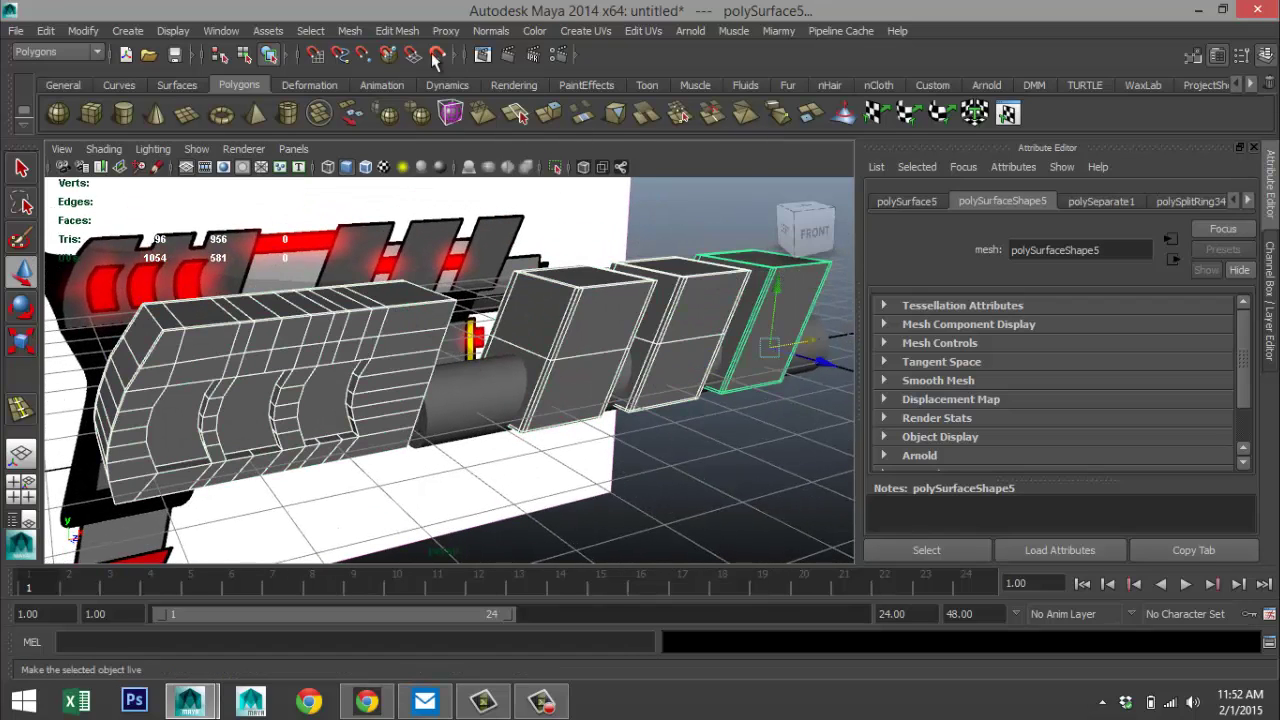
click(352, 31)
click(380, 58)
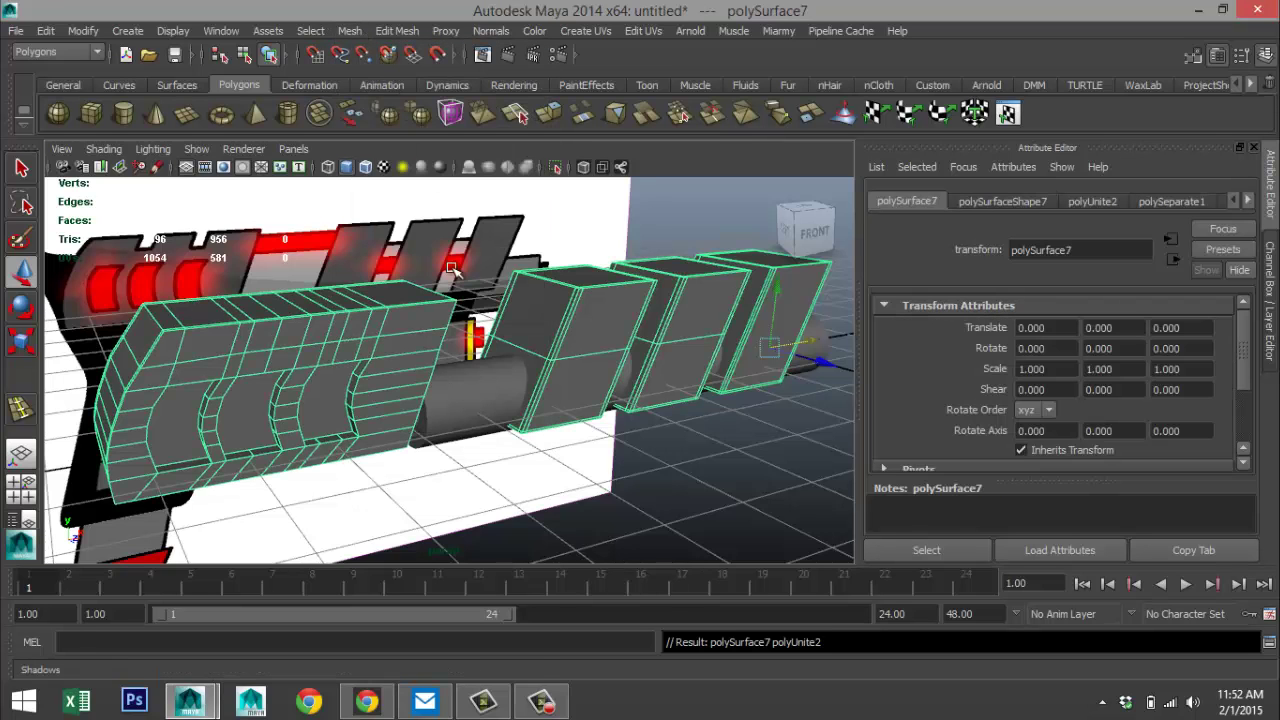
- Preview the recombined mesh with smoothing to examine the blocks and rear body, and return it to unsmoothed display
key(3)
scroll(528, 418, down, 5)
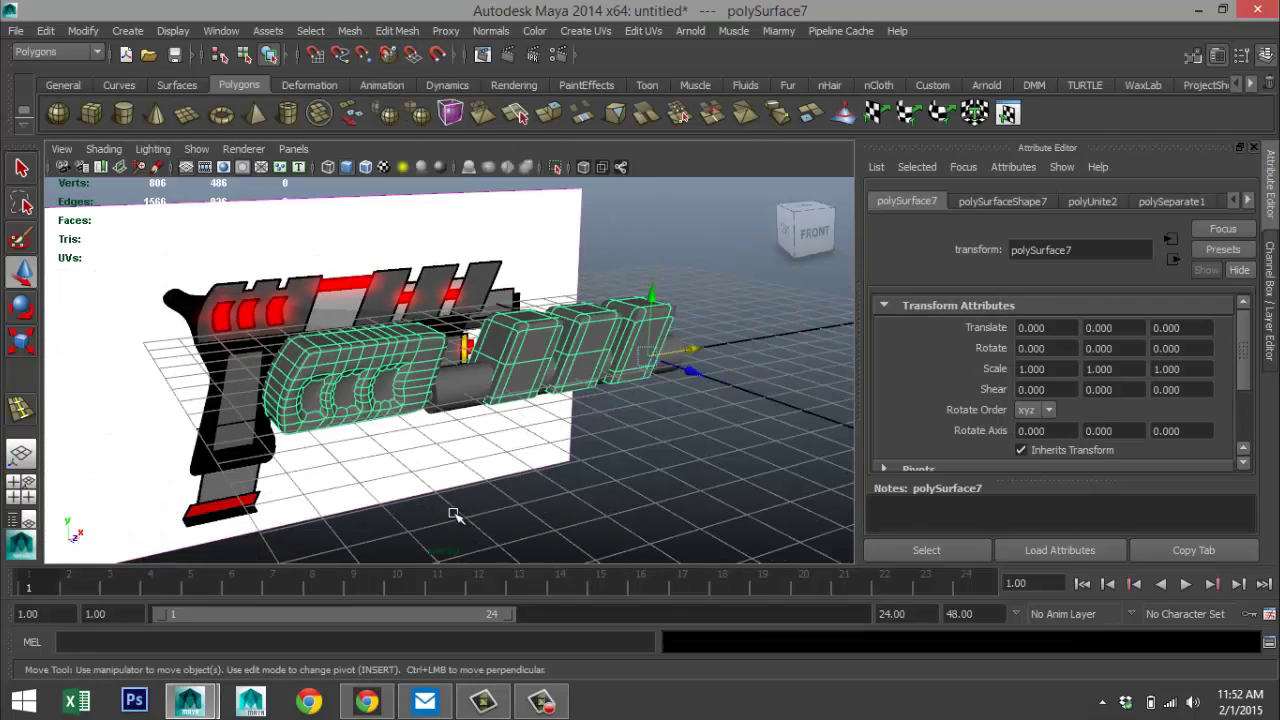
mouse_move(455, 515)
alt+mouse_down()
mouse_move(483, 526)
mouse_move(443, 546)
mouse_move(453, 535)
alt+mouse_up()
alt+middle_drag(524, 455, 543, 434)
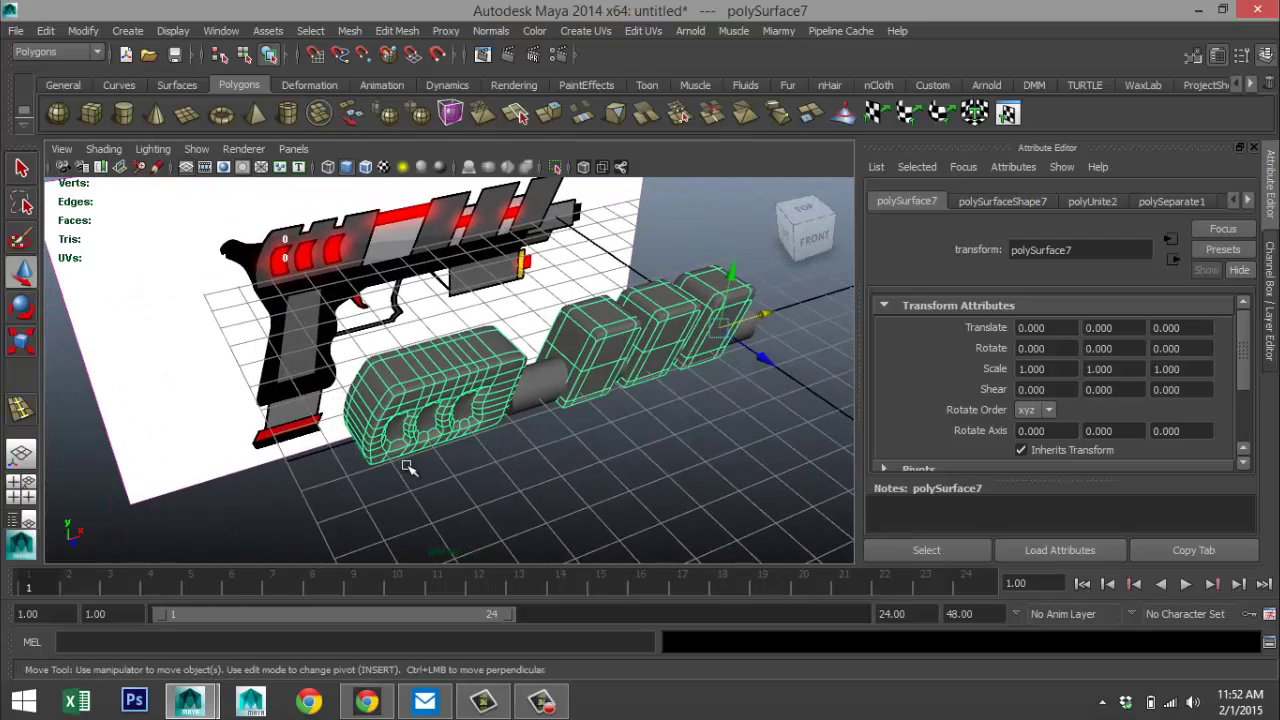
scroll(408, 467, up, 3)
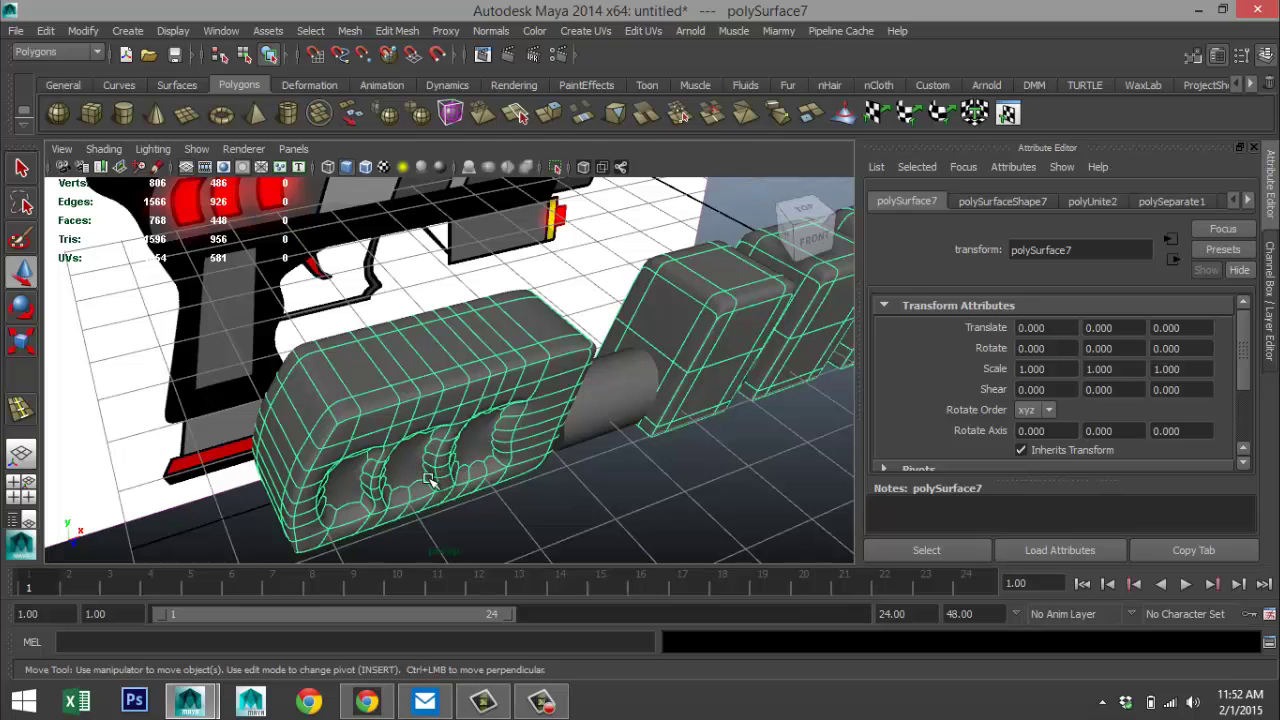
key(3)
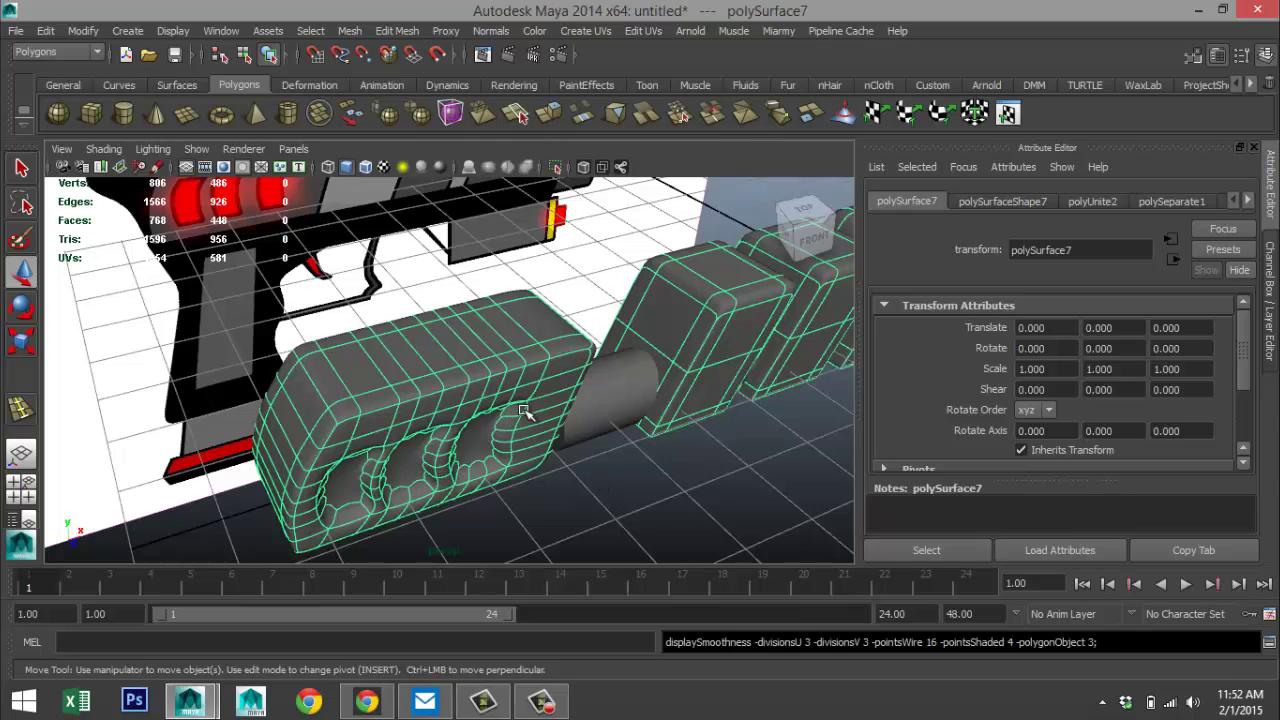
key(1)
- Insert an edge loop across the back face of the rear upper body, close to its upper corner
scroll(505, 432, up, 3)
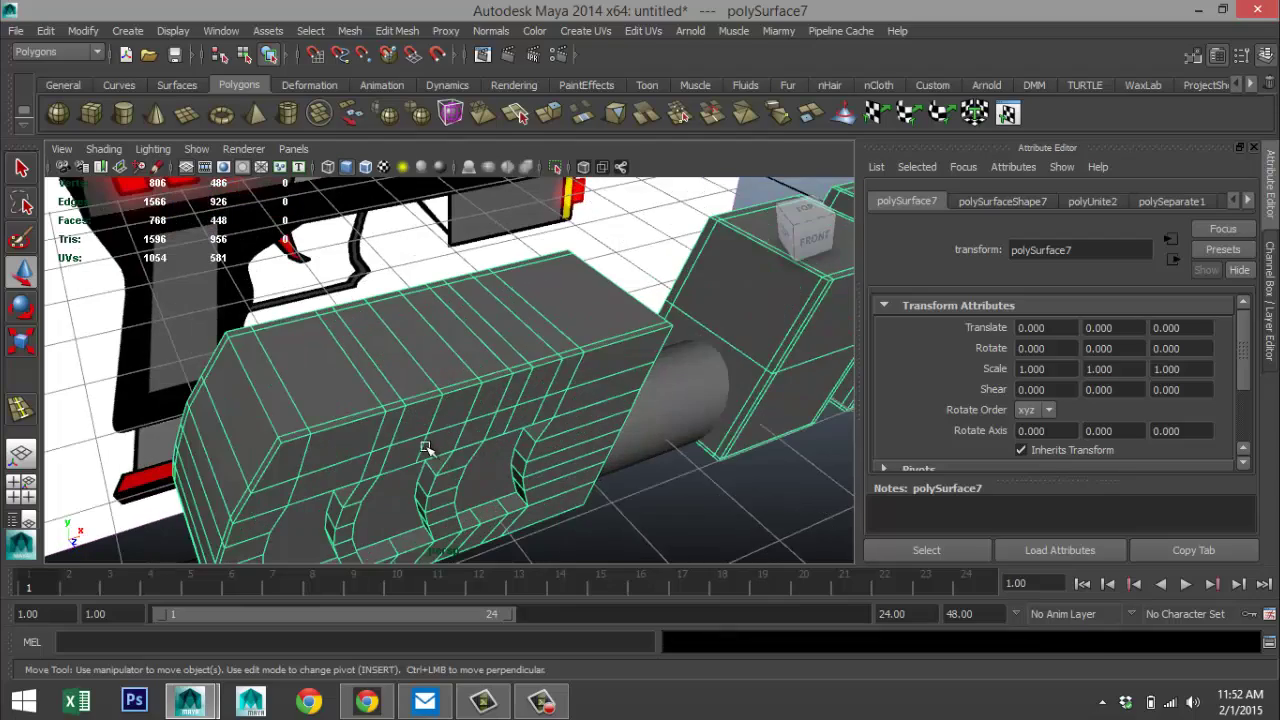
alt+drag(402, 446, 520, 437)
alt+middle_drag(492, 438, 393, 450)
alt+drag(393, 450, 500, 386)
click(397, 31)
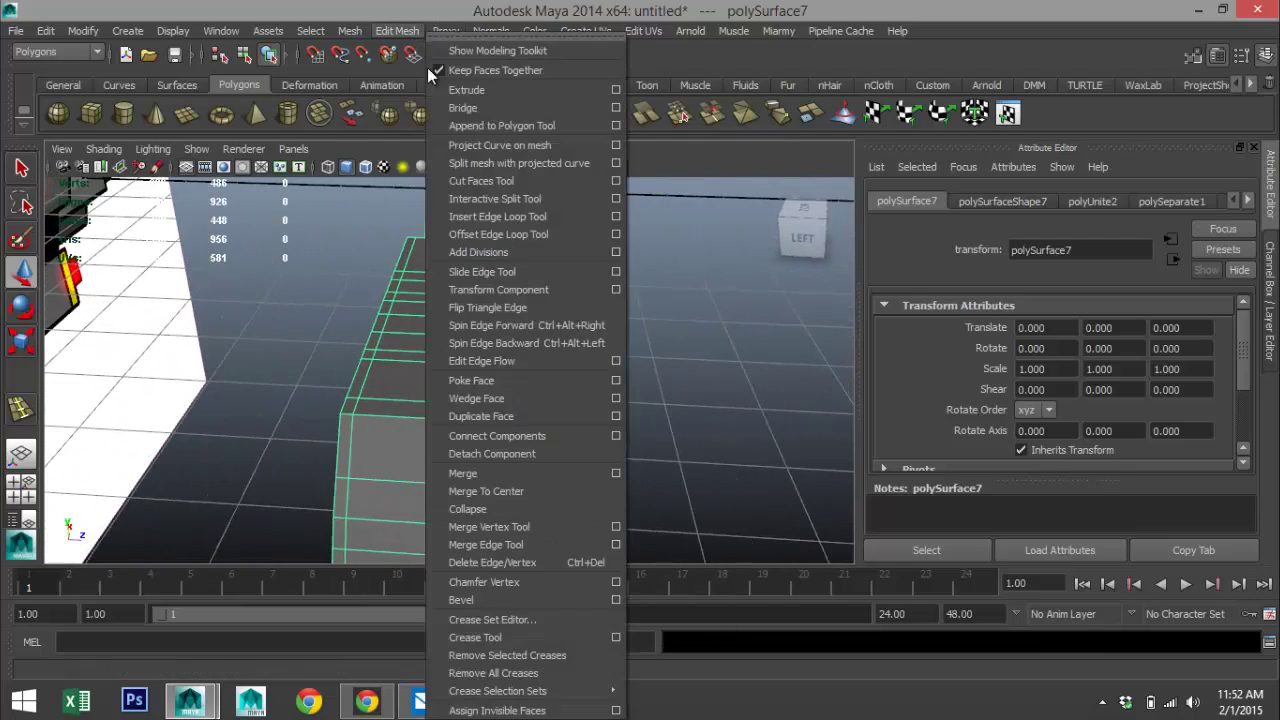
click(554, 218)
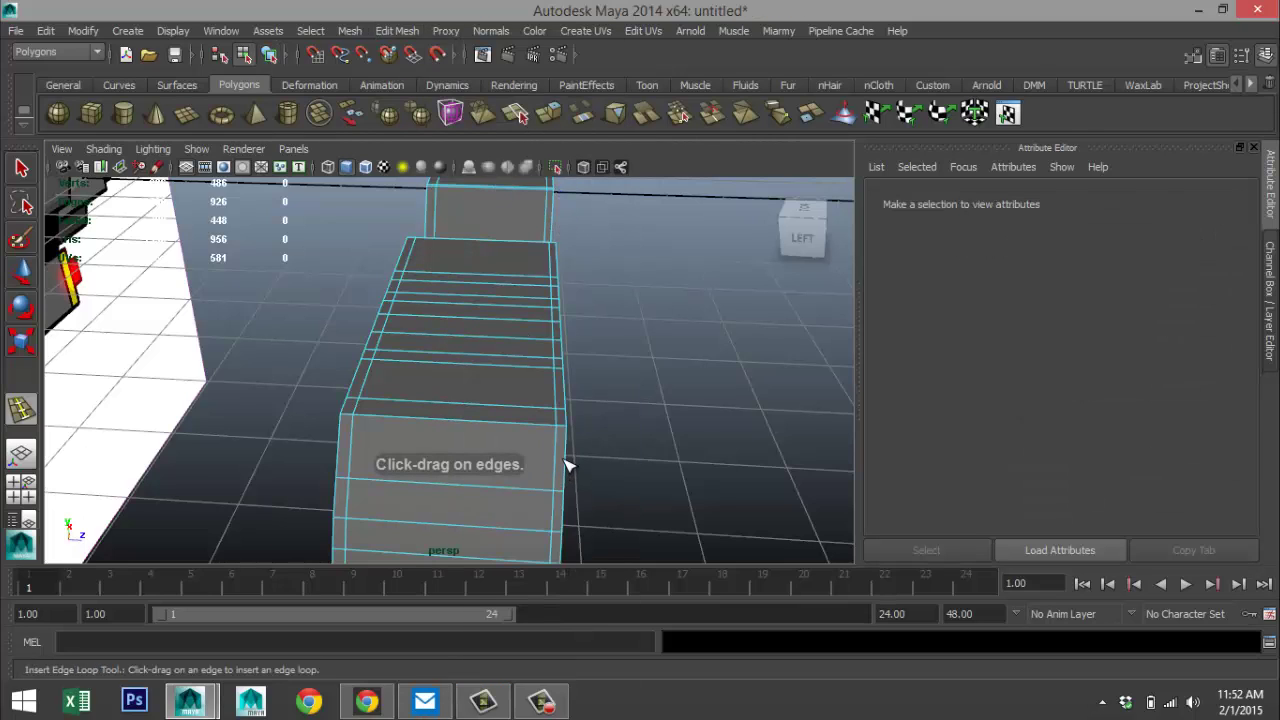
drag(566, 465, 565, 433)
- Insert a supporting edge loop along the lower edge of the rear upper body, below the three curved recesses
scroll(603, 443, down, 5)
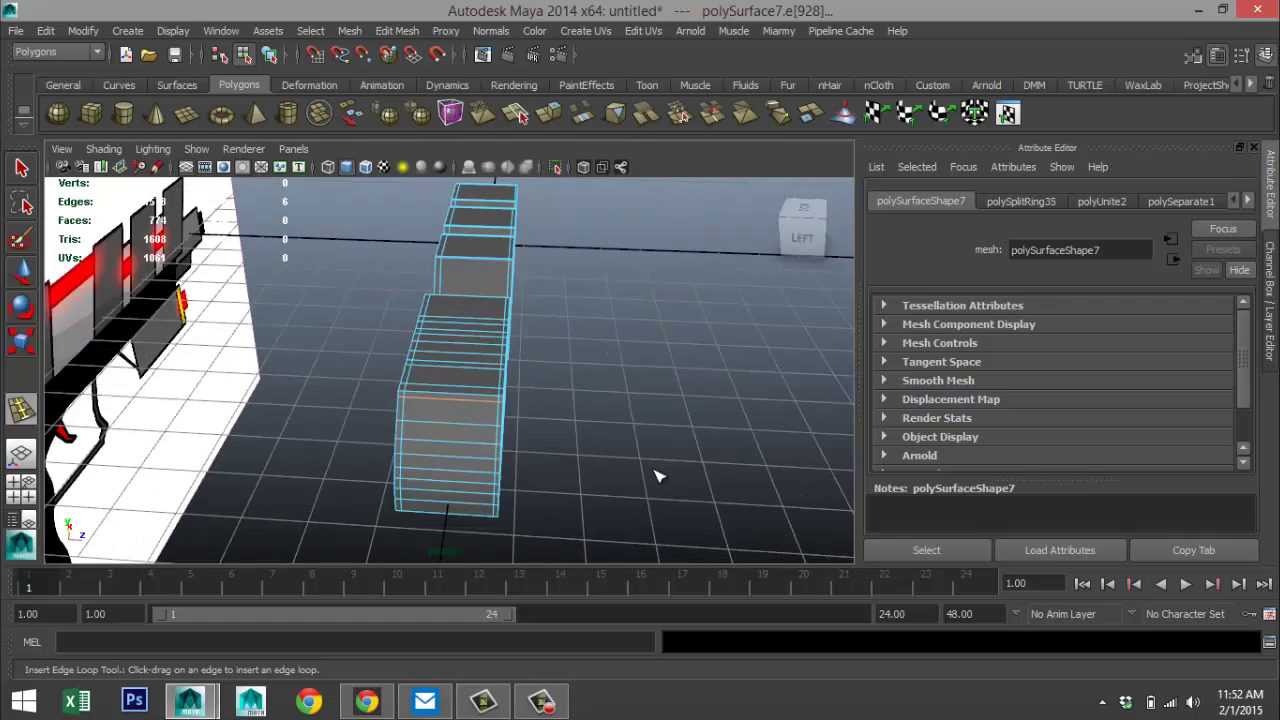
alt+drag(653, 469, 488, 430)
alt+middle_drag(497, 431, 523, 426)
scroll(491, 434, up, 5)
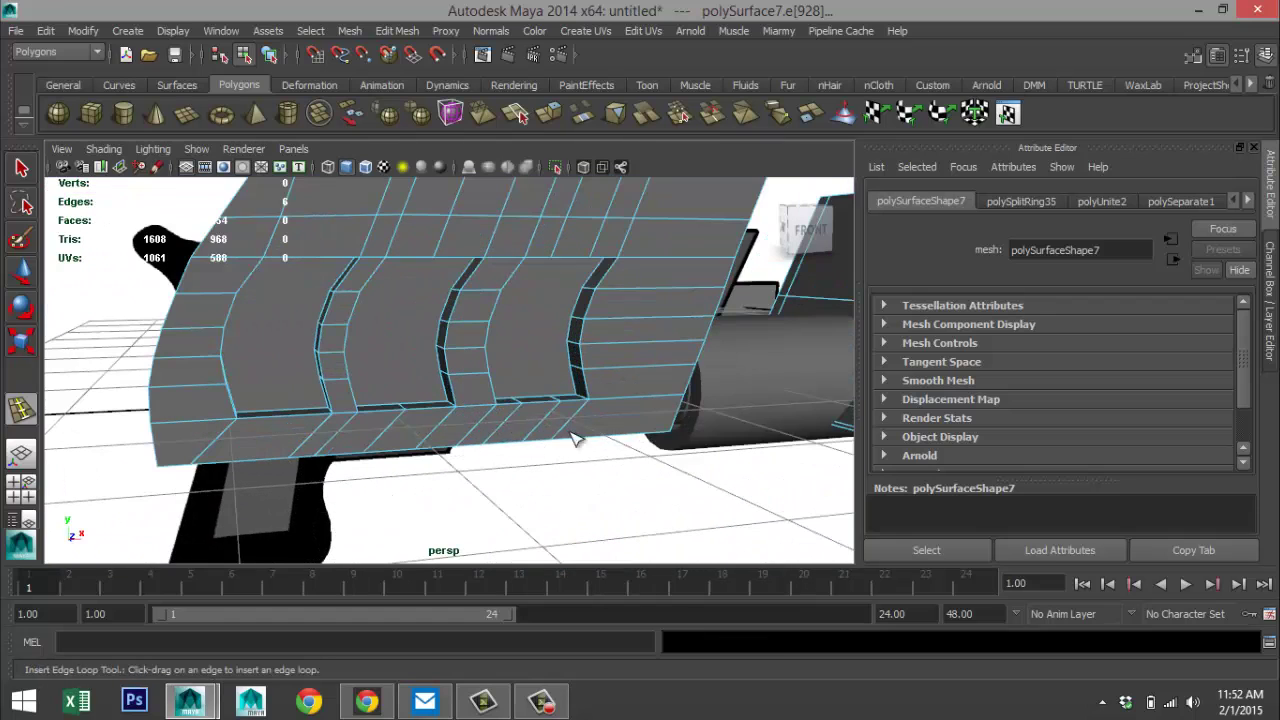
drag(678, 413, 677, 433)
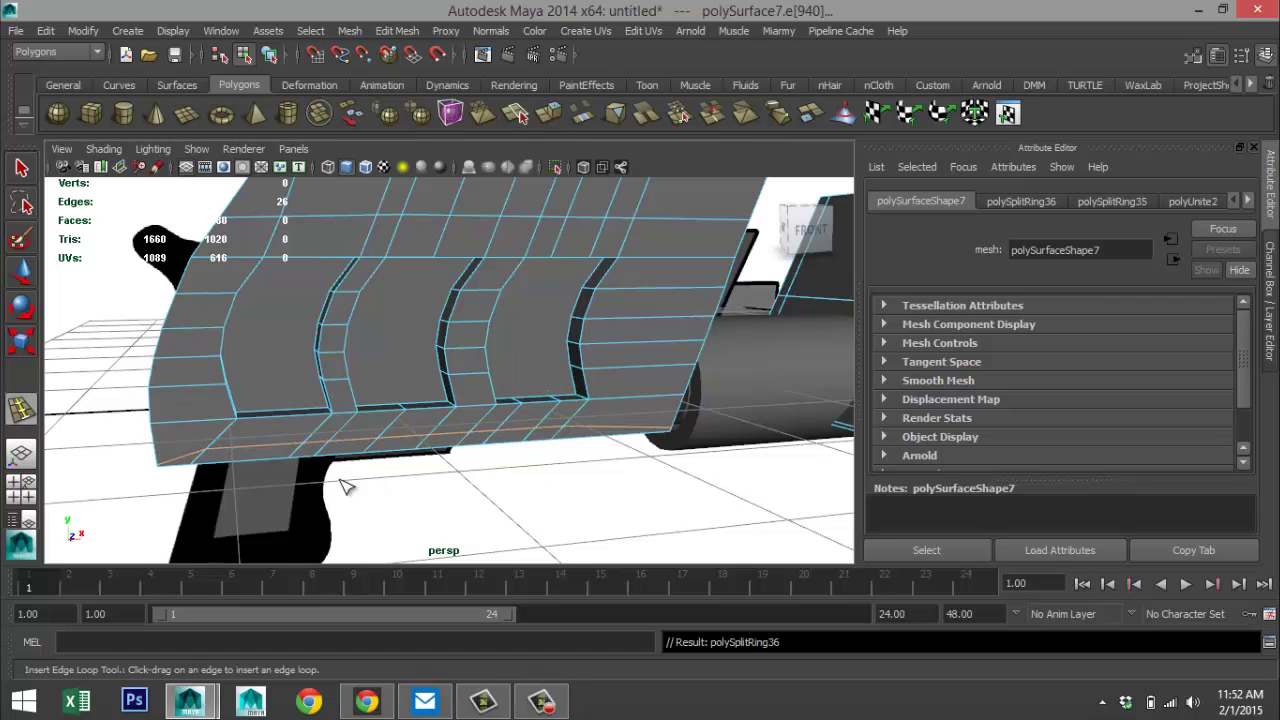
- Insert supporting edge loops along the top edge and beside the slanted front end of the rear upper body
alt+drag(349, 488, 383, 323)
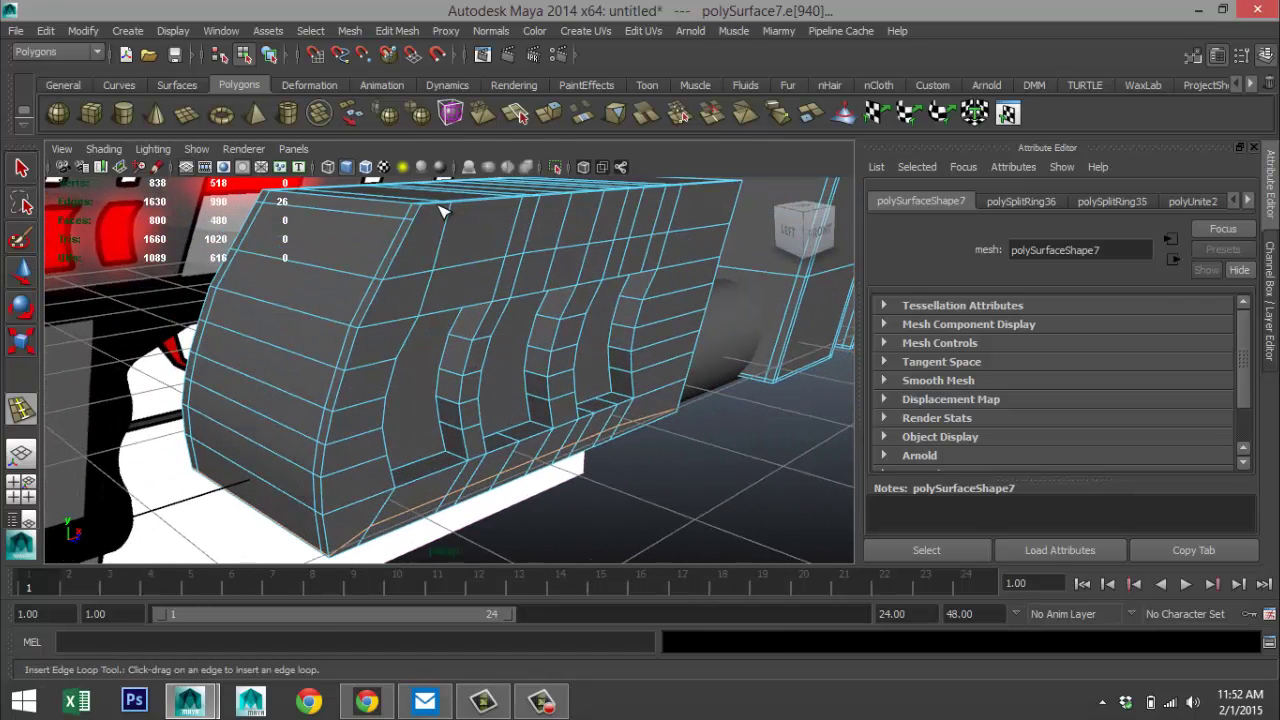
drag(443, 208, 425, 208)
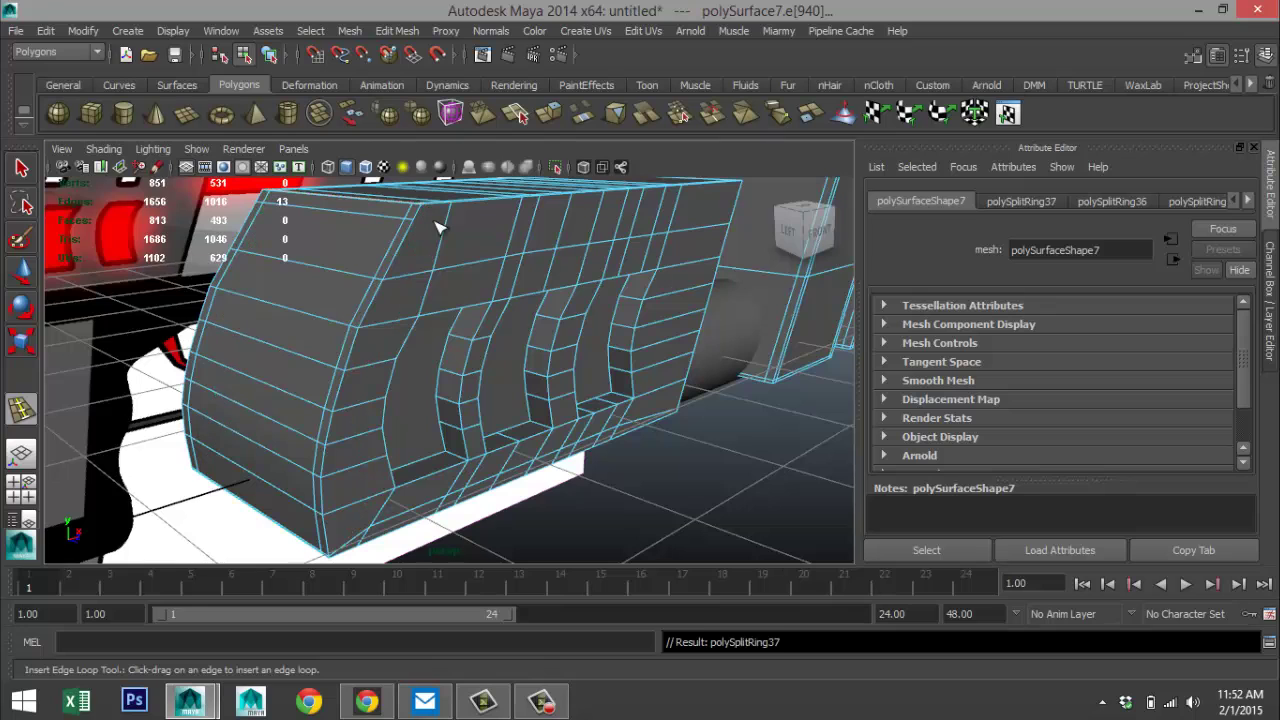
alt+drag(598, 378, 468, 302)
scroll(494, 364, down, 6)
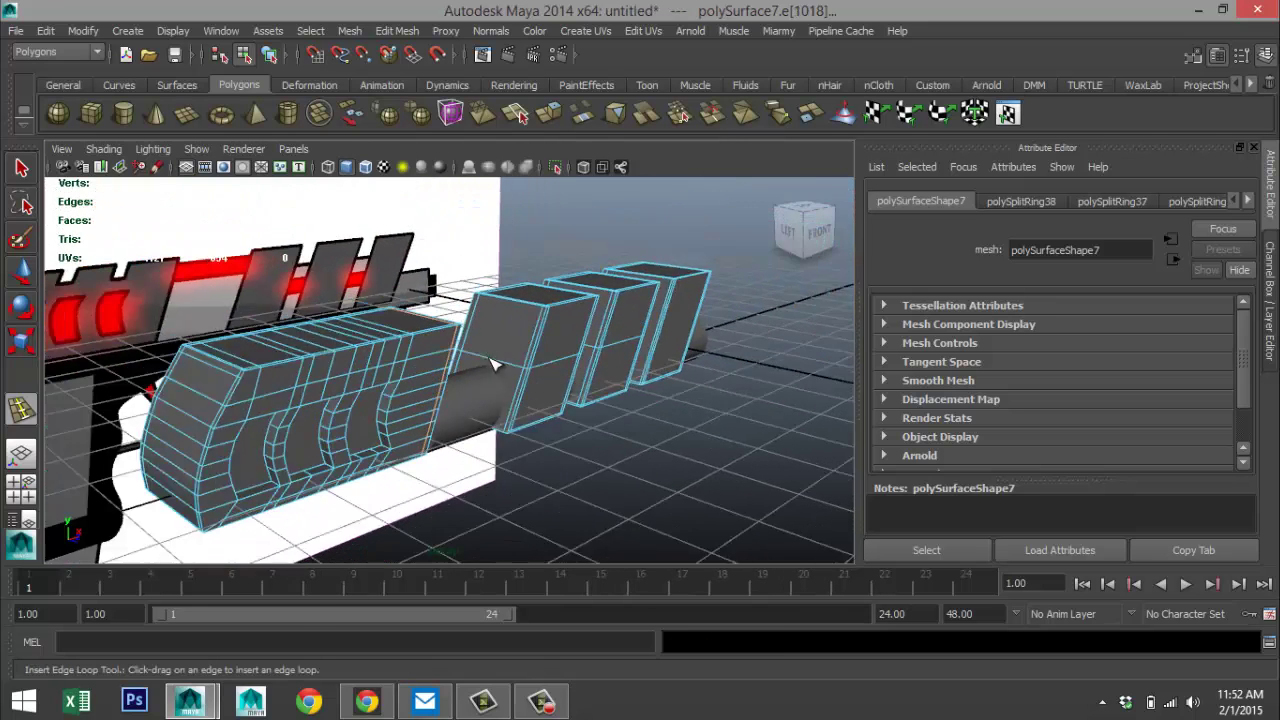
key(q)
- Select the combined upper body as an object and preview it smoothed and unselected to examine the new edge loops
scroll(574, 409, down, 2)
scroll(575, 411, down, 1)
scroll(575, 413, up, 4)
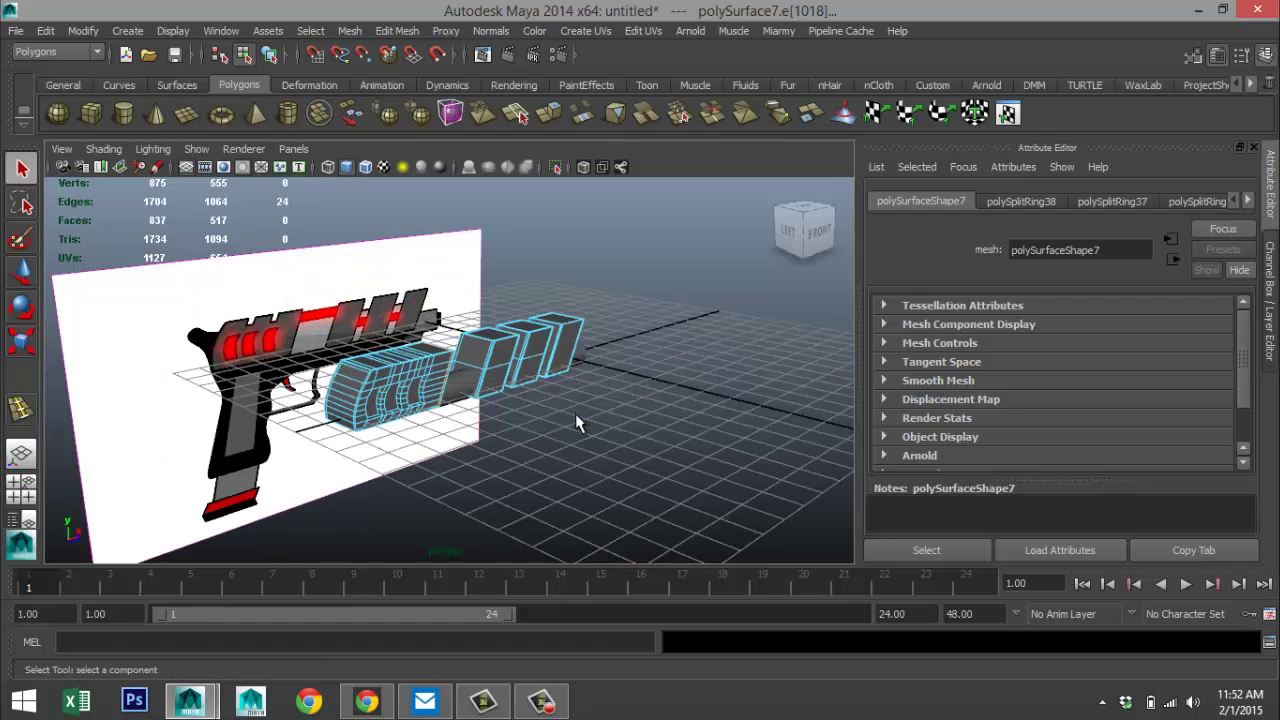
alt+drag(575, 413, 524, 428)
right_drag(424, 360, 505, 252)
click(493, 338)
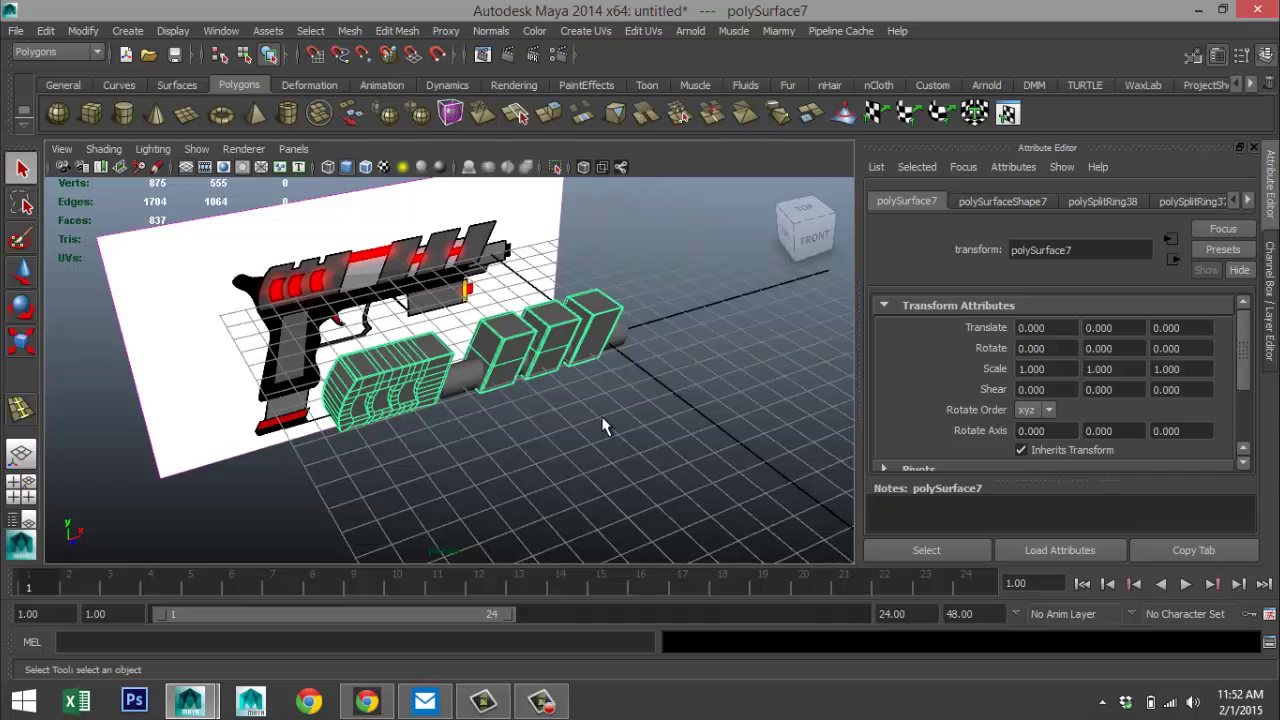
key(3)
key(f)
click(537, 484)
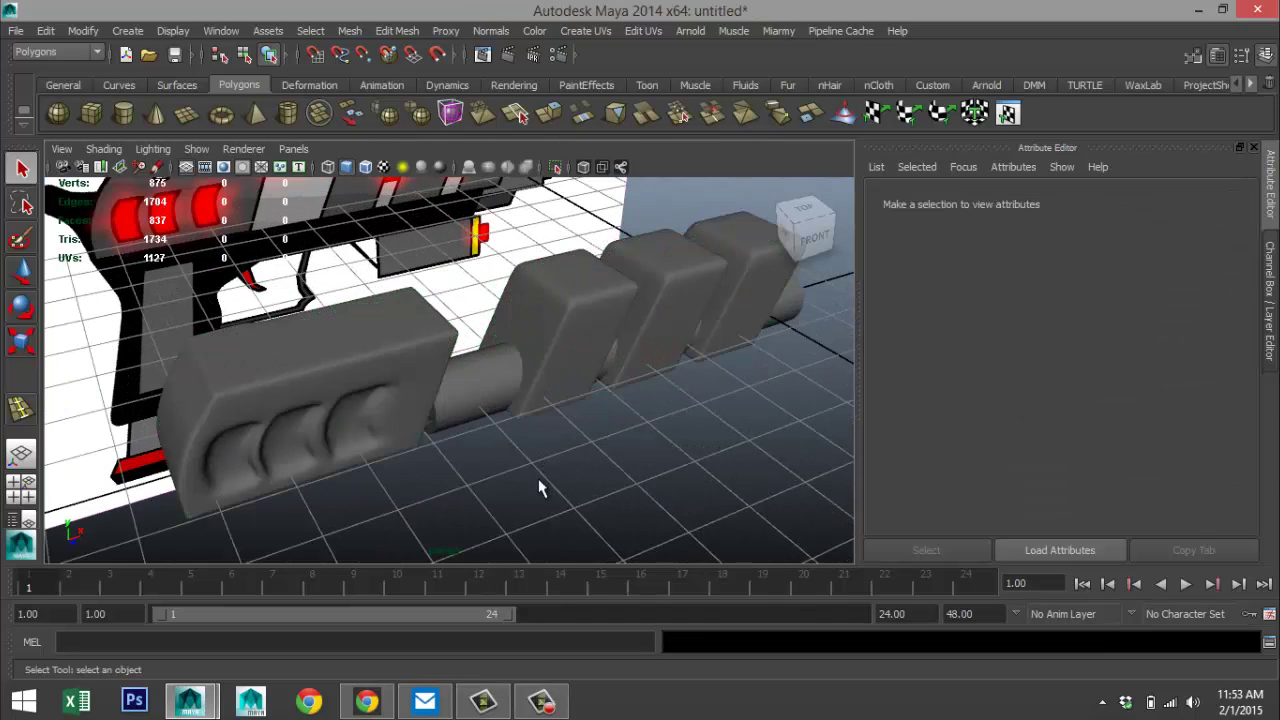
- Compare the smoothed upper body and barrel with the reference image, and return the combined mesh to unsmoothed display
key(a)
alt+drag(468, 479, 420, 486)
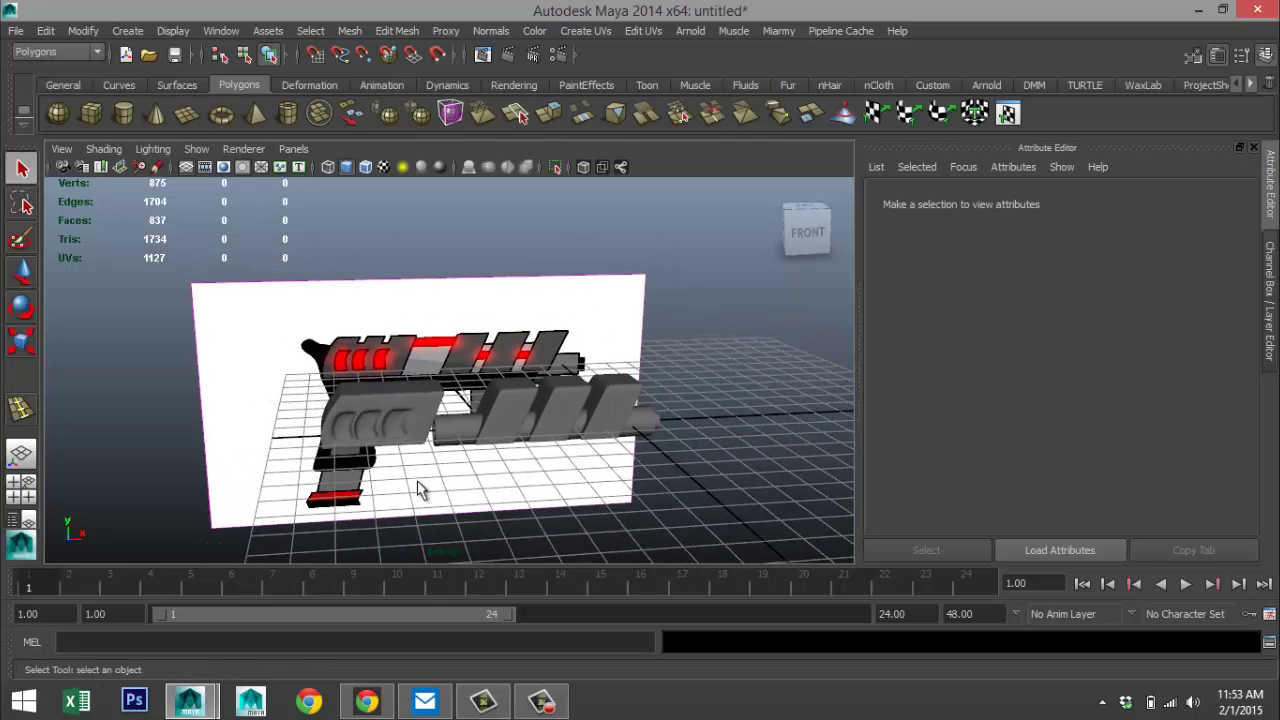
scroll(434, 481, up, 2)
alt+drag(617, 477, 605, 485)
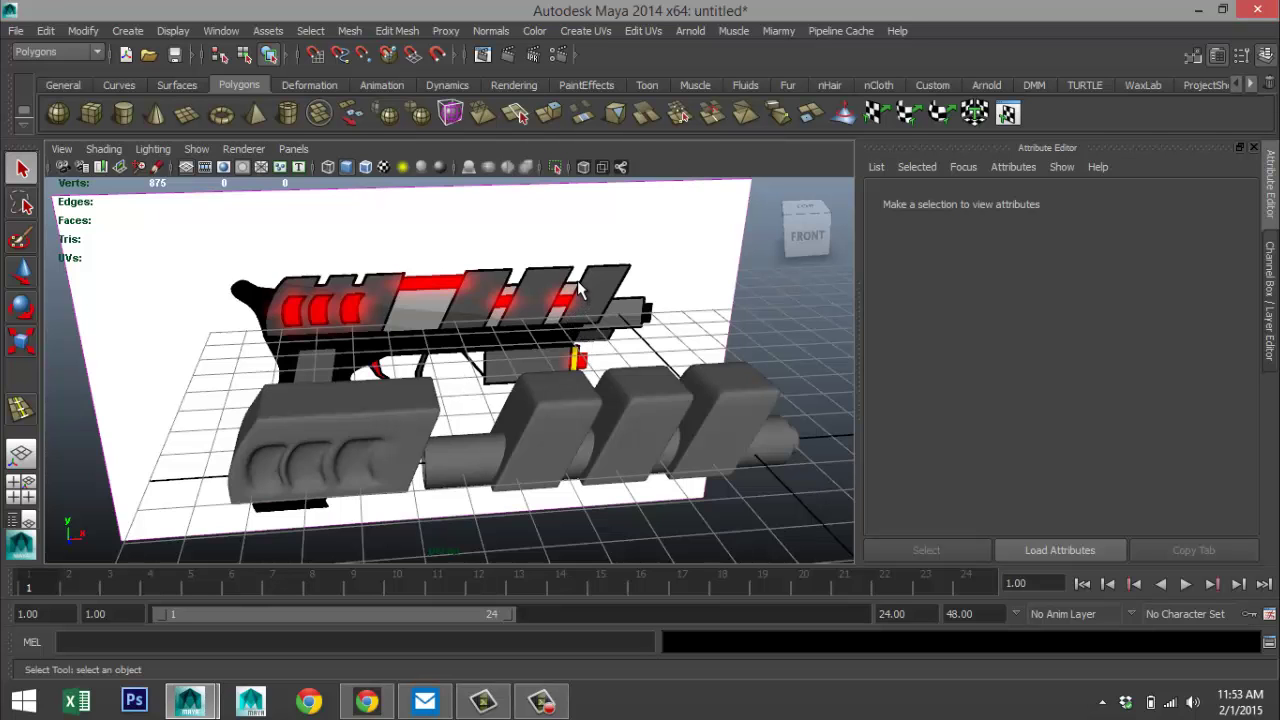
scroll(498, 375, down, 3)
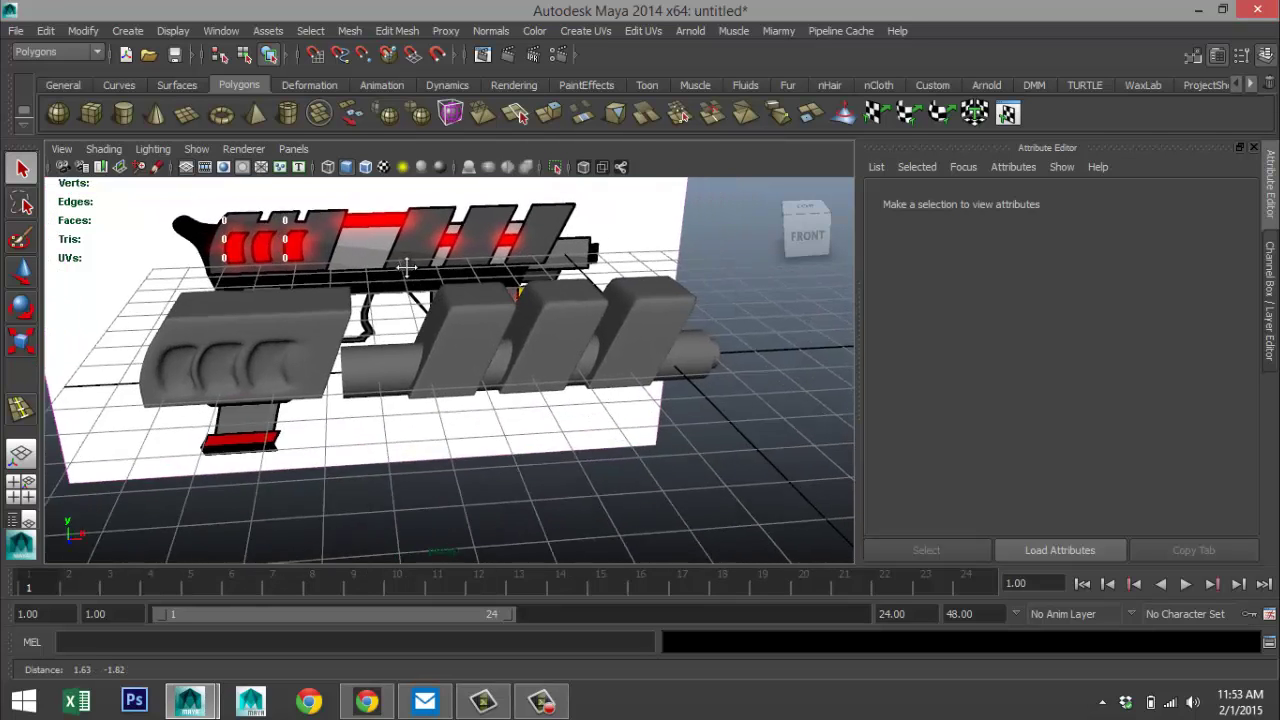
click(460, 338)
key(1)
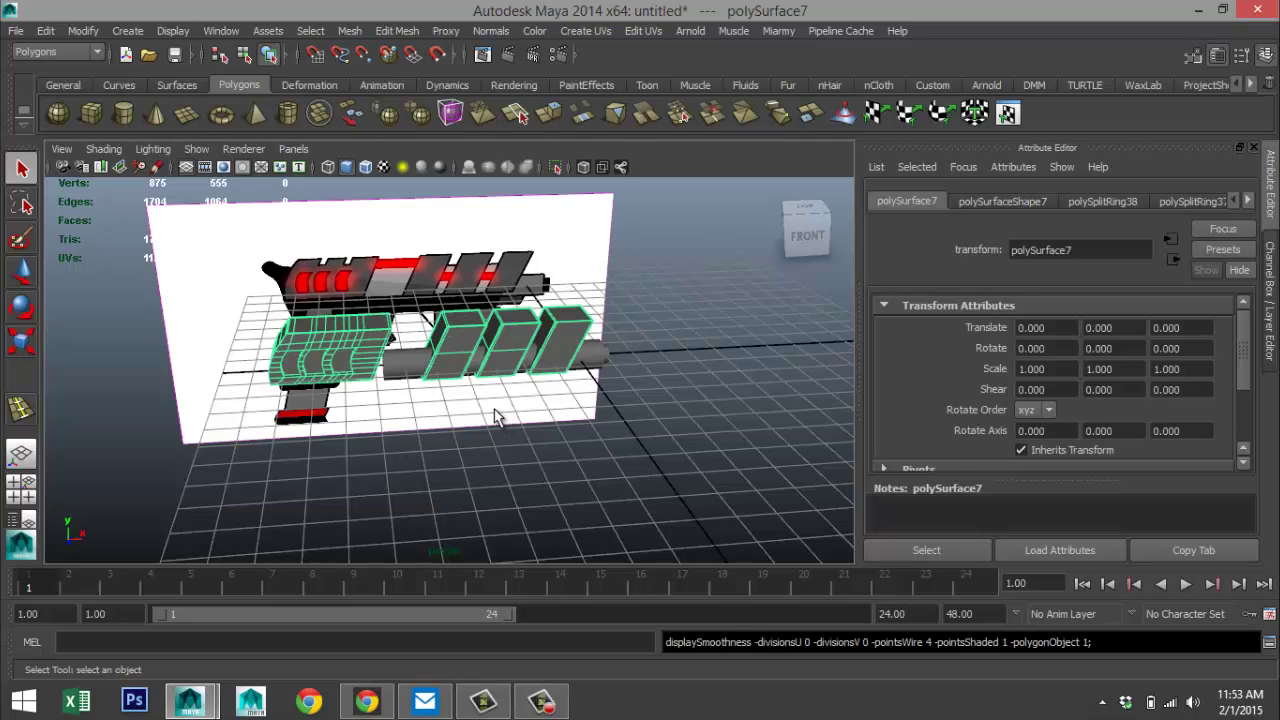
- Create a long polygon cube beside the pistol and move it along Z into the upper body, to about 0.194
mouse_move(498, 418)
alt+mouse_down()
mouse_move(500, 451)
mouse_move(477, 420)
alt+mouse_up()
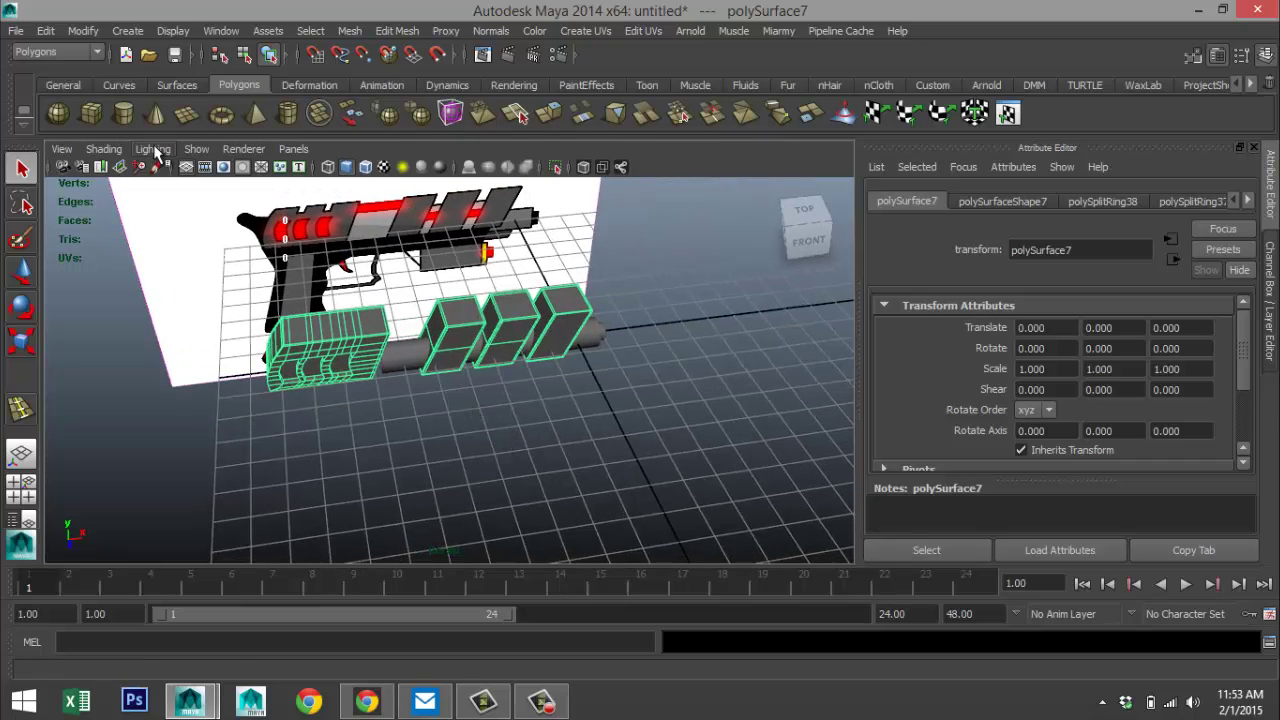
click(90, 113)
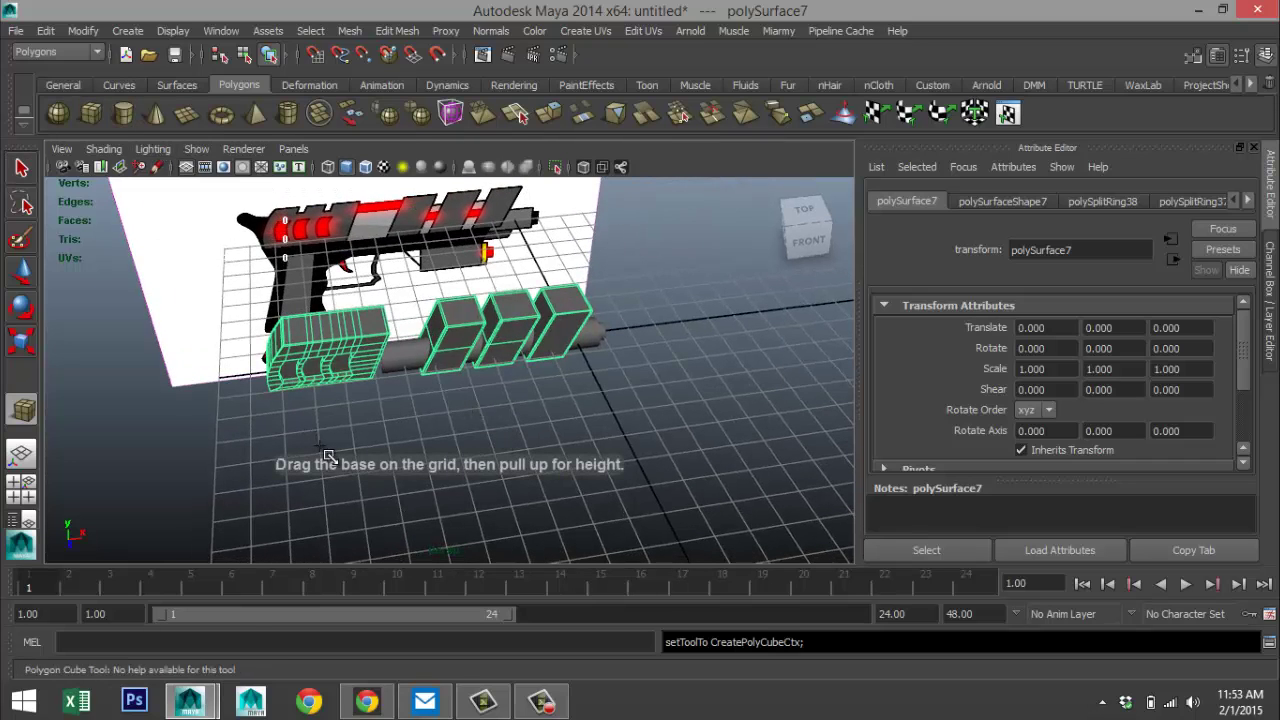
drag(328, 456, 588, 425)
key(w)
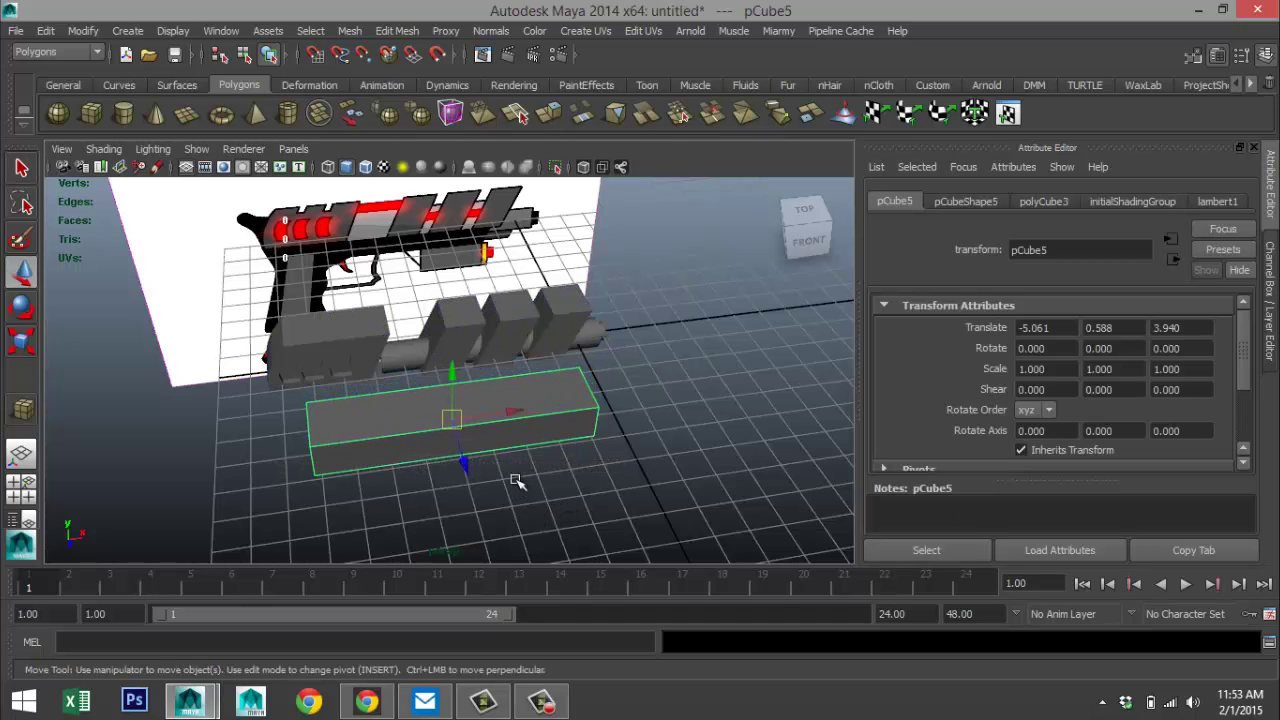
drag(462, 460, 445, 380)
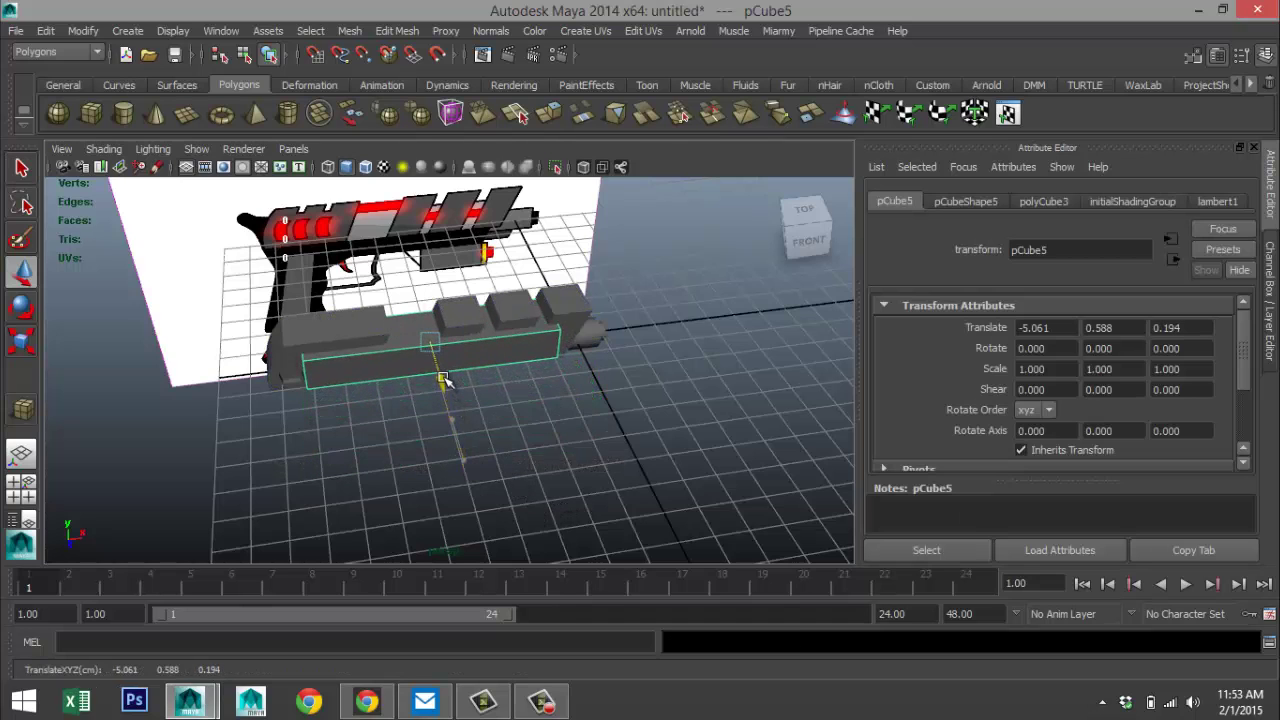
- Lower the new cube against the reference image in the front view to a Y translation of about 0.452
click(22, 490)
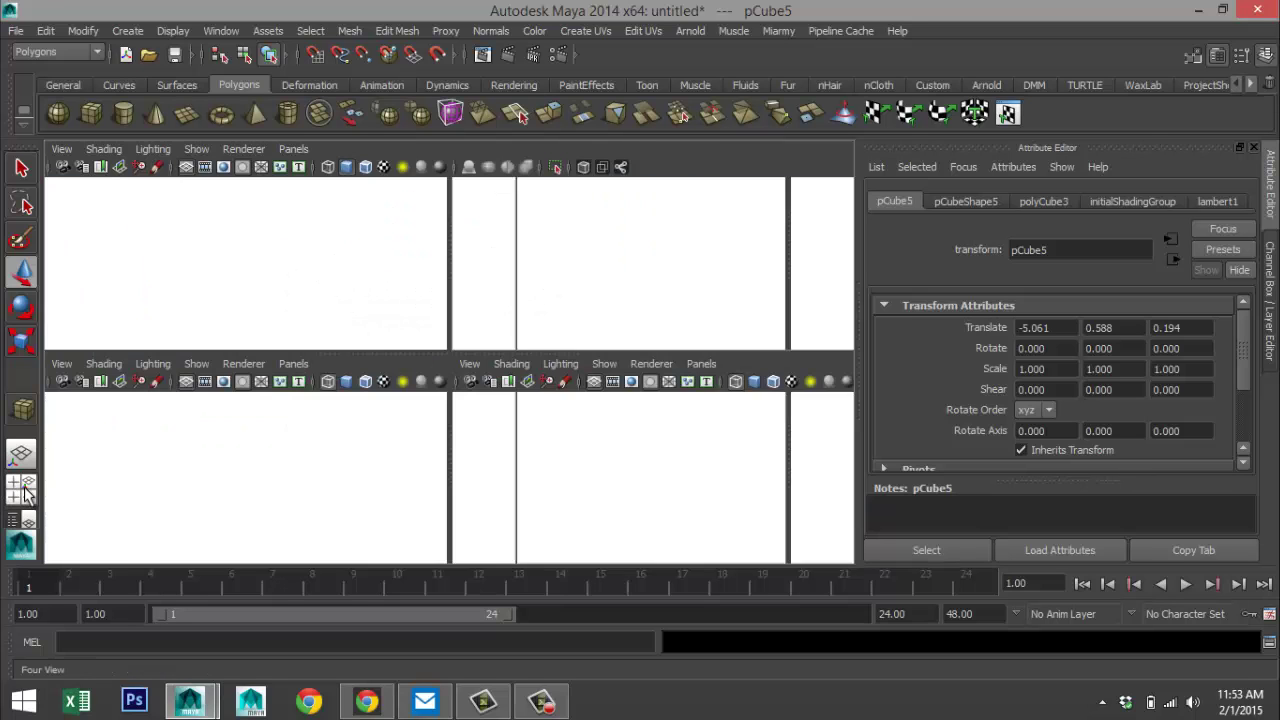
key(space)
scroll(505, 495, down, 3)
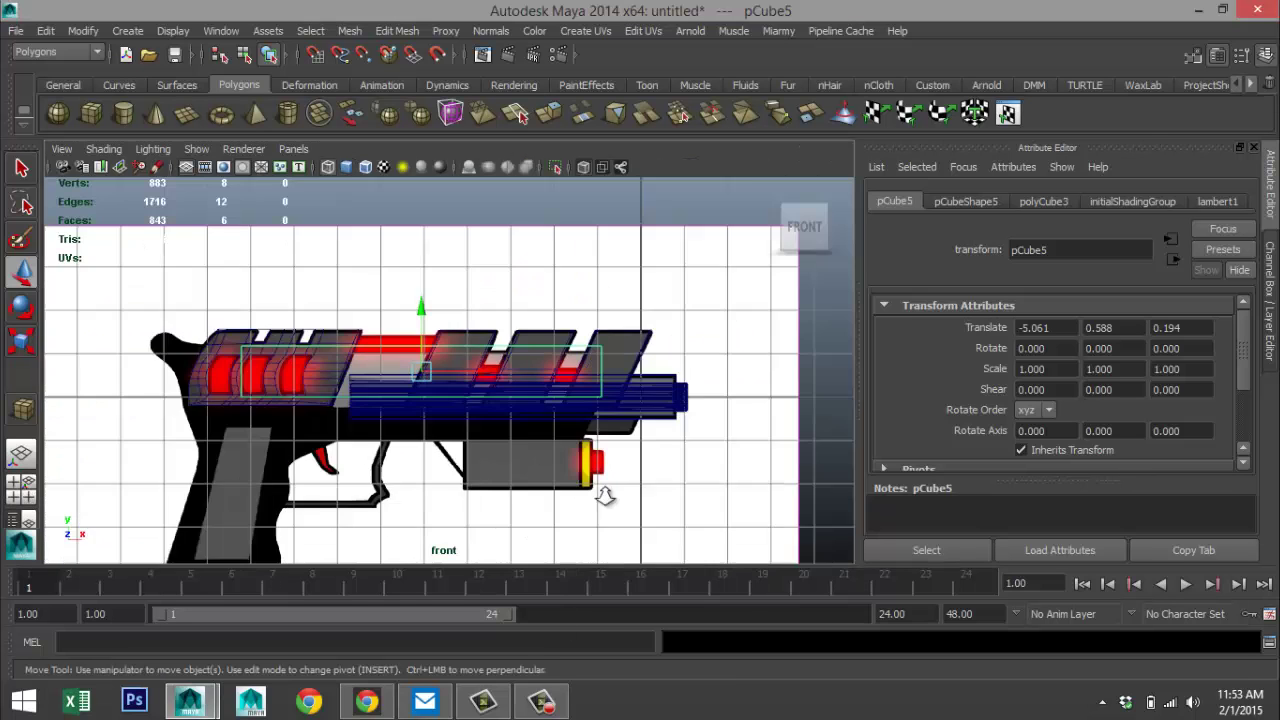
scroll(515, 480, up, 2)
scroll(515, 480, up, 2)
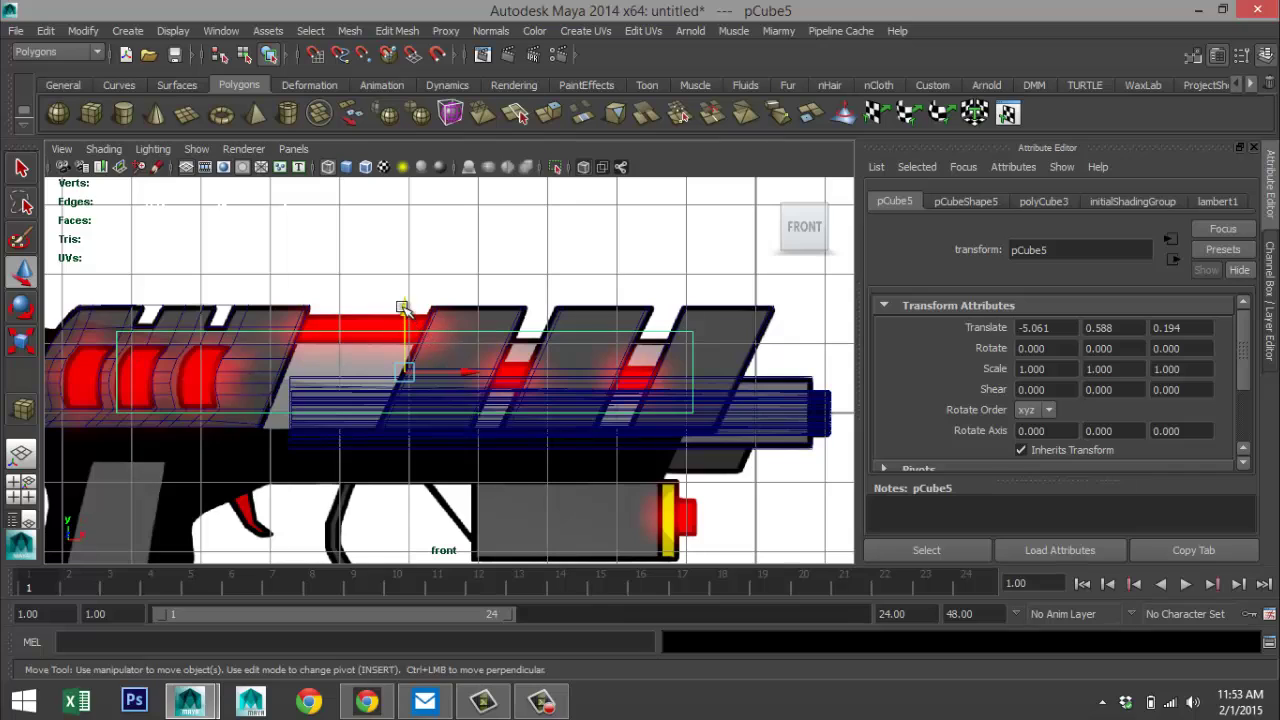
drag(406, 307, 407, 314)
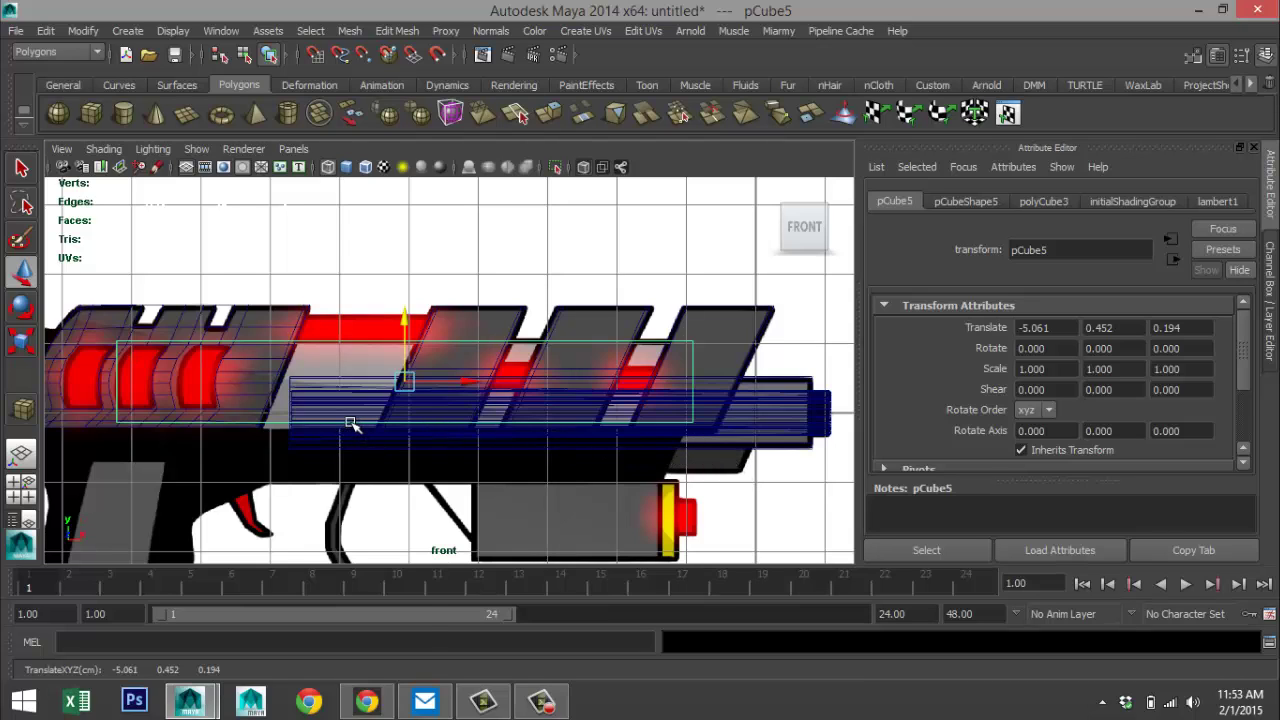
- Try to lower the cube's single bottom edge to the reference body's lower line in edge mode, and undo the move
right_drag(350, 422, 351, 230)
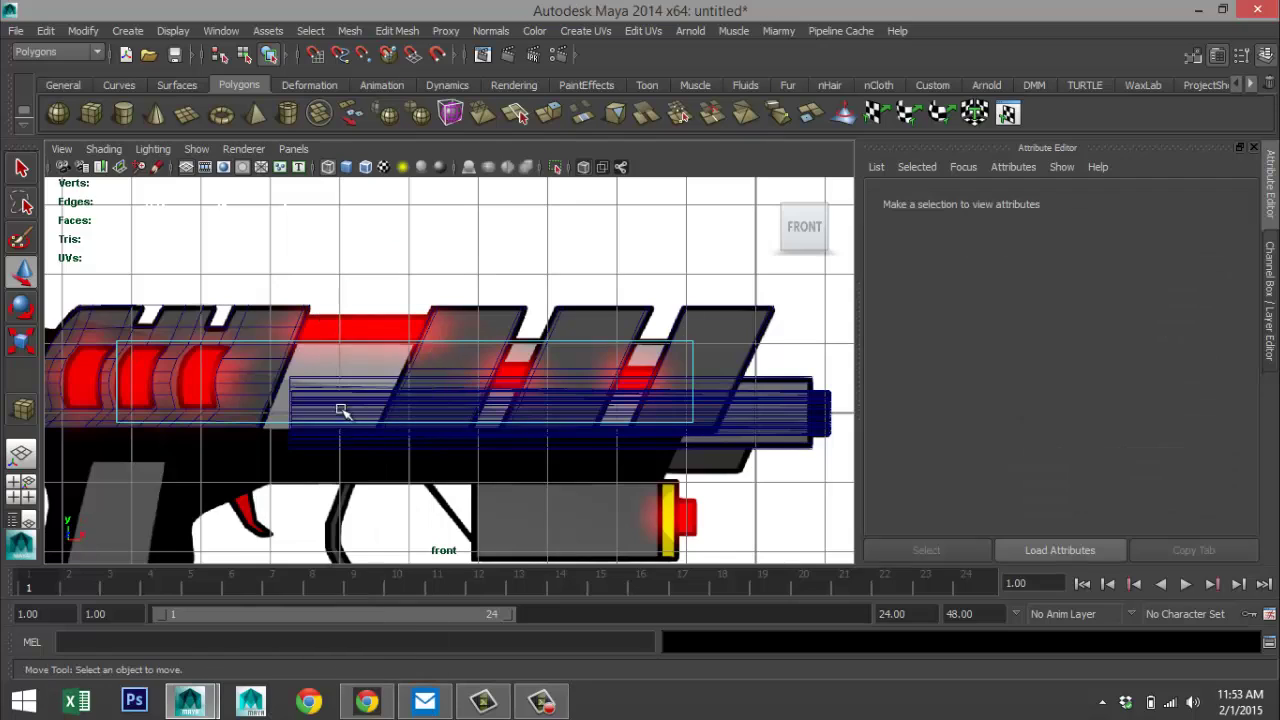
click(363, 422)
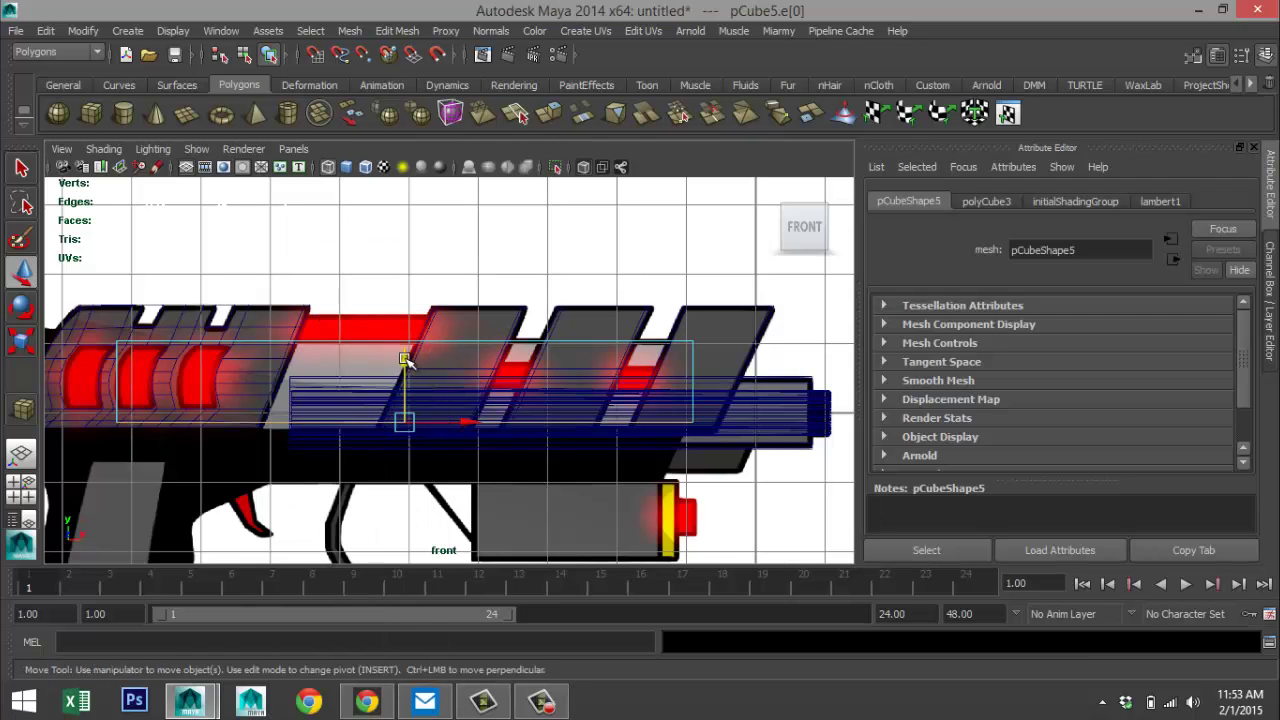
drag(405, 360, 406, 368)
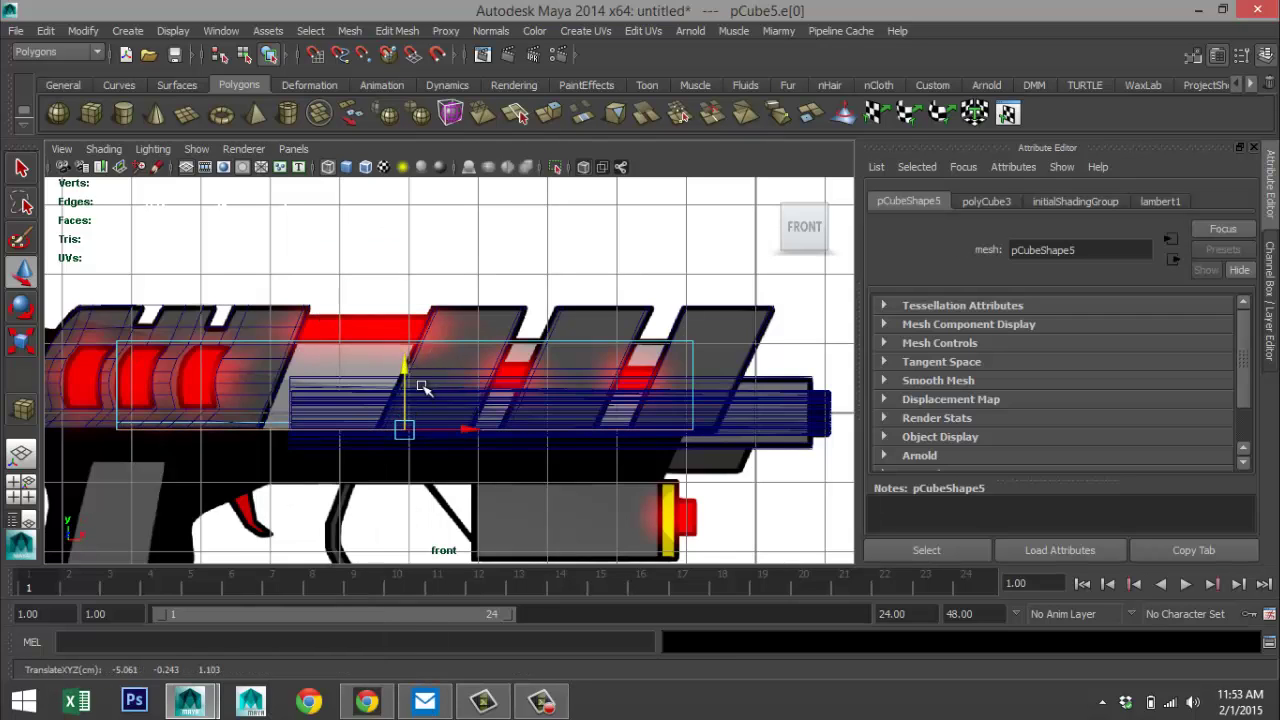
key(ctrl+z)
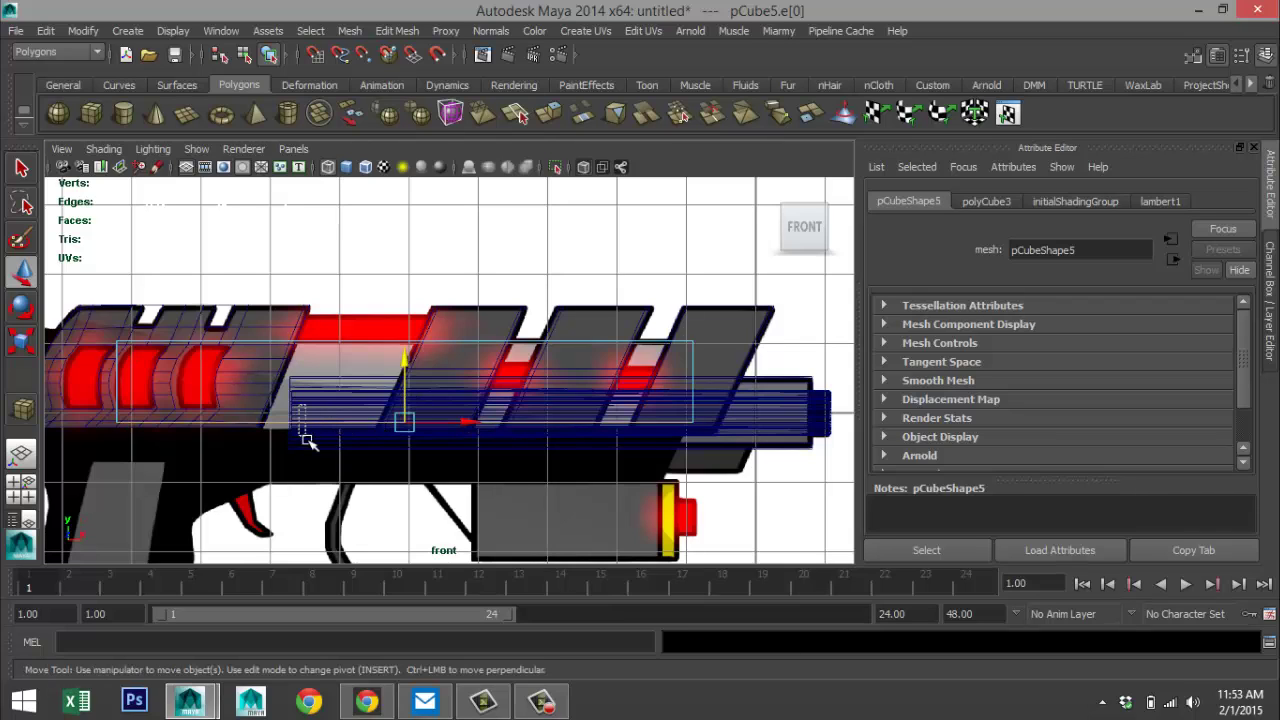
- Lower the box's bottom edges and move its left-end vertices inward in the front view to fit the reference gun's upper body
drag(406, 362, 408, 369)
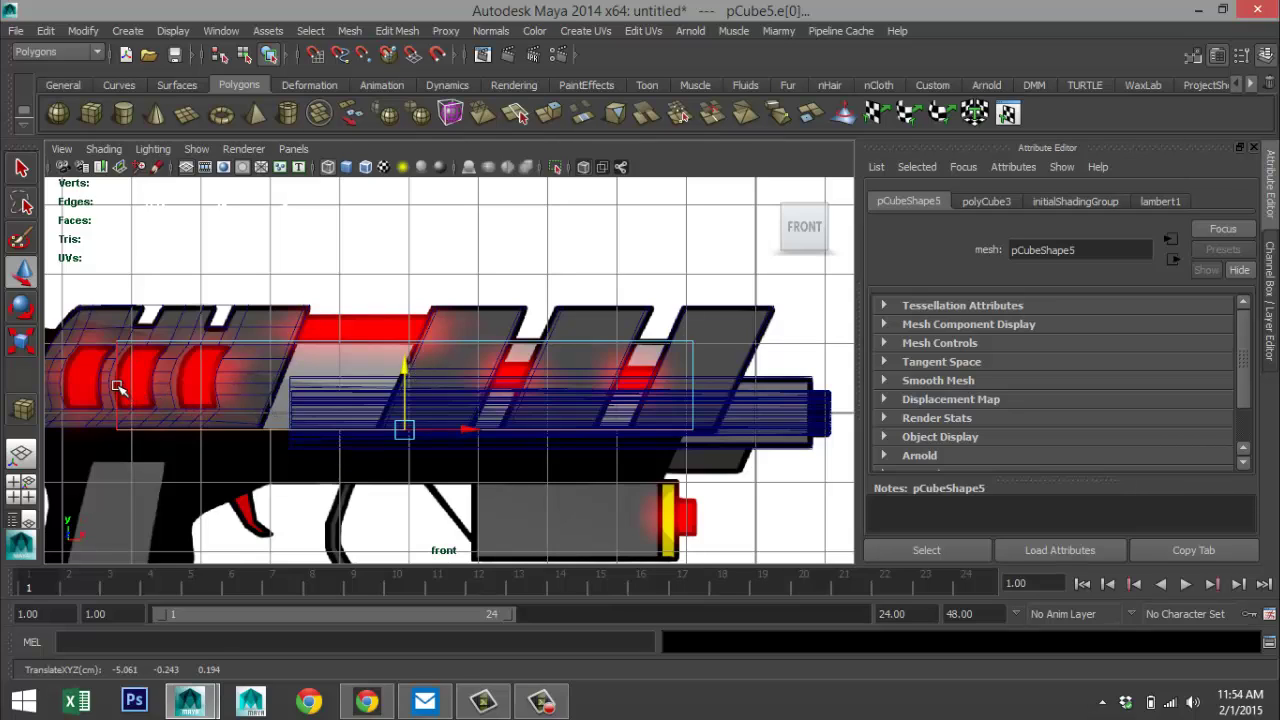
right_drag(117, 387, 72, 268)
drag(93, 322, 300, 393)
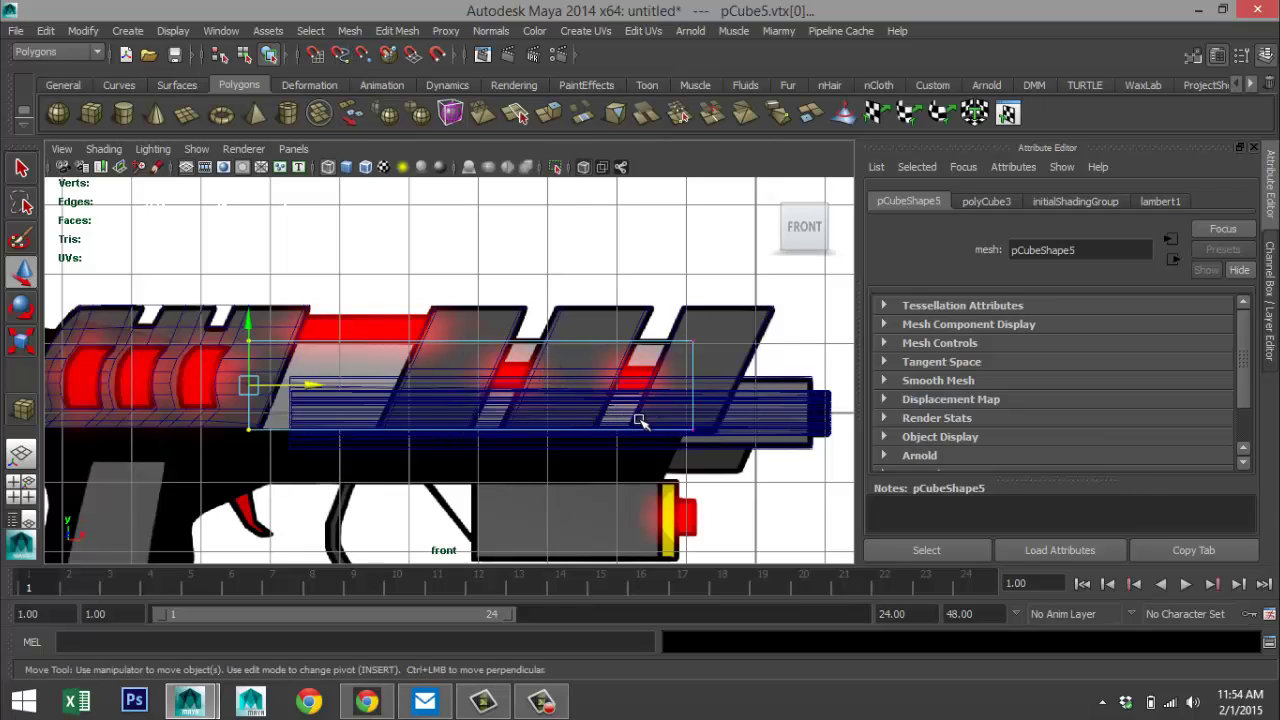
- Insert two horizontal edge loops along the box, aligned with the top and bottom of the reference's red strips
click(408, 37)
click(540, 220)
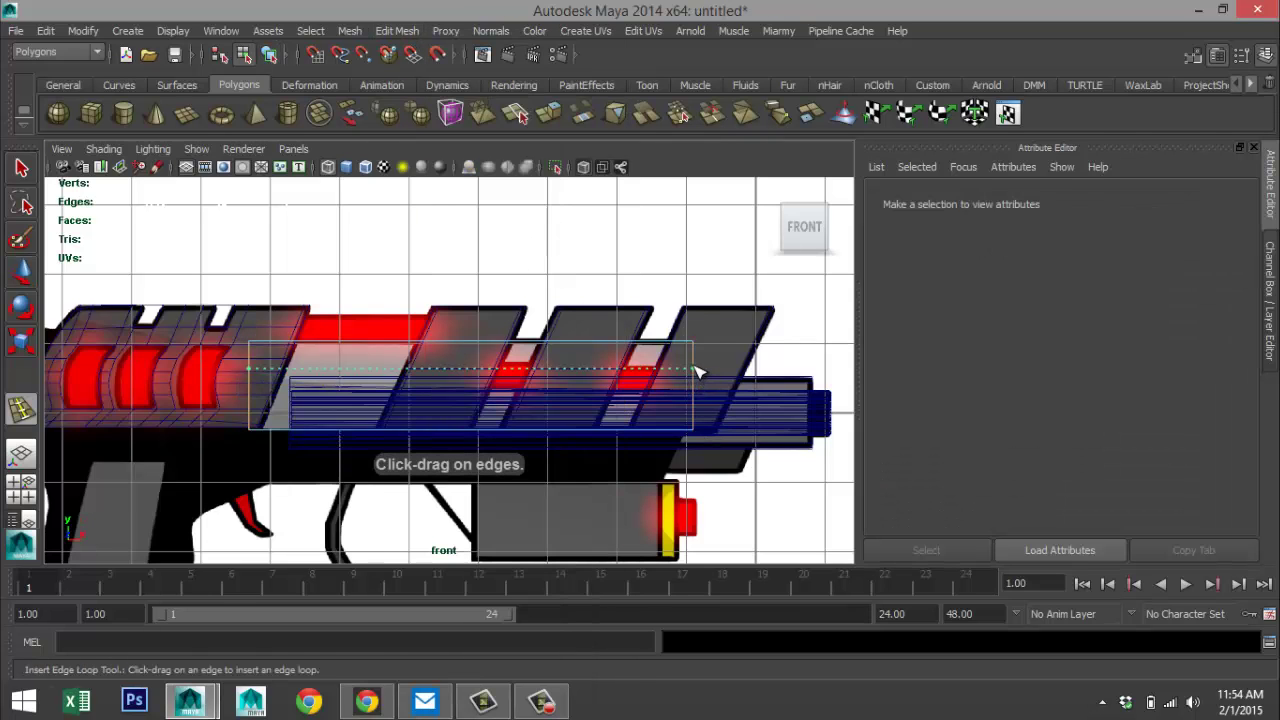
drag(697, 372, 697, 395)
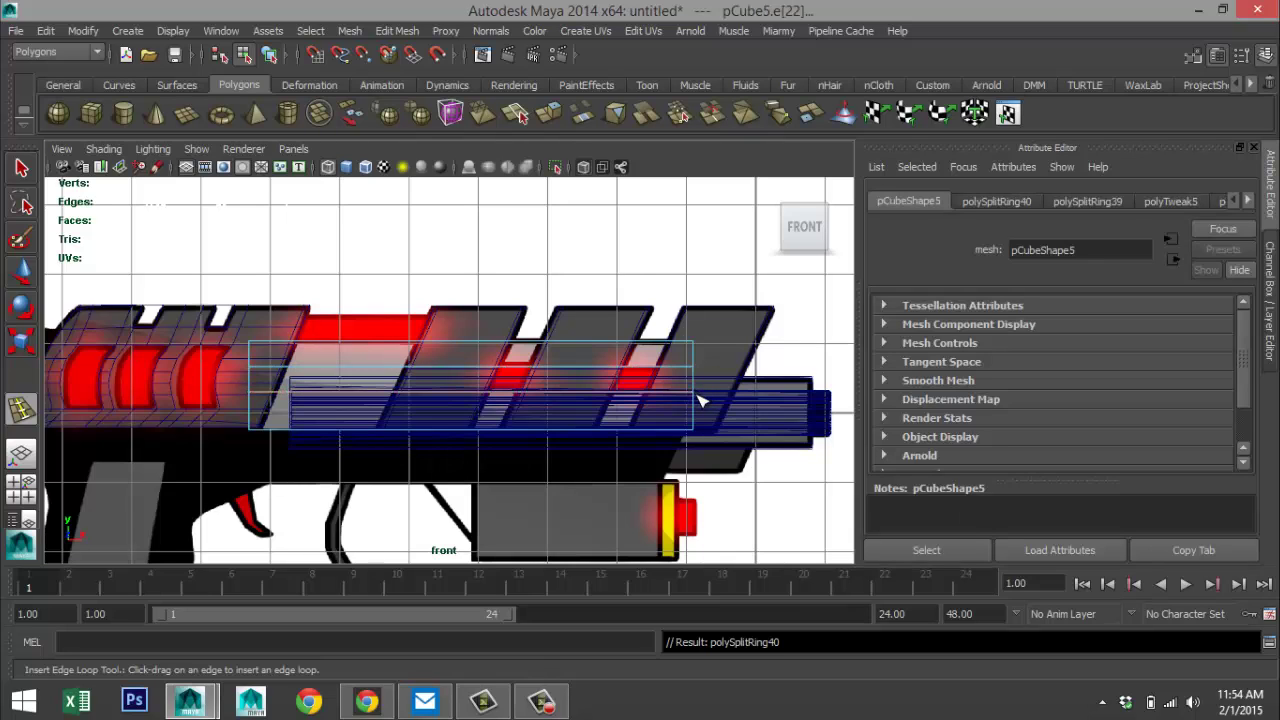
key(q)
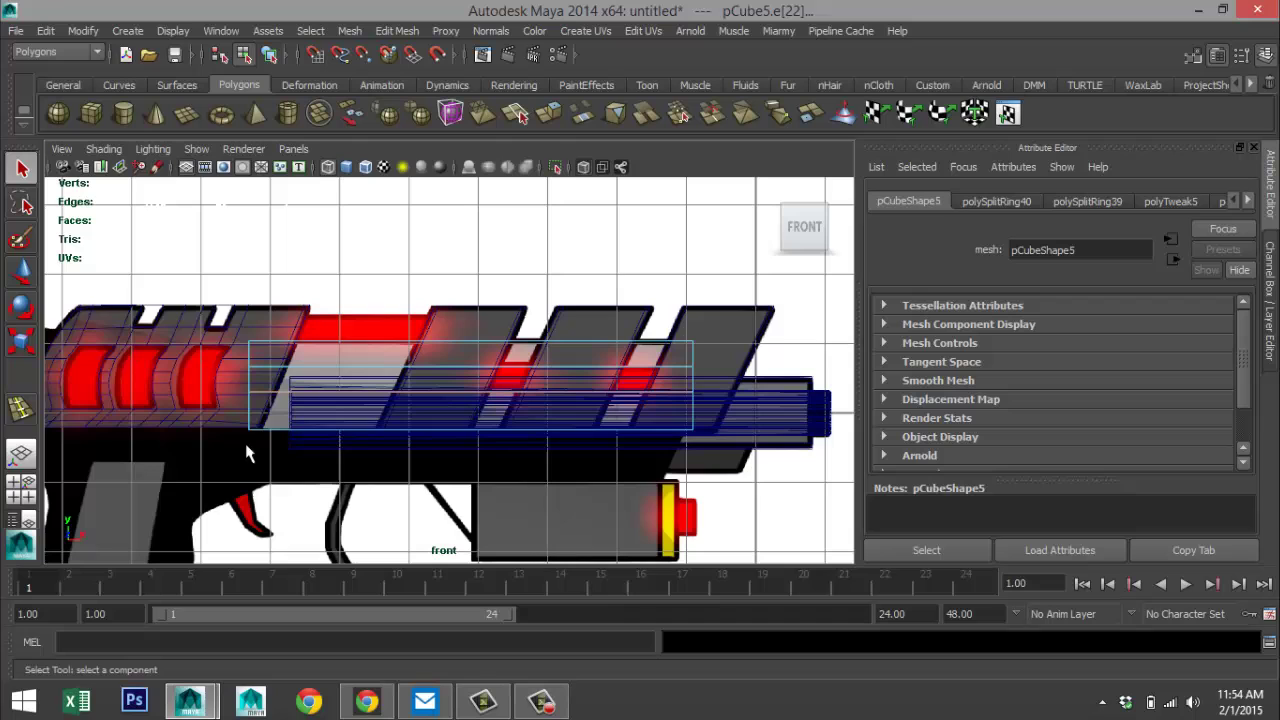
- In the top view, move the whole box to Translate Z -0.039 and scale it to 0.746 in Z to fit inside the gun body
click(26, 487)
key(space)
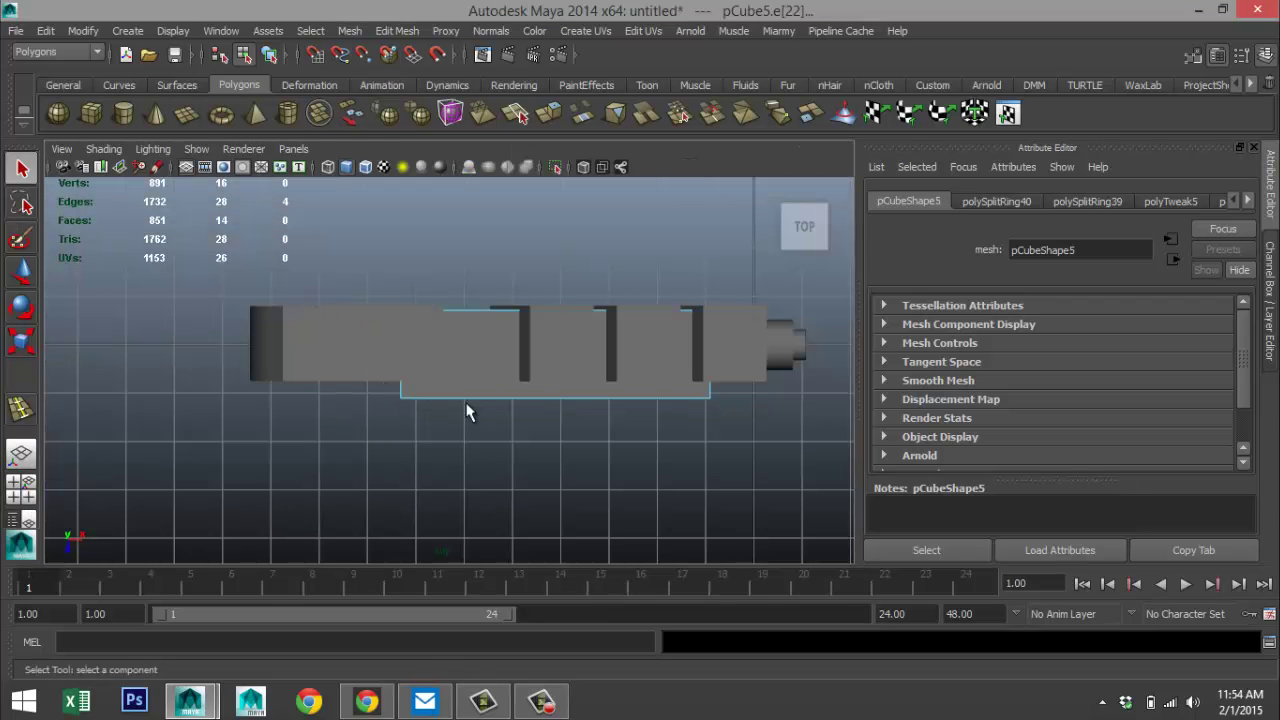
right_drag(470, 402, 535, 273)
key(F8)
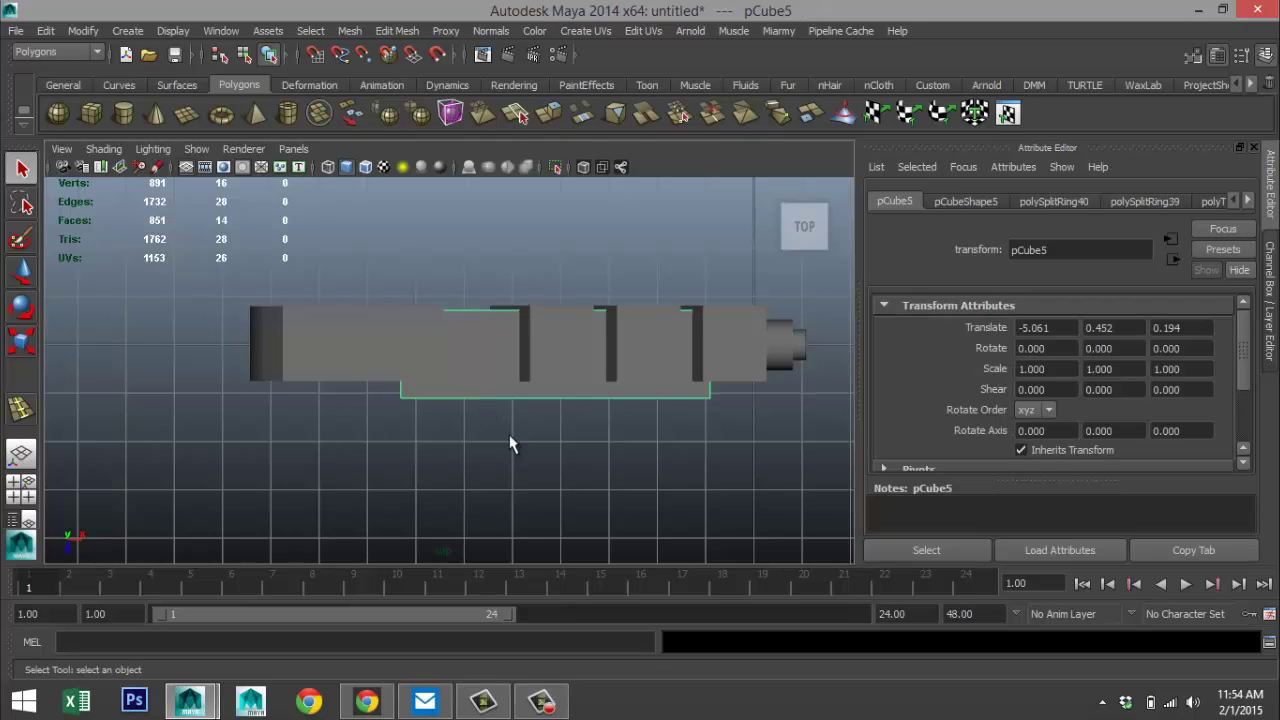
key(w)
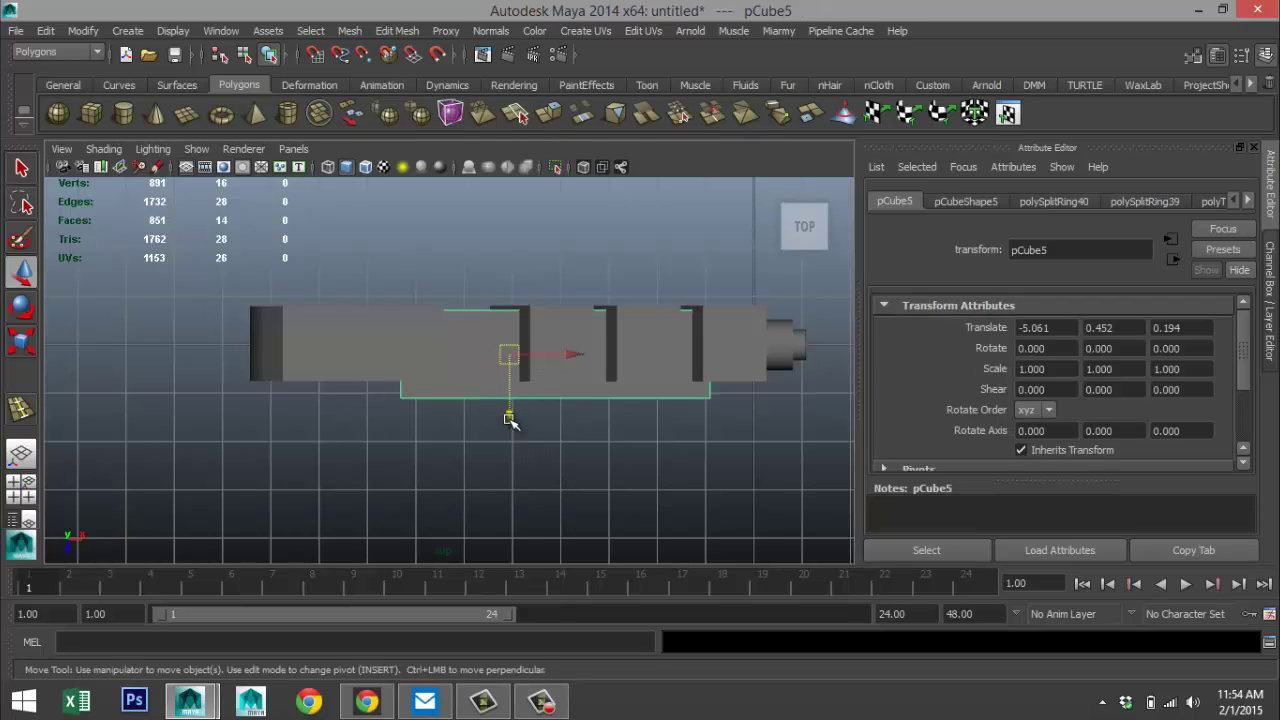
drag(509, 423, 512, 410)
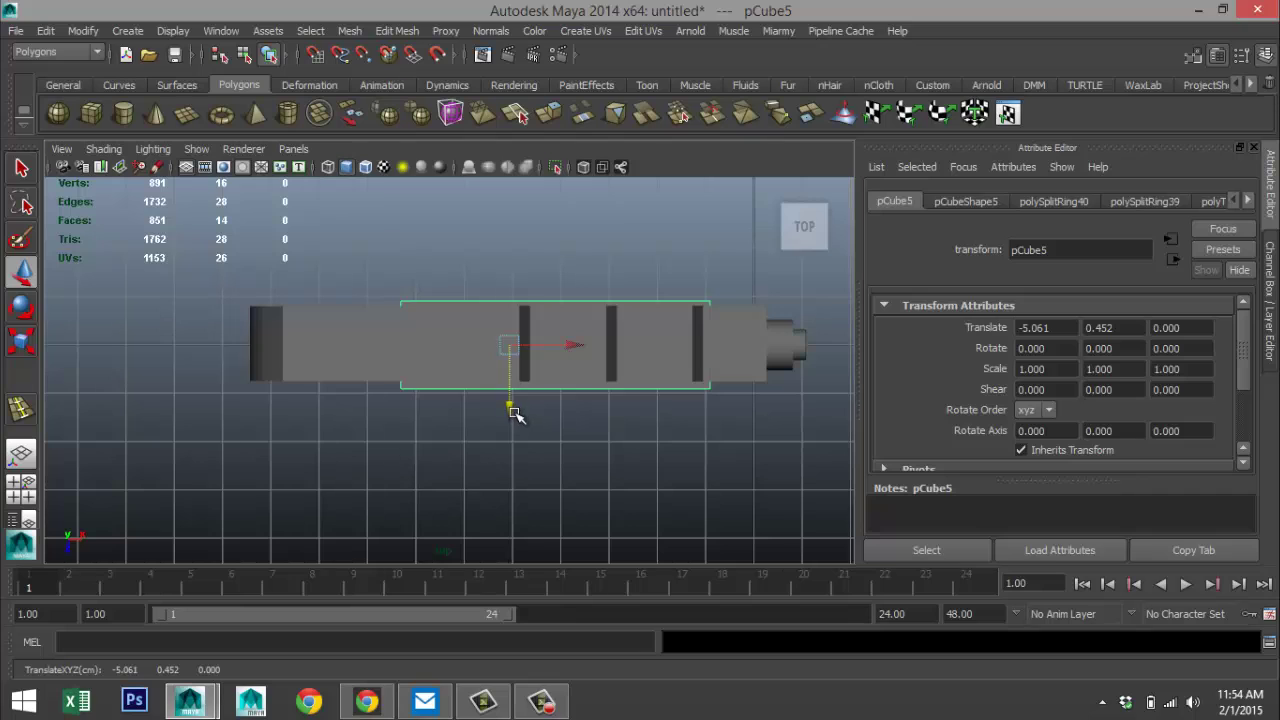
key(4)
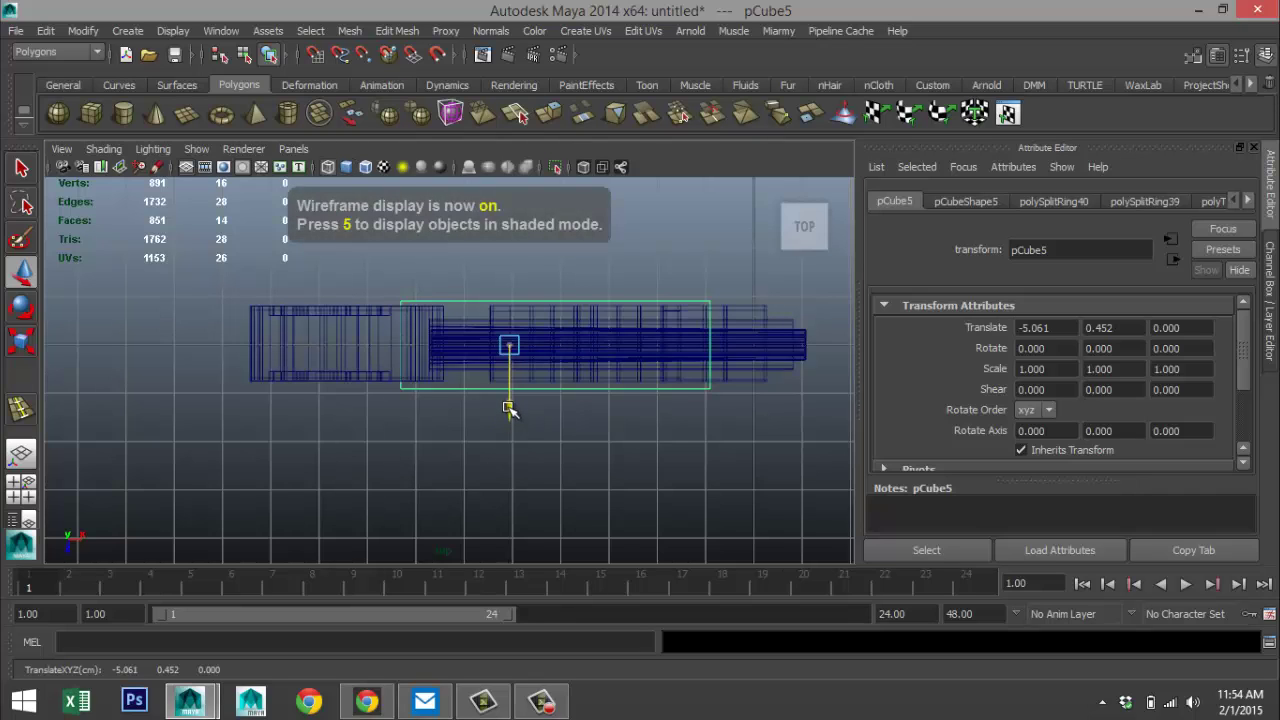
drag(509, 409, 509, 407)
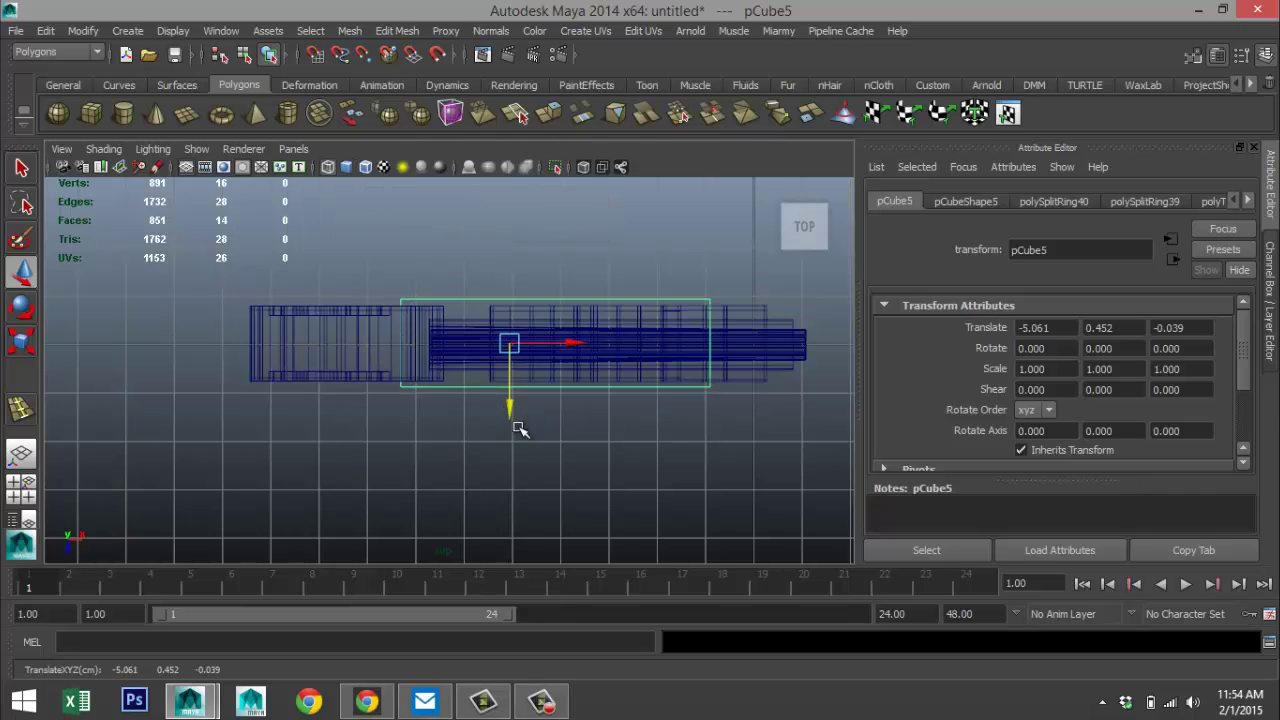
key(r)
drag(509, 430, 510, 406)
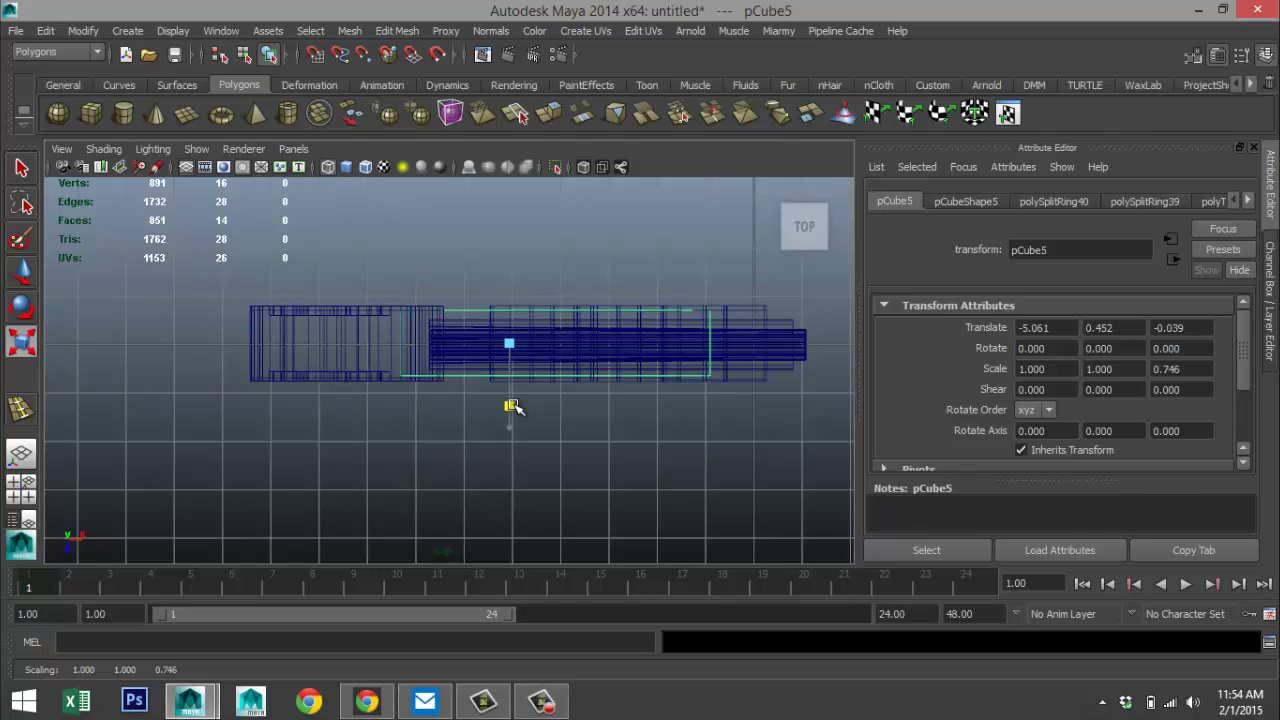
- Examine in the perspective view how the narrowed box sits between the slanted body segments
click(21, 488)
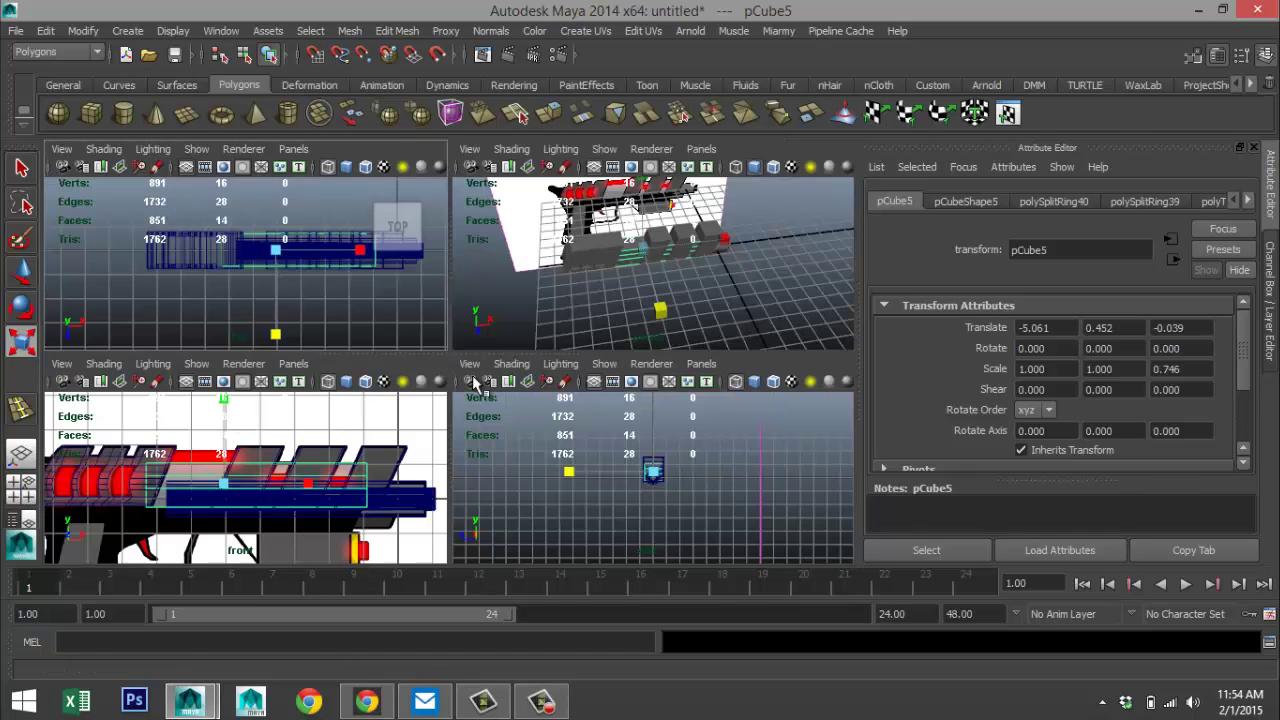
key(space)
alt+drag(674, 363, 400, 434)
click(319, 444)
alt+drag(319, 444, 445, 349)
alt+drag(427, 330, 434, 380)
alt+middle_drag(434, 380, 357, 449)
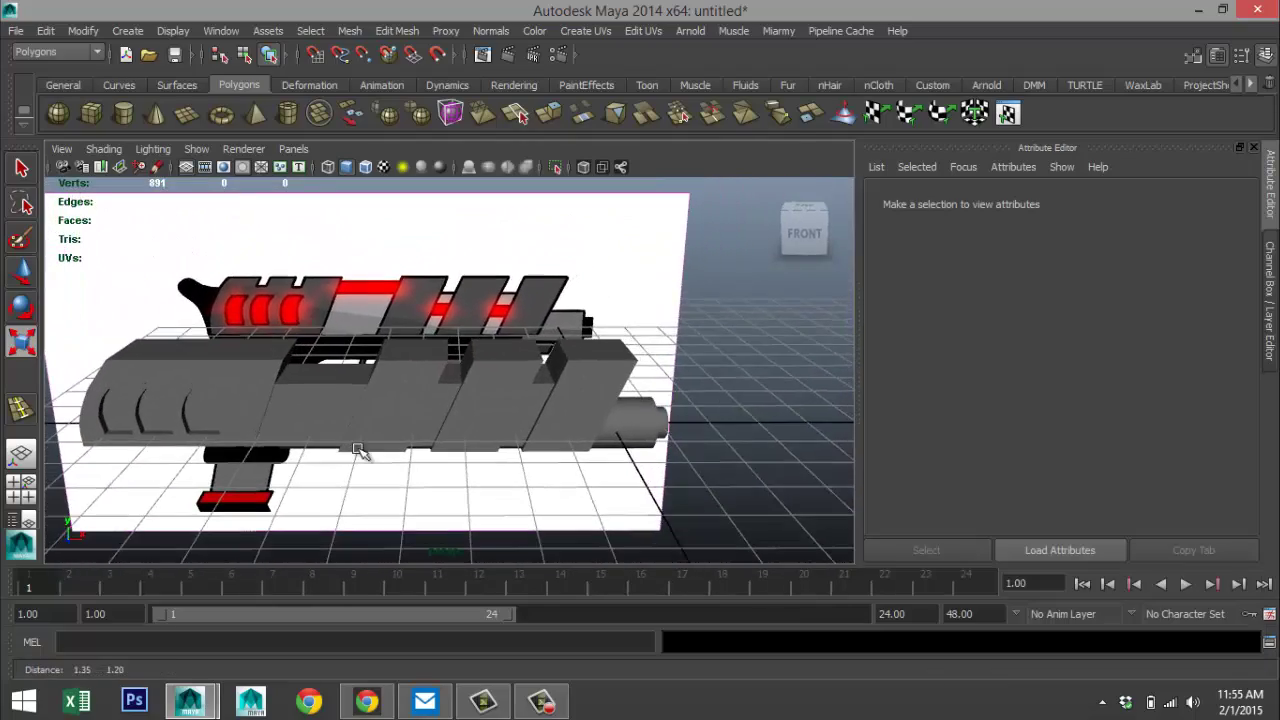
scroll(416, 444, up, 2)
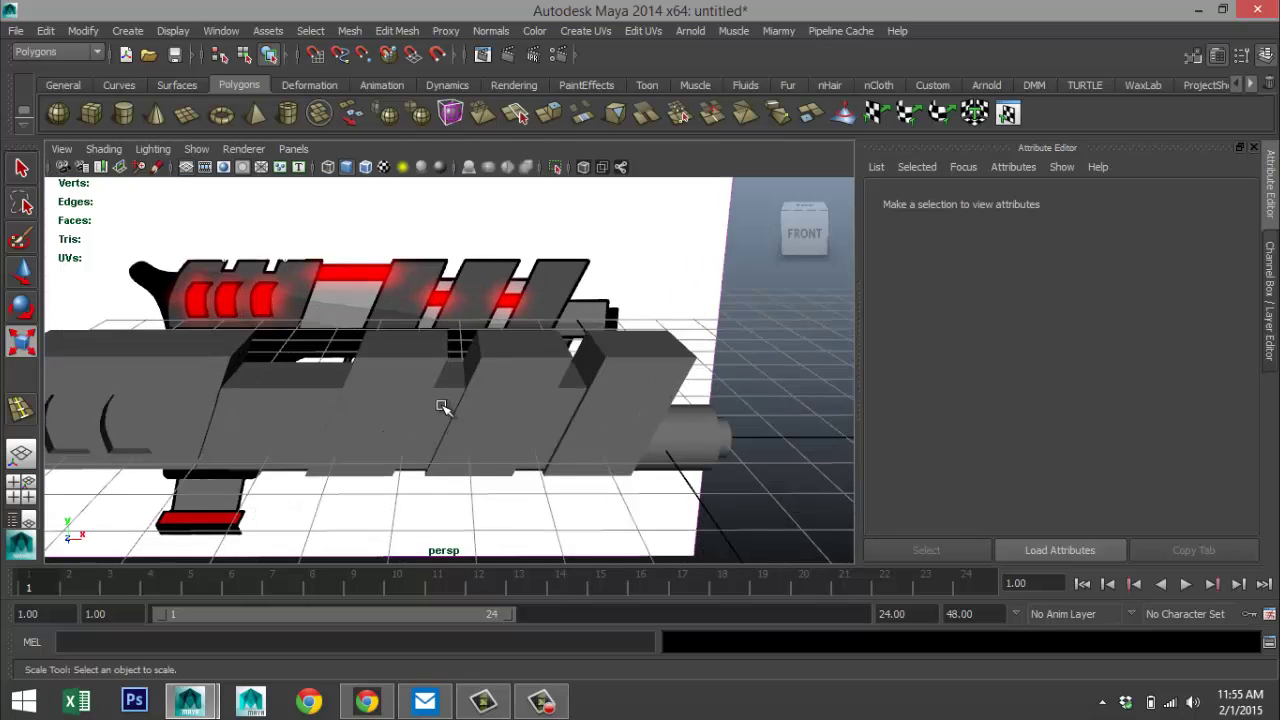
- Insert a vertical edge loop around the box in the front view, just before the first red strip of the reference
click(443, 408)
scroll(443, 447, up, 1)
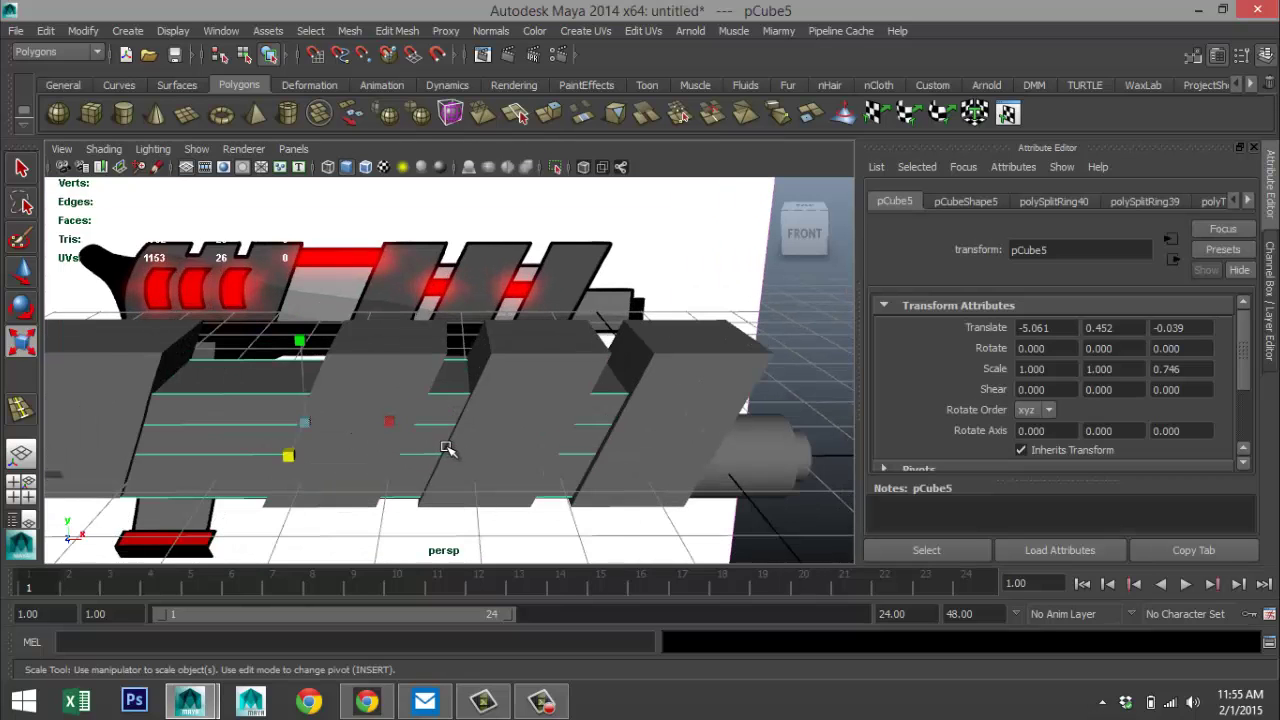
key(4)
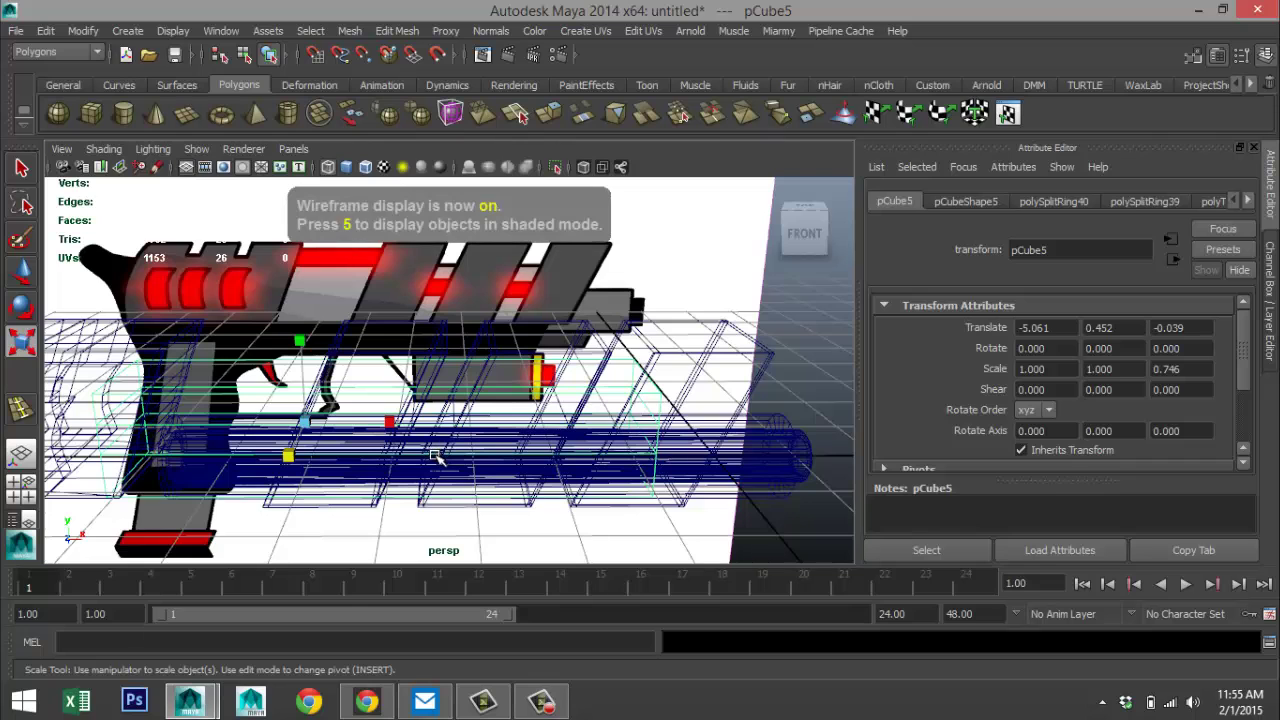
click(21, 488)
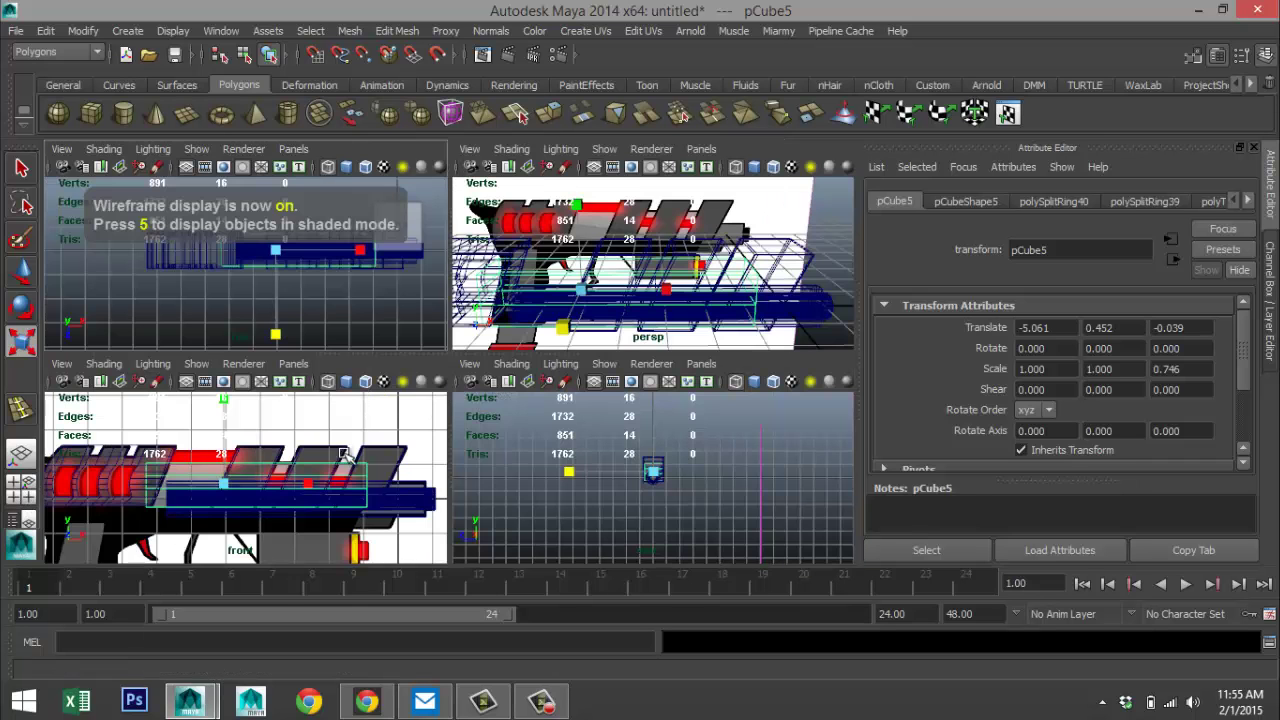
key(space)
scroll(512, 463, up, 3)
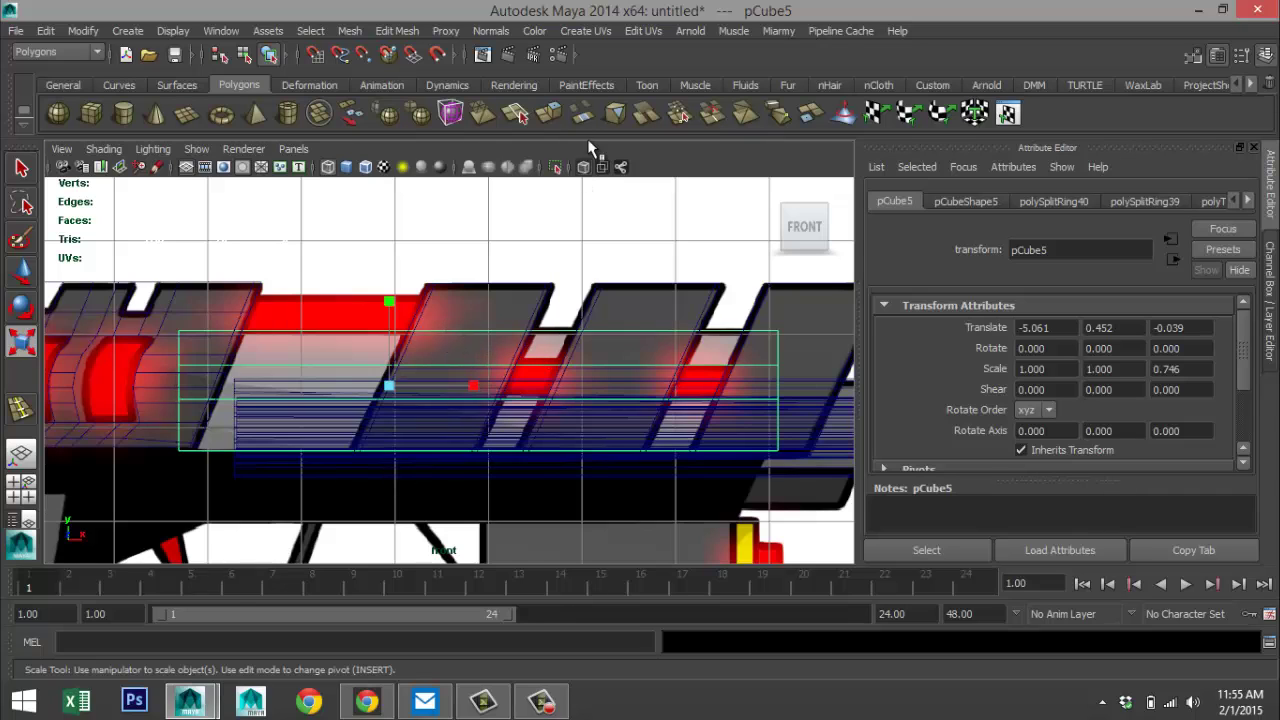
click(397, 30)
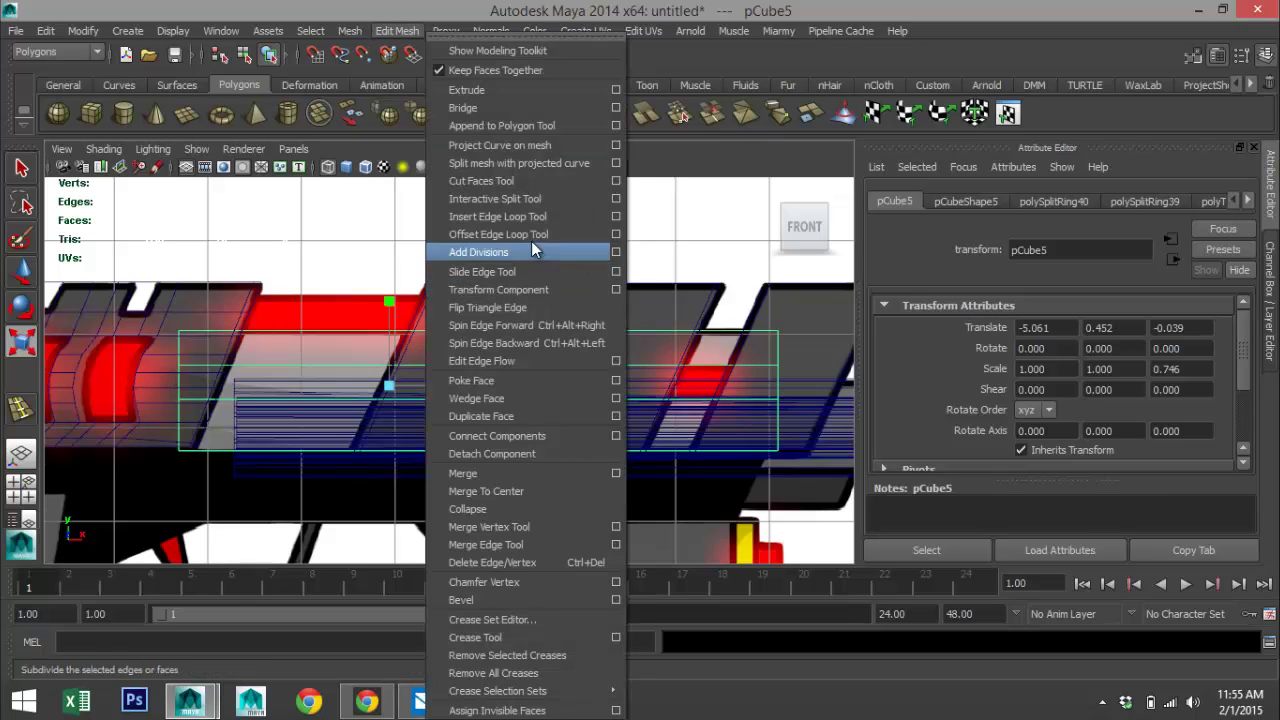
click(544, 219)
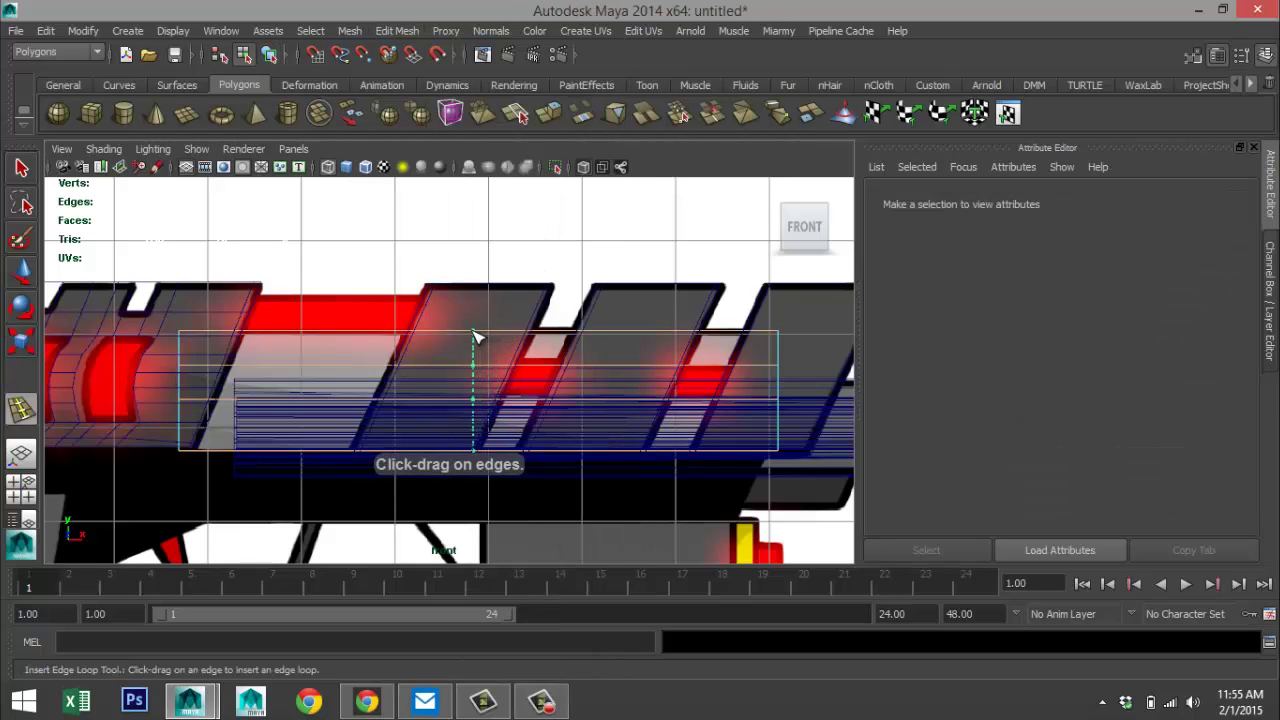
drag(477, 338, 460, 338)
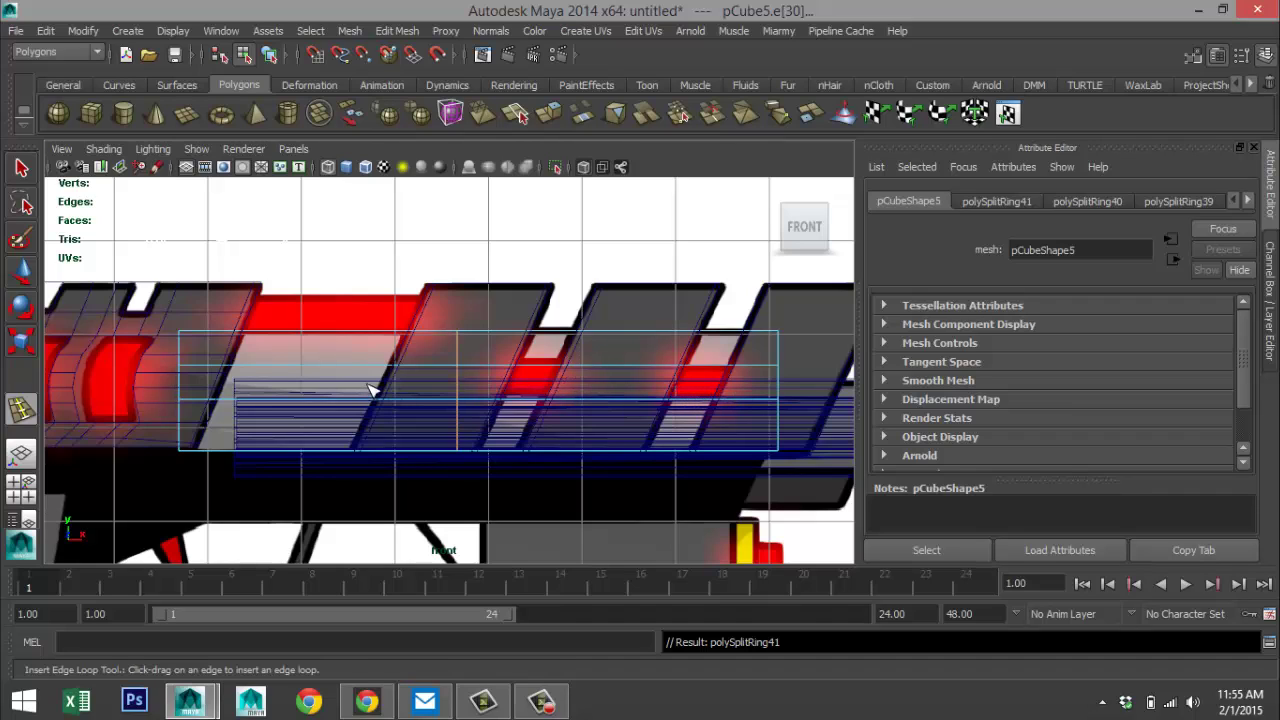
- Show the perspective view shaded and switch the box to face selection
click(21, 483)
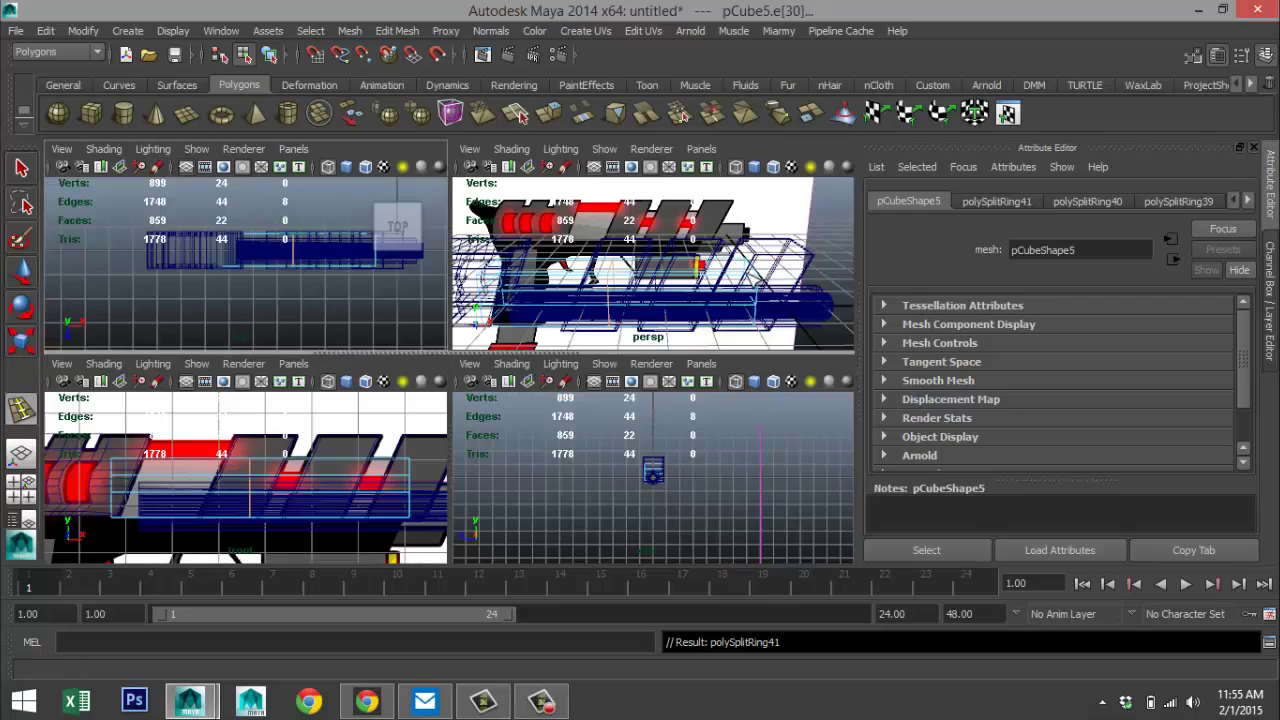
key(space)
key(5)
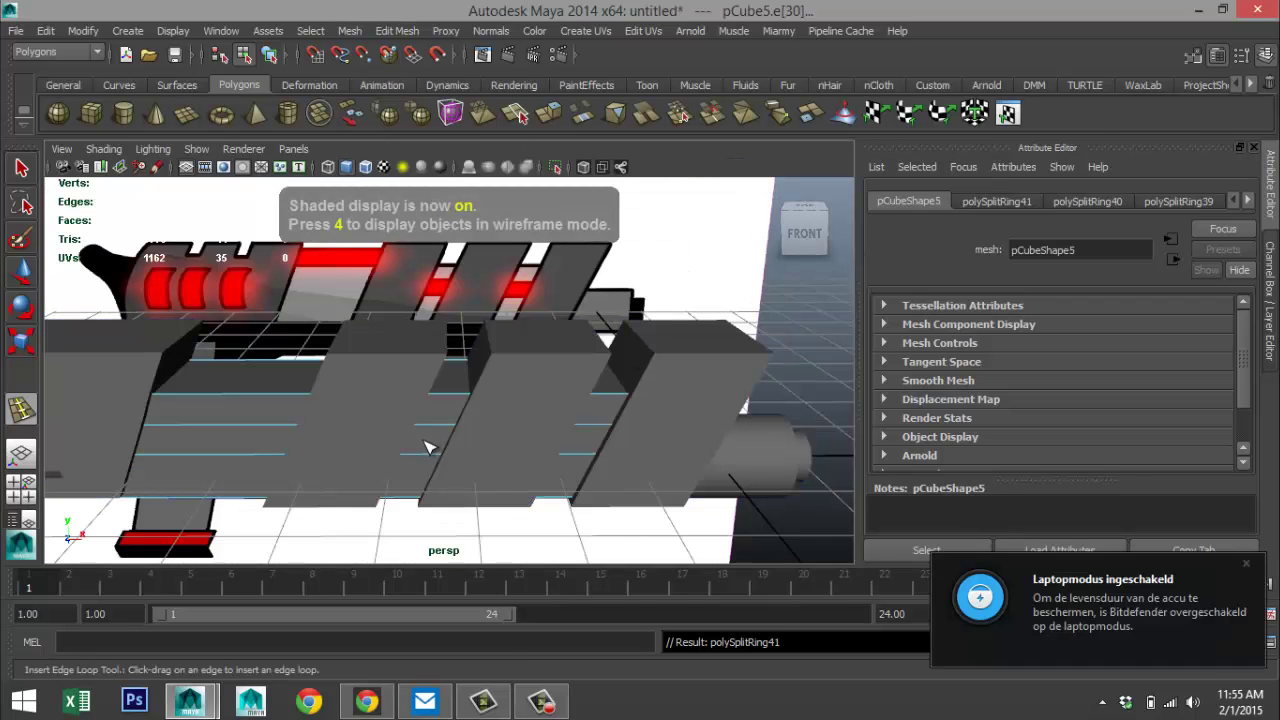
right_drag(425, 447, 430, 447)
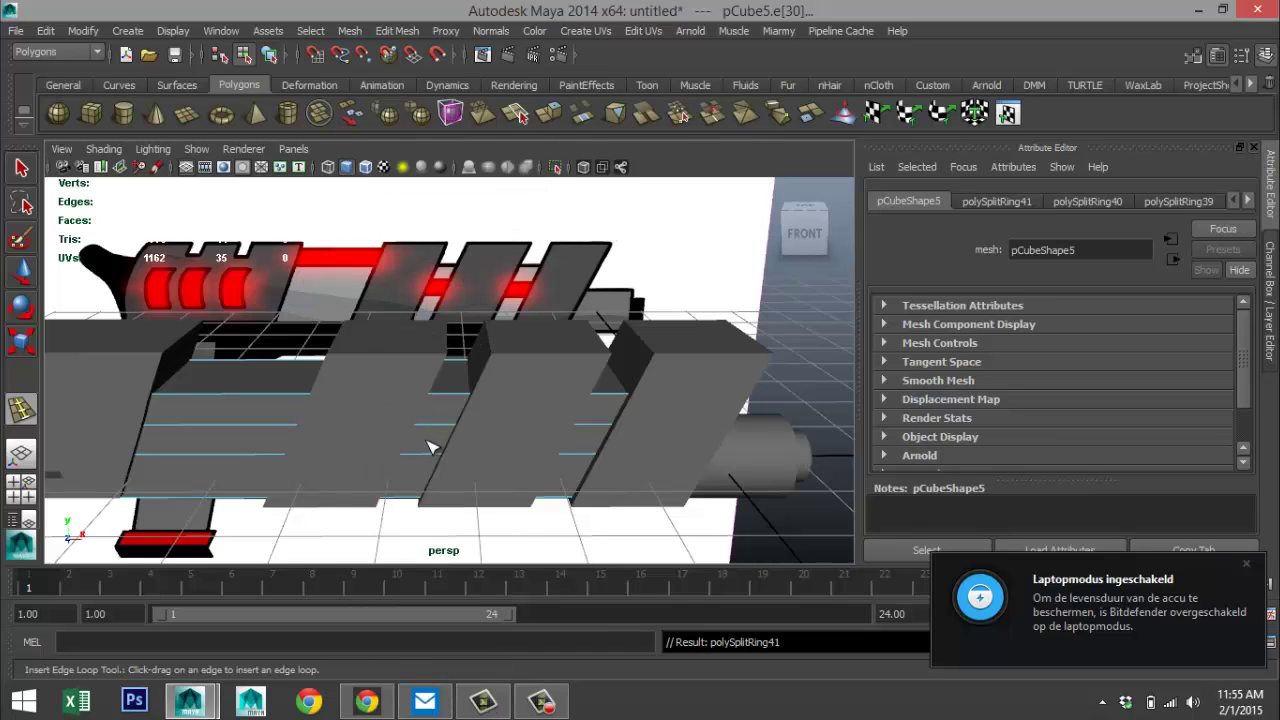
key(q)
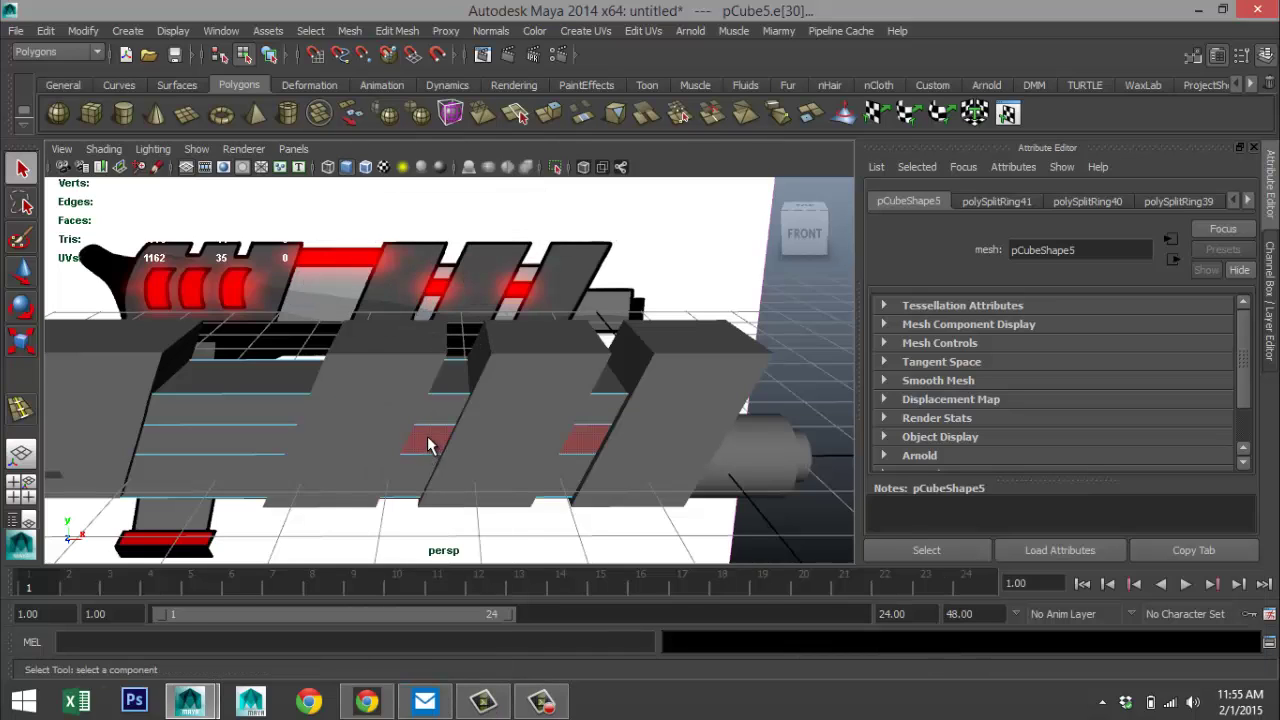
click(427, 446)
alt+drag(688, 437, 374, 429)
click(586, 512)
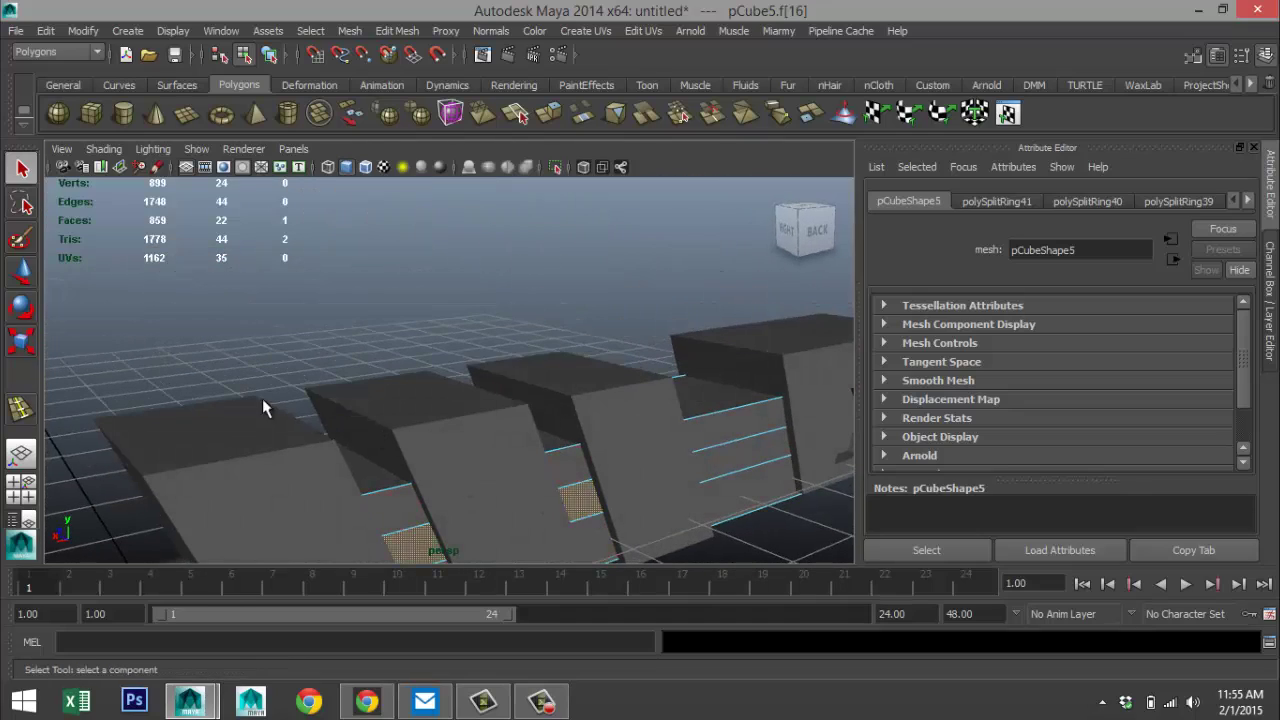
alt+drag(266, 406, 500, 410)
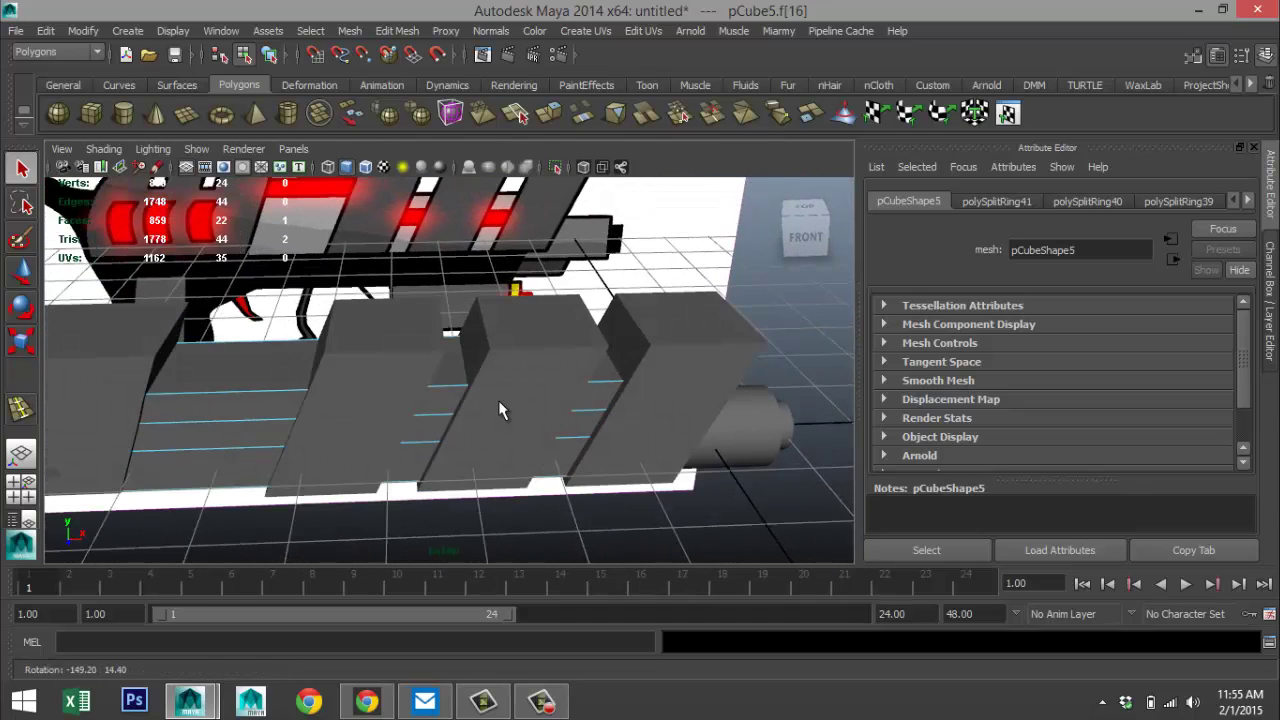
shift+click(433, 429)
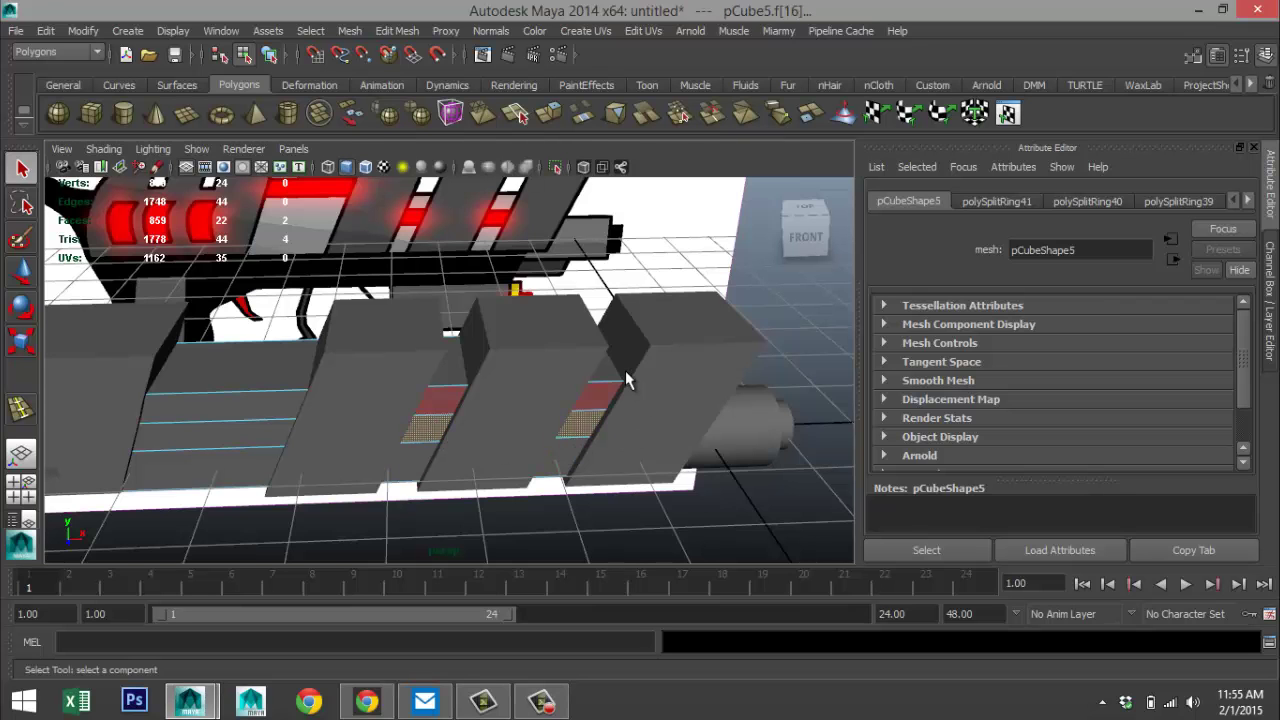
alt+drag(597, 366, 282, 337)
click(282, 337)
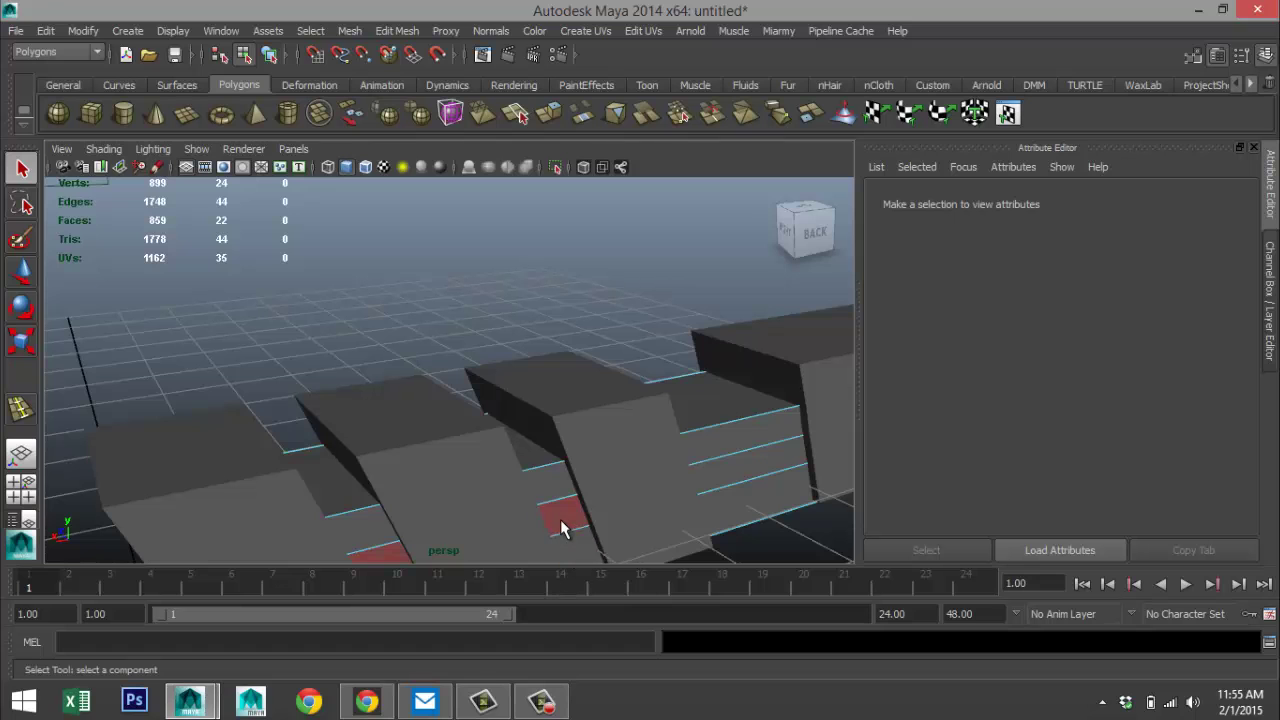
- Extrude the red-strip faces on both sides of the inner box and scale the extruded faces along Z
click(562, 528)
alt+drag(246, 391, 590, 452)
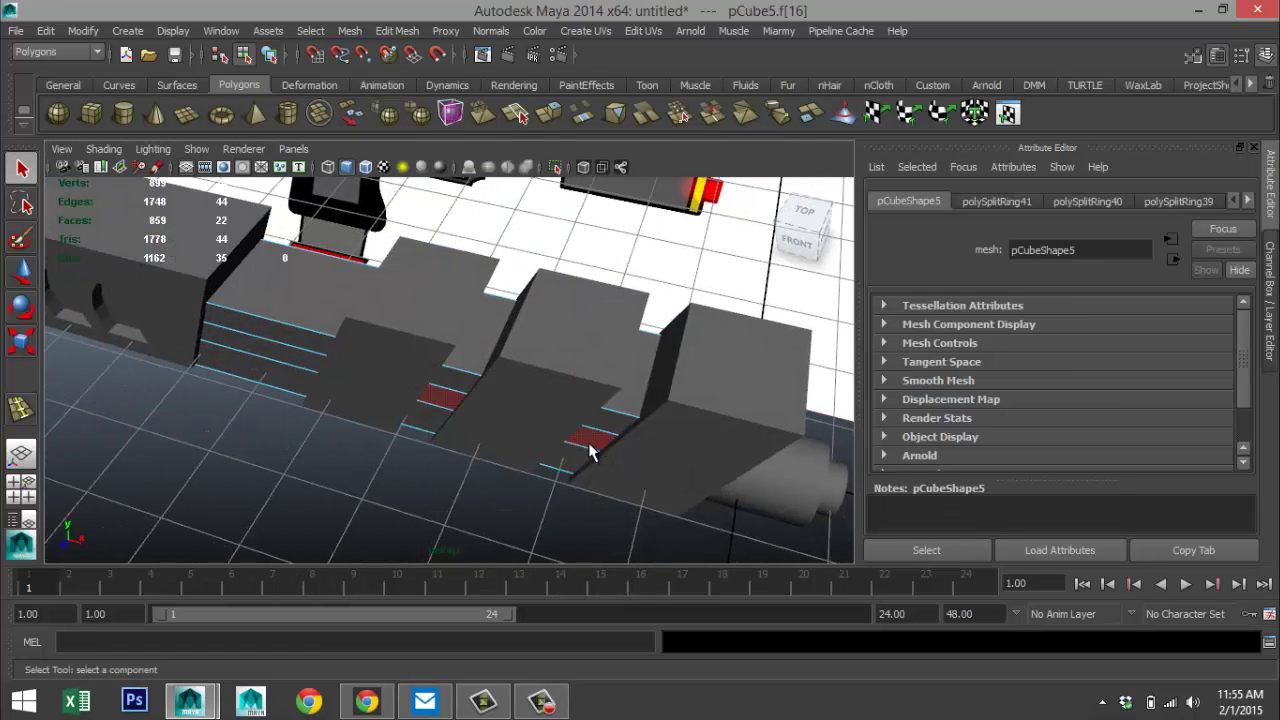
click(417, 31)
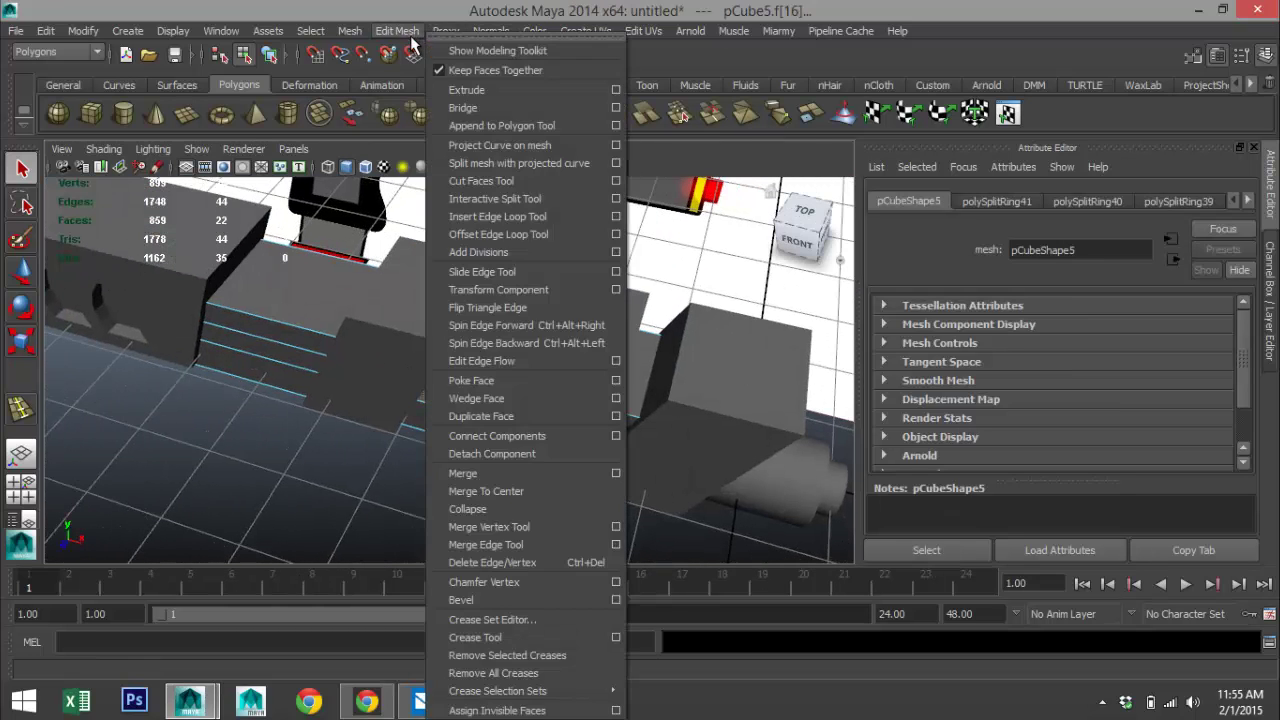
click(490, 88)
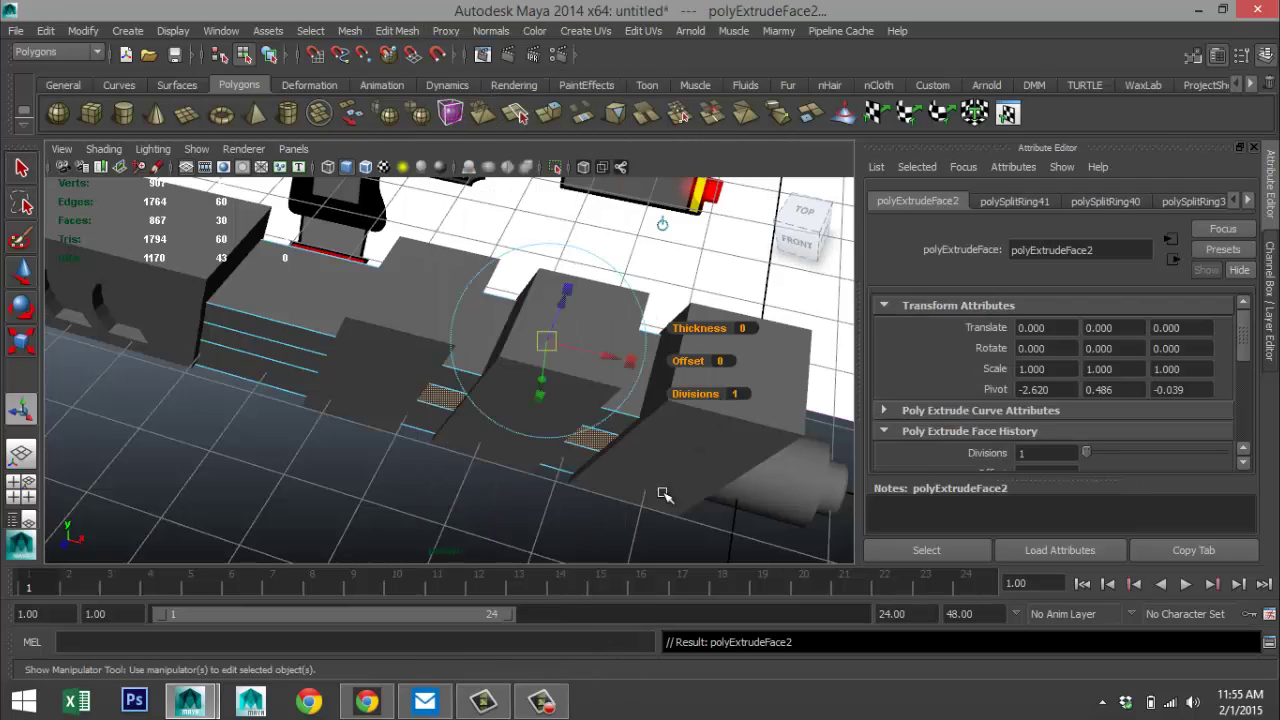
key(r)
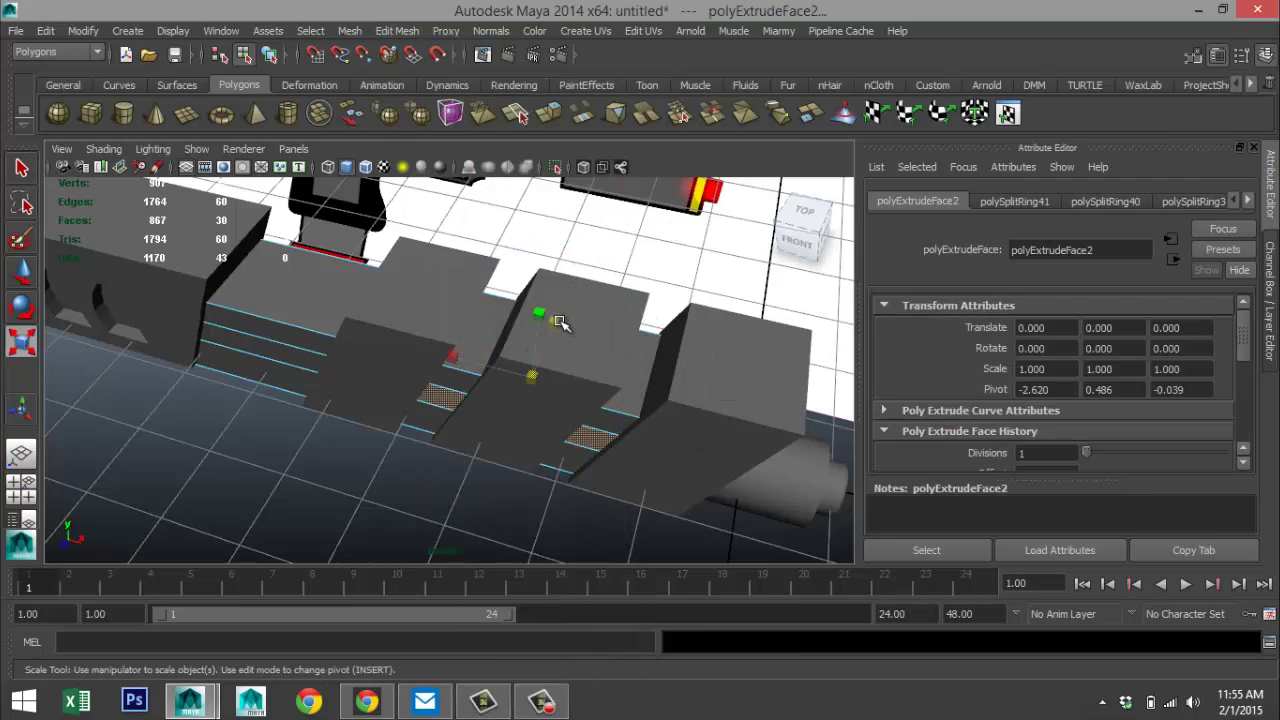
alt+drag(590, 458, 598, 388)
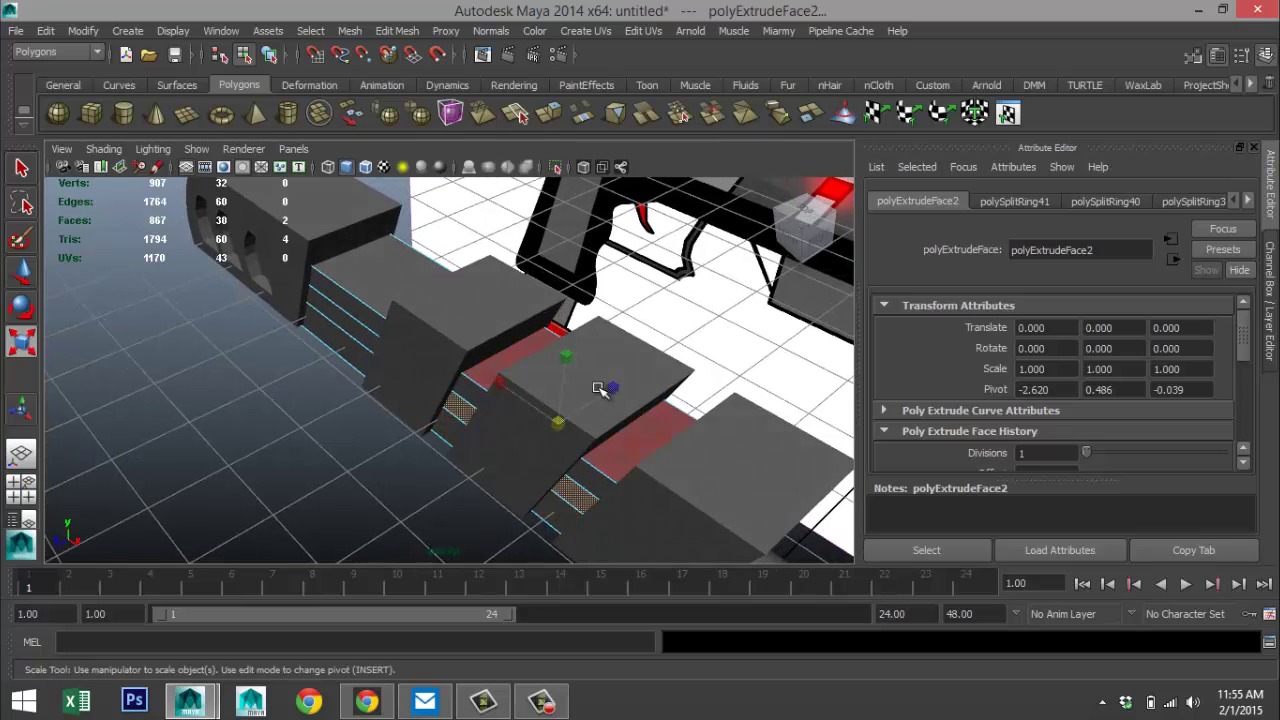
middle_drag(612, 387, 606, 393)
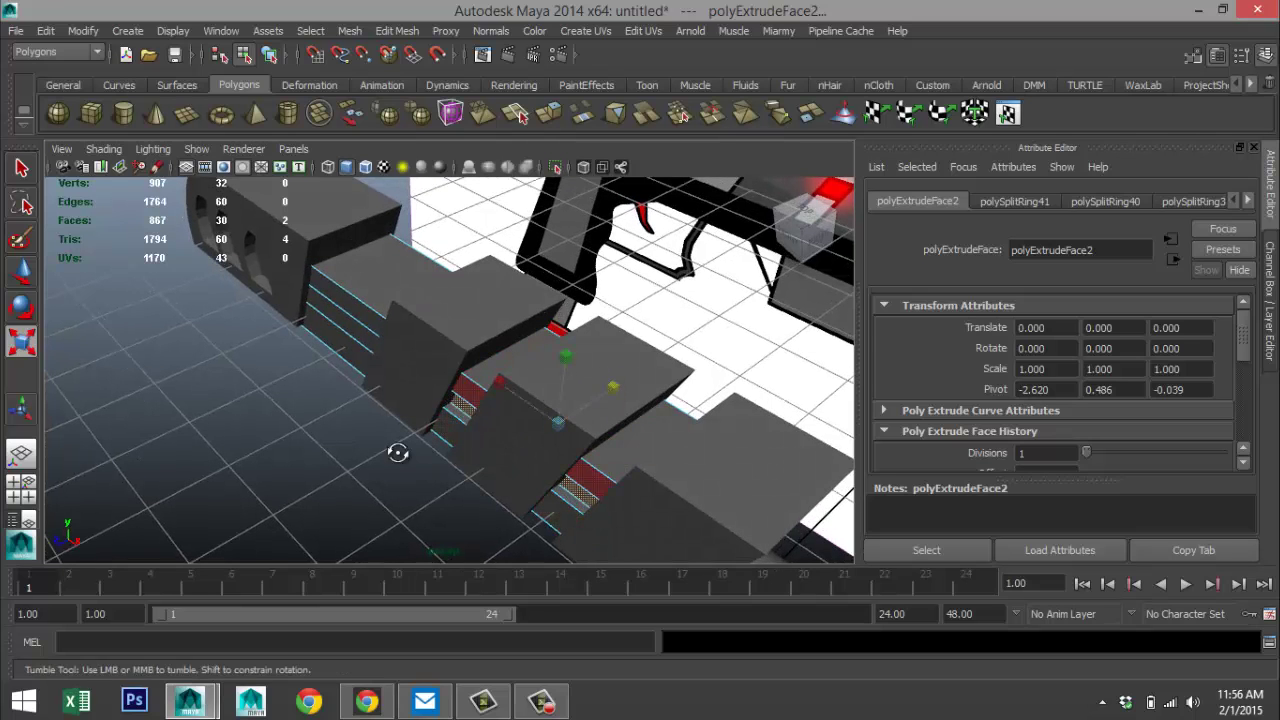
alt+drag(386, 449, 600, 476)
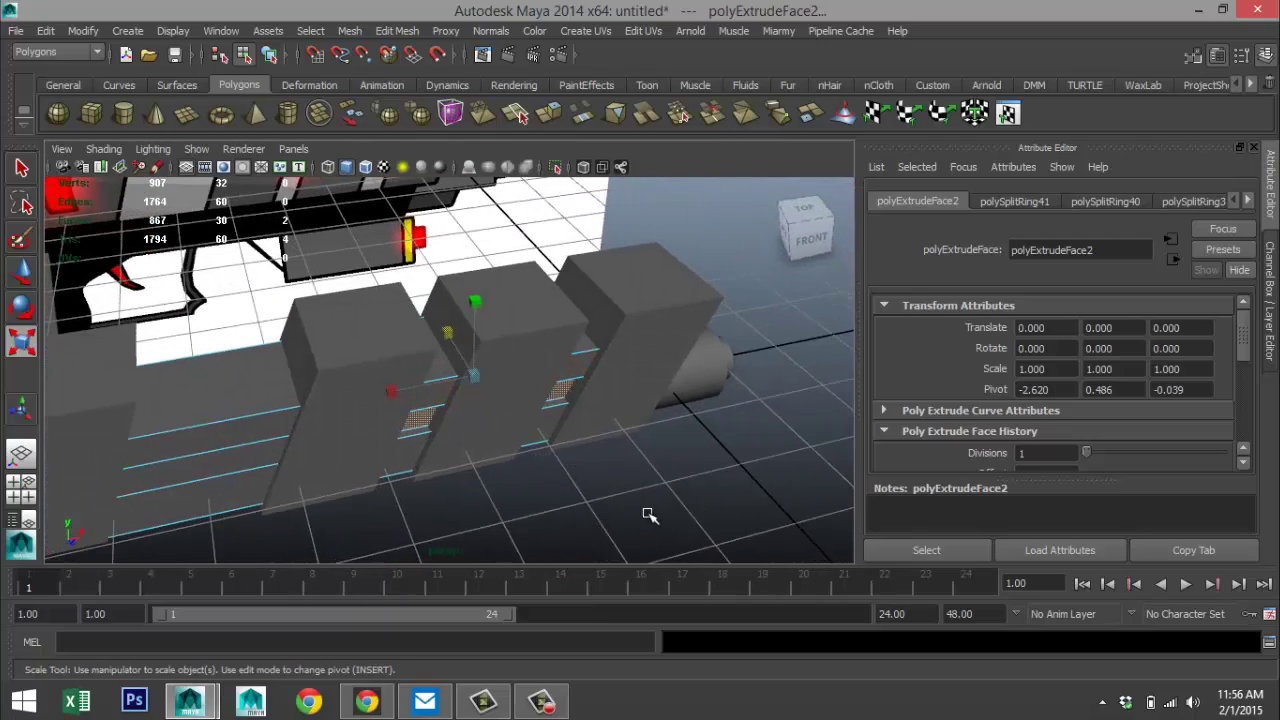
click(646, 510)
- Extrude the inner box's upper face between the rear body and the first slanted segment, raising it to Y 1.191
scroll(505, 438, down, 3)
scroll(362, 421, down, 3)
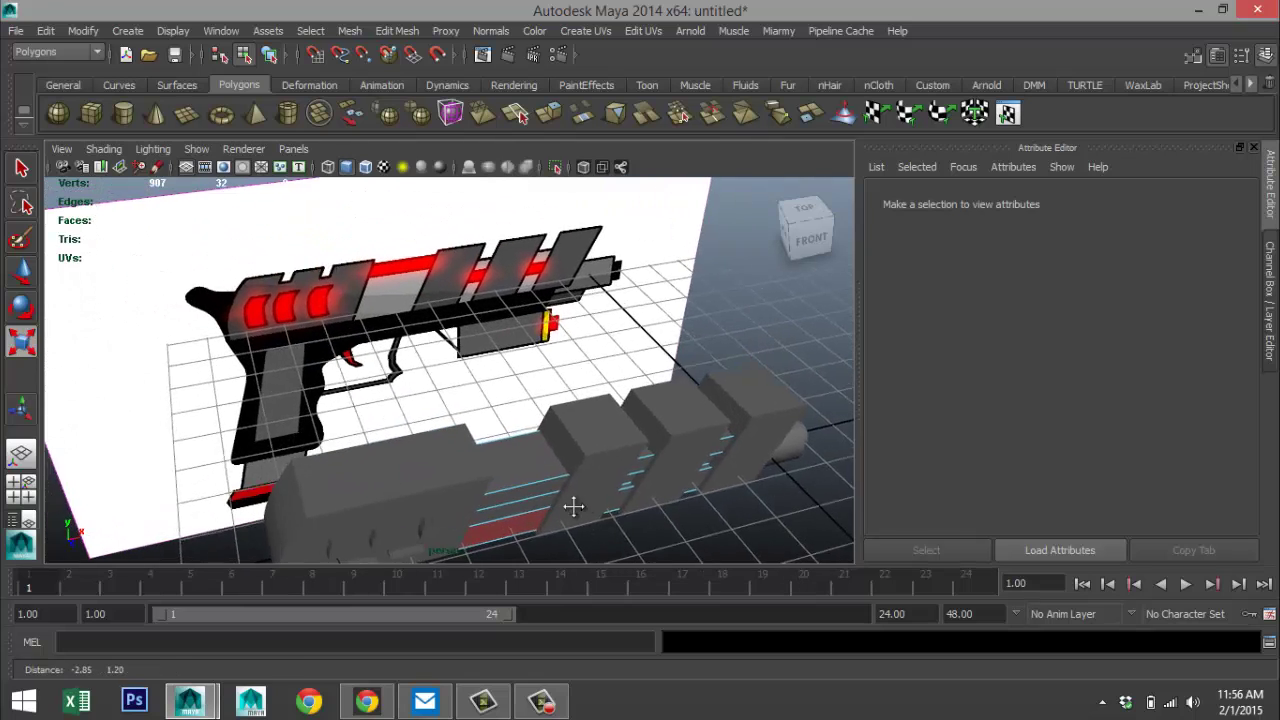
scroll(432, 300, up, 3)
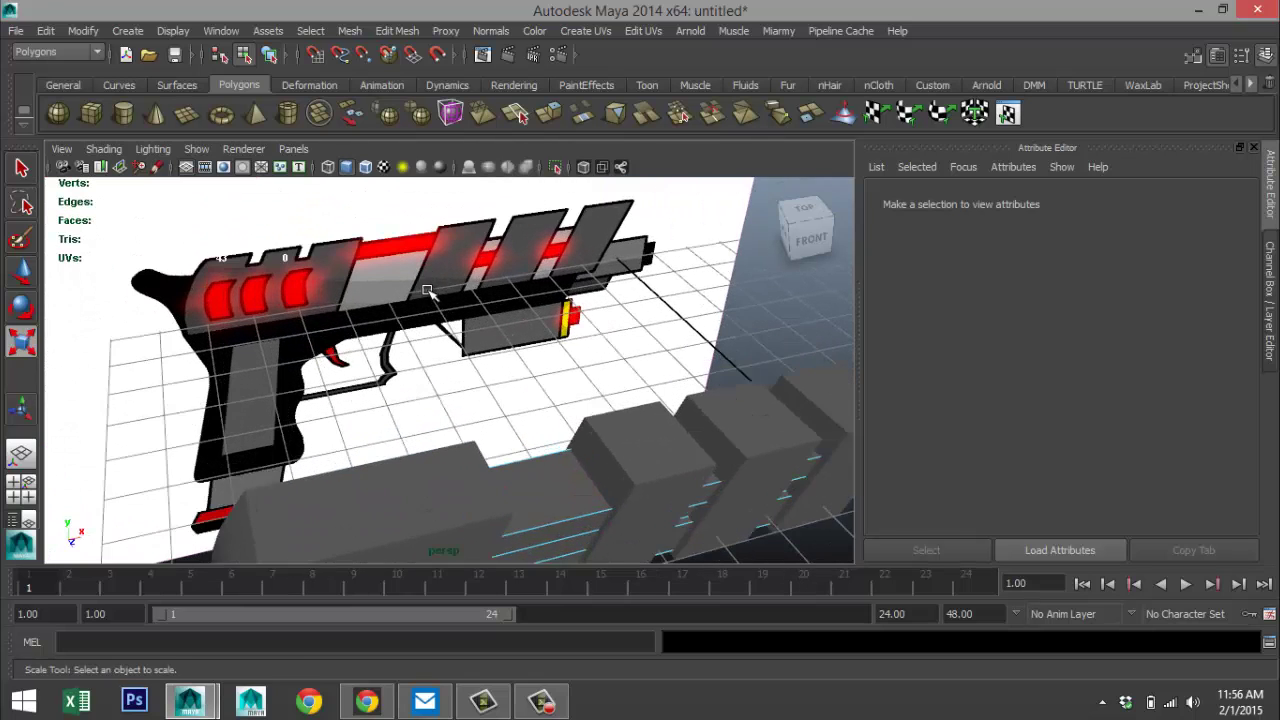
scroll(400, 245, down, 1)
alt+drag(414, 338, 324, 318)
key(r)
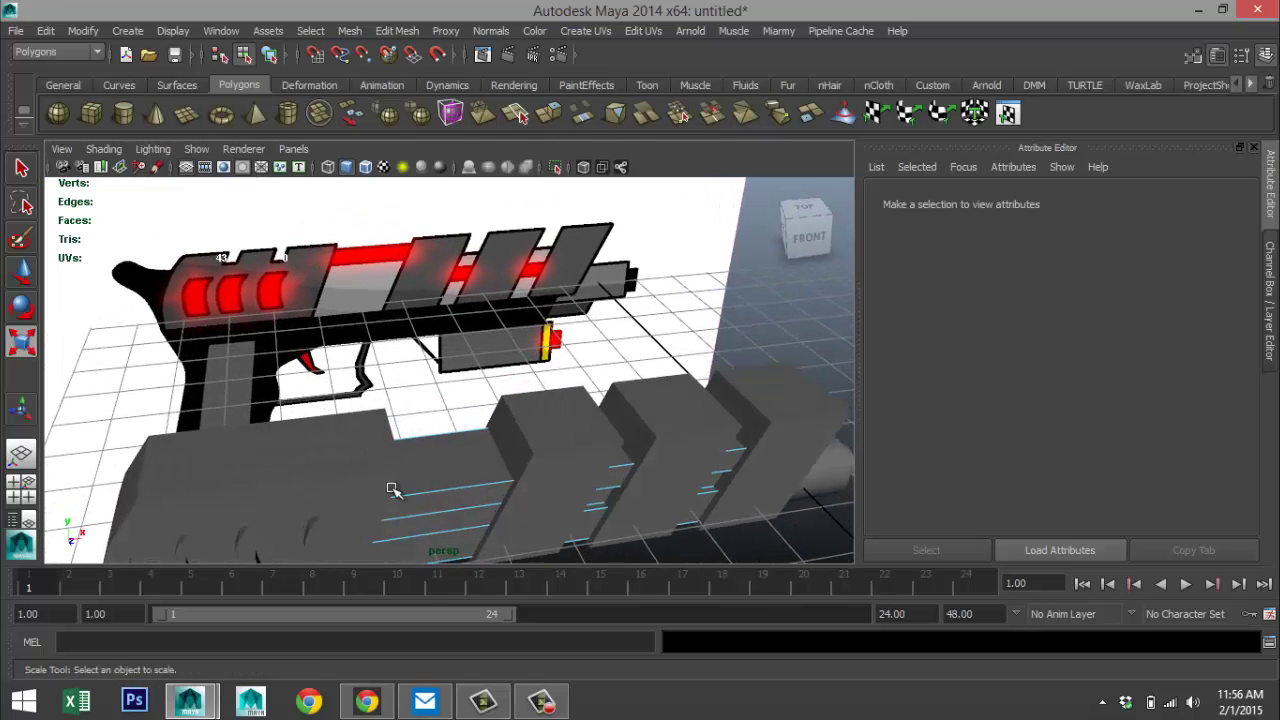
click(455, 472)
click(395, 31)
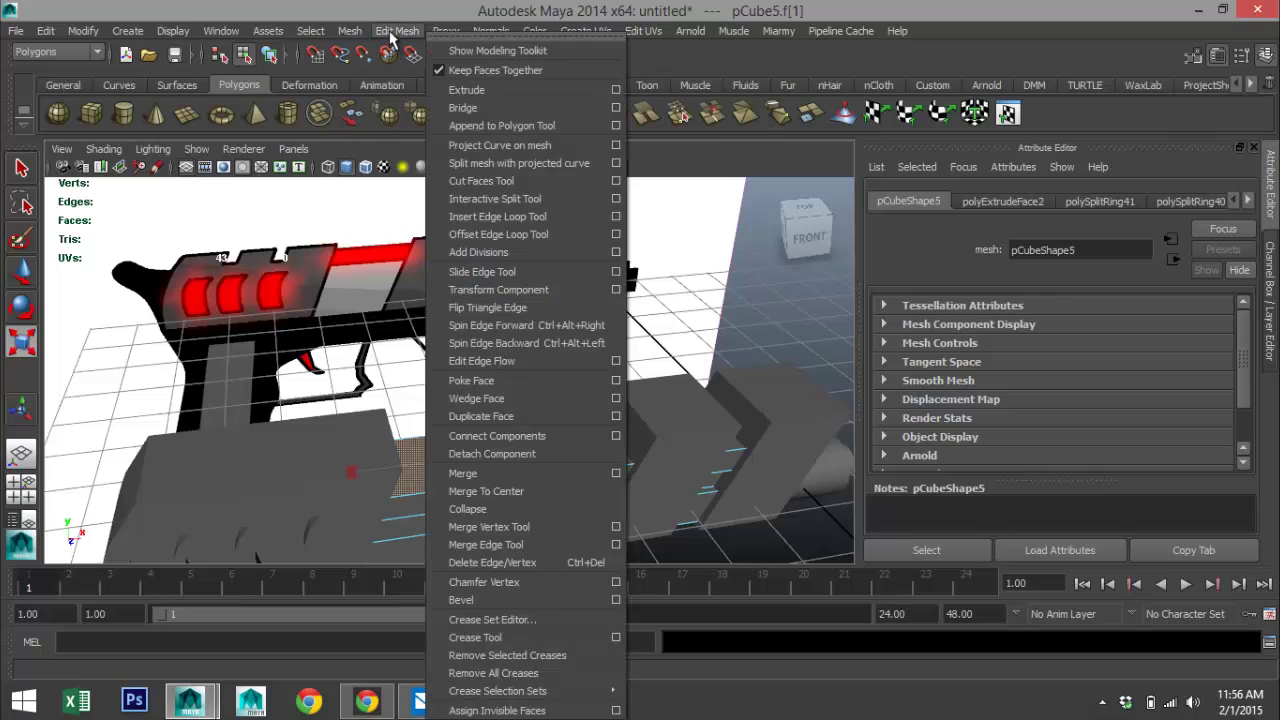
click(466, 90)
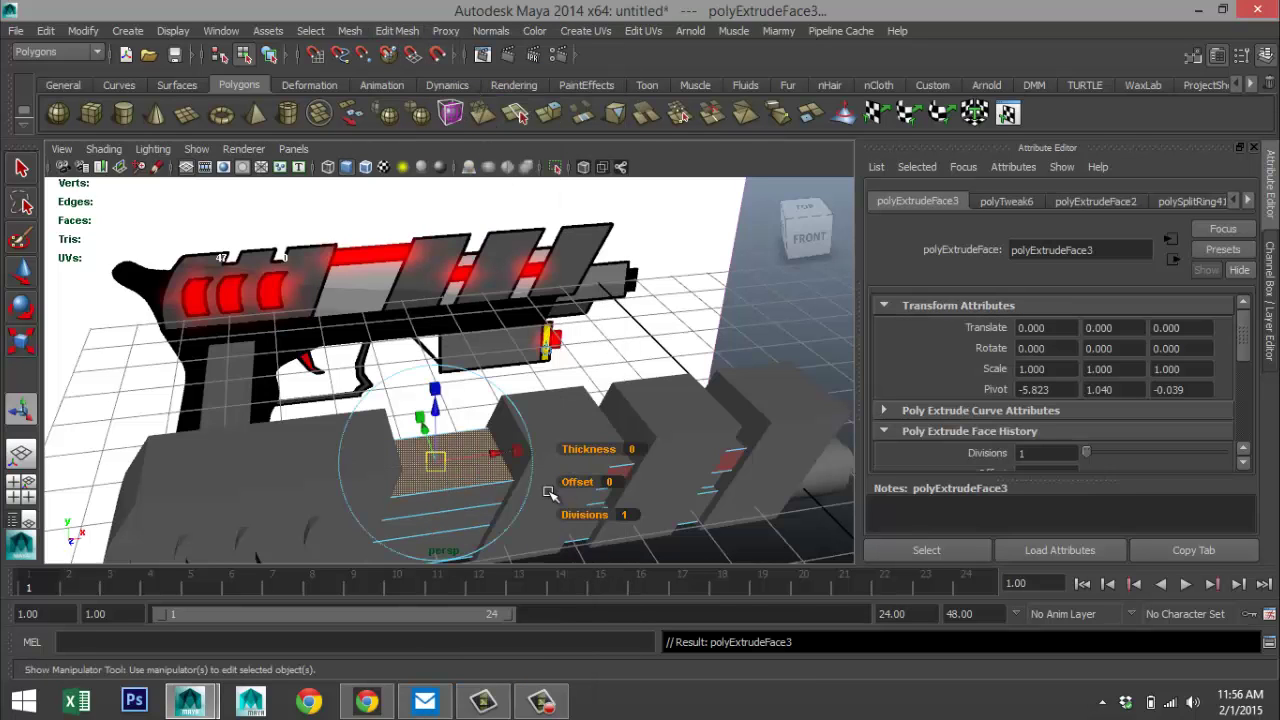
key(w)
drag(439, 408, 438, 398)
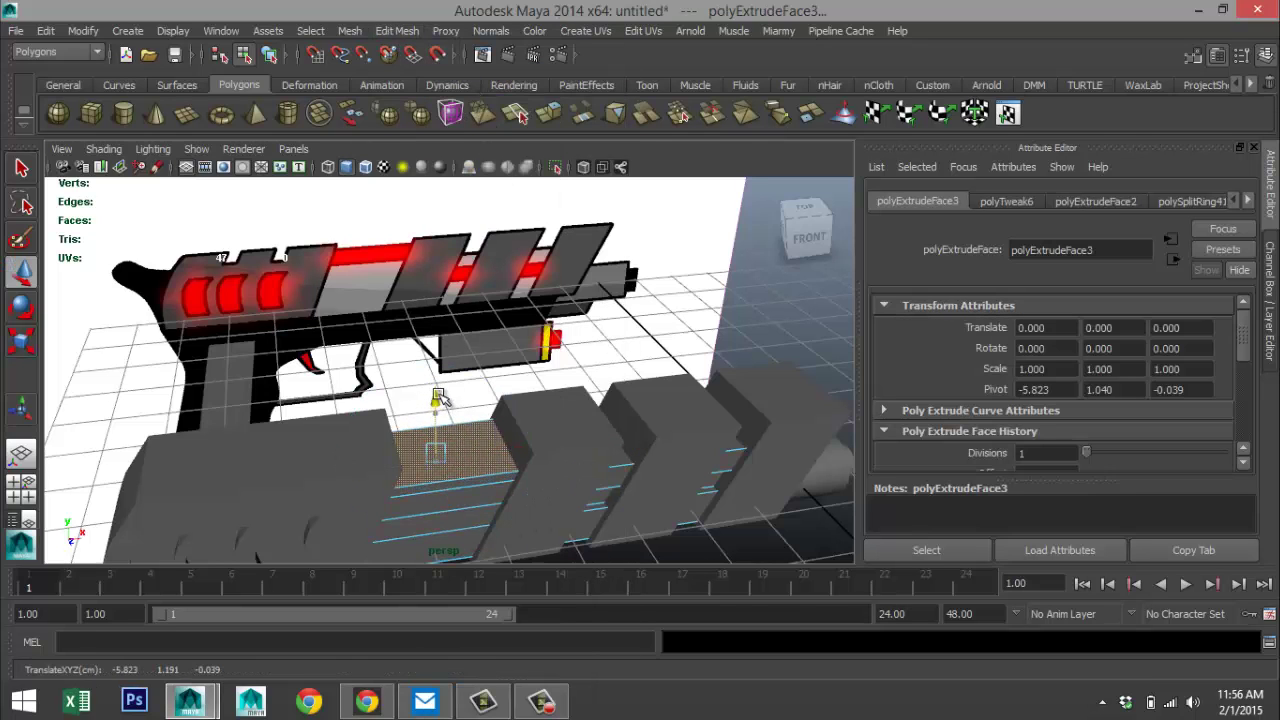
- In the front view, raise the extruded face to Y 1.416, level with the top of the reference's long red strip
click(24, 489)
key(space)
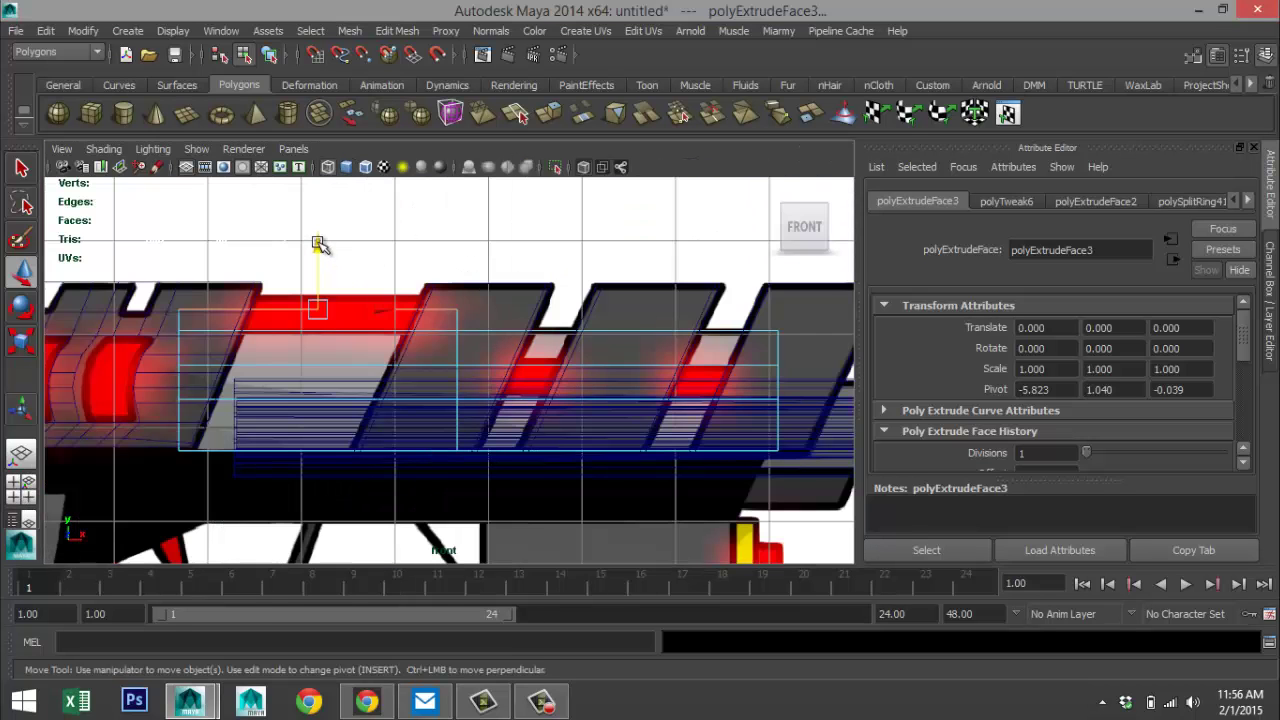
drag(318, 244, 318, 231)
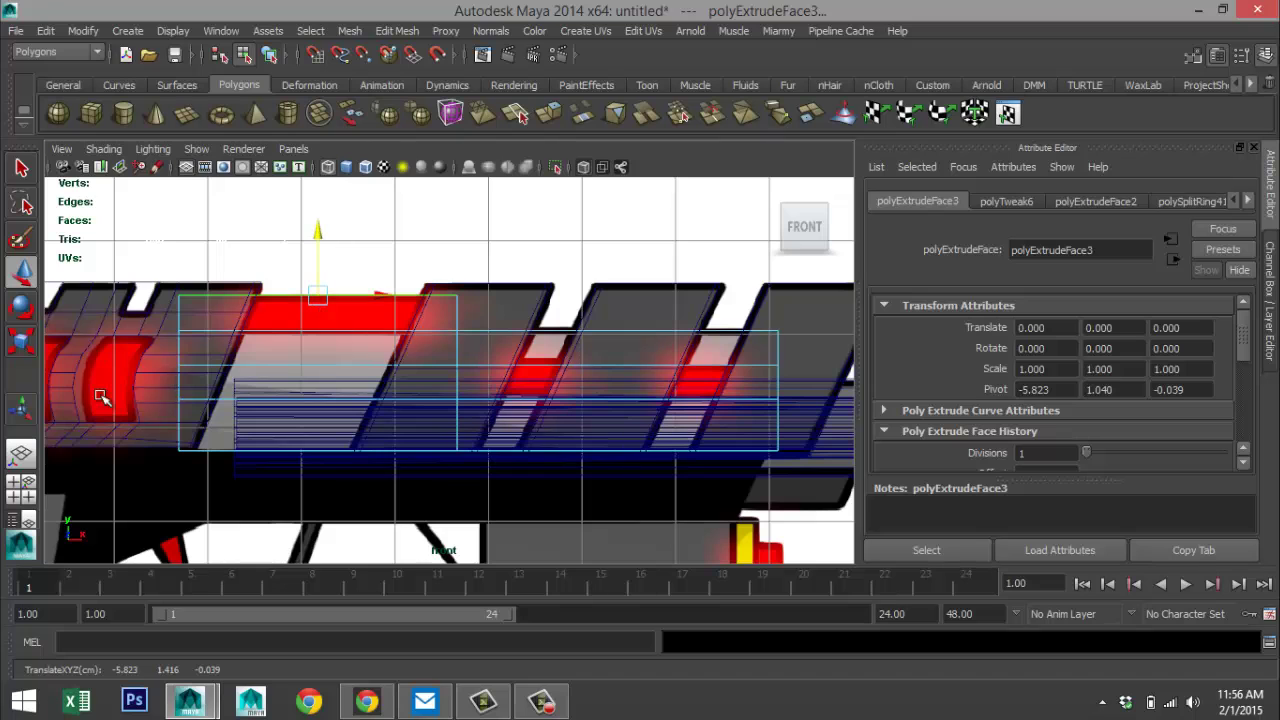
- Bevel the two long upper edges of the raised inner box section in the perspective view
click(22, 490)
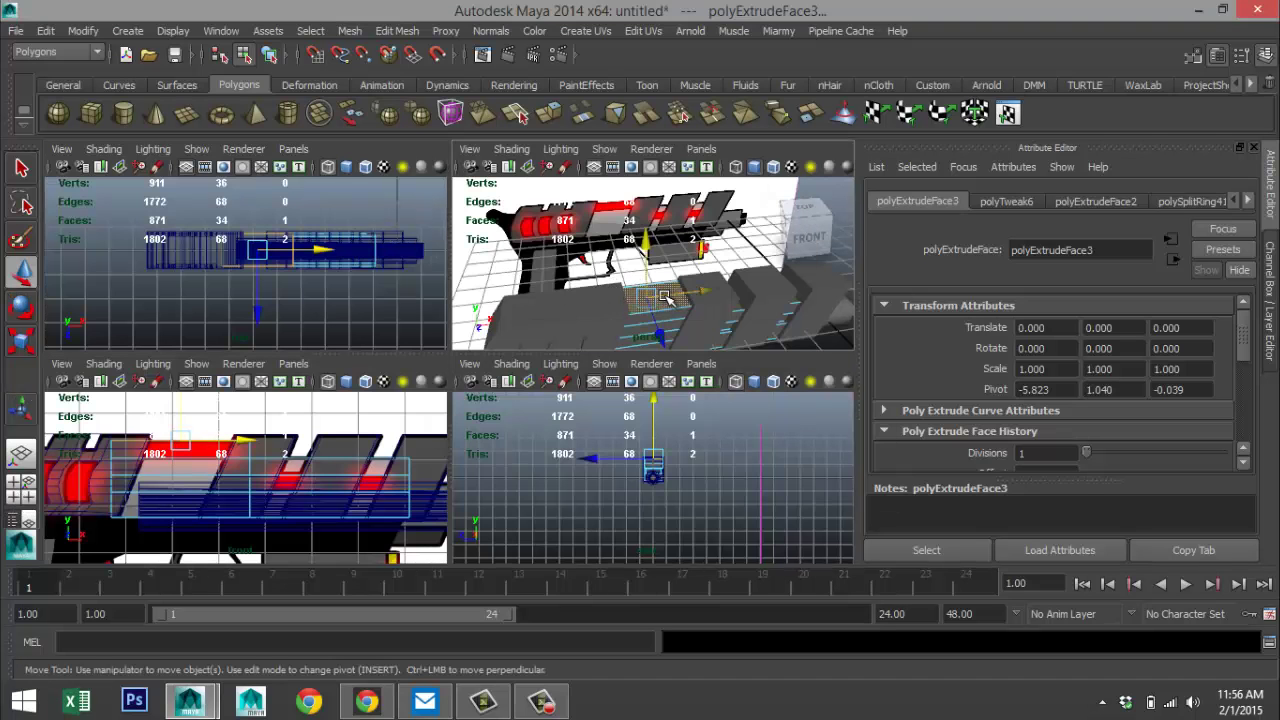
key(space)
mouse_move(518, 442)
alt+mouse_down()
mouse_move(526, 403)
mouse_move(500, 425)
alt+mouse_up()
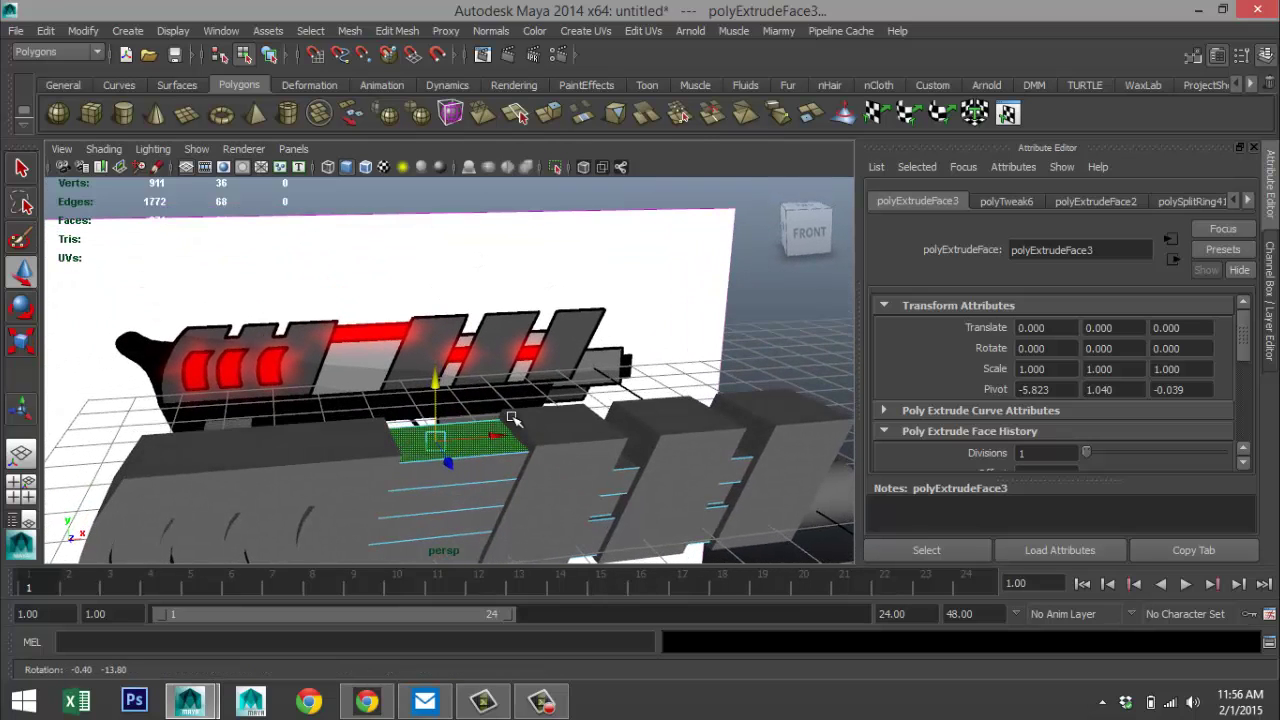
right_click(507, 476)
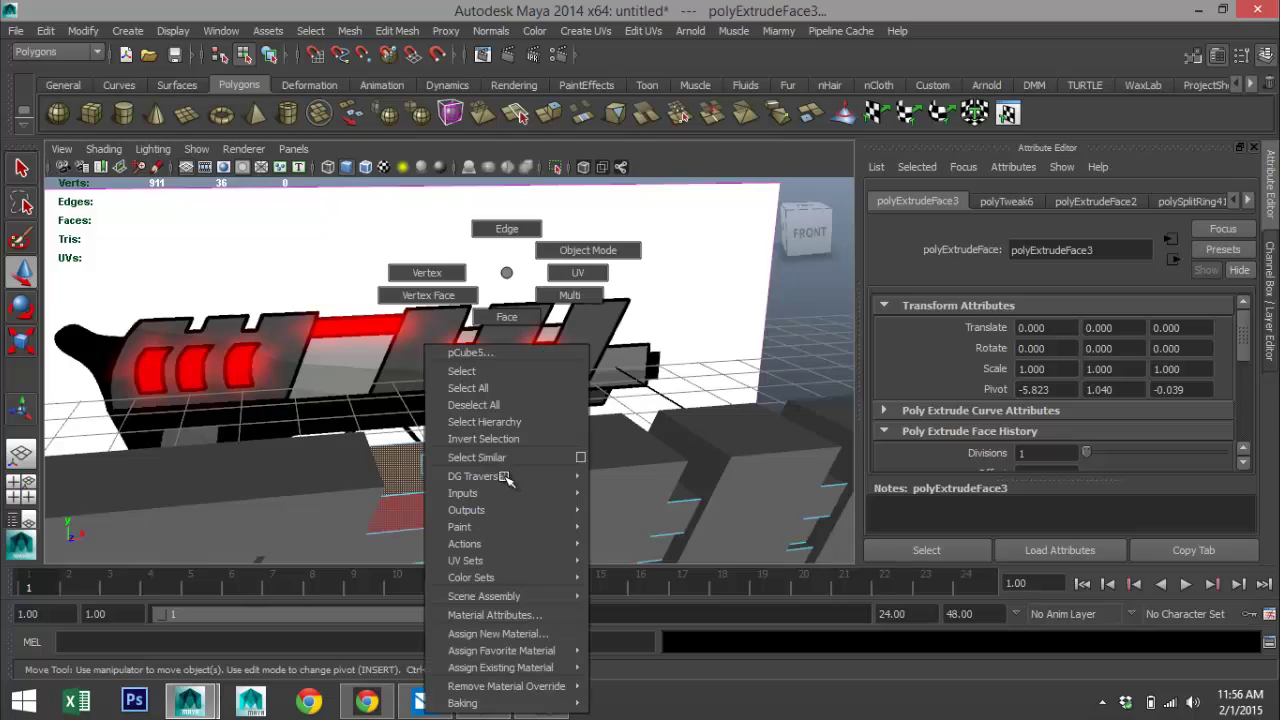
click(506, 229)
click(506, 485)
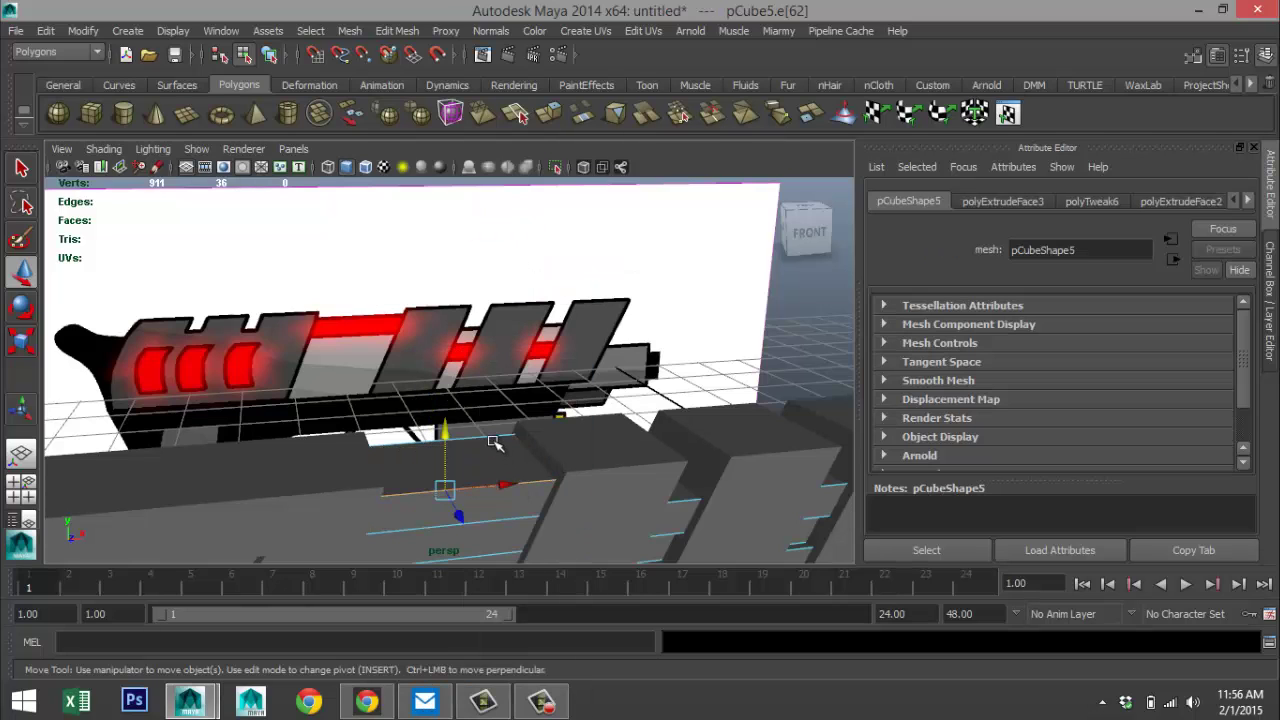
shift+click(489, 438)
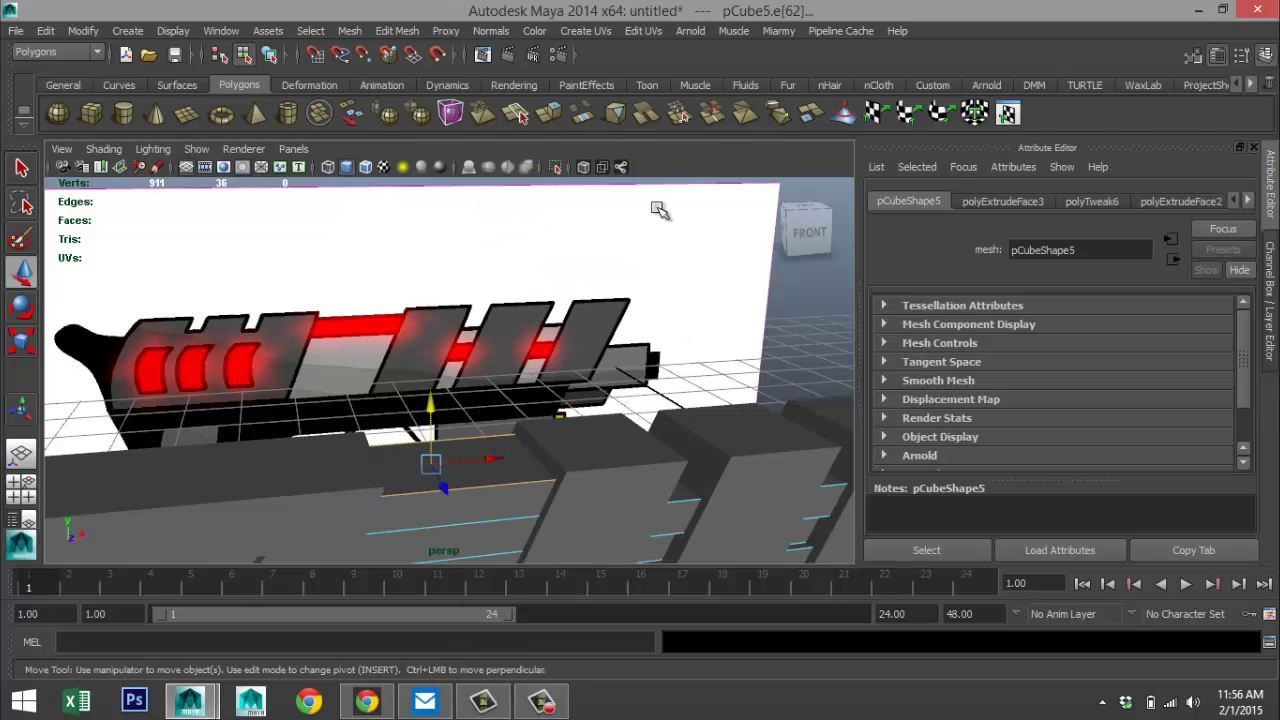
click(405, 31)
click(505, 600)
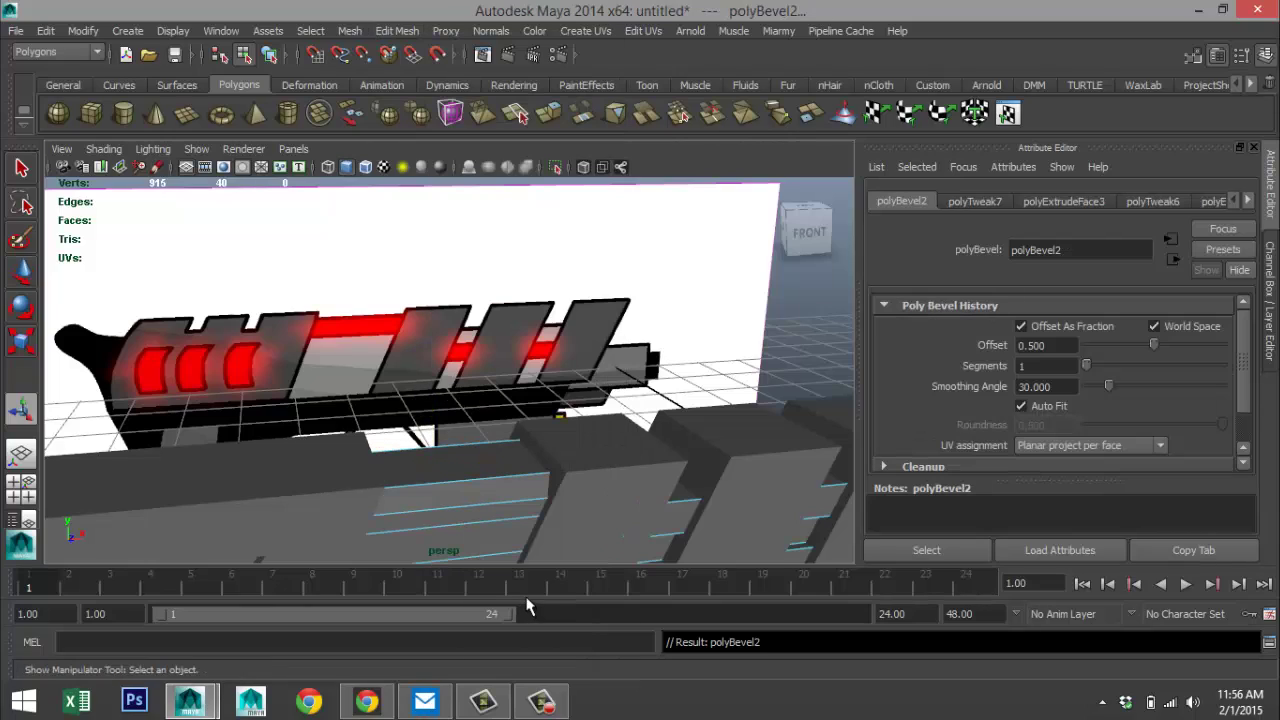
alt+drag(318, 416, 298, 436)
key(super)
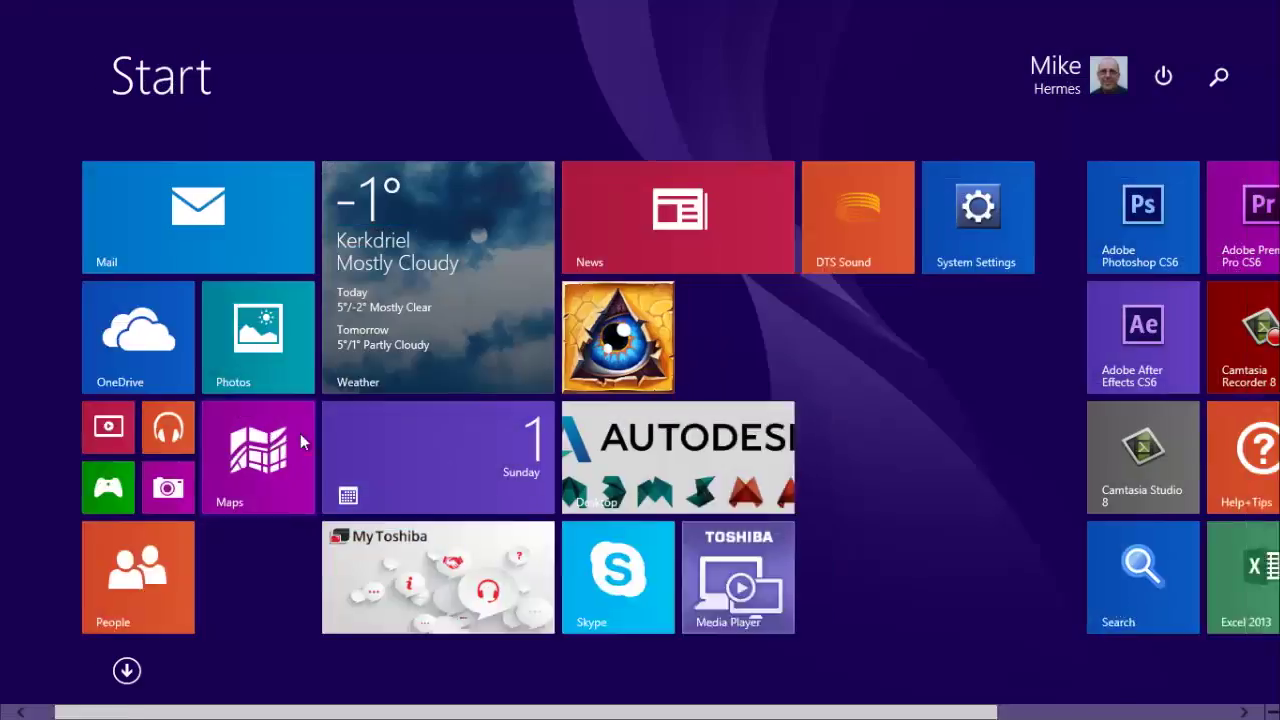
scroll(300, 433, down, 2)
key(alt+Tab)
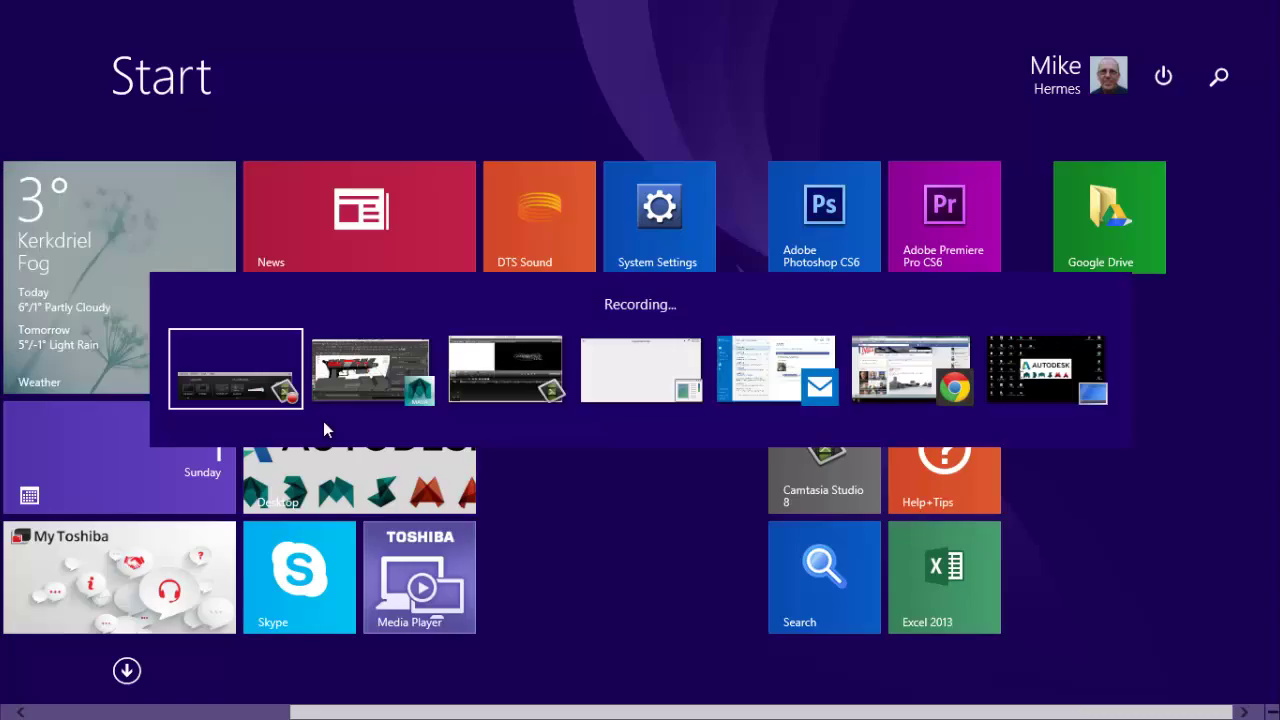
key(alt+Tab)
key(alt+Tab)
key(alt+Tab)
key(alt+Tab)
key(alt+Tab)
key(alt+Tab)
key(alt+Tab)
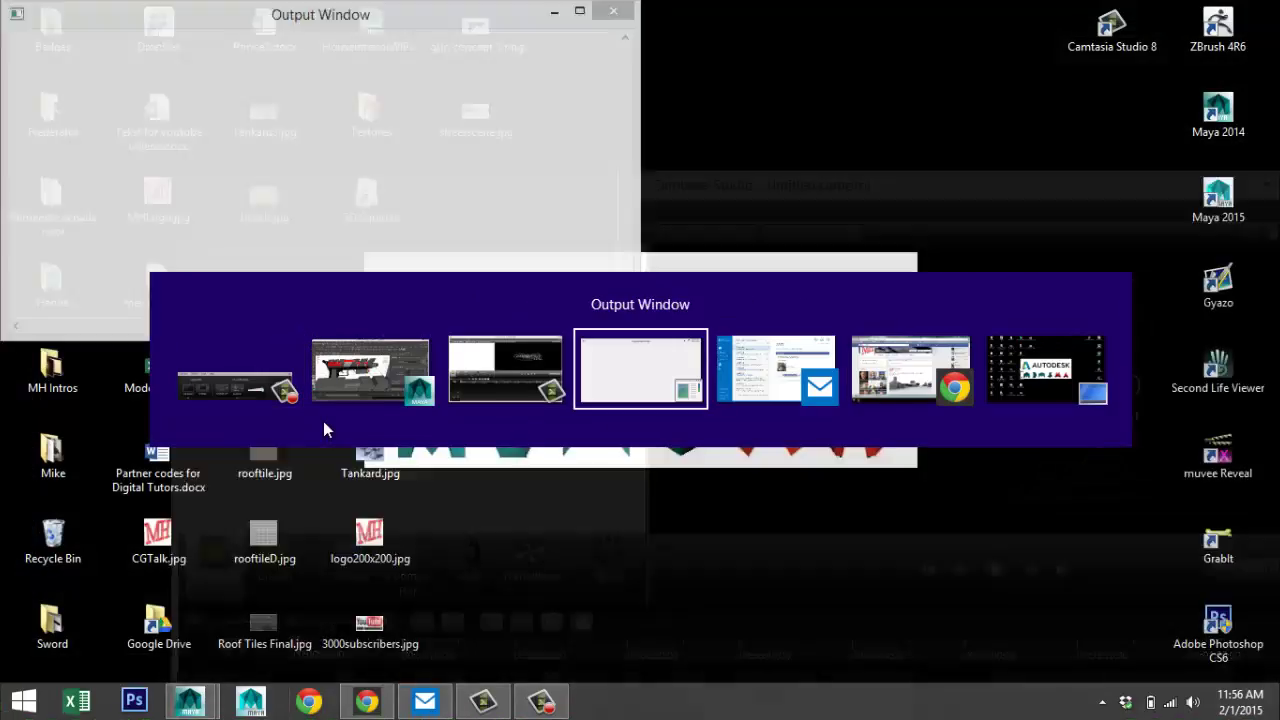
key(alt+Tab)
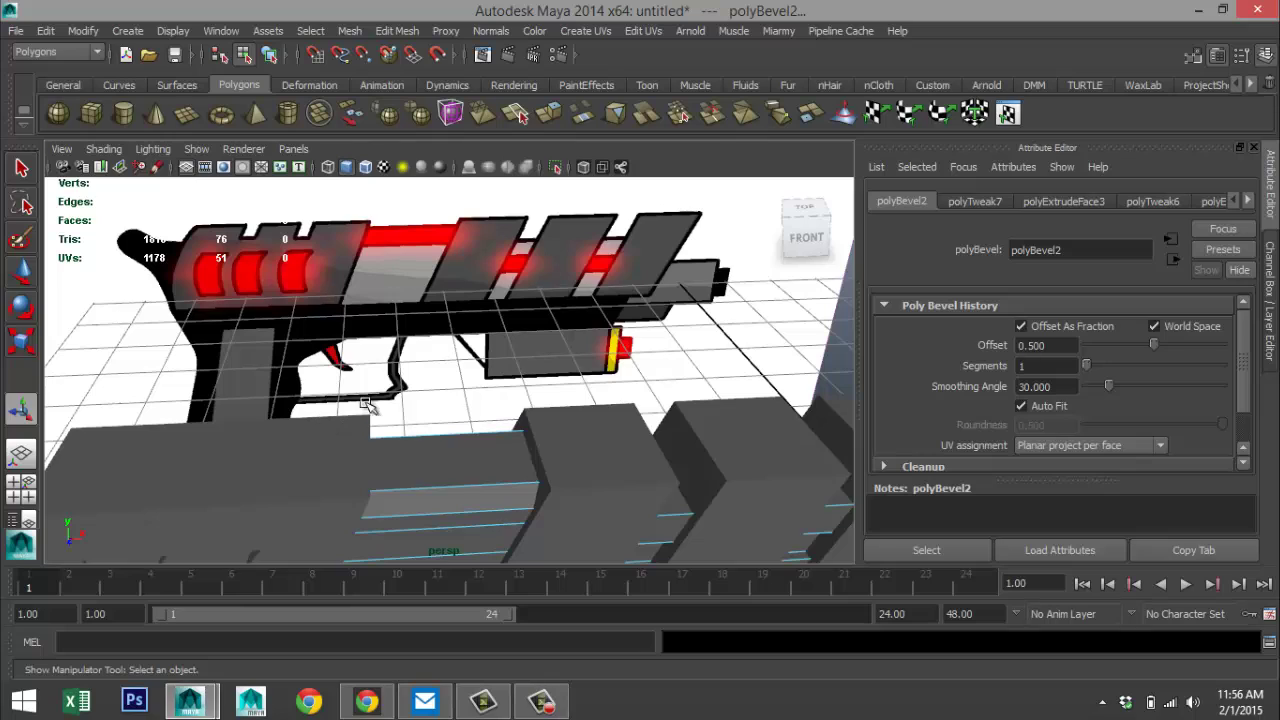
- Draw a long, flat polygon cube in front of the gun body and move it back to Translate Z 0.133
alt+drag(434, 443, 431, 471)
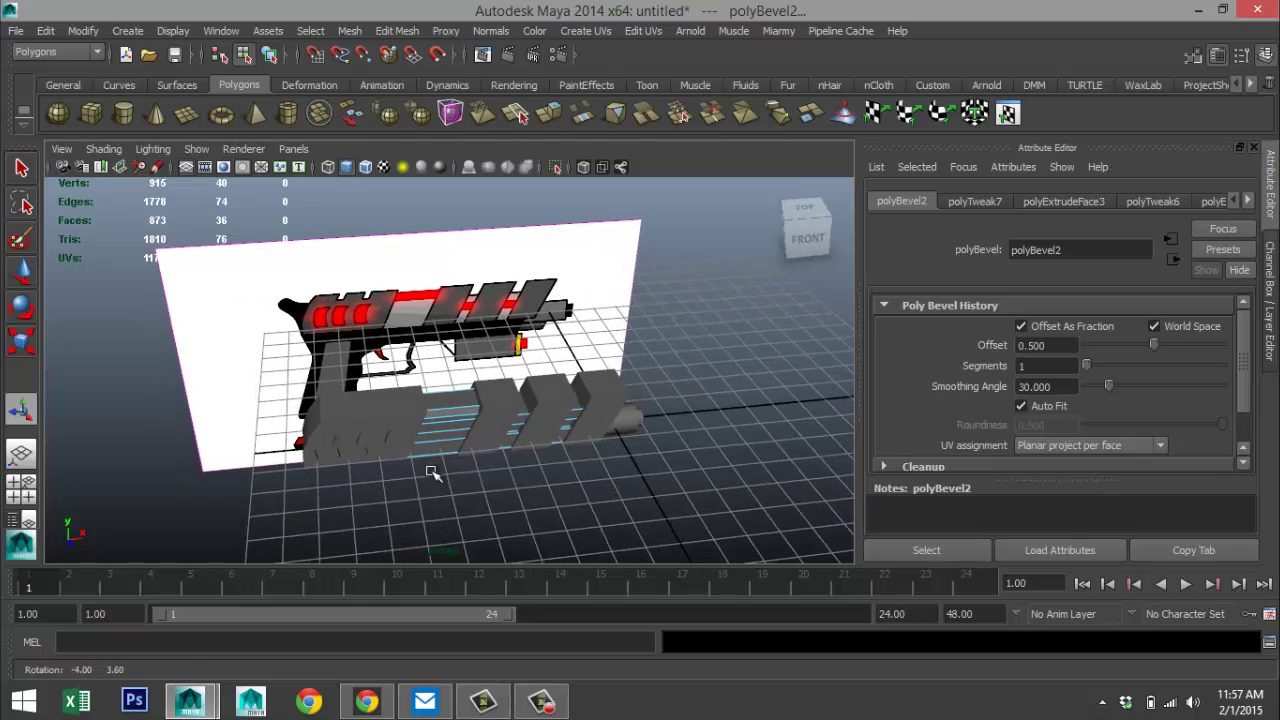
alt+drag(351, 443, 437, 433)
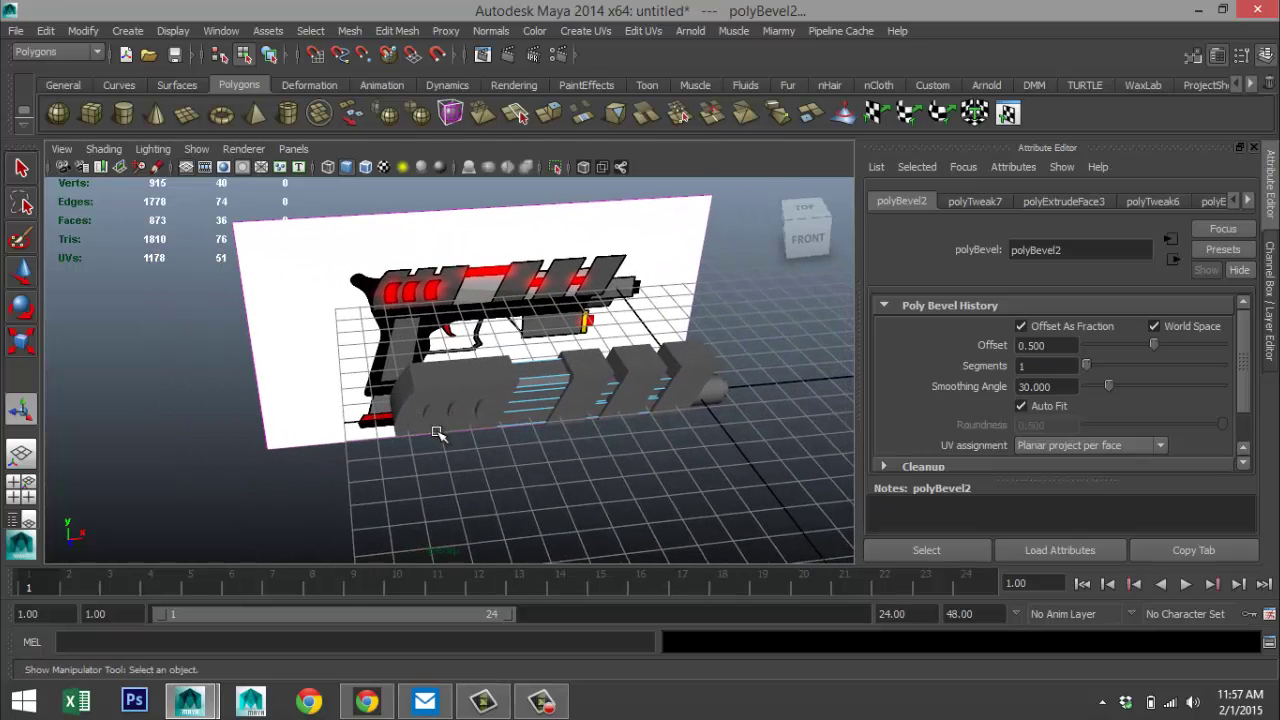
scroll(437, 433, up, 2)
alt+drag(314, 416, 309, 382)
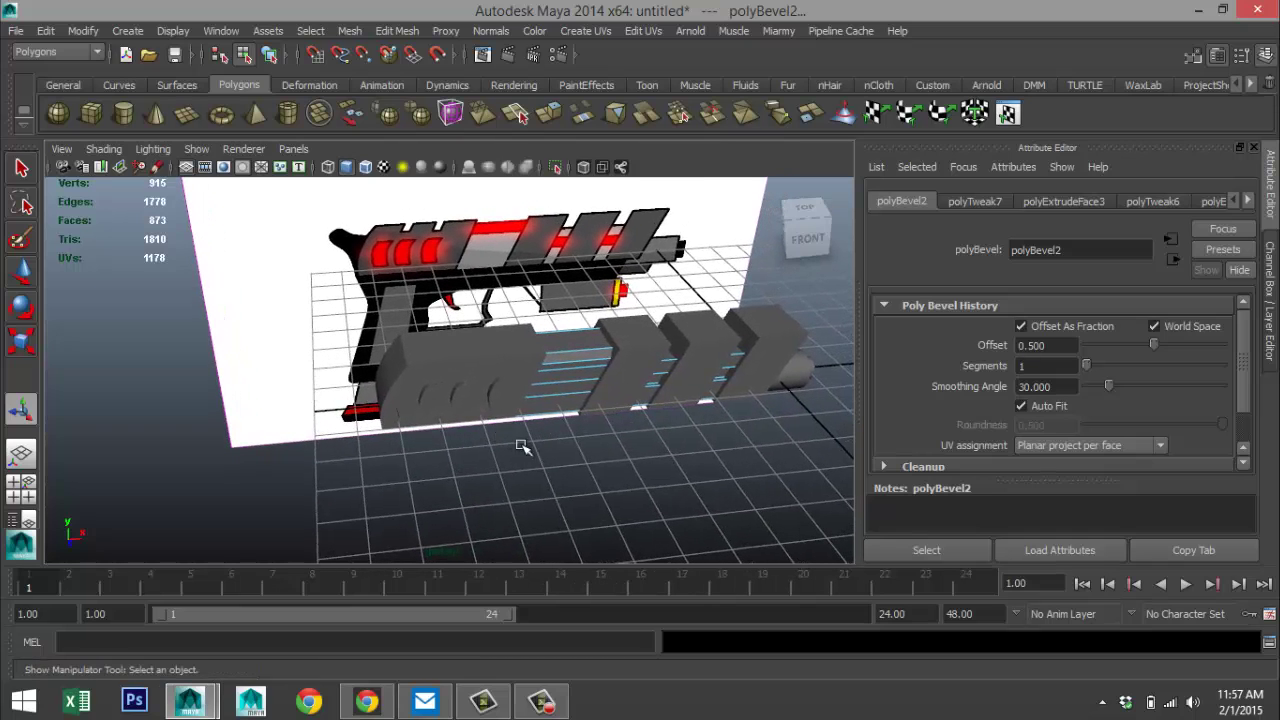
click(91, 114)
drag(402, 532, 820, 533)
drag(645, 517, 590, 417)
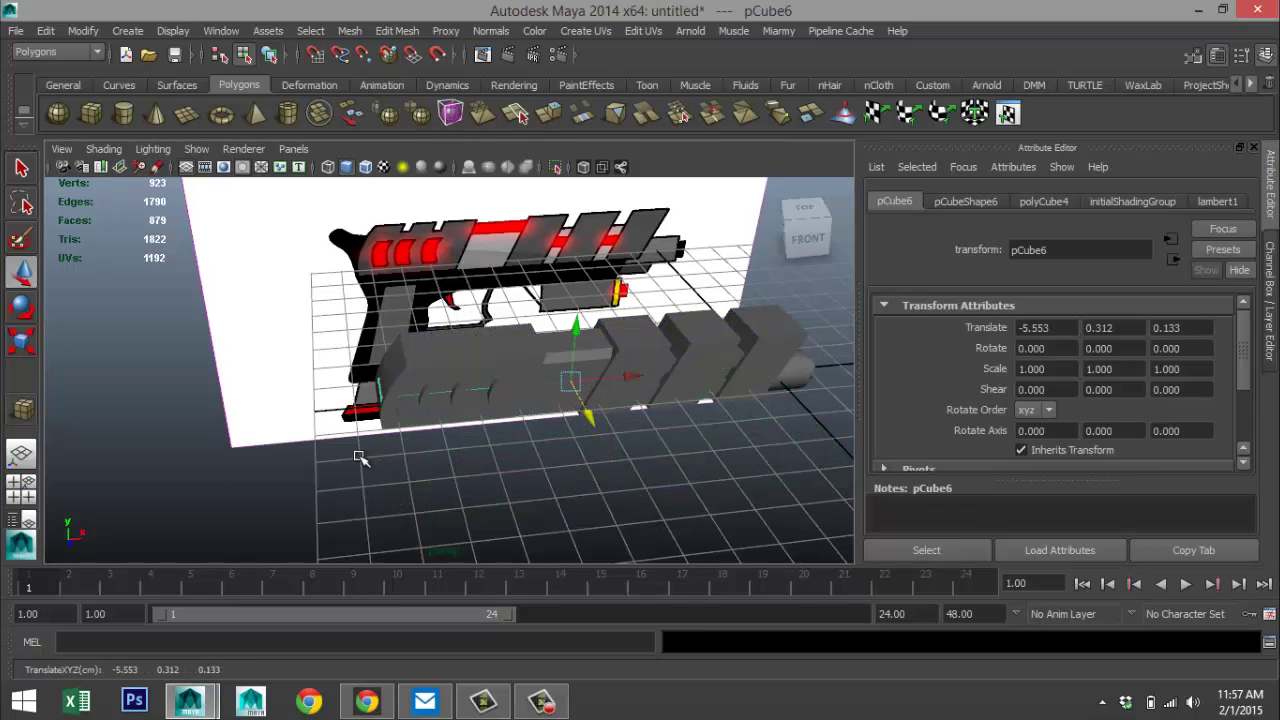
- In the top view, center the new cube in the gun body's width at Translate Z -0.042
click(21, 488)
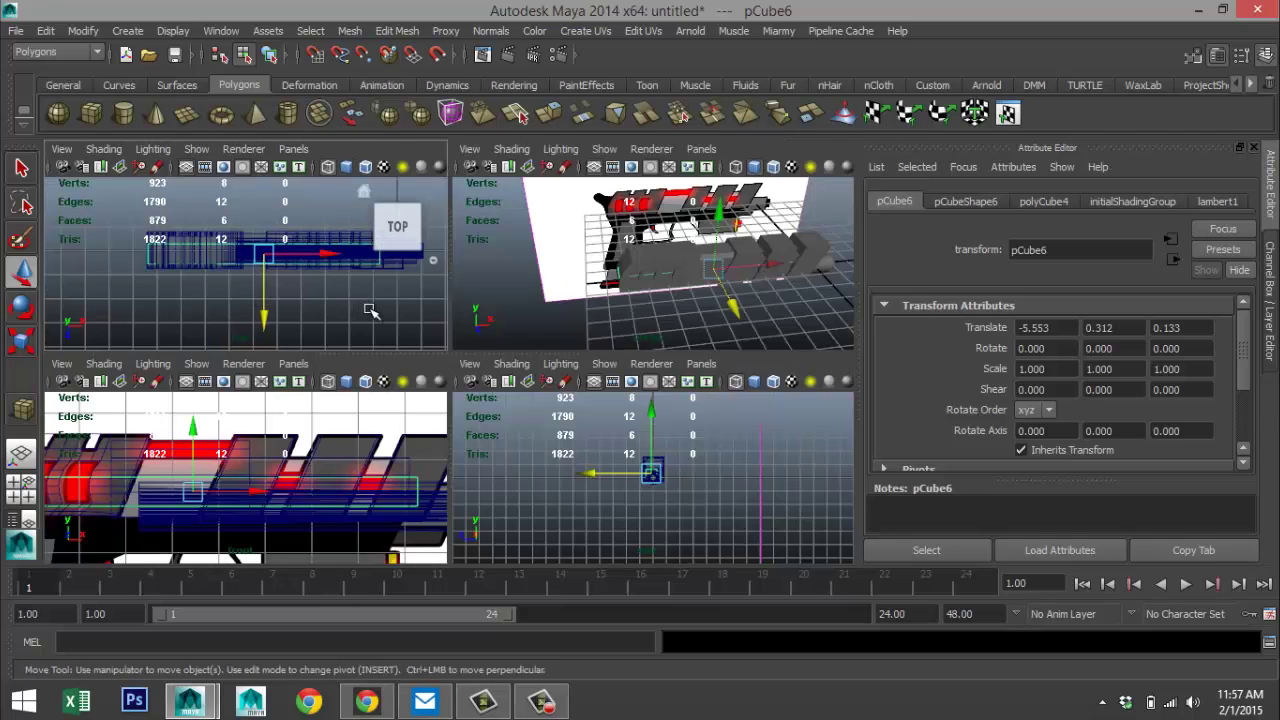
key(space)
drag(484, 421, 481, 409)
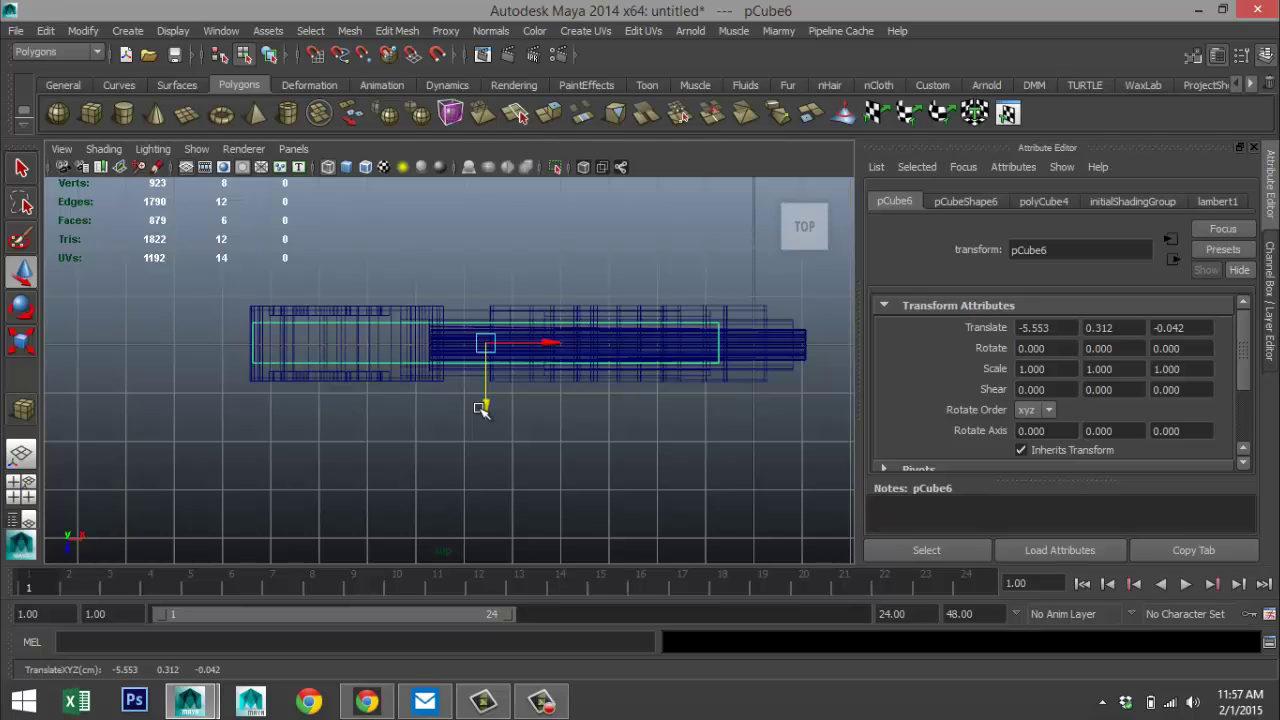
- In the front view, place the cube over the reference's black lower frame at Translate X -5.856 and Y -0.657
click(21, 488)
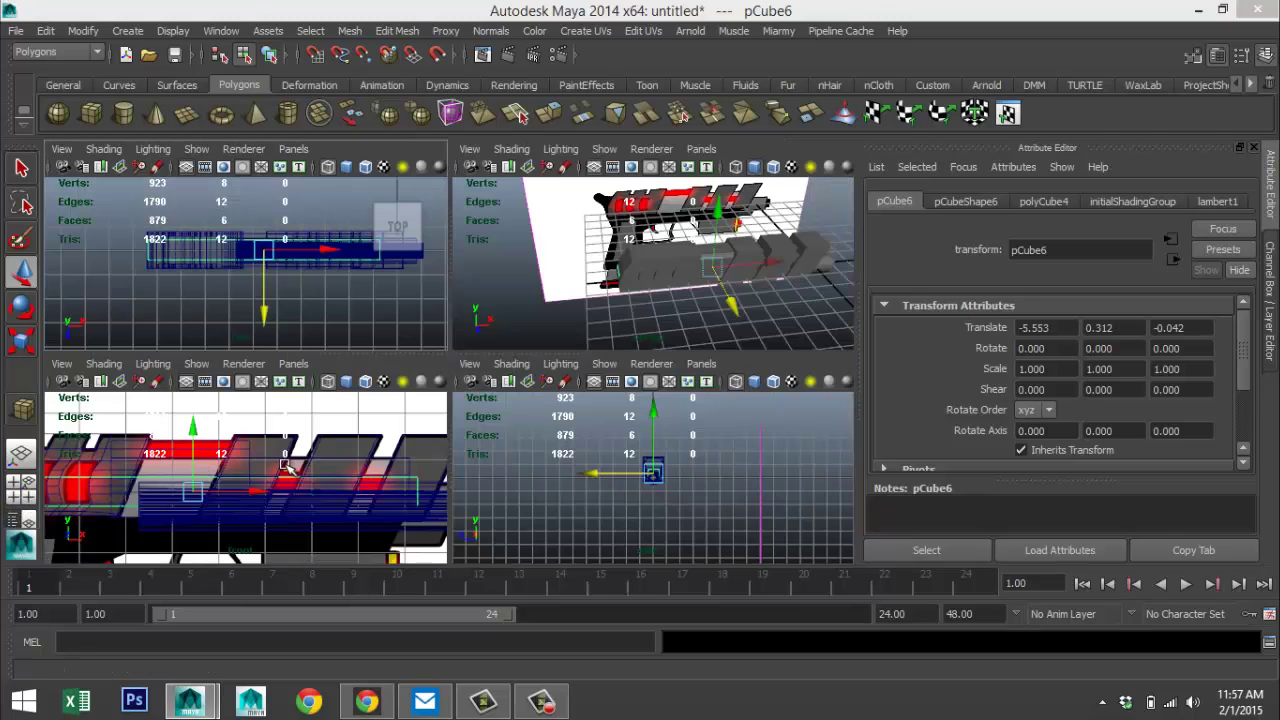
key(space)
scroll(515, 483, down, 5)
scroll(583, 515, up, 2)
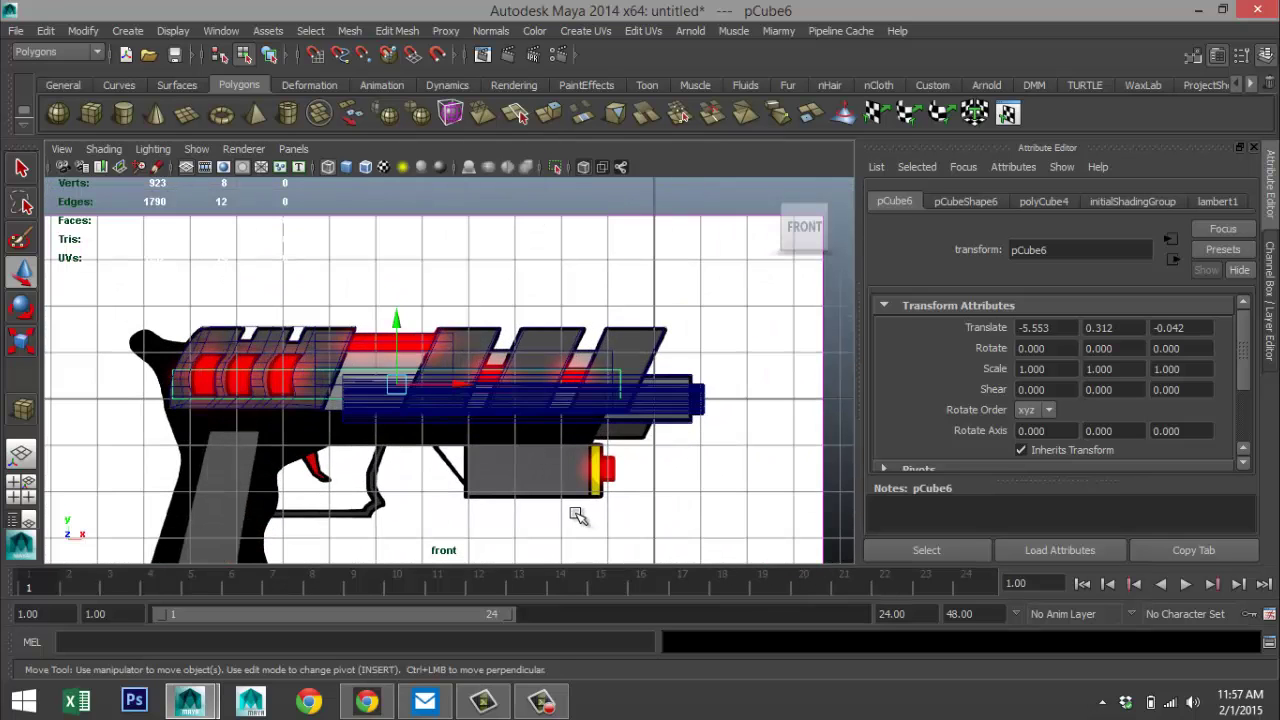
drag(397, 322, 397, 367)
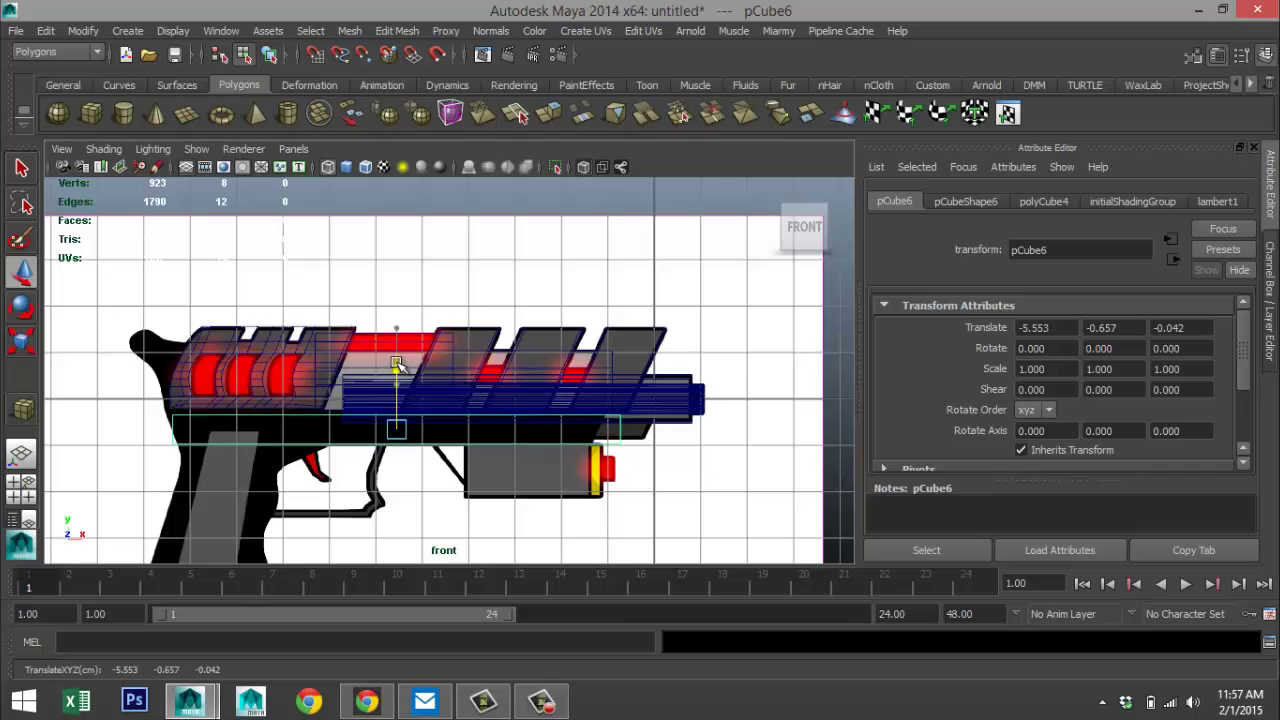
drag(462, 430, 448, 430)
scroll(703, 528, up, 3)
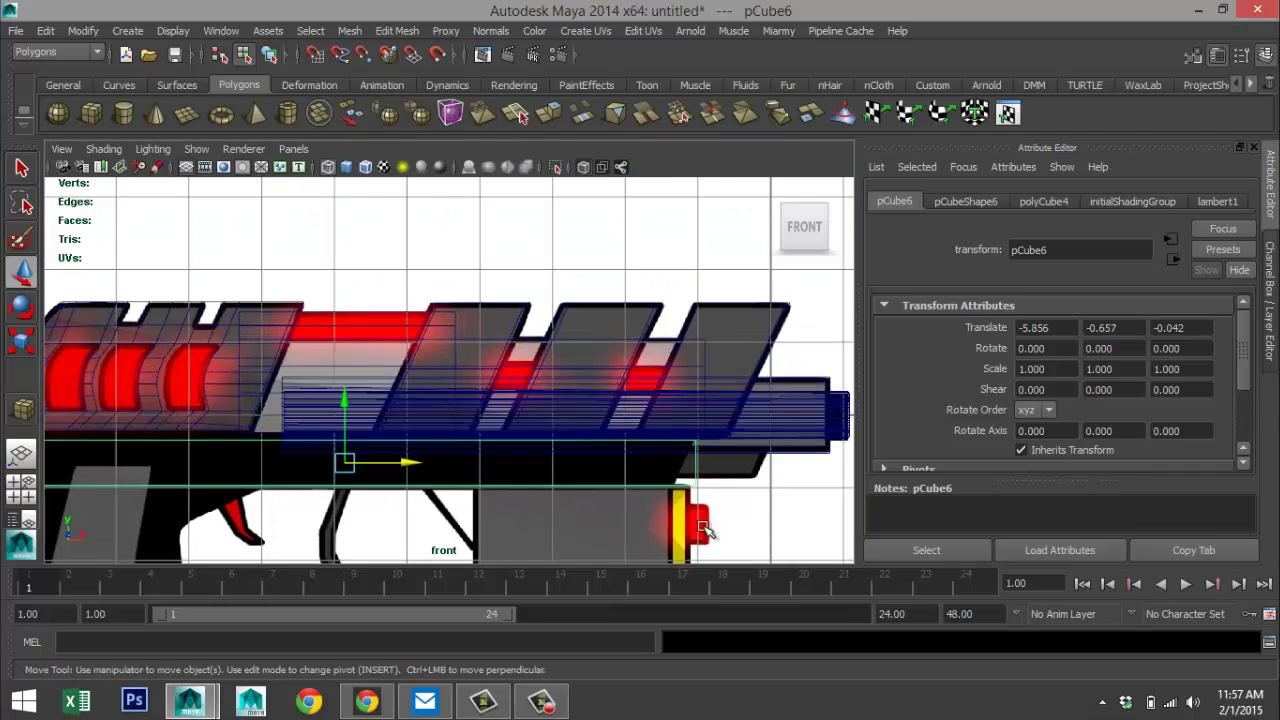
- Slant the lower frame cube's front end by moving its lower front vertices back to X -1.340 in the front view
alt+middle_drag(719, 492, 604, 373)
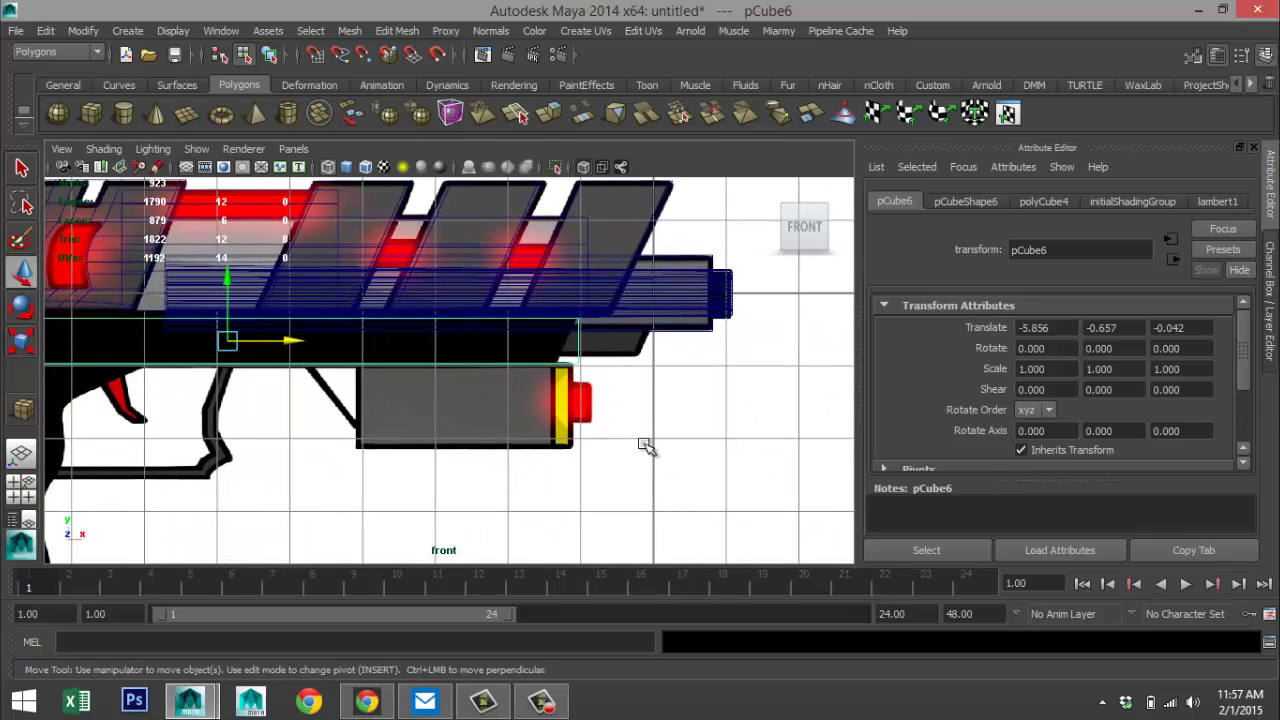
key(5)
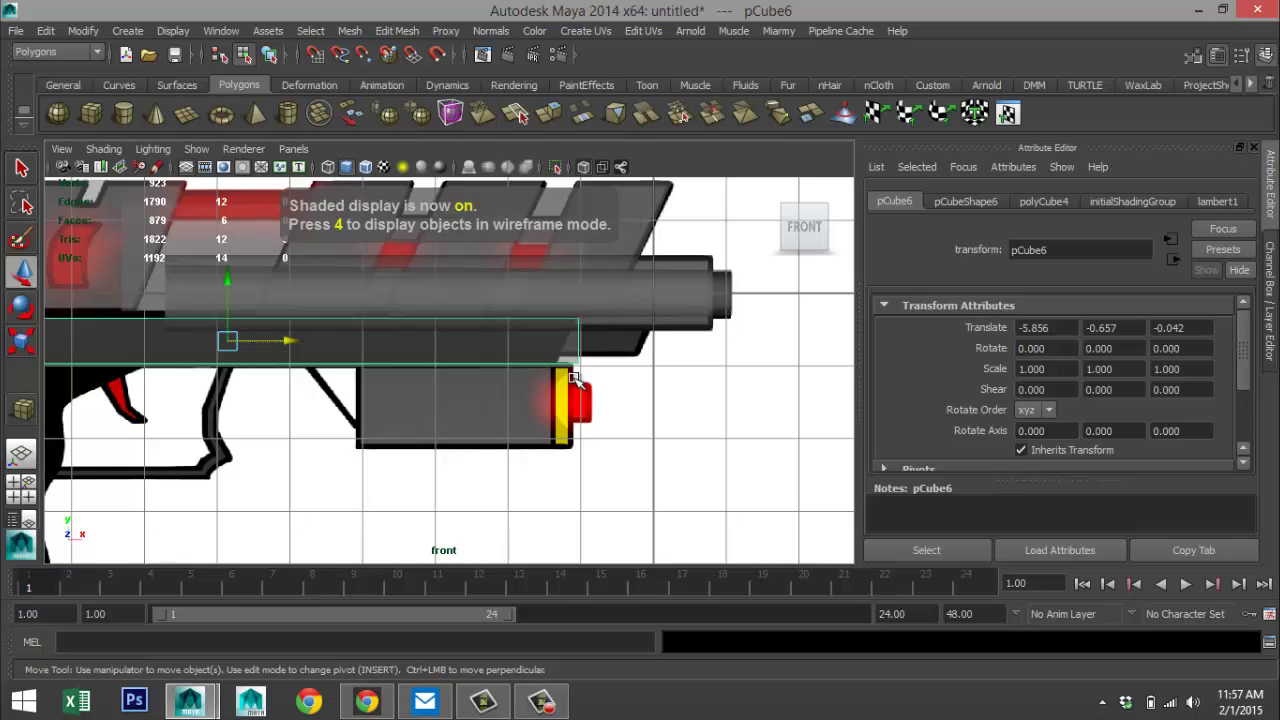
right_drag(579, 365, 528, 274)
drag(559, 353, 609, 408)
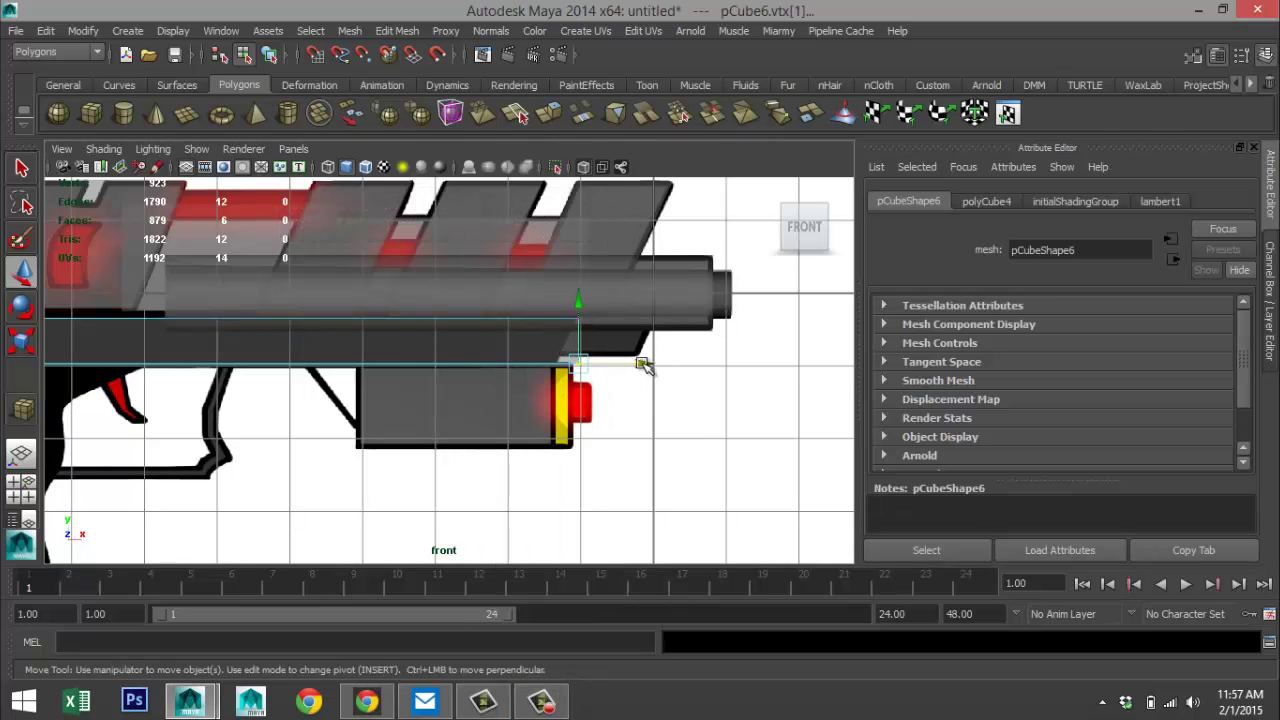
drag(645, 366, 622, 366)
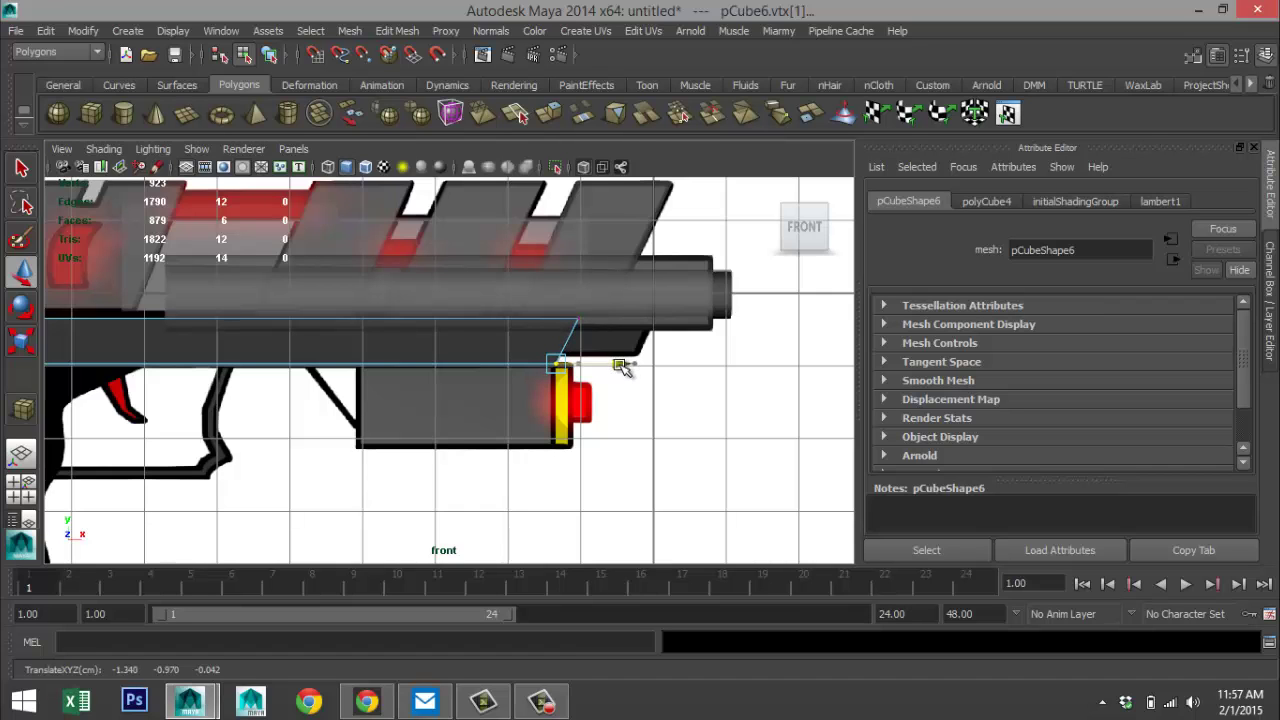
- Insert a vertical edge loop across the lower frame cube, just ahead of the trigger and at the barrel's rear end
scroll(298, 442, down, 3)
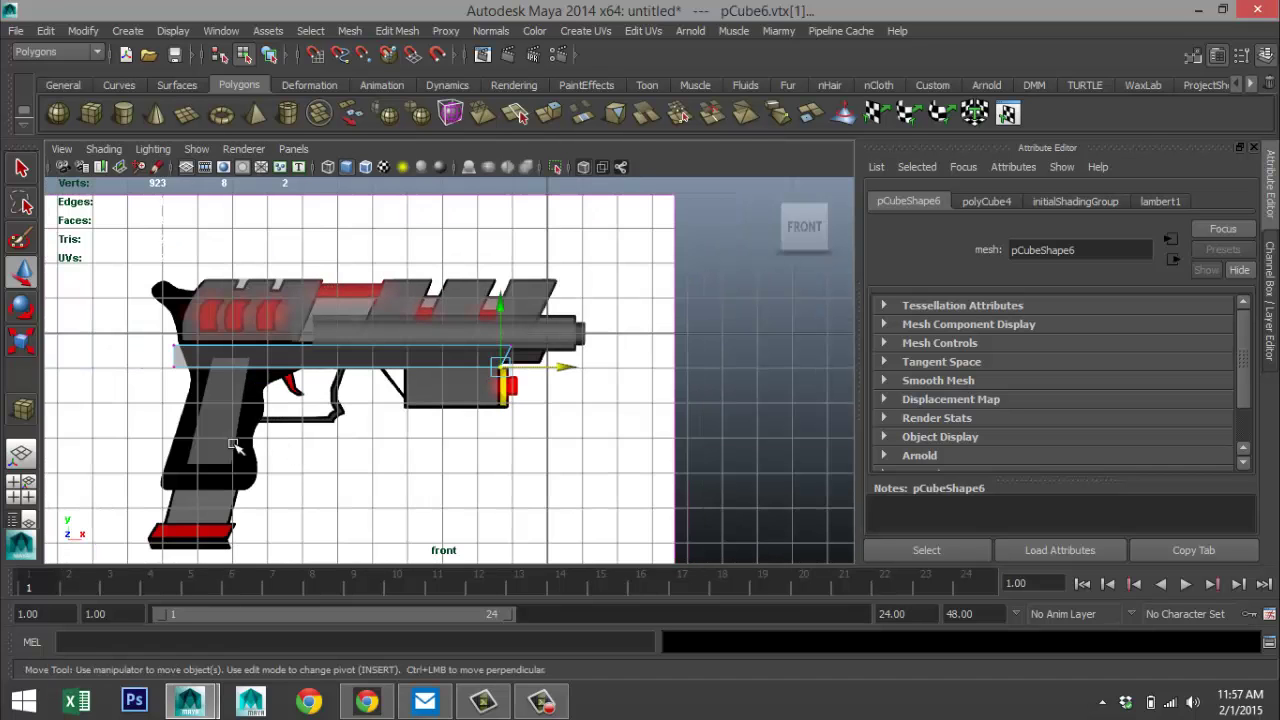
alt+middle_drag(197, 432, 400, 429)
scroll(400, 429, up, 3)
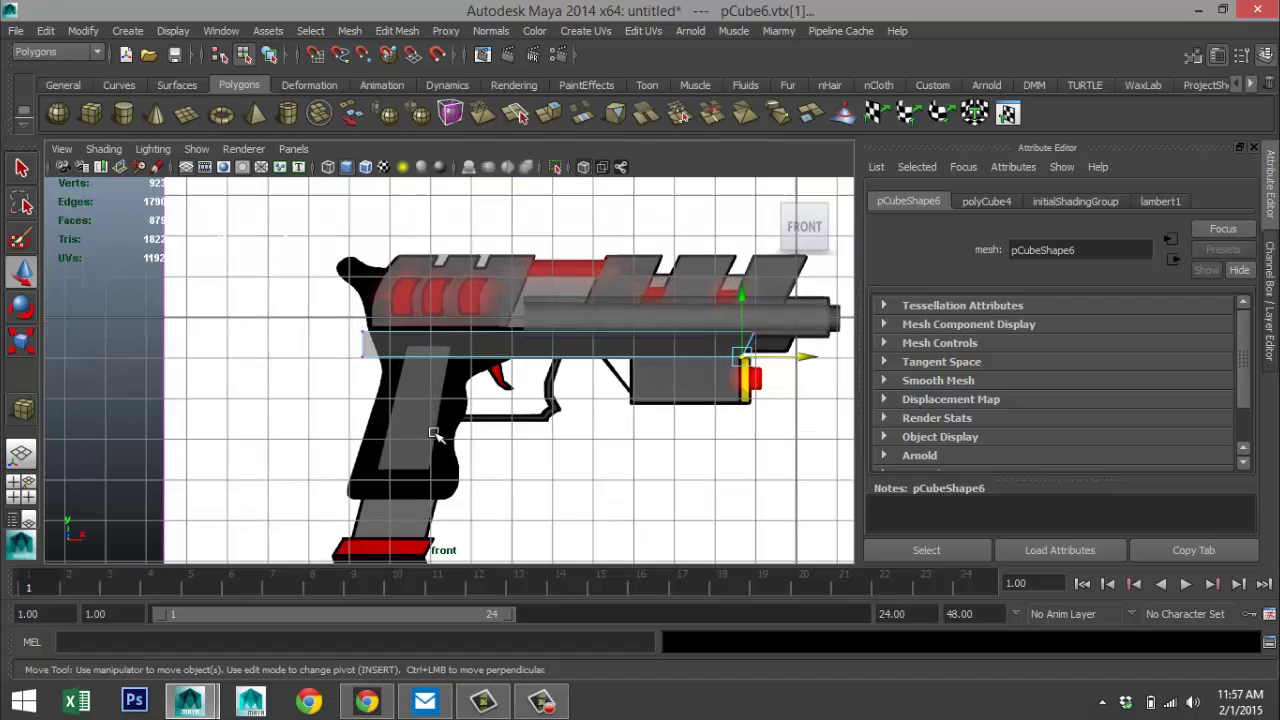
alt+middle_drag(500, 388, 435, 452)
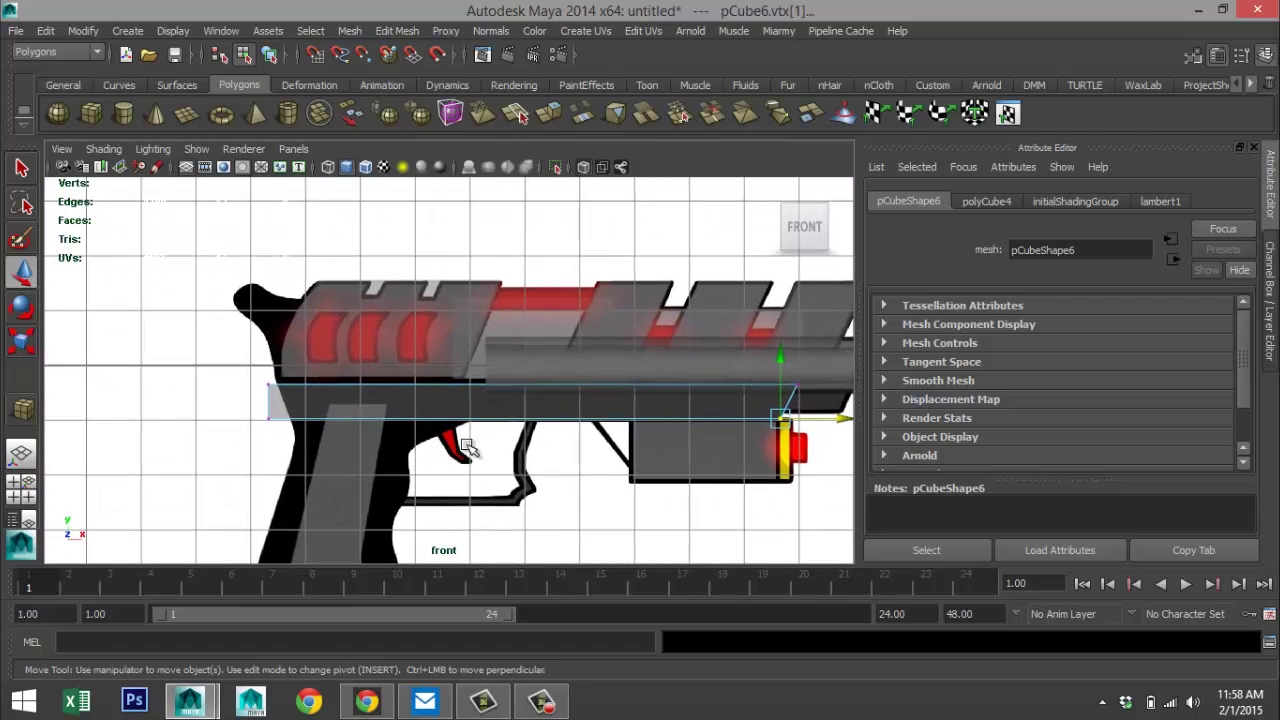
scroll(471, 443, up, 2)
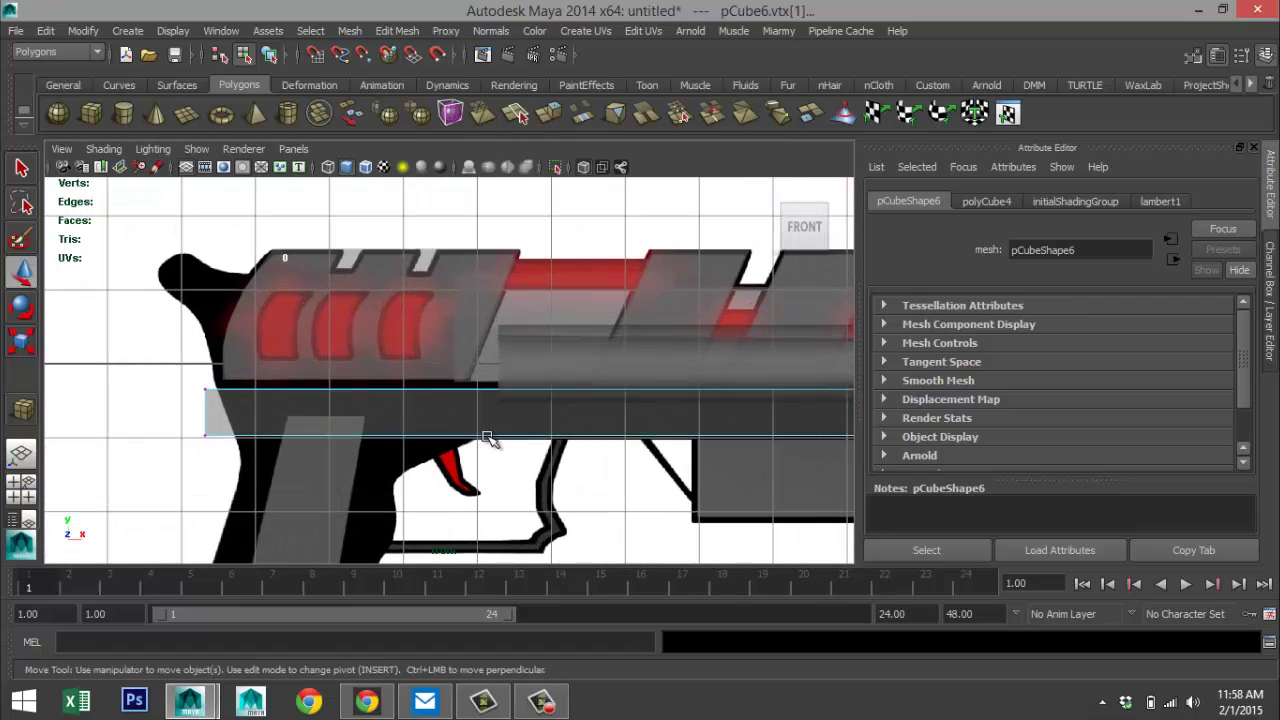
click(406, 31)
click(532, 219)
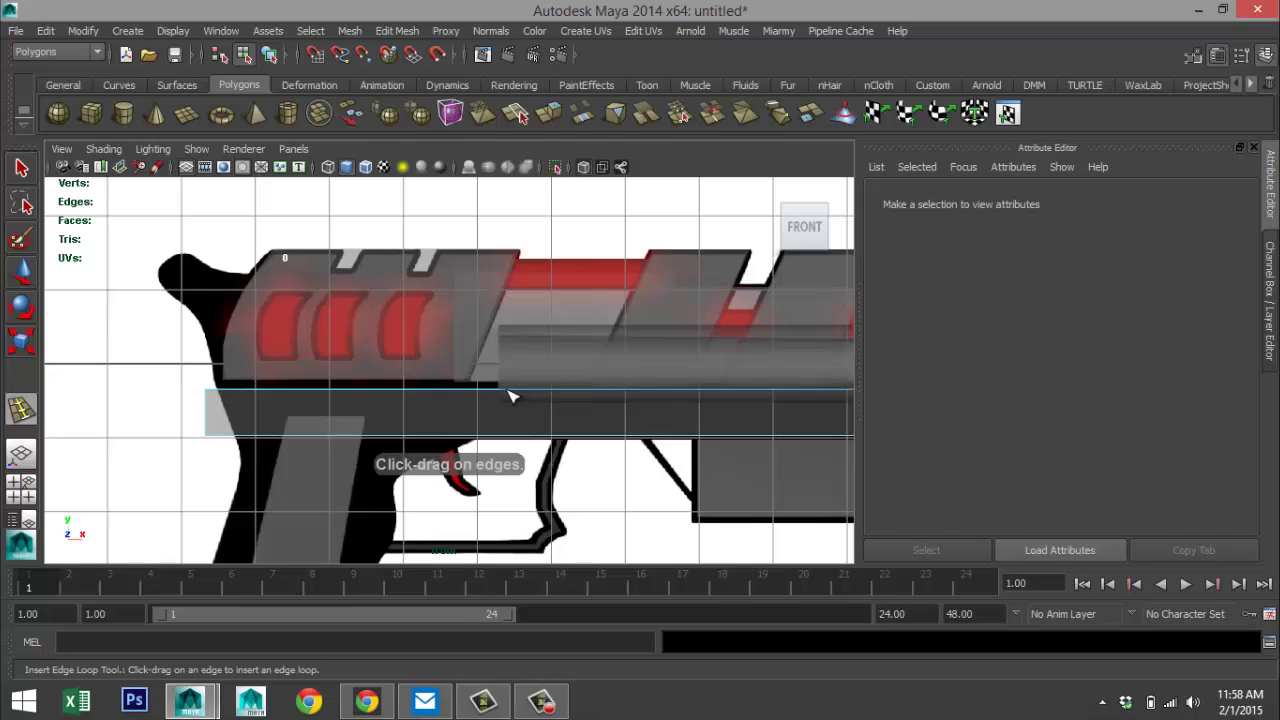
drag(505, 392, 506, 399)
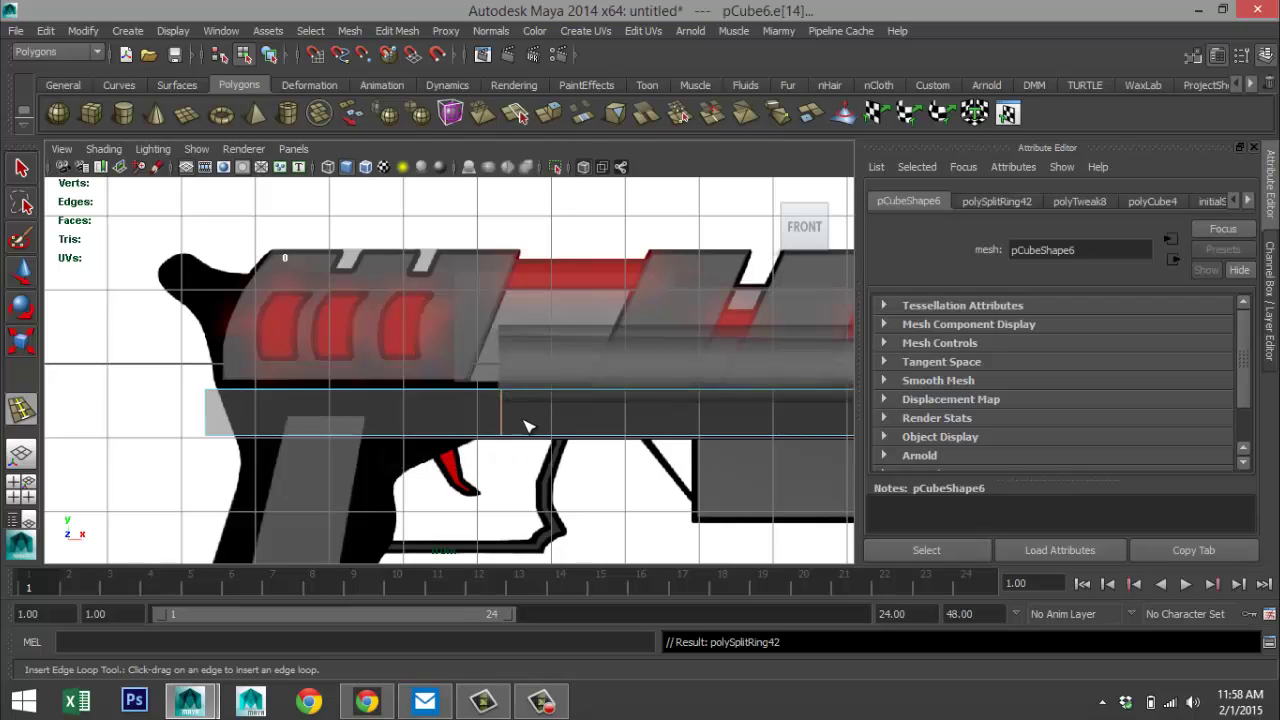
- Raise the upper edges of the lower frame's rear section to Y -0.205, meeting the underside of the gun body
key(q)
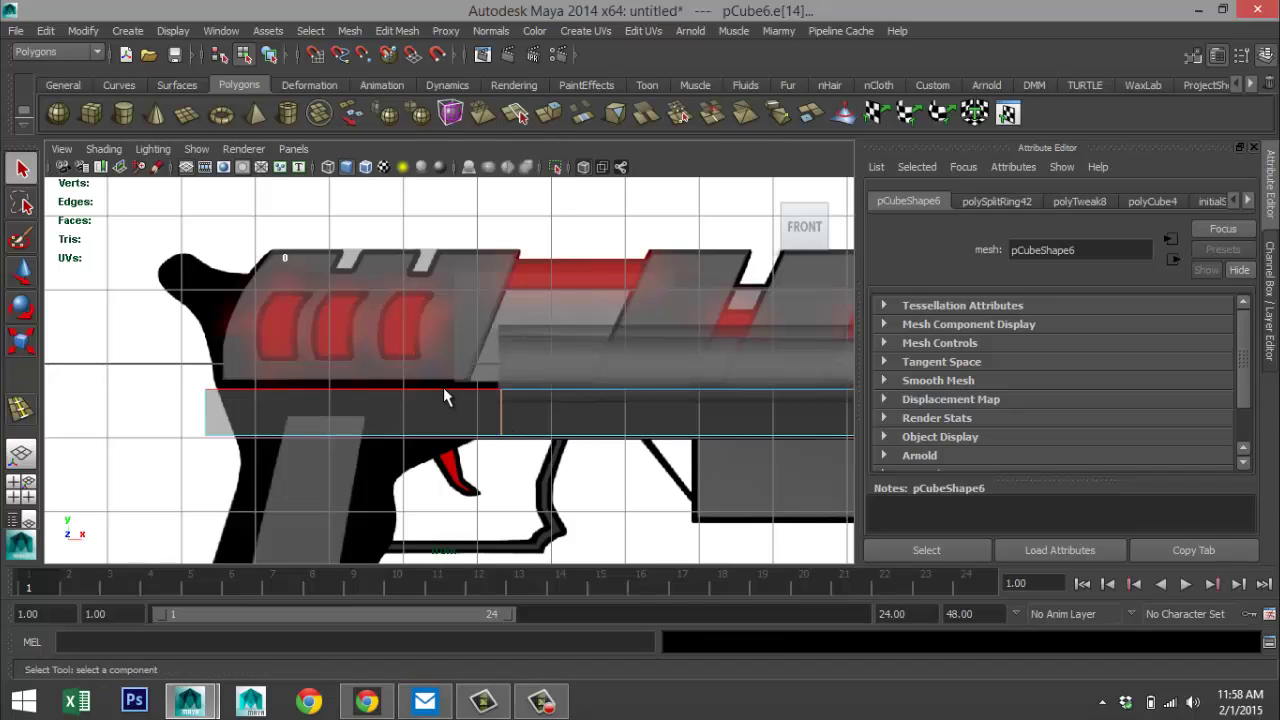
click(438, 389)
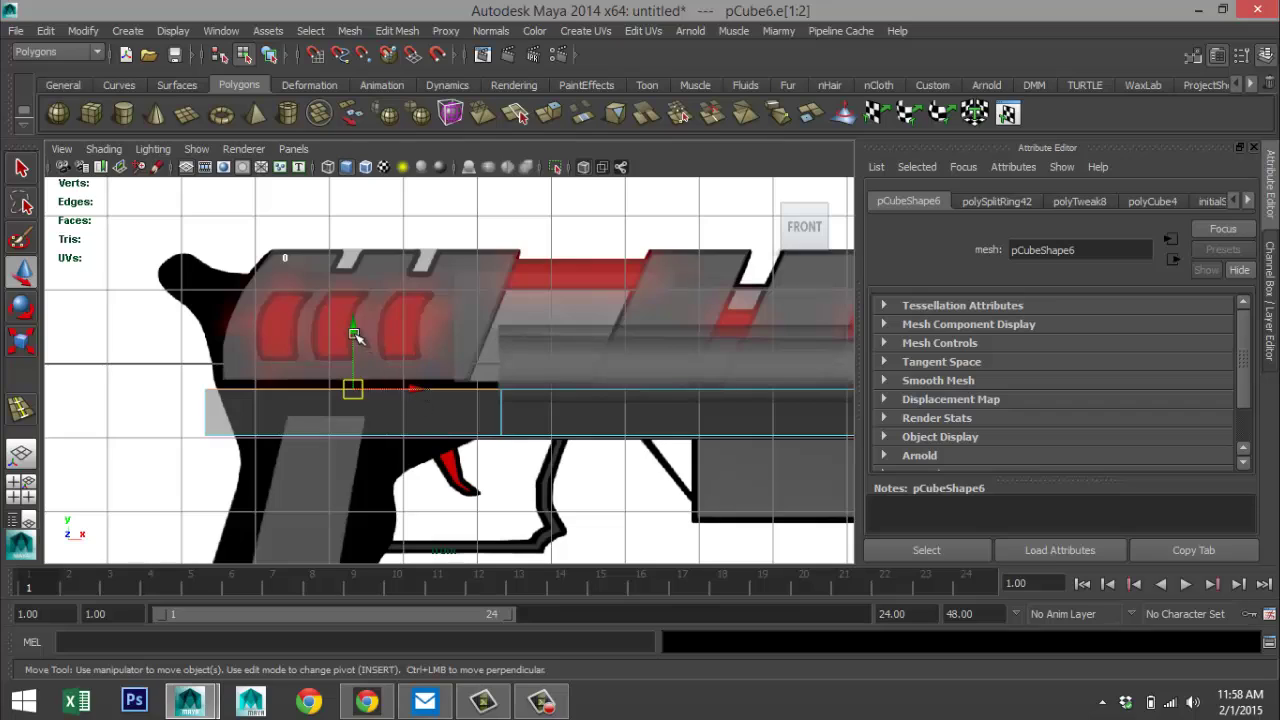
drag(352, 386, 356, 321)
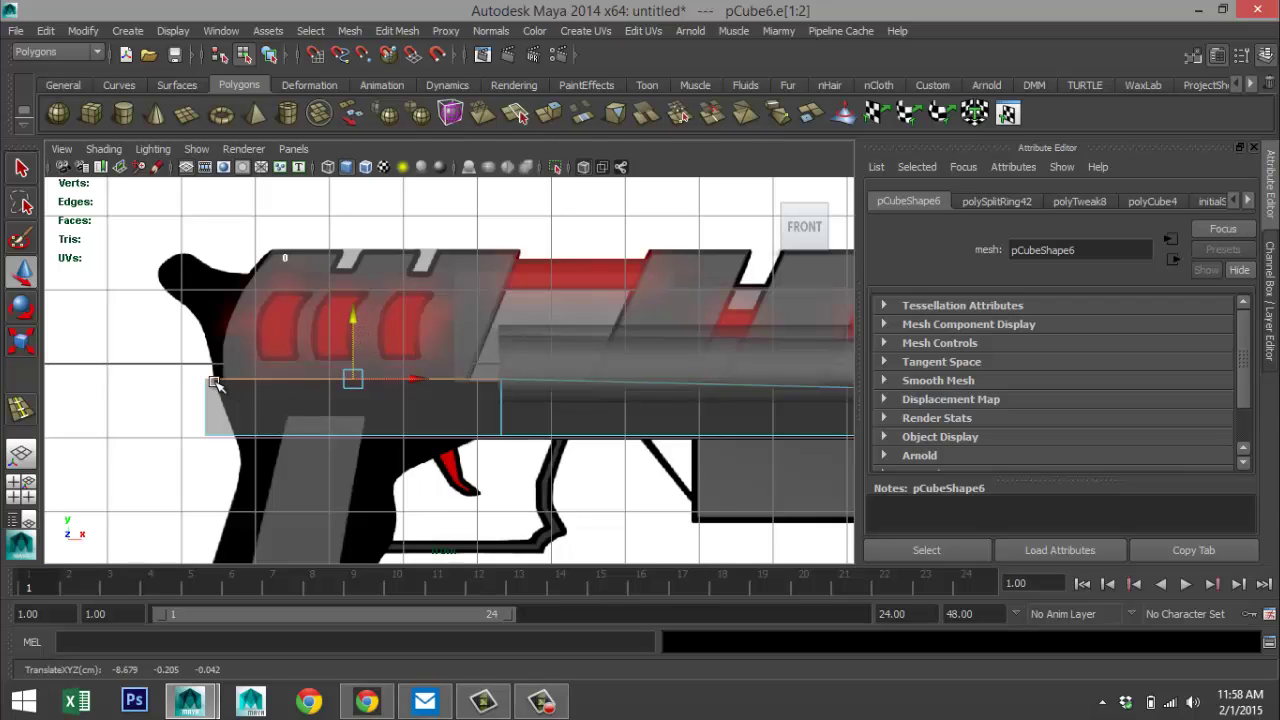
- Fit the frame's rear end to the reference by moving its upper vertices to X -10.579 and lower vertices to X -10.313
right_drag(208, 385, 183, 357)
drag(187, 359, 275, 387)
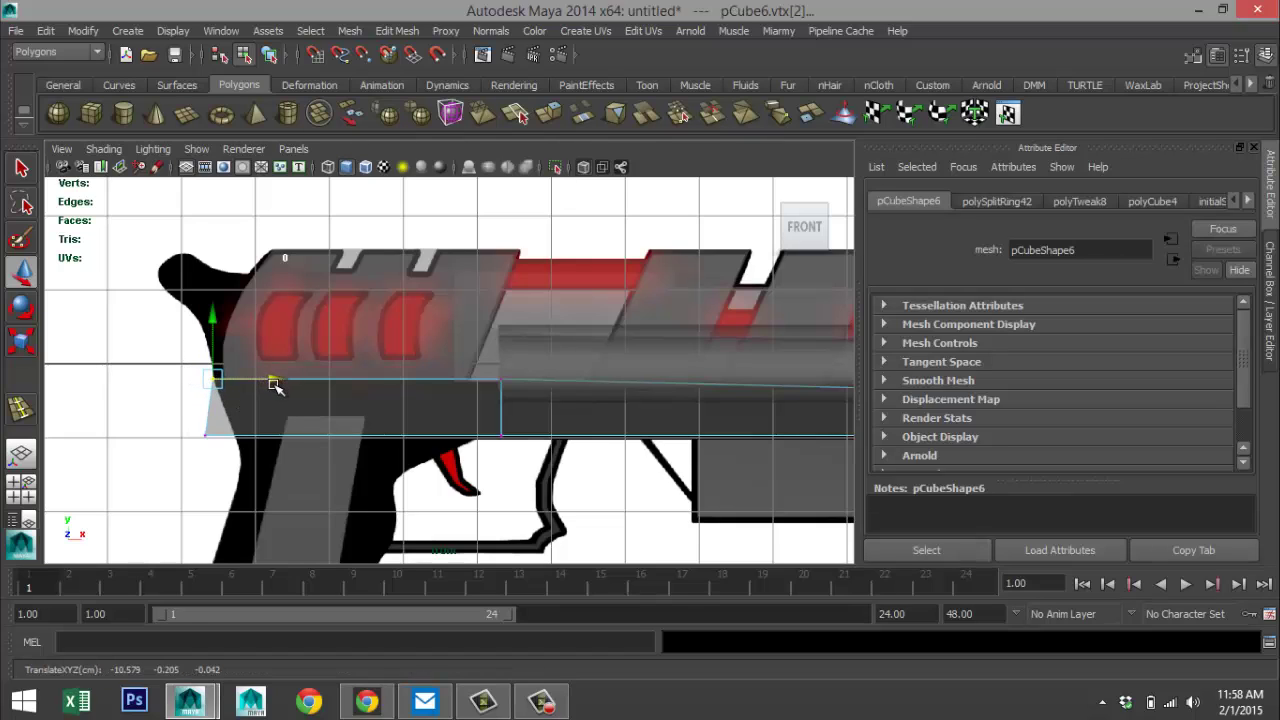
click(205, 436)
drag(266, 436, 296, 439)
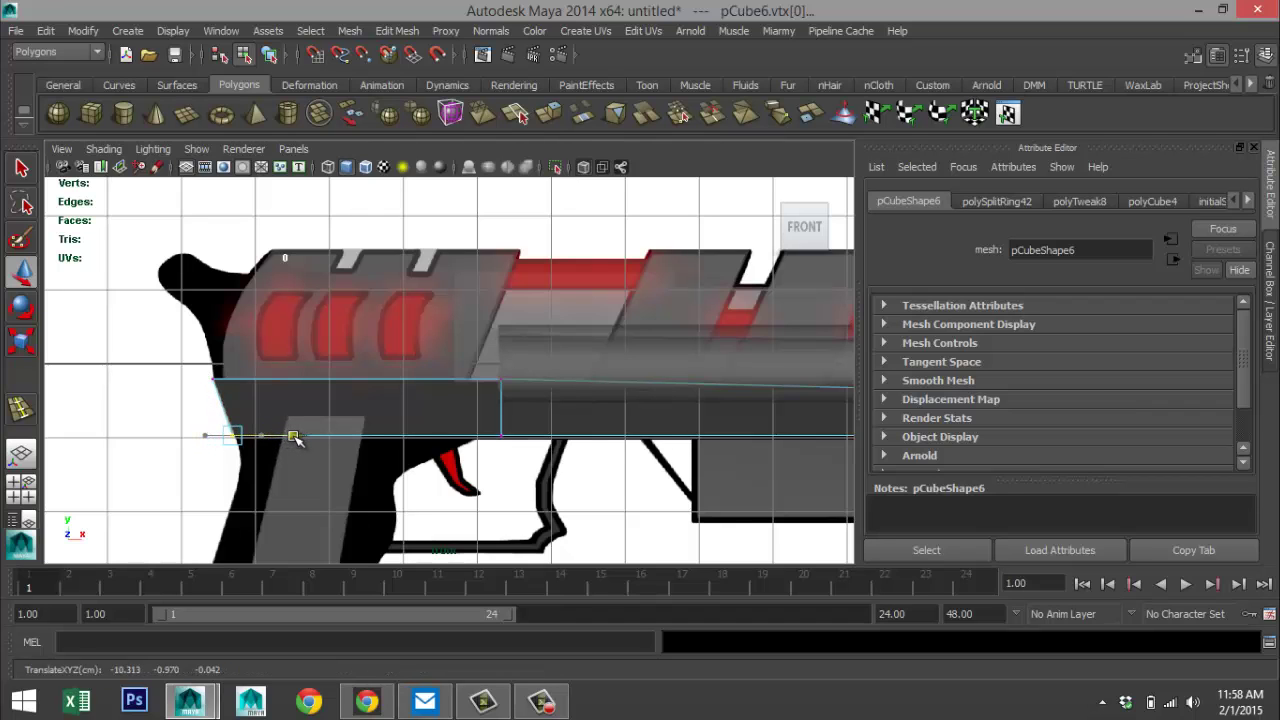
- Raise the lower frame's upper front vertices to Y -0.212 to level its upper edge with the rear section
scroll(363, 462, down, 5)
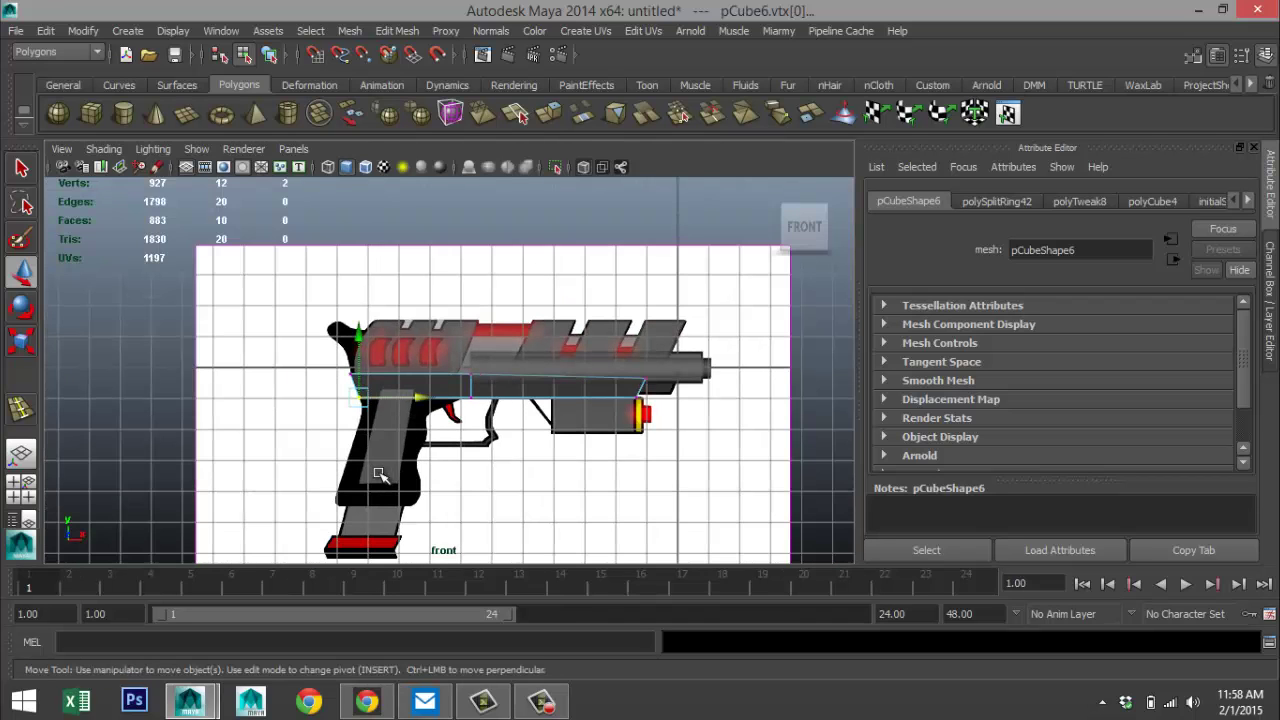
scroll(393, 483, up, 3)
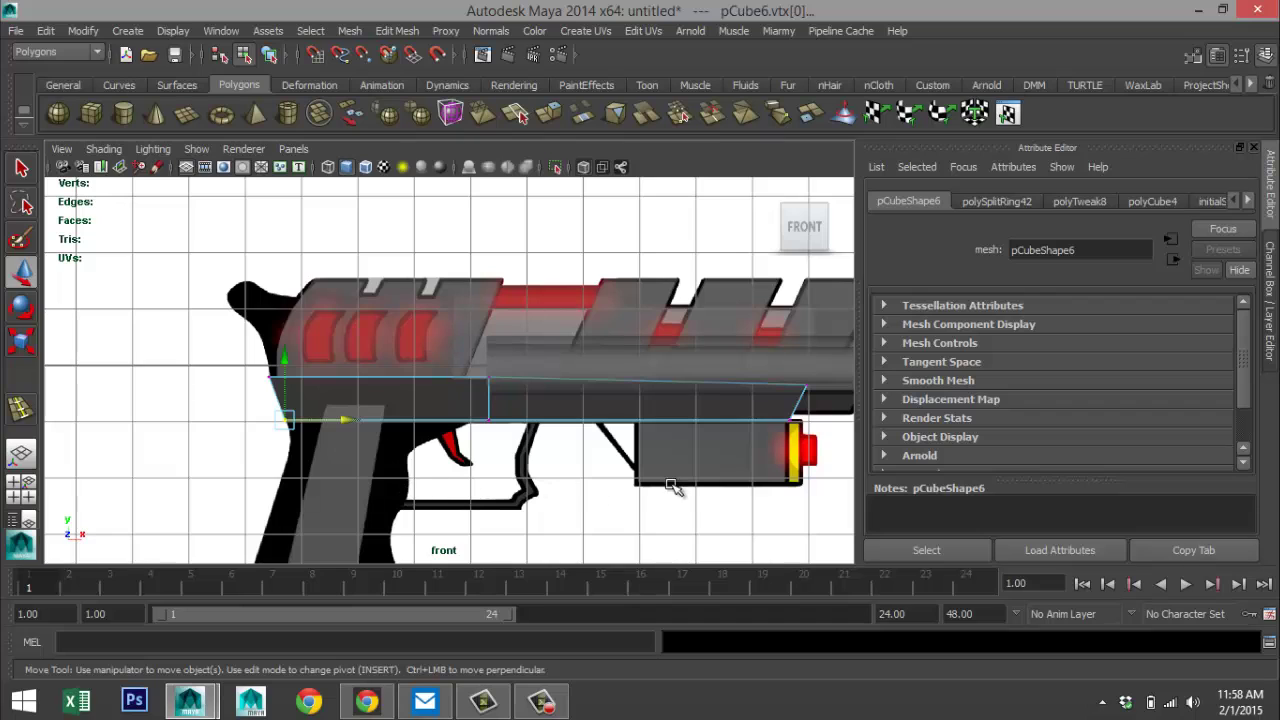
alt+middle_drag(574, 470, 436, 470)
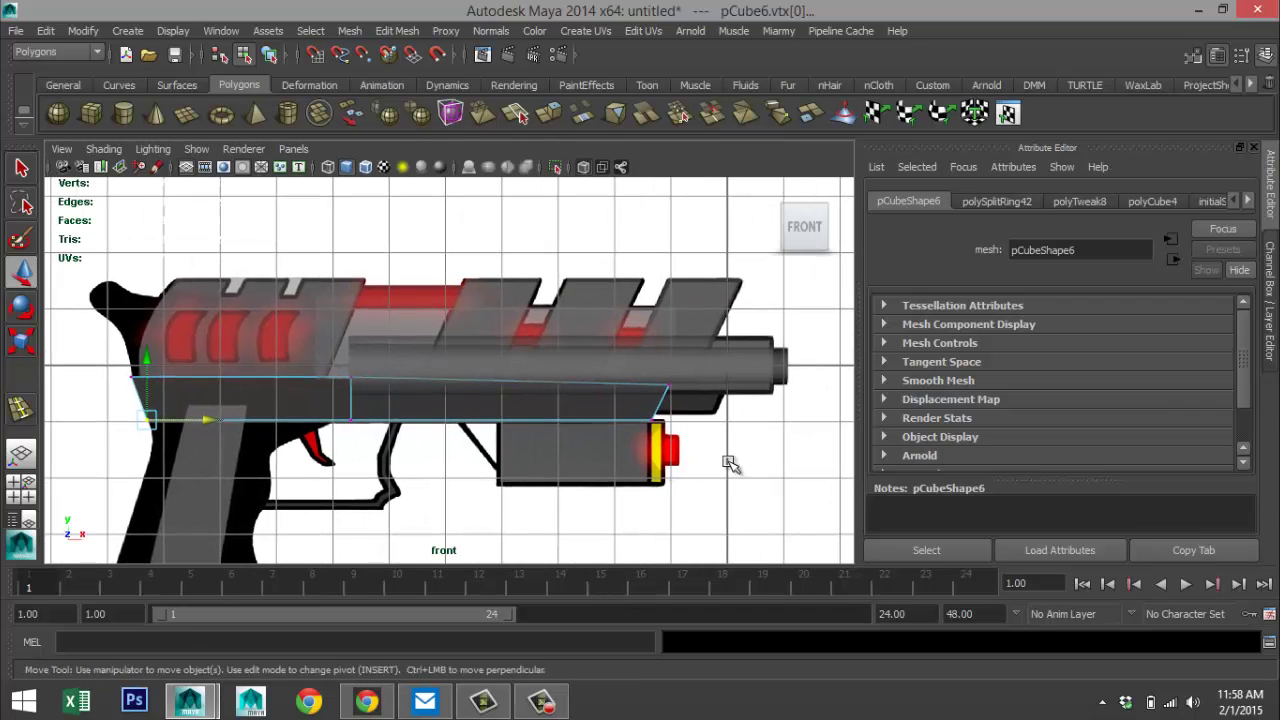
click(672, 381)
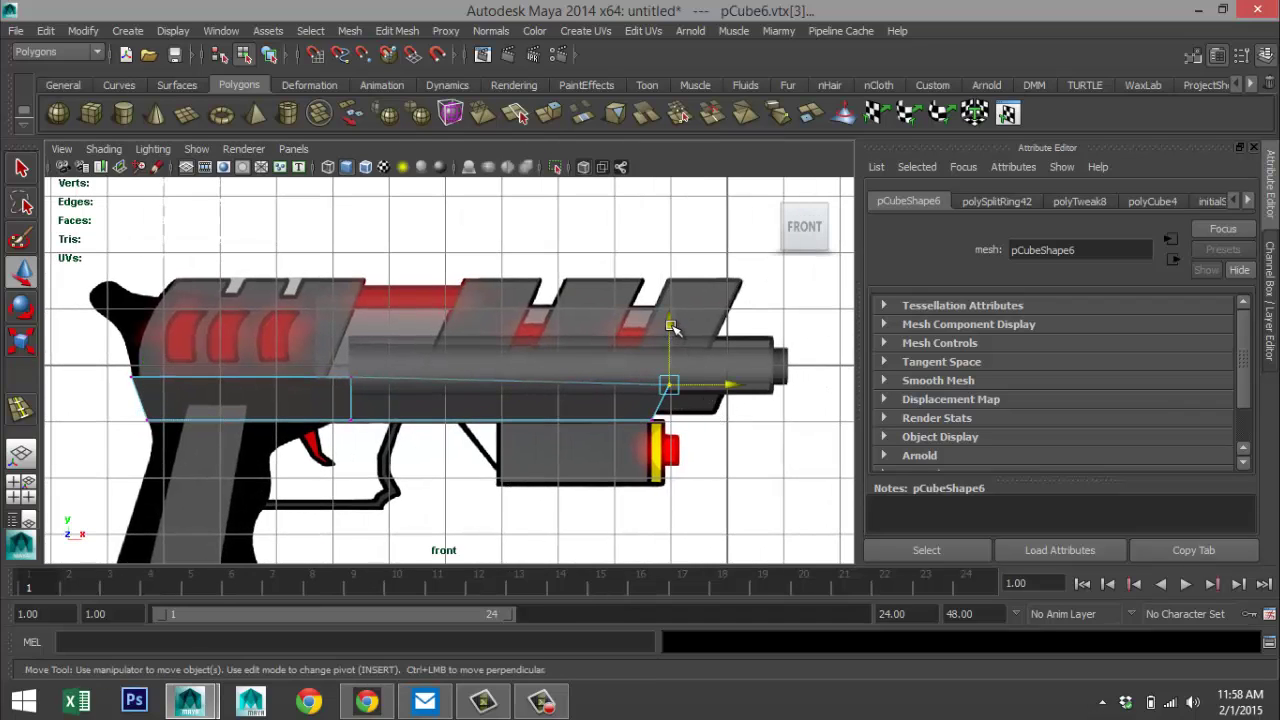
drag(672, 328, 676, 321)
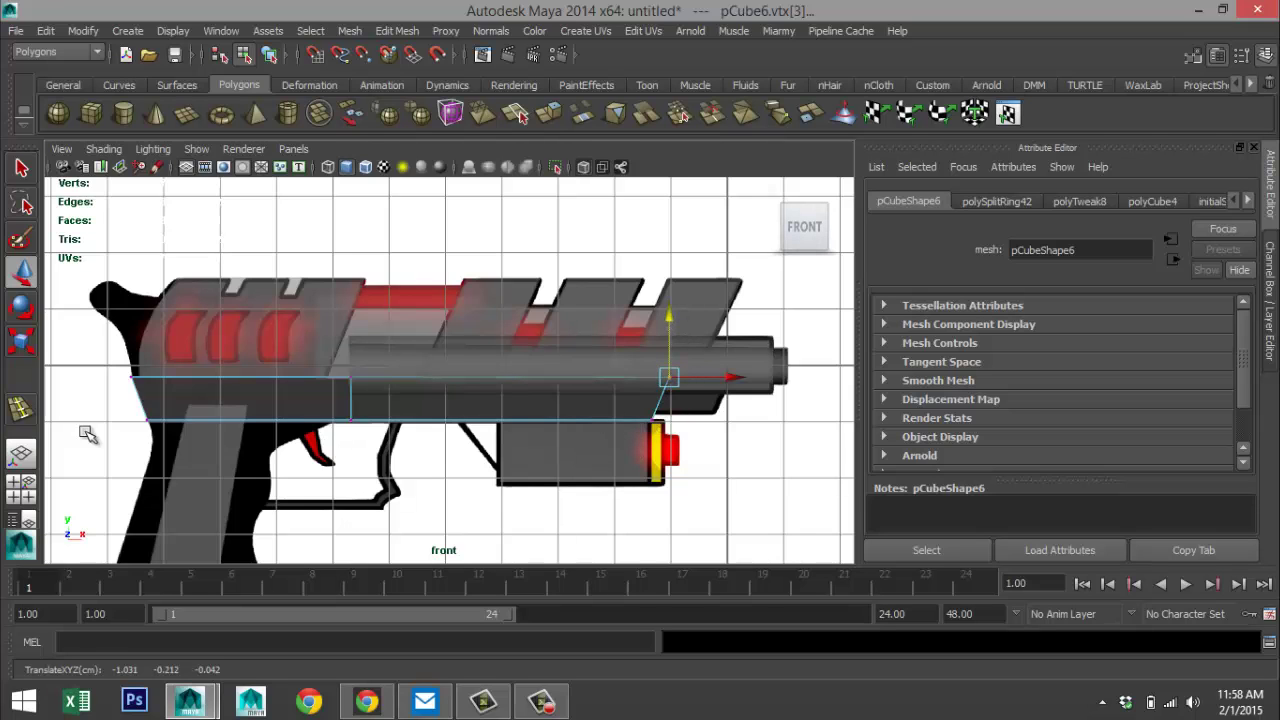
- In the perspective view, taper the lower frame's front section by scaling its four underside vertices narrower in width
click(21, 488)
key(space)
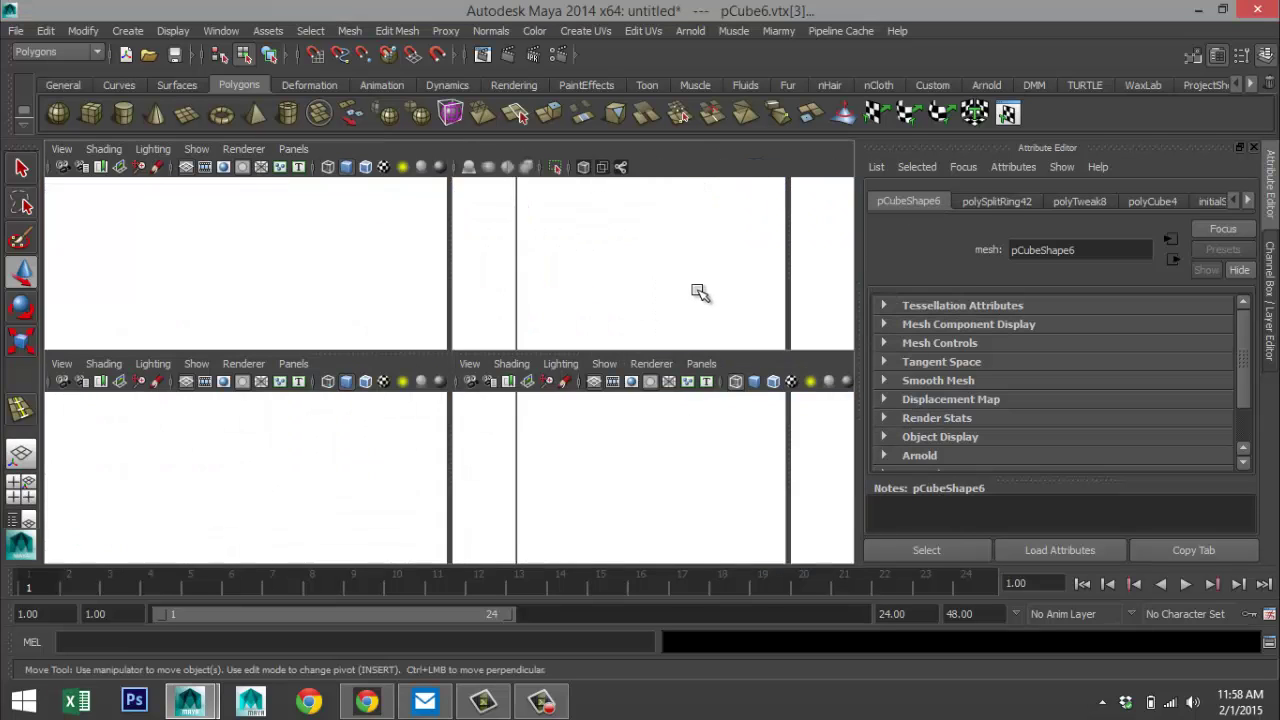
alt+drag(645, 345, 467, 318)
alt+middle_drag(467, 318, 474, 372)
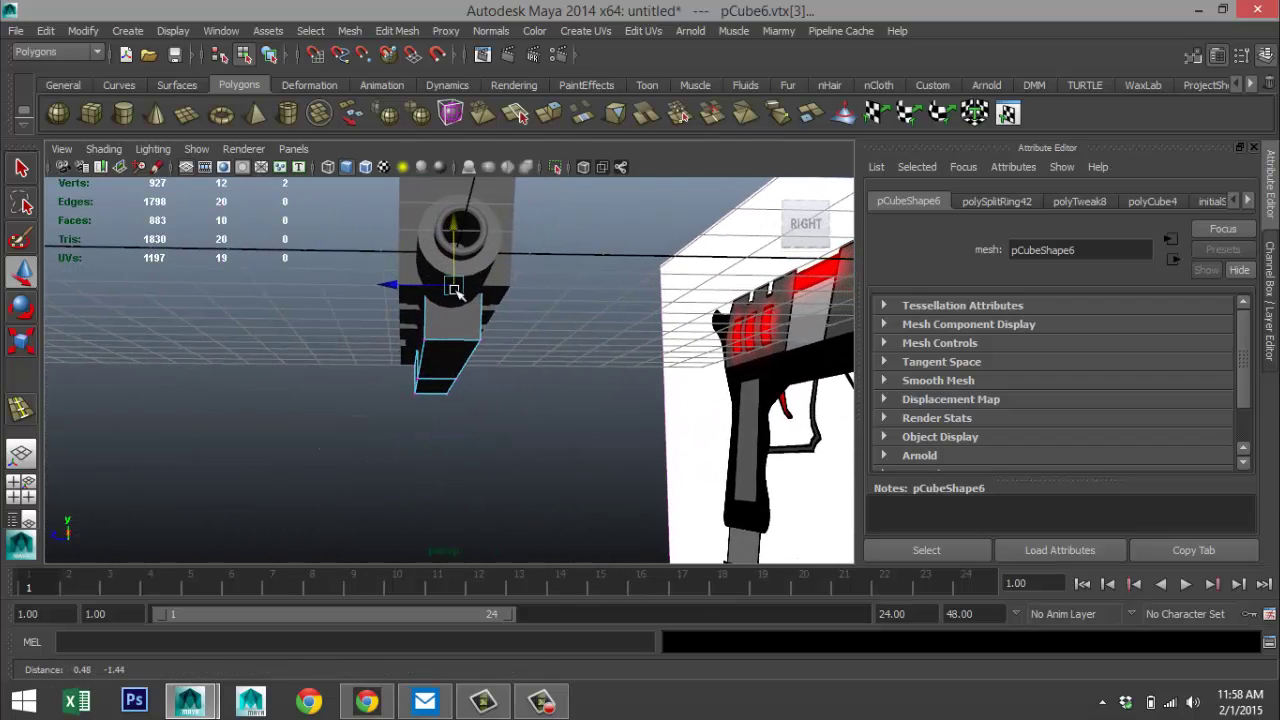
alt+drag(500, 398, 523, 386)
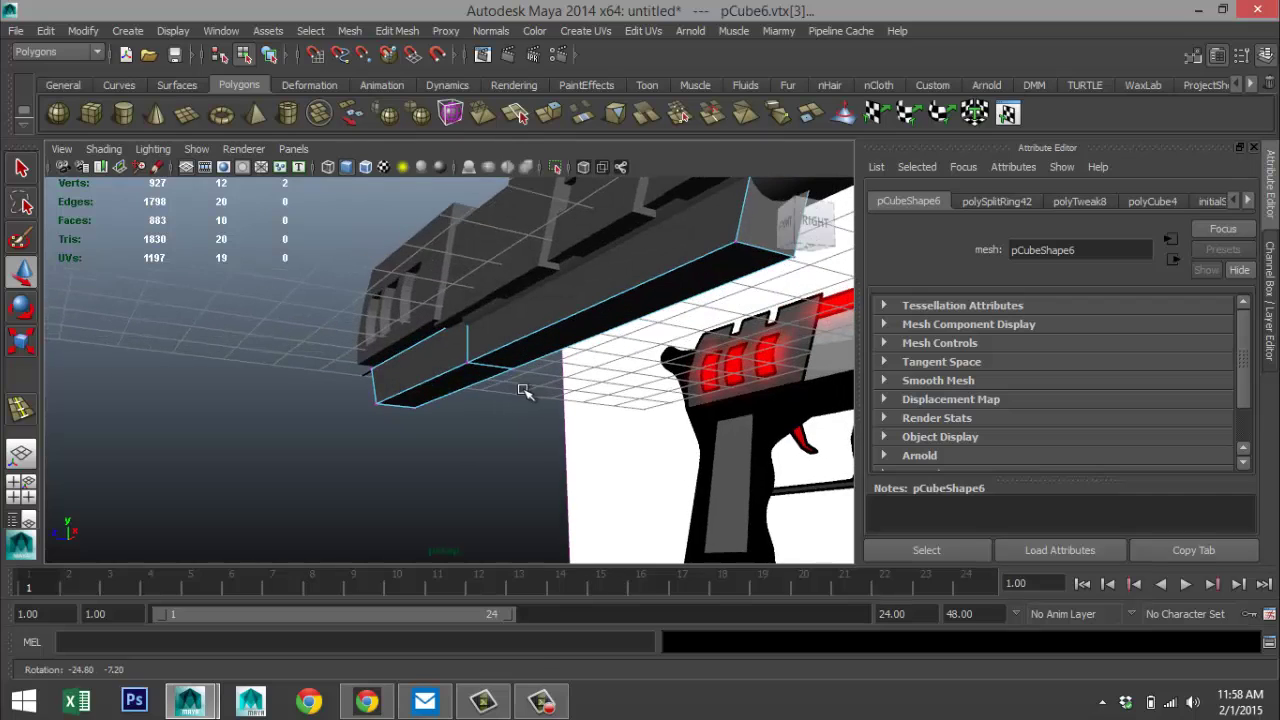
right_drag(468, 364, 445, 327)
drag(455, 355, 532, 405)
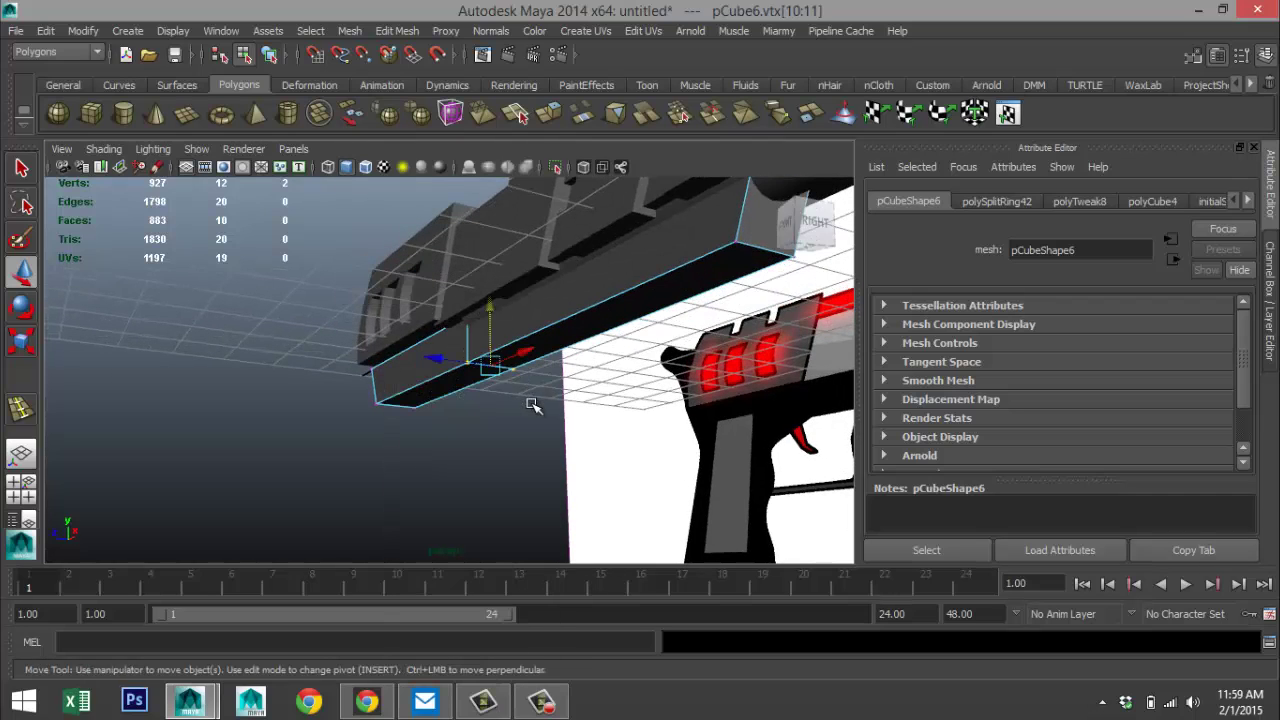
alt+drag(688, 421, 593, 392)
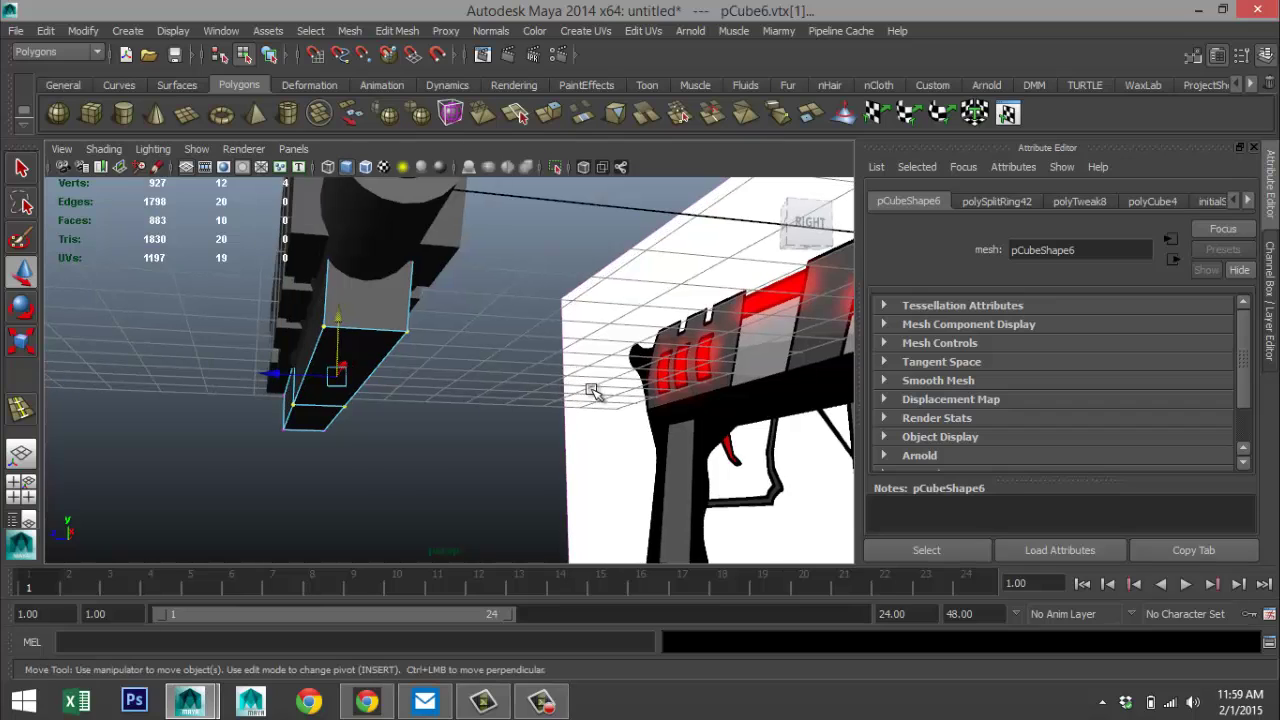
key(r)
drag(249, 373, 253, 375)
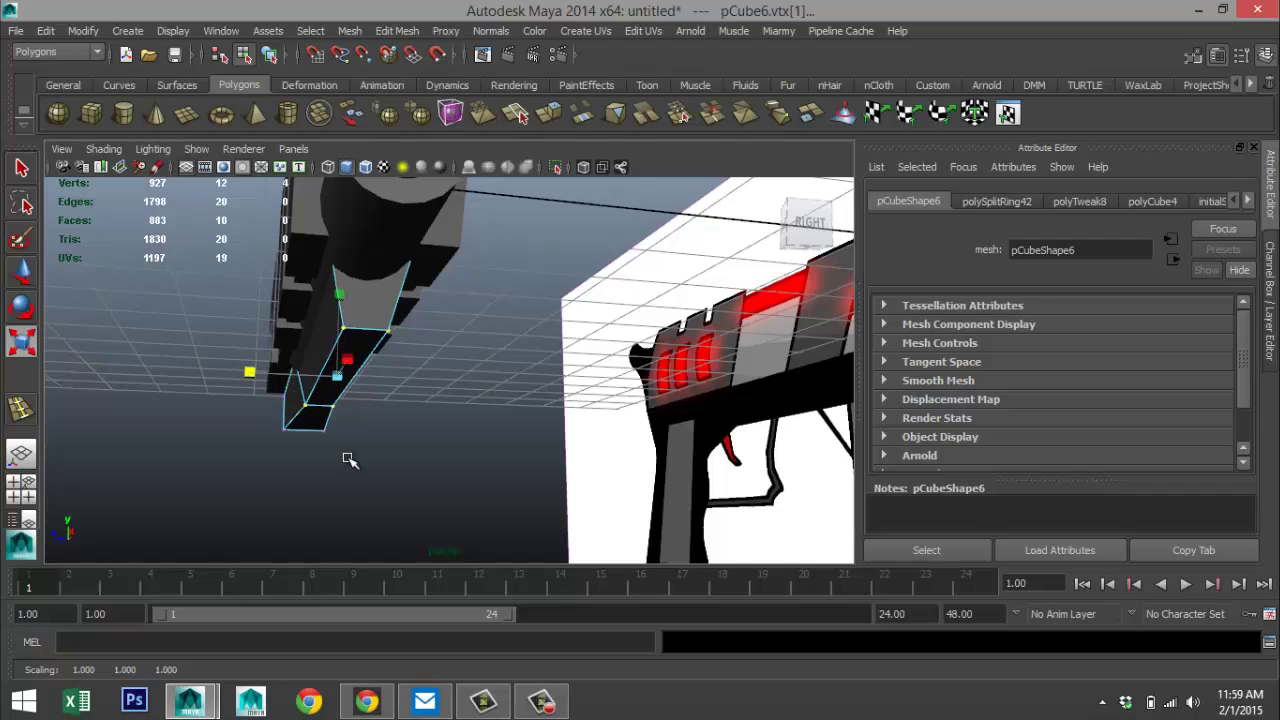
- Extrude the underside face of the lower frame's rear section and move it down to Y -2.911 for the grip
alt+drag(349, 459, 457, 418)
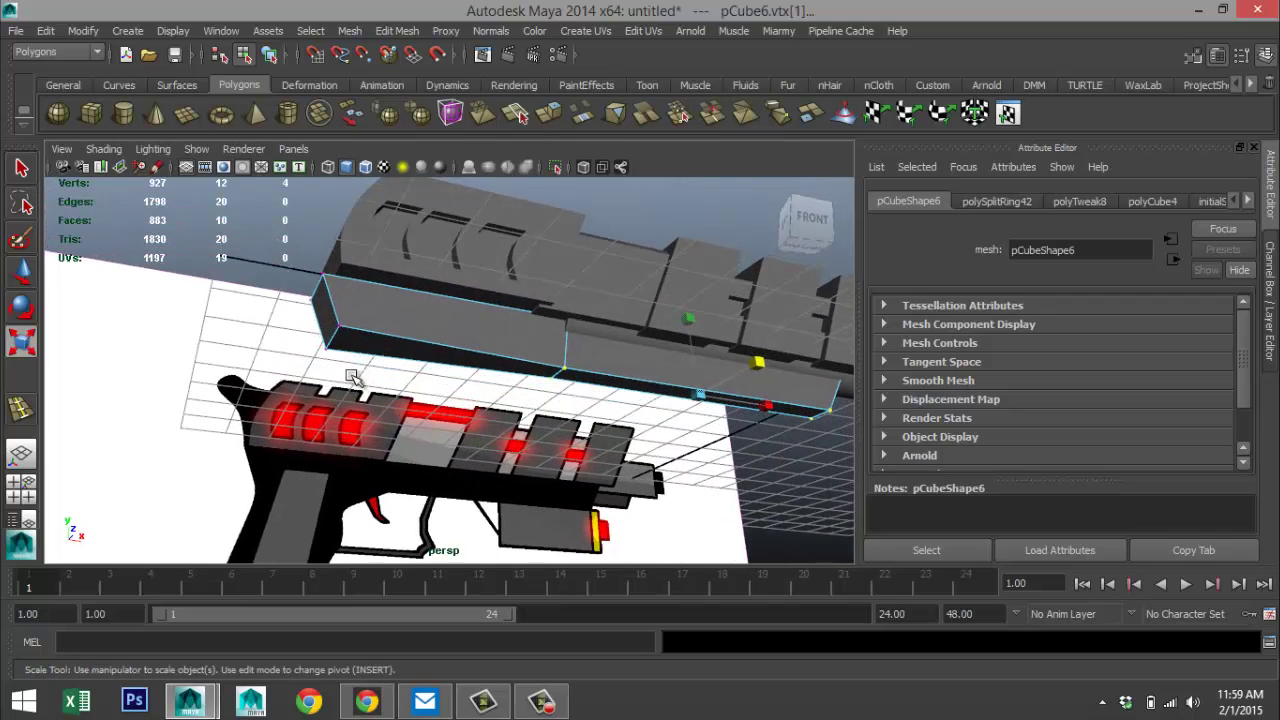
right_click(387, 345)
click(387, 317)
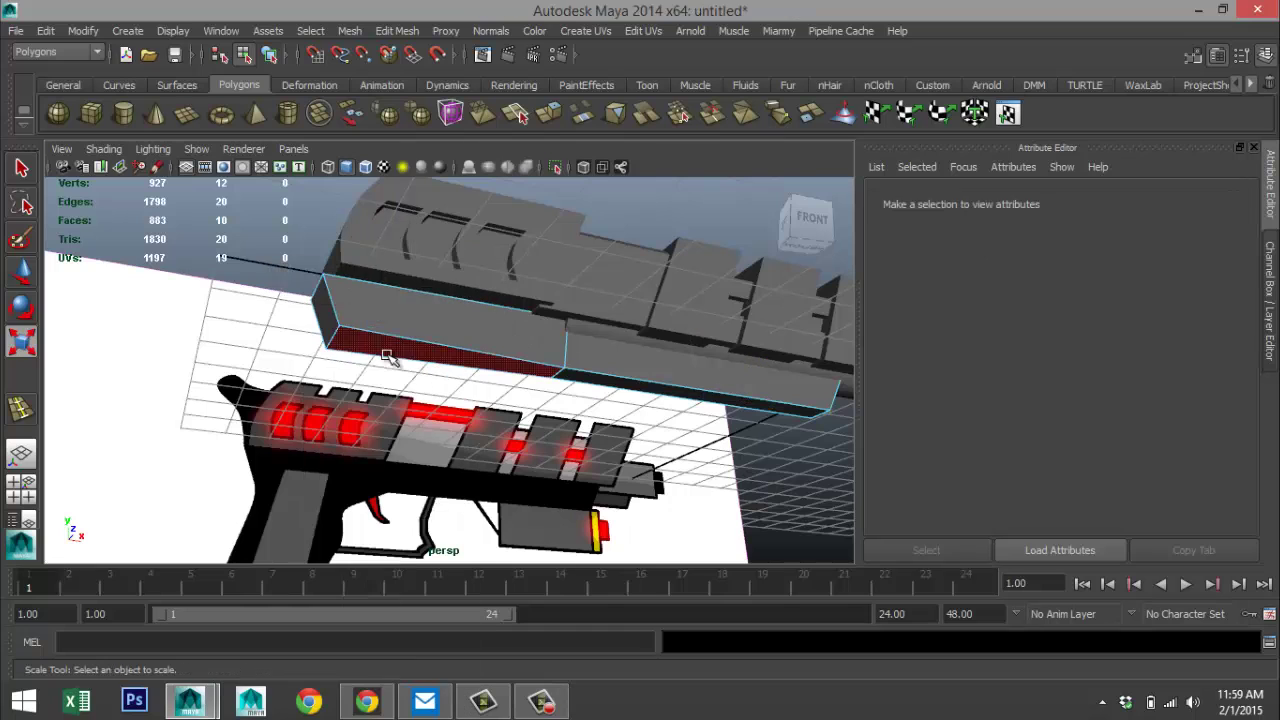
click(450, 355)
click(397, 31)
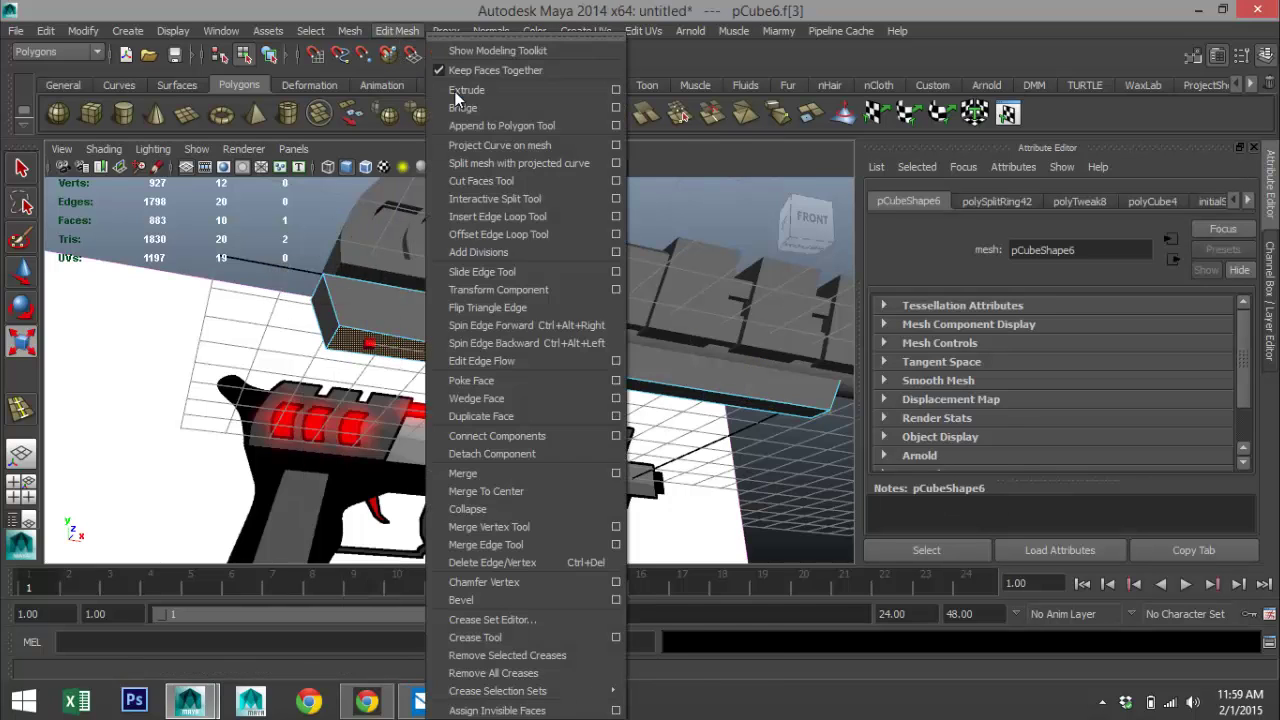
click(460, 97)
key(w)
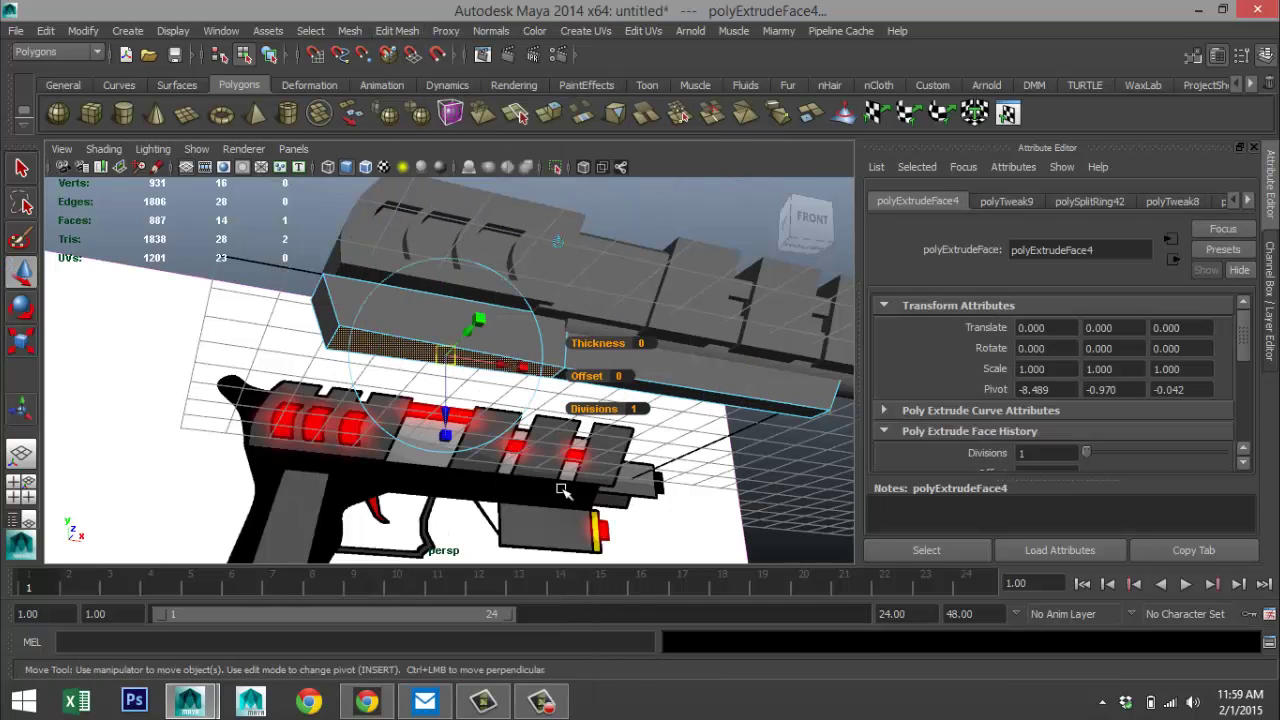
drag(450, 300, 471, 432)
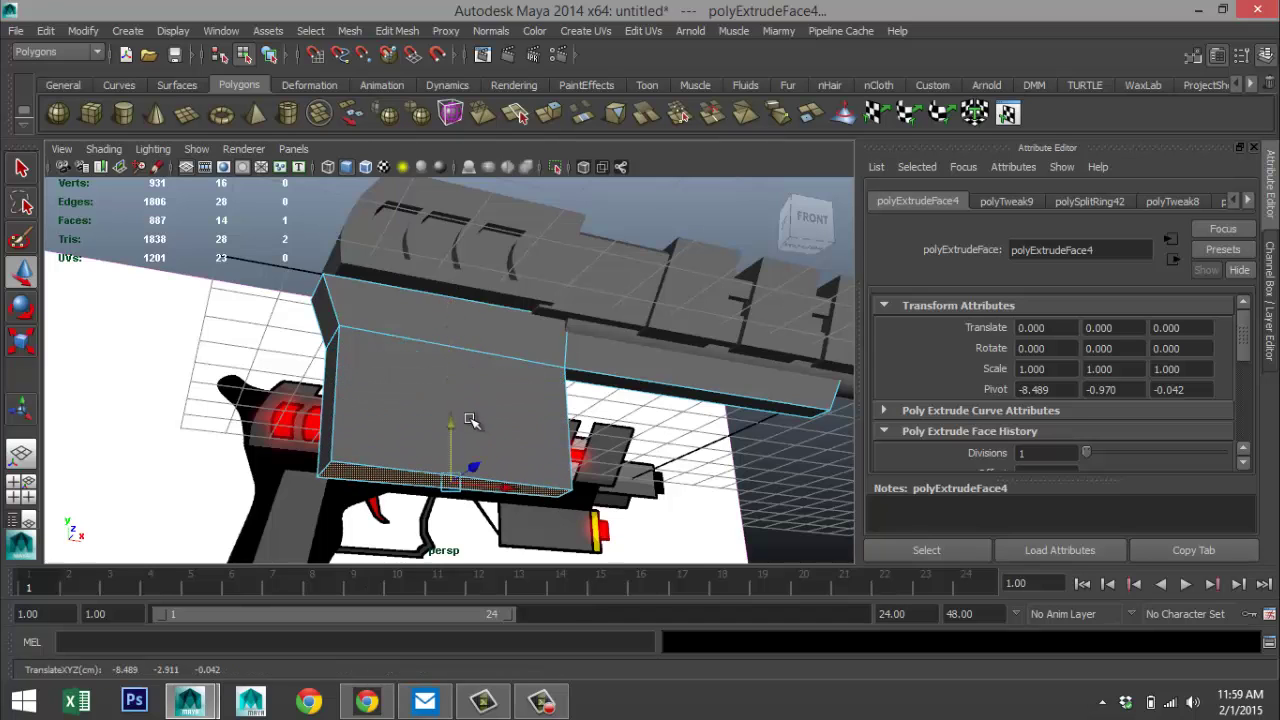
- In the front view, move the vertical edge between the lower frame's rear and front sections to X -7.010
click(22, 487)
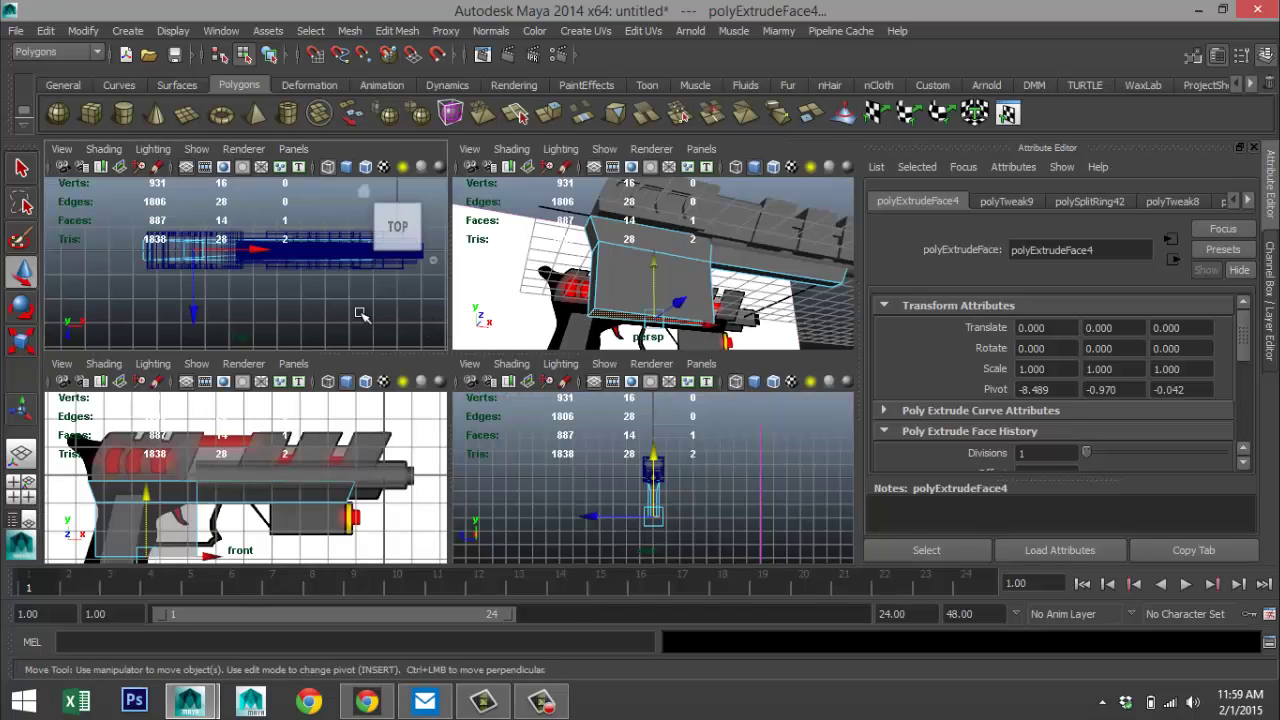
key(space)
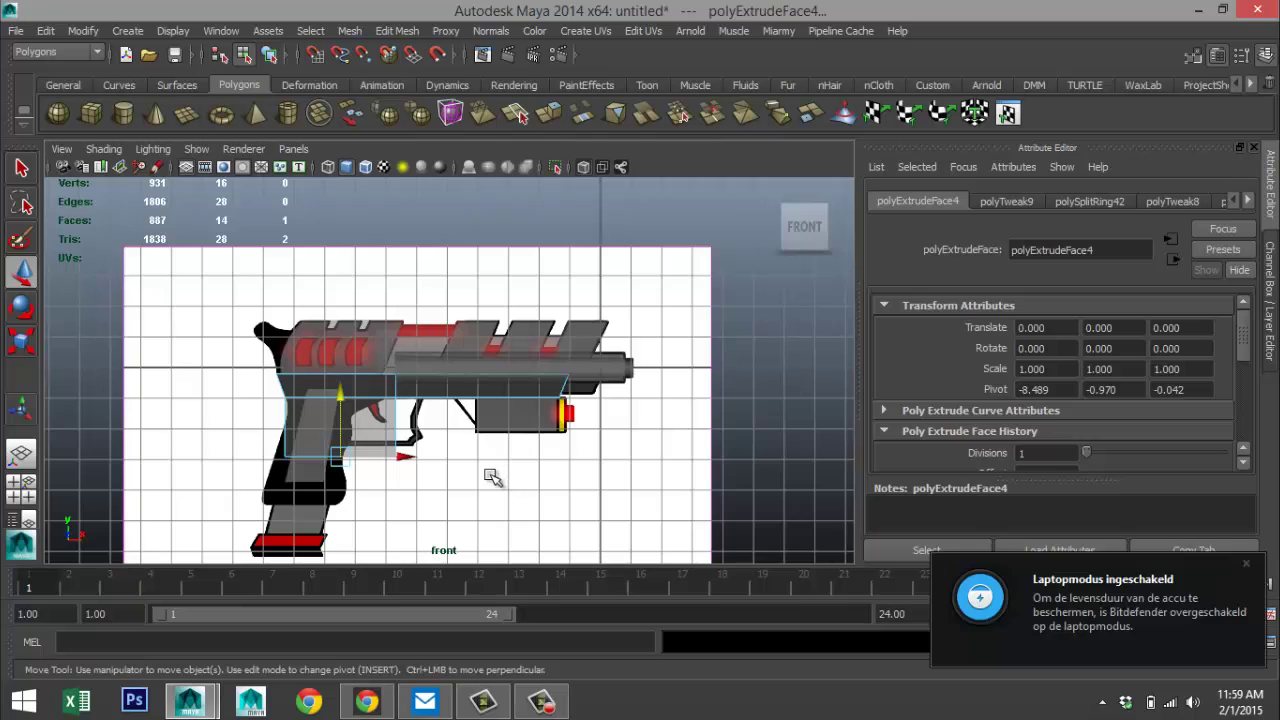
scroll(490, 478, up, 3)
scroll(491, 431, up, 4)
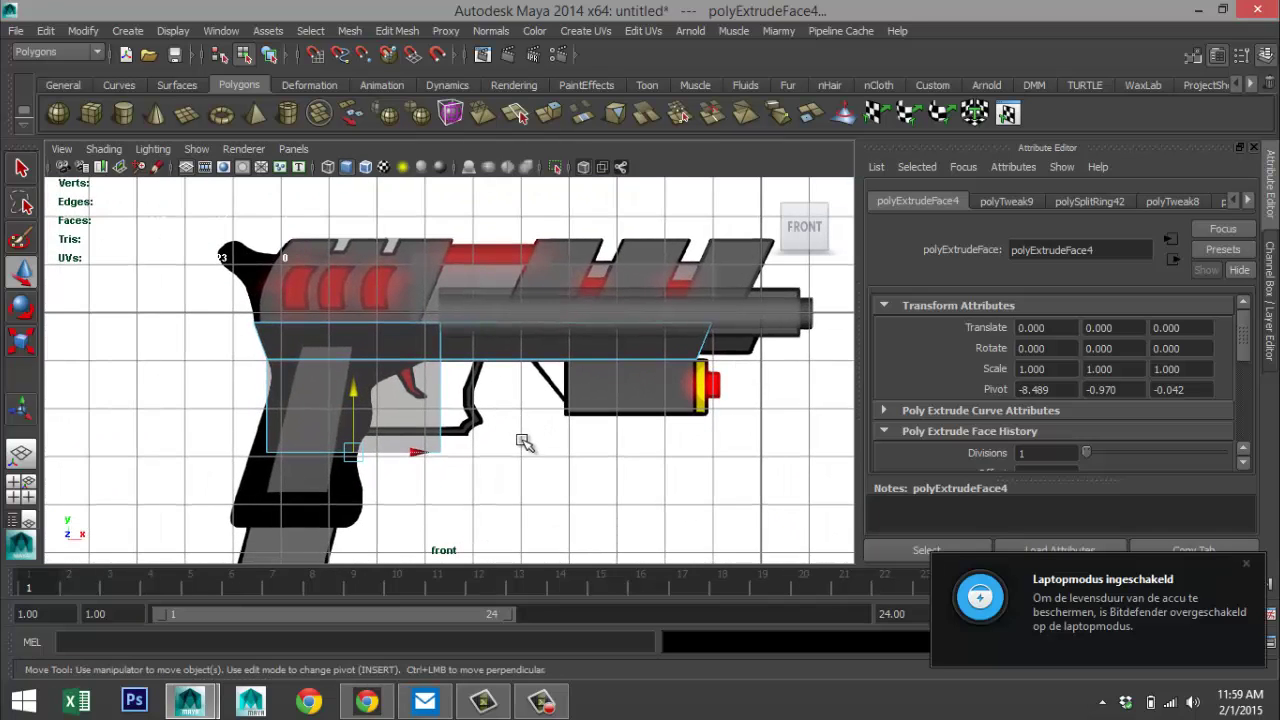
alt+middle_drag(497, 462, 606, 406)
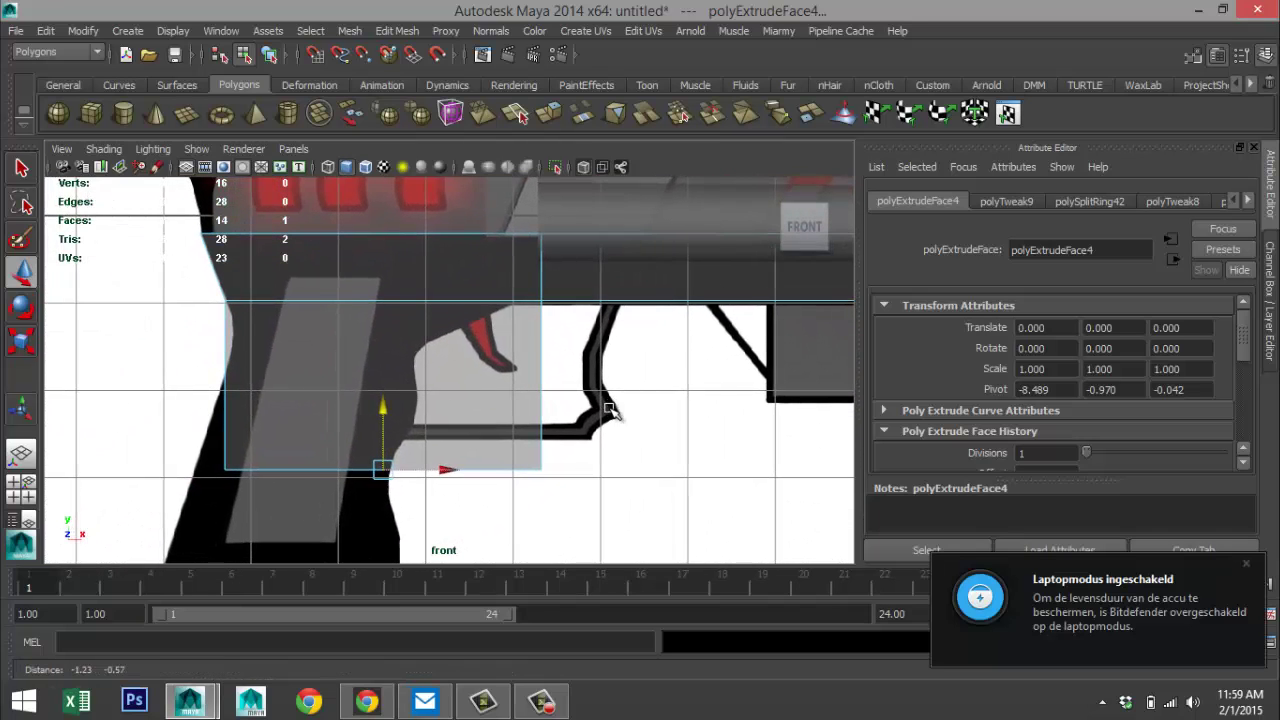
click(429, 366)
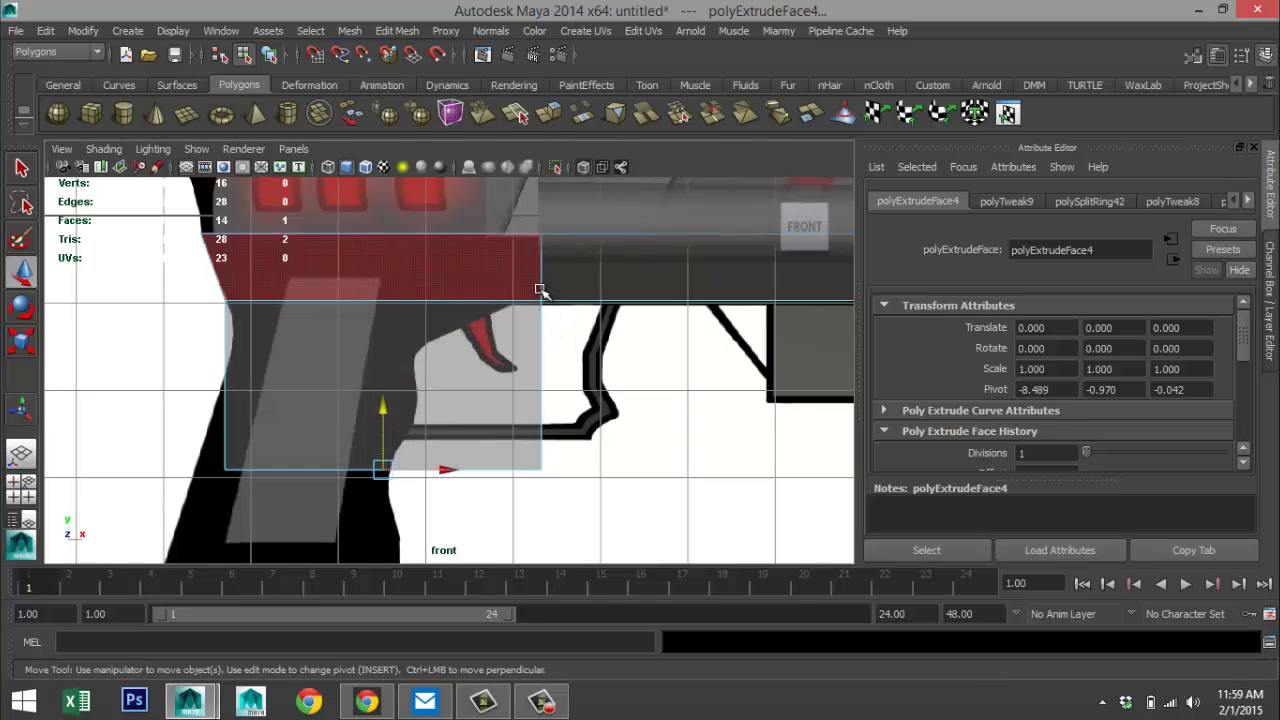
right_drag(543, 284, 550, 240)
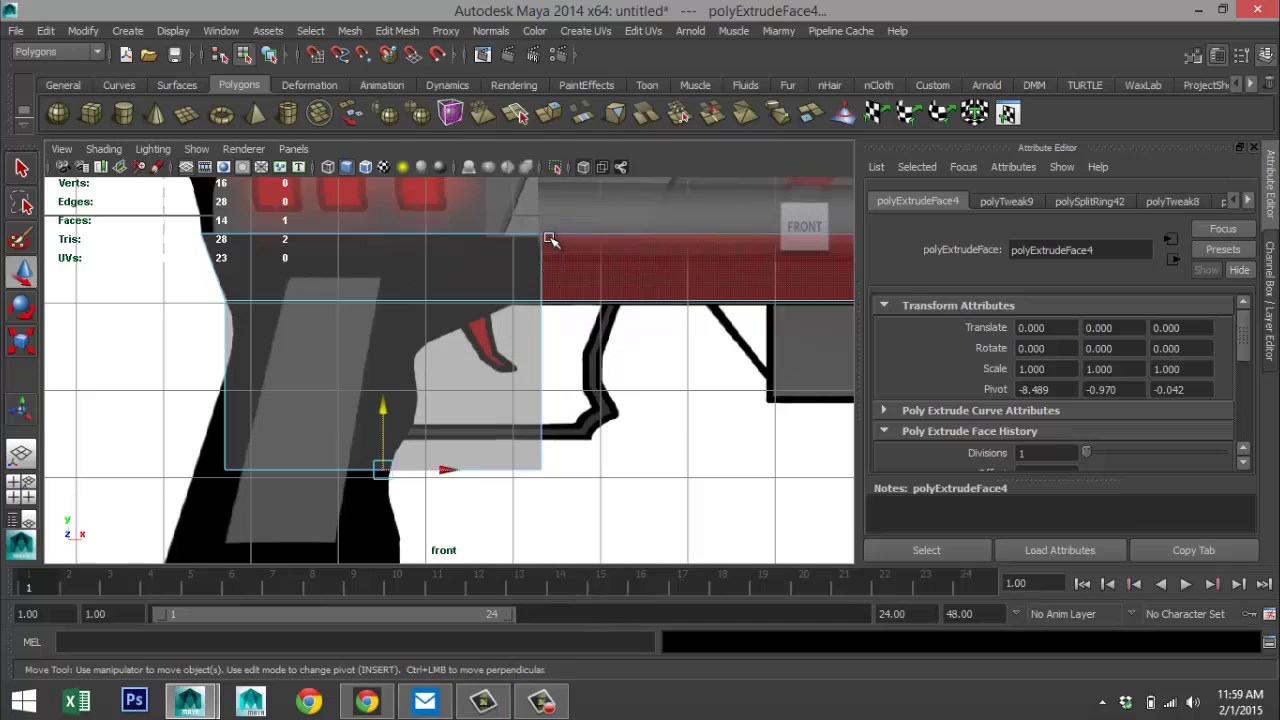
click(543, 270)
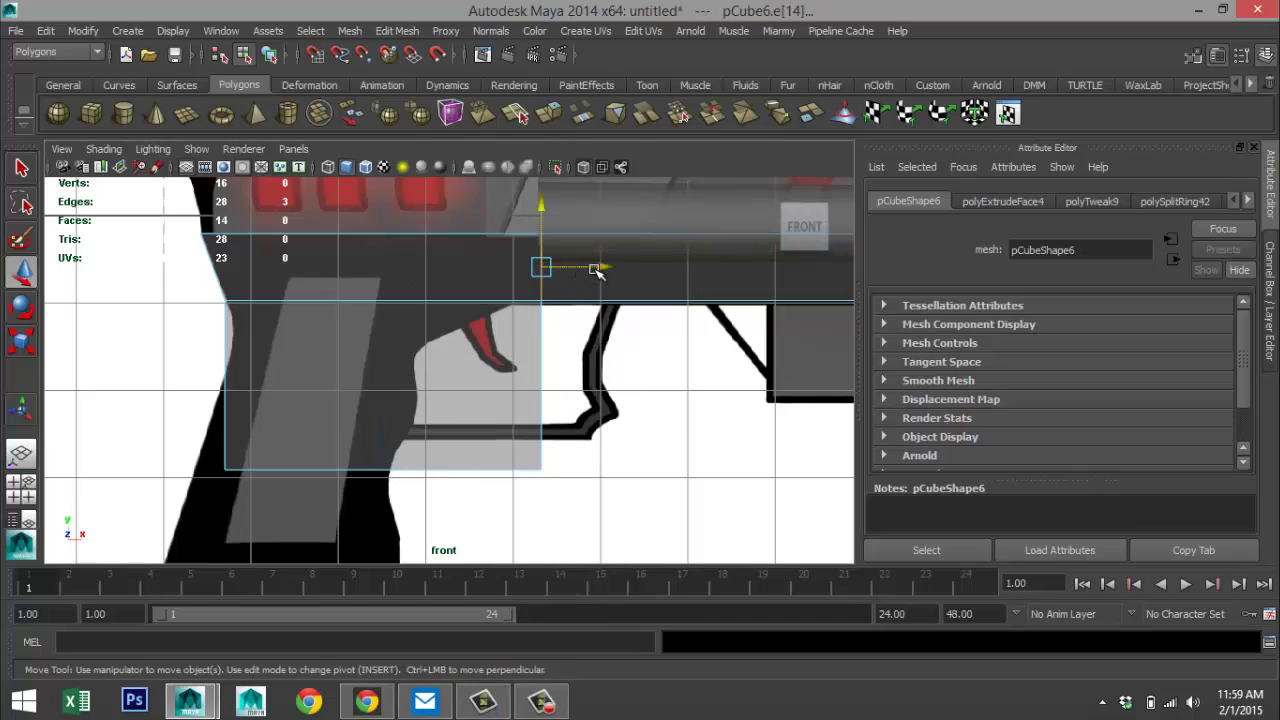
drag(597, 272, 583, 273)
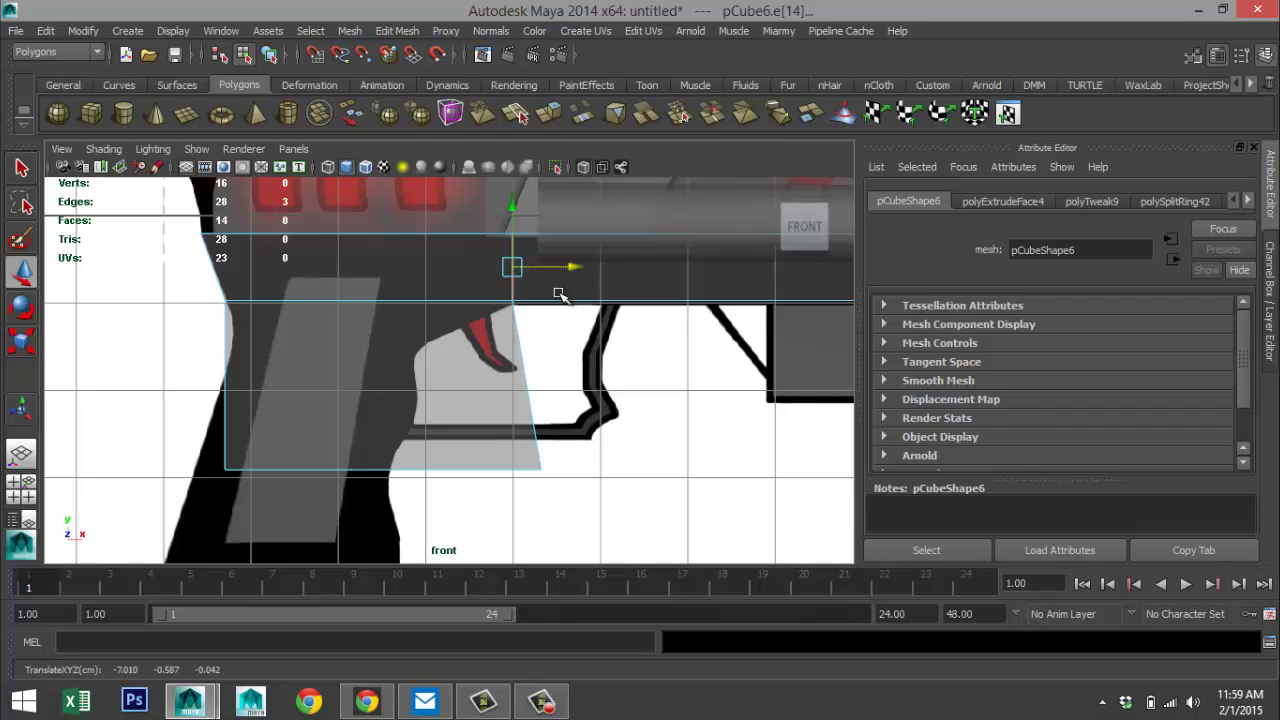
- Pull the extruded block's lower front vertices back to the grip's front outline, and raise all four bottom vertices to Y -1.559
drag(527, 457, 543, 484)
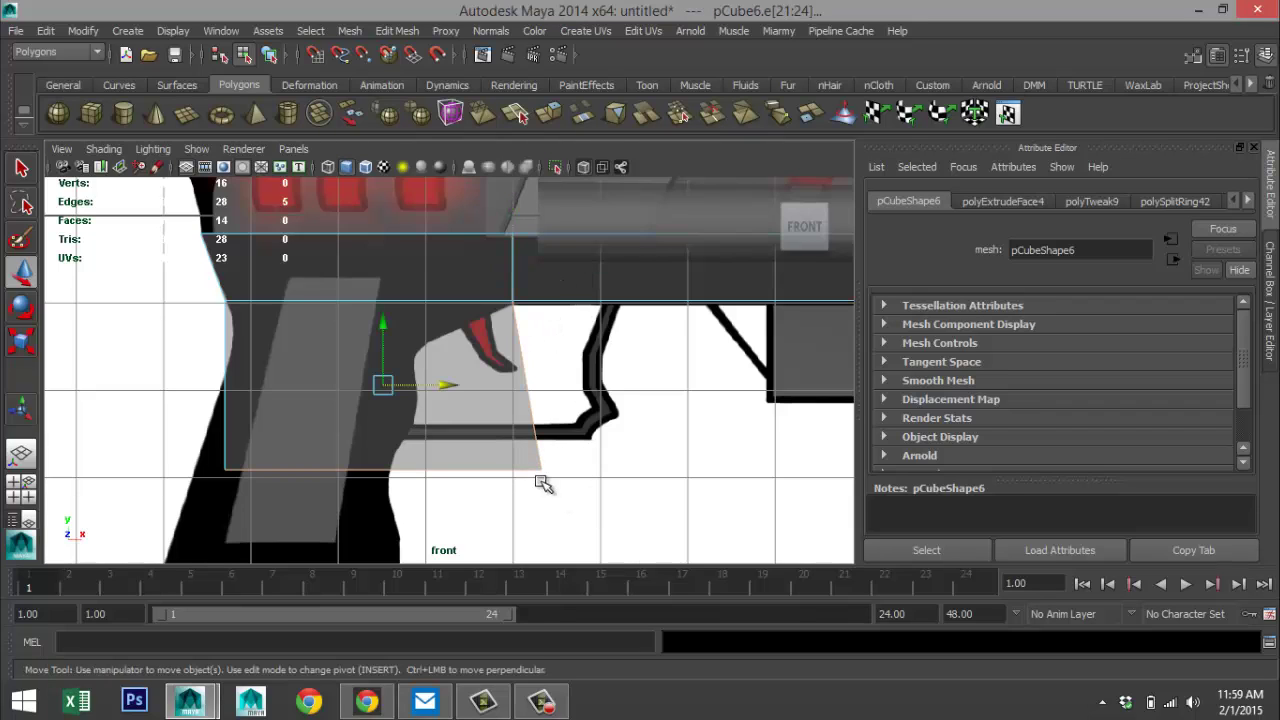
right_drag(540, 469, 463, 273)
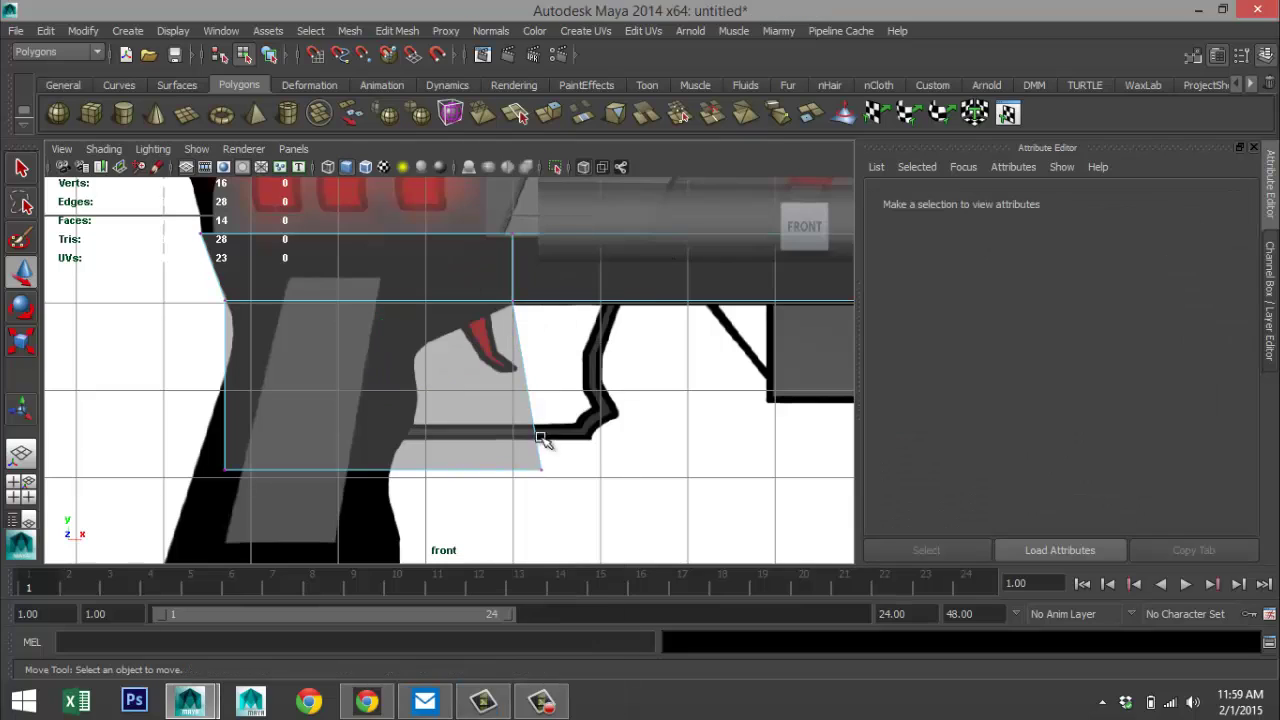
drag(526, 456, 584, 515)
drag(604, 470, 458, 452)
shift+drag(162, 461, 248, 476)
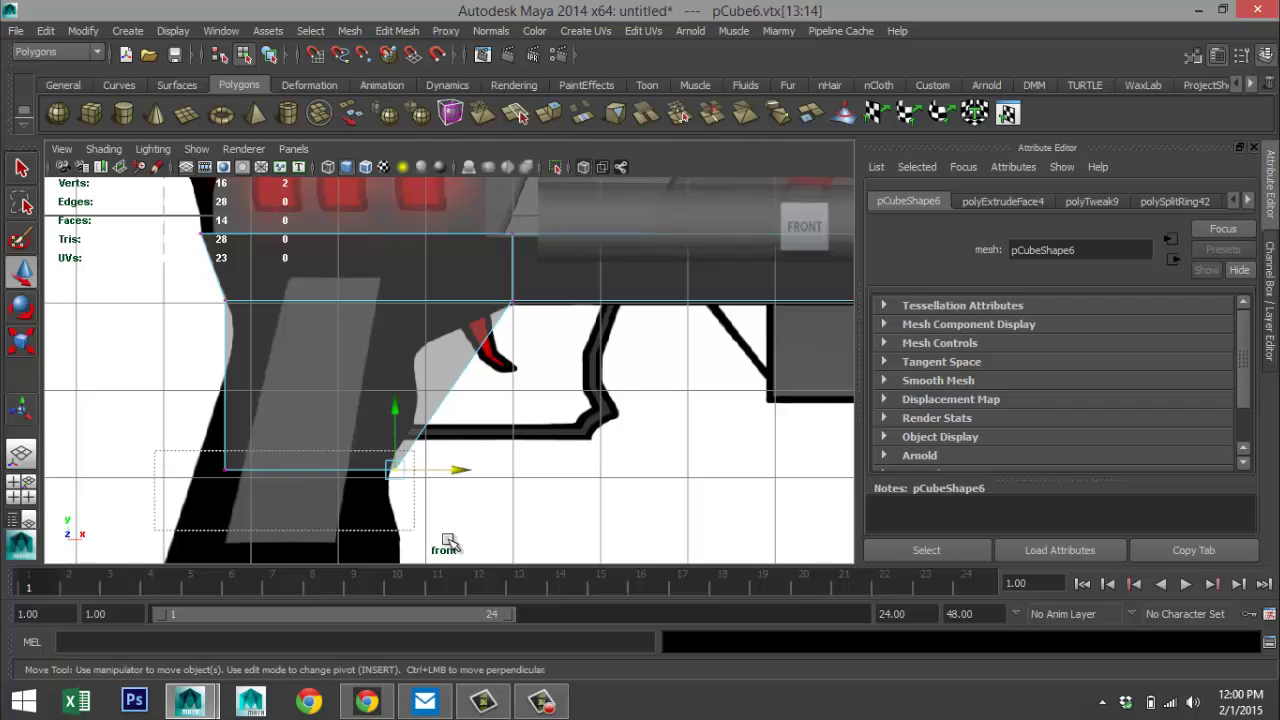
drag(312, 407, 318, 287)
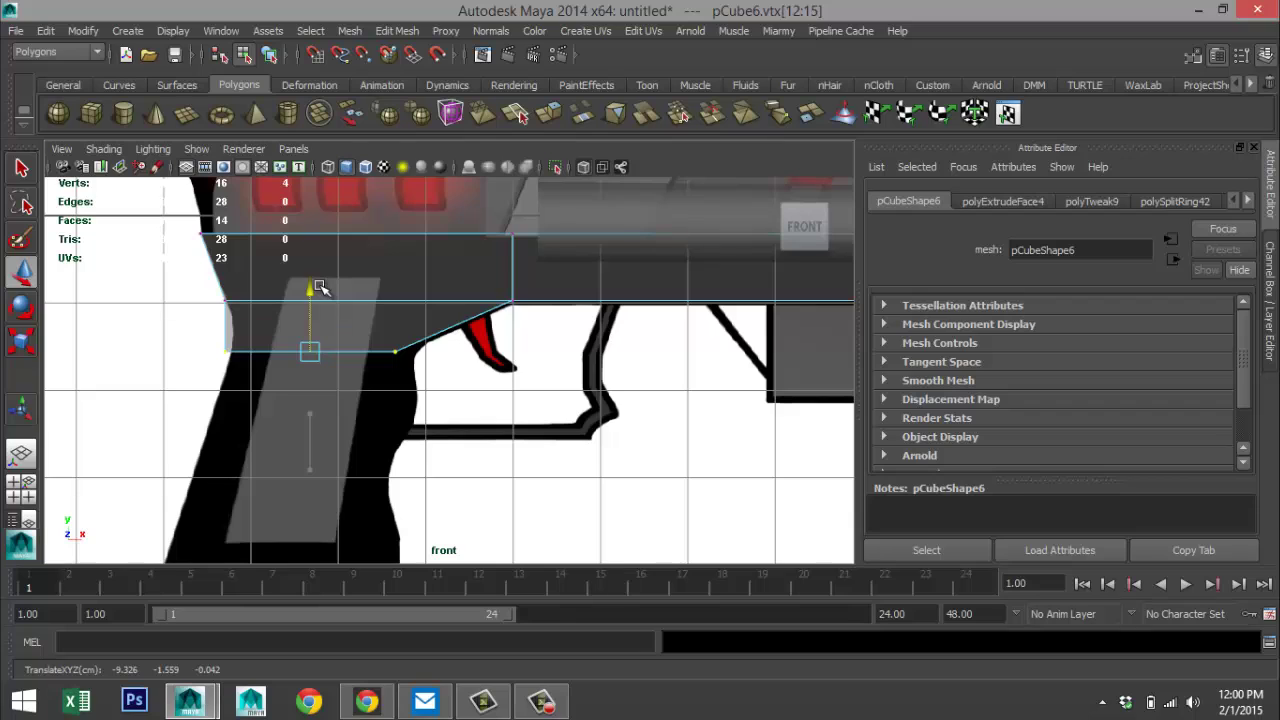
- Fit the block's bottom corners to the reference: front vertices at X -8.104, Y -1.537 and rear vertices at X -10.214, Y -1.537
drag(386, 334, 478, 340)
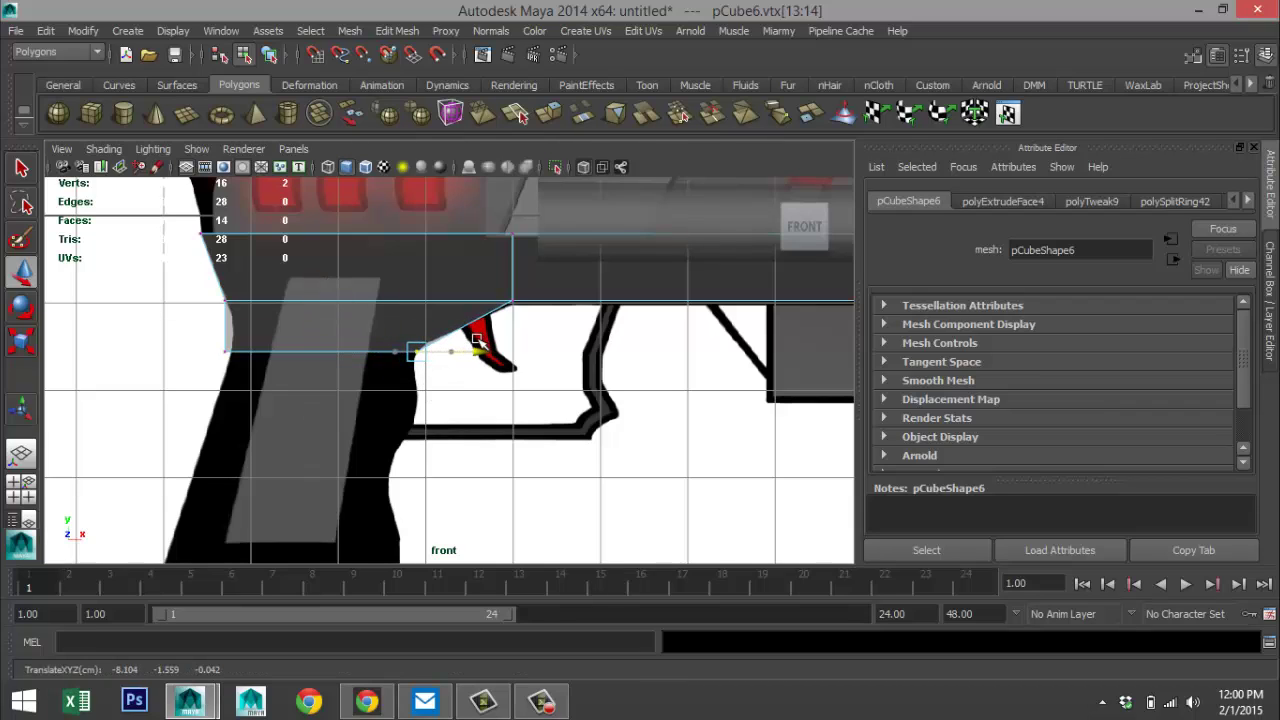
drag(418, 292, 414, 286)
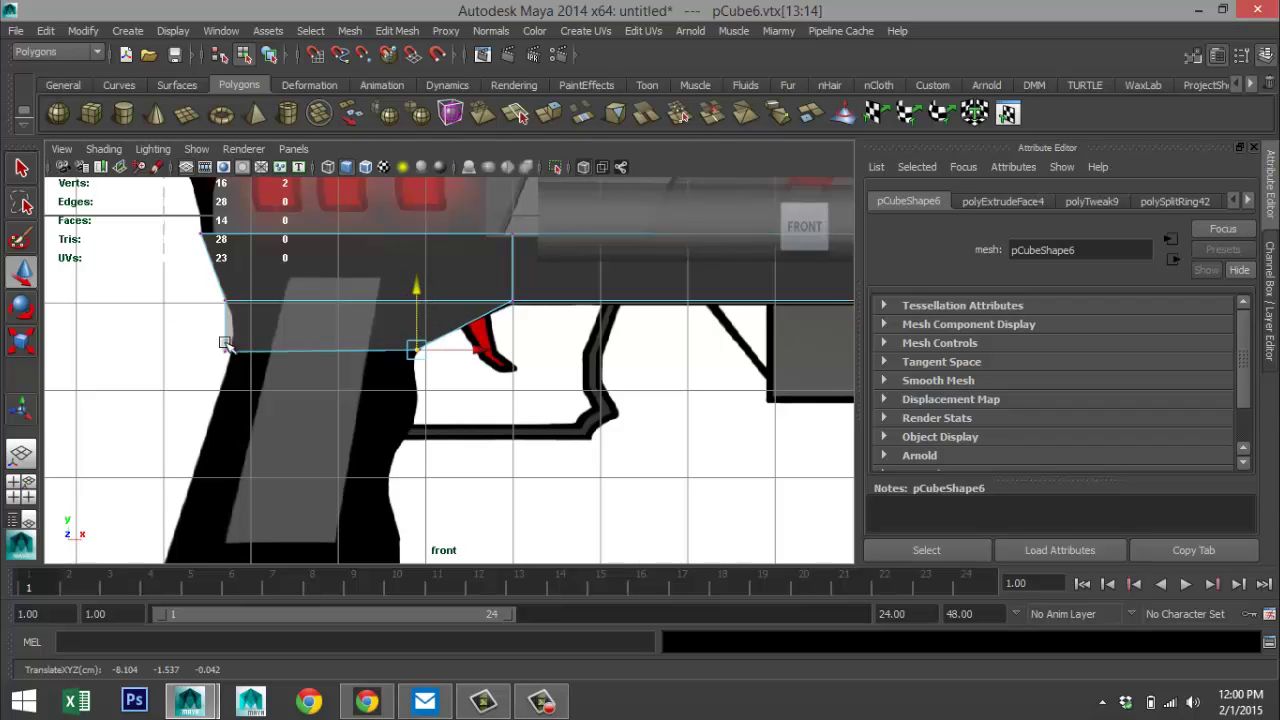
drag(192, 335, 291, 351)
mouse_move(233, 291)
mouse_down()
mouse_move(233, 280)
mouse_move(238, 291)
mouse_up()
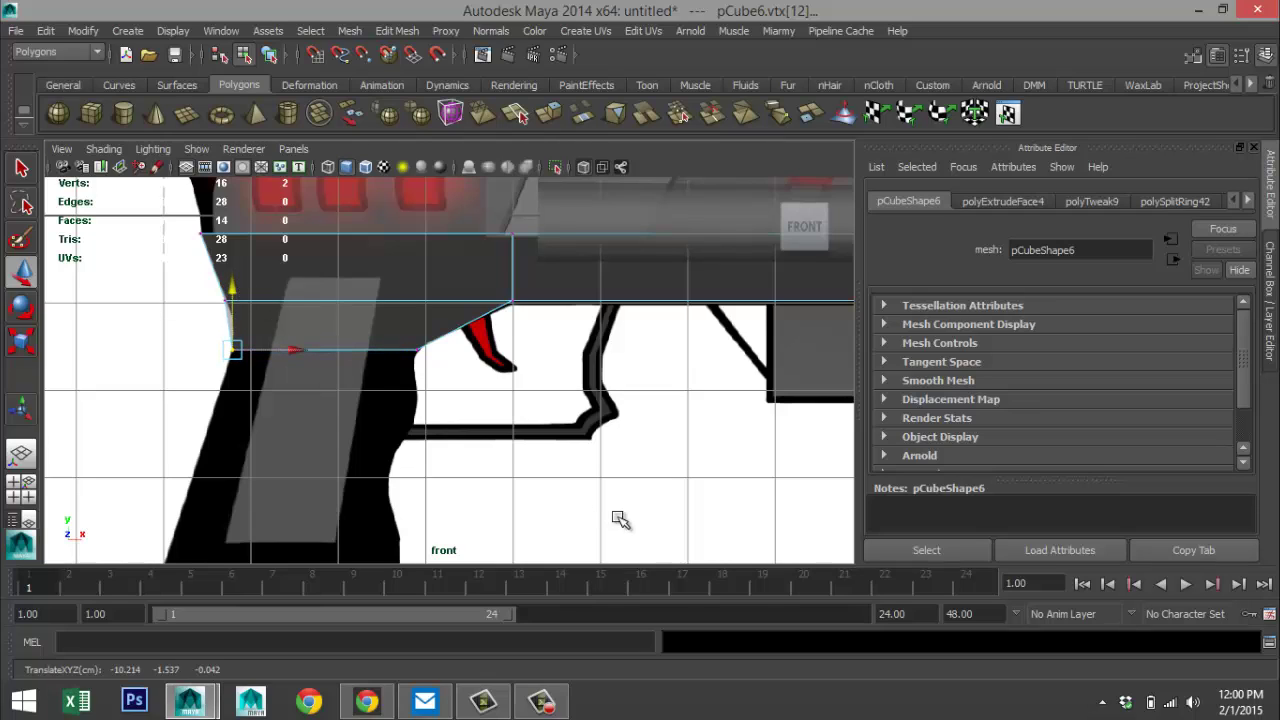
- Insert an edge loop around the short extruded section at the top of the grip
click(418, 31)
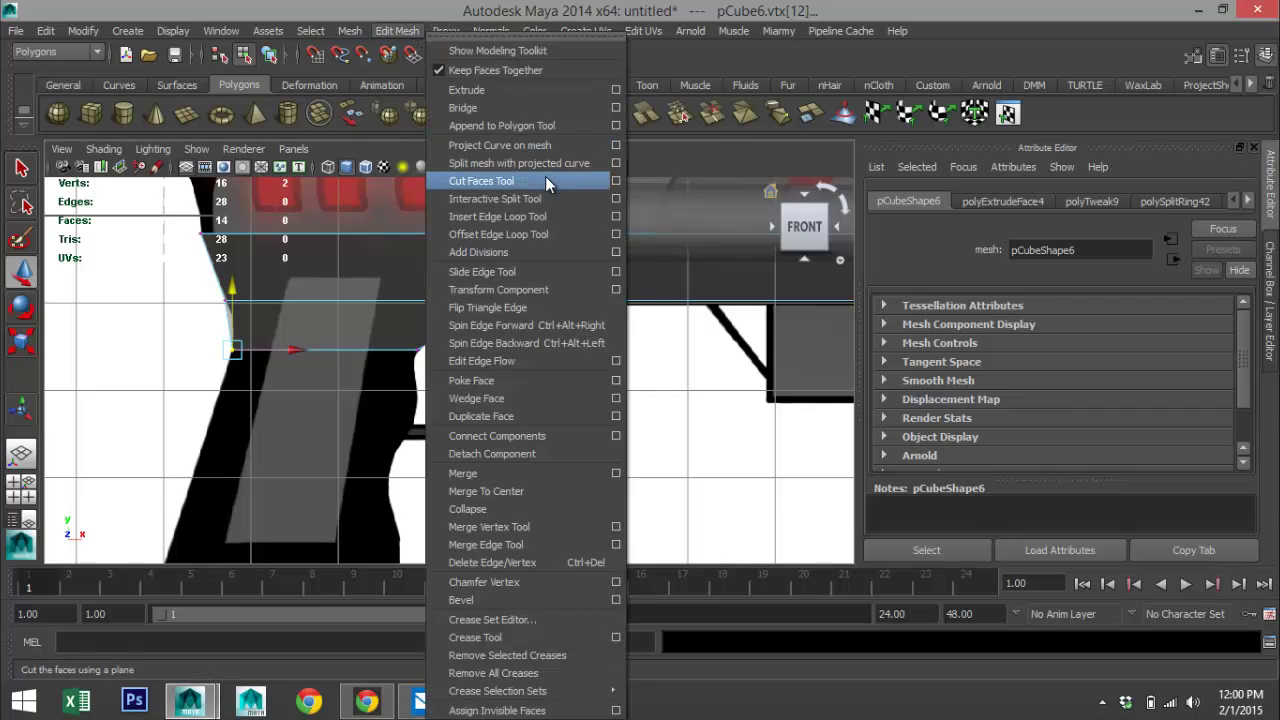
click(542, 218)
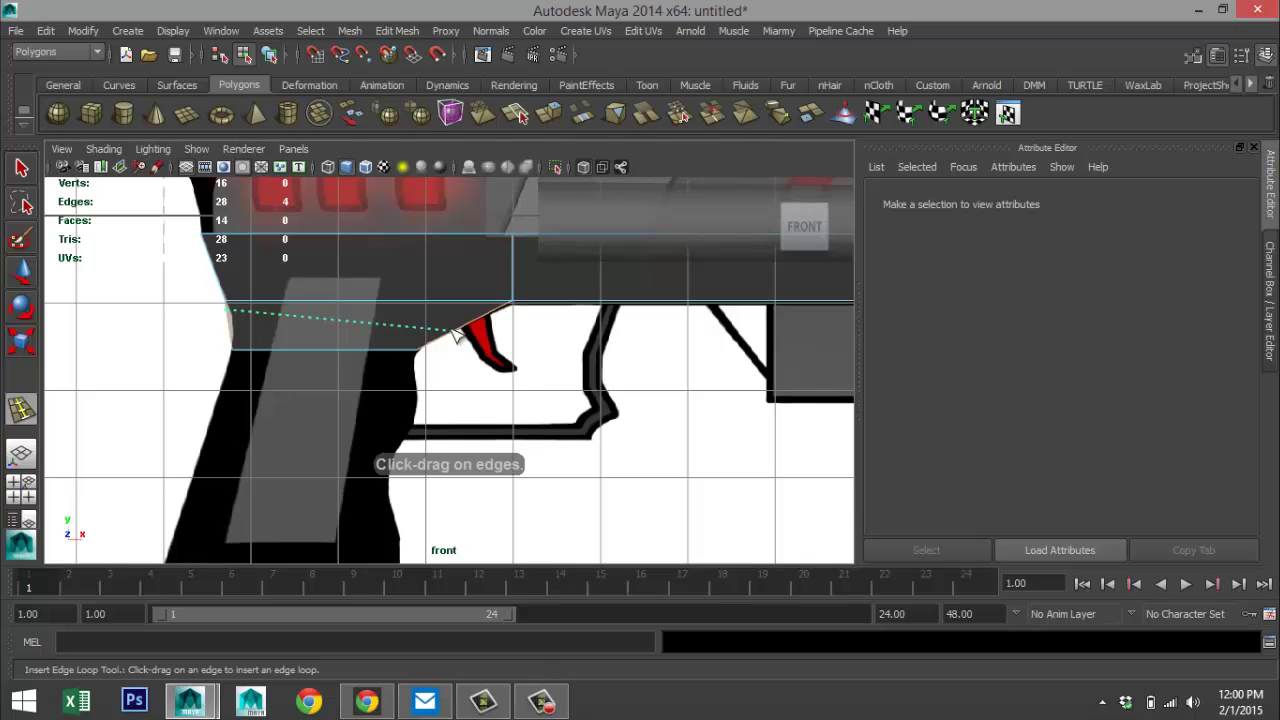
click(451, 338)
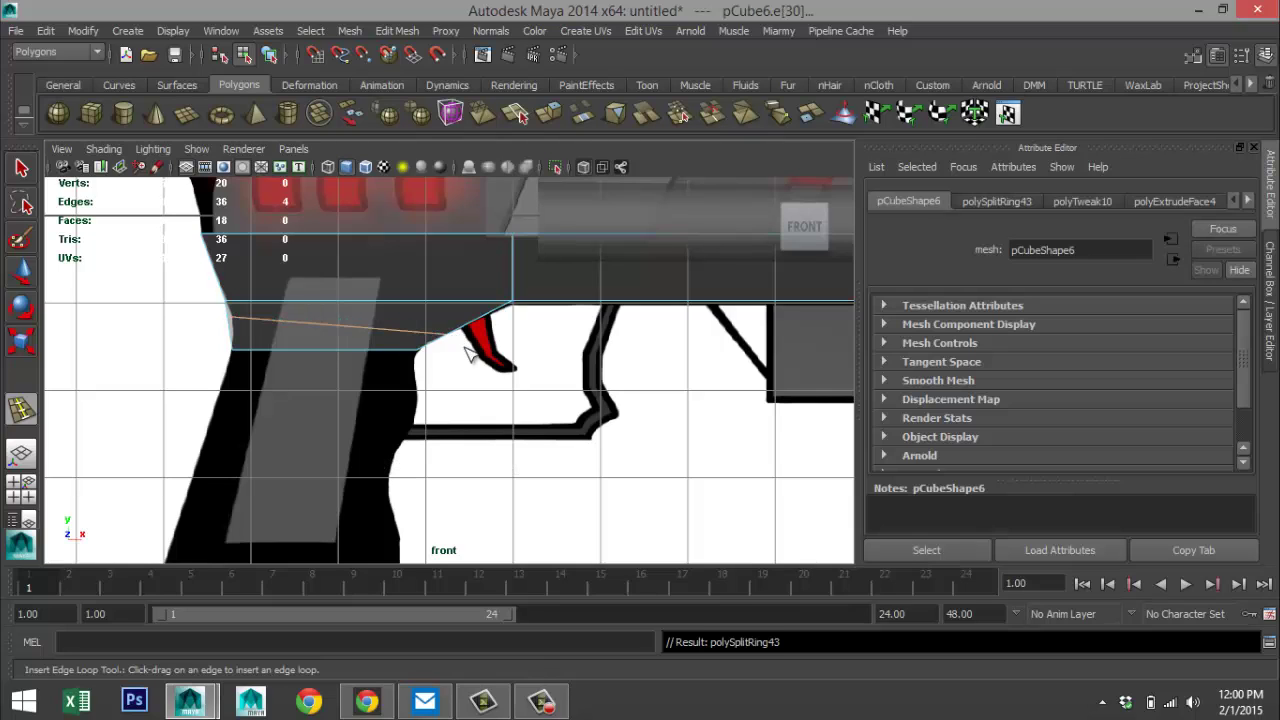
- Level the new edge loop by moving its rear vertices to X -10.208, Y -1.261 and its front vertices to X -7.599, Y -1.273
key(q)
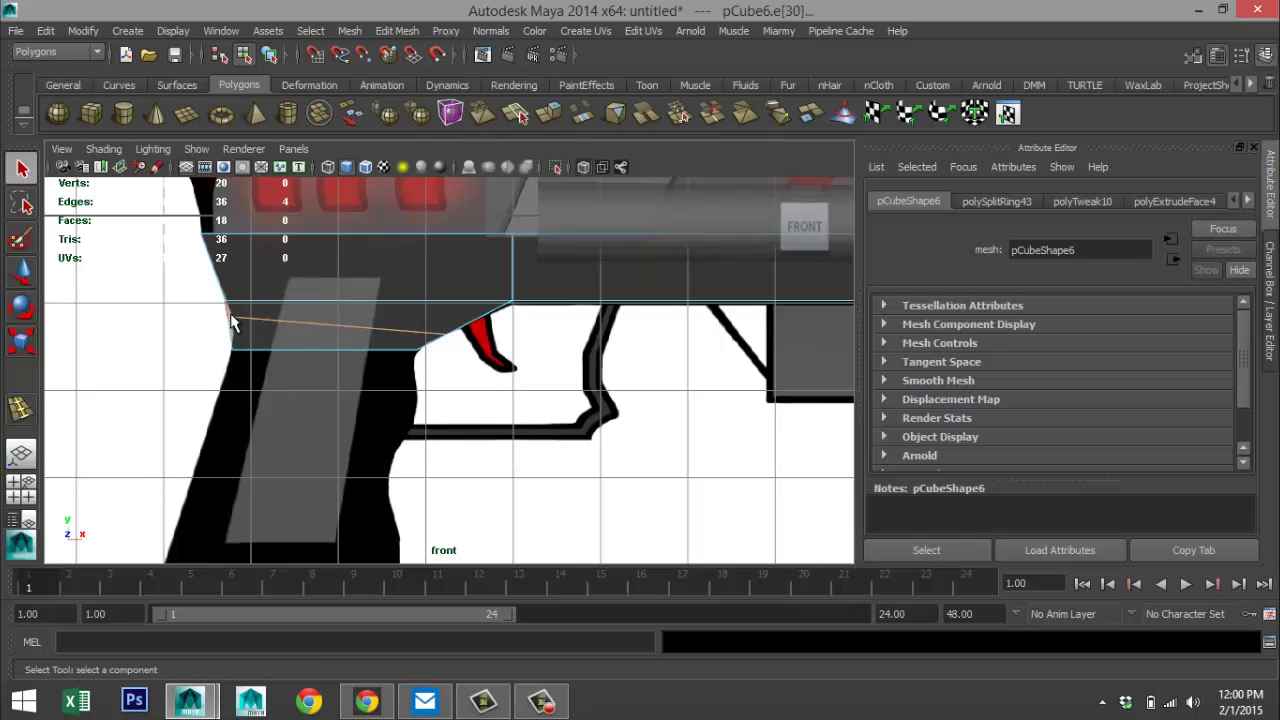
right_drag(233, 317, 167, 274)
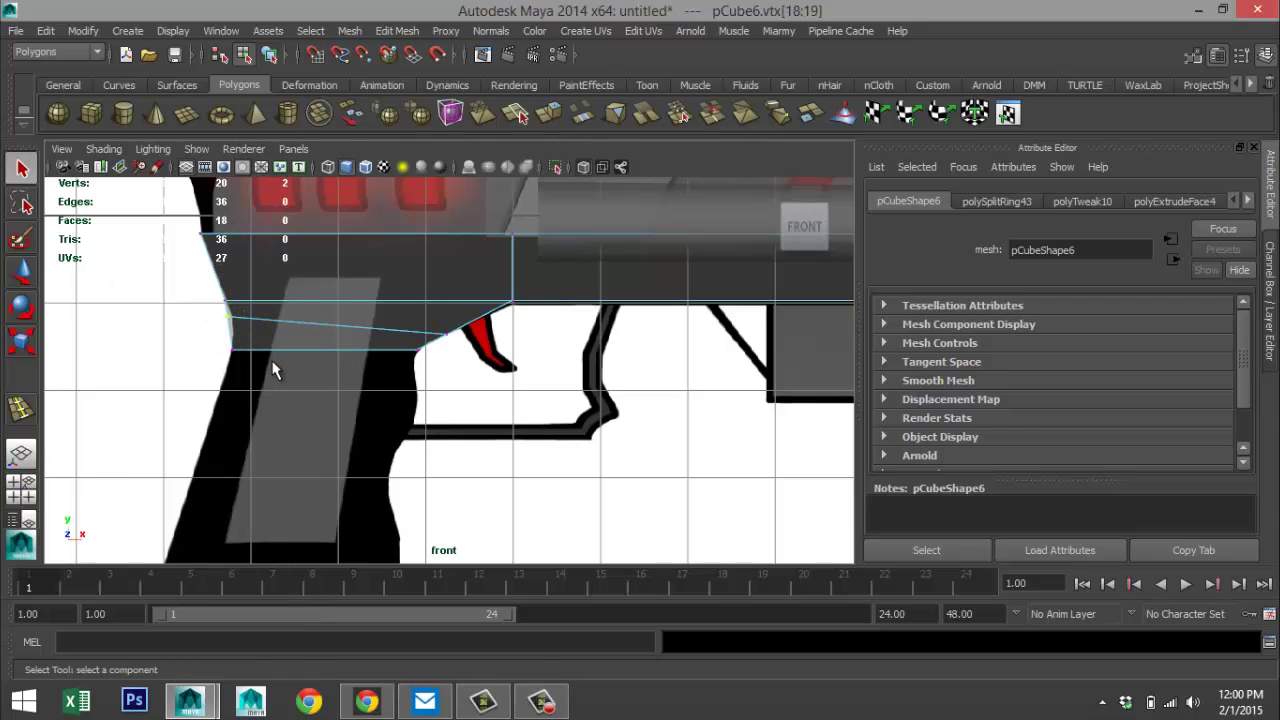
key(w)
drag(236, 318, 238, 326)
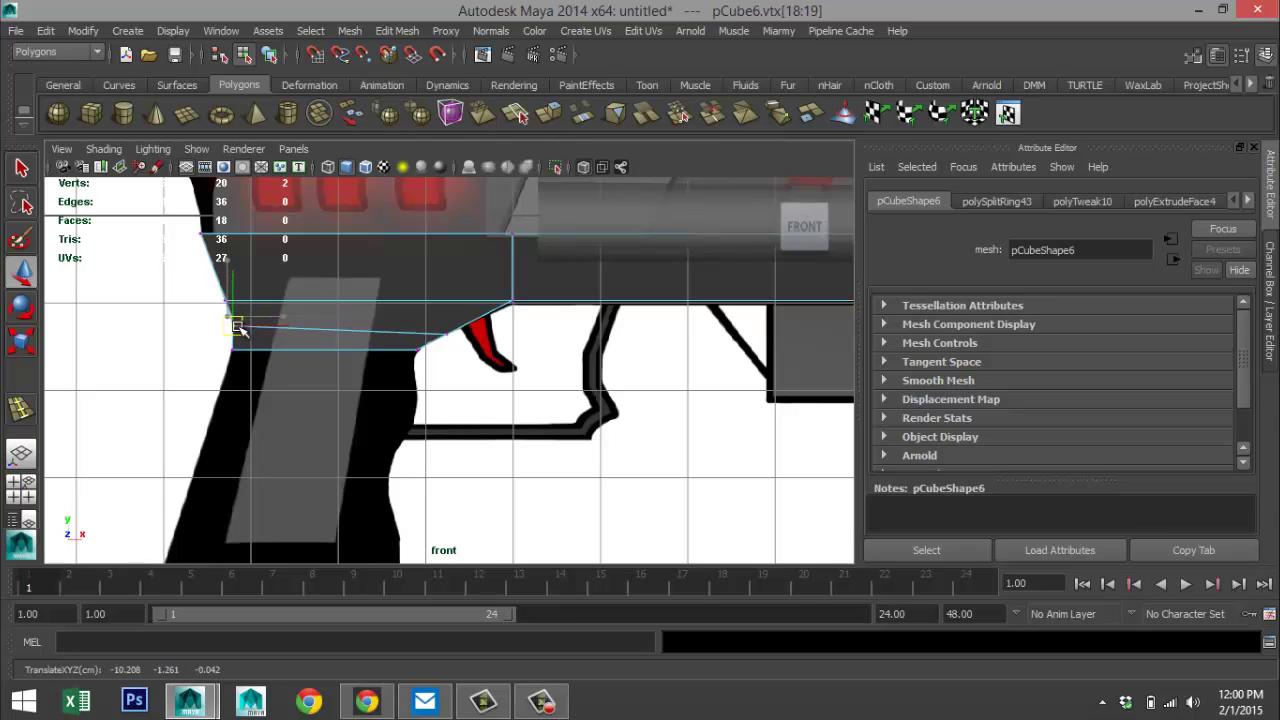
drag(426, 318, 460, 327)
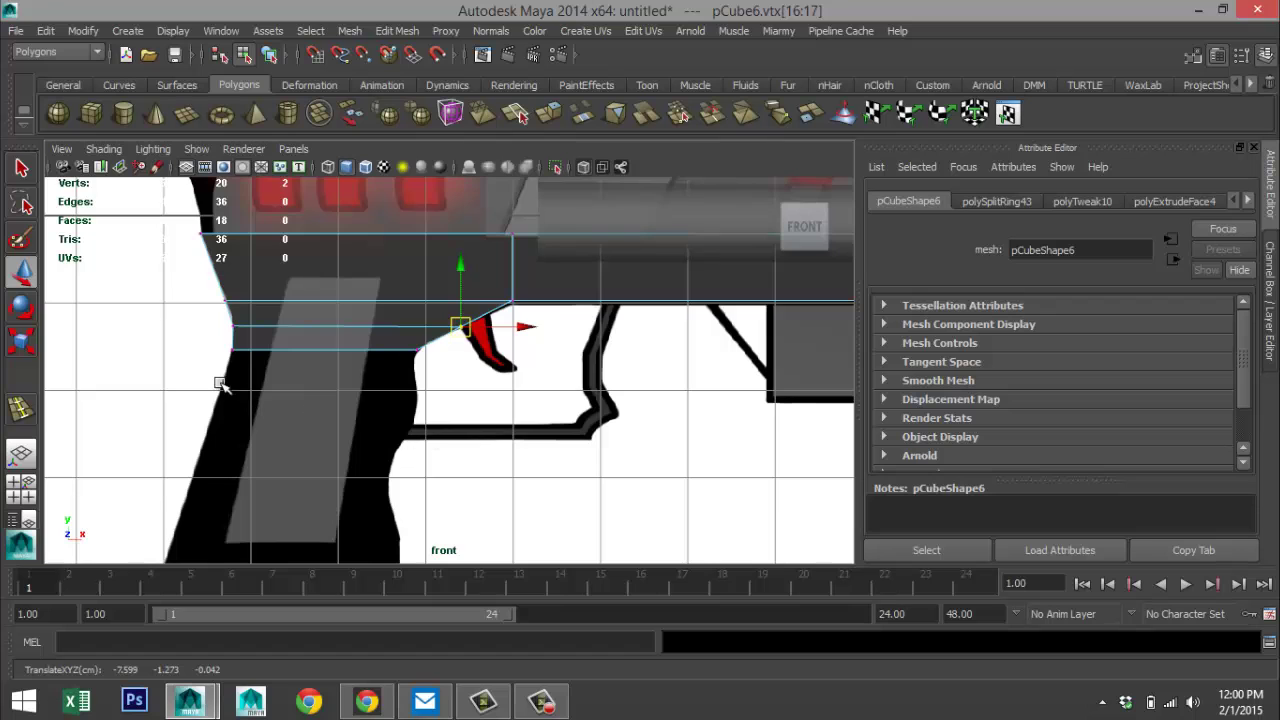
- In the perspective view, extrude the underside face of the grip's top section and move it down to Y -3.150
scroll(215, 384, down, 5)
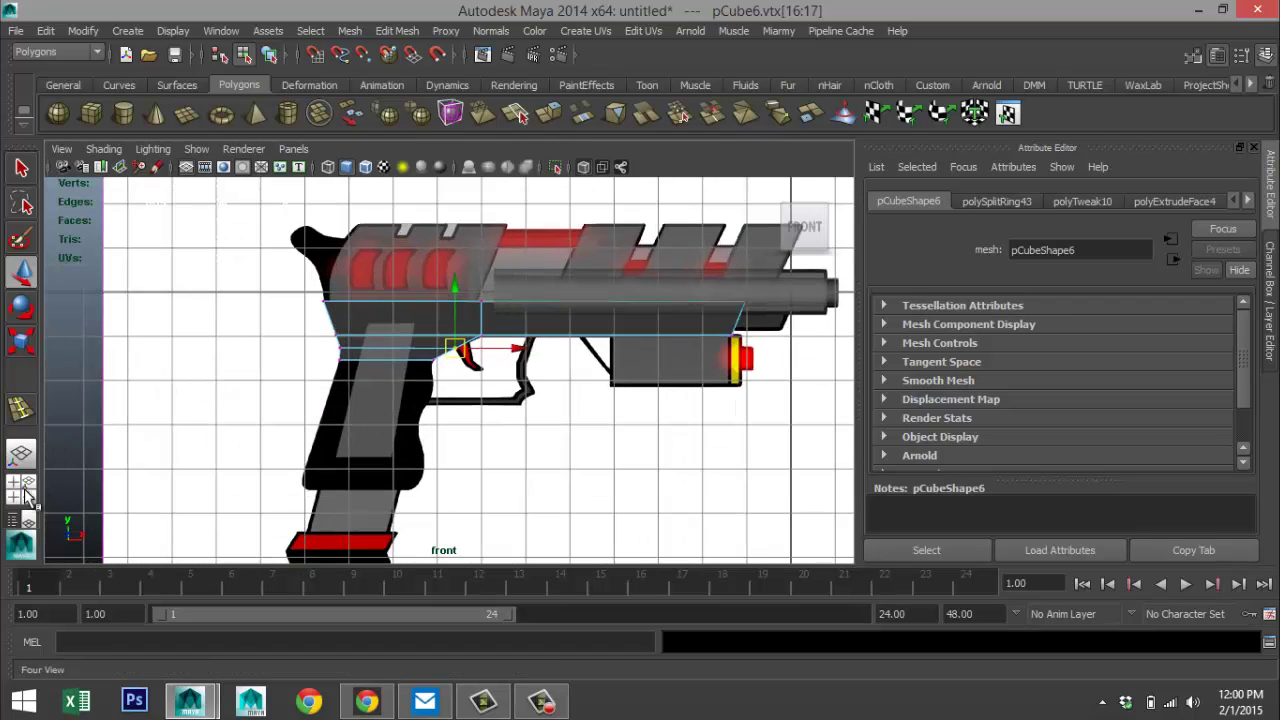
click(21, 488)
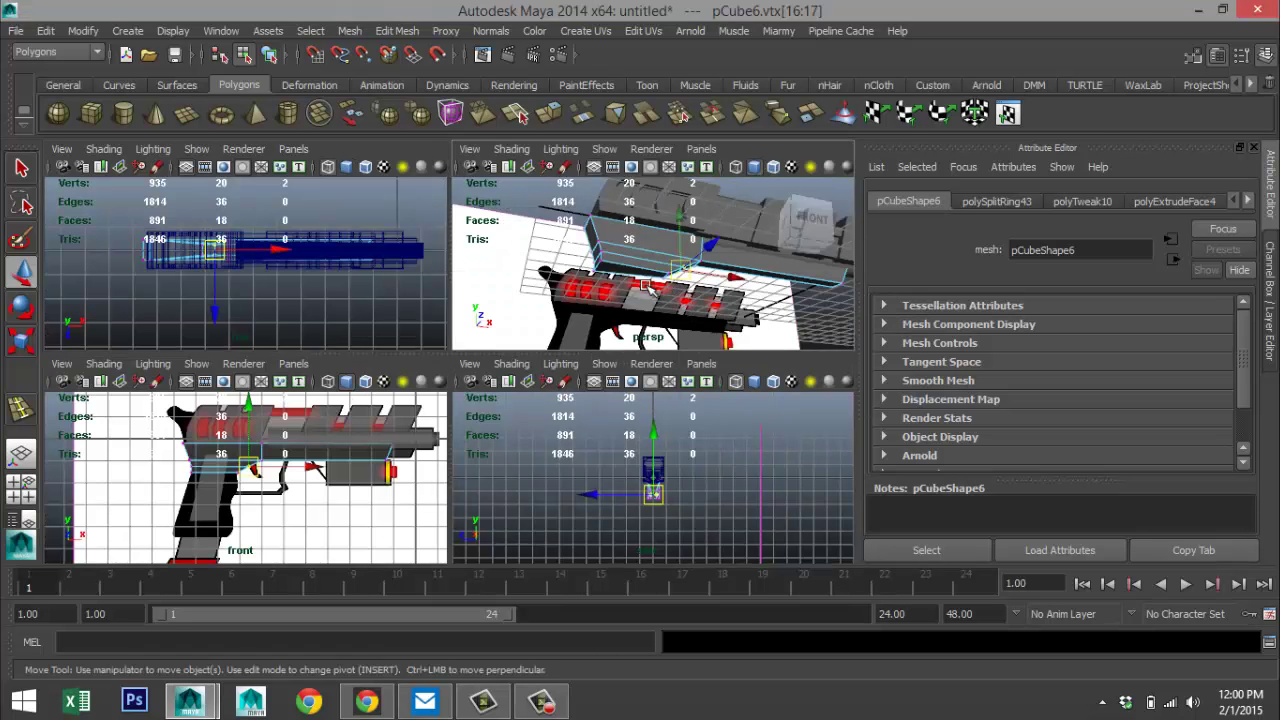
key(space)
alt+drag(398, 328, 394, 376)
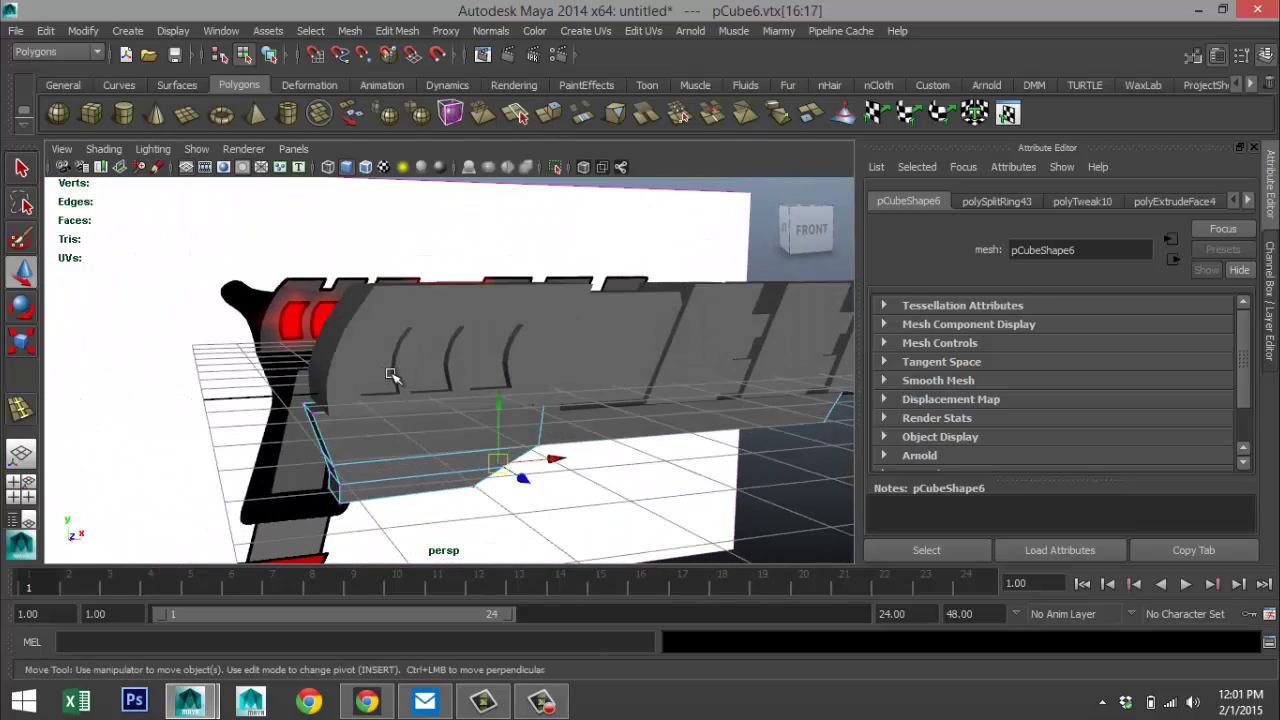
alt+middle_drag(394, 376, 420, 293)
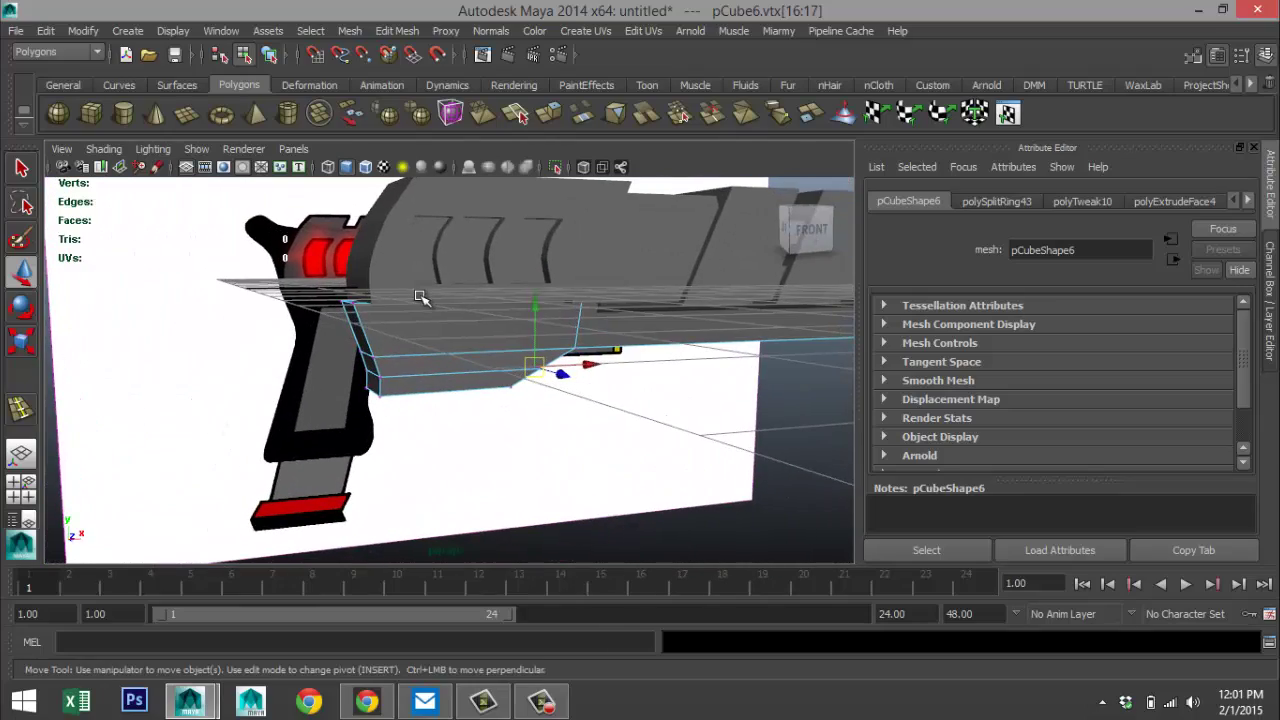
alt+drag(420, 305, 436, 278)
right_drag(436, 278, 434, 310)
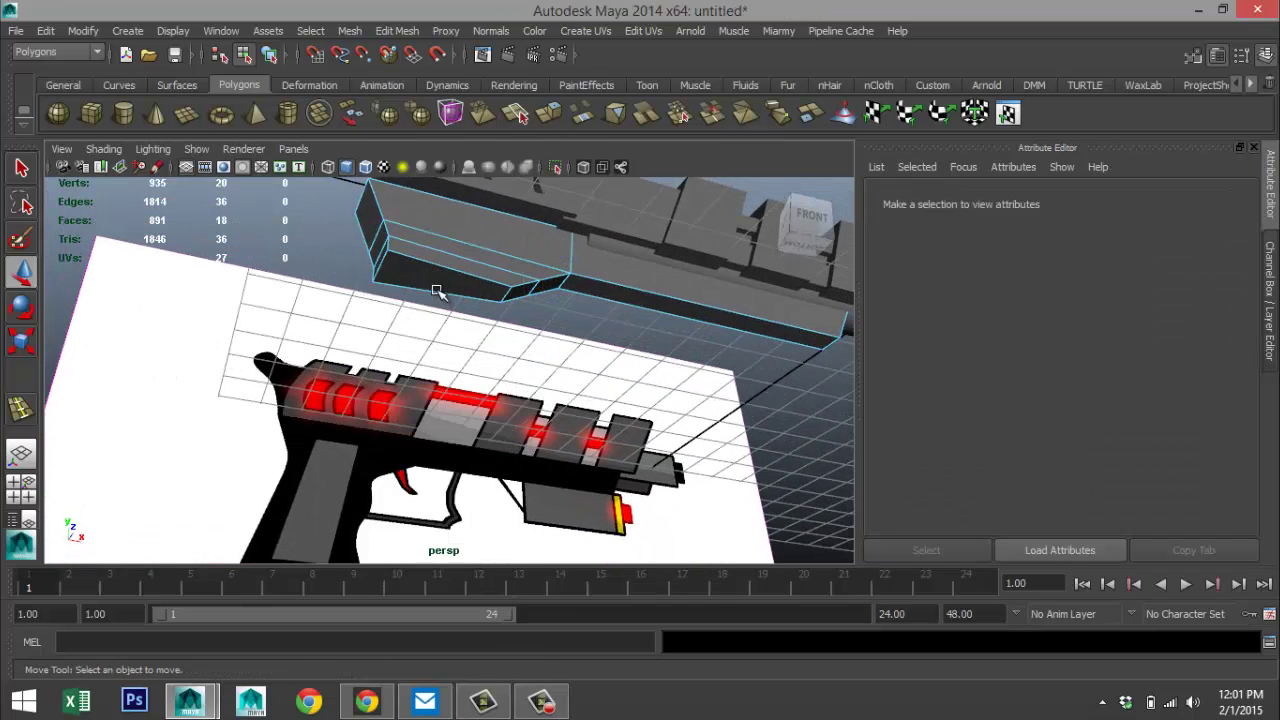
click(434, 280)
click(400, 30)
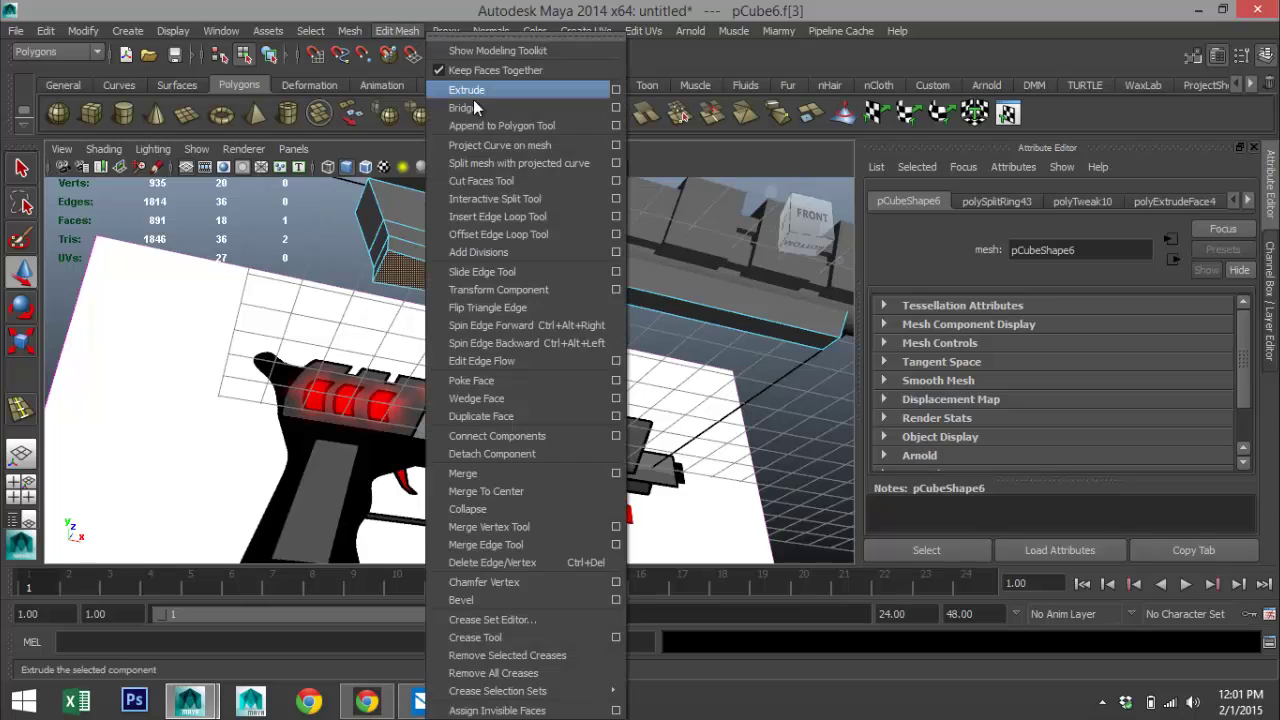
click(473, 89)
key(w)
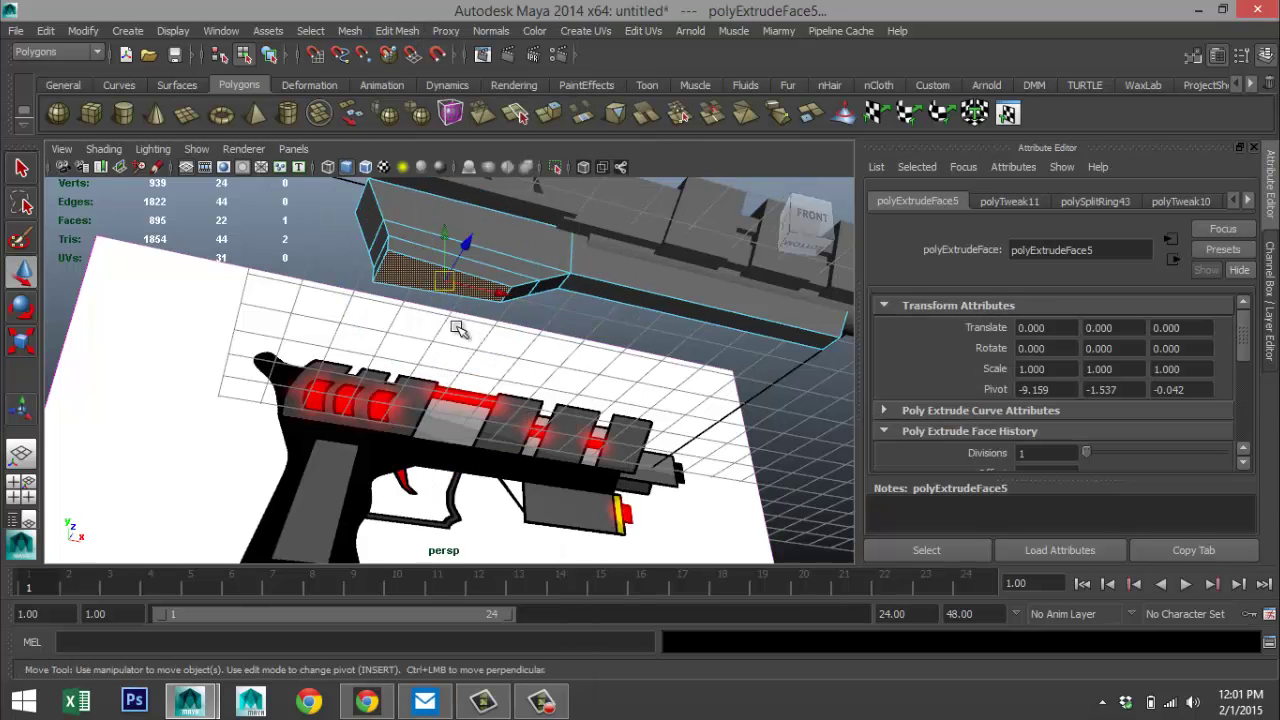
drag(444, 234, 453, 312)
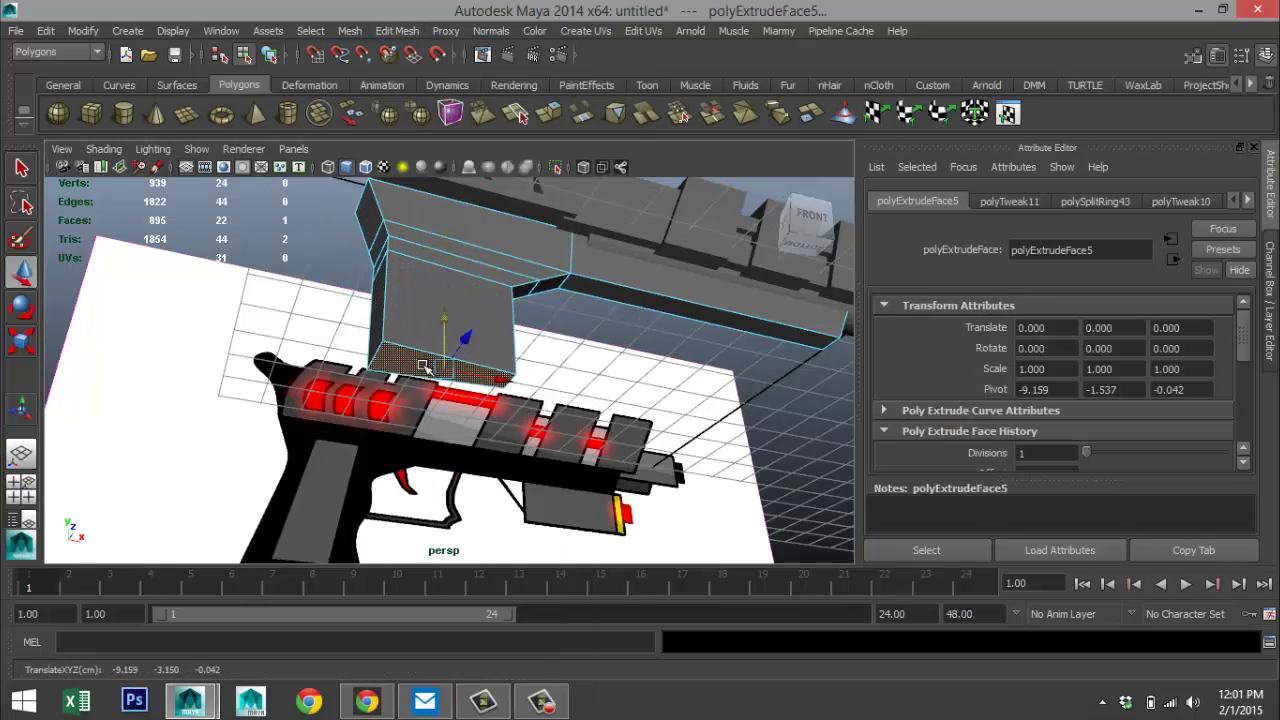
- In the front view, move the extruded face to X -10.093, Y -4.476 so the grip slants down to its base in the reference
click(27, 493)
key(space)
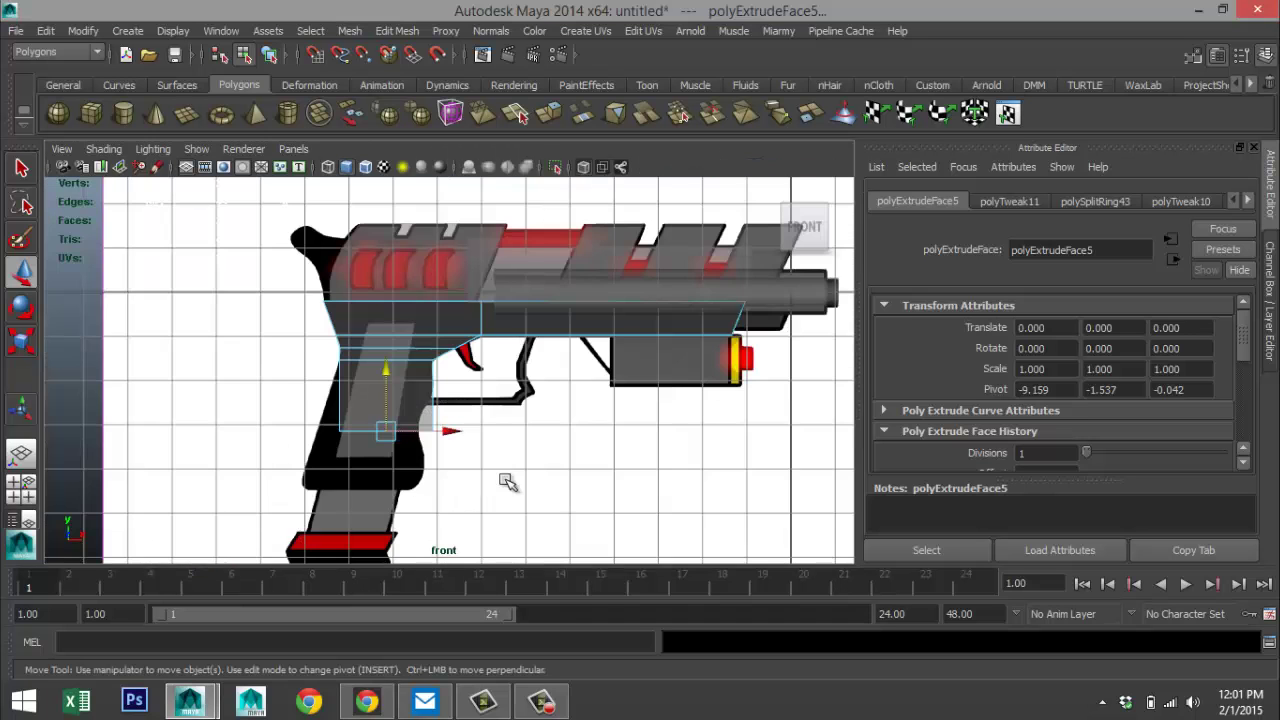
scroll(491, 517, up, 2)
scroll(477, 509, up, 2)
alt+middle_drag(477, 509, 580, 371)
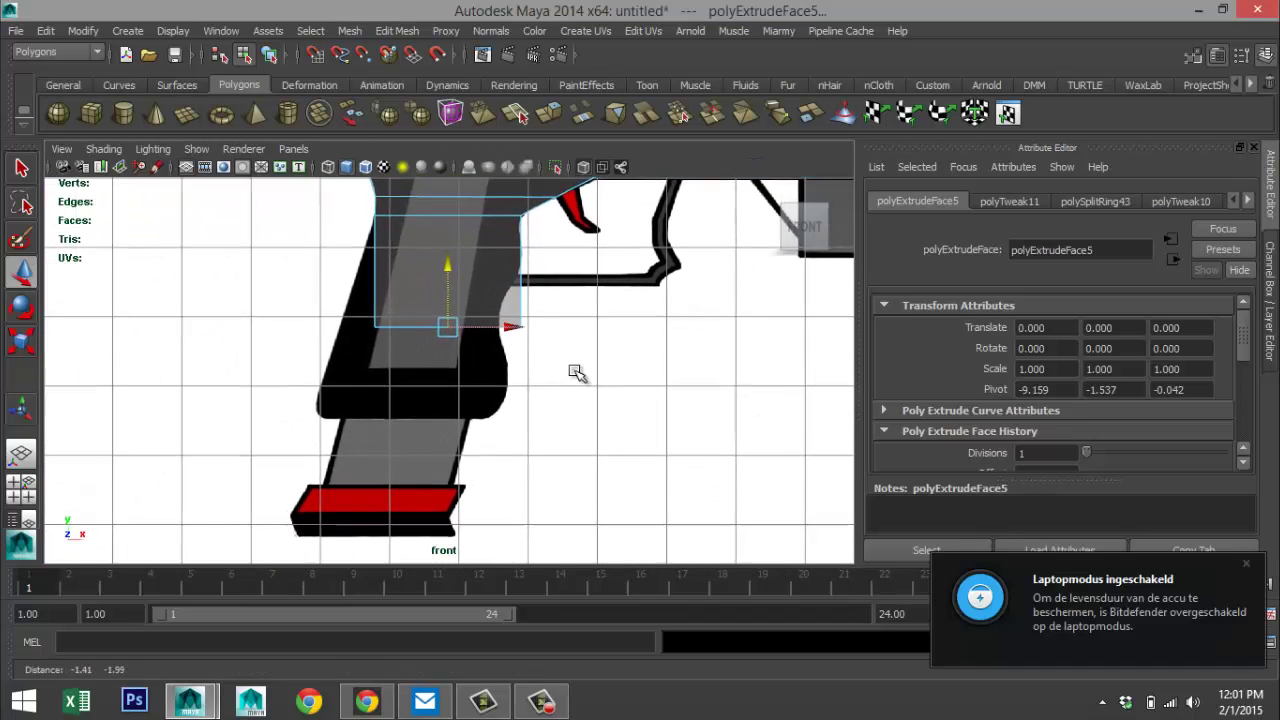
drag(449, 263, 449, 354)
drag(512, 416, 450, 413)
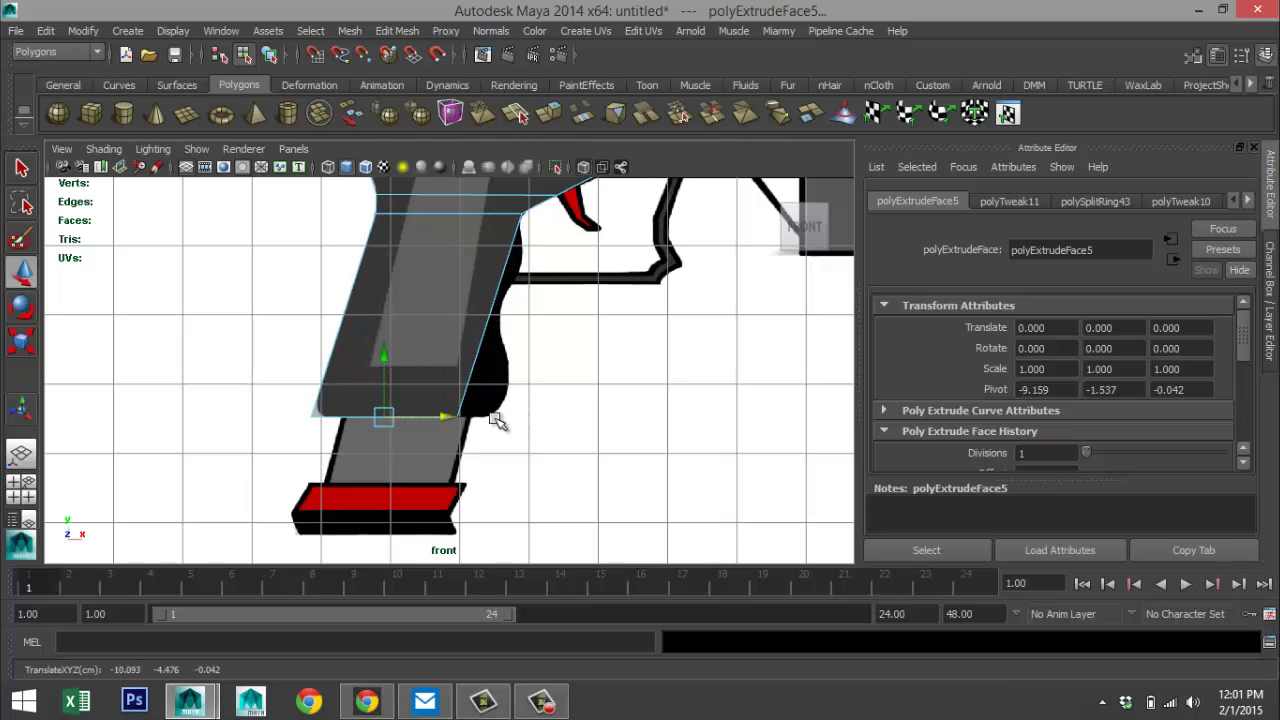
- Insert eight edge loops across the grip, spaced between its top section and base to follow the curves of the reference's front outline
alt+middle_drag(583, 409, 561, 447)
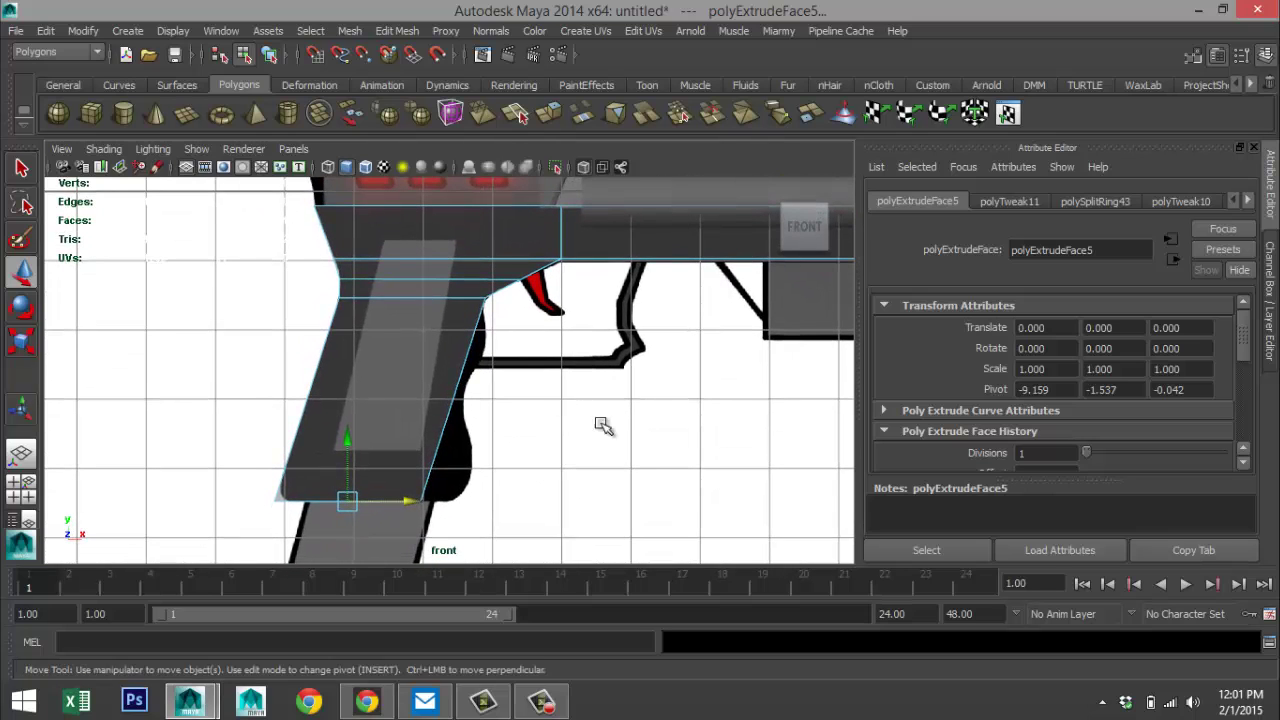
click(401, 31)
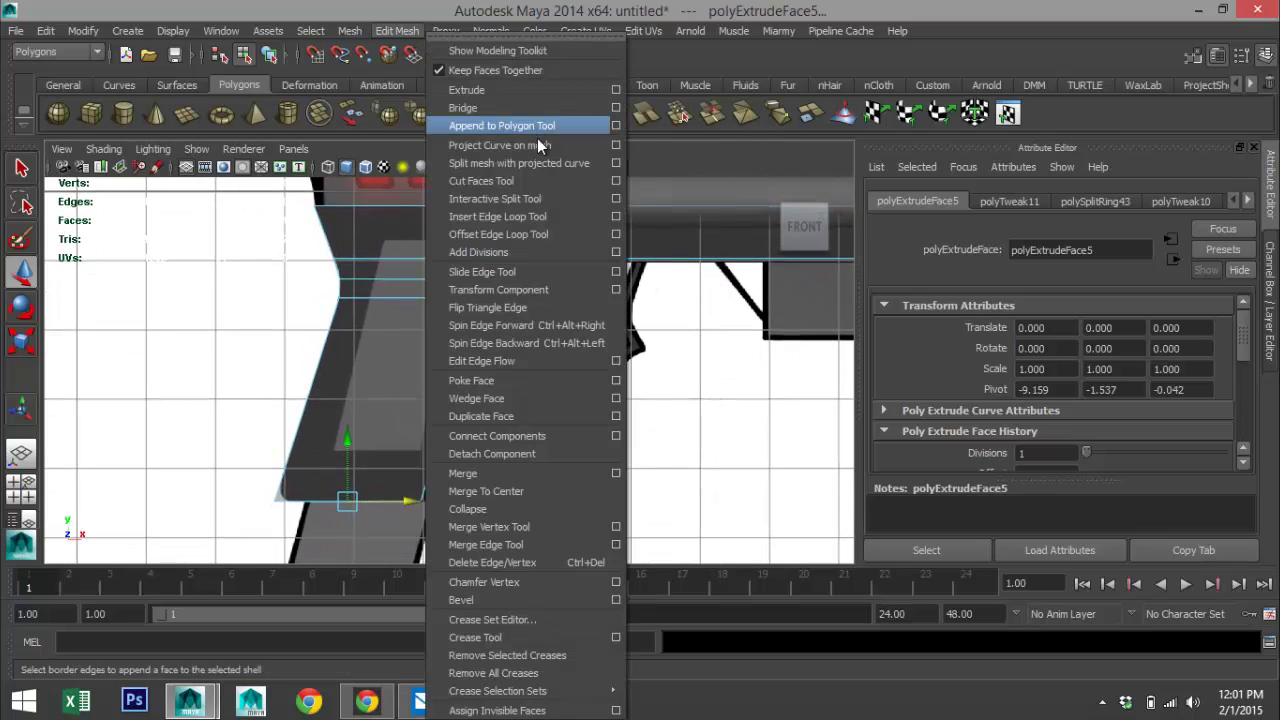
click(540, 216)
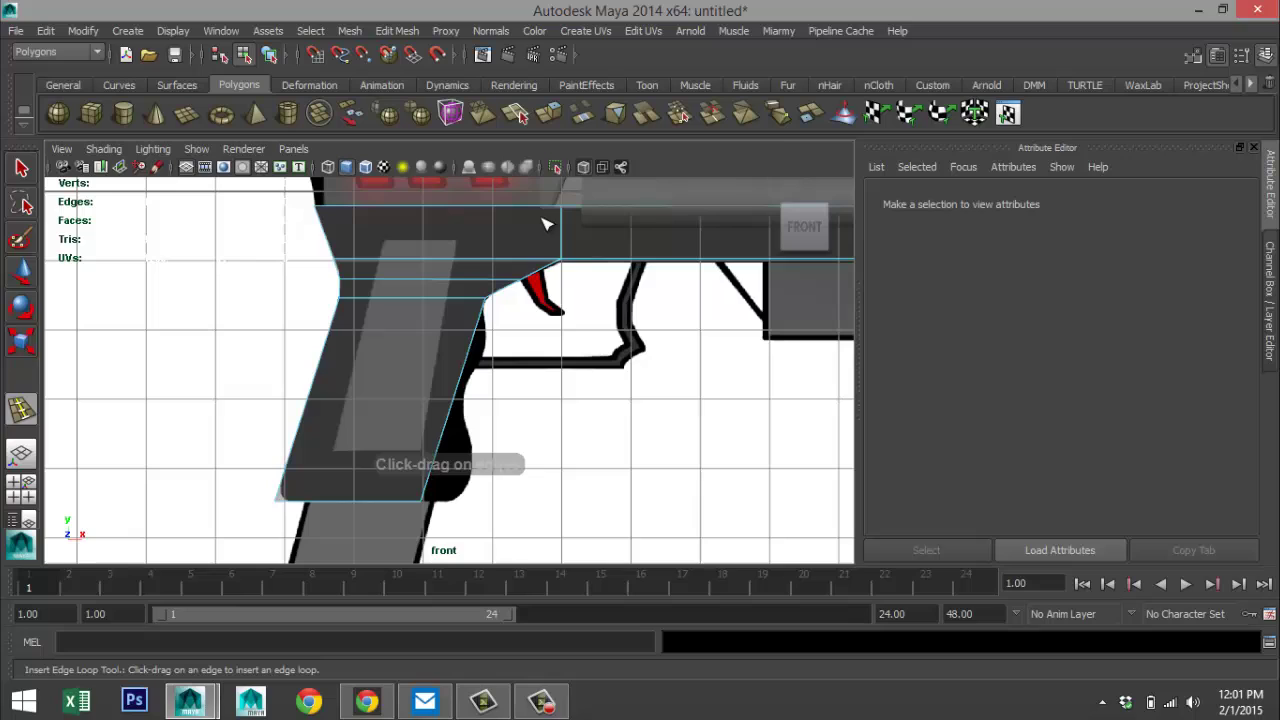
click(478, 333)
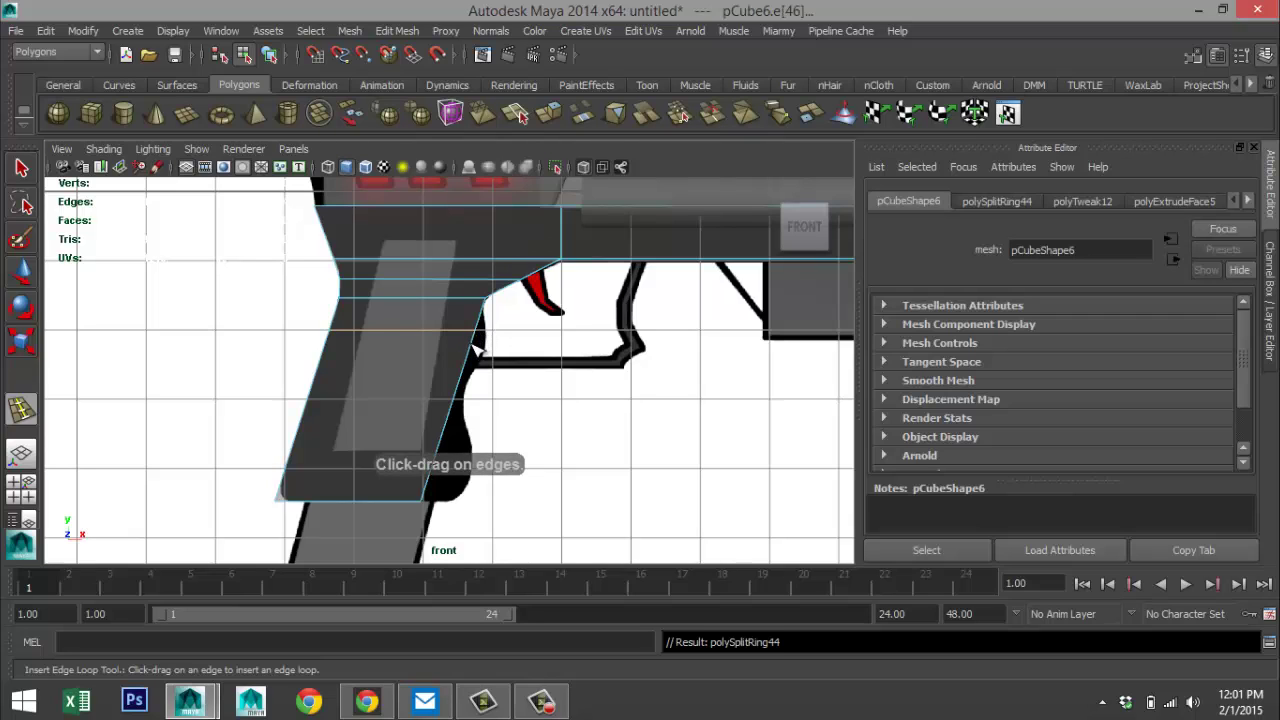
click(469, 379)
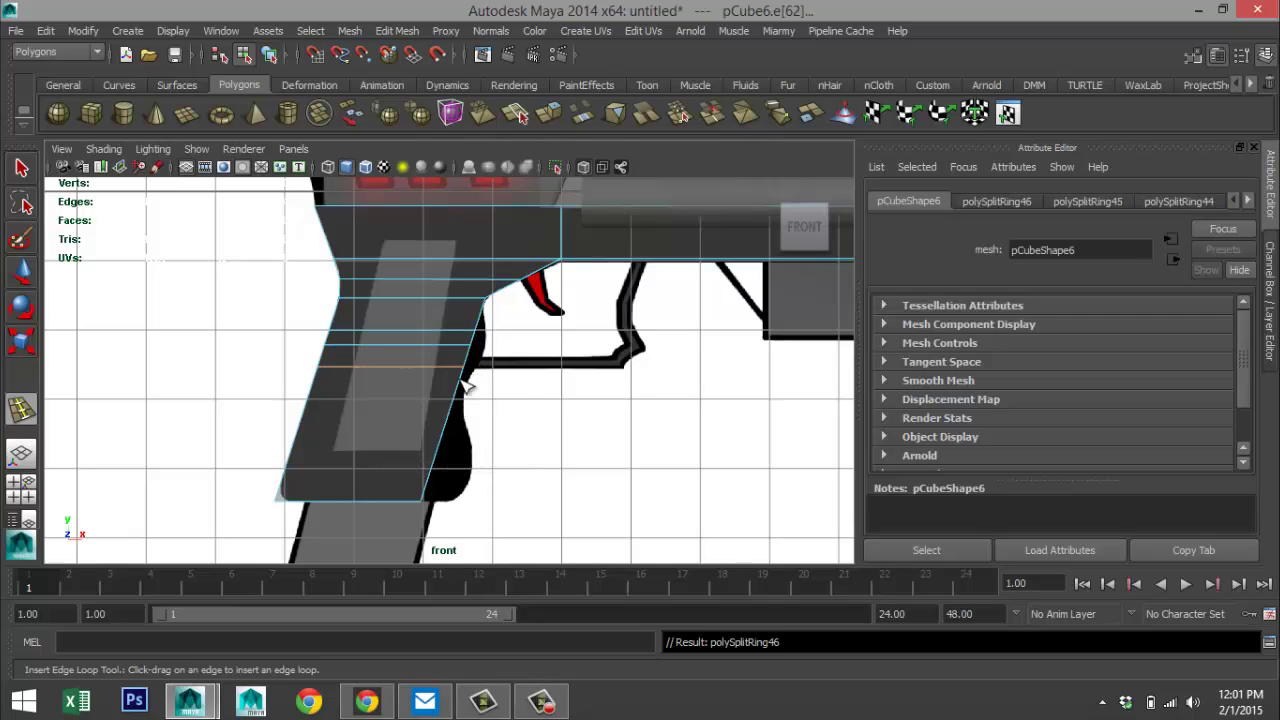
click(460, 395)
click(445, 440)
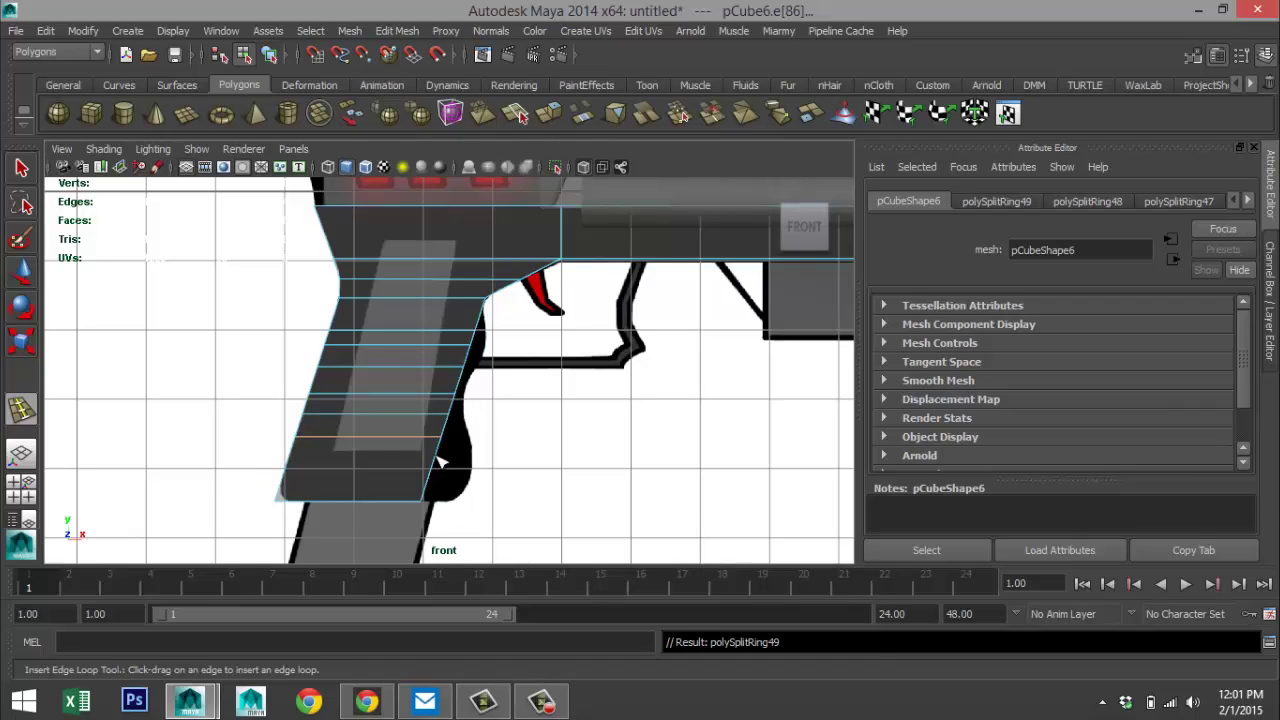
click(440, 459)
drag(430, 486, 430, 486)
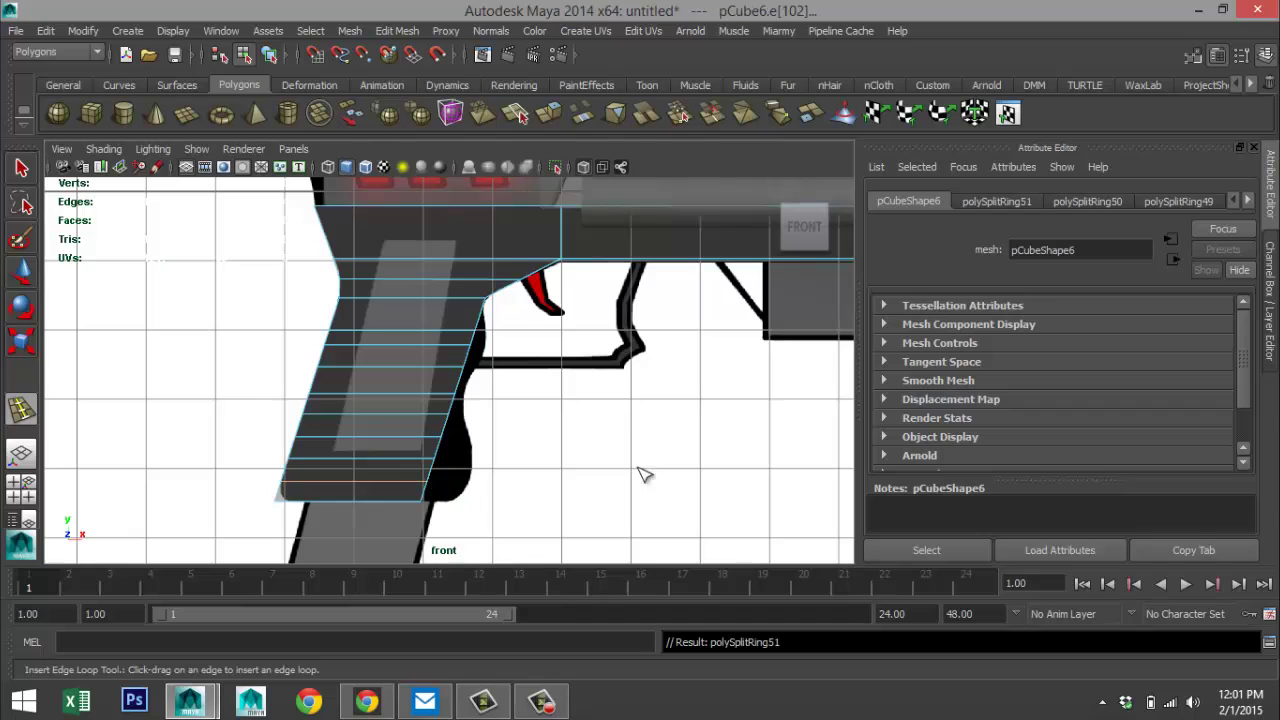
key(q)
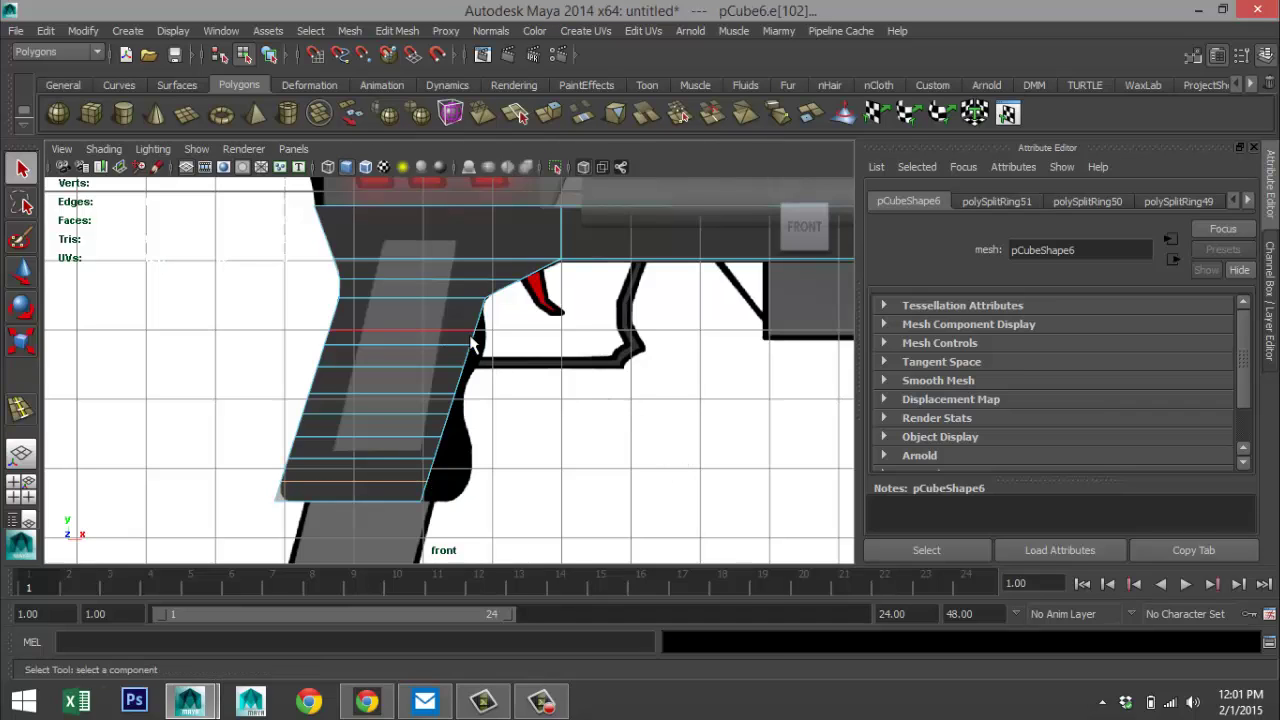
- Move the front vertices of the grip's upper edge loops forward to follow the finger bump in the reference outline
right_drag(472, 328, 368, 294)
drag(446, 322, 512, 398)
key(w)
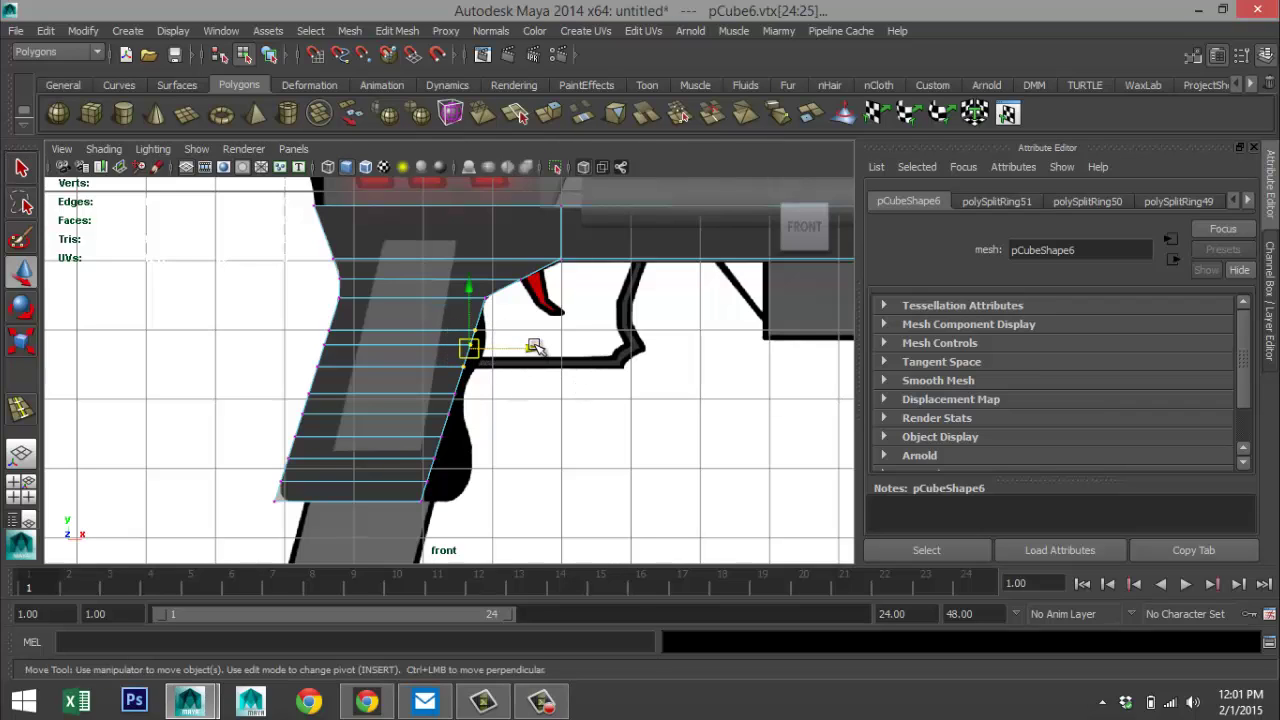
drag(534, 347, 538, 349)
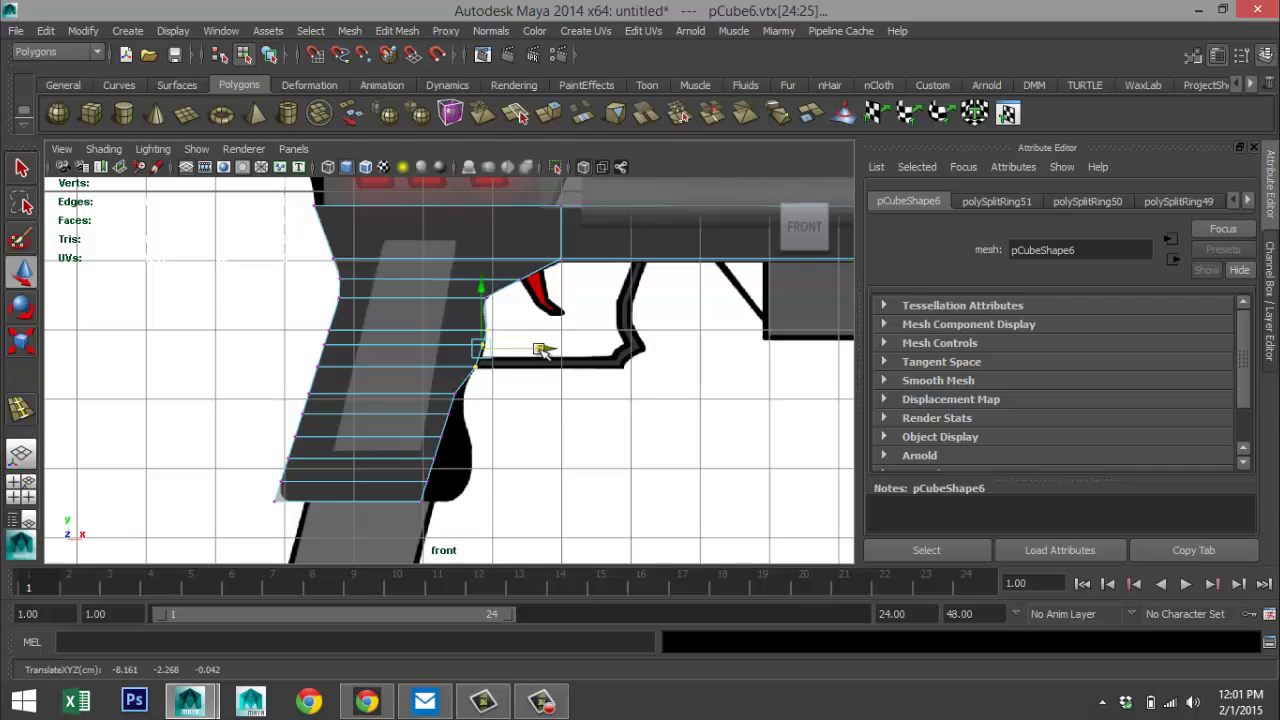
drag(454, 335, 551, 344)
drag(440, 388, 523, 394)
- Move the front vertices of the grip's lower loops forward to the reference outline, placing the bottom ones at X -8.344, Y -4.164
drag(444, 411, 505, 498)
mouse_move(518, 425)
mouse_down()
mouse_move(477, 452)
mouse_move(531, 442)
mouse_up()
drag(412, 468, 468, 528)
drag(491, 486, 532, 485)
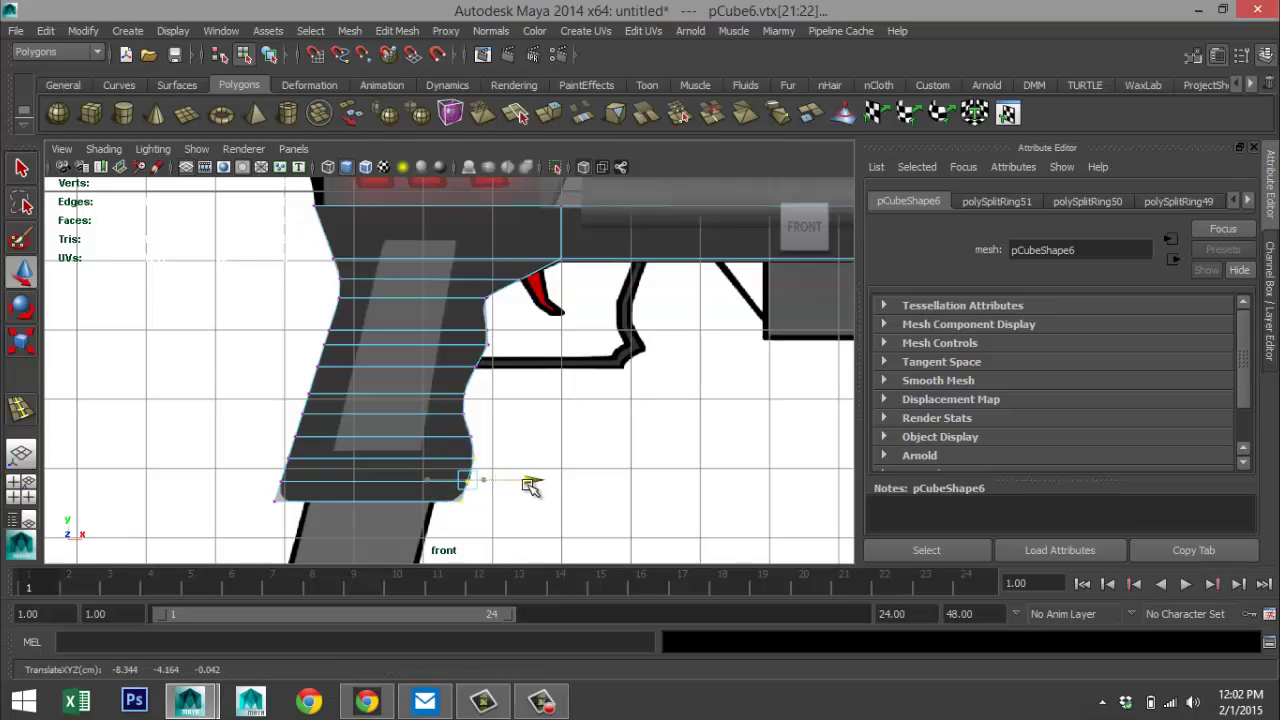
click(520, 524)
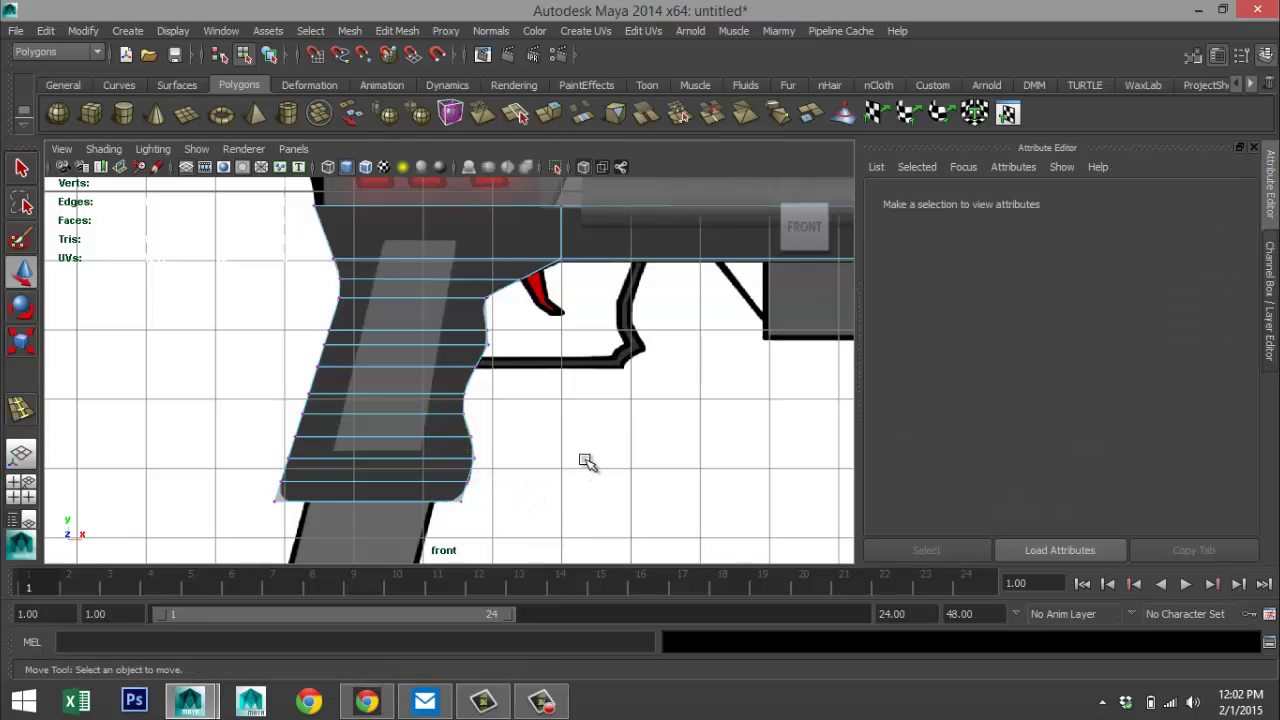
- Adjust the upper rear corner vertices of the lower frame to X -10.579, Y -0.205 in the front view
scroll(590, 462, down, 3)
scroll(595, 462, up, 3)
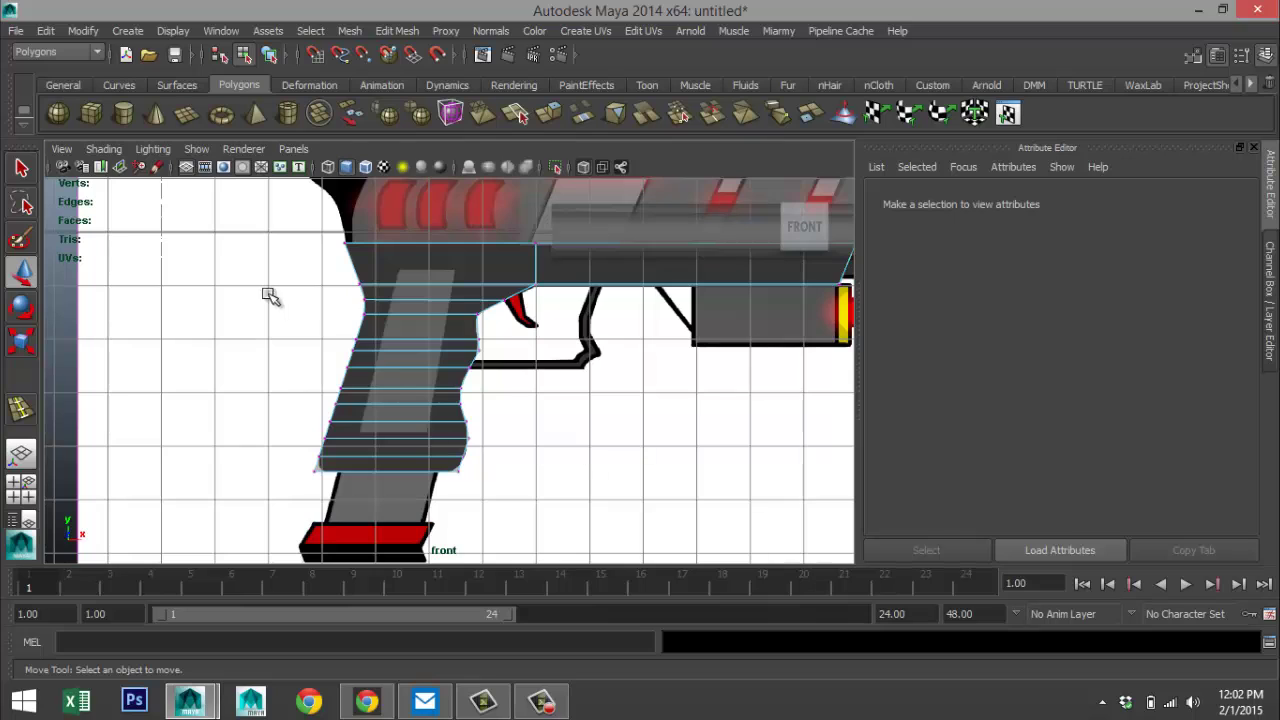
drag(320, 229, 410, 253)
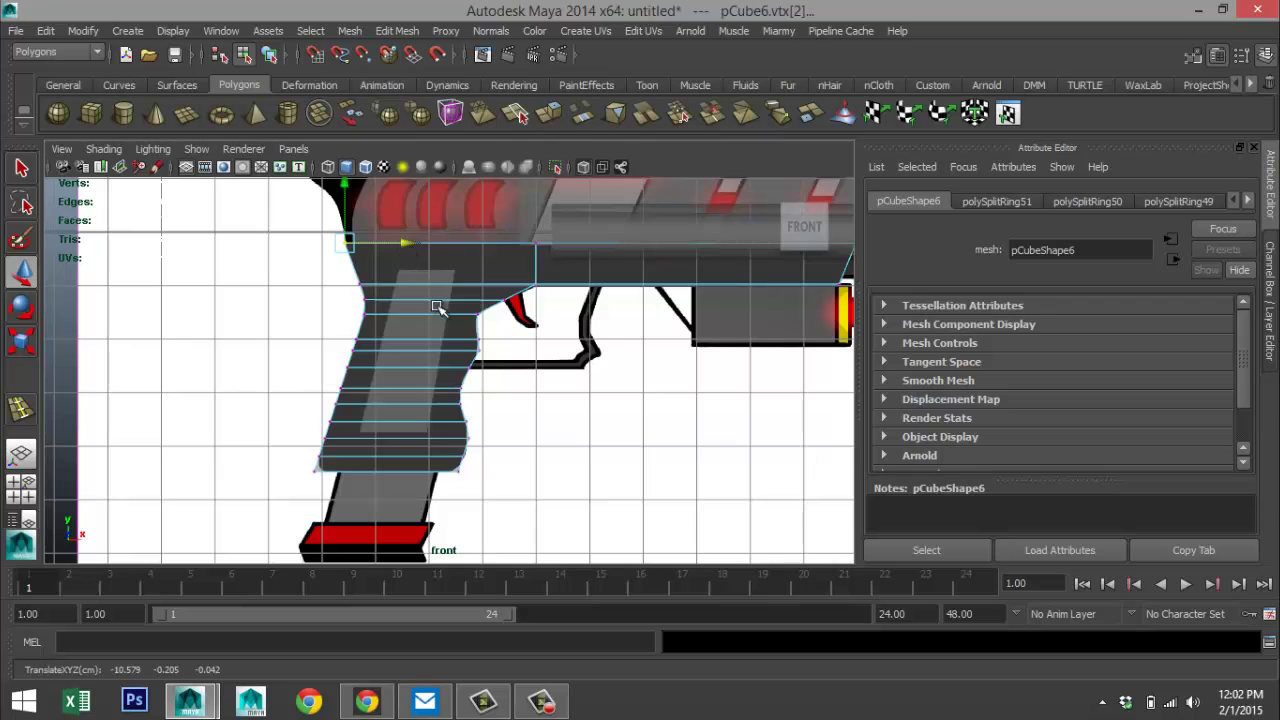
- In the perspective view, insert an edge loop down the grip's side face, close to its rear corner
click(21, 488)
key(space)
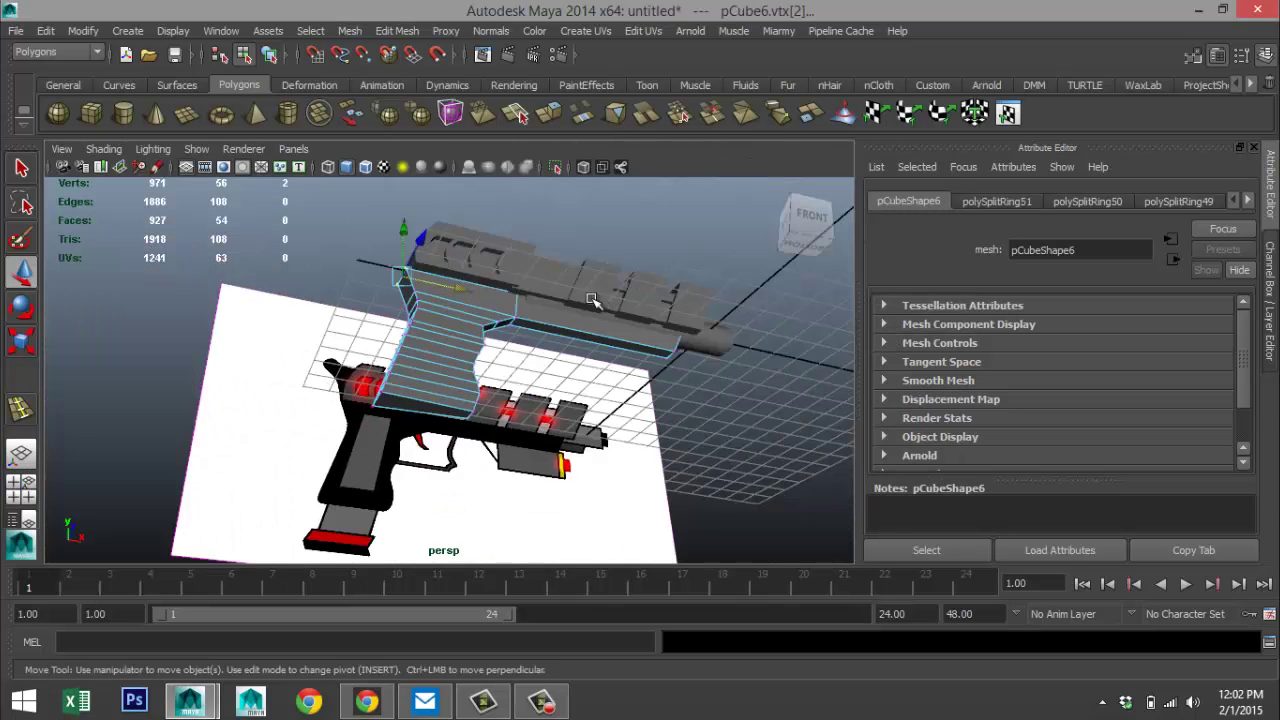
alt+drag(720, 338, 349, 349)
alt+middle_drag(349, 349, 486, 357)
scroll(352, 318, down, 3)
scroll(369, 326, up, 1)
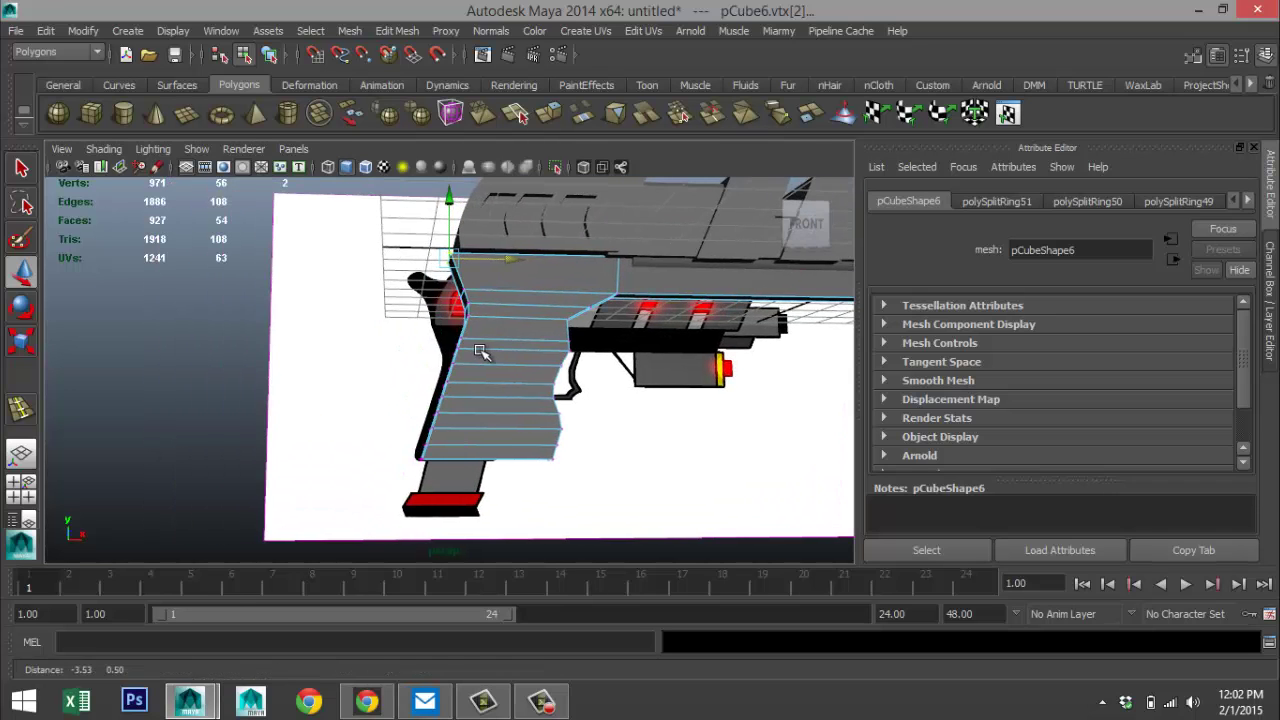
mouse_move(429, 349)
alt+mouse_down()
mouse_move(503, 363)
mouse_move(491, 381)
mouse_move(431, 366)
mouse_move(447, 340)
alt+mouse_up()
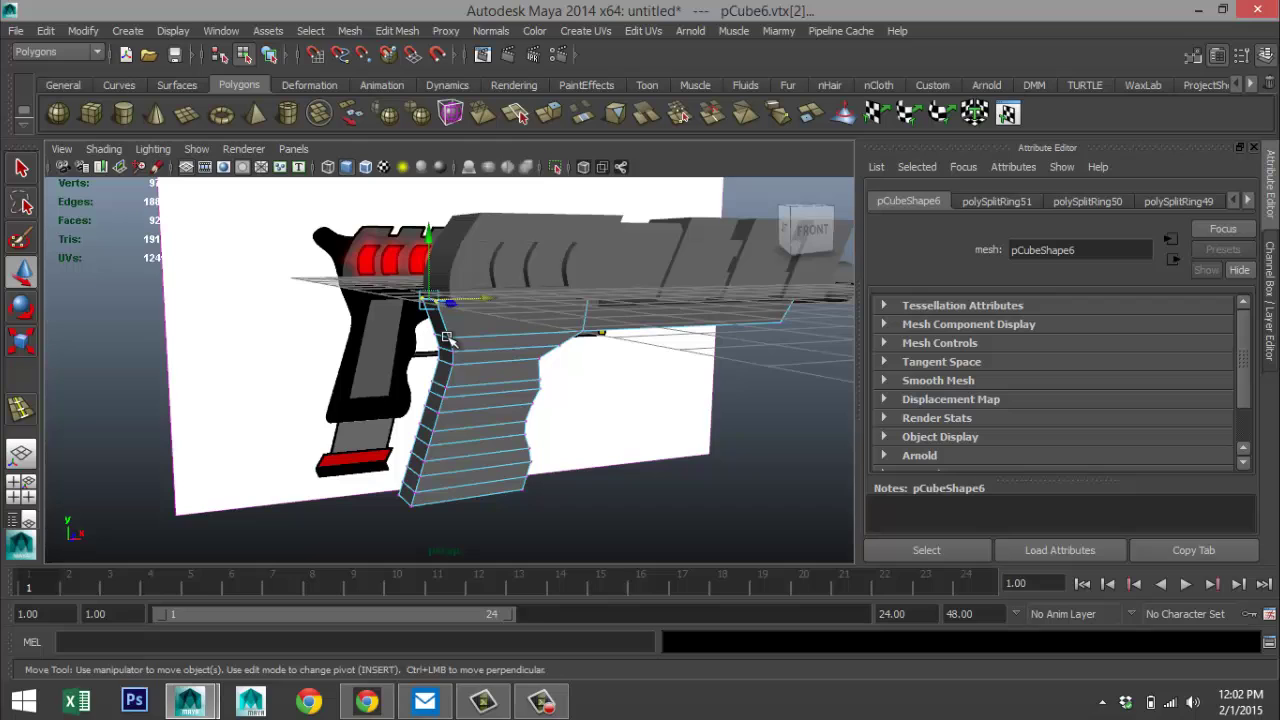
click(397, 30)
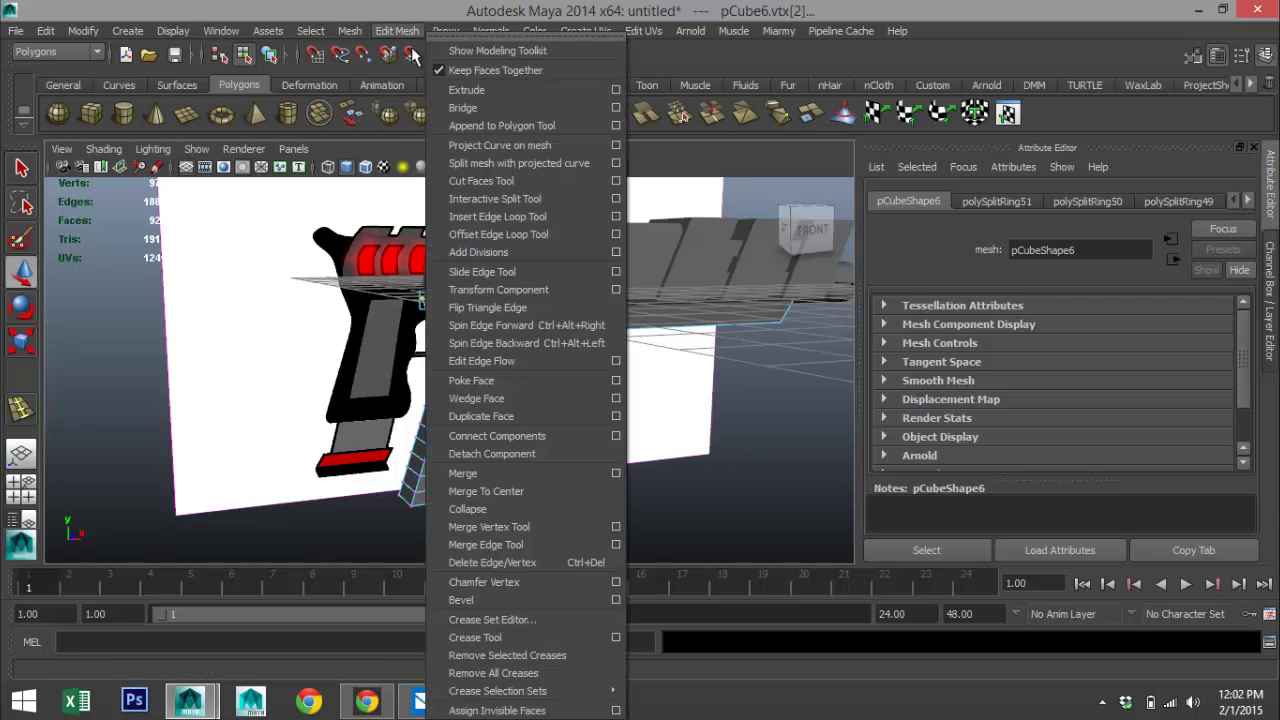
click(545, 216)
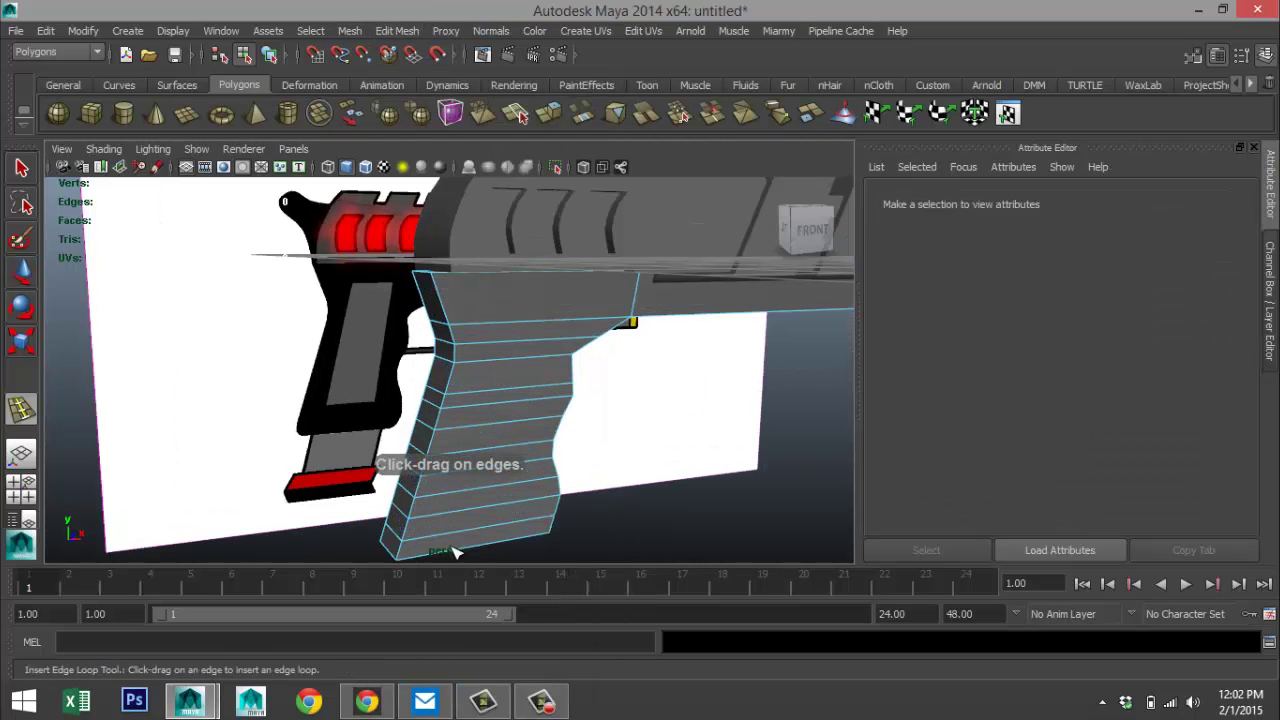
drag(428, 543, 410, 545)
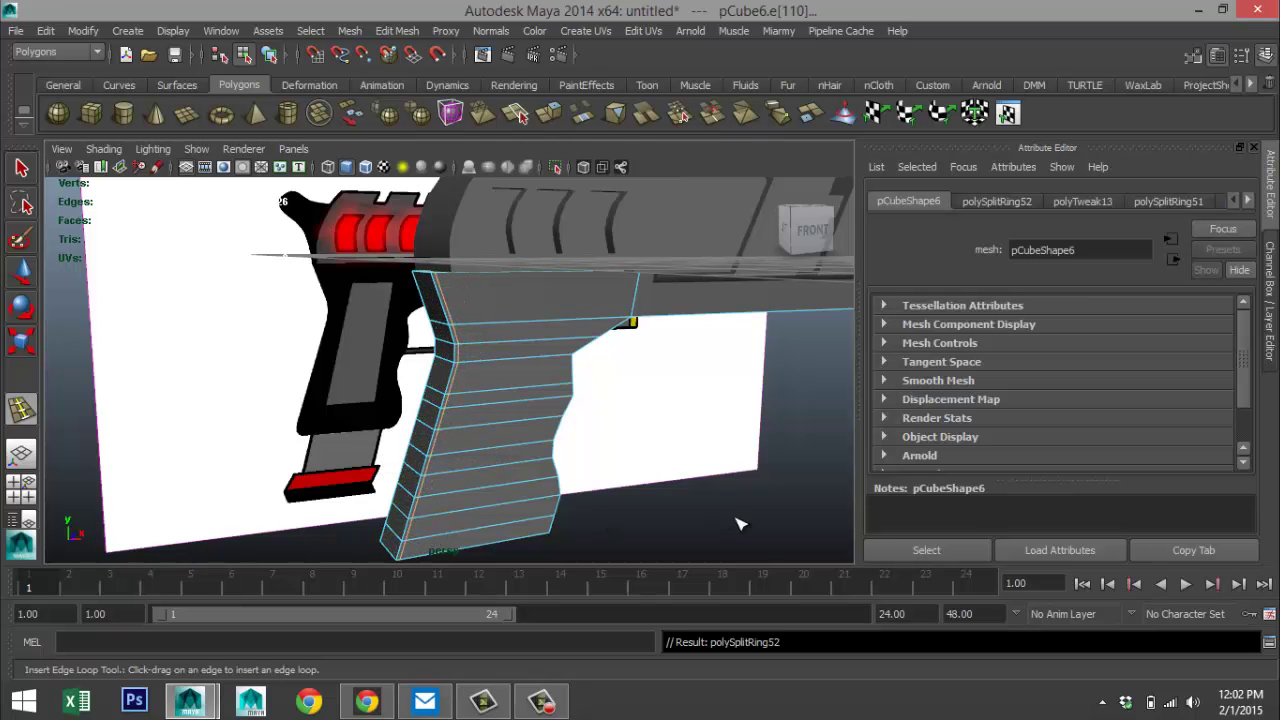
- Insert edge loops down the grip's narrow rear face, close to both of its side edges
alt+drag(737, 523, 531, 263)
alt+drag(466, 403, 540, 358)
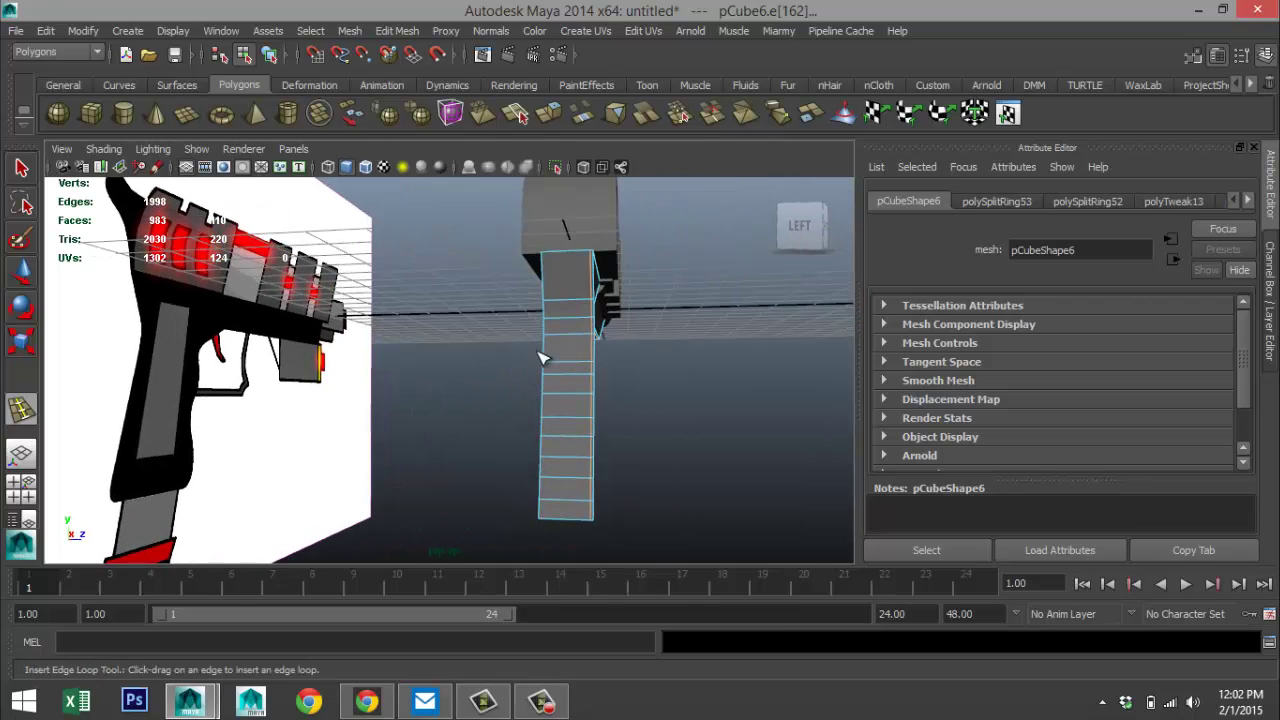
drag(563, 260, 550, 305)
- Insert edge loops along the front outline of the grip's side and lengthwise along the lower frame's side near its underside
alt+drag(648, 370, 672, 439)
alt+middle_drag(668, 434, 335, 476)
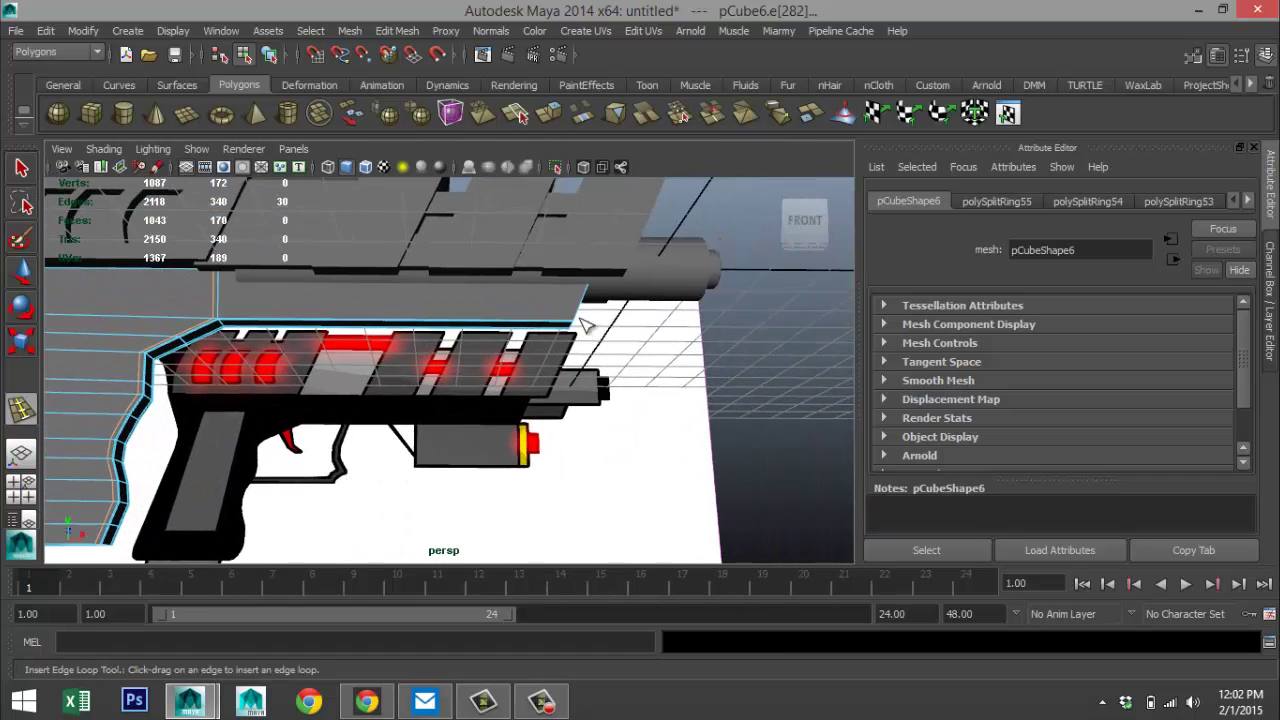
drag(585, 312, 586, 321)
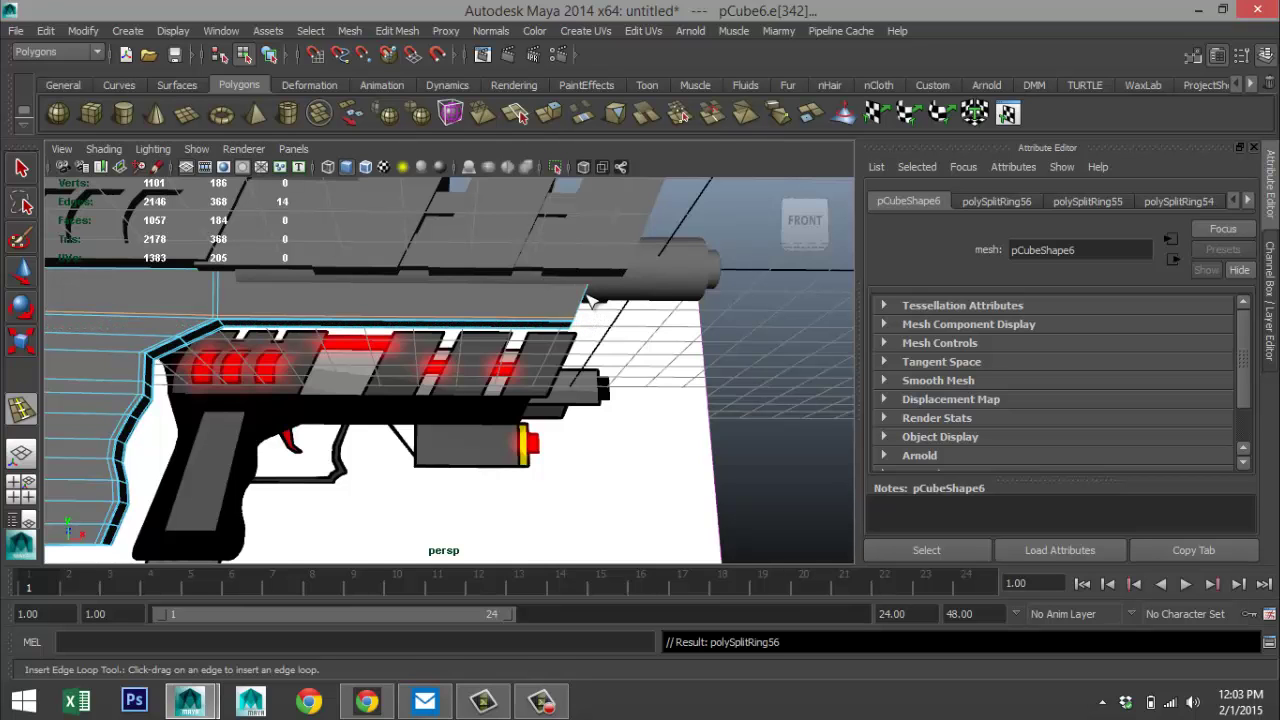
scroll(542, 374, down, 5)
alt+drag(441, 419, 552, 434)
scroll(545, 450, up, 3)
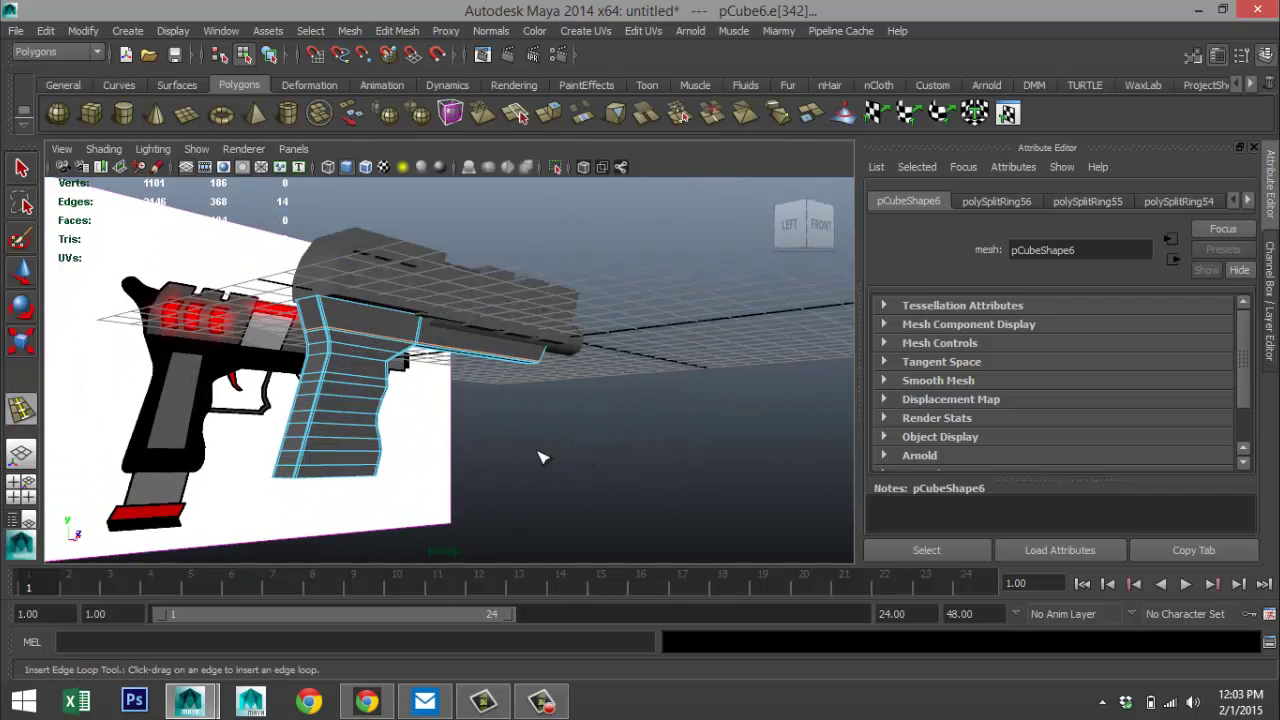
right_drag(328, 398, 427, 254)
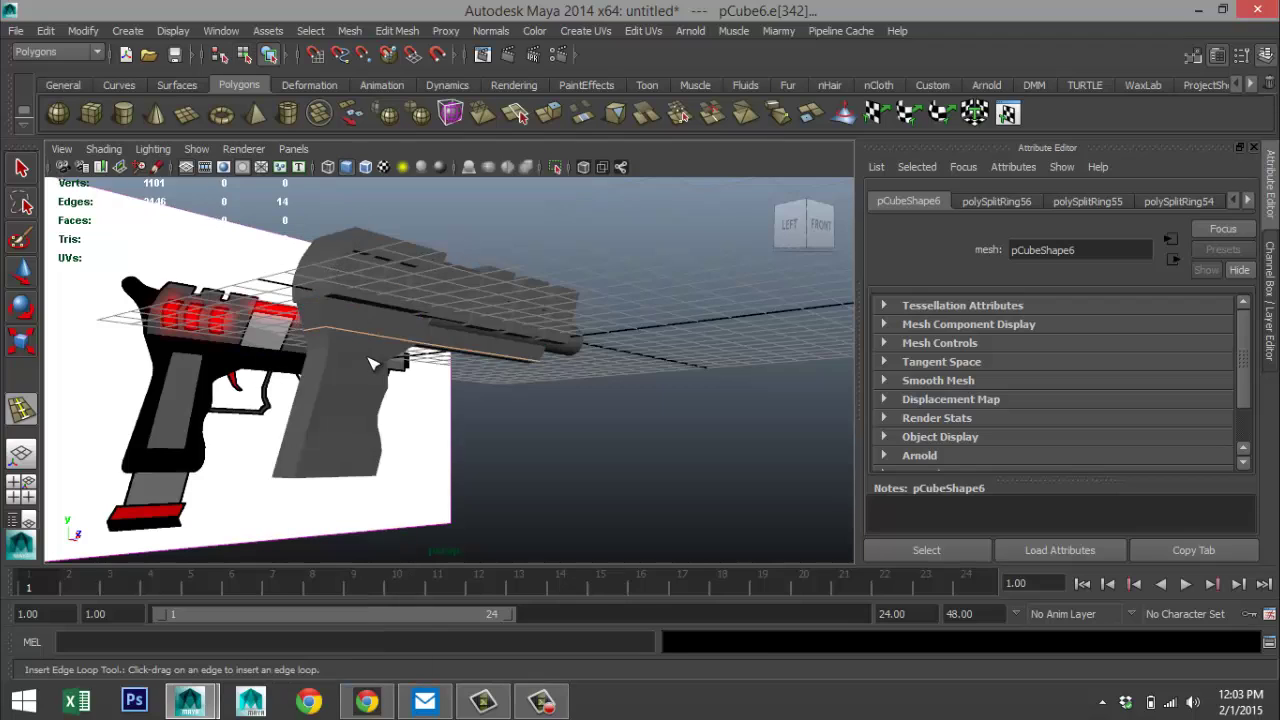
click(368, 361)
key(q)
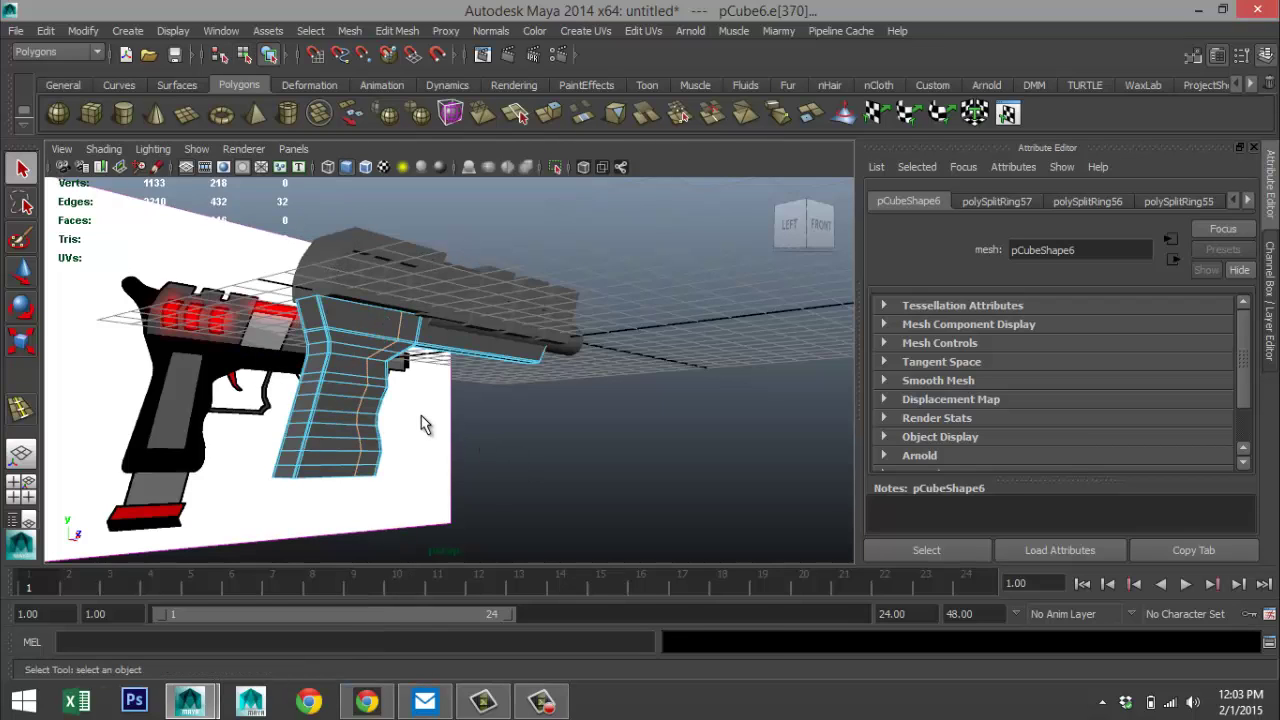
key(ctrl+z)
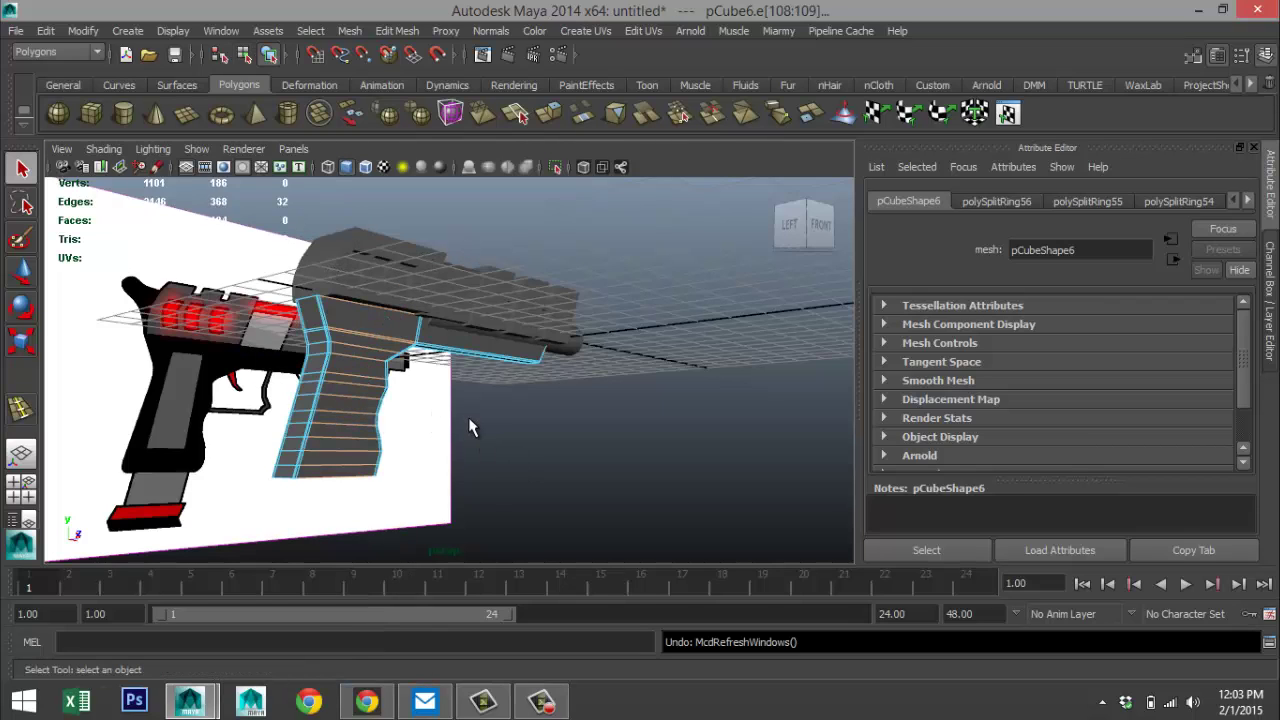
- Select the lower frame and grip as a whole object, turn on its smooth mesh preview and check the rounded shape
right_drag(380, 410, 445, 252)
click(368, 383)
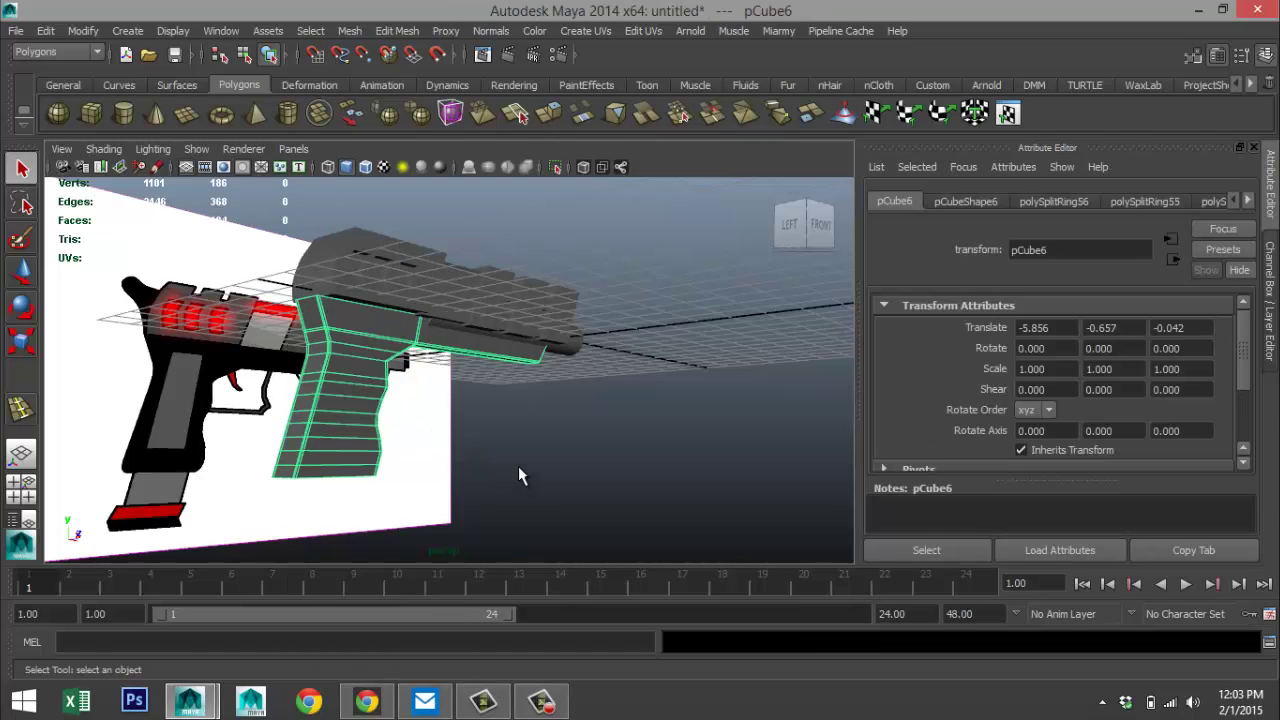
key(3)
mouse_move(541, 457)
alt+mouse_down()
mouse_move(590, 410)
mouse_move(612, 442)
mouse_move(491, 400)
mouse_move(471, 322)
mouse_move(478, 362)
mouse_move(577, 434)
mouse_move(663, 451)
mouse_move(654, 437)
mouse_move(555, 452)
alt+mouse_up()
click(612, 442)
alt+middle_drag(447, 462, 555, 453)
scroll(552, 440, up, 3)
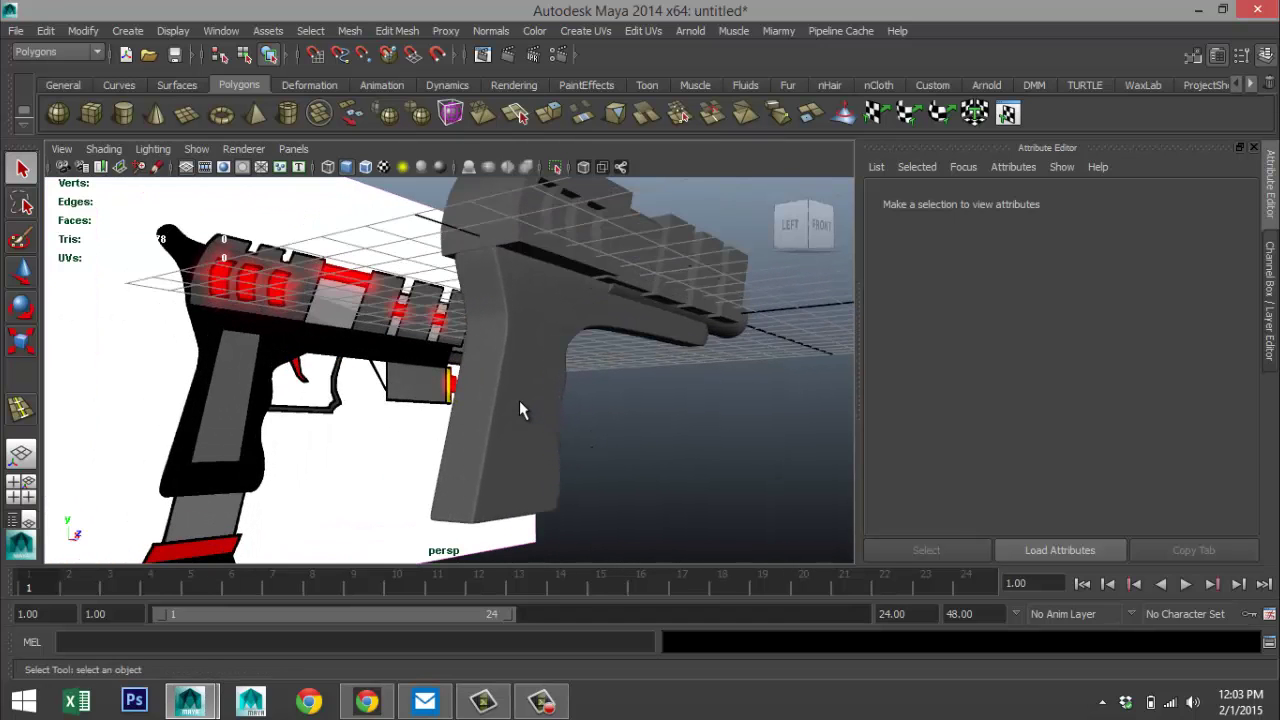
click(519, 410)
alt+drag(591, 453, 613, 467)
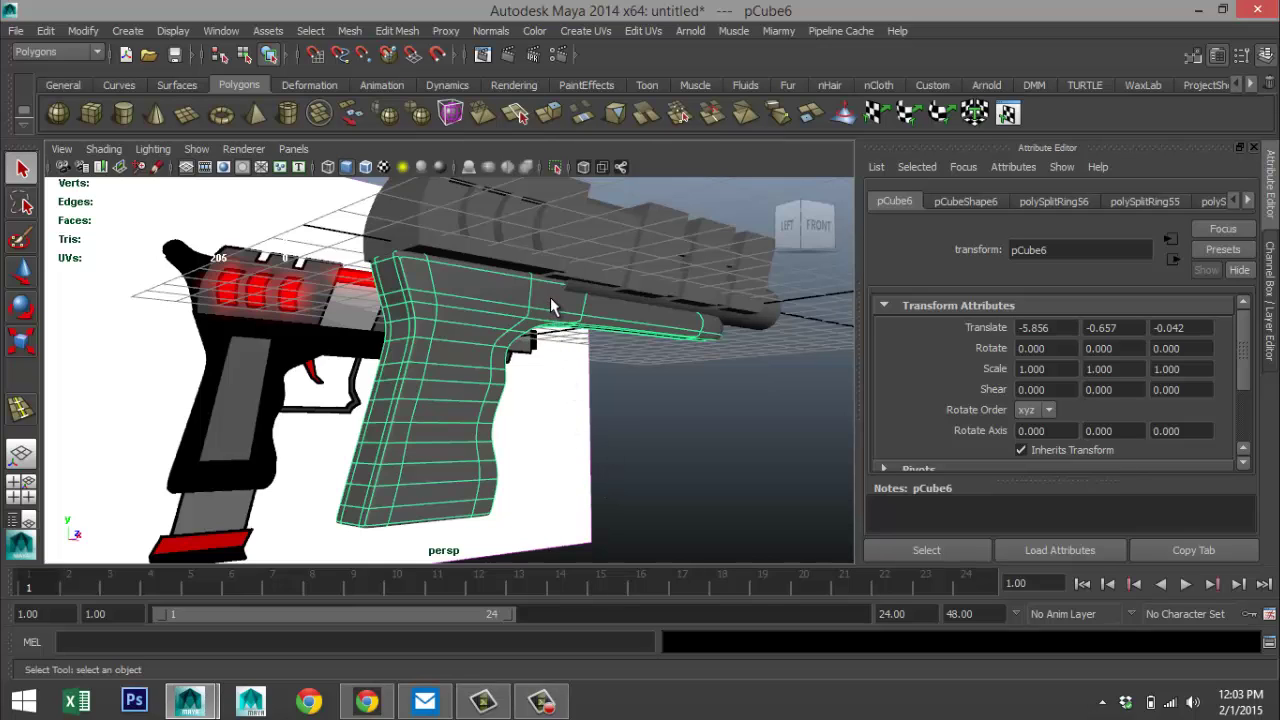
- Select the row of side faces along the top of the lower frame above the grip, up to the rear corner
right_drag(551, 305, 553, 310)
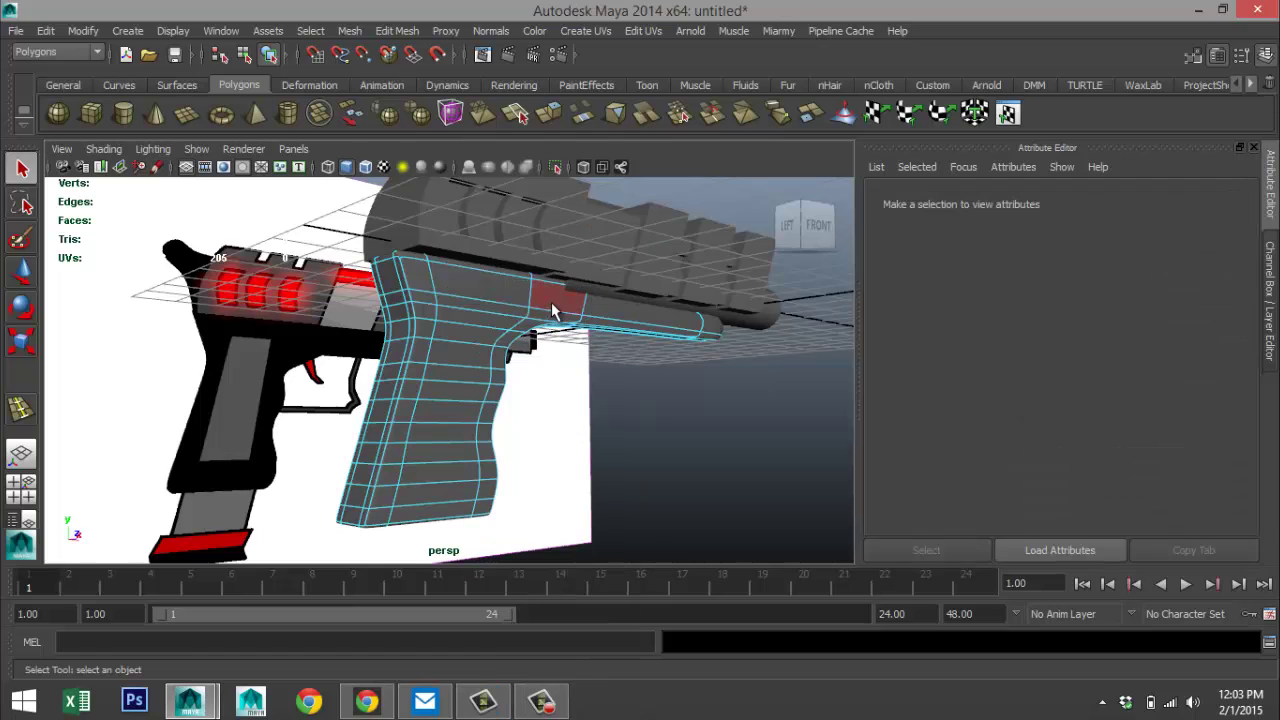
click(549, 297)
shift+click(421, 279)
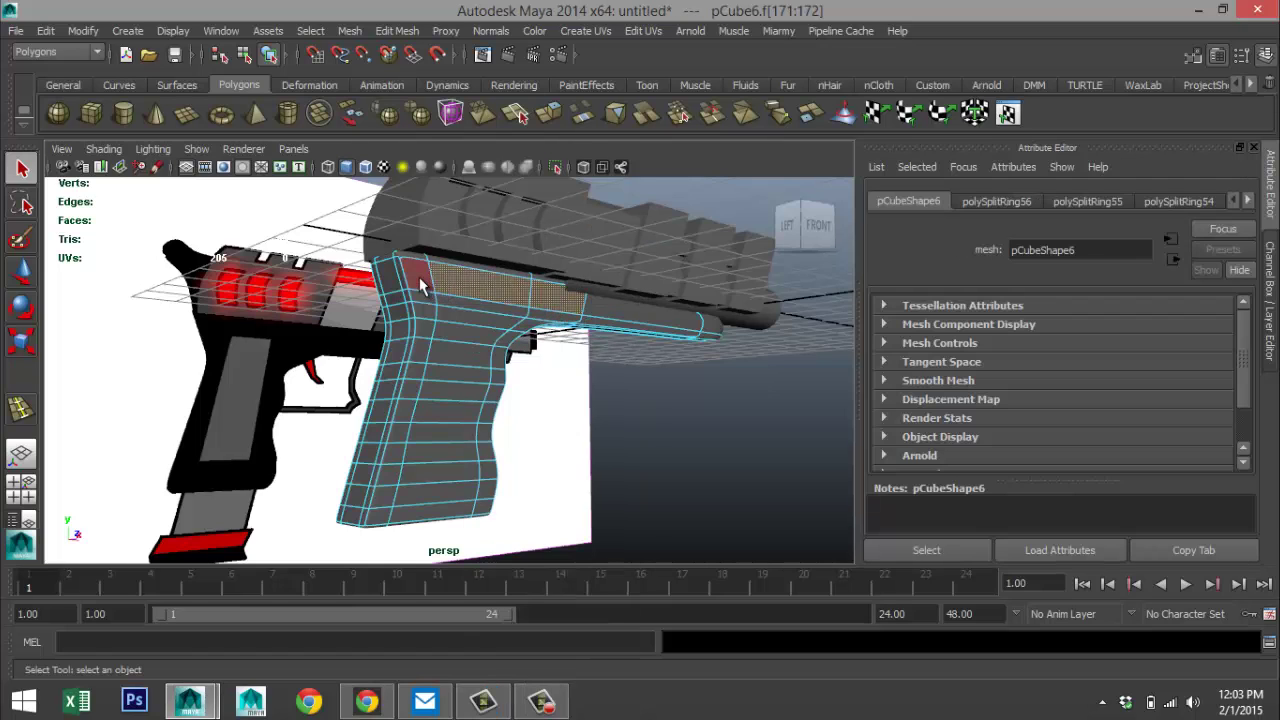
- Add the column of side faces running down the rear of the grip to the face selection
click(428, 314)
shift+click(425, 328)
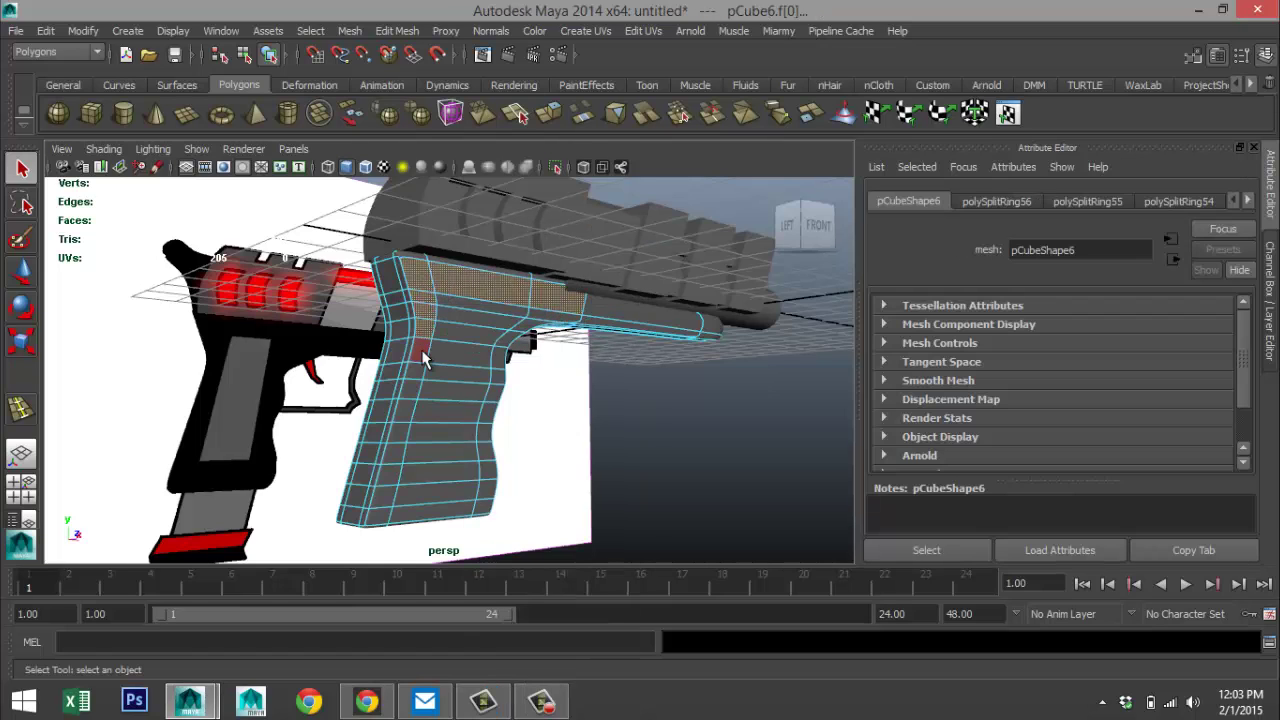
shift+click(421, 350)
shift+click(407, 415)
shift+click(397, 431)
shift+click(396, 449)
shift+click(394, 467)
shift+click(393, 484)
shift+click(390, 496)
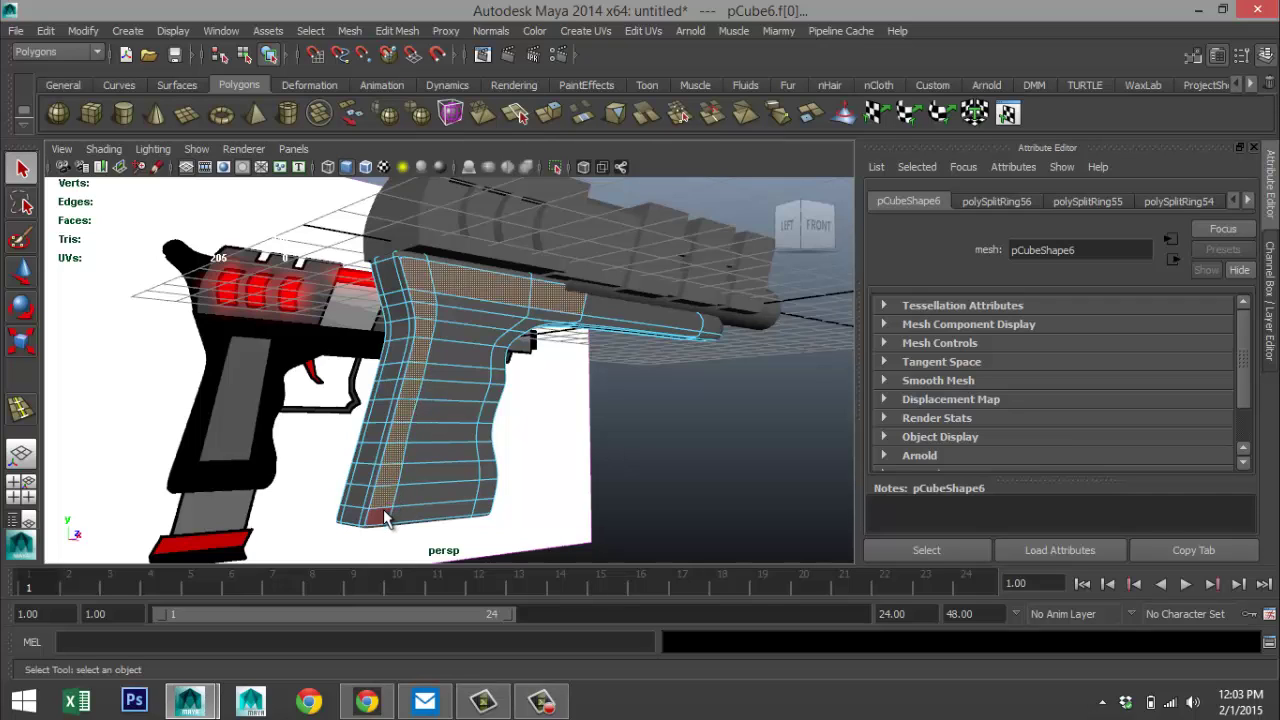
- Add the bottom row and front column of the grip's side faces to the selection, closing the border up to the lower frame
shift+click(384, 511)
shift+click(429, 513)
shift+click(486, 506)
shift+click(491, 489)
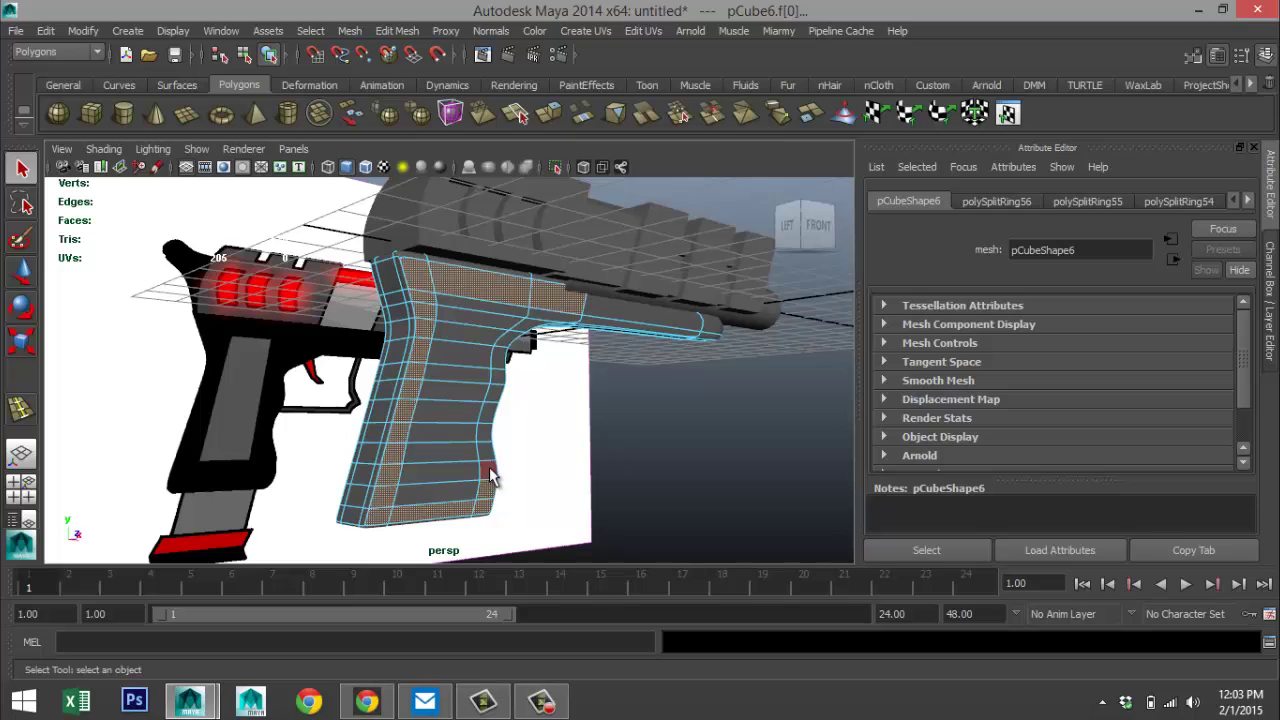
shift+click(490, 470)
shift+click(488, 451)
shift+click(487, 432)
shift+click(489, 413)
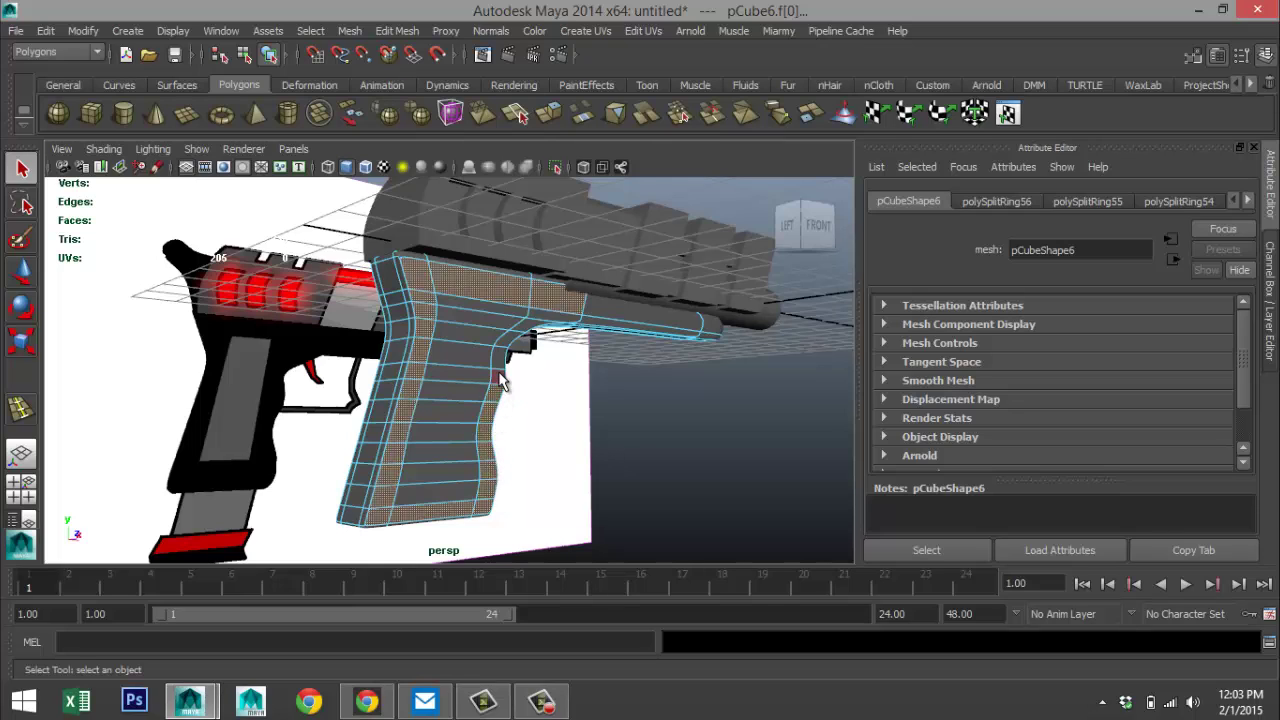
shift+click(499, 358)
shift+click(508, 341)
shift+click(519, 326)
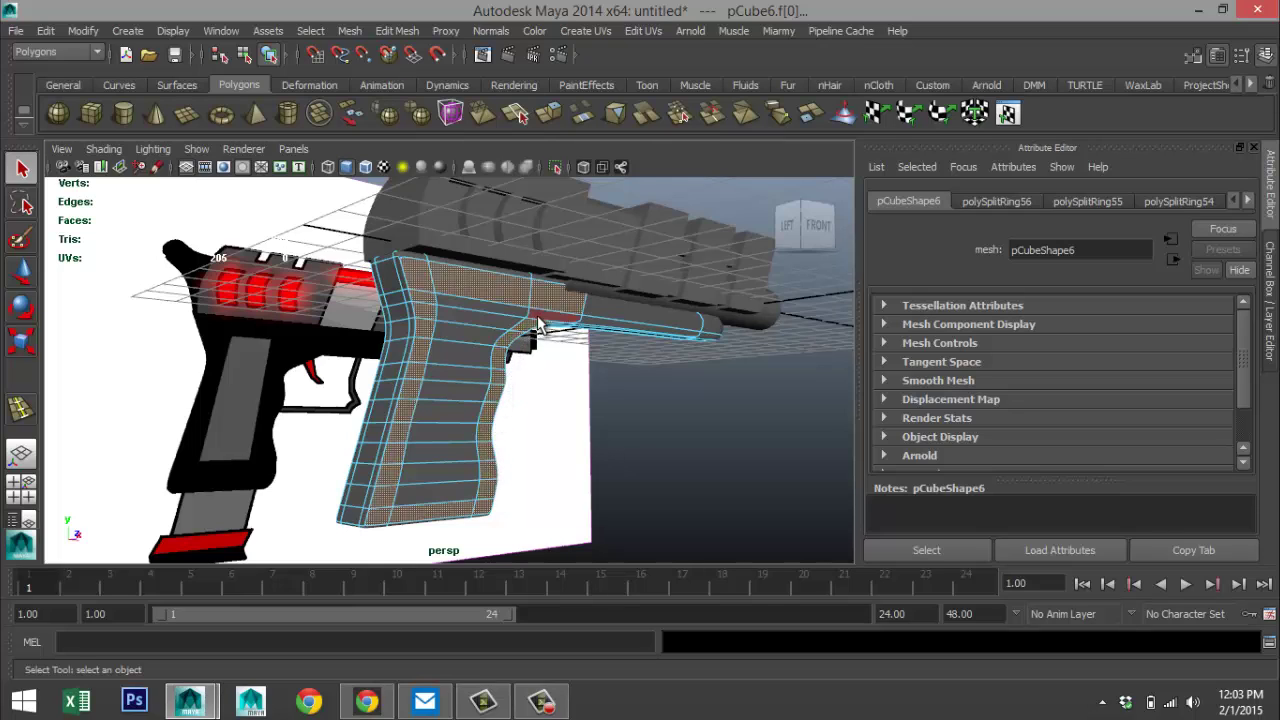
shift+click(463, 500)
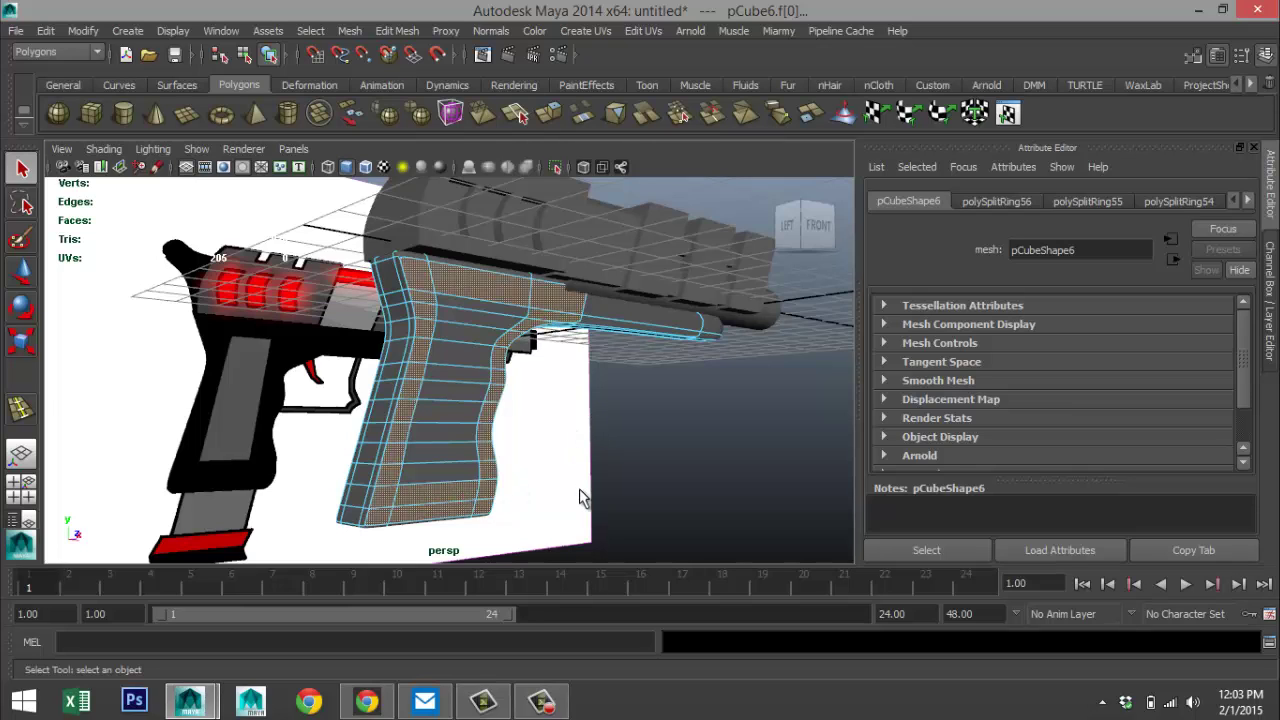
shift+click(420, 262)
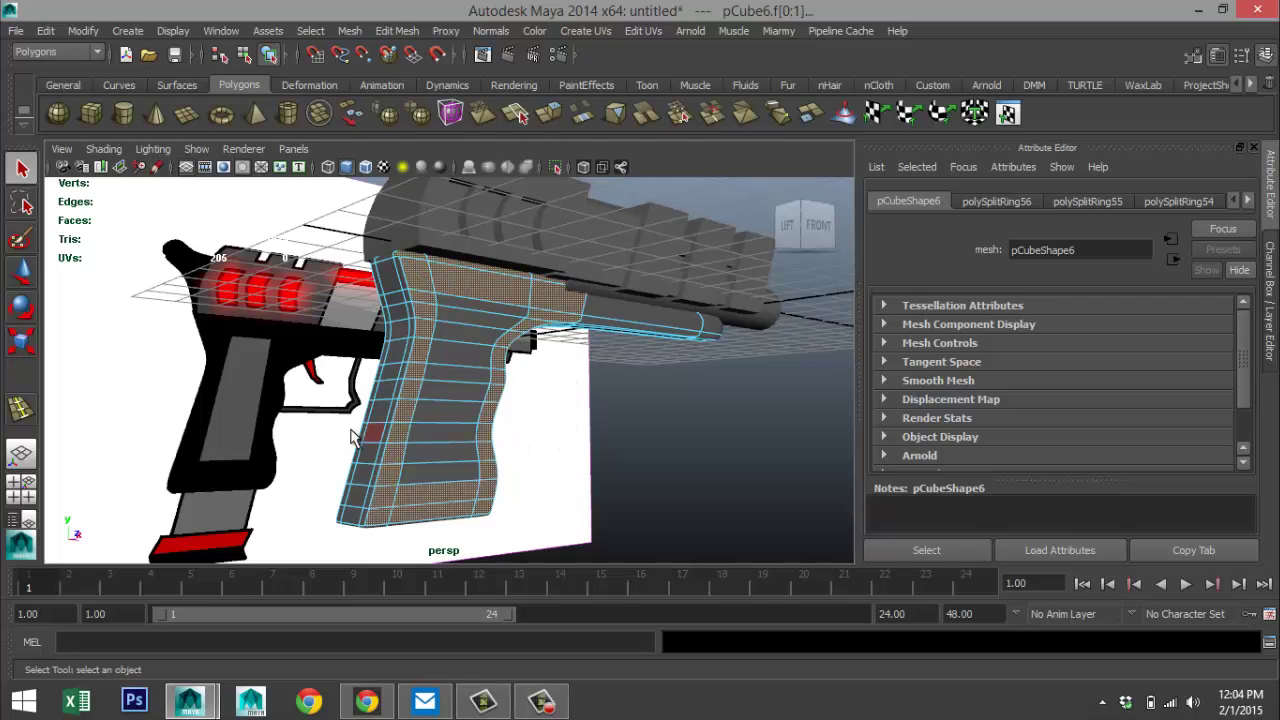
- Add the matching border faces on the opposite side of the grip and lower frame to the selection
alt+drag(352, 438, 465, 438)
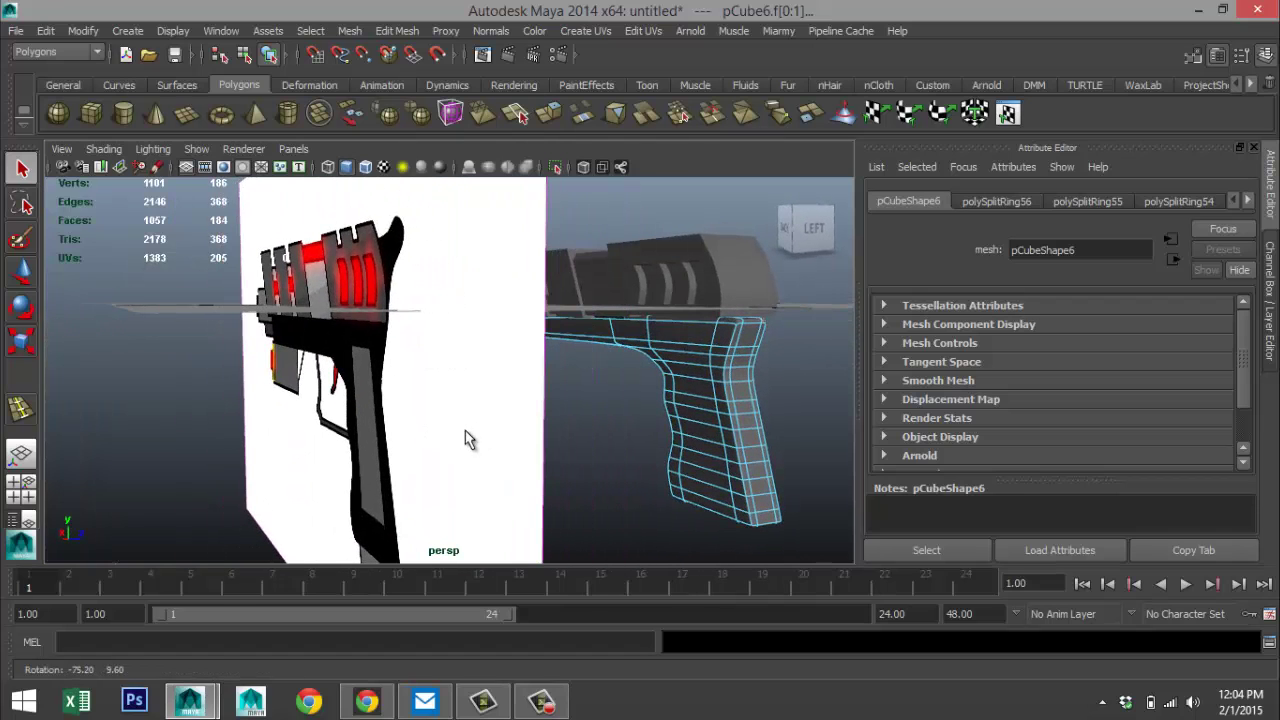
drag(645, 338, 730, 330)
shift+click(729, 321)
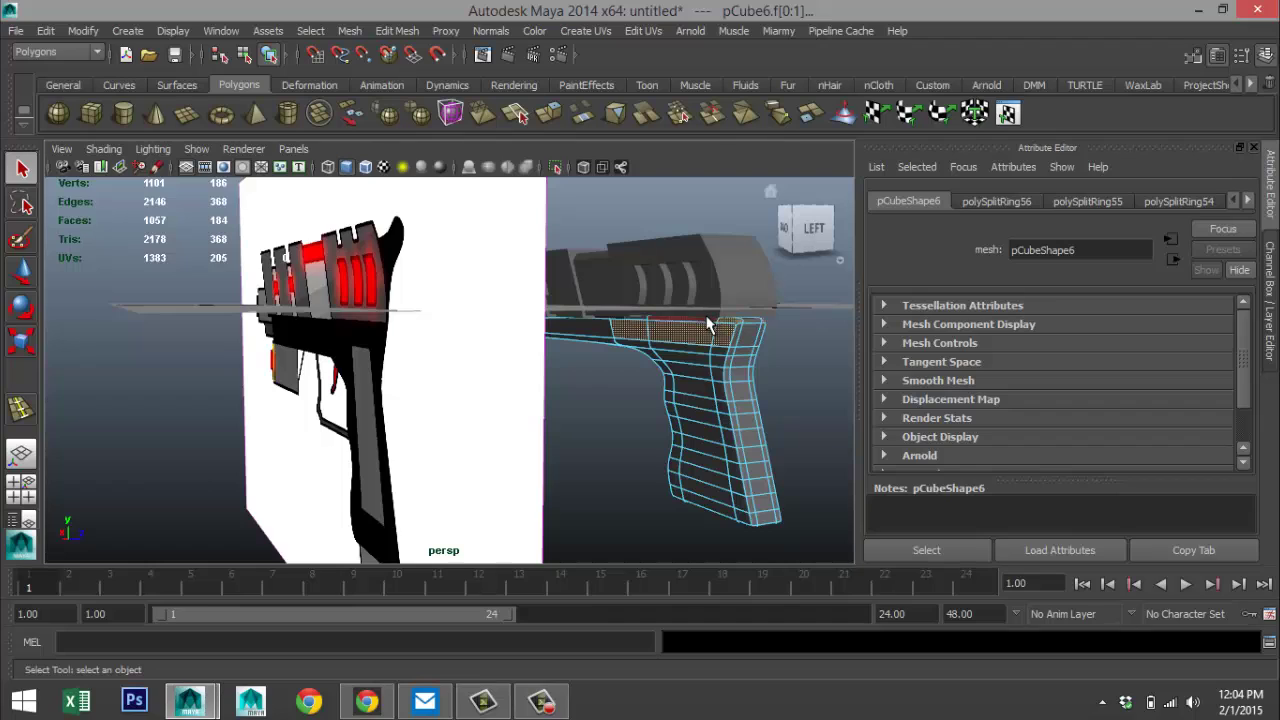
shift+click(690, 319)
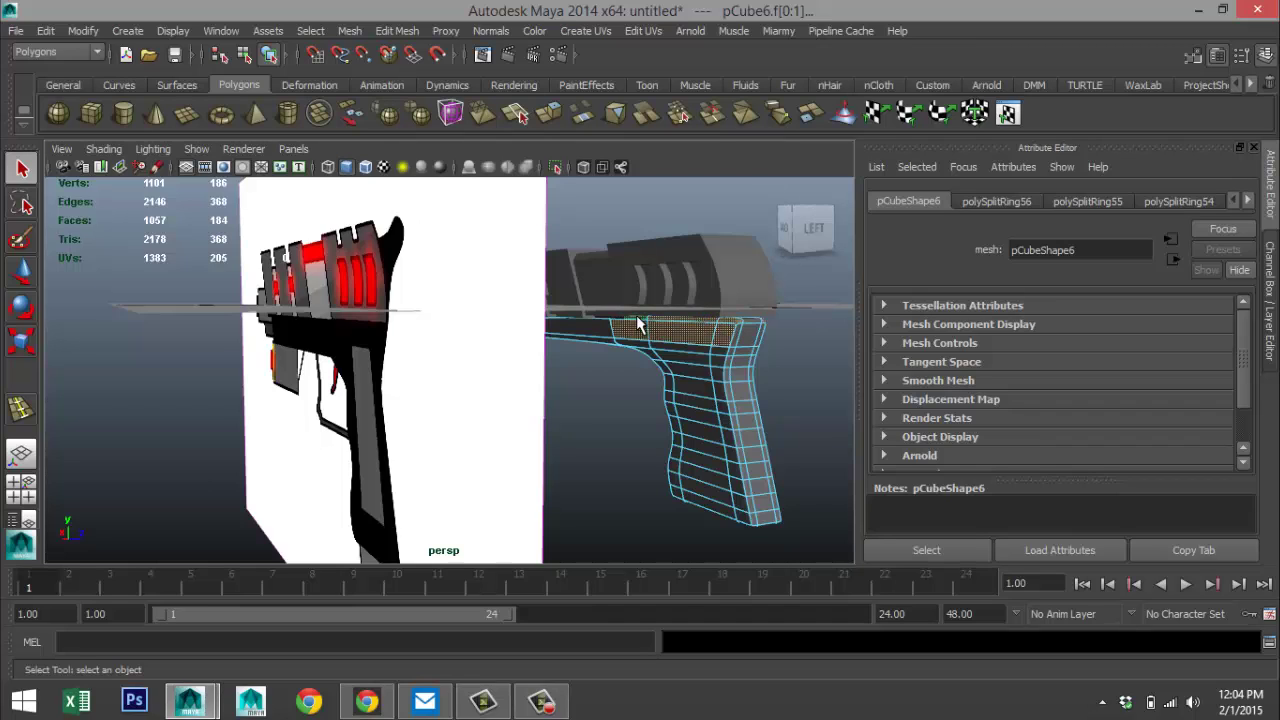
shift+click(645, 349)
shift+click(647, 355)
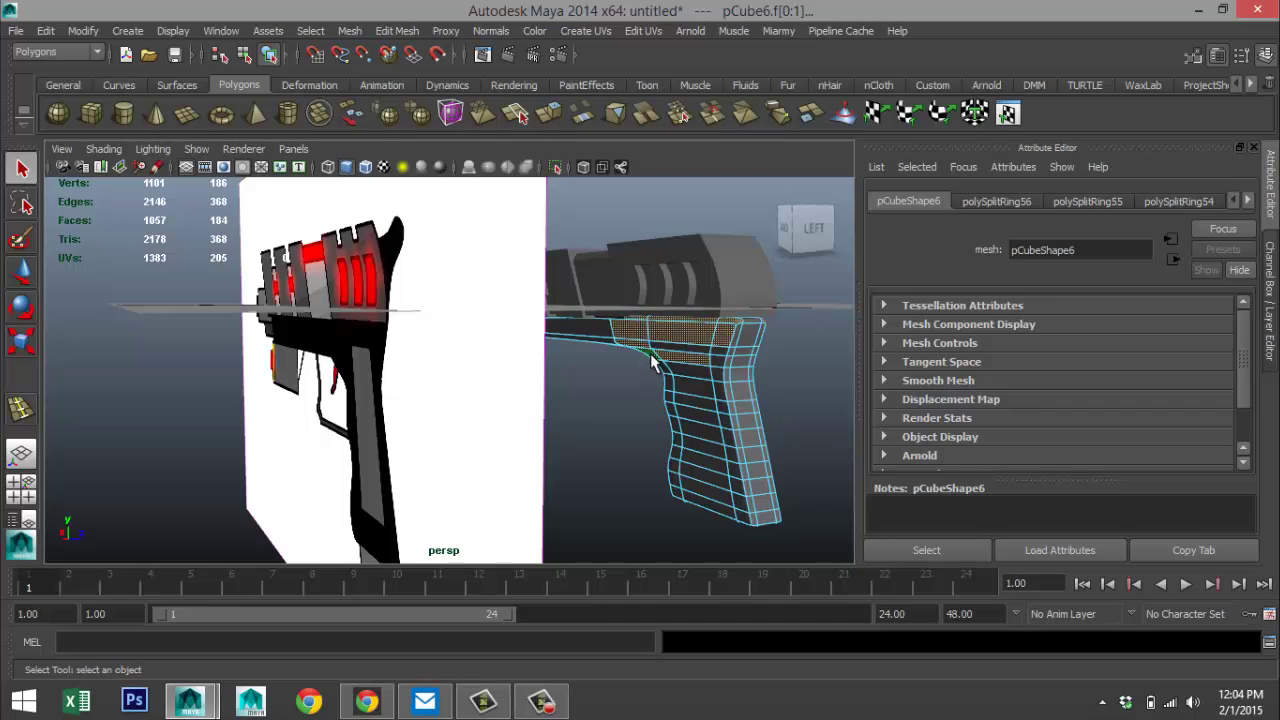
shift+click(674, 358)
shift+click(666, 368)
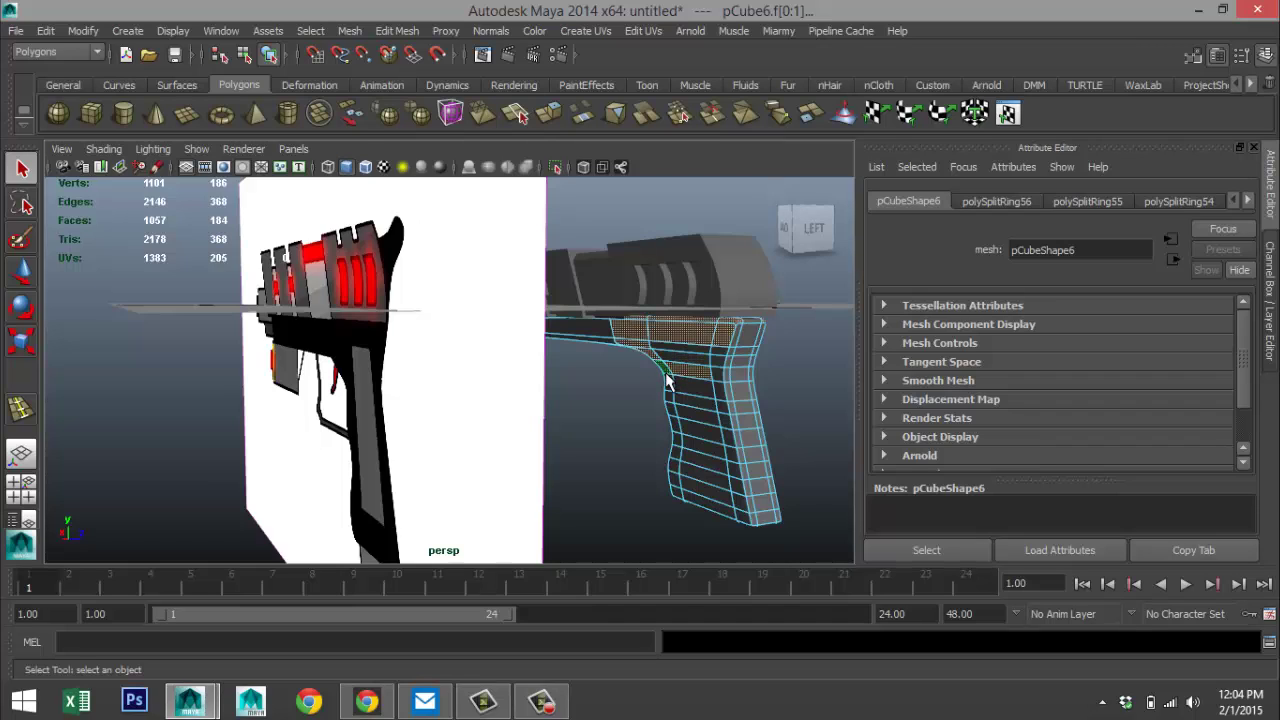
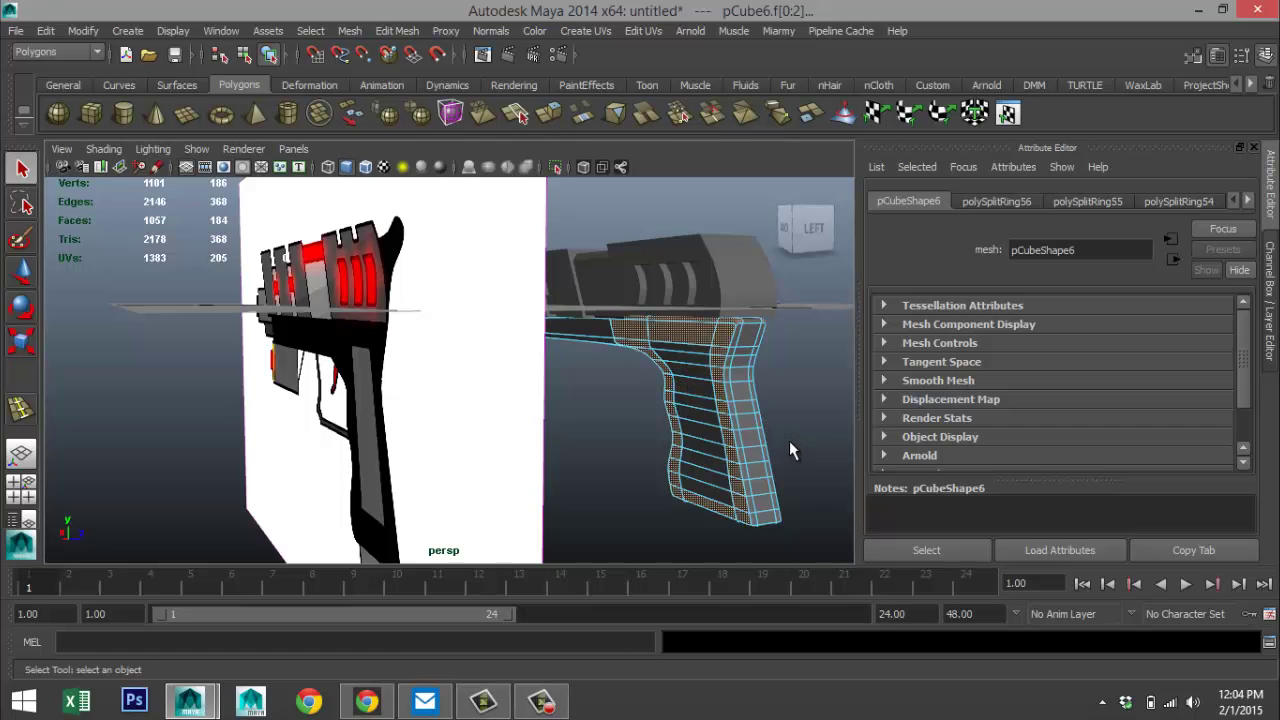
- Check the border faces on both sides of the grip with the Scale tool active and clear the face selection
alt+drag(790, 446, 700, 440)
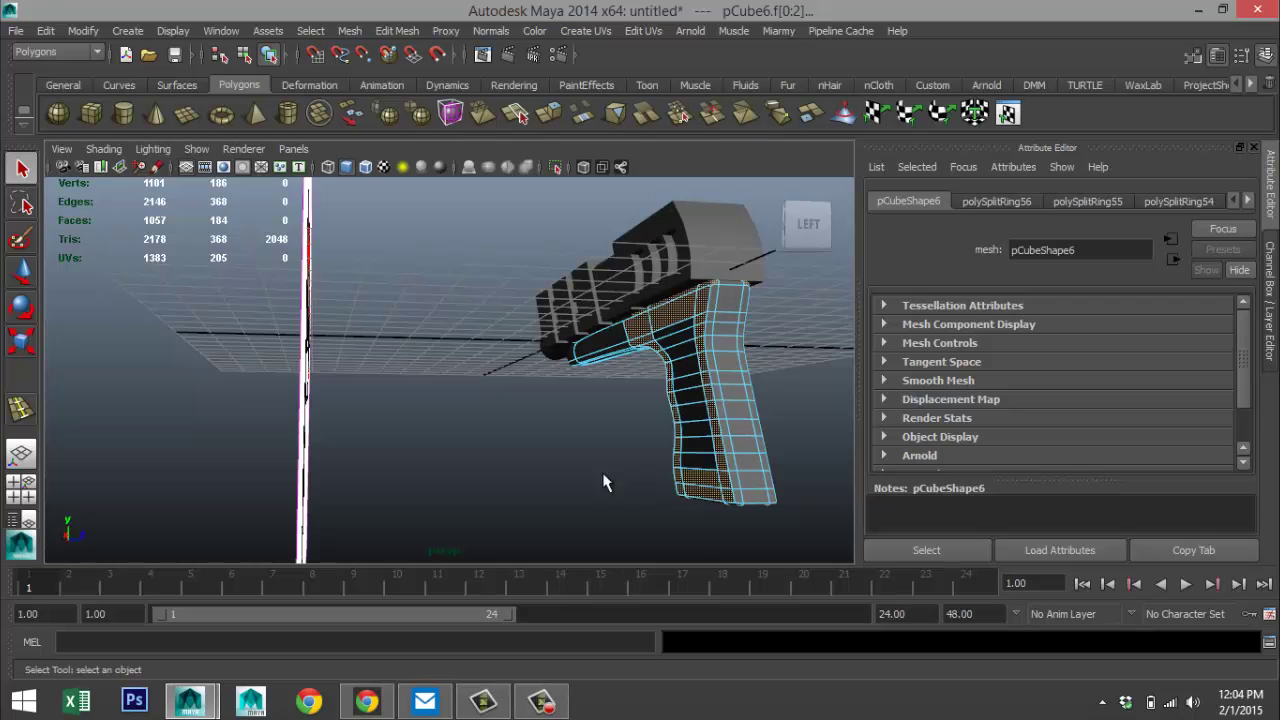
alt+drag(558, 471, 407, 464)
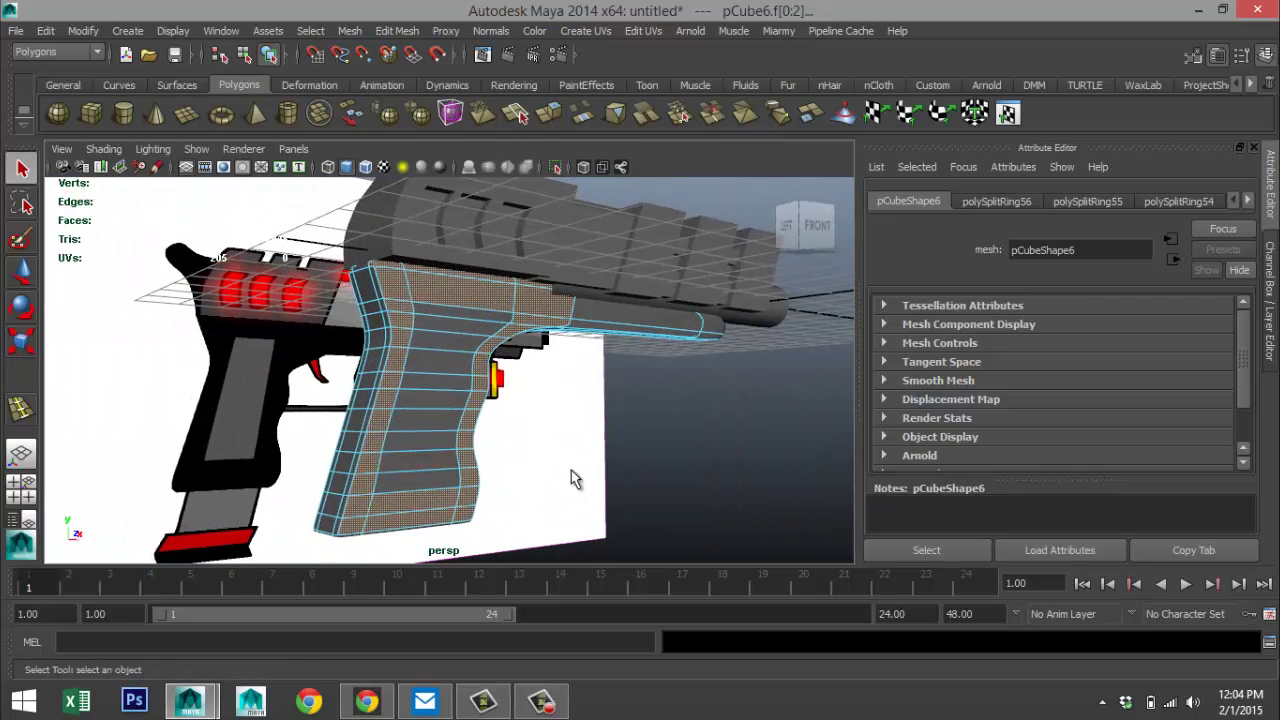
key(r)
alt+drag(543, 477, 648, 465)
drag(670, 392, 508, 367)
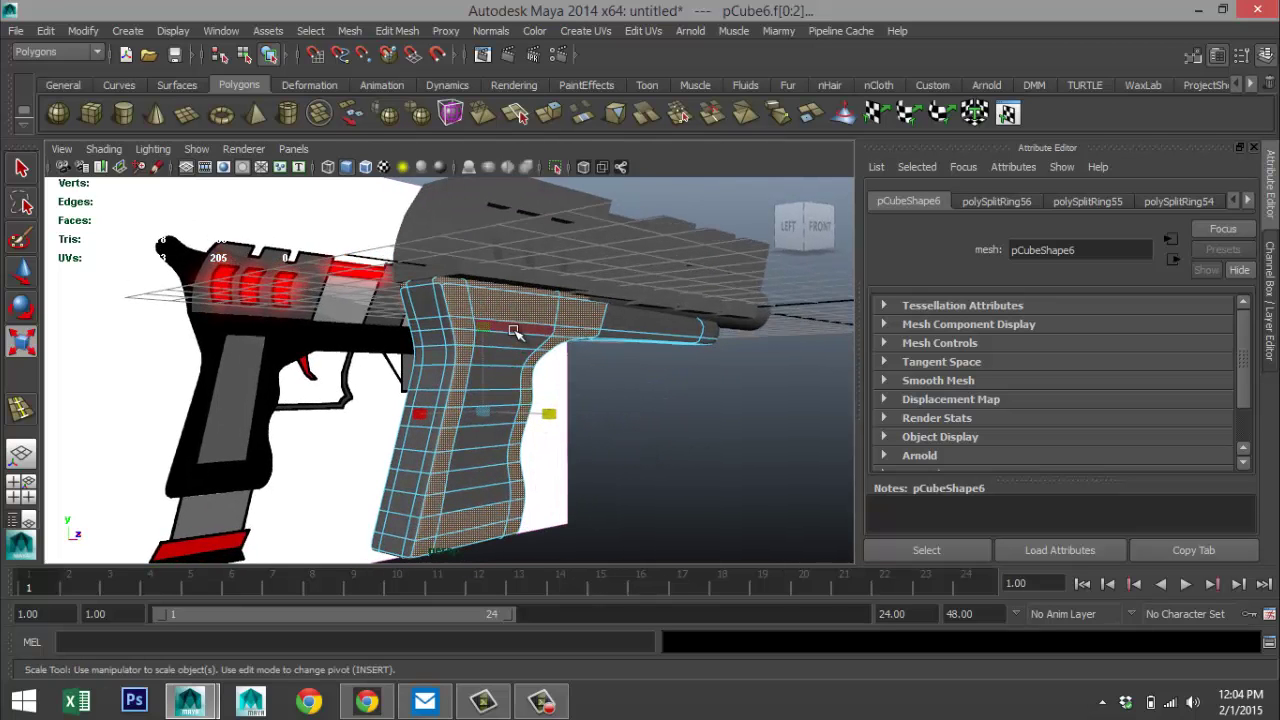
click(707, 435)
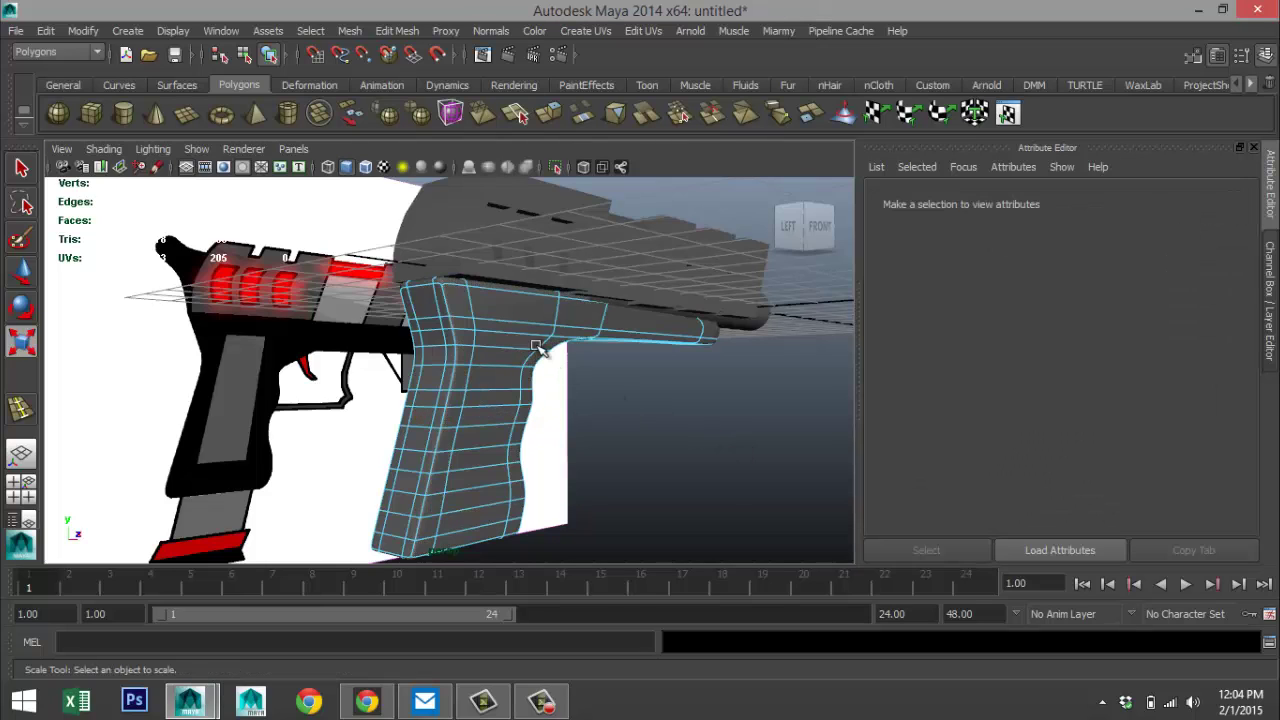
- Select the inner panel faces on both sides of the grip, leaving out the surrounding border faces
click(512, 331)
shift+click(504, 342)
shift+click(503, 357)
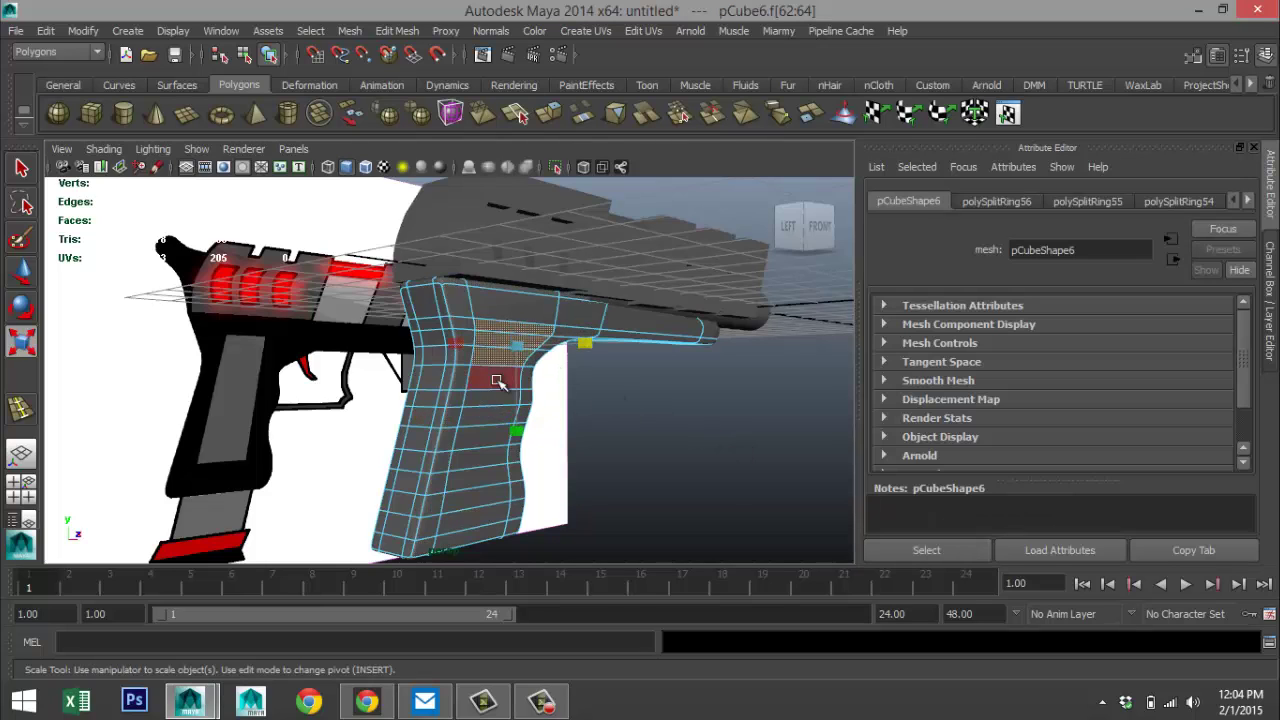
shift+click(497, 379)
shift+click(489, 418)
shift+click(484, 434)
shift+click(483, 470)
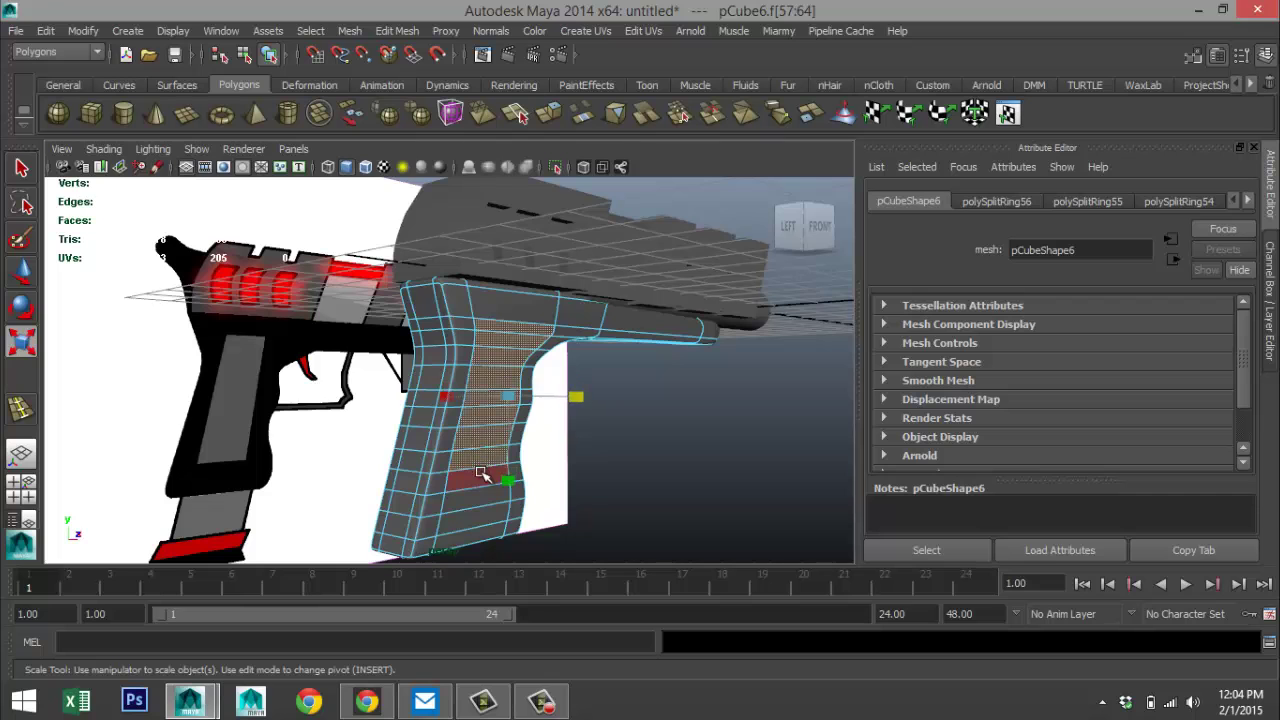
shift+click(482, 500)
alt+drag(280, 442, 432, 438)
key(r)
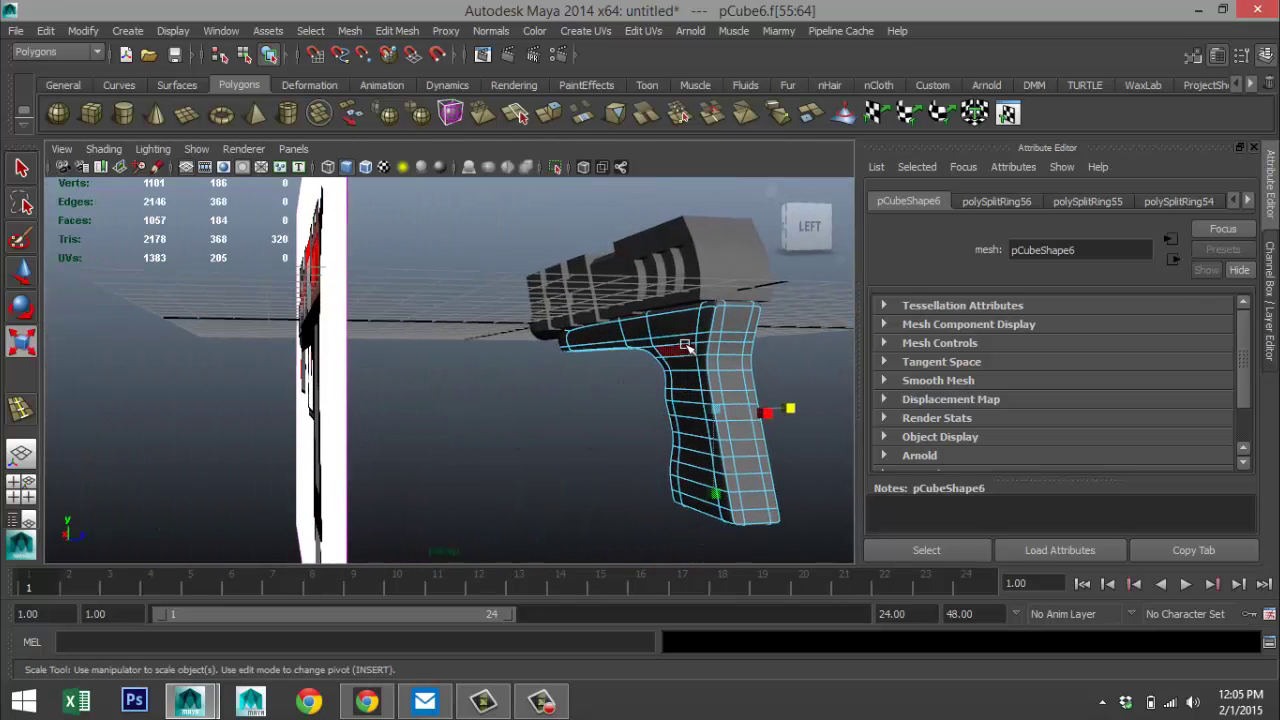
mouse_move(688, 343)
shift+mouse_down()
mouse_move(696, 476)
mouse_move(745, 475)
mouse_move(771, 449)
mouse_move(626, 443)
mouse_move(763, 437)
mouse_move(648, 450)
shift+mouse_up()
- Extrude the selected panel faces and scale them inward across the grip's thickness to recess both sides
click(398, 31)
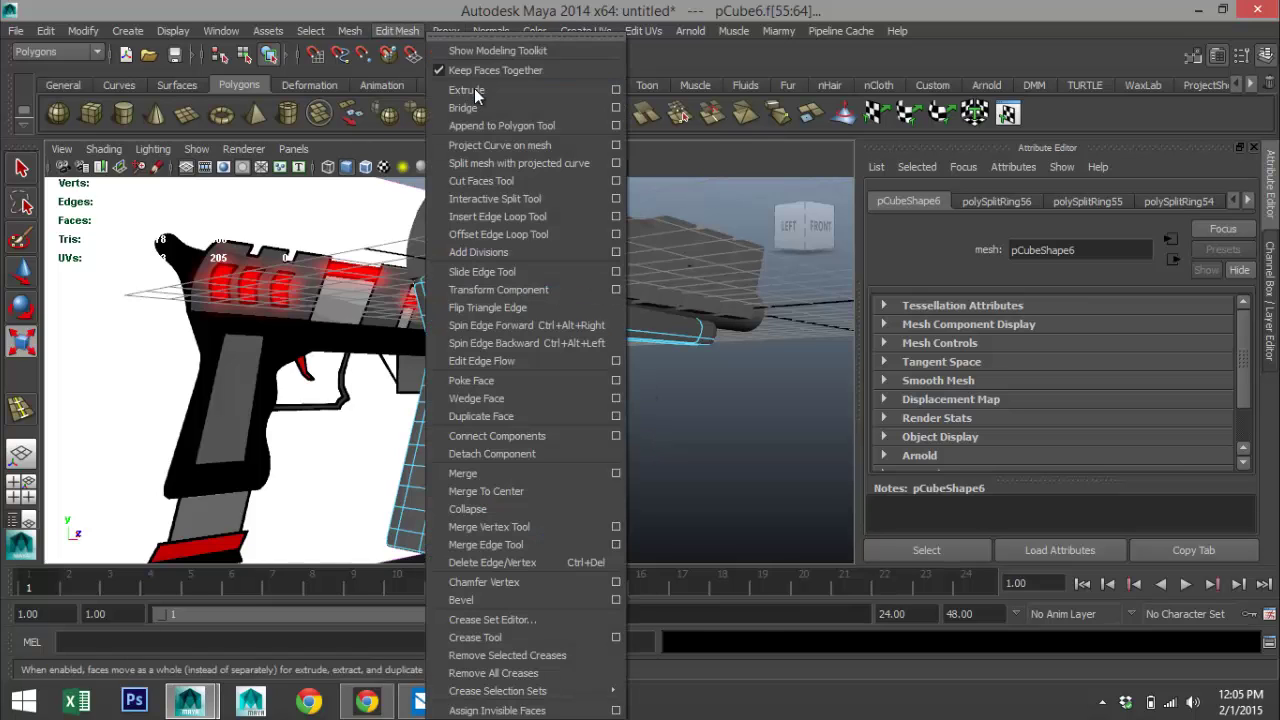
click(474, 88)
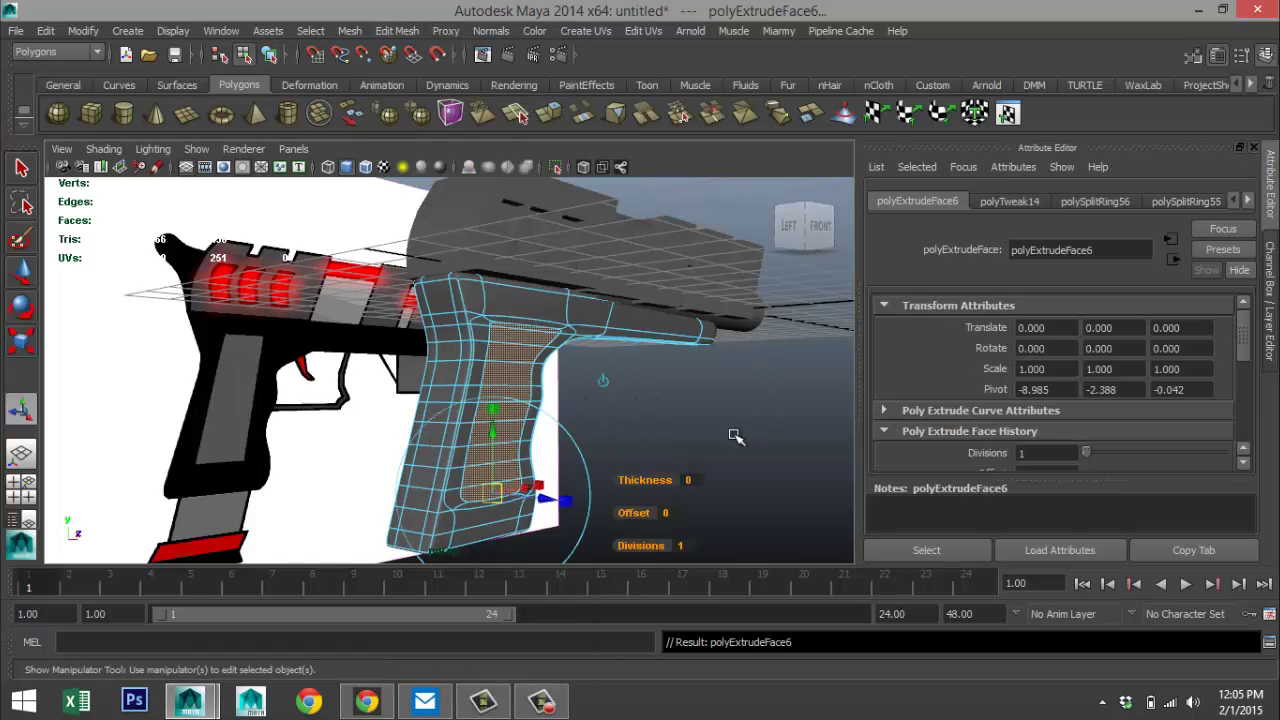
key(r)
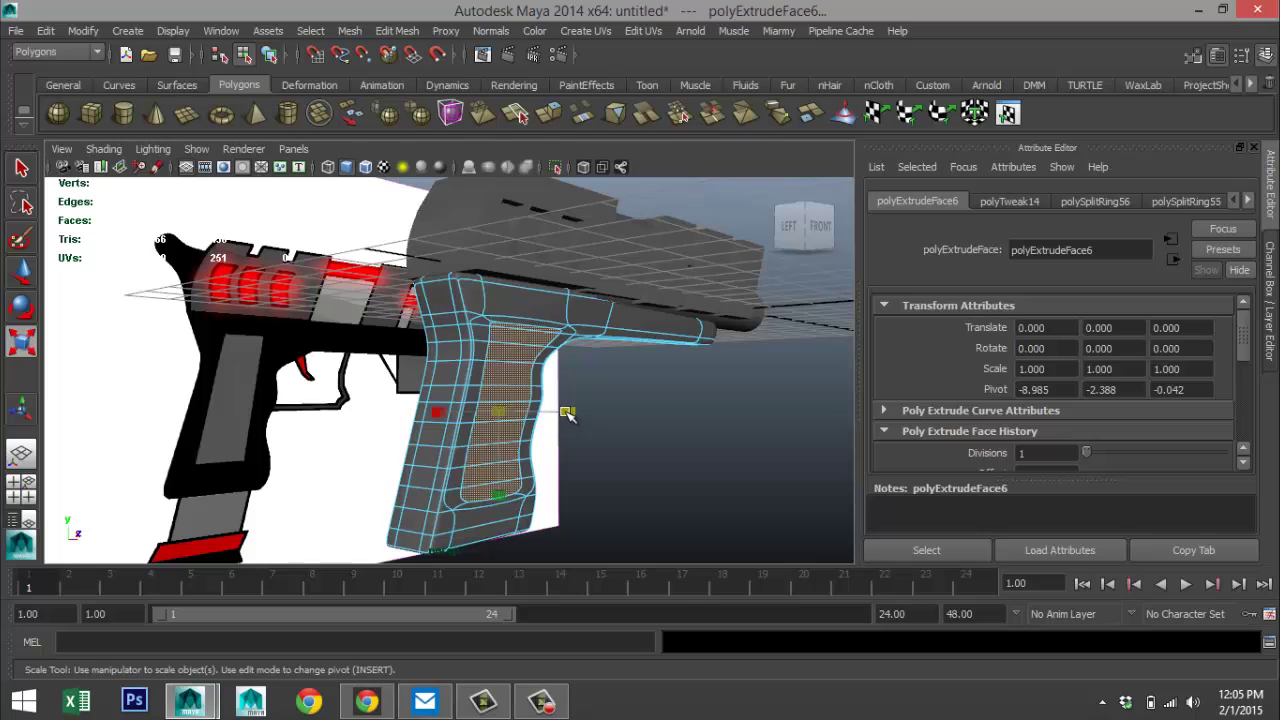
drag(567, 413, 537, 414)
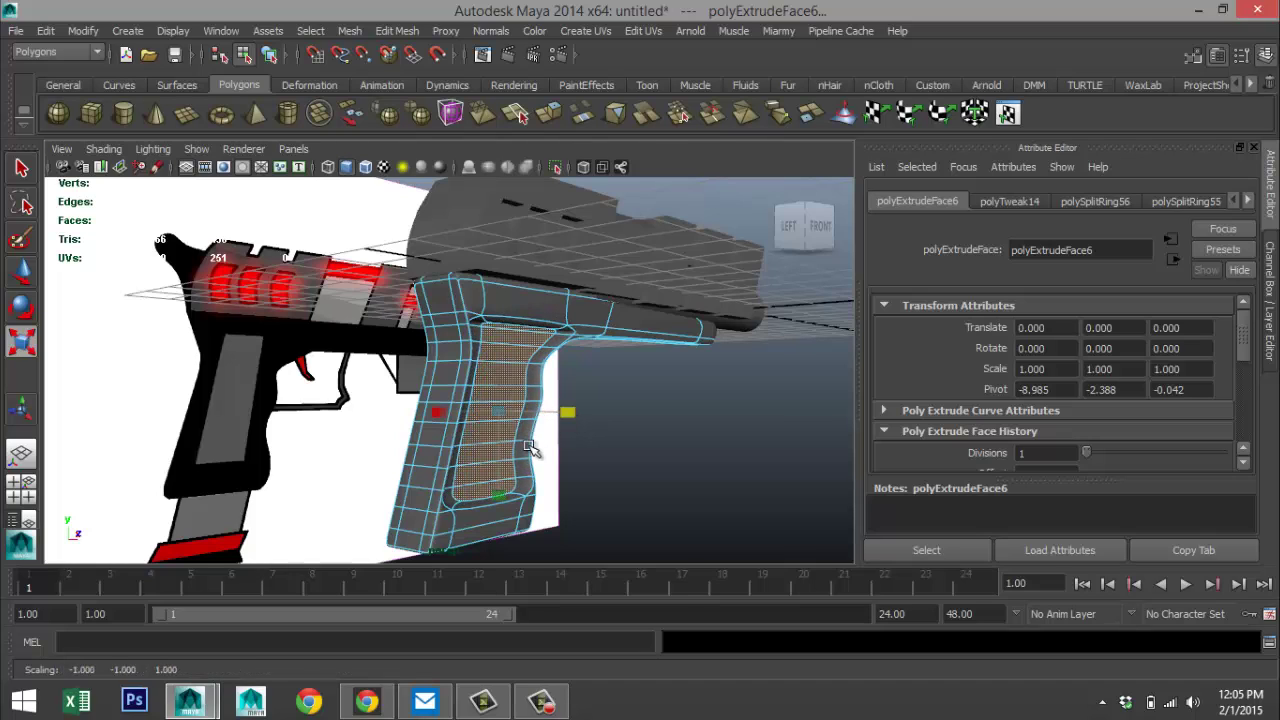
mouse_move(305, 406)
alt+mouse_down()
mouse_move(472, 407)
mouse_move(290, 410)
alt+mouse_up()
click(737, 469)
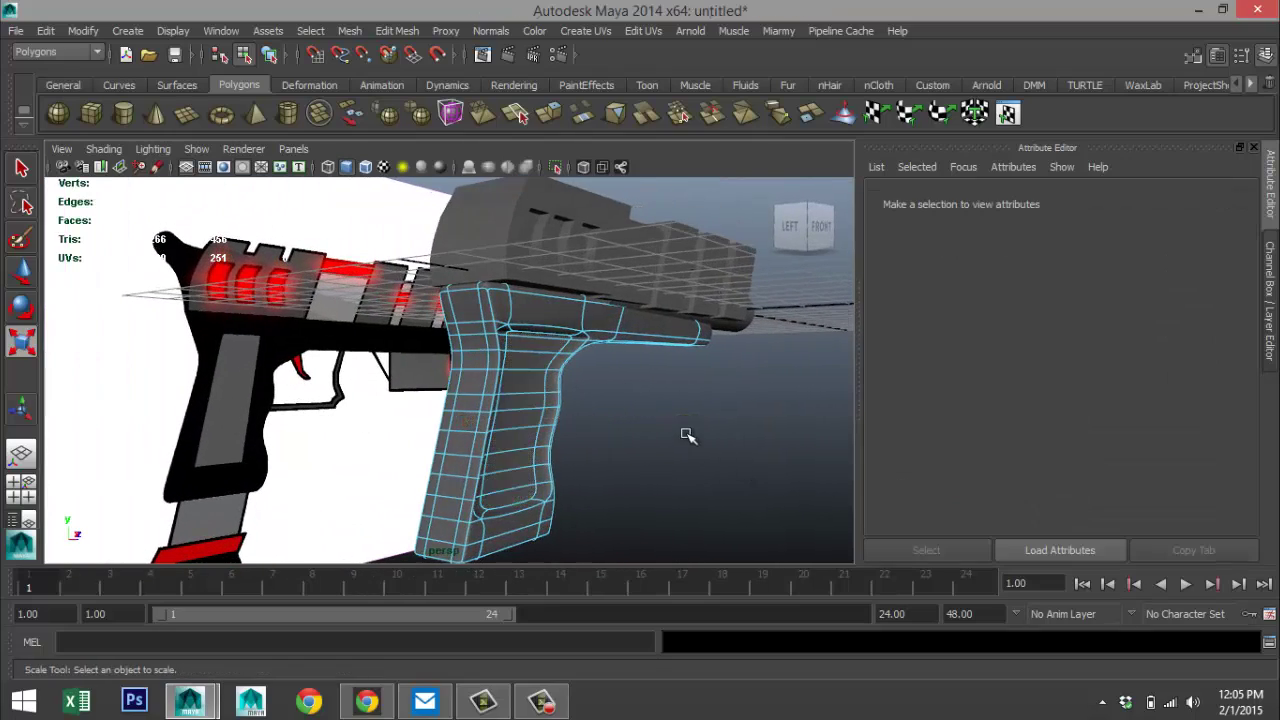
scroll(680, 434, down, 5)
alt+drag(680, 434, 600, 366)
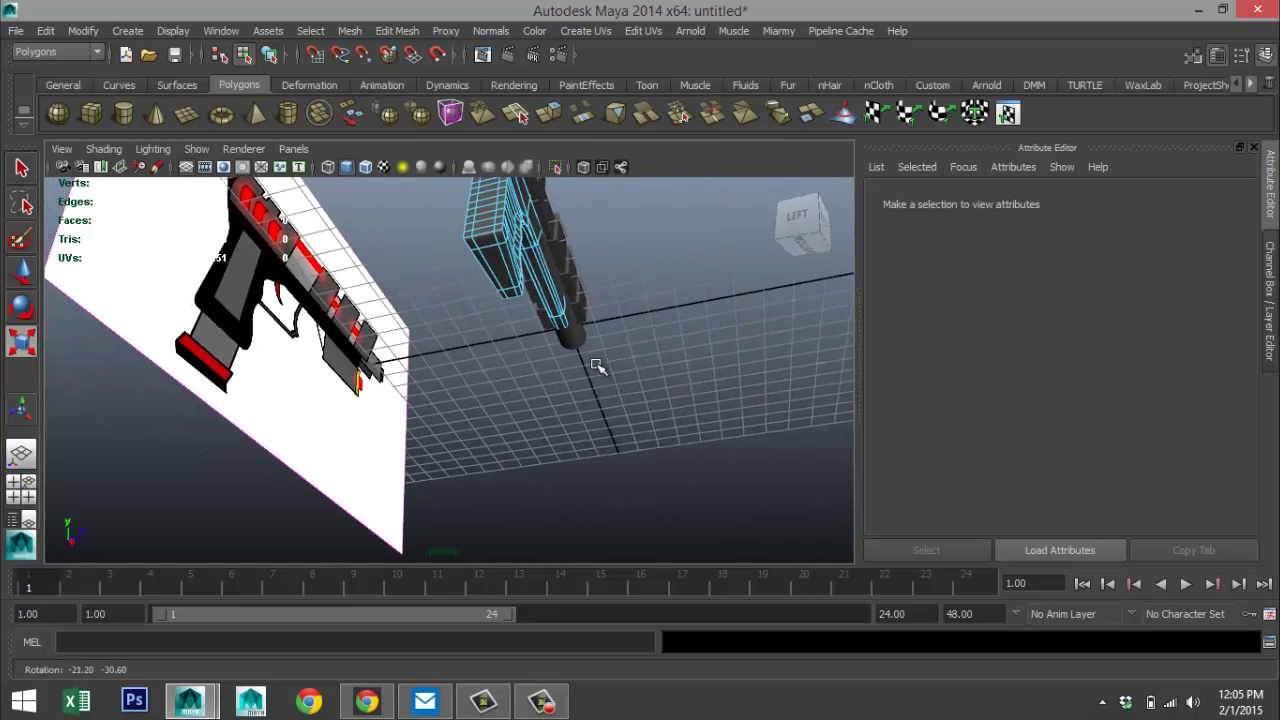
click(493, 265)
click(400, 31)
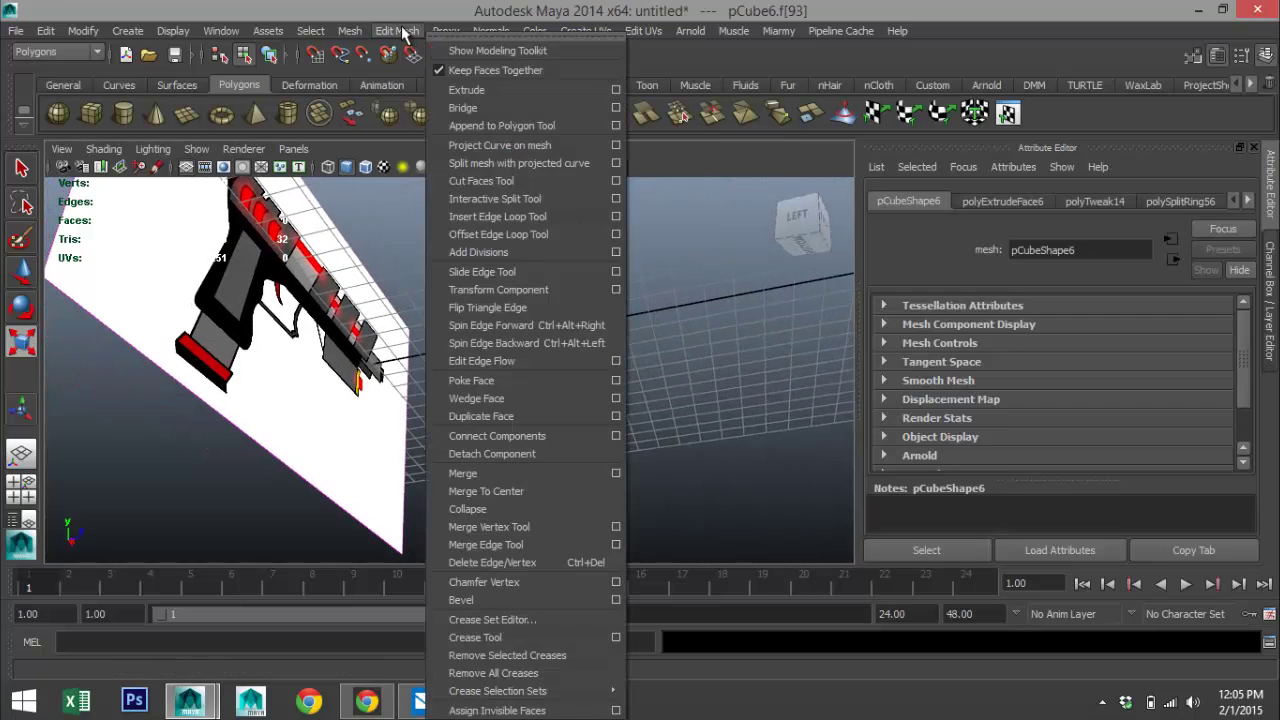
click(466, 92)
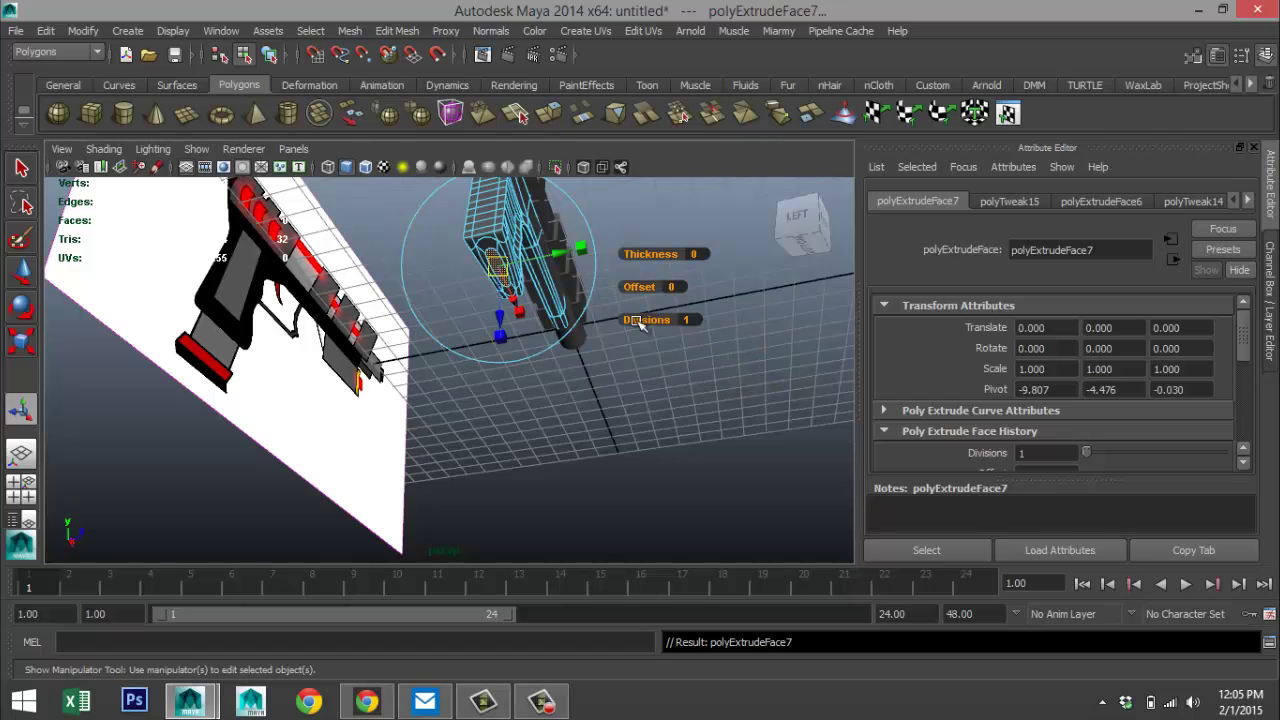
key(ctrl+z)
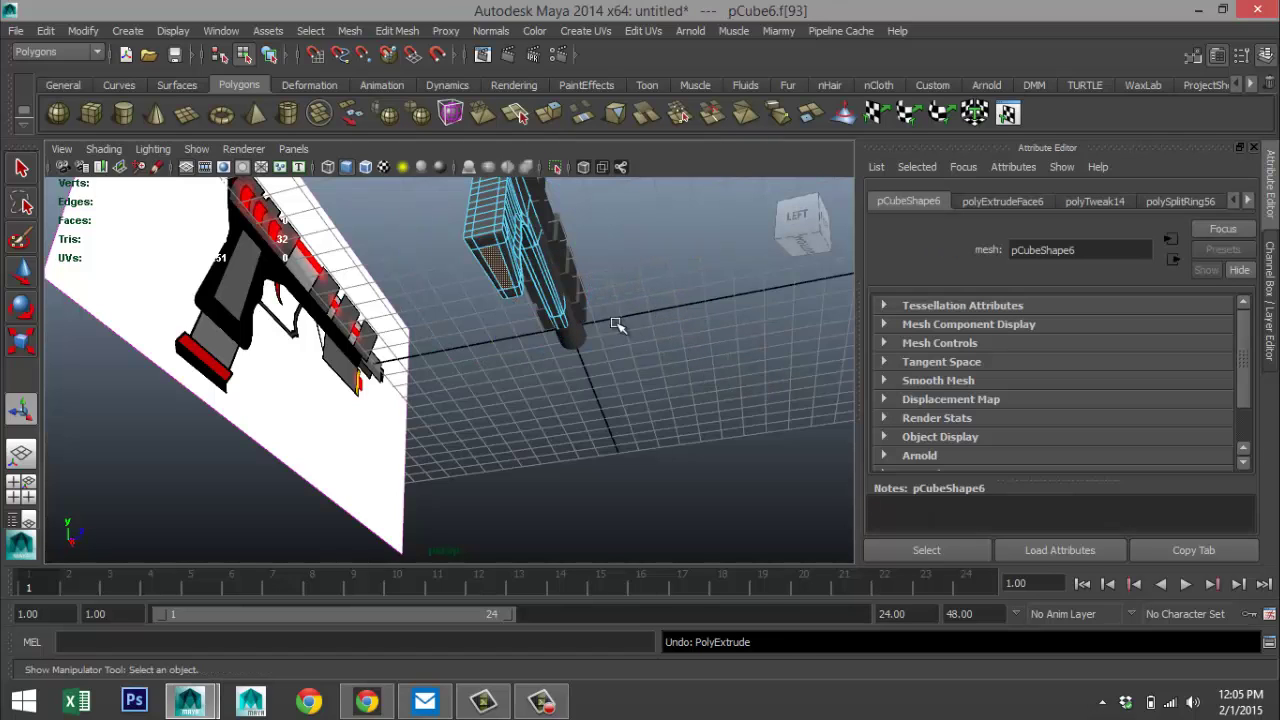
- Select the grip and lower frame as a whole object, preview it smoothed and return to the unsmoothed display
right_drag(505, 213, 572, 189)
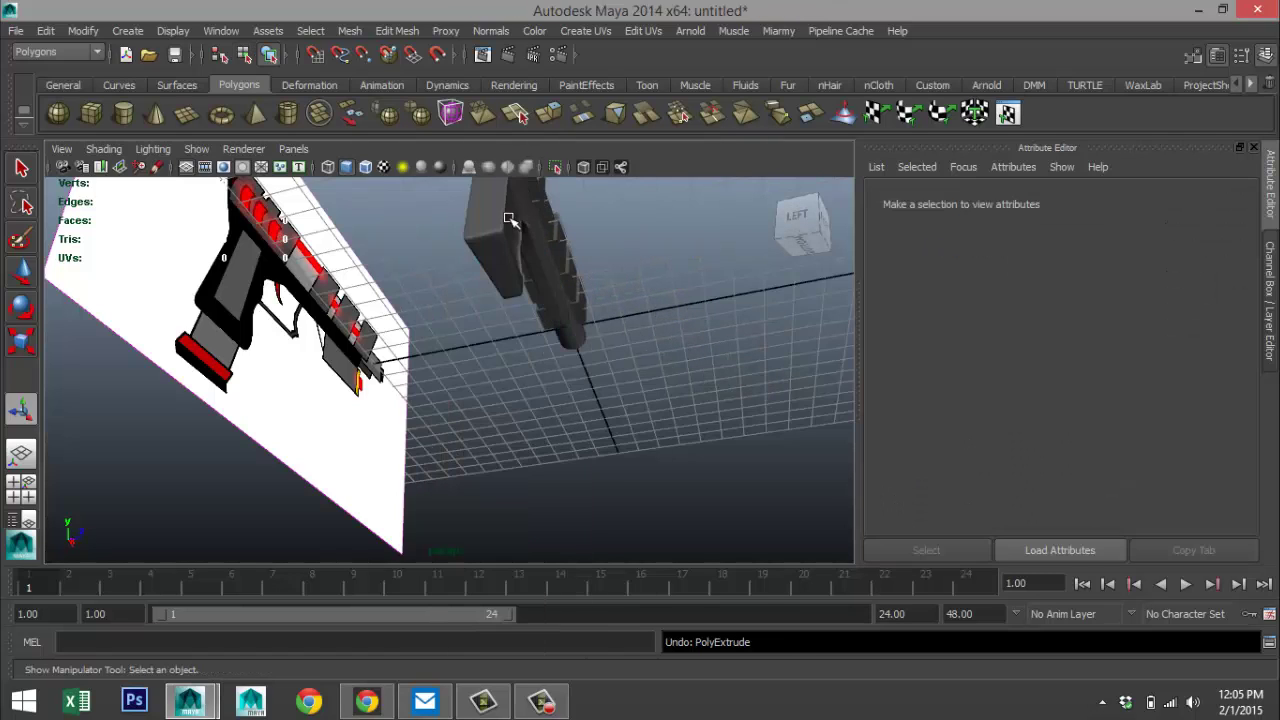
click(508, 216)
key(3)
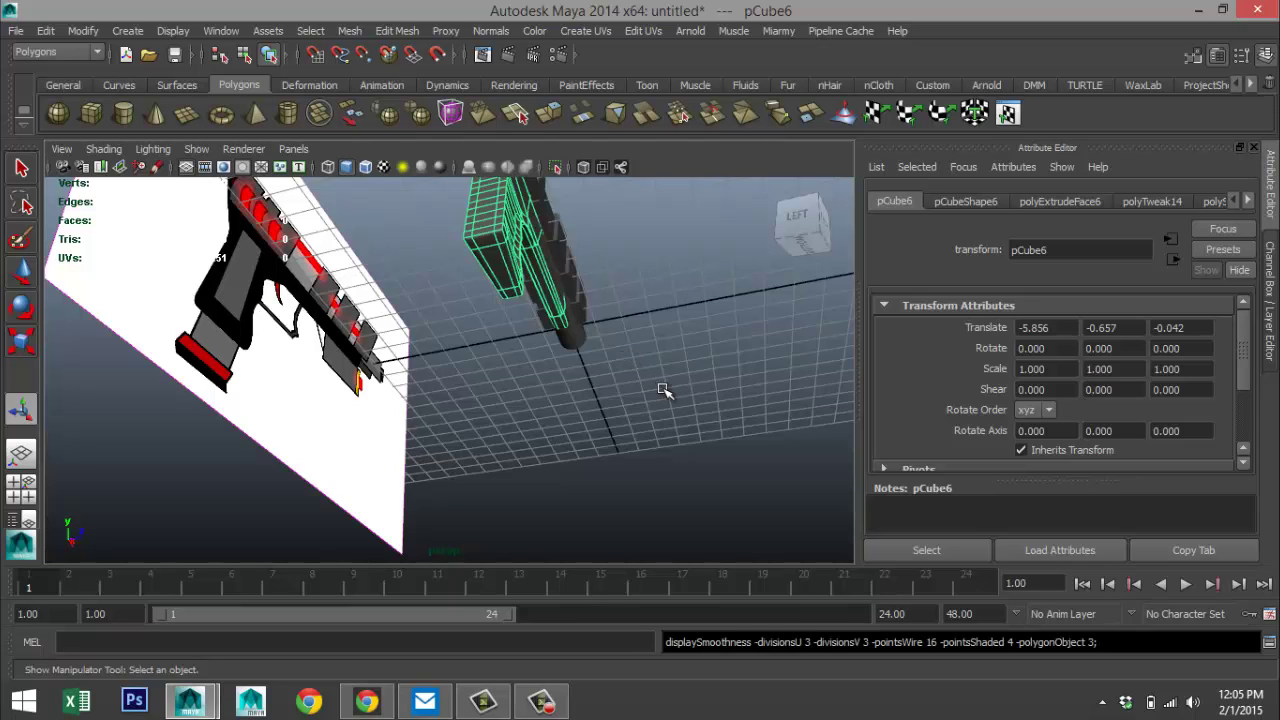
key(1)
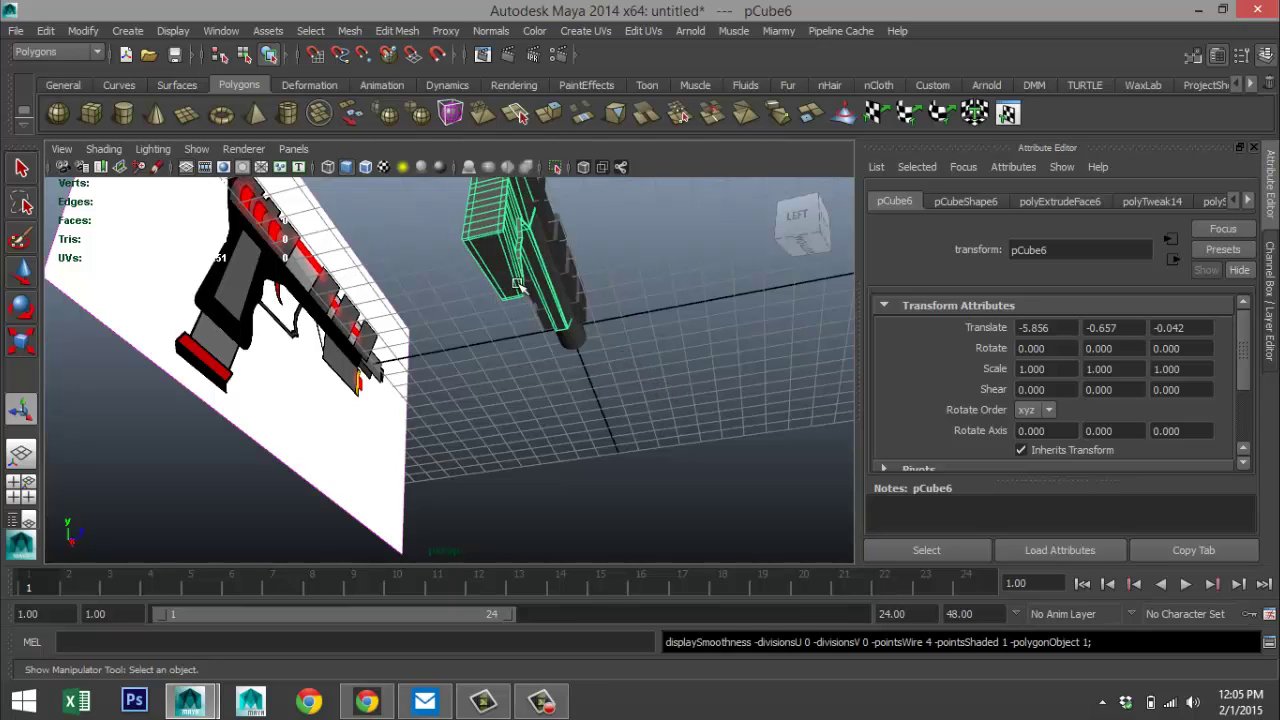
- Extrude the grip's bottom face downward to about Y -5.28 for the magazine and compare it with the reference in front view
right_drag(495, 258, 492, 300)
click(490, 255)
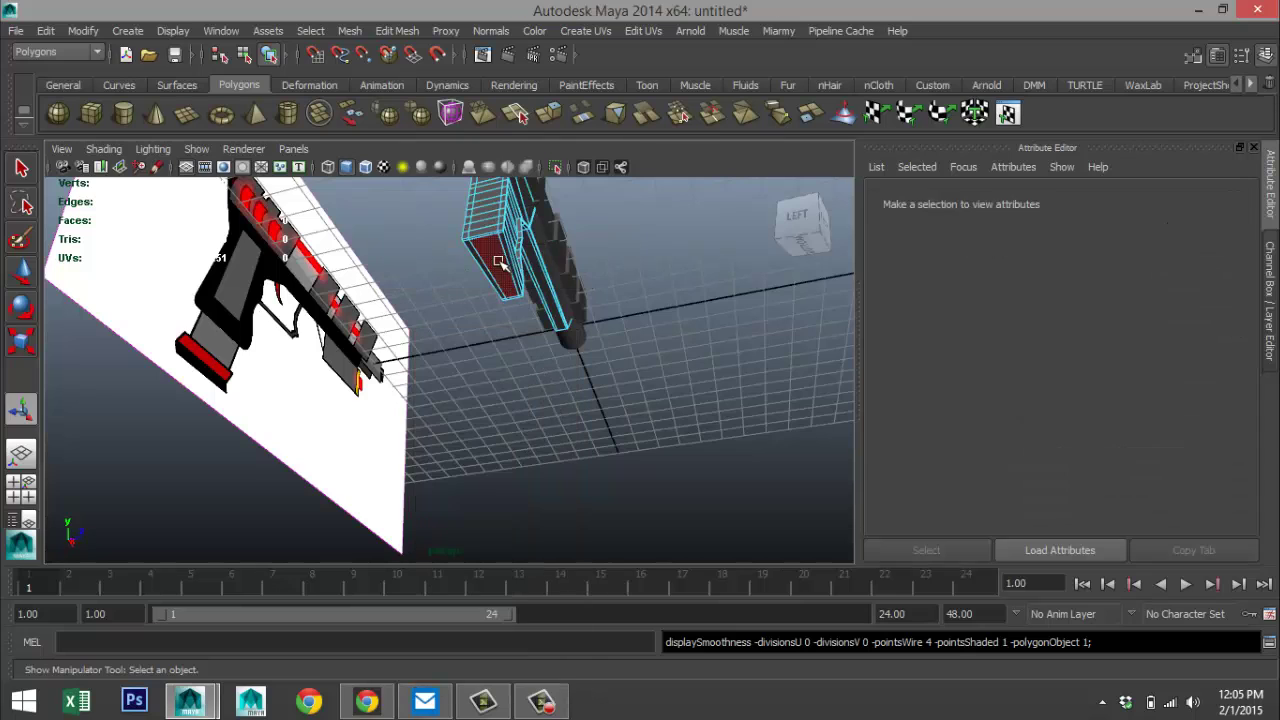
click(397, 30)
click(469, 86)
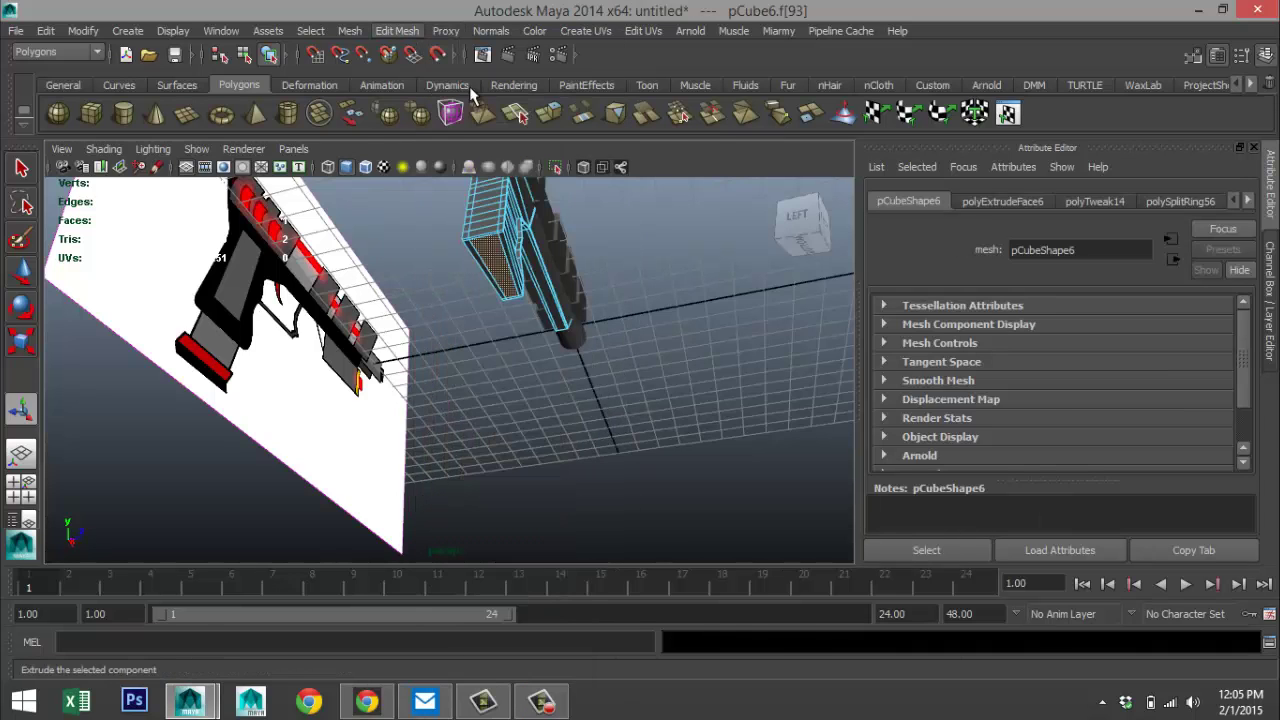
key(w)
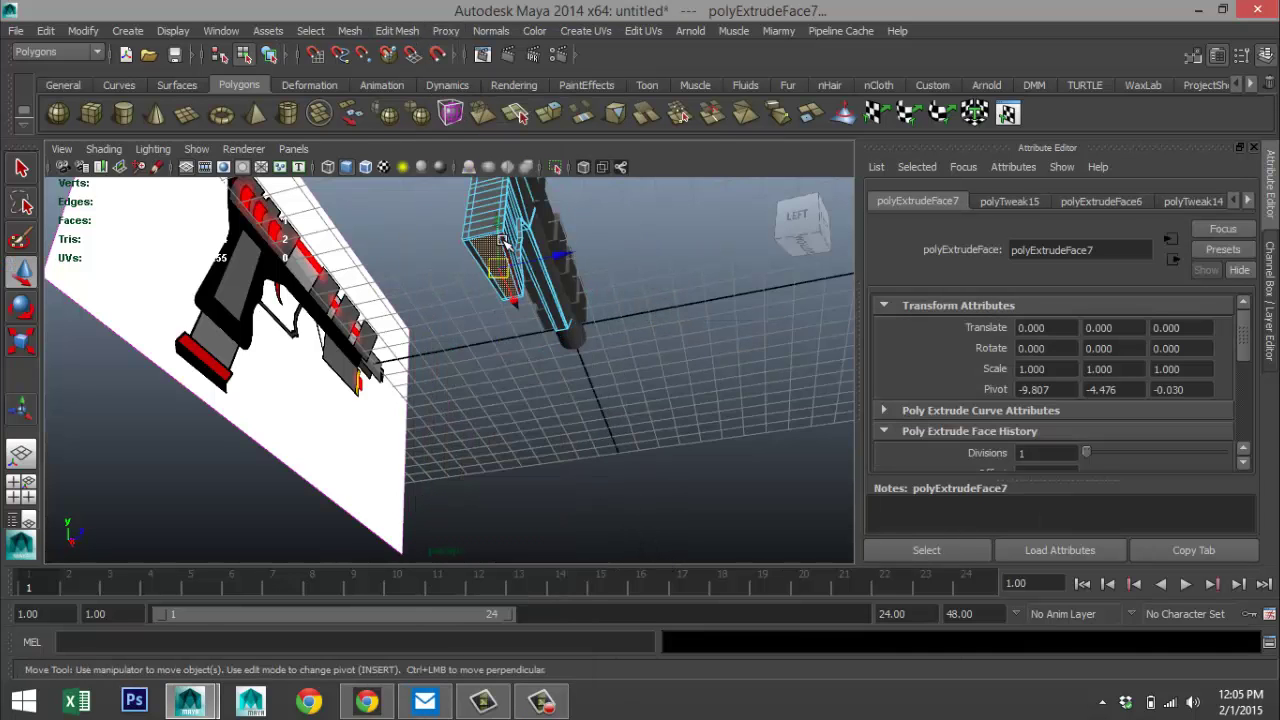
drag(500, 228, 503, 253)
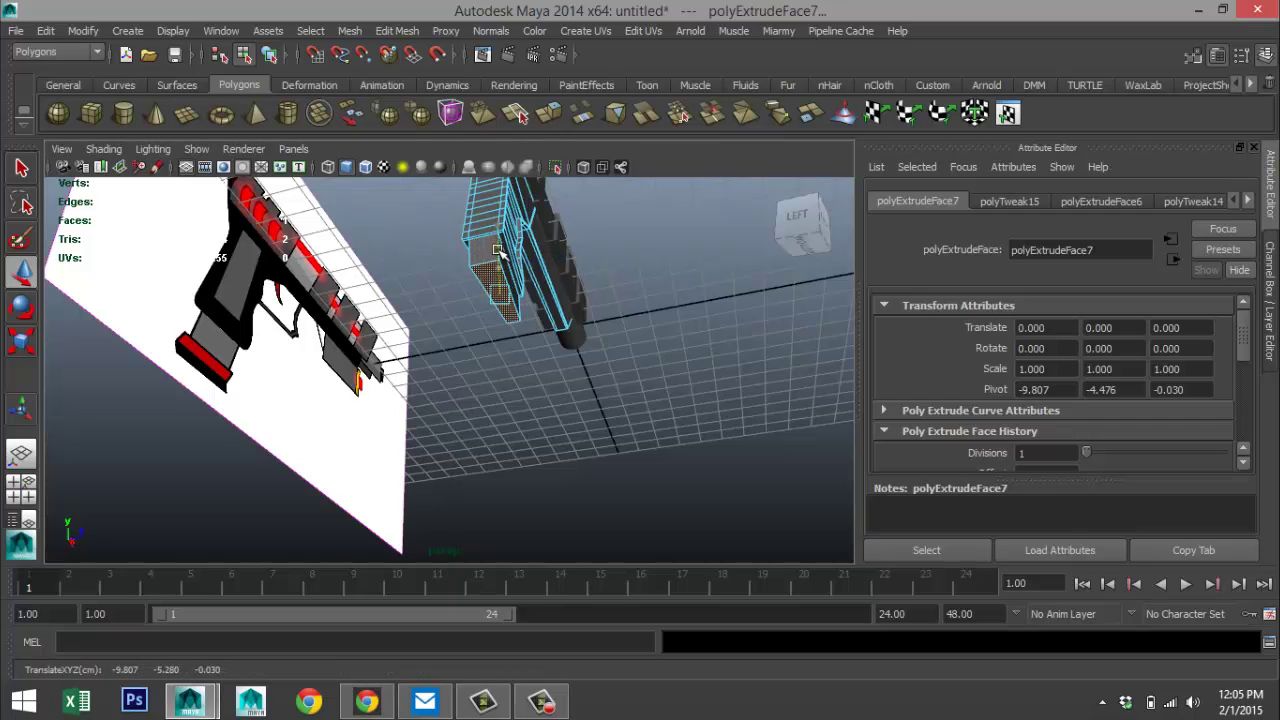
click(22, 488)
key(space)
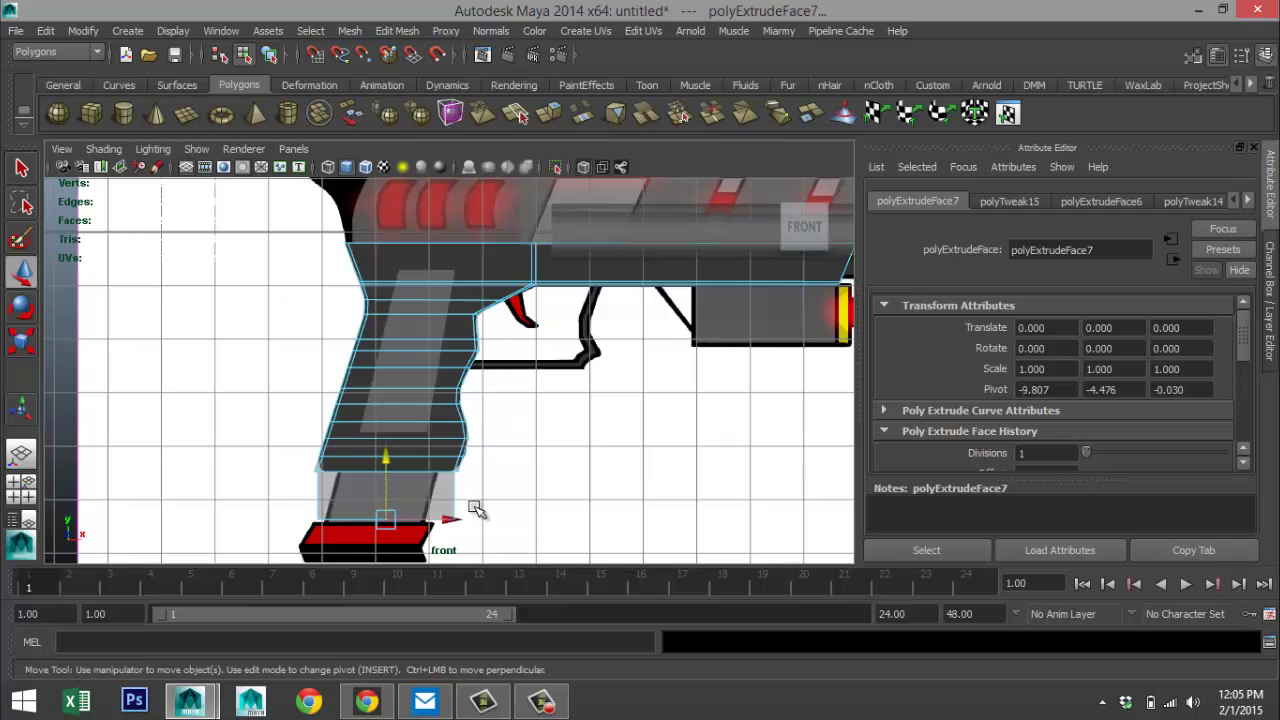
- Try lowering the magazine extrusion to about Y -5.41 and scaling down its end face, and undo both changes
scroll(475, 510, up, 5)
scroll(517, 437, down, 8)
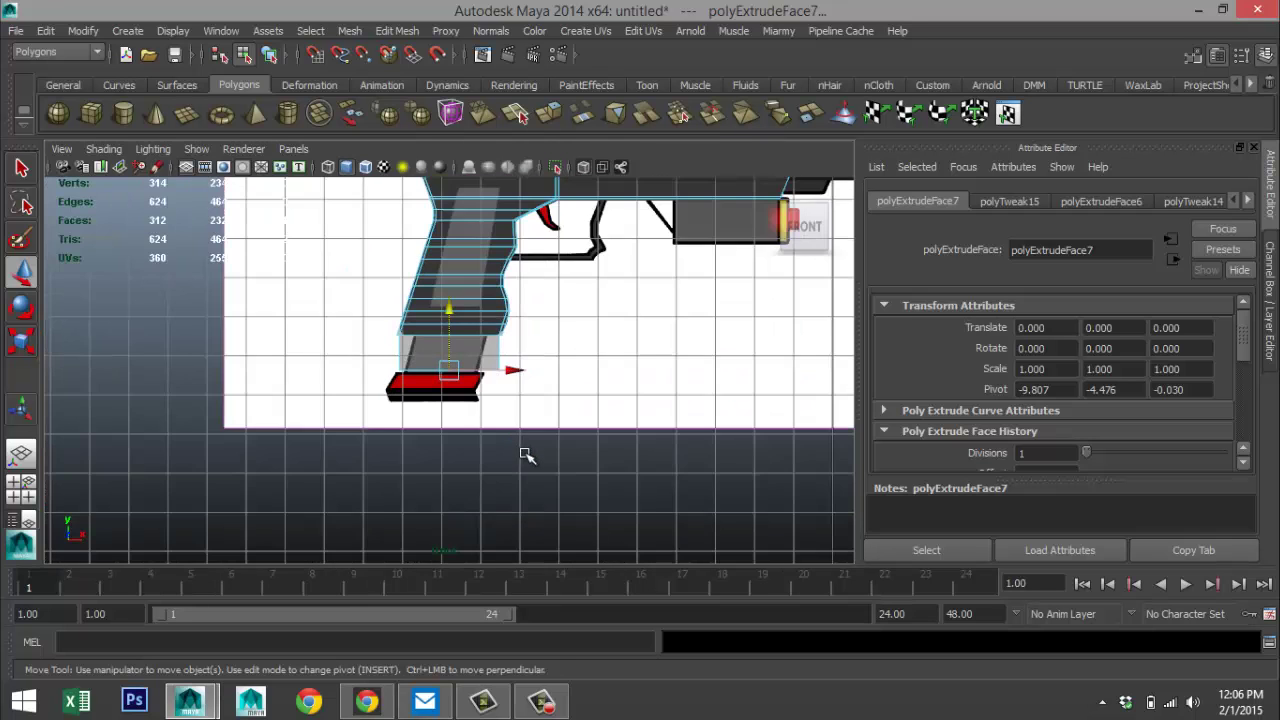
scroll(528, 451, up, 3)
scroll(525, 451, up, 2)
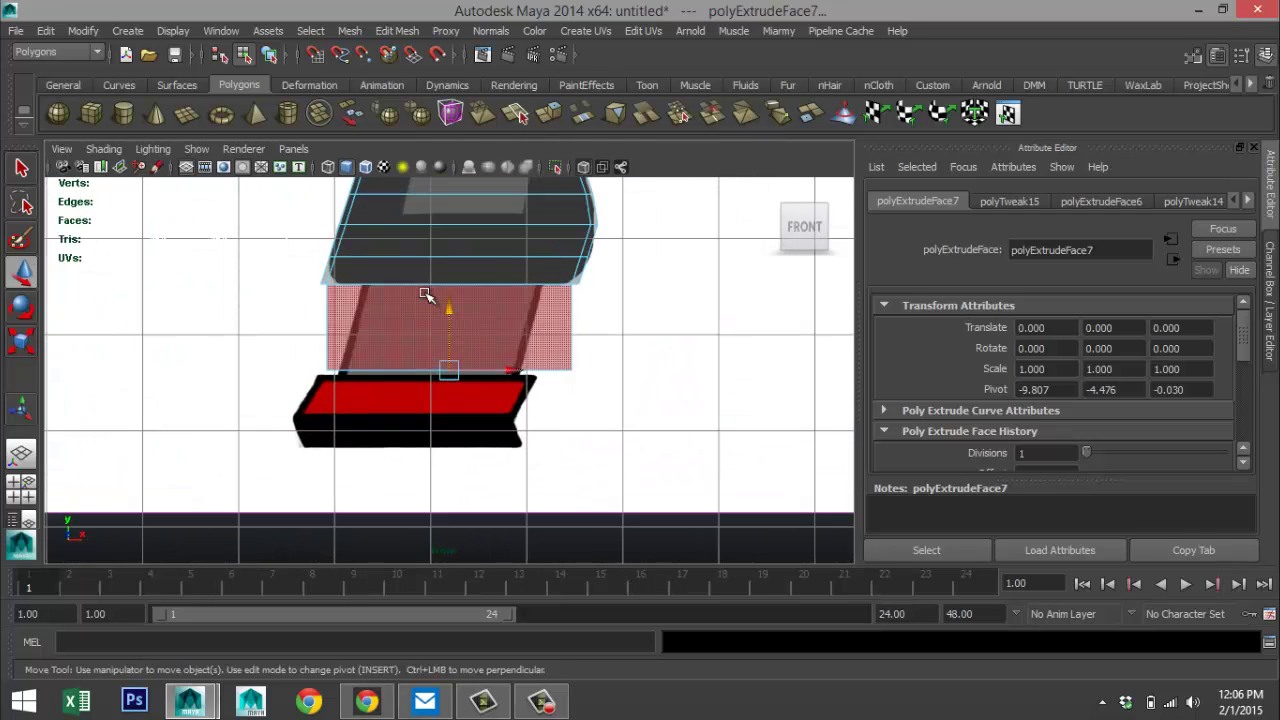
mouse_move(449, 303)
mouse_down()
mouse_move(451, 288)
mouse_move(453, 312)
mouse_up()
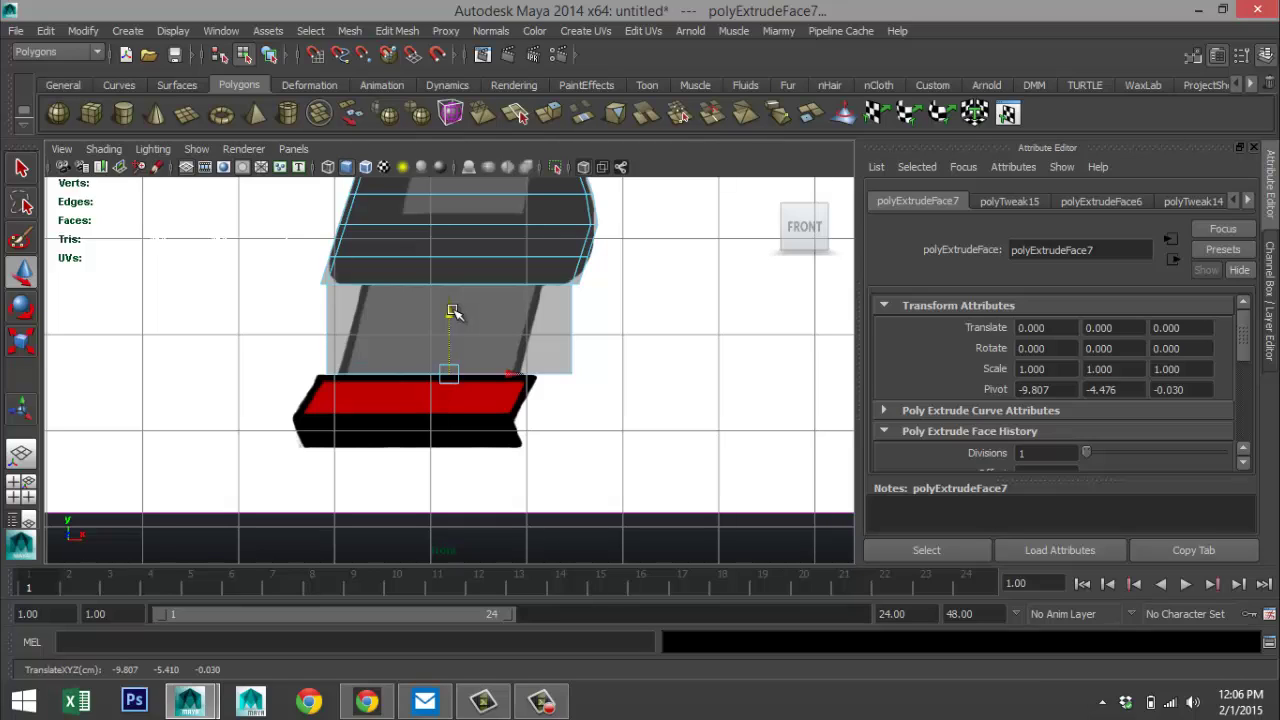
key(r)
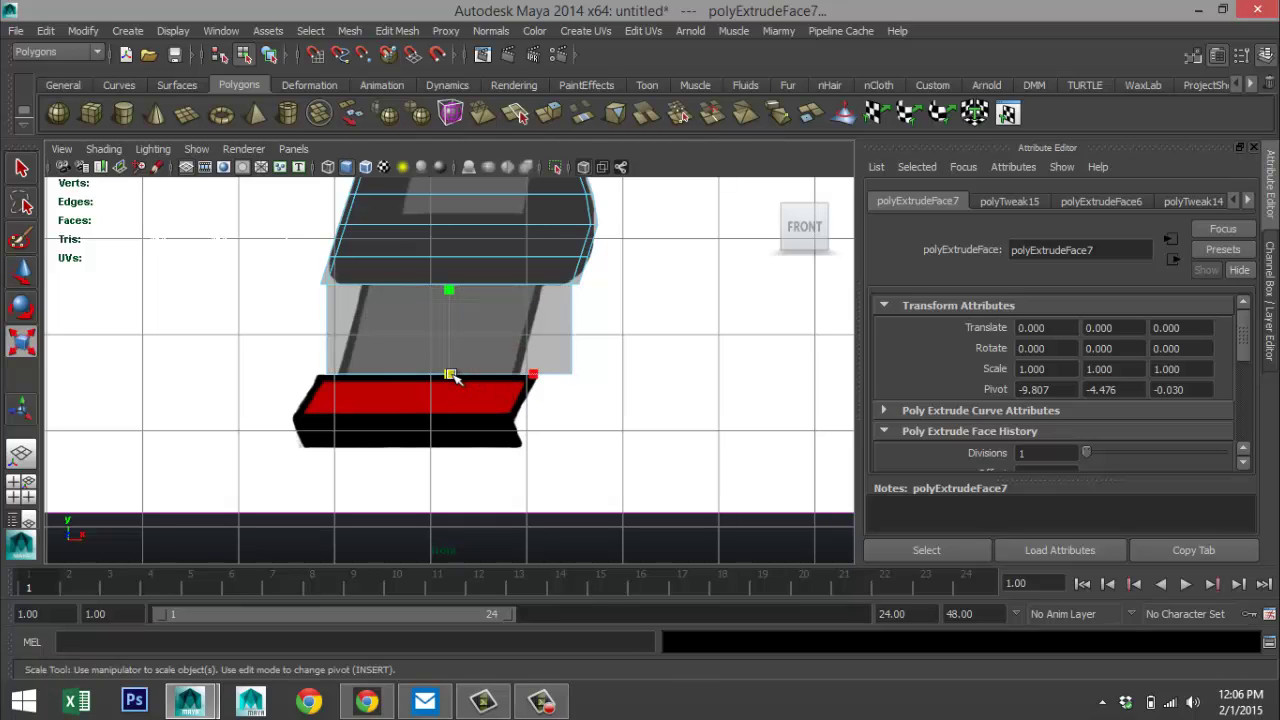
mouse_move(451, 374)
mouse_down()
mouse_move(433, 372)
mouse_move(468, 383)
mouse_up()
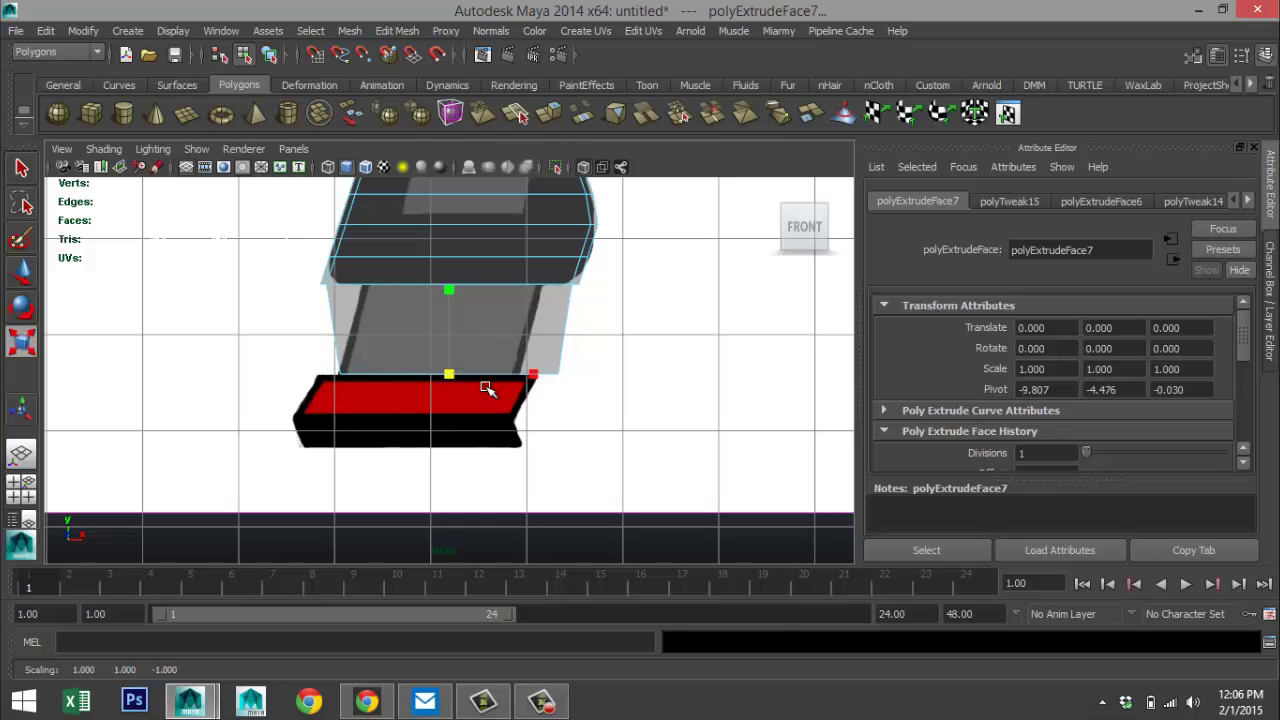
key(ctrl+z)
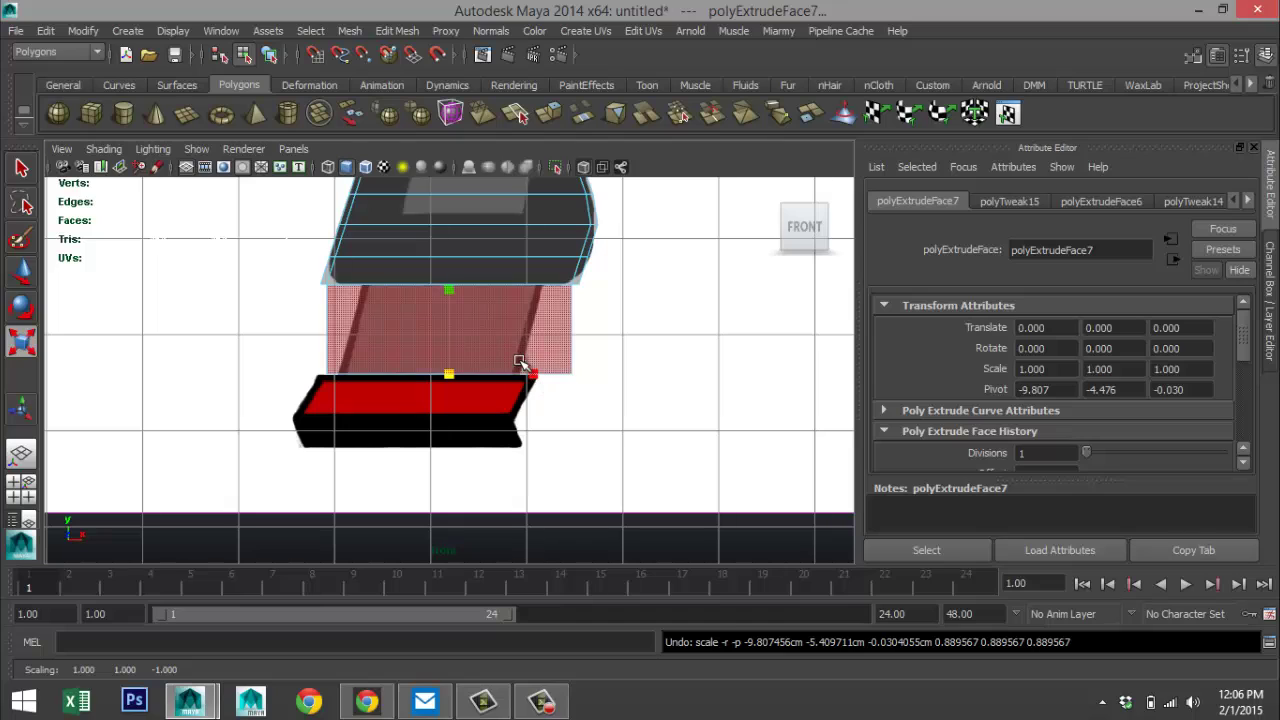
key(ctrl+z)
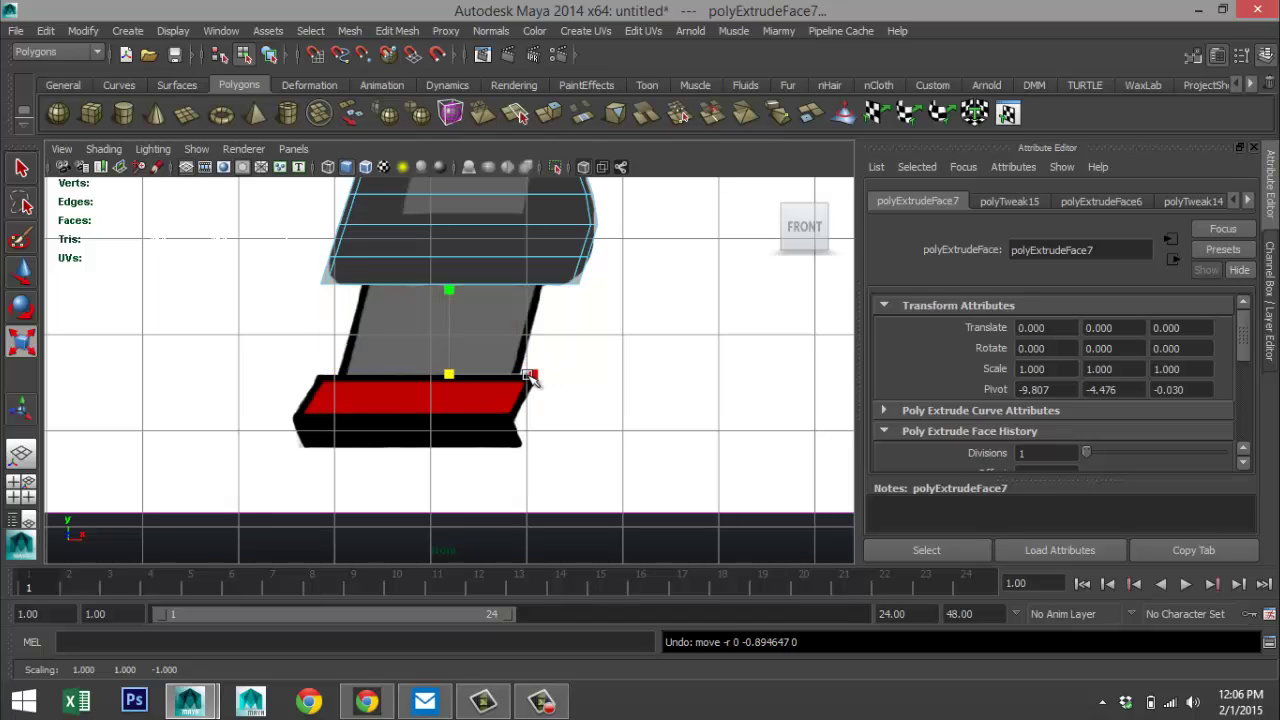
- Scale the extruded bottom face of the grip inward and lower it to about Y -4.61 as a short taper
click(21, 480)
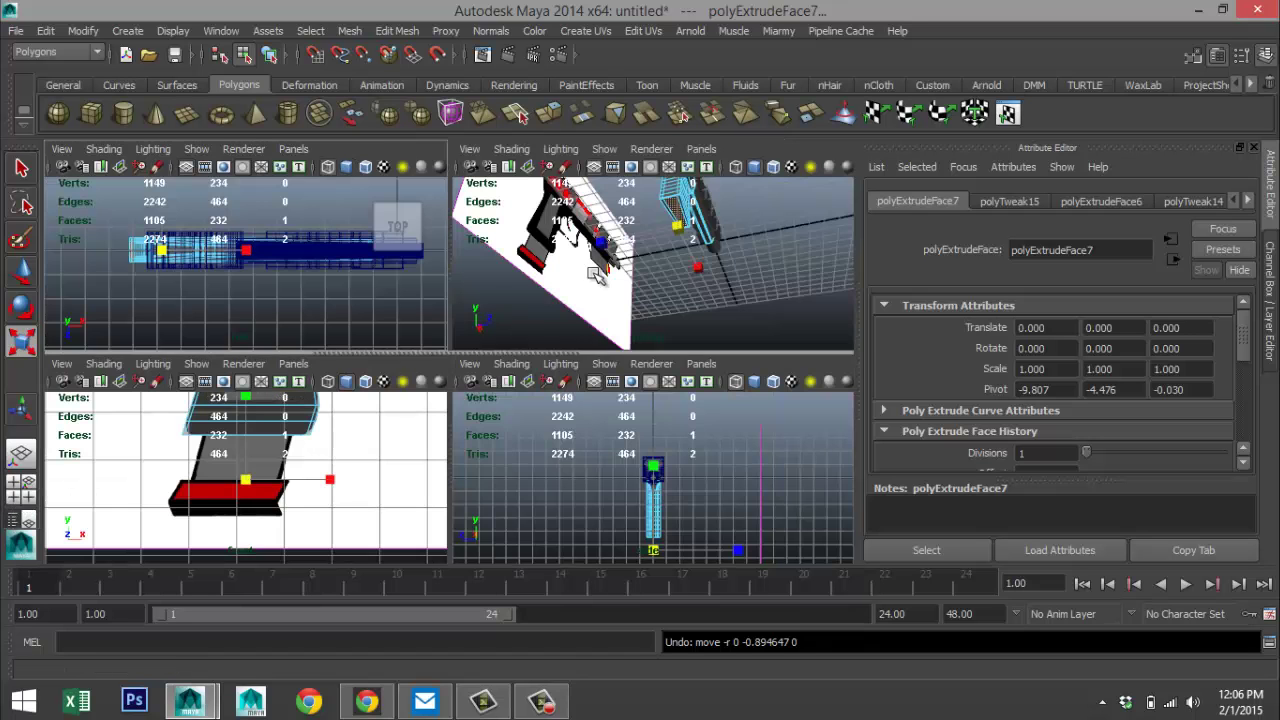
key(space)
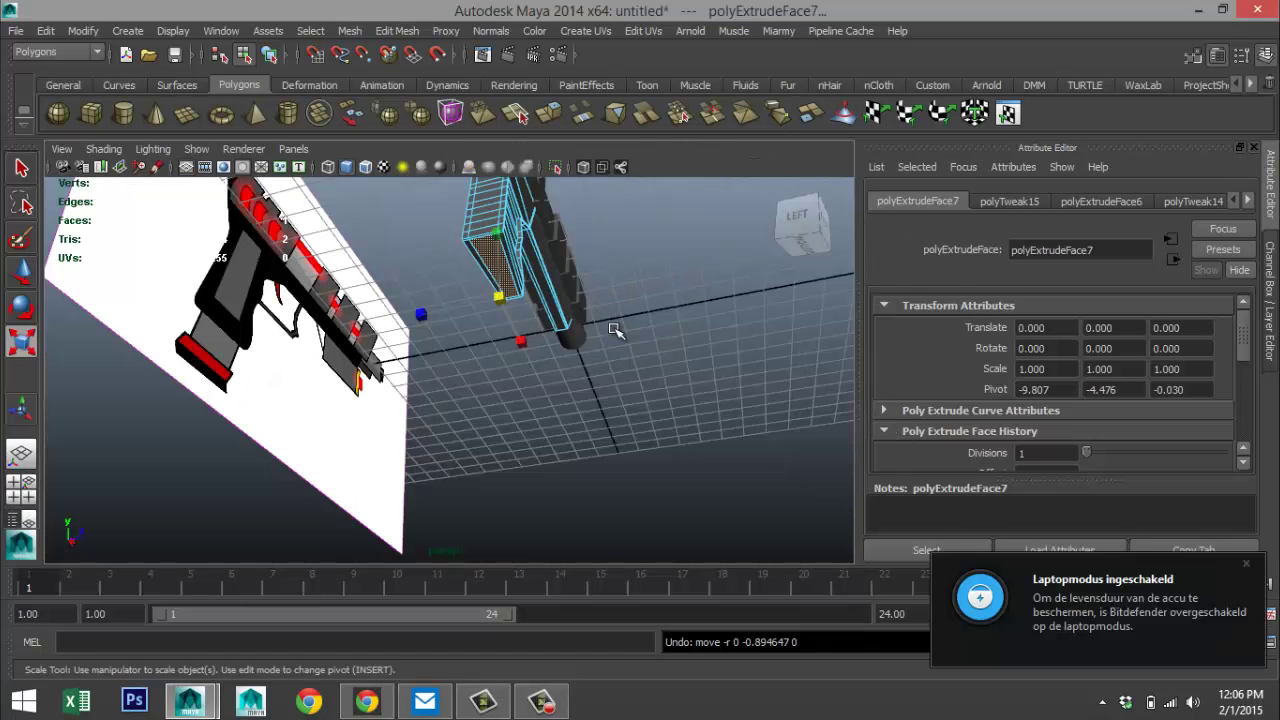
alt+drag(601, 333, 597, 277)
alt+middle_drag(580, 290, 545, 460)
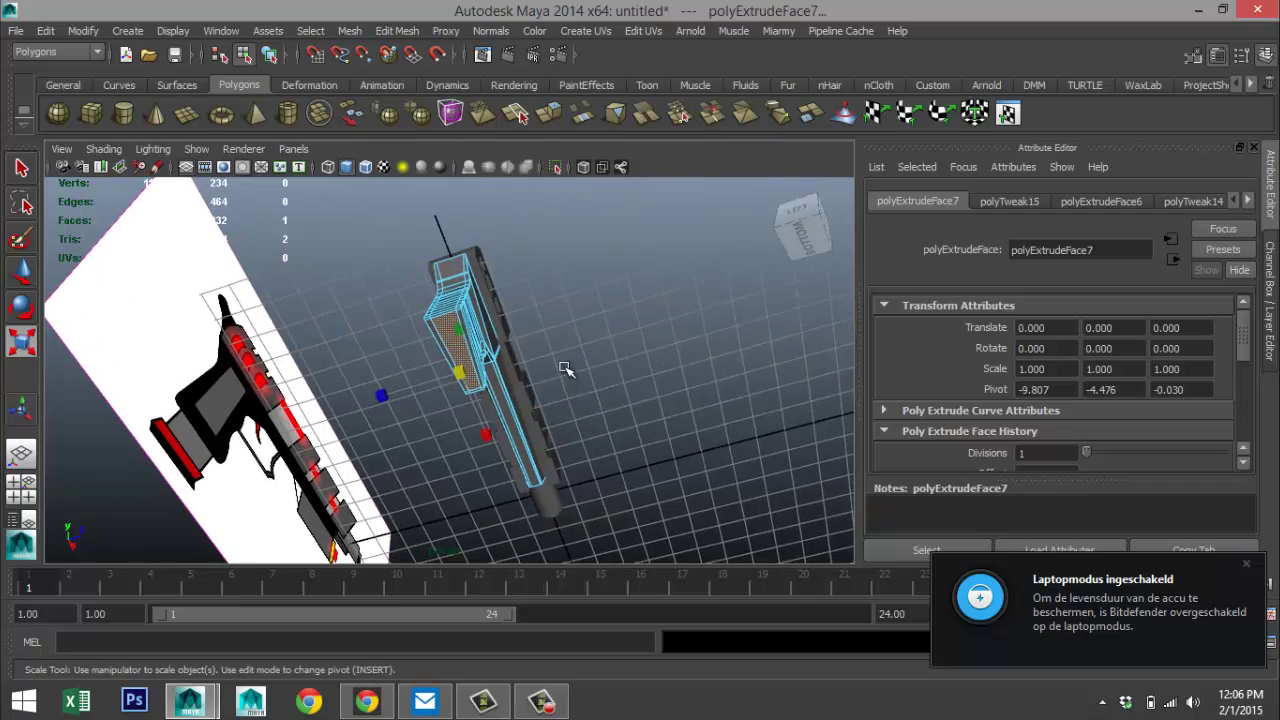
scroll(565, 364, up, 4)
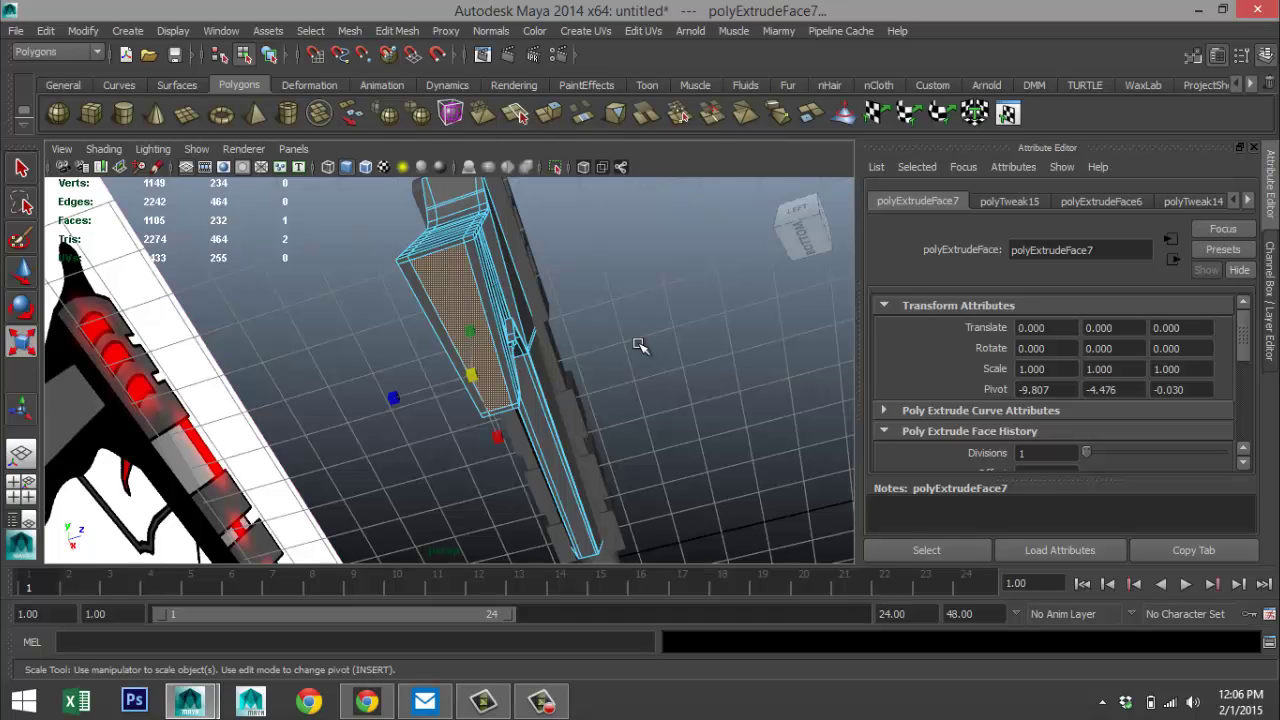
drag(474, 377, 458, 377)
alt+drag(578, 400, 607, 356)
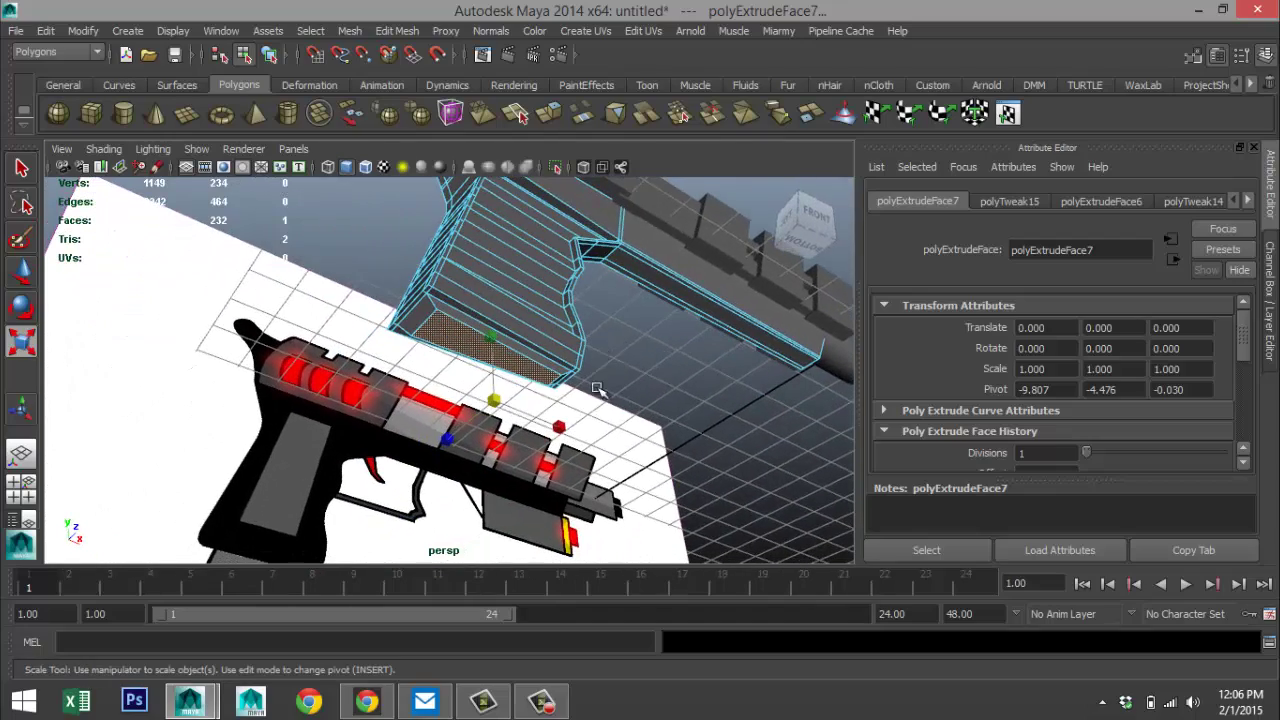
mouse_move(602, 402)
alt+mouse_down()
mouse_move(560, 410)
mouse_move(549, 447)
mouse_move(589, 366)
mouse_move(587, 383)
alt+mouse_up()
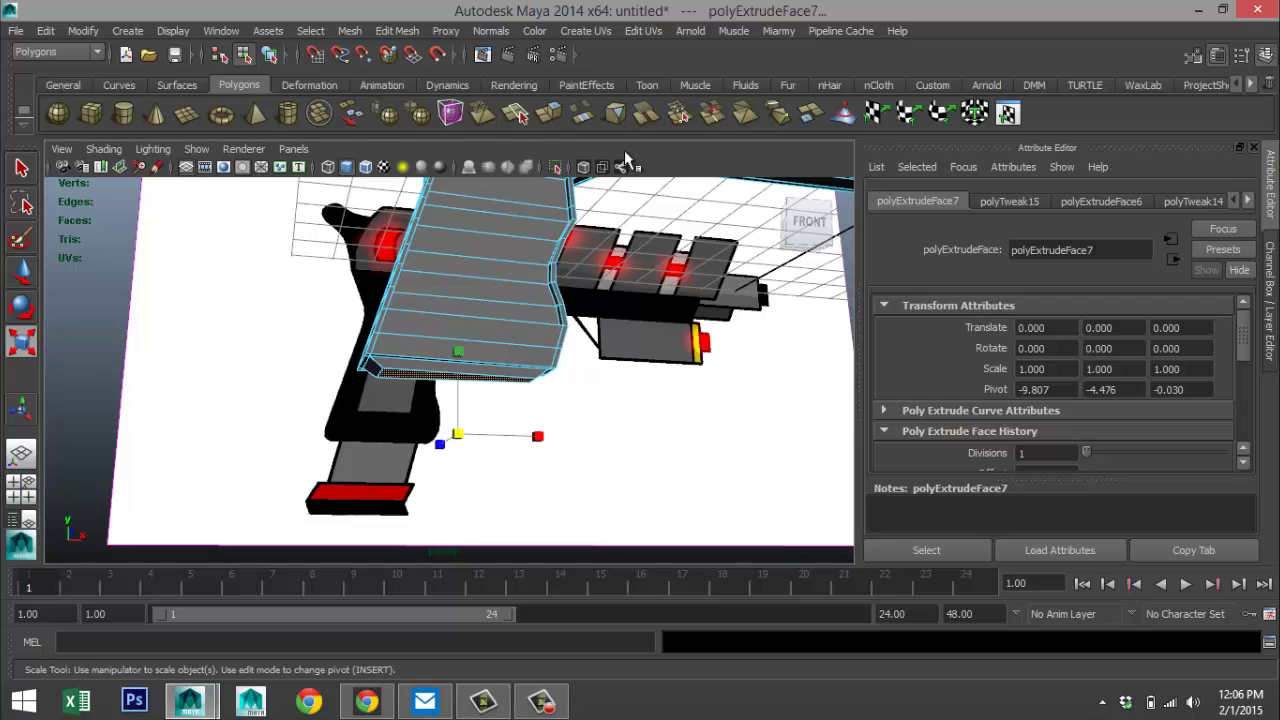
- Extrude the tapered bottom face down to about Y -5.45 and shift it to about X -10.03 to follow the magazine's slant
click(405, 30)
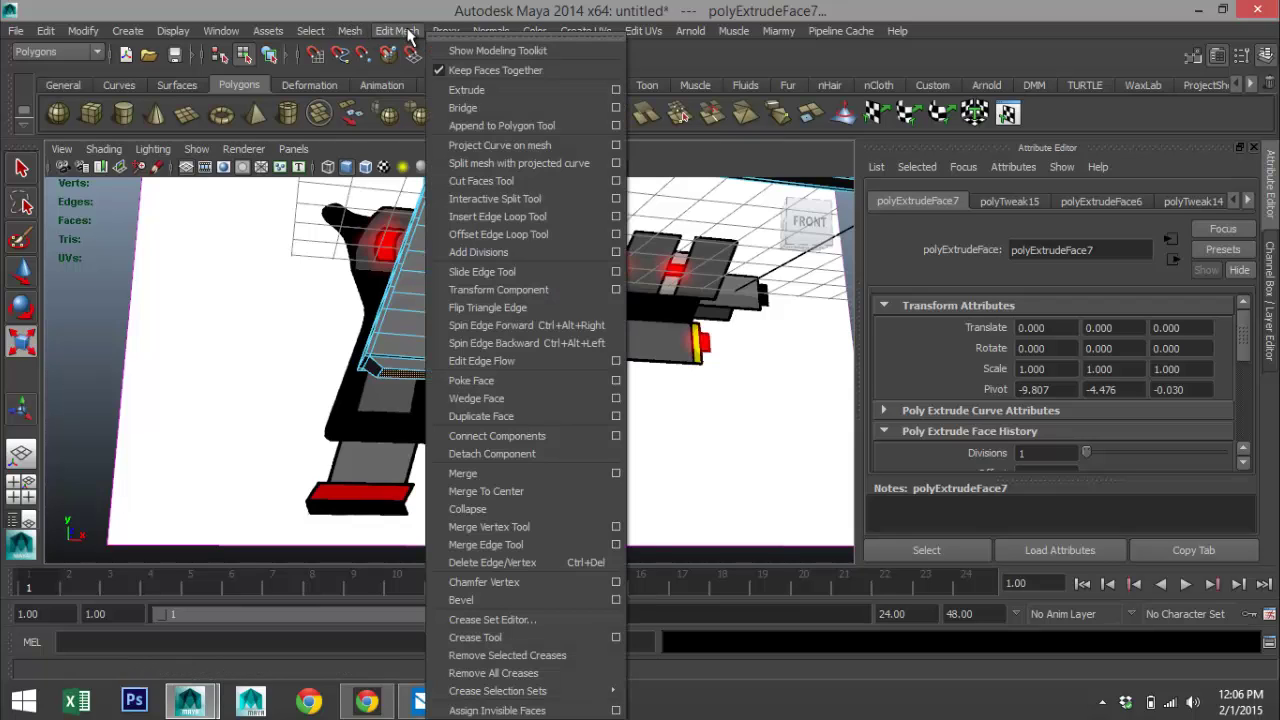
click(472, 90)
key(w)
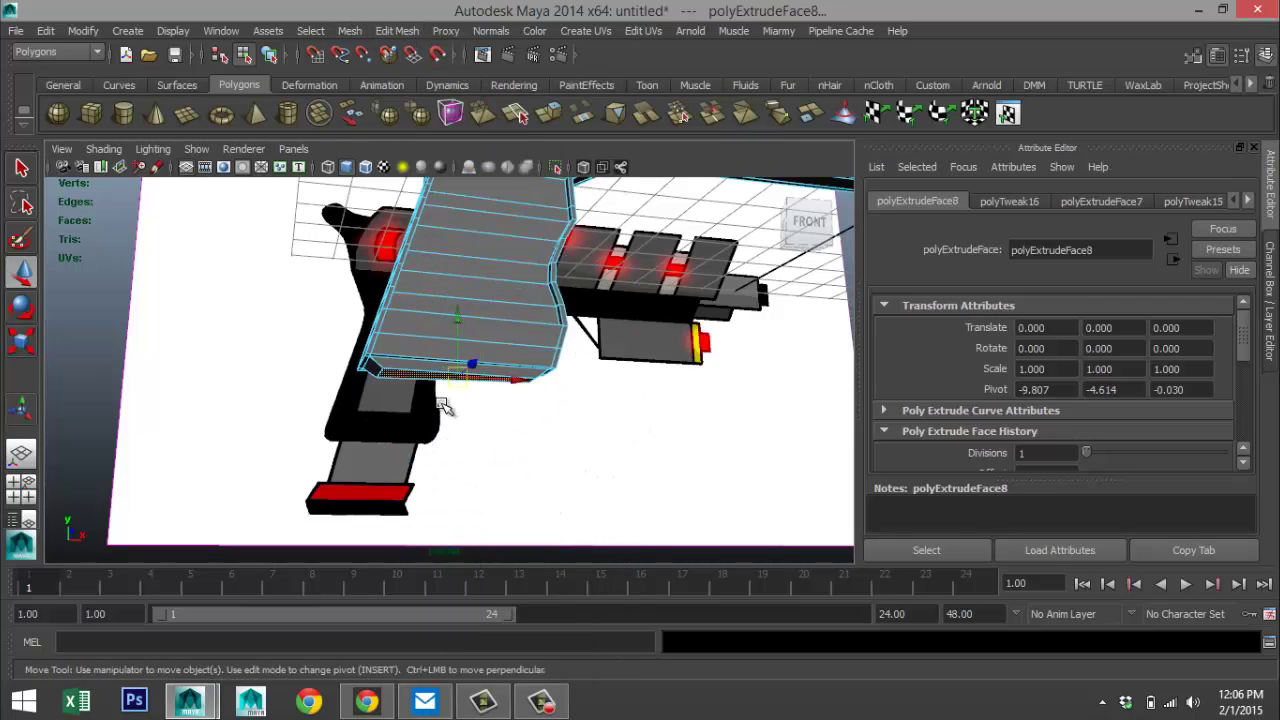
drag(457, 330, 466, 382)
click(30, 490)
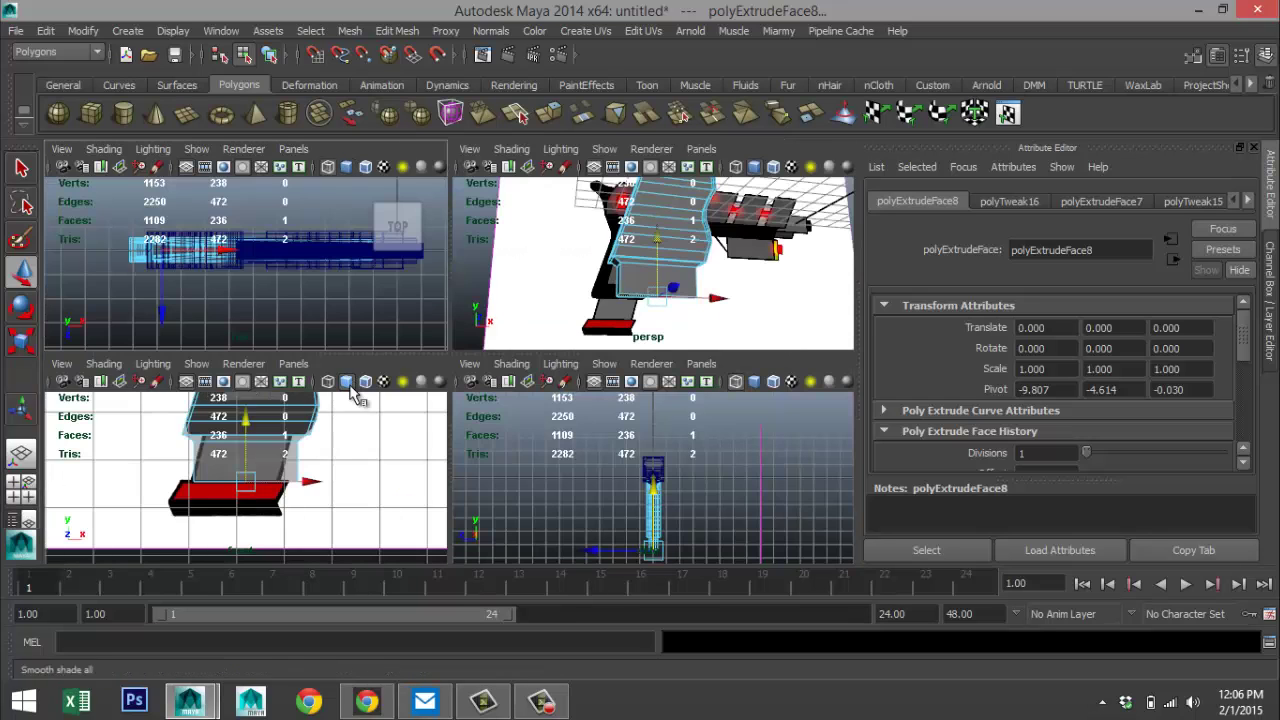
key(space)
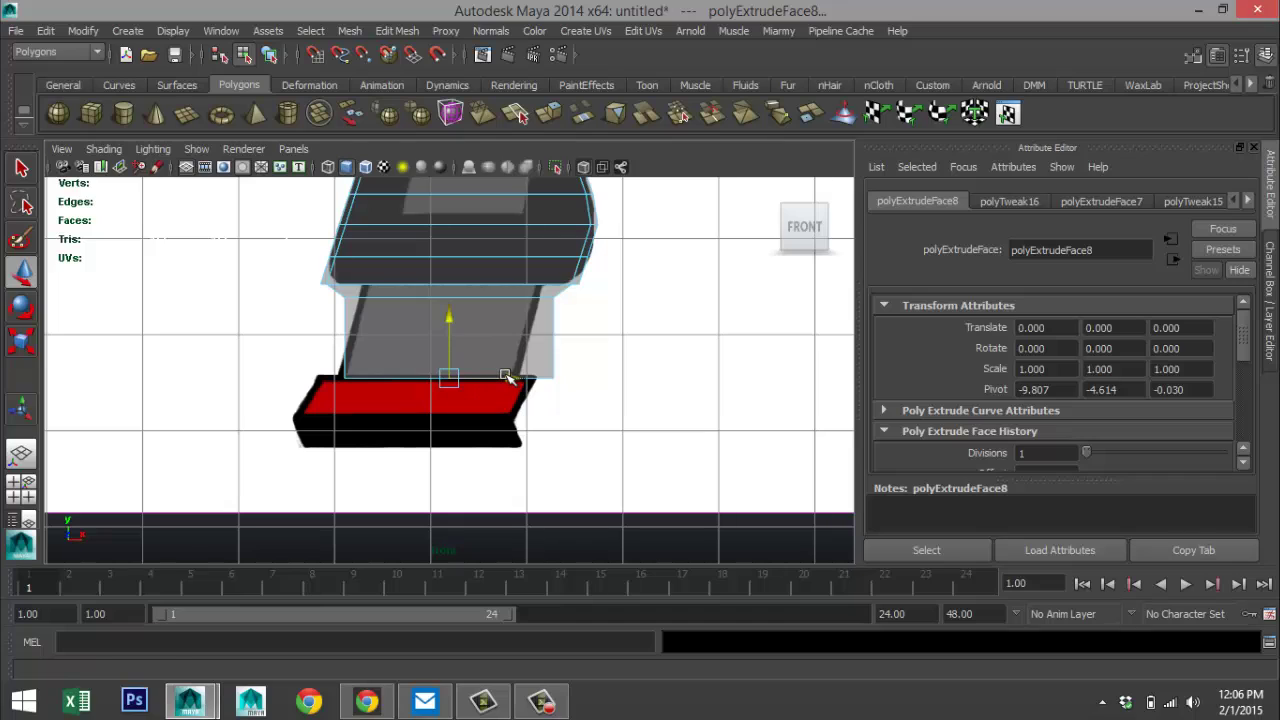
drag(507, 377, 486, 374)
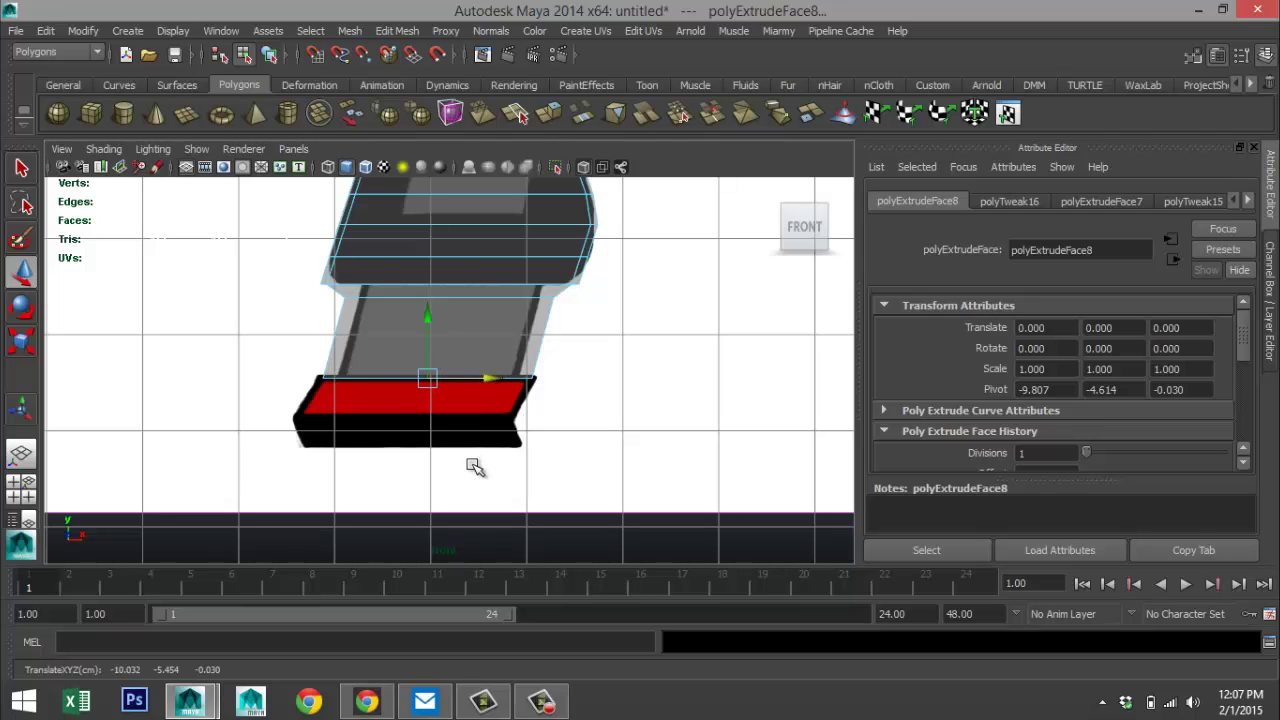
- Extrude the magazine's bottom face in place and scale it outward to form a wider rim for the base
click(28, 489)
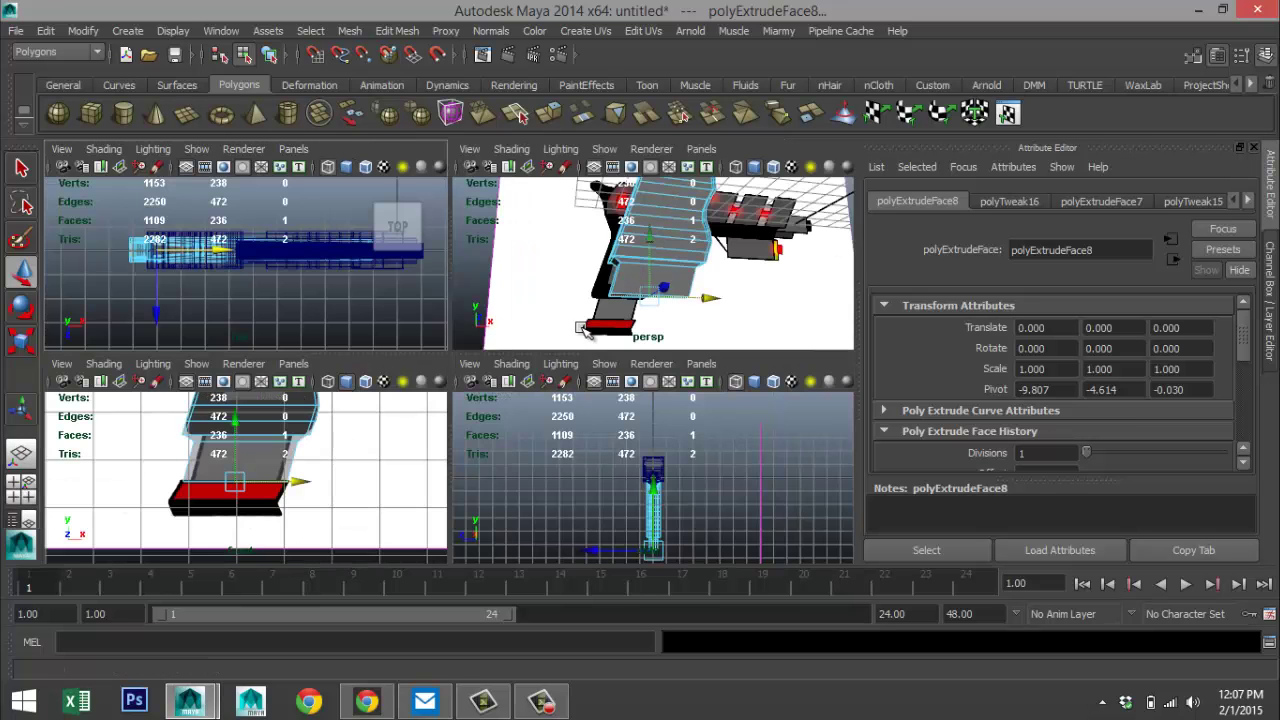
key(space)
key(f)
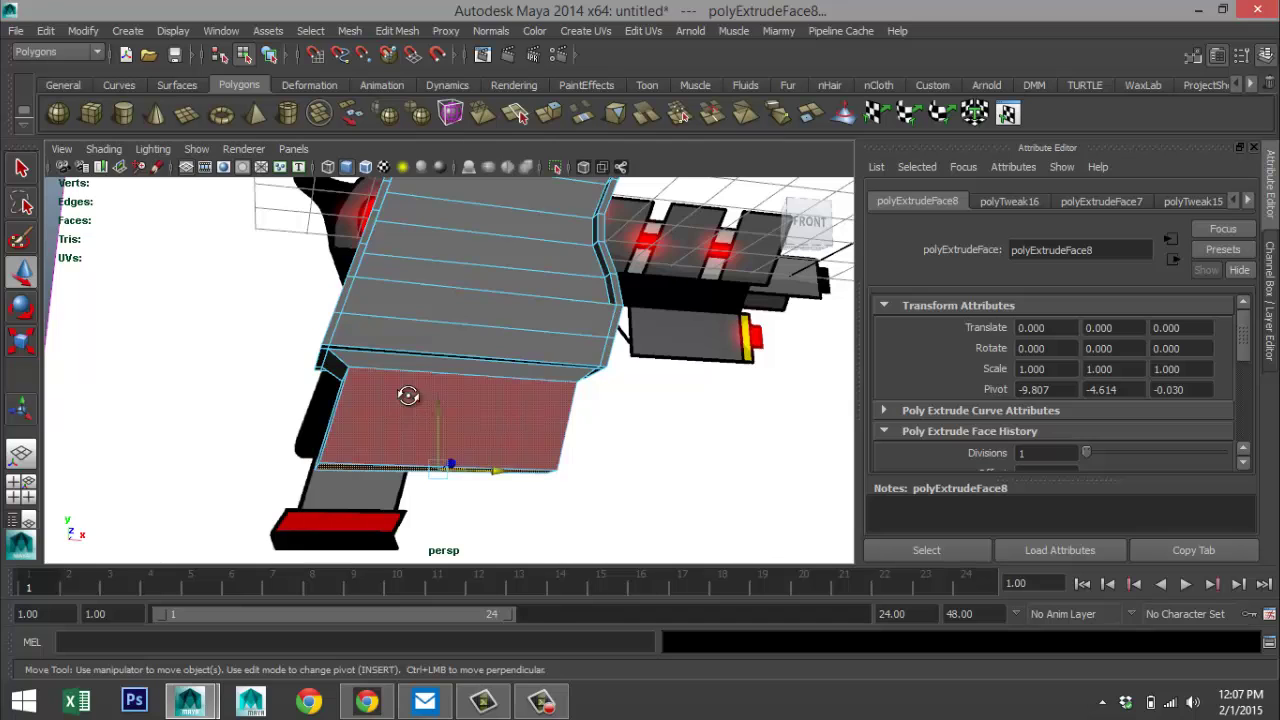
alt+drag(408, 395, 443, 300)
click(452, 310)
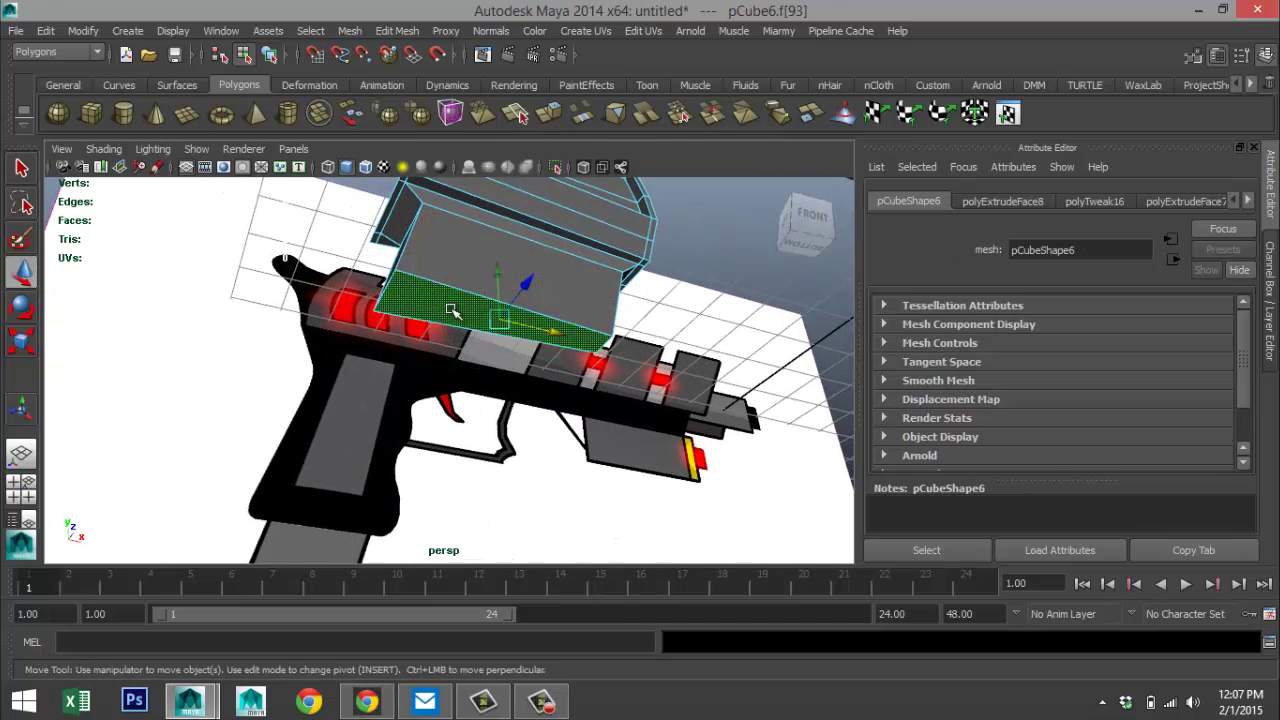
click(397, 31)
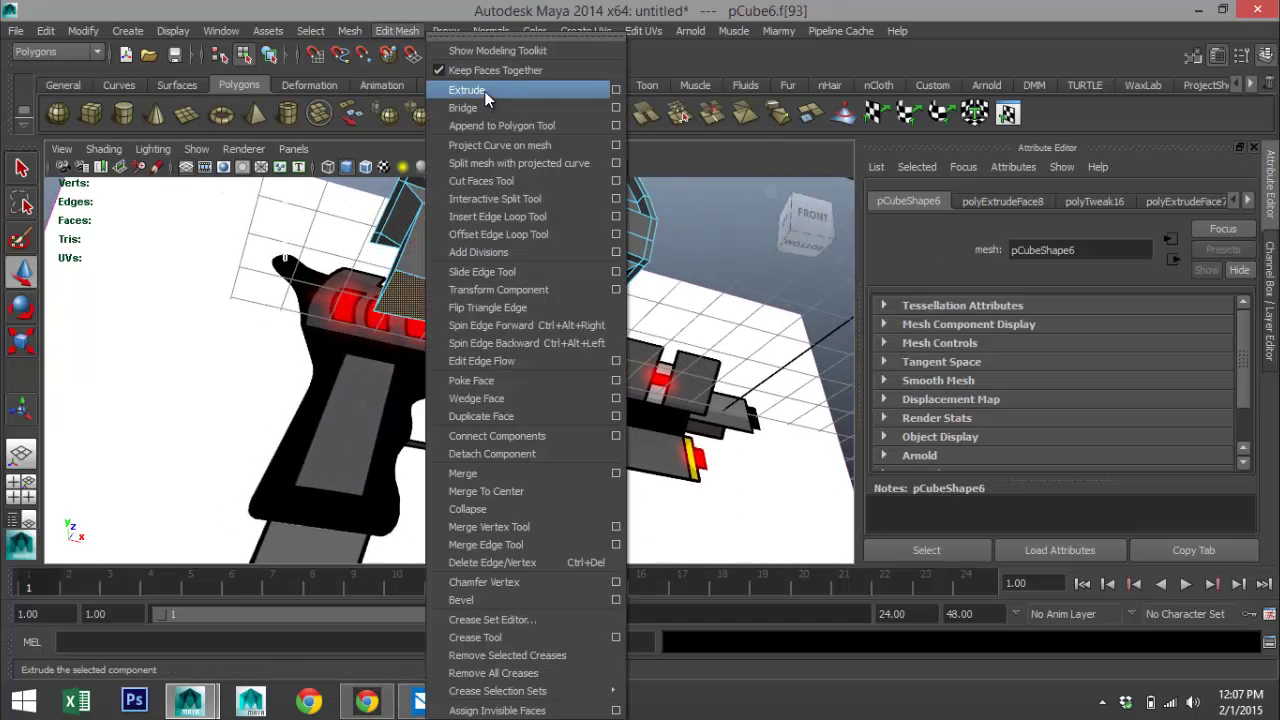
click(486, 92)
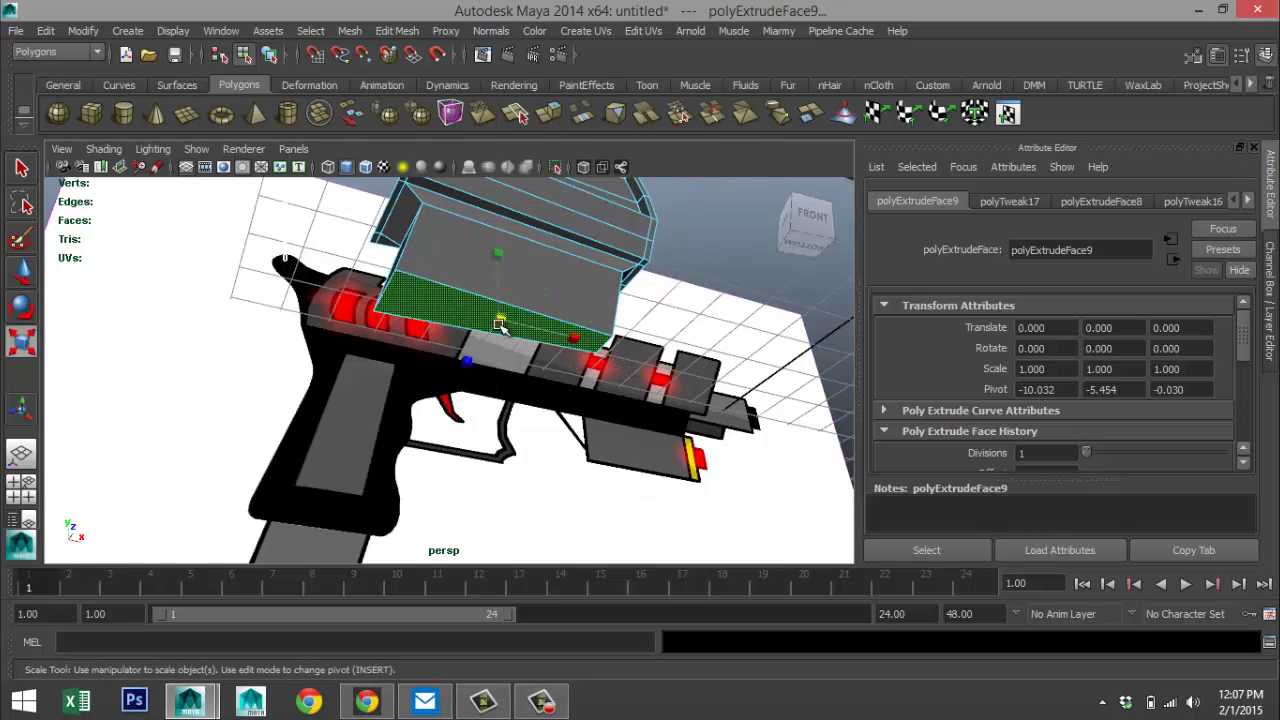
drag(500, 325, 528, 331)
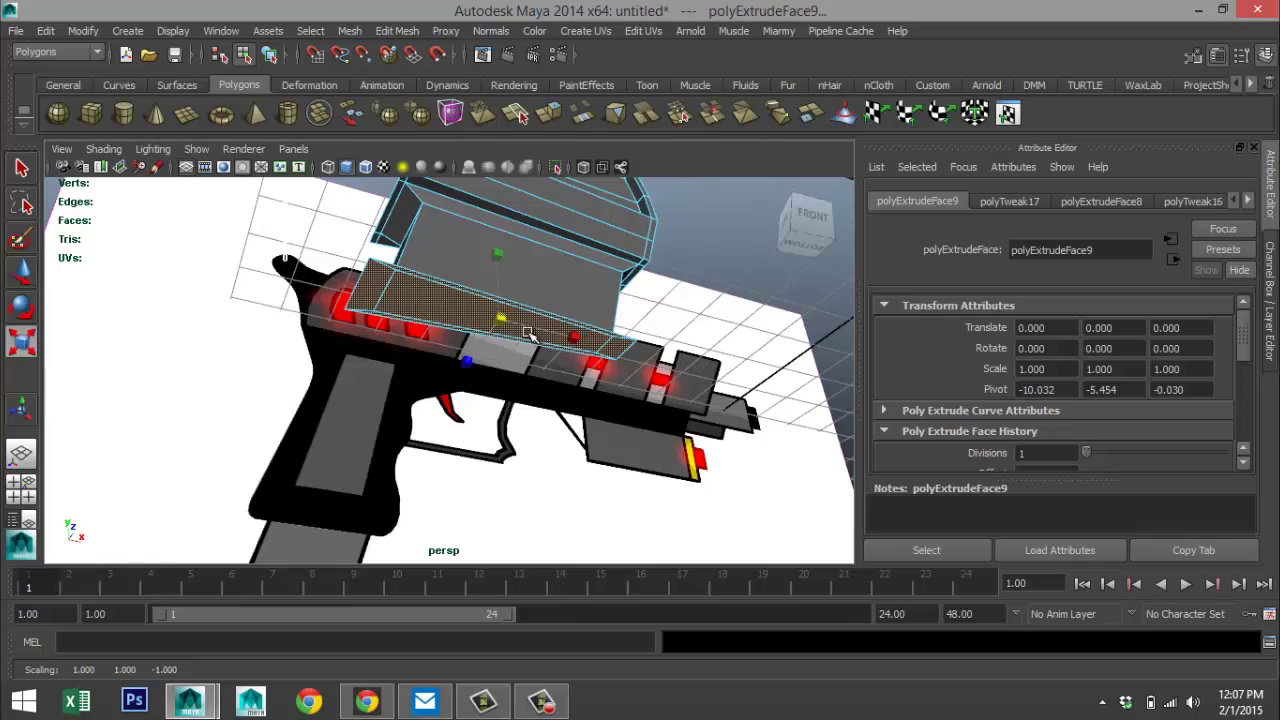
- Extrude the widened face down to about Y -5.83, matching the height of the red base band in the reference
key(ctrl+e)
key(w)
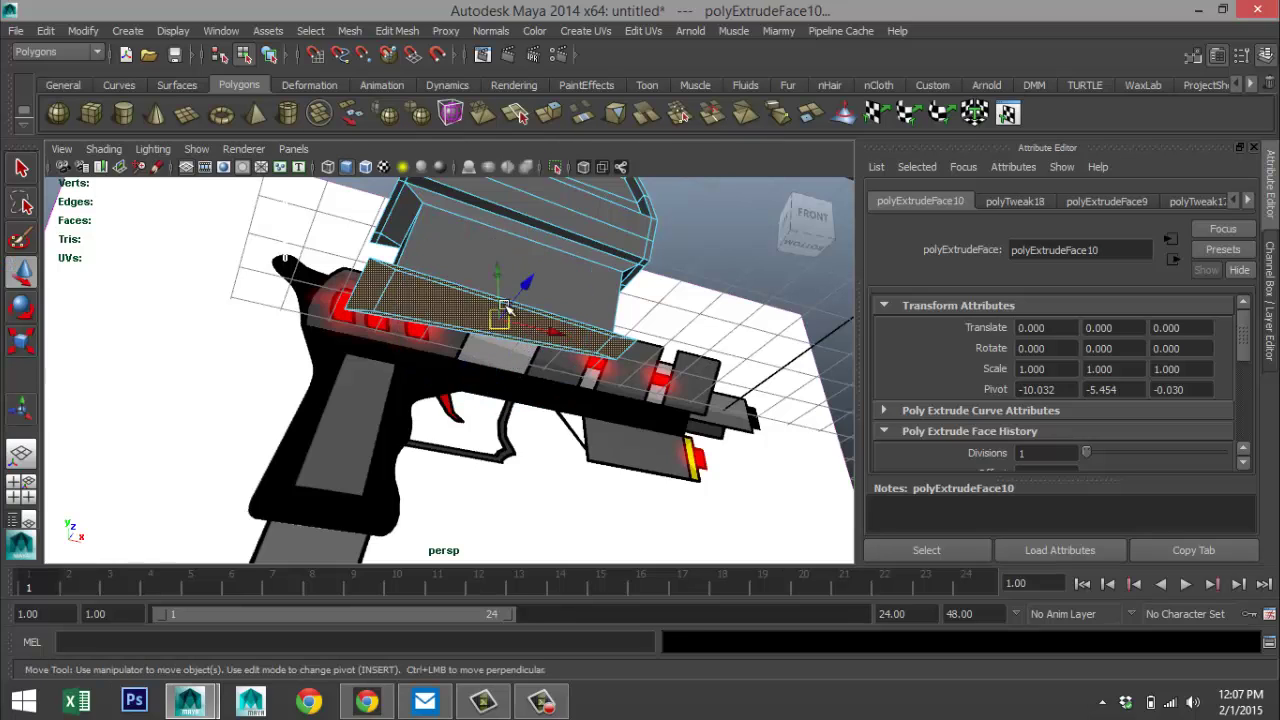
drag(497, 271, 517, 441)
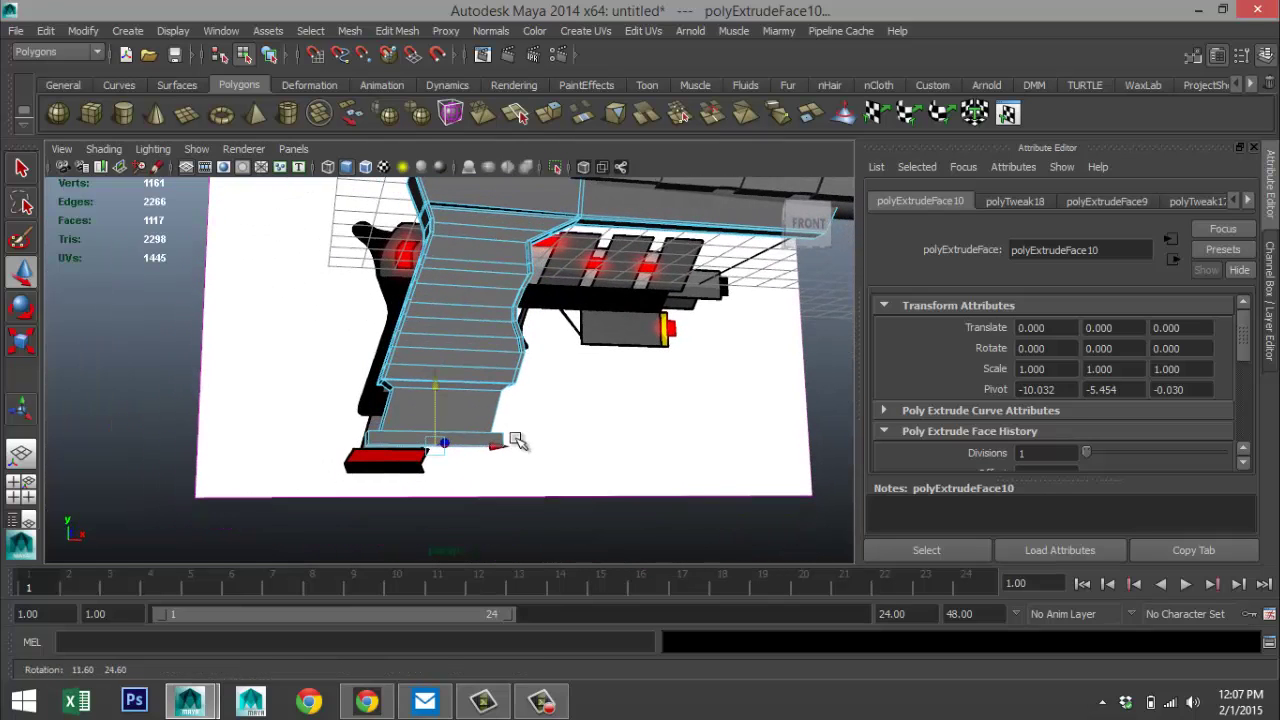
click(21, 487)
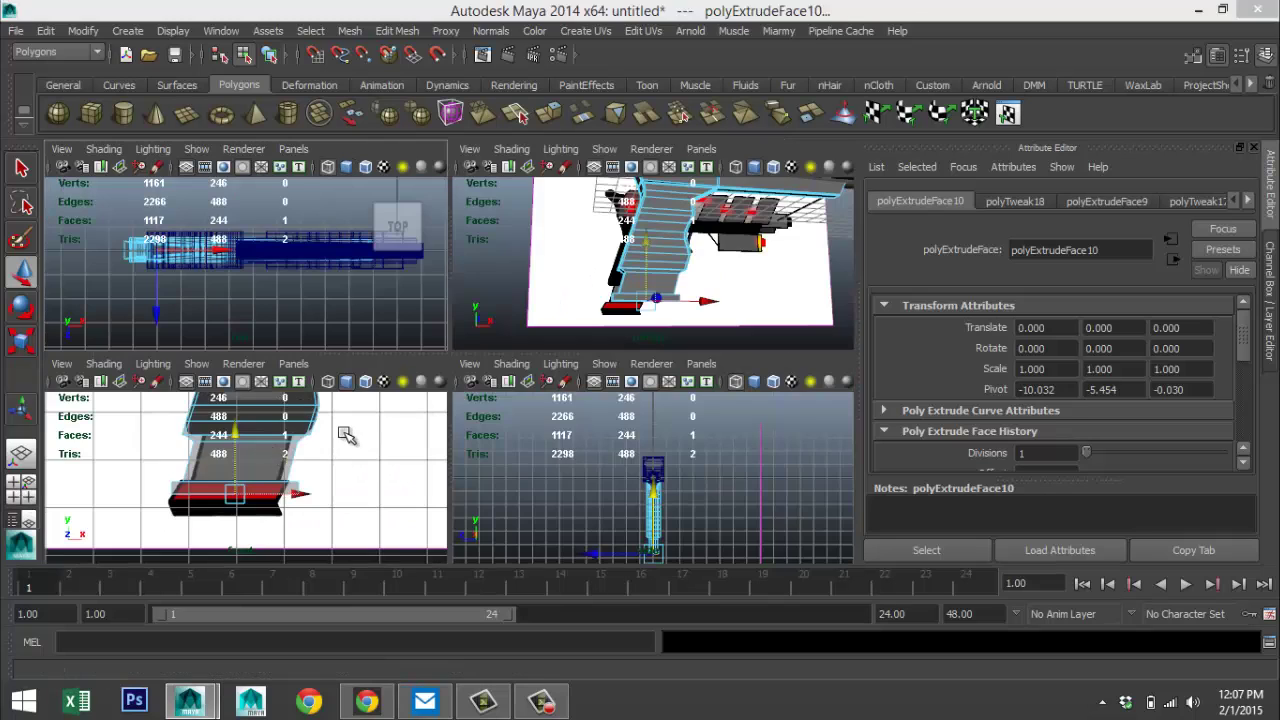
key(space)
drag(428, 346, 428, 353)
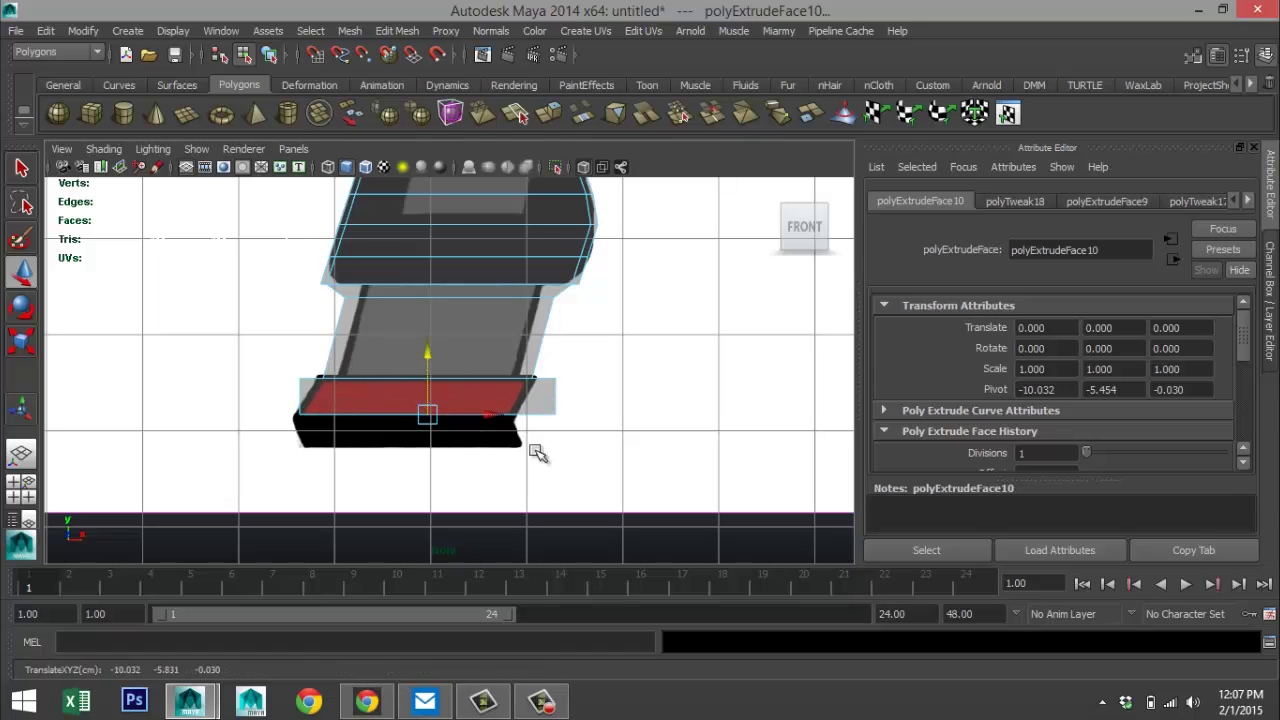
- Select the magazine base's lowest vertices and shift them back to about X -10.25 to slant the band's ends
right_drag(352, 417, 280, 300)
drag(273, 410, 603, 477)
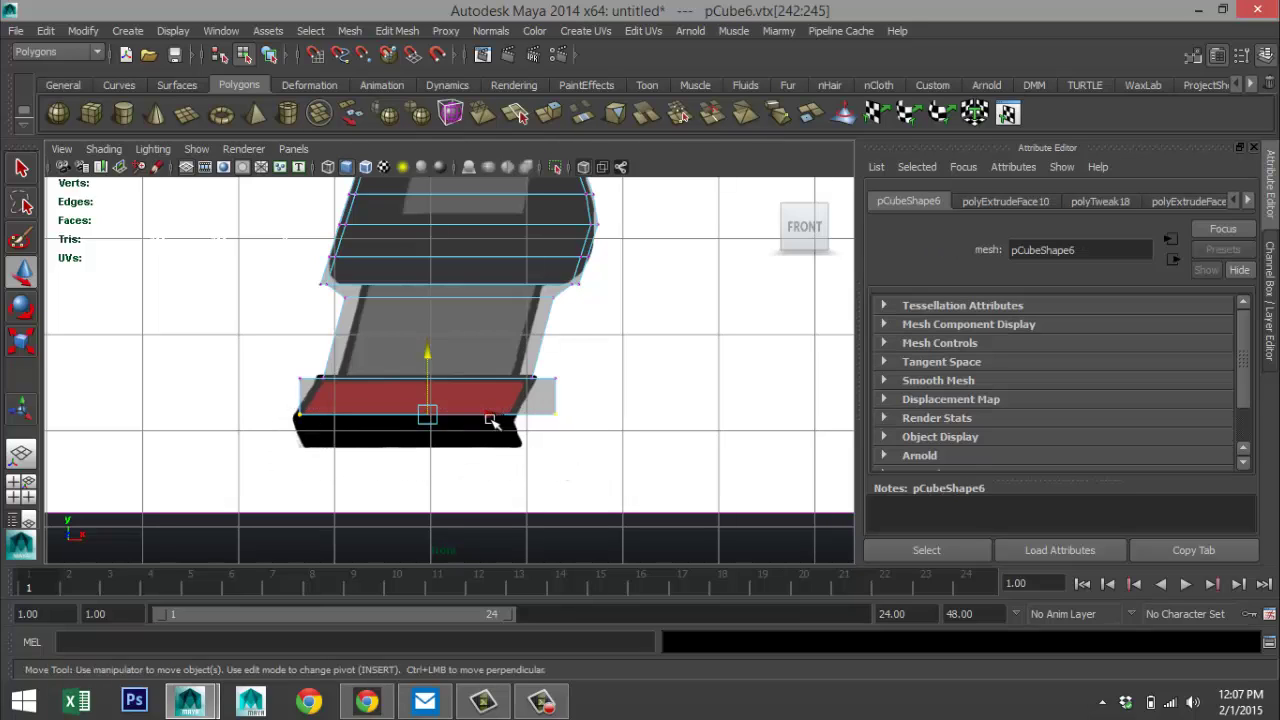
drag(484, 413, 476, 418)
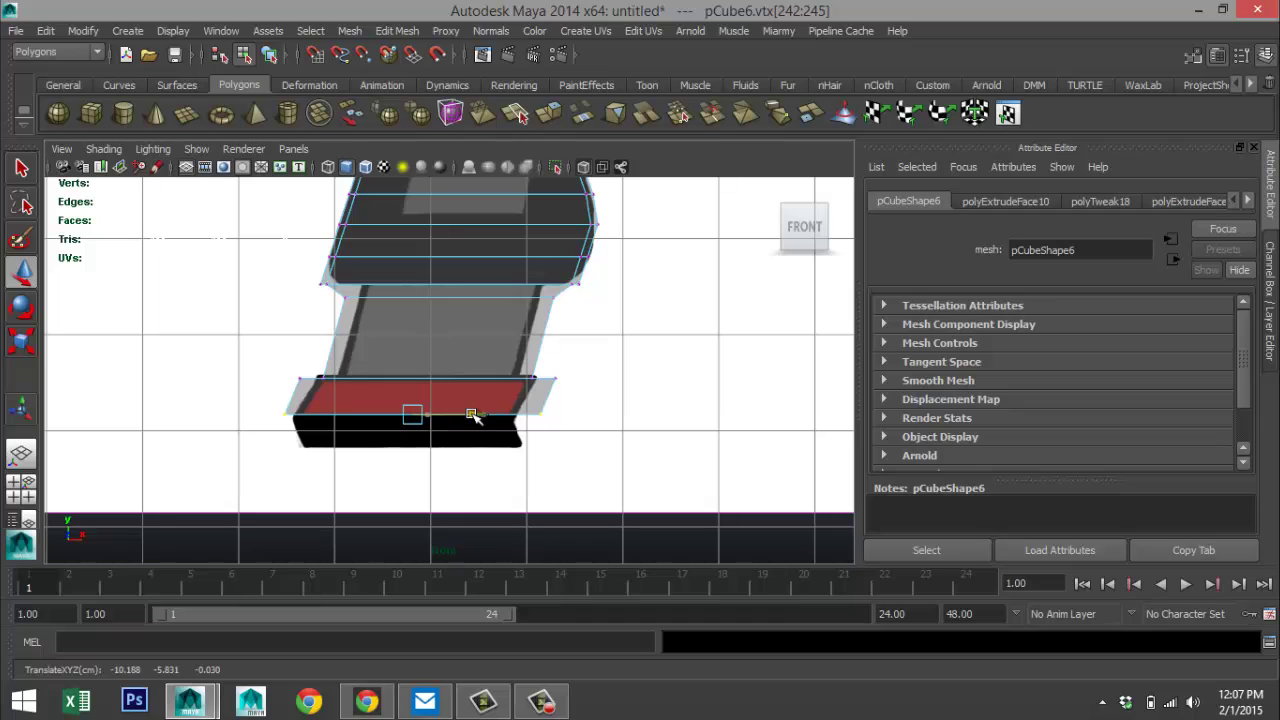
drag(466, 413, 465, 413)
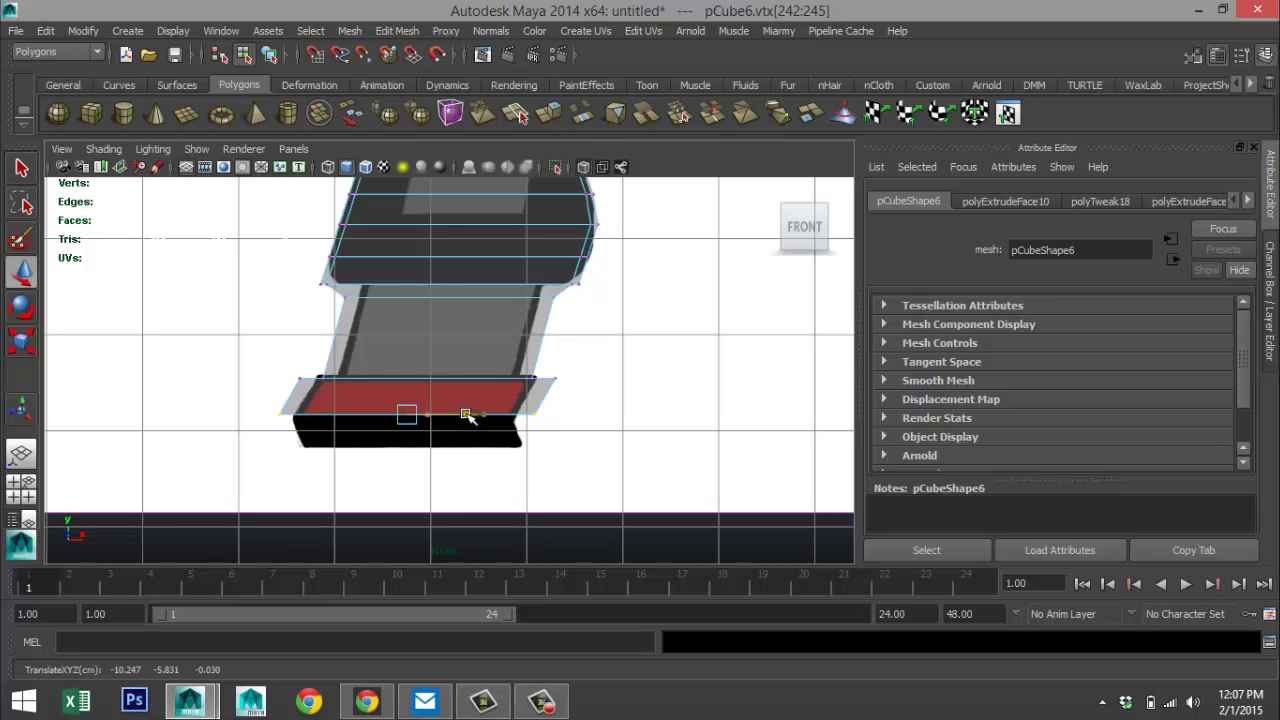
- Extrude the magazine base's bottom face and move it down to about Y -6.26
click(22, 492)
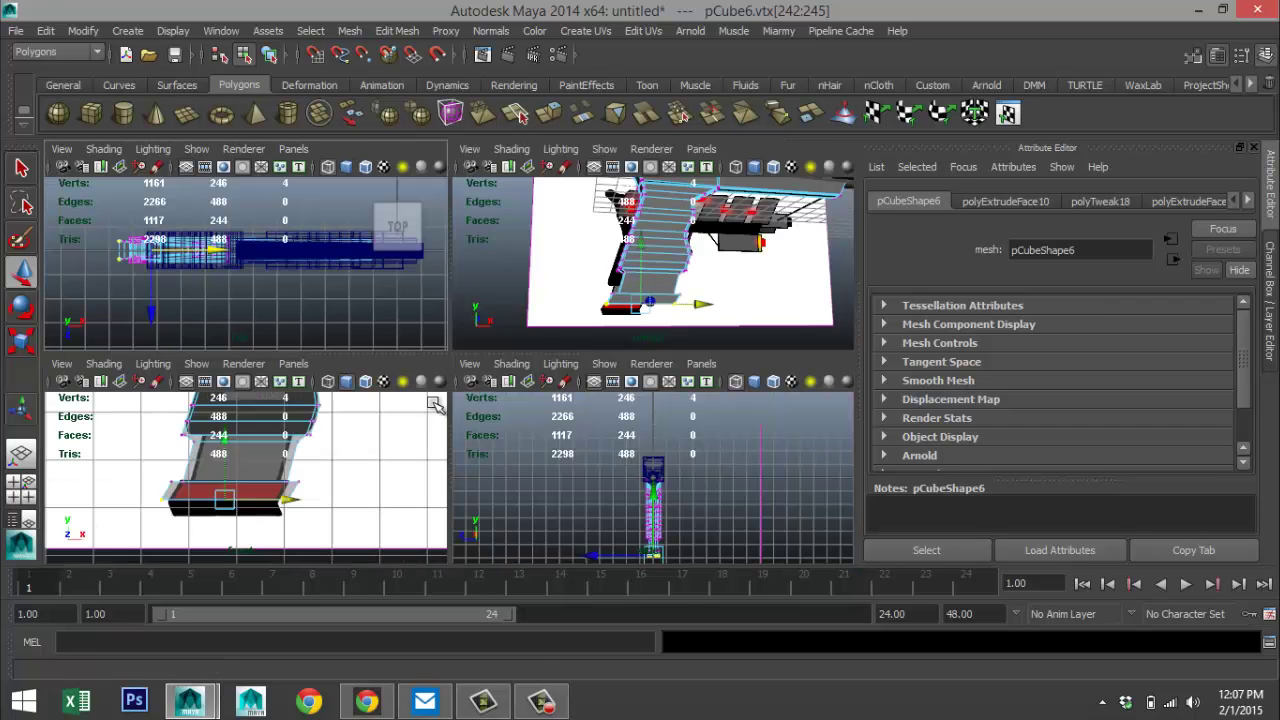
key(space)
alt+drag(497, 460, 531, 383)
right_drag(452, 279, 460, 320)
click(457, 283)
click(397, 30)
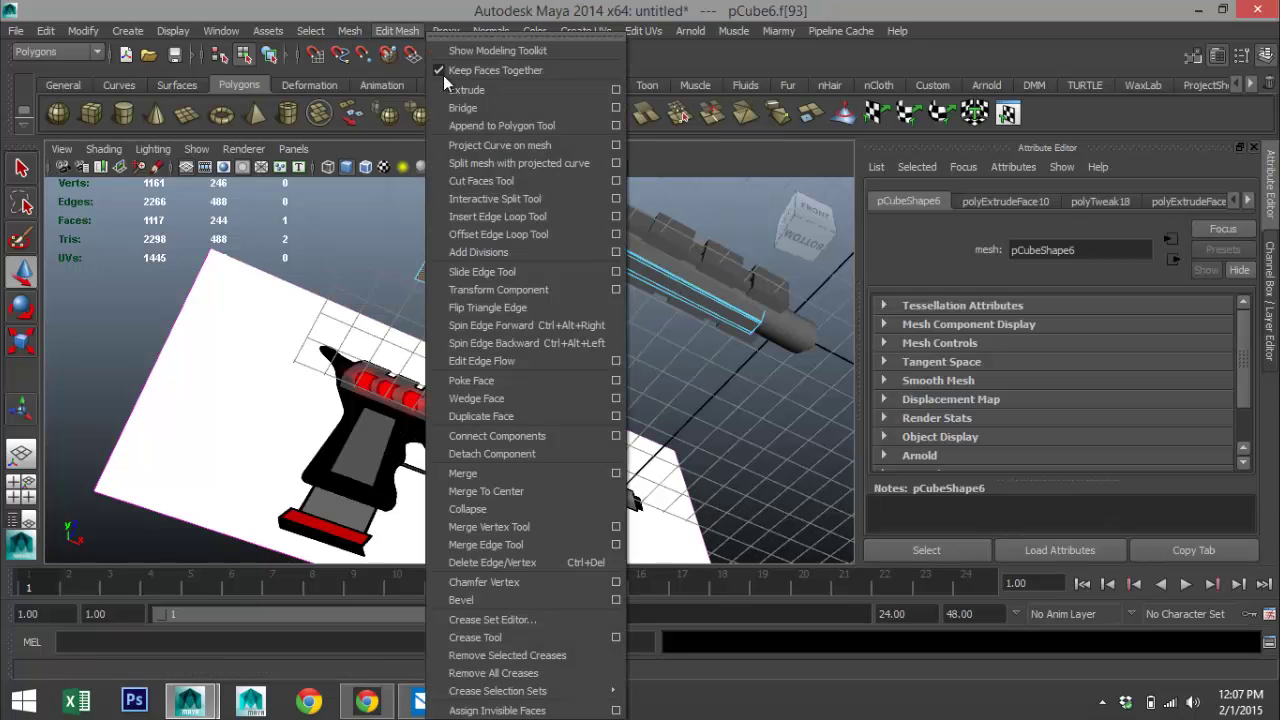
click(472, 89)
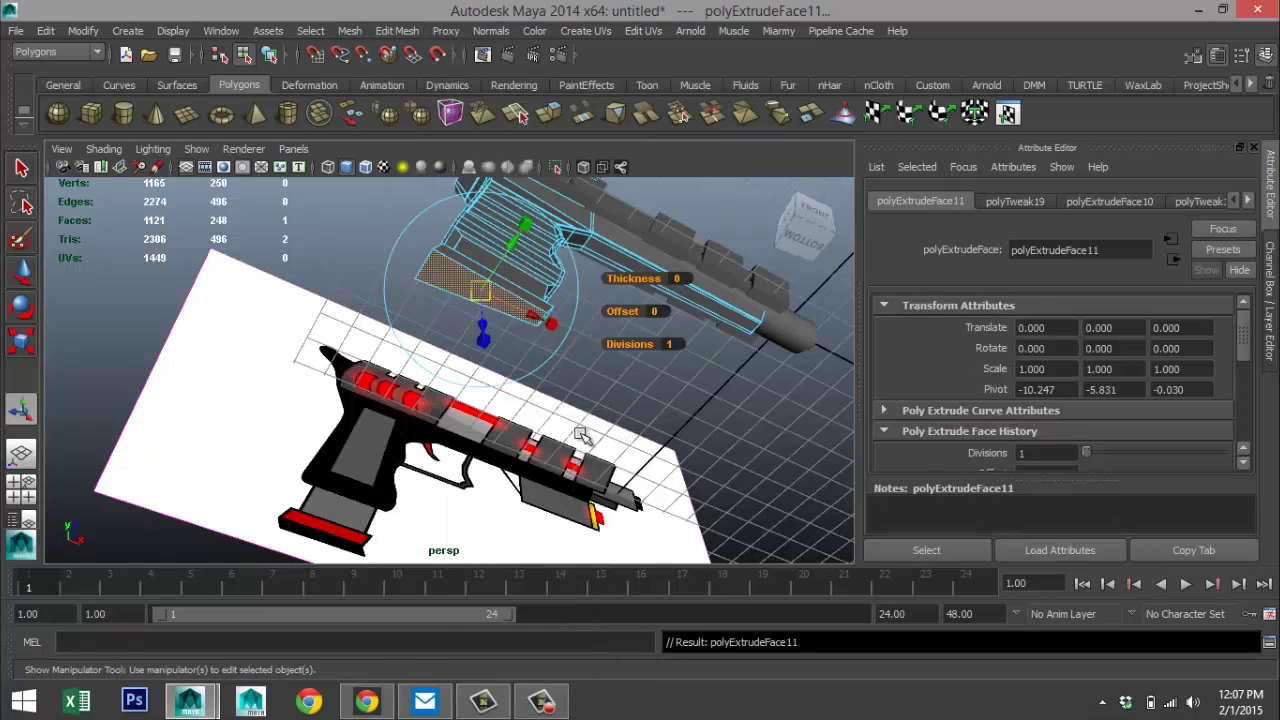
key(w)
alt+drag(582, 395, 557, 440)
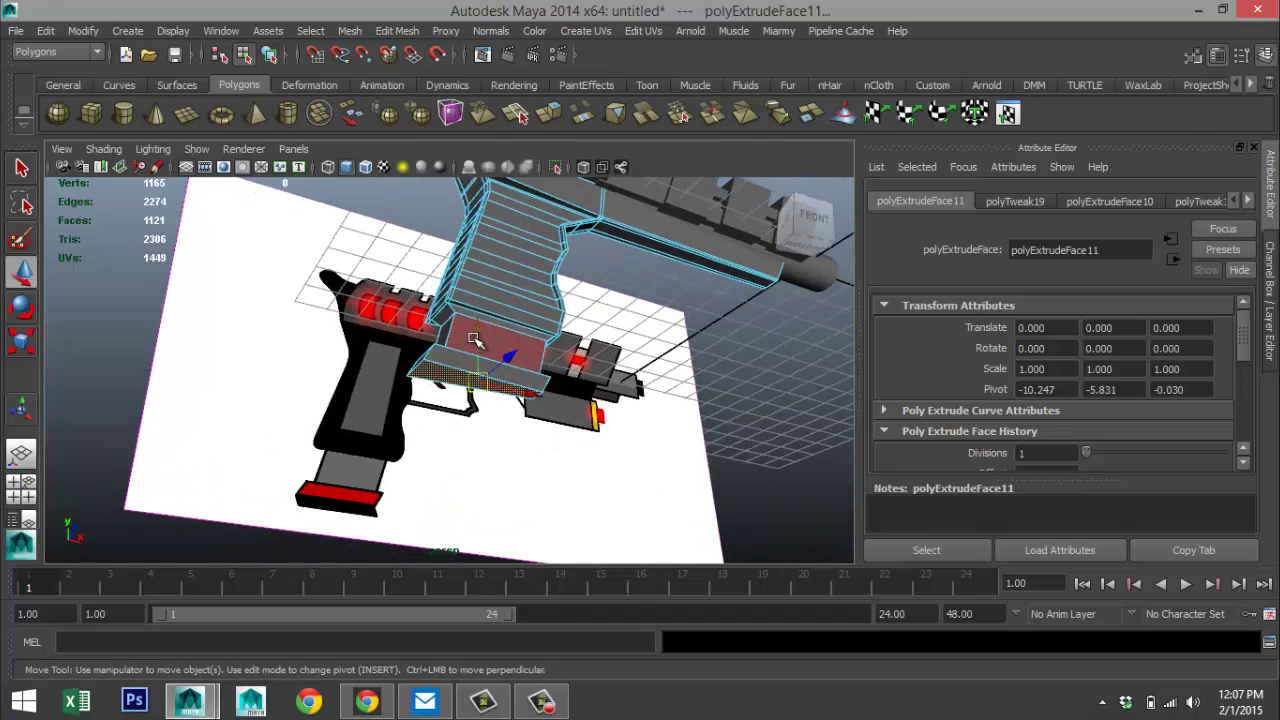
drag(476, 341, 476, 367)
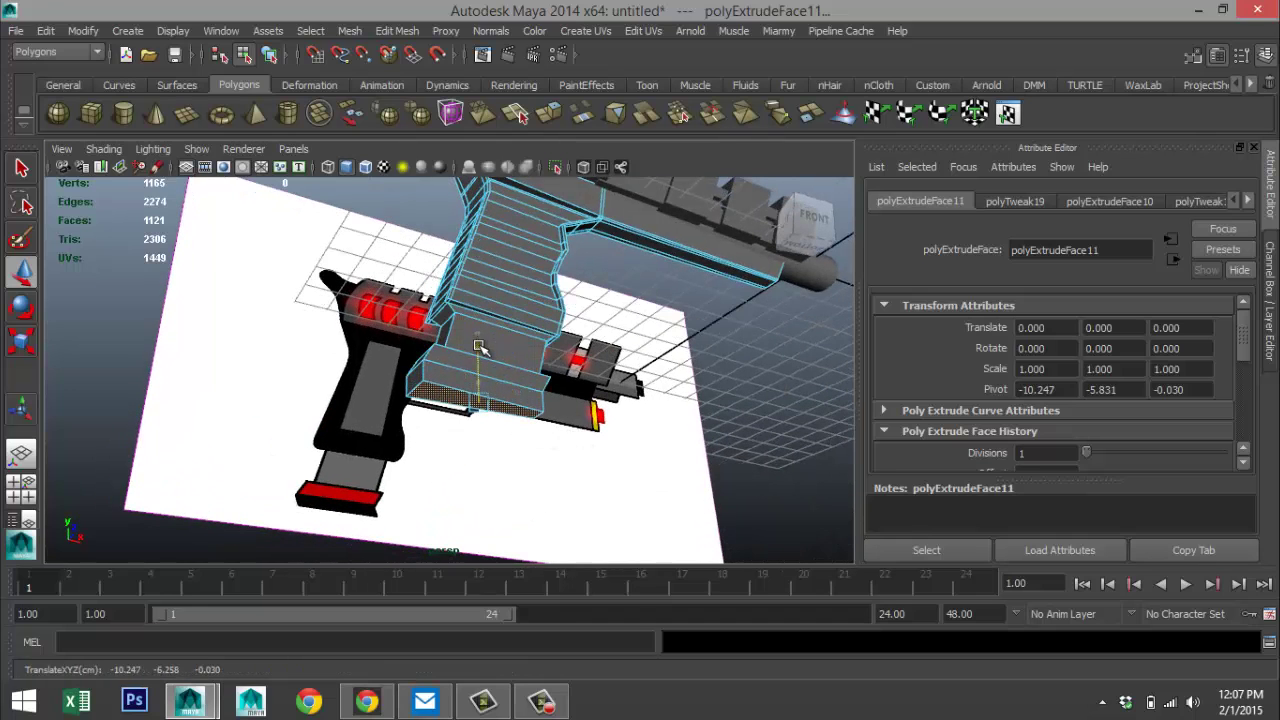
- Shift the extruded bottom face to about X -10.14 and Y -6.18 to match the black lower band in the reference
click(27, 488)
key(space)
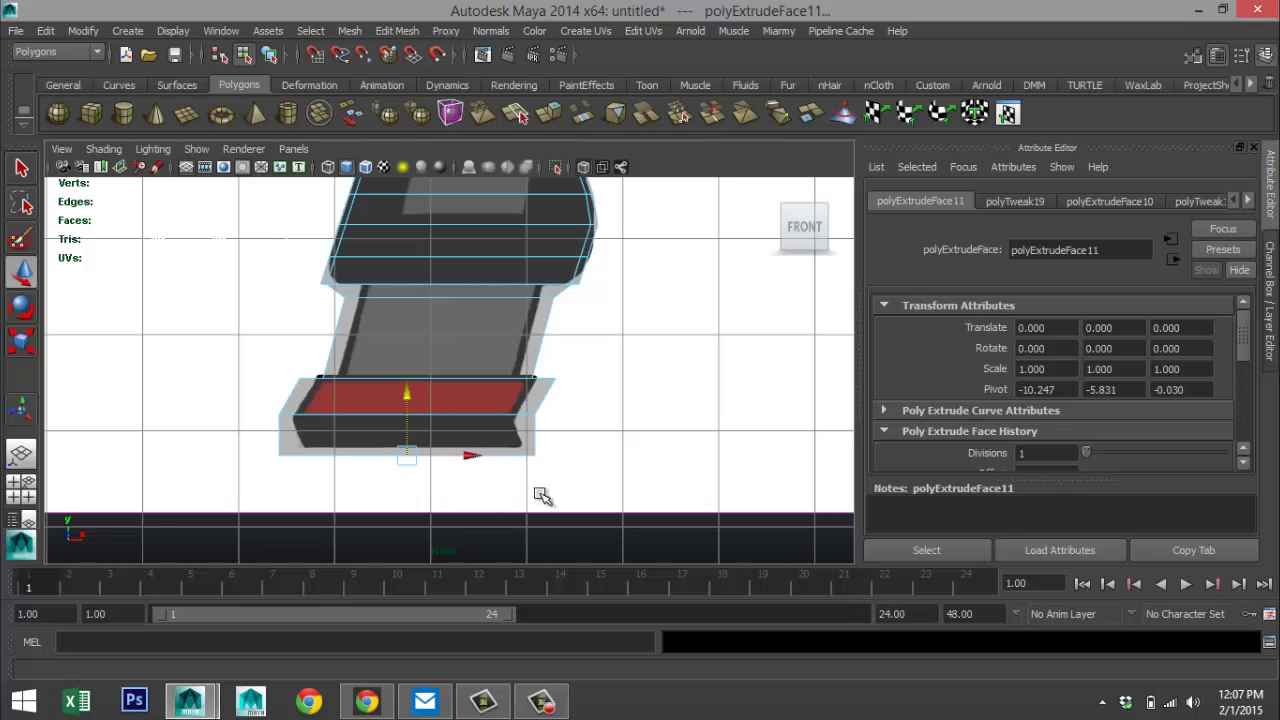
middle_drag(471, 457, 488, 453)
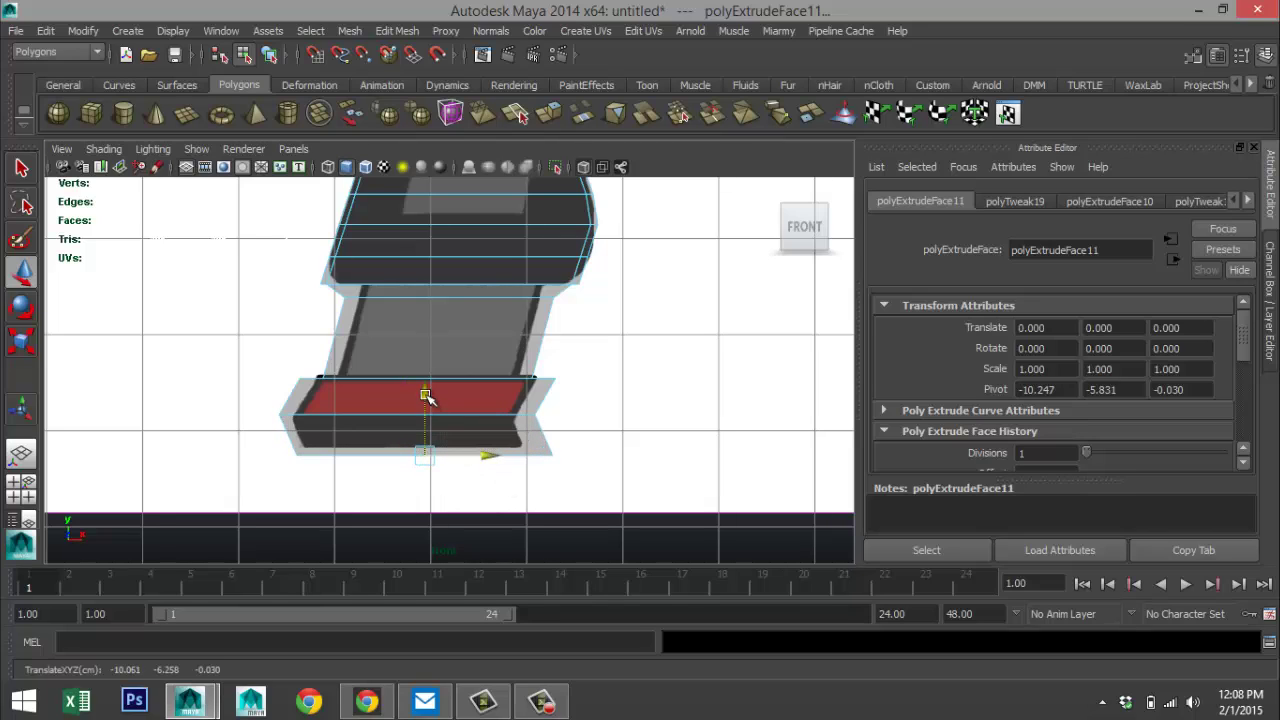
drag(425, 396, 430, 402)
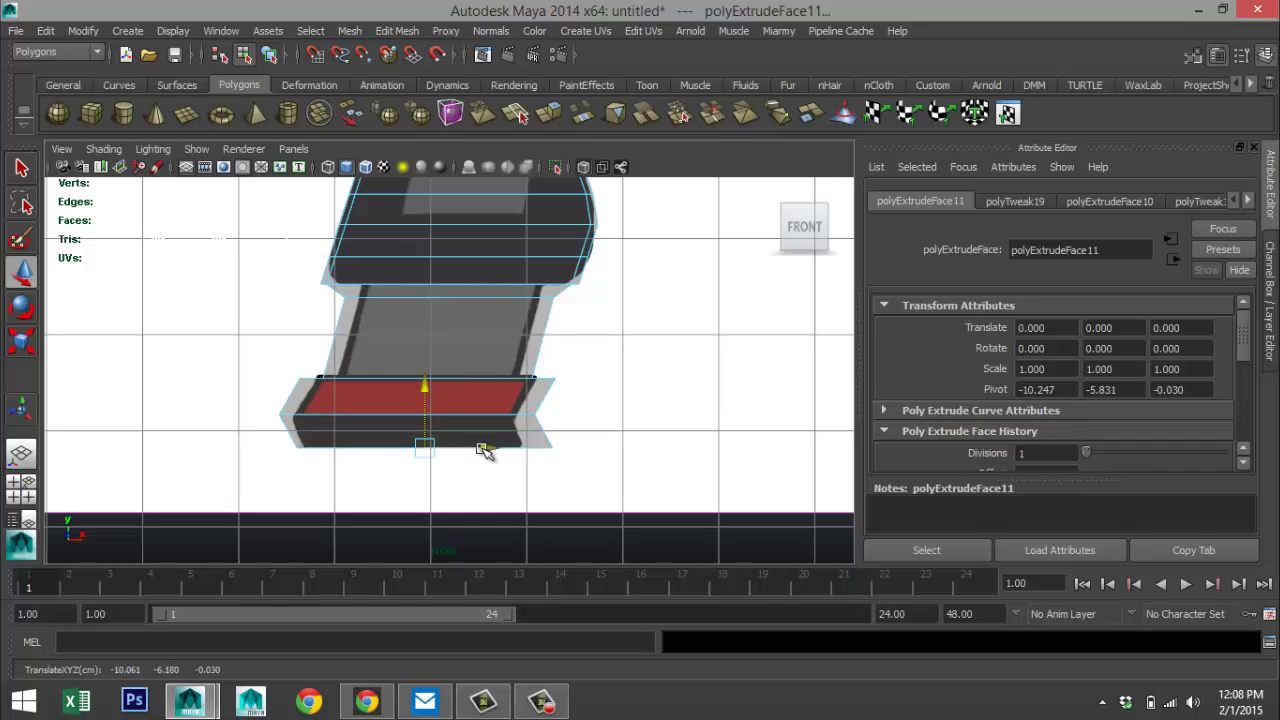
drag(484, 450, 479, 449)
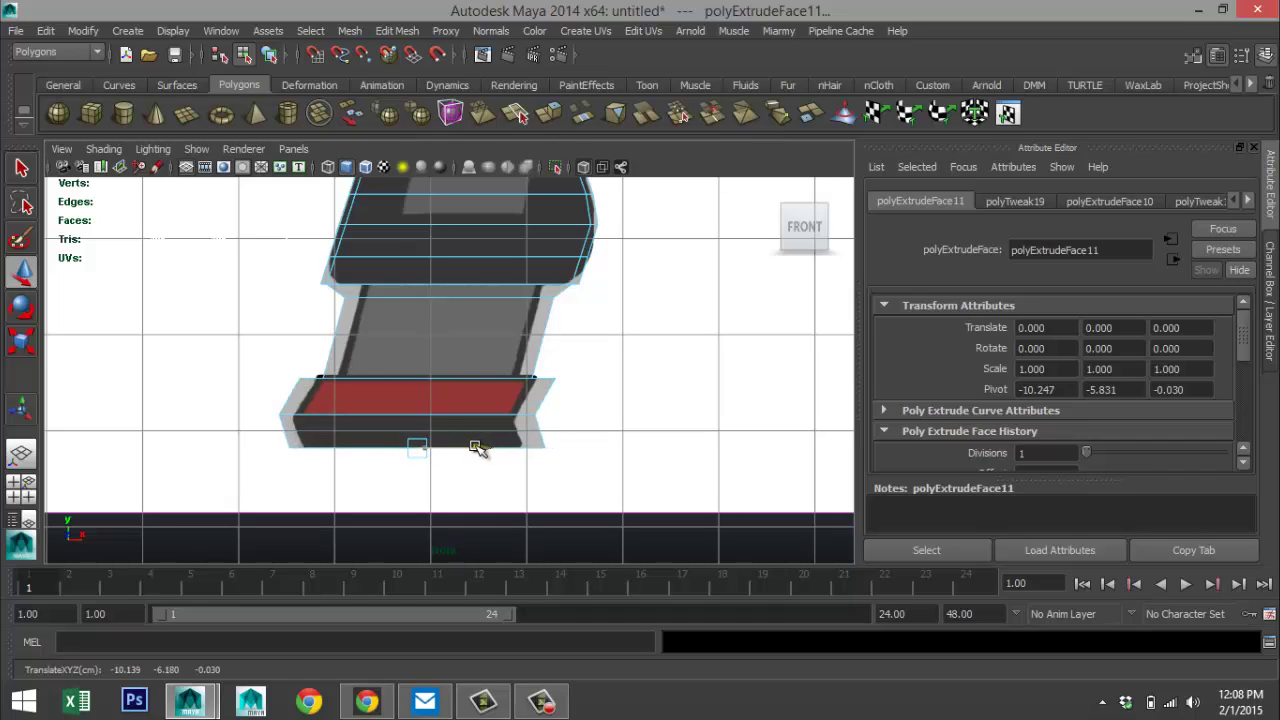
- Preview the grip and magazine mesh smoothed in object mode, and return it to unsmoothed display
click(22, 484)
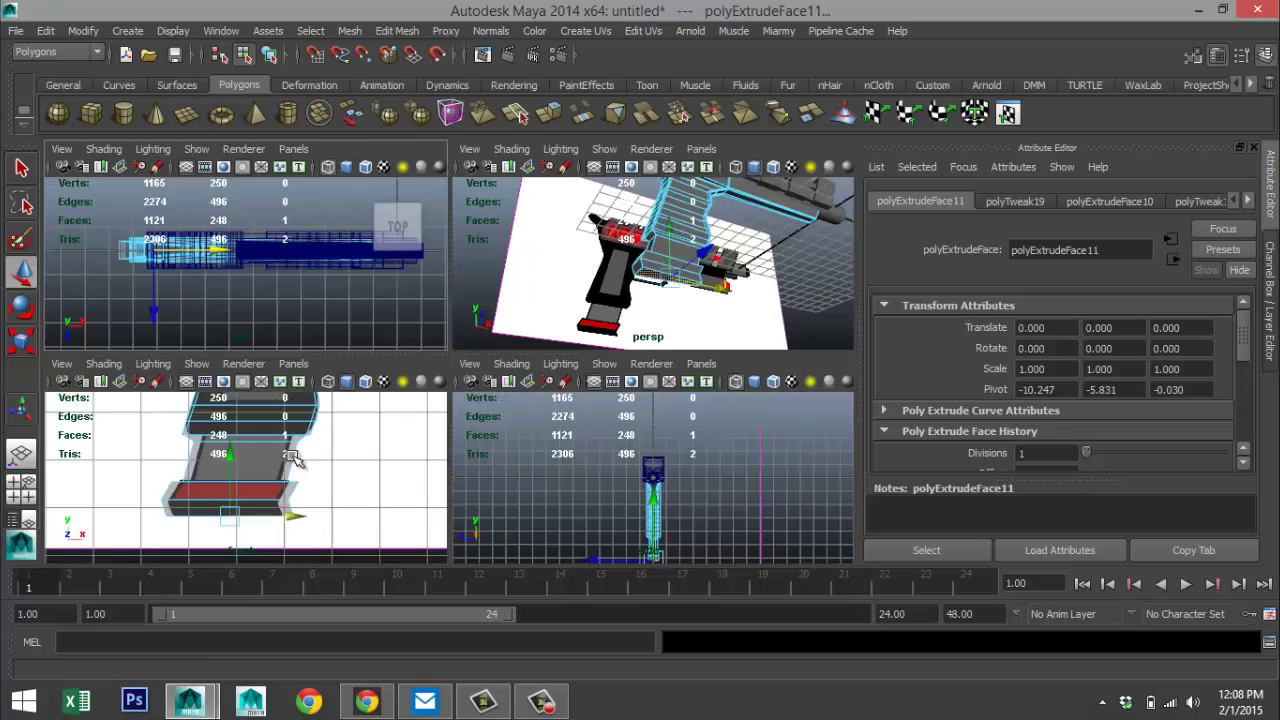
key(space)
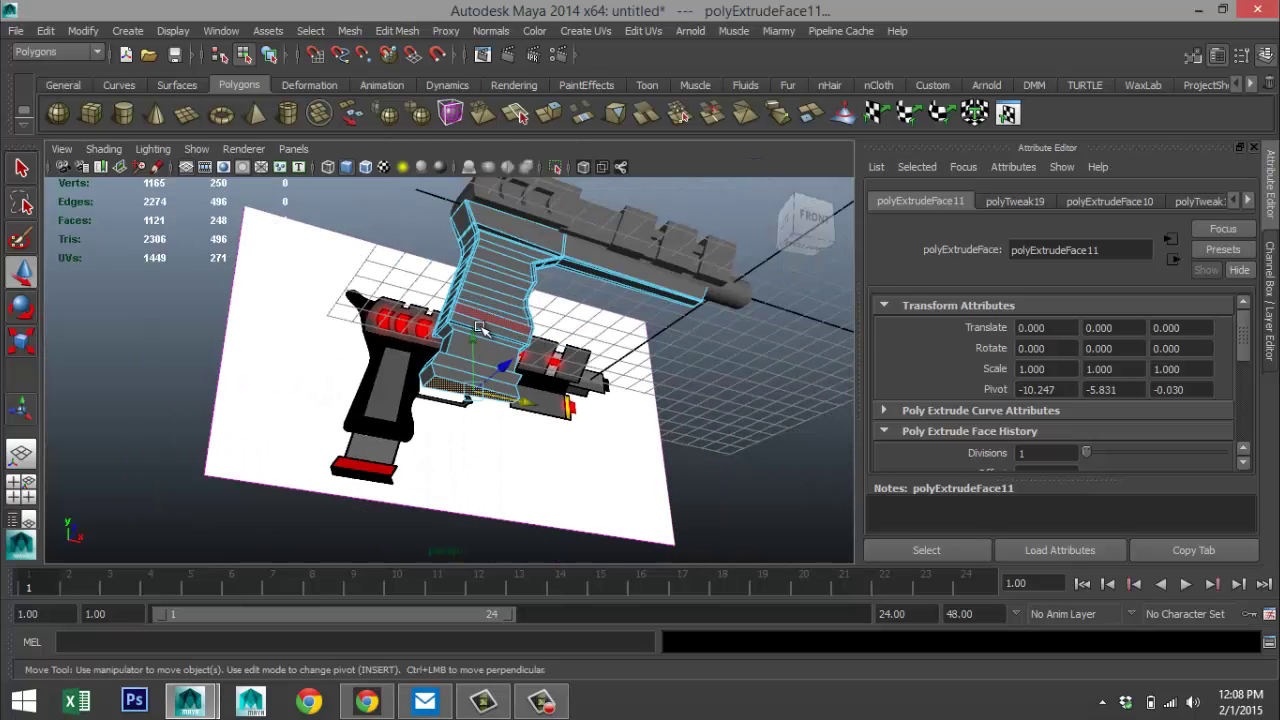
alt+drag(480, 328, 635, 432)
right_drag(489, 272, 568, 254)
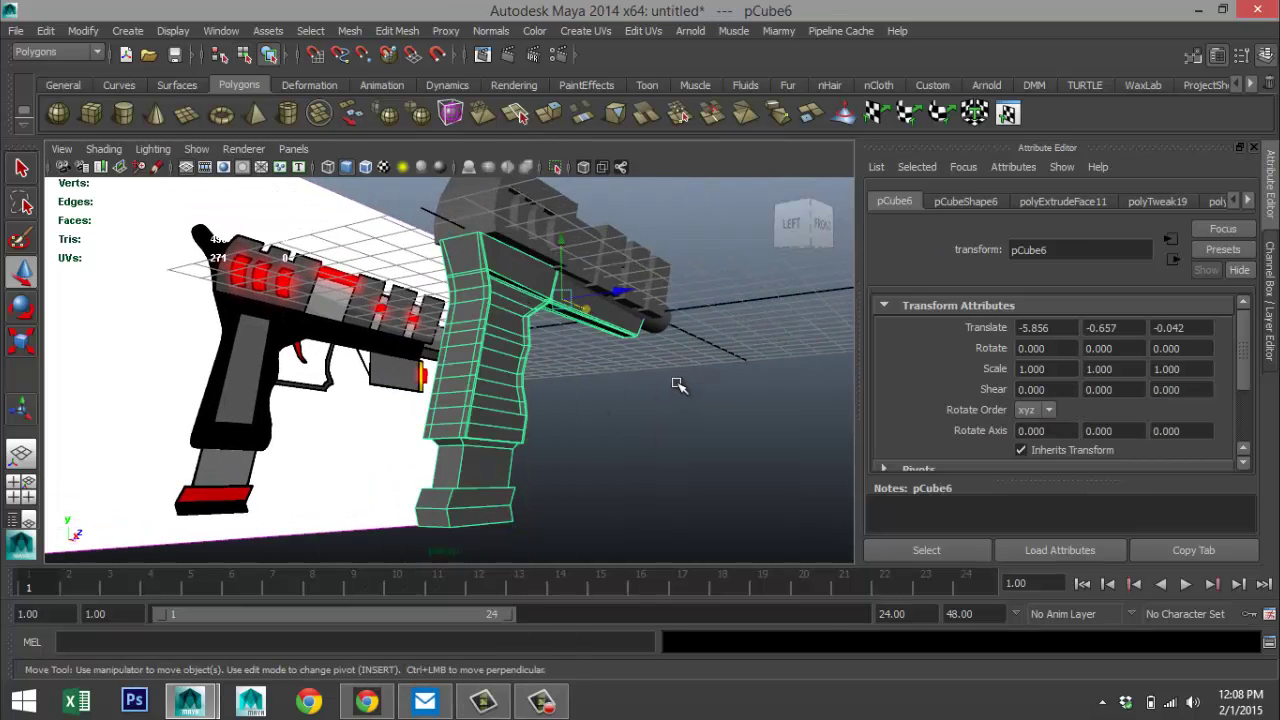
key(3)
scroll(670, 389, down, 3)
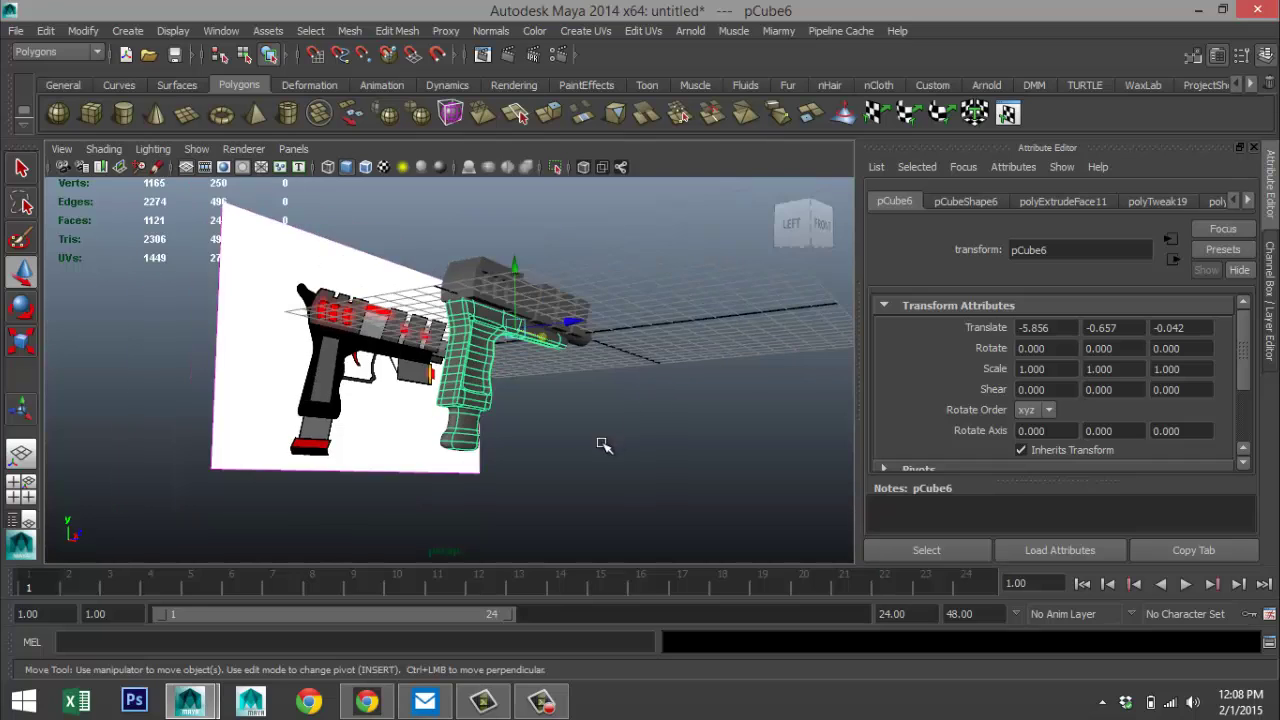
alt+drag(597, 446, 563, 402)
scroll(560, 400, up, 8)
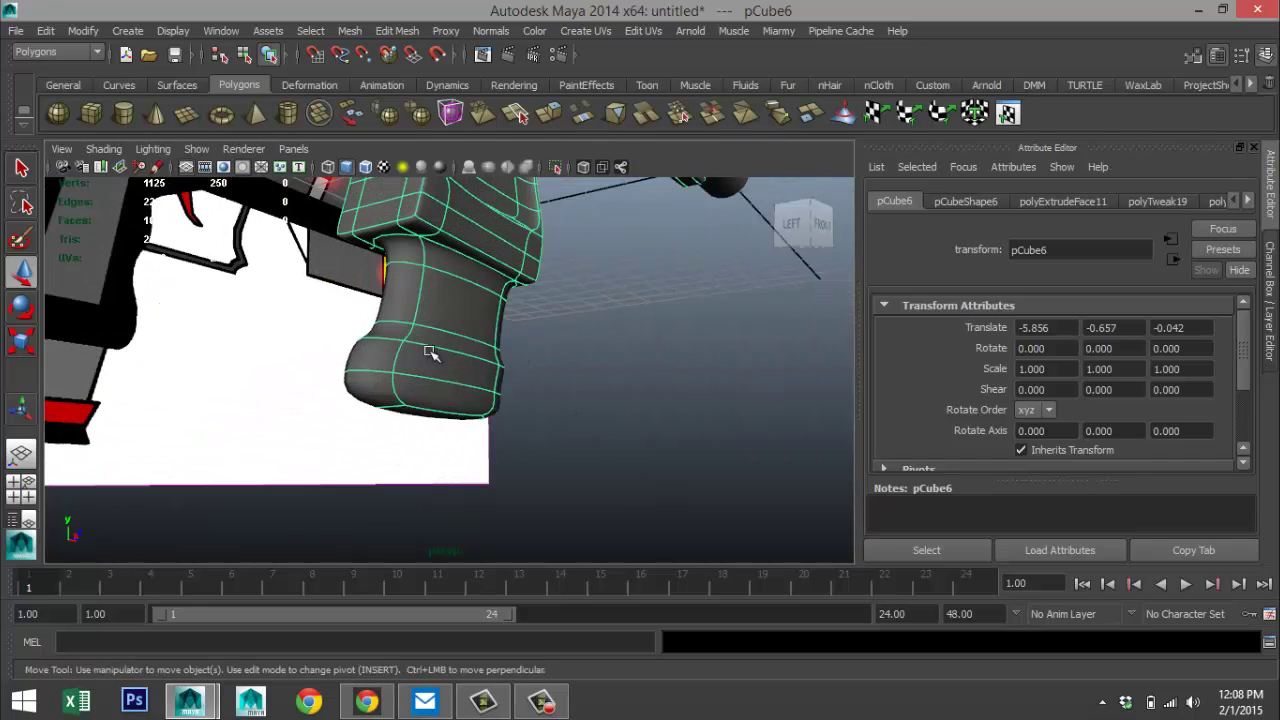
key(1)
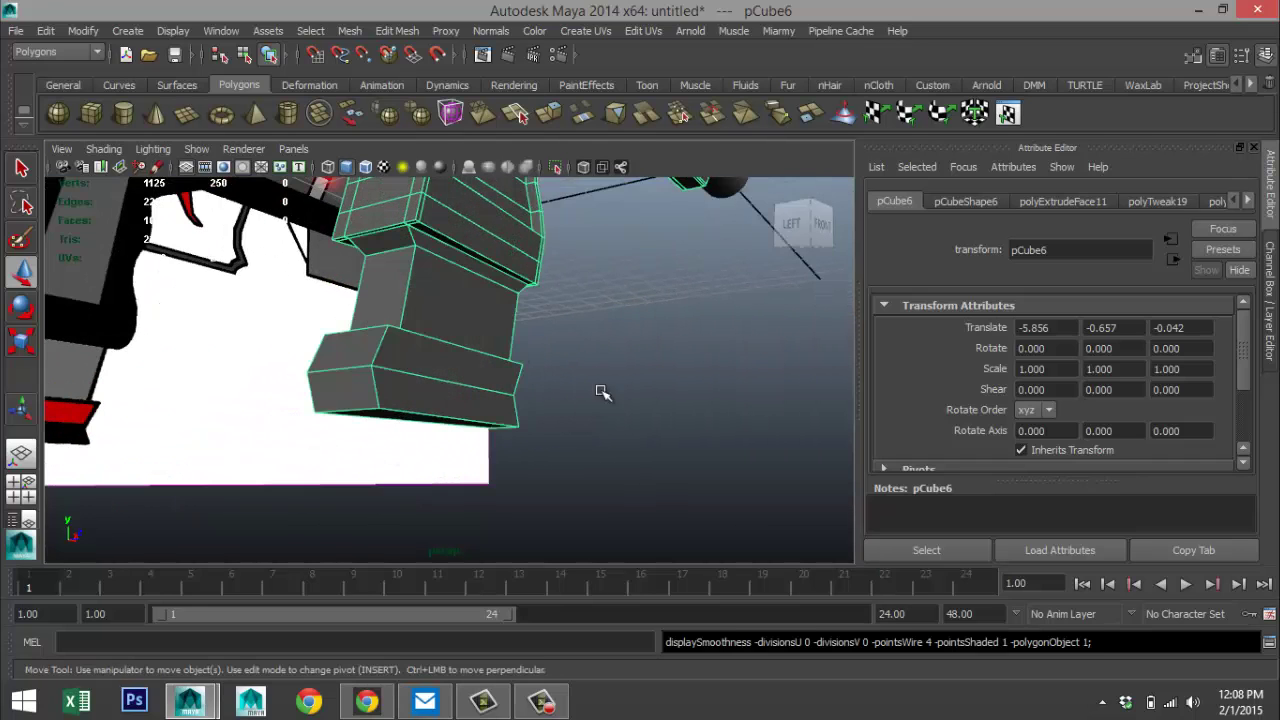
- Insert edge loops on the magazine, including vertical loops running close to its side corners and up through the grip
key(f)
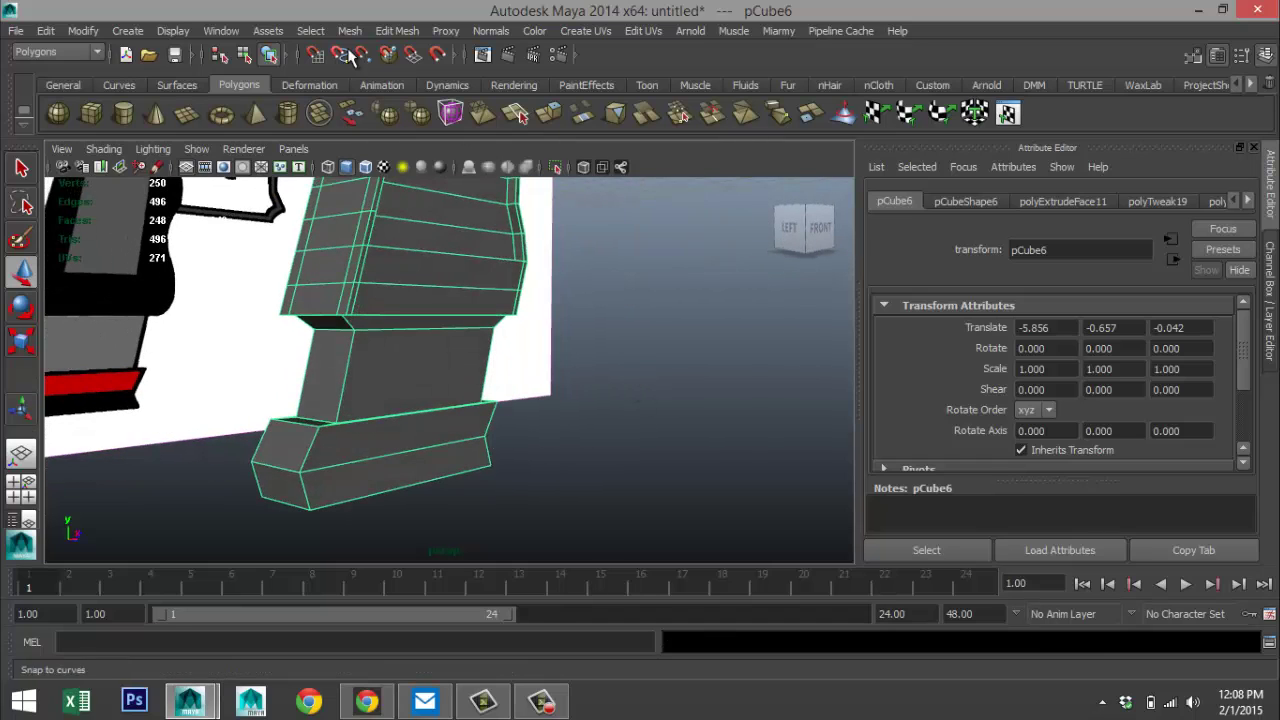
click(400, 31)
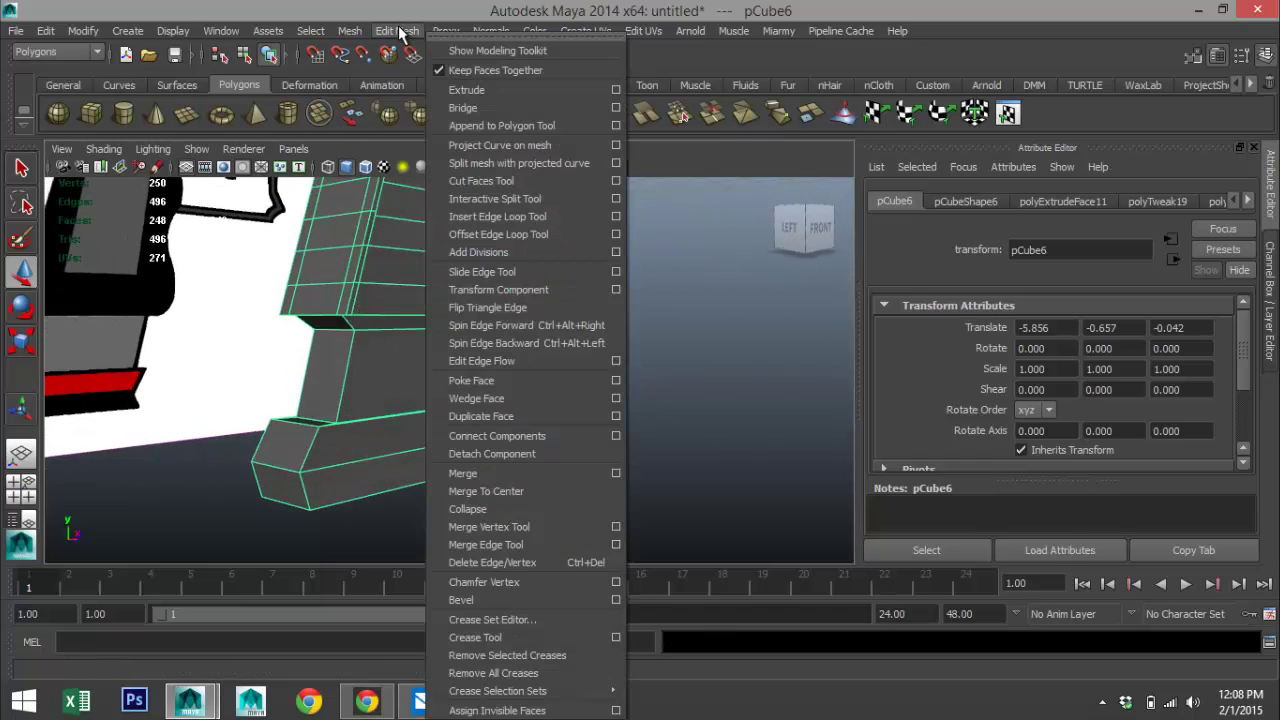
click(515, 218)
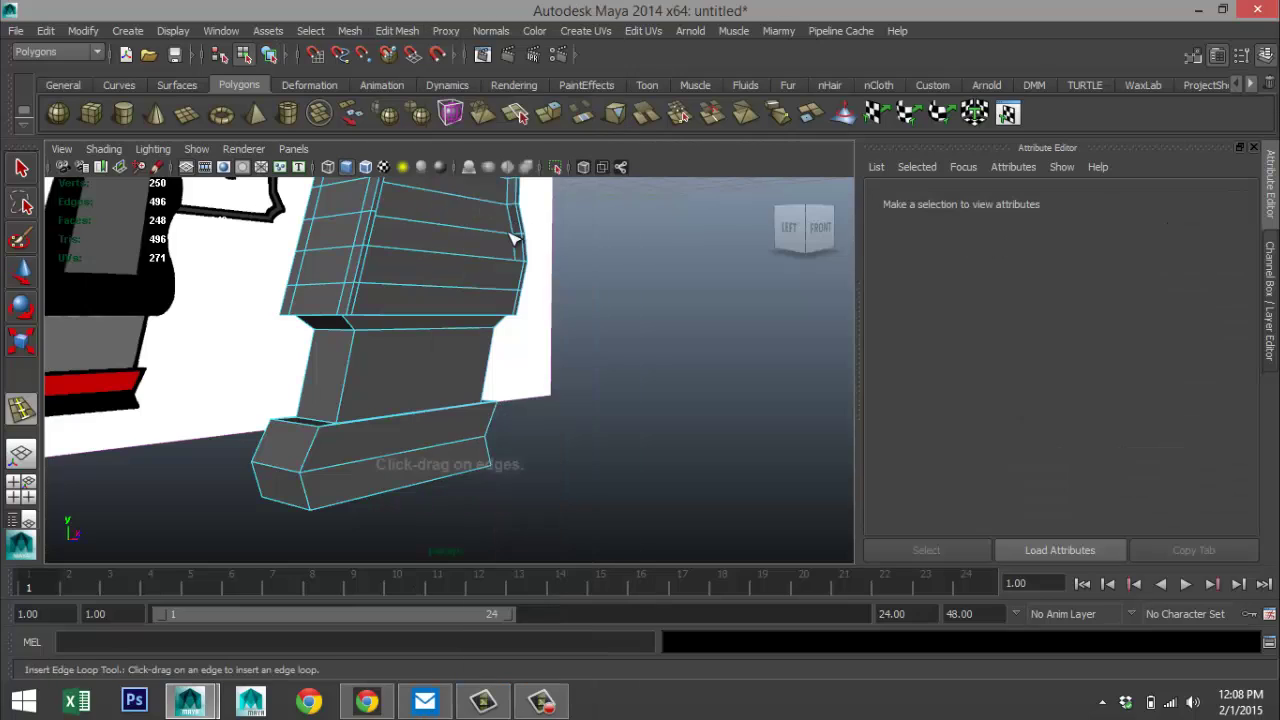
click(365, 335)
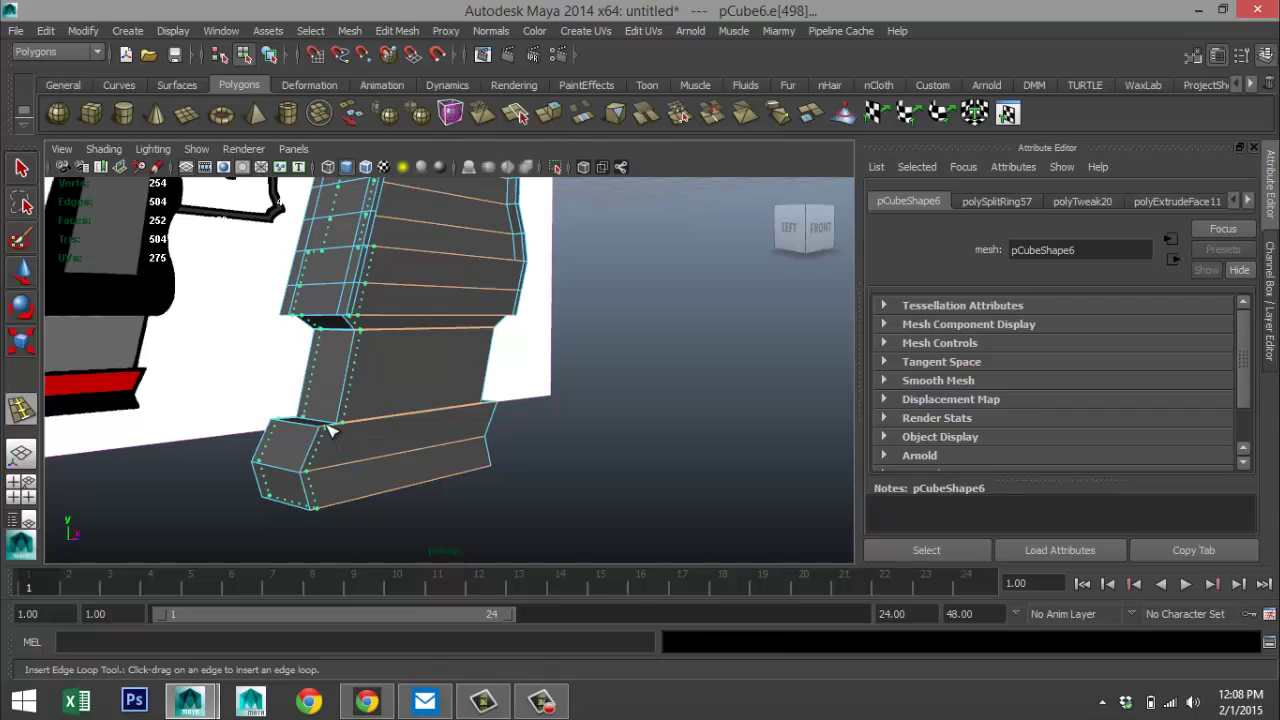
click(330, 432)
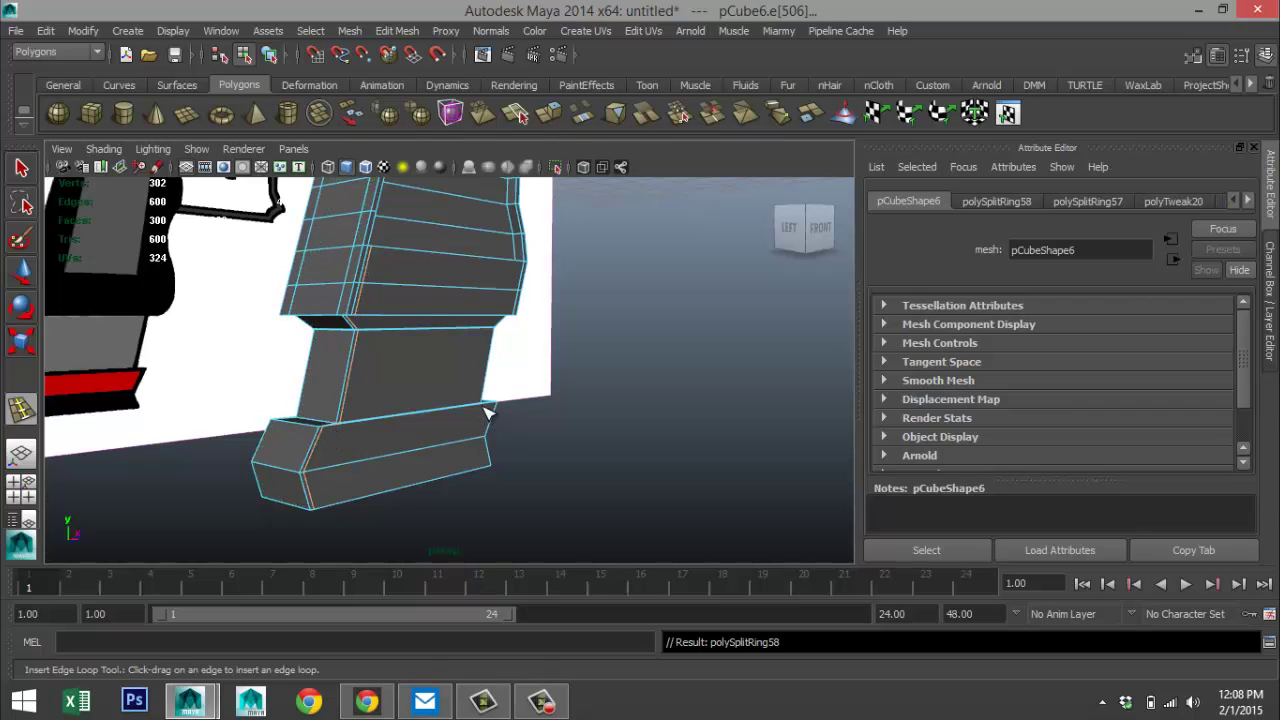
drag(484, 409, 500, 409)
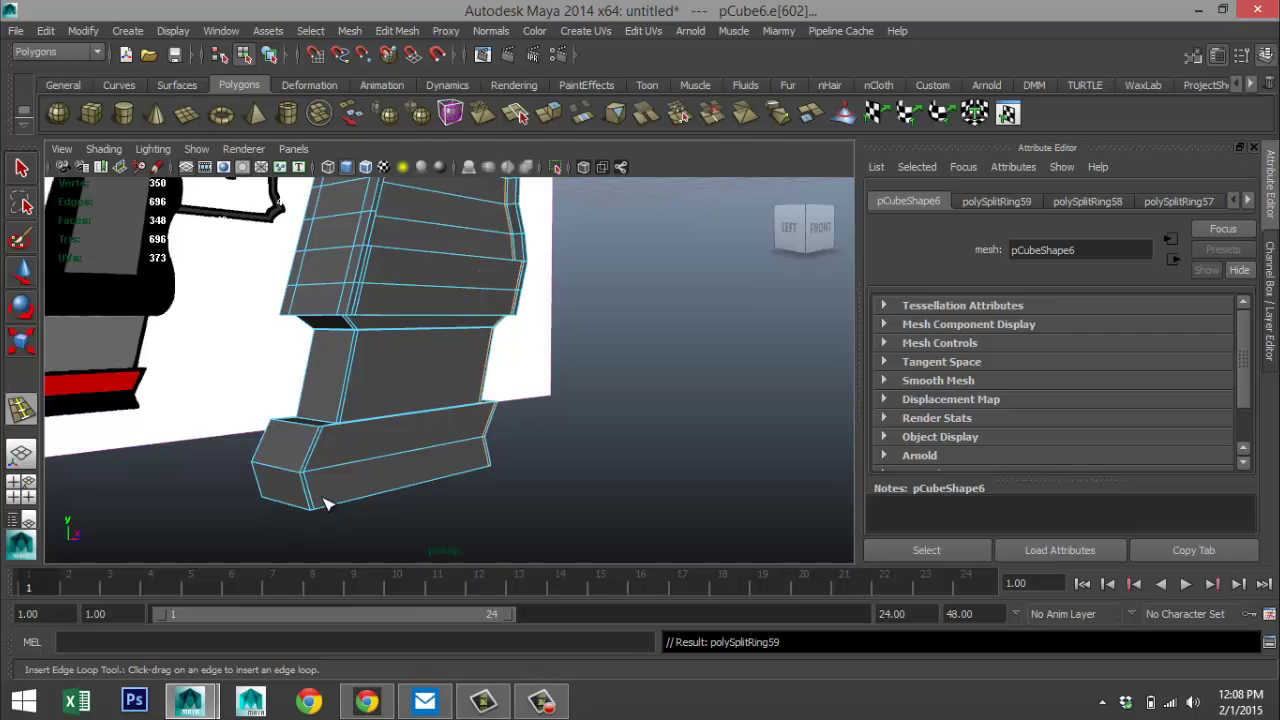
- Insert horizontal edge loops around the magazine's flared base, close to its horizontal edges
drag(313, 498, 326, 515)
mouse_move(322, 450)
mouse_down()
mouse_move(316, 476)
mouse_move(330, 441)
mouse_up()
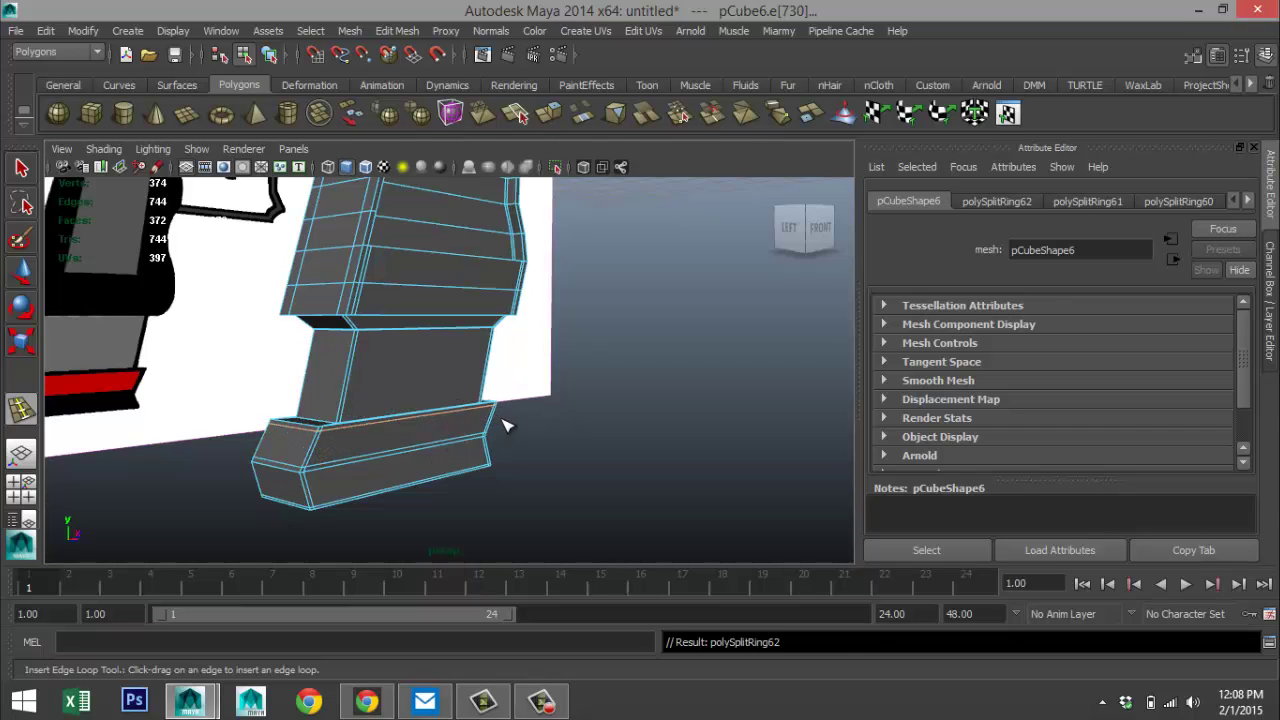
scroll(530, 428, down, 5)
key(q)
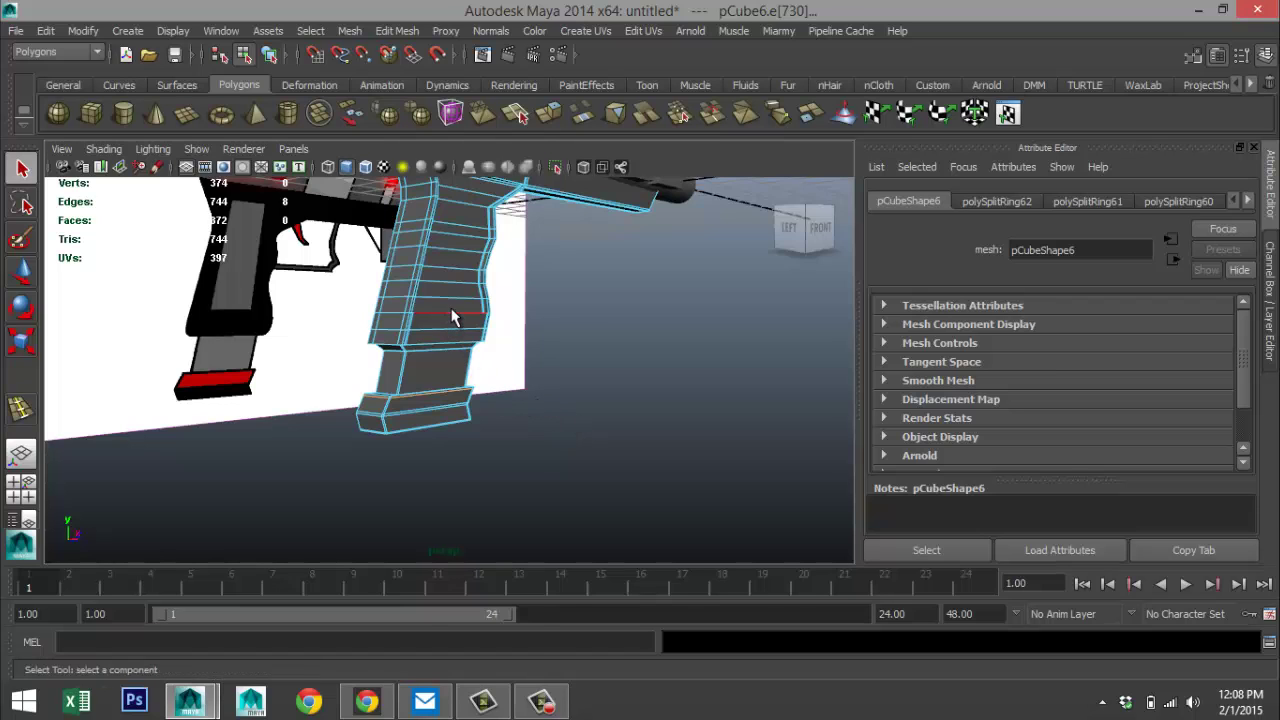
- Return to object mode, display the grip and magazine mesh smoothed, and clear the selection
right_drag(452, 318, 522, 256)
click(441, 275)
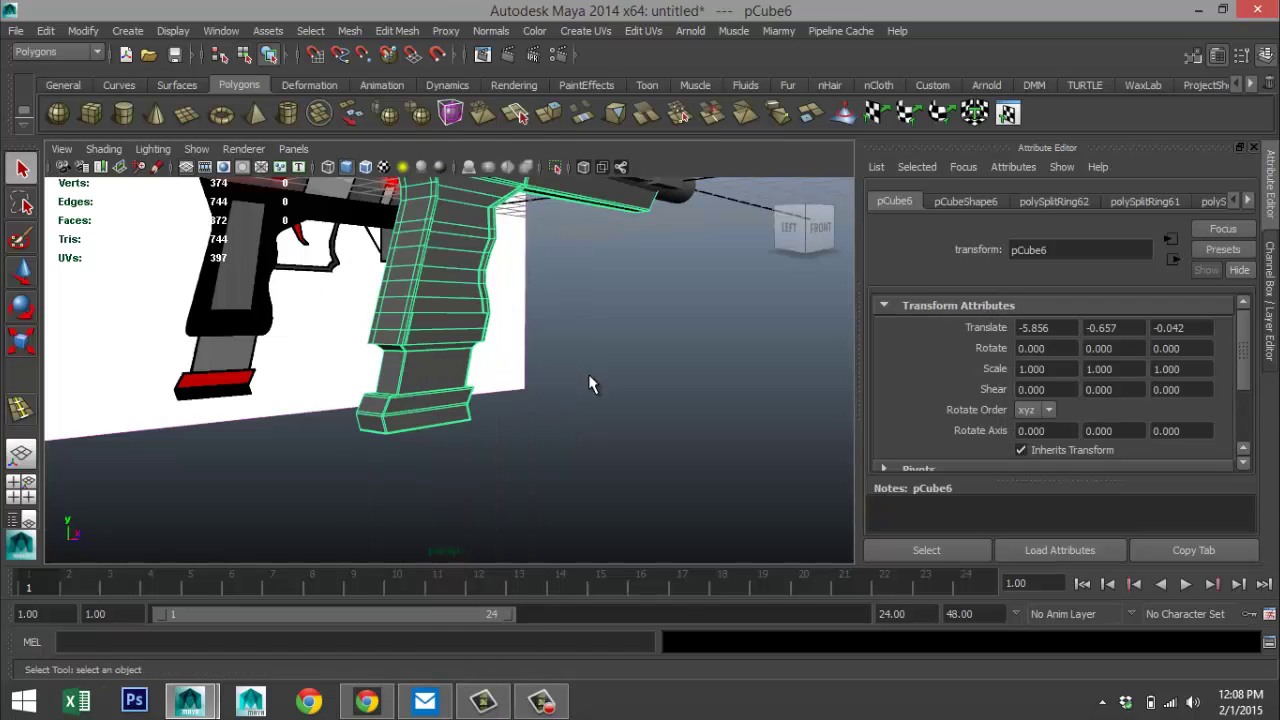
key(3)
click(601, 412)
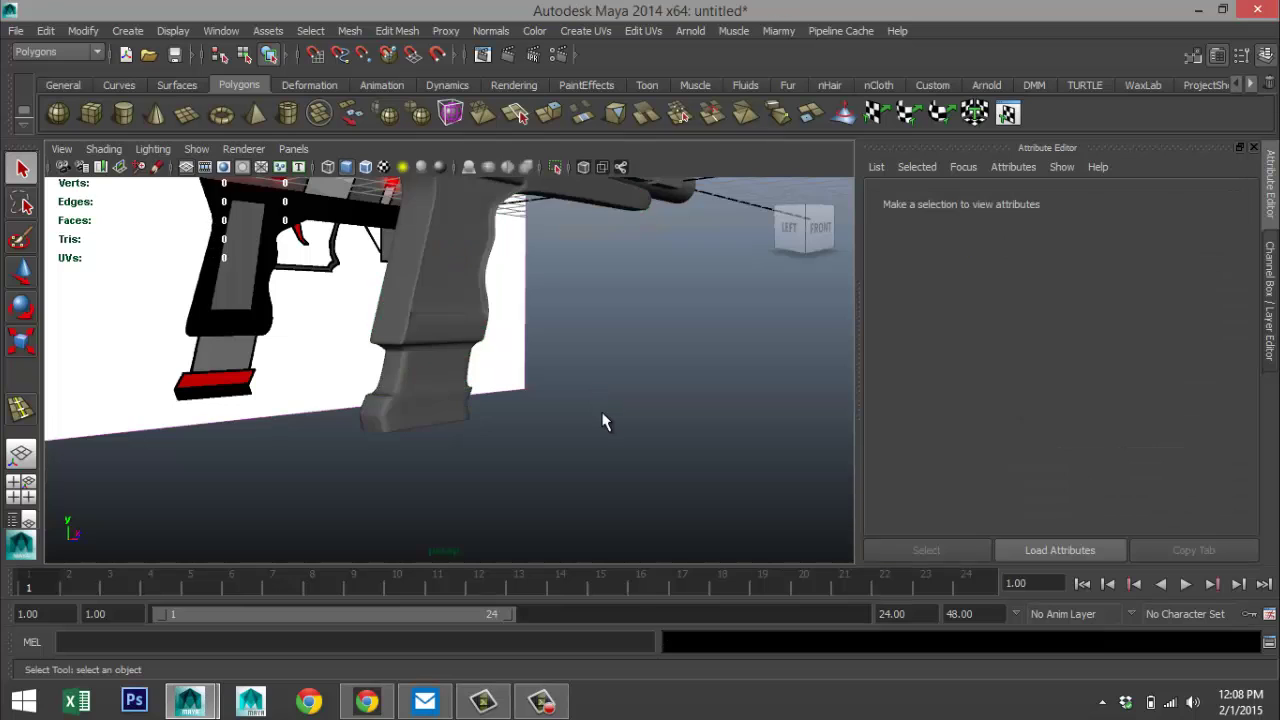
- Examine the smoothed grip and magazine from several angles and compare their contours with the reference
scroll(596, 412, down, 5)
alt+drag(595, 412, 517, 457)
scroll(516, 452, up, 5)
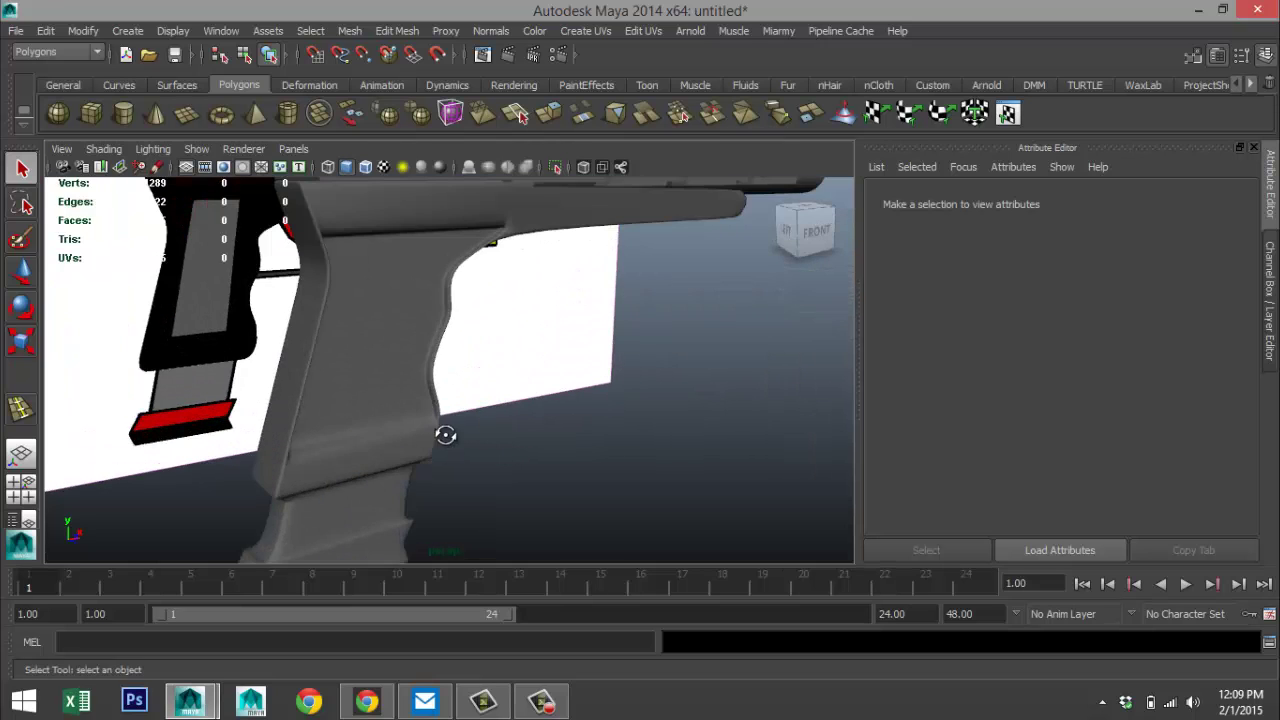
alt+drag(446, 435, 494, 423)
click(490, 395)
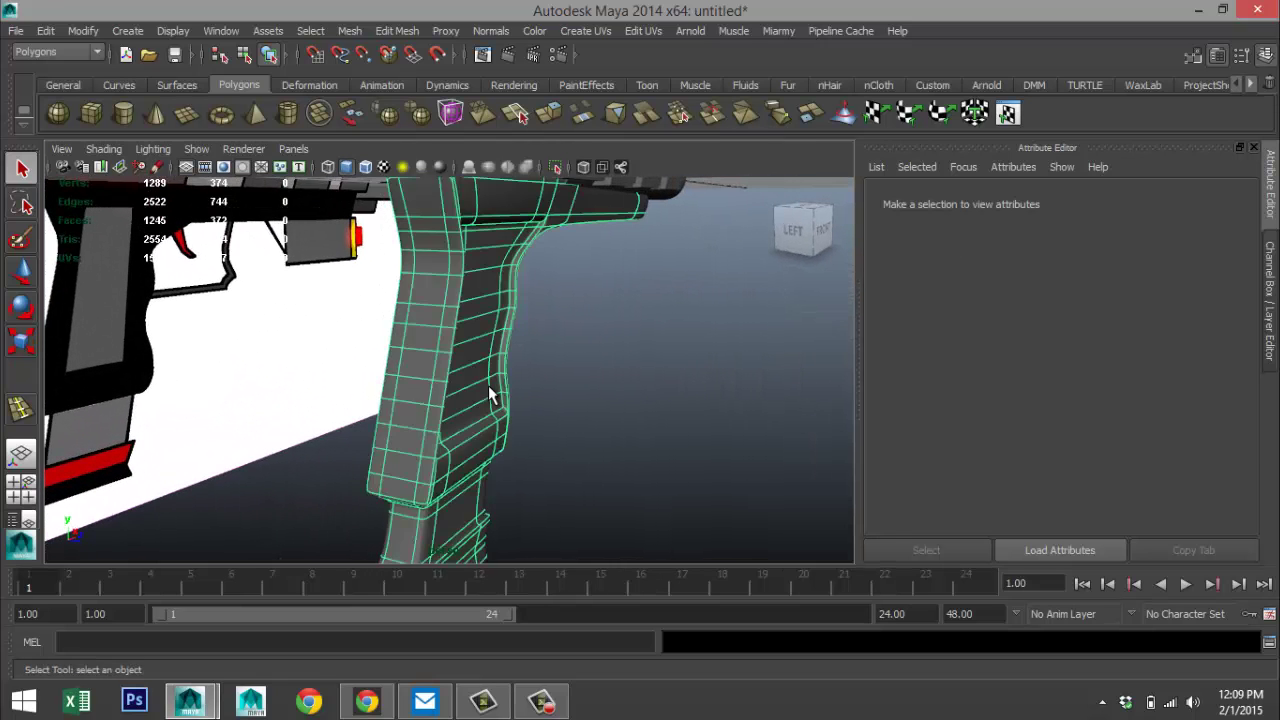
scroll(540, 422, down, 5)
scroll(557, 429, up, 5)
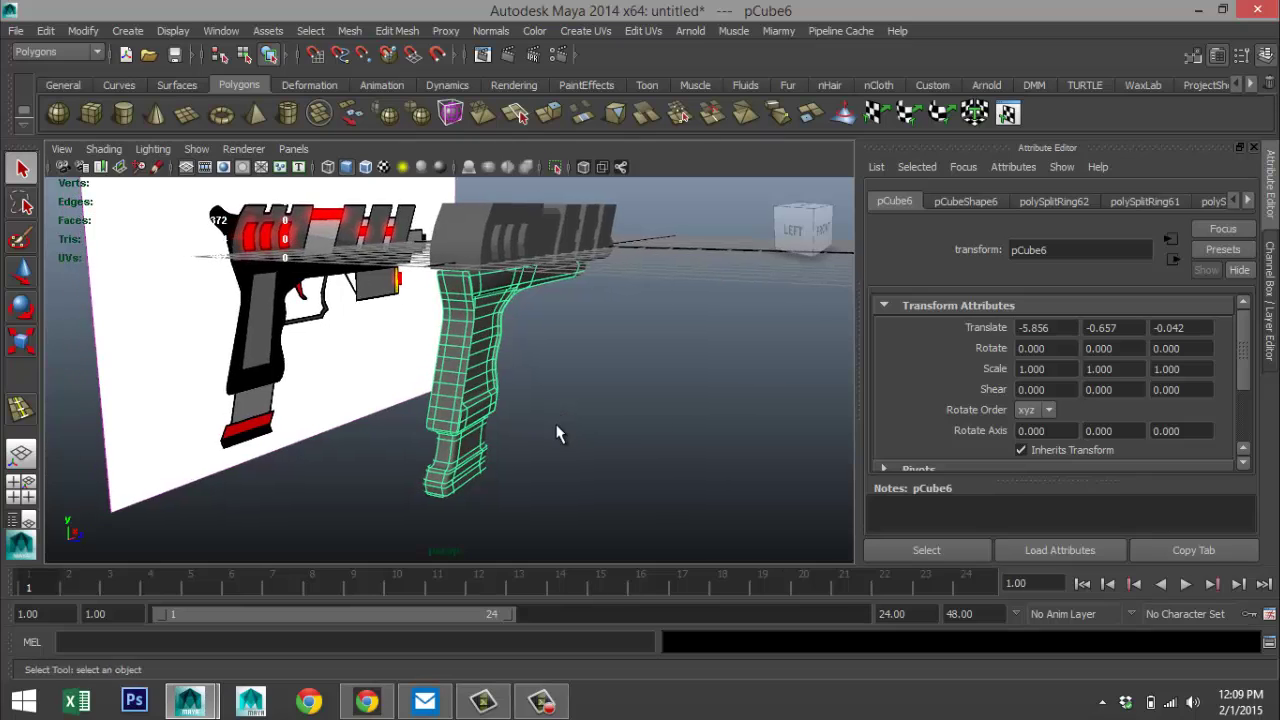
alt+drag(563, 434, 527, 446)
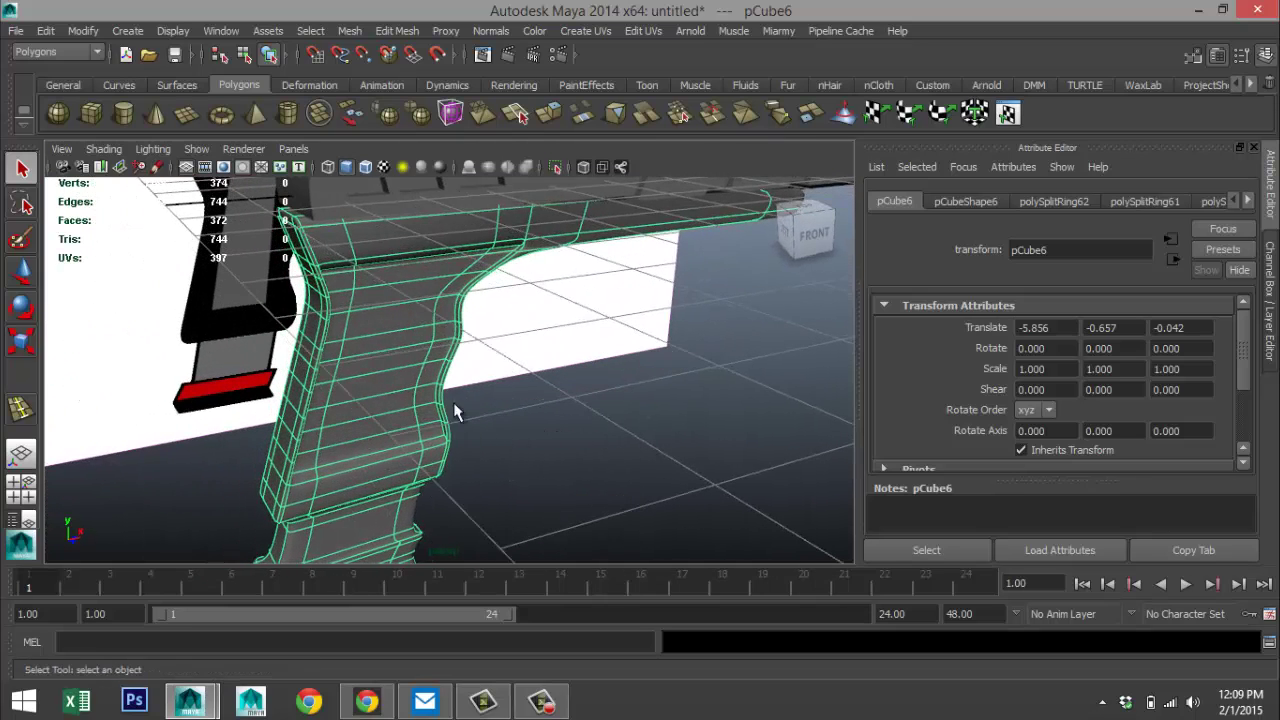
scroll(410, 400, up, 2)
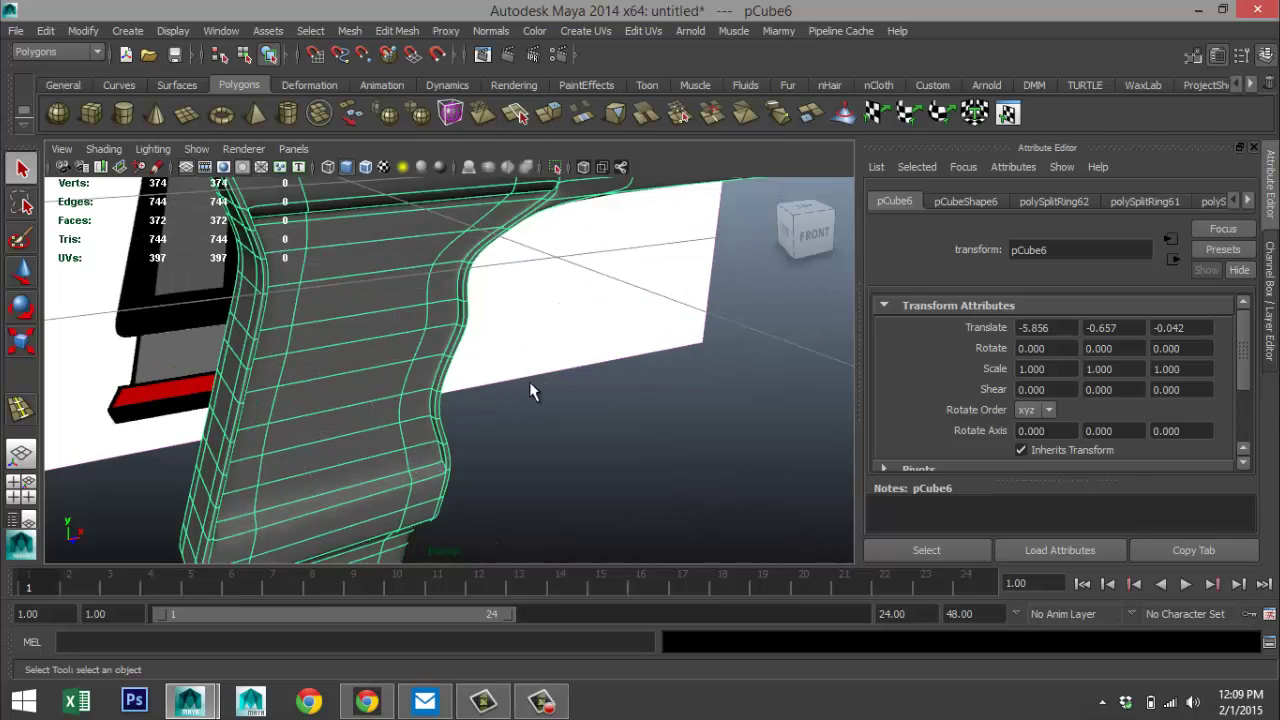
alt+drag(530, 391, 620, 435)
click(628, 441)
- Select the smoothed grip mesh and switch it to face selection
click(450, 351)
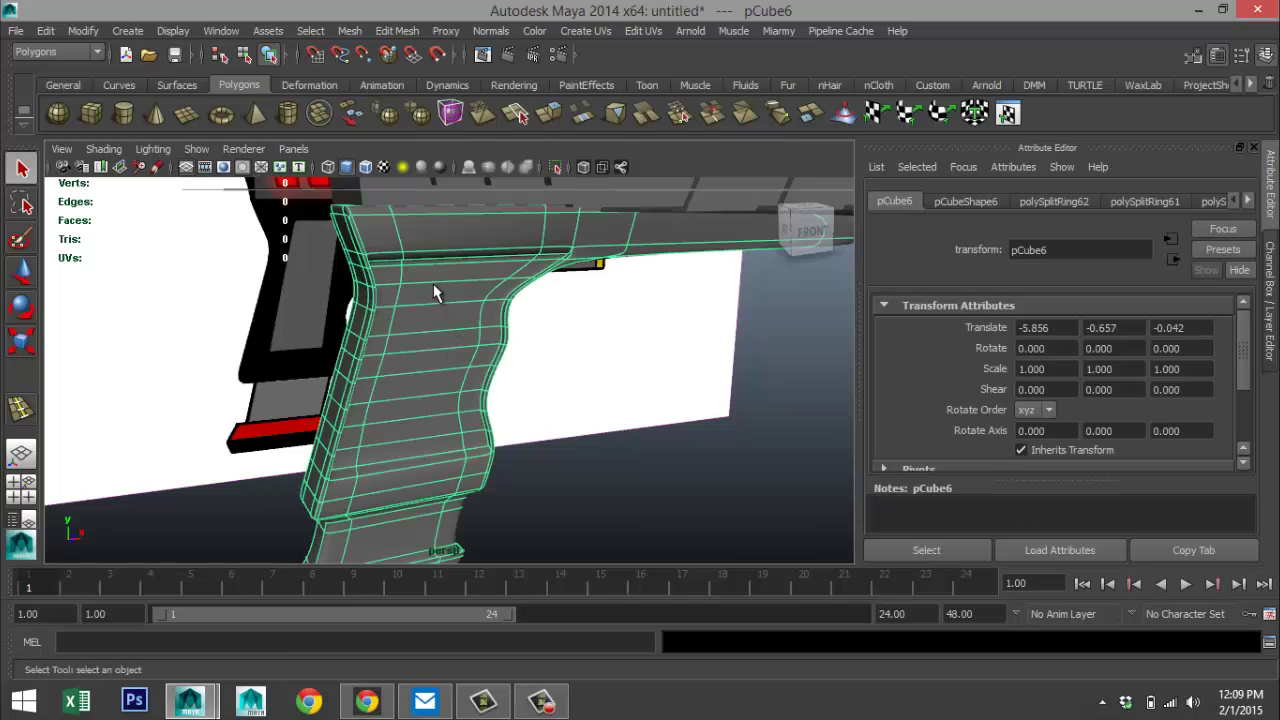
right_drag(390, 283, 380, 314)
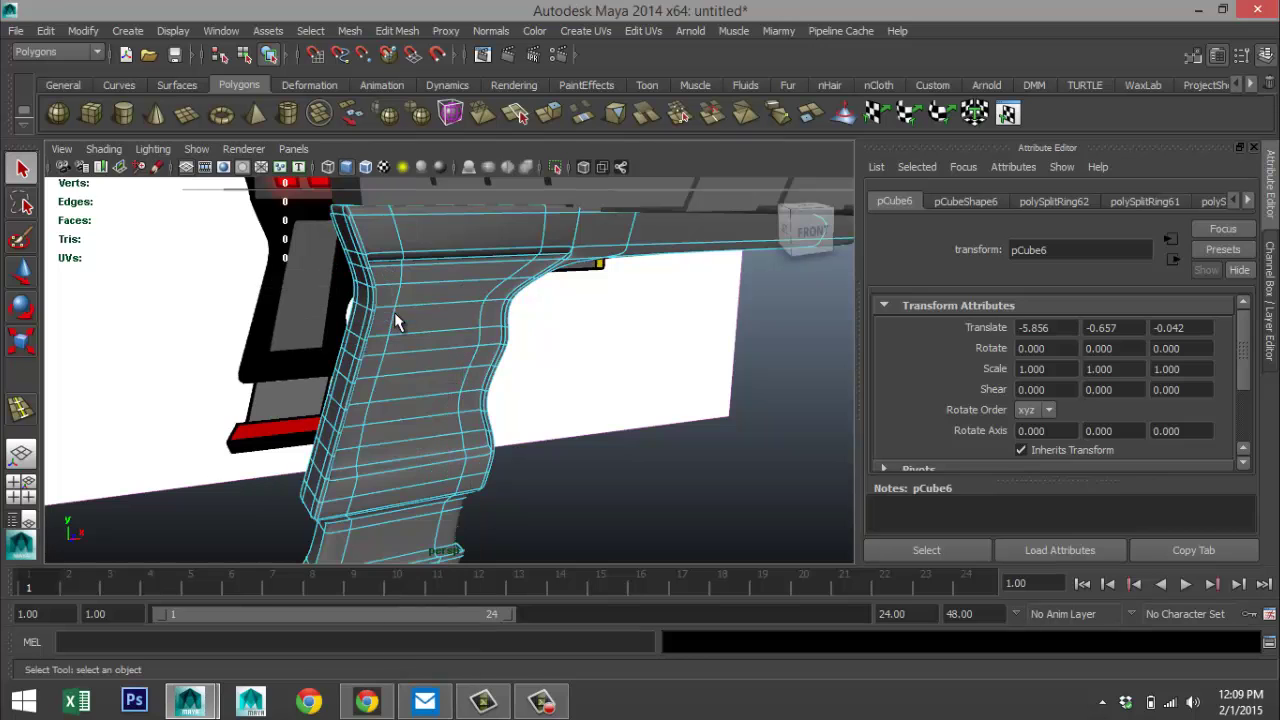
alt+drag(403, 356, 401, 328)
key(super)
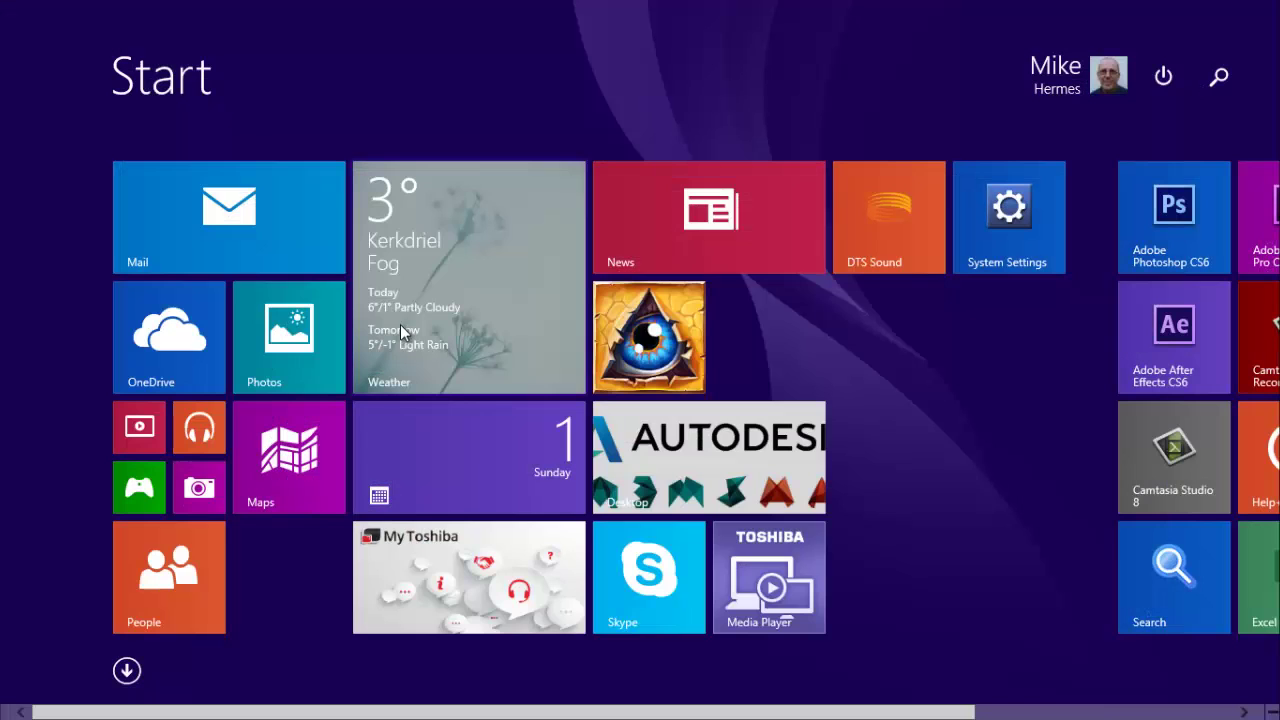
key(alt+Tab)
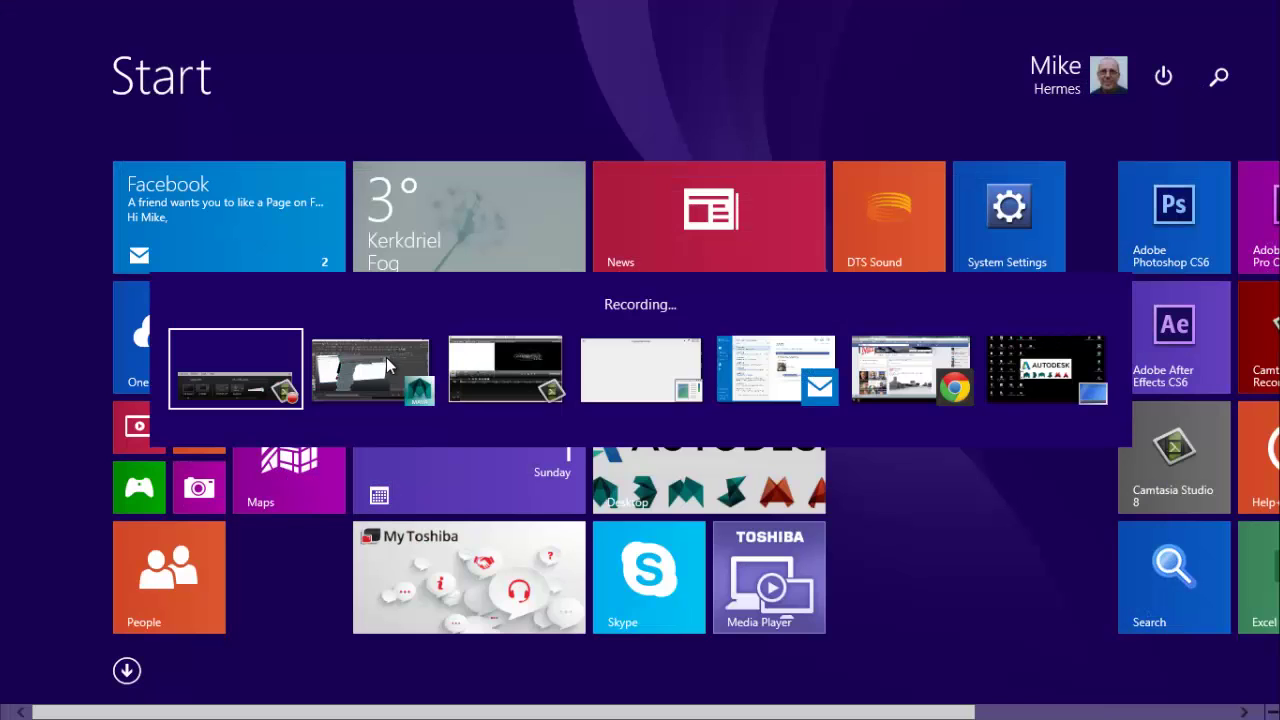
key(alt+Tab)
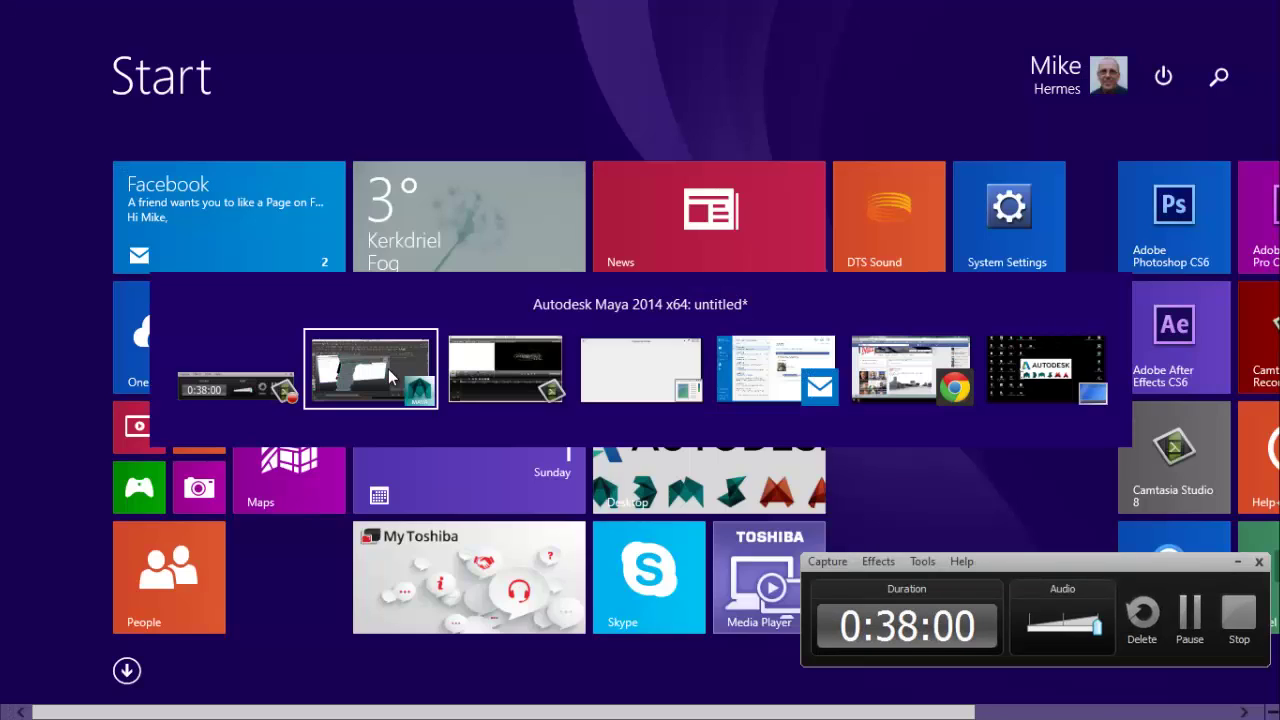
- Switch back to Maya, take the grip mesh out of component mode, and clear the selection
click(1241, 567)
alt+drag(523, 366, 650, 458)
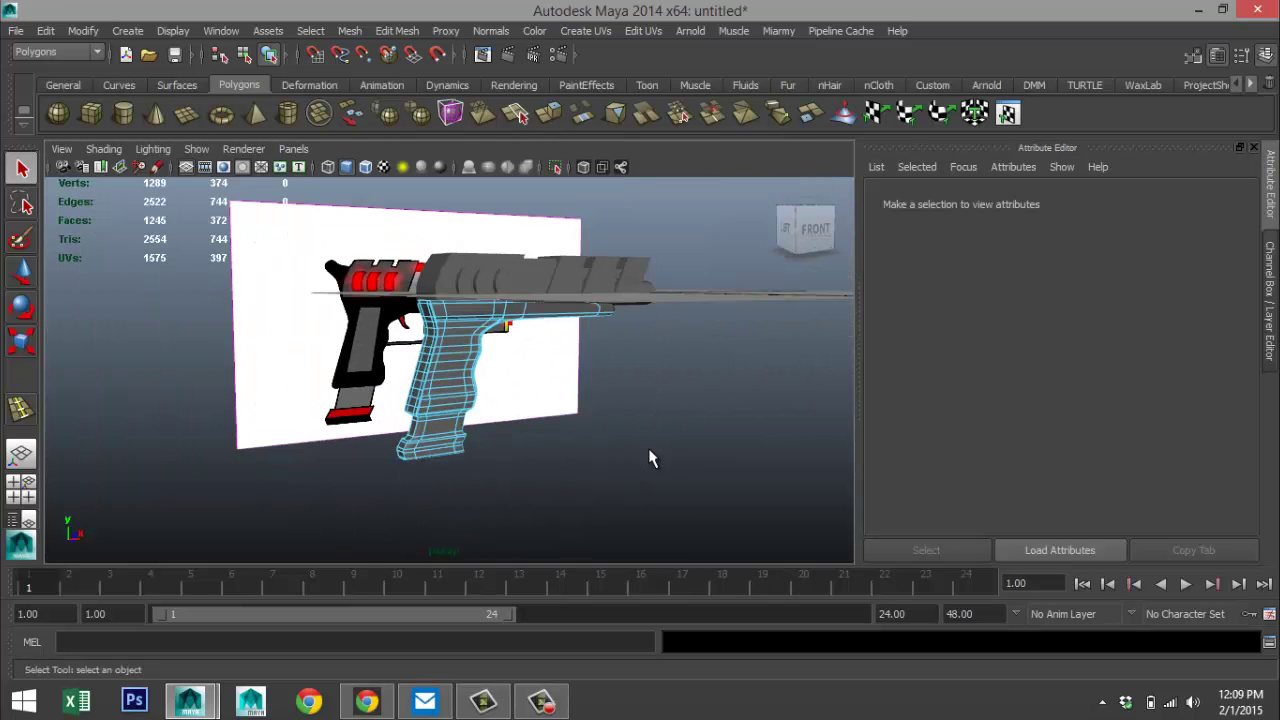
click(564, 268)
alt+drag(557, 434, 346, 346)
click(665, 441)
scroll(664, 439, up, 3)
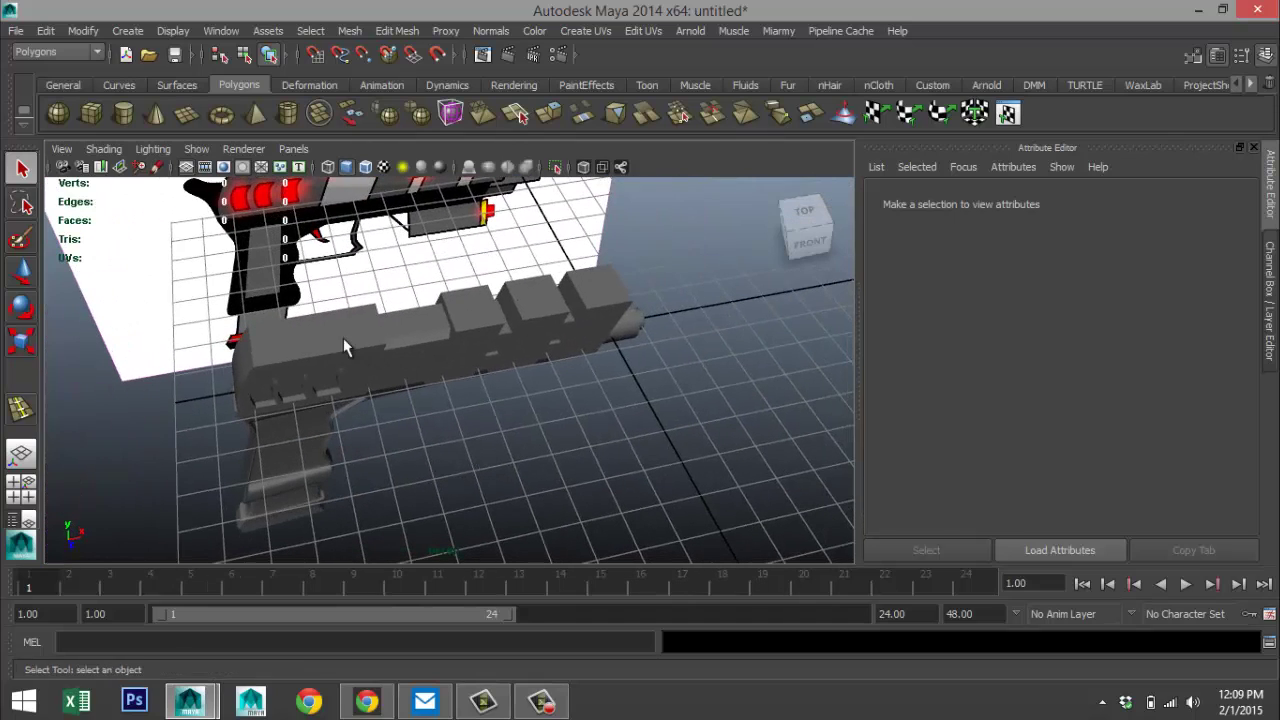
- Select the gun's upper body mesh and view it from the rear end
click(408, 366)
click(427, 340)
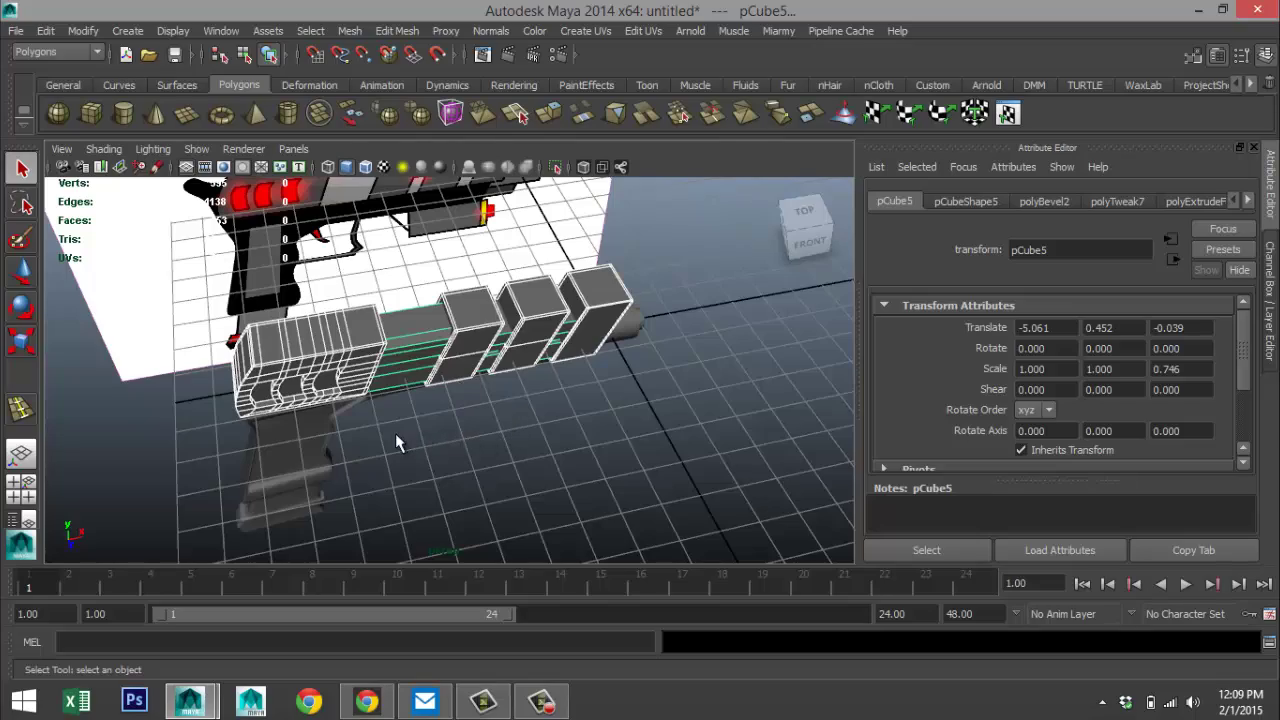
alt+drag(396, 441, 573, 394)
key(super)
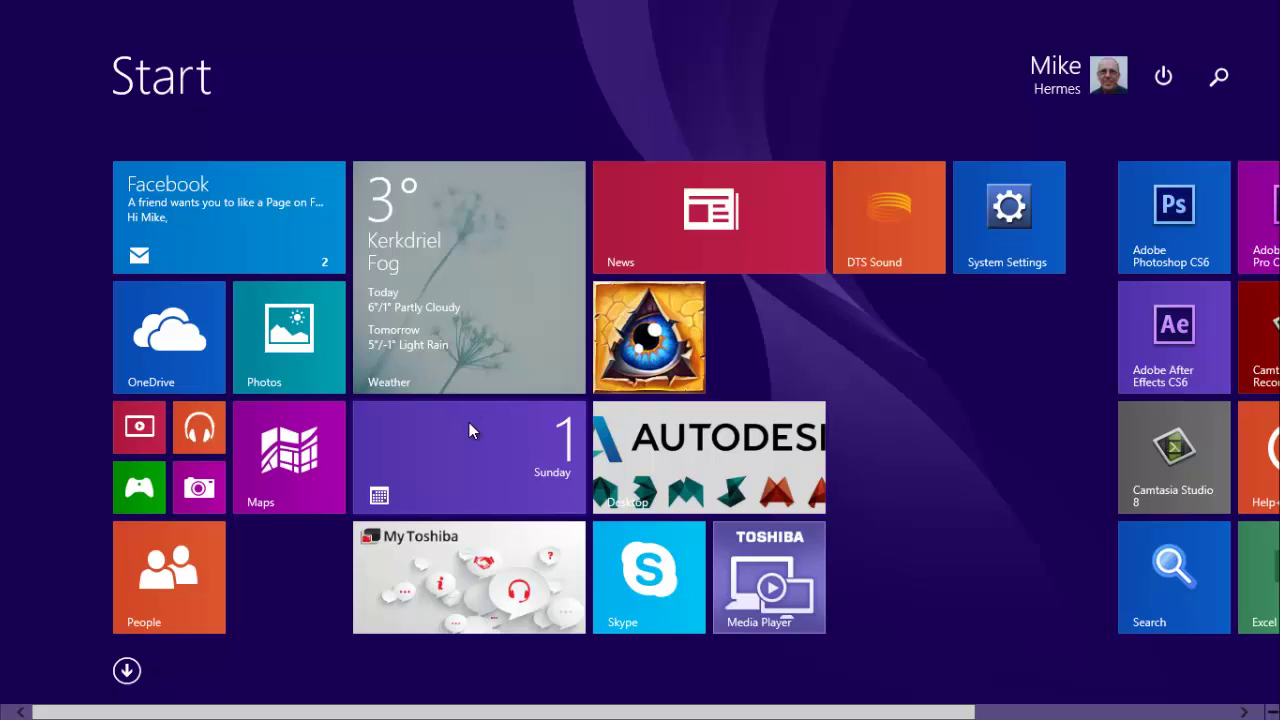
key(alt+Tab)
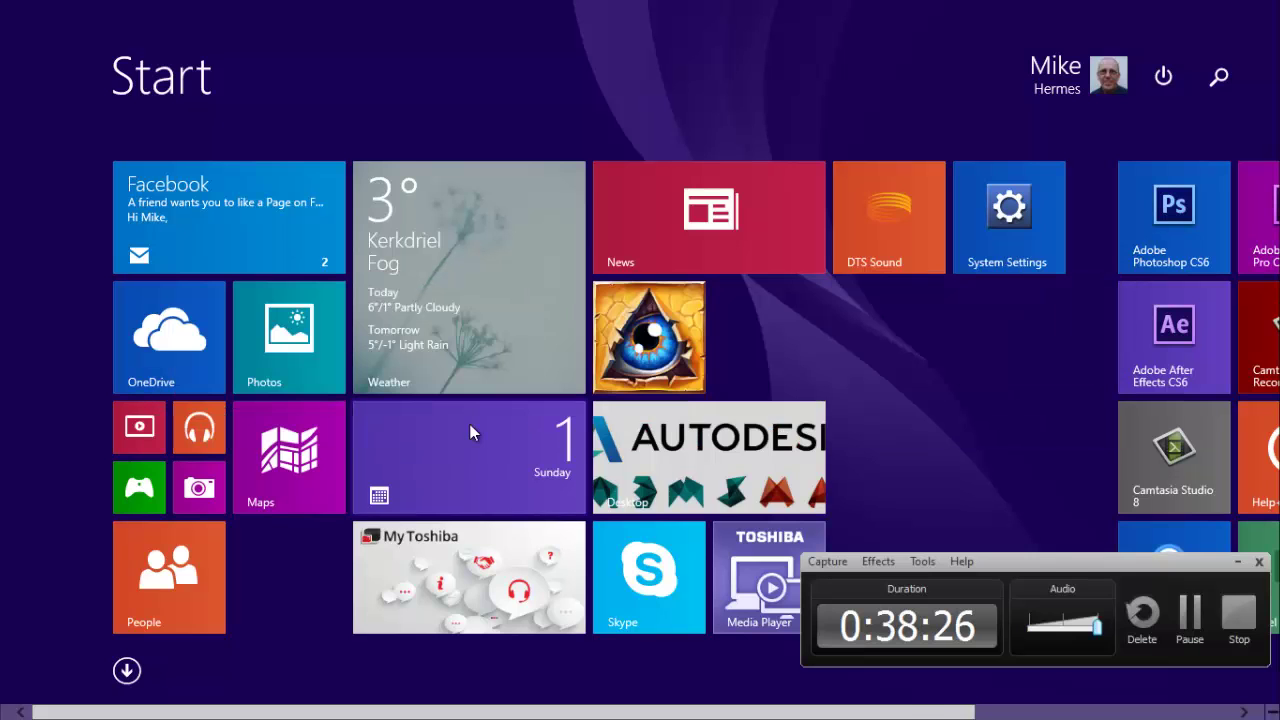
key(alt+Tab)
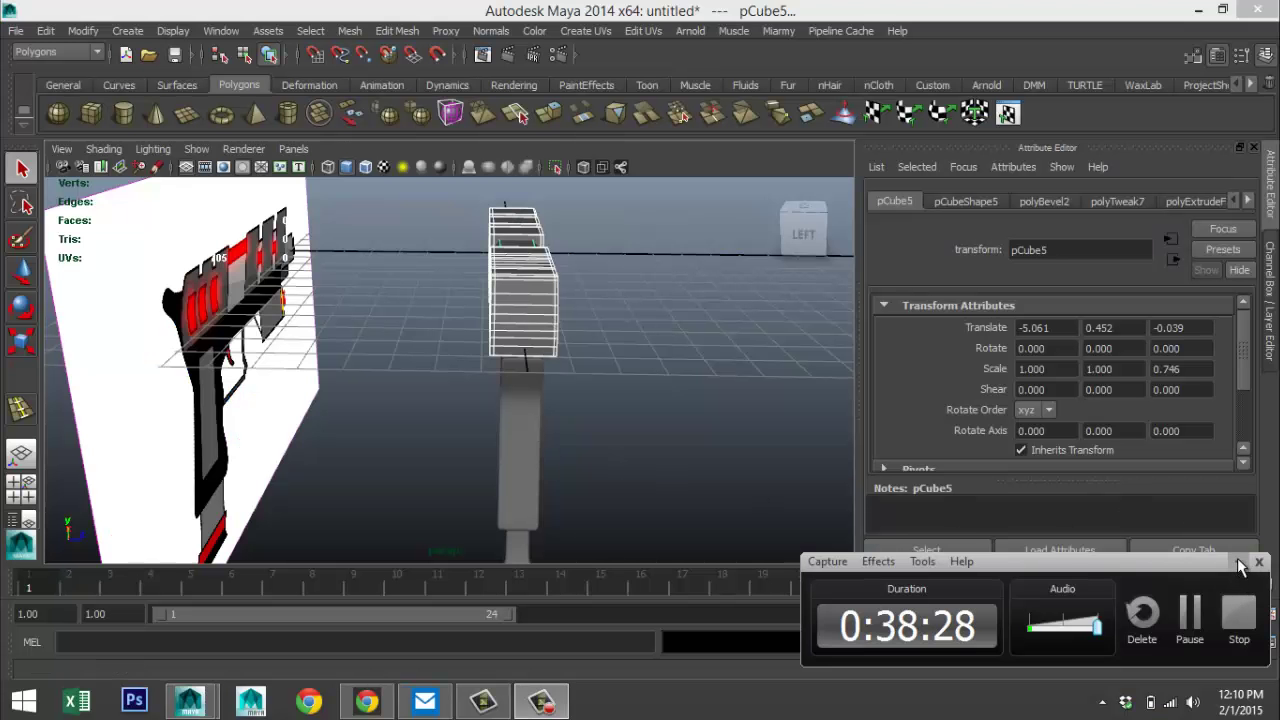
click(1238, 564)
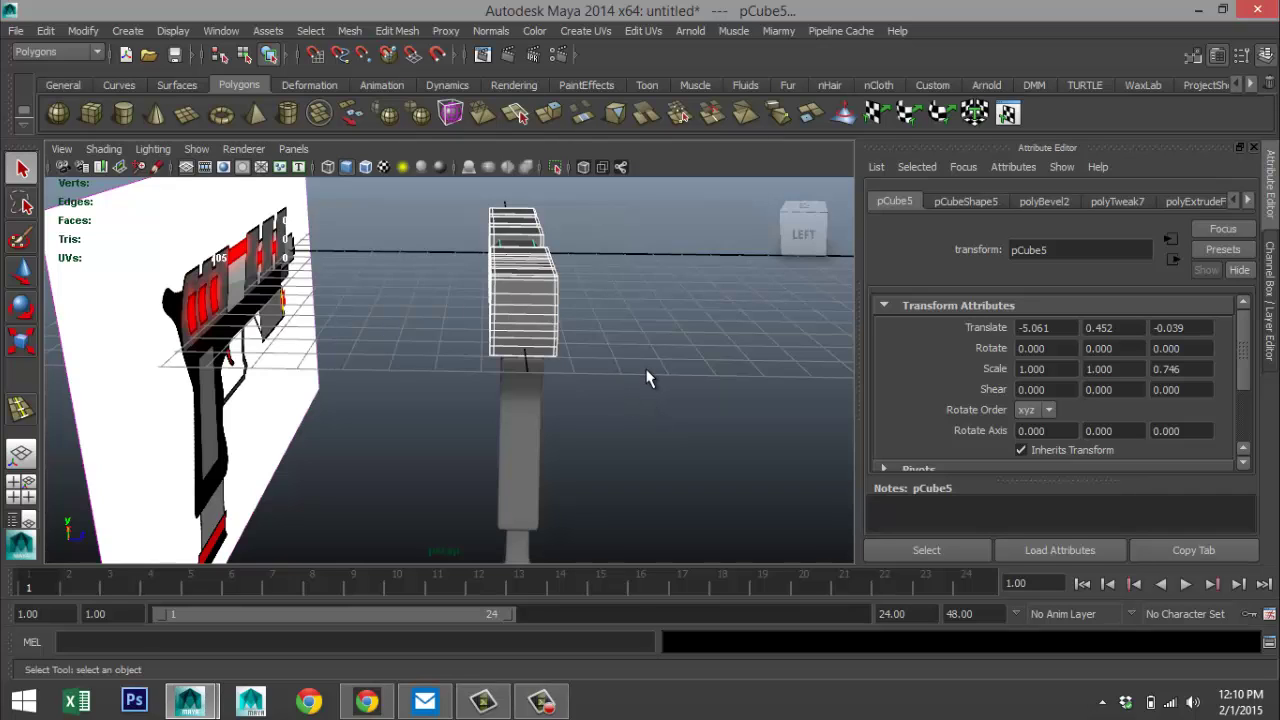
- Narrow the upper body across its width to a Z scale of about 0.623
key(r)
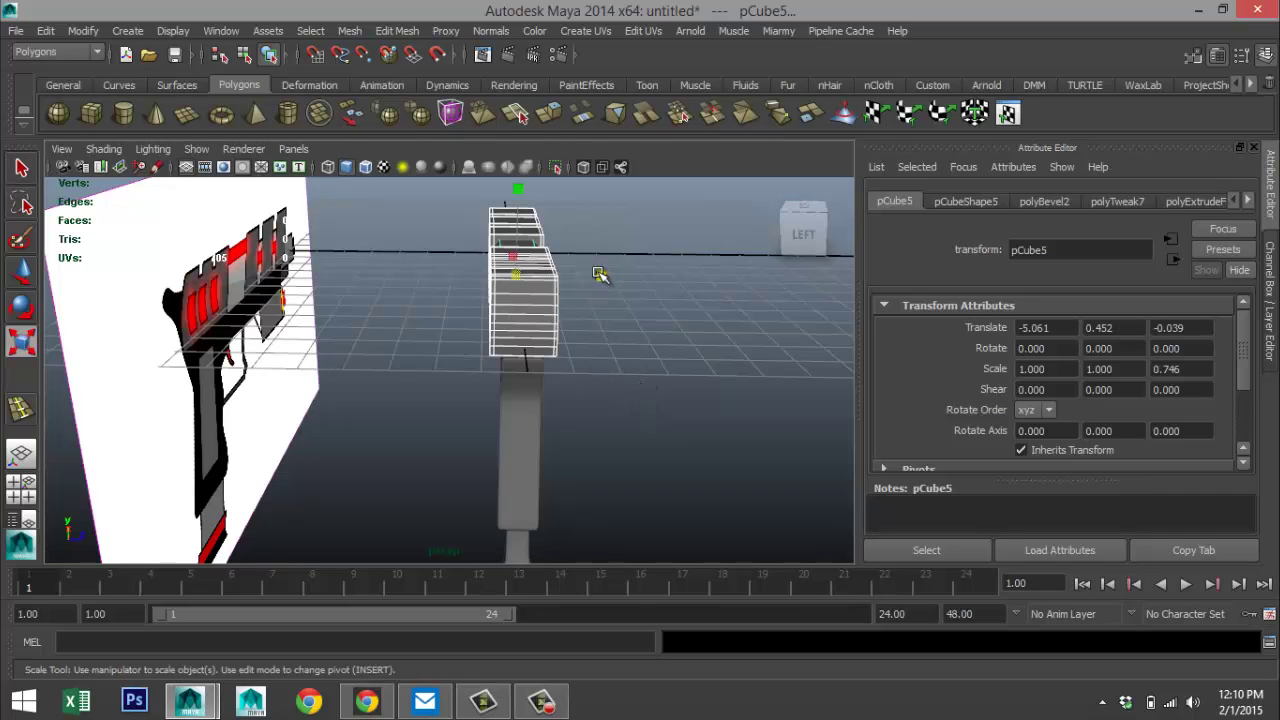
drag(600, 275, 588, 279)
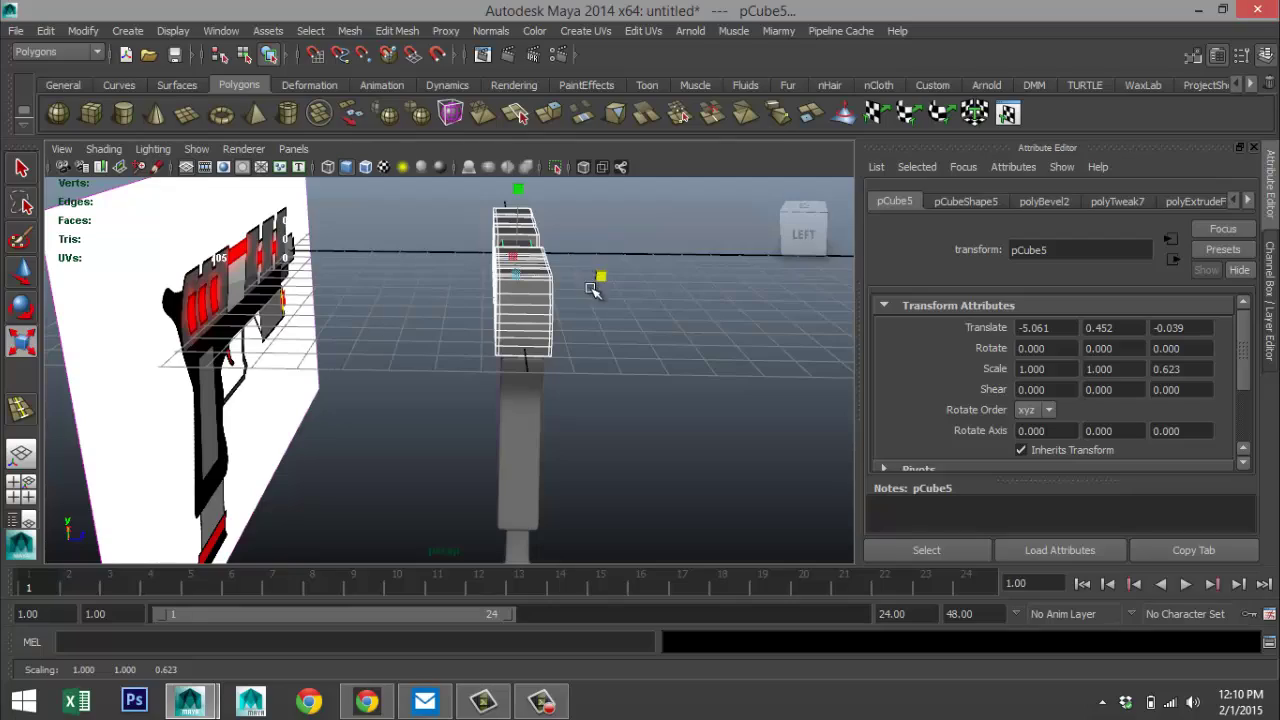
alt+drag(665, 410, 614, 414)
scroll(610, 420, down, 4)
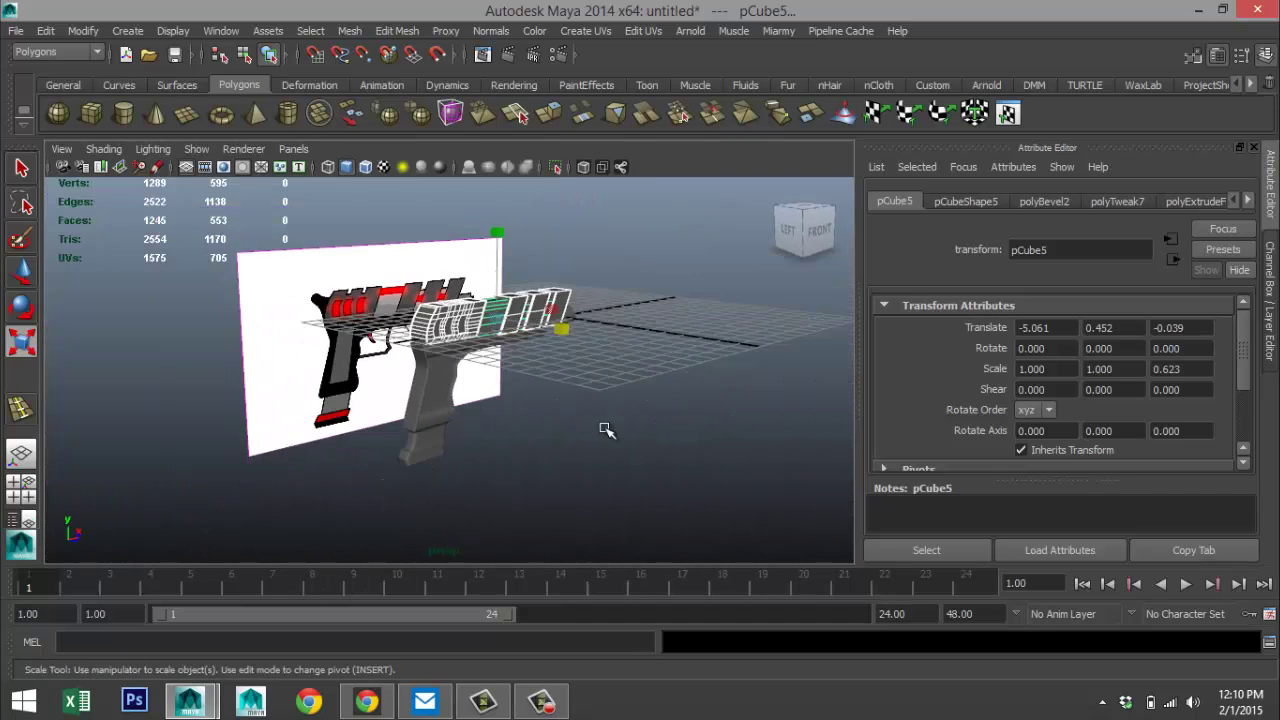
alt+middle_drag(607, 430, 580, 440)
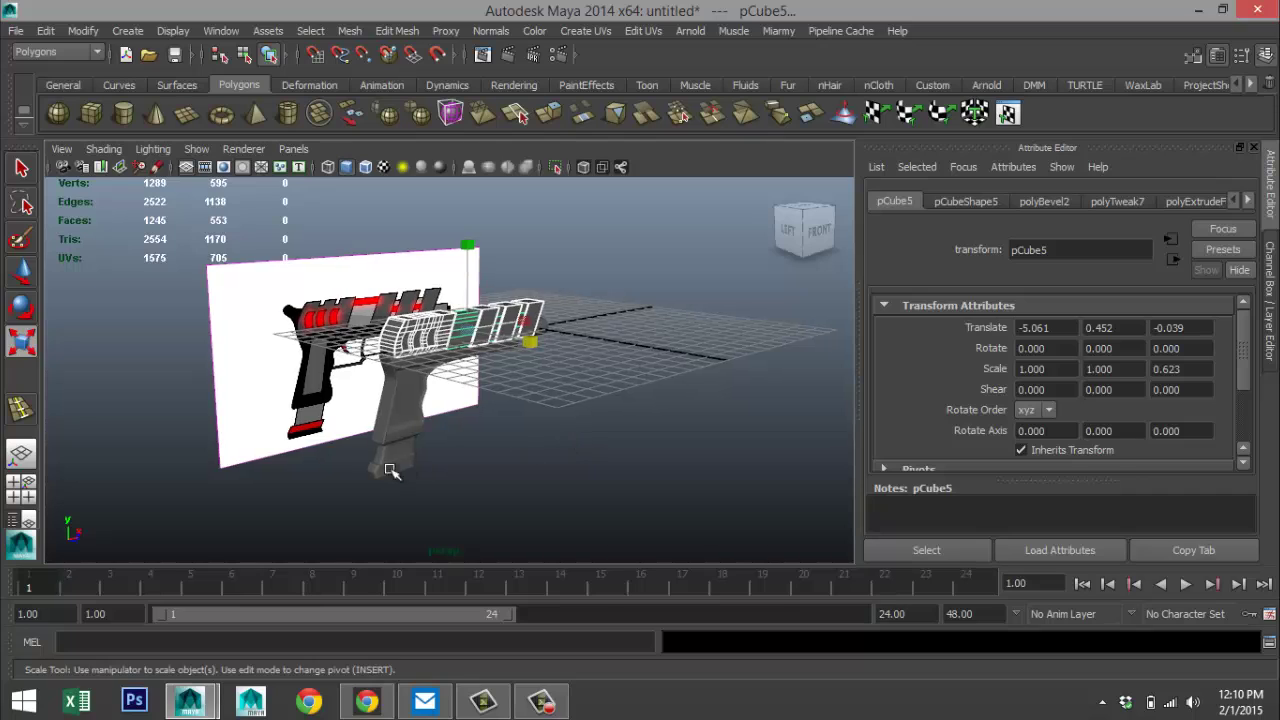
- Create a small polygon cube in front of the gun, and turn off smooth display on all the gun meshes
click(91, 116)
drag(533, 507, 586, 450)
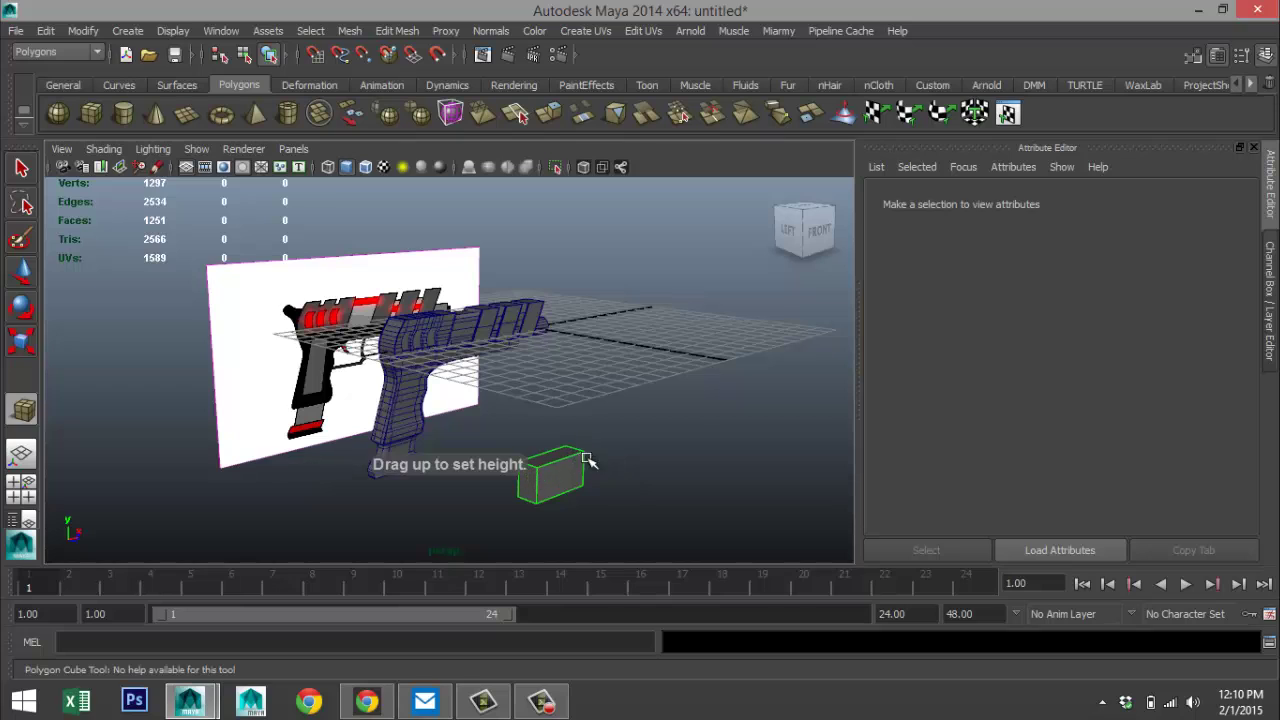
click(511, 378)
drag(360, 306, 474, 514)
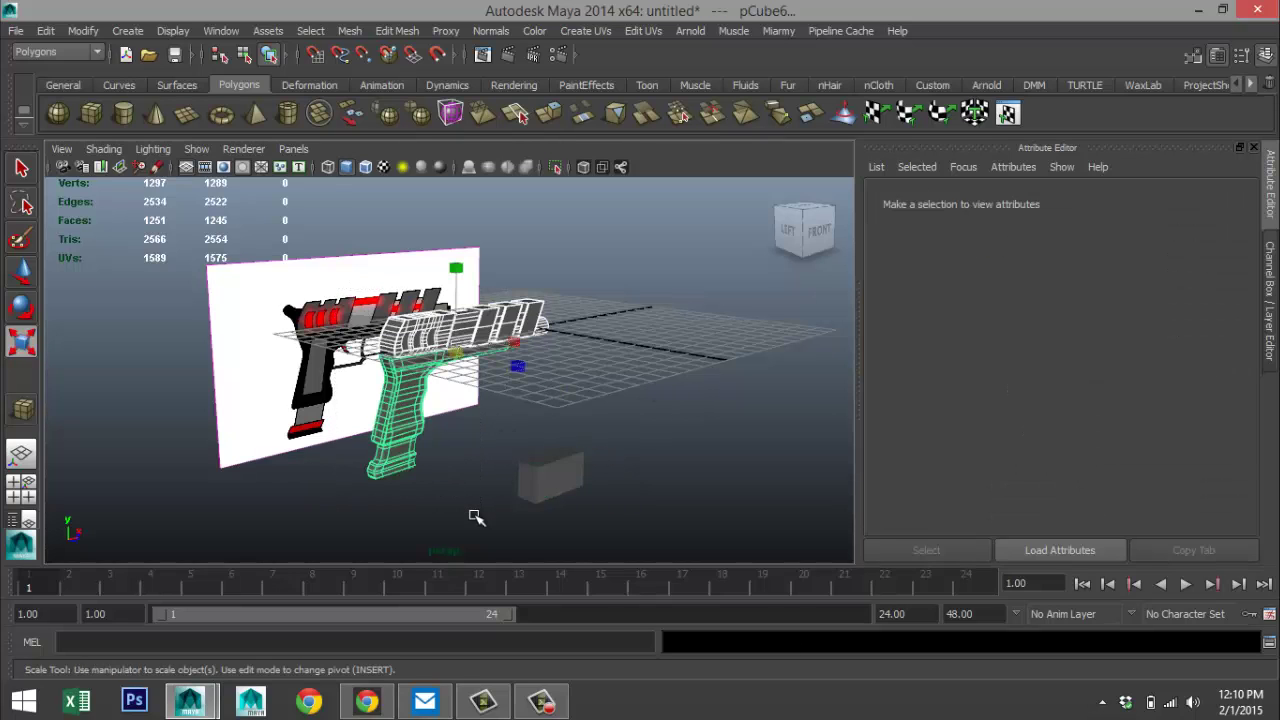
key(1)
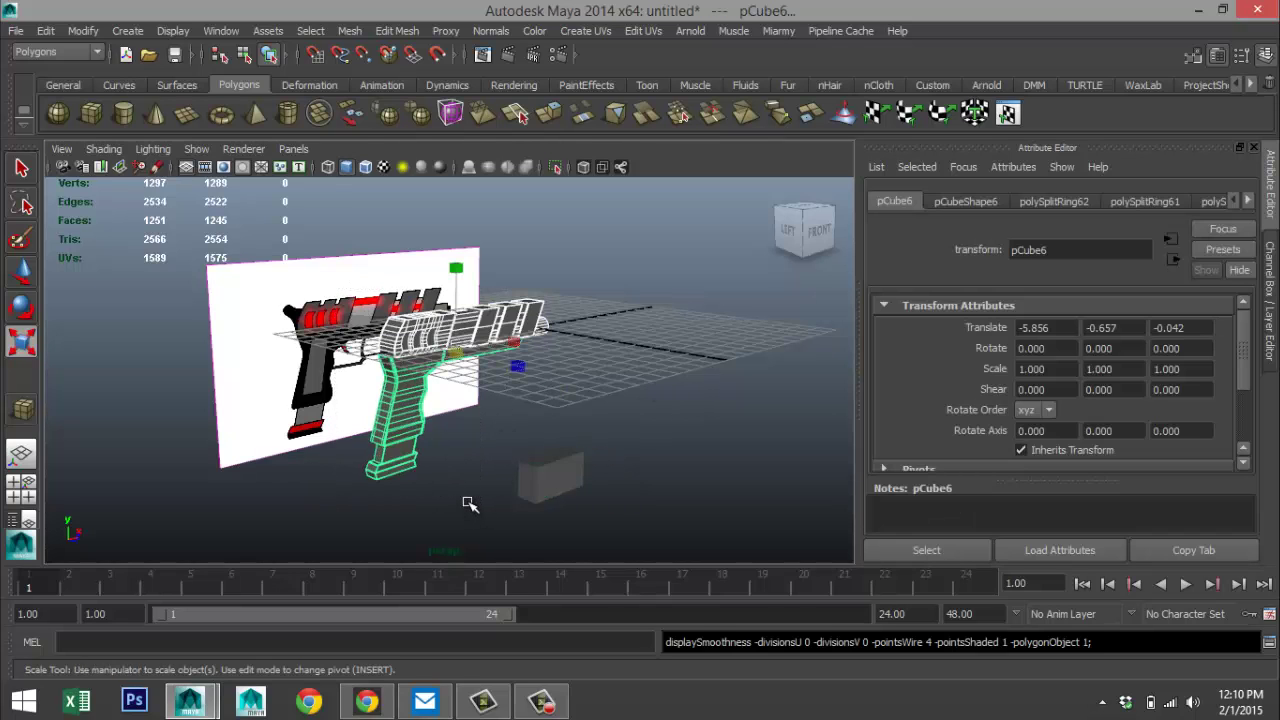
- Move the new cube toward the gun along Z, to about 9.09
click(577, 493)
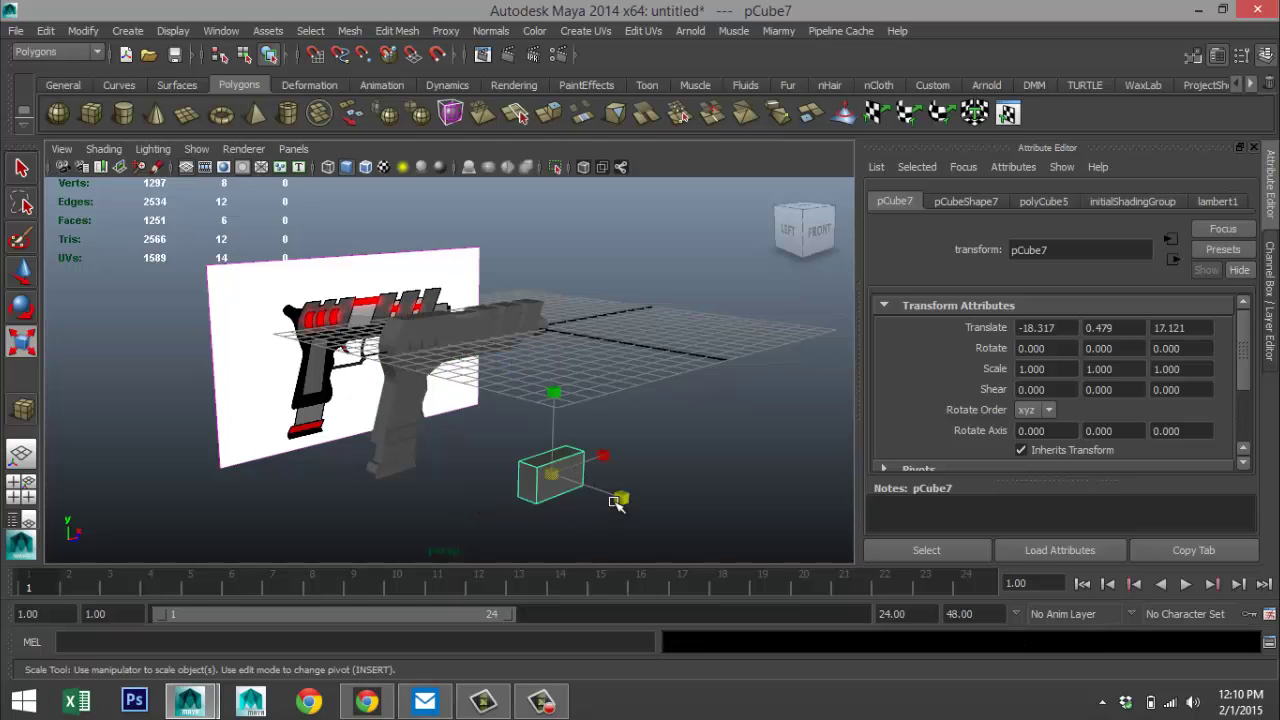
key(w)
drag(605, 495, 384, 456)
- In the front view, move the cube along X to about -10.9, over the hammer at the gun's rear
click(18, 506)
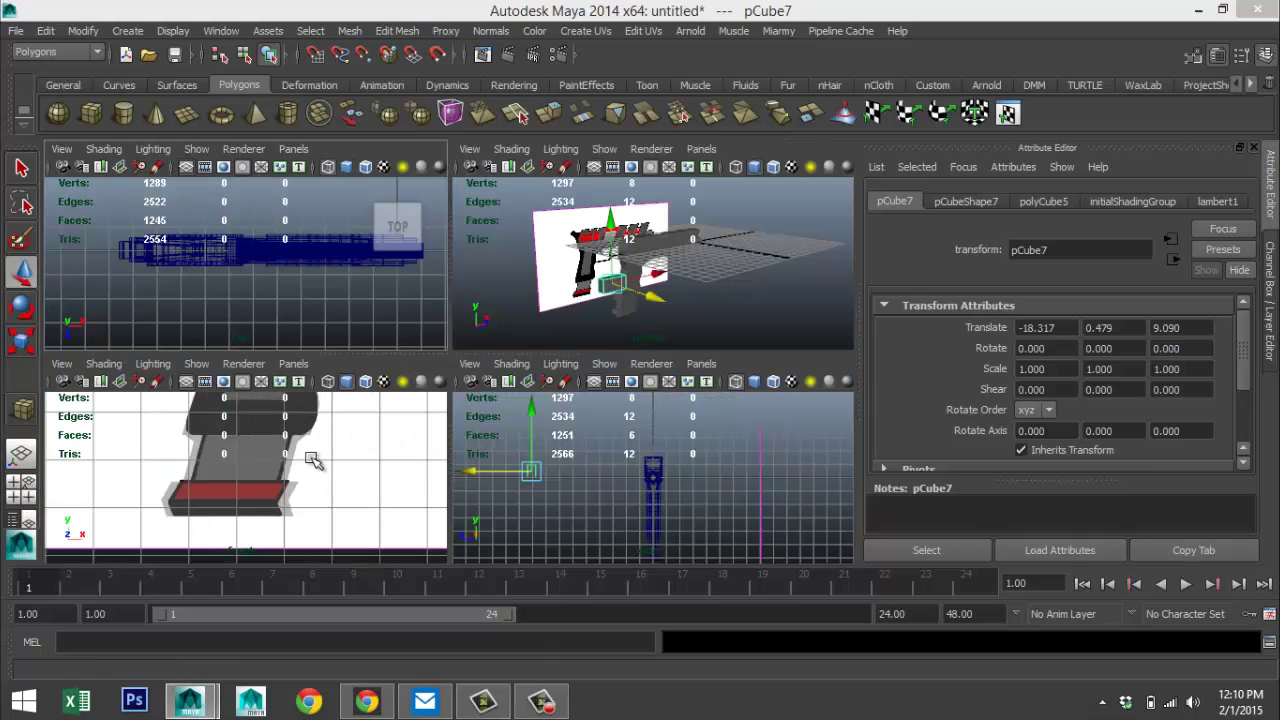
key(space)
key(f)
scroll(337, 463, down, 5)
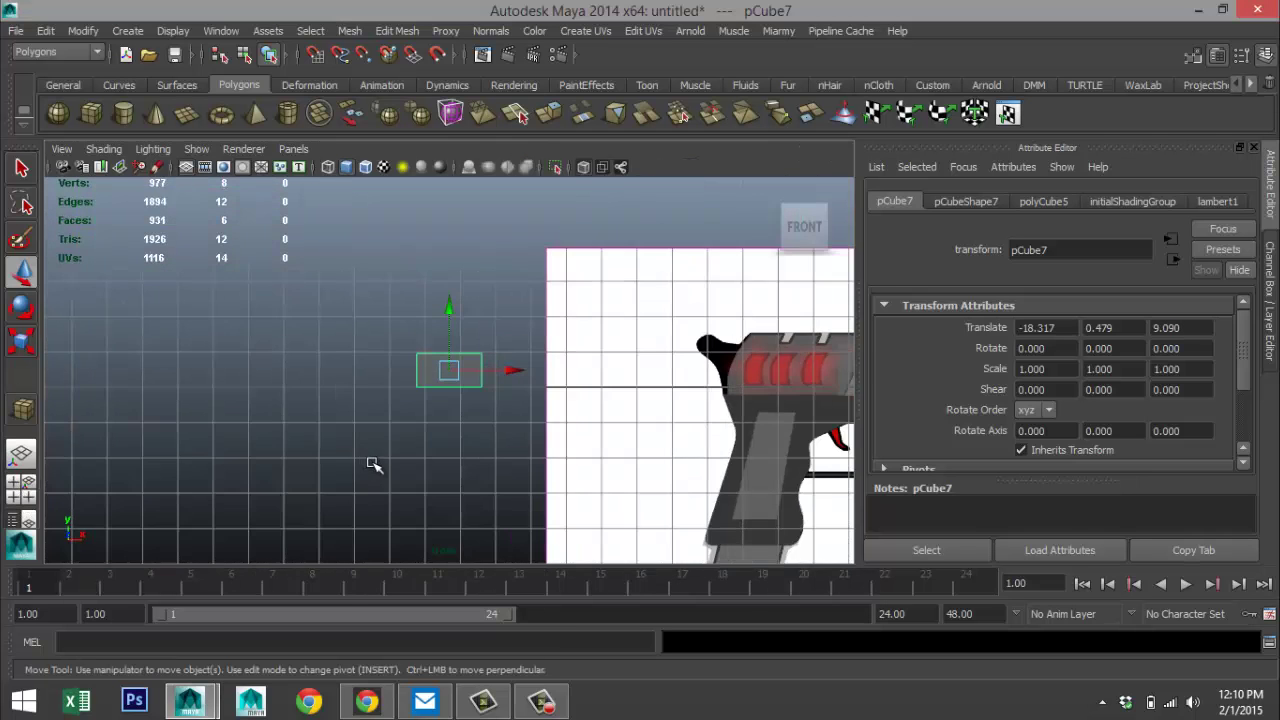
drag(518, 369, 694, 372)
scroll(708, 424, up, 5)
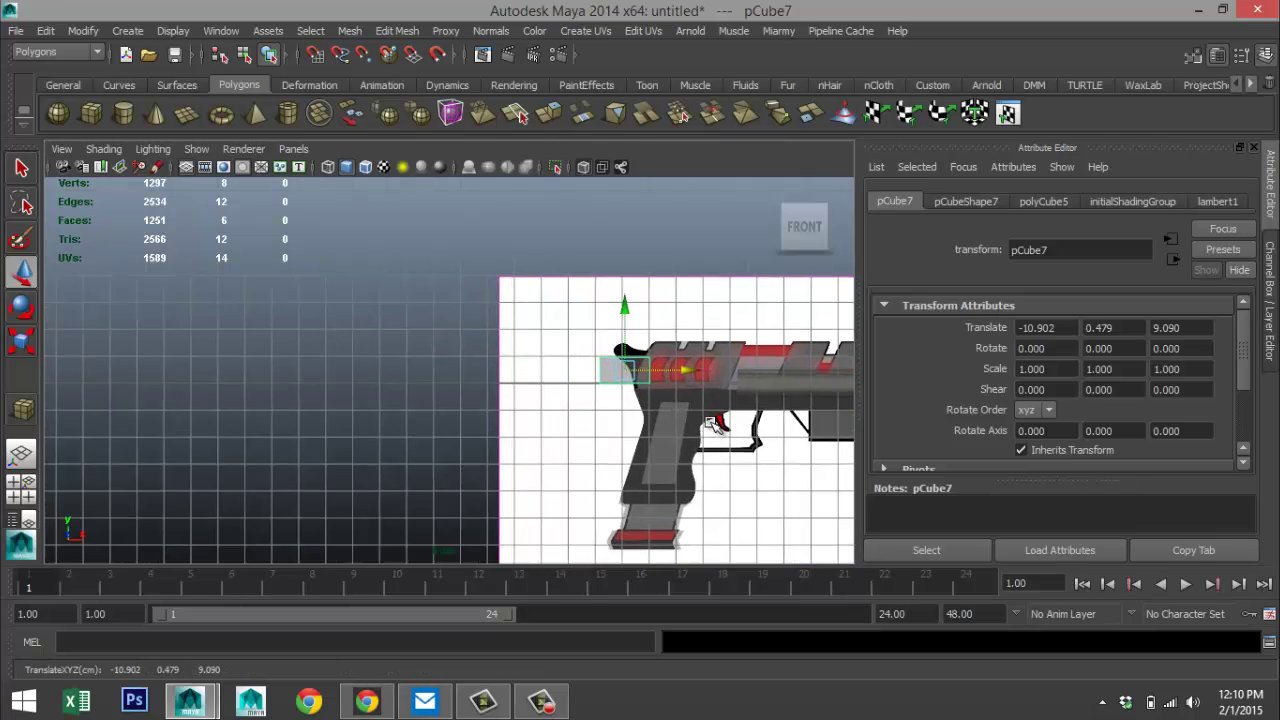
scroll(708, 424, down, 3)
scroll(708, 424, up, 4)
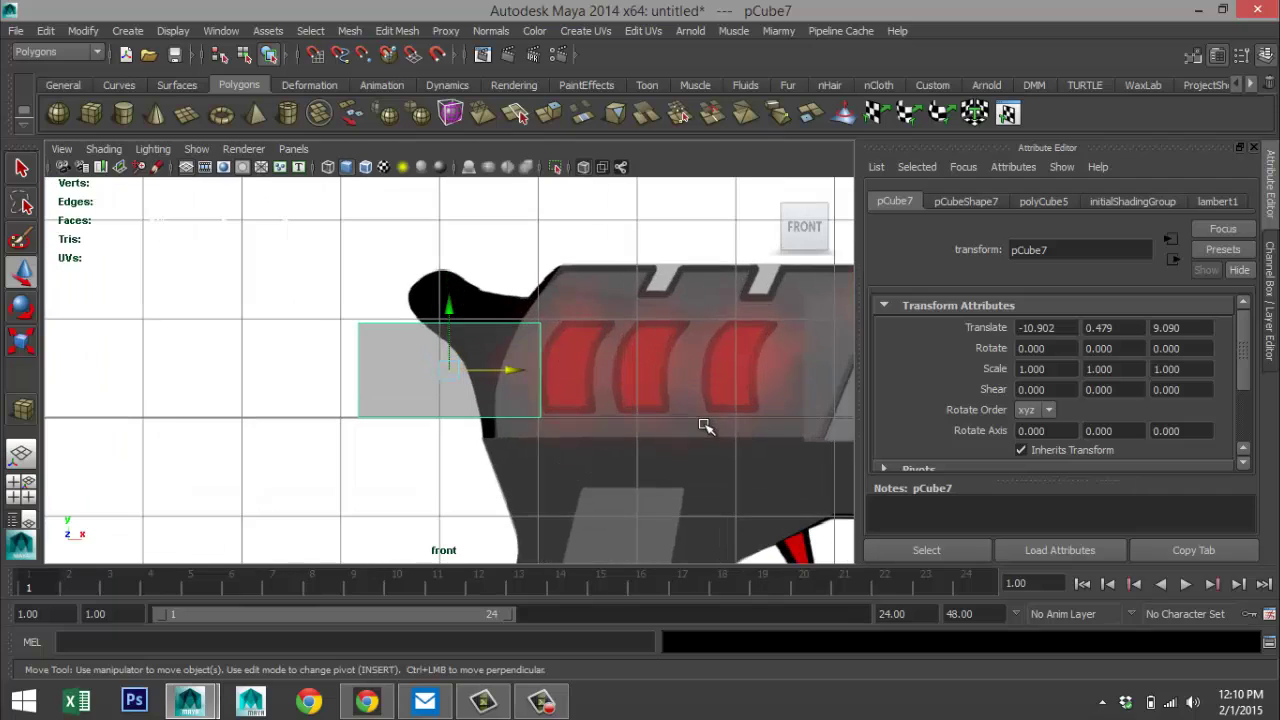
- Scale the cube's height to about 1.656 and raise it to Y of about 0.755, covering the hammer in the reference
key(r)
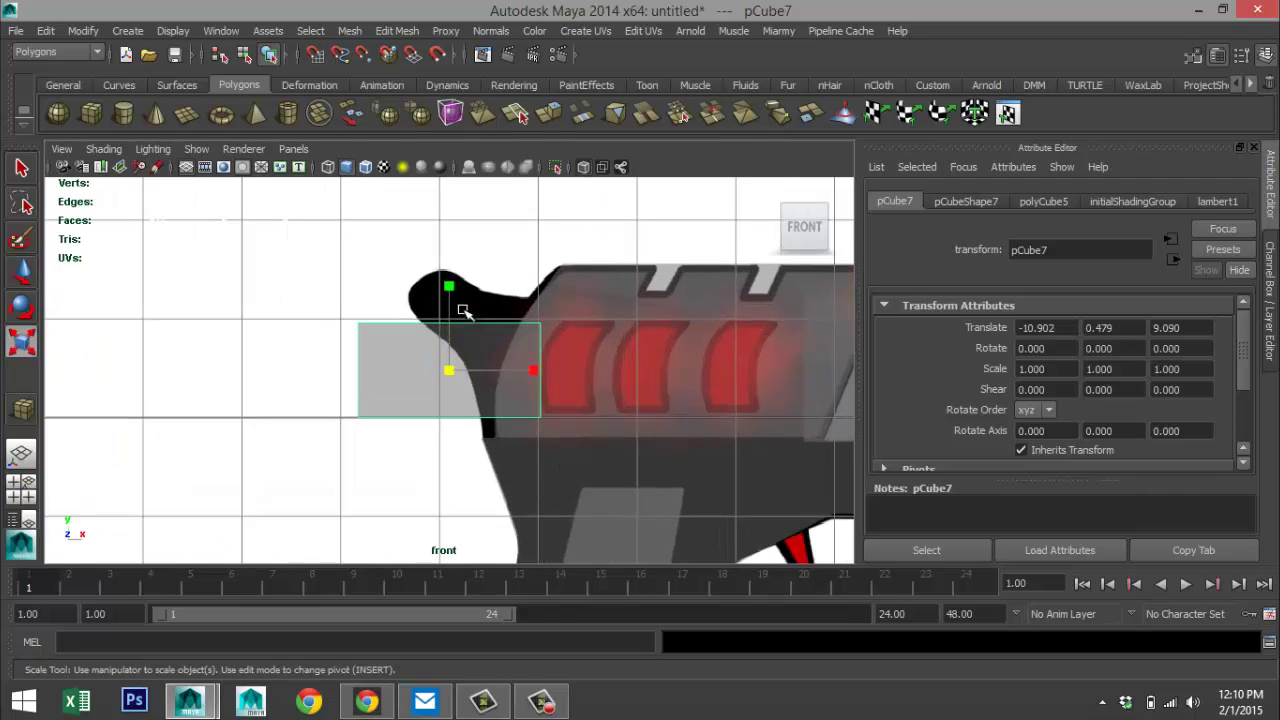
drag(449, 289, 457, 231)
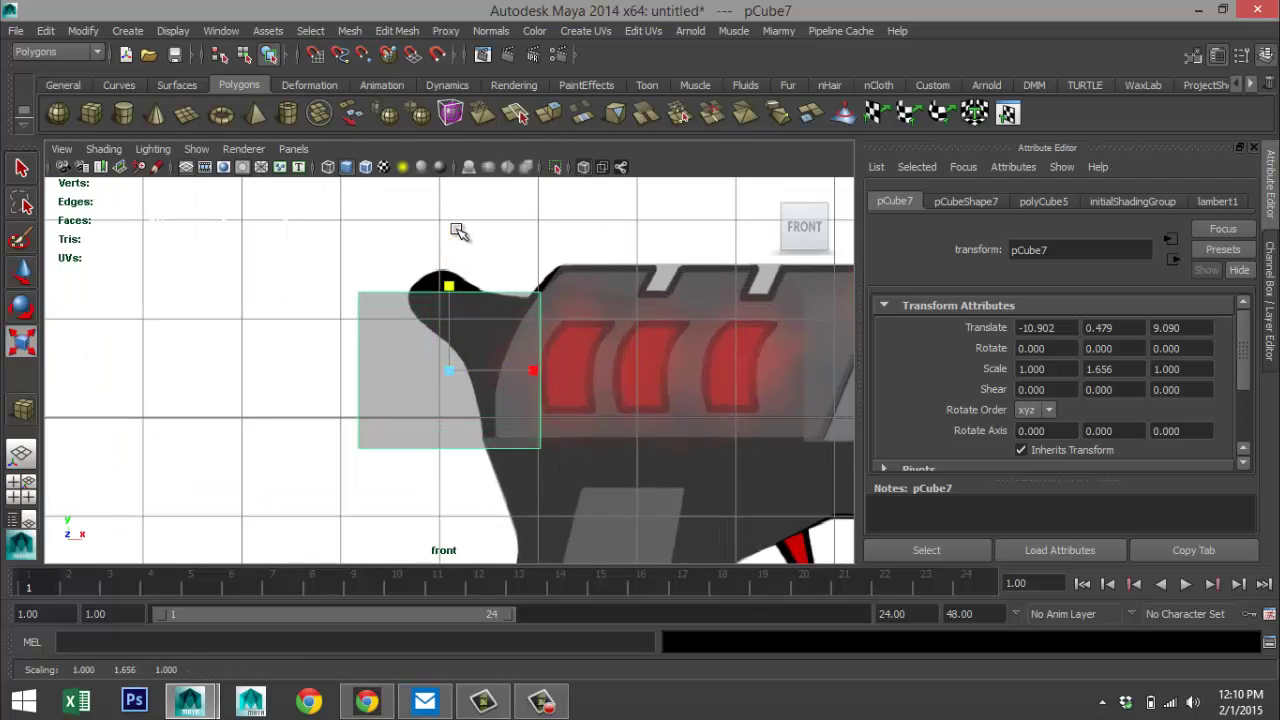
key(w)
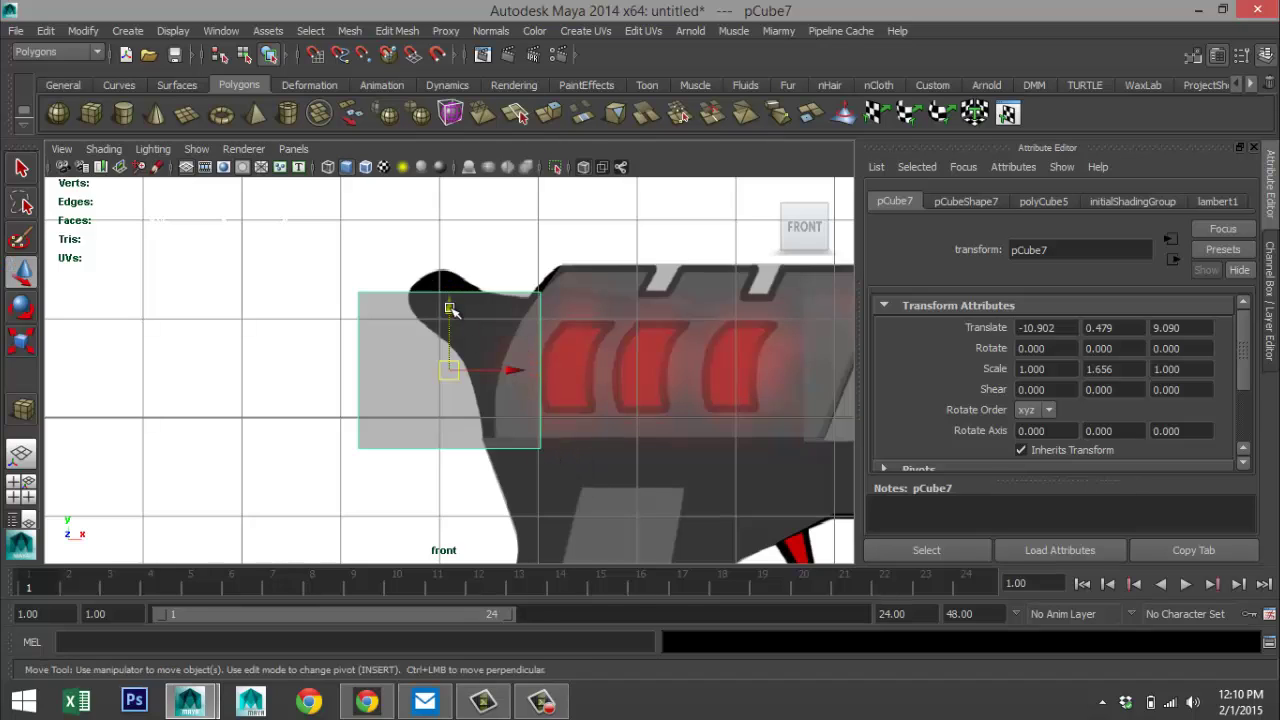
drag(451, 309, 459, 280)
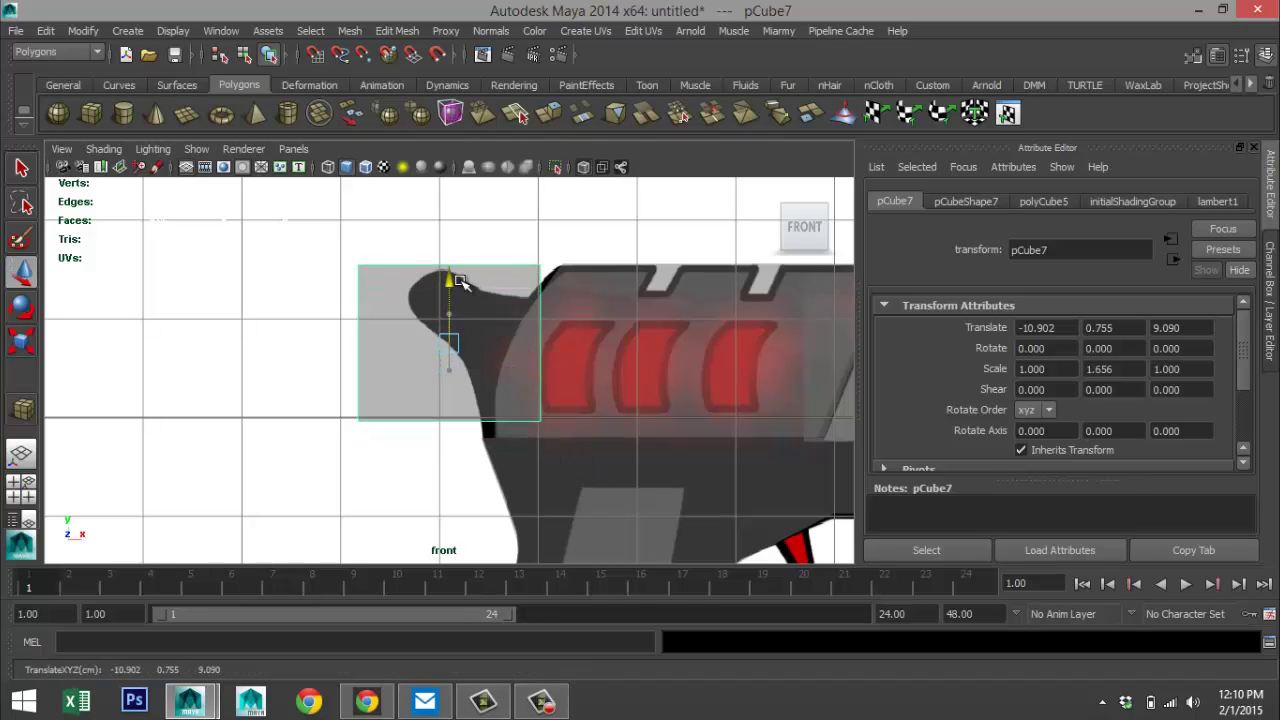
- Set the Insert Edge Loop tool to multiple edge loops and insert four evenly spaced horizontal loops in the cube
click(410, 30)
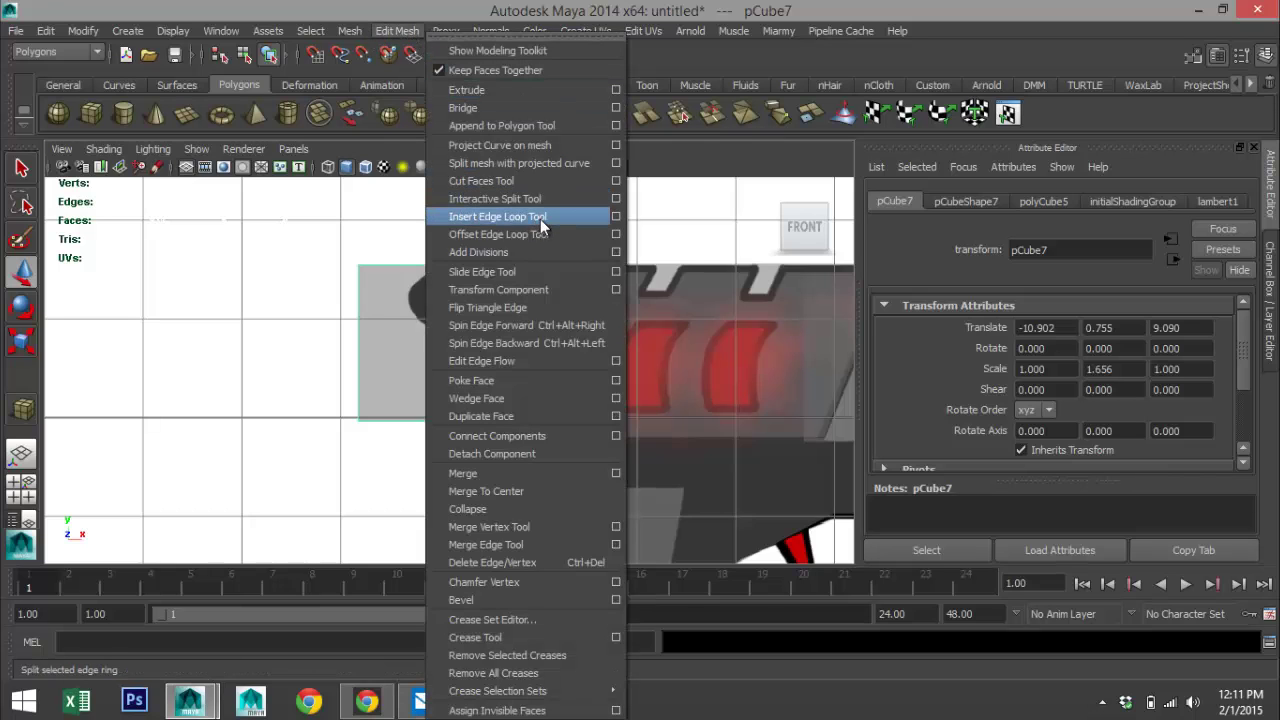
click(616, 216)
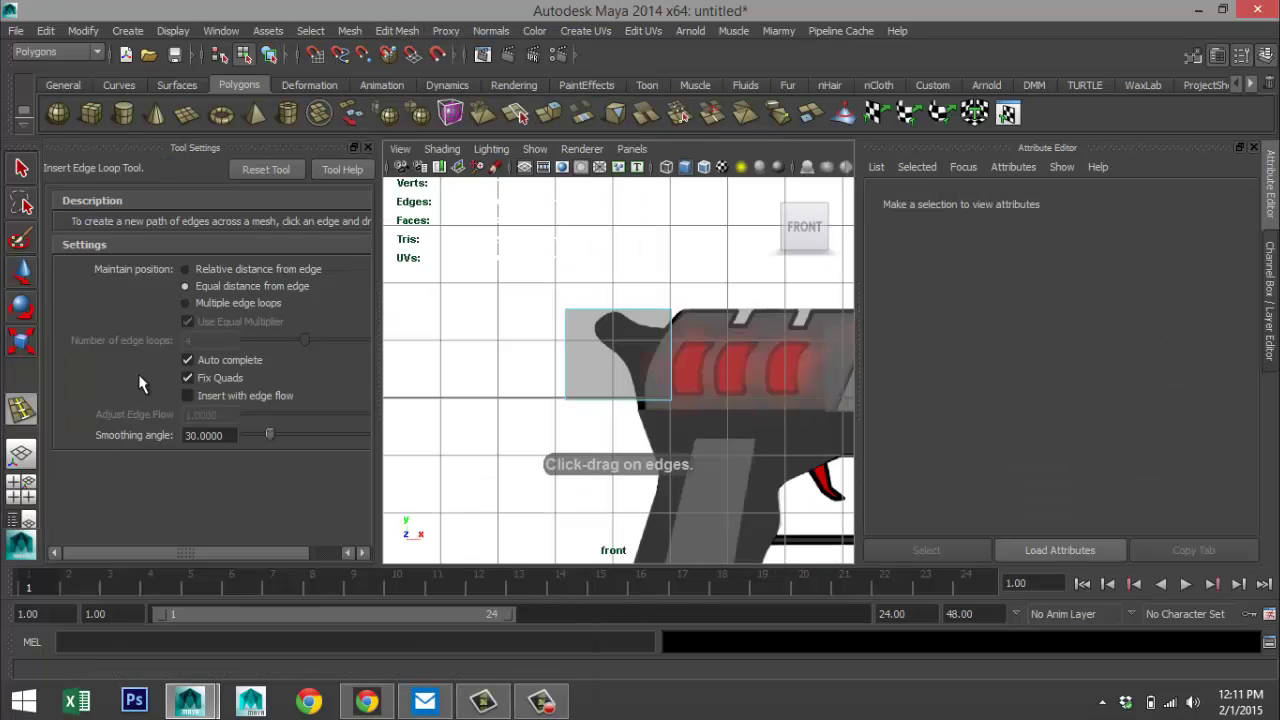
click(186, 304)
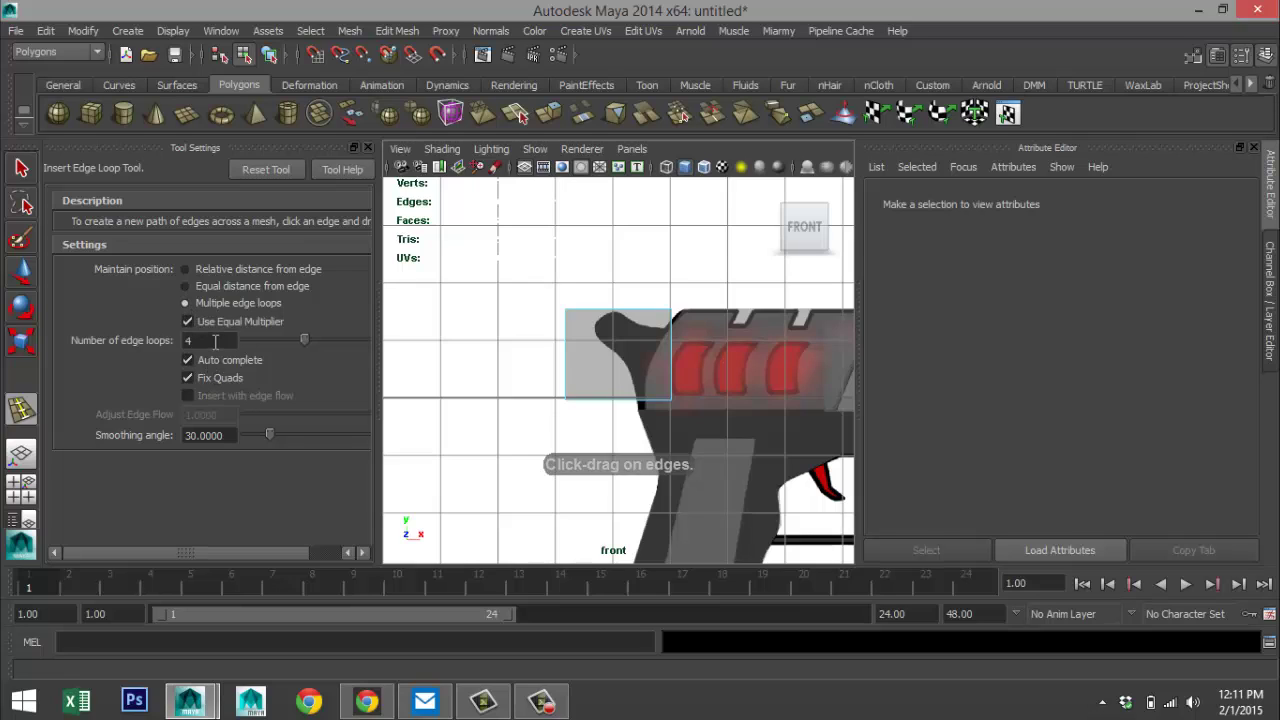
click(368, 147)
scroll(417, 266, up, 3)
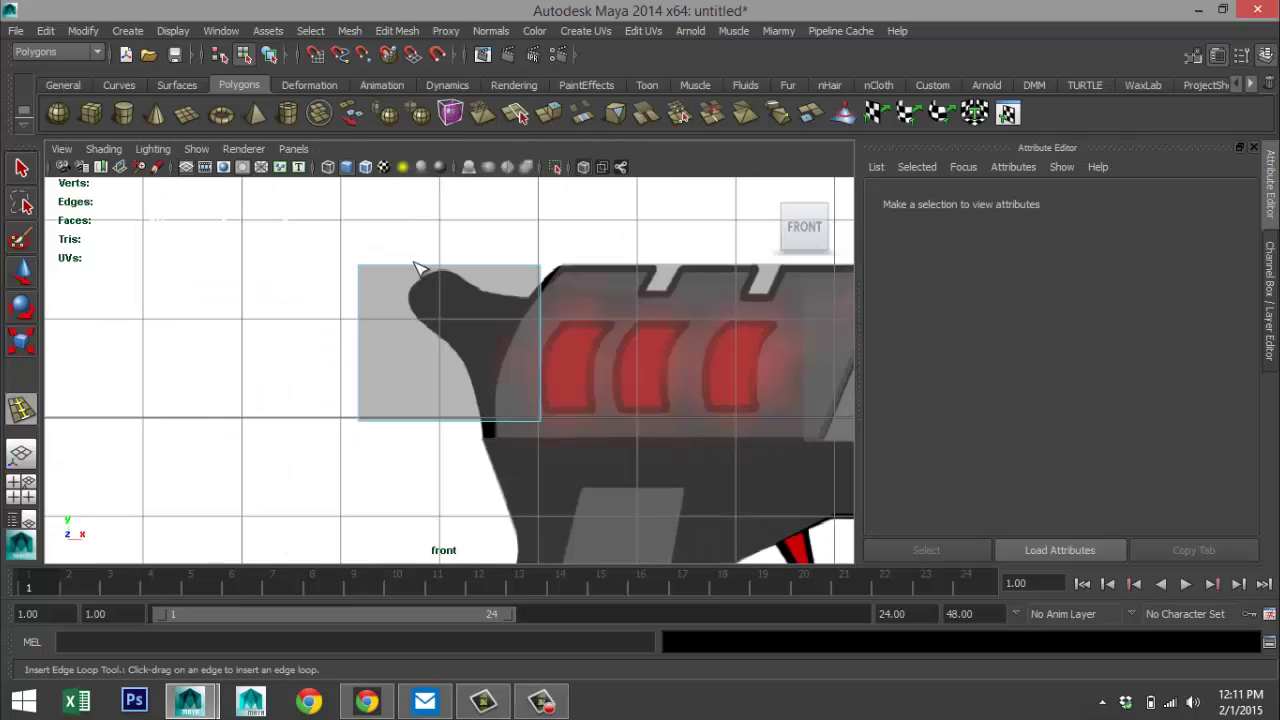
click(363, 295)
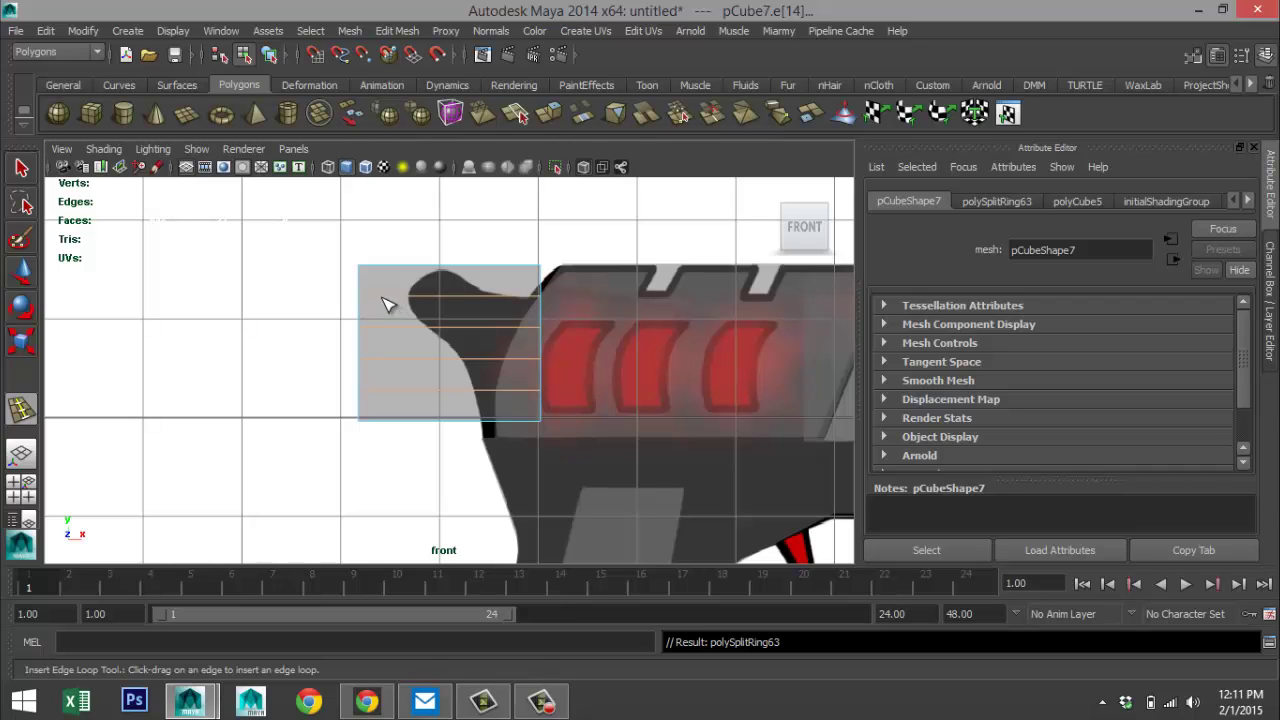
- Move the cube's whole rear column of vertices forward to the hammer's rearmost point in the reference
key(q)
right_drag(381, 296, 313, 273)
drag(324, 243, 447, 470)
key(w)
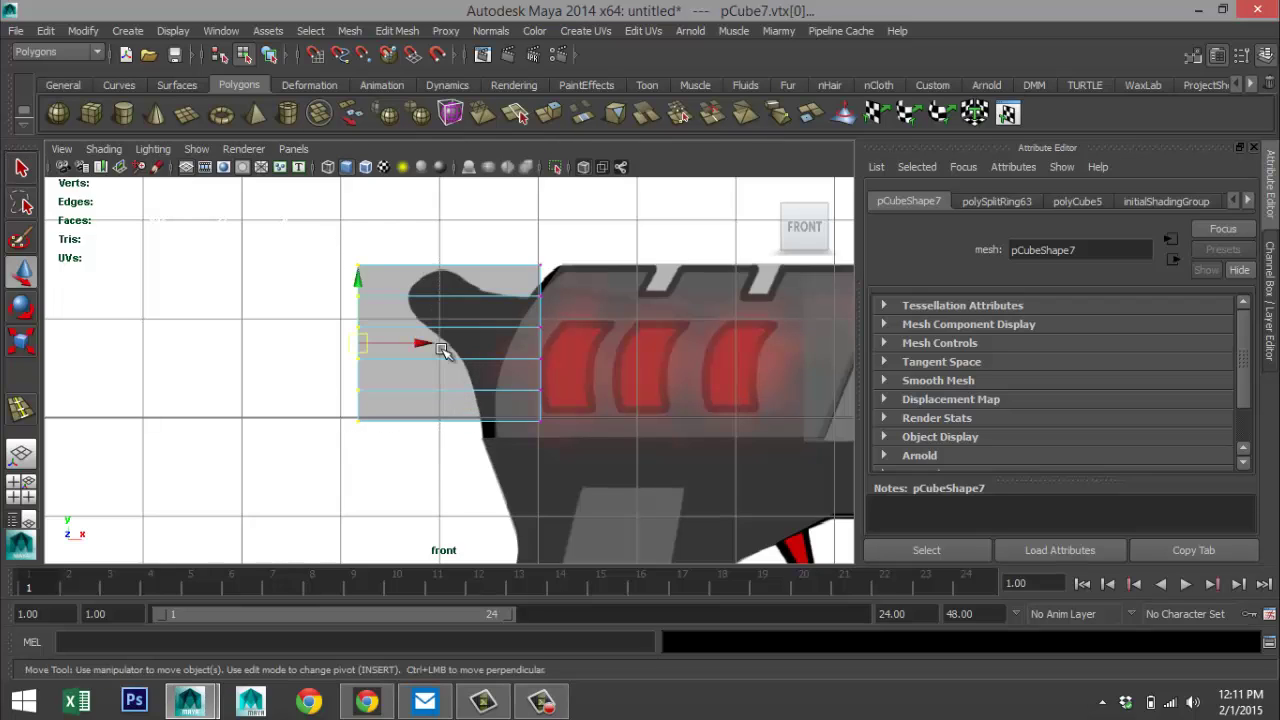
drag(420, 341, 468, 352)
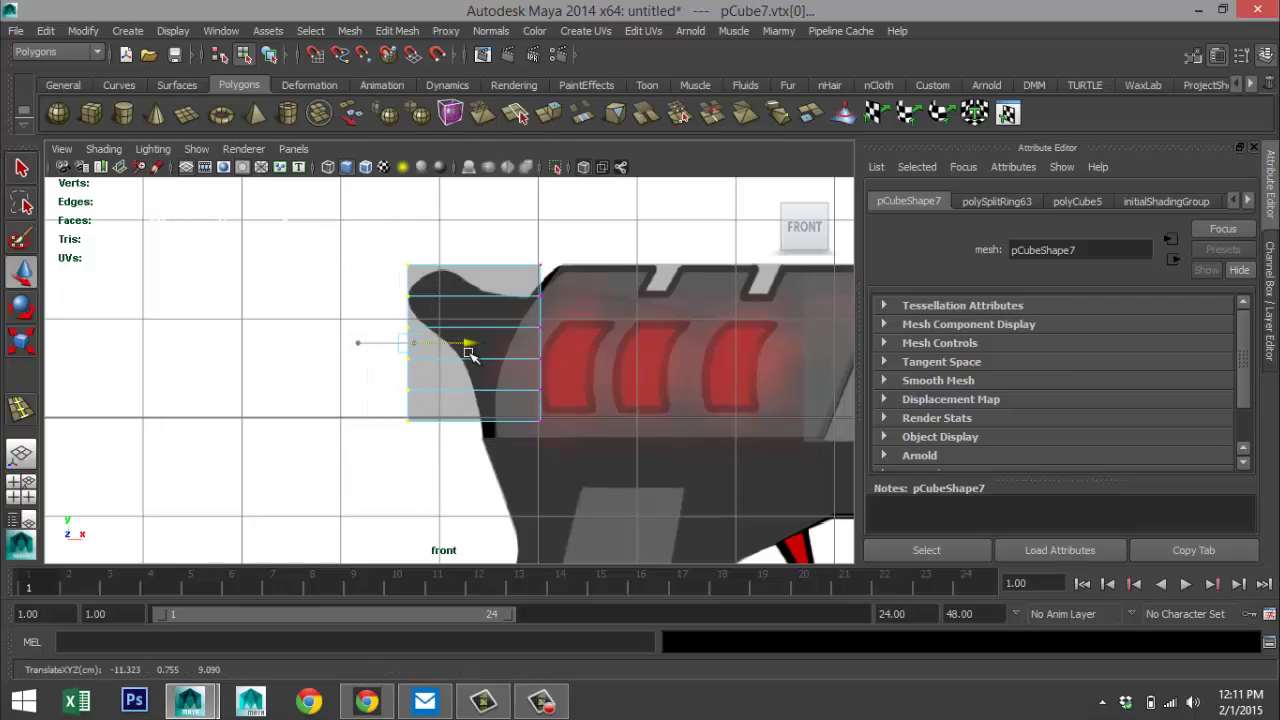
- Shift the cube's rear vertices row by row along X so the back edge follows the hammer's curved contour
drag(377, 244, 490, 268)
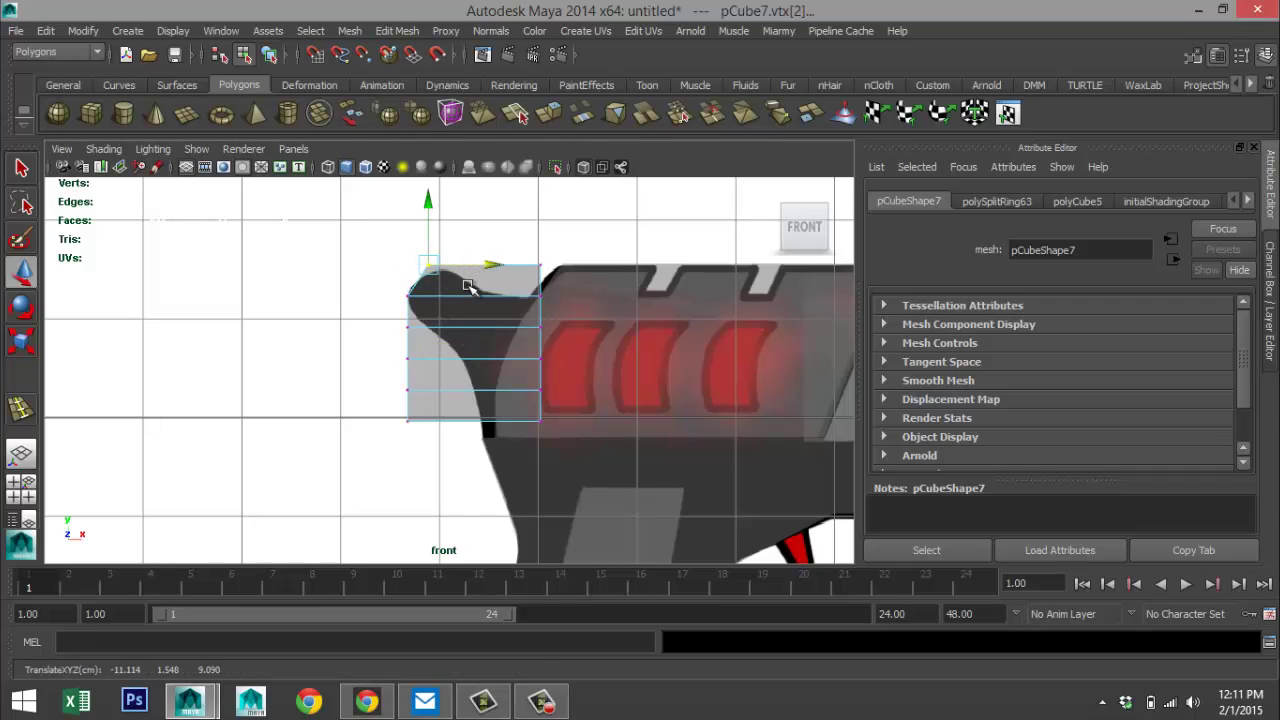
drag(385, 328, 452, 453)
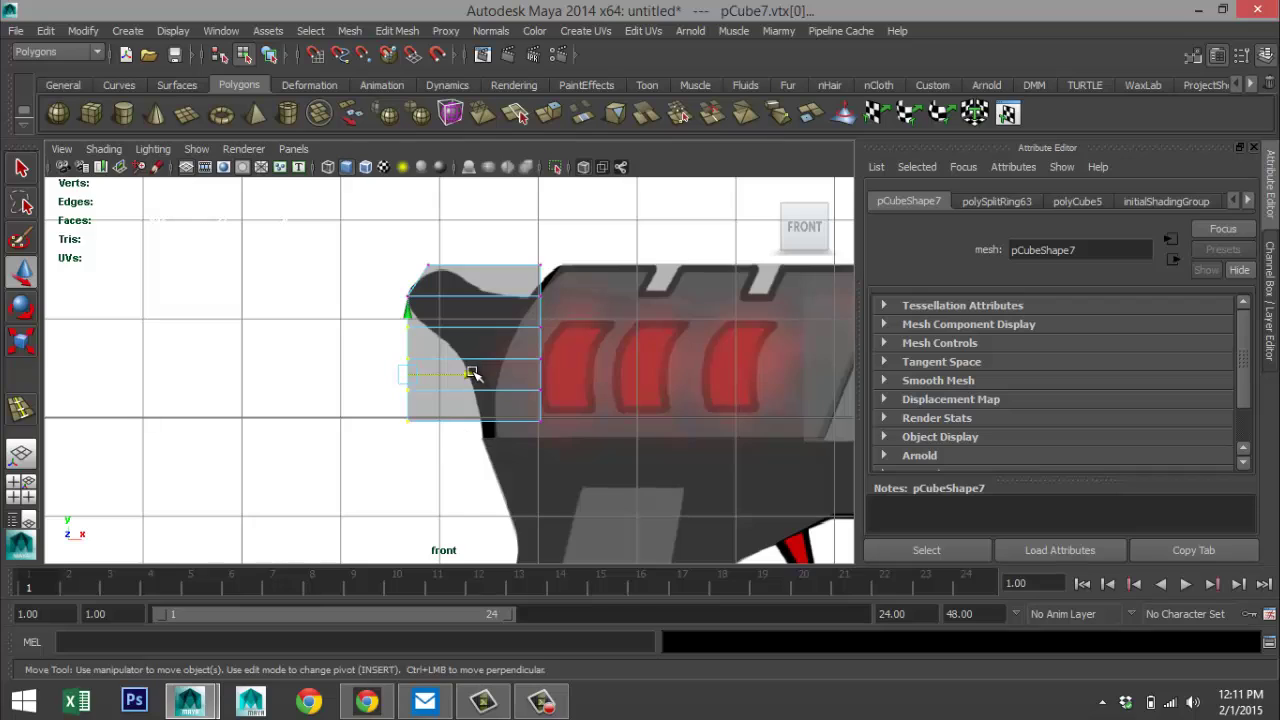
drag(472, 373, 478, 378)
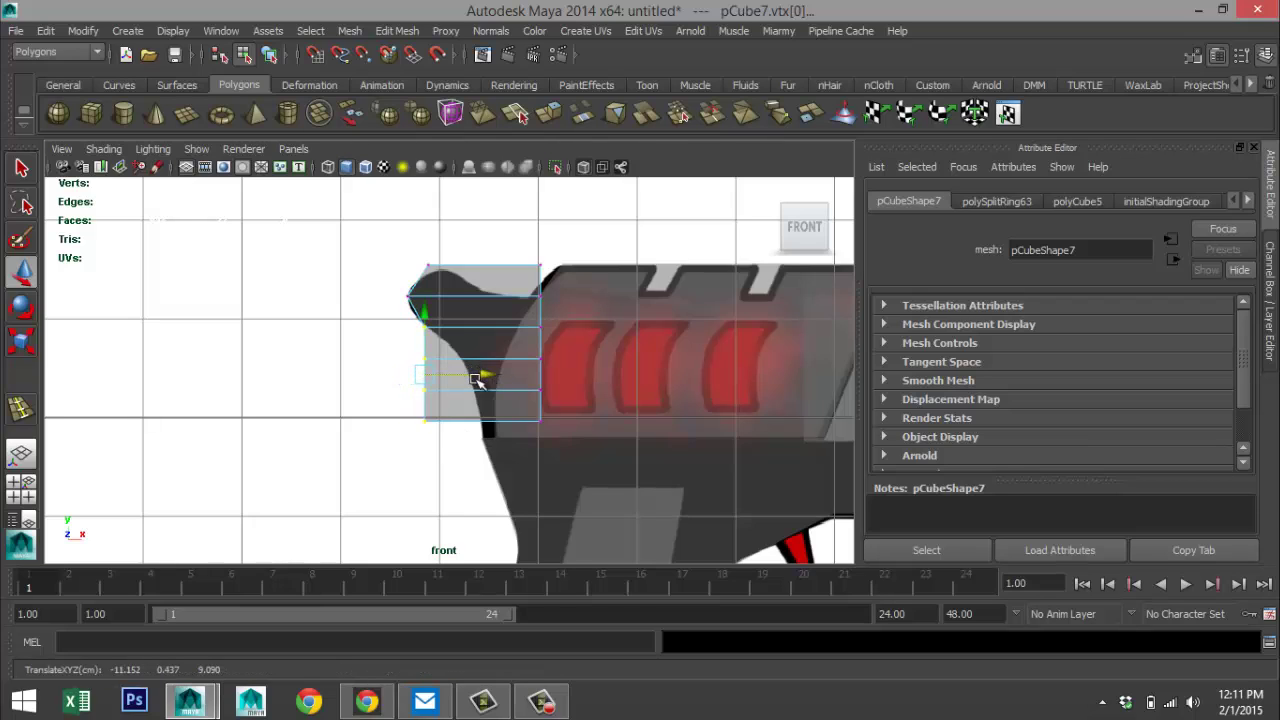
drag(391, 346, 461, 458)
drag(489, 390, 513, 396)
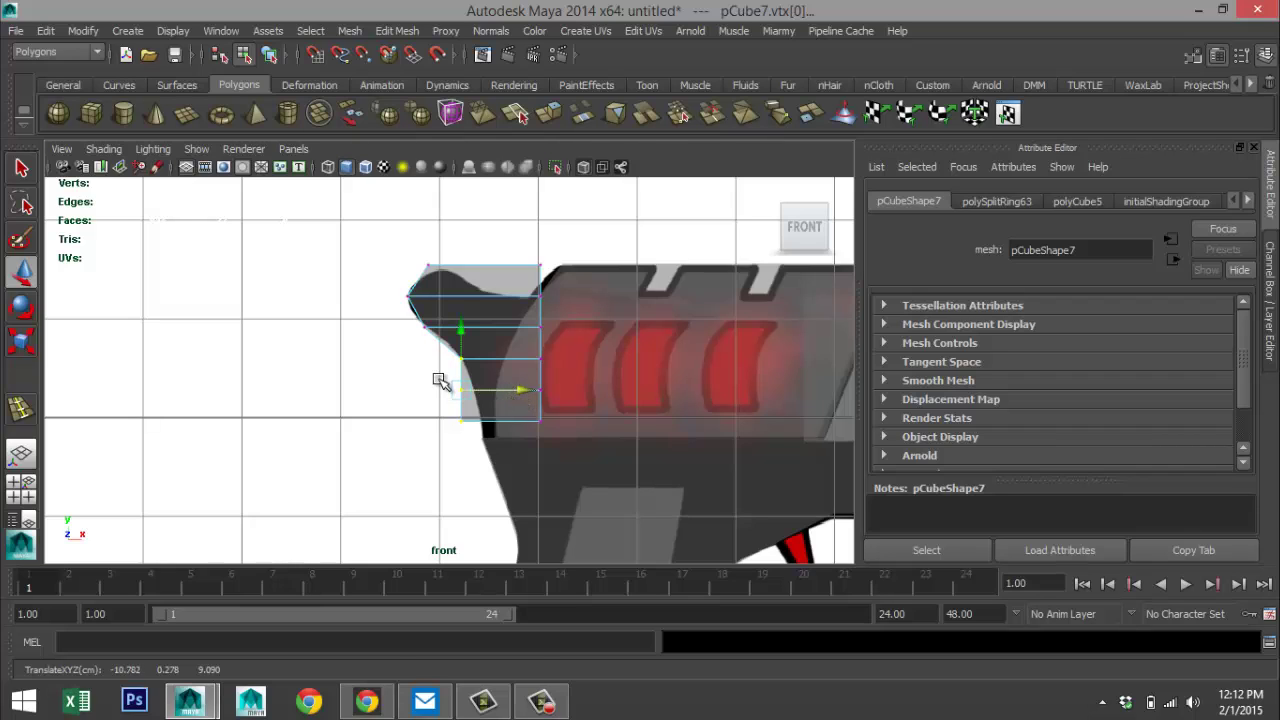
drag(438, 381, 487, 461)
drag(522, 407, 536, 411)
middle_drag(437, 410, 535, 420)
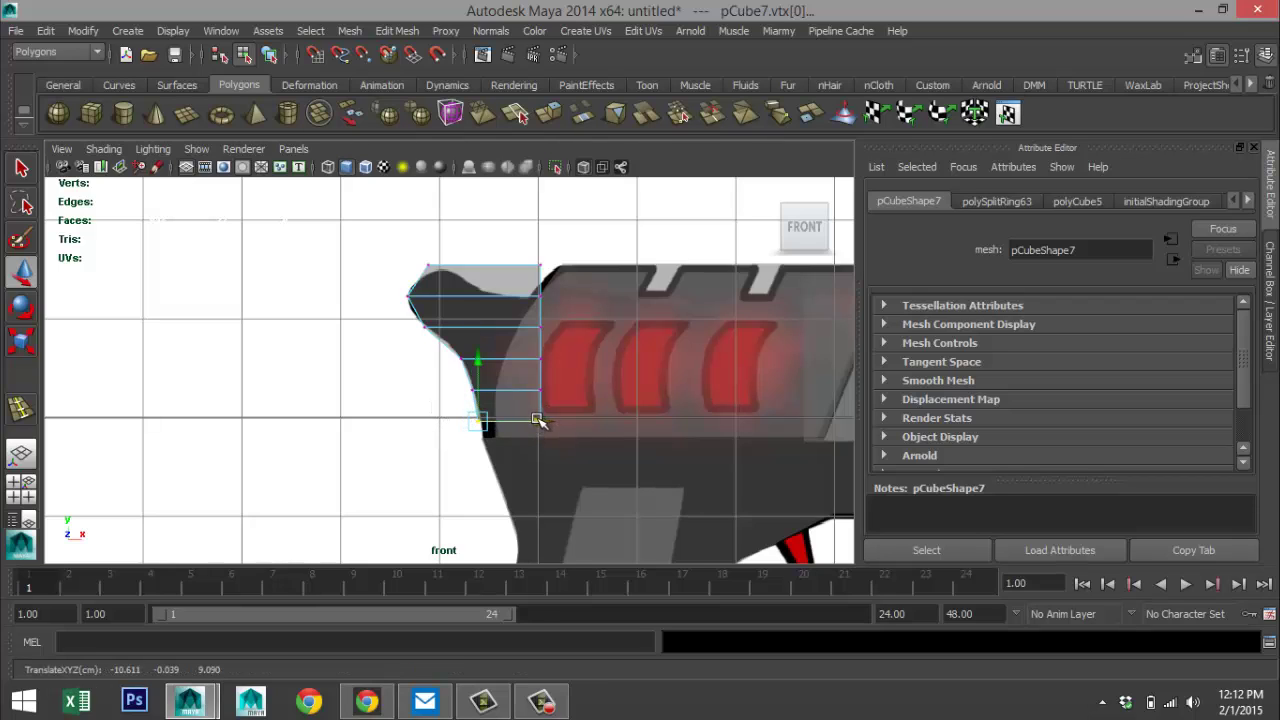
- Lower the cube's bottom row of vertices to the hammer's base and its top row slightly to the hammer's crest in the reference
drag(434, 400, 582, 460)
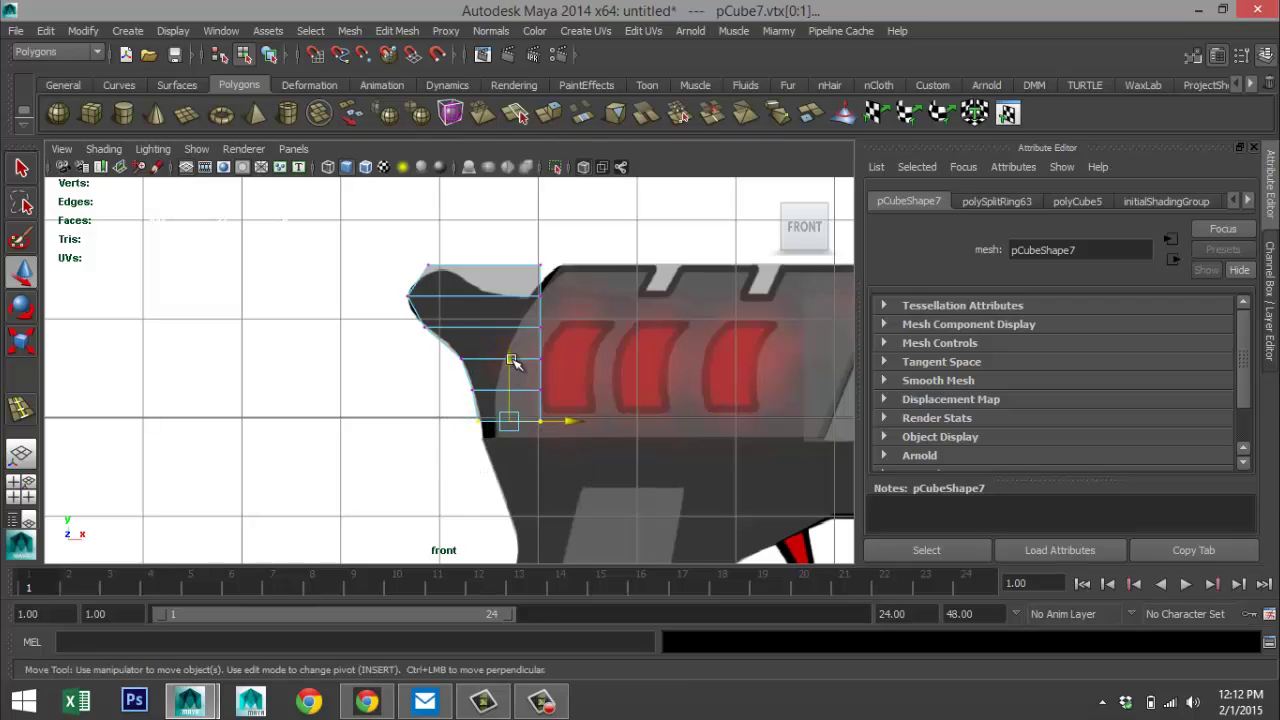
drag(512, 362, 517, 371)
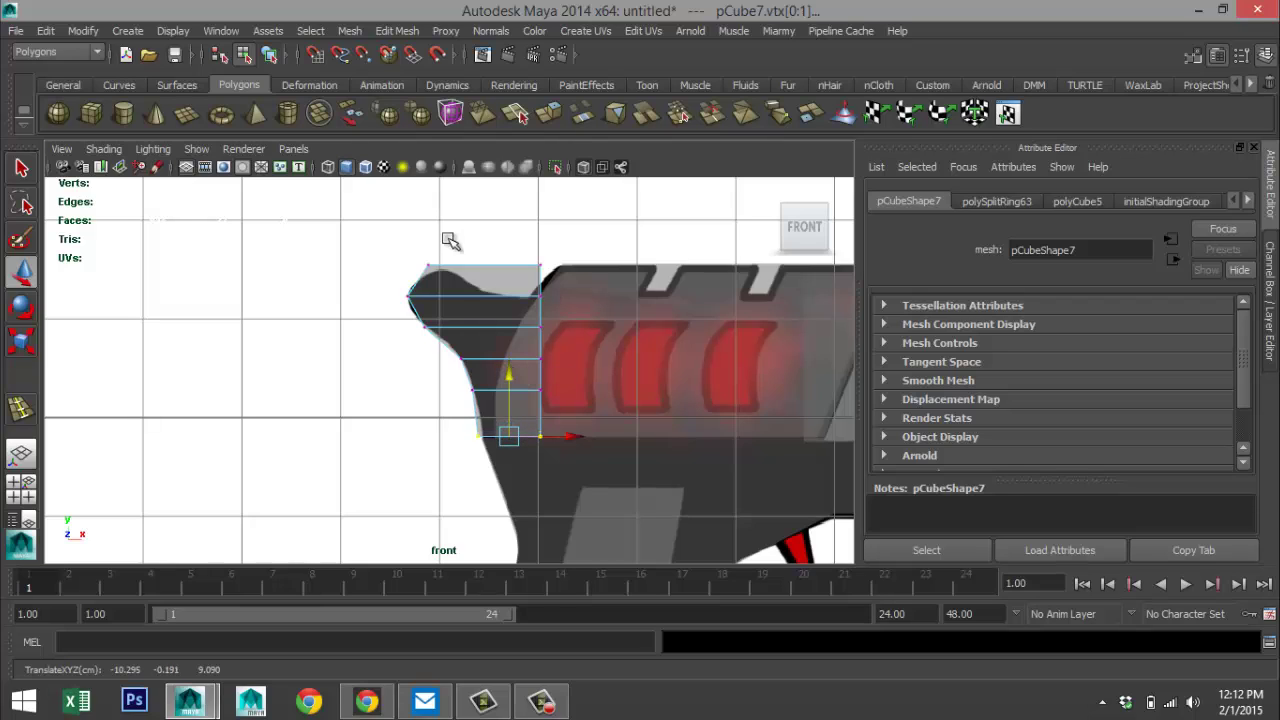
drag(406, 249, 578, 292)
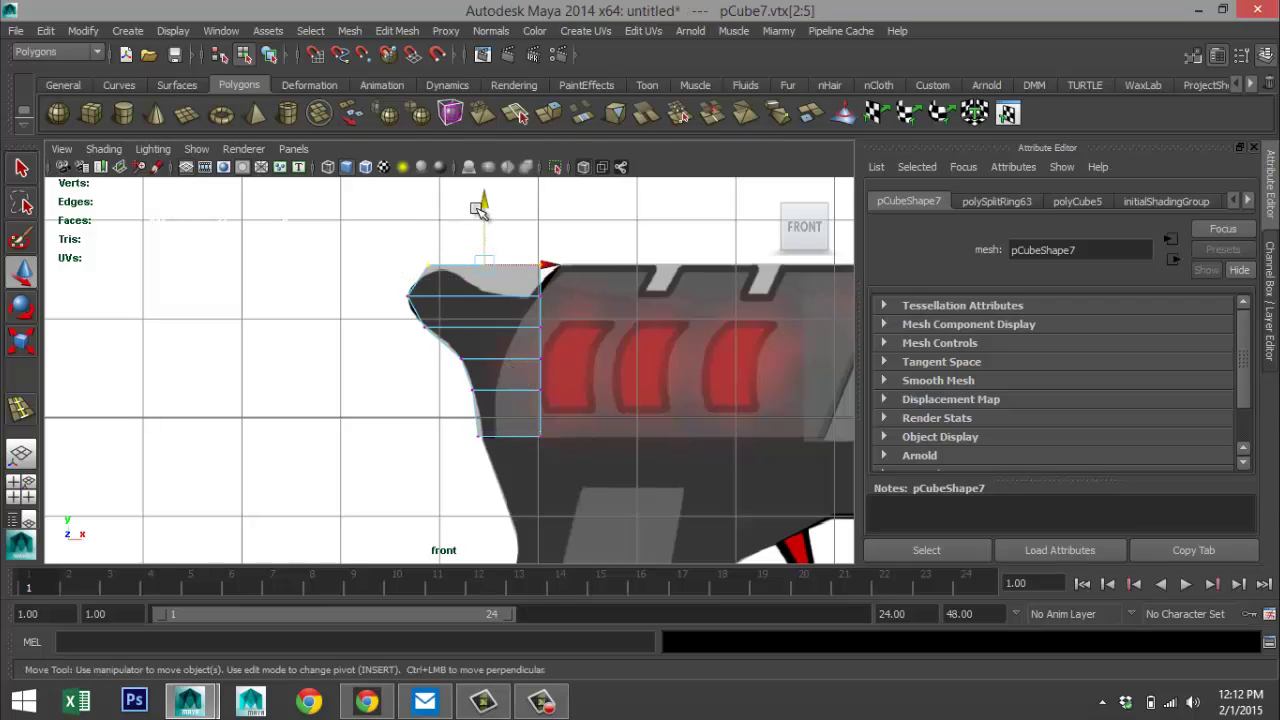
drag(479, 208, 486, 210)
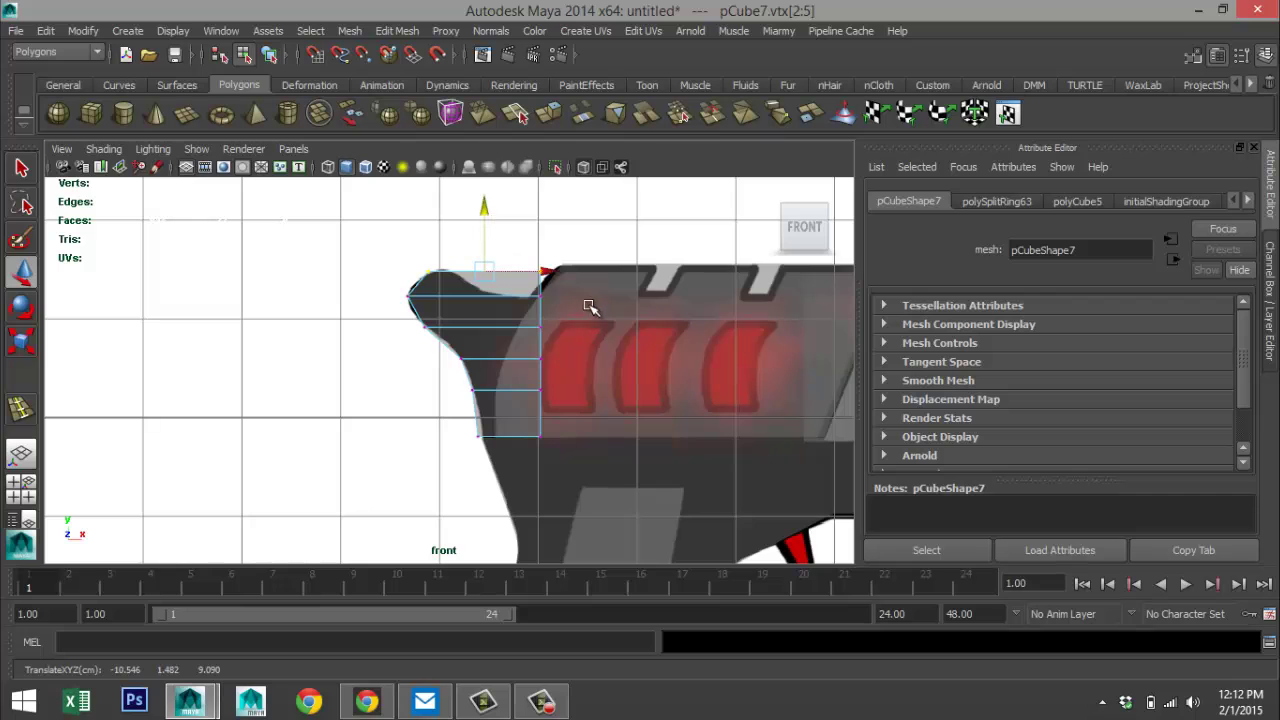
- Set the Insert Edge Loop tool to equal distance from edge and insert five vertical loops across the hammer
click(397, 31)
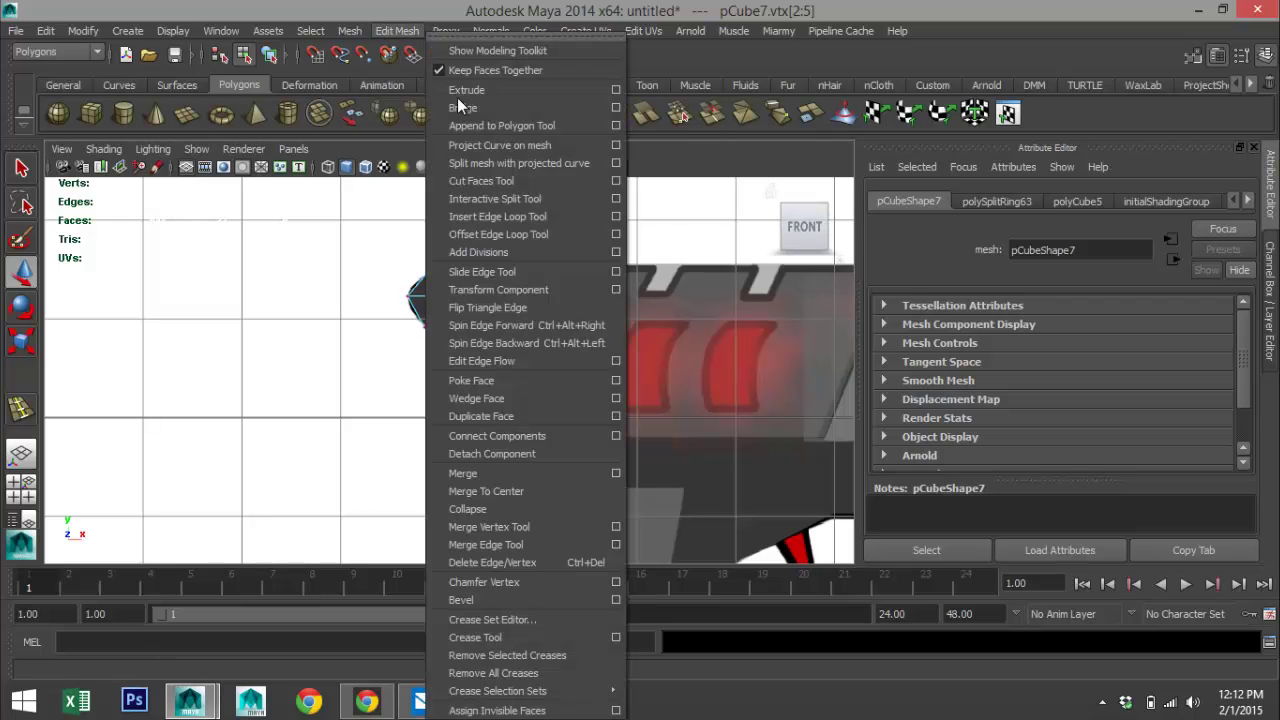
click(616, 217)
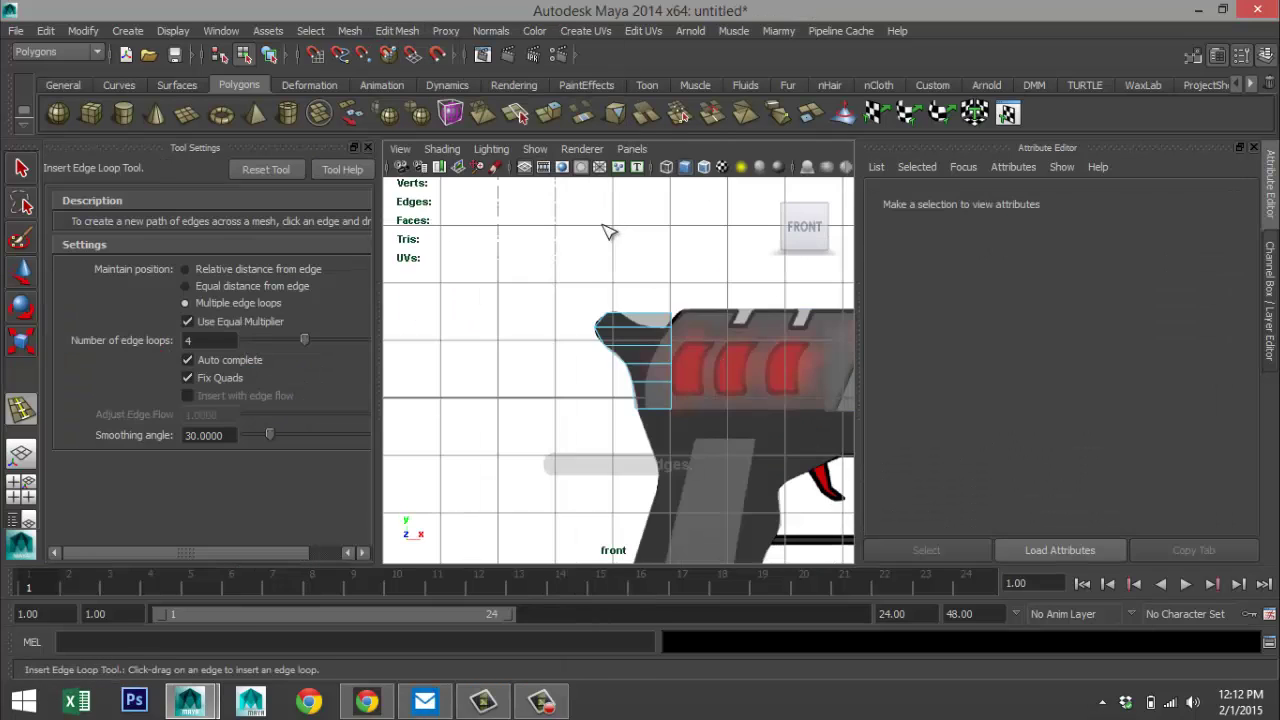
click(186, 286)
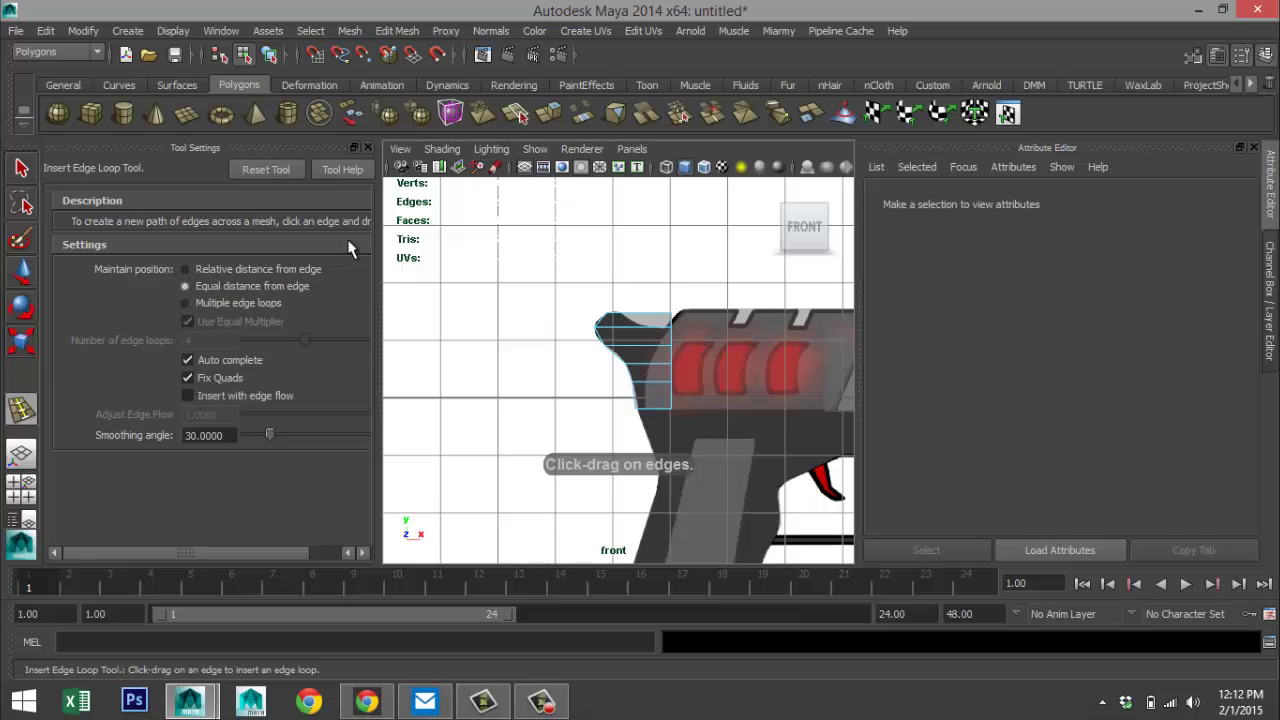
click(365, 147)
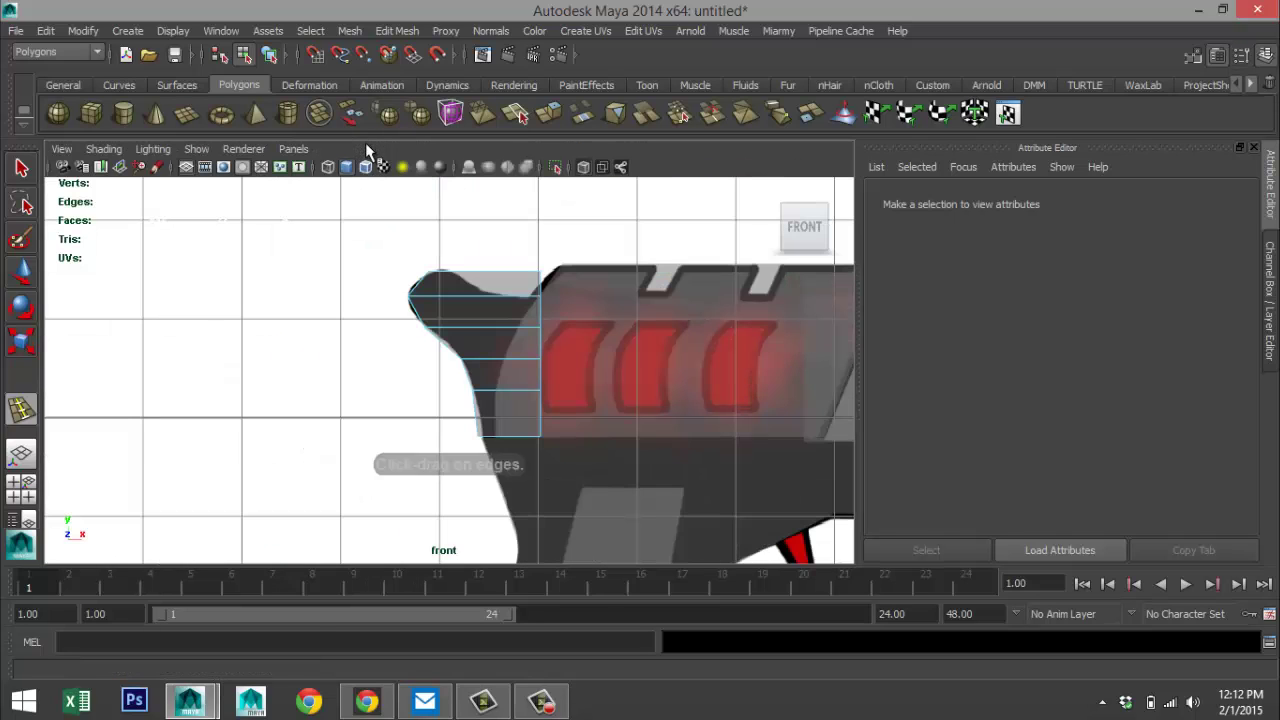
click(445, 273)
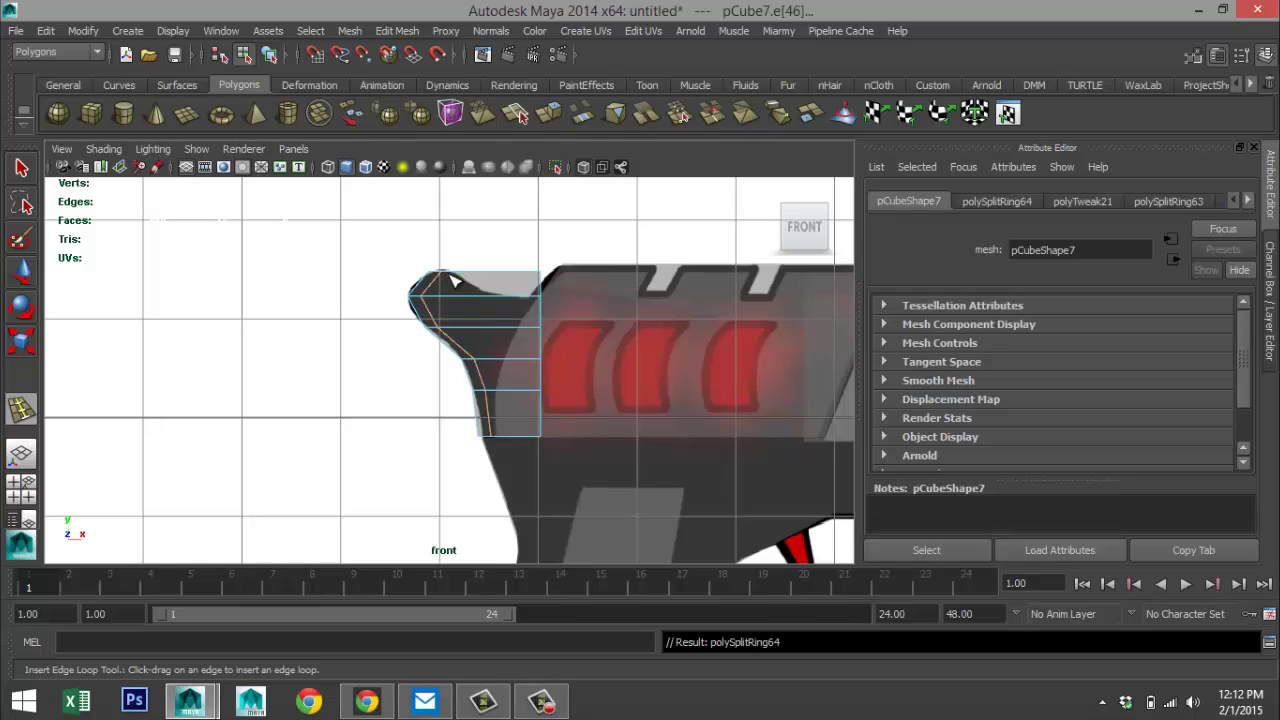
click(491, 281)
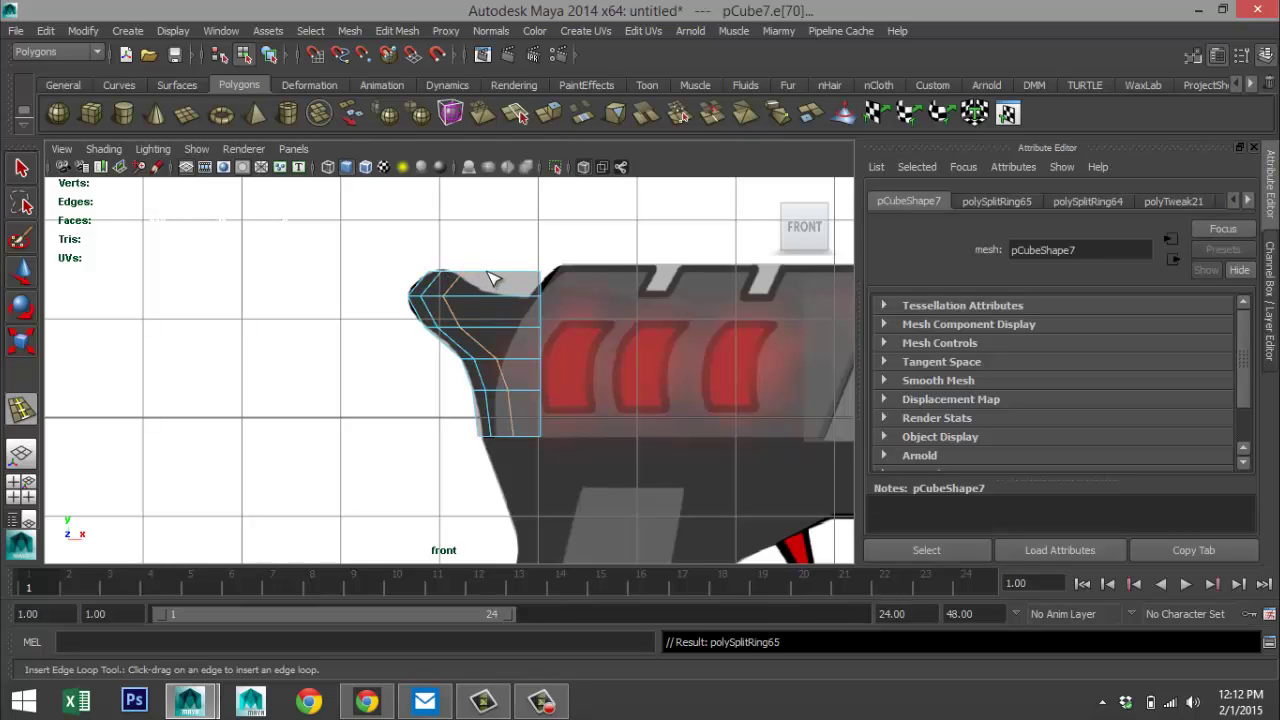
click(505, 282)
click(519, 279)
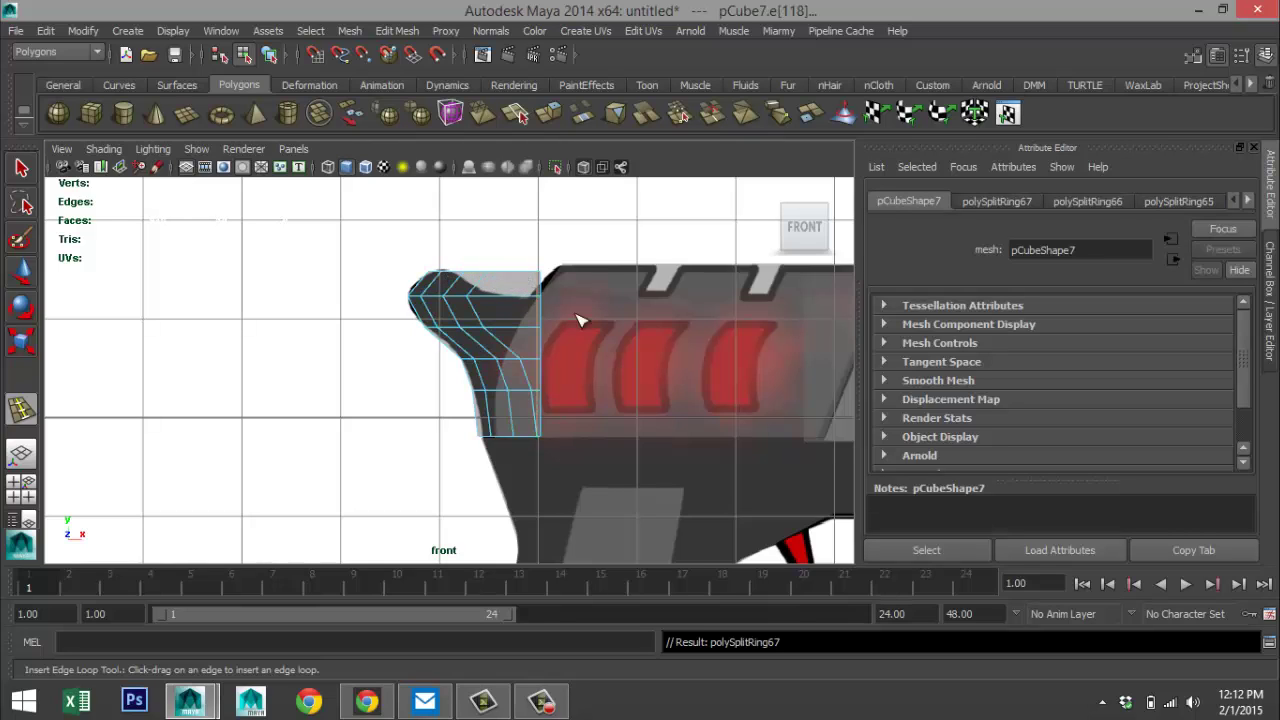
drag(519, 279, 506, 279)
key(q)
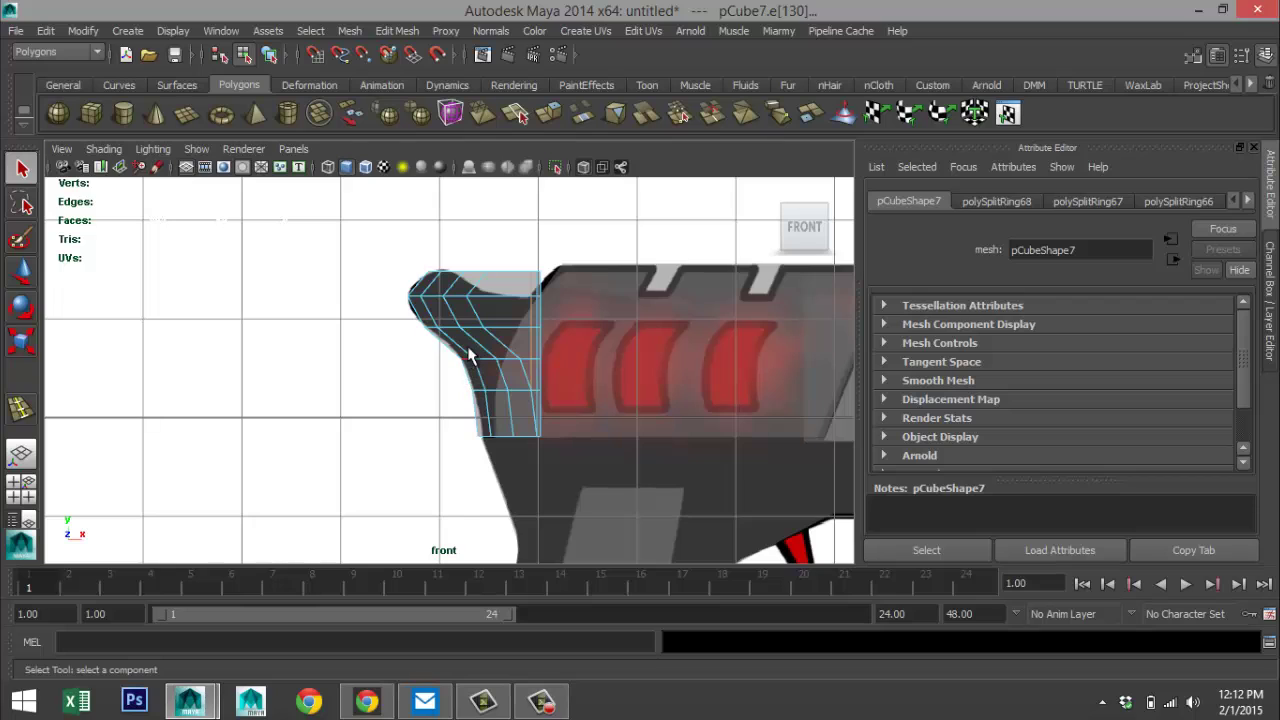
- Lower the two middle columns' top vertices into the hammer's dip and raise the crest vertices to the reference outline
right_drag(465, 280, 428, 283)
drag(473, 278, 505, 284)
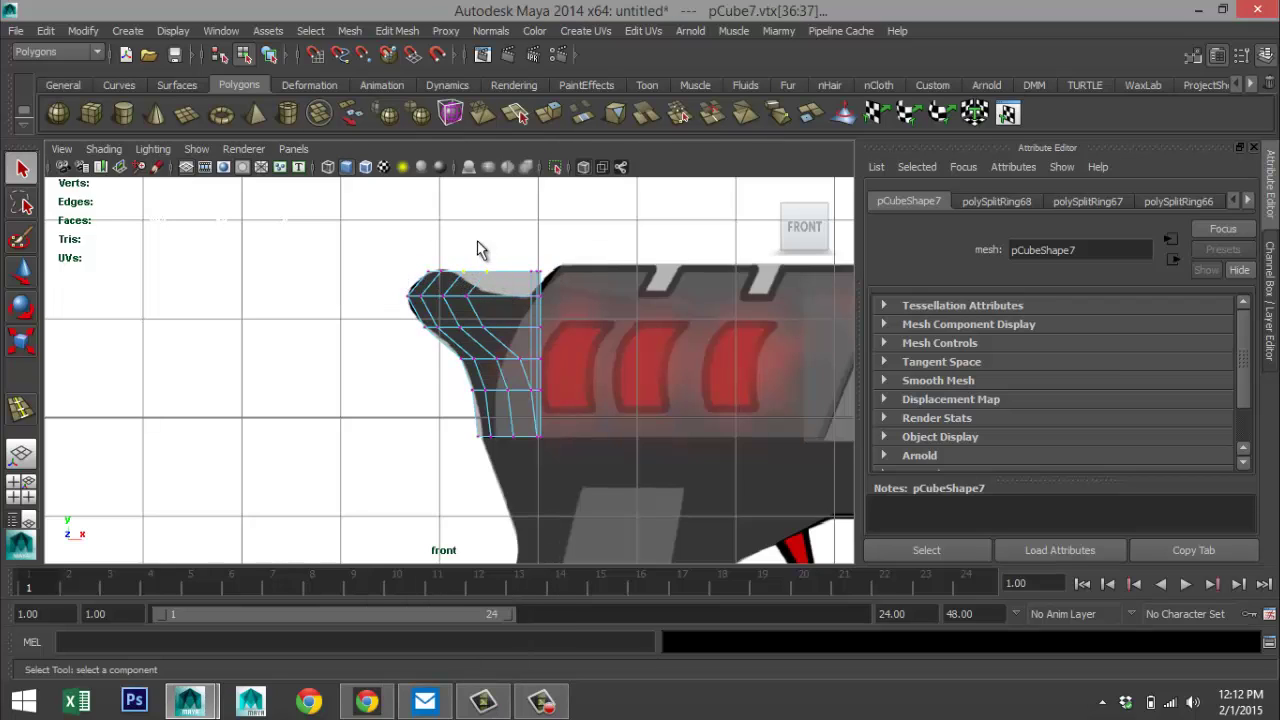
key(w)
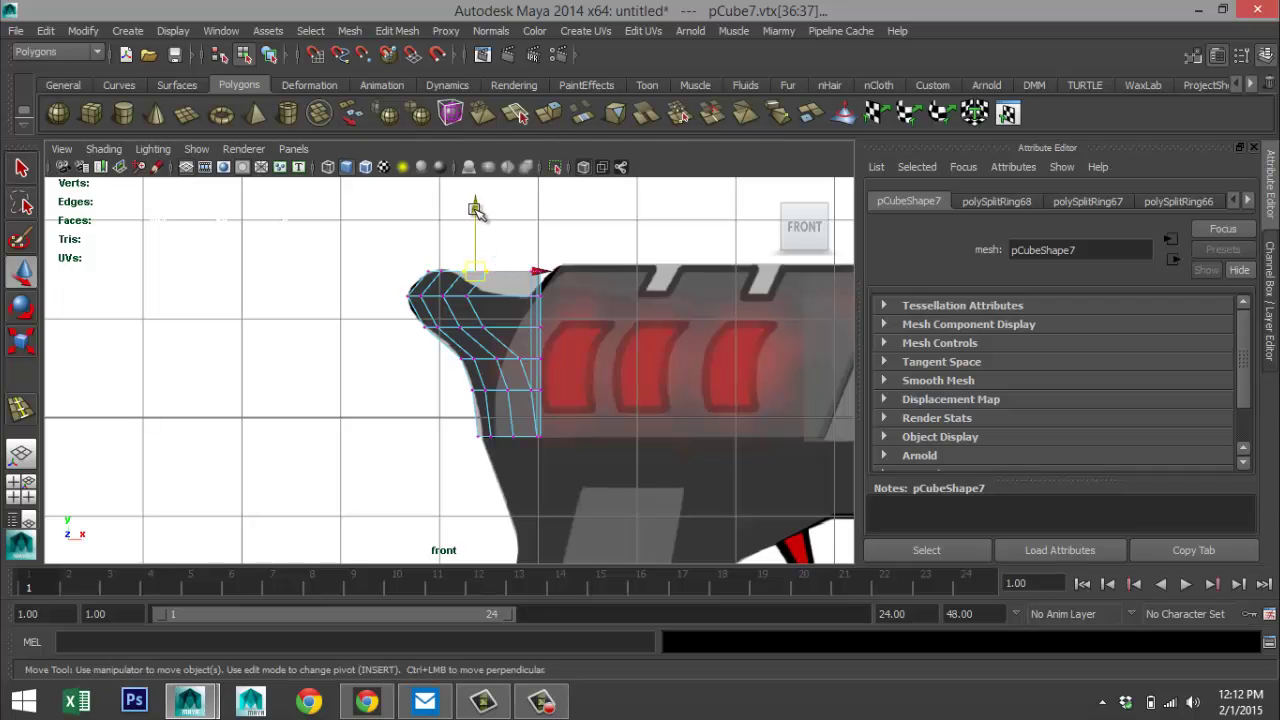
drag(477, 208, 477, 217)
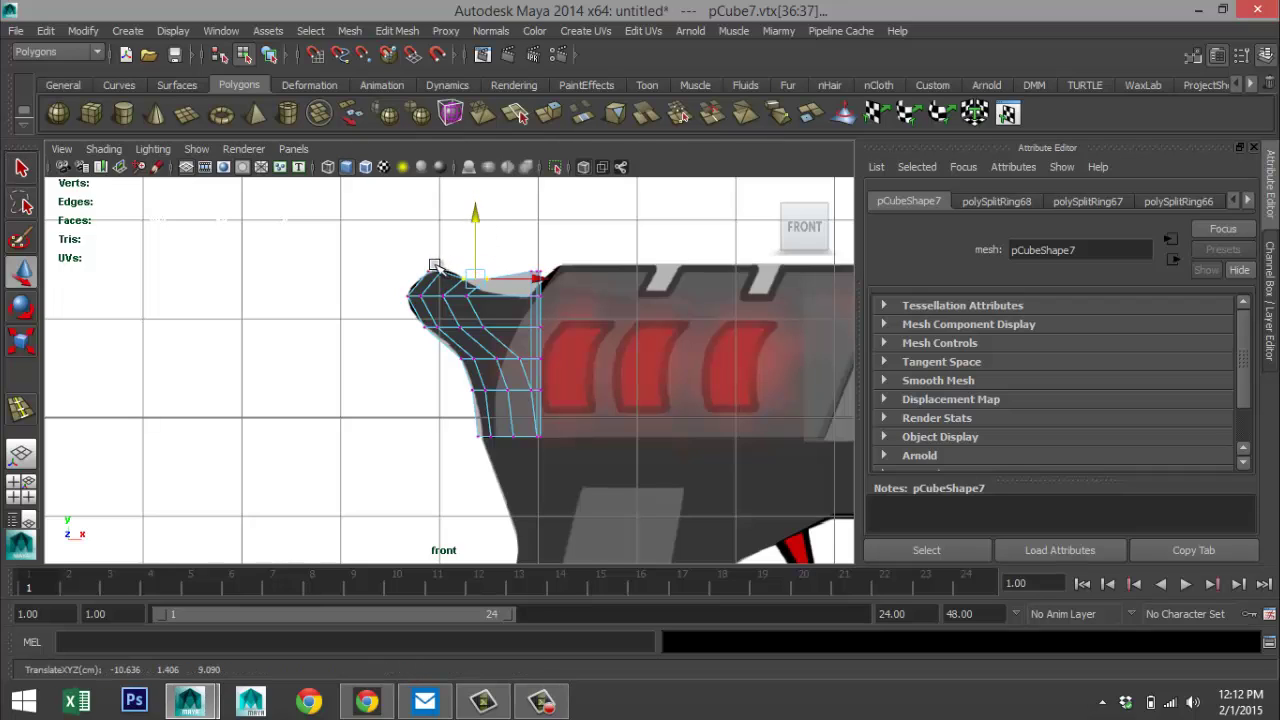
mouse_move(431, 259)
mouse_down()
mouse_move(449, 282)
mouse_move(449, 269)
mouse_up()
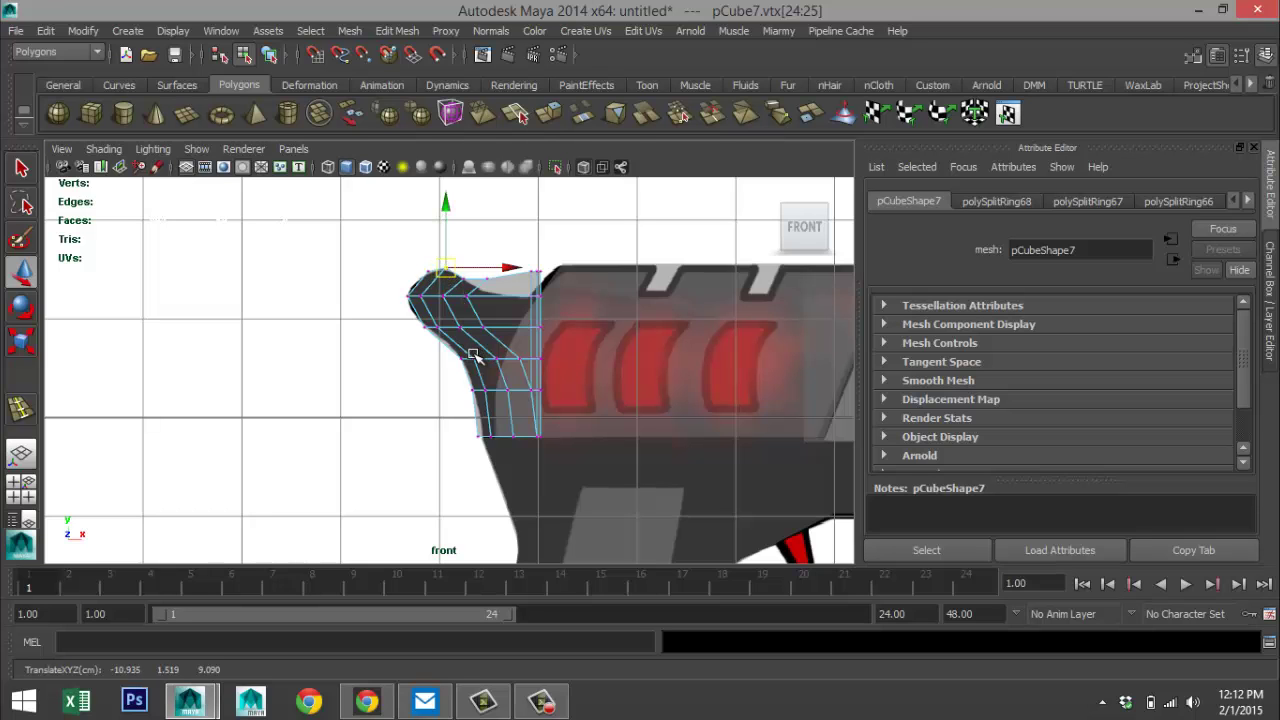
- Fit the hammer's rear tip and the vertices below it to the reference curve, and raise the adjoining inner vertices to match
scroll(474, 355, up, 5)
scroll(466, 372, down, 6)
scroll(474, 372, up, 3)
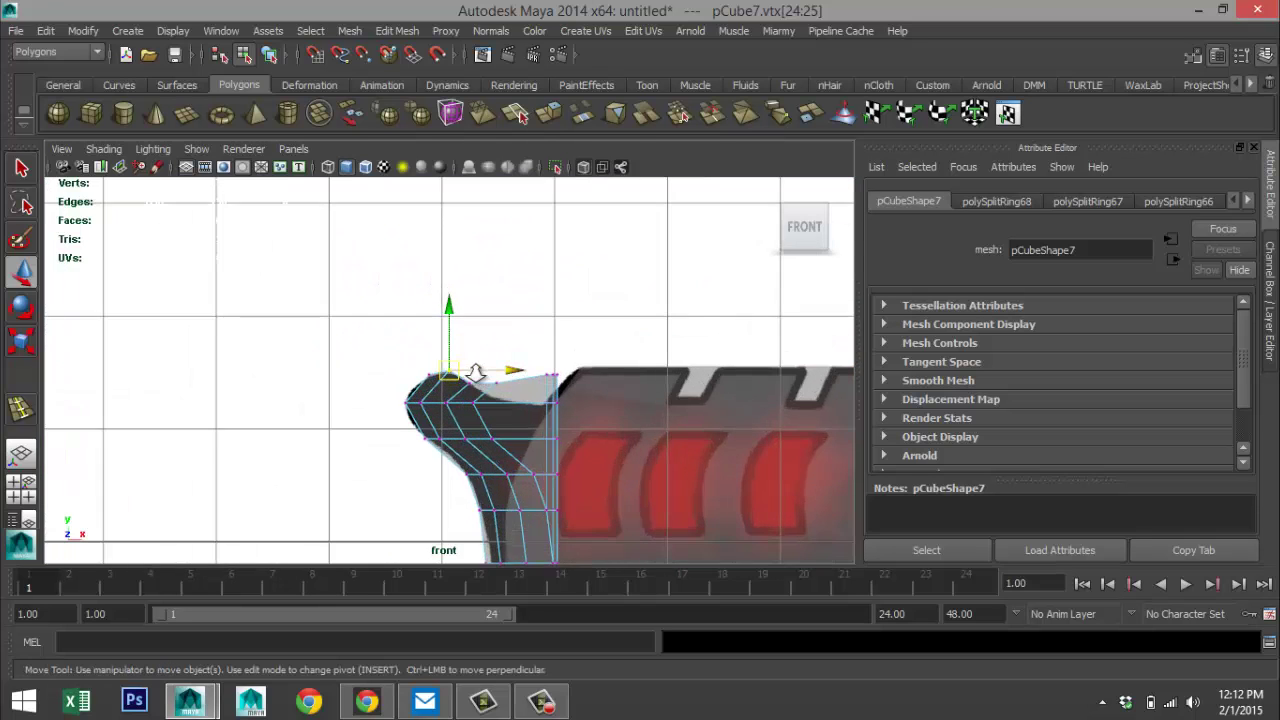
scroll(476, 372, up, 2)
drag(388, 430, 370, 408)
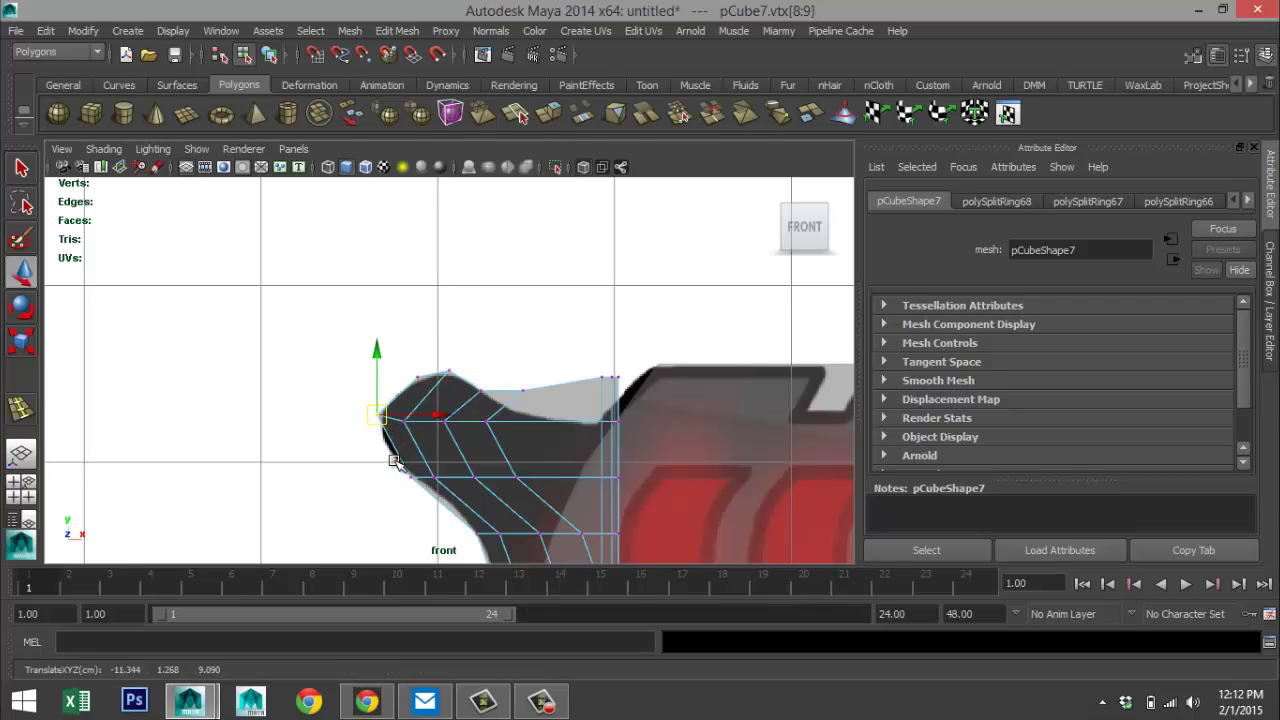
mouse_move(403, 466)
mouse_down()
mouse_move(440, 500)
mouse_move(403, 456)
mouse_up()
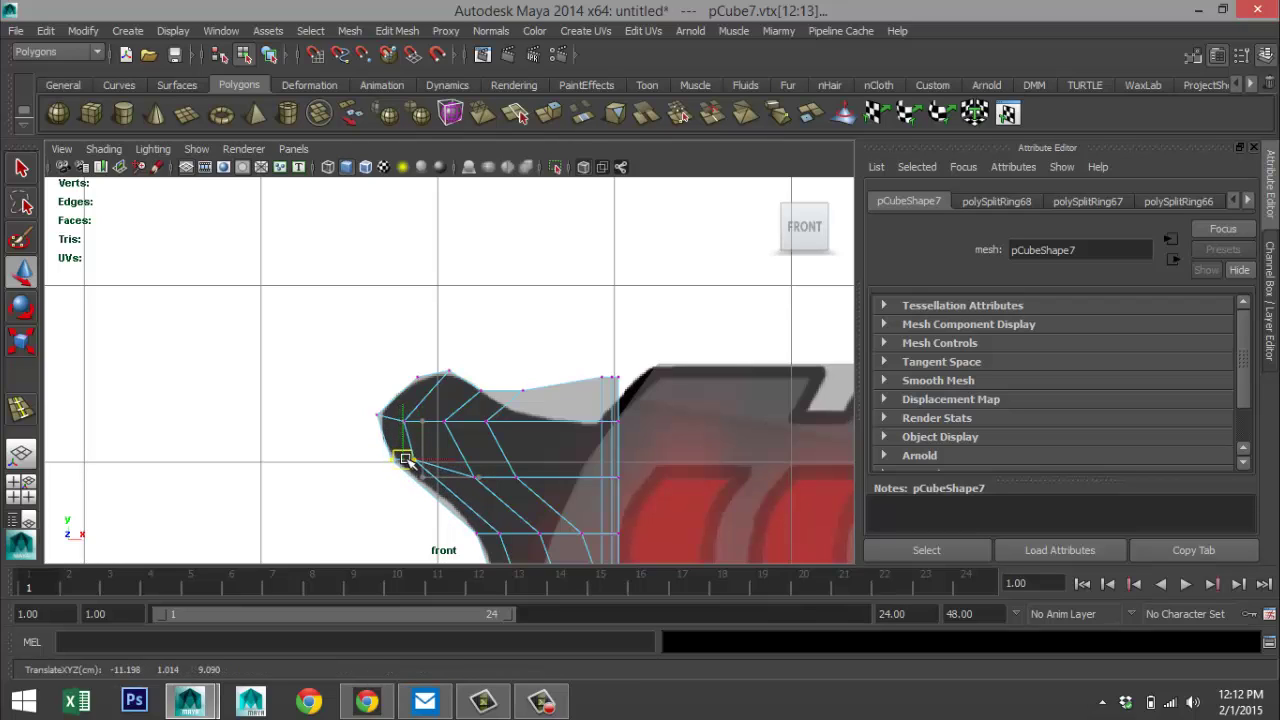
click(494, 470)
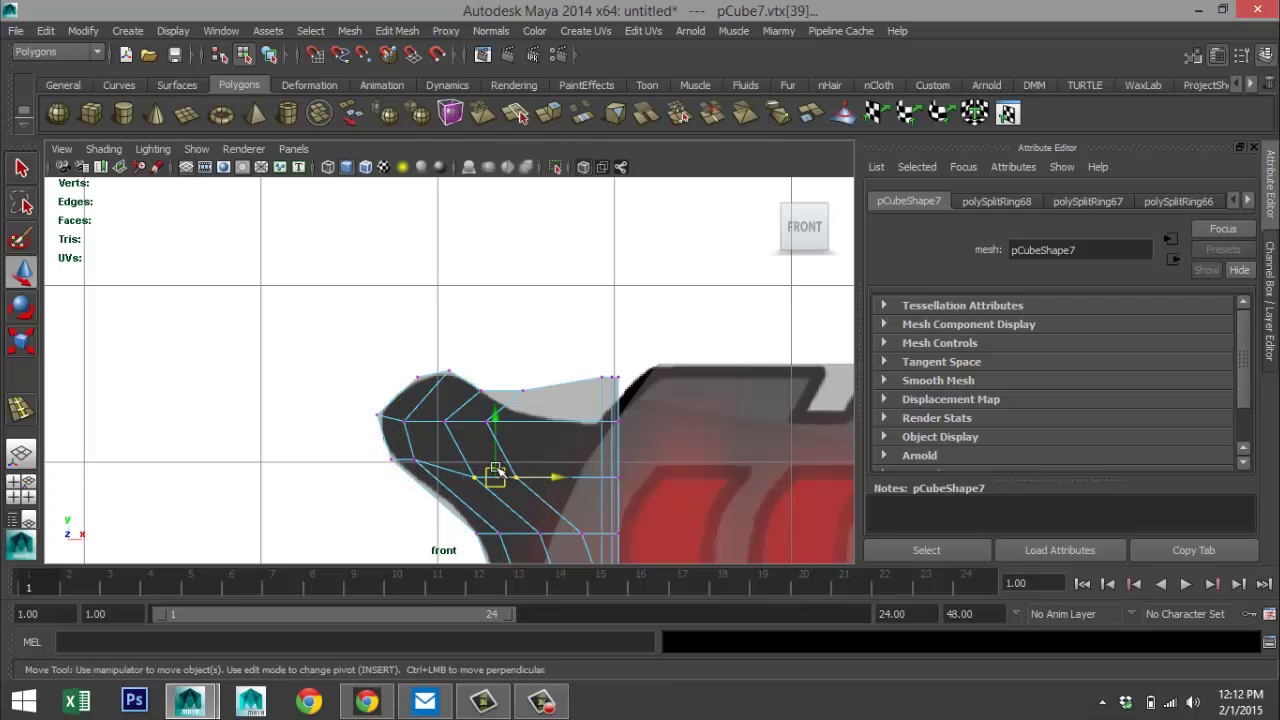
drag(494, 470, 491, 465)
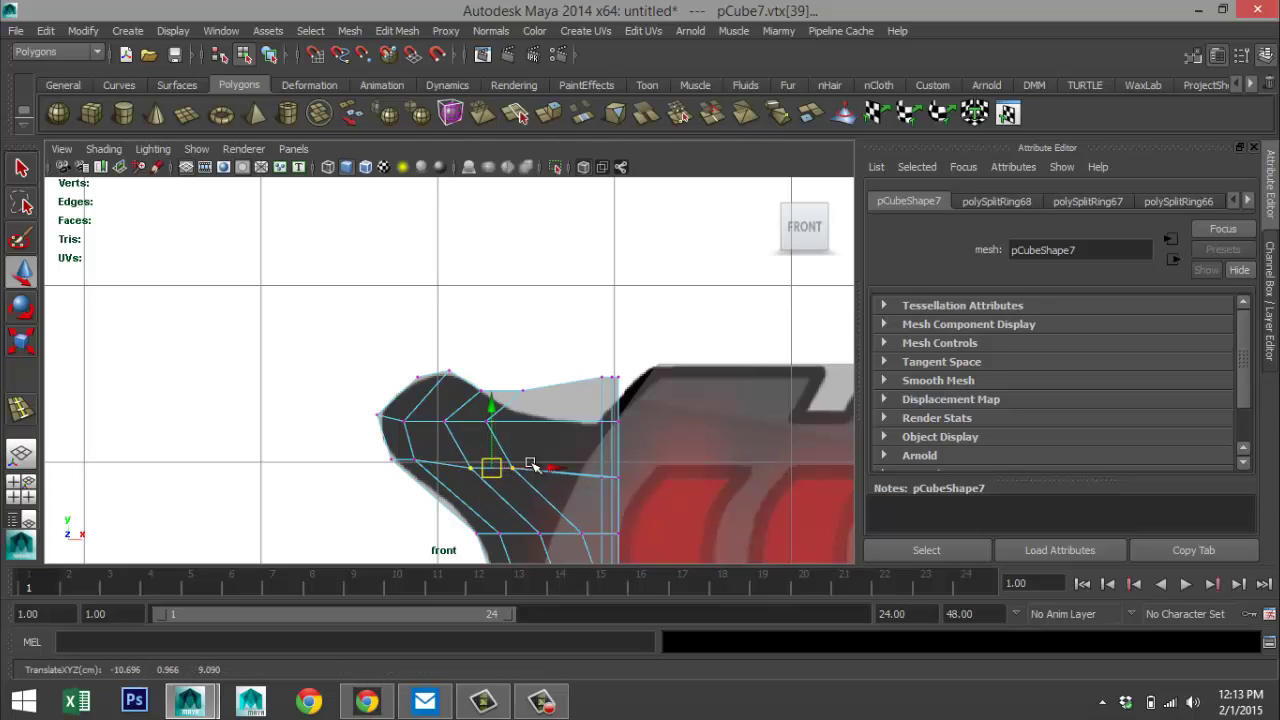
- Lower the front columns' upper vertices to the reference outline, then reposition the dip and crest vertices to smooth the hammer's top contour
drag(558, 357, 650, 427)
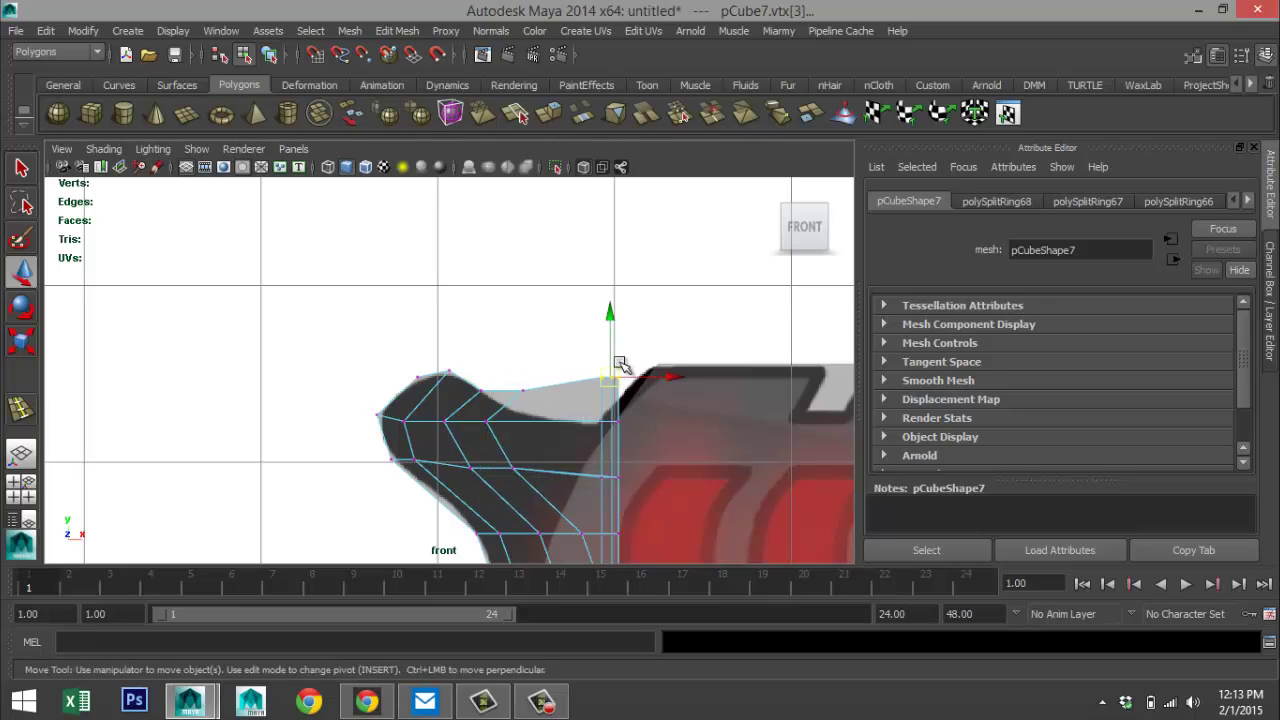
click(561, 345)
drag(556, 331, 643, 443)
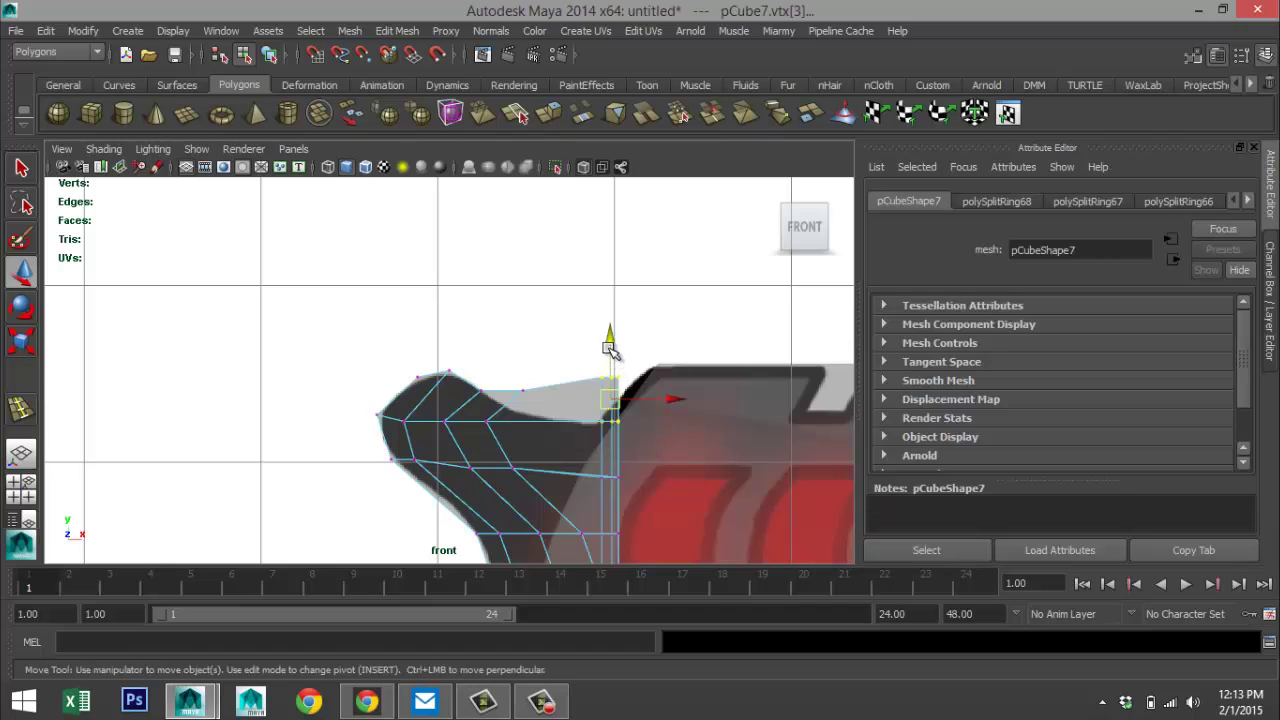
drag(609, 340, 614, 388)
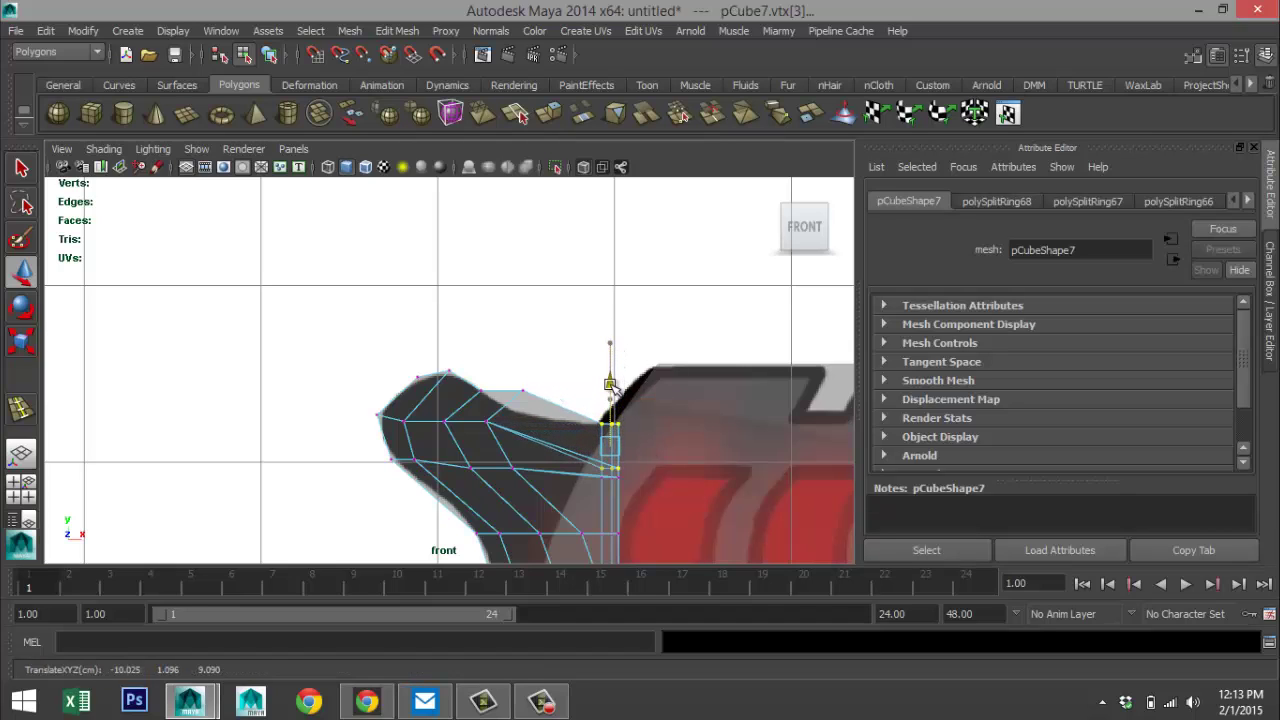
drag(500, 380, 532, 441)
click(481, 413)
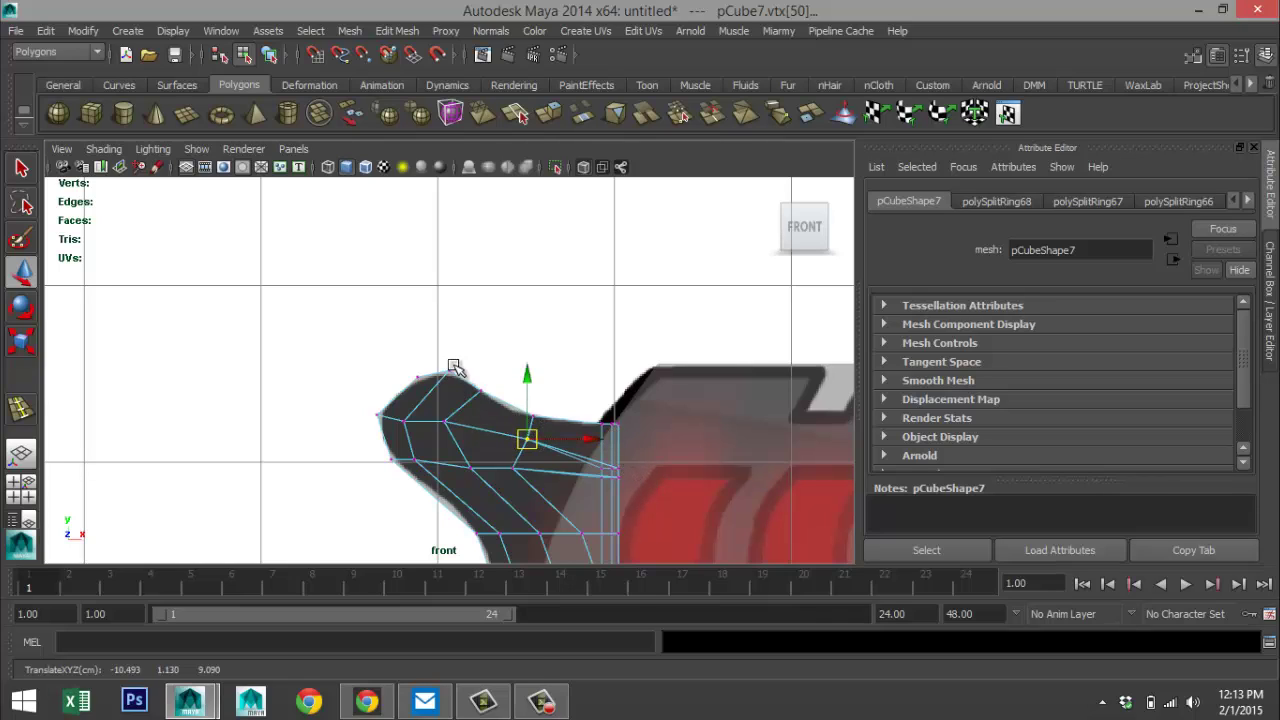
mouse_move(445, 362)
mouse_down()
mouse_move(465, 381)
mouse_move(452, 374)
mouse_up()
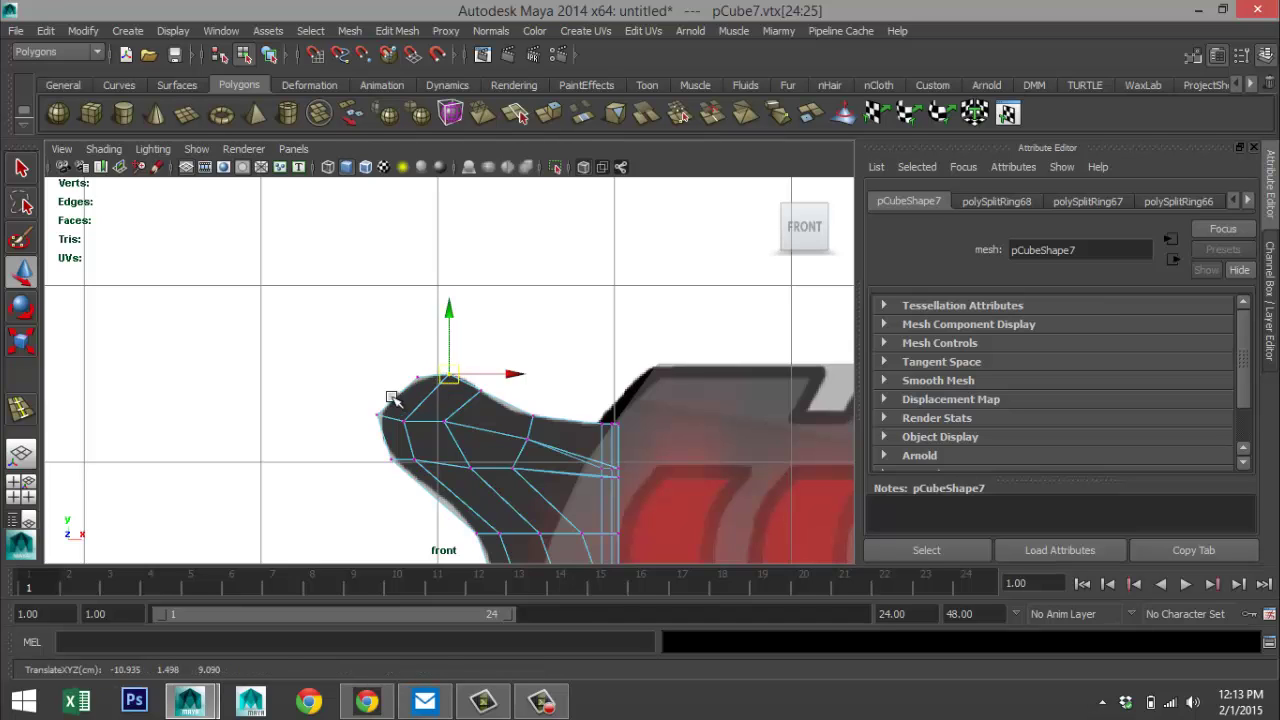
- Return to object mode in the perspective view and move the hammer along Z to about -0.112, against the gun's rear
scroll(365, 392, down, 5)
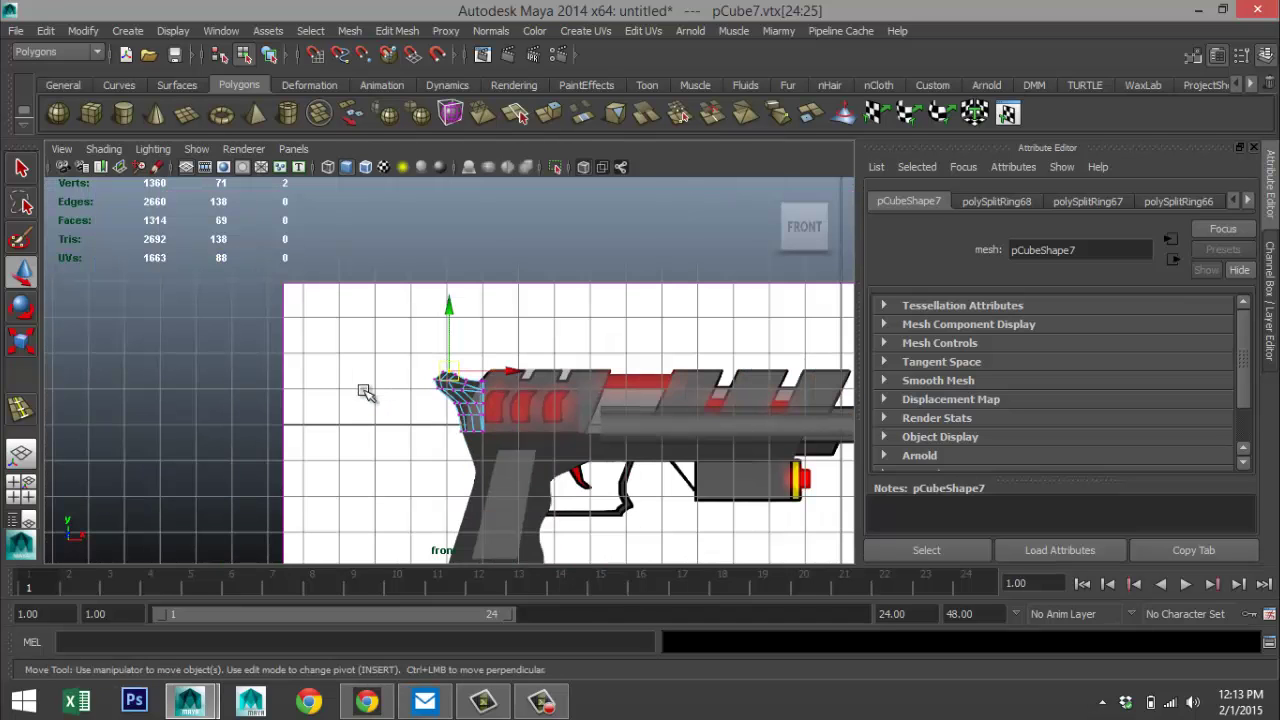
click(22, 488)
key(space)
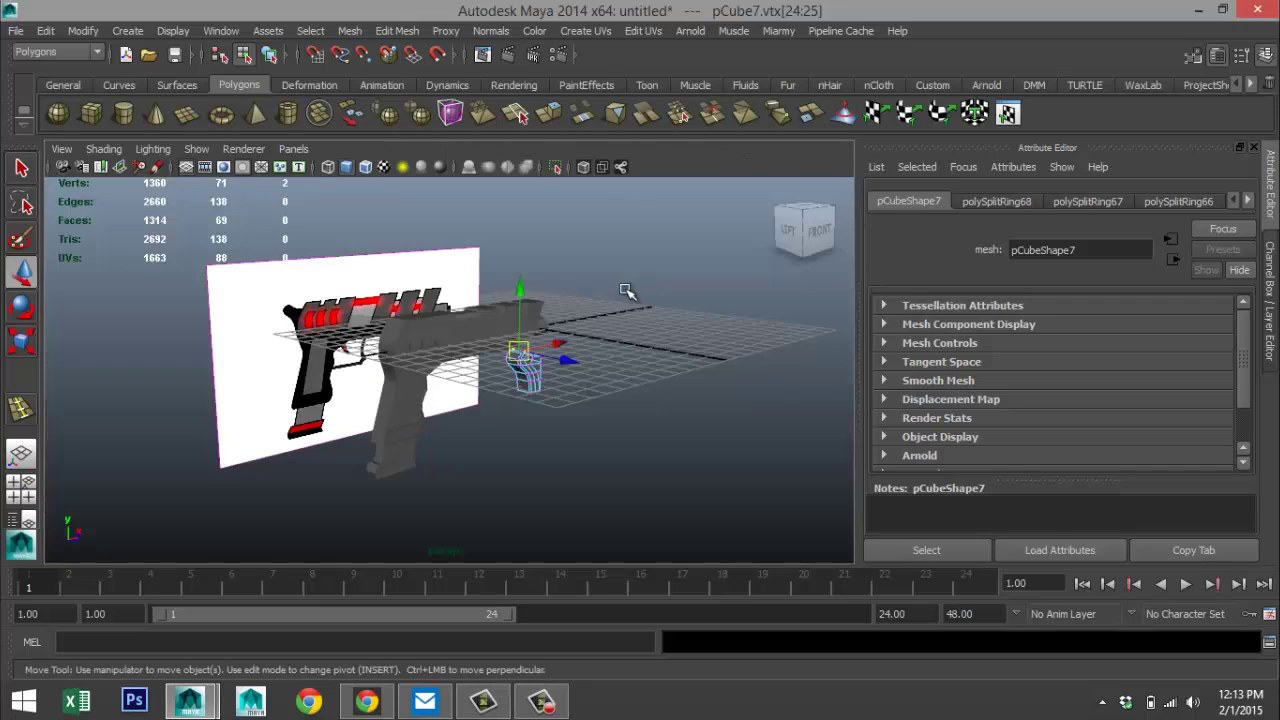
mouse_move(591, 443)
alt+mouse_down()
mouse_move(580, 452)
mouse_move(578, 437)
alt+mouse_up()
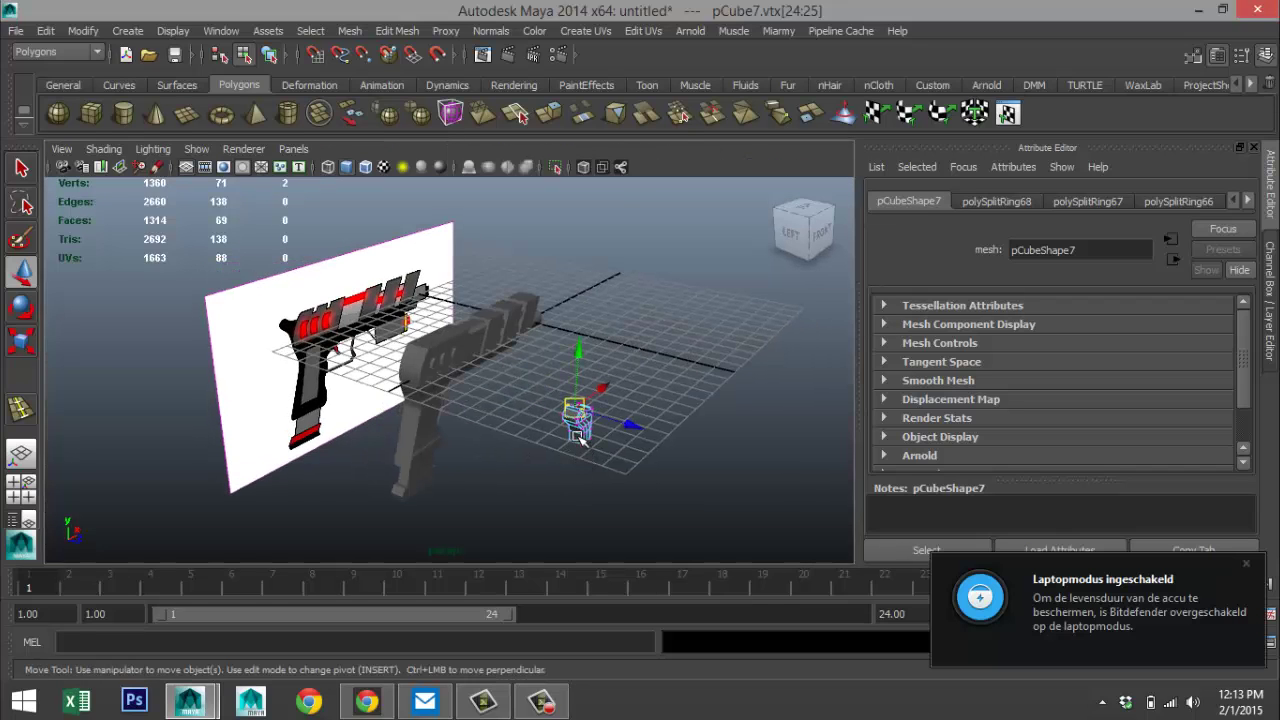
right_drag(580, 437, 672, 236)
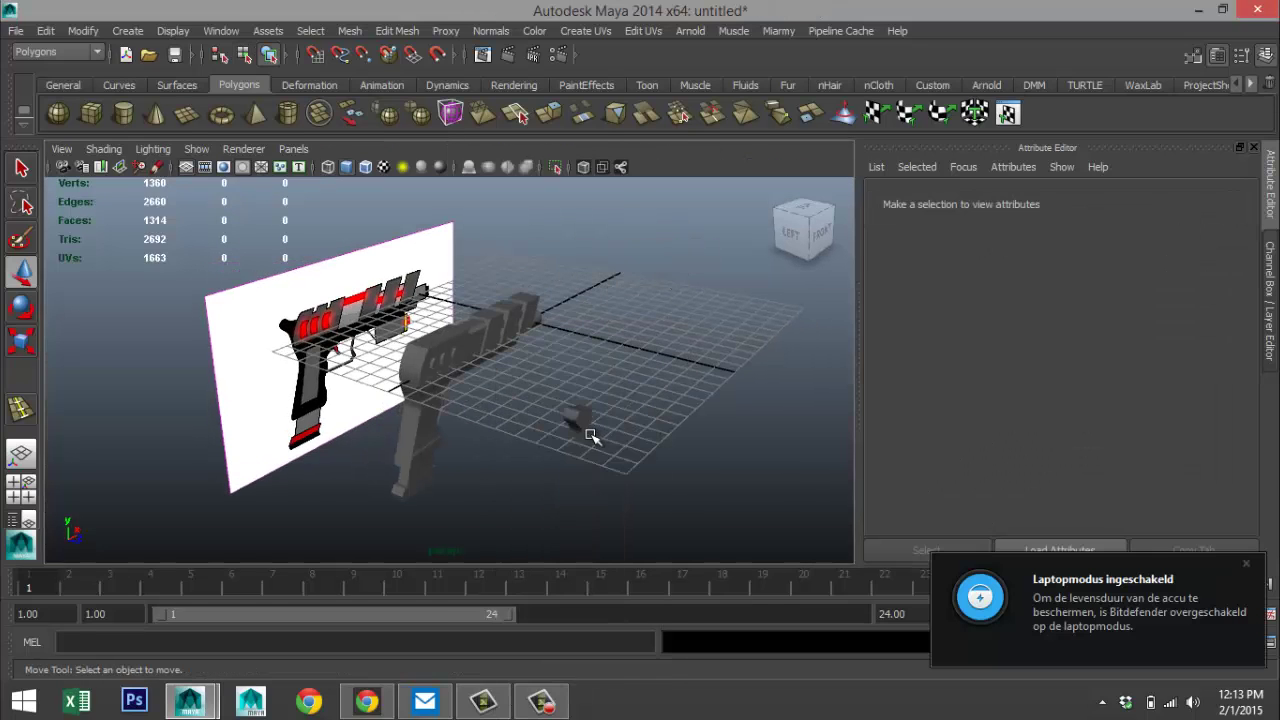
drag(630, 441, 444, 402)
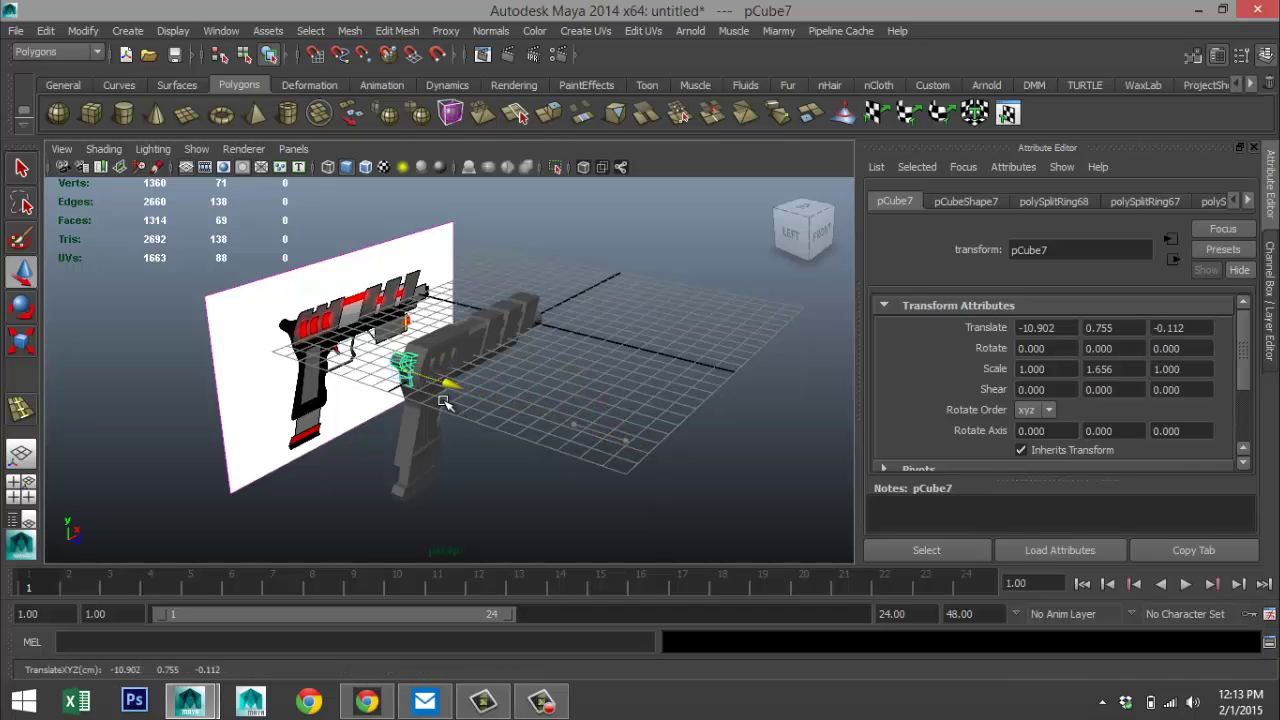
- Centre the hammer on the gun's width in the top view by moving it to Z of about -0.041
click(24, 497)
key(space)
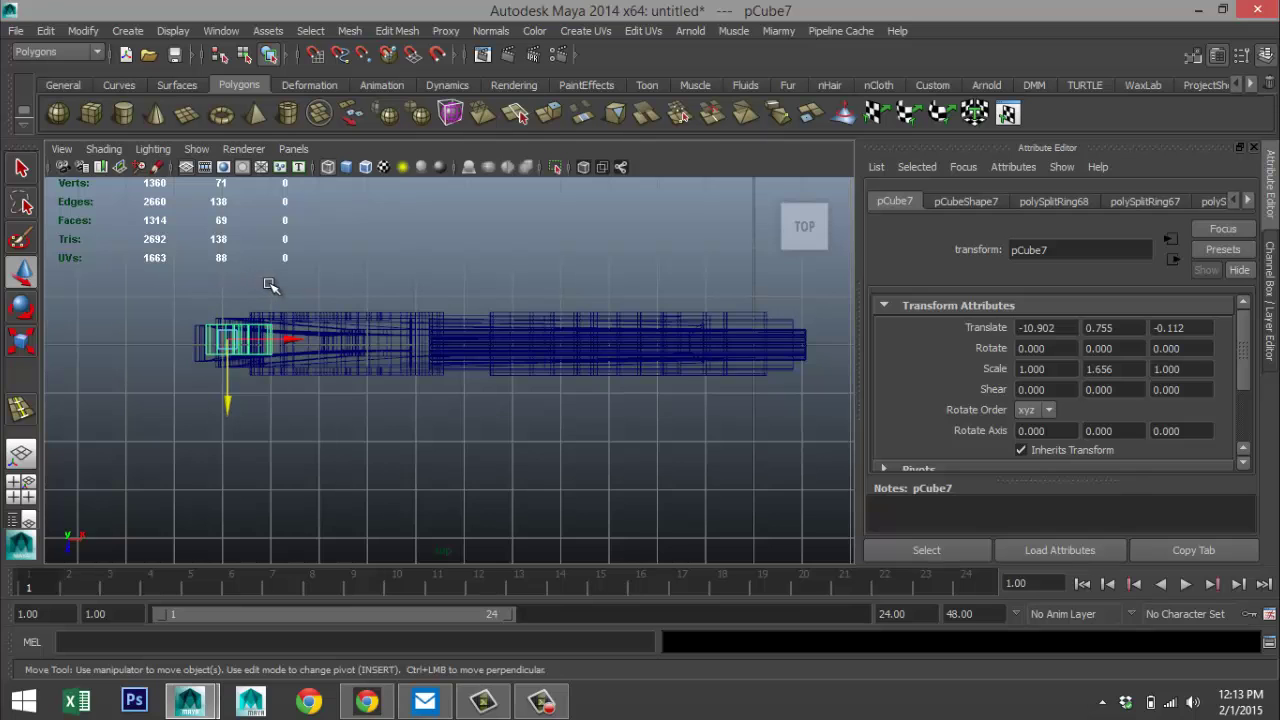
scroll(346, 303, up, 6)
scroll(554, 449, down, 7)
scroll(562, 452, up, 2)
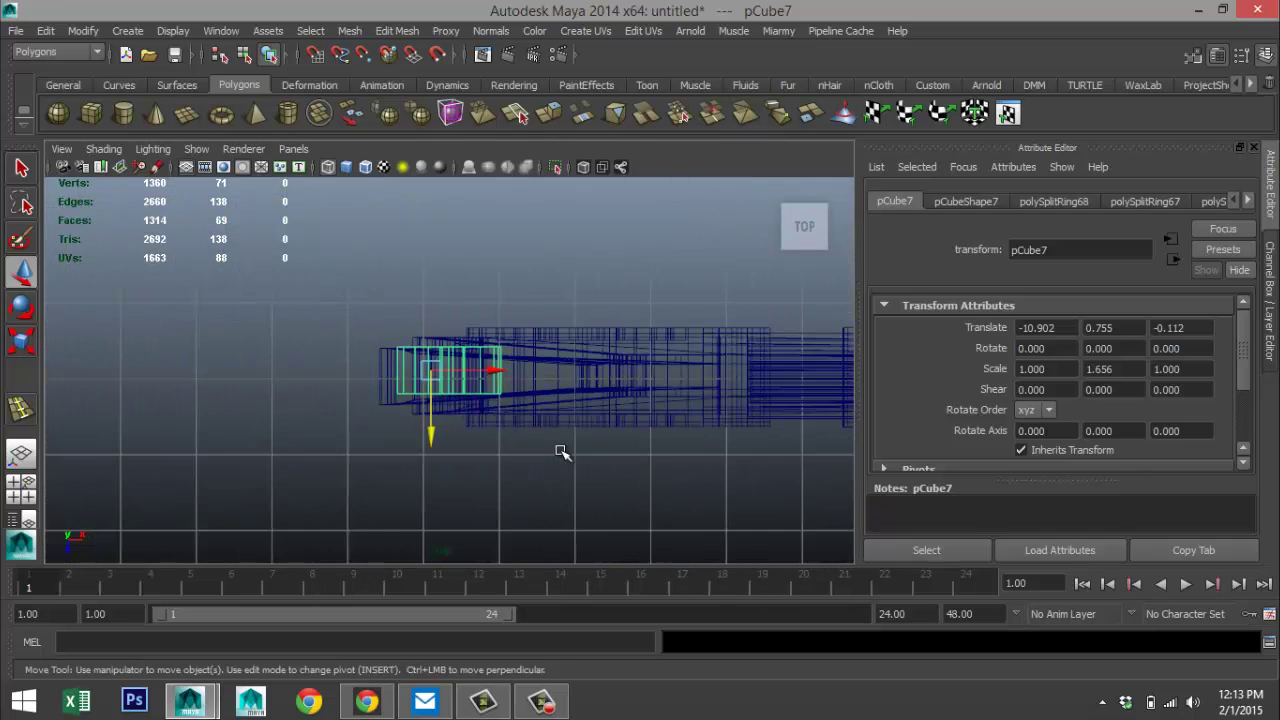
scroll(555, 452, up, 2)
drag(423, 441, 423, 447)
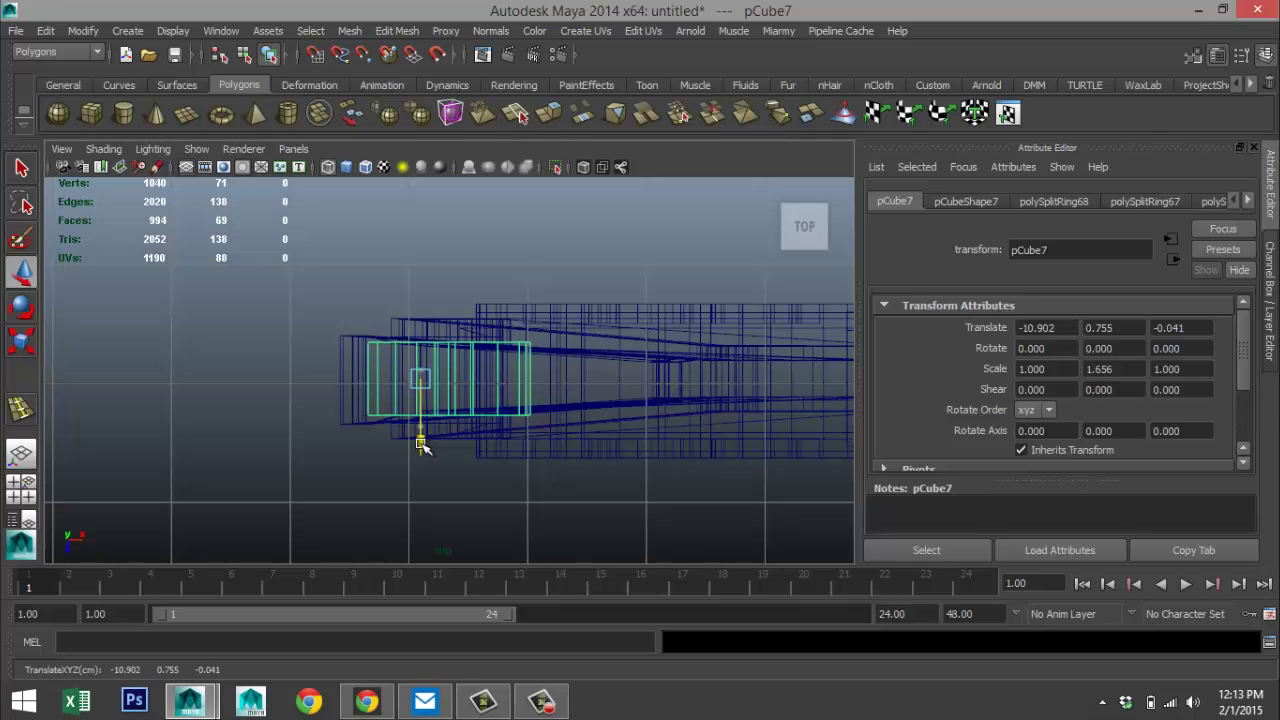
click(27, 490)
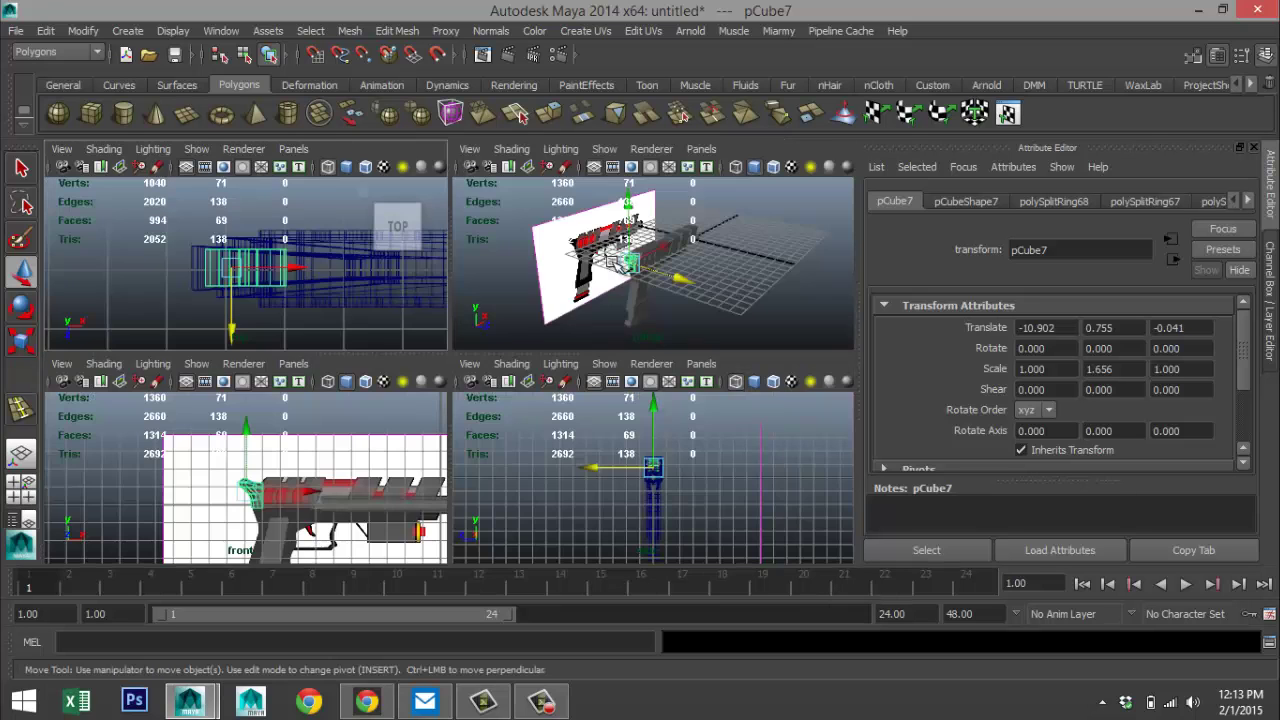
- Narrow the hammer across the gun's width in the perspective view to a Z scale of about 0.841
key(space)
click(659, 460)
scroll(600, 454, up, 7)
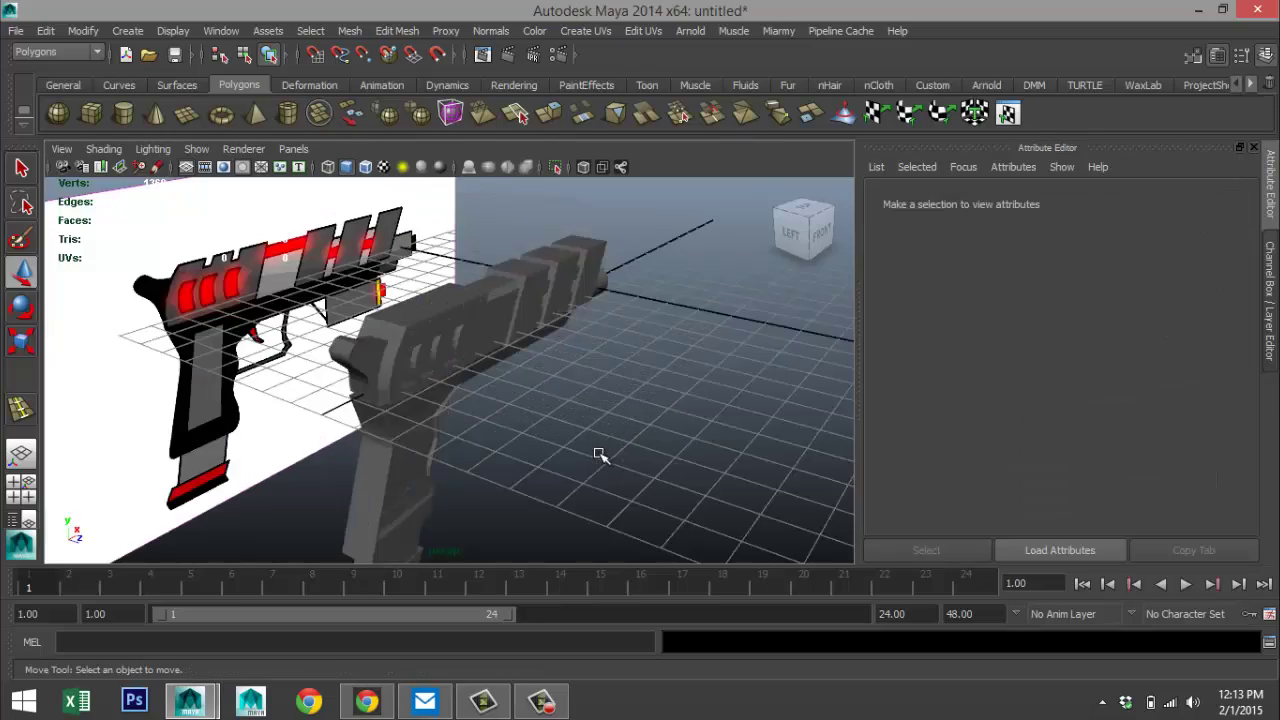
scroll(553, 436, down, 3)
alt+drag(557, 437, 535, 403)
click(535, 403)
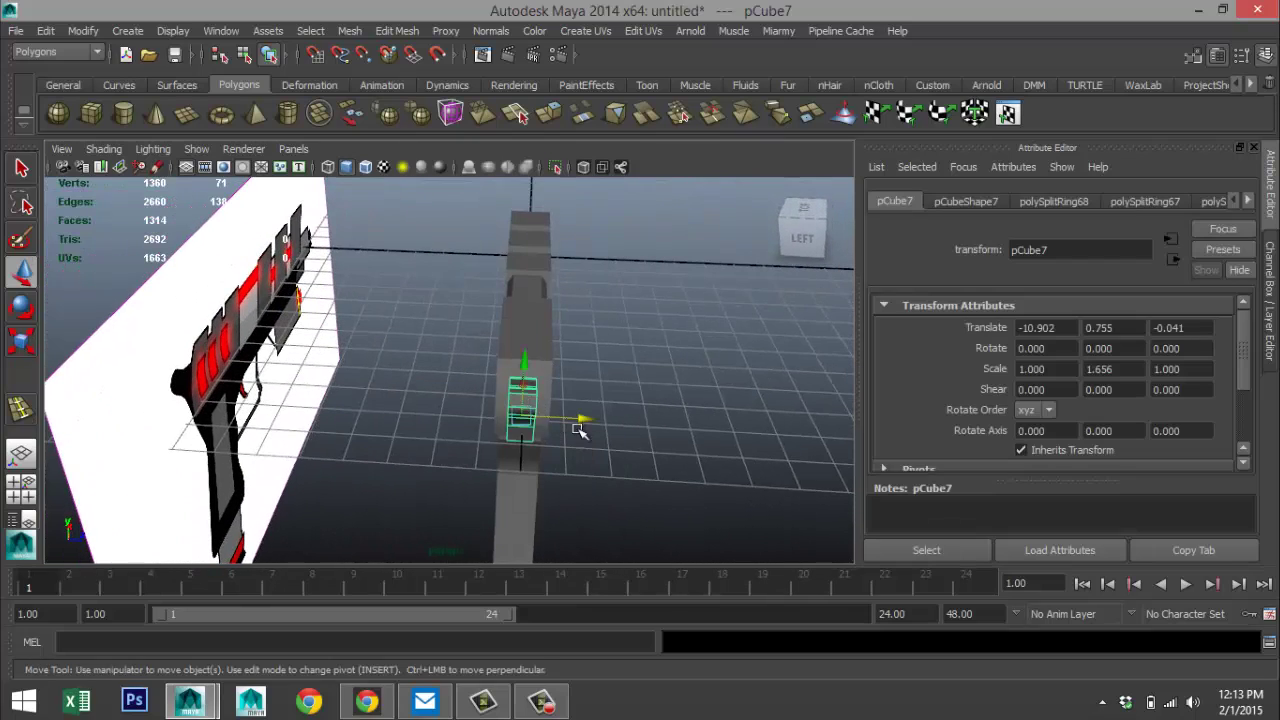
key(r)
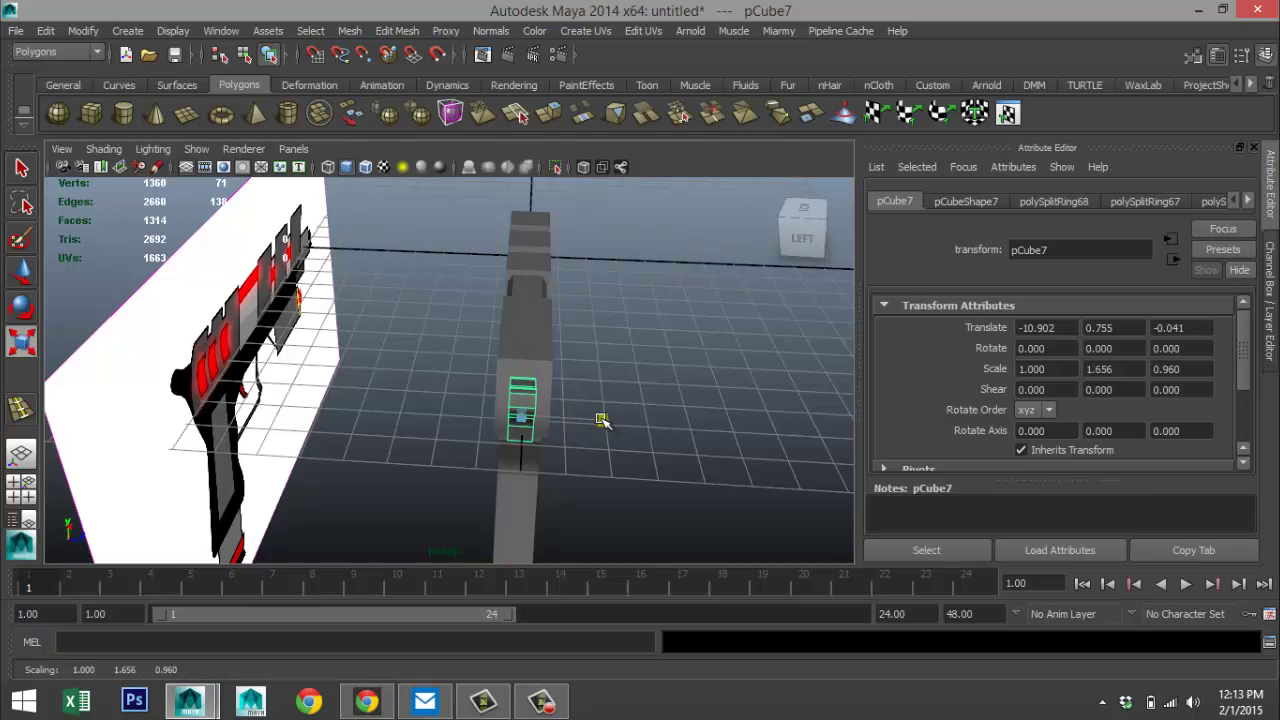
click(670, 392)
- Select the slatted upper cover of the gun body and switch it to face selection
scroll(672, 394, down, 4)
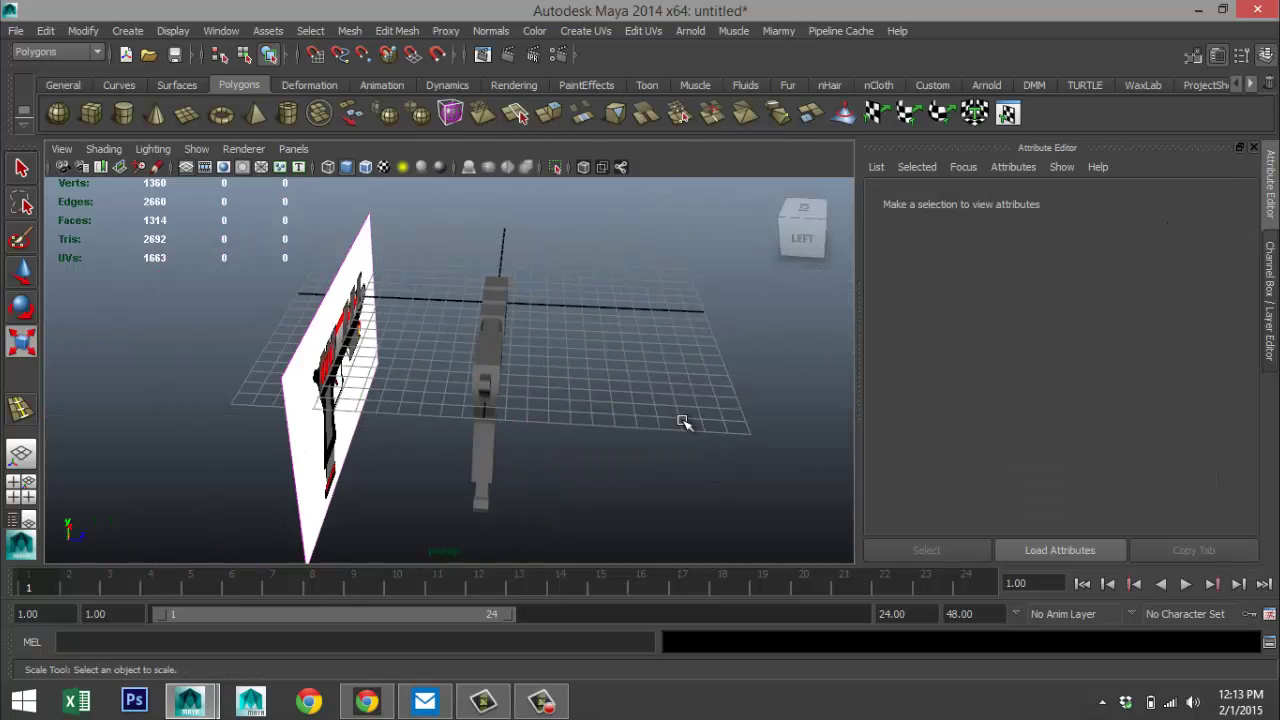
alt+drag(686, 424, 466, 417)
alt+middle_drag(482, 426, 580, 476)
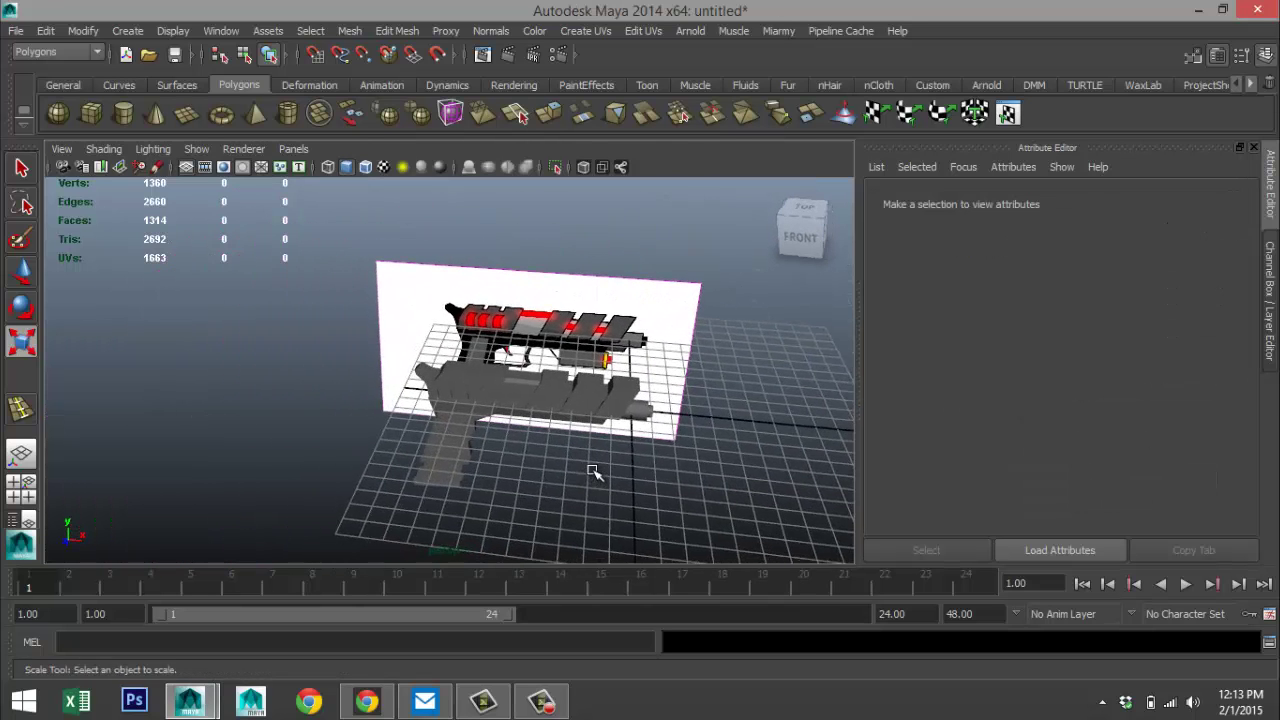
scroll(586, 446, up, 5)
click(564, 431)
scroll(566, 438, up, 2)
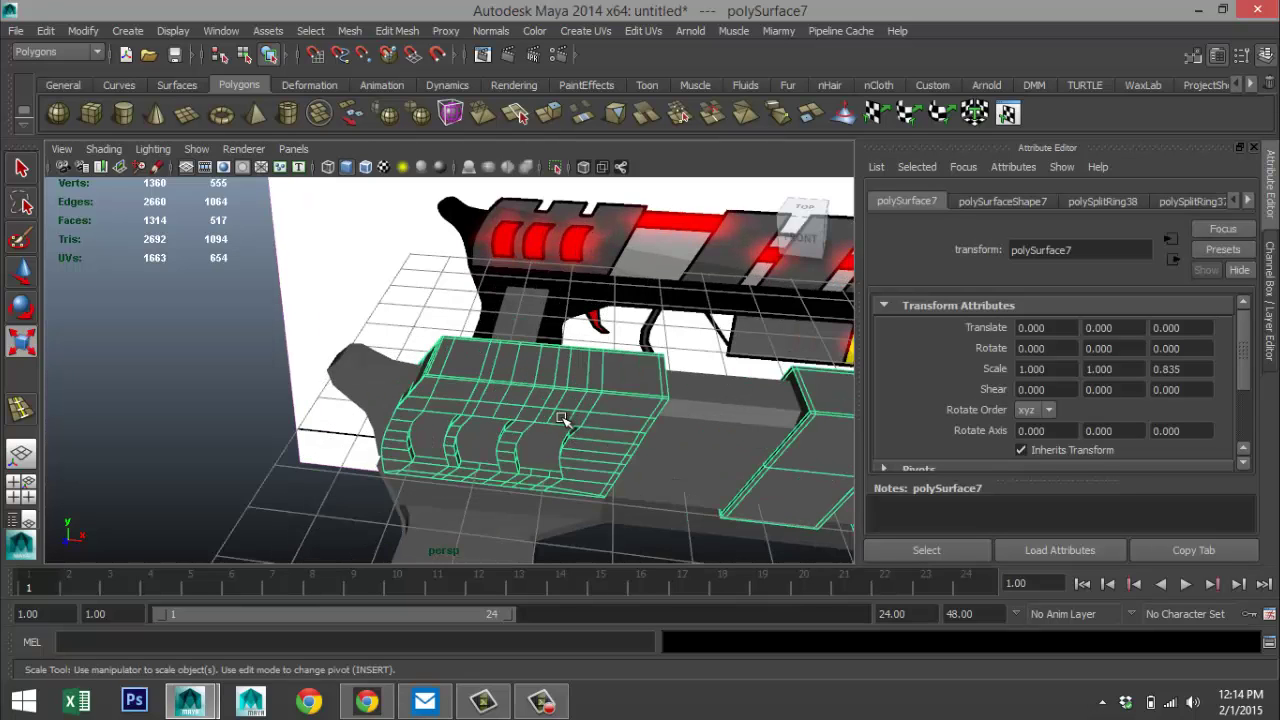
alt+middle_drag(554, 417, 420, 427)
alt+drag(428, 428, 455, 428)
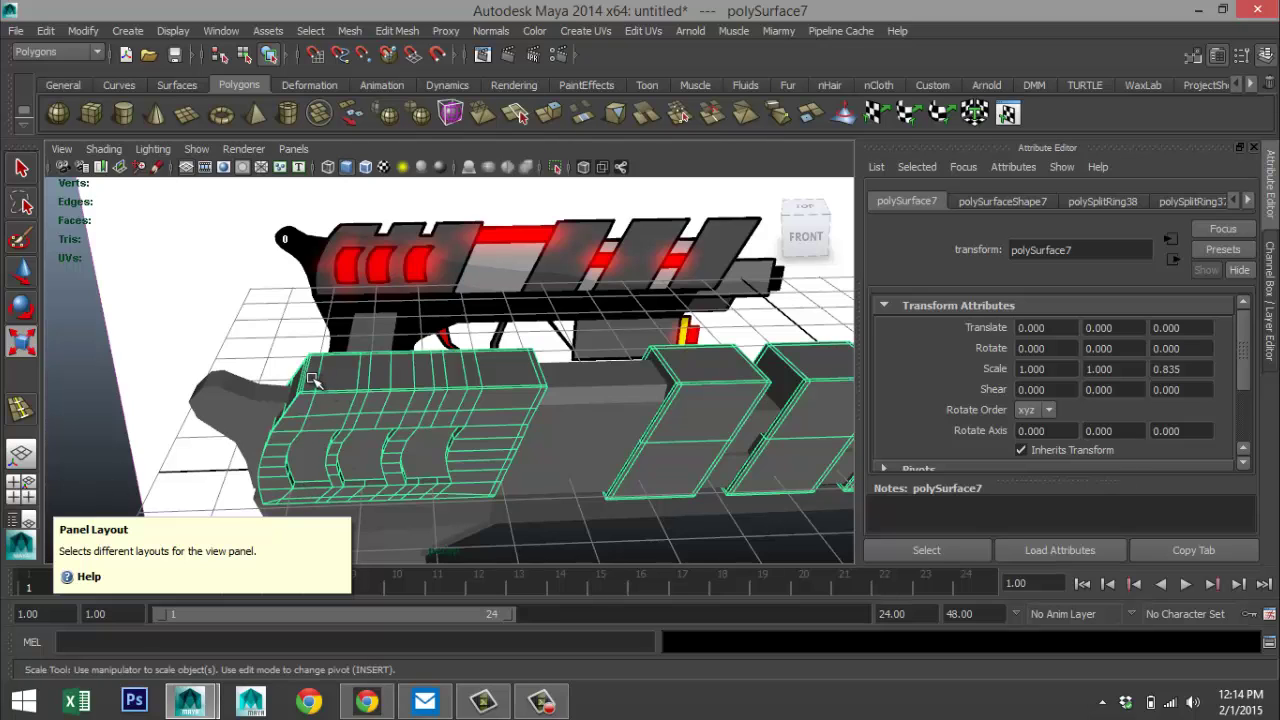
right_drag(310, 378, 322, 336)
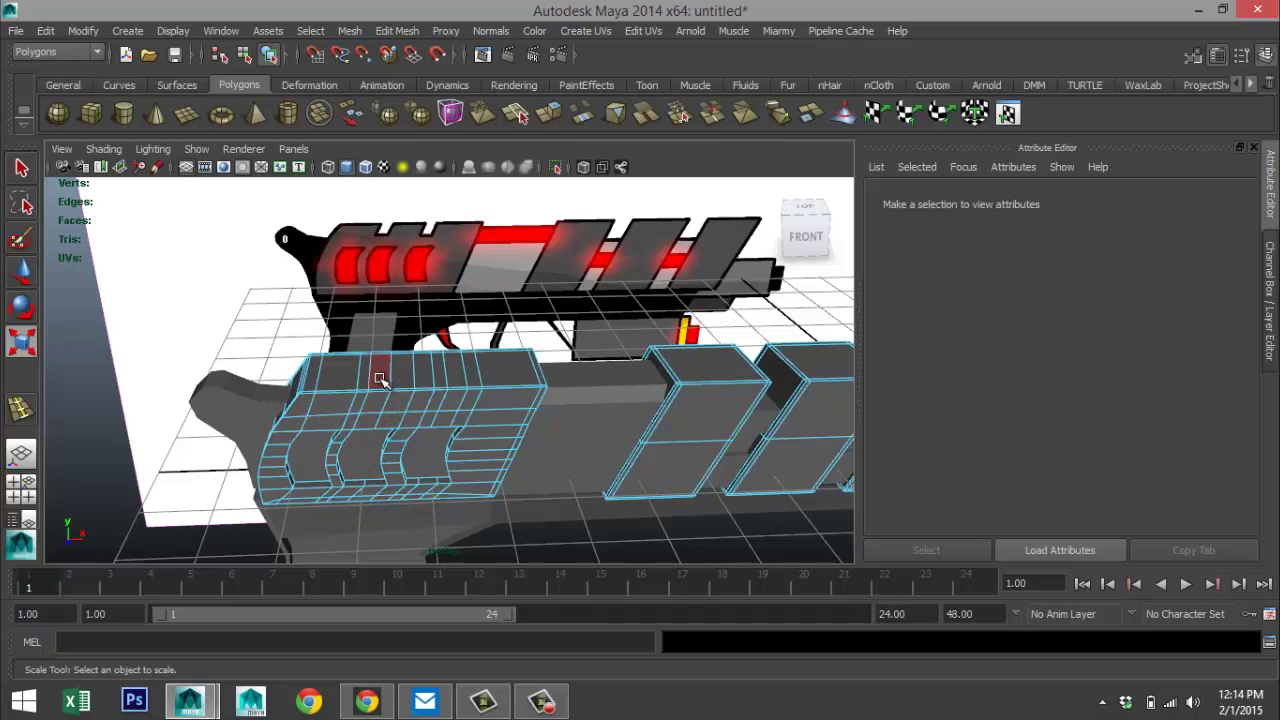
- Match the cover's upper side faces to the reference's small top notches in the front view, and locate the forward one in perspective
click(22, 488)
key(space)
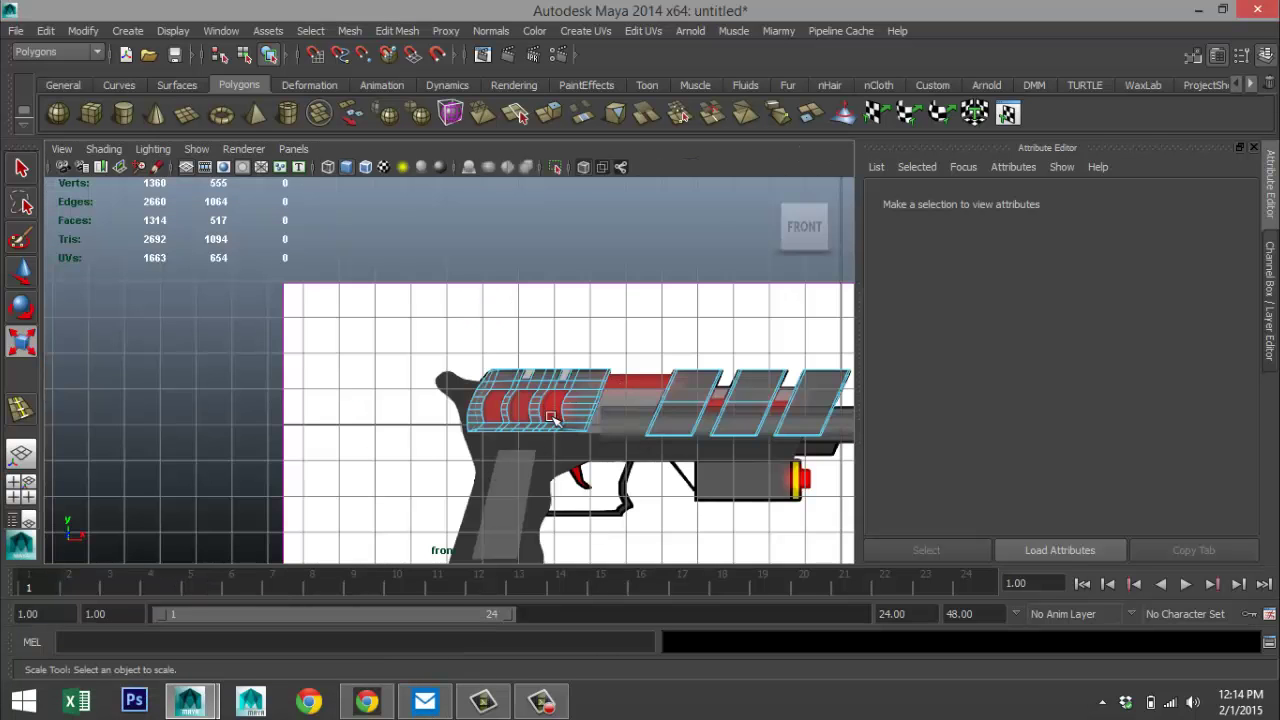
scroll(553, 418, up, 5)
alt+middle_drag(646, 449, 453, 449)
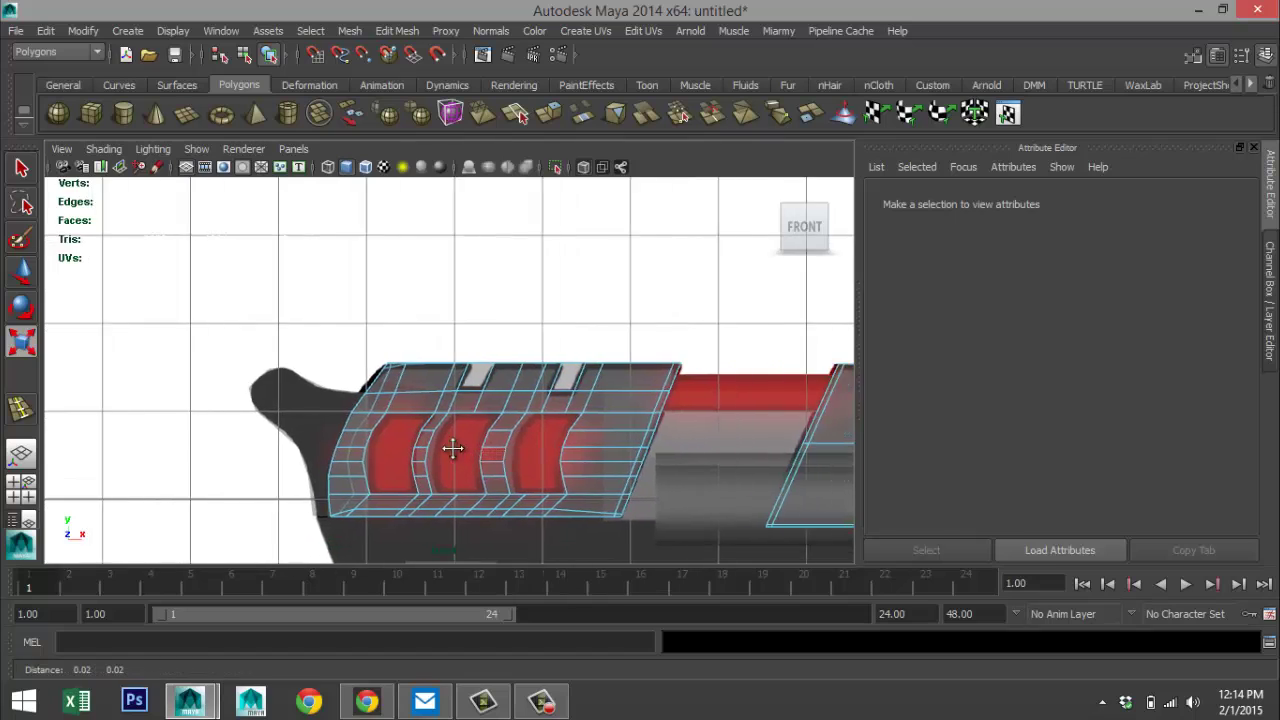
key(r)
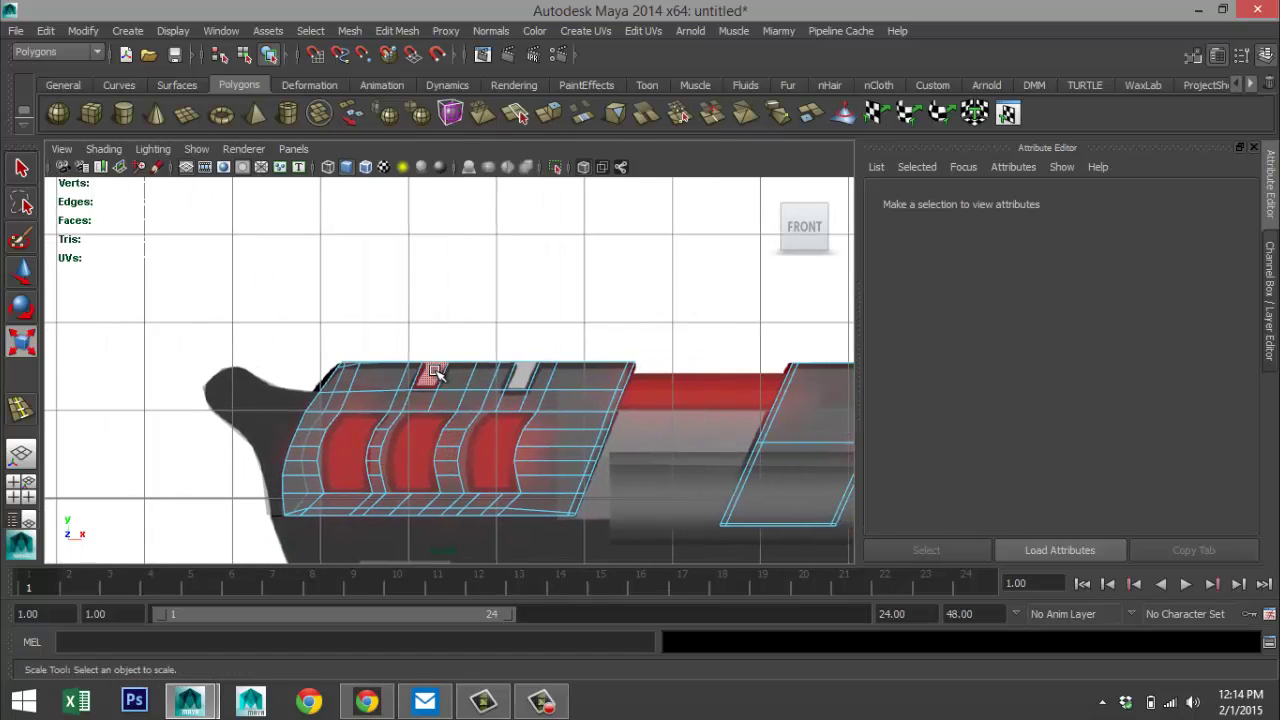
click(435, 372)
key(Caps_Lock)
click(519, 379)
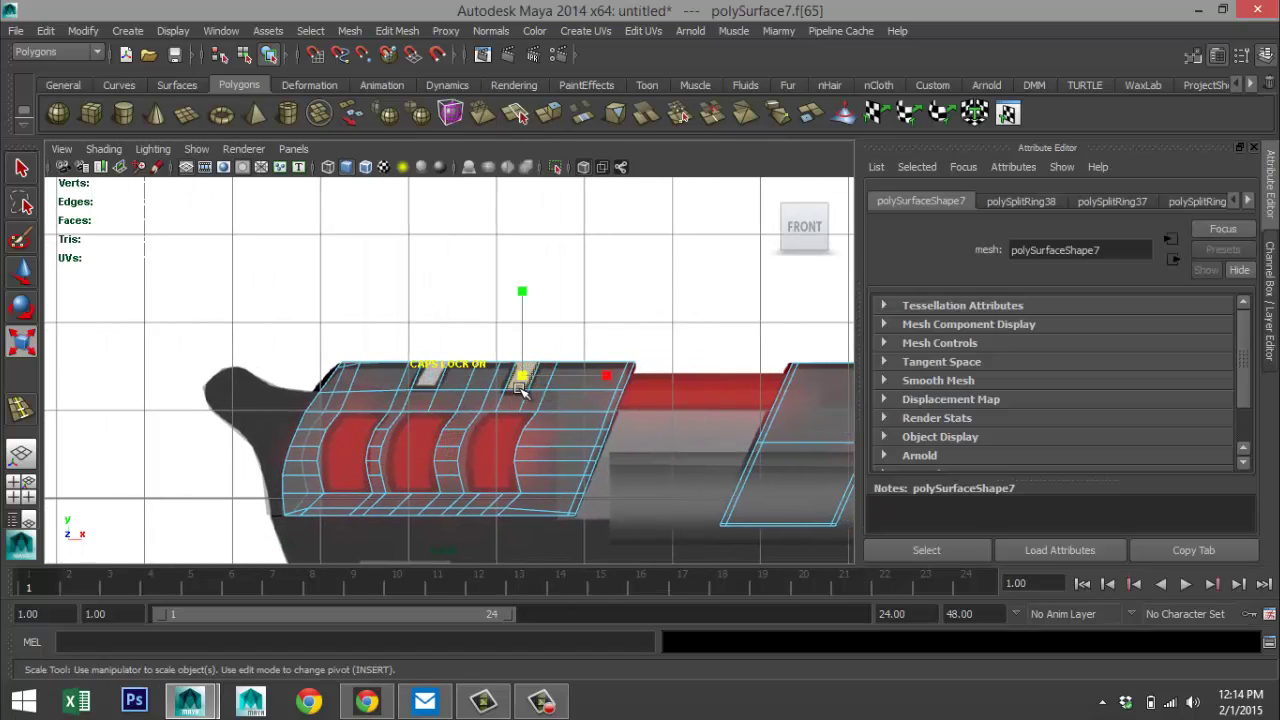
click(22, 489)
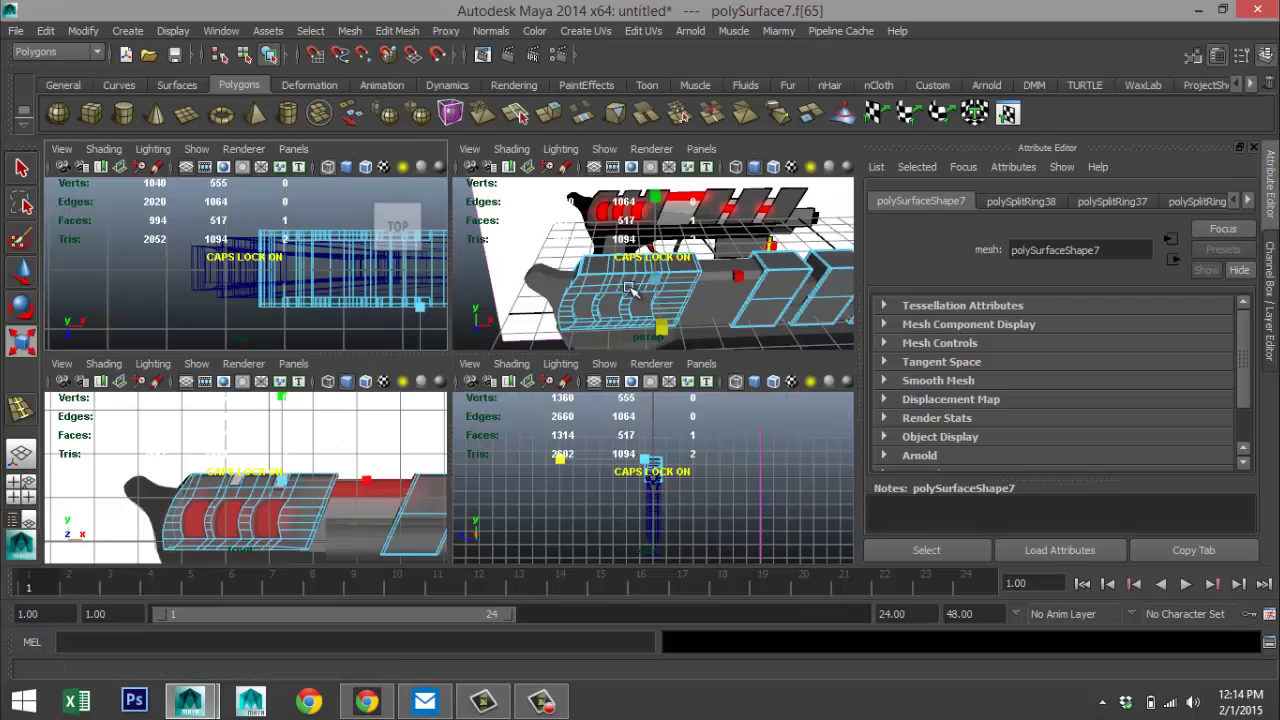
key(space)
scroll(558, 422, up, 3)
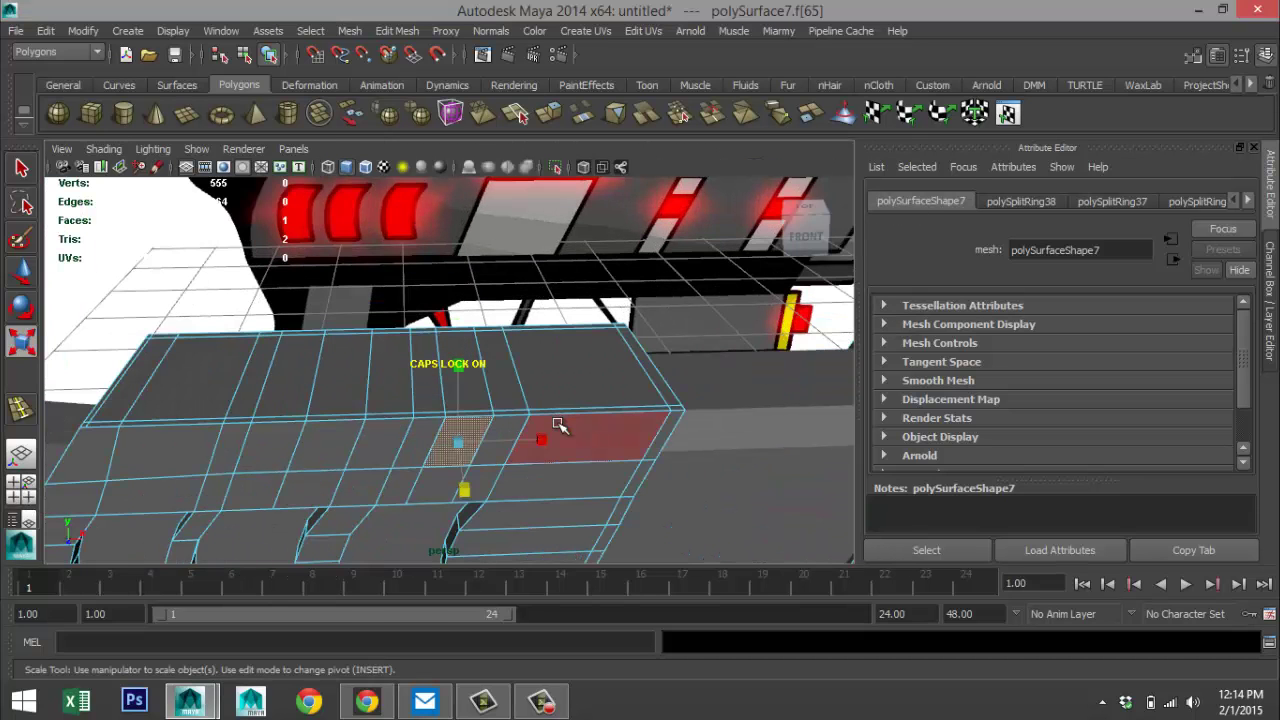
- Select both side faces over the reference's two top notches in the front view and locate the pair in perspective
click(22, 489)
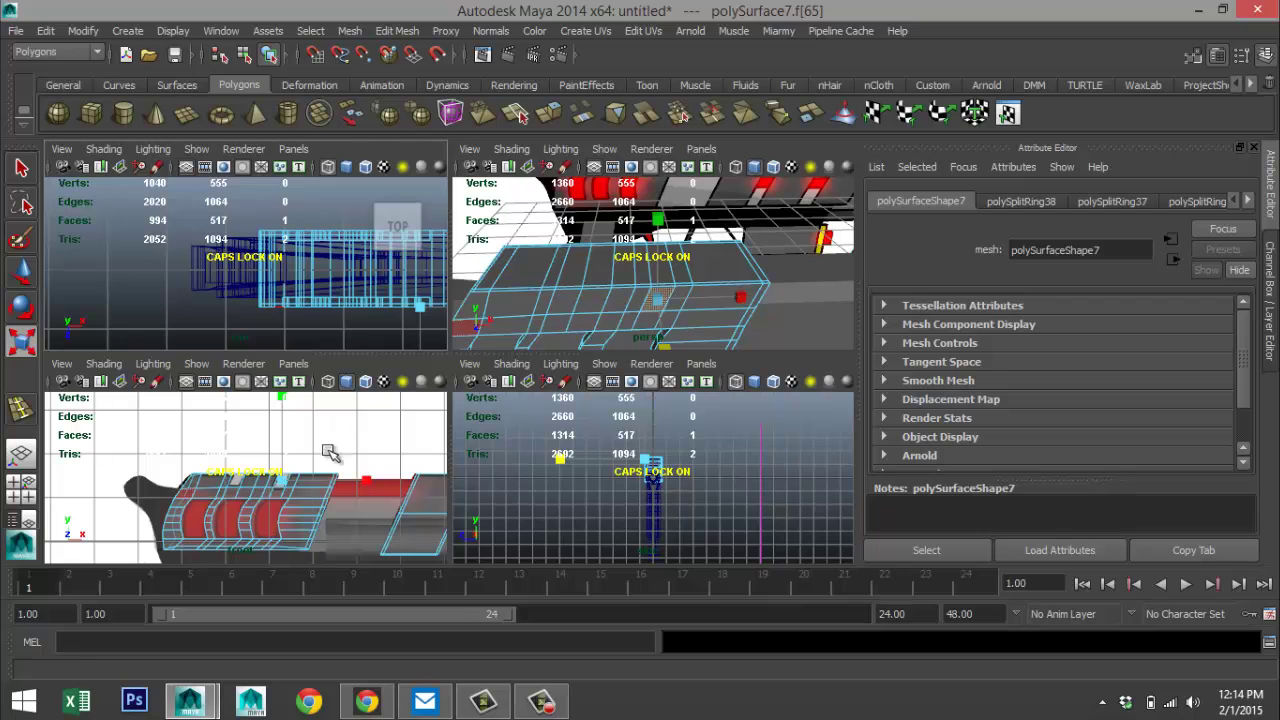
key(space)
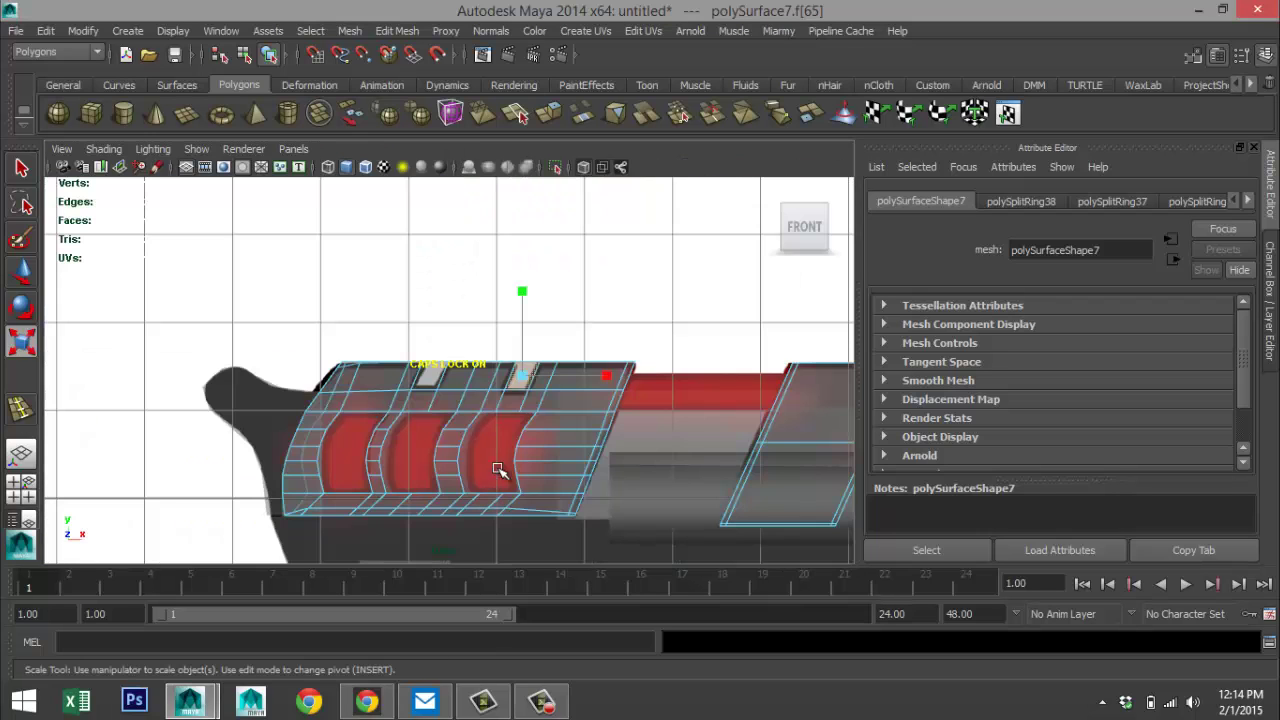
click(432, 379)
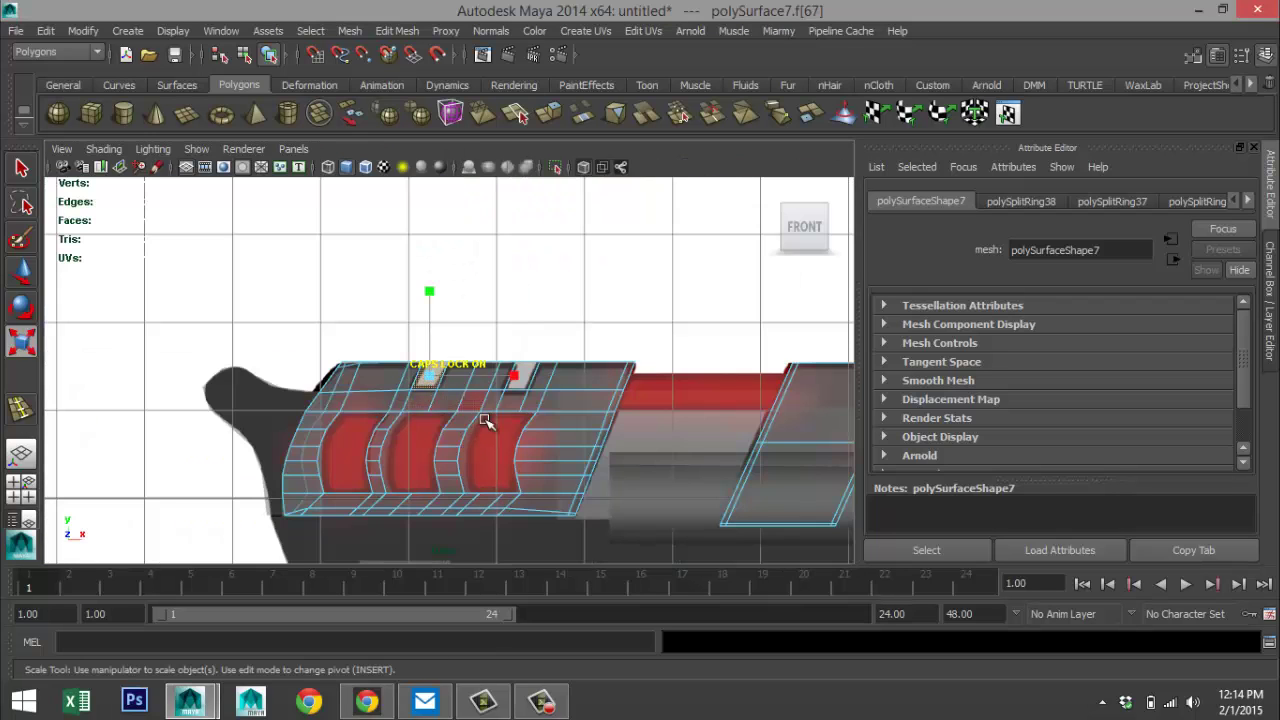
shift+click(522, 375)
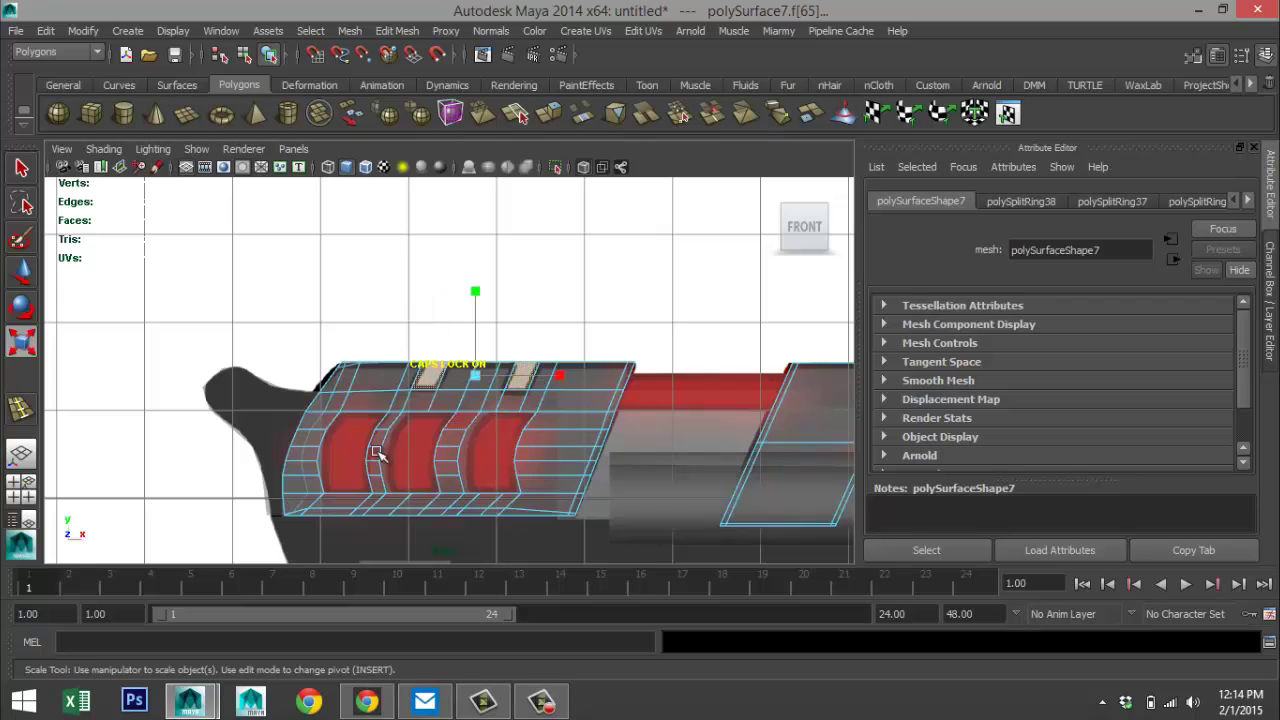
click(22, 489)
key(space)
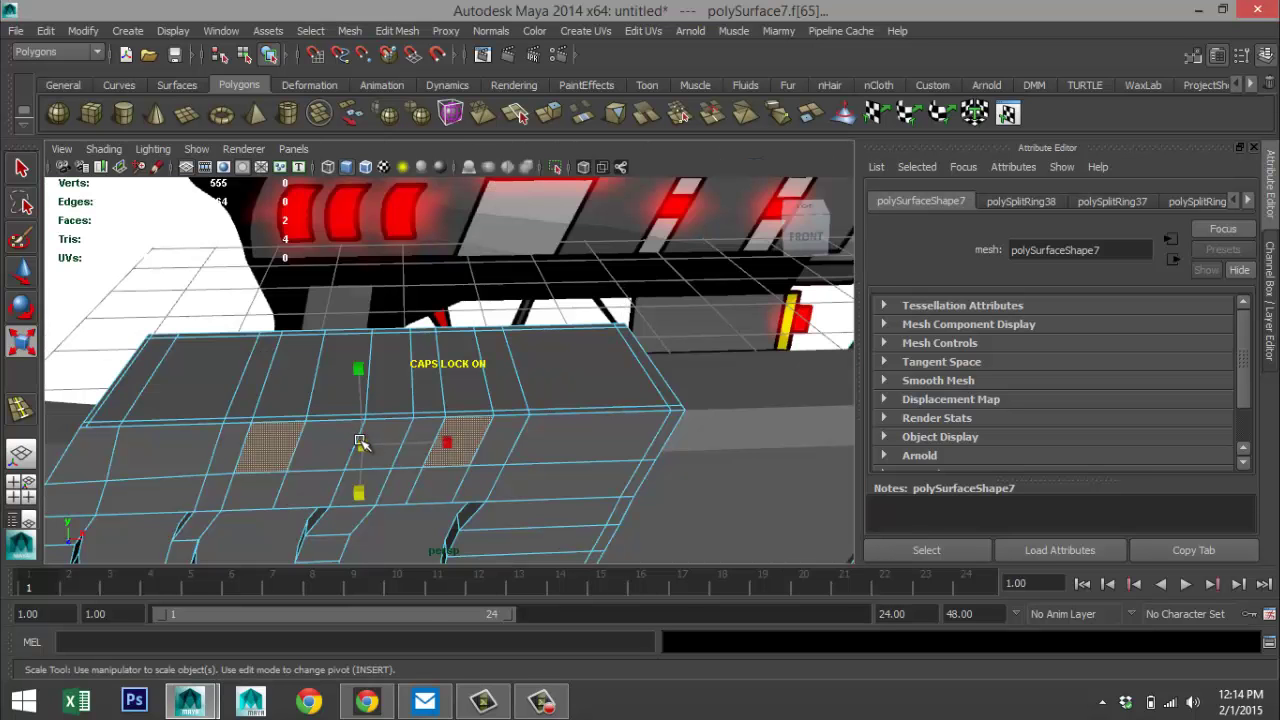
- Select the two crosswise face strips on top of the rear cover that align with the notches, including their narrow end faces
click(293, 389)
shift+click(476, 393)
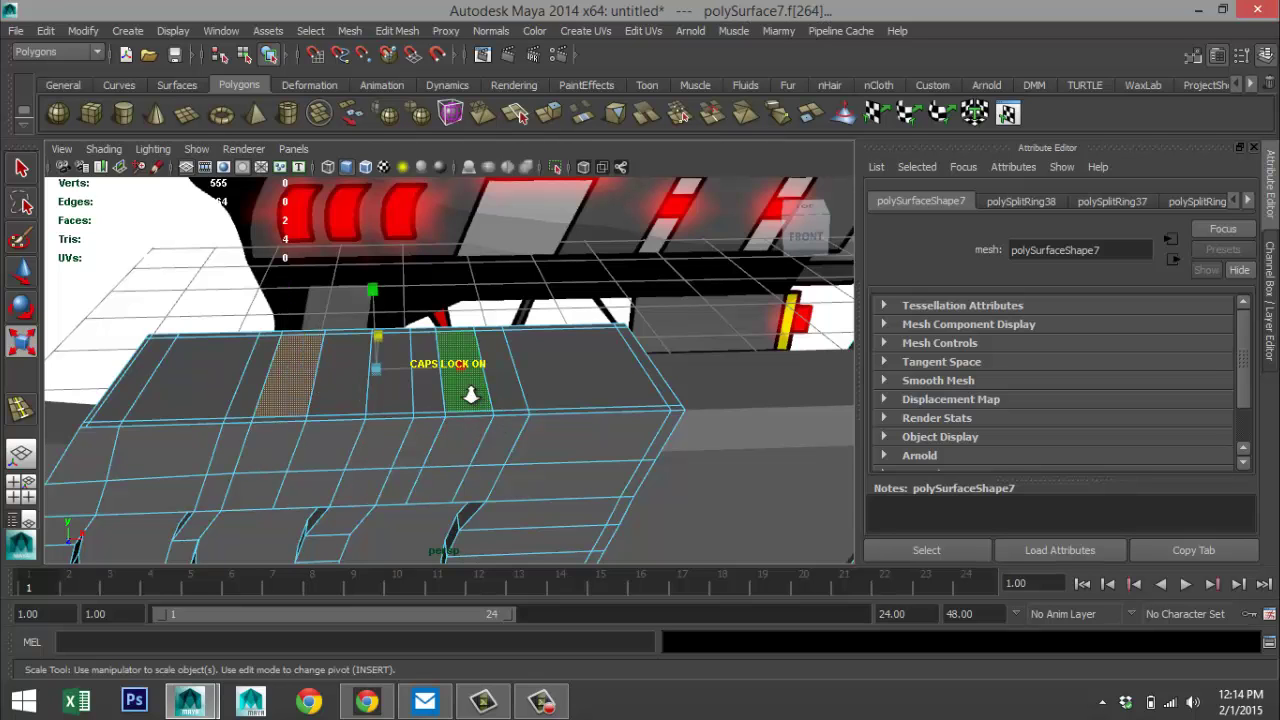
scroll(471, 395, down, 4)
scroll(491, 426, up, 6)
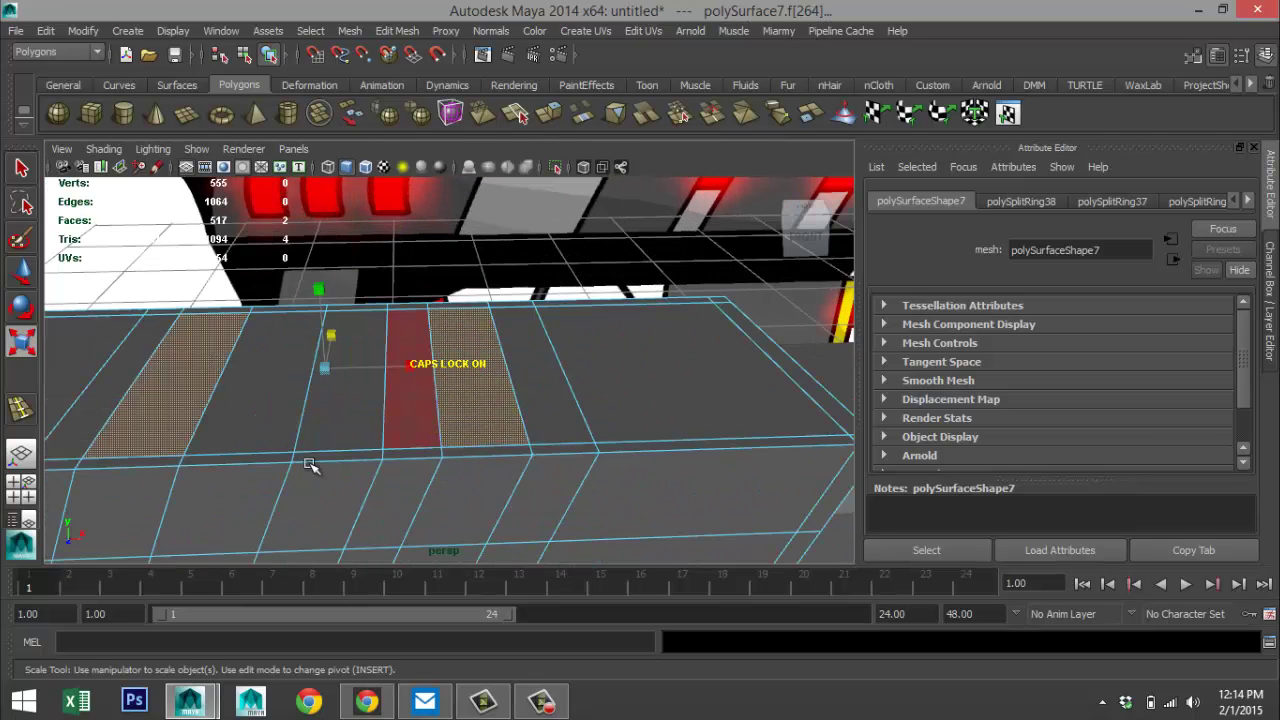
shift+click(152, 464)
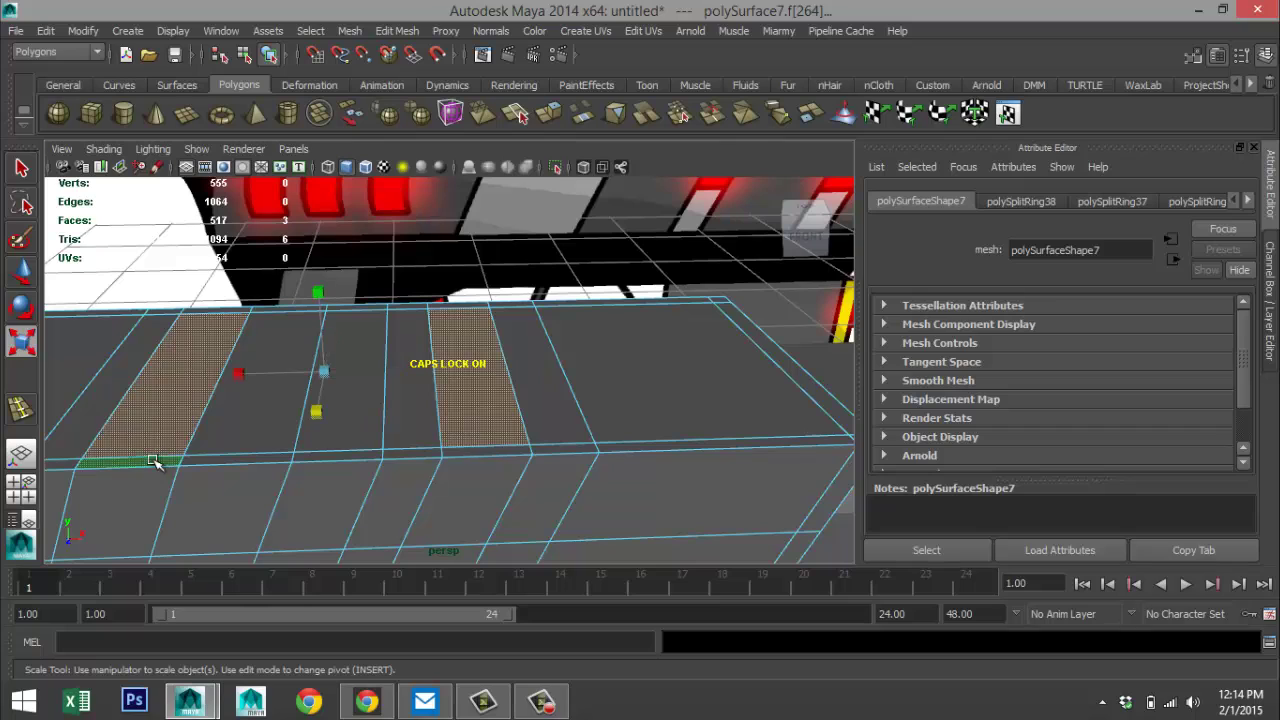
shift+click(222, 310)
shift+click(508, 451)
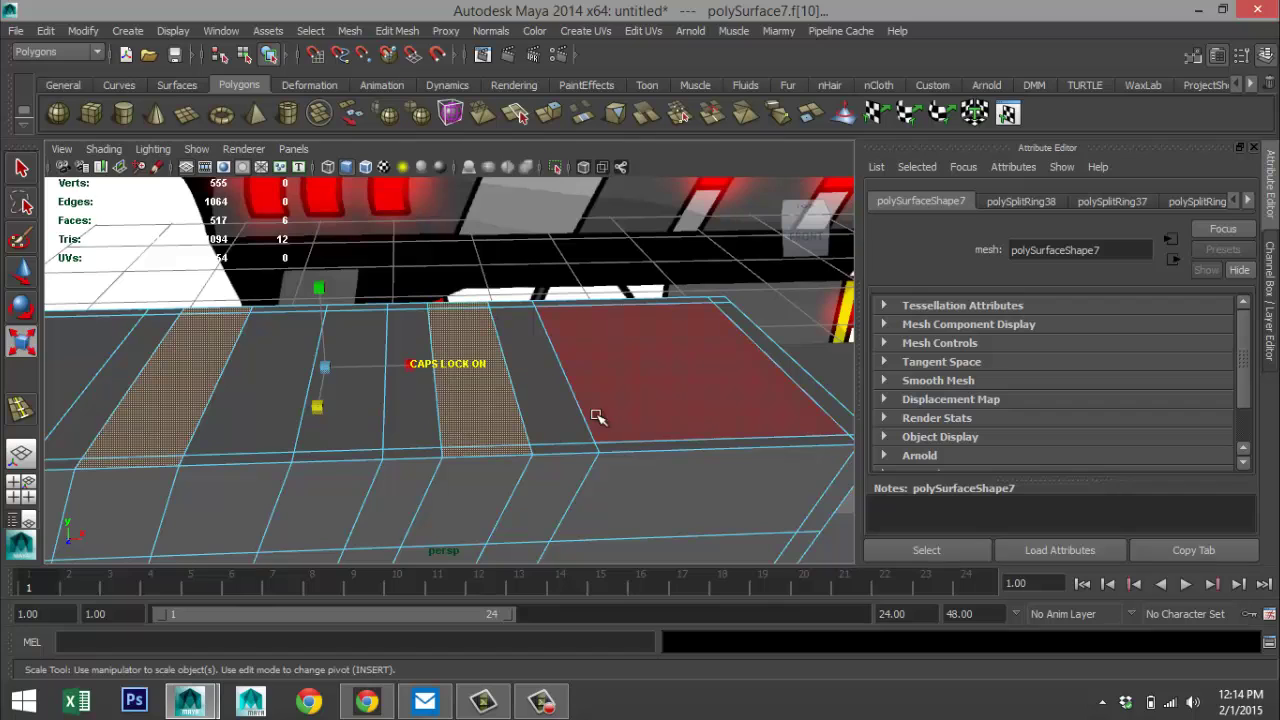
alt+drag(600, 420, 635, 435)
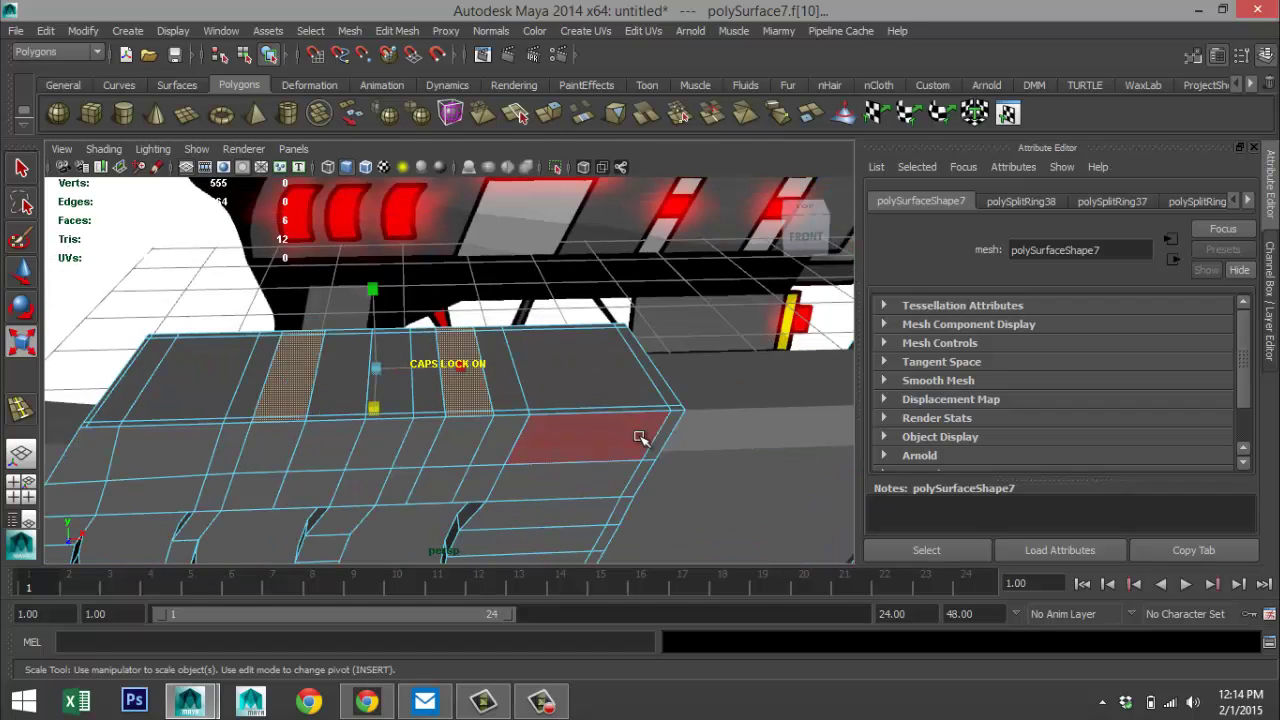
scroll(646, 435, down, 4)
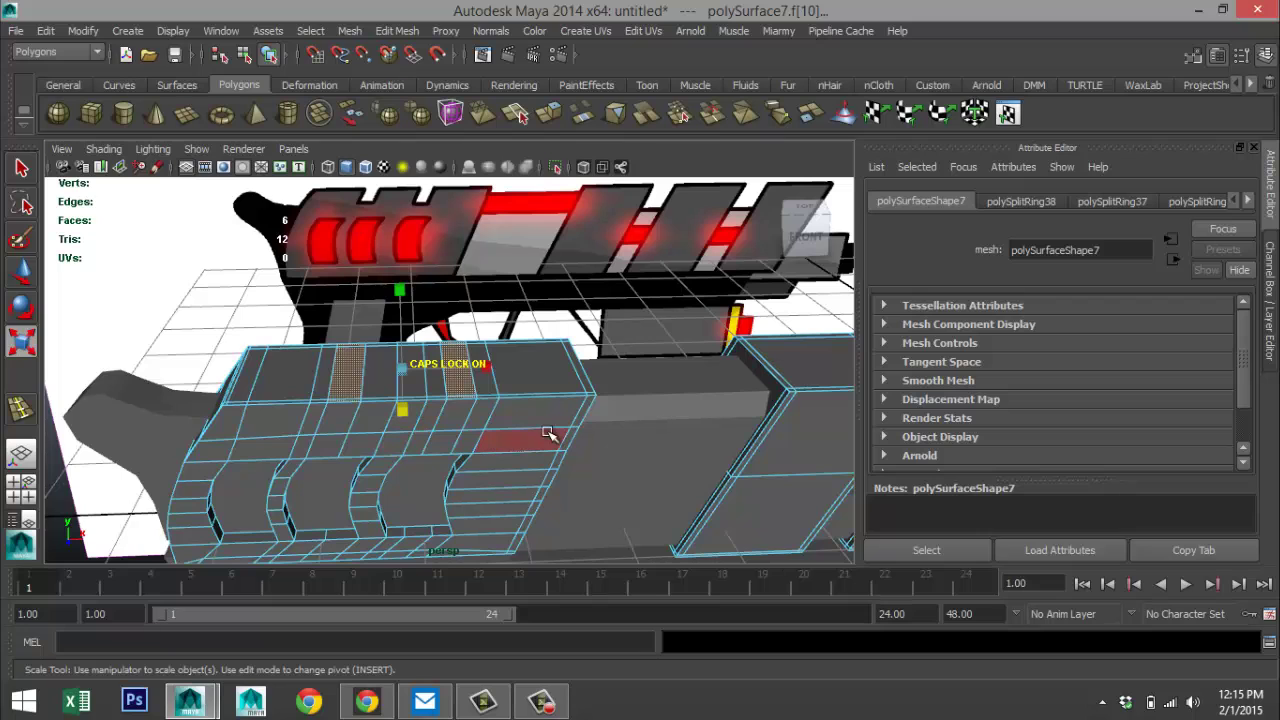
- Extrude the two selected strips, raising them to Y of about 1.623 and shifting them forward to X of about -8.110
click(397, 30)
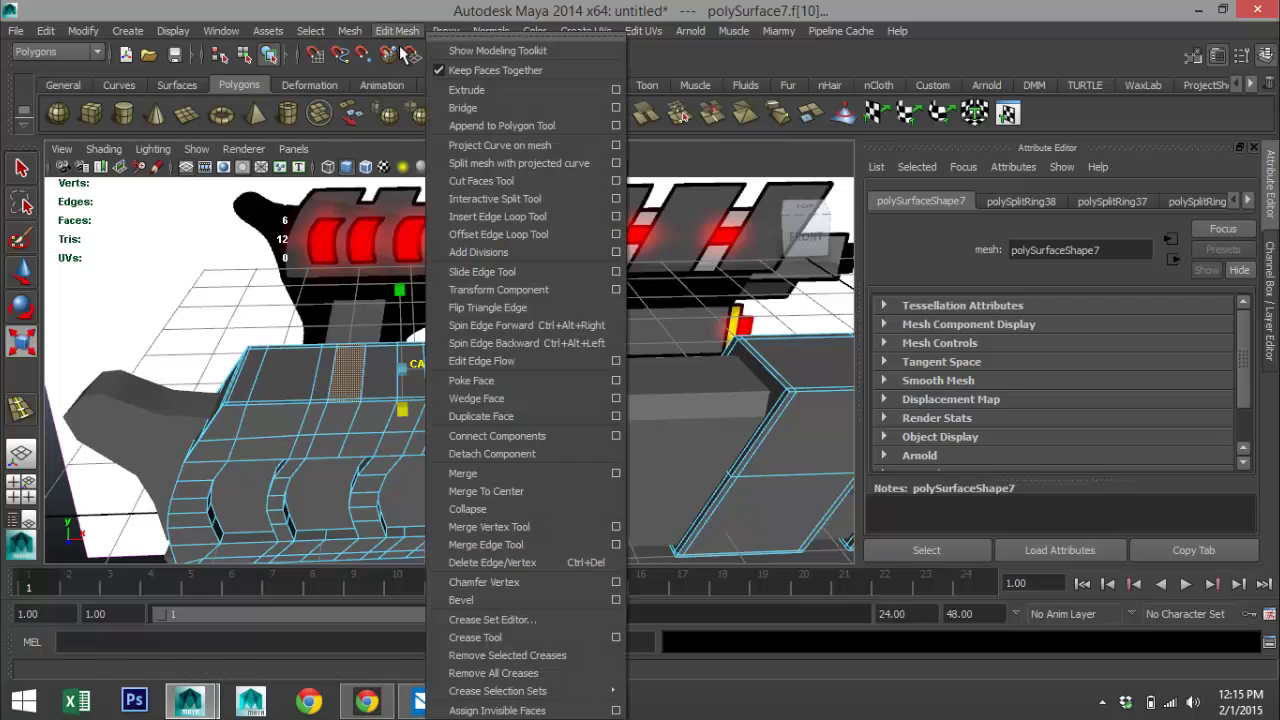
click(466, 89)
key(w)
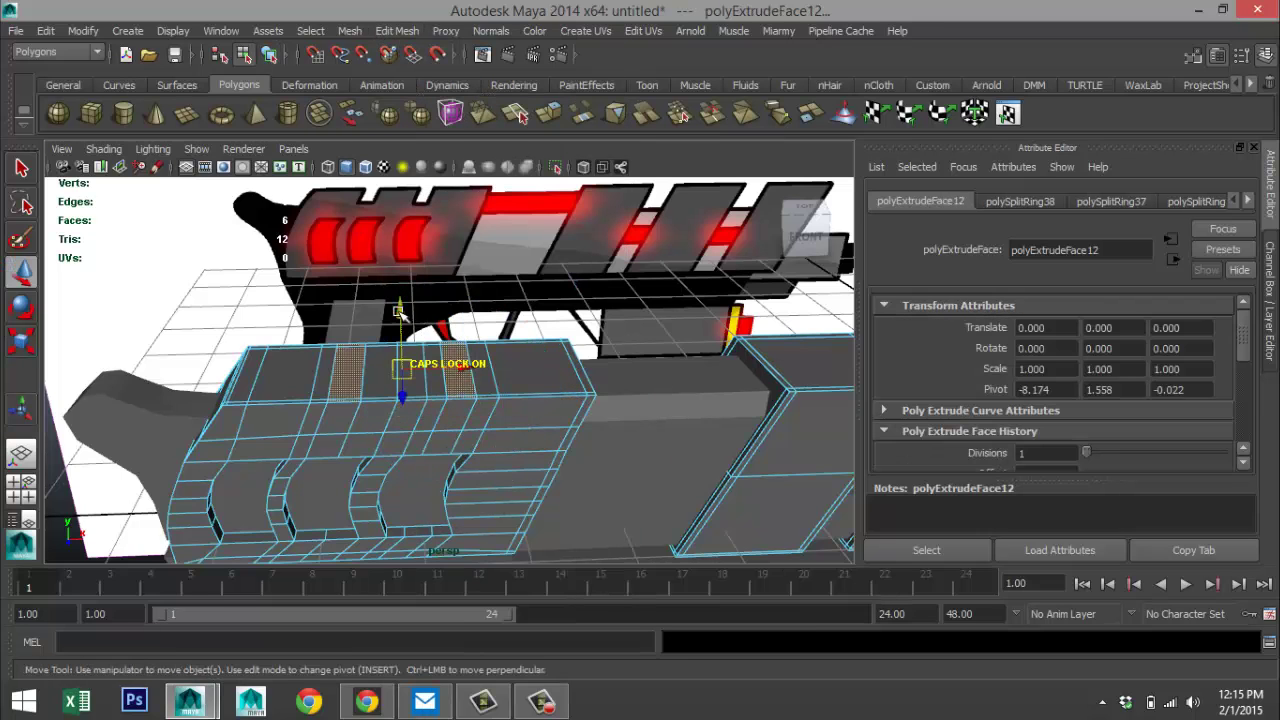
drag(399, 307, 399, 300)
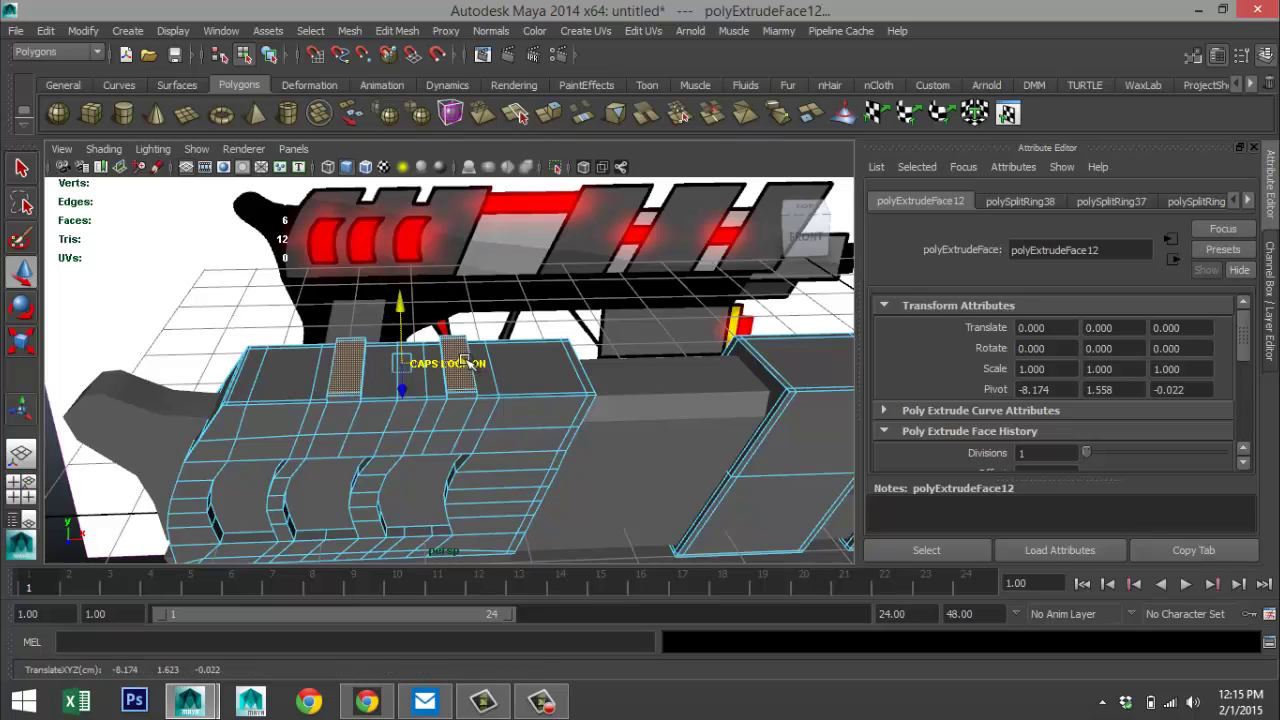
drag(466, 361, 478, 364)
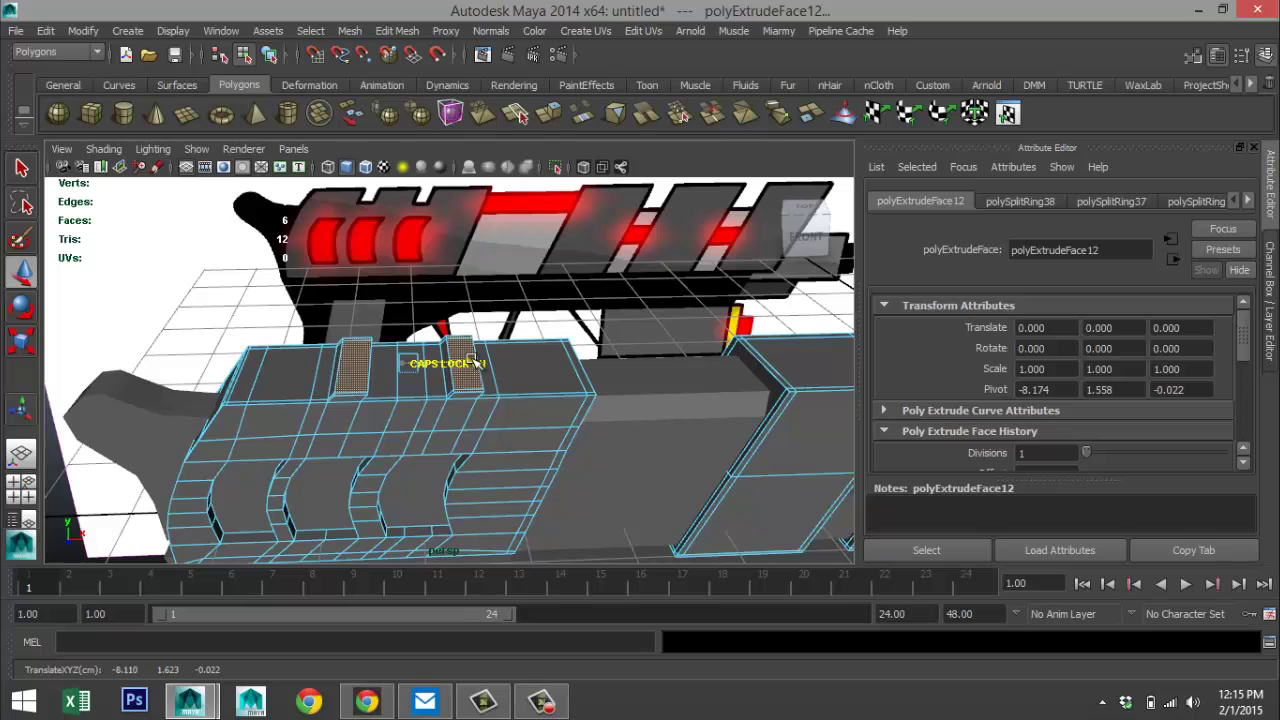
mouse_move(513, 433)
alt+mouse_down()
mouse_move(508, 417)
mouse_move(495, 425)
mouse_move(533, 428)
alt+mouse_up()
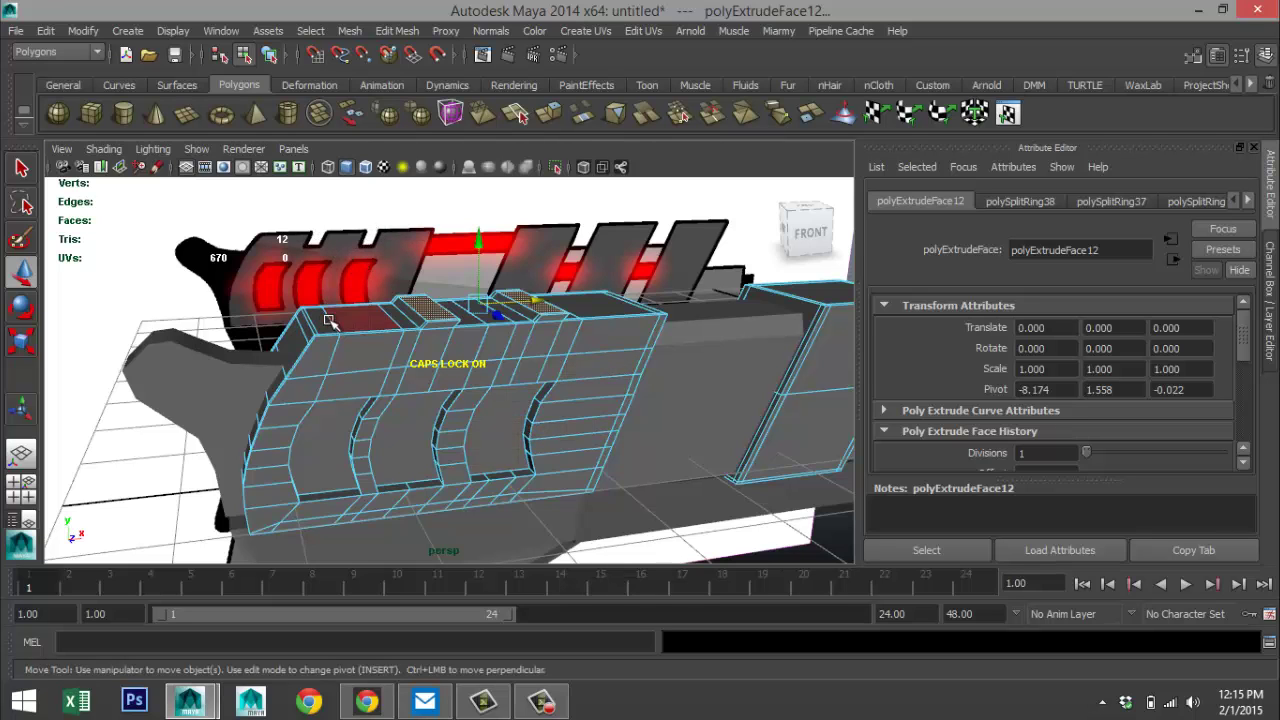
- Preview the hammer with smoothing in object mode, inspect it from behind, and restore its unsmoothed display
alt+middle_drag(336, 317, 412, 284)
click(168, 332)
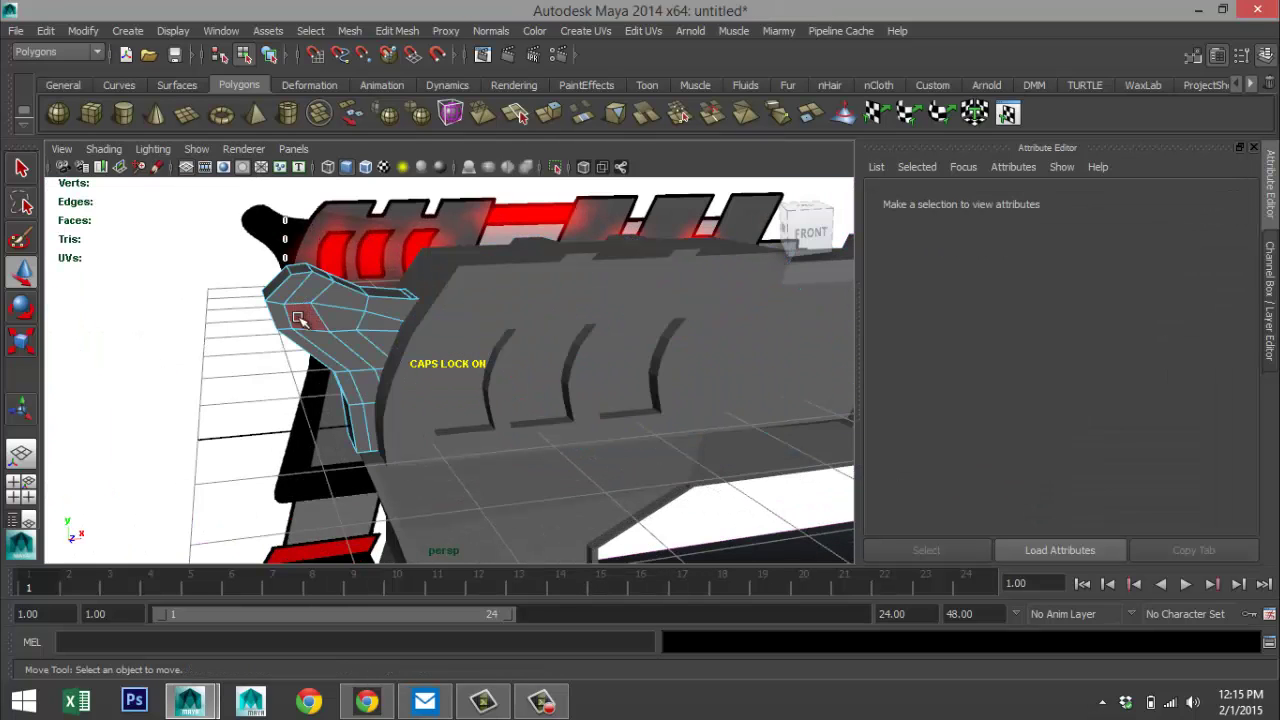
right_drag(336, 313, 372, 263)
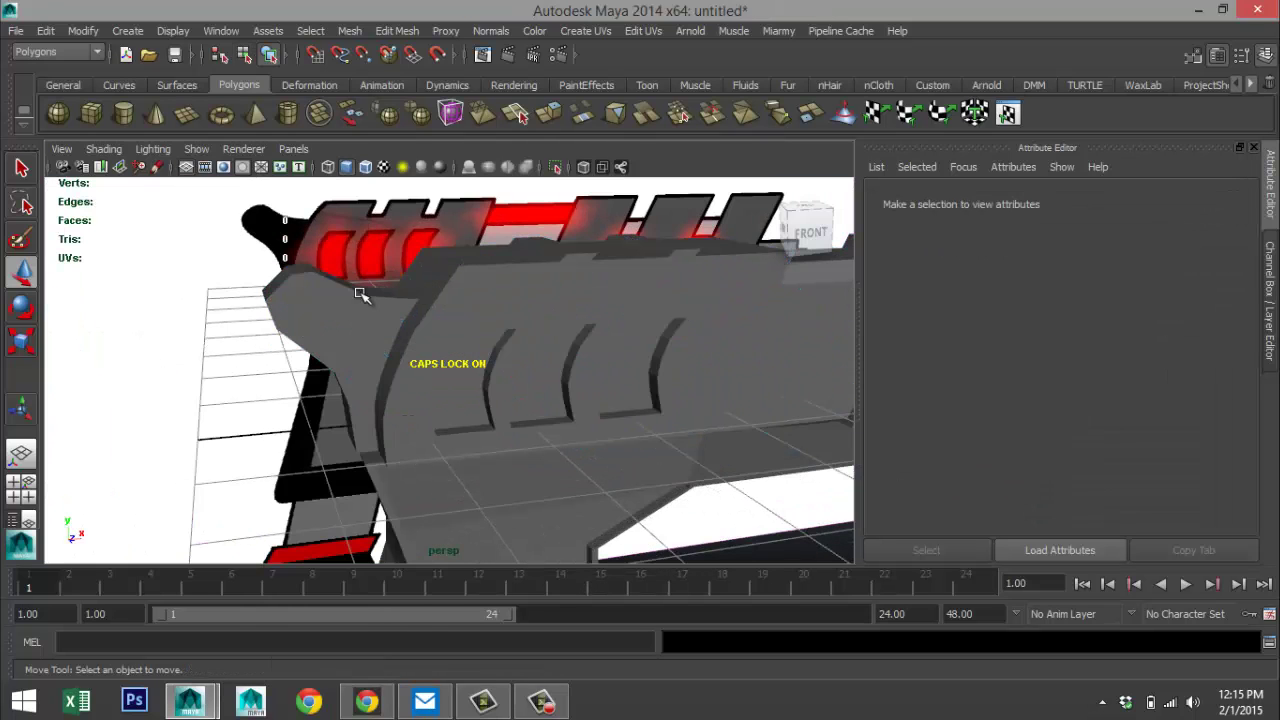
key(3)
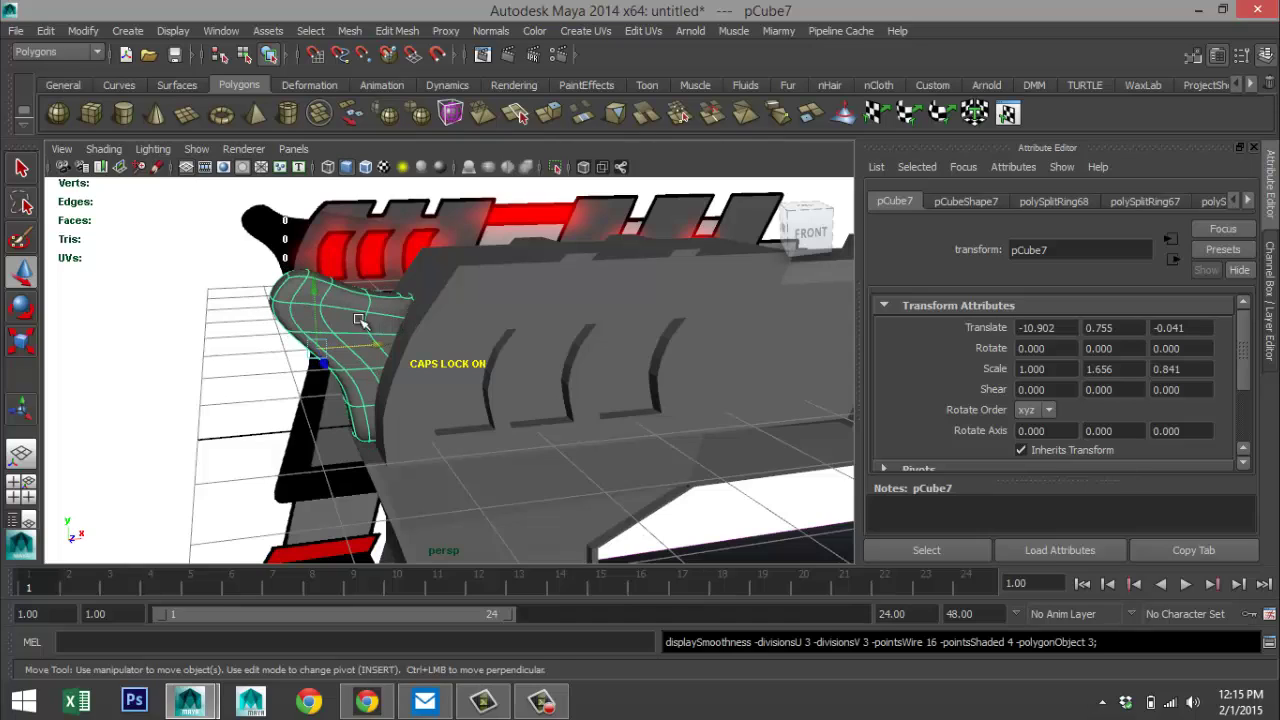
alt+drag(158, 345, 248, 398)
click(230, 400)
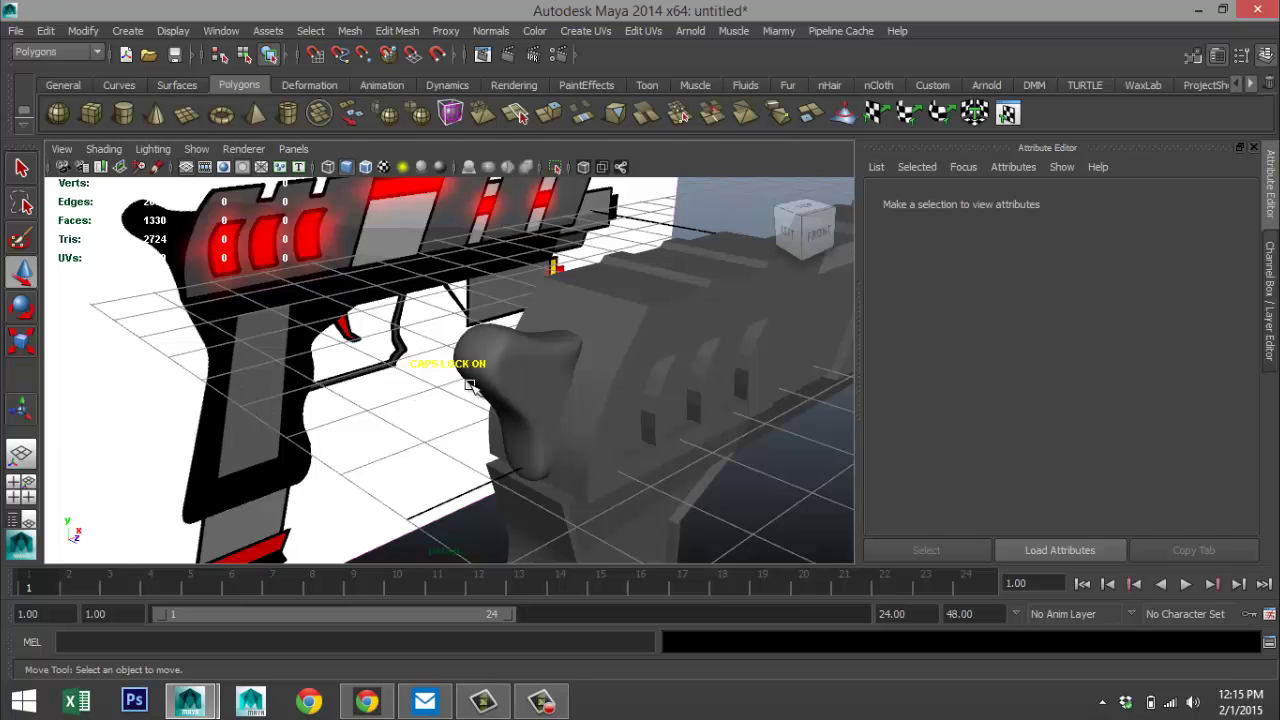
click(518, 386)
key(1)
scroll(478, 390, down, 4)
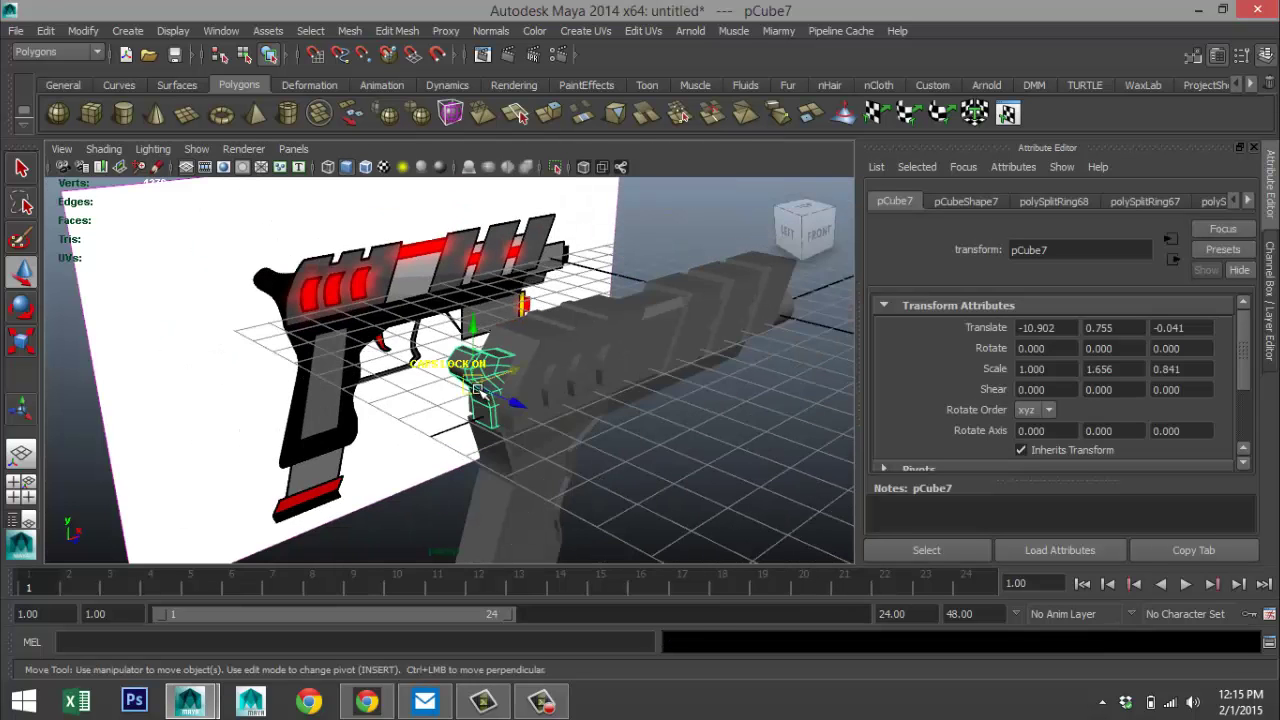
alt+drag(688, 437, 506, 467)
scroll(537, 463, down, 3)
alt+middle_drag(497, 437, 598, 492)
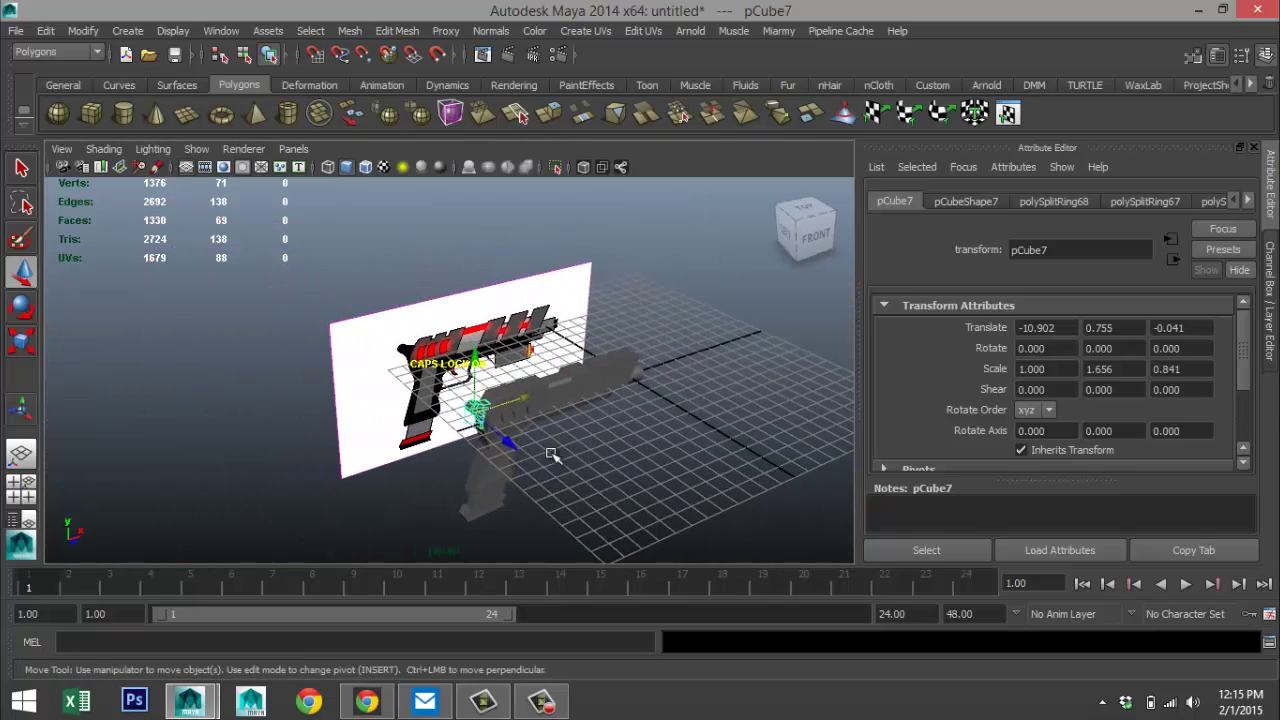
scroll(513, 440, up, 3)
scroll(513, 440, up, 3)
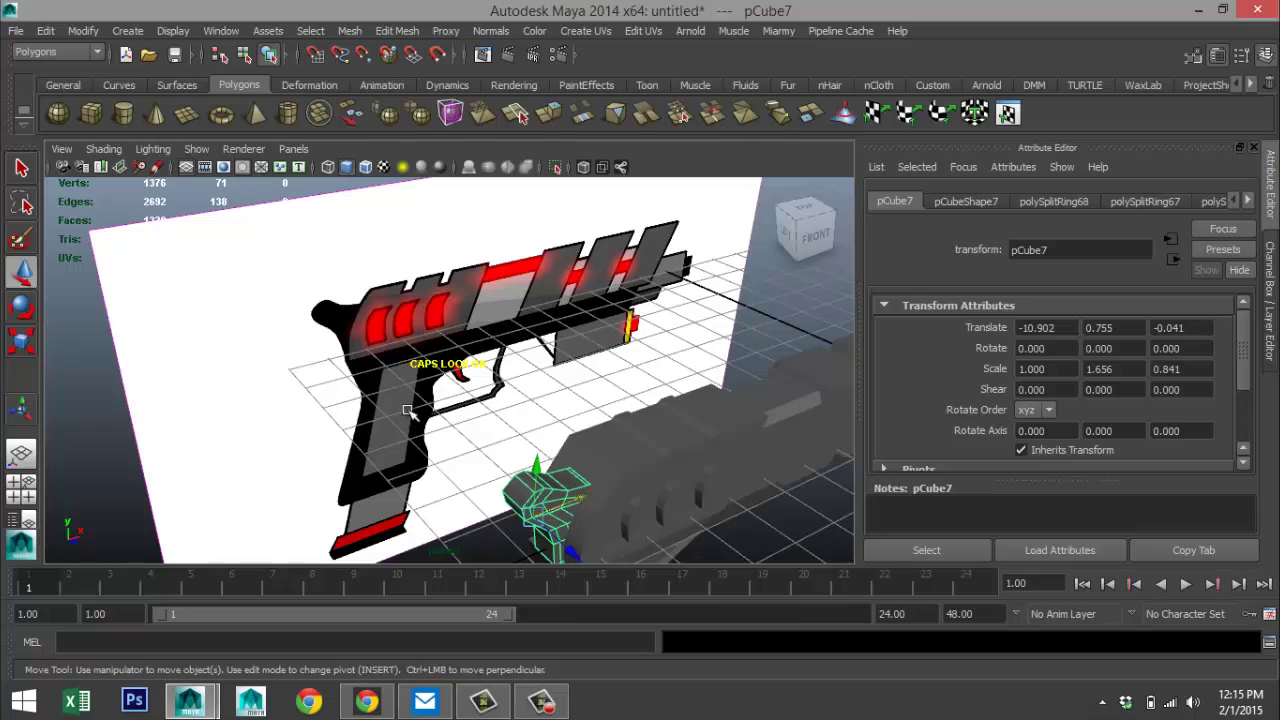
- Create a polygon cube on the grid in front of the gun model
scroll(547, 388, down, 3)
alt+right_drag(477, 409, 586, 409)
alt+middle_drag(548, 386, 405, 343)
alt+right_drag(405, 343, 443, 347)
alt+drag(468, 414, 518, 428)
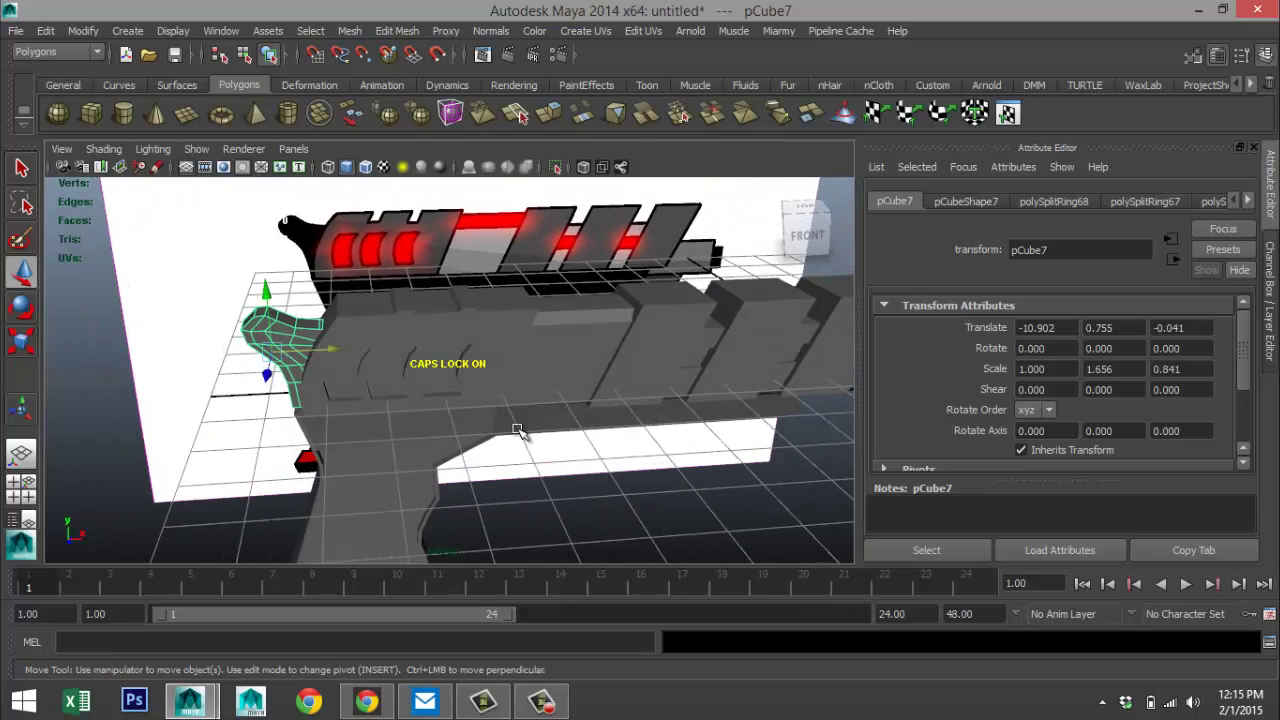
alt+middle_drag(521, 431, 460, 317)
scroll(493, 356, down, 4)
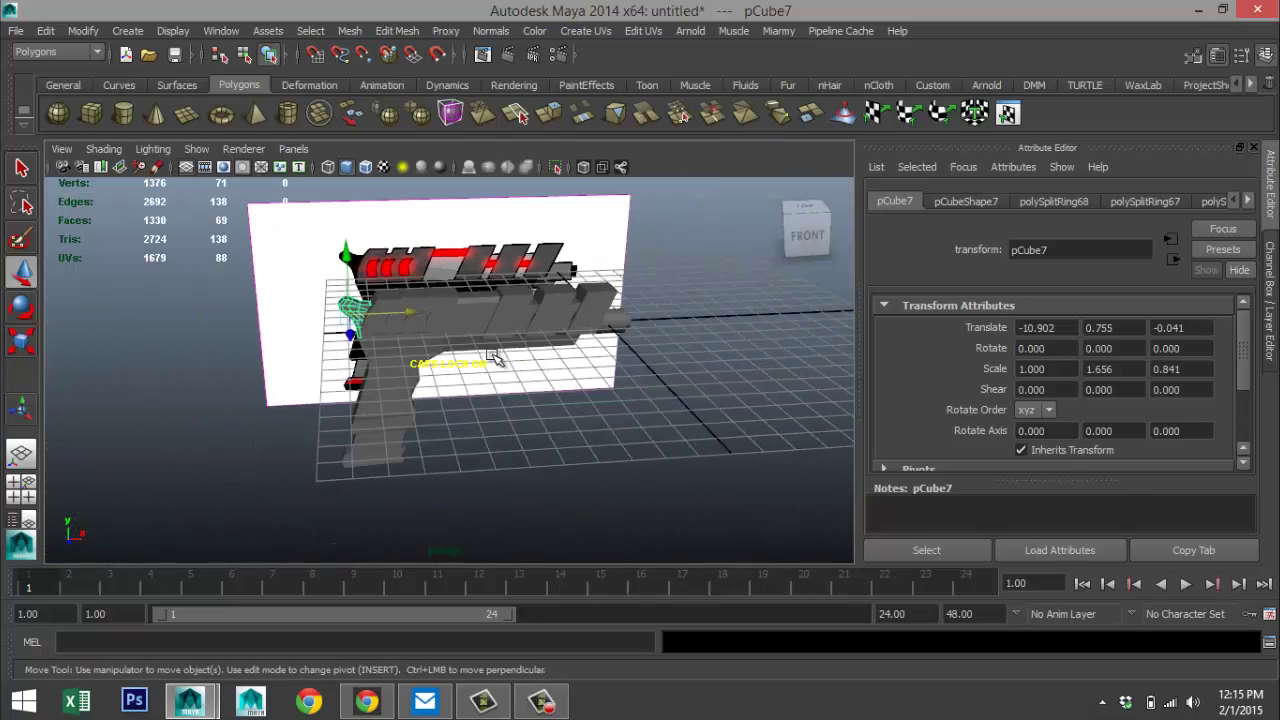
click(91, 113)
drag(463, 495, 555, 396)
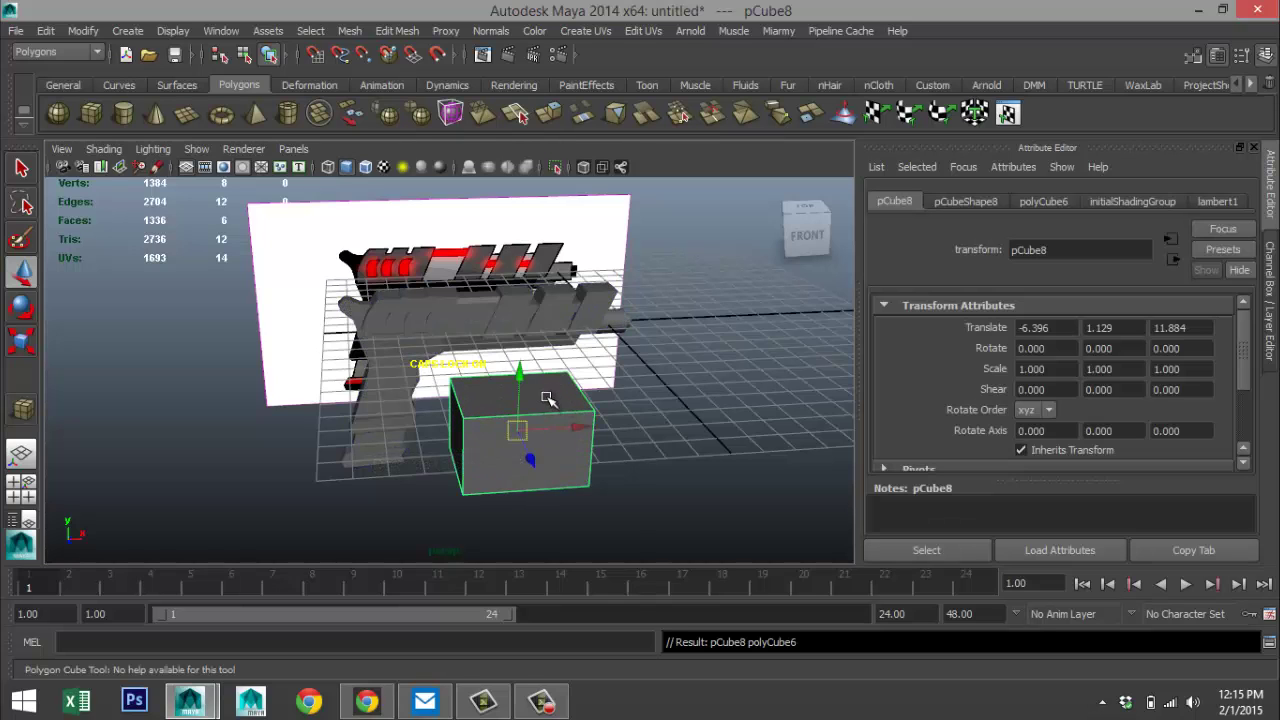
- Delete four faces of the new cube, leaving only its bottom face and the side face toward the muzzle
right_drag(547, 398, 551, 312)
click(531, 390)
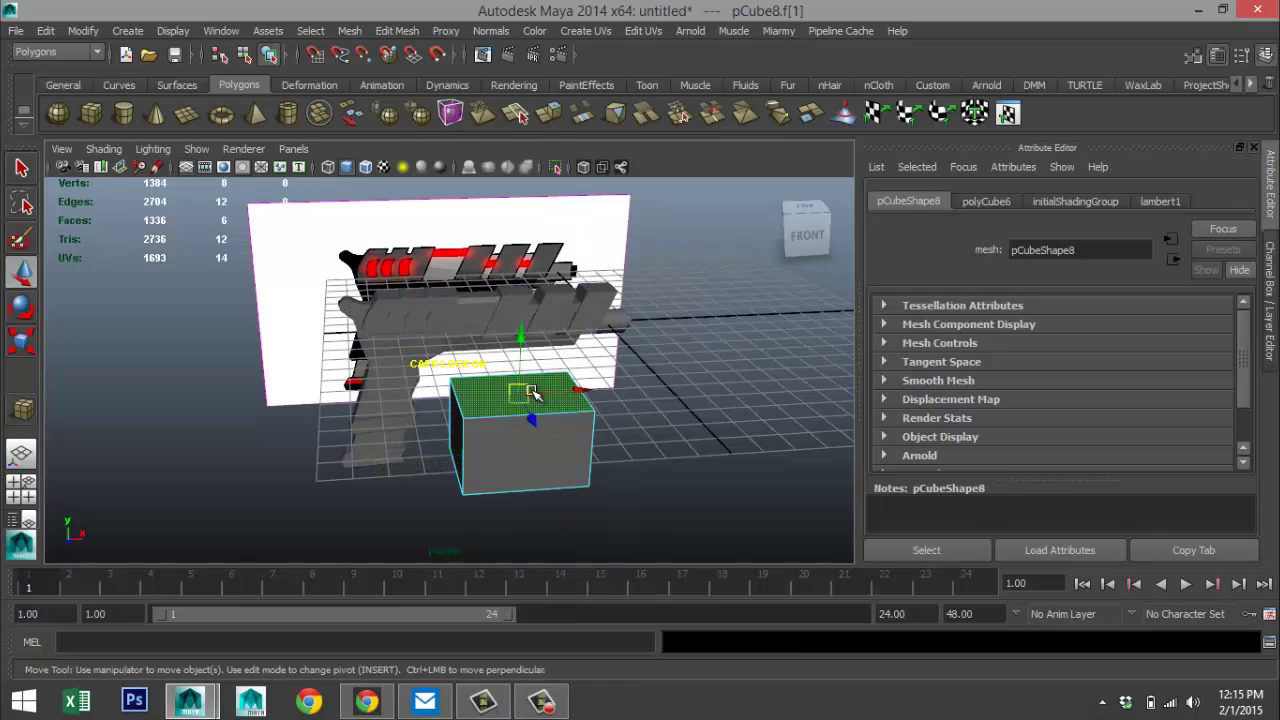
key(Delete)
click(520, 452)
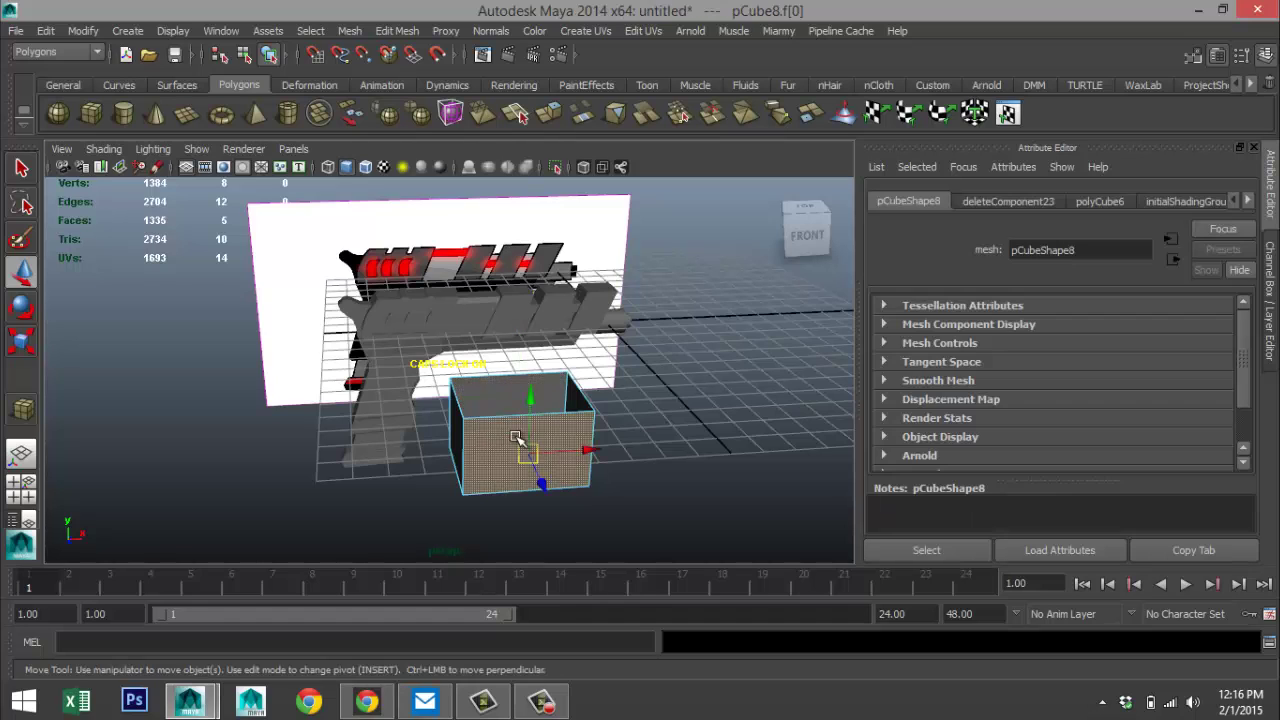
key(Delete)
click(500, 420)
key(Delete)
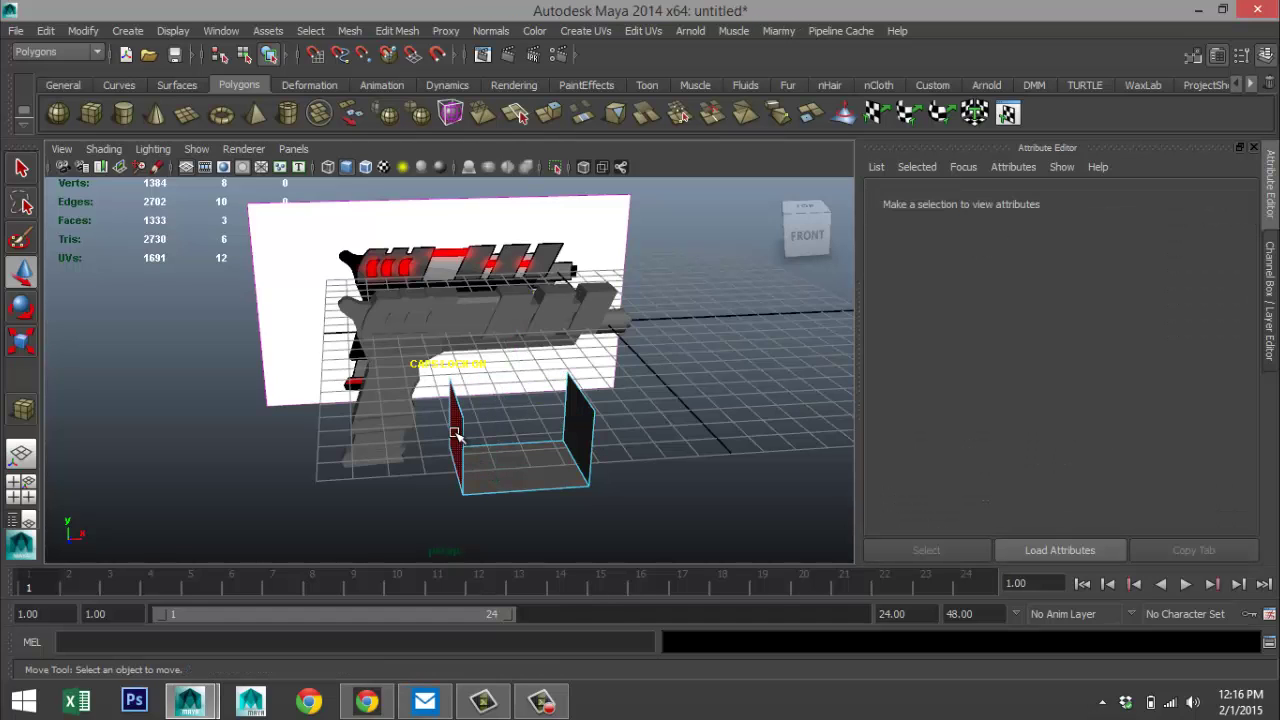
click(457, 432)
key(Delete)
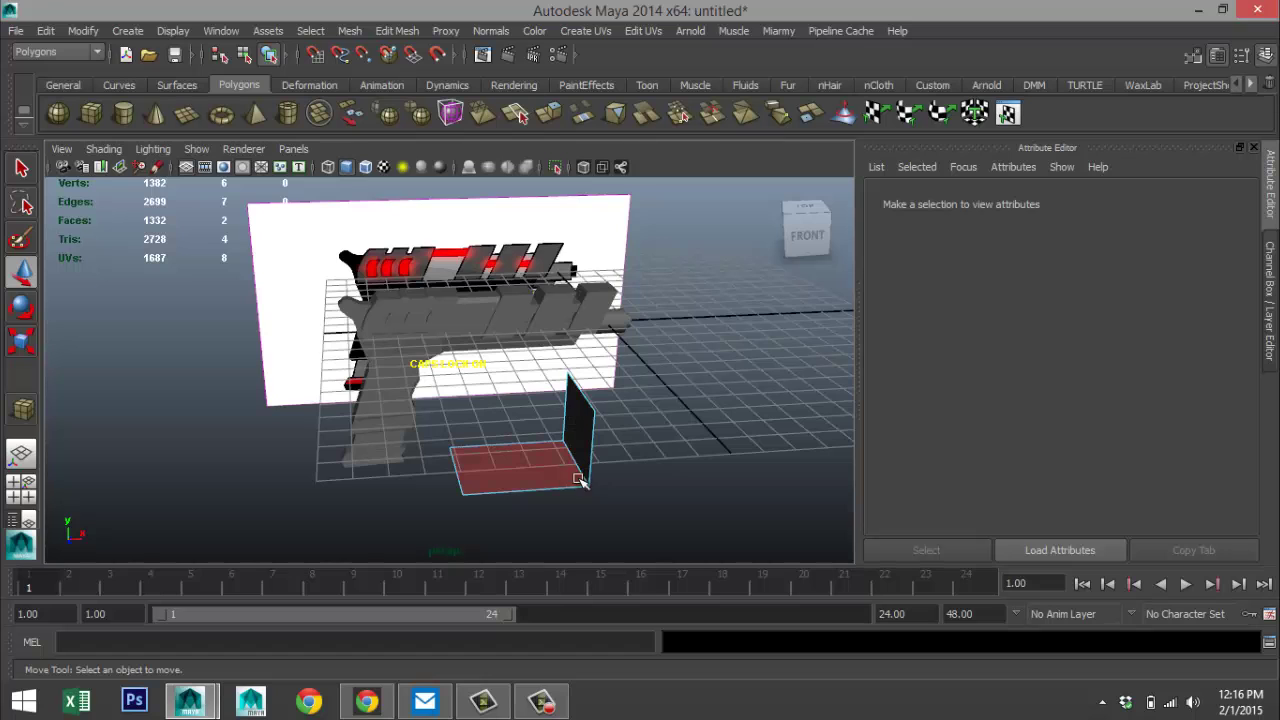
- Scale the L-shaped piece to about 0.217 in Z and move it closer to the gun at Z about 4.219
alt+drag(578, 484, 618, 492)
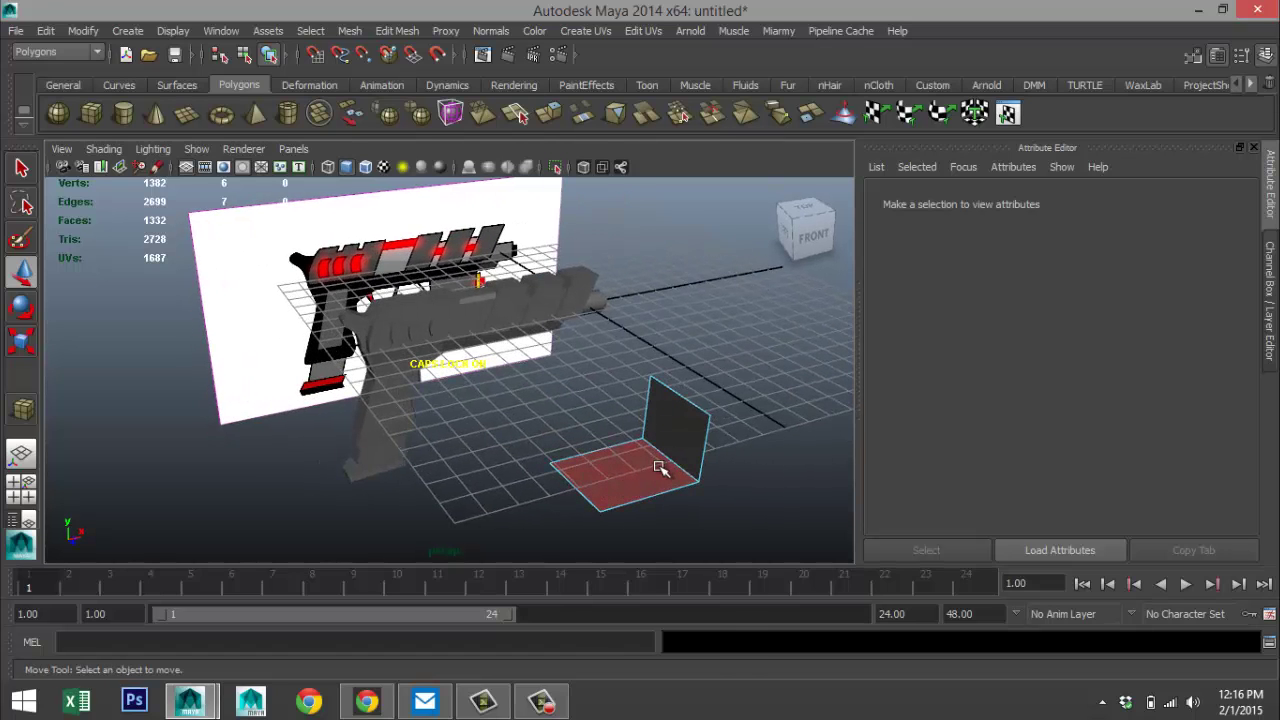
right_drag(663, 273, 742, 256)
click(690, 444)
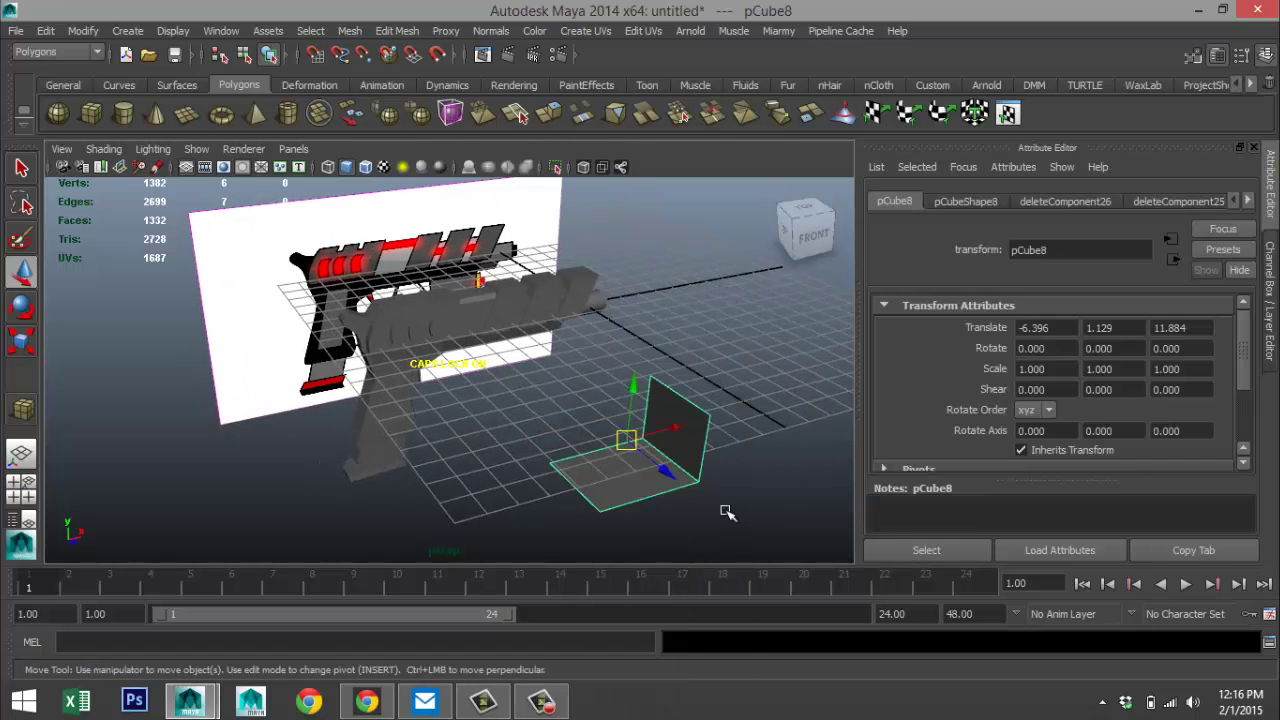
key(r)
drag(683, 484, 637, 450)
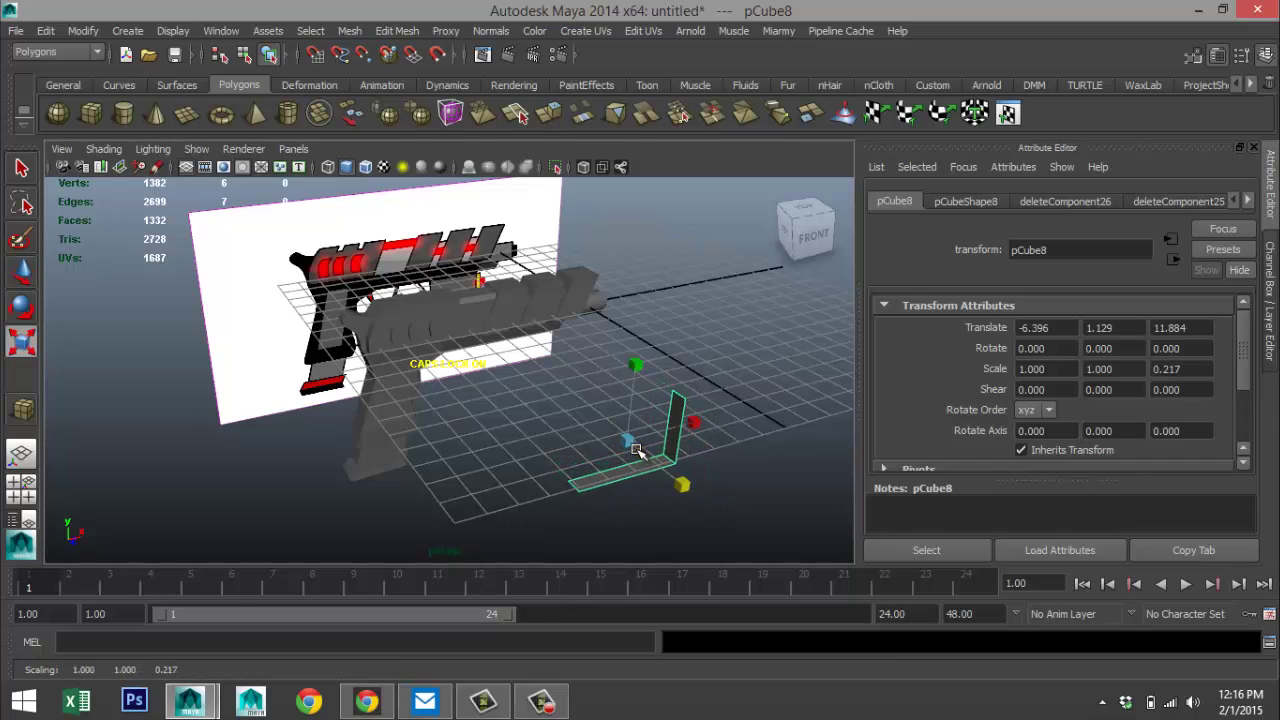
alt+drag(652, 494, 487, 380)
key(w)
- In the front view, lower the L-shaped piece to the reference's trigger guard, at Y about -1.419
click(21, 488)
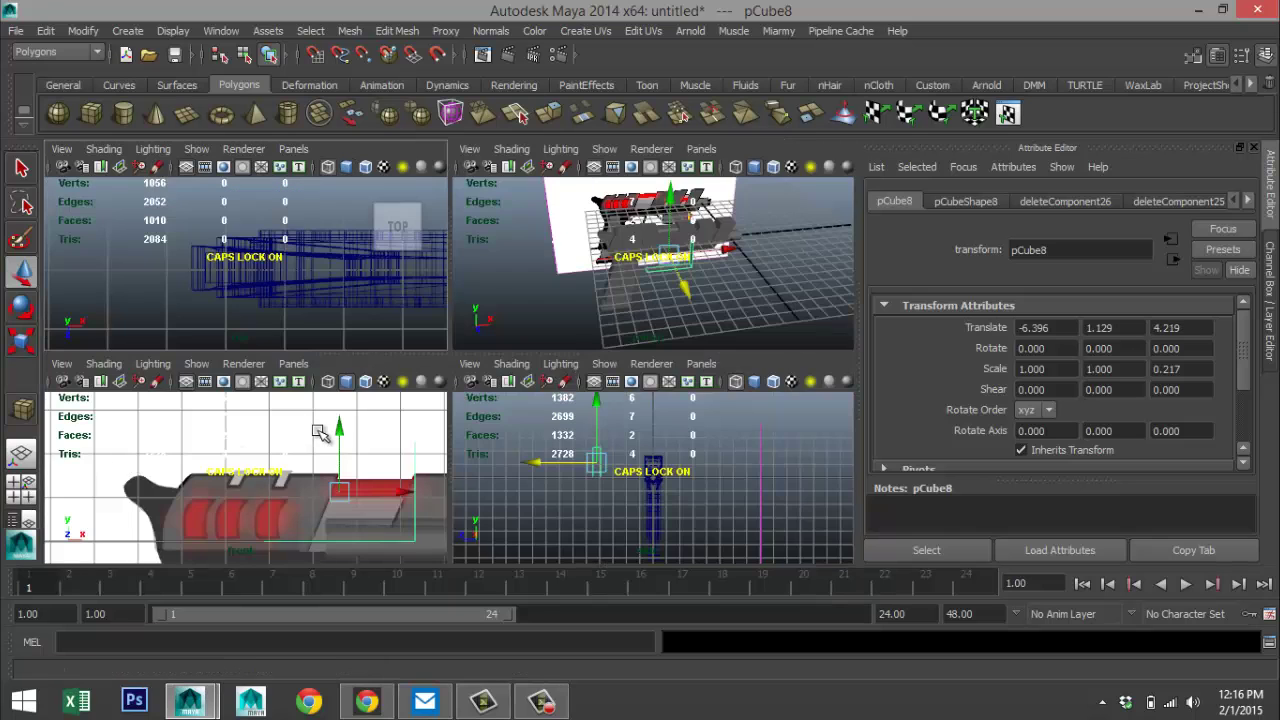
key(space)
scroll(529, 486, down, 10)
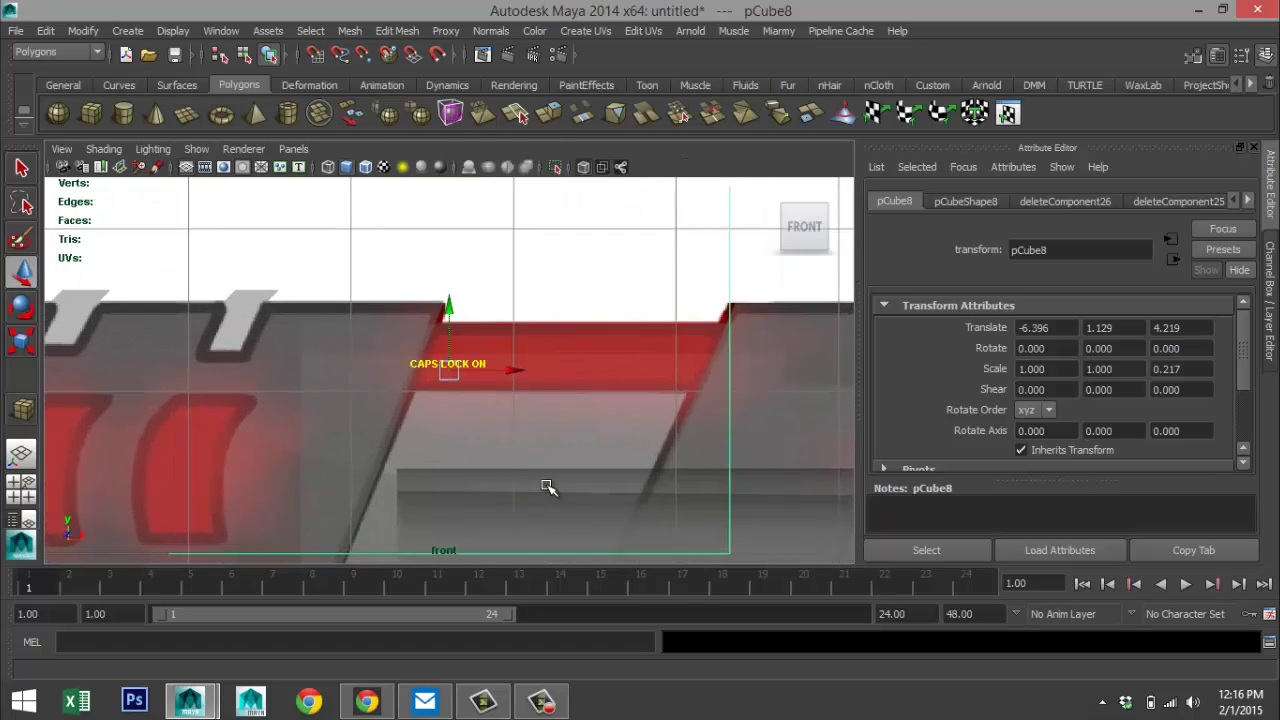
scroll(540, 488, up, 5)
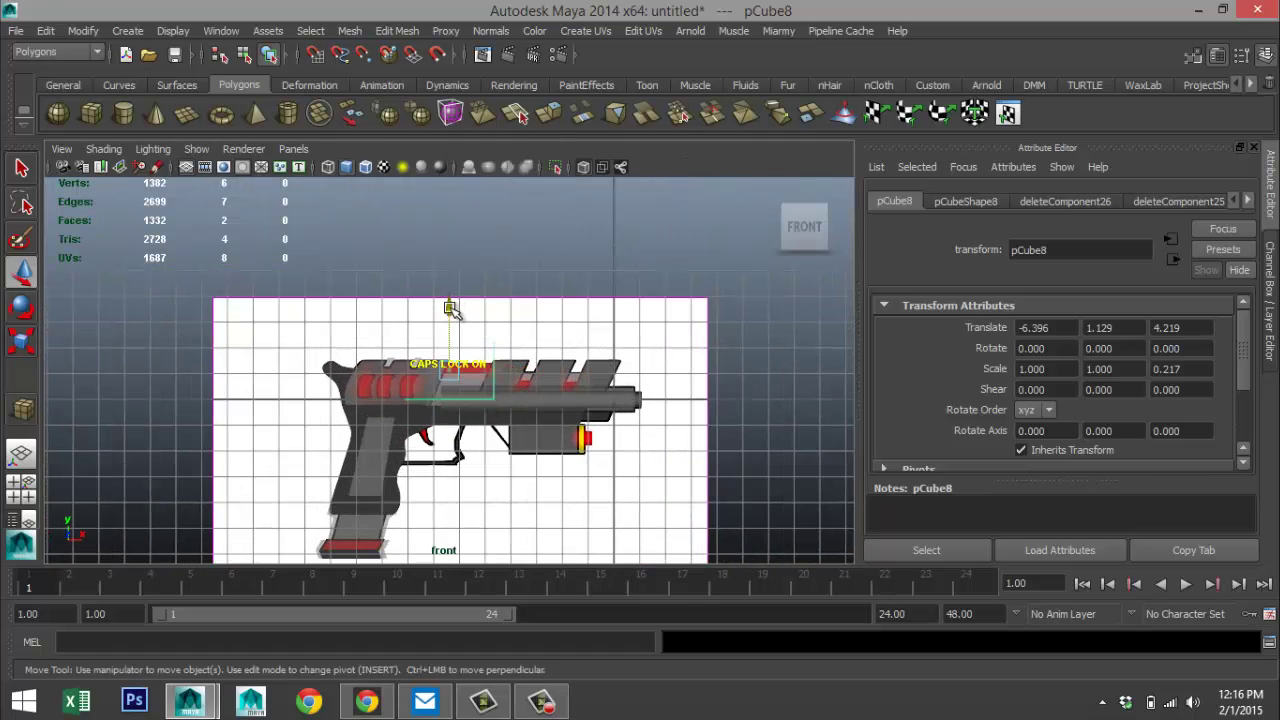
drag(451, 309, 454, 369)
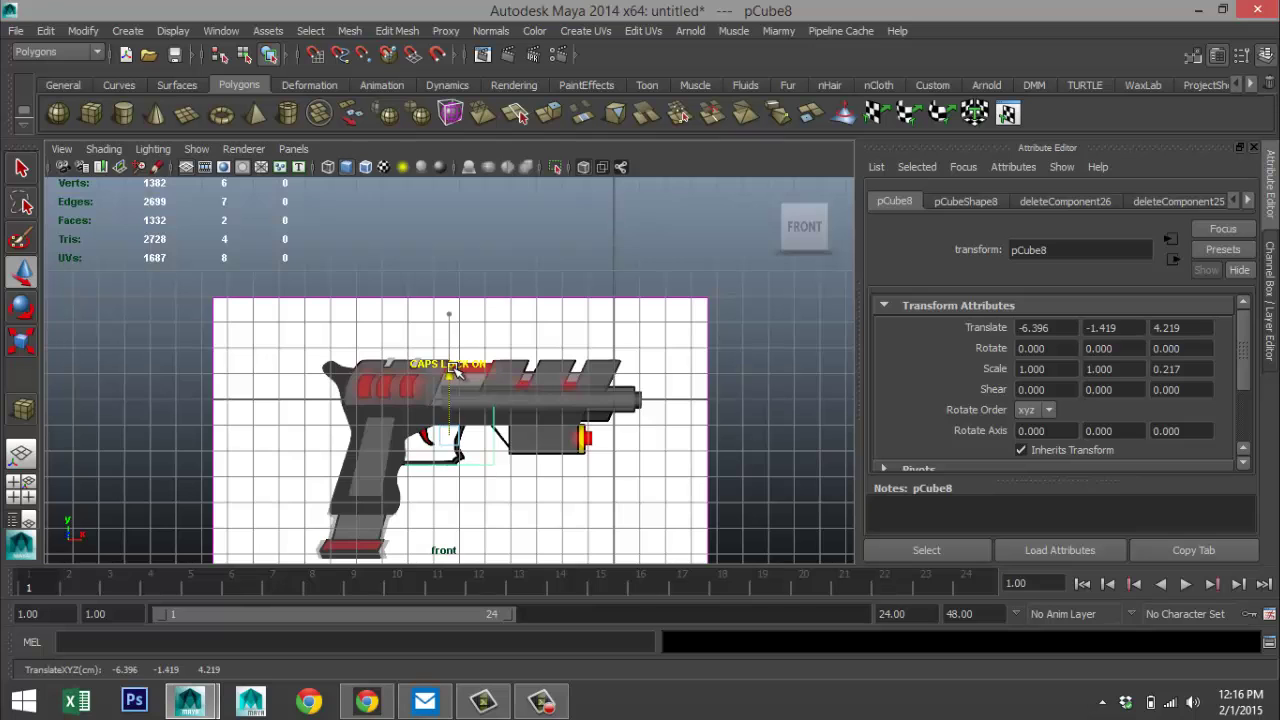
scroll(458, 368, up, 5)
scroll(452, 366, down, 3)
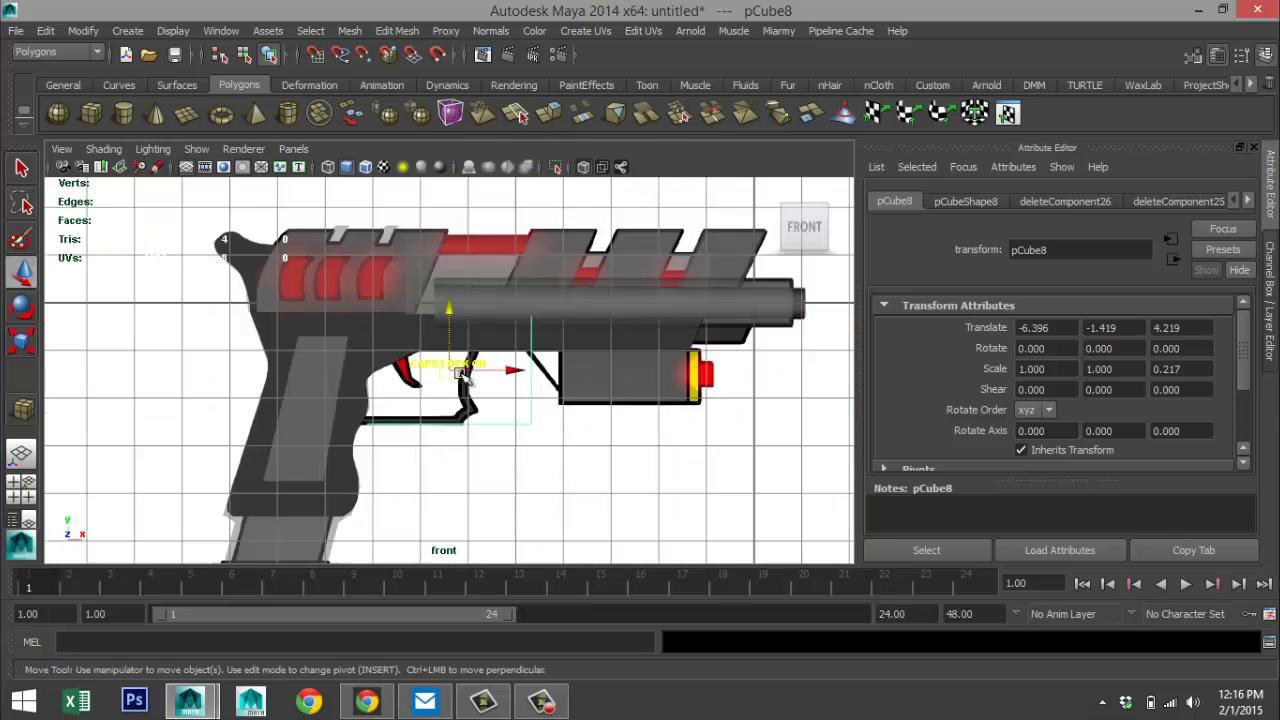
- Align the L-shaped piece's corner with the trigger guard's lower front corner, at X about -7.857 and Y about -1.372
scroll(465, 385, up, 2)
scroll(465, 390, up, 4)
alt+middle_drag(467, 424, 487, 343)
drag(470, 233, 470, 224)
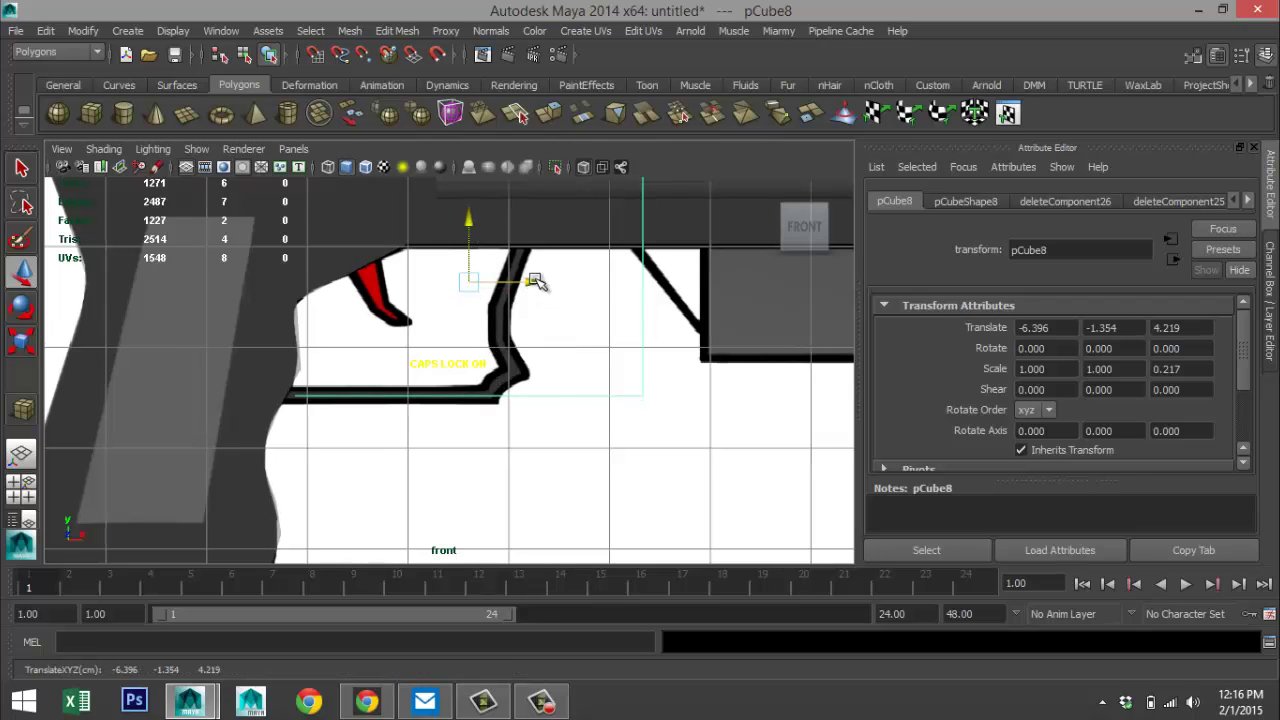
drag(537, 282, 390, 298)
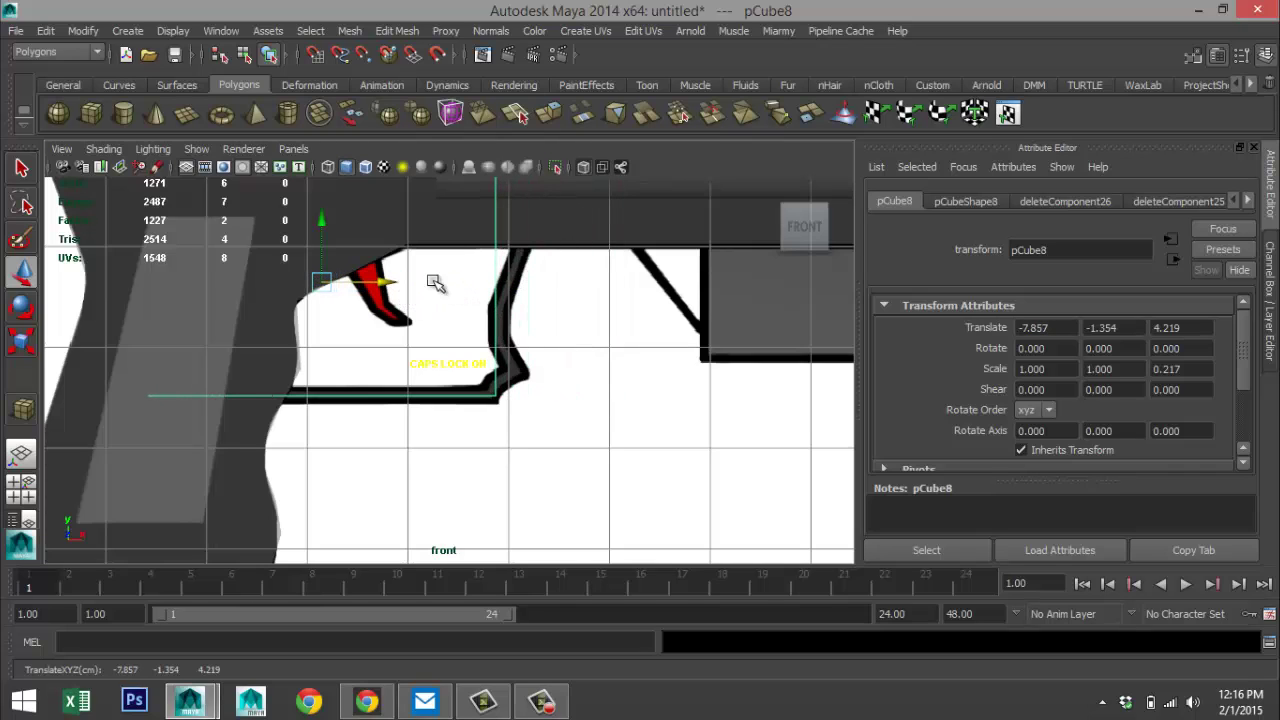
drag(326, 222, 326, 226)
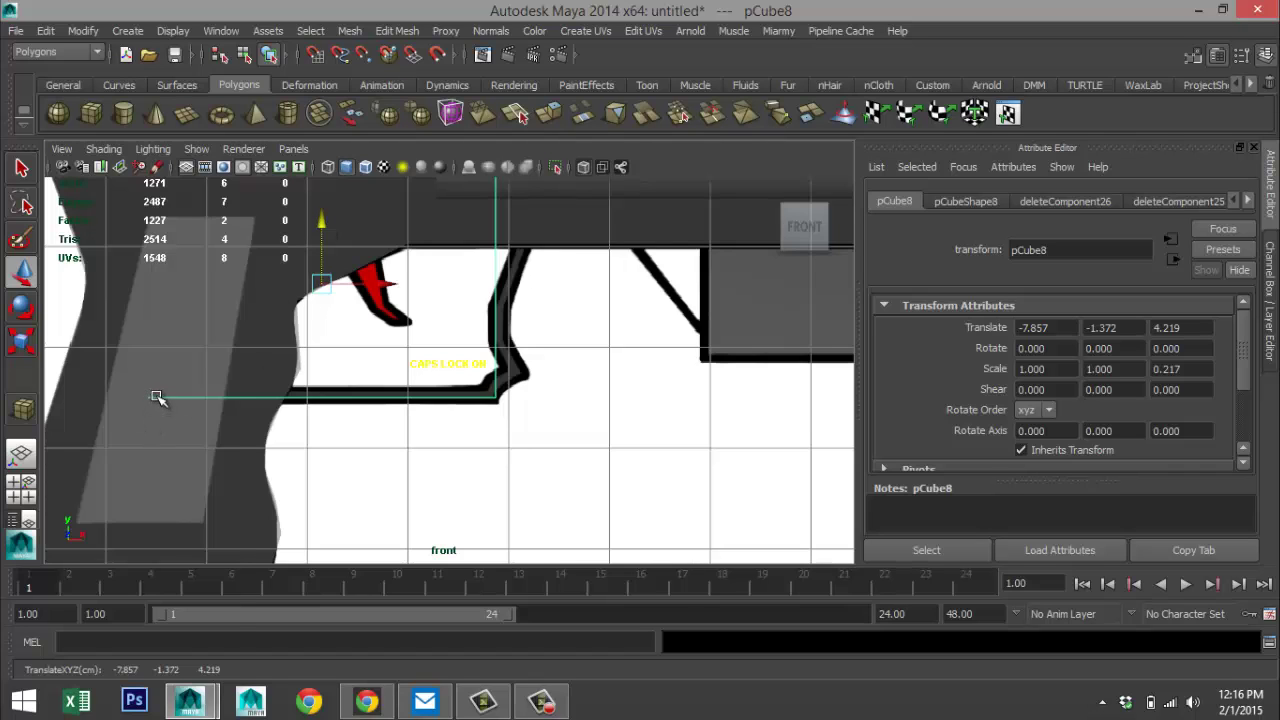
- Move the vertices at the horizontal leg's rear end forward to the front edge of the grip
right_drag(155, 397, 240, 405)
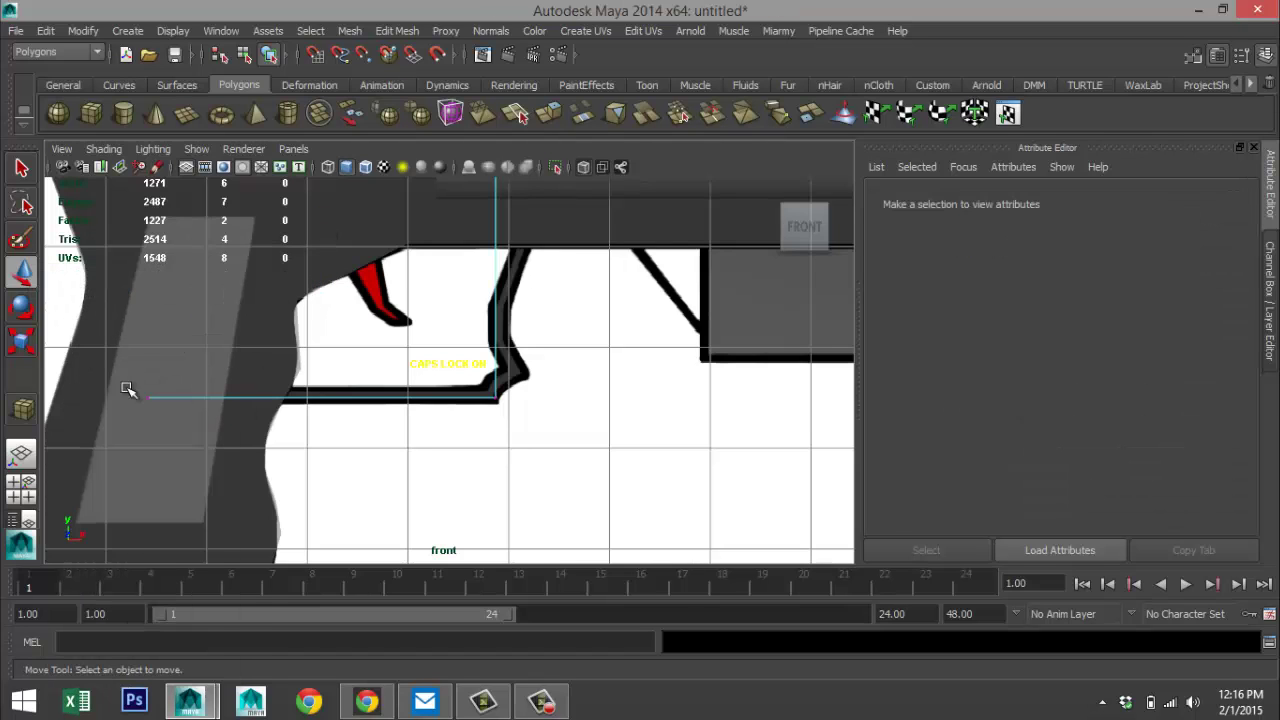
drag(128, 390, 200, 444)
drag(200, 395, 340, 406)
scroll(475, 276, down, 3)
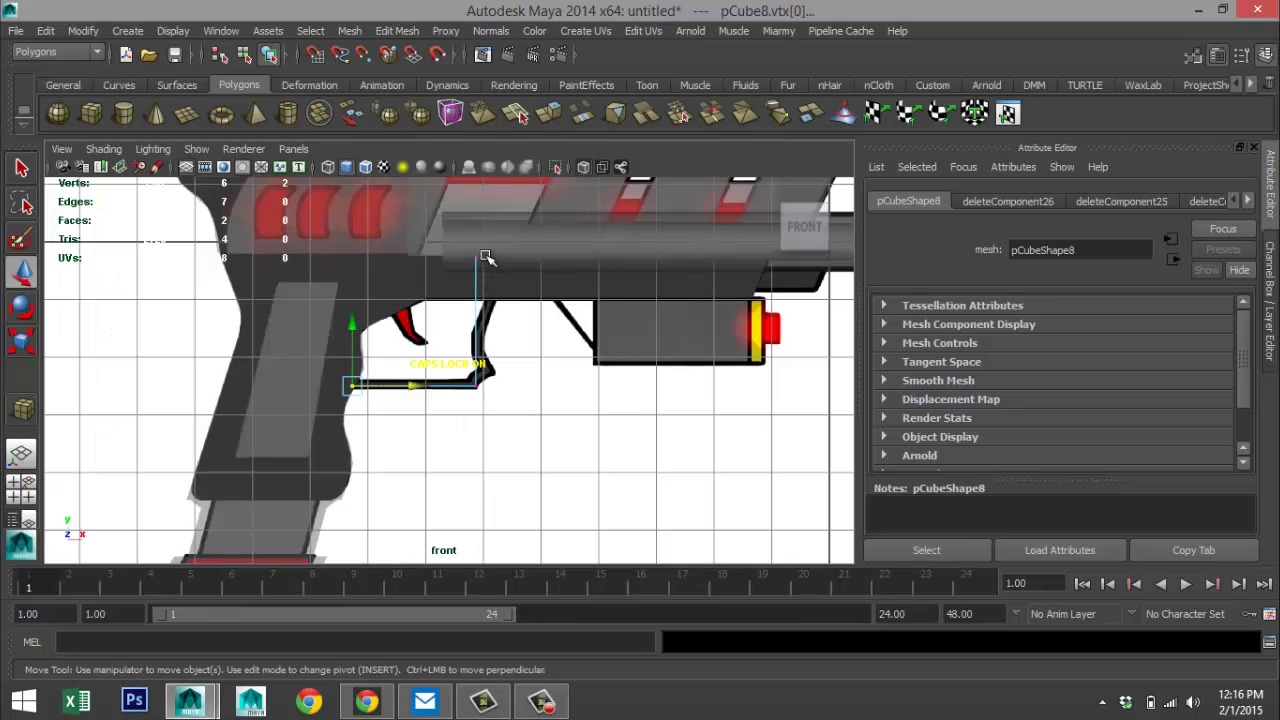
- Move the upright leg's upper vertices down to the frame's underside and slightly forward, to X about -5.887 and Y about -0.991
drag(500, 266, 481, 240)
drag(476, 193, 485, 236)
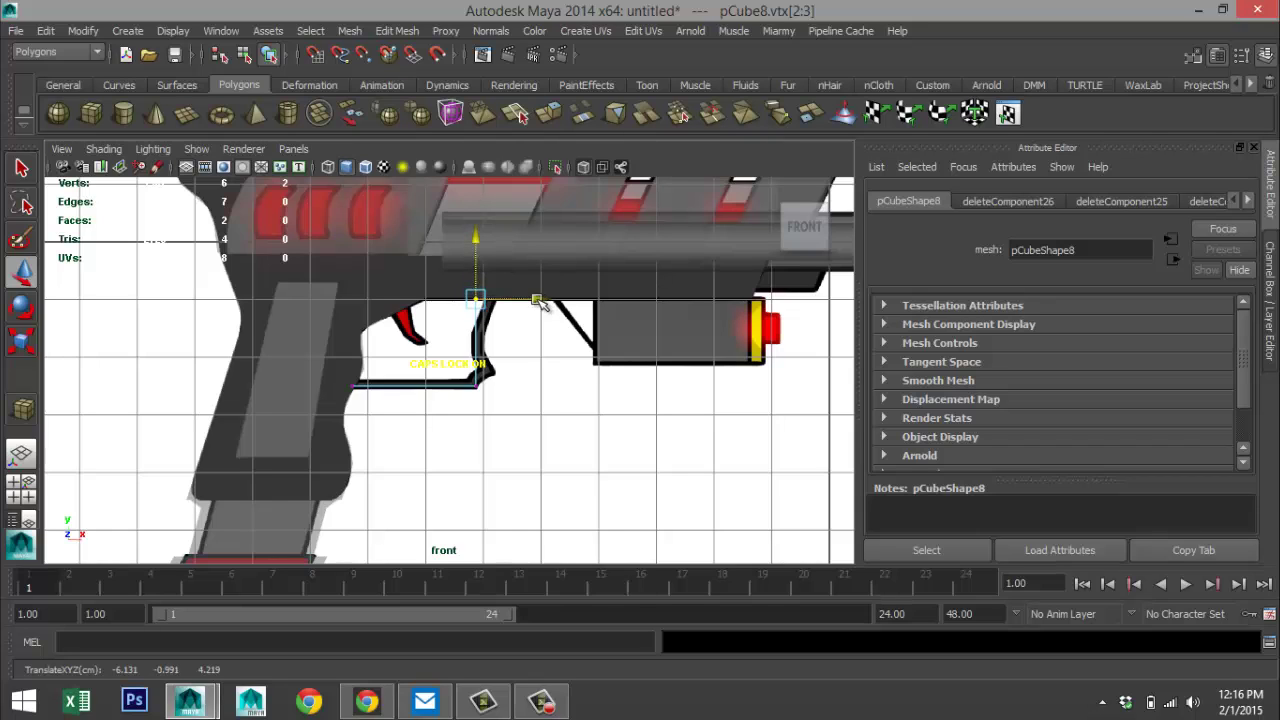
drag(538, 300, 550, 300)
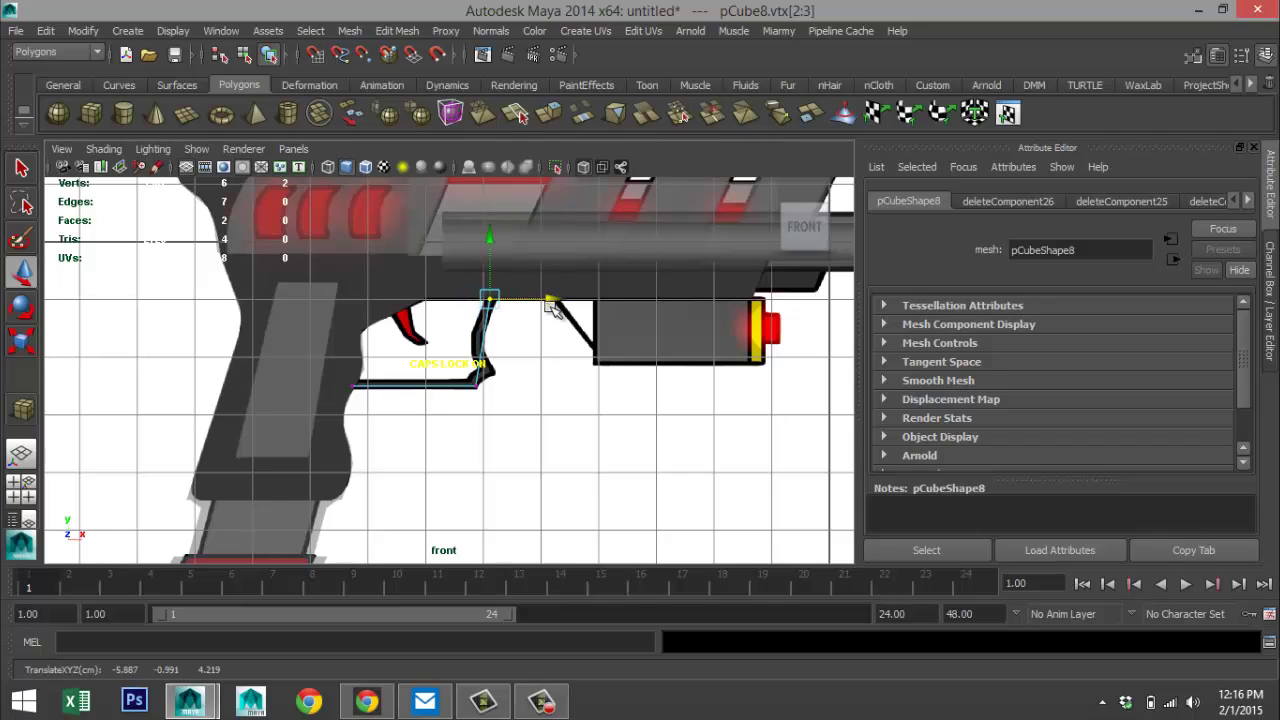
scroll(580, 365, up, 5)
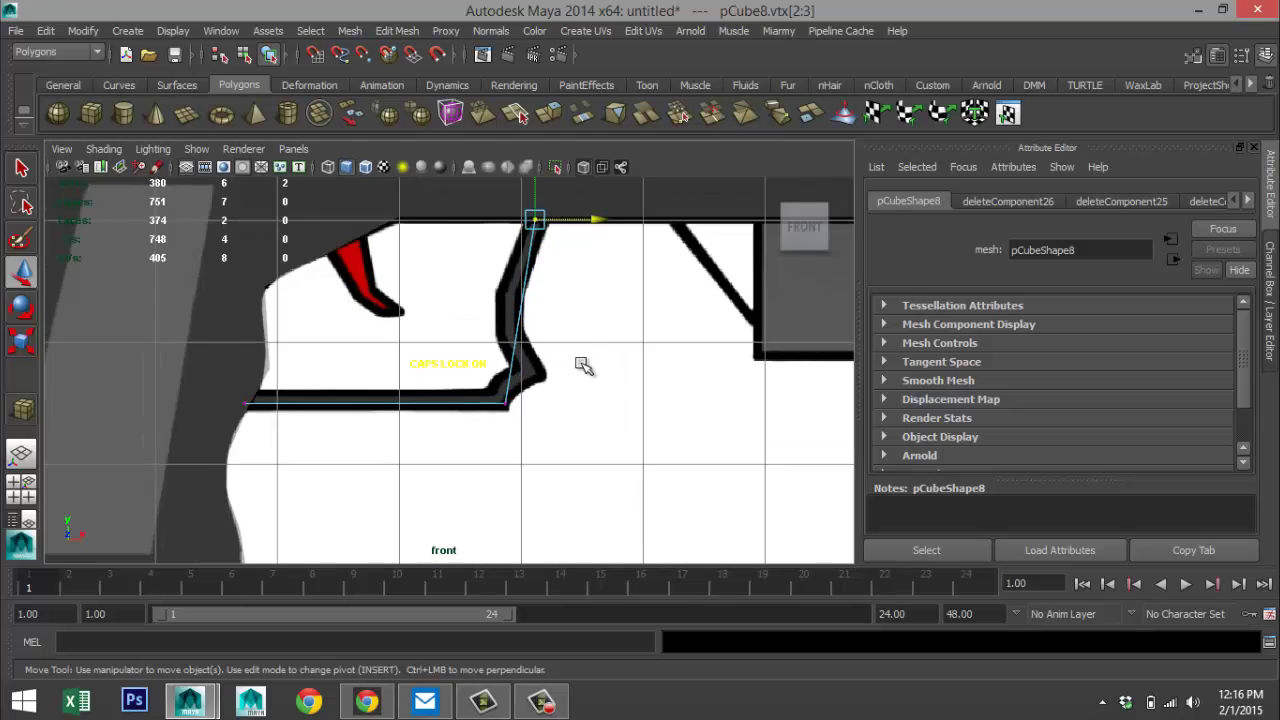
- Extrude the faces of the L-shaped trigger guard piece with a thickness of 0.1
click(22, 487)
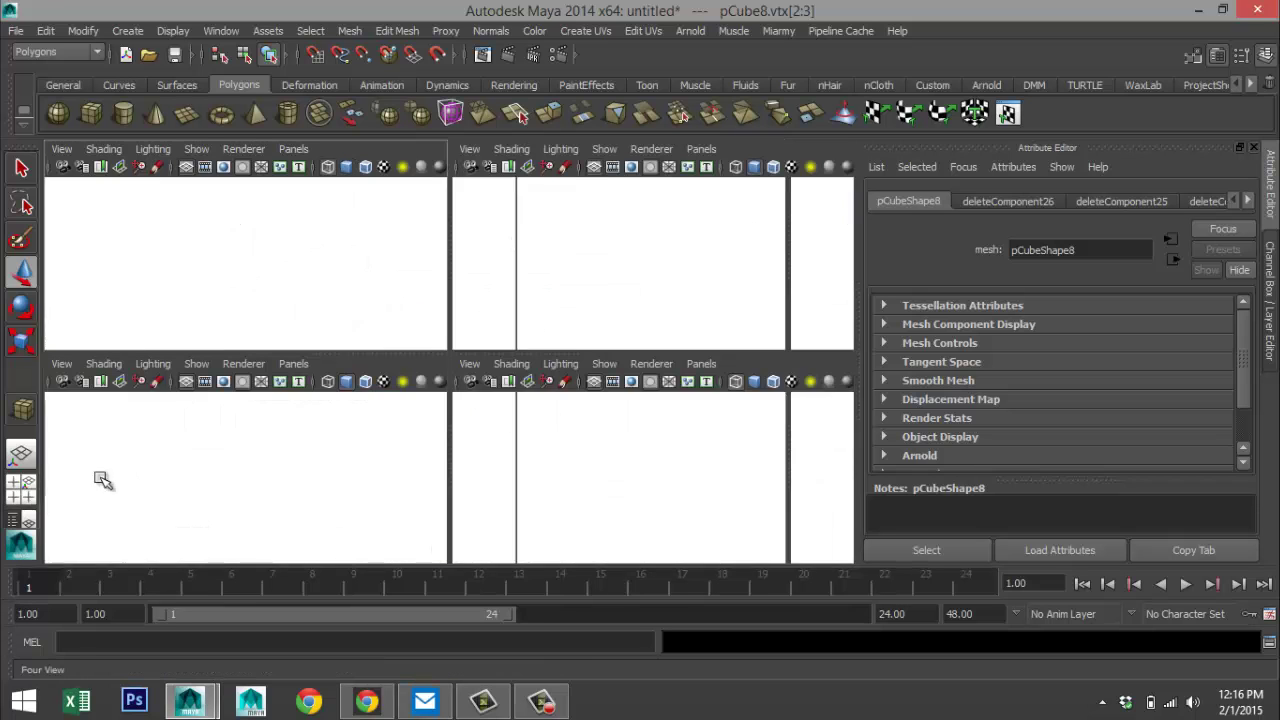
key(space)
scroll(624, 347, up, 2)
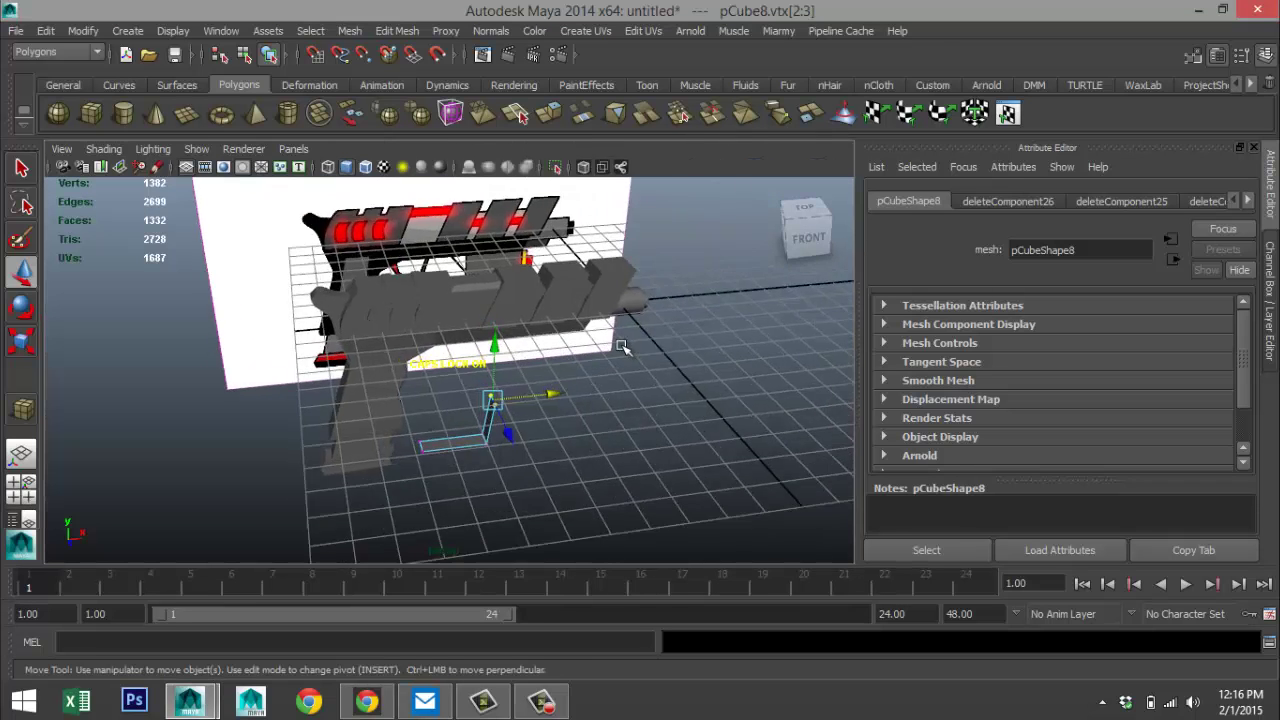
key(f)
scroll(566, 444, down, 5)
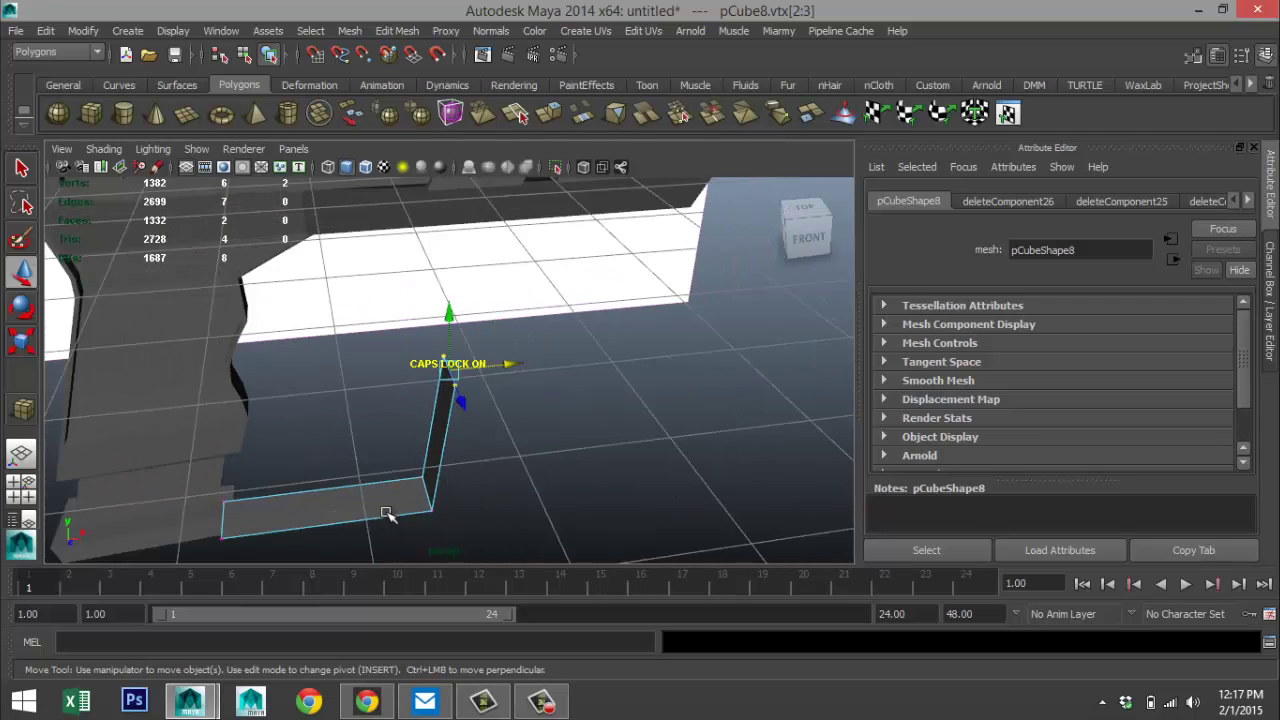
right_drag(388, 514, 411, 496)
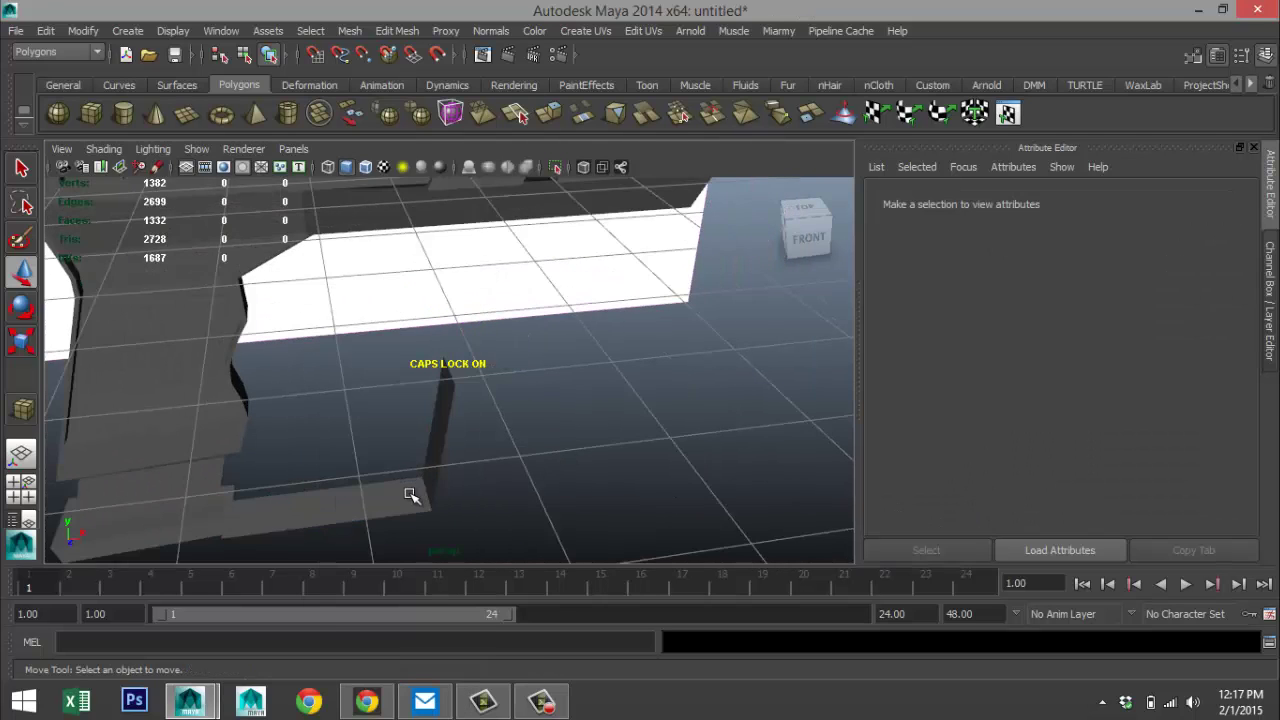
click(411, 496)
click(397, 30)
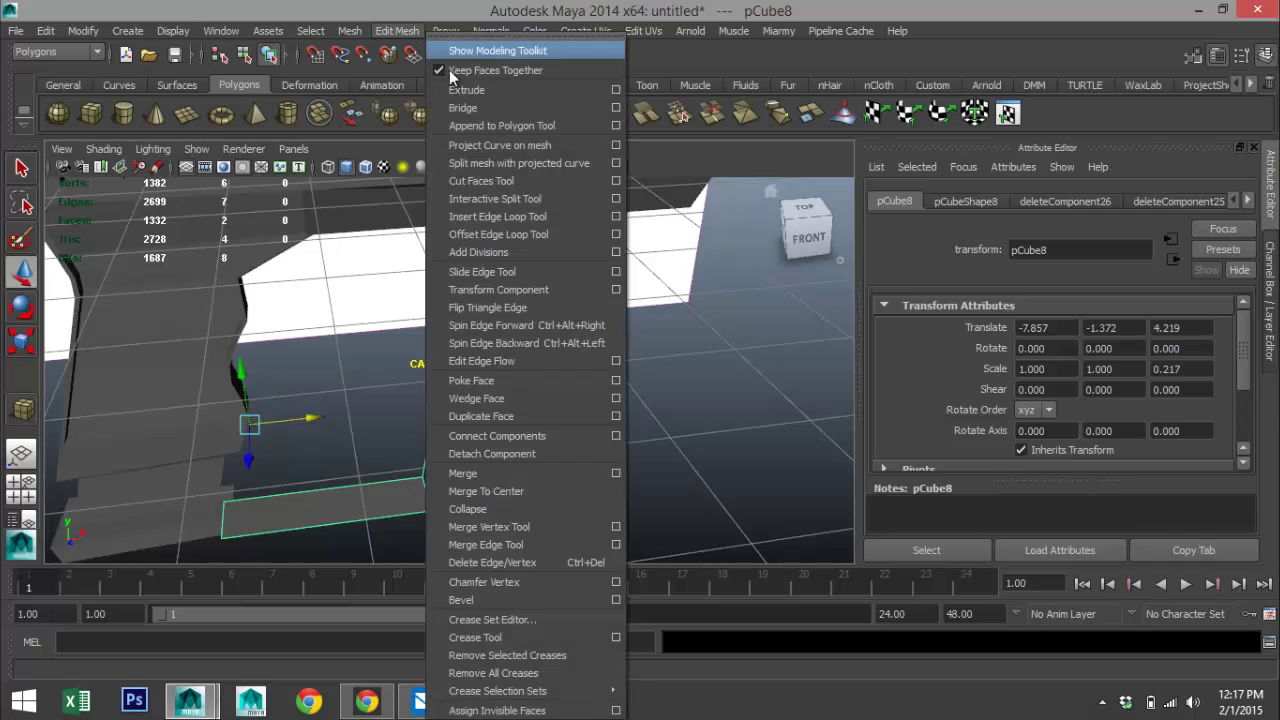
click(466, 90)
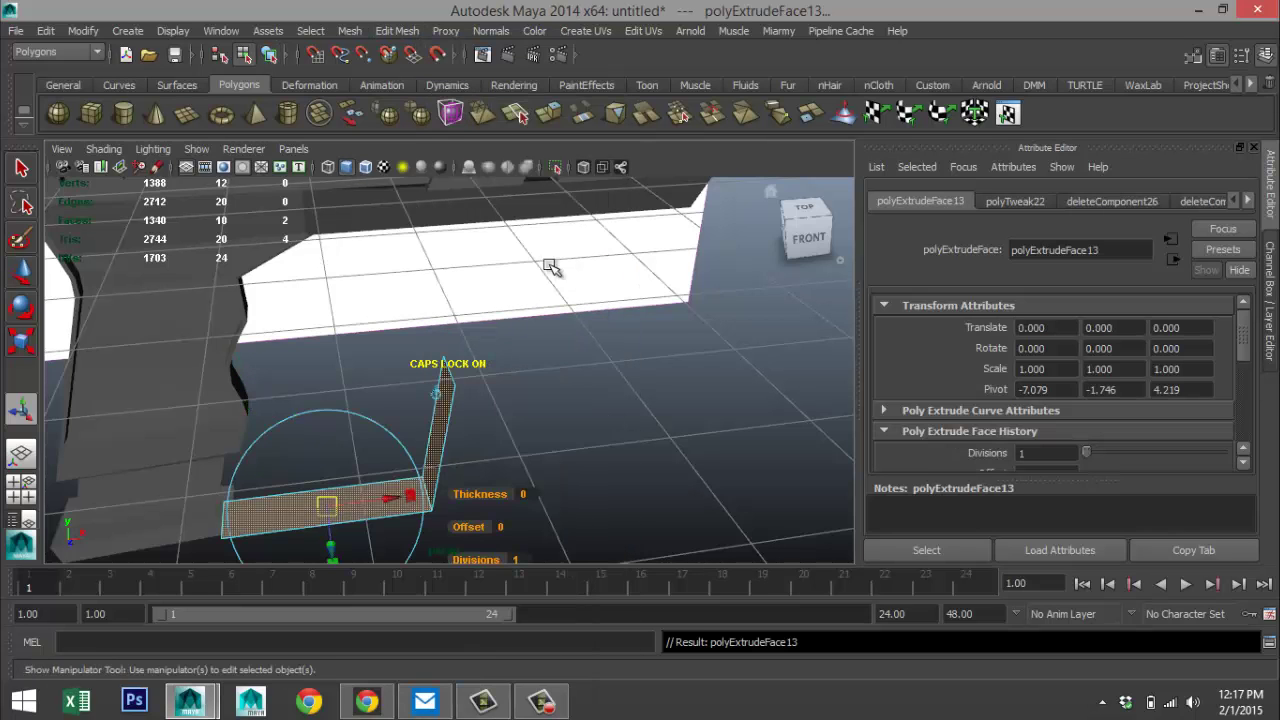
click(528, 493)
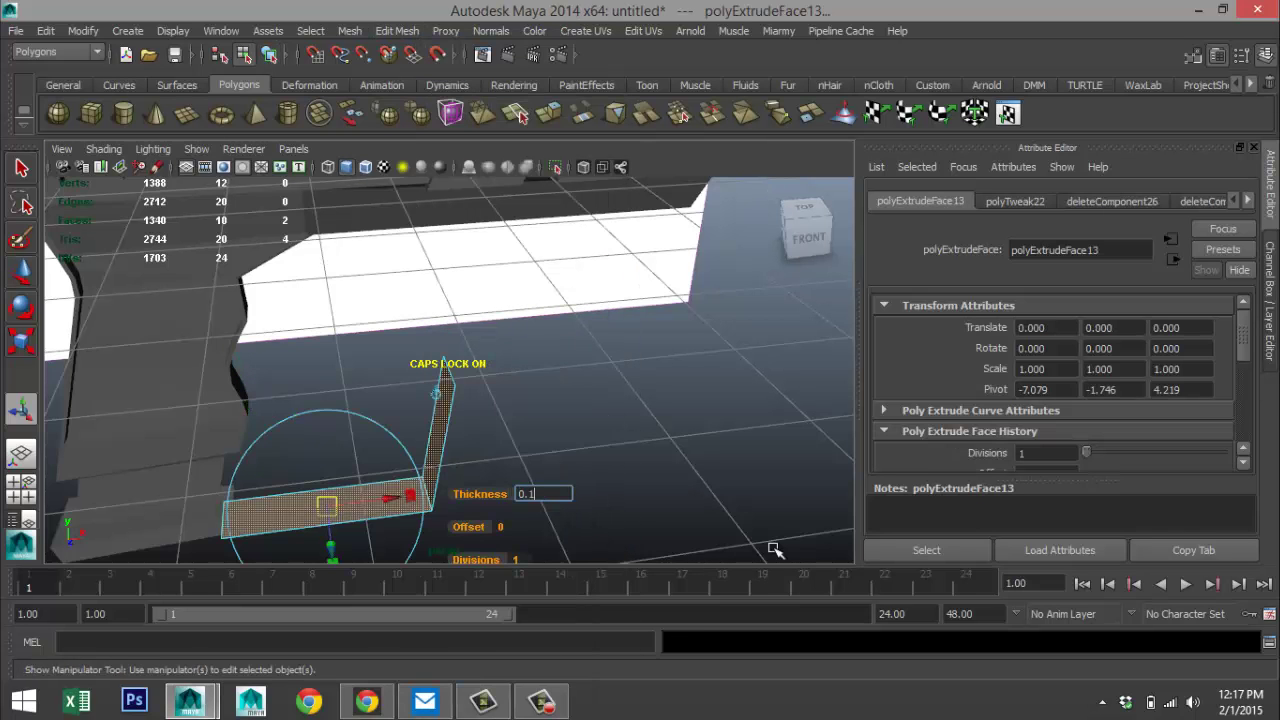
key(Return)
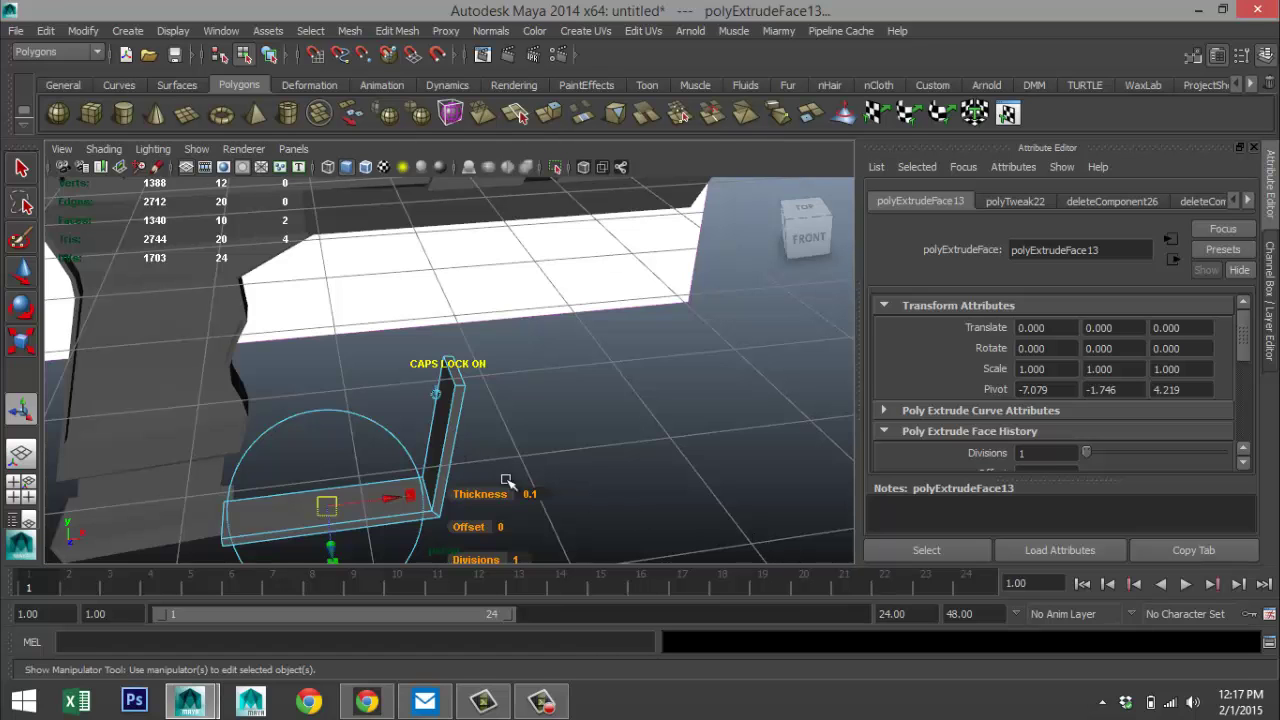
- Move the whole trigger guard piece sideways onto the pistol's centre line, to Z about -0.041
alt+drag(500, 436, 515, 474)
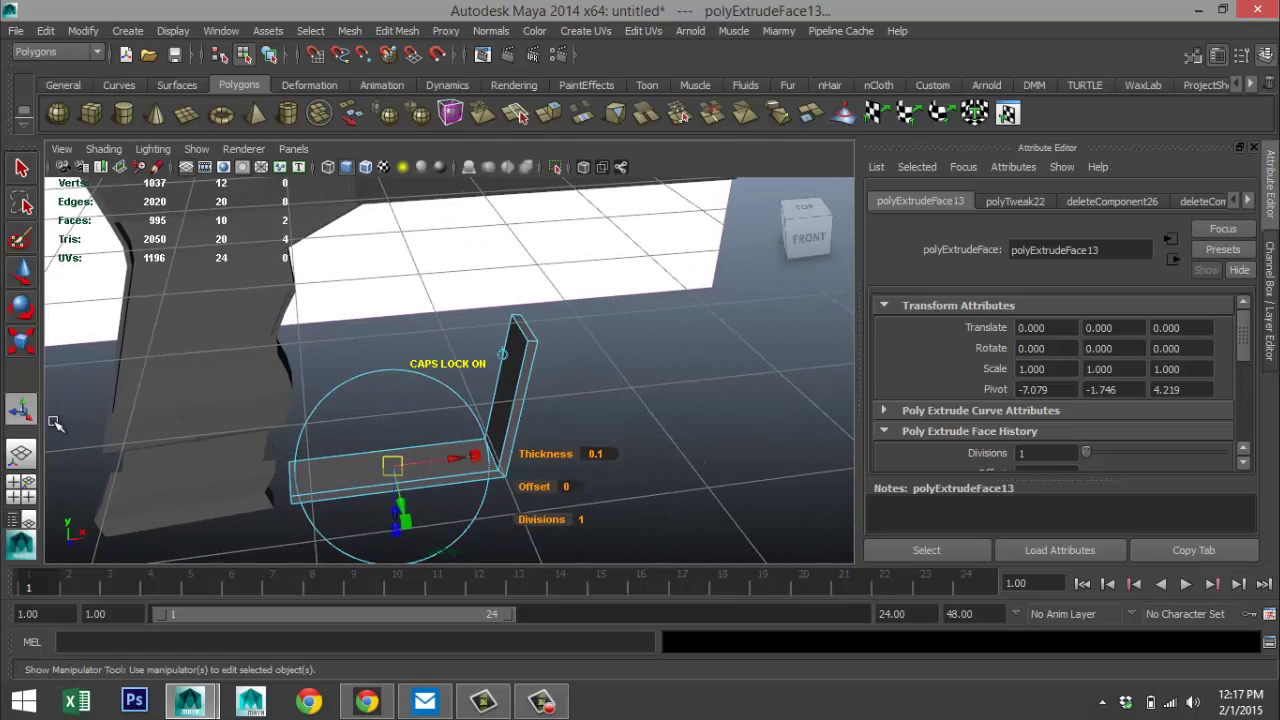
key(space)
key(space)
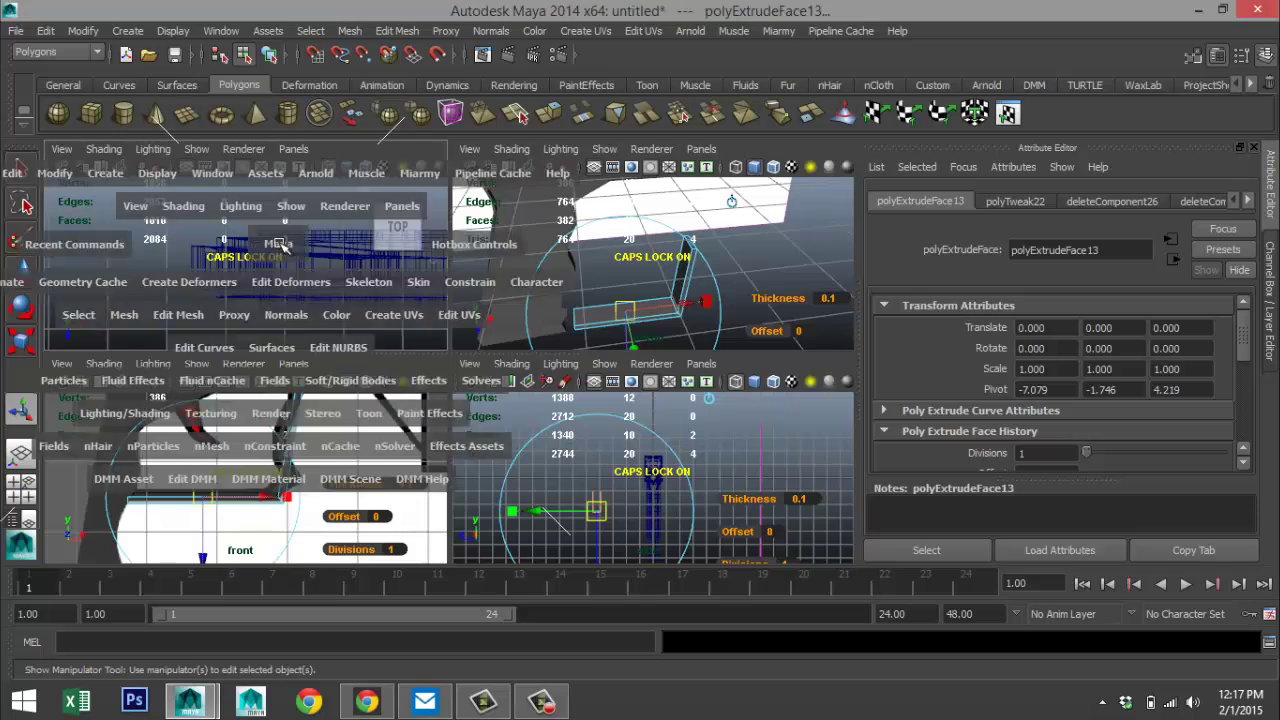
key(f)
scroll(485, 348, down, 6)
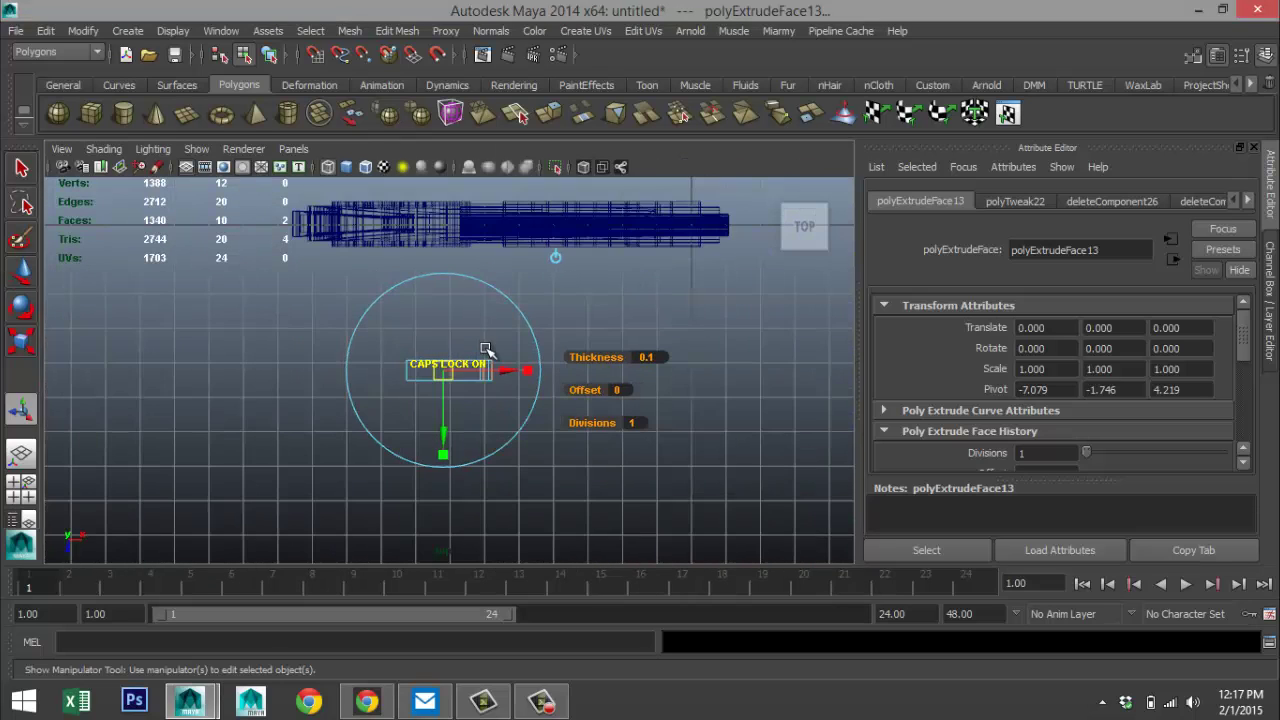
scroll(485, 348, down, 3)
scroll(478, 358, up, 8)
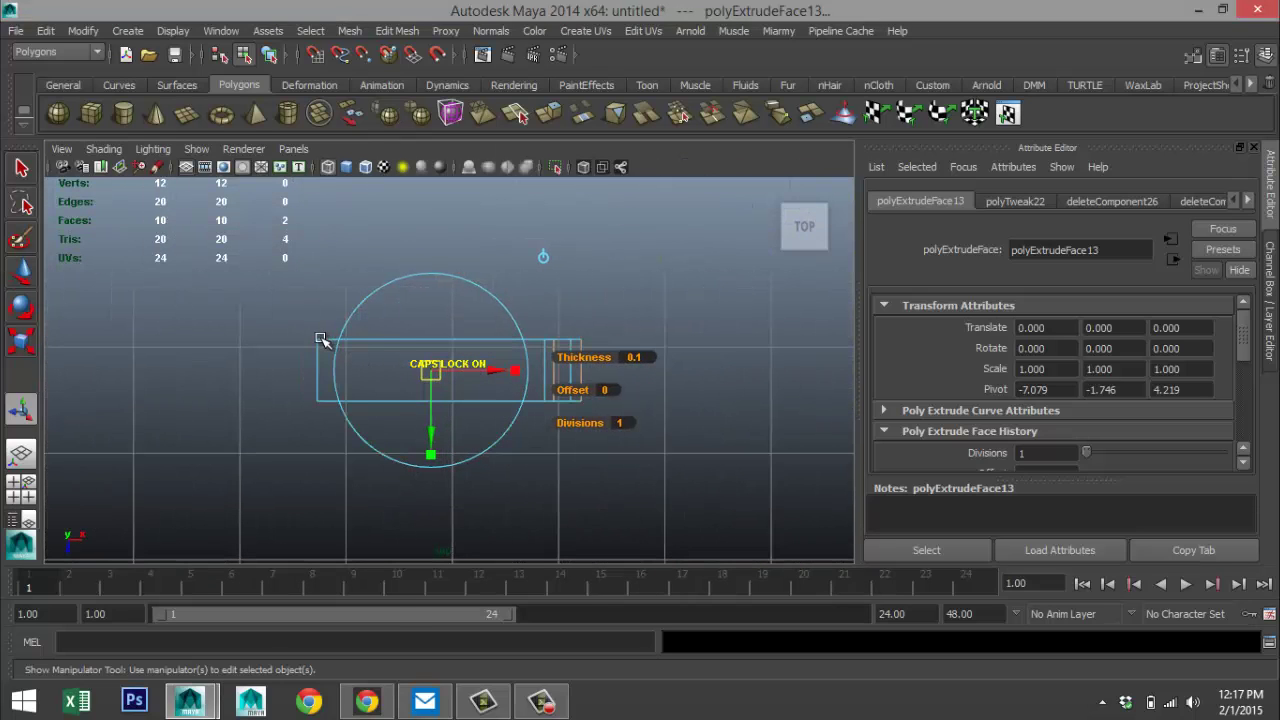
right_drag(320, 300, 368, 305)
click(337, 362)
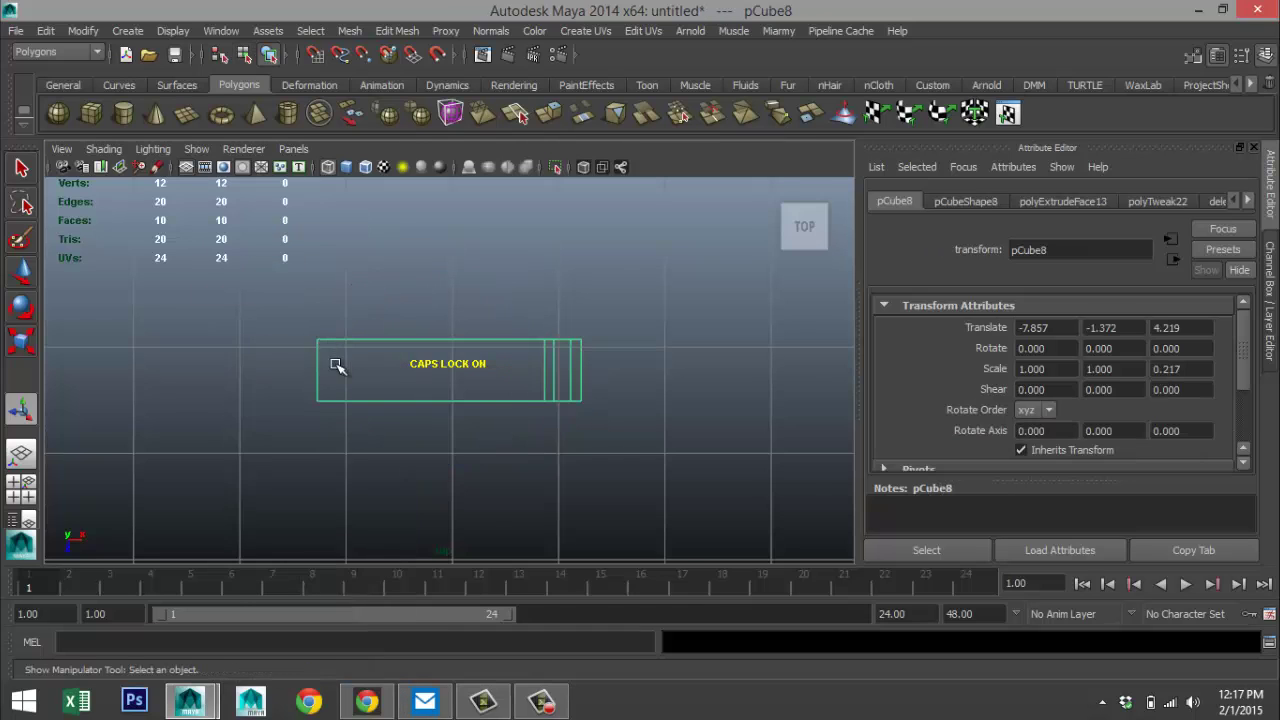
scroll(441, 420, down, 6)
key(w)
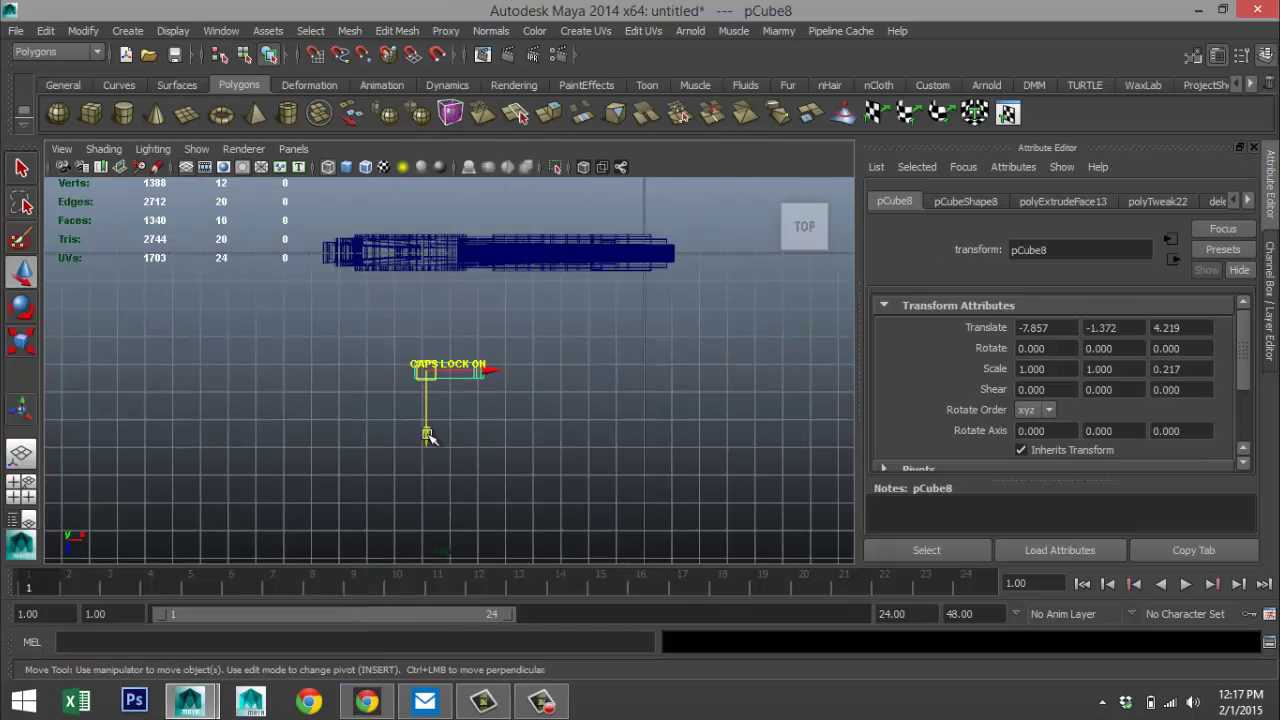
drag(427, 436, 411, 323)
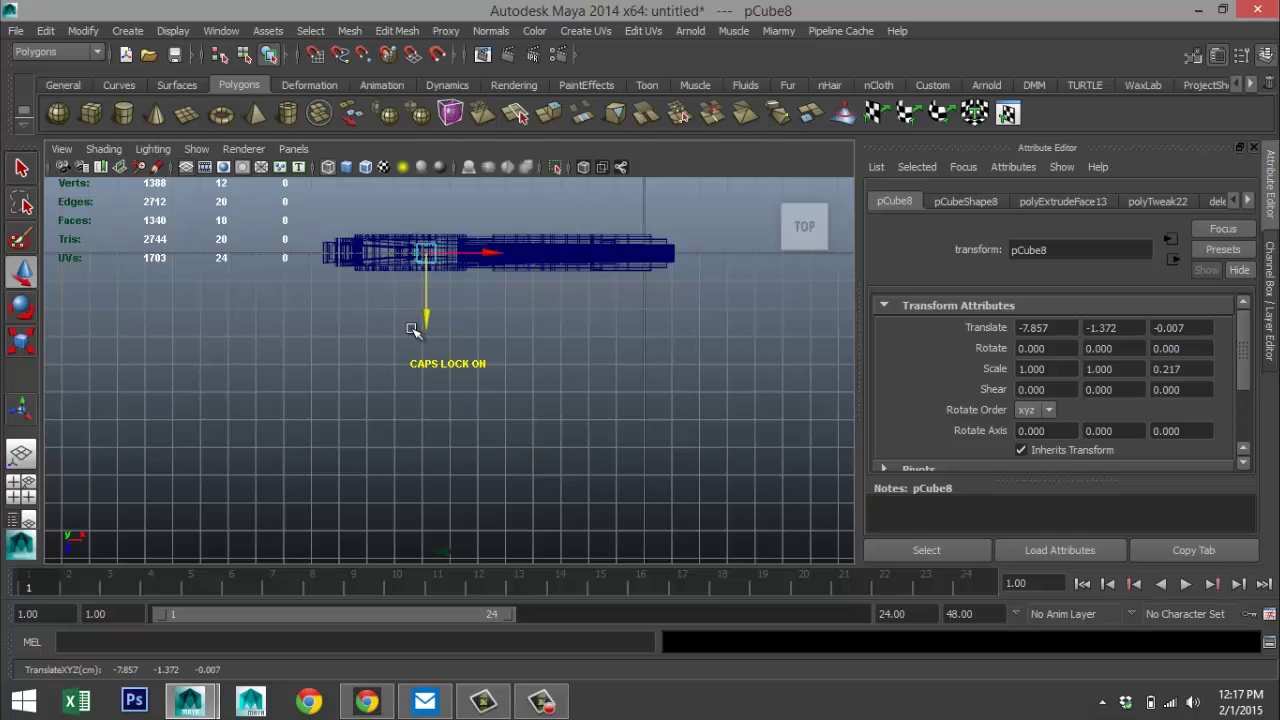
scroll(411, 330, up, 10)
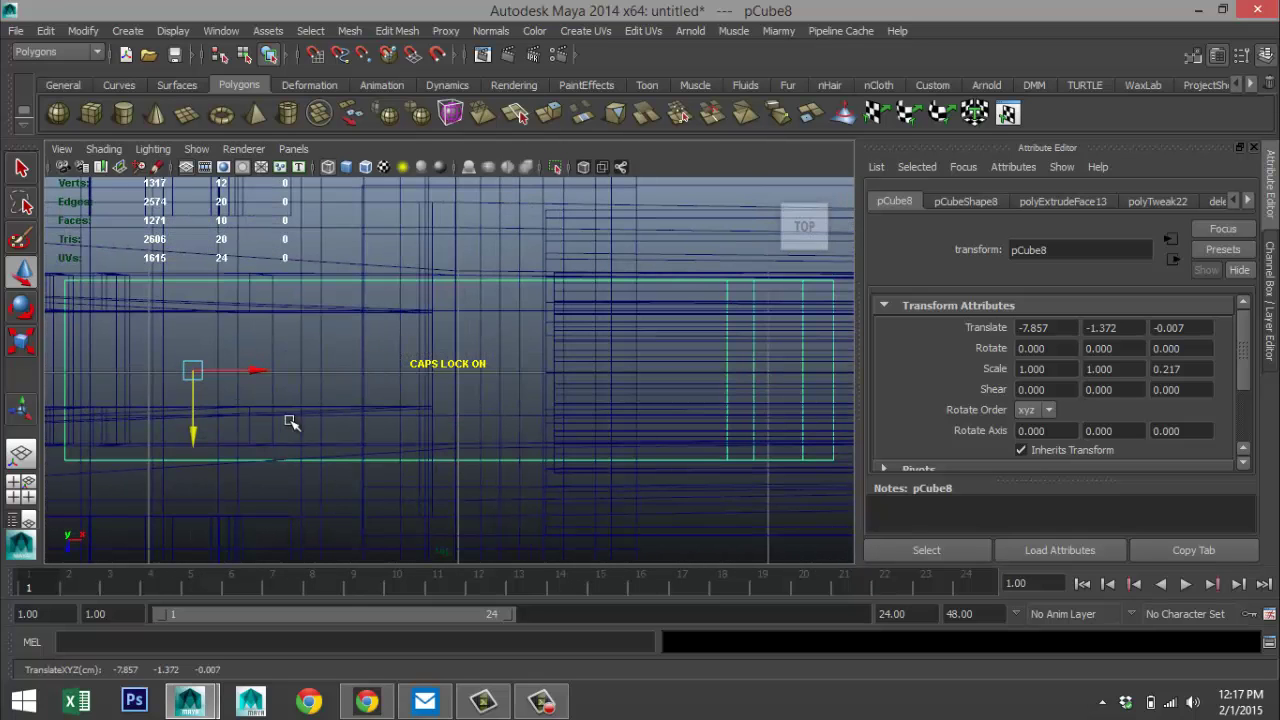
drag(193, 438, 195, 429)
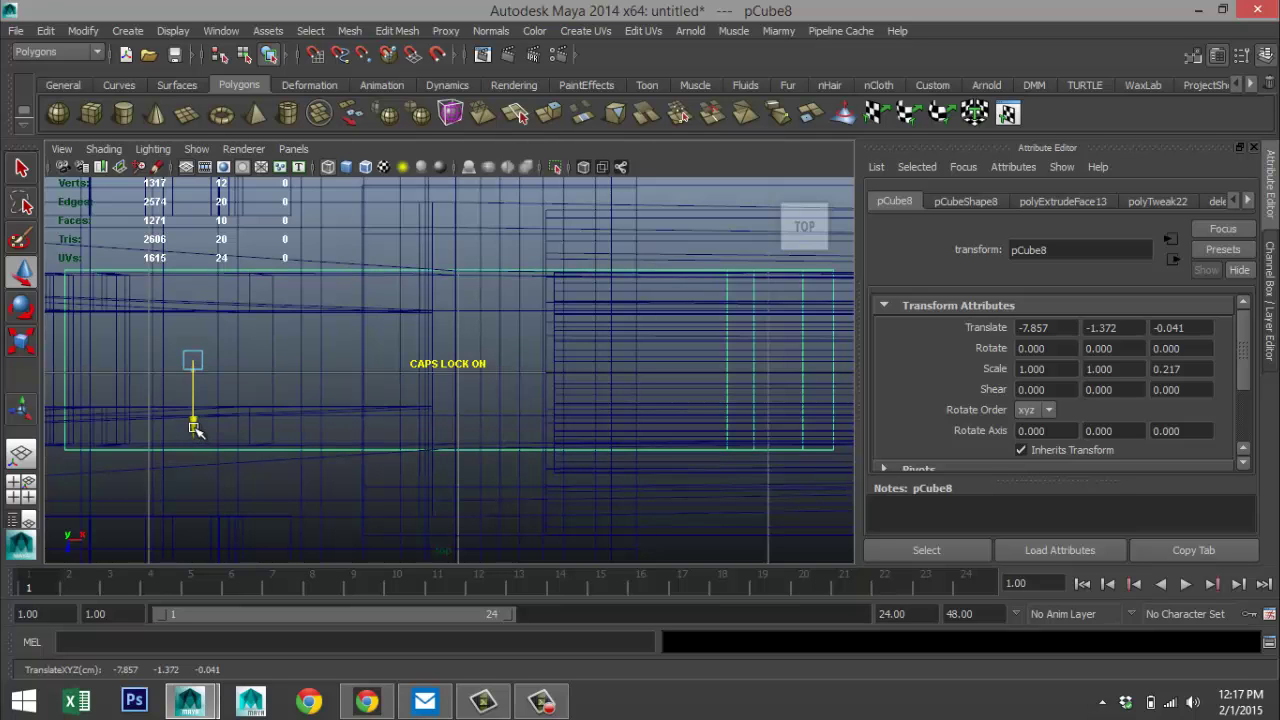
- Raise the trigger guard piece so its upright leg meets the frame's underside, to Y about -1.280
click(21, 488)
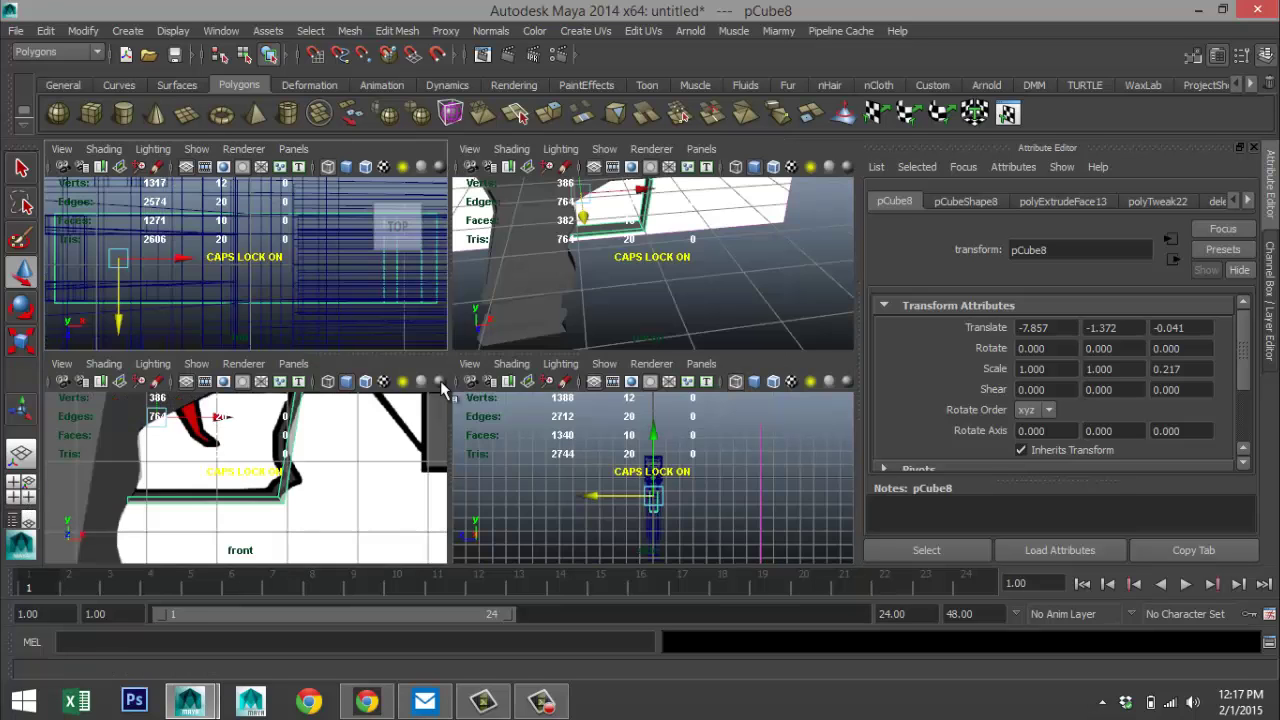
key(space)
key(f)
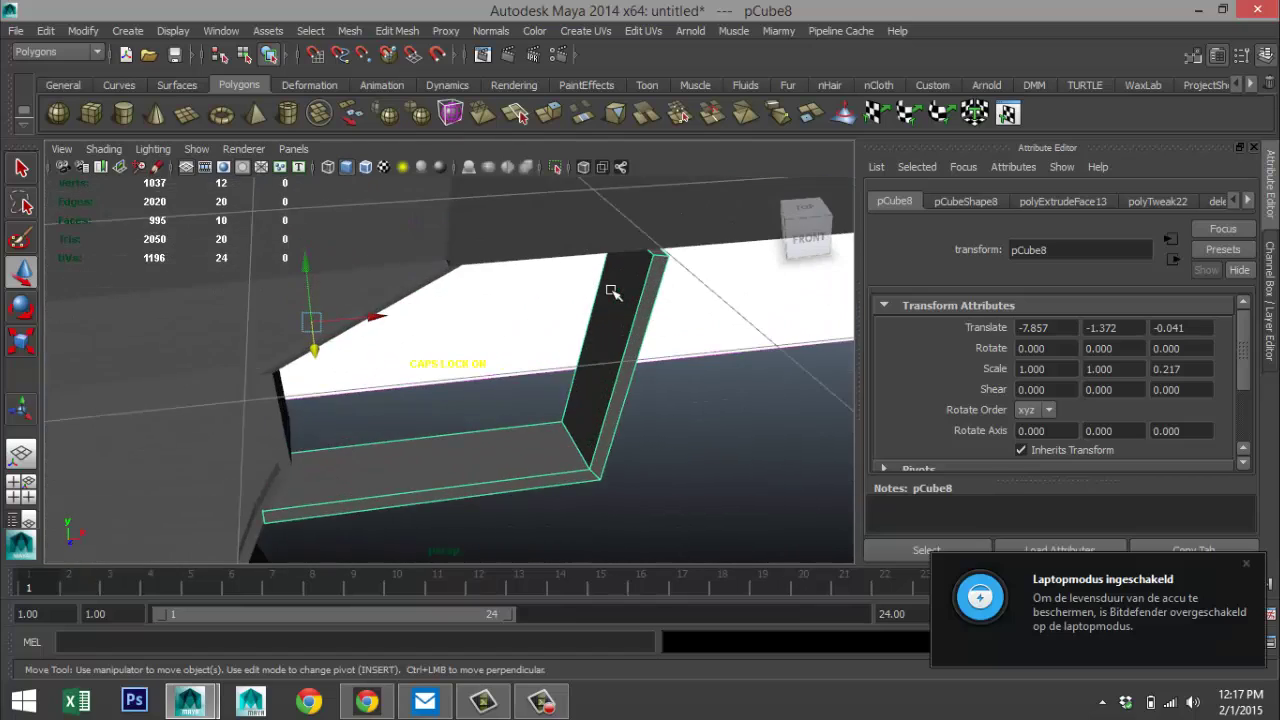
alt+drag(637, 371, 603, 318)
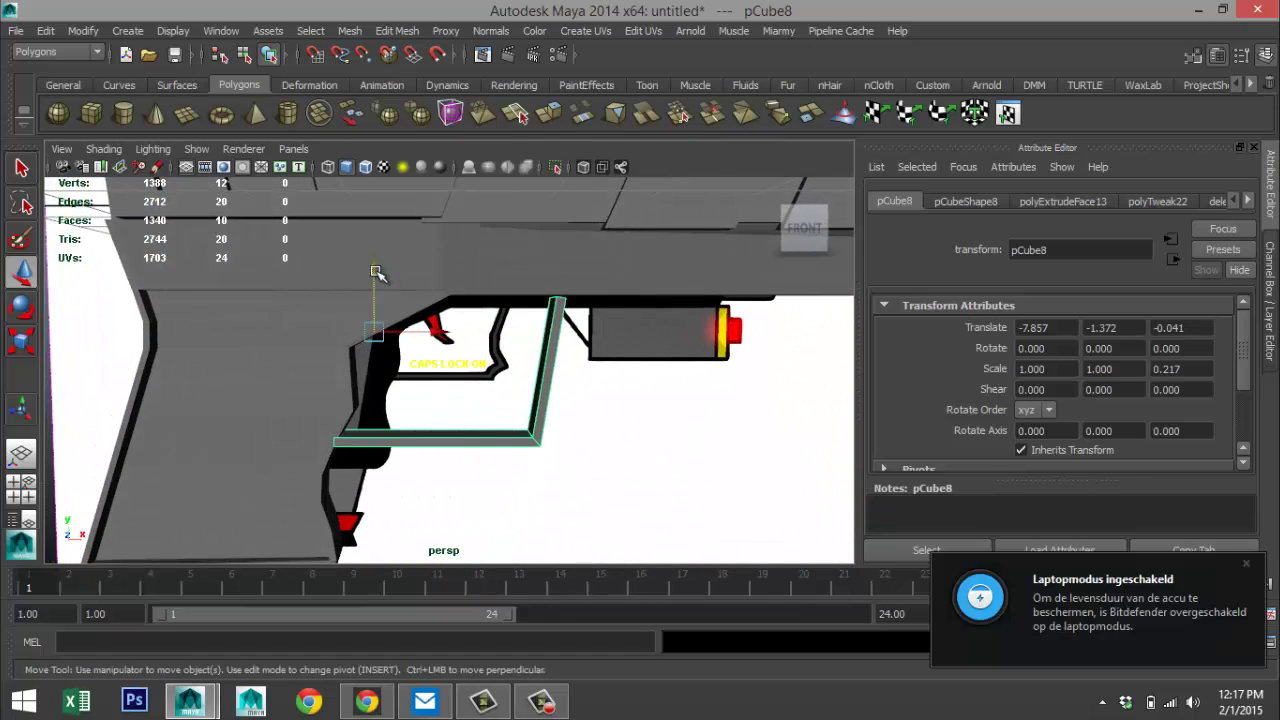
drag(375, 272, 376, 265)
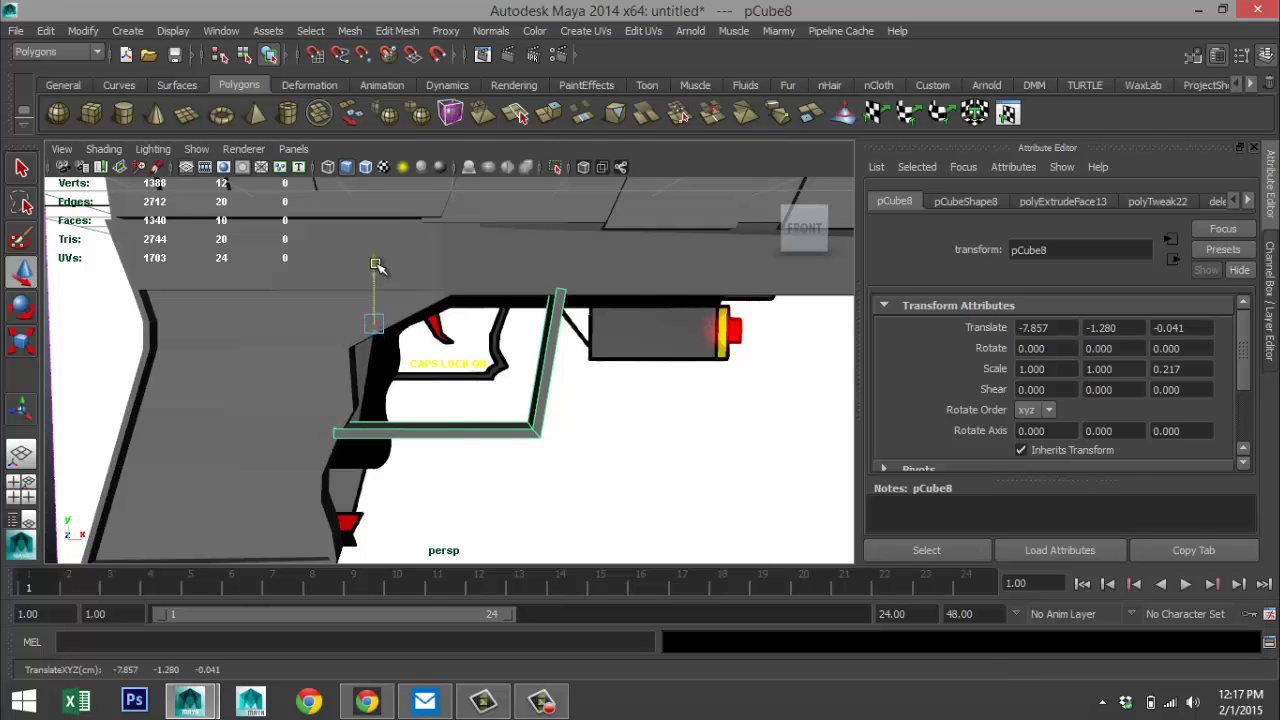
- Narrow the trigger guard piece across the pistol's width to a Z scale of about 0.127
alt+drag(553, 372, 451, 430)
key(r)
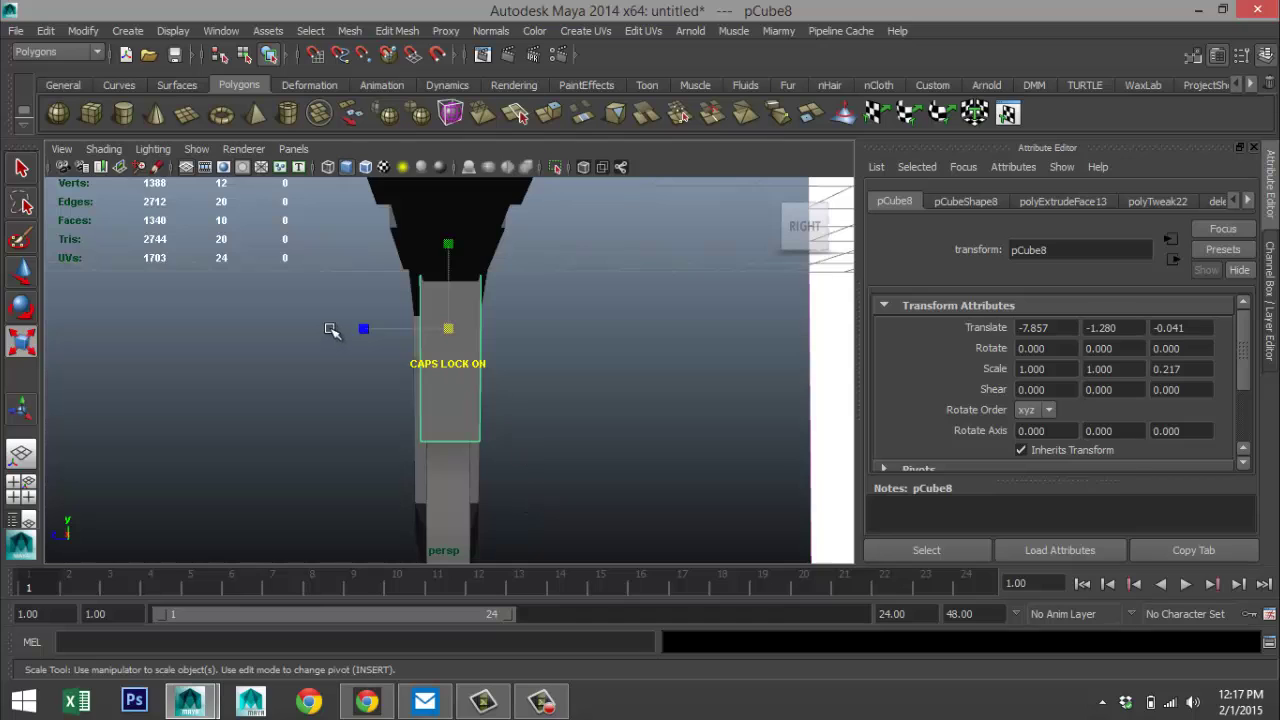
drag(362, 328, 396, 335)
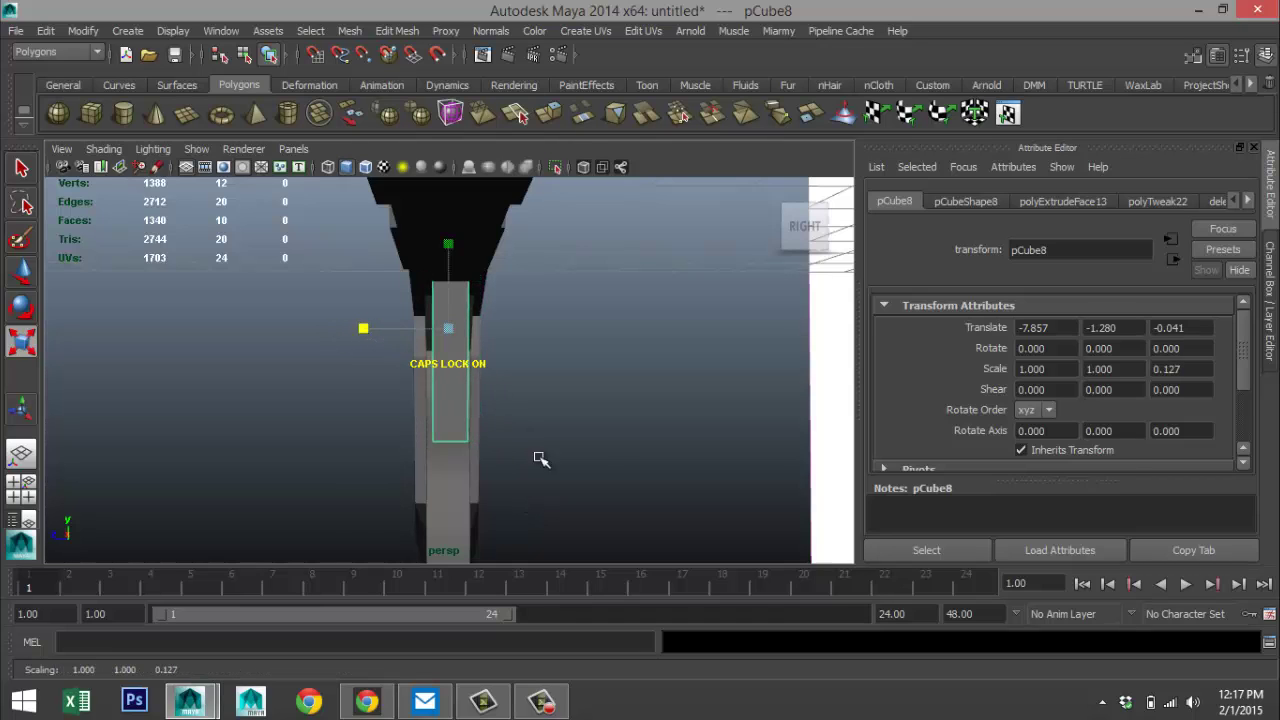
- Insert three edge loops across the trigger guard's upright leg, spaced at the bends of the reference outline
alt+drag(540, 459, 812, 455)
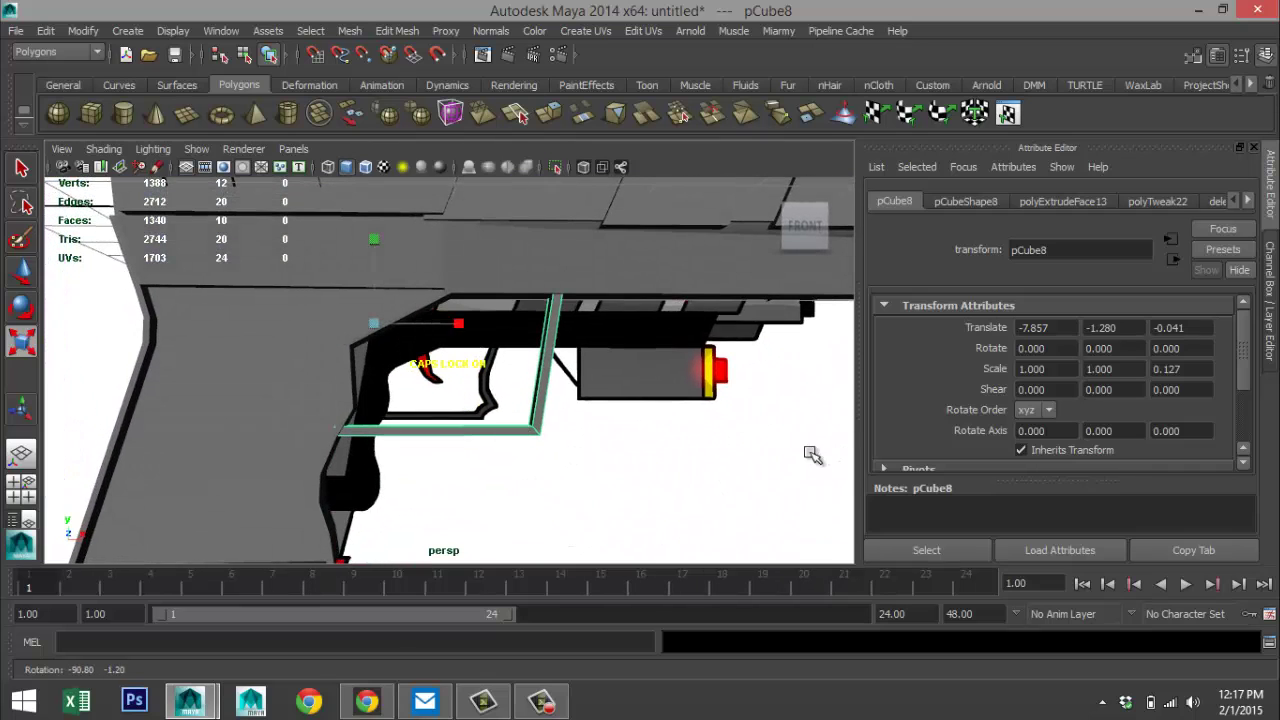
alt+middle_drag(726, 463, 646, 486)
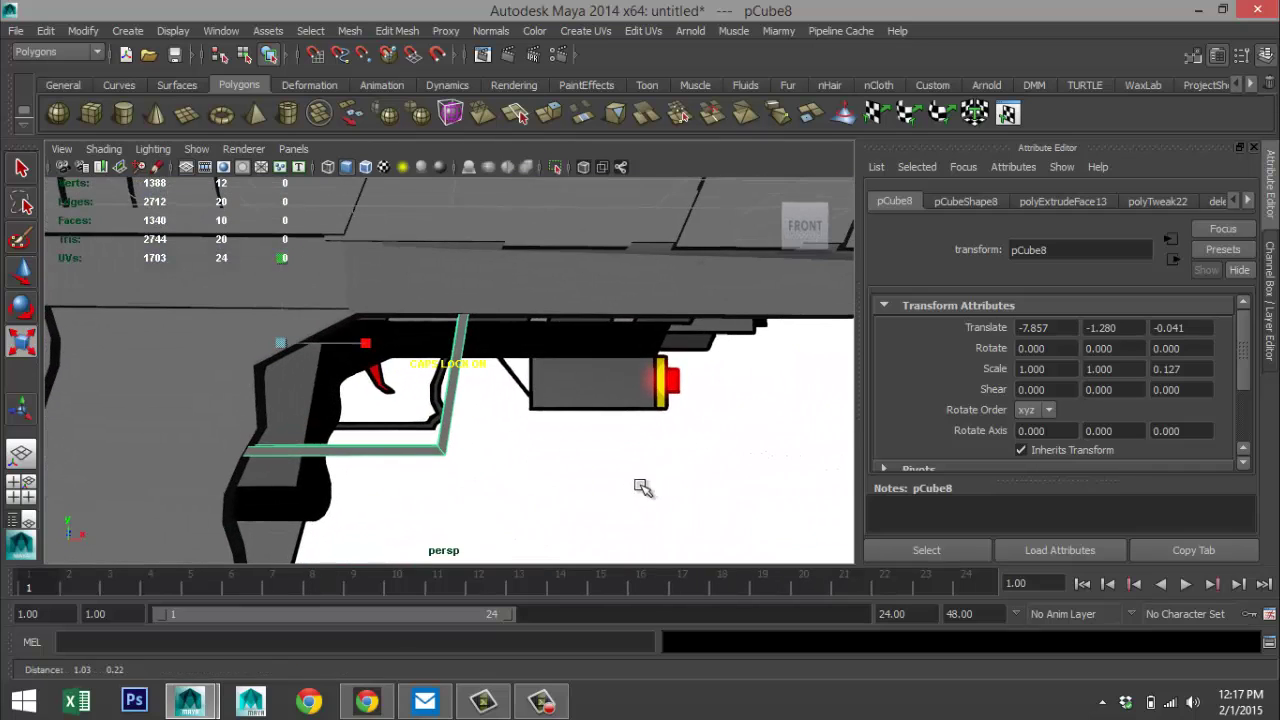
click(22, 488)
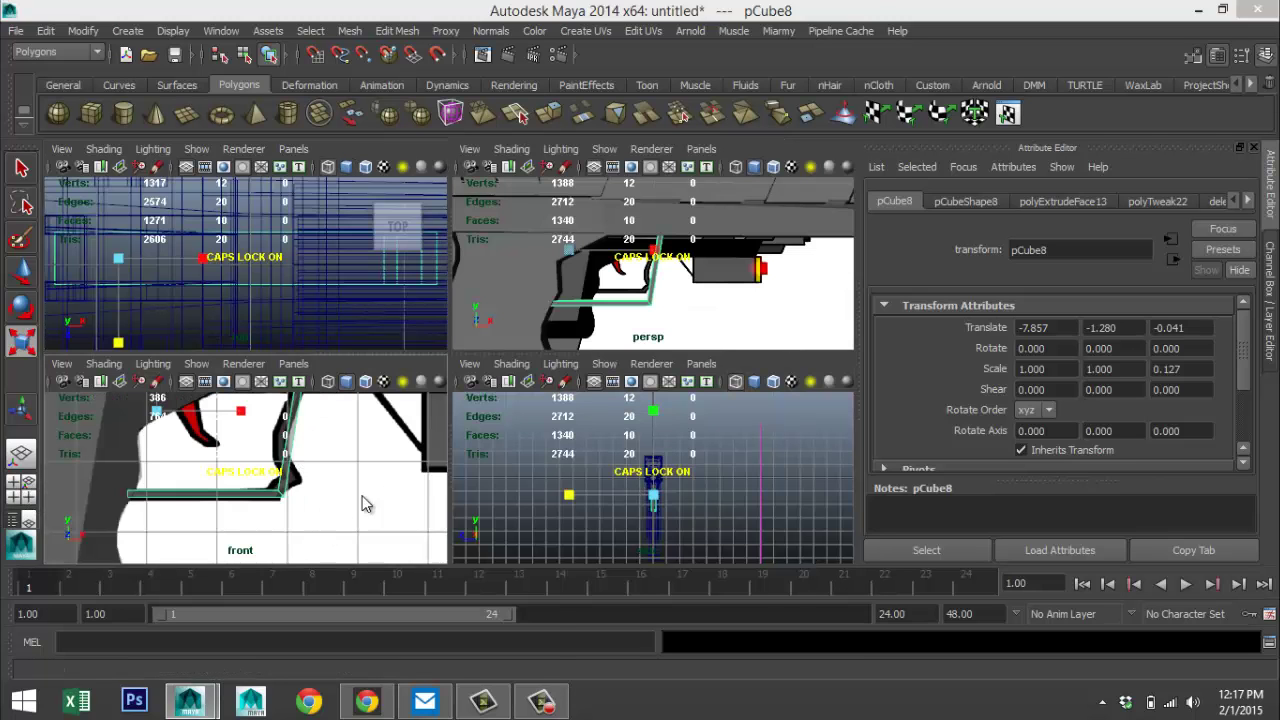
key(space)
scroll(594, 477, up, 4)
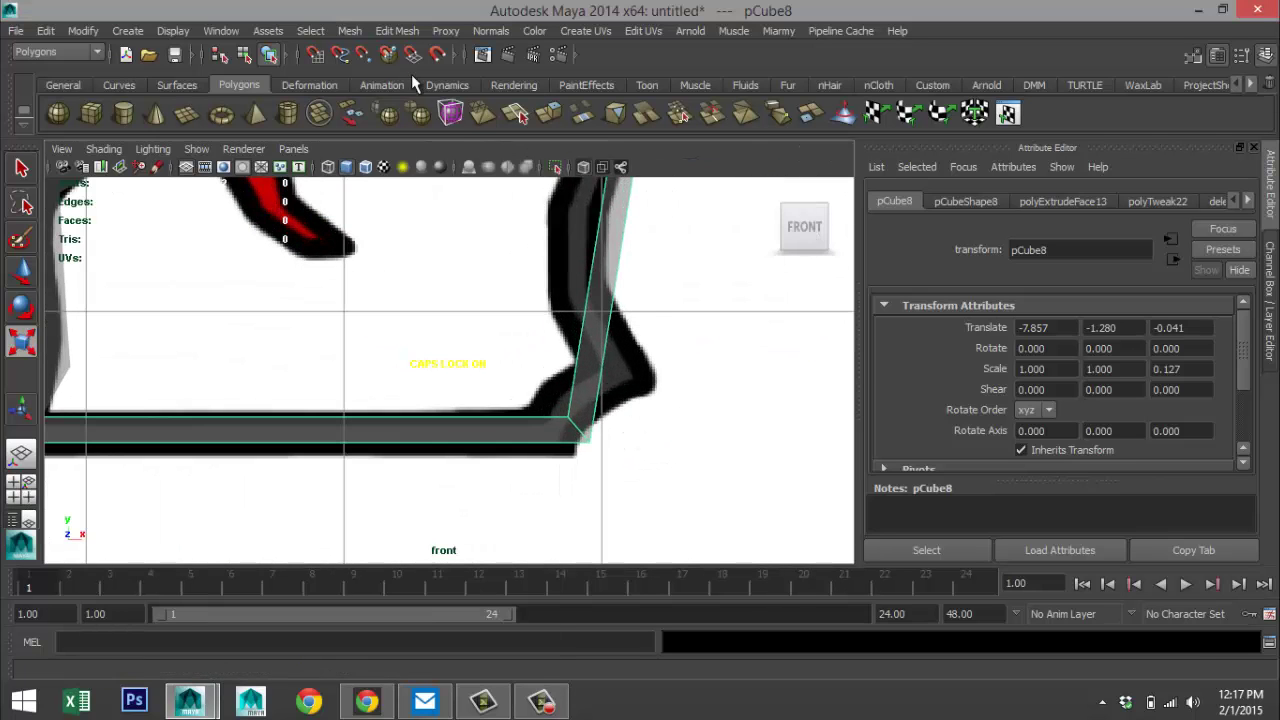
click(393, 31)
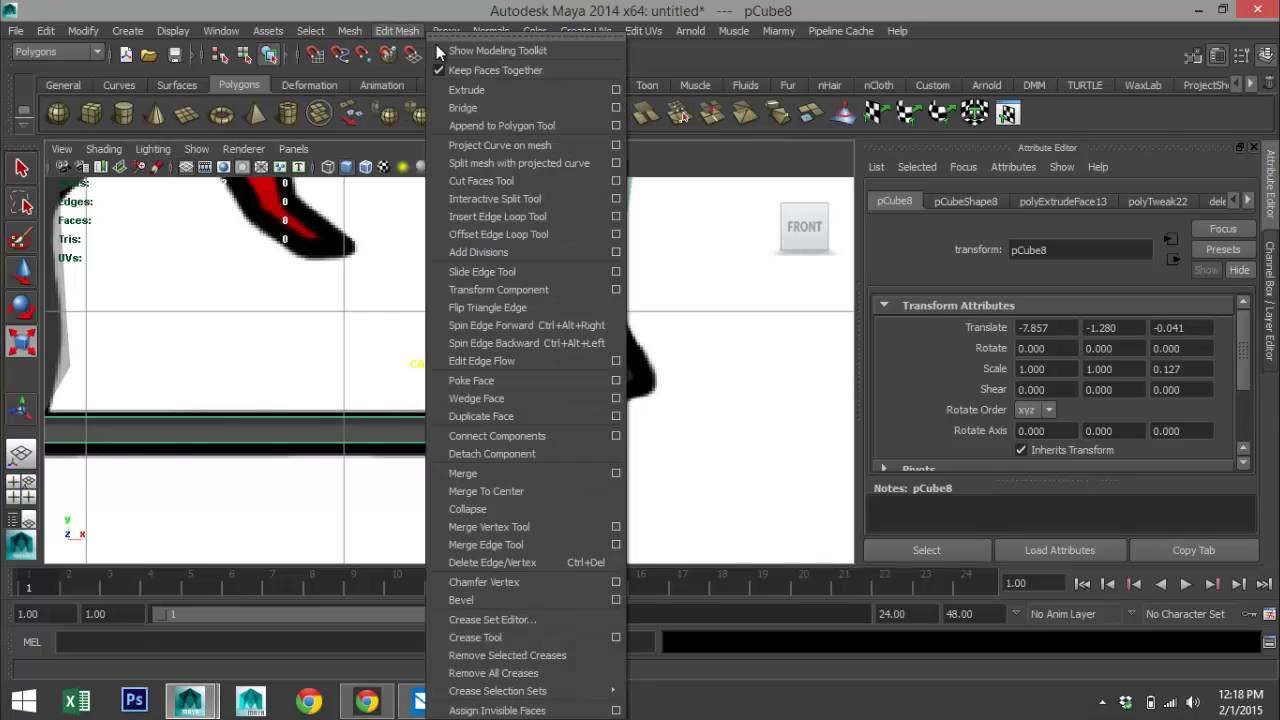
click(616, 216)
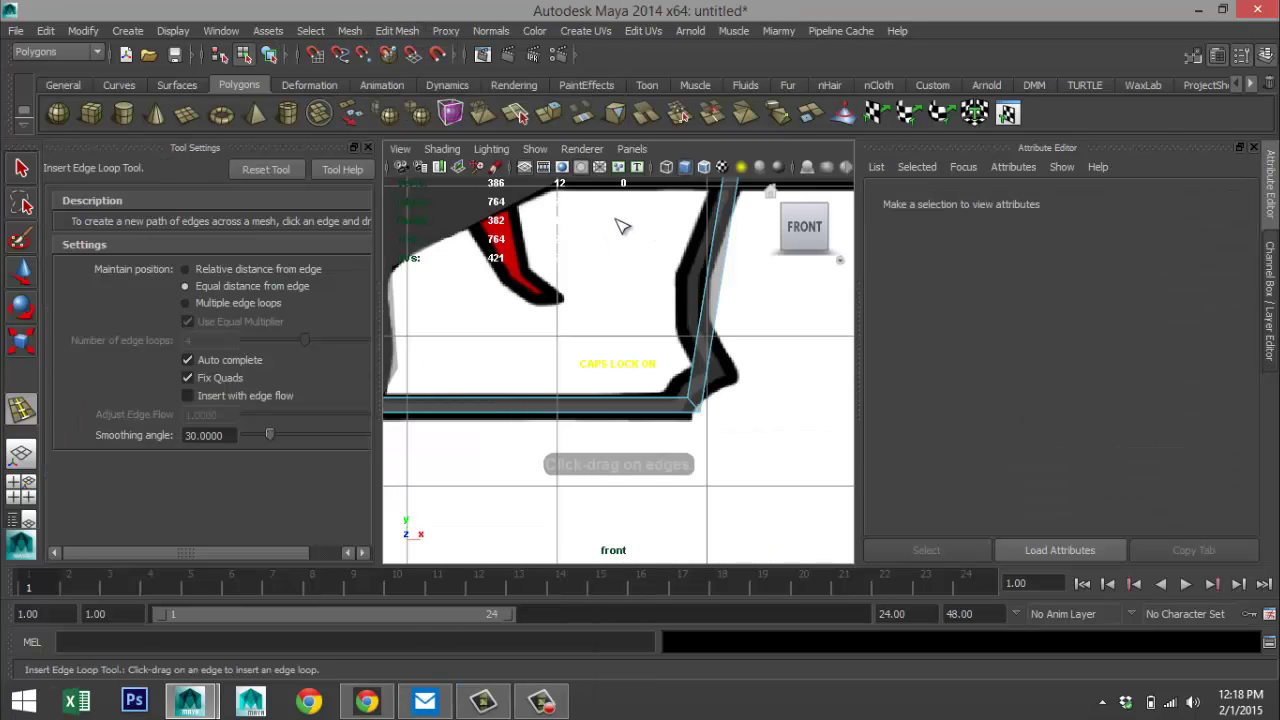
click(366, 147)
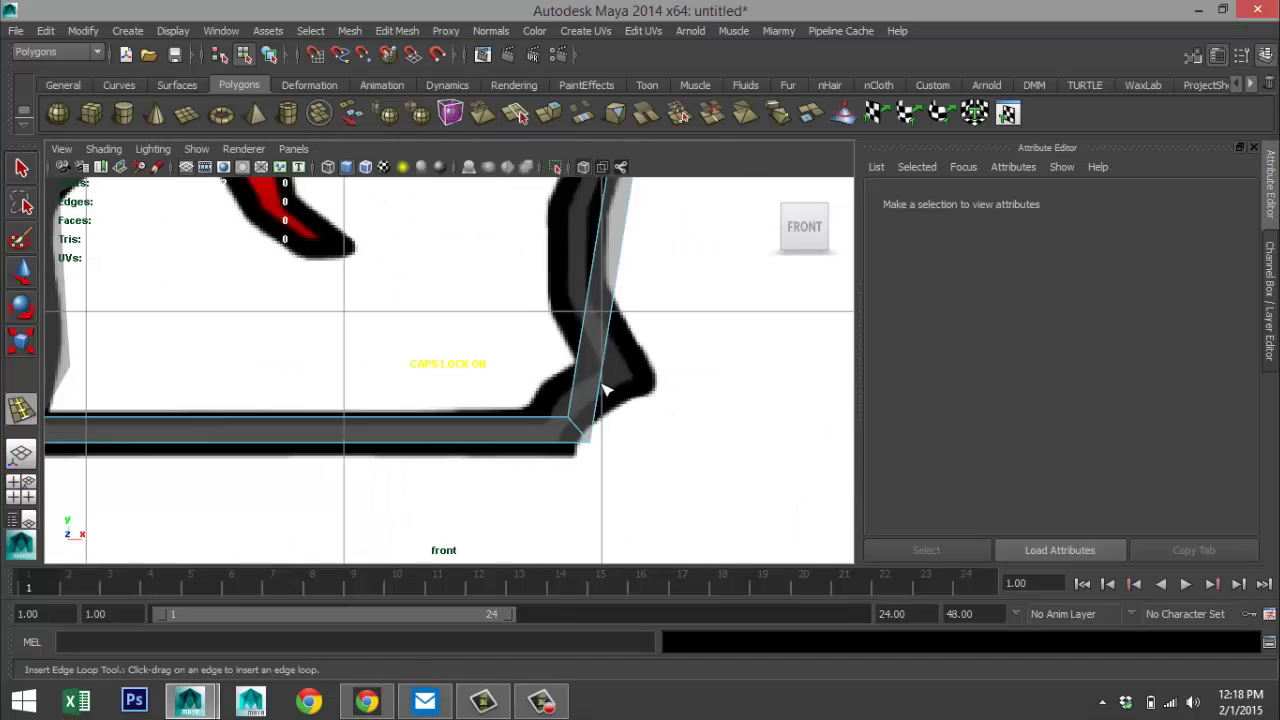
click(603, 389)
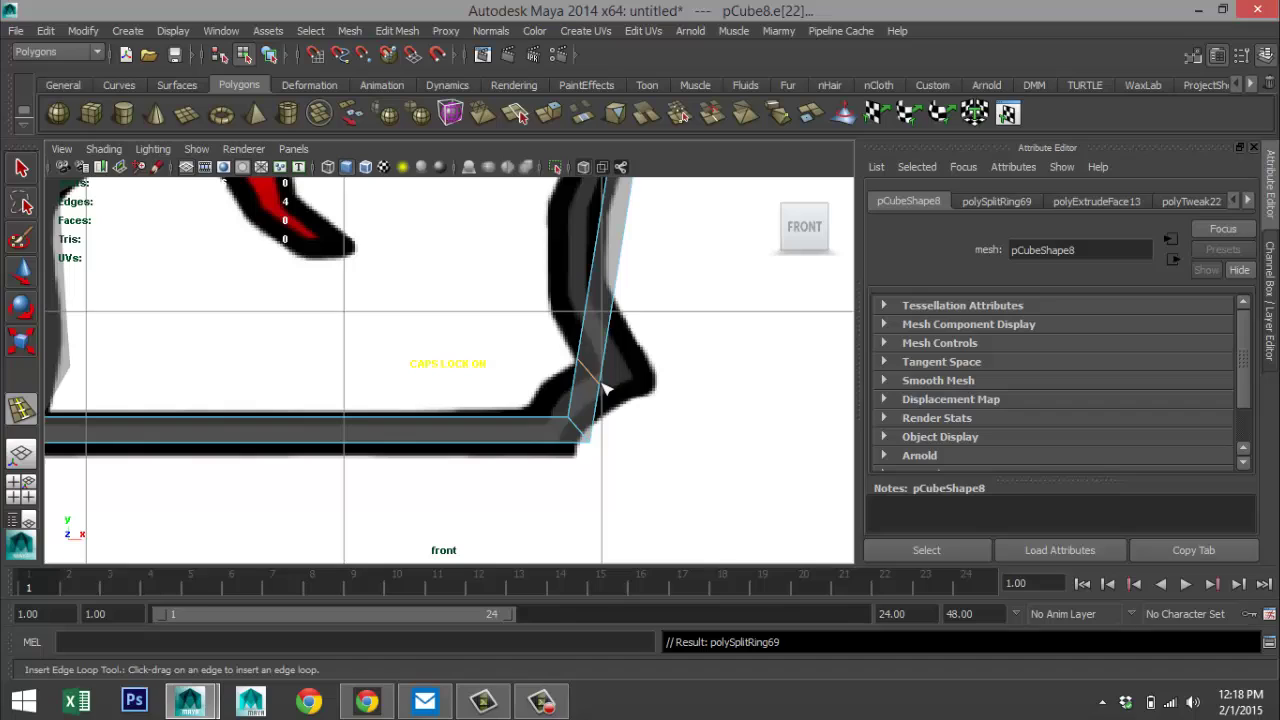
click(614, 298)
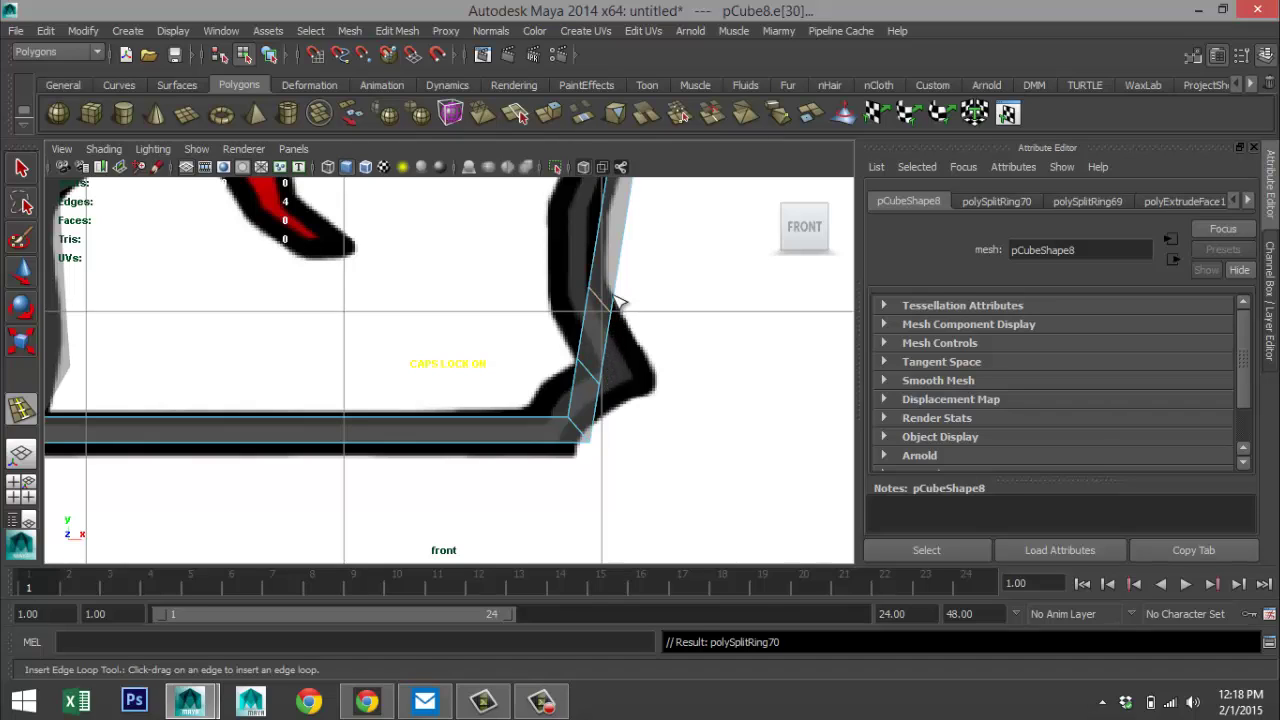
click(634, 208)
key(q)
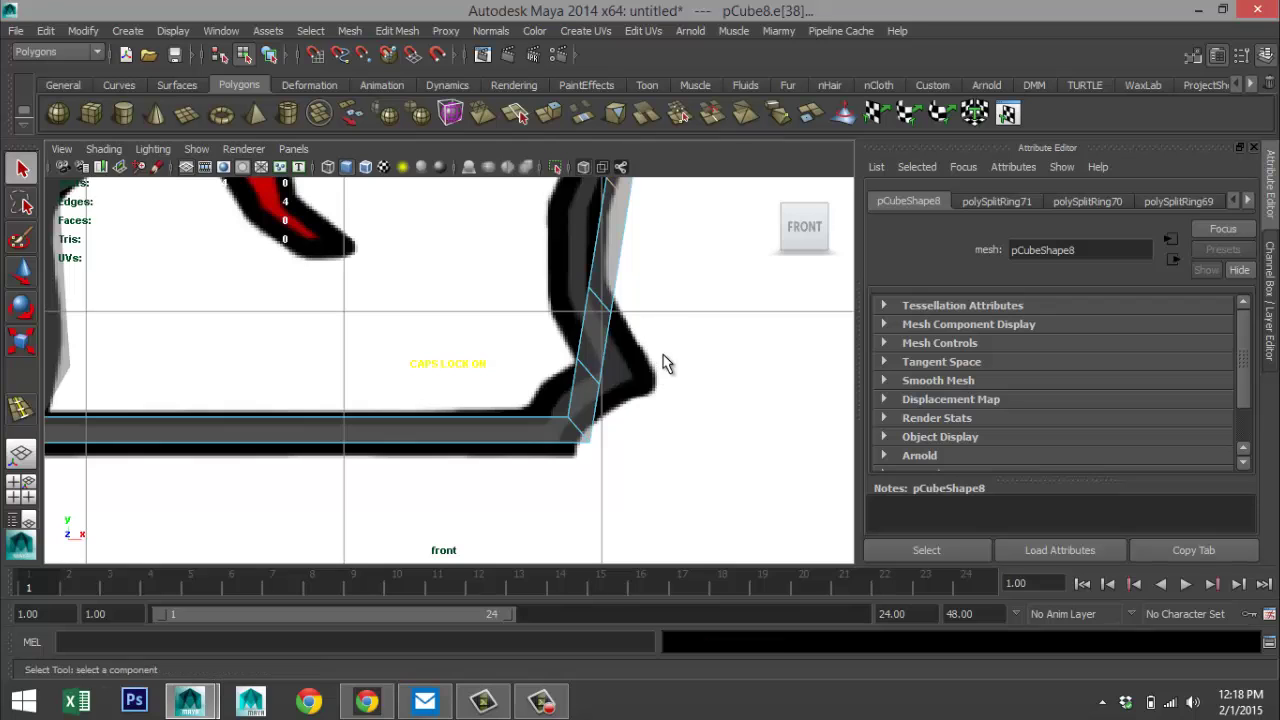
- Move the vertices of the upright leg's highest inserted edge loop back toward the trigger, to X about -6.080
scroll(670, 364, down, 5)
scroll(620, 370, up, 5)
alt+middle_drag(620, 335, 607, 401)
scroll(605, 401, up, 3)
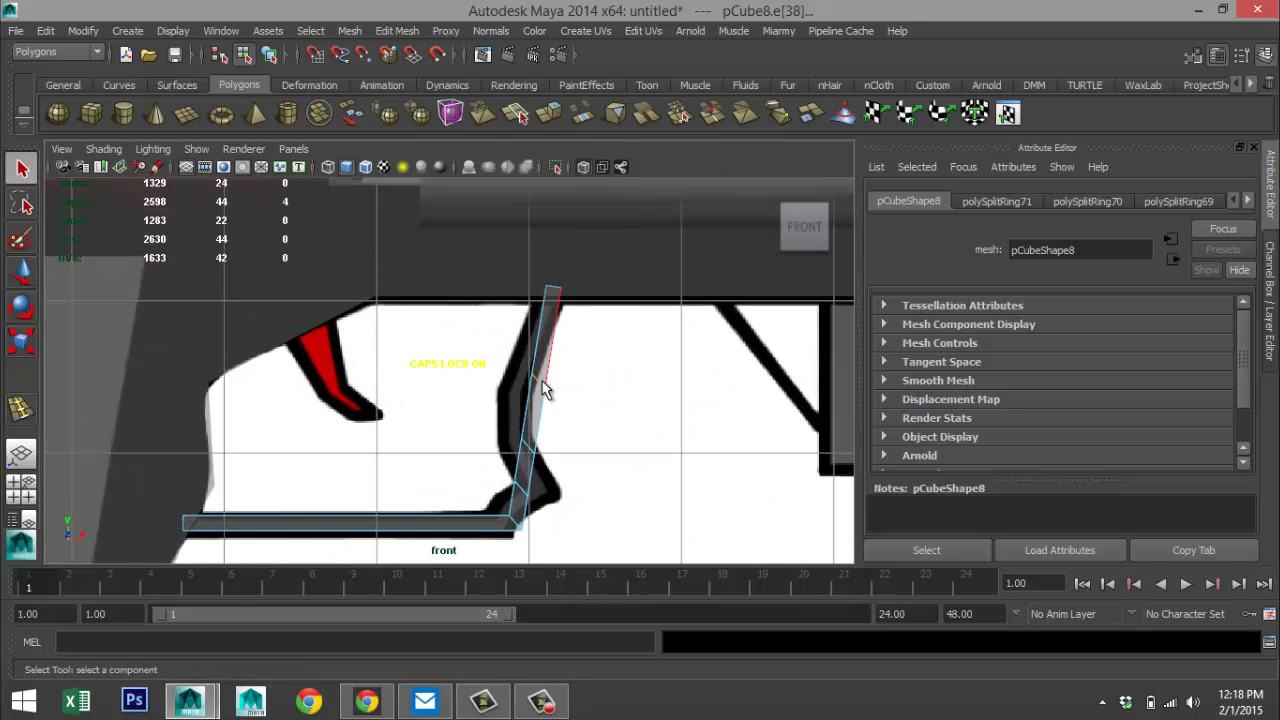
right_drag(539, 381, 470, 277)
drag(523, 366, 587, 385)
key(w)
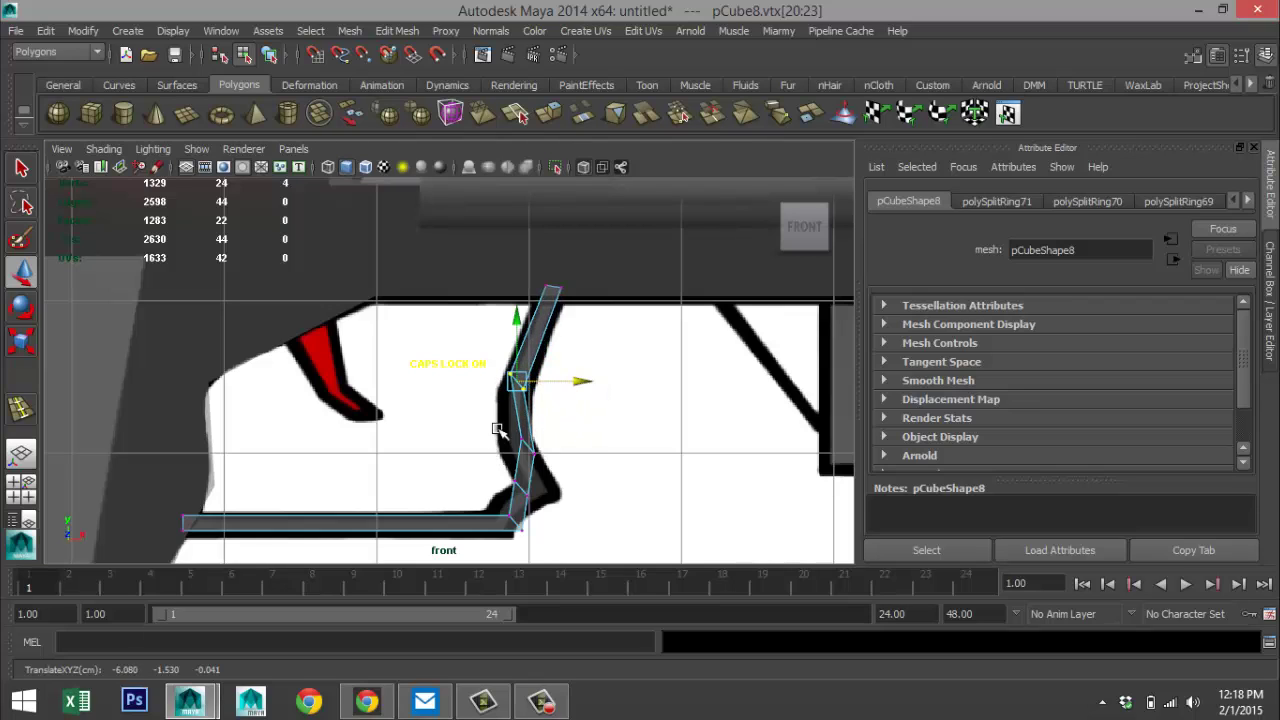
- Try shifting the middle loop's vertices back, then moving the lowest loop's vertices forward to X about -5.837 and rotating them
drag(497, 429, 573, 444)
drag(505, 484, 620, 495)
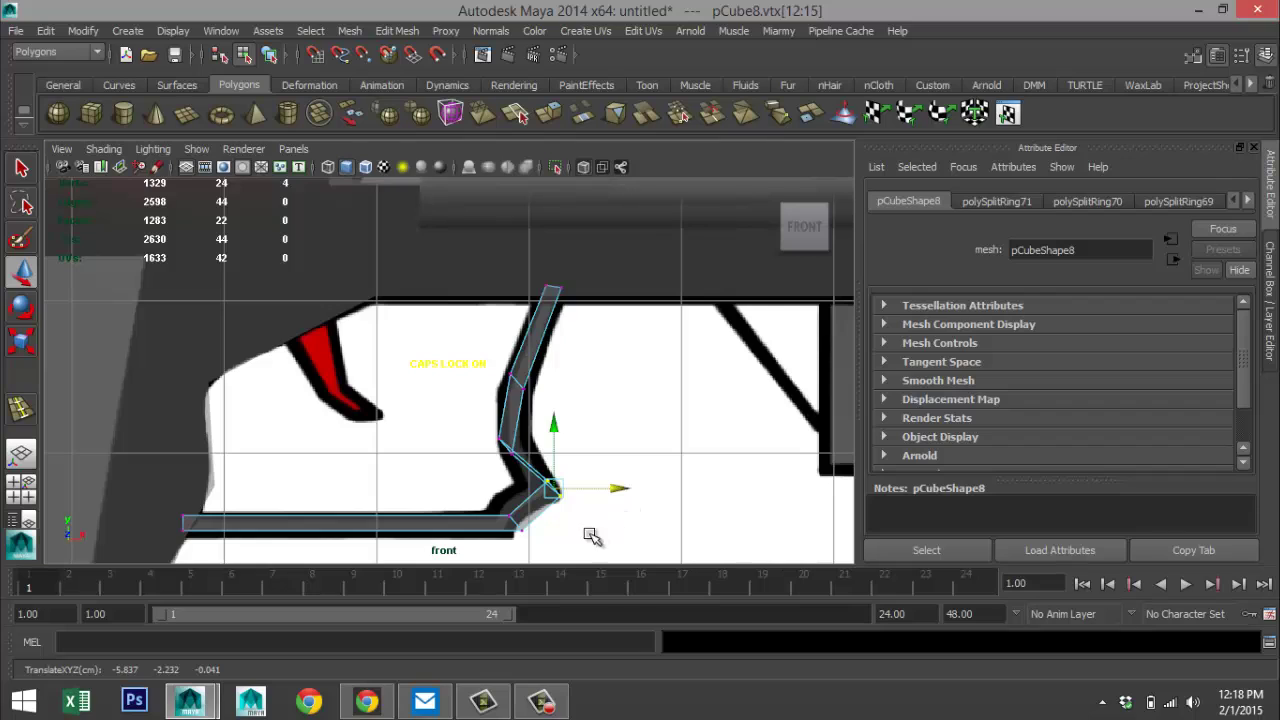
key(e)
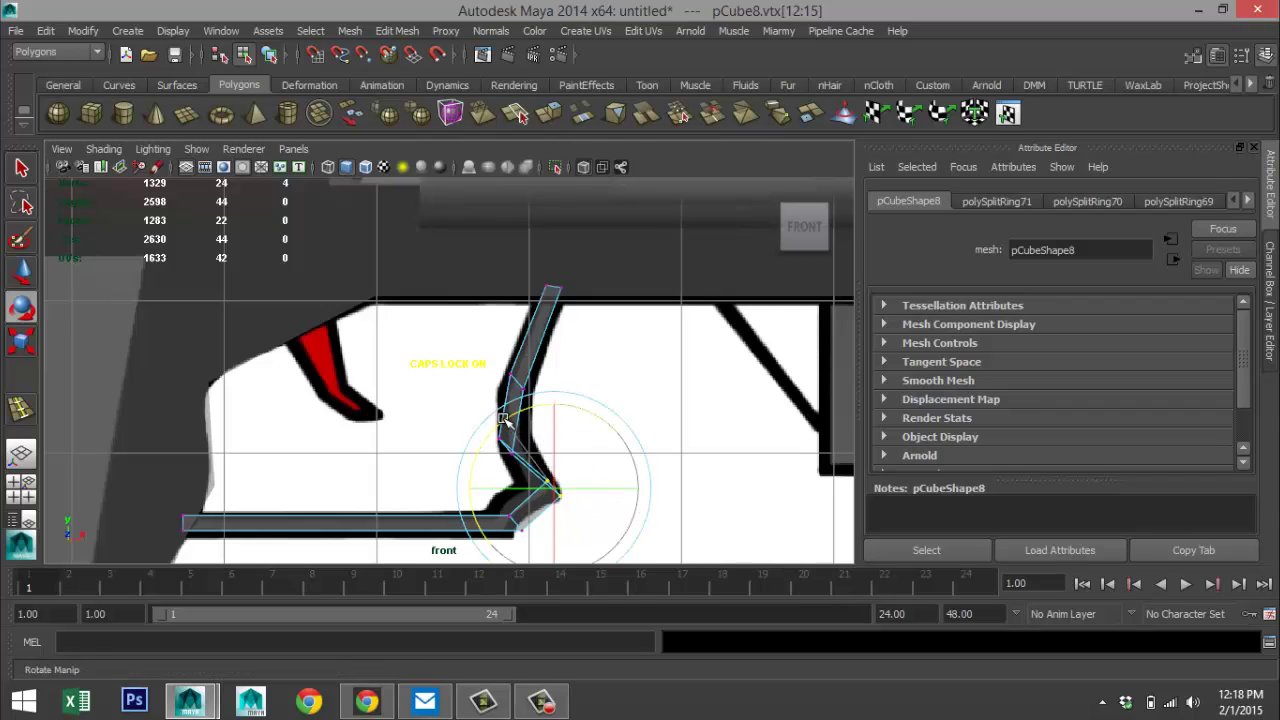
drag(500, 424, 564, 438)
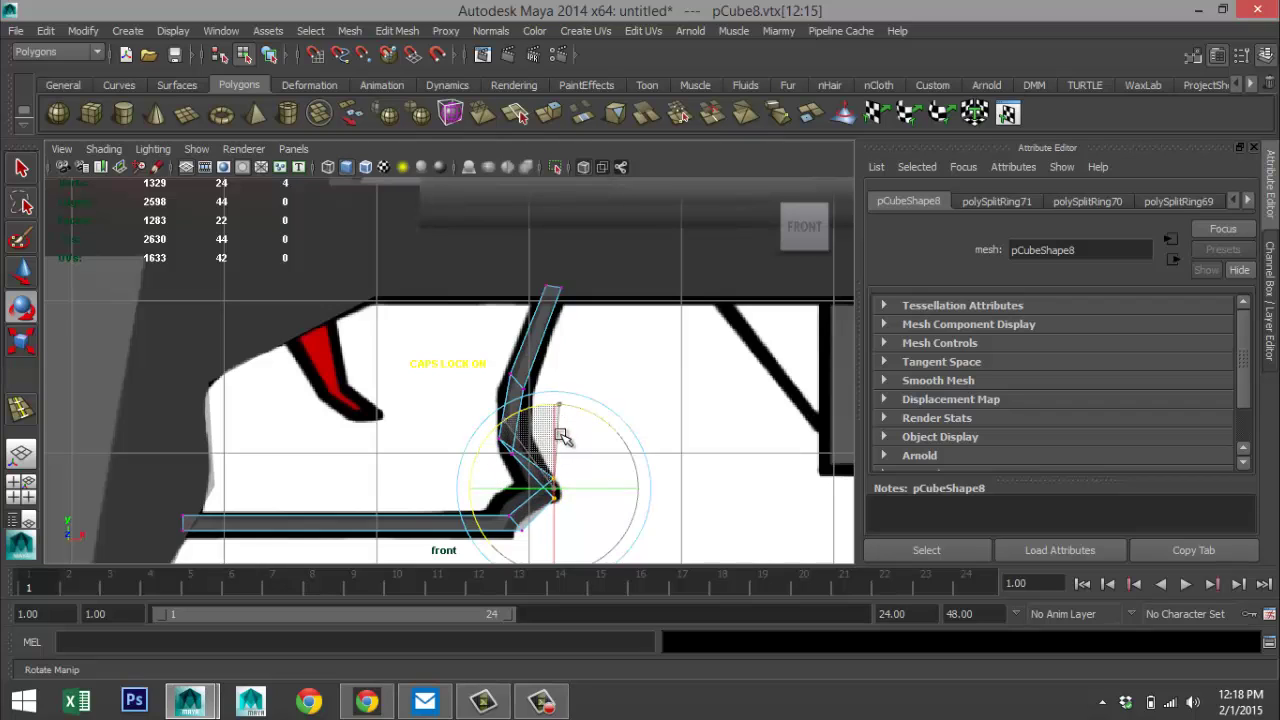
drag(560, 439, 560, 439)
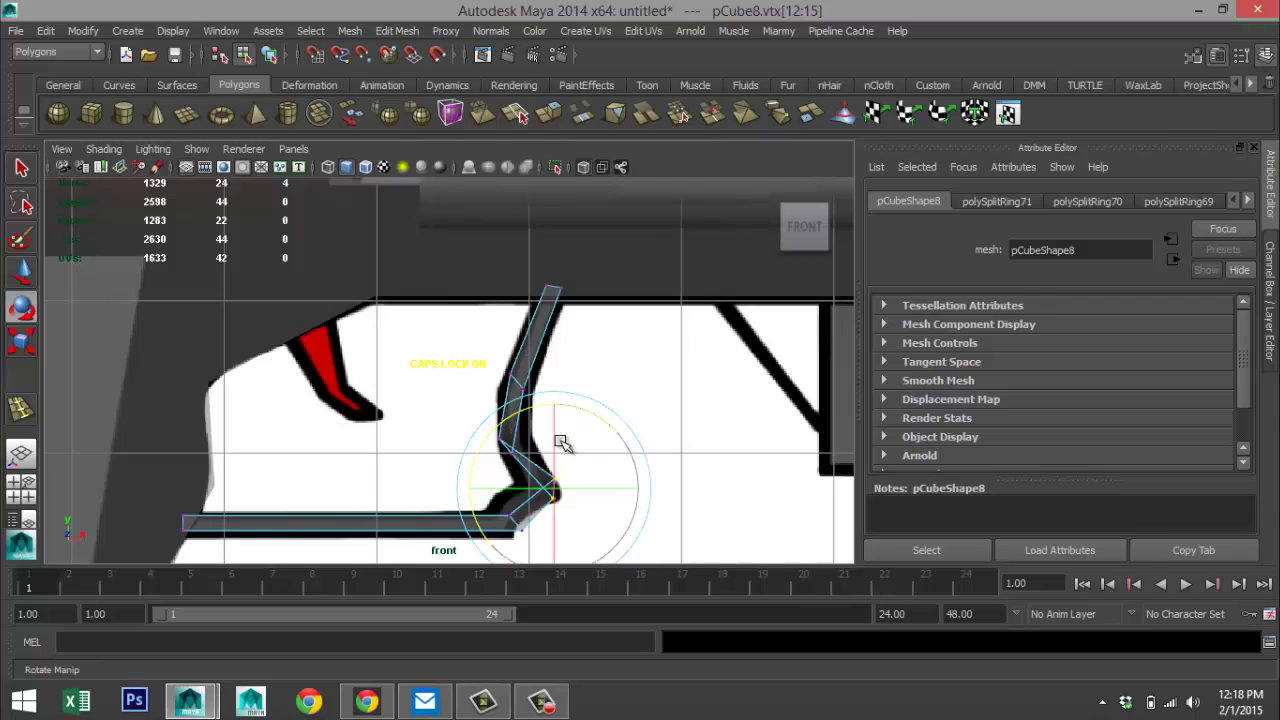
- Undo the rotations and the forward move of the lowest edge loop's vertices
key(ctrl+z)
key(ctrl+z)
key(ctrl+z)
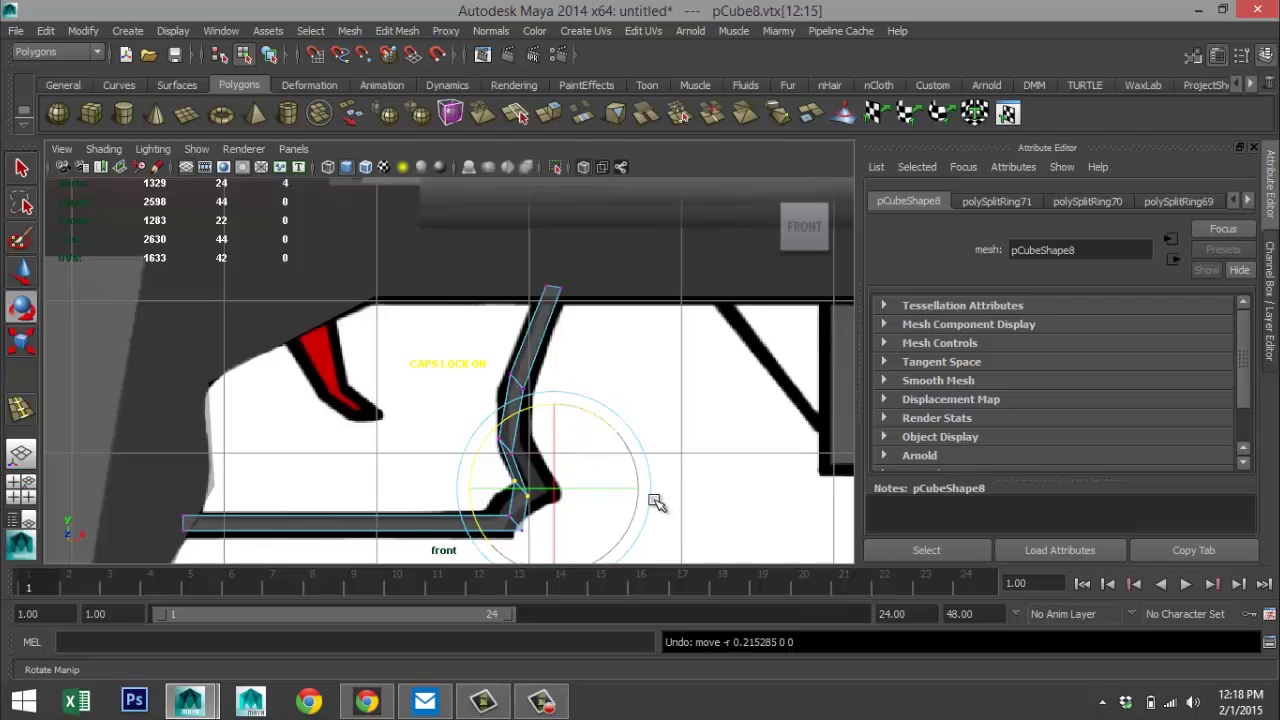
- Move the middle edge loop's vertices forward to the front edge of the reference outline, at X about -5.977
scroll(652, 500, up, 2)
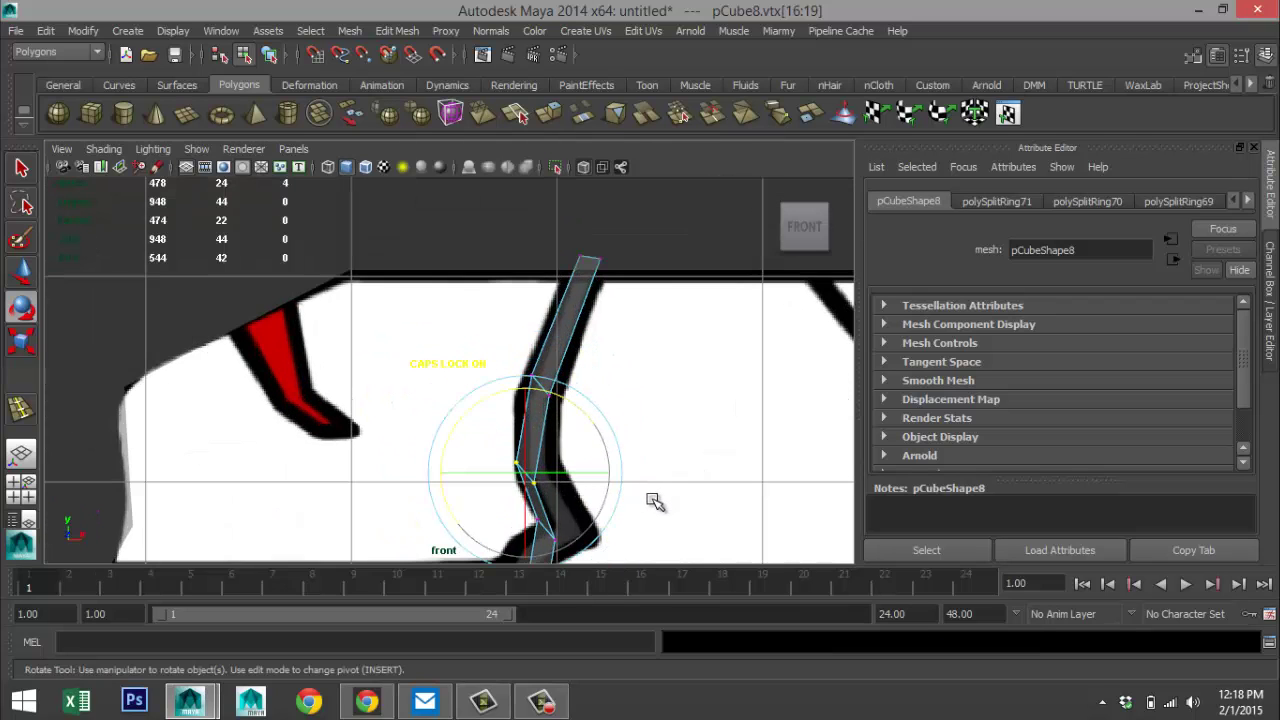
alt+middle_drag(654, 501, 600, 343)
key(w)
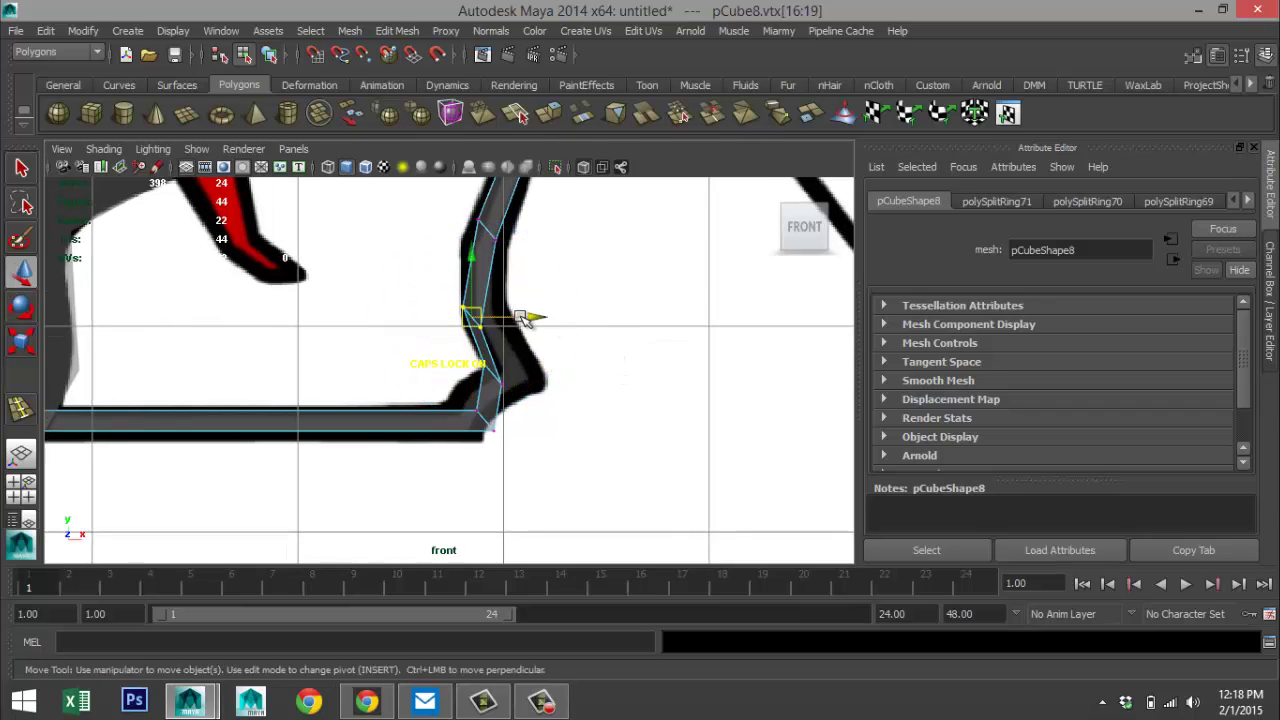
drag(521, 317, 567, 322)
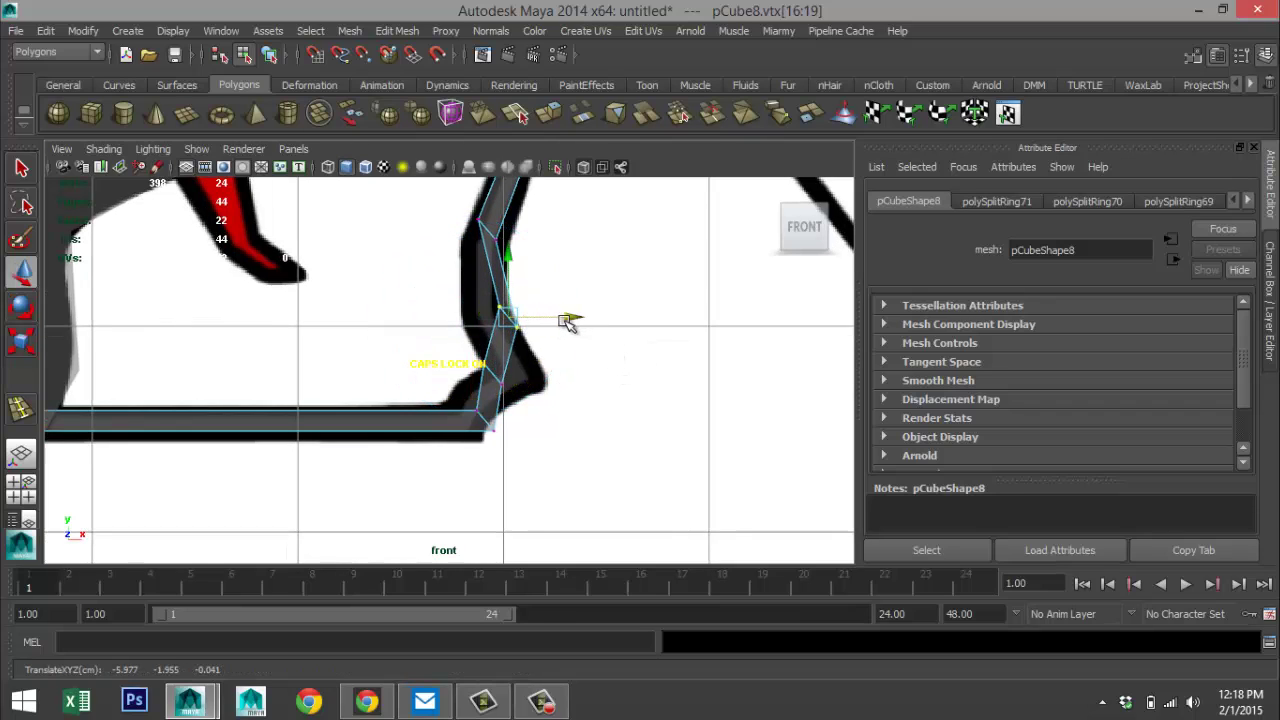
- Rotate the middle edge loop's vertices on the upright leg until the loop runs level across it
drag(464, 231, 585, 400)
key(e)
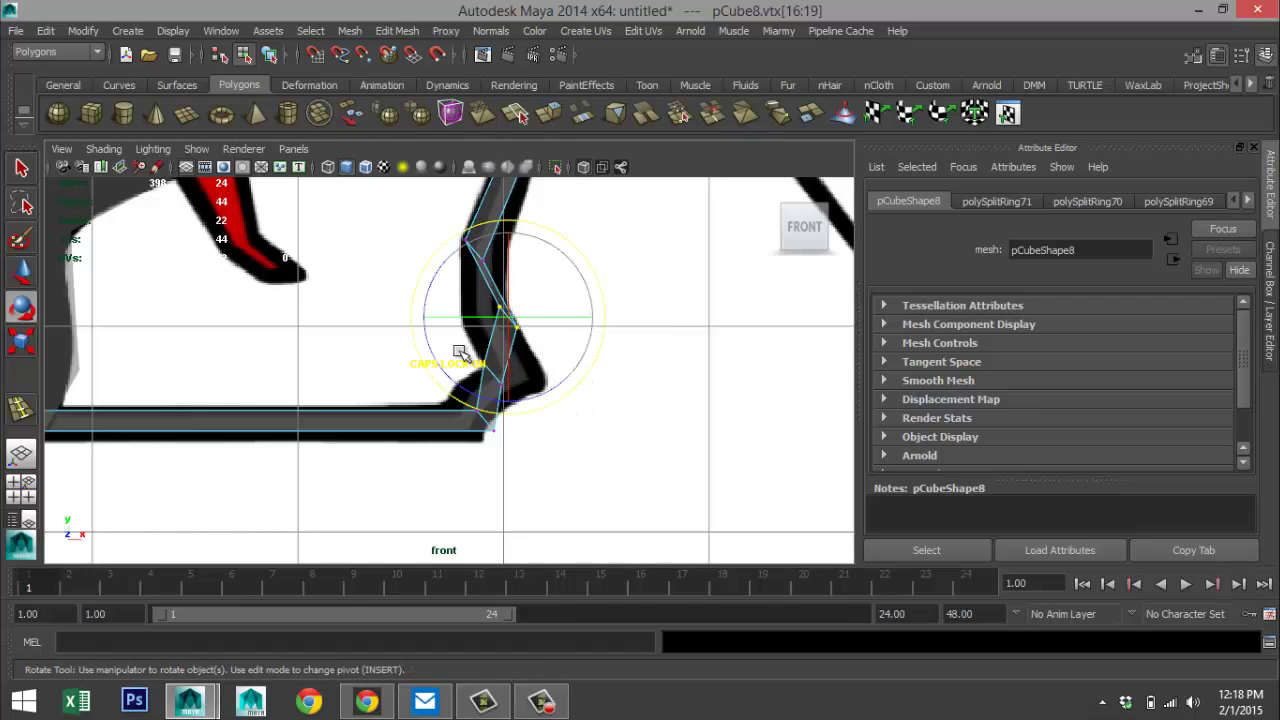
drag(432, 356, 486, 385)
- Try rotating the upright leg's highest inserted edge loop, undoing each attempt
drag(455, 233, 510, 290)
drag(403, 209, 443, 271)
key(ctrl+z)
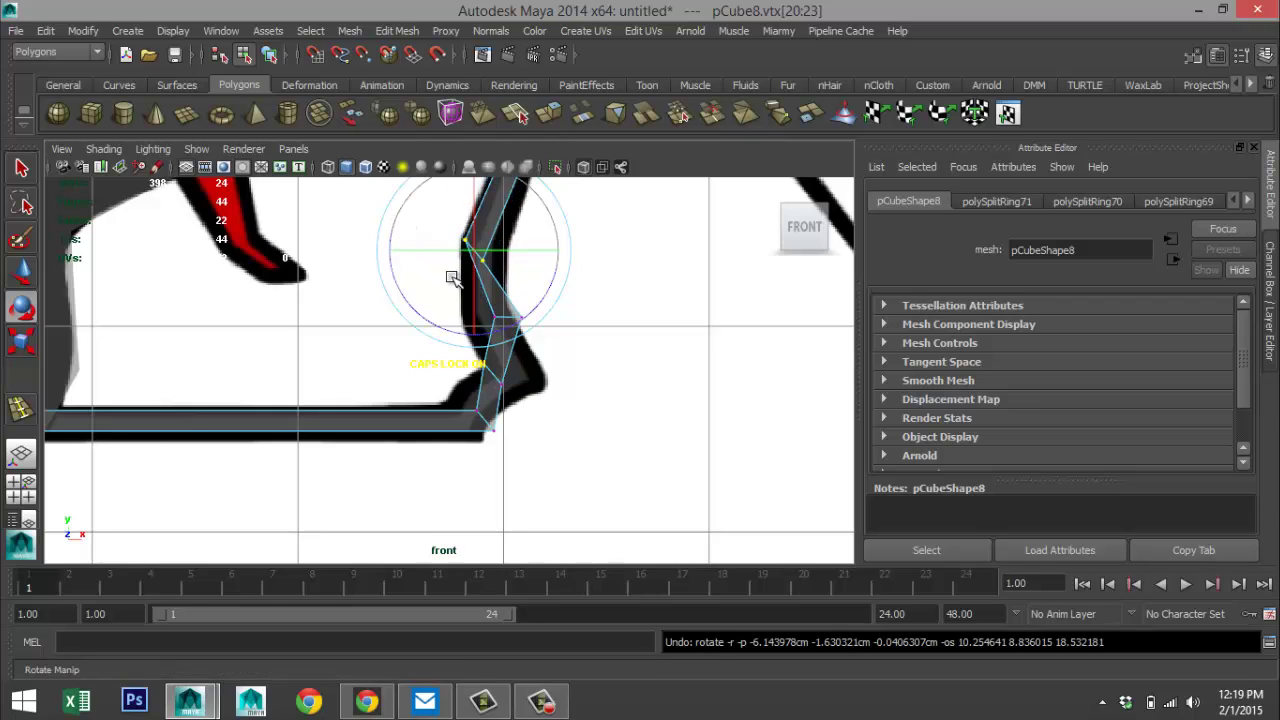
drag(437, 220, 530, 288)
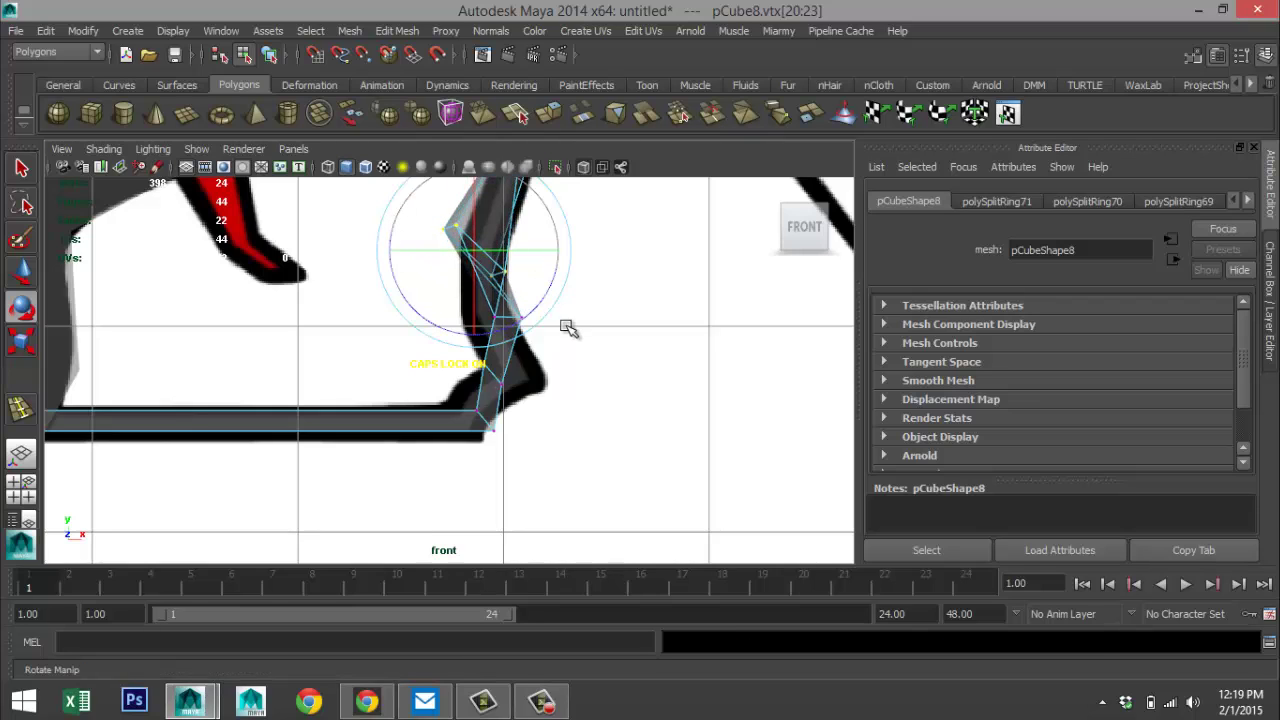
key(ctrl+z)
- Reselect the highest inserted edge loop's vertices and rotate them until the loop runs level across the leg
click(630, 305)
drag(398, 216, 556, 306)
drag(400, 237, 421, 293)
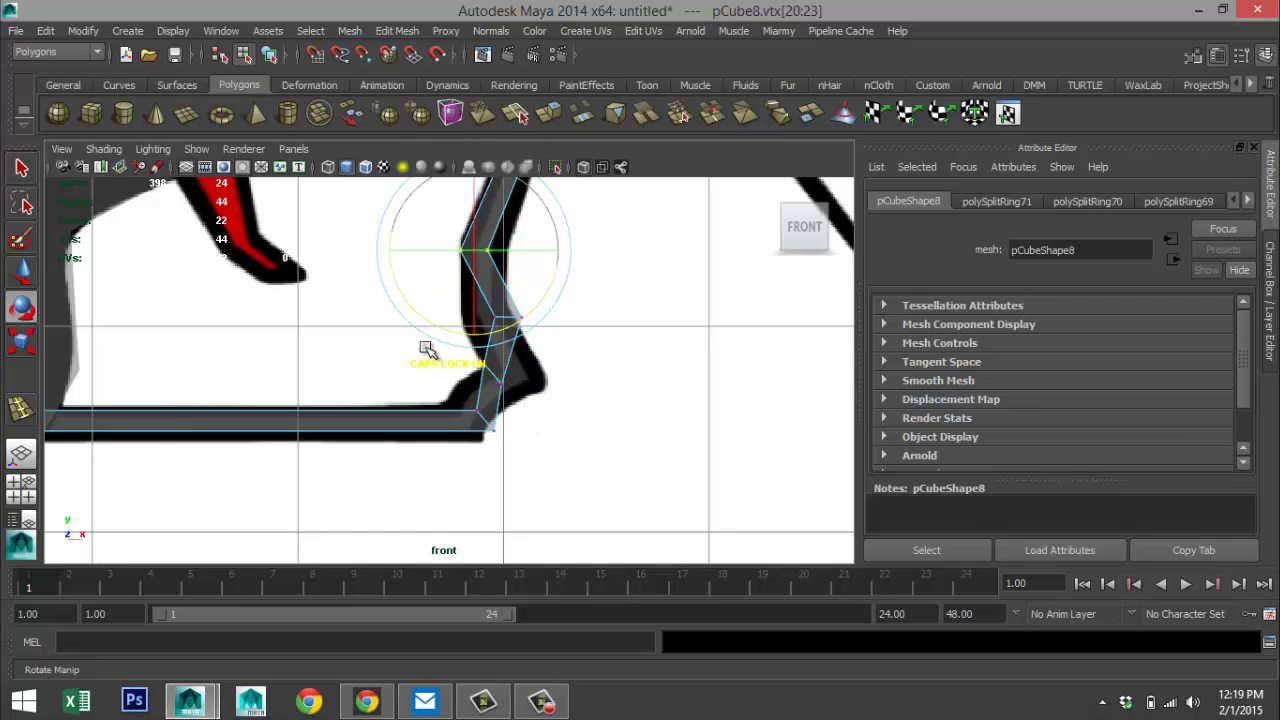
- Level the lowest inserted edge loop's vertices and move them forward to the reference outline's tip, at X about -5.842
drag(425, 347, 563, 404)
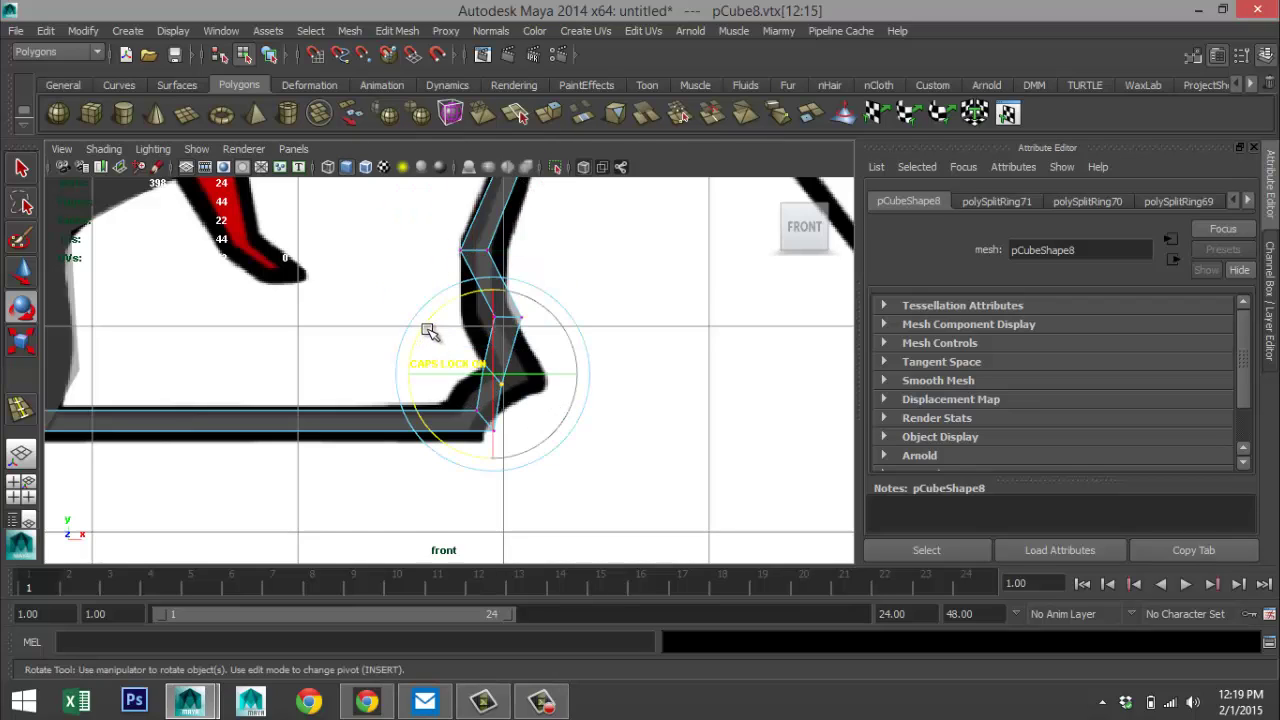
drag(429, 331, 445, 381)
key(w)
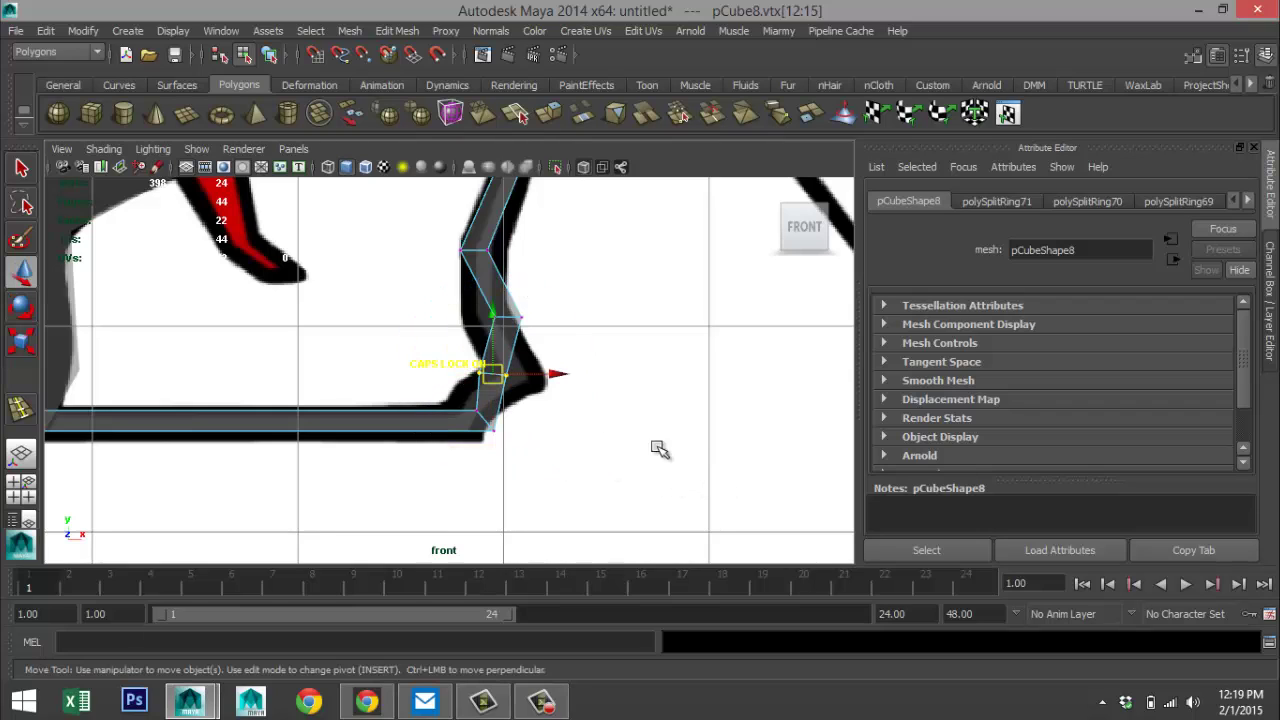
drag(555, 379, 600, 378)
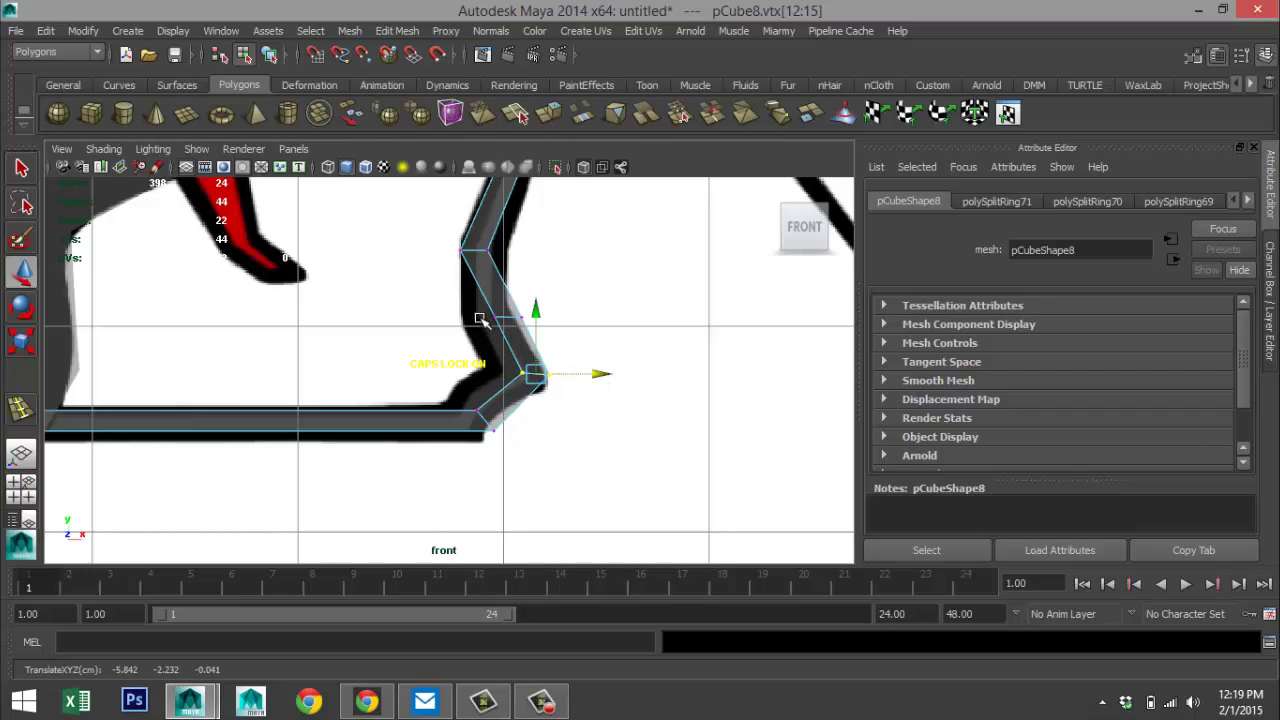
- Move the middle loop's vertices back to X about -6.073 and the lowest loop's inner vertices to X about -5.931
drag(480, 300, 561, 319)
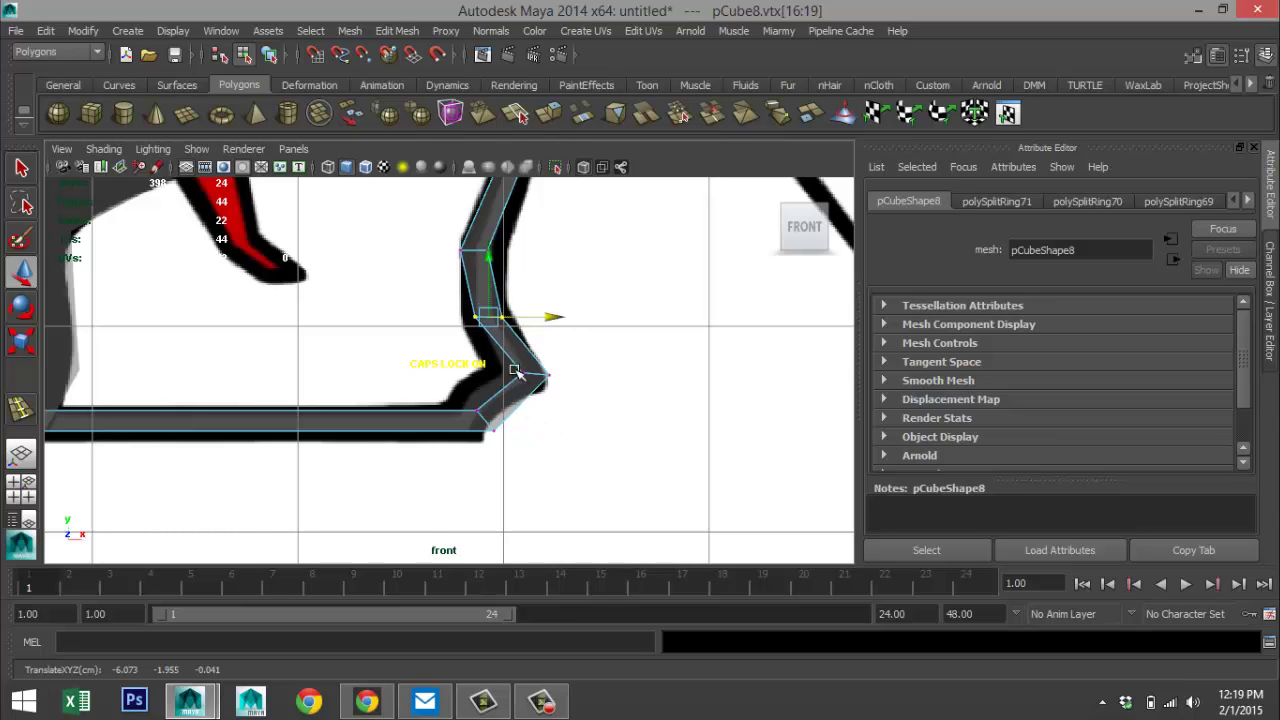
drag(503, 360, 575, 378)
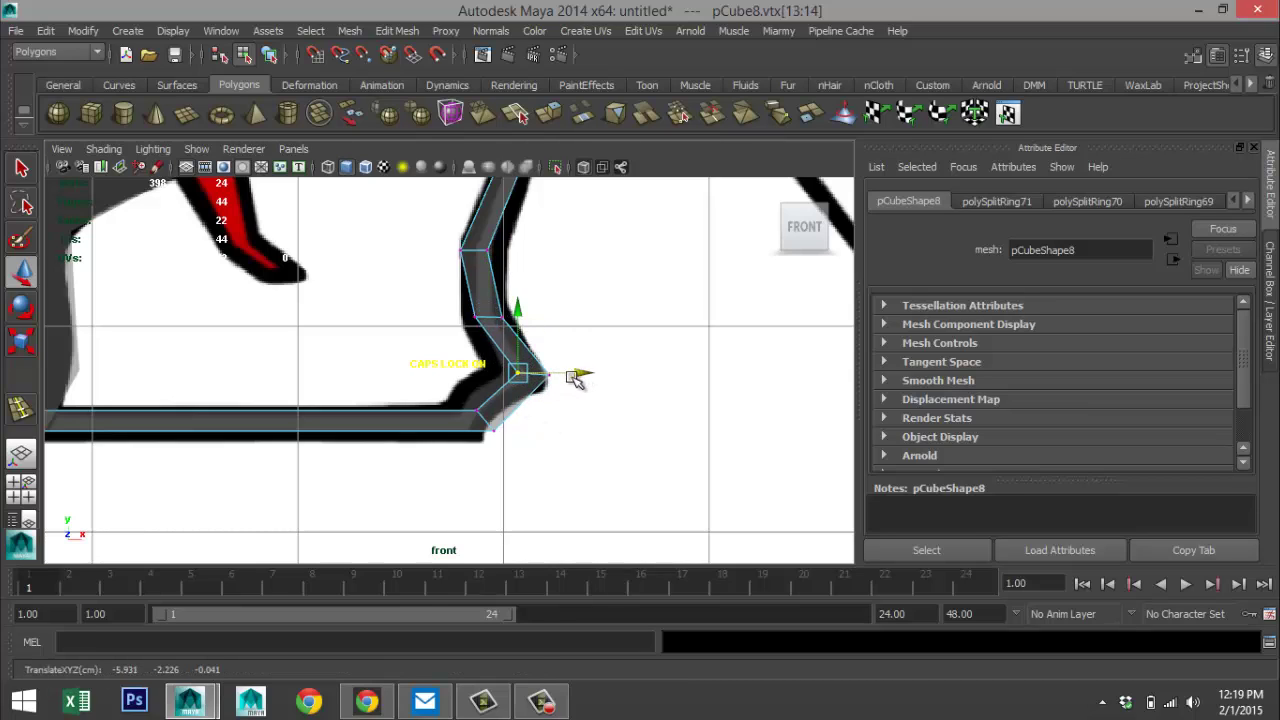
- In the perspective view, insert lengthwise edge loops along the trigger guard, close to each of its side edges
click(21, 488)
key(space)
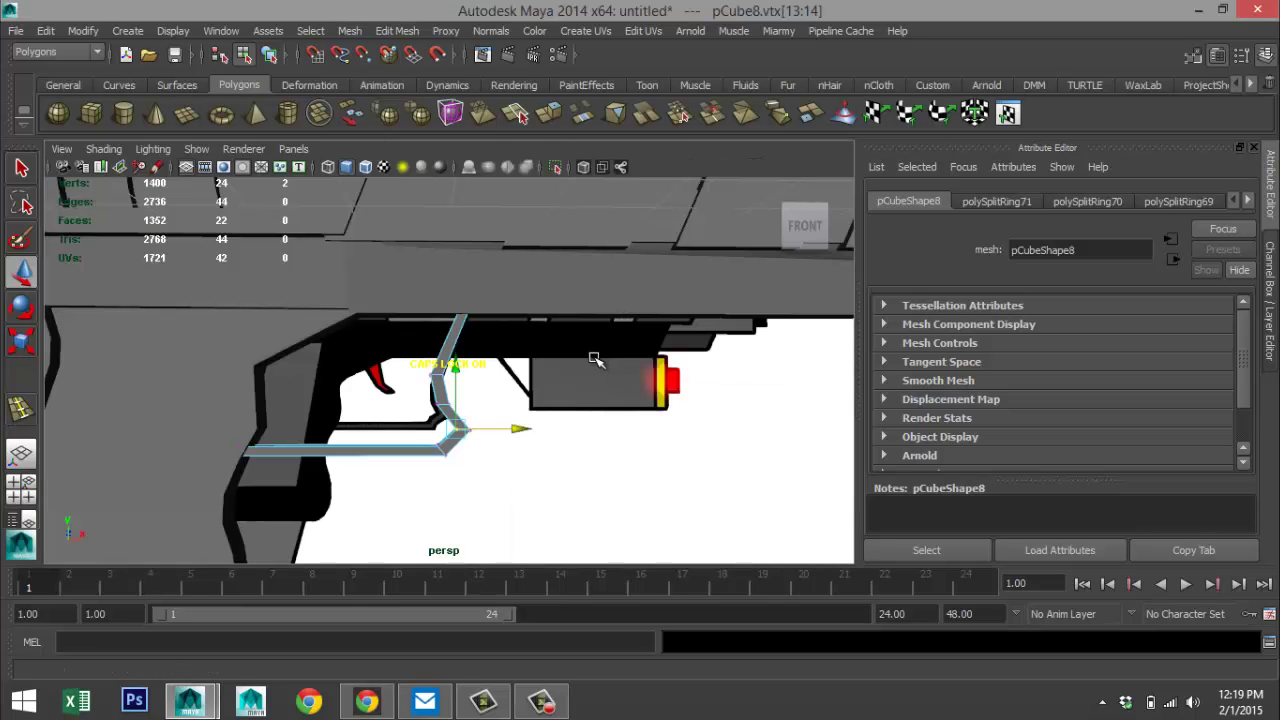
alt+drag(567, 431, 597, 485)
click(597, 487)
scroll(594, 487, up, 3)
alt+middle_drag(575, 462, 677, 389)
click(400, 31)
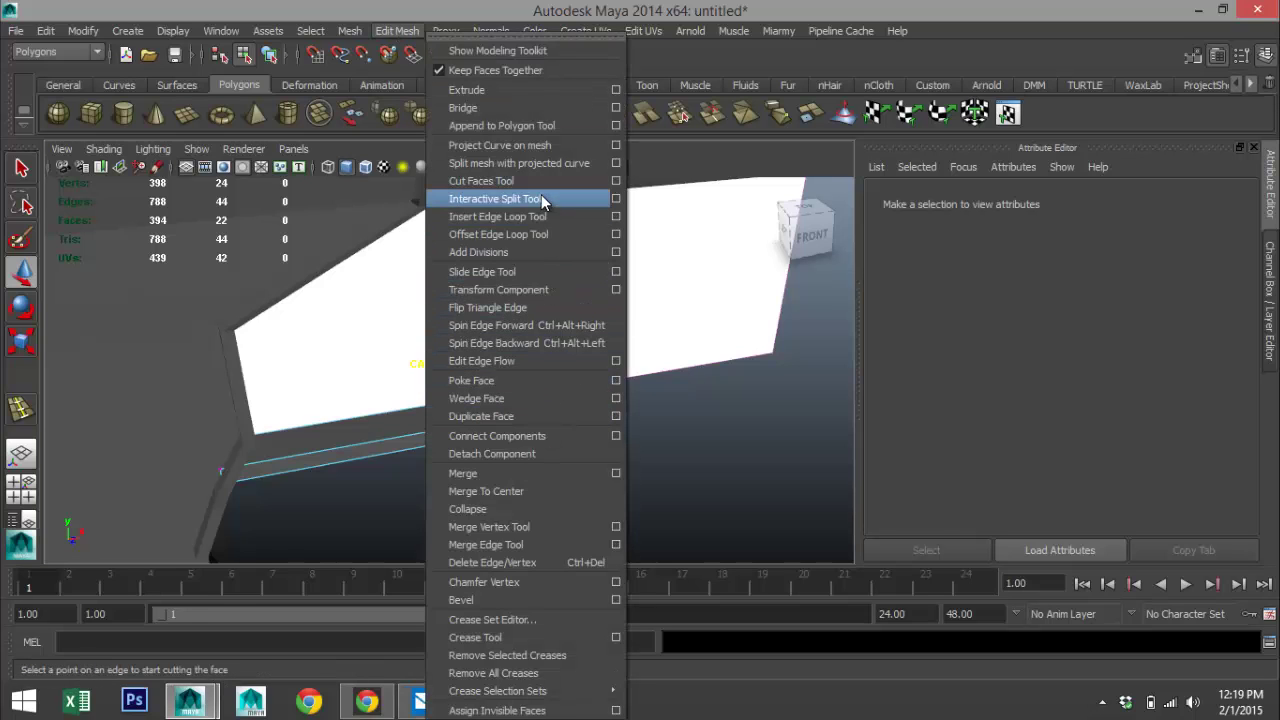
click(500, 217)
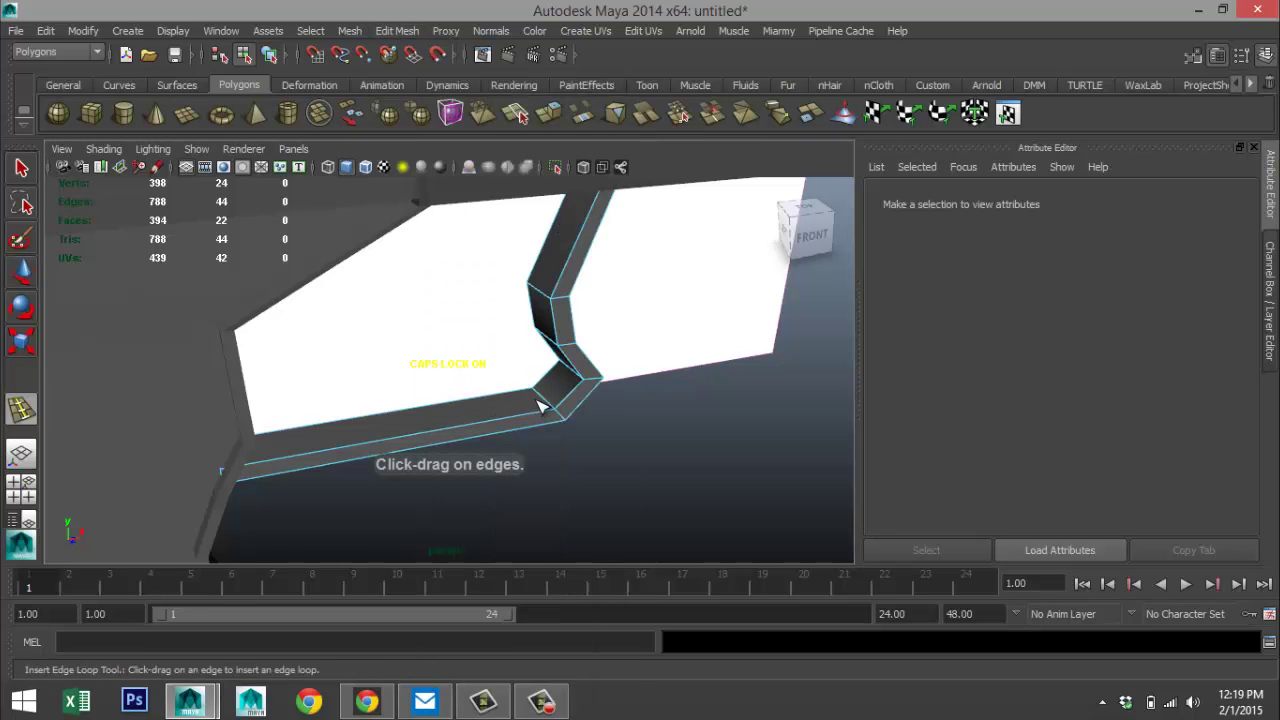
drag(547, 404, 540, 400)
alt+drag(484, 464, 579, 481)
drag(506, 368, 518, 375)
alt+drag(609, 443, 552, 432)
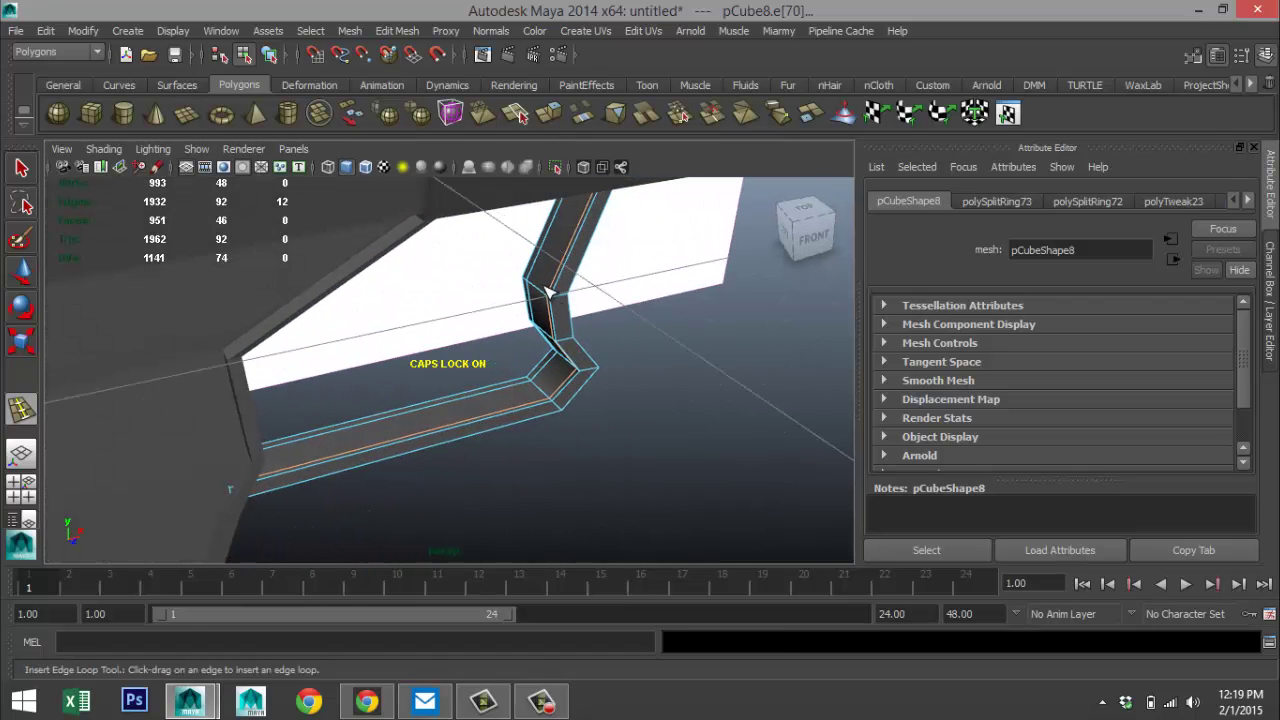
- Try inserting a crosswise edge loop on the upright leg just above its upper bend, and undo it
right_drag(551, 274, 630, 252)
click(559, 272)
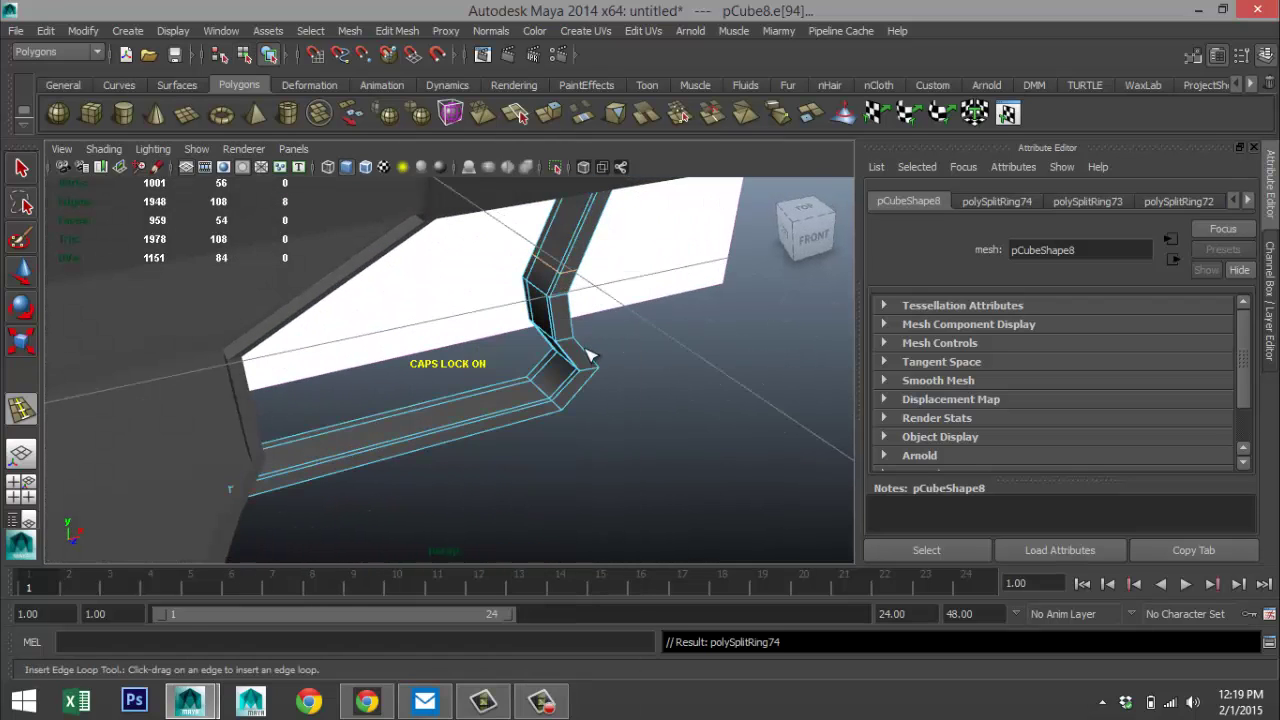
key(q)
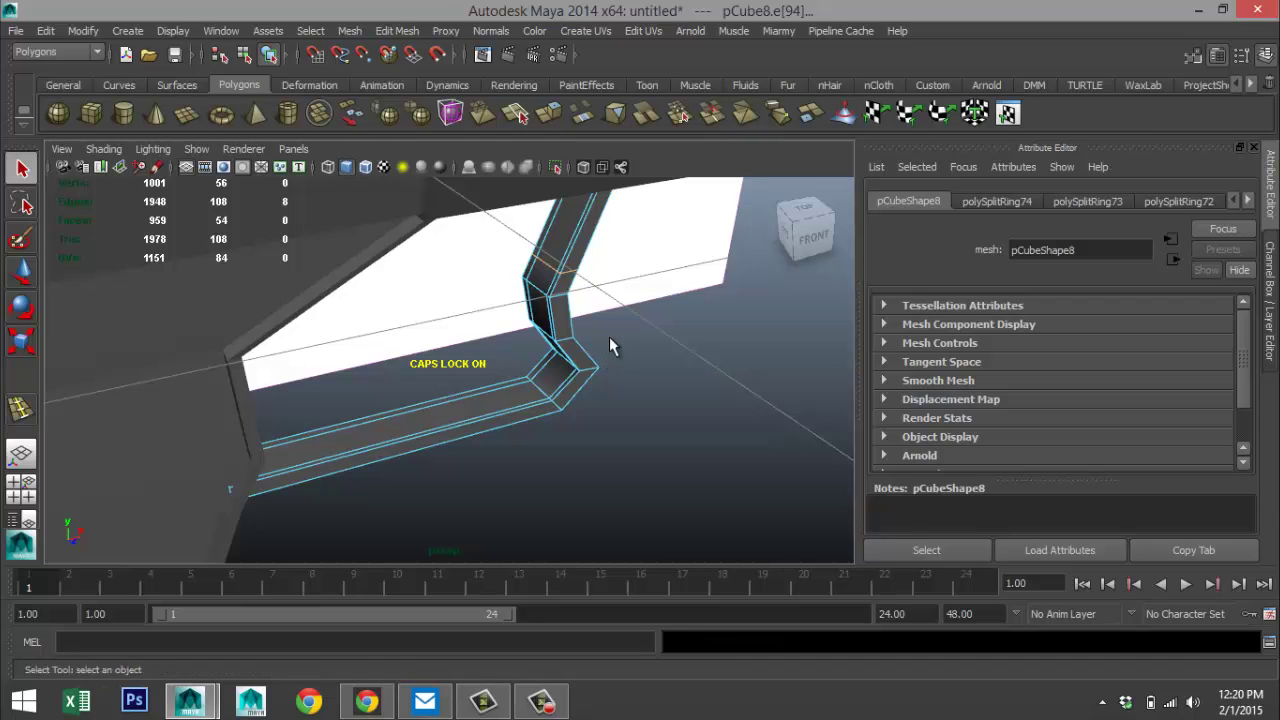
key(ctrl+z)
- Preview the trigger guard smoothed, inspect its bends and ends from several angles, and return it to the unsmoothed display
right_drag(558, 316, 630, 252)
click(592, 266)
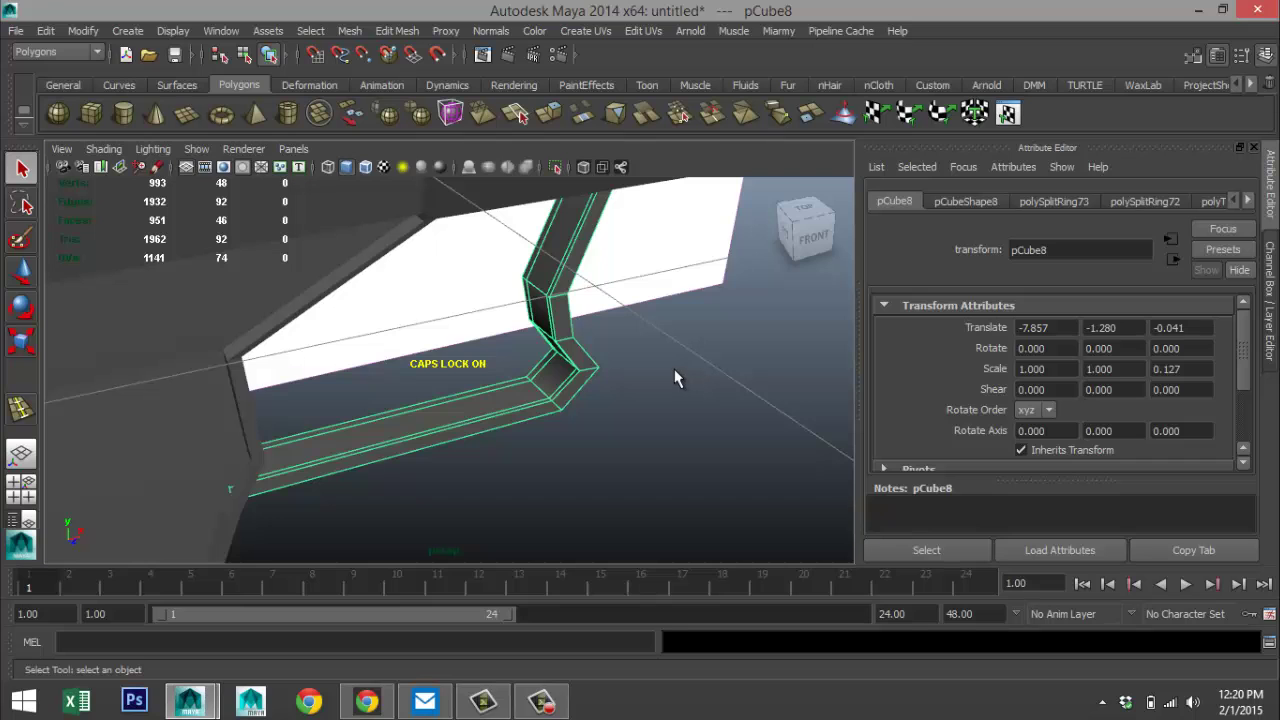
key(3)
alt+drag(596, 421, 423, 480)
click(344, 518)
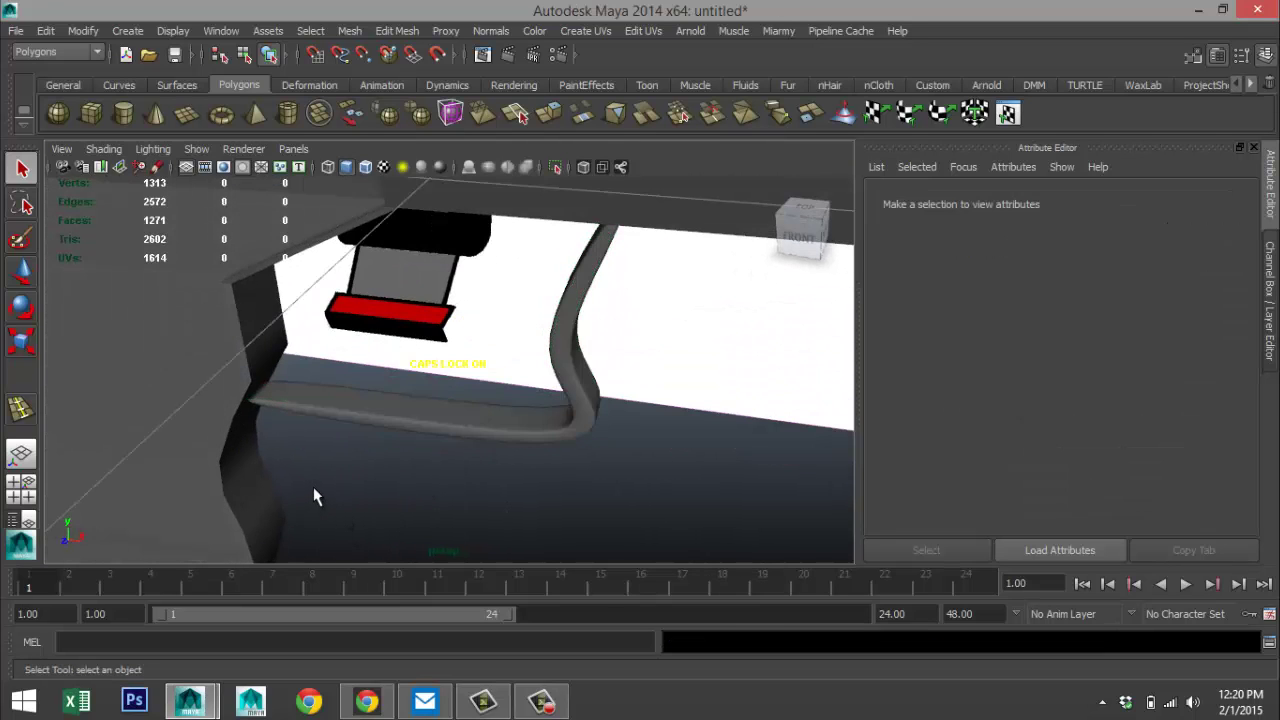
alt+drag(314, 480, 400, 444)
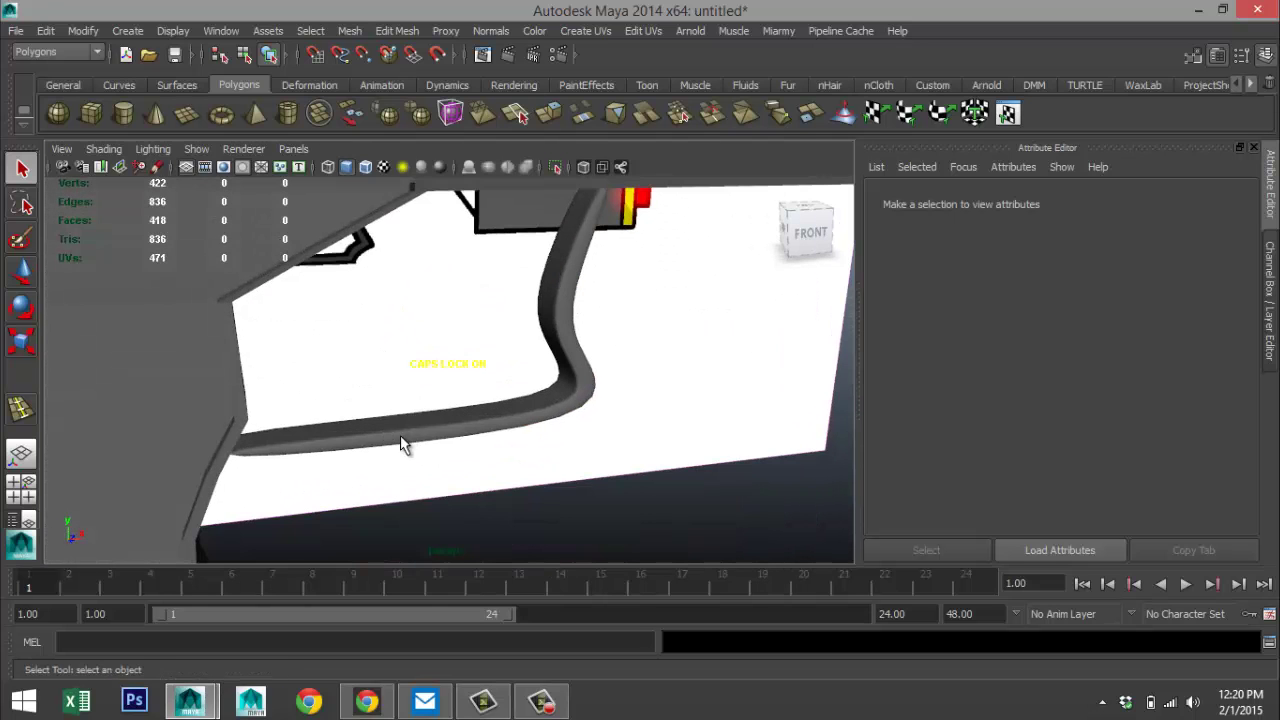
click(540, 418)
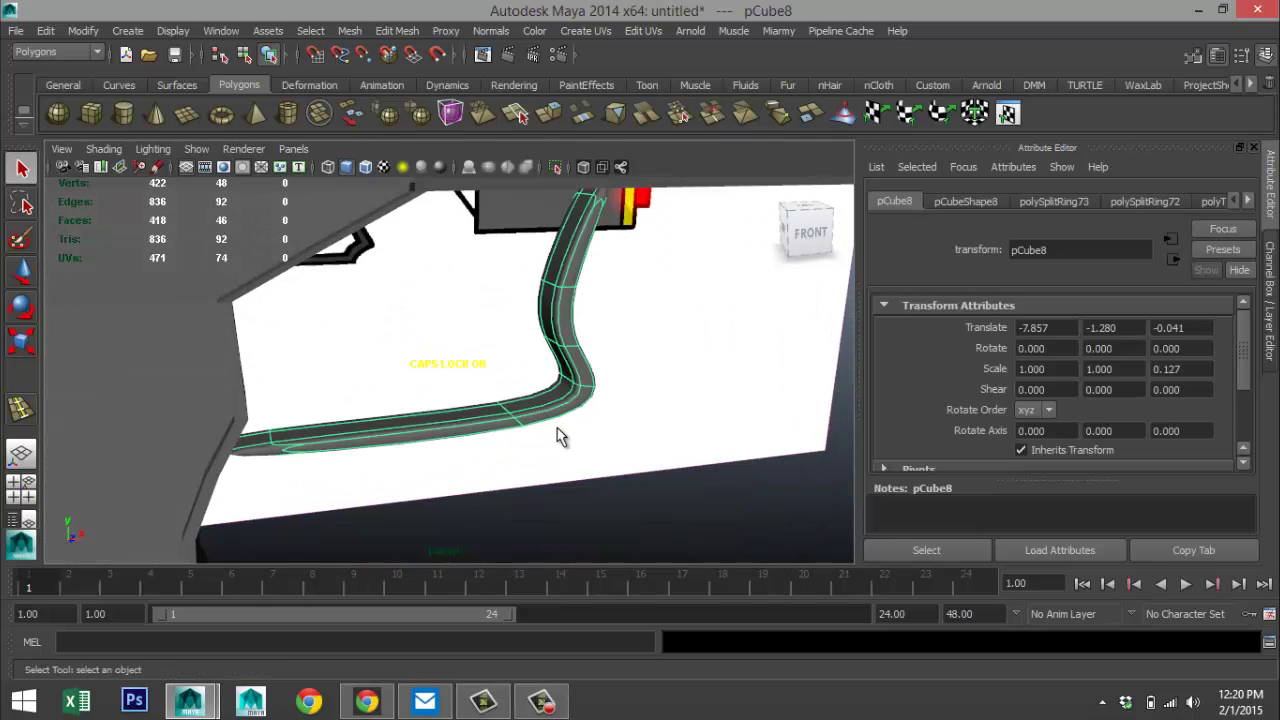
key(1)
- Insert a crosswise edge loop close to the upper end of the upright leg, where it meets the gun body
alt+drag(410, 475, 340, 500)
click(397, 30)
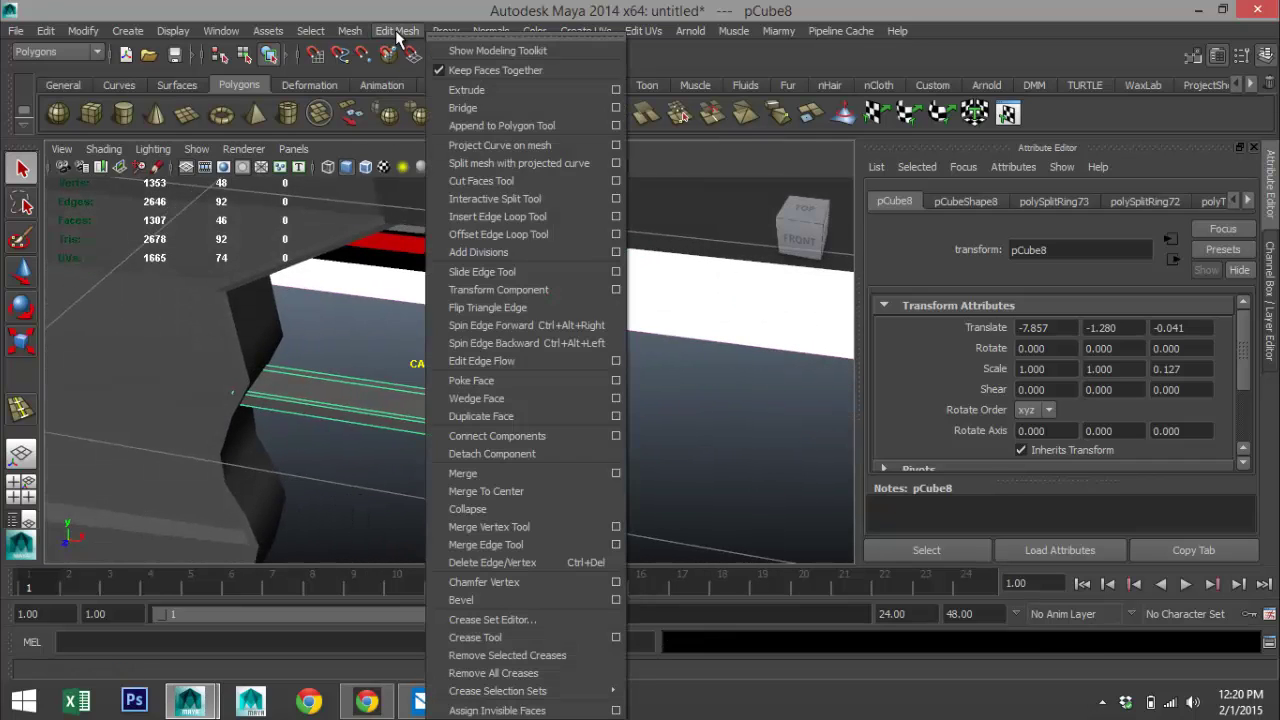
click(512, 217)
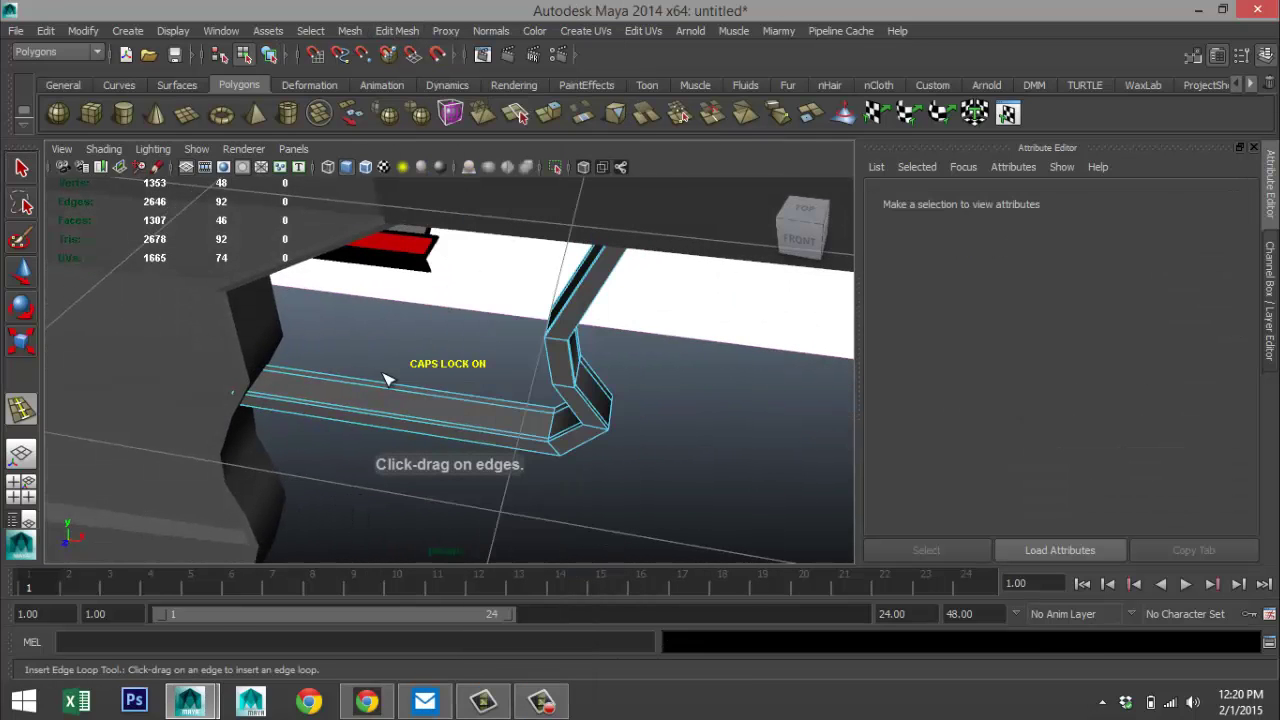
drag(266, 402, 240, 400)
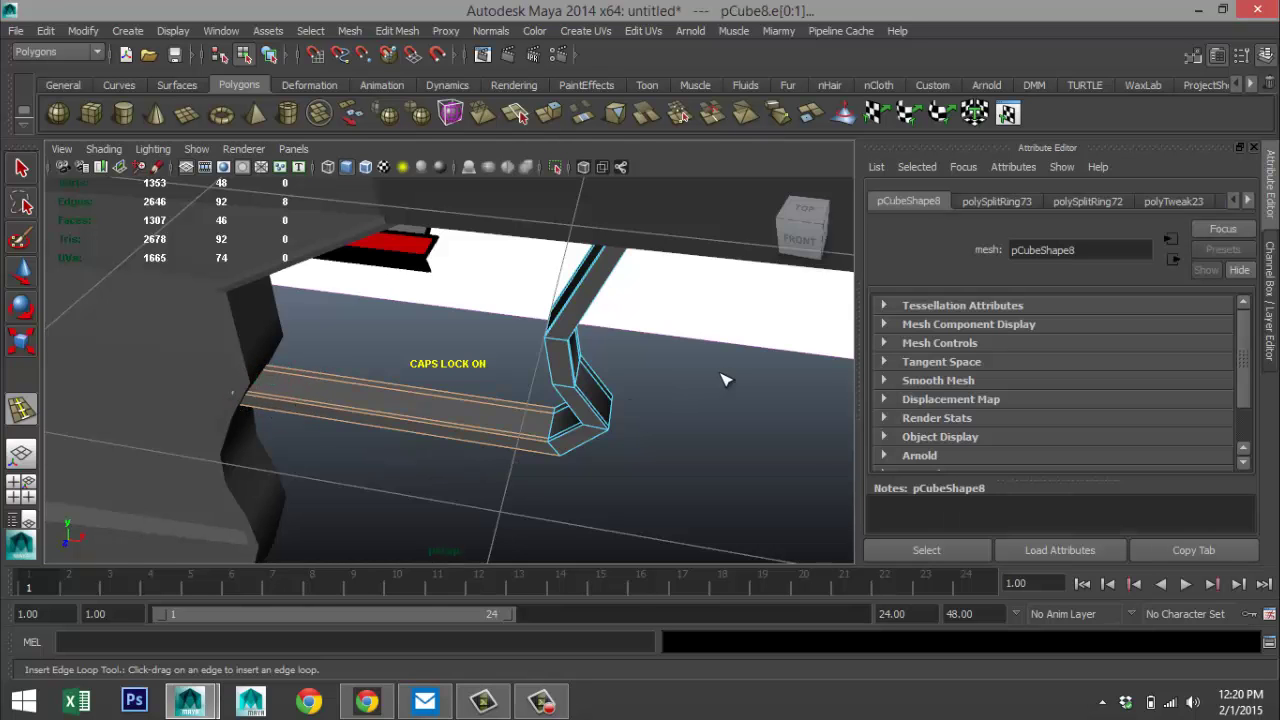
alt+drag(725, 380, 628, 437)
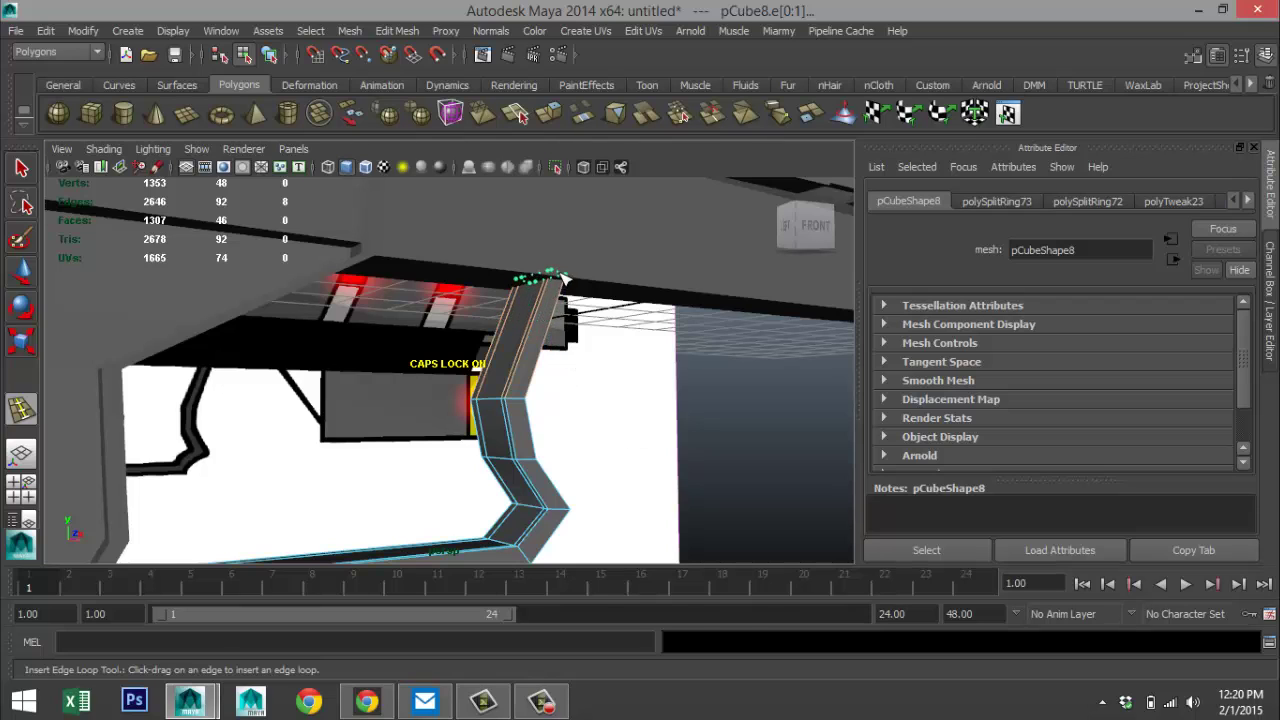
drag(562, 278, 562, 279)
alt+right_drag(624, 449, 602, 467)
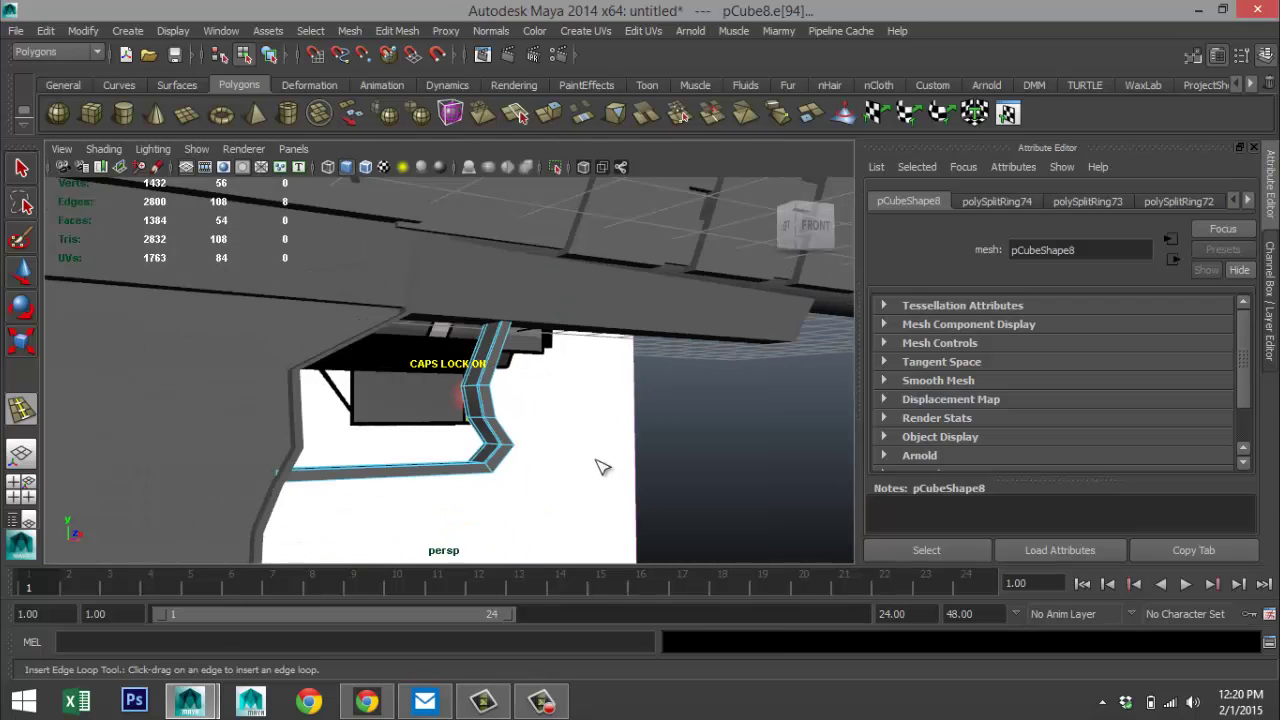
- Insert two crosswise edge loops around the guard's lower front bends to hold the corner shape
right_drag(485, 462, 564, 260)
click(500, 434)
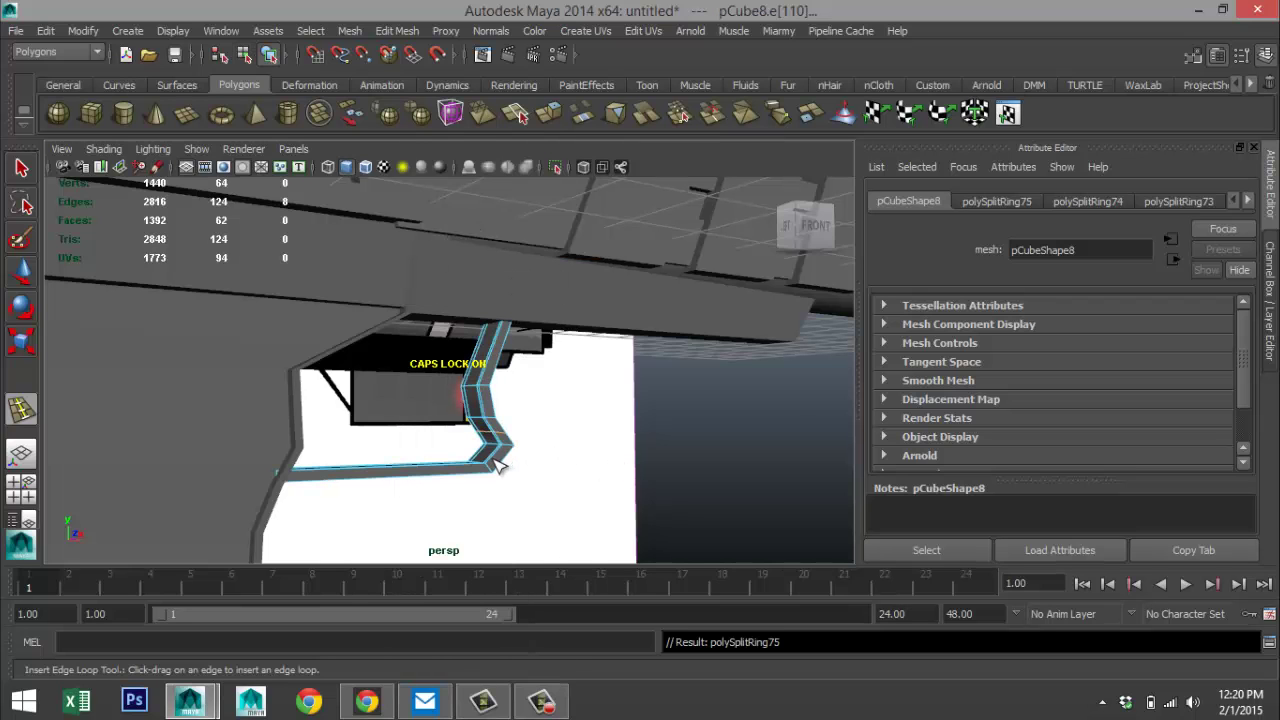
alt+drag(608, 458, 580, 485)
right_drag(463, 272, 554, 258)
click(486, 495)
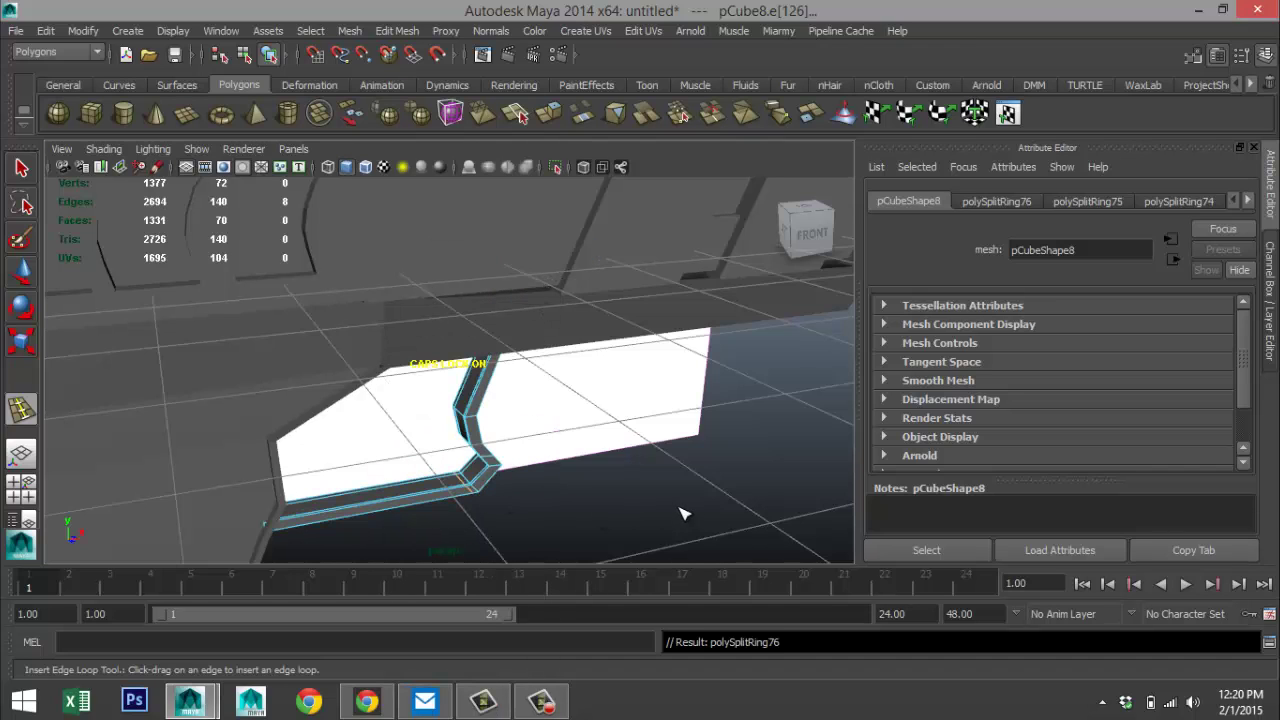
key(q)
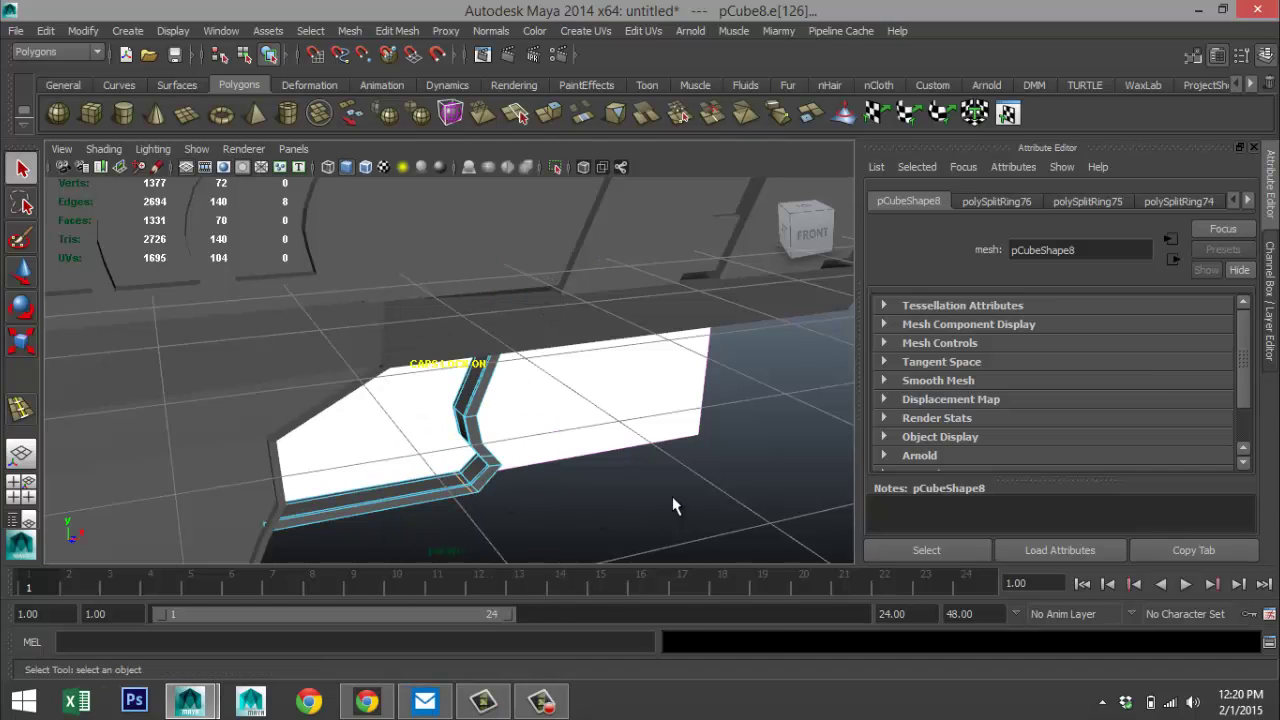
- Preview the guard smoothed again, examine the lower corner and the bar's rear end, and restore the unsmoothed display
key(3)
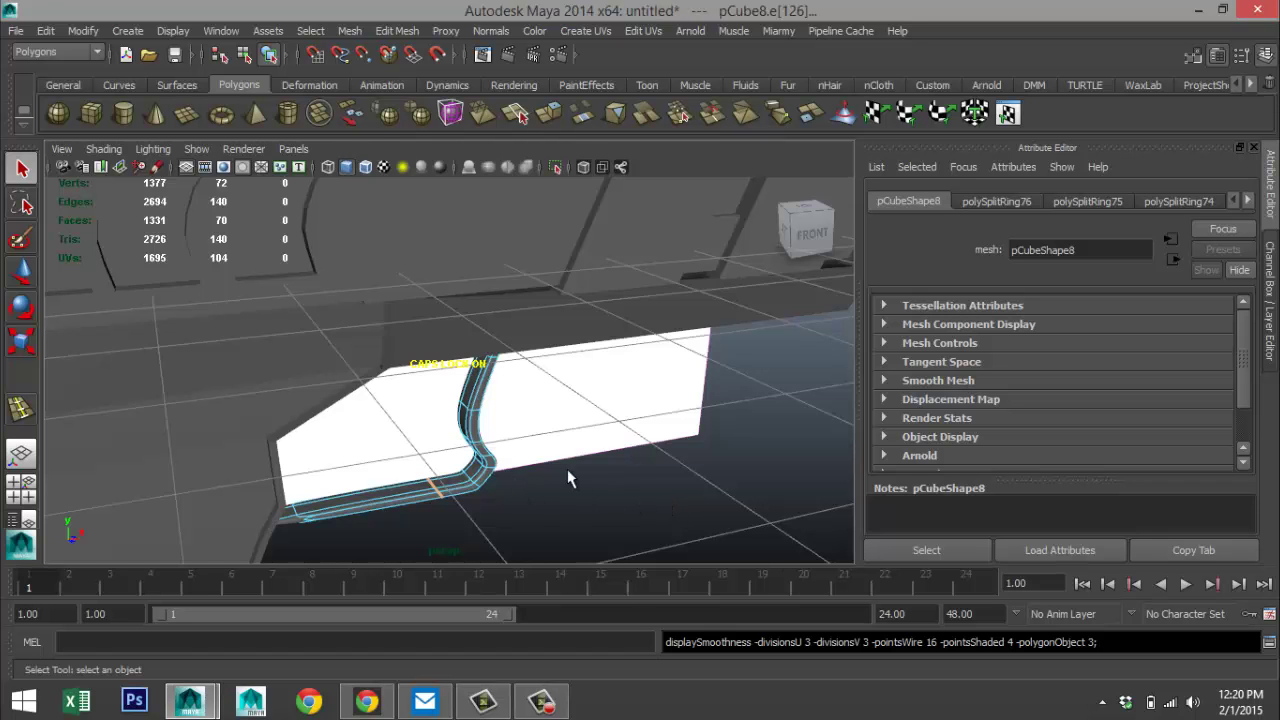
alt+drag(557, 467, 501, 485)
alt+middle_drag(501, 485, 612, 384)
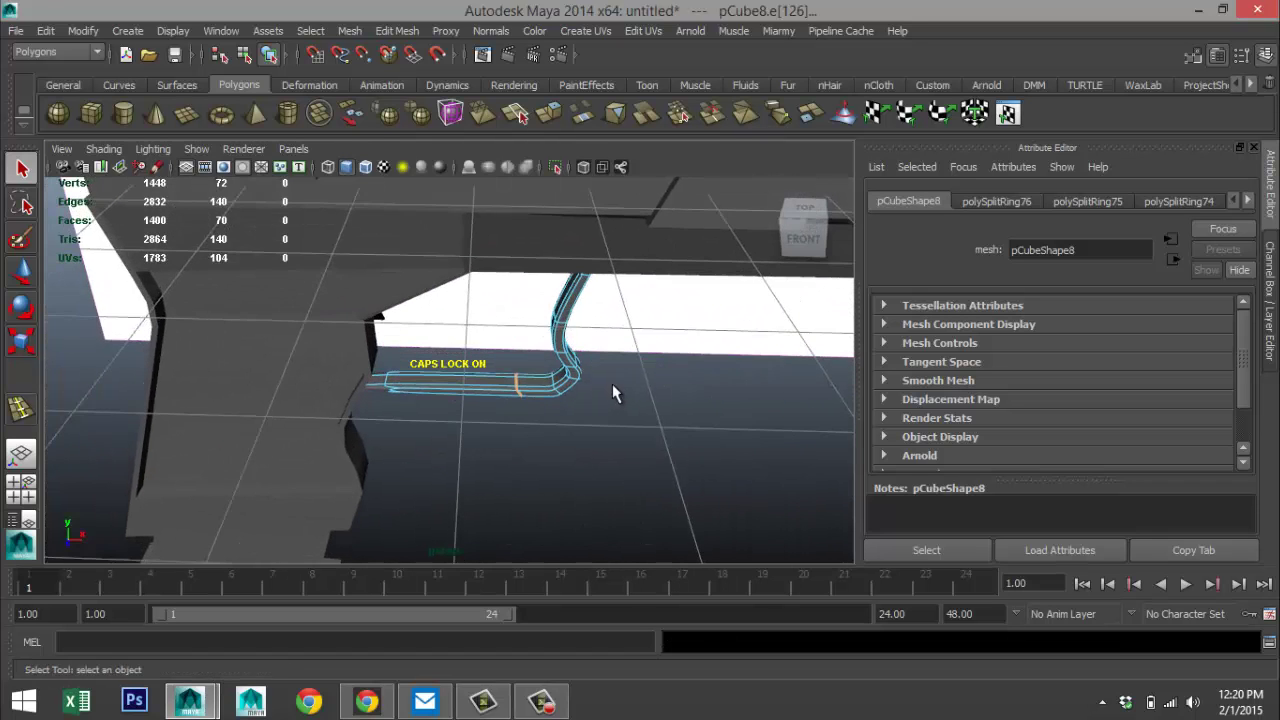
scroll(612, 384, up, 5)
mouse_move(555, 375)
alt+mouse_down()
mouse_move(574, 277)
mouse_move(600, 246)
mouse_move(540, 362)
alt+mouse_up()
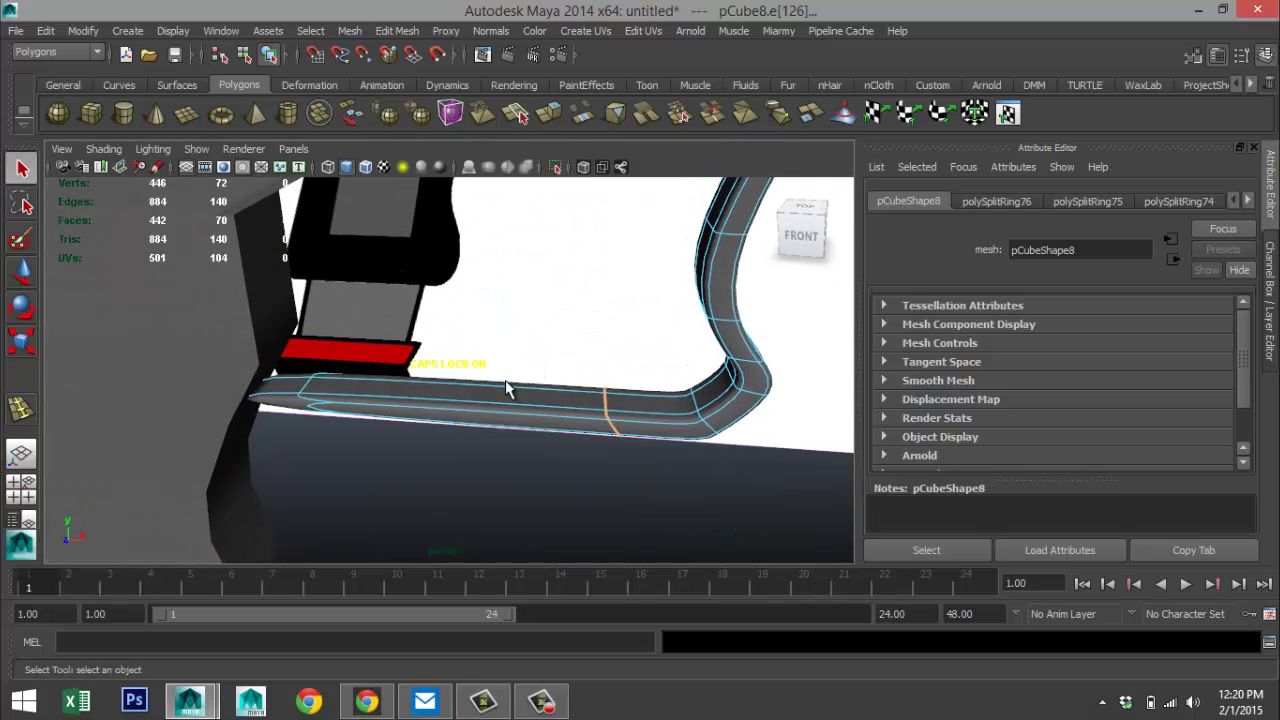
right_drag(551, 420, 631, 249)
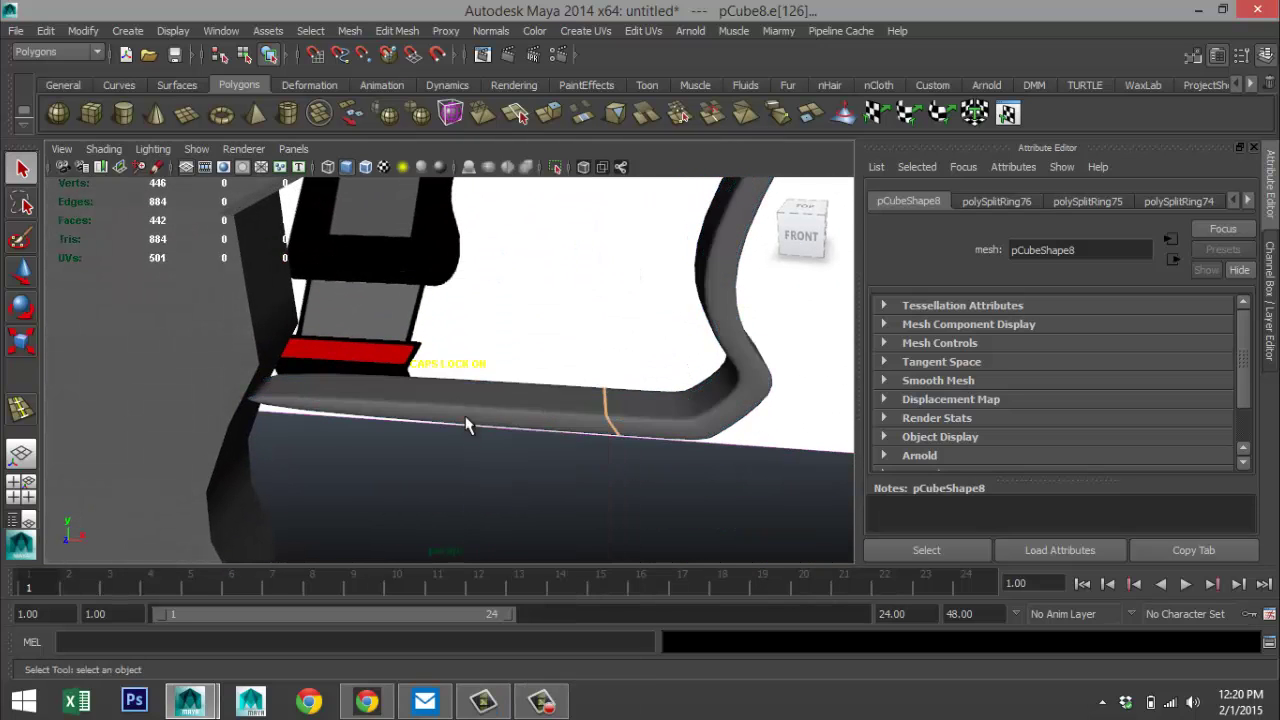
click(468, 425)
key(1)
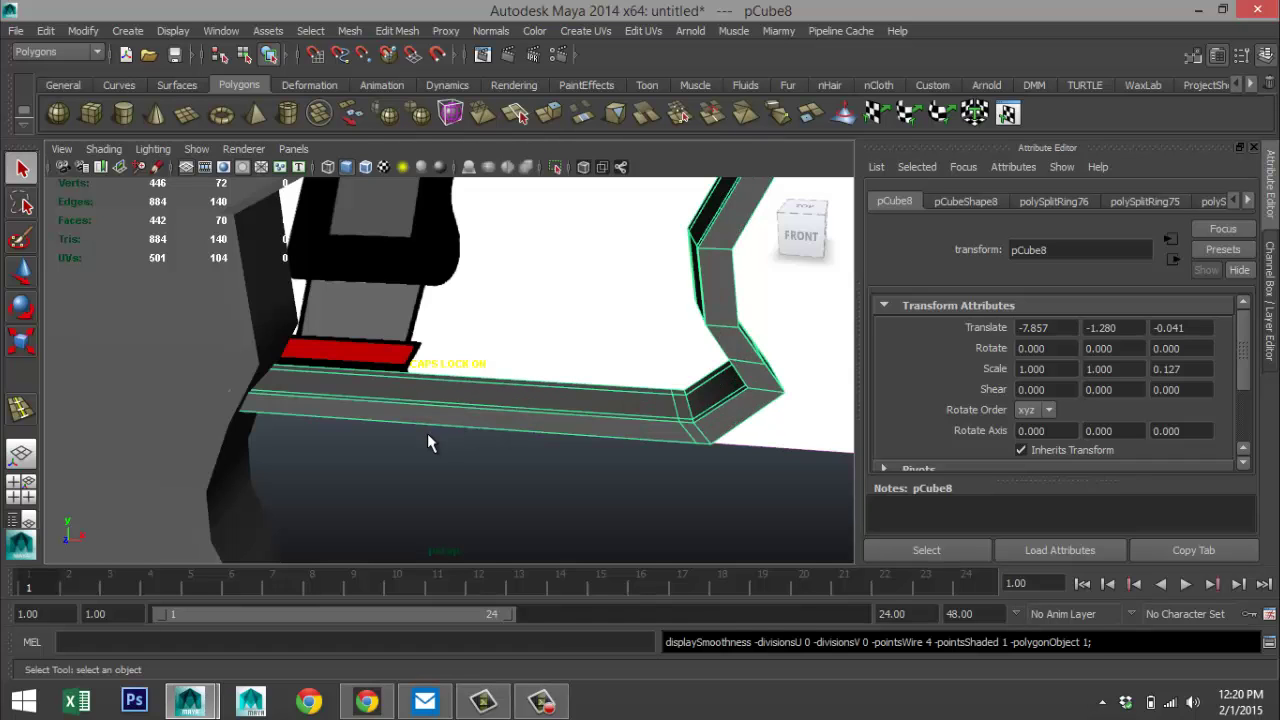
- Insert crosswise edge loops on the horizontal bar, placing the last one close to its rear end at the grip
click(385, 32)
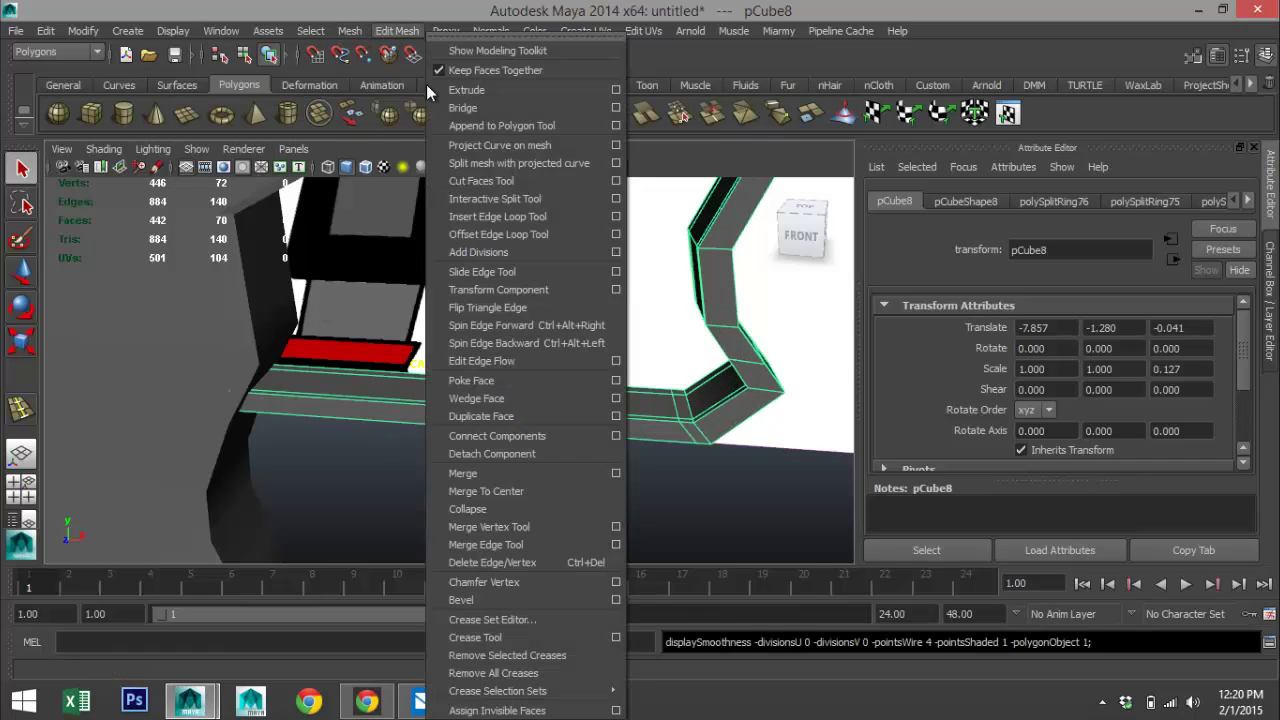
click(480, 216)
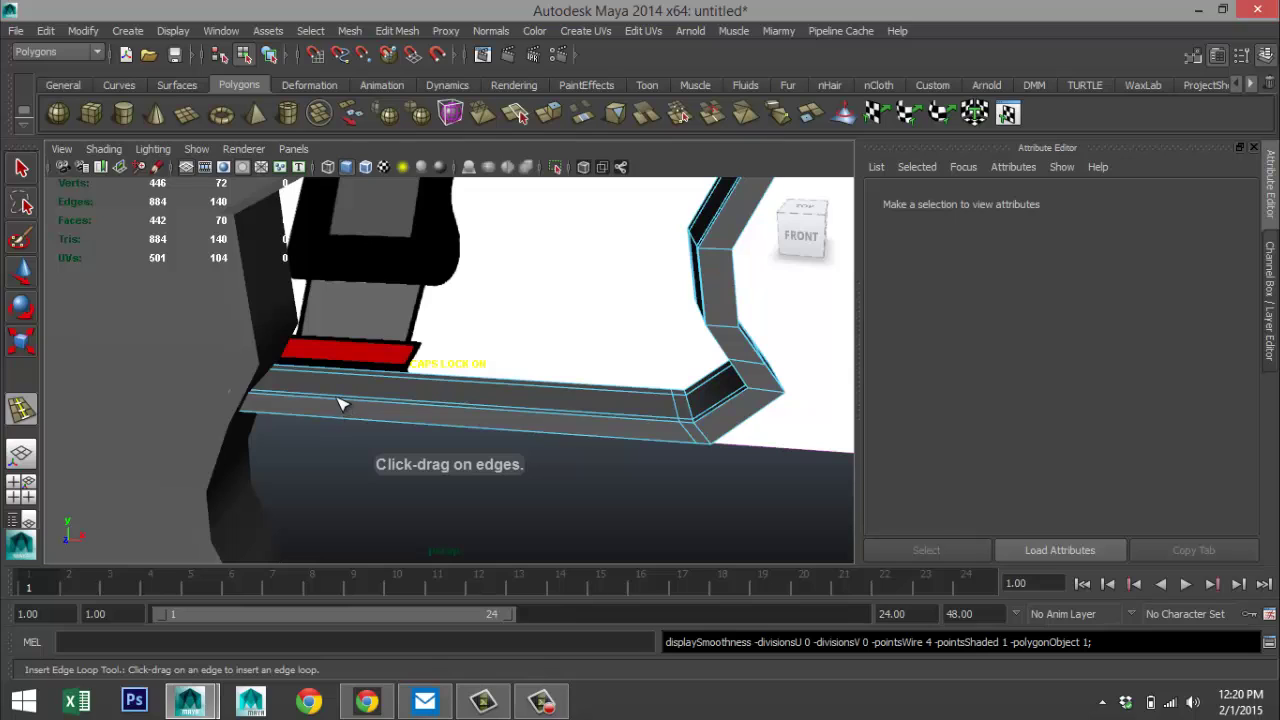
drag(340, 404, 243, 397)
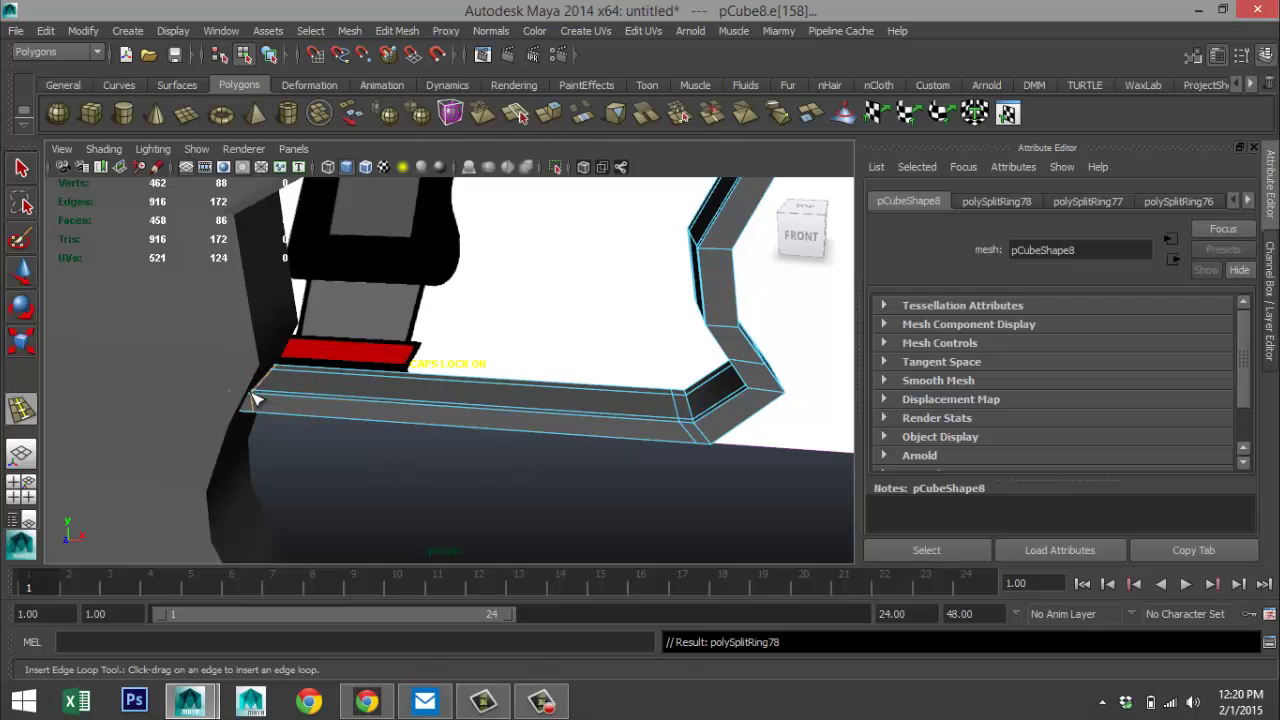
- Return to object selection, turn on the trigger guard's smooth preview, and review it against the whole pistol
key(q)
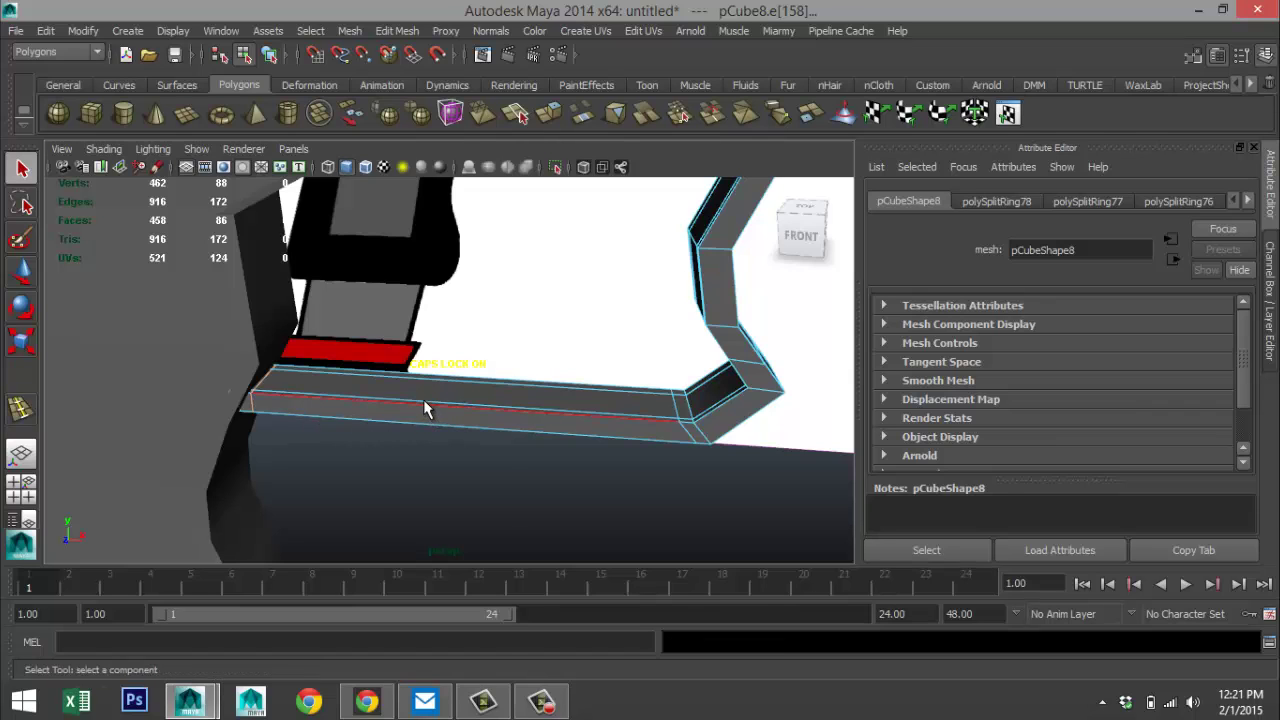
right_drag(430, 305, 524, 277)
click(494, 418)
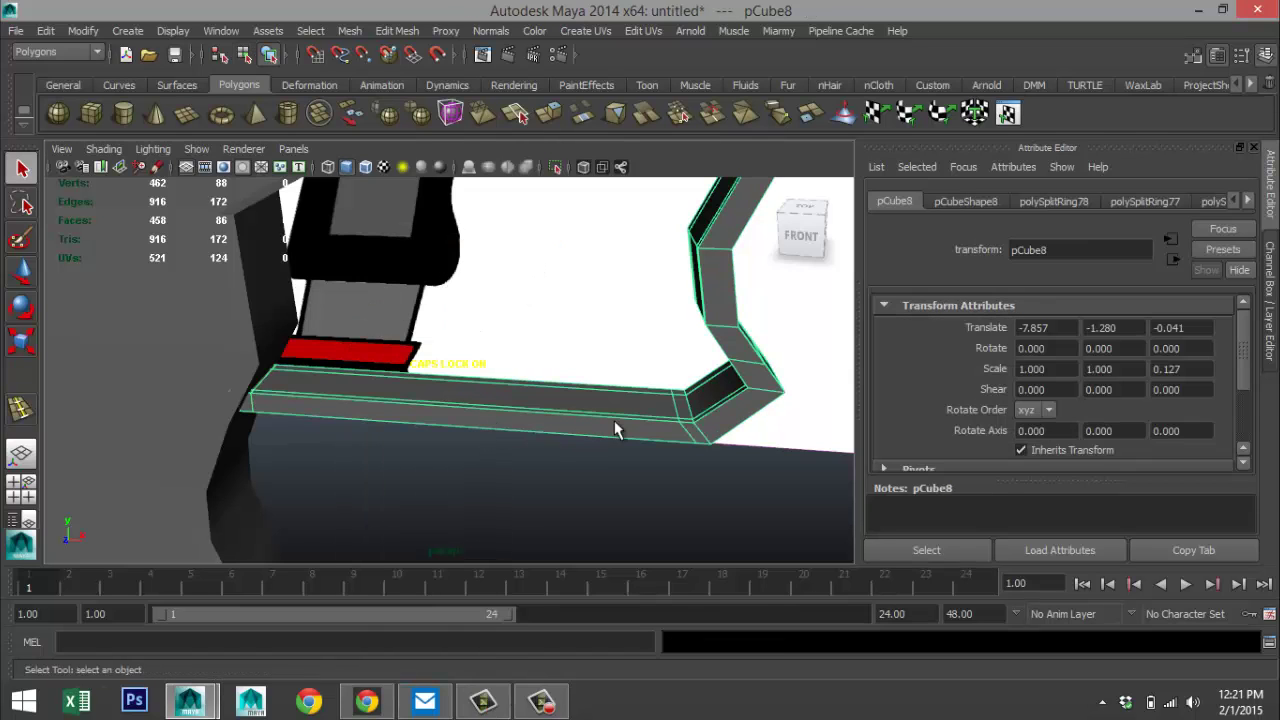
key(3)
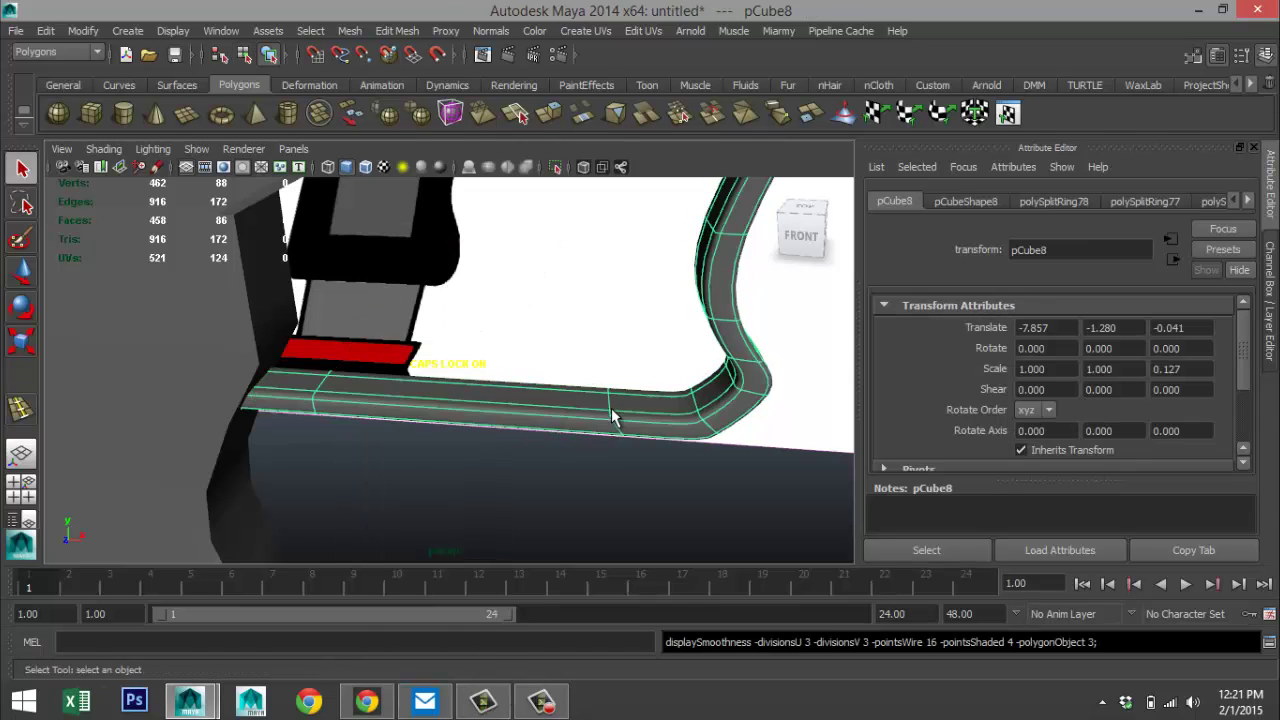
click(530, 488)
scroll(538, 450, down, 3)
alt+drag(580, 420, 577, 350)
alt+middle_drag(574, 352, 472, 319)
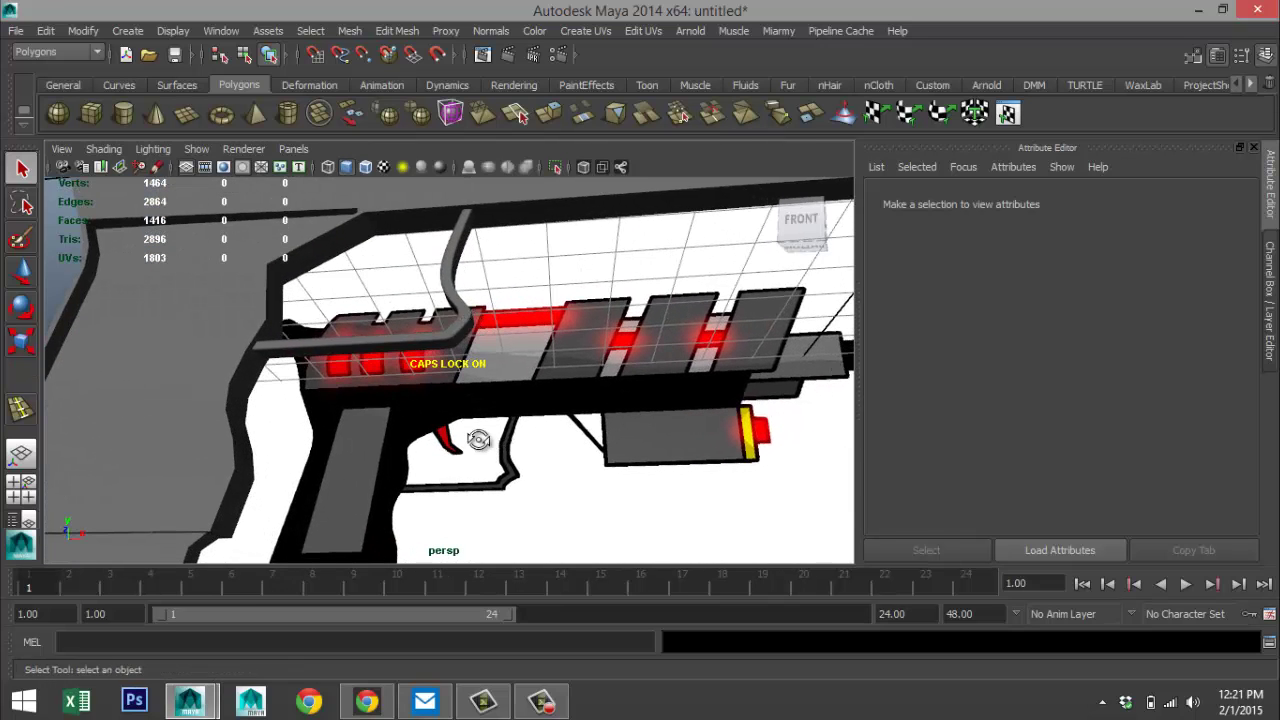
alt+drag(480, 440, 529, 445)
scroll(529, 445, down, 3)
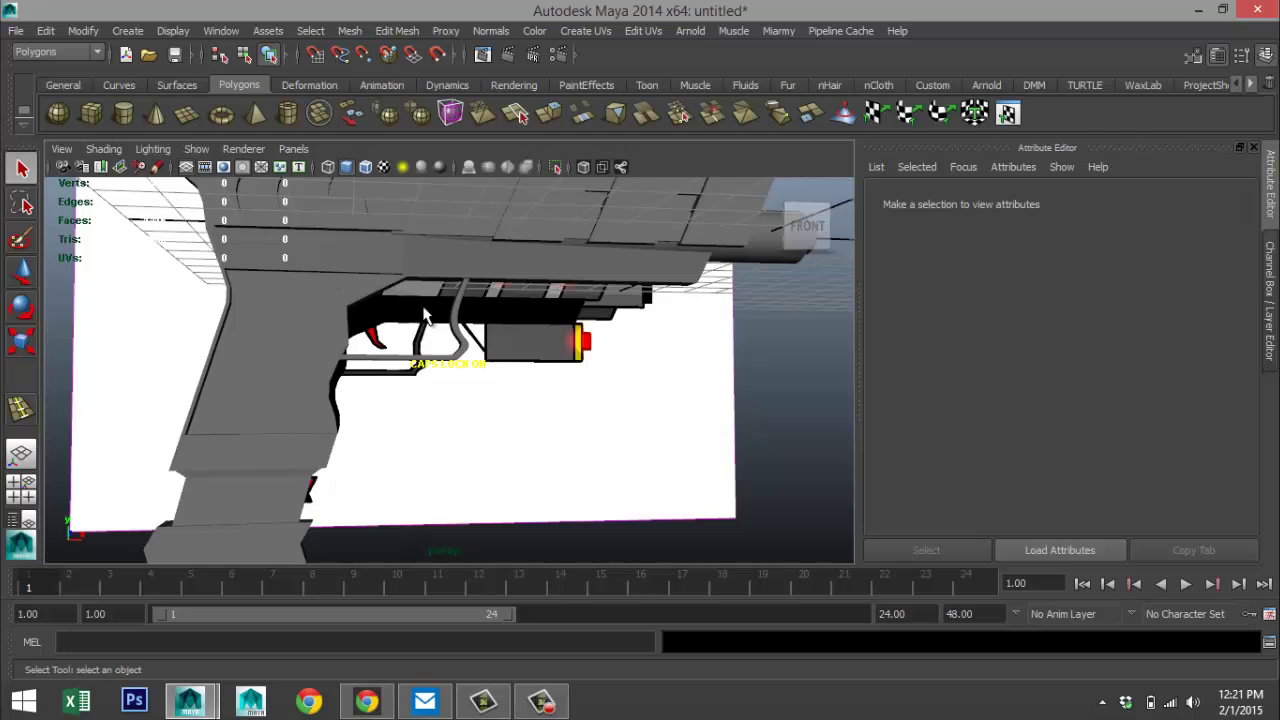
scroll(460, 328, down, 3)
alt+drag(566, 374, 546, 412)
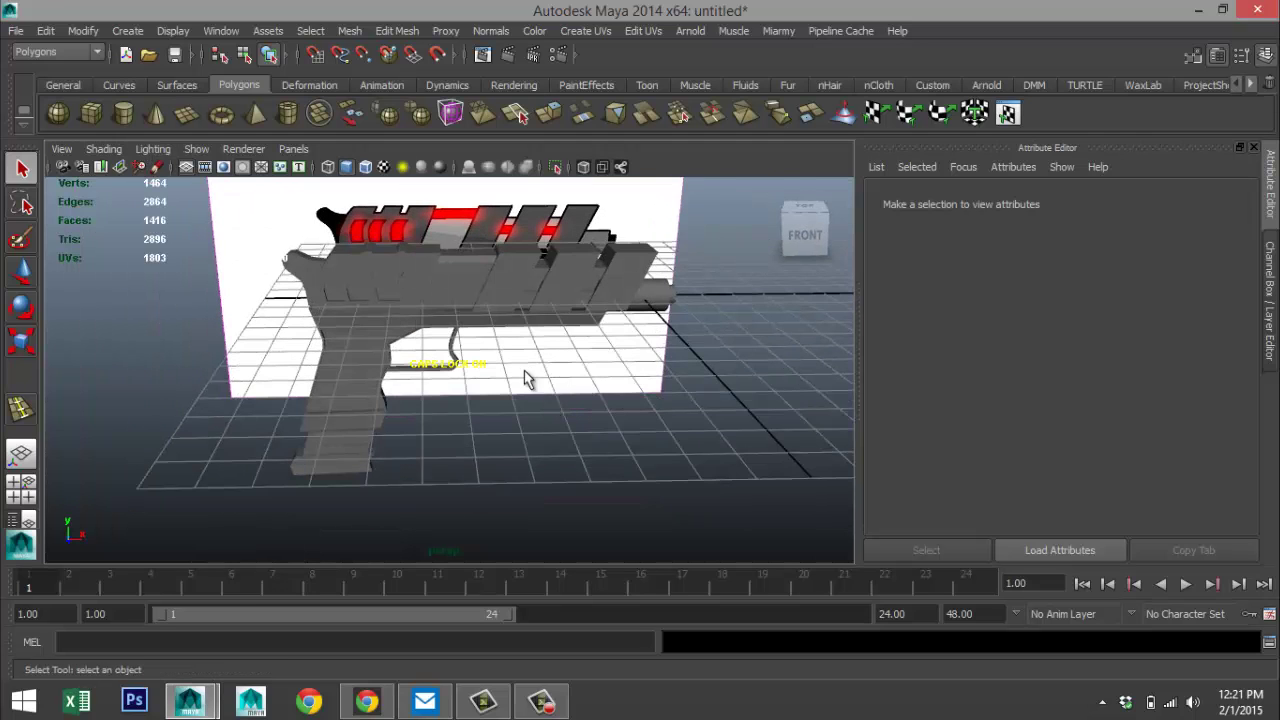
- Create an upright polygon cube for the trigger and place it over the reference image's trigger in the front view
click(90, 114)
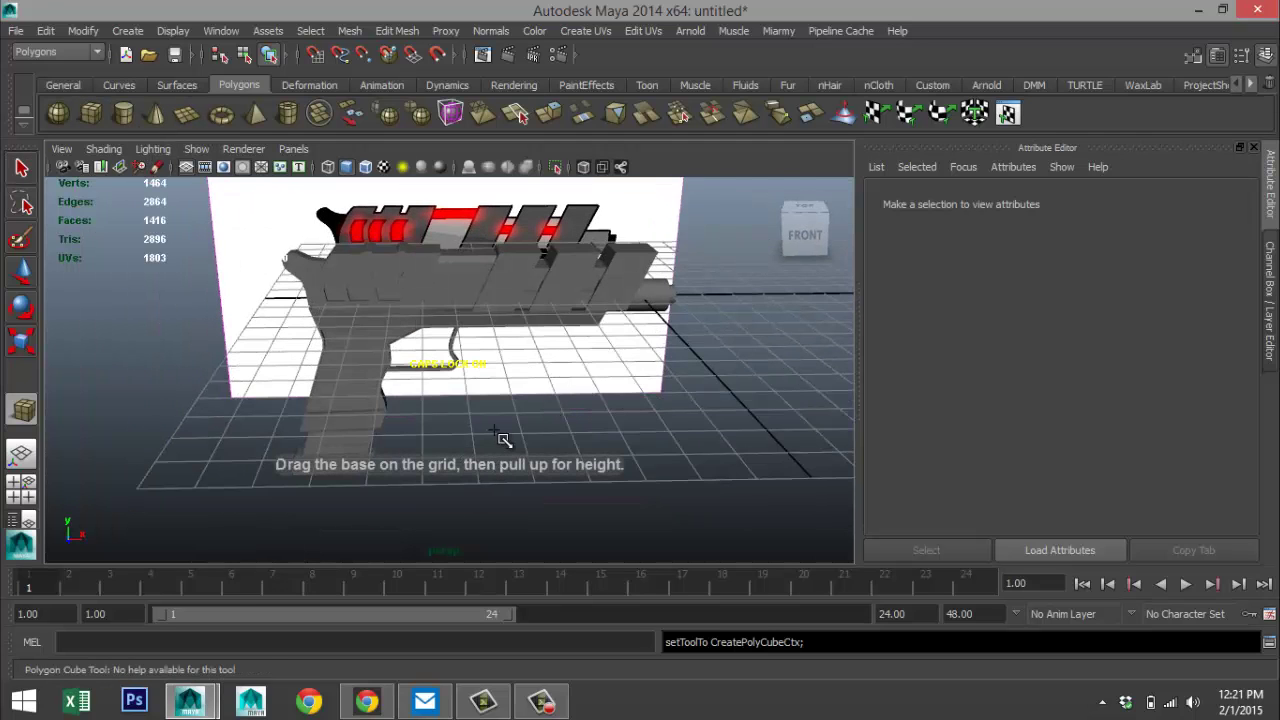
drag(513, 397, 544, 372)
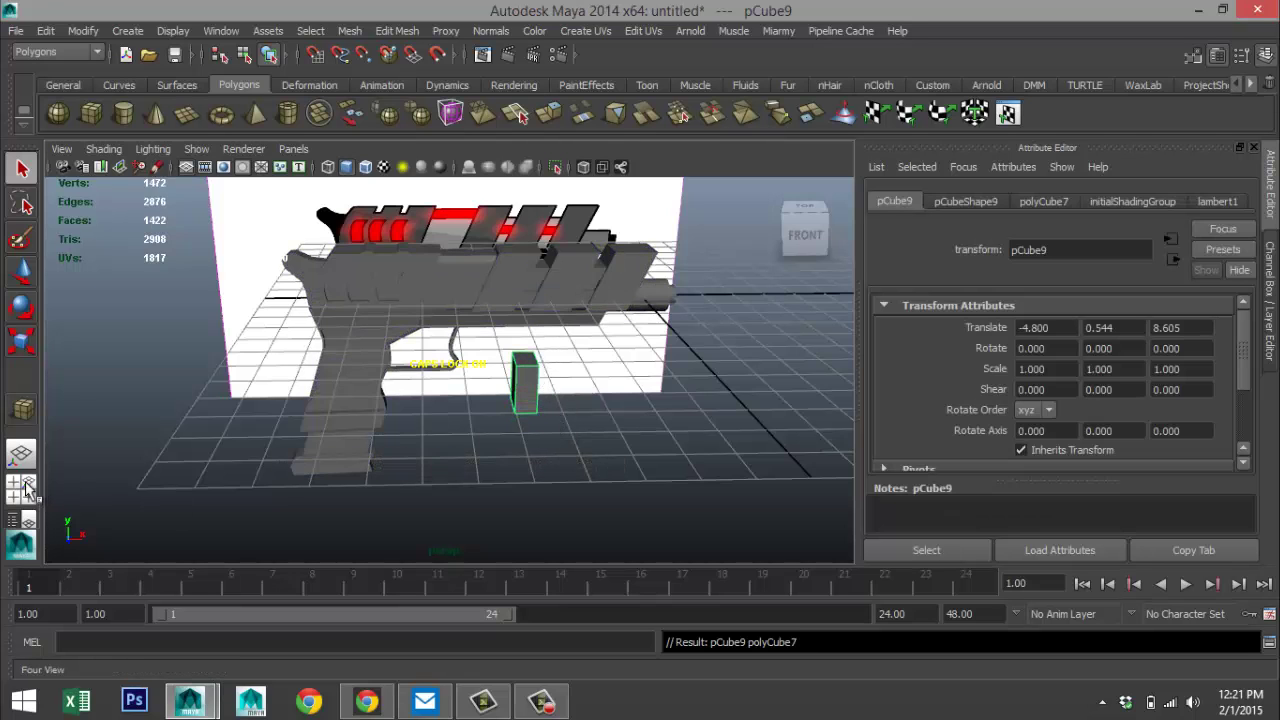
click(22, 488)
key(space)
key(f)
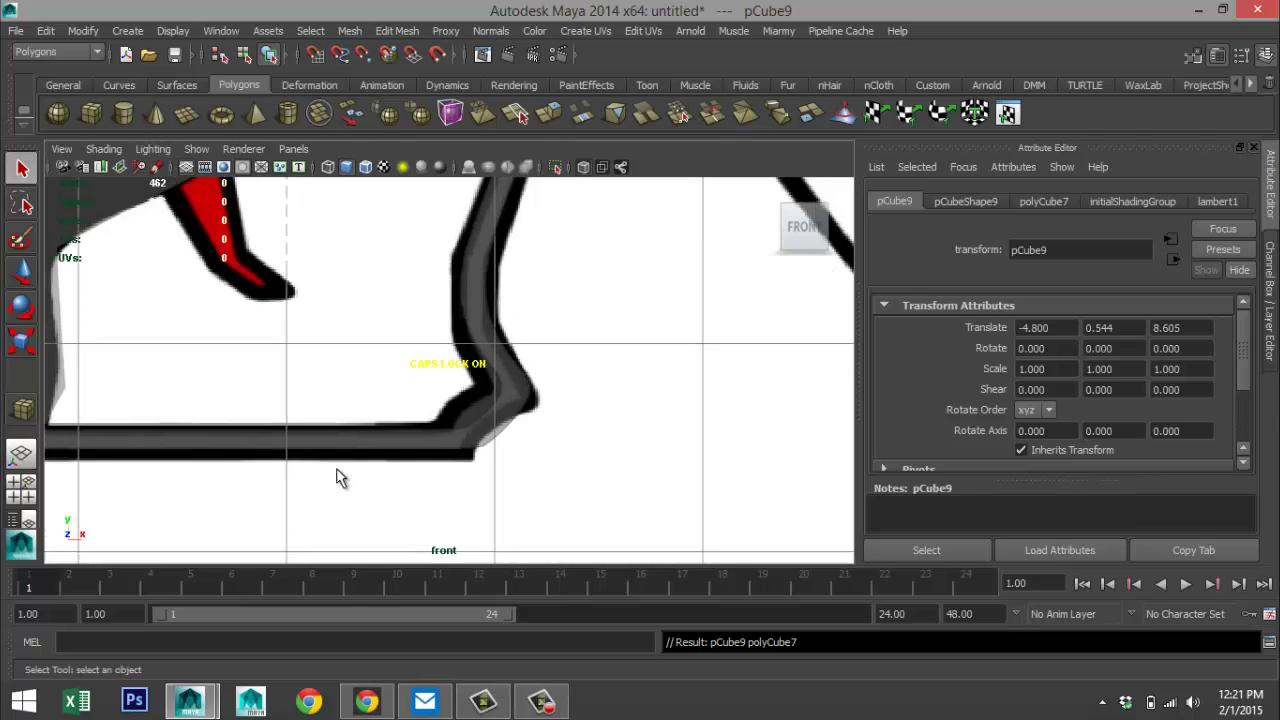
scroll(449, 465, down, 10)
scroll(449, 465, down, 4)
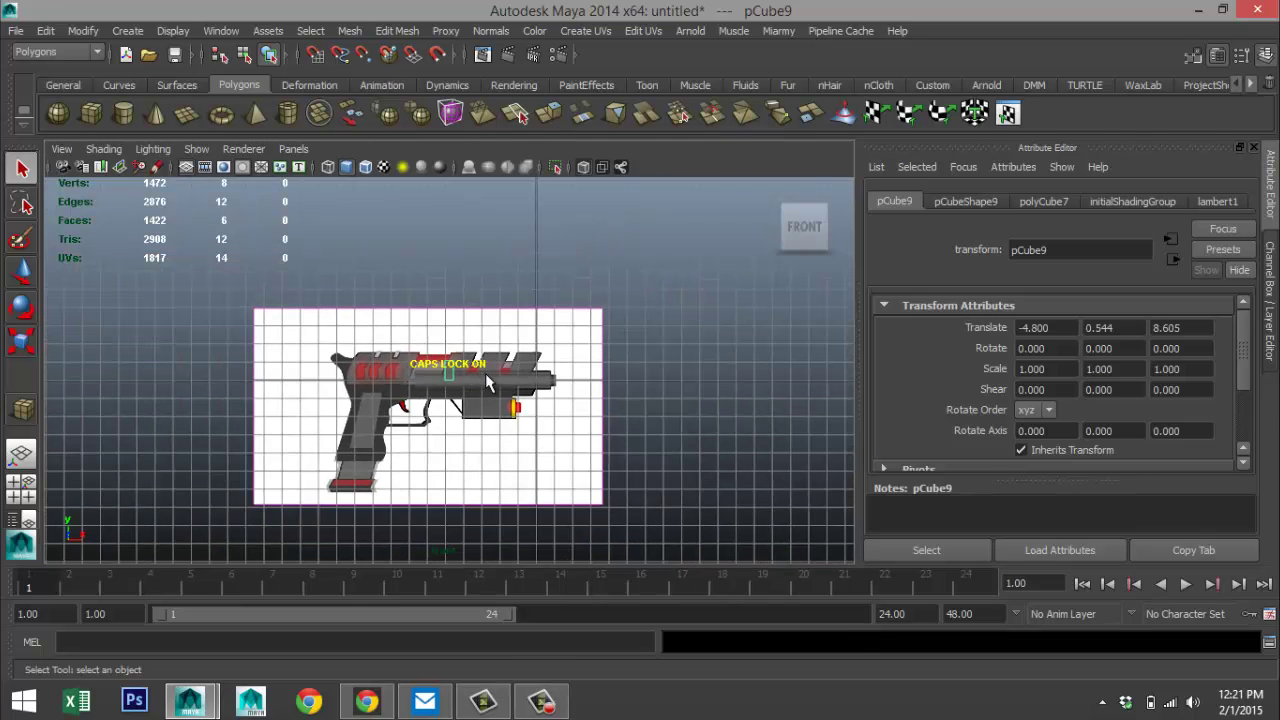
key(w)
drag(449, 310, 481, 418)
scroll(481, 421, up, 5)
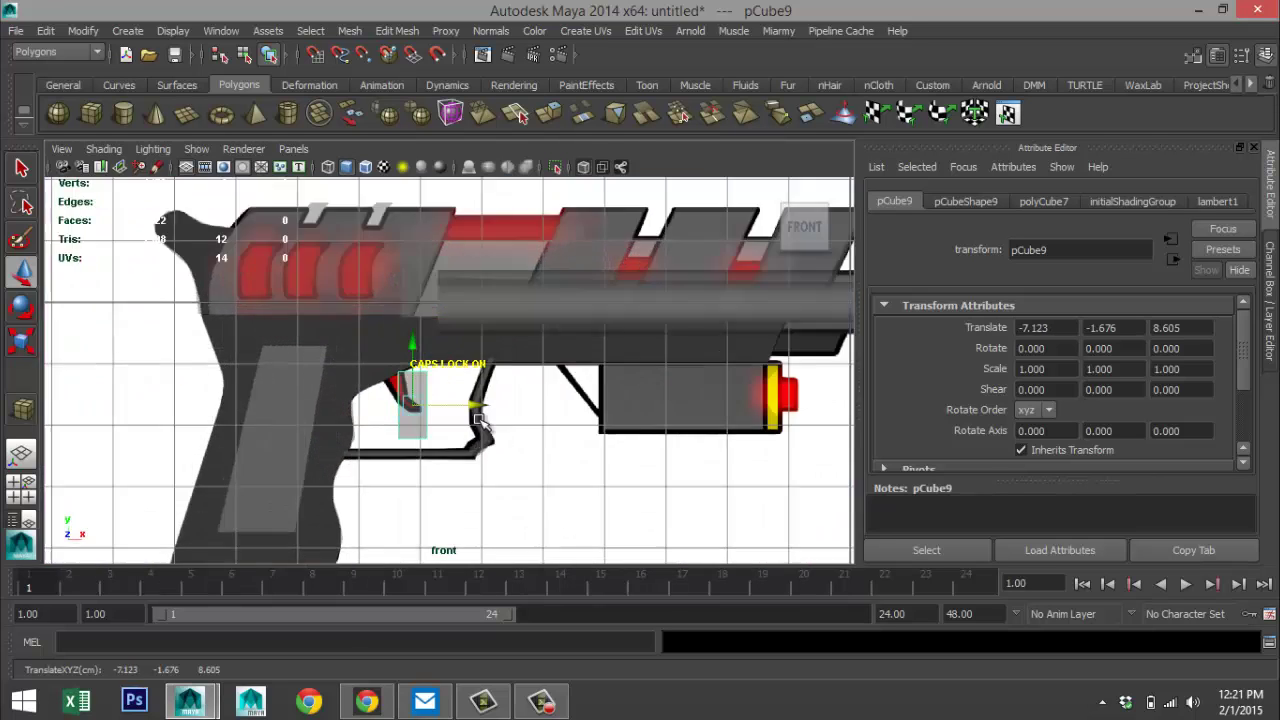
- Align the cube with the reference trigger's upper part at about X -7.425, Y -1.553, and narrow its X scale to about 0.572
scroll(481, 421, down, 3)
scroll(481, 421, up, 2)
scroll(481, 420, up, 5)
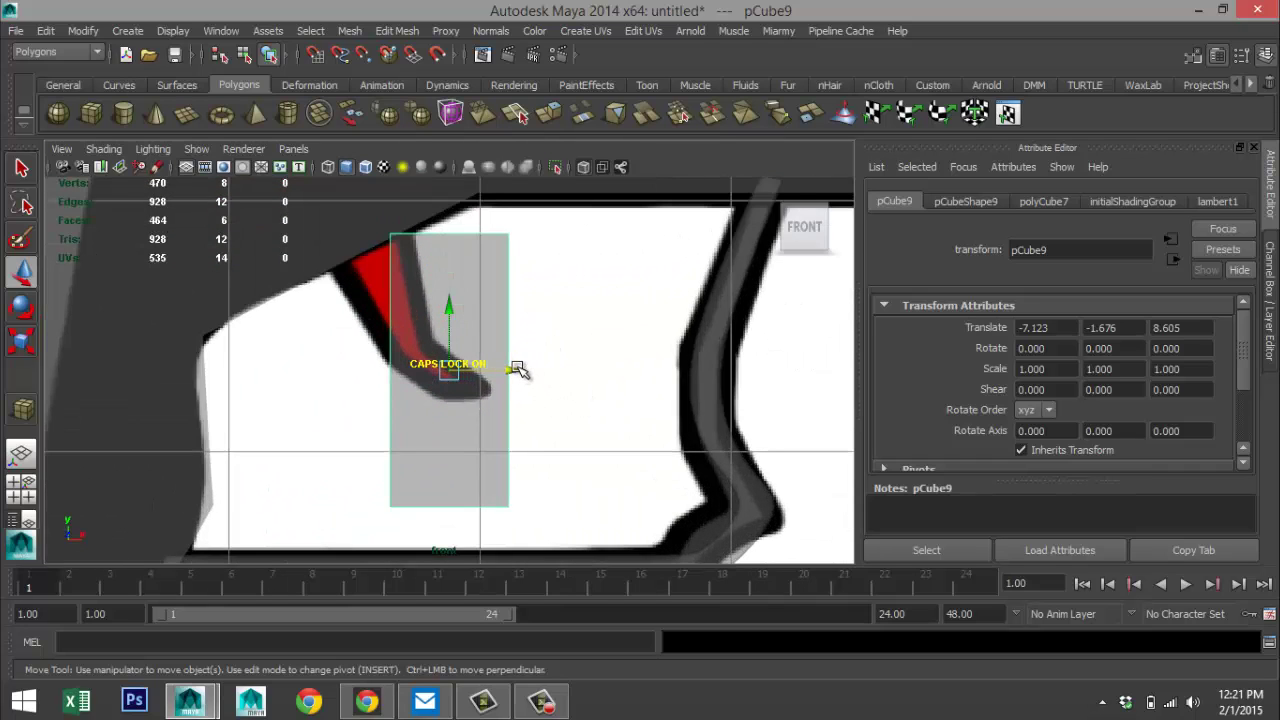
drag(517, 370, 460, 365)
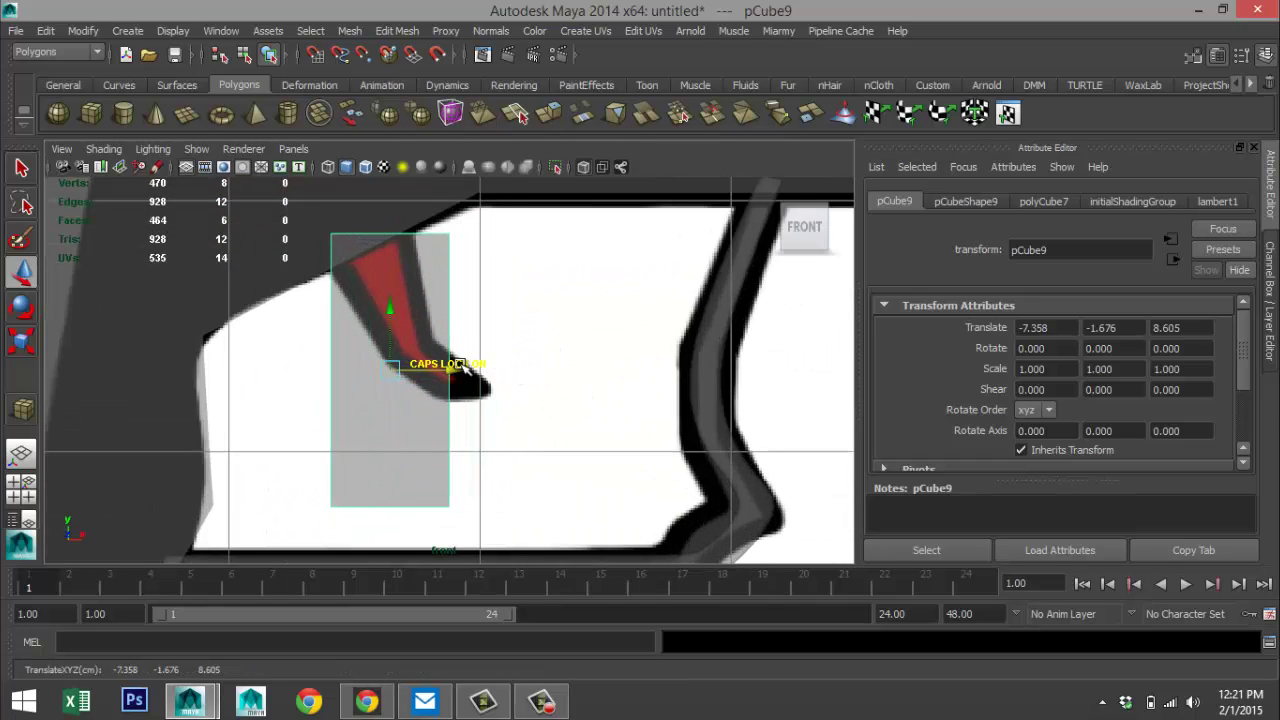
drag(389, 308, 397, 296)
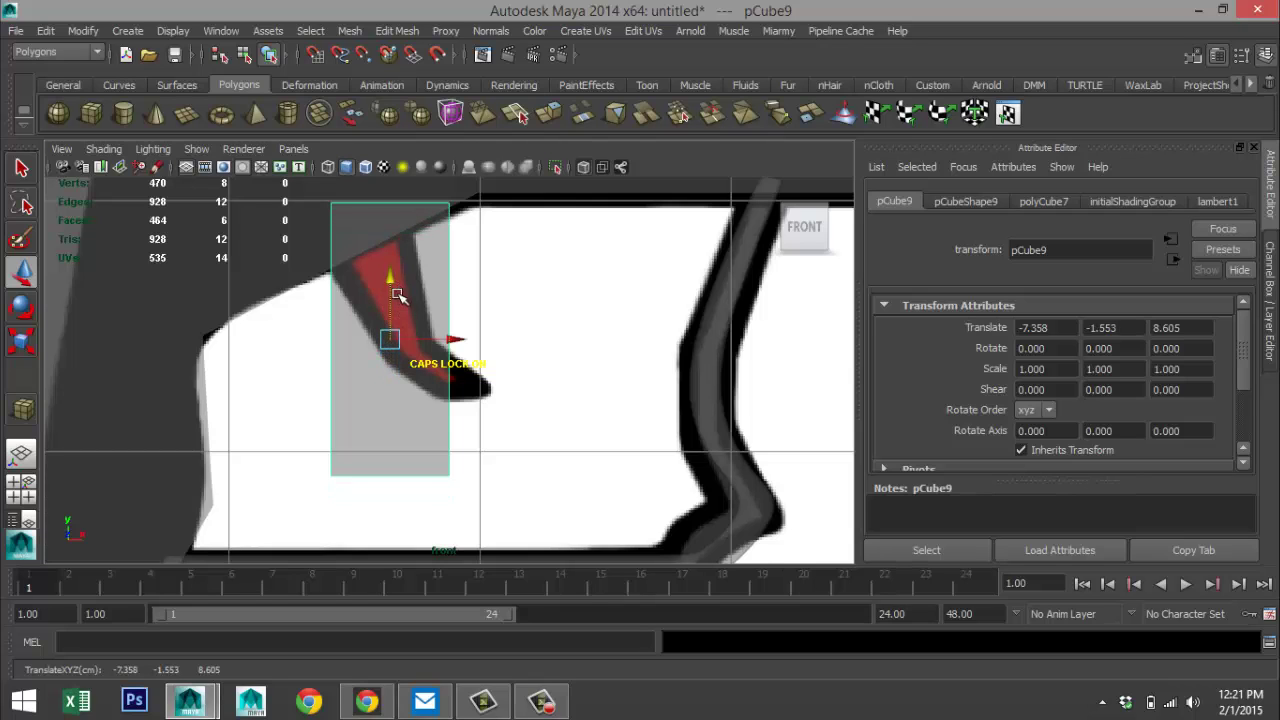
key(r)
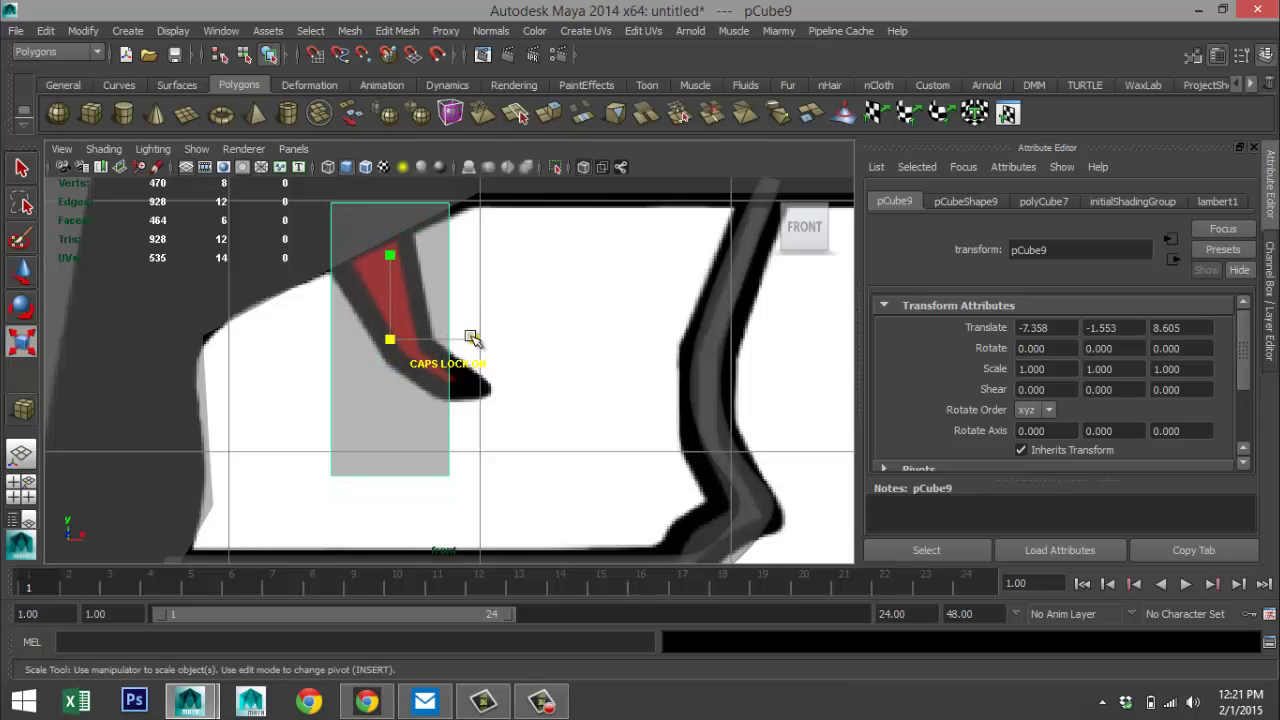
drag(471, 338, 440, 340)
key(w)
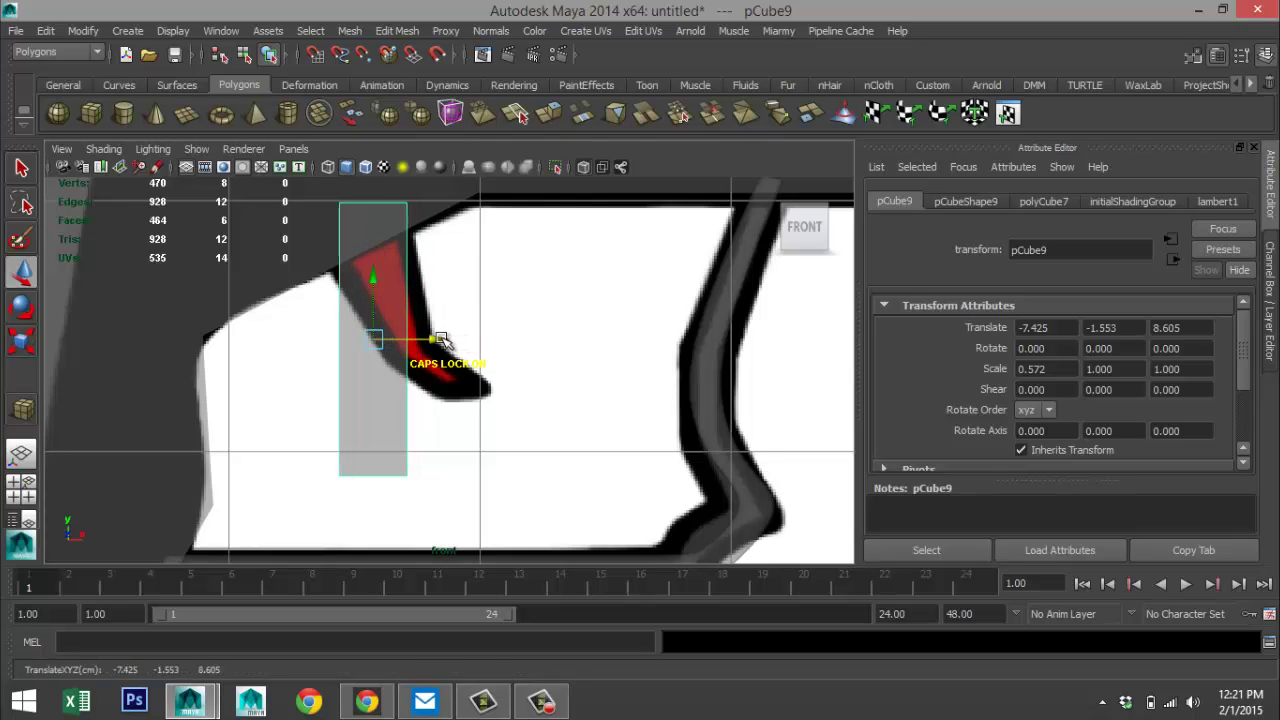
- Move the cube's bottom vertices forward and up to the tip of the reference trigger
right_drag(355, 478, 288, 272)
drag(297, 434, 477, 537)
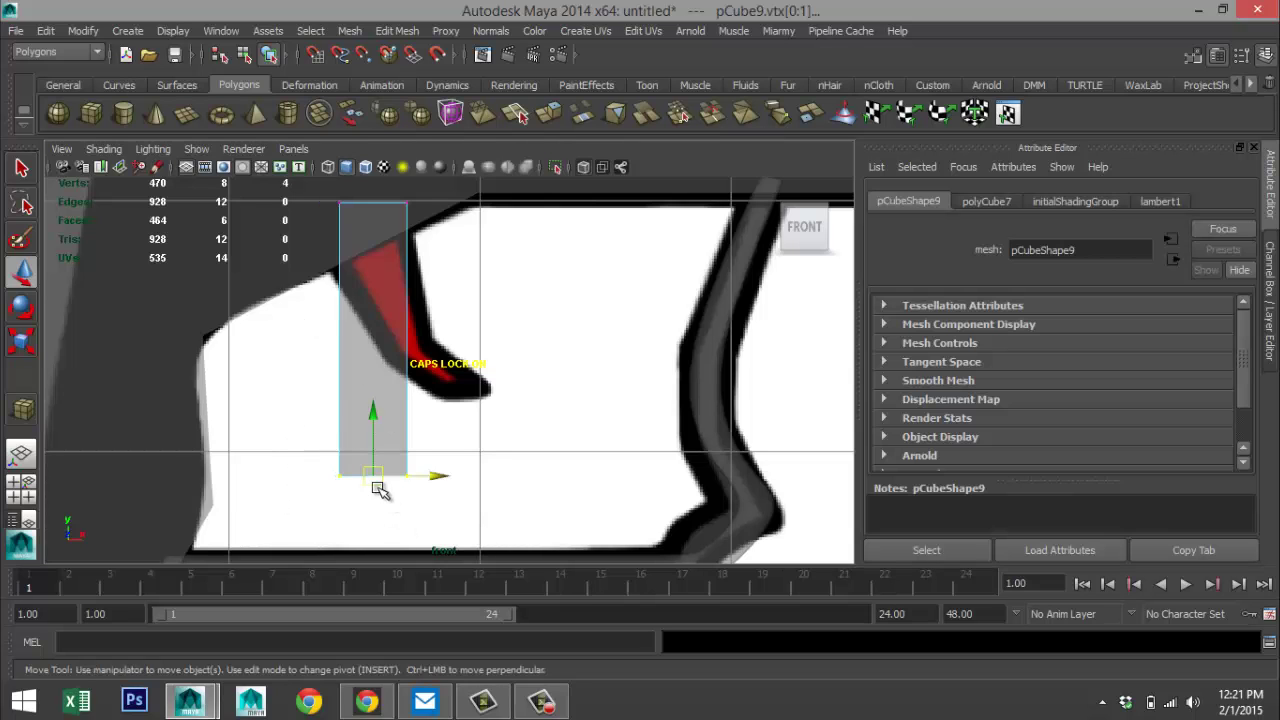
drag(374, 476, 459, 400)
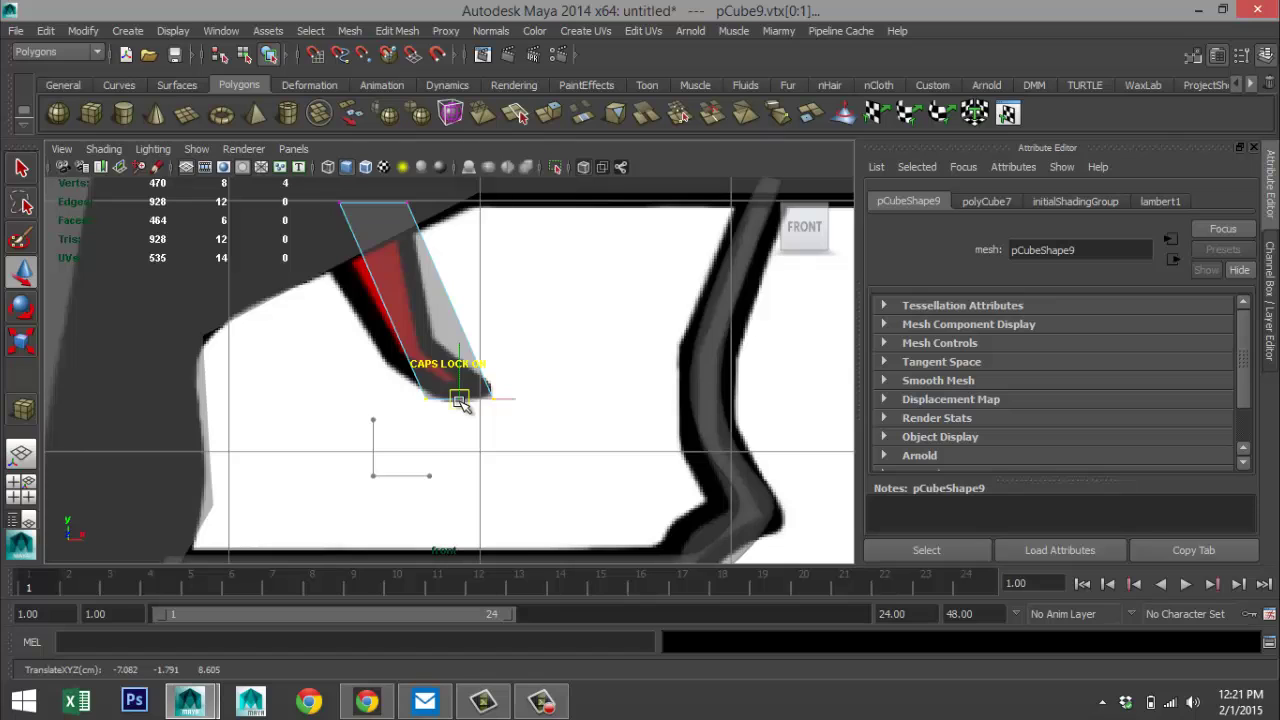
- Insert four crosswise edge loops spaced along the length of the slanted trigger block
click(397, 30)
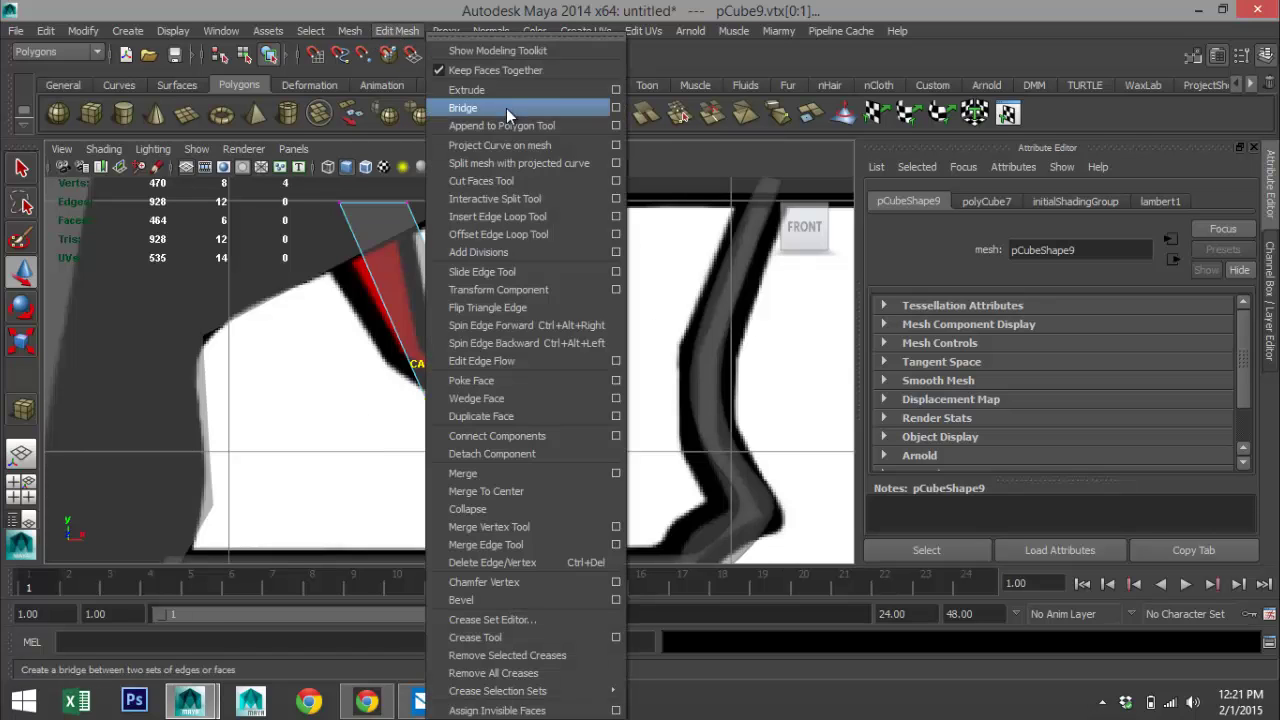
click(529, 217)
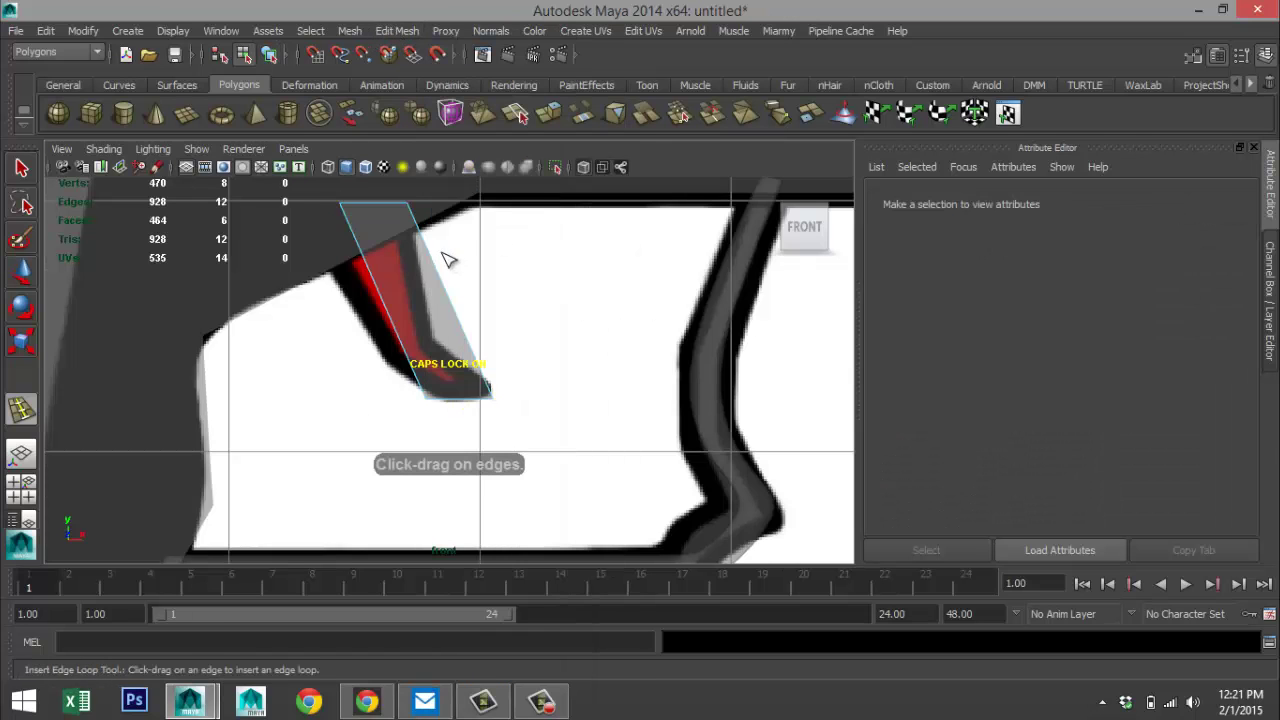
click(430, 256)
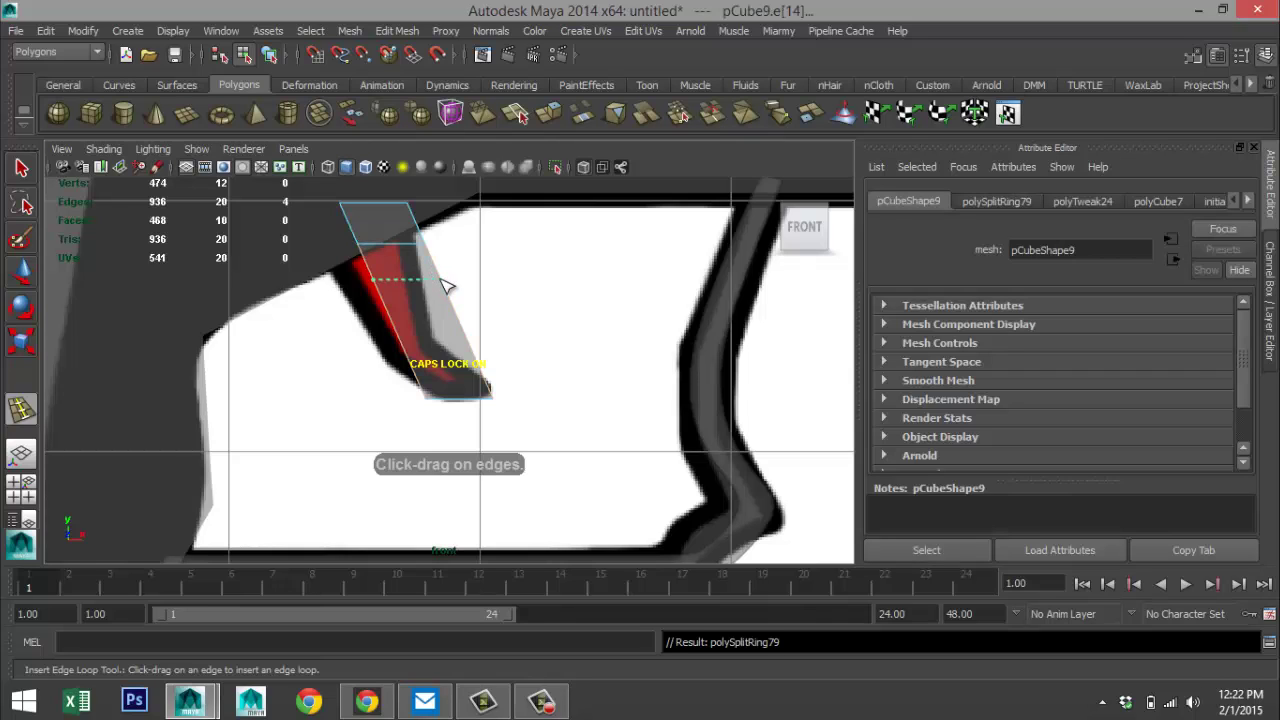
click(445, 290)
click(451, 316)
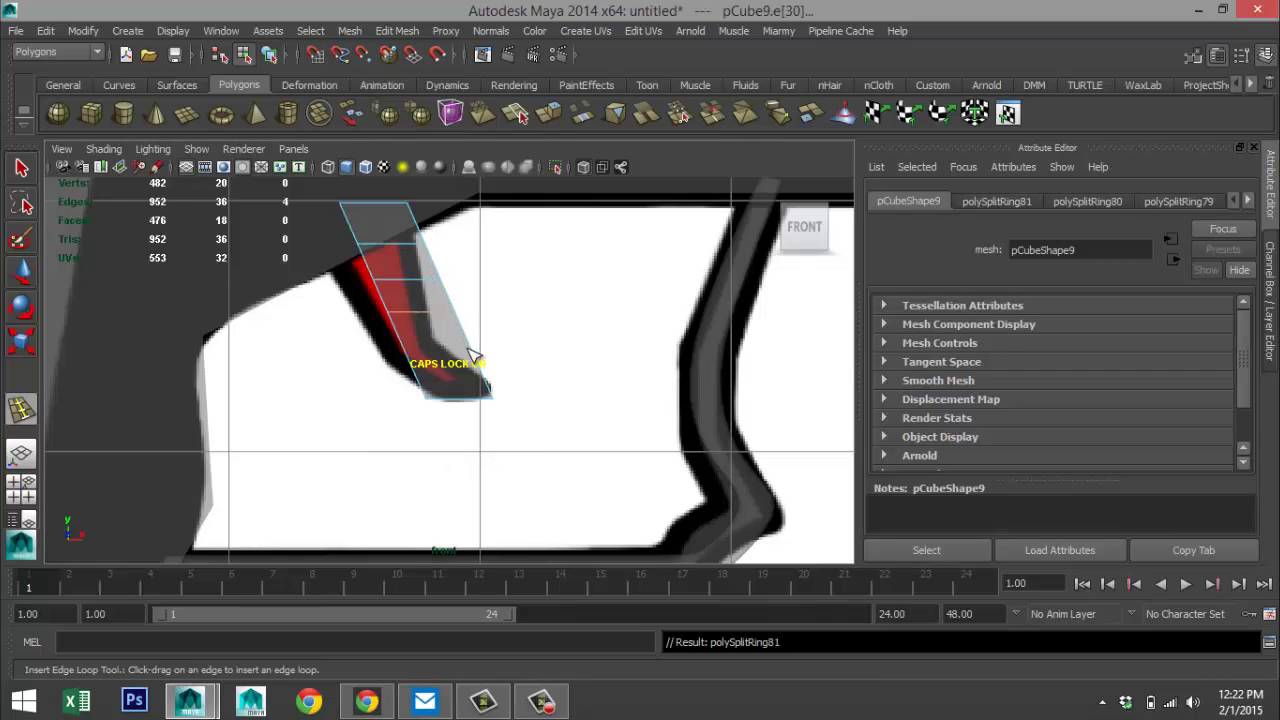
click(474, 357)
key(q)
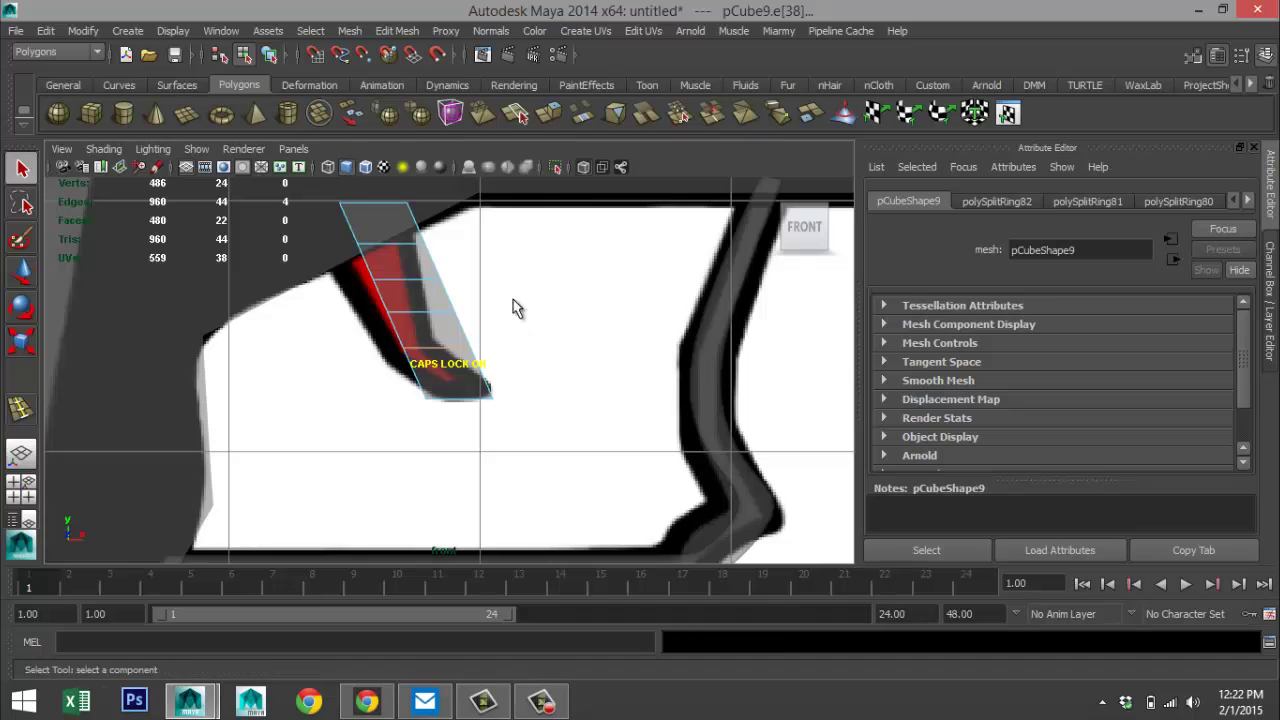
- Shift the trigger's inner and upper vertex rows to follow the reference curve, widening the upper front edge to match the outline
right_drag(382, 242, 318, 252)
drag(416, 272, 512, 365)
key(w)
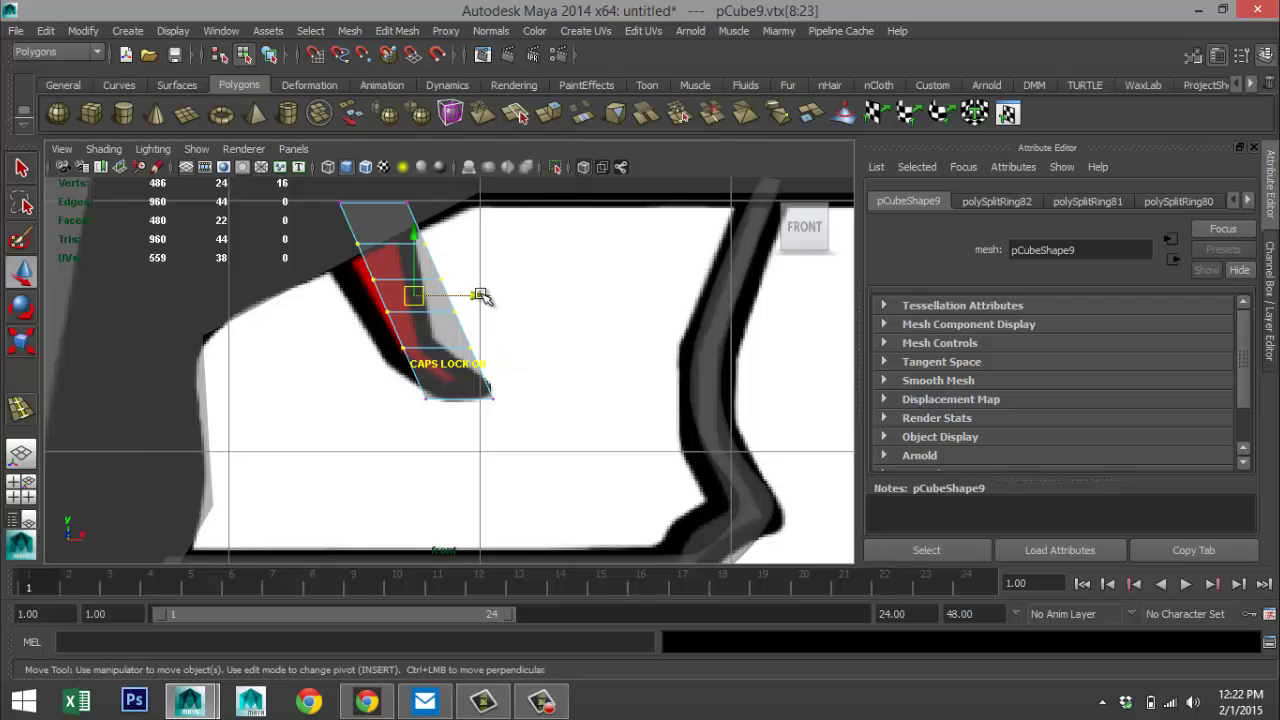
drag(480, 294, 446, 291)
drag(325, 268, 439, 281)
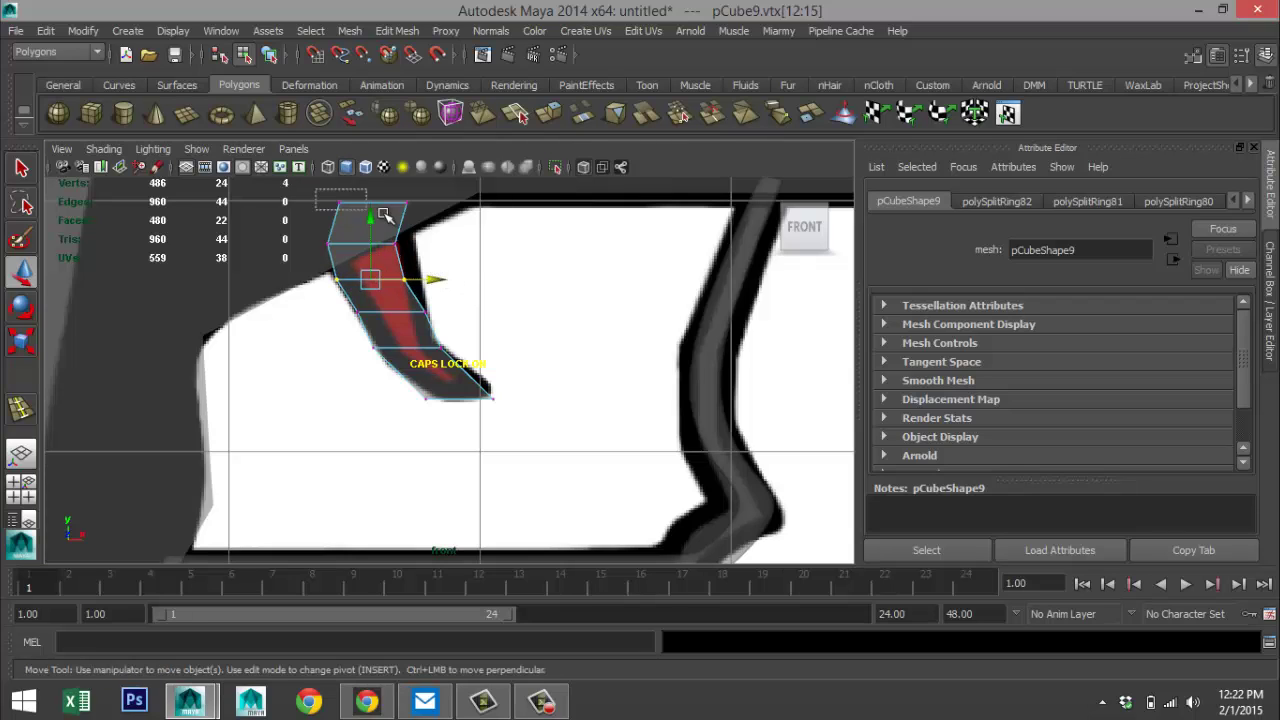
drag(302, 184, 459, 299)
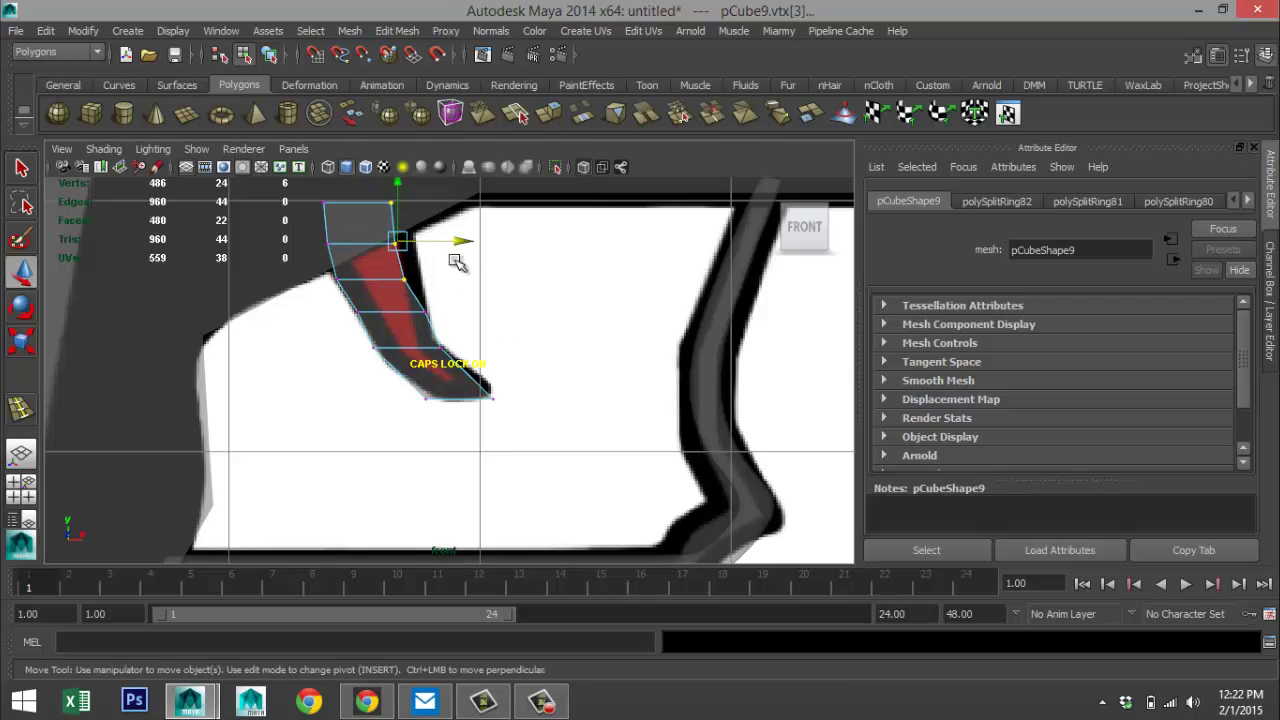
drag(455, 239, 474, 240)
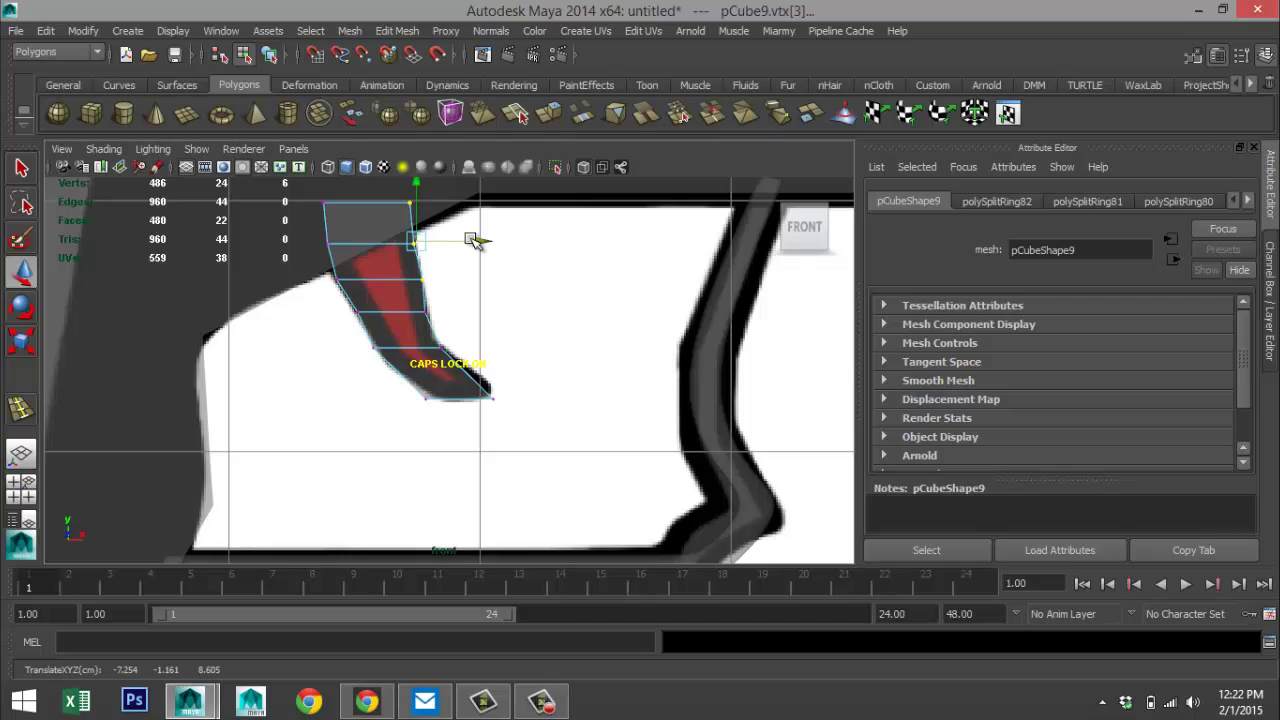
- Adjust the front and rear vertices at the trigger's lower end to fit the pointed tip in the reference
drag(470, 386, 497, 389)
mouse_move(405, 385)
mouse_down()
mouse_move(441, 409)
mouse_move(453, 401)
mouse_move(419, 390)
mouse_up()
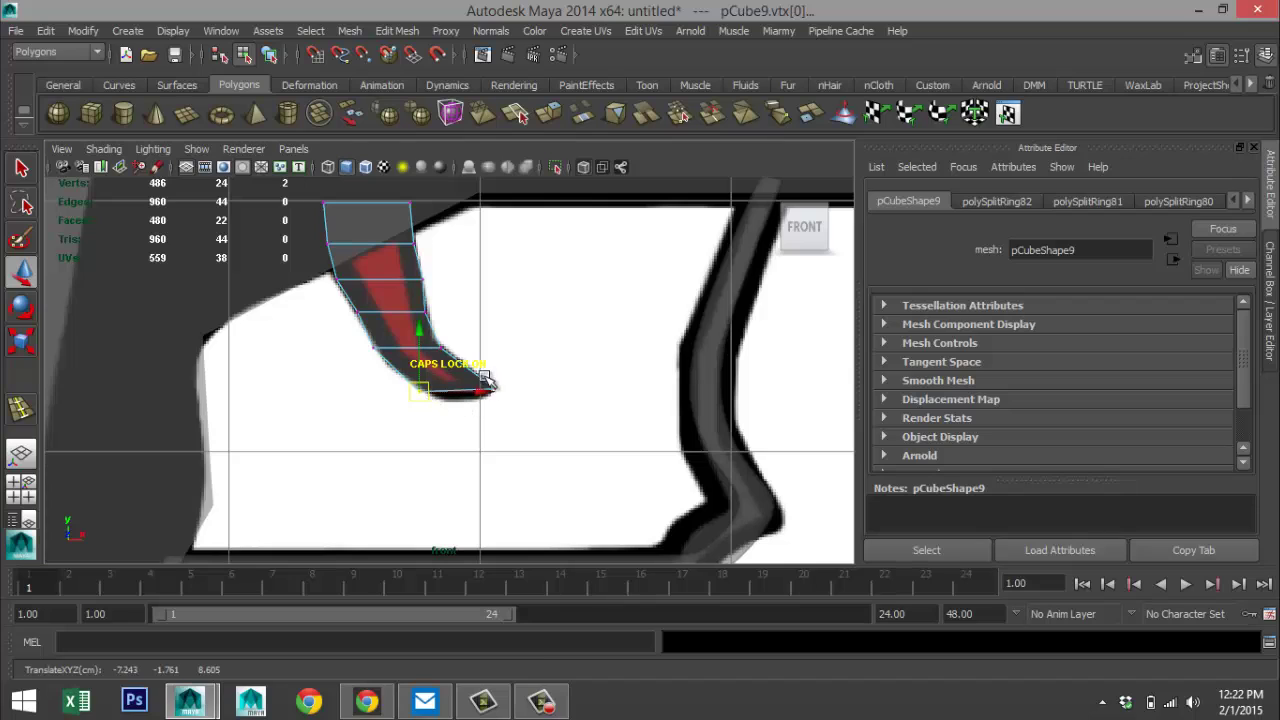
click(481, 391)
drag(481, 393, 491, 397)
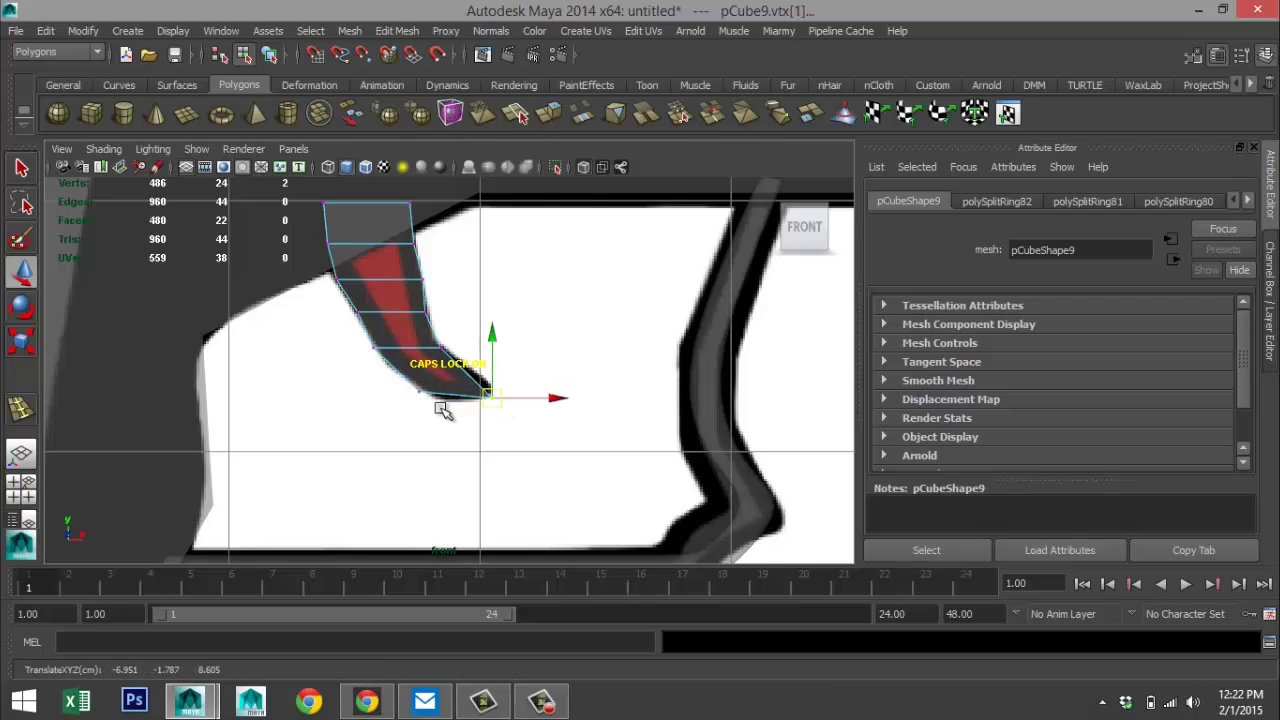
- Select the whole trigger in the perspective view and move it back in depth into the gun, to about Z 0.137
click(22, 489)
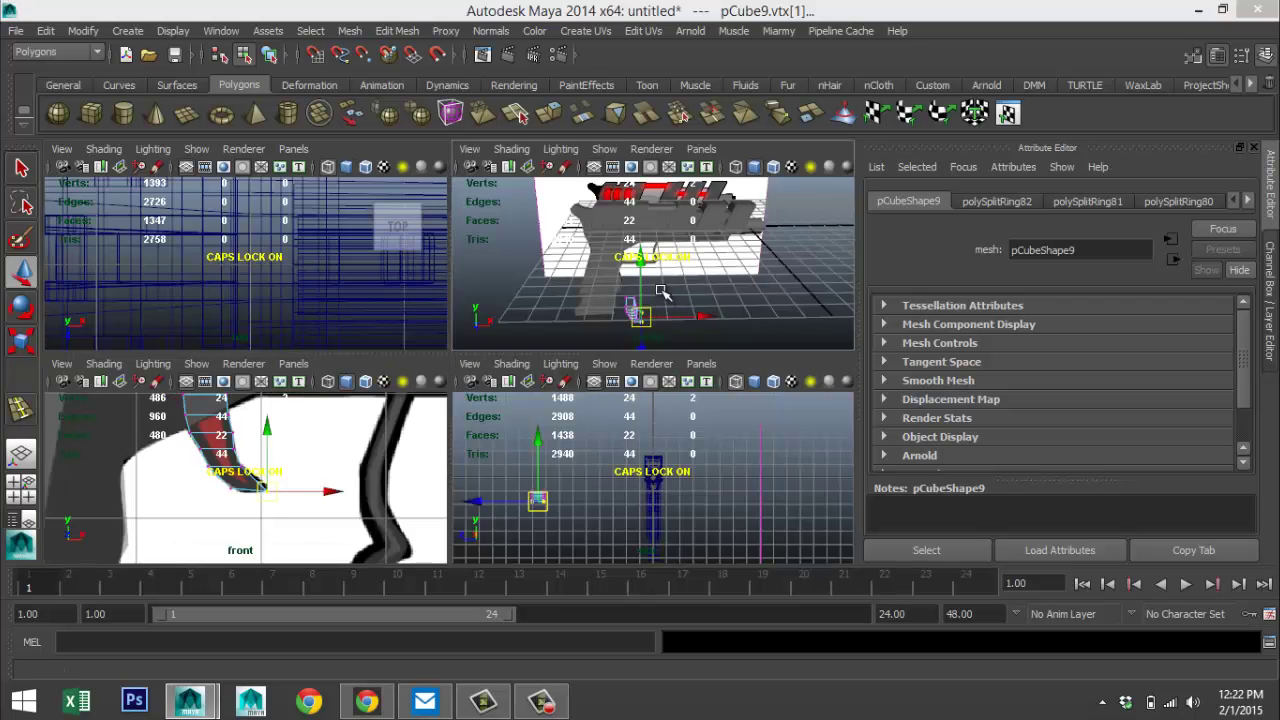
key(space)
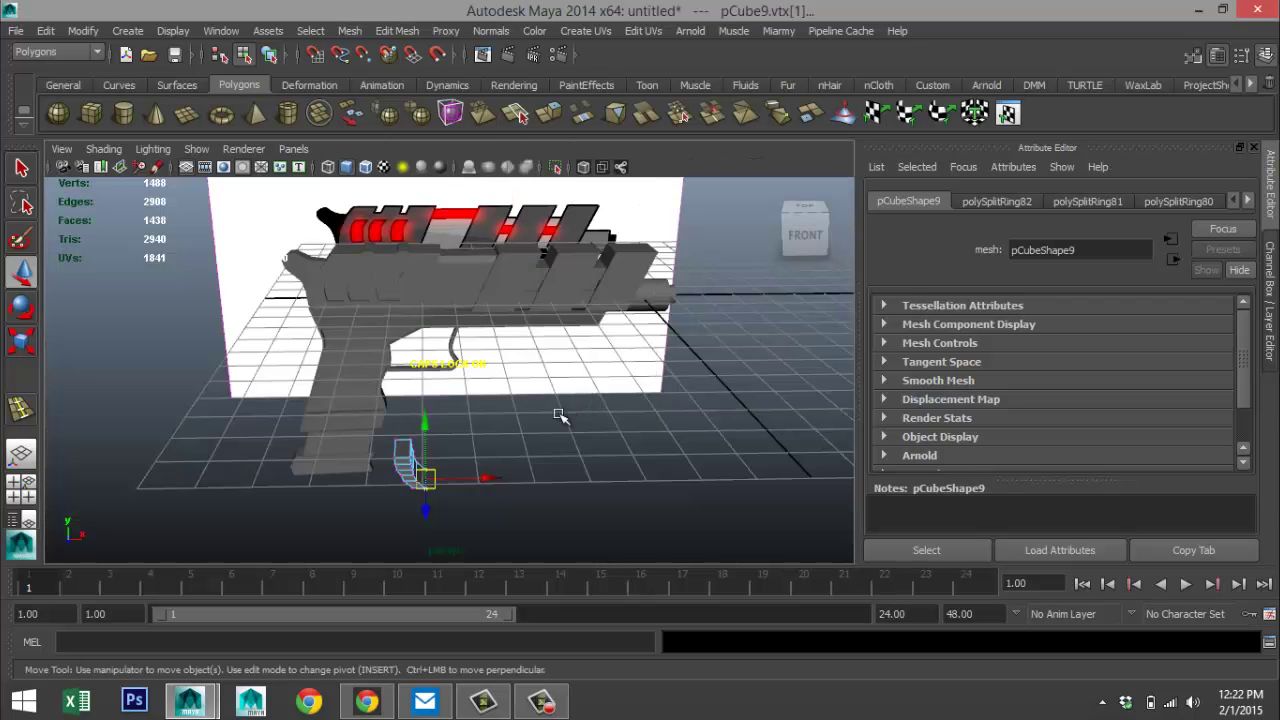
alt+drag(548, 409, 602, 402)
right_drag(592, 400, 659, 259)
click(607, 391)
drag(648, 424, 455, 375)
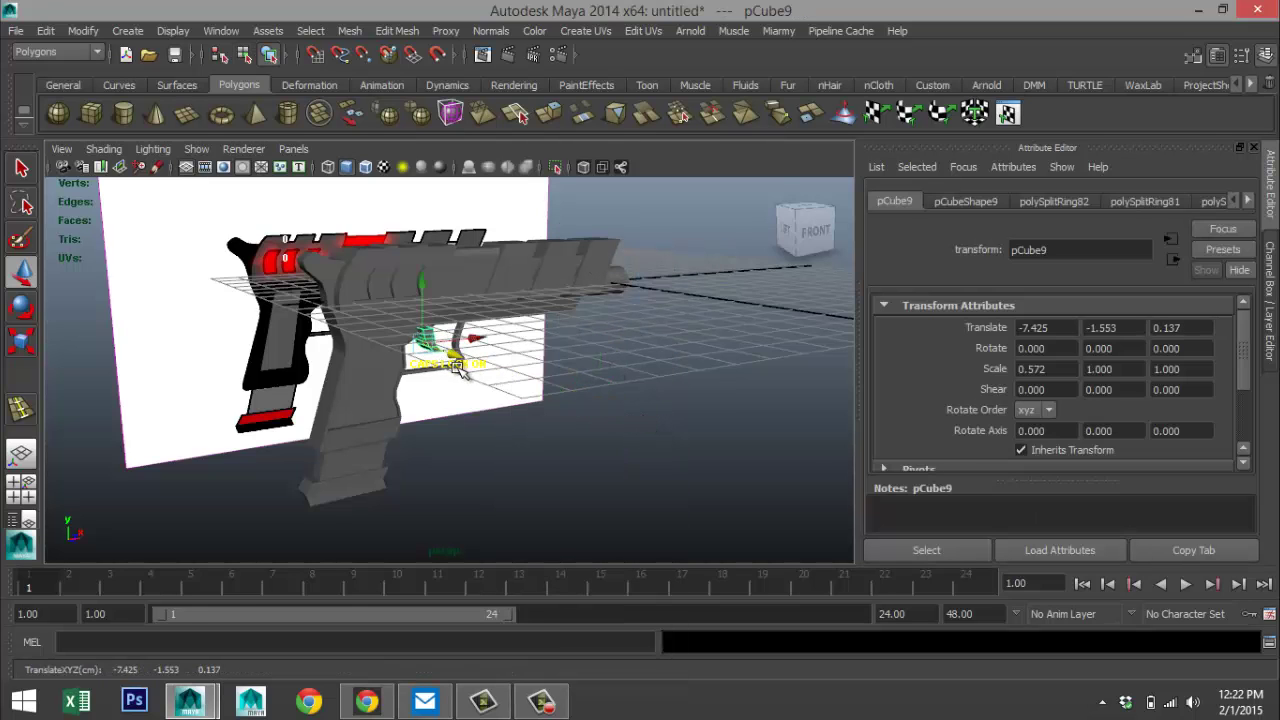
- Thin the trigger to a Z scale of about 0.234 at Z -0.073, and bring up the right side view to check its centering
key(f)
alt+drag(643, 391, 450, 391)
key(r)
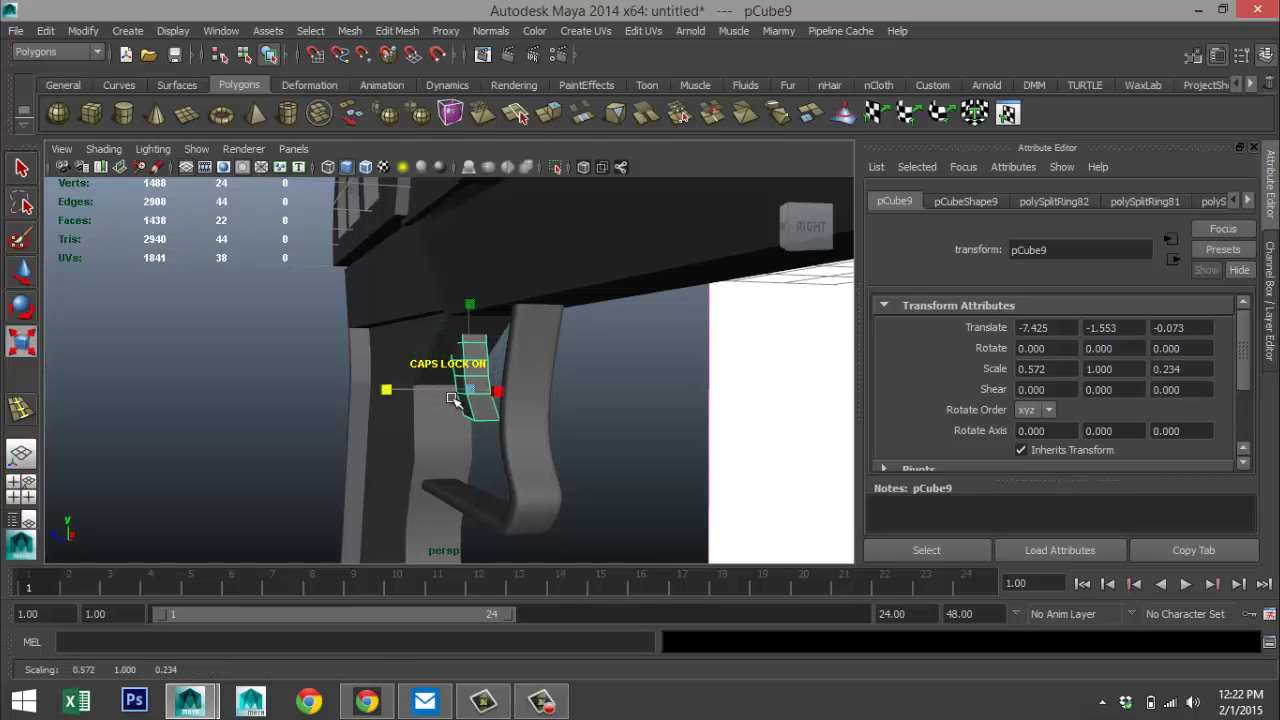
alt+drag(549, 409, 482, 387)
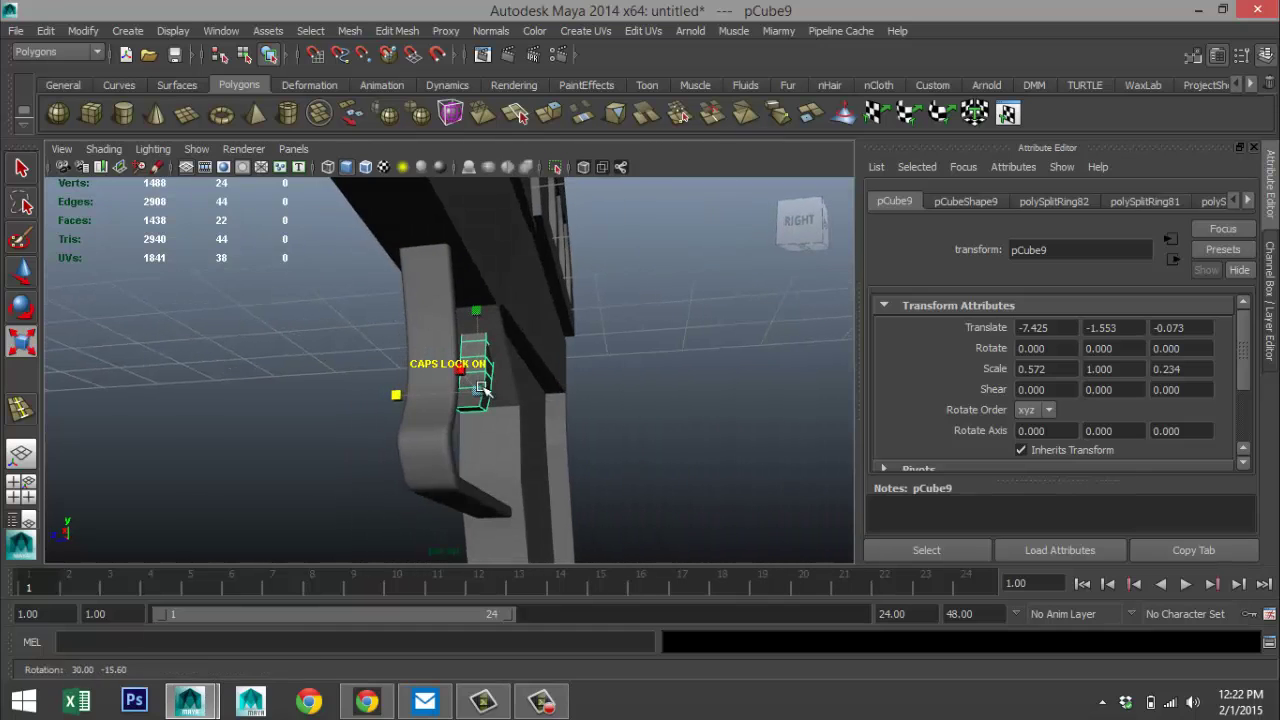
click(33, 492)
key(space)
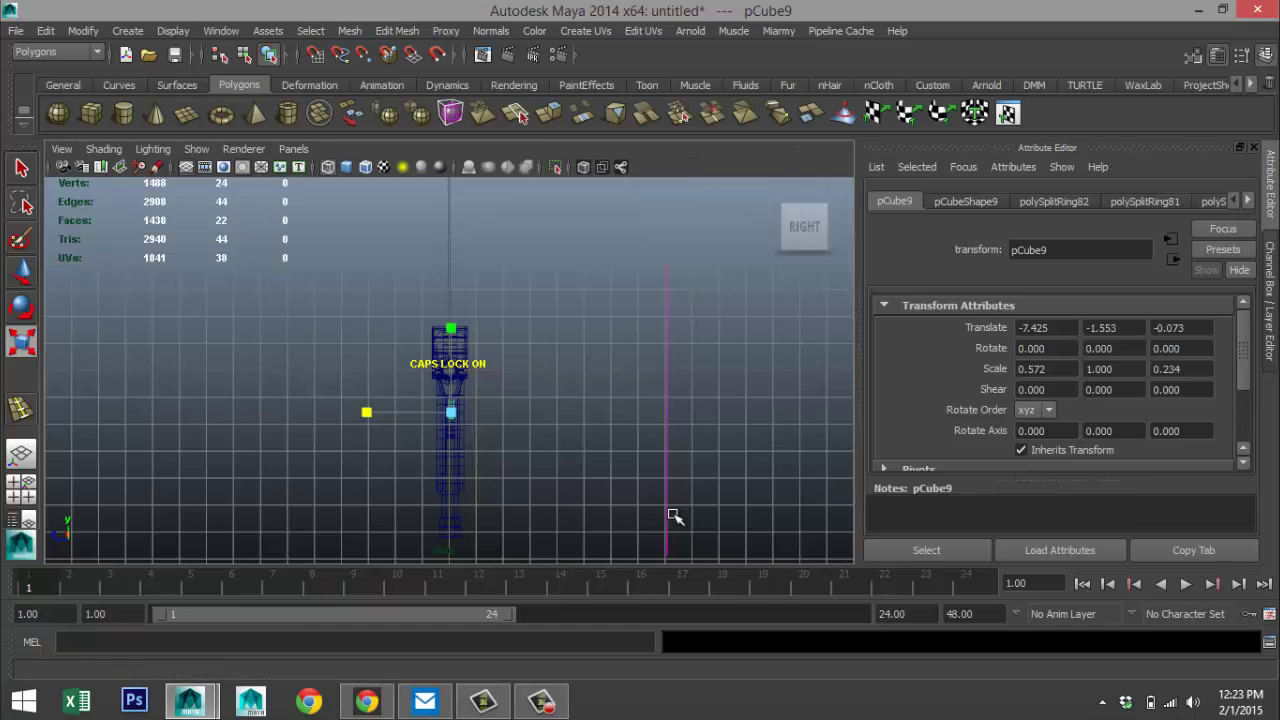
- Centre the trigger in the gun's width in the right side view by moving it to about Z -0.033
key(f)
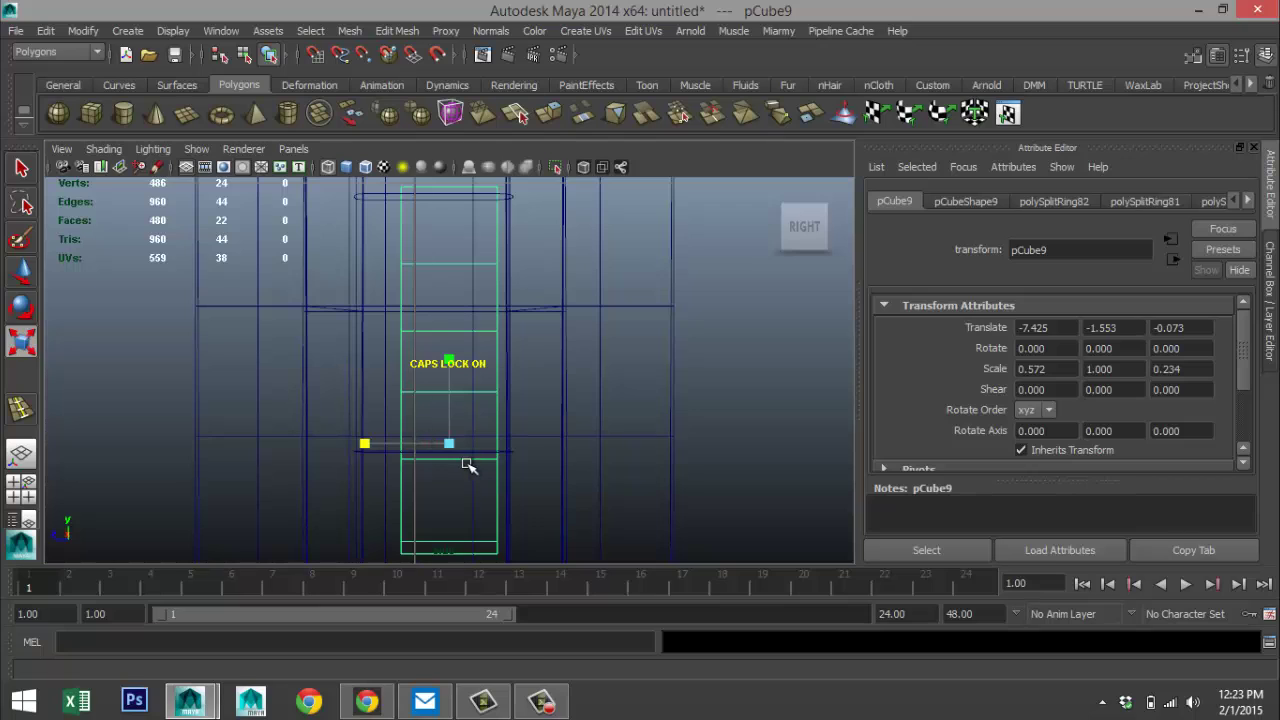
key(w)
drag(387, 442, 366, 451)
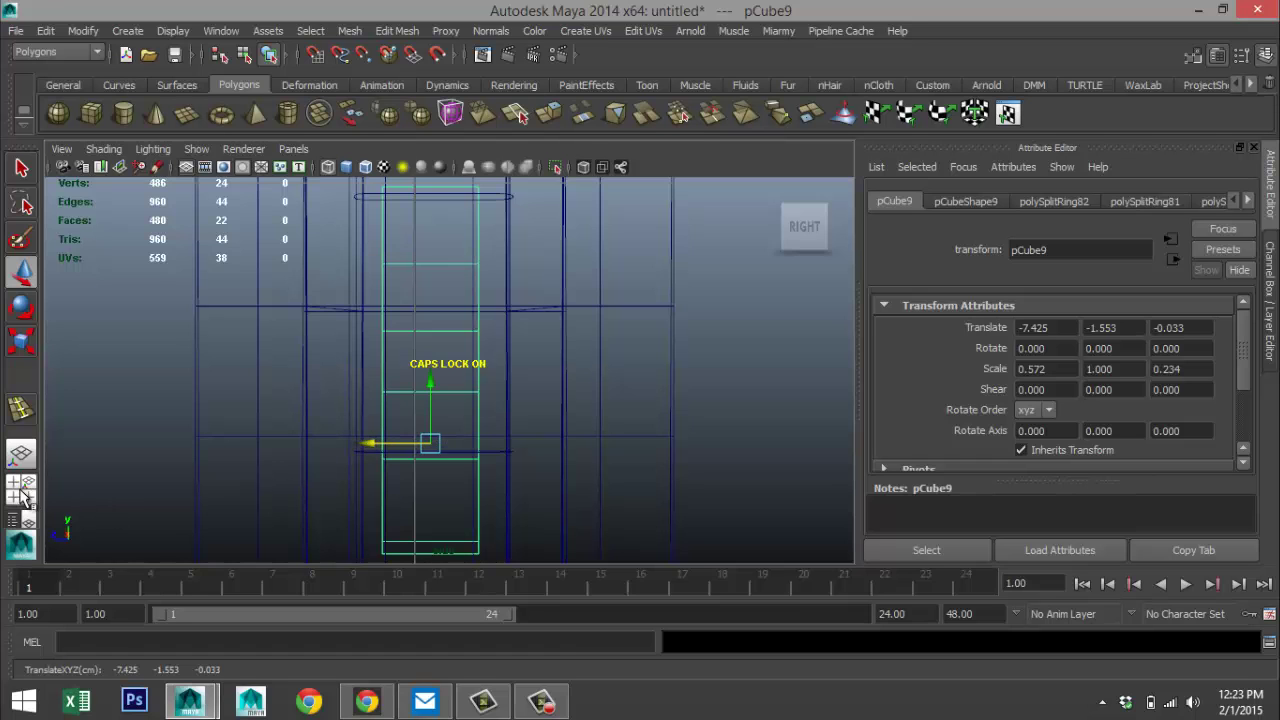
- Insert two edge loops running the length of the trigger in the perspective view, close to its long corner edges
click(22, 488)
key(space)
alt+middle_drag(630, 285, 580, 297)
scroll(580, 297, up, 10)
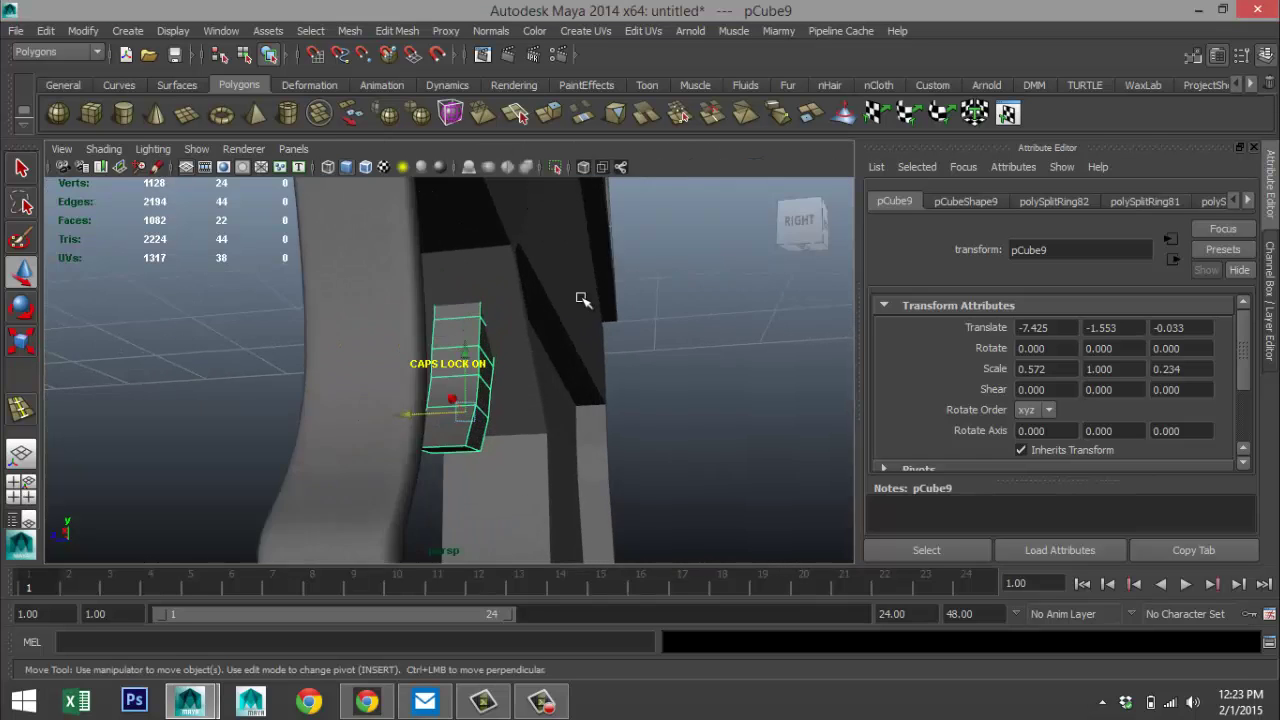
alt+drag(234, 304, 381, 364)
alt+middle_drag(367, 339, 284, 238)
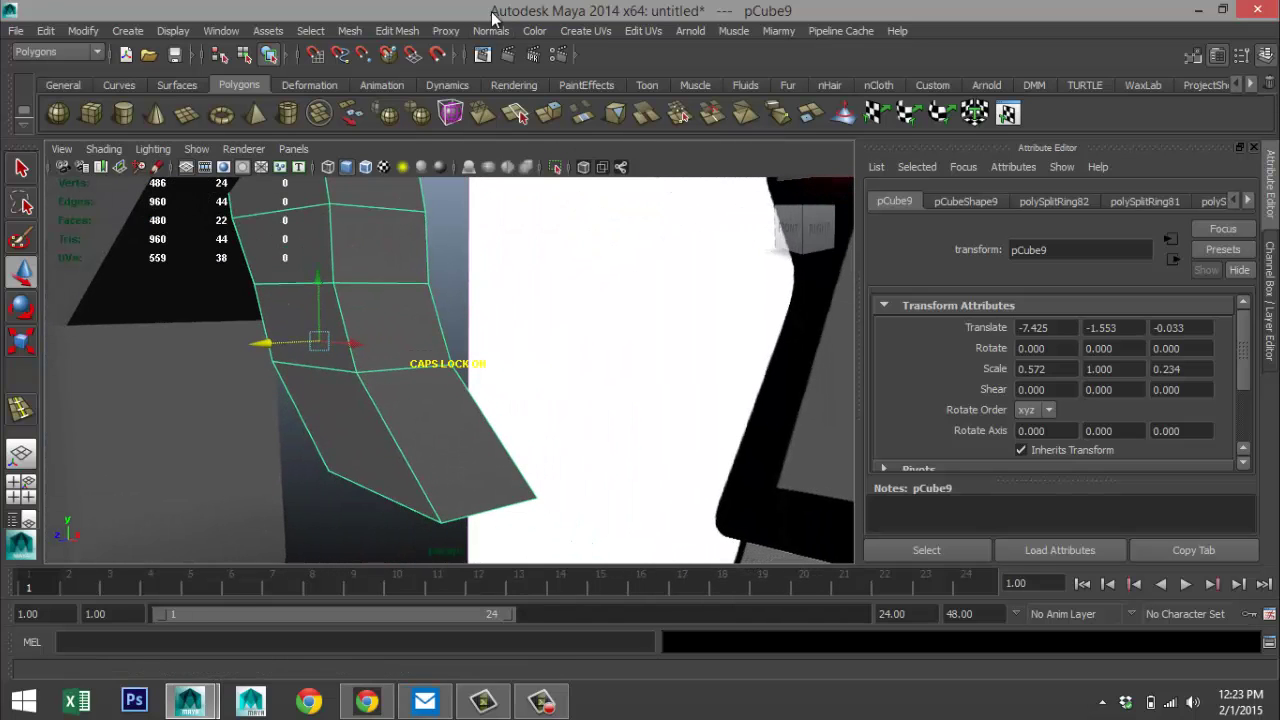
click(406, 32)
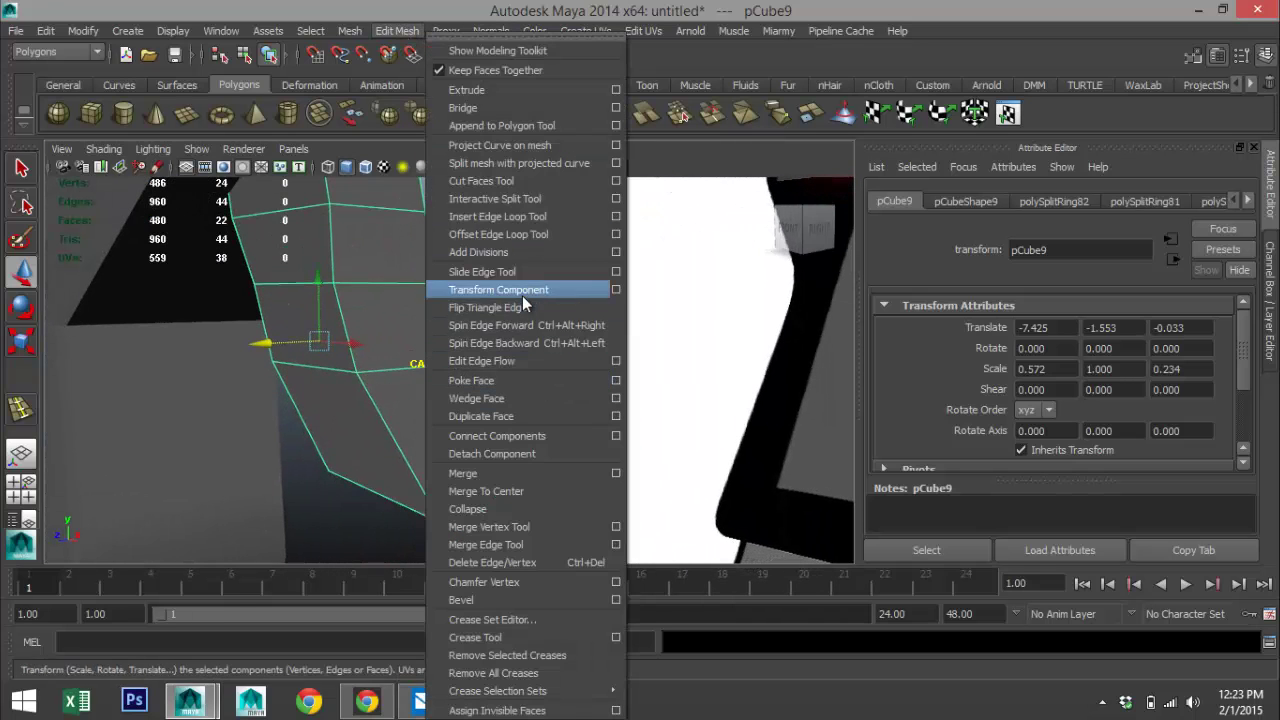
click(537, 217)
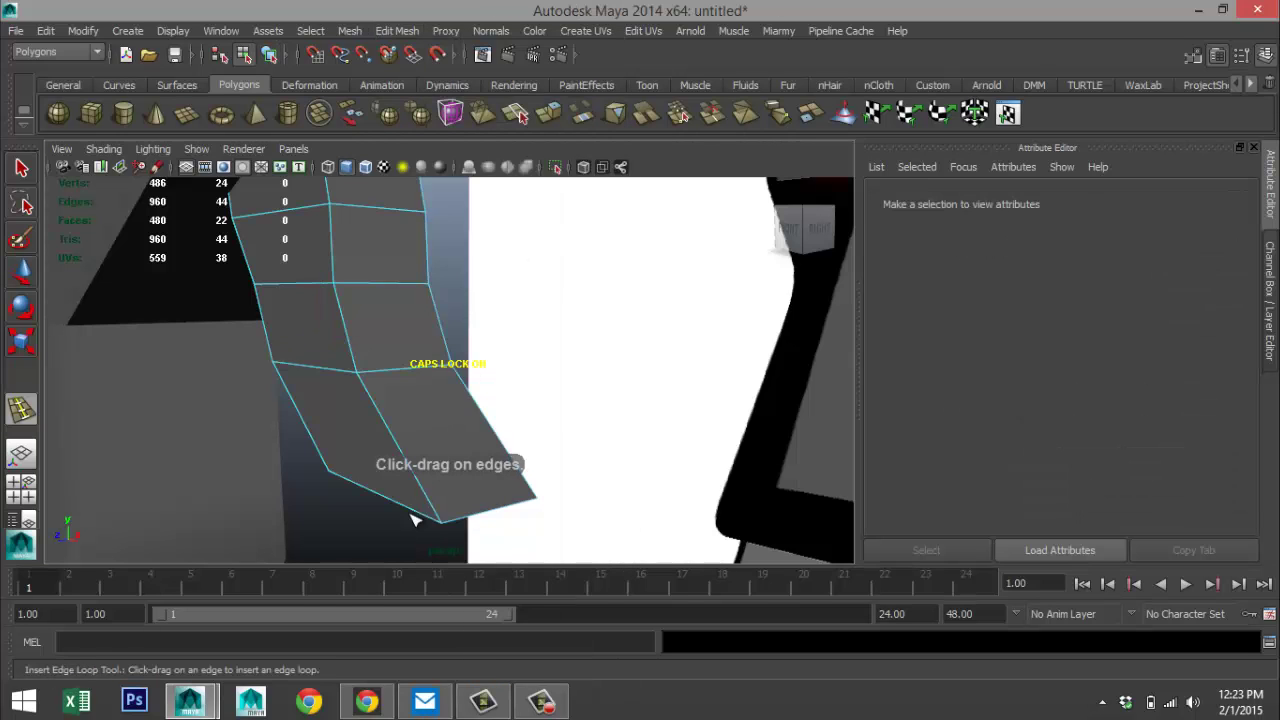
drag(486, 517, 514, 520)
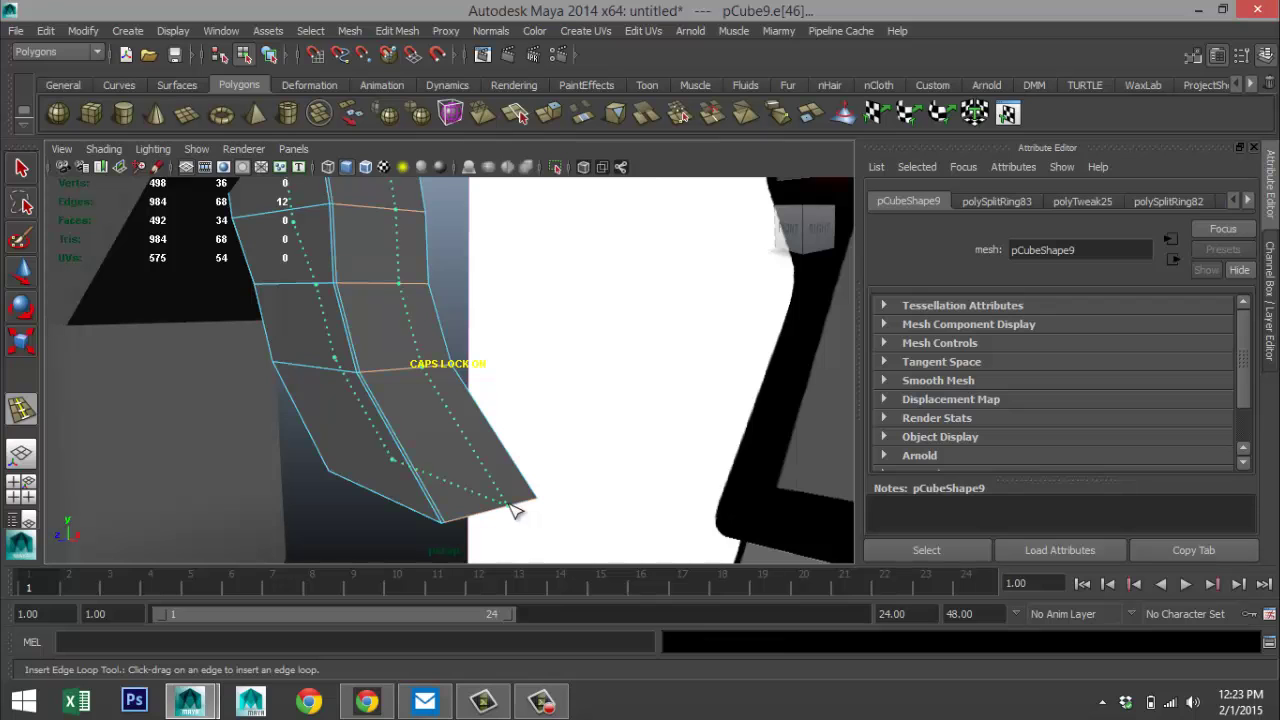
drag(534, 502, 534, 502)
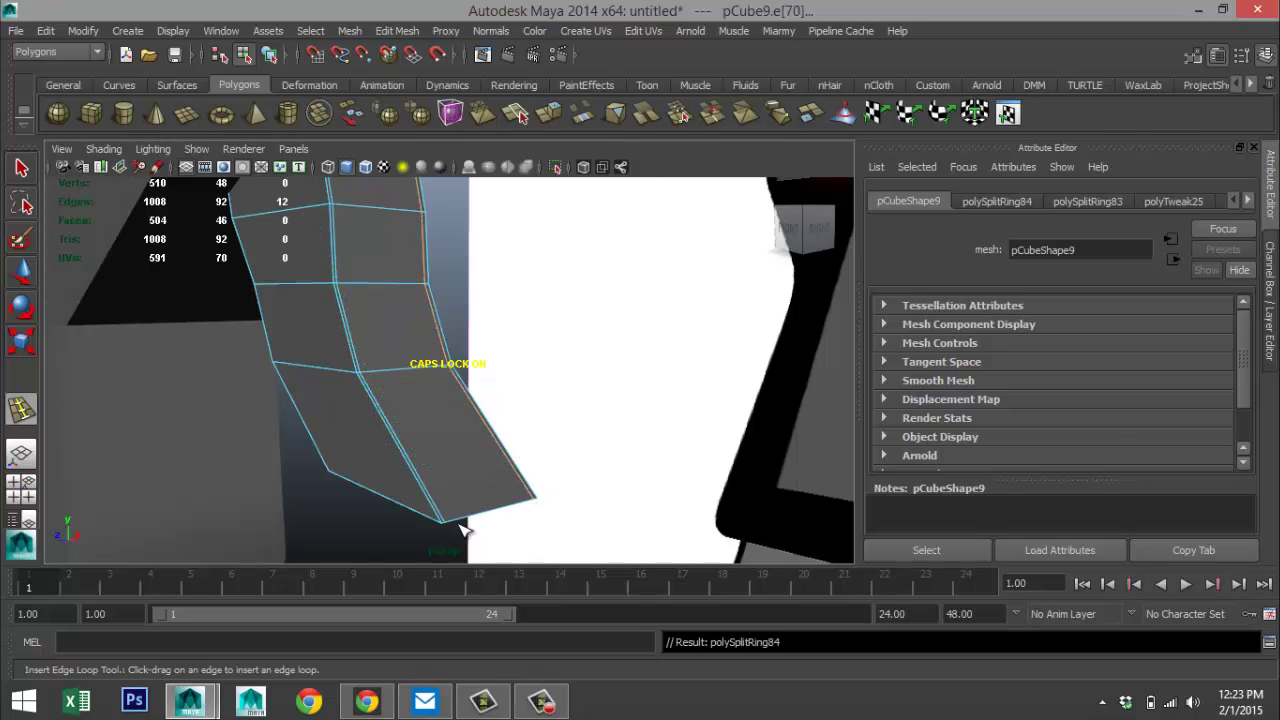
- Insert edge loops across the trigger close to its lower tip and upper end, keeping the display shaded
alt+drag(304, 490, 408, 495)
alt+middle_drag(327, 435, 457, 546)
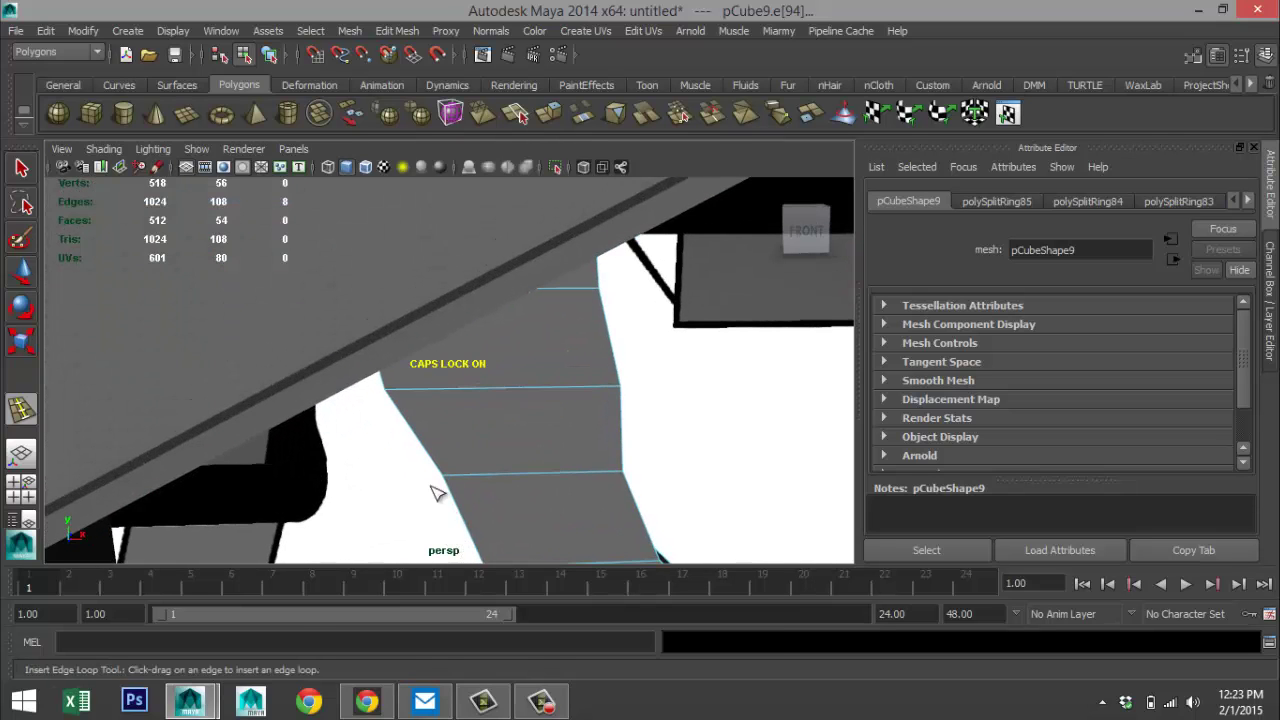
key(4)
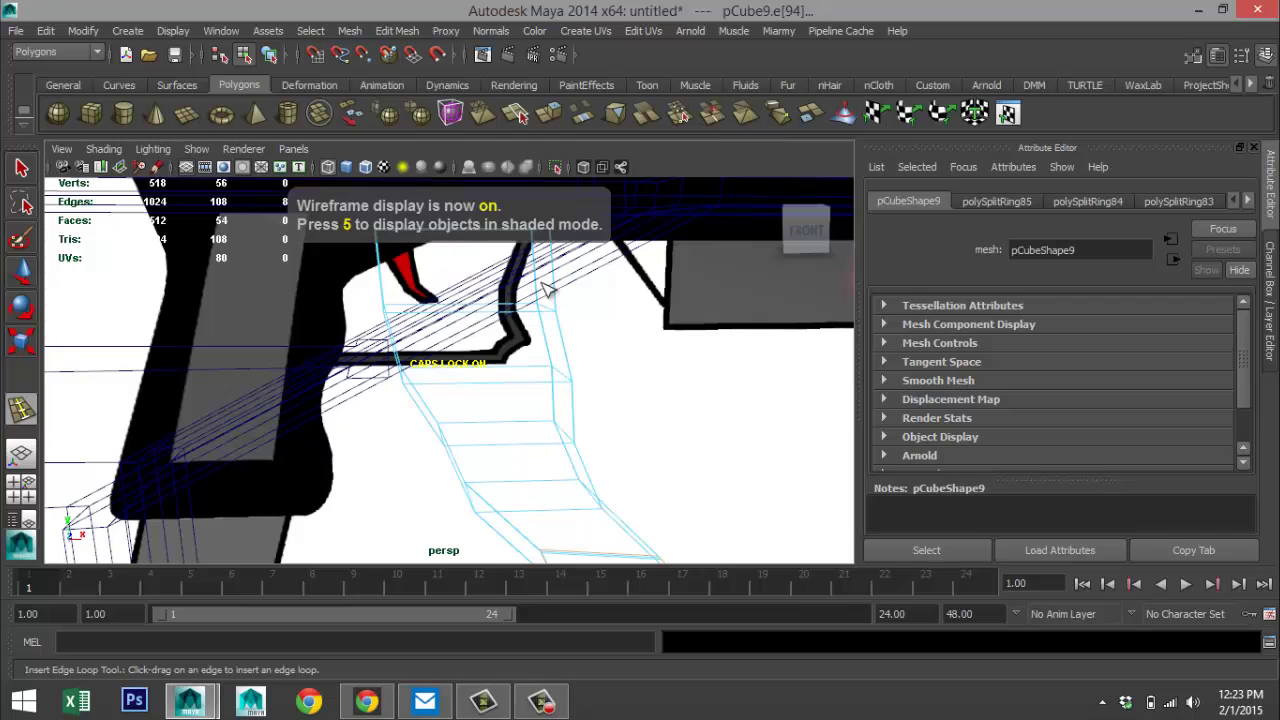
alt+drag(546, 290, 331, 298)
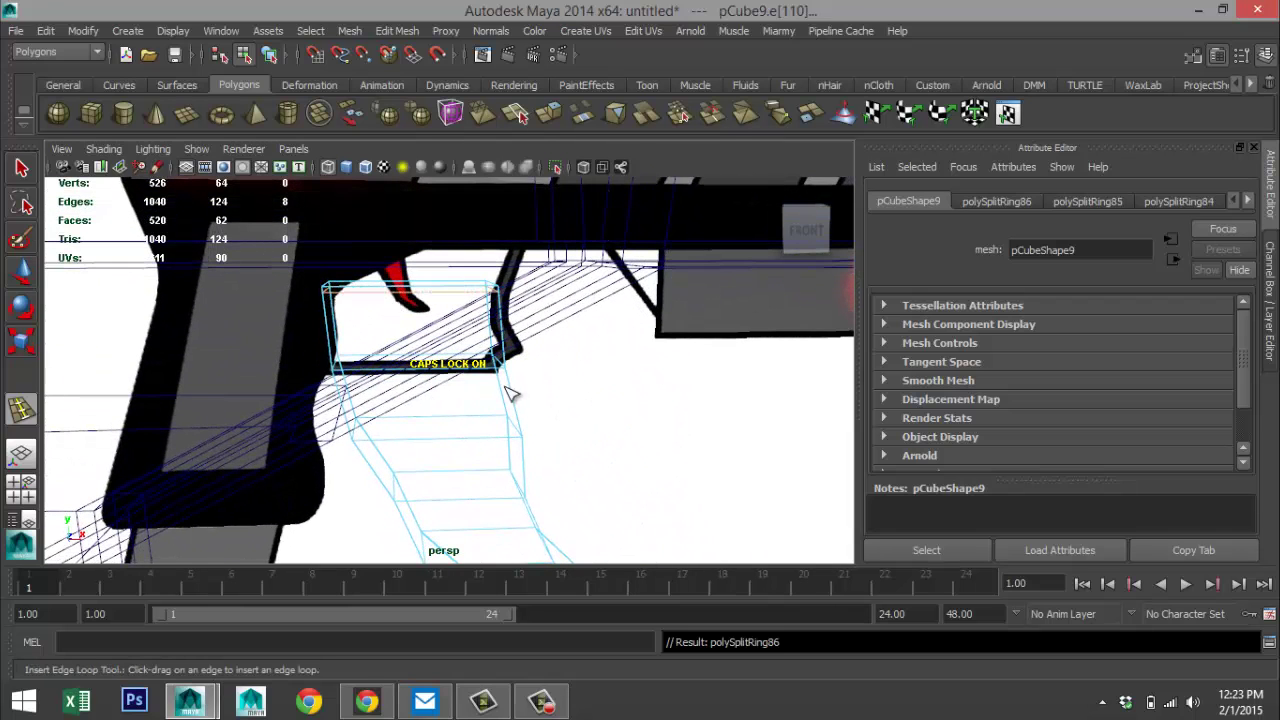
key(5)
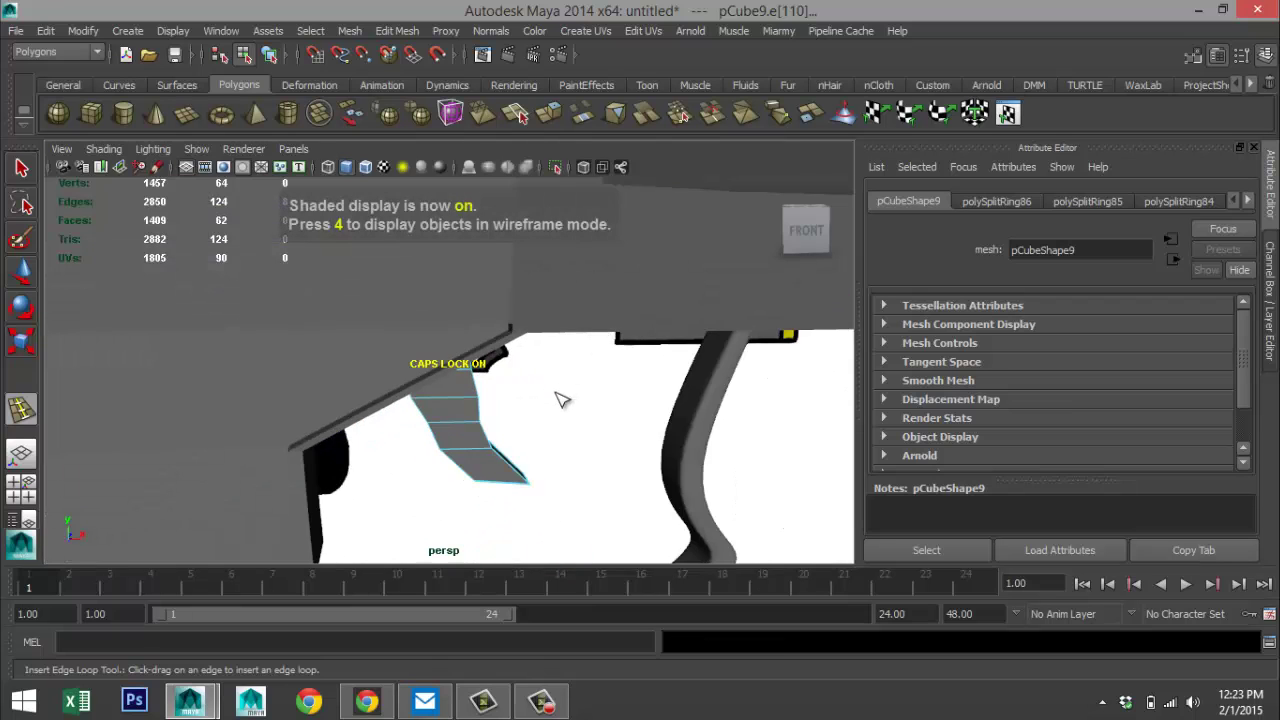
- Finish inserting edge loops, return to object selection and display the trigger in smooth mesh preview
alt+drag(561, 400, 450, 368)
right_drag(435, 272, 512, 255)
click(440, 420)
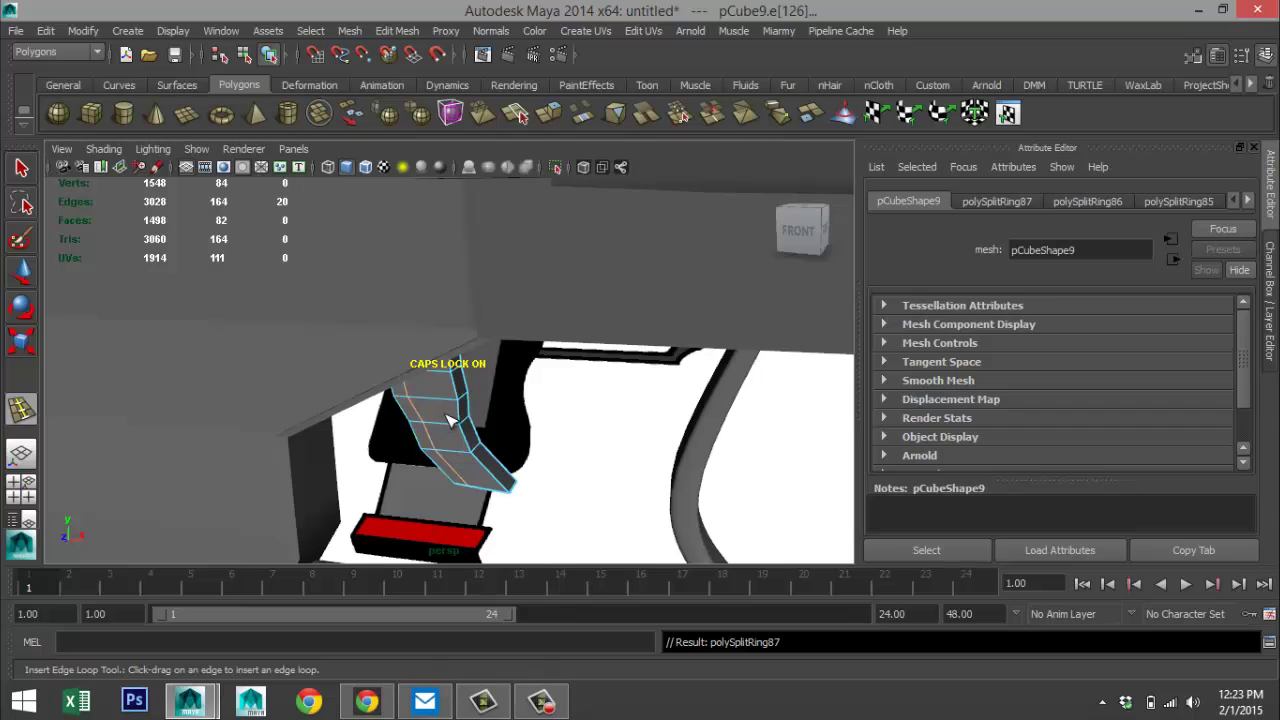
key(ctrl+z)
key(q)
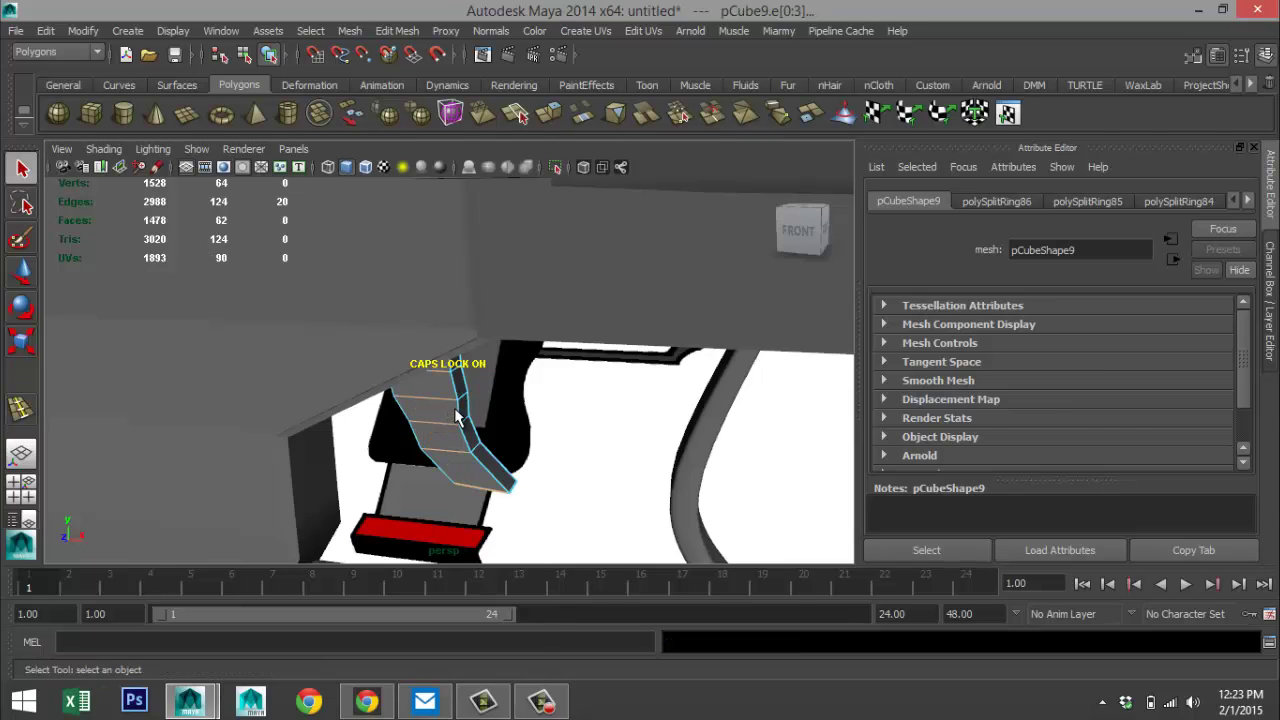
right_drag(458, 418, 534, 251)
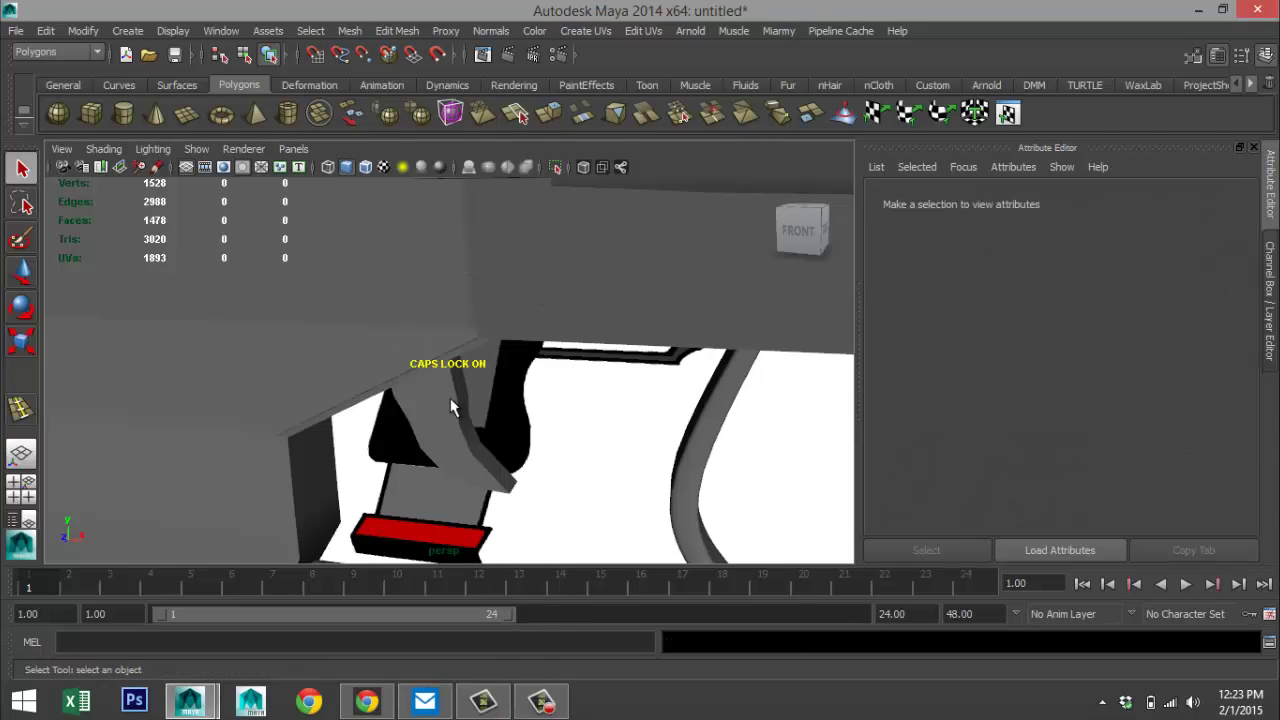
key(3)
click(562, 452)
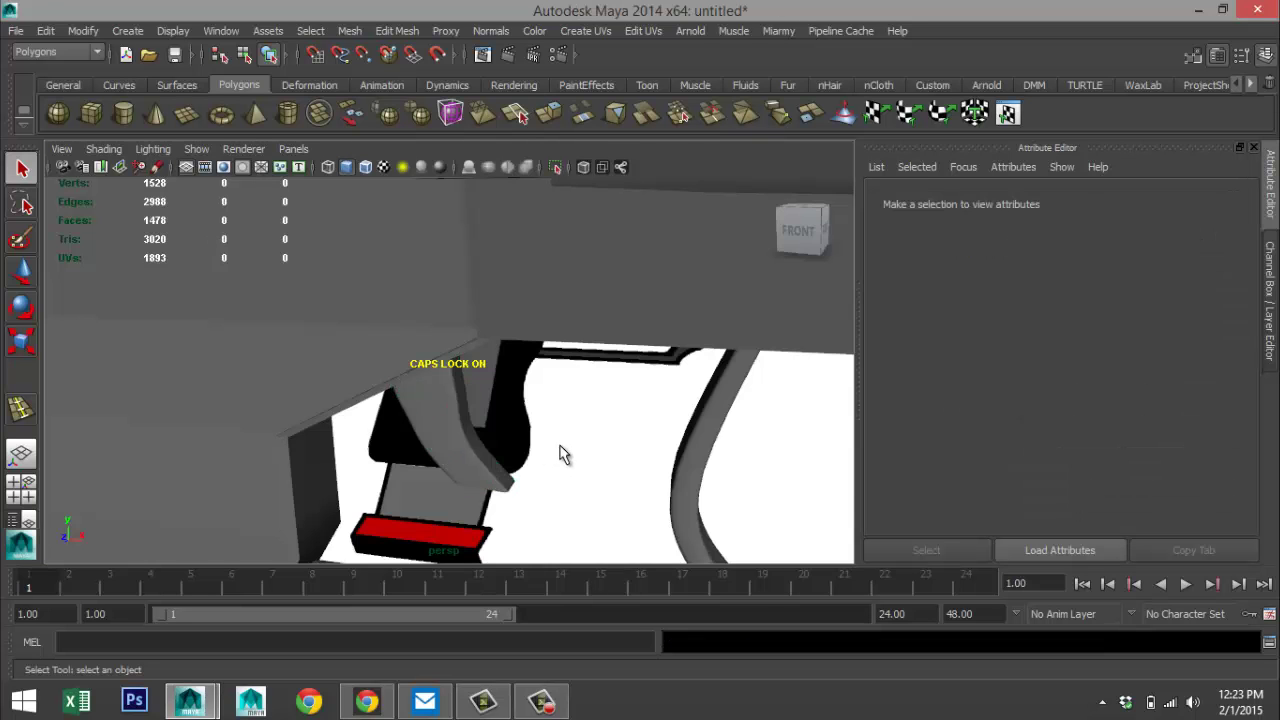
- Examine the whole gun model beside the reference image from several distances and angles
scroll(568, 441, down, 6)
alt+drag(569, 441, 345, 348)
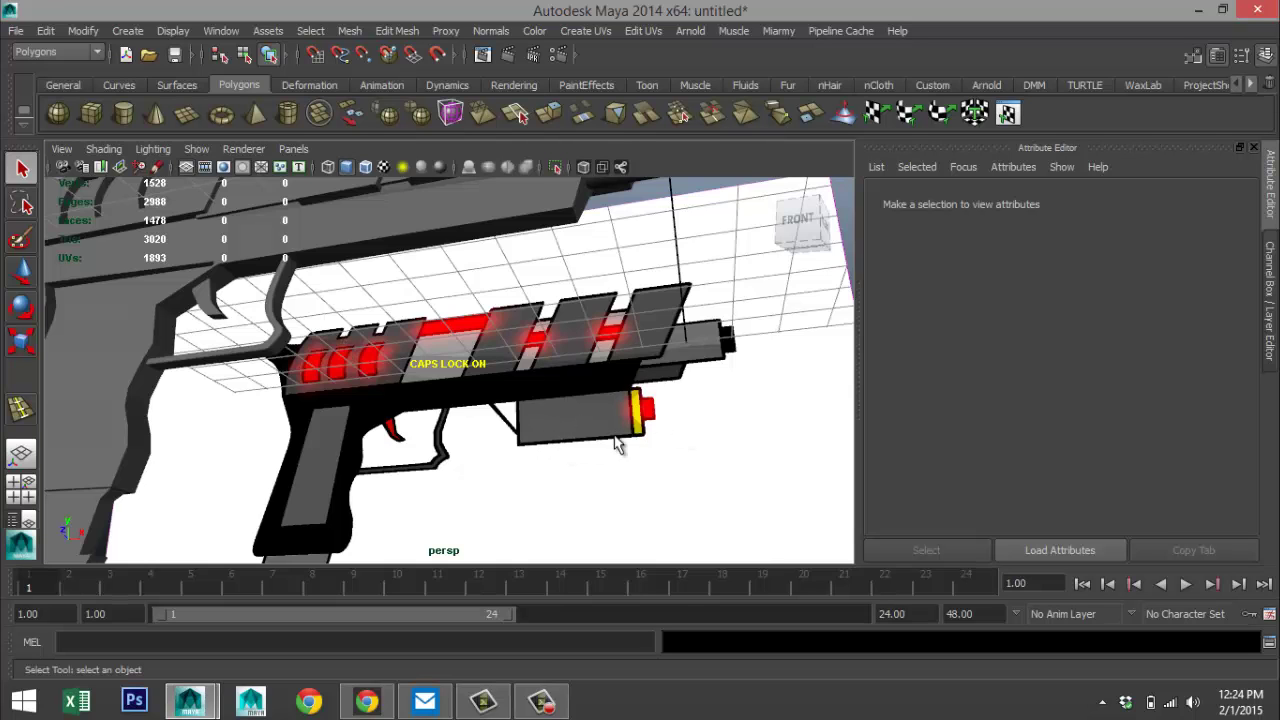
scroll(620, 443, down, 4)
scroll(623, 437, up, 6)
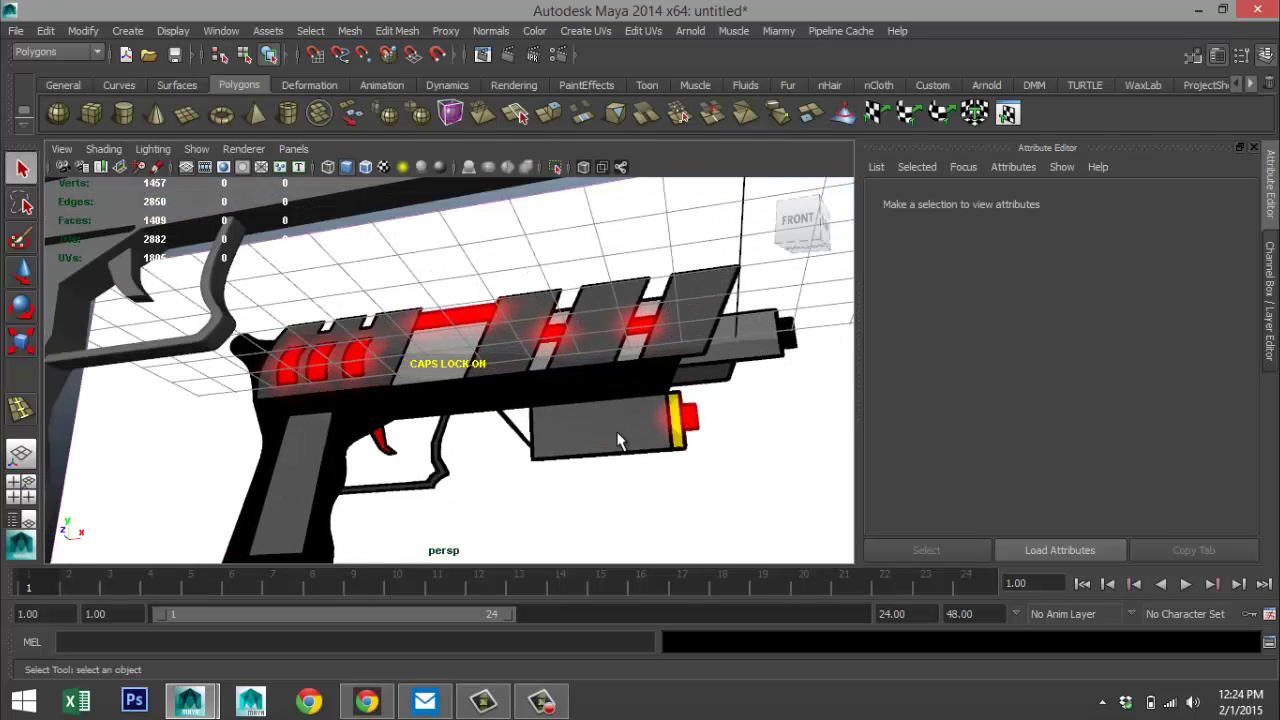
scroll(618, 442, down, 2)
scroll(620, 443, down, 2)
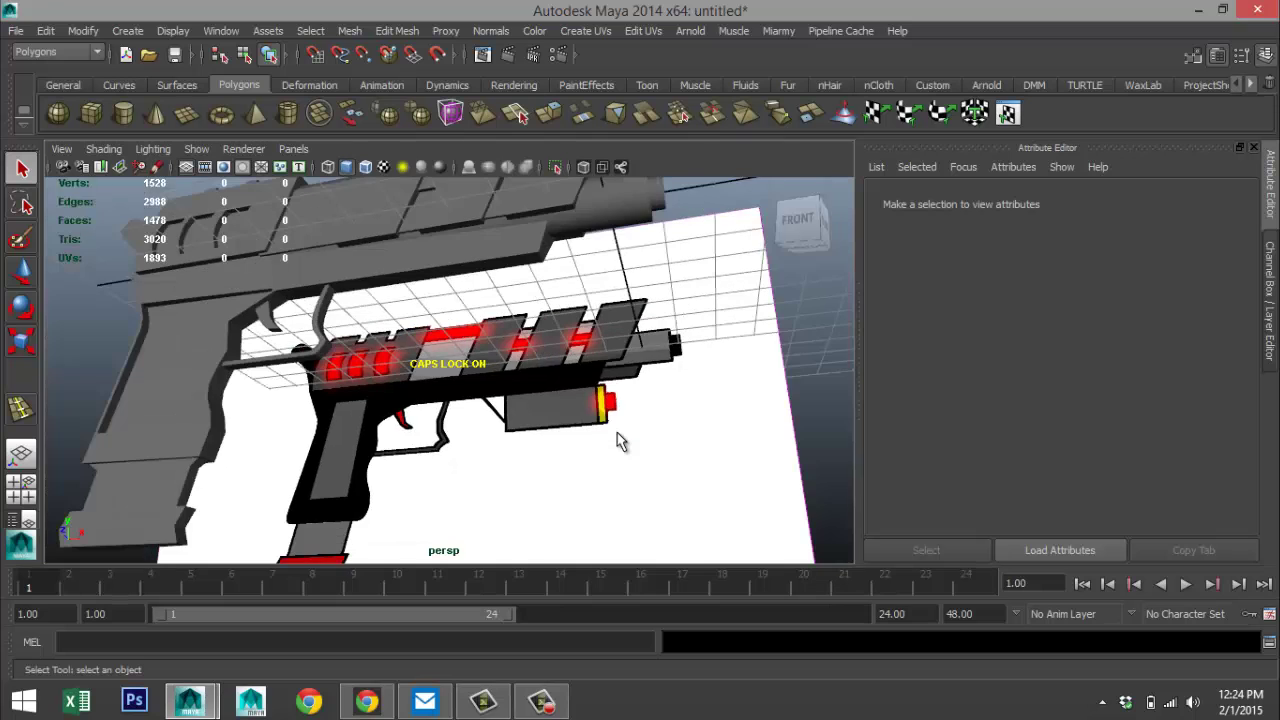
scroll(620, 443, up, 2)
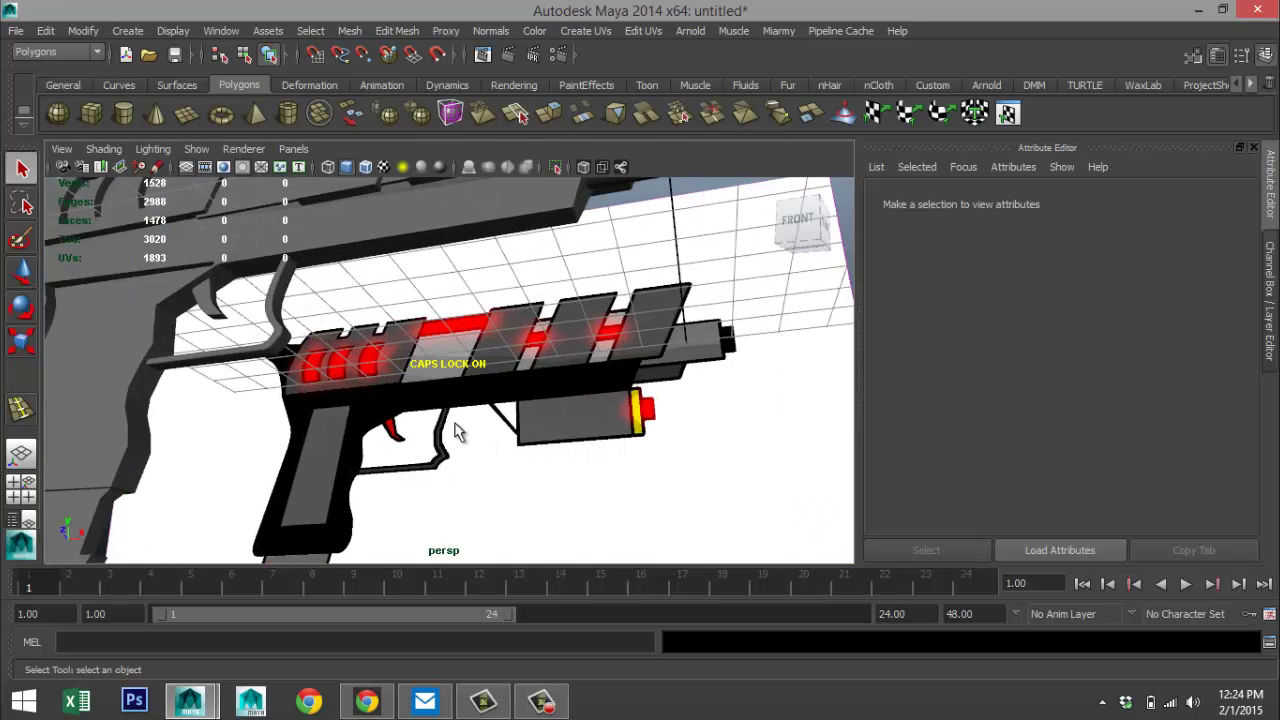
alt+drag(455, 432, 451, 404)
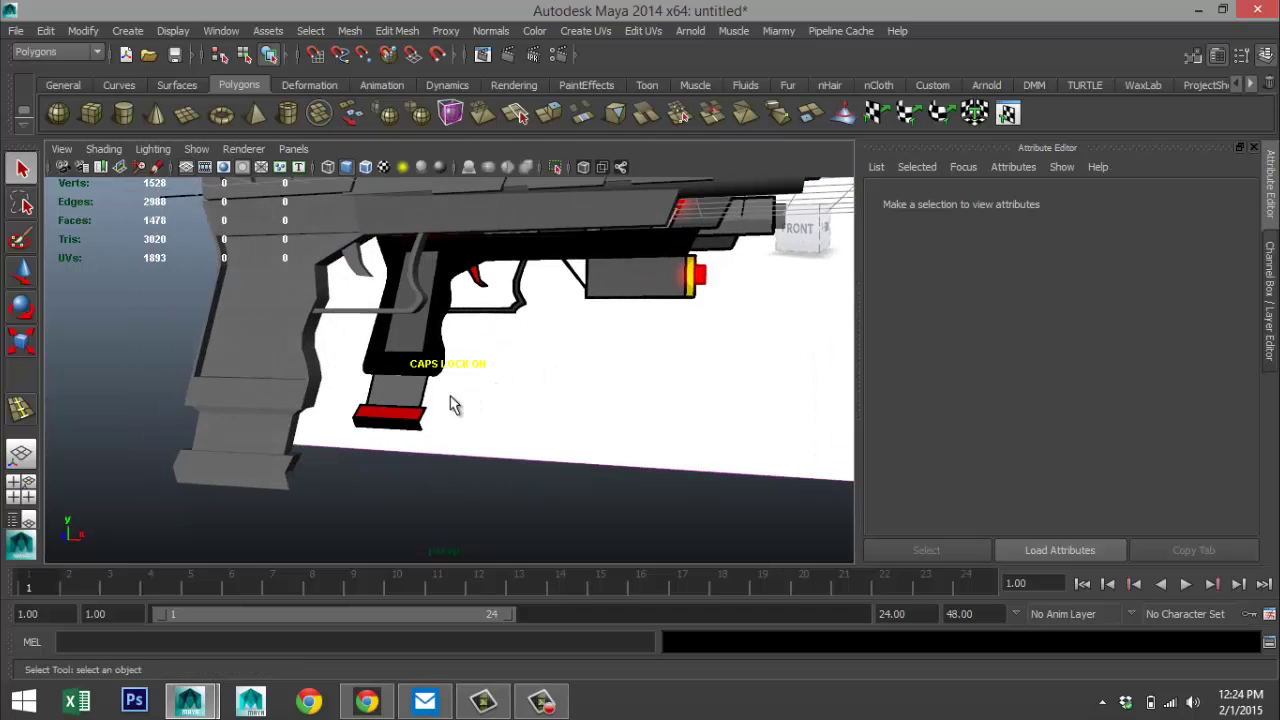
- Display the grip and lower frame piece in smooth mesh preview
click(258, 401)
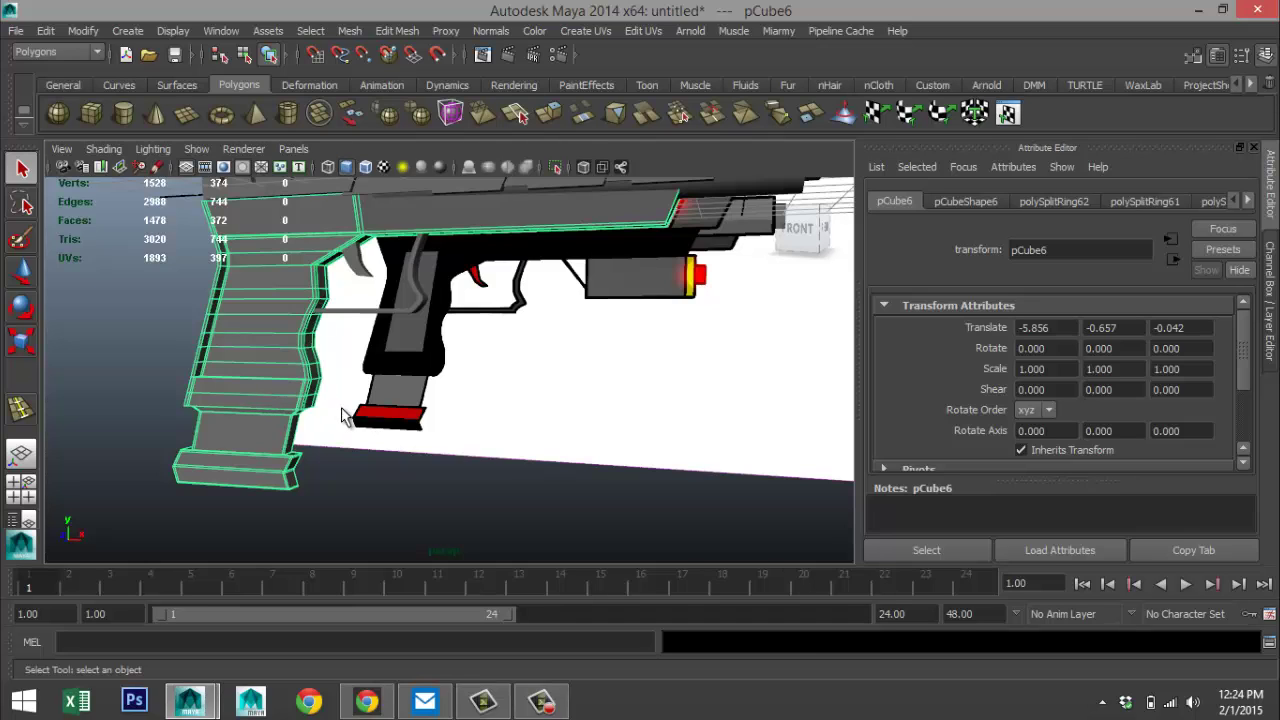
key(3)
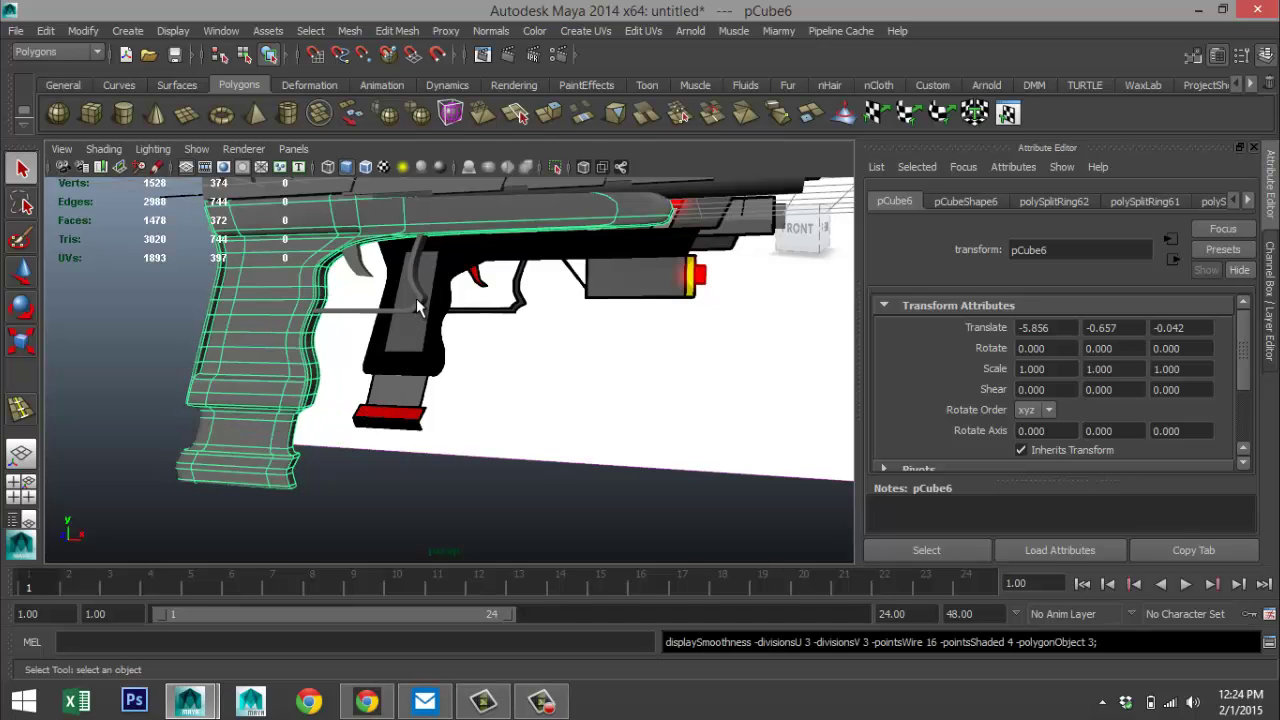
scroll(418, 300, up, 3)
alt+drag(415, 311, 427, 387)
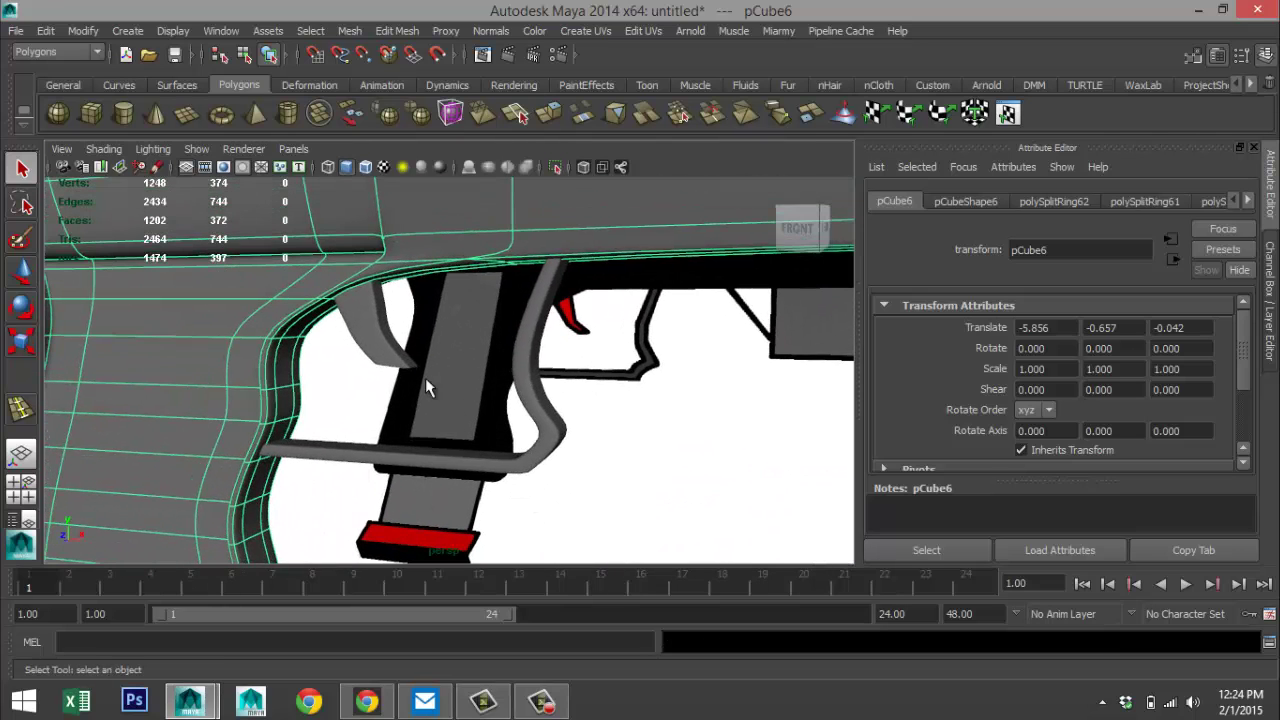
- Compare the trigger and the trigger guard in unsmoothed and smooth mesh preview, leaving both smoothed
click(385, 340)
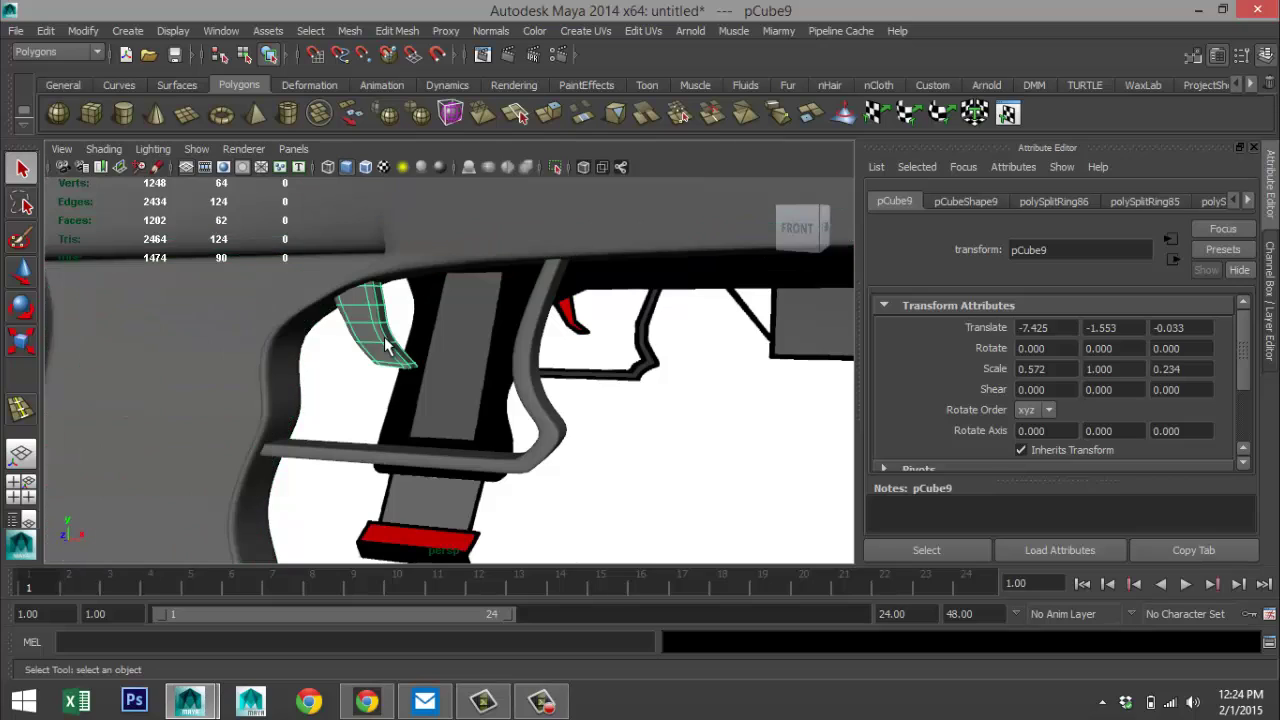
click(556, 432)
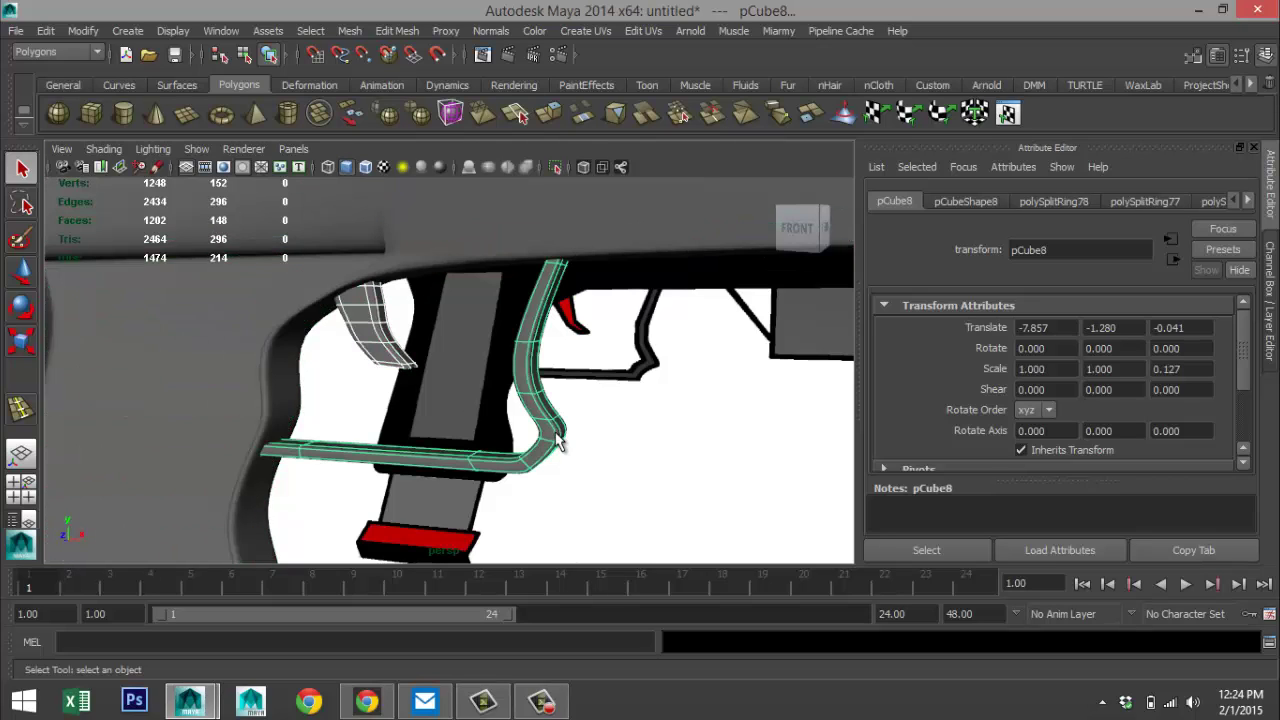
key(3)
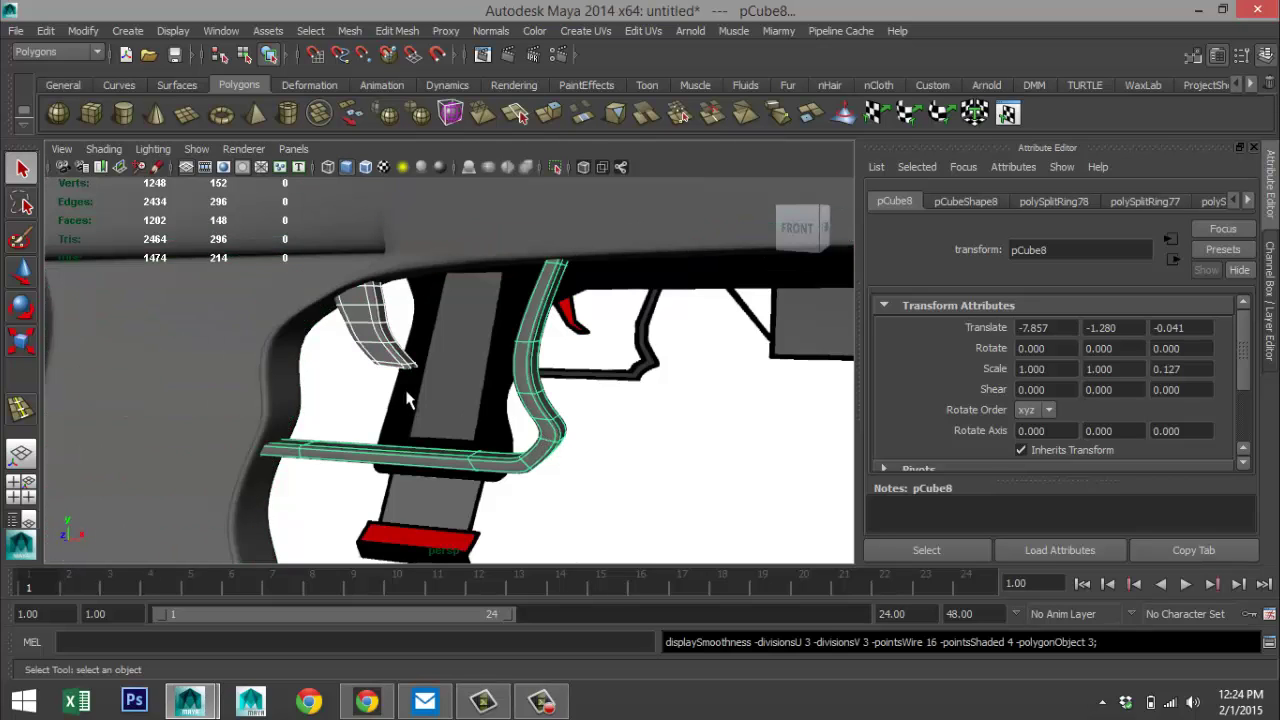
click(630, 442)
click(396, 362)
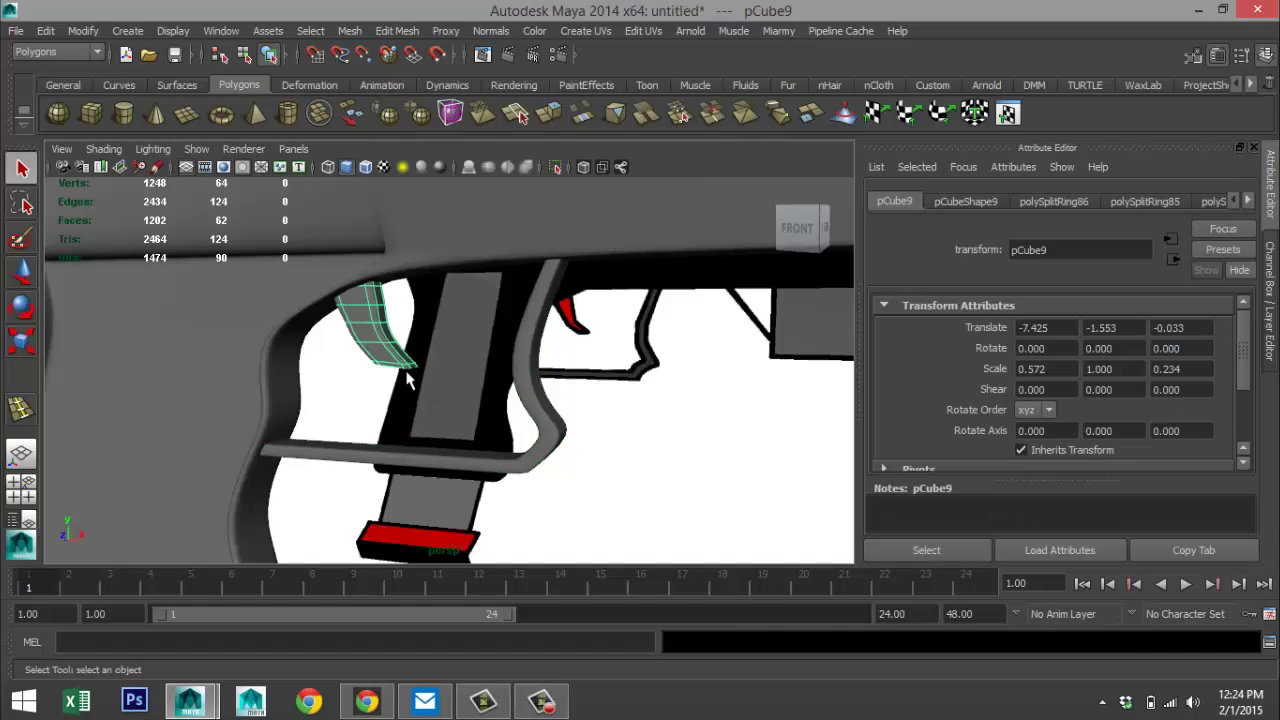
key(3)
key(1)
key(3)
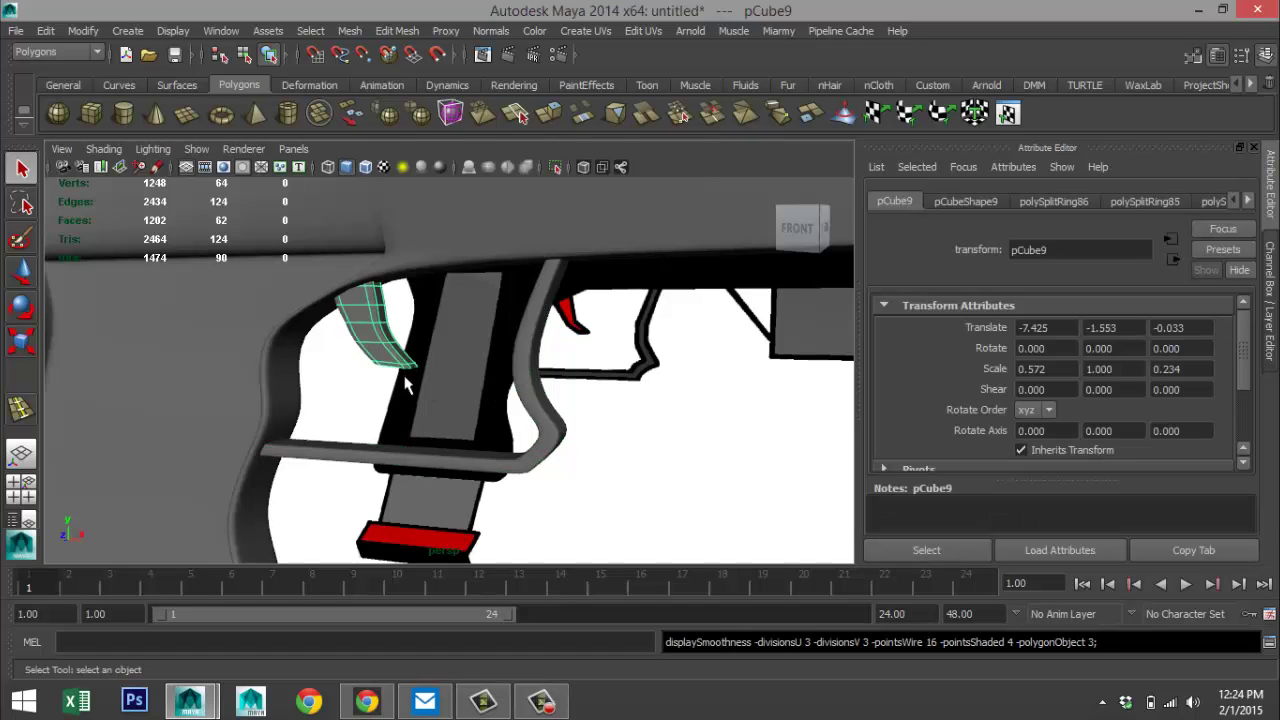
click(535, 460)
key(1)
key(3)
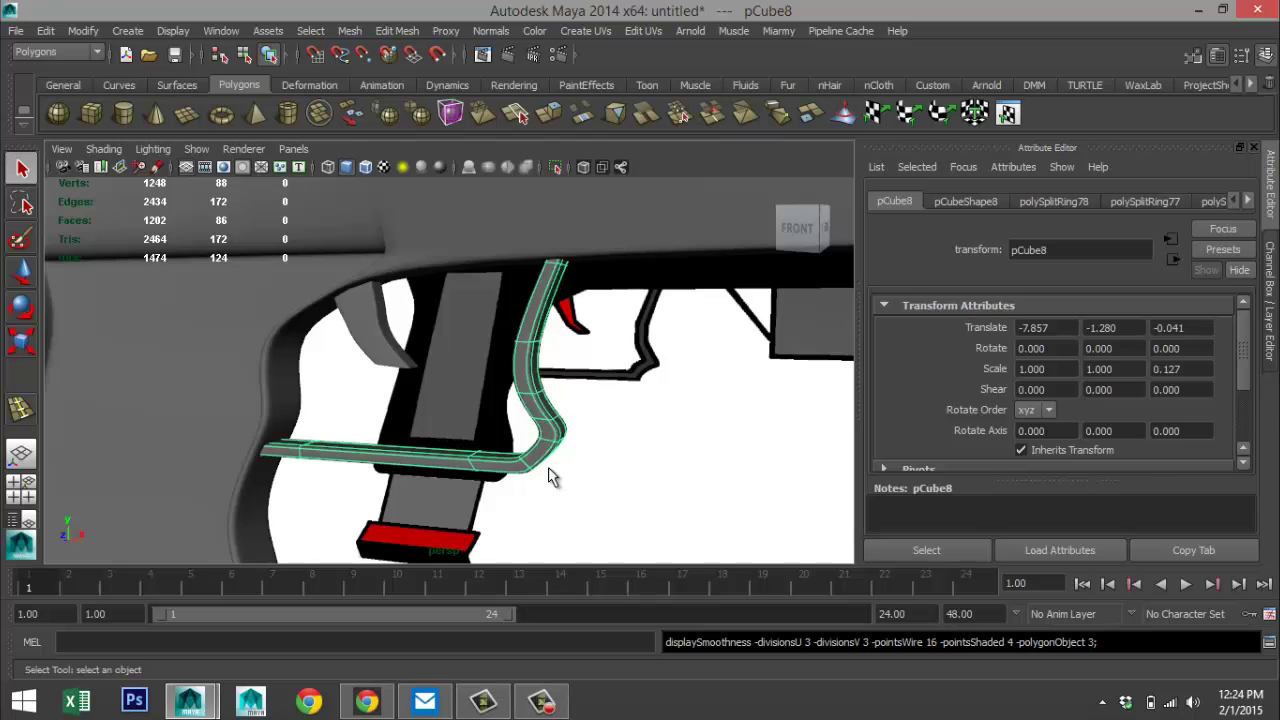
- Display the curved hammer piece at the rear of the gun in smooth mesh preview
alt+drag(551, 477, 548, 476)
scroll(549, 469, down, 3)
alt+drag(595, 395, 455, 435)
alt+middle_drag(407, 397, 595, 408)
scroll(592, 407, up, 5)
alt+drag(432, 359, 506, 387)
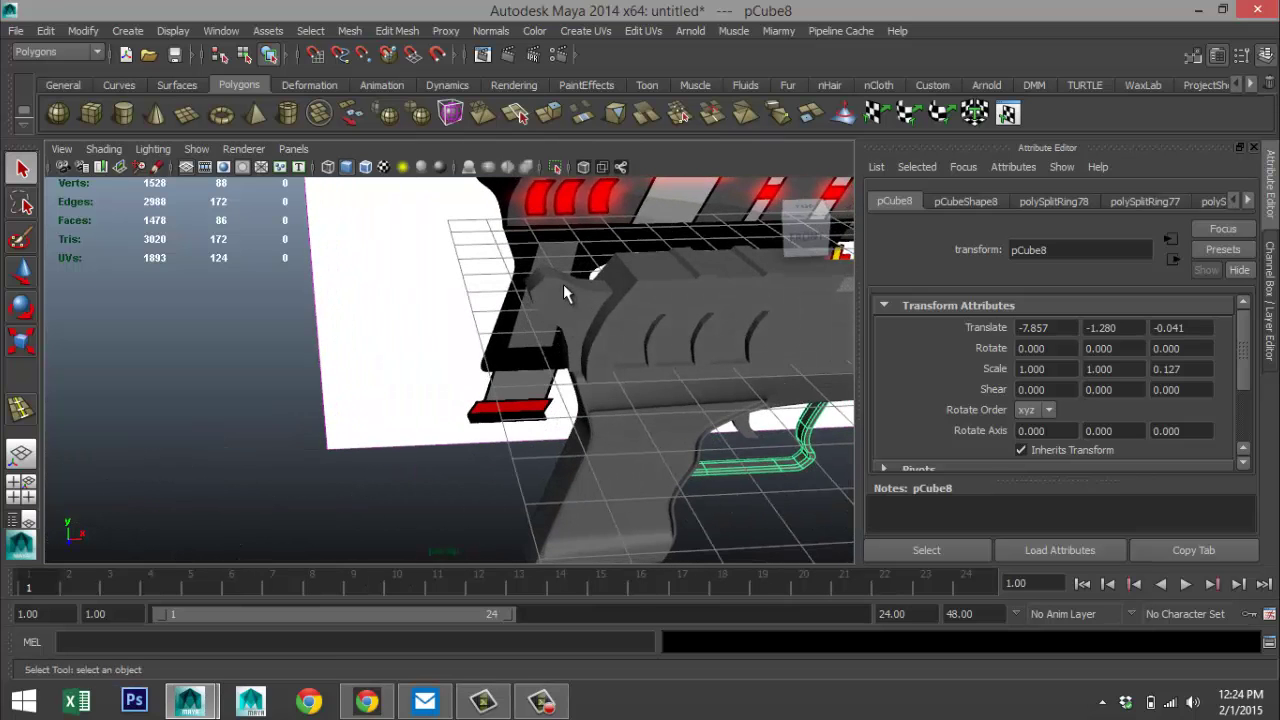
click(585, 352)
key(3)
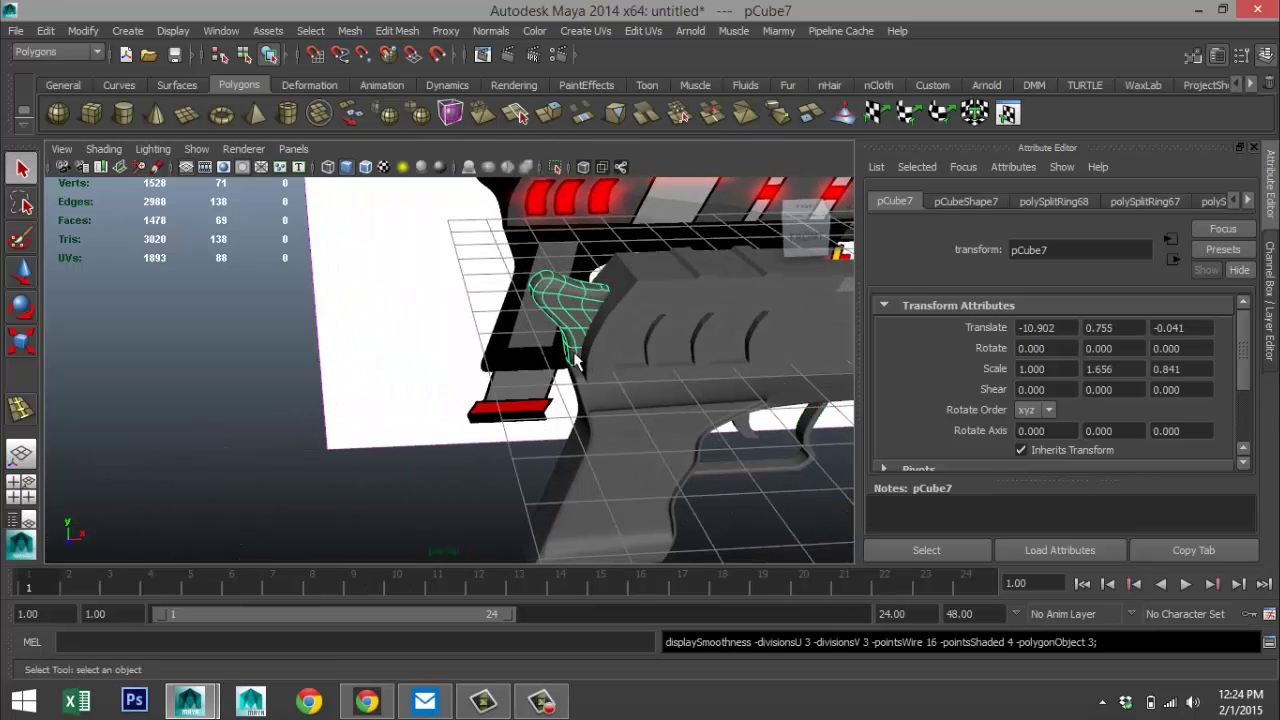
- Switch the segmented upper slide pieces to smooth mesh preview and inspect the gun from below and in front
alt+drag(632, 385, 506, 304)
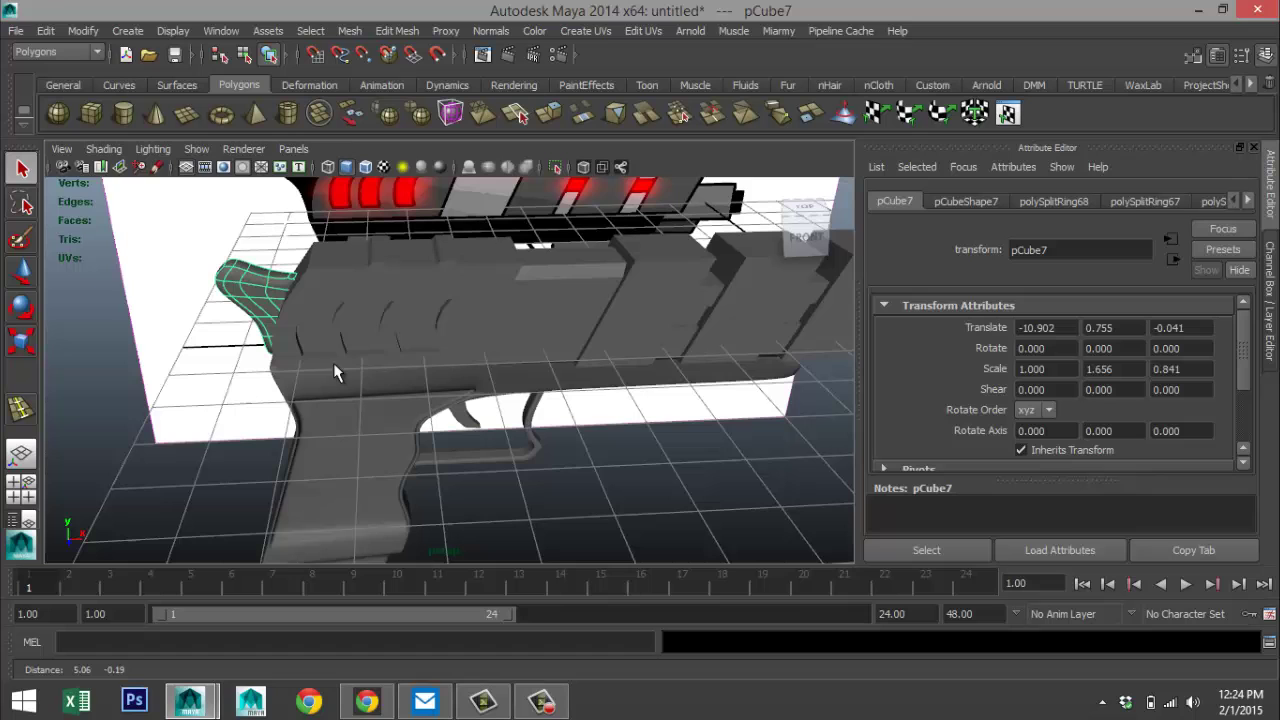
click(507, 279)
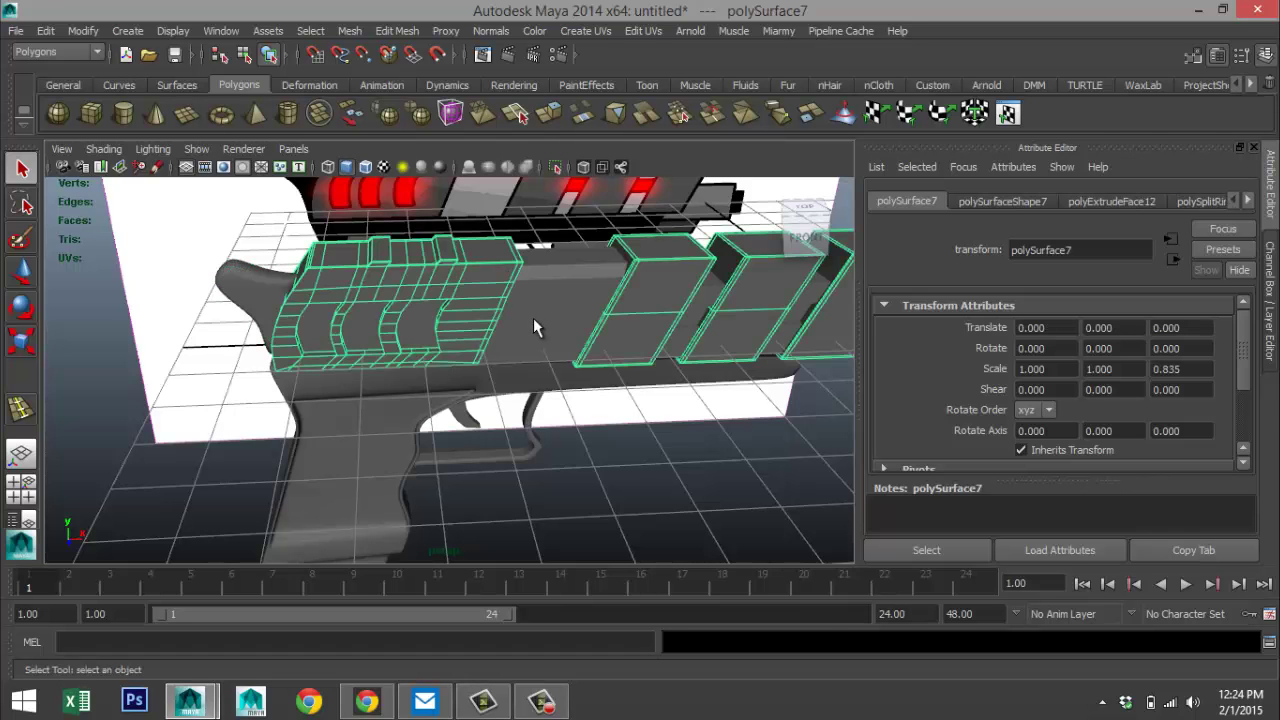
key(3)
alt+middle_drag(580, 385, 392, 367)
scroll(407, 363, down, 4)
alt+drag(499, 404, 394, 357)
scroll(505, 395, up, 5)
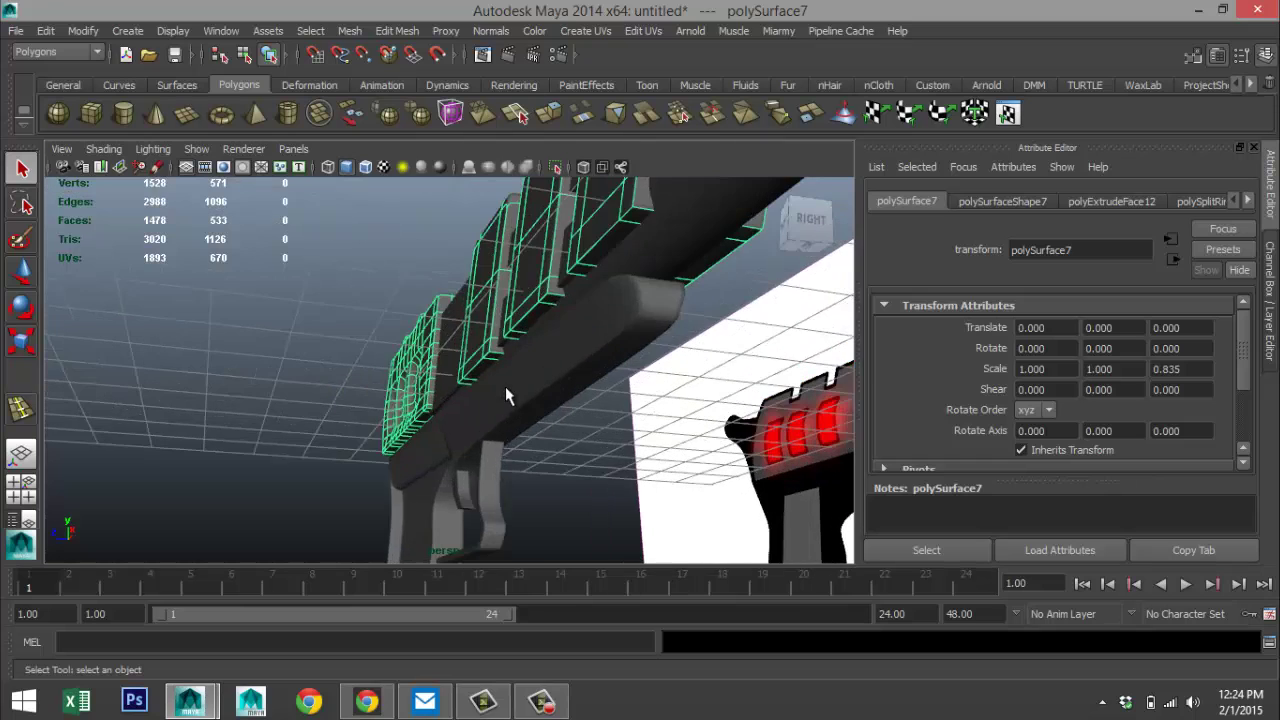
- Insert a supporting edge loop near the upper edge of the grip and lower frame piece's front section, with smoothing off
alt+drag(505, 395, 491, 432)
click(498, 344)
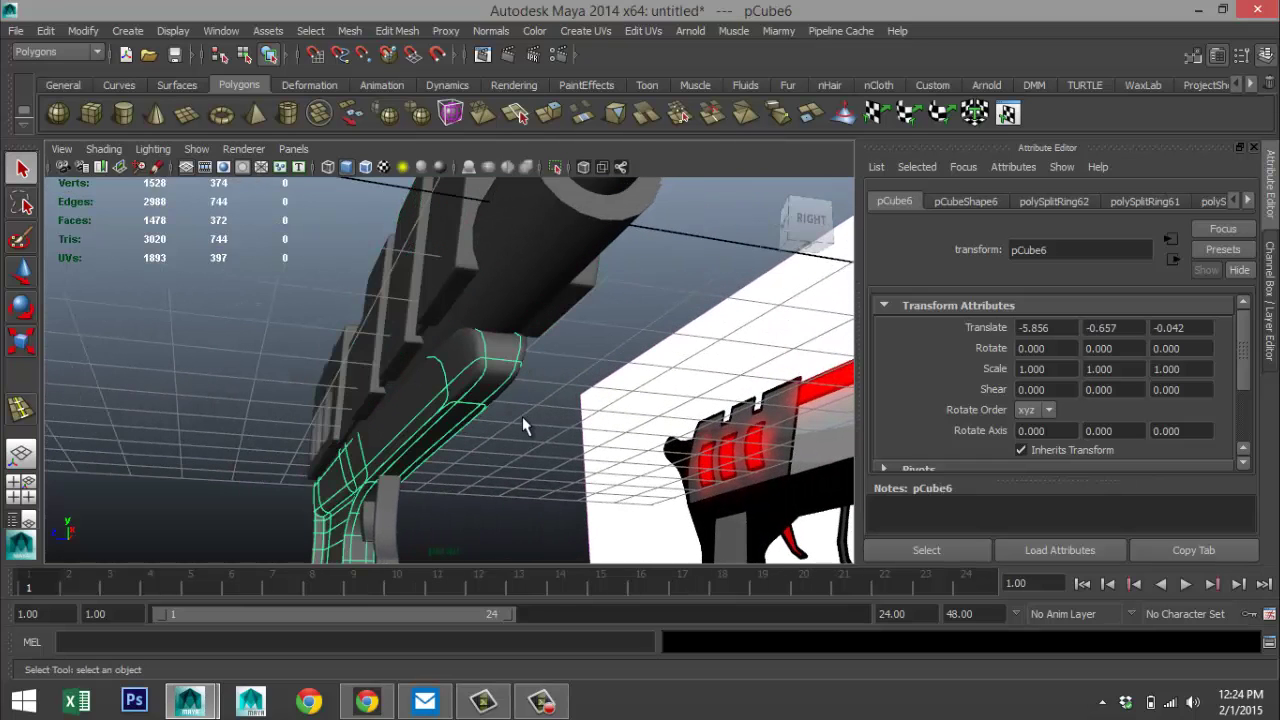
key(1)
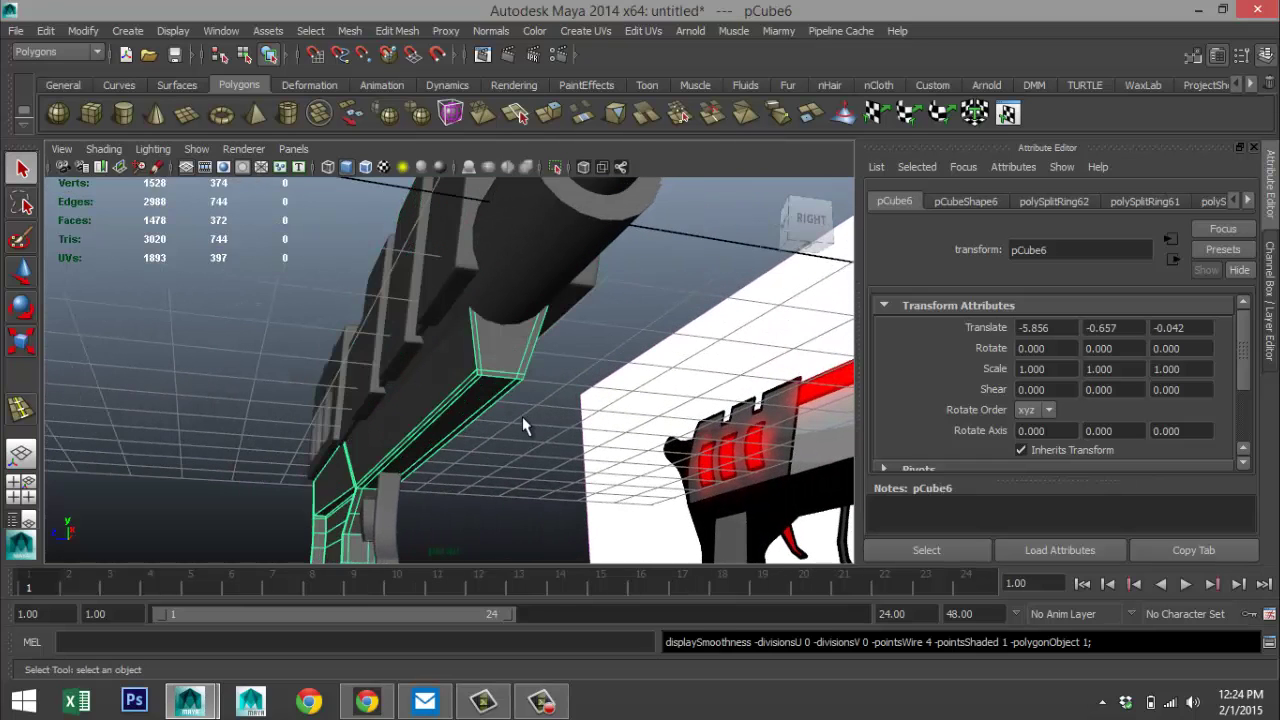
alt+drag(568, 397, 490, 440)
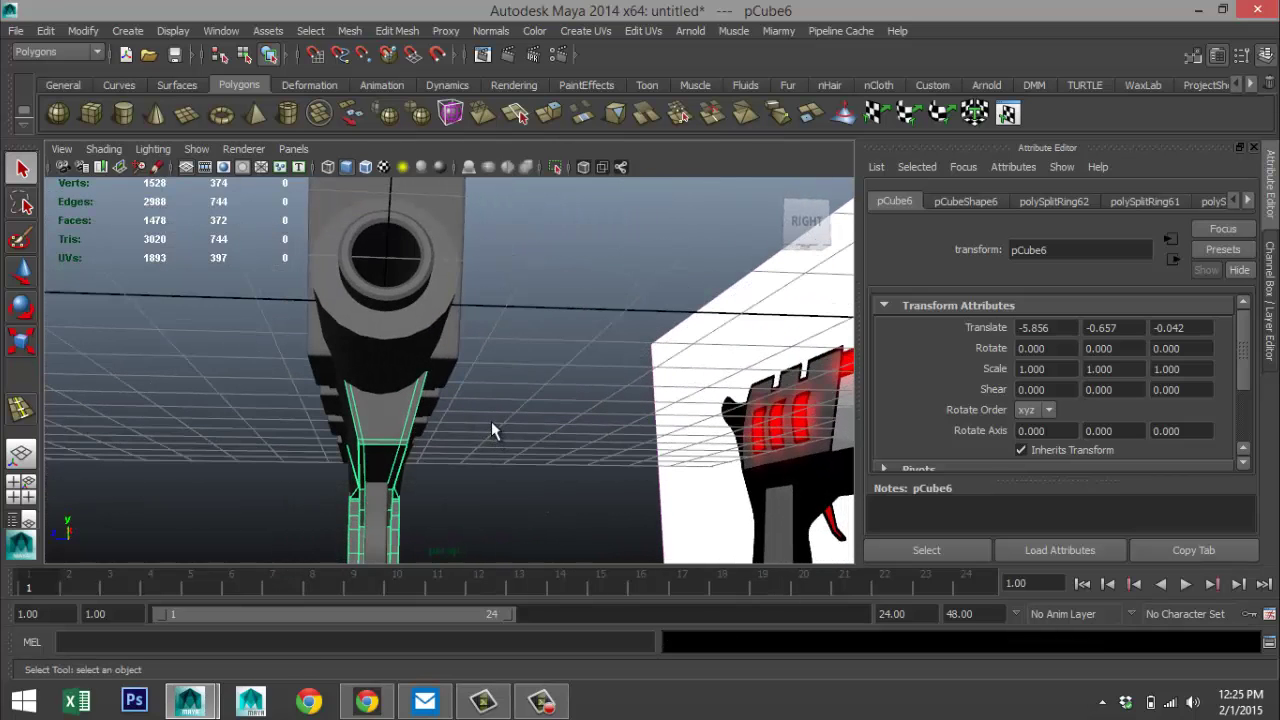
key(4)
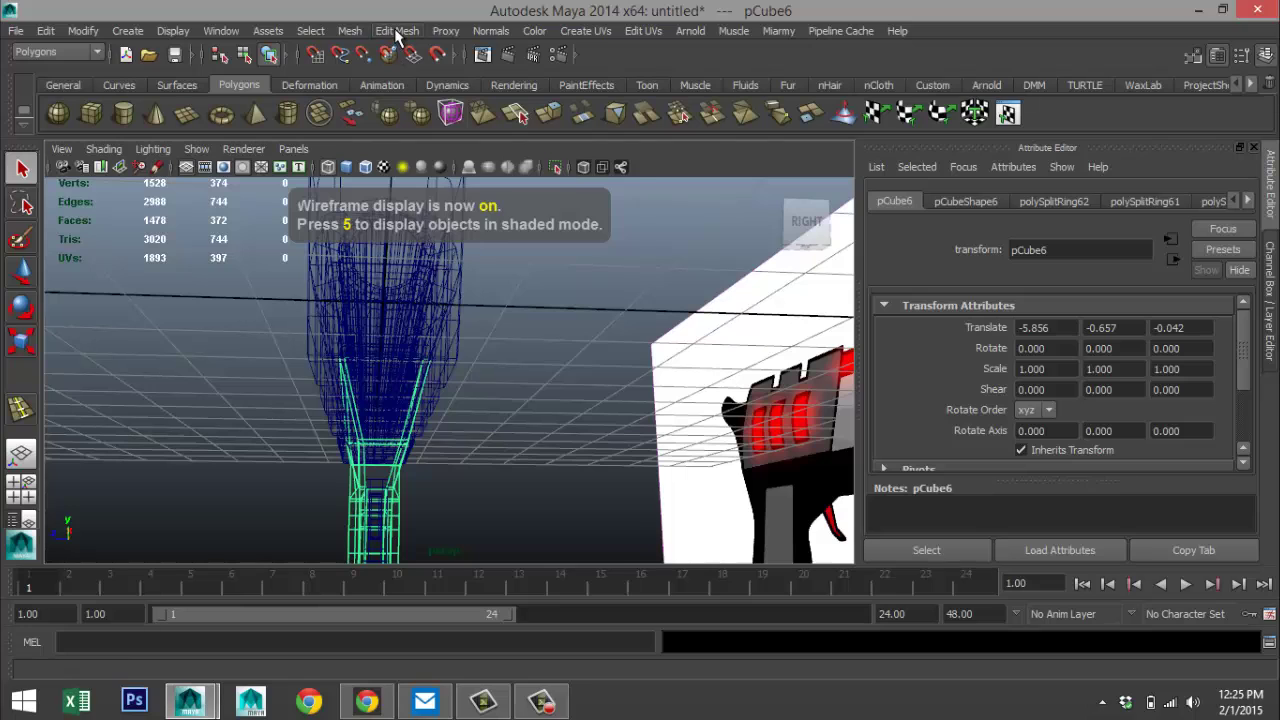
click(397, 31)
click(530, 215)
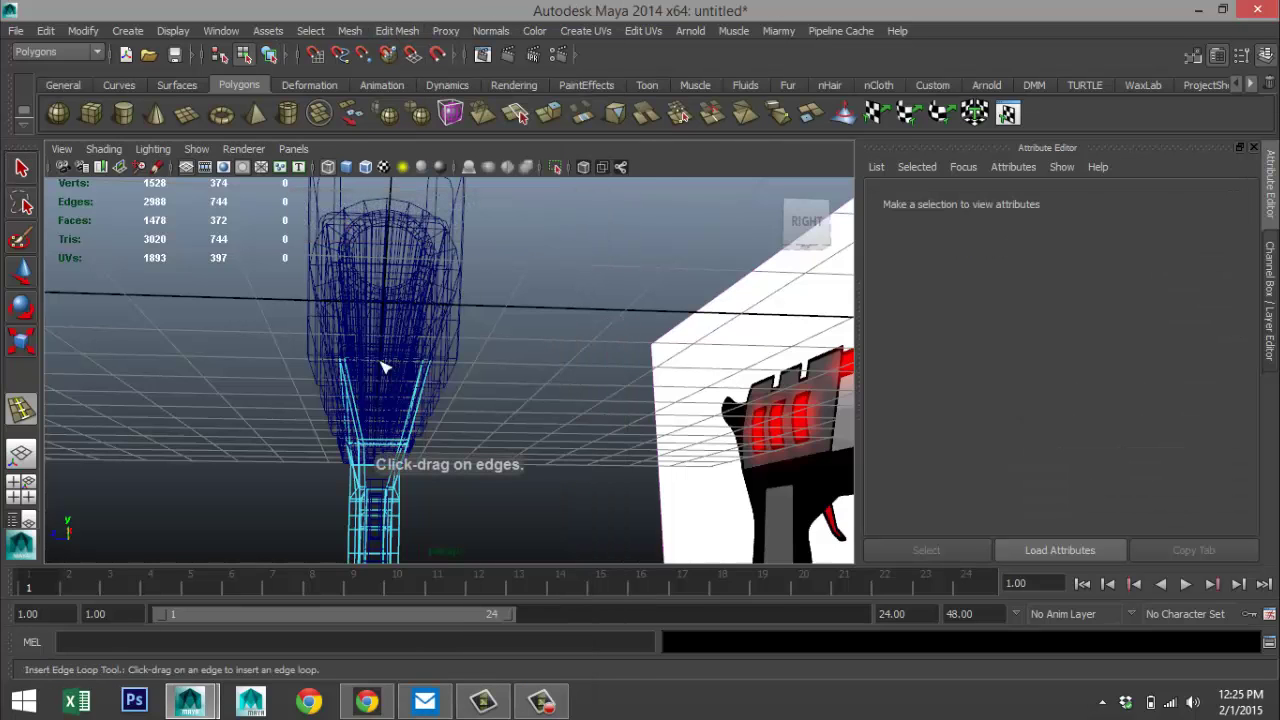
drag(358, 401, 358, 366)
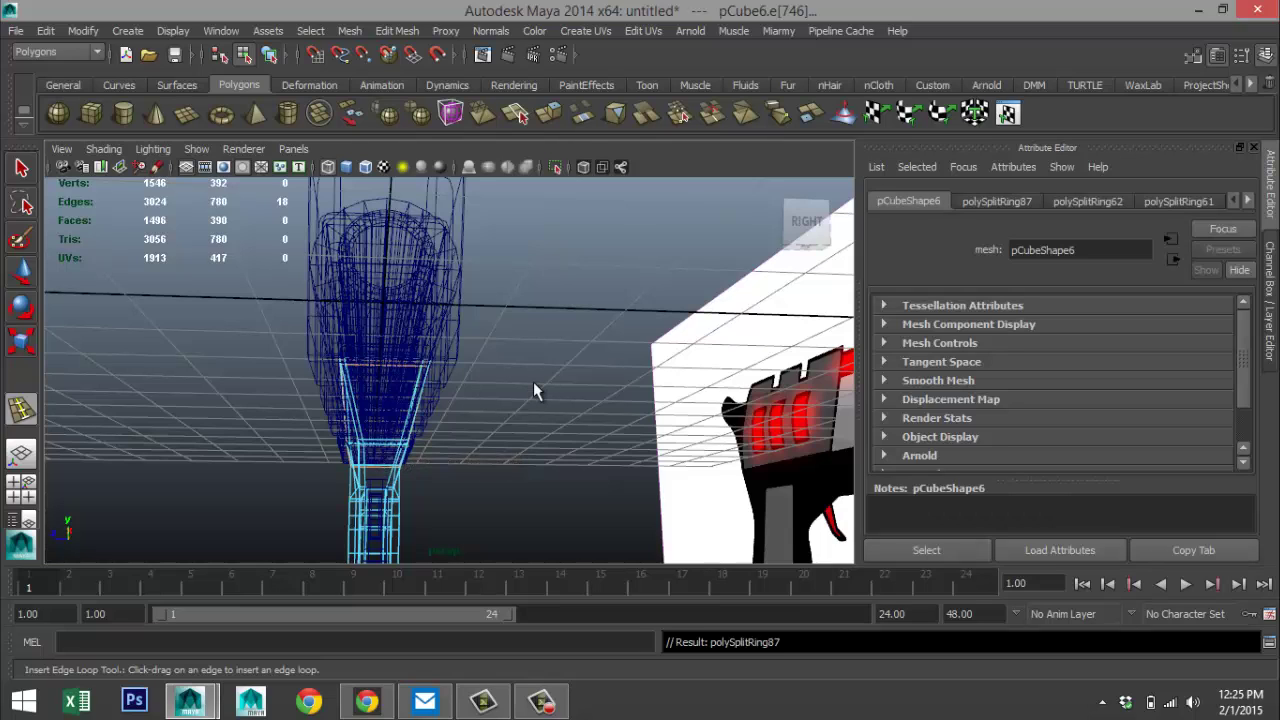
- Return to shaded display and show the grip and lower frame piece in smooth mesh preview as a whole object
key(q)
key(5)
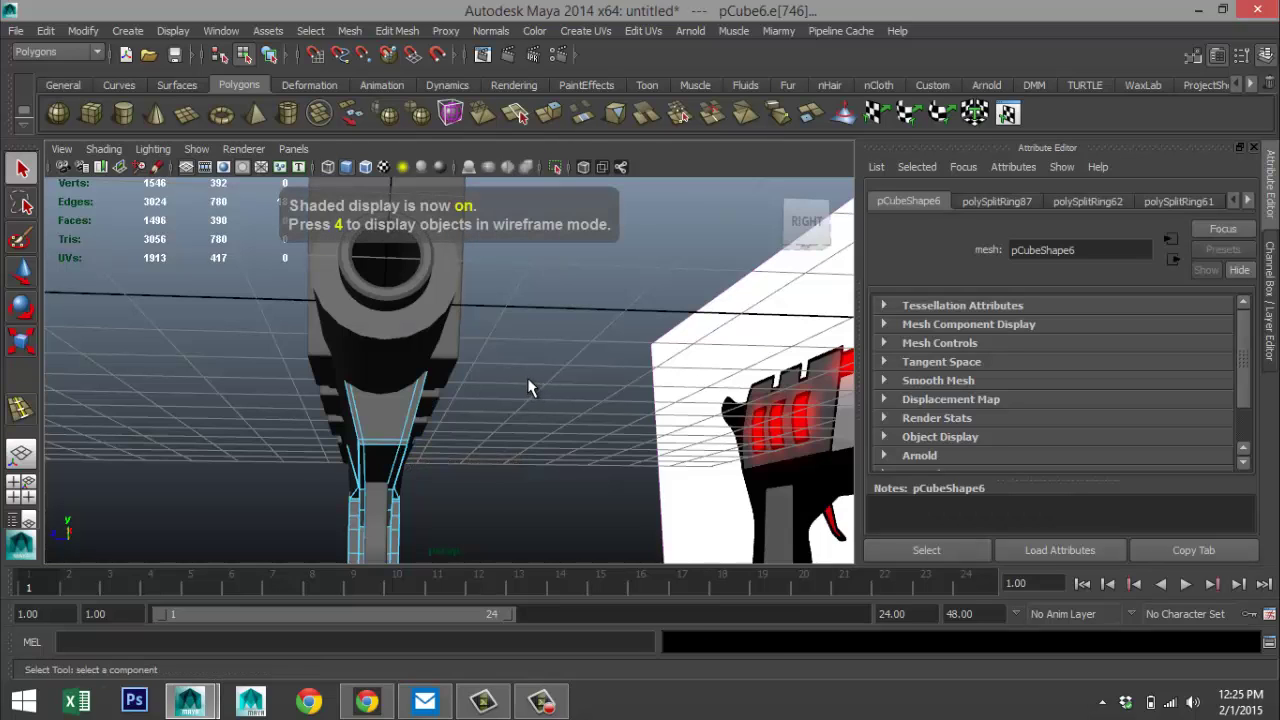
right_drag(385, 433, 458, 250)
click(416, 430)
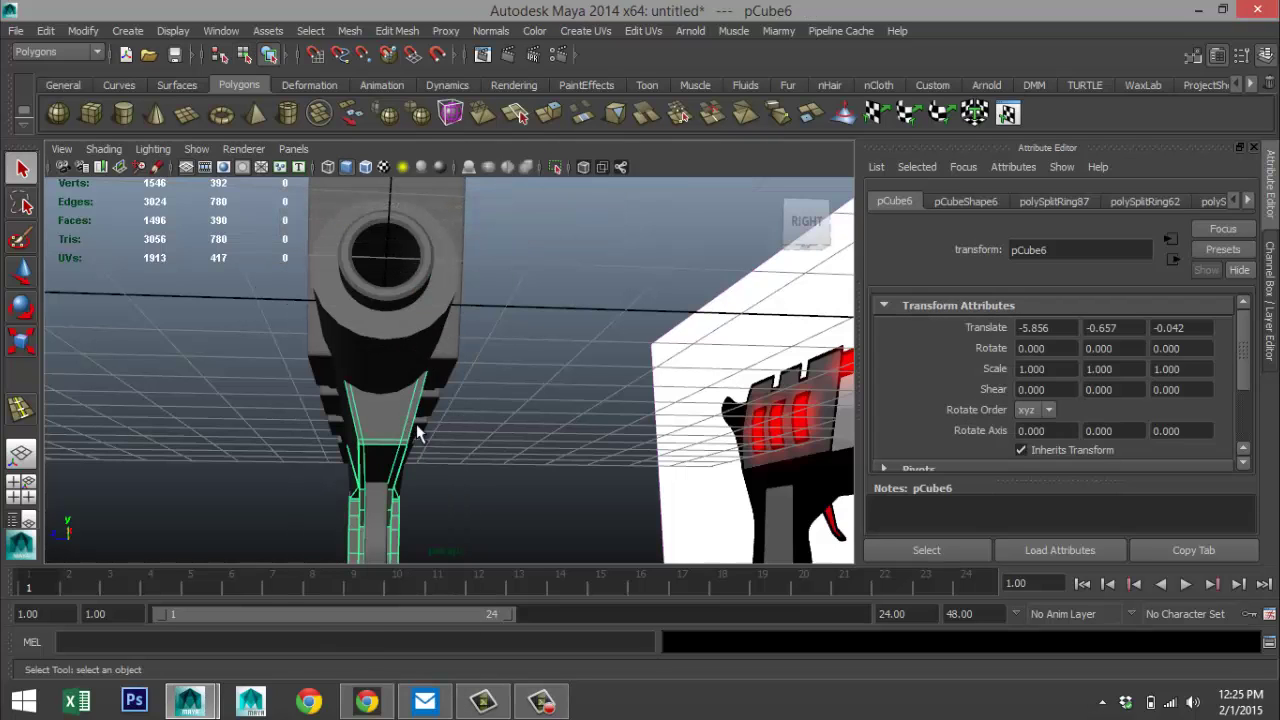
key(3)
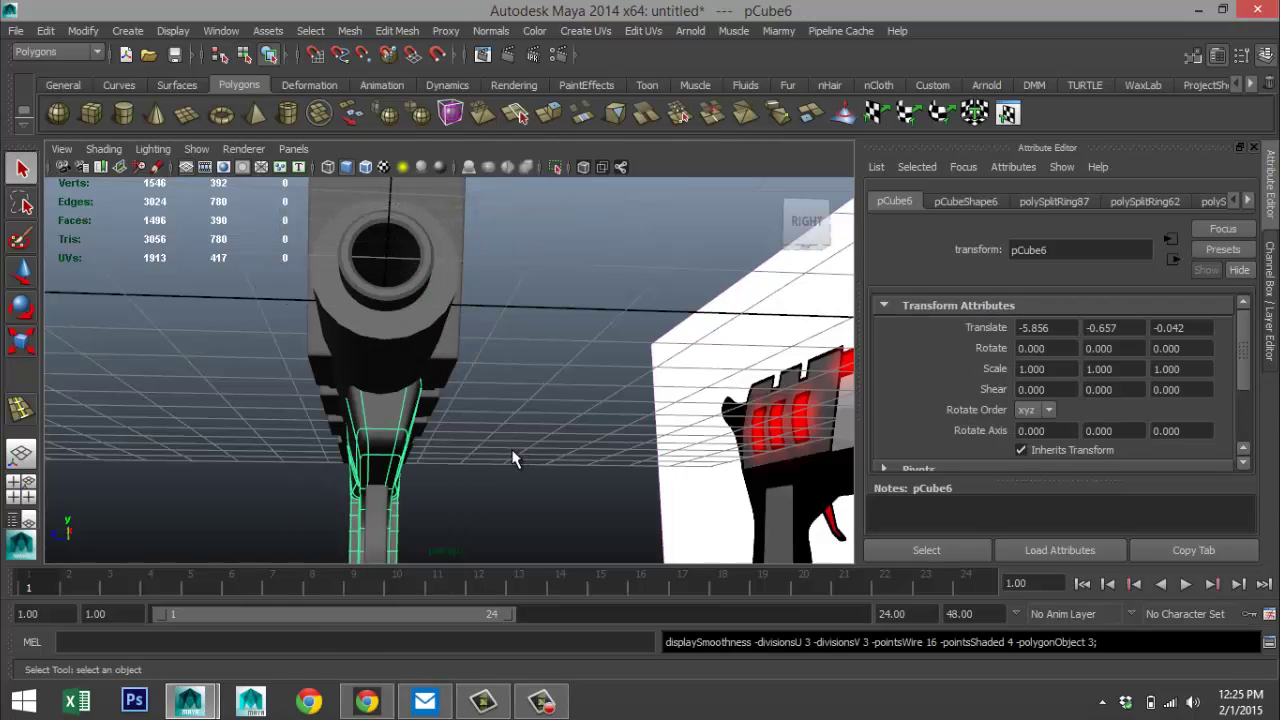
- Inspect the smoothed grip and frame up close, and compare the whole gun with the reference image
alt+drag(512, 458, 474, 415)
alt+middle_drag(634, 316, 544, 390)
scroll(629, 317, down, 4)
scroll(584, 332, up, 3)
scroll(569, 386, up, 3)
alt+drag(544, 390, 534, 434)
scroll(532, 410, up, 5)
alt+drag(530, 388, 472, 352)
scroll(472, 350, down, 10)
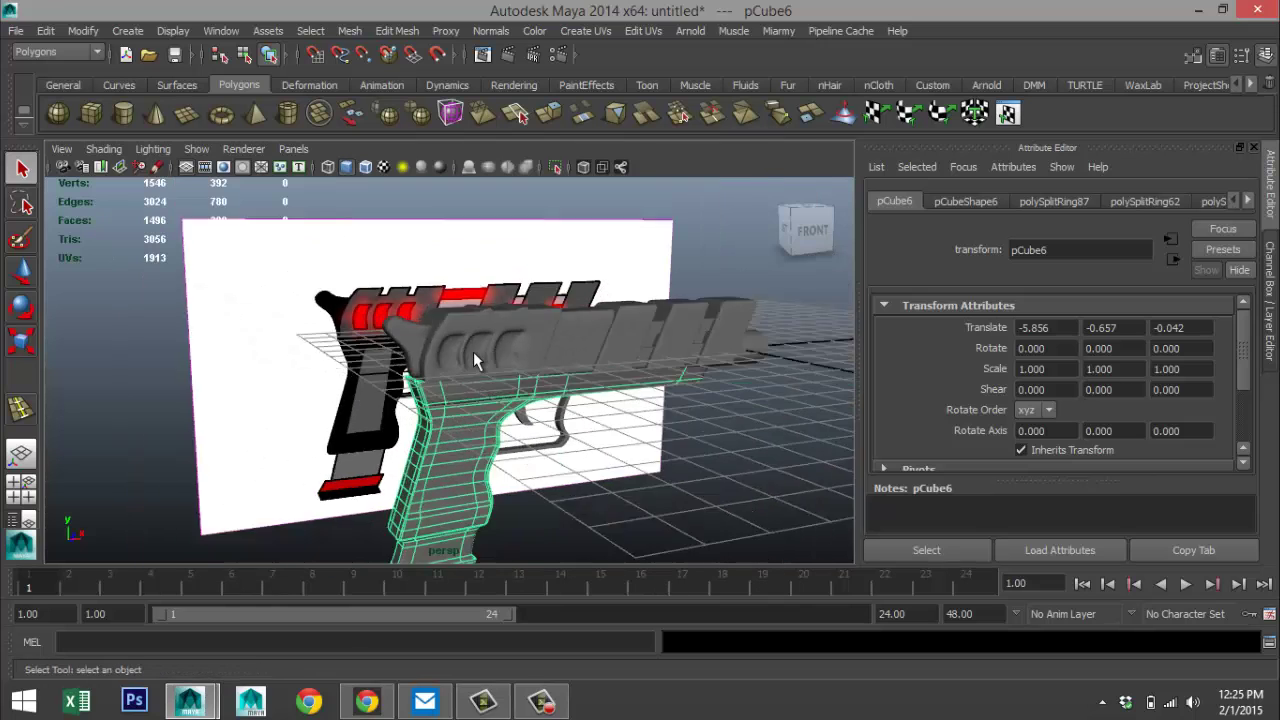
alt+right_drag(595, 411, 541, 370)
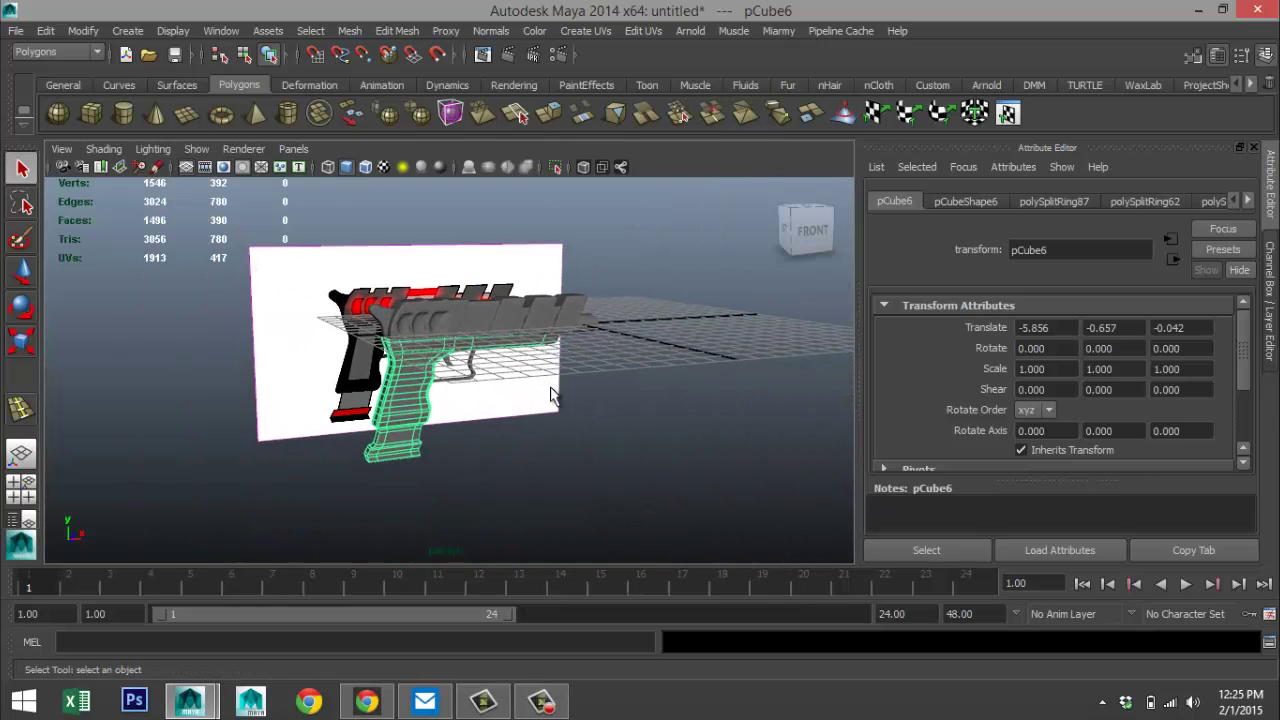
alt+drag(555, 397, 527, 437)
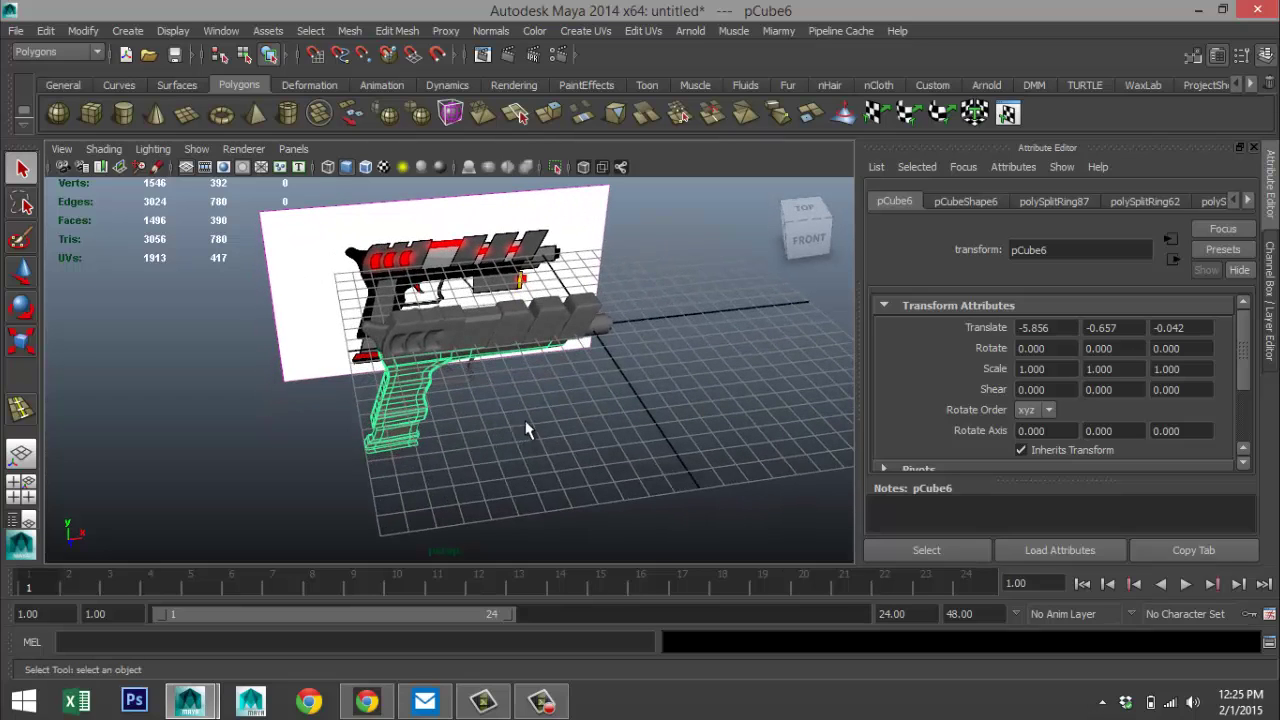
- Assign a new mia_material_x material to the segmented upper slide pieces
click(517, 333)
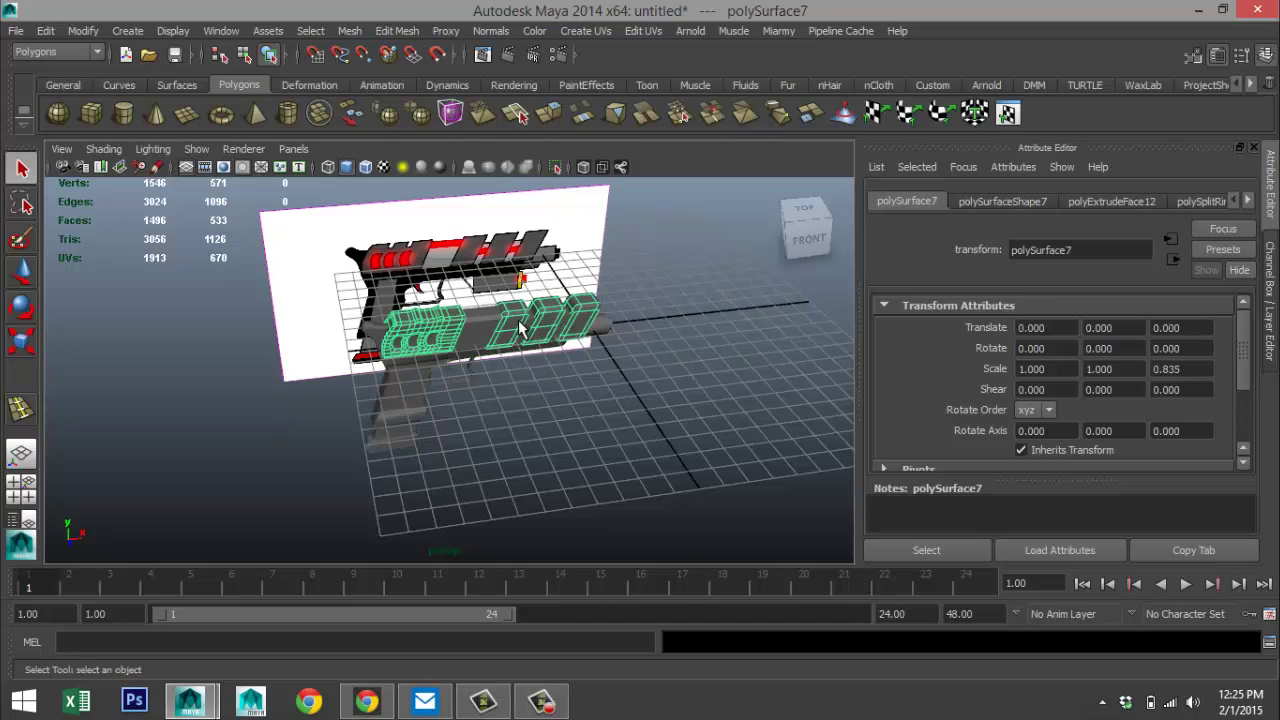
right_drag(515, 329, 546, 640)
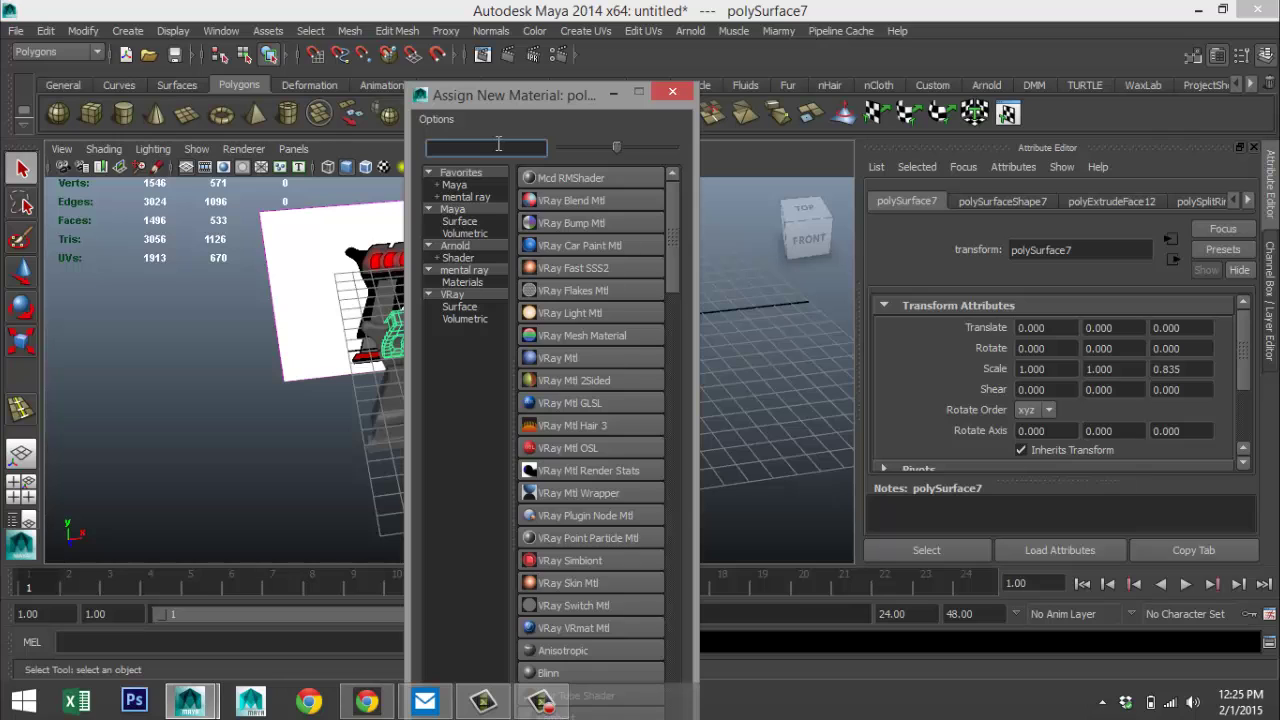
text(mia)
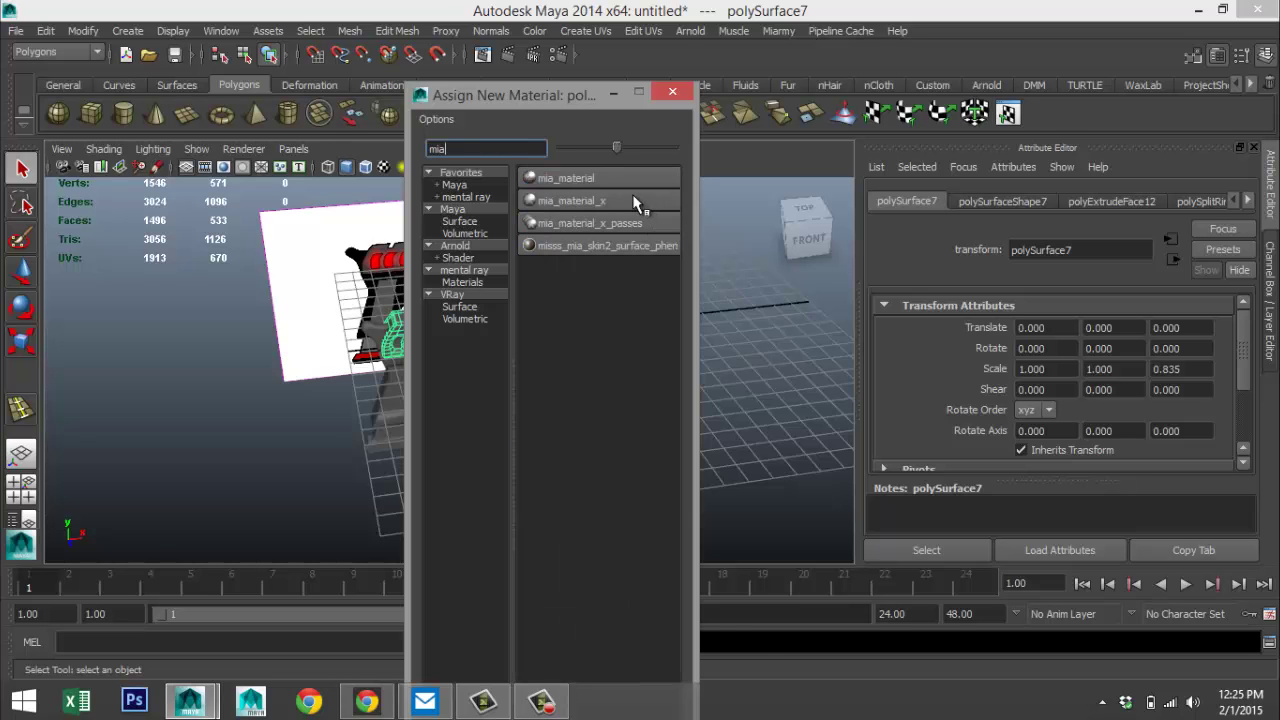
click(637, 201)
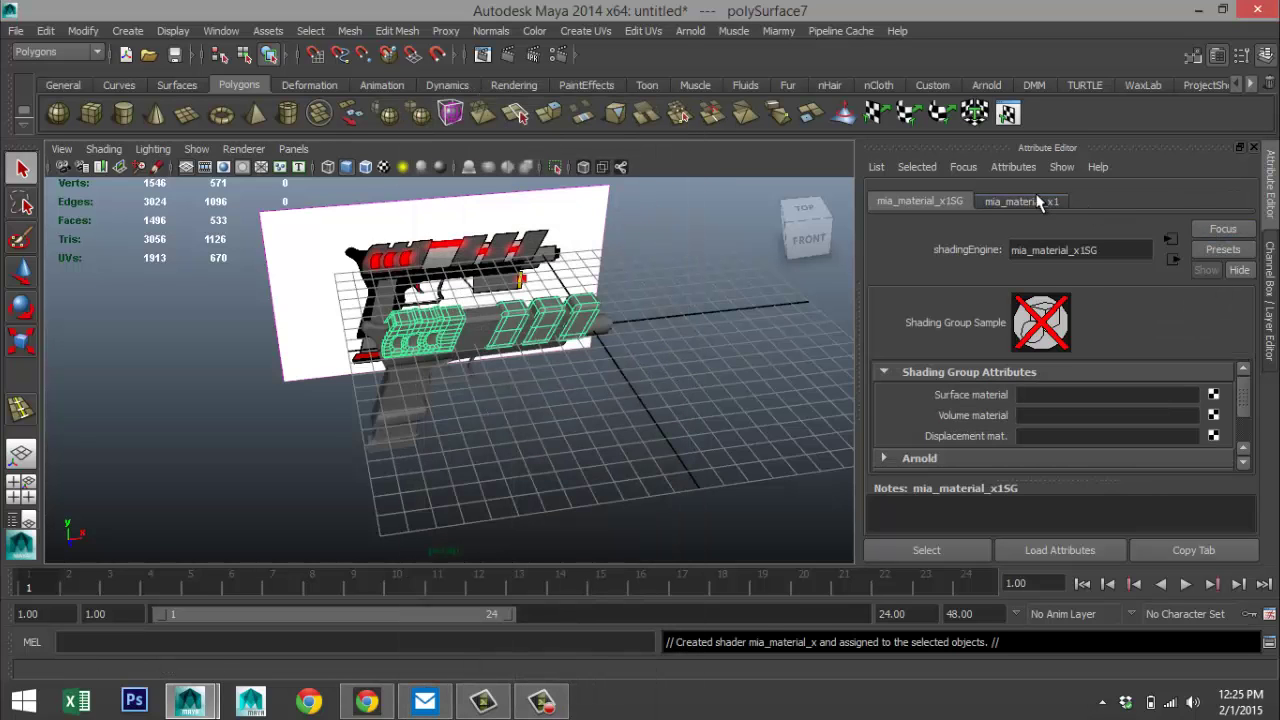
- Replace the slide pieces' mia_material_x settings with the Chrome preset
click(1038, 203)
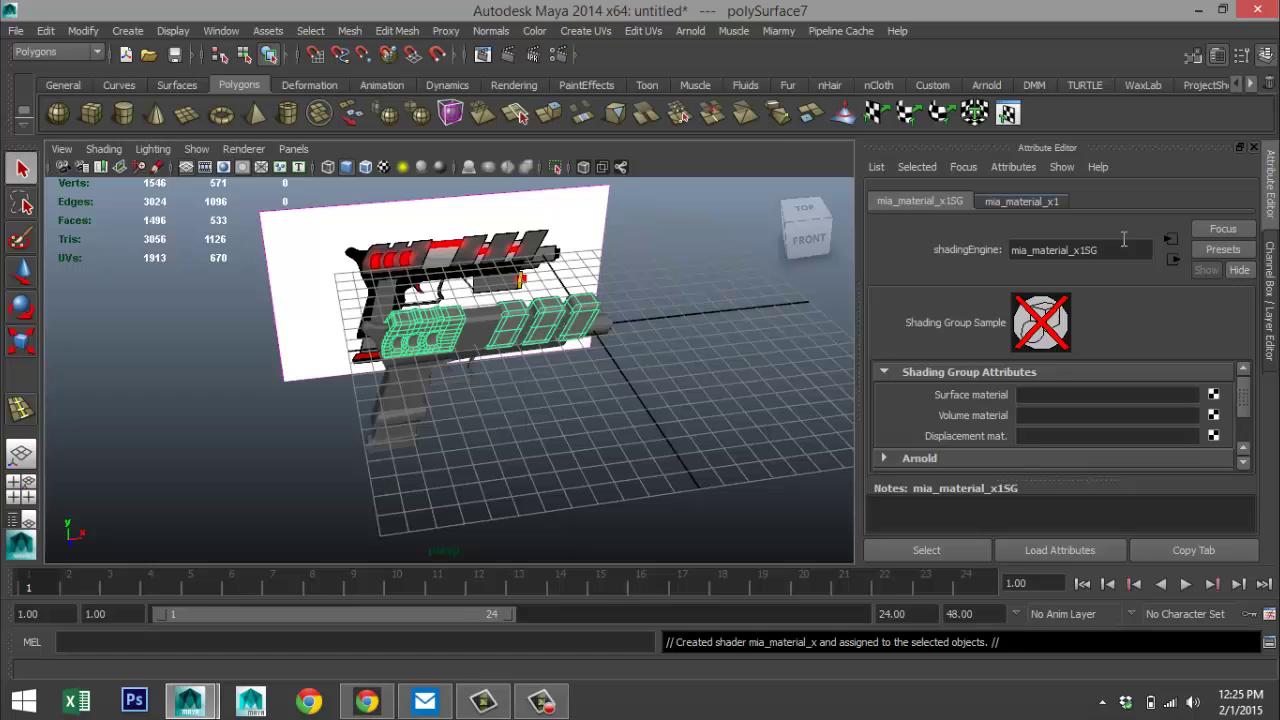
click(1223, 251)
mouse_move(1128, 305)
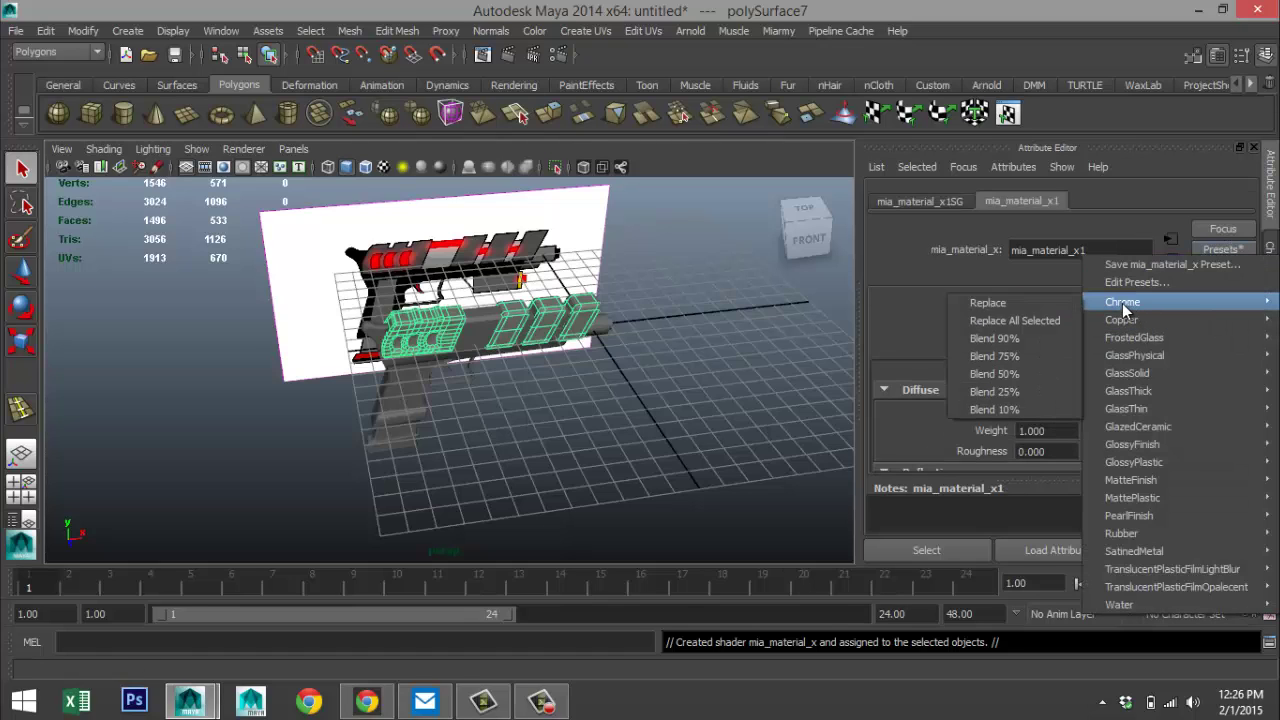
click(1008, 304)
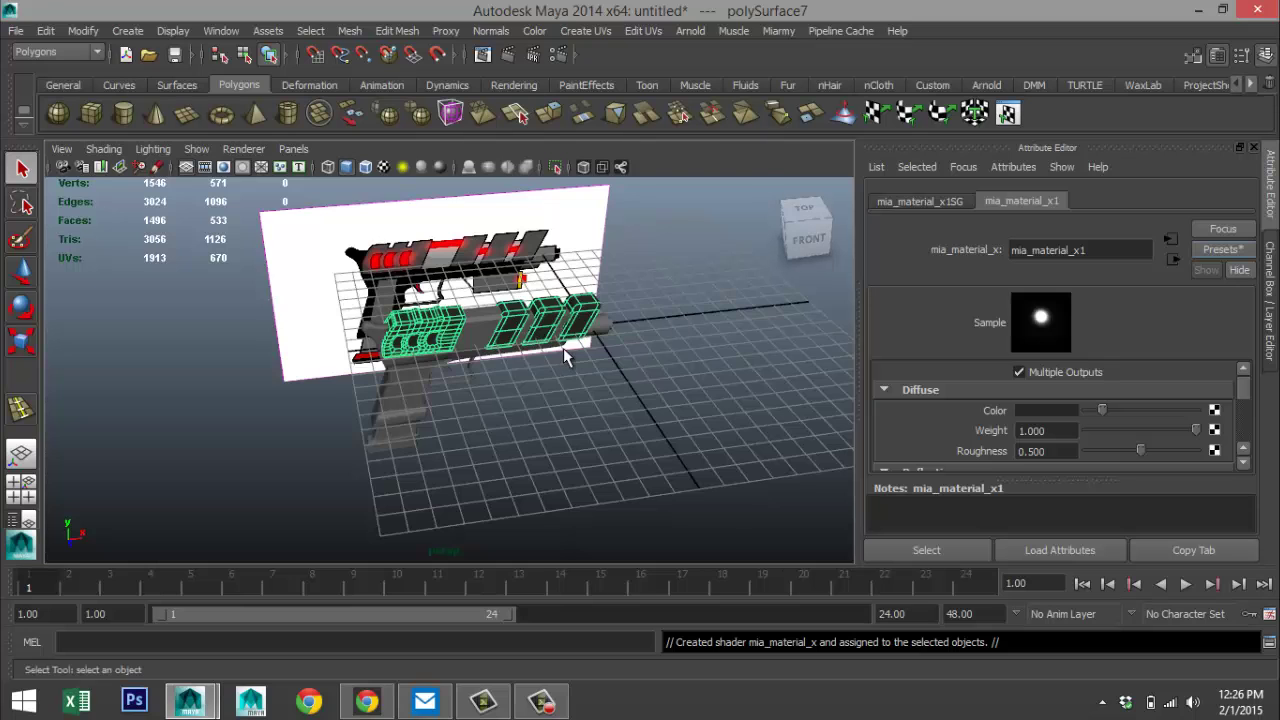
- Assign the existing mia_material_x1 material to the small inner pipe at the gun's muzzle
scroll(563, 348, up, 3)
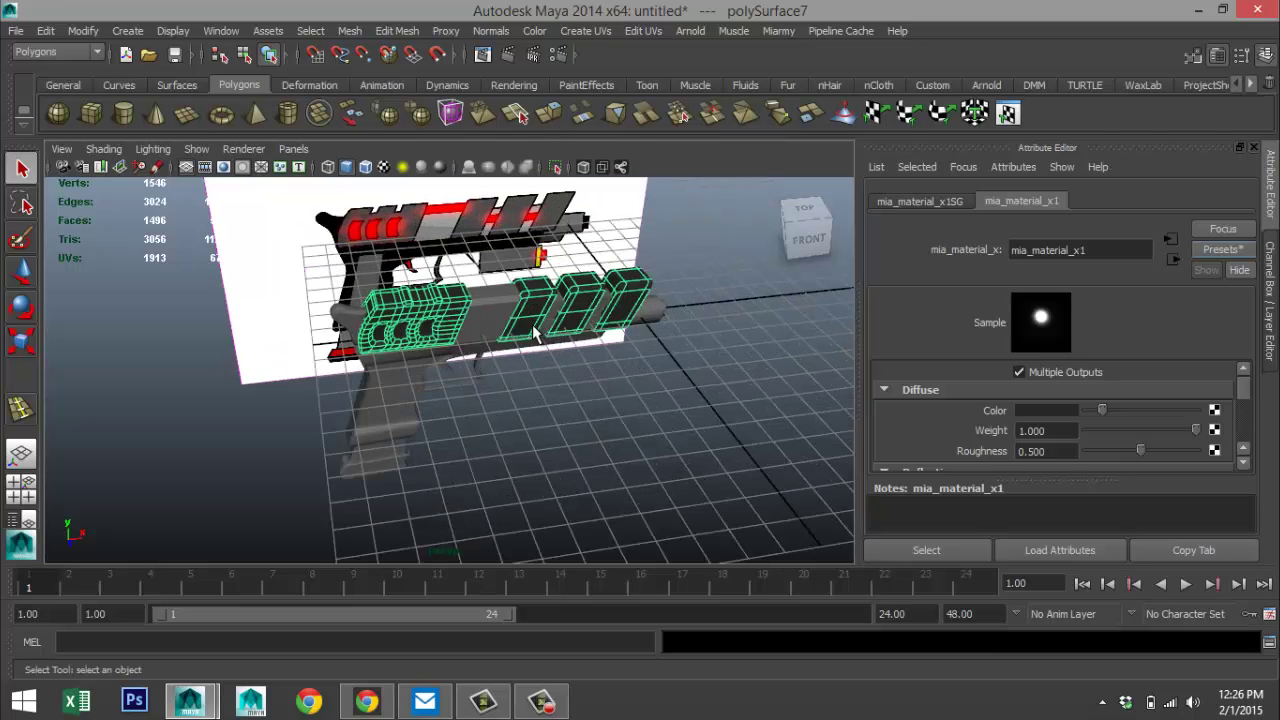
alt+middle_drag(535, 335, 463, 375)
scroll(544, 399, up, 2)
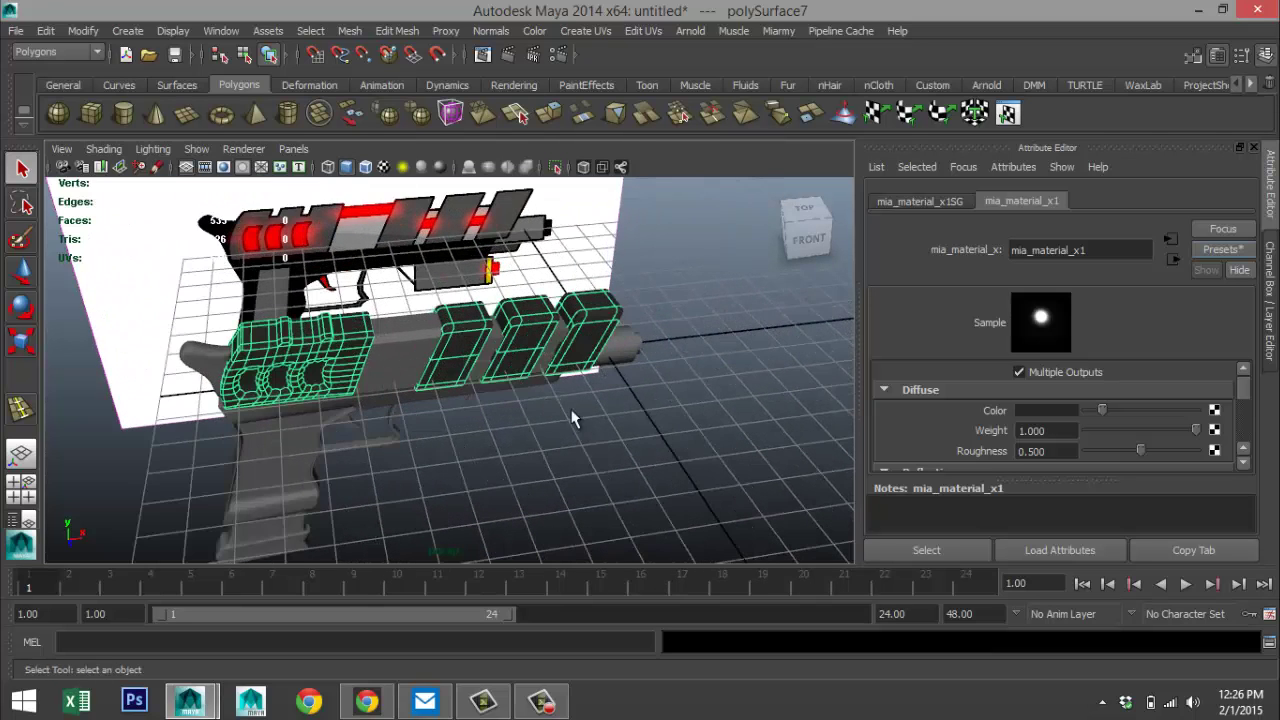
alt+drag(632, 422, 537, 401)
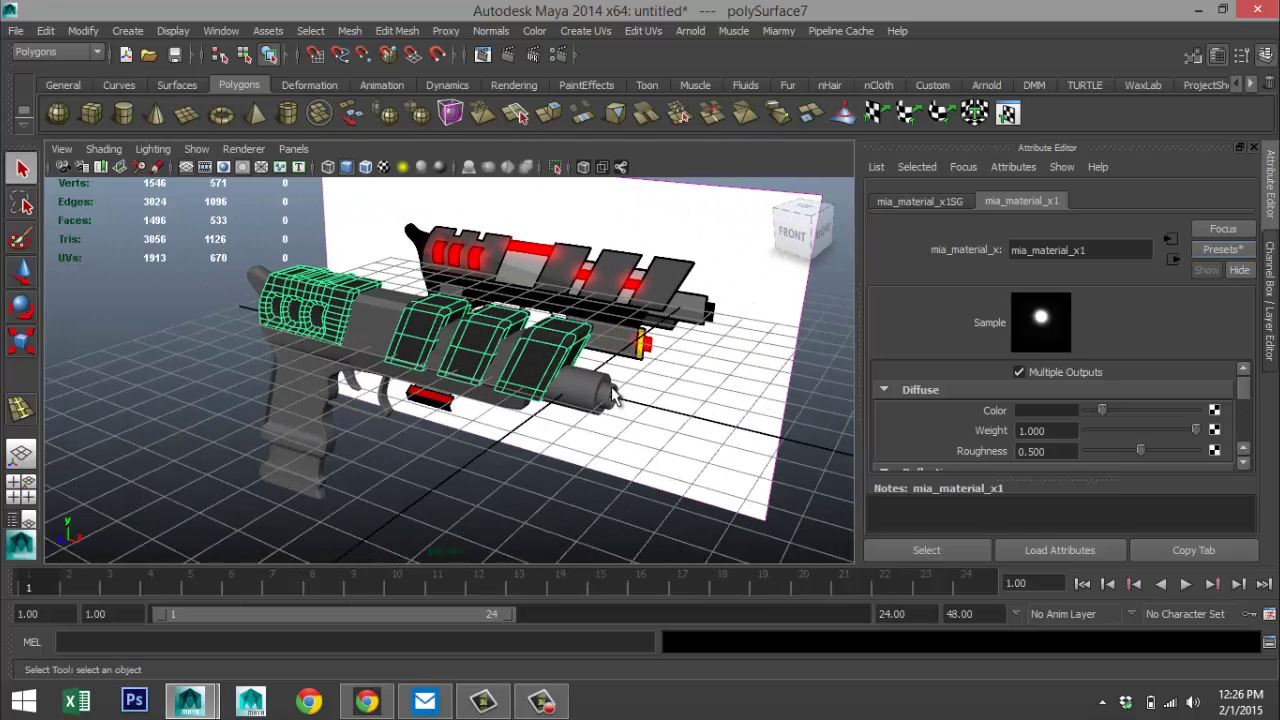
click(611, 396)
right_drag(611, 391, 745, 685)
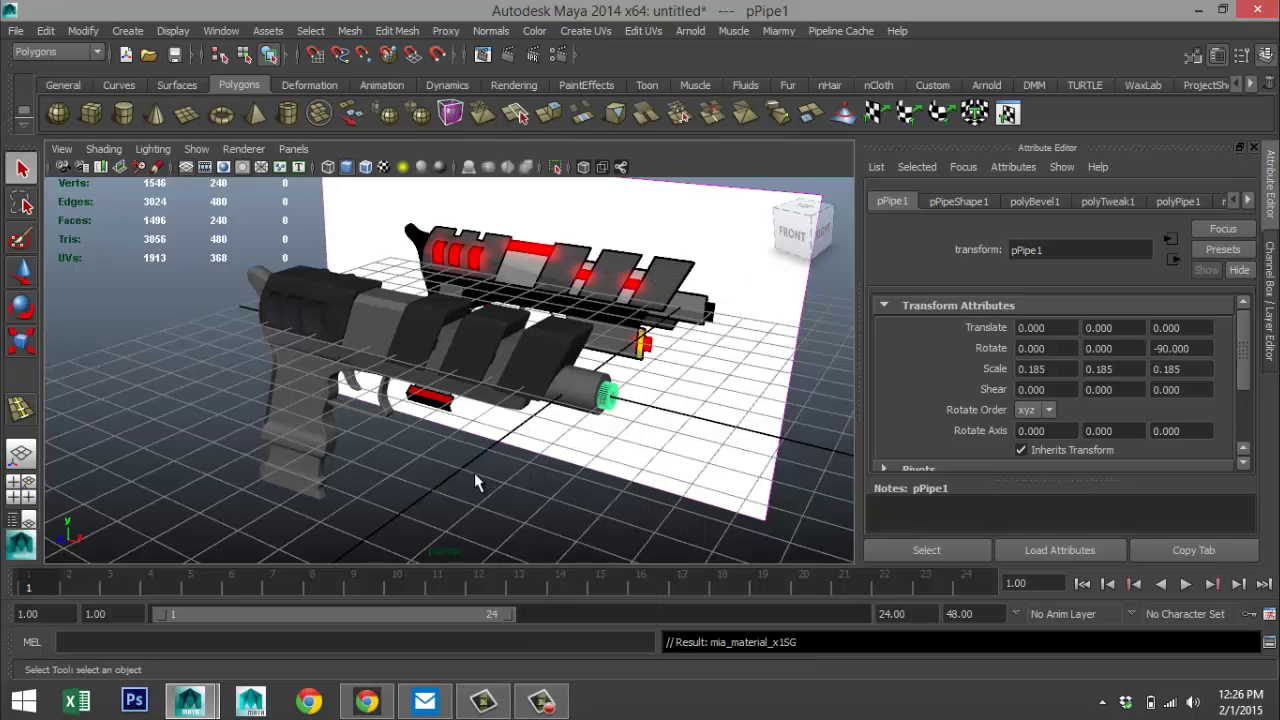
- Assign a new Phong E material to the hammer, the grip and frame piece, and the trigger guard, and set its color to black
alt+drag(457, 474, 563, 490)
alt+middle_drag(531, 471, 671, 466)
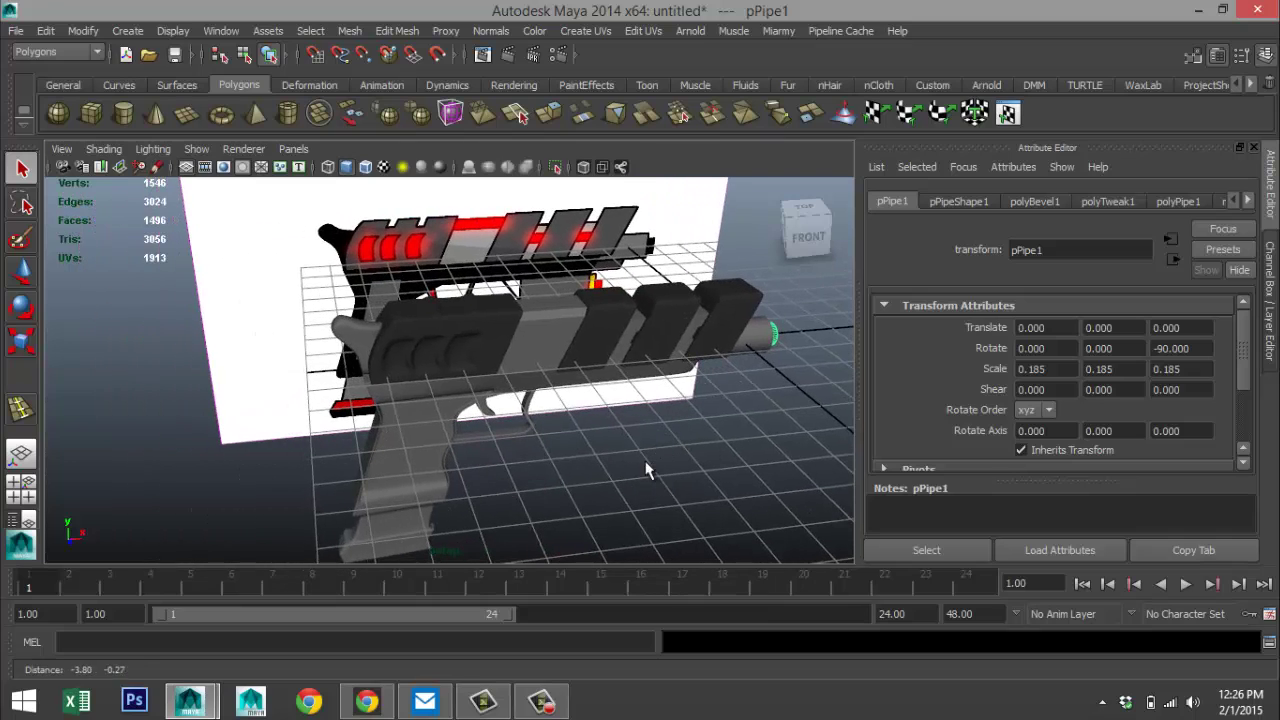
click(360, 337)
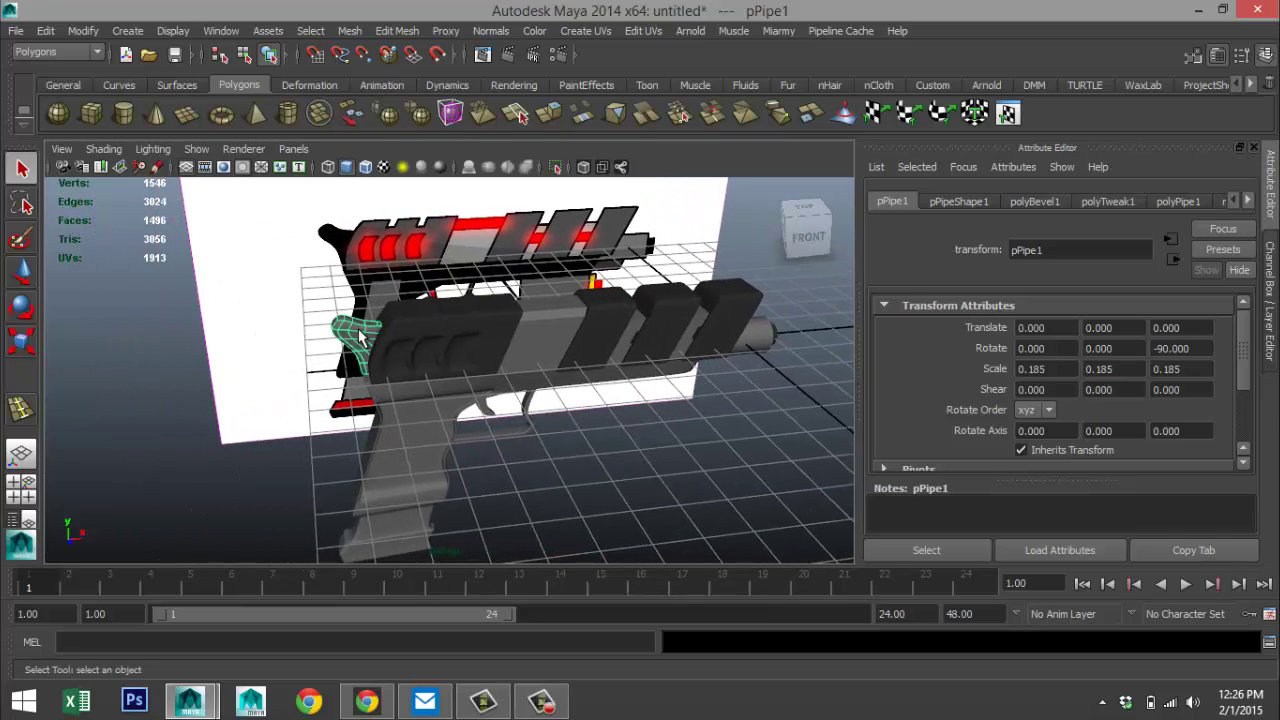
shift+click(407, 447)
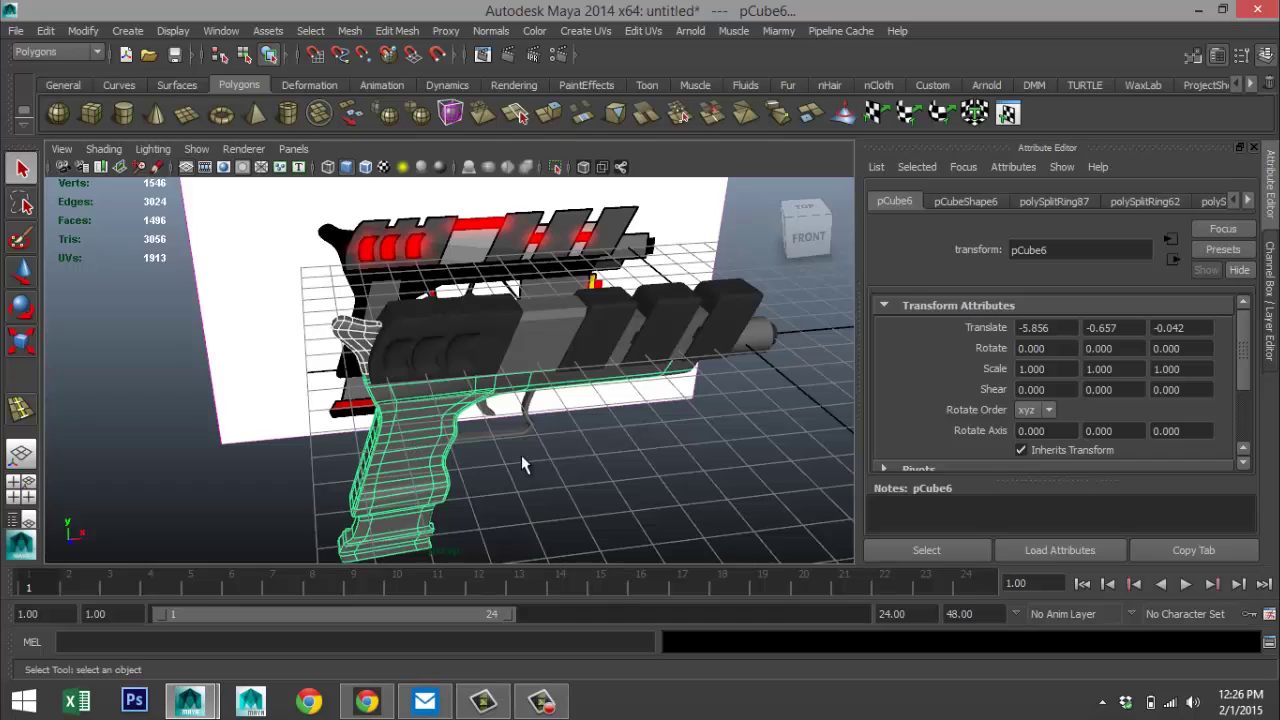
click(529, 425)
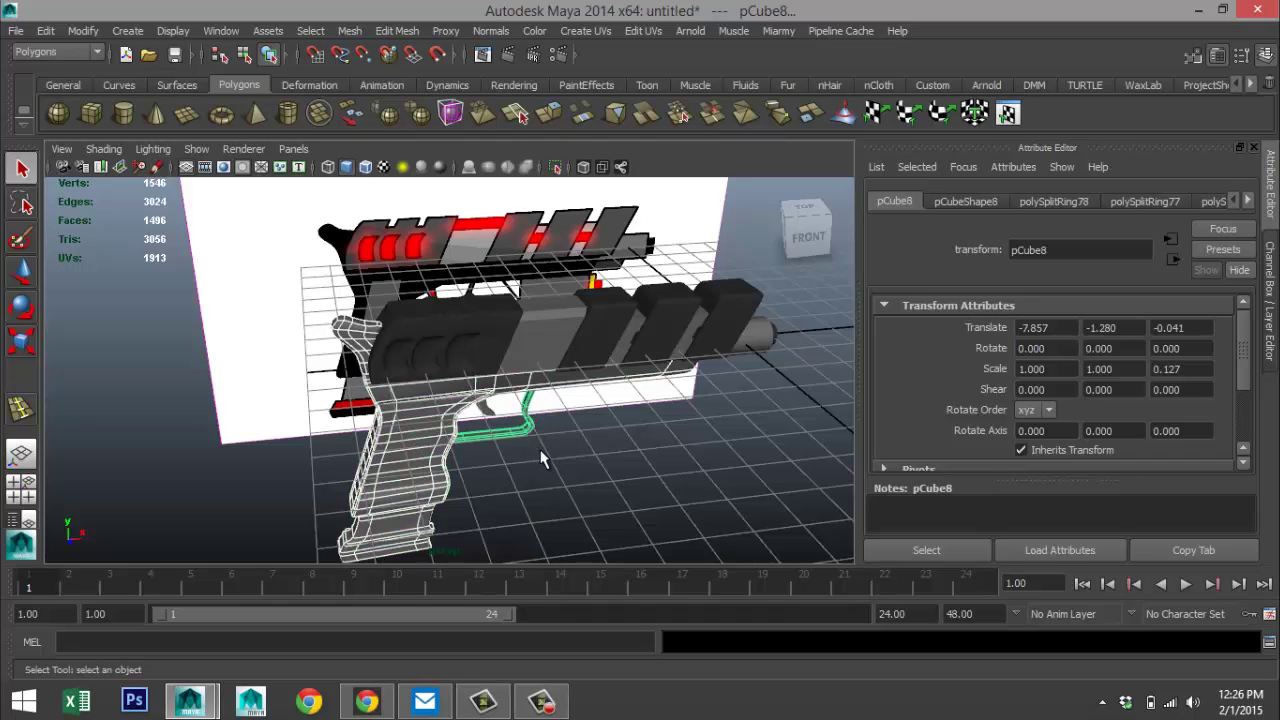
right_click(423, 447)
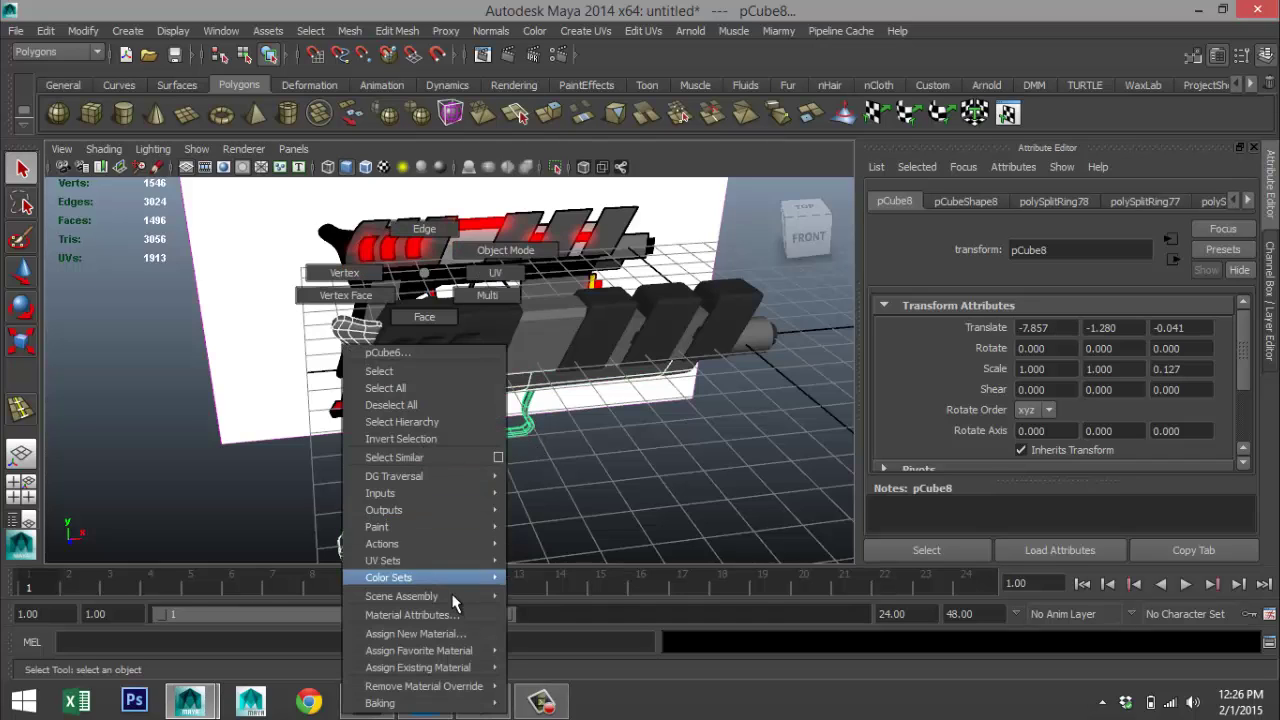
click(461, 633)
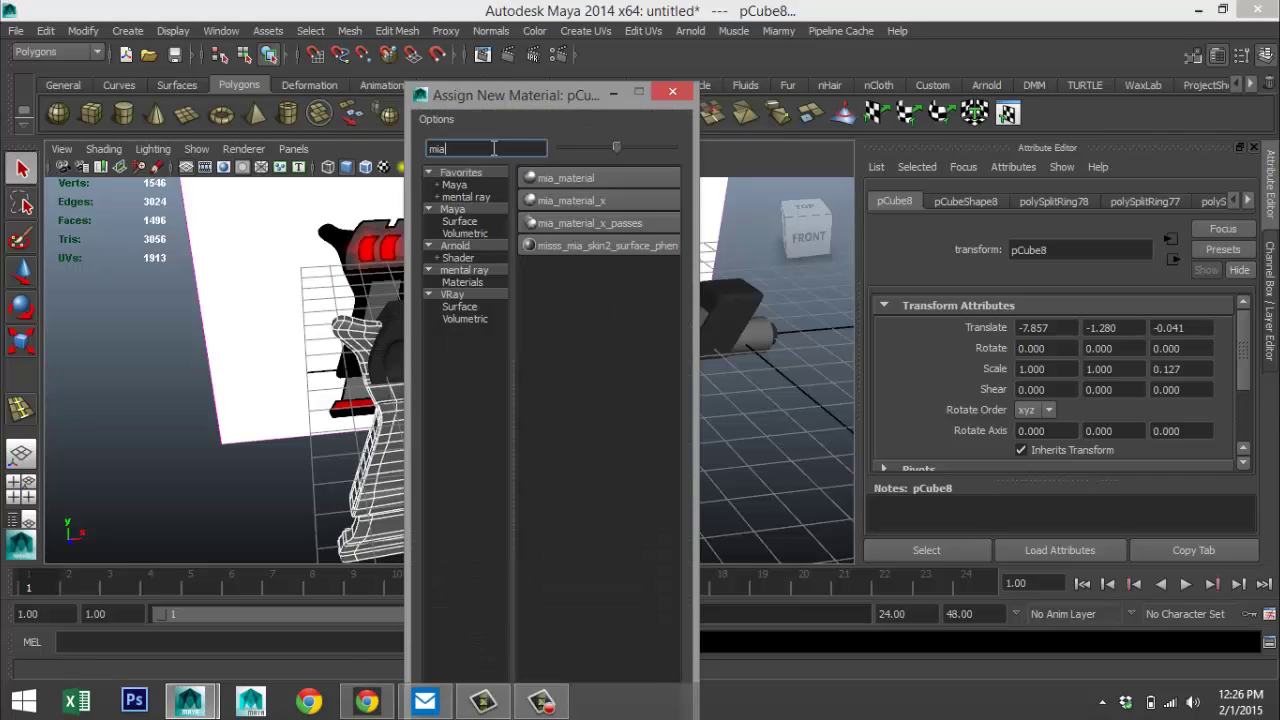
text(ph)
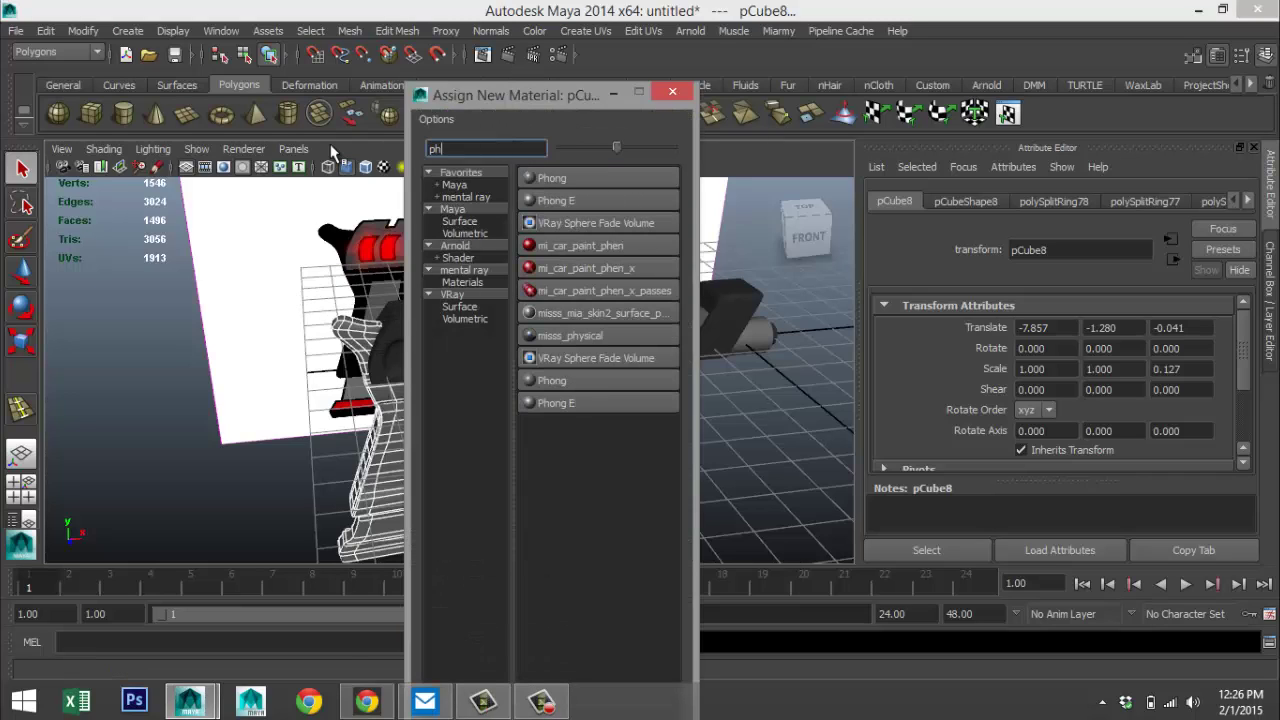
click(610, 204)
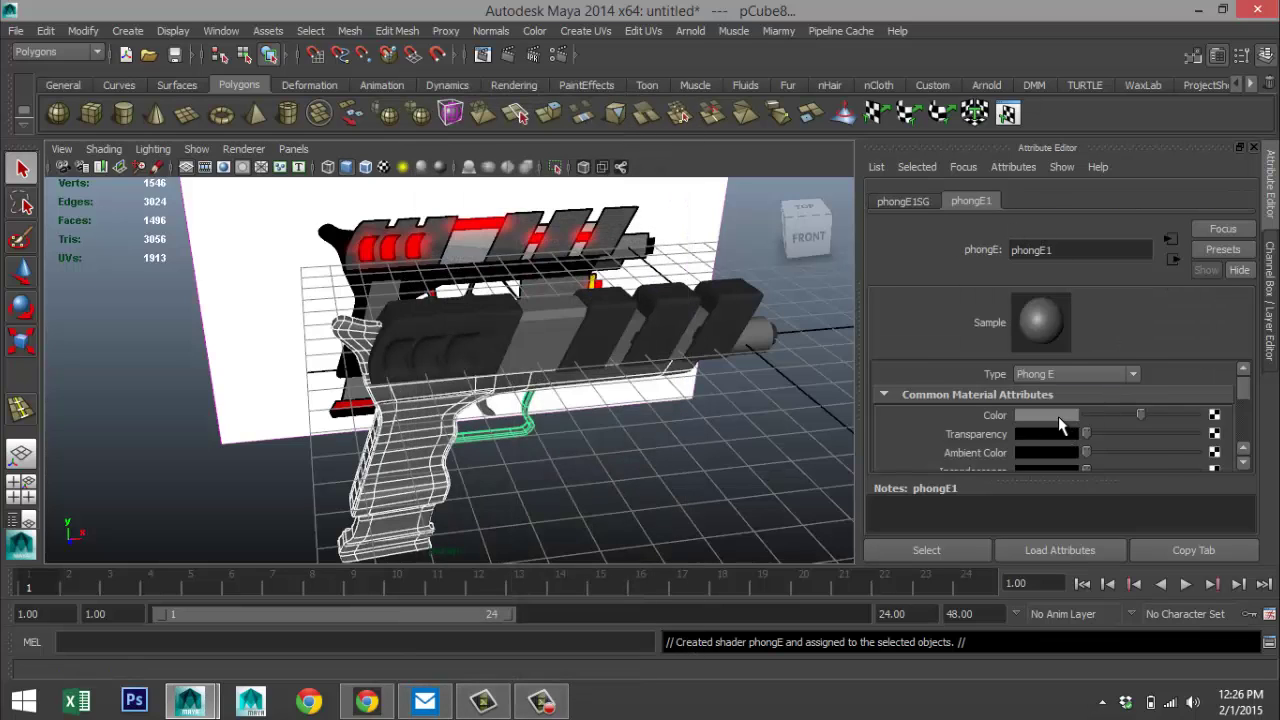
click(1058, 416)
click(1096, 379)
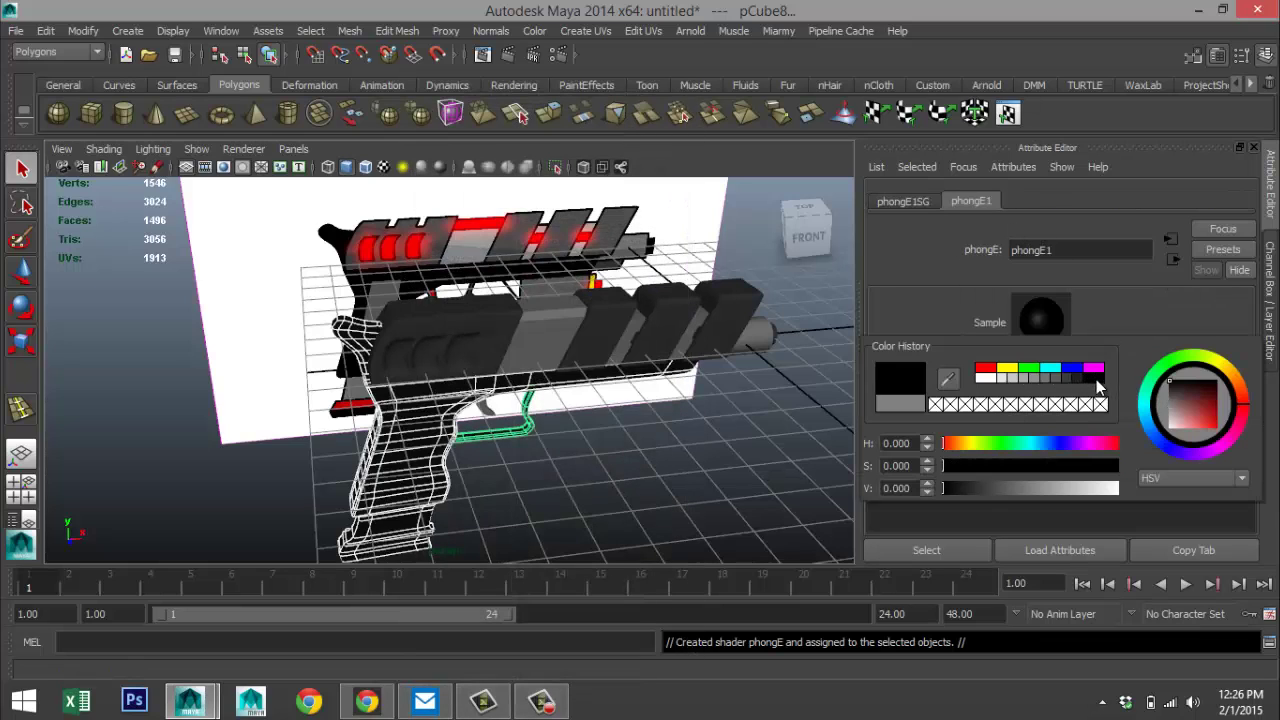
- Assign a new mia_material_x material to the light inner slide block and the barrel pipe at the muzzle
alt+middle_drag(686, 392, 591, 415)
scroll(547, 420, up, 3)
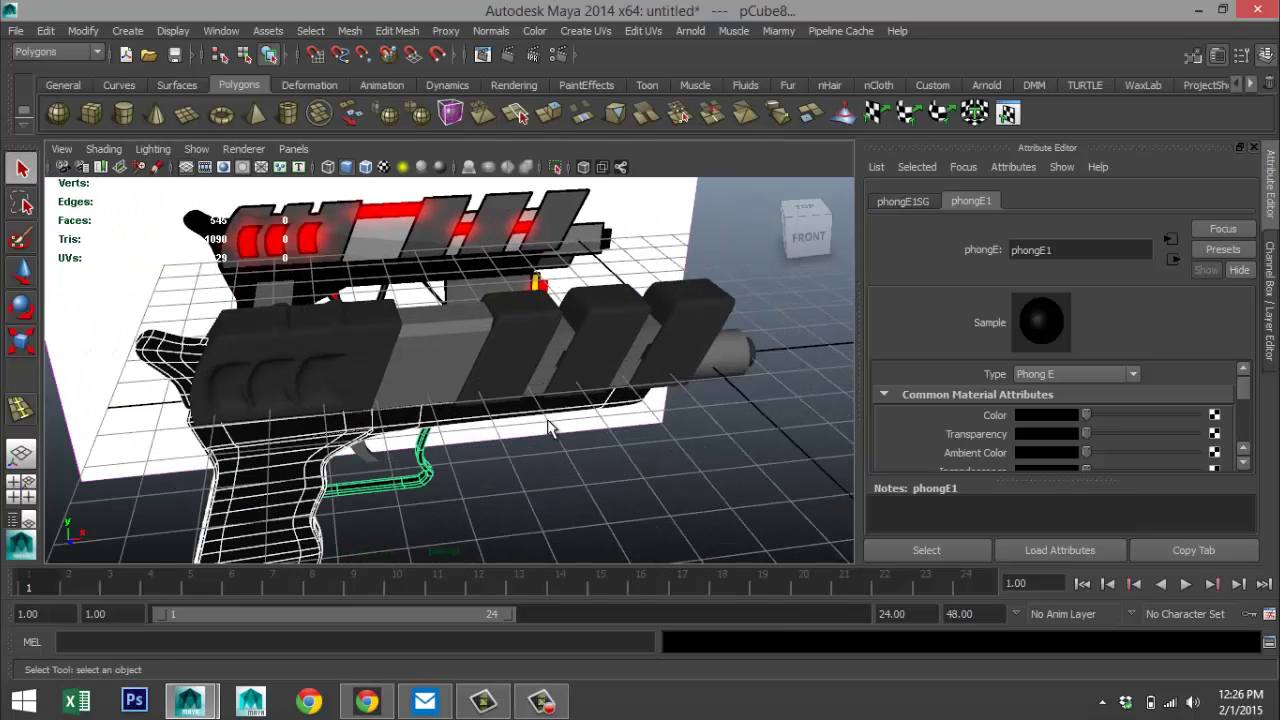
click(440, 345)
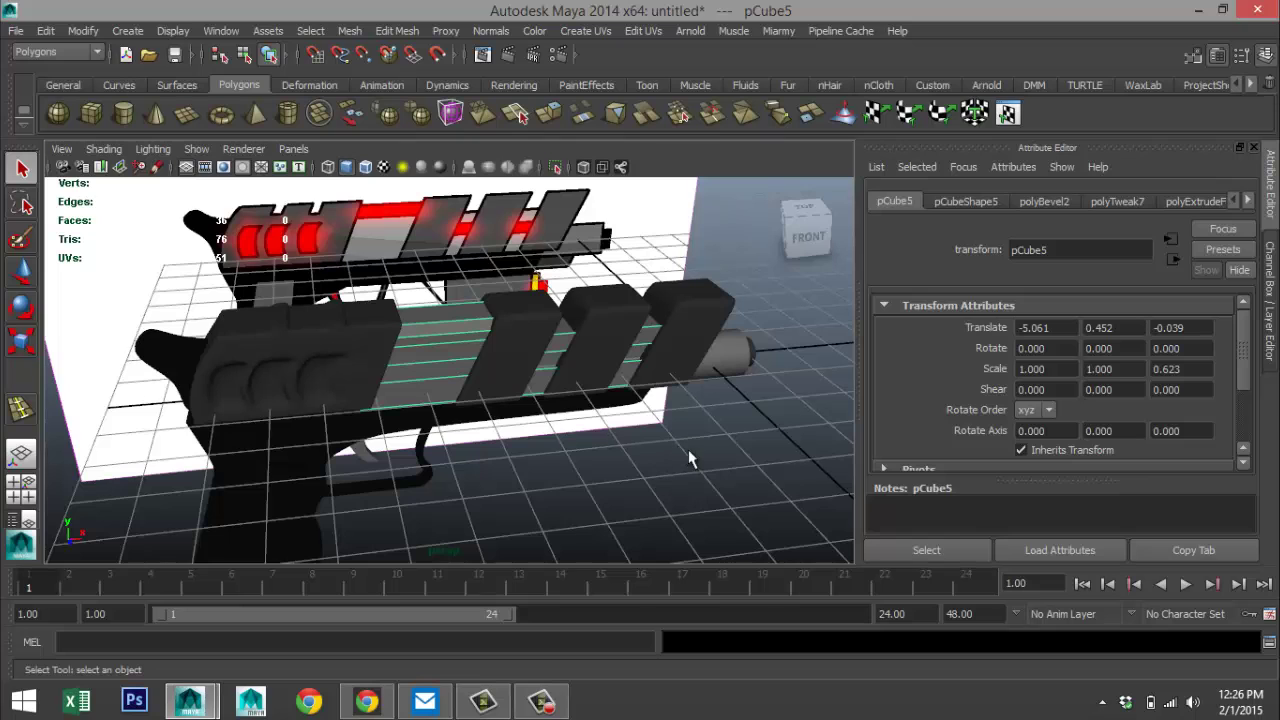
click(733, 358)
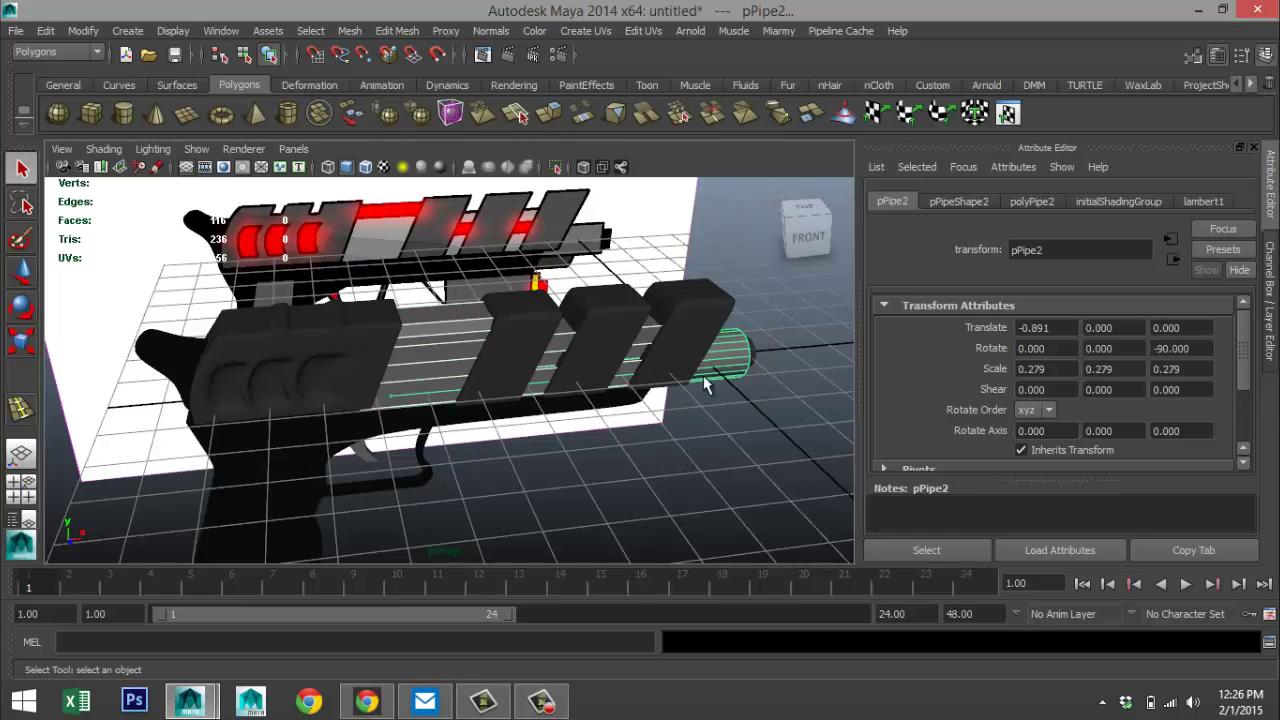
scroll(576, 428, down, 5)
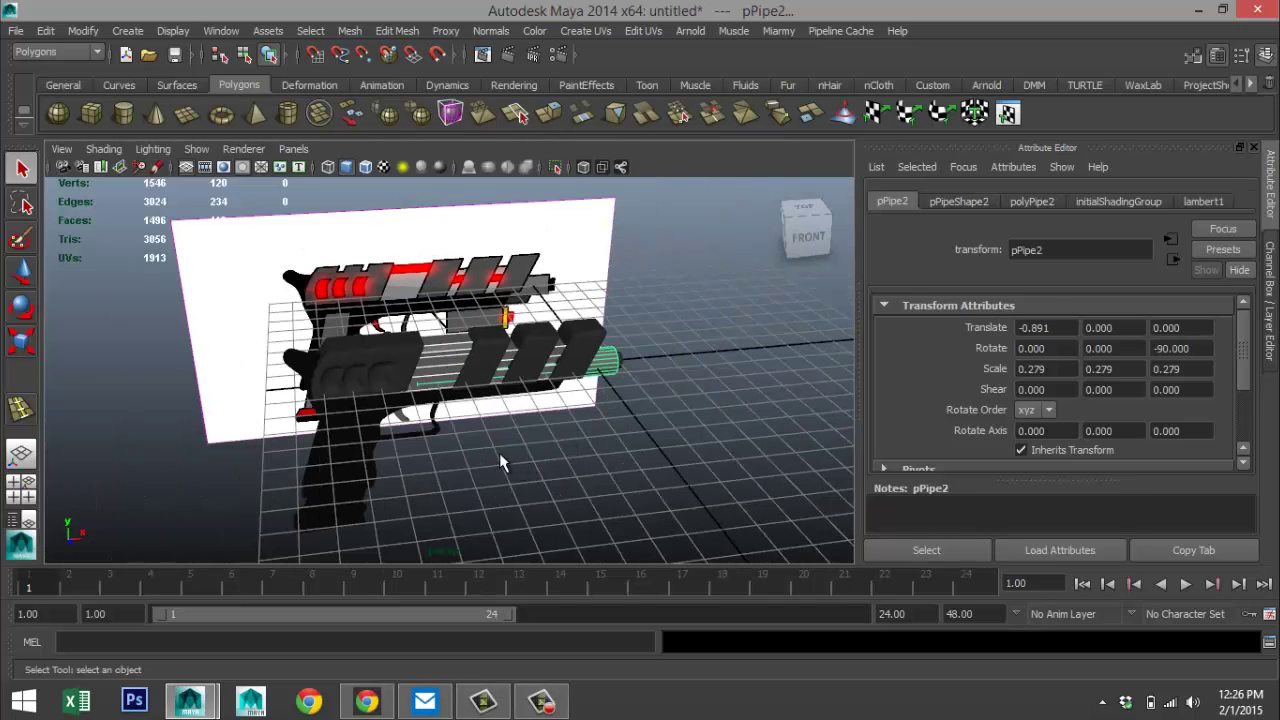
alt+middle_drag(502, 462, 531, 472)
right_drag(474, 376, 480, 632)
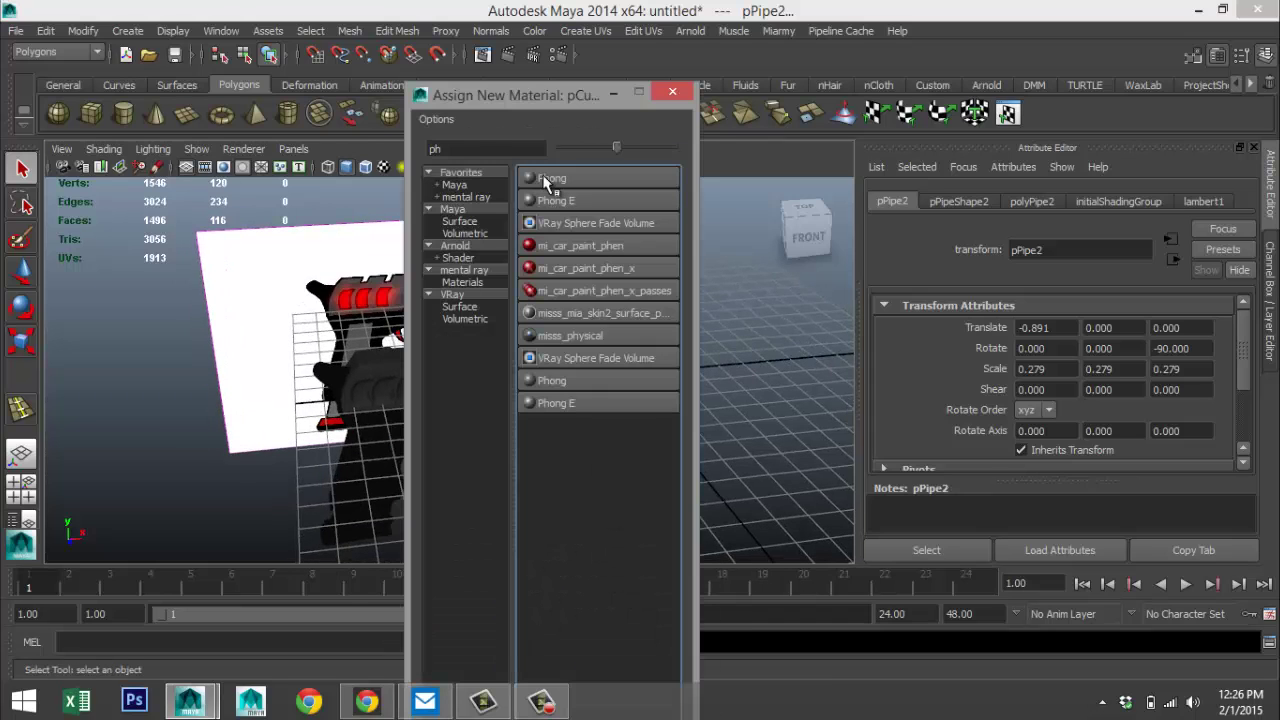
drag(474, 147, 395, 138)
text(mia)
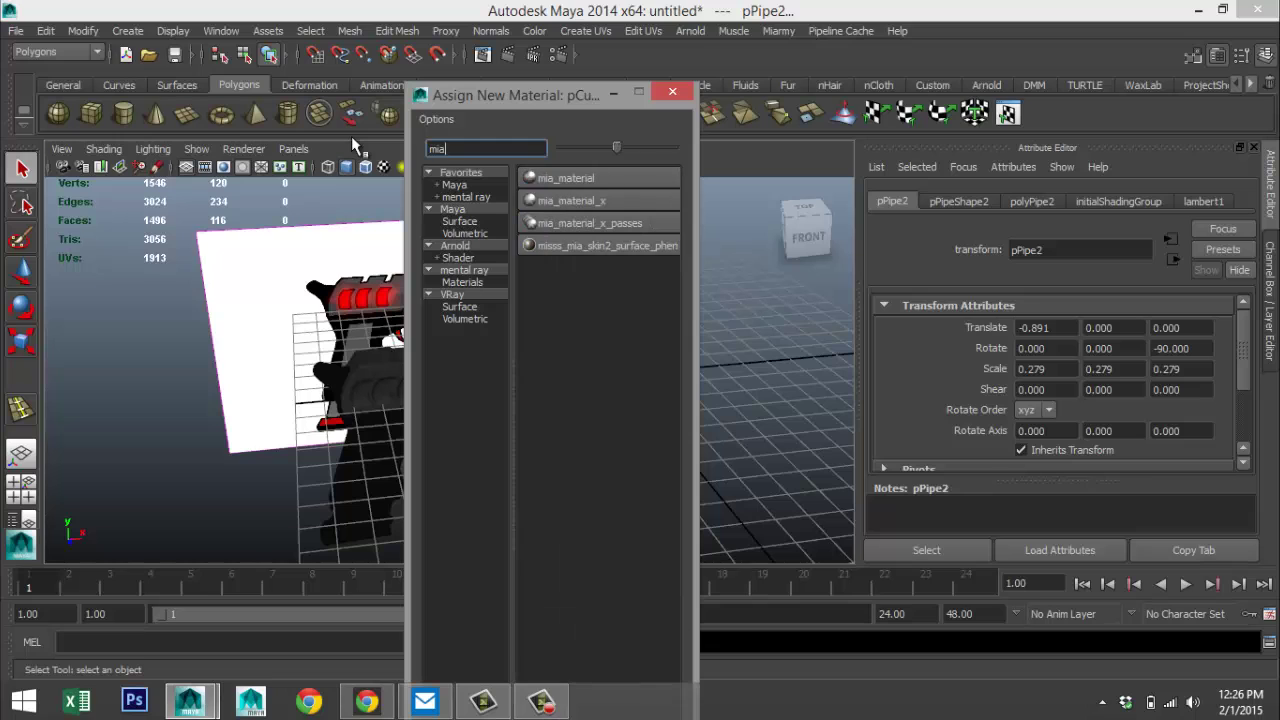
click(634, 203)
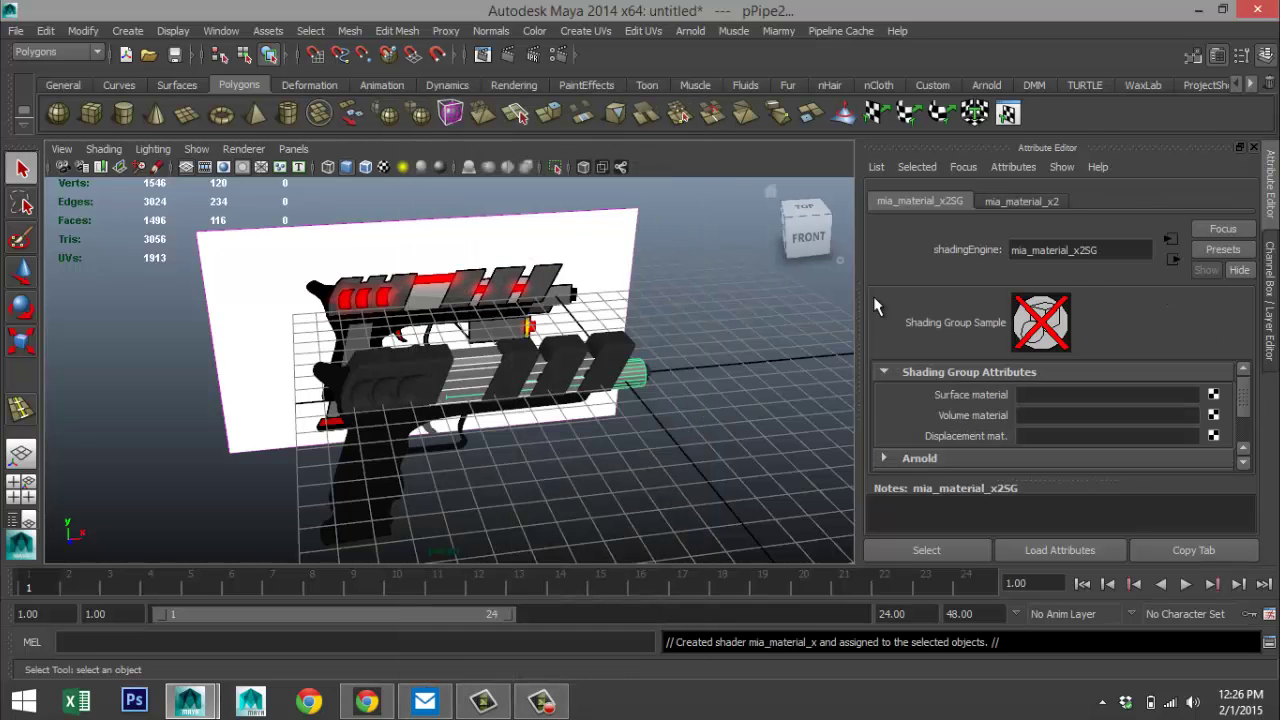
- Replace the settings of the inner block and barrel's mia_material_x2 with the SatinedMetal preset
click(1044, 200)
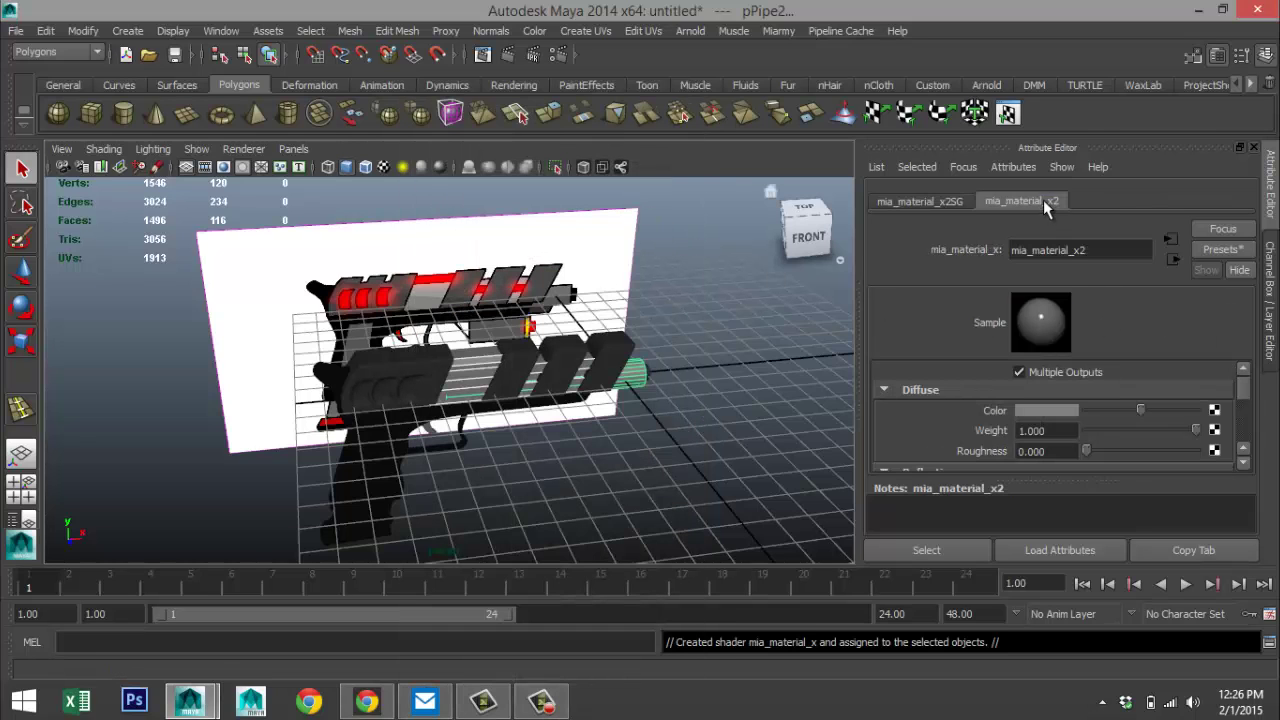
click(1223, 250)
mouse_move(1207, 463)
mouse_move(1190, 497)
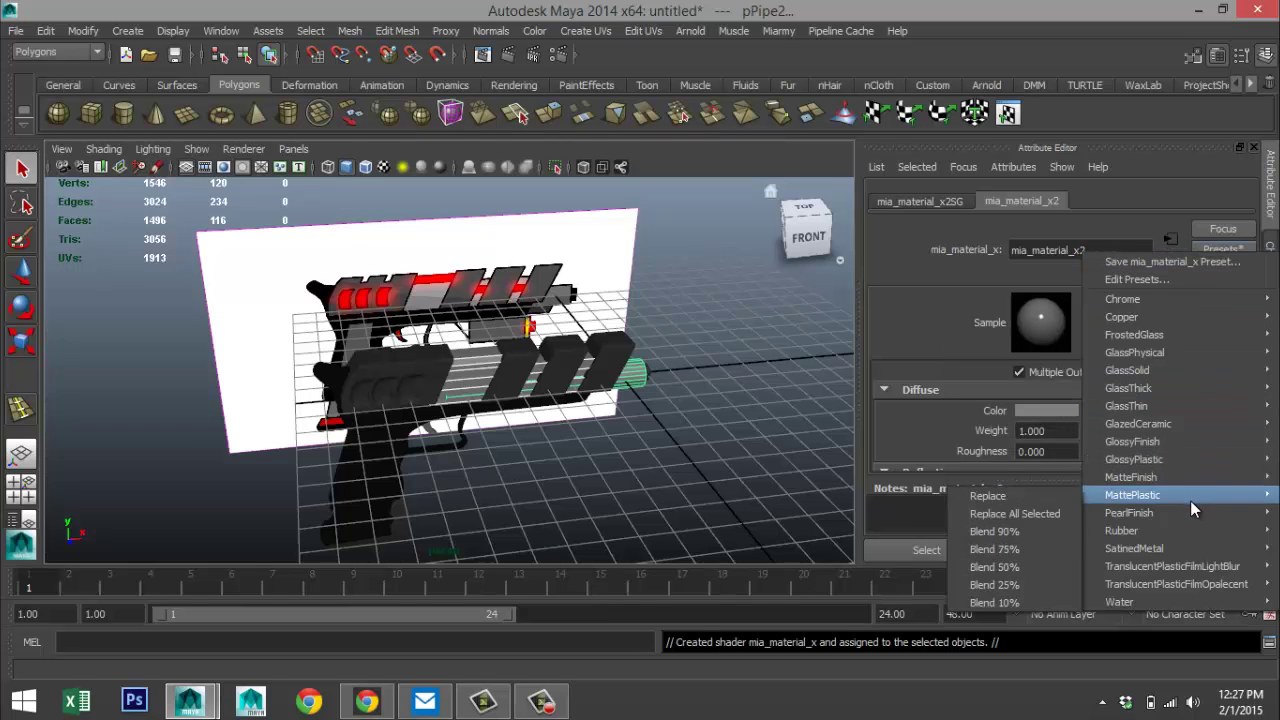
mouse_move(1103, 553)
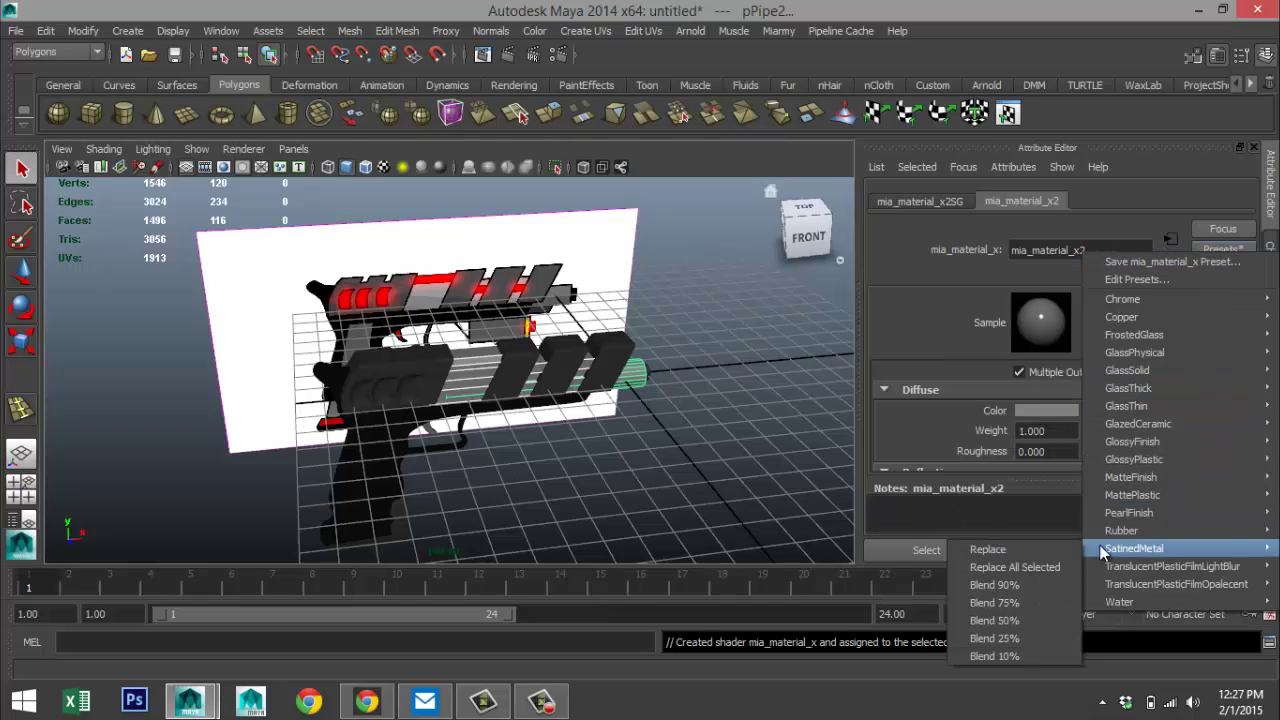
click(1014, 550)
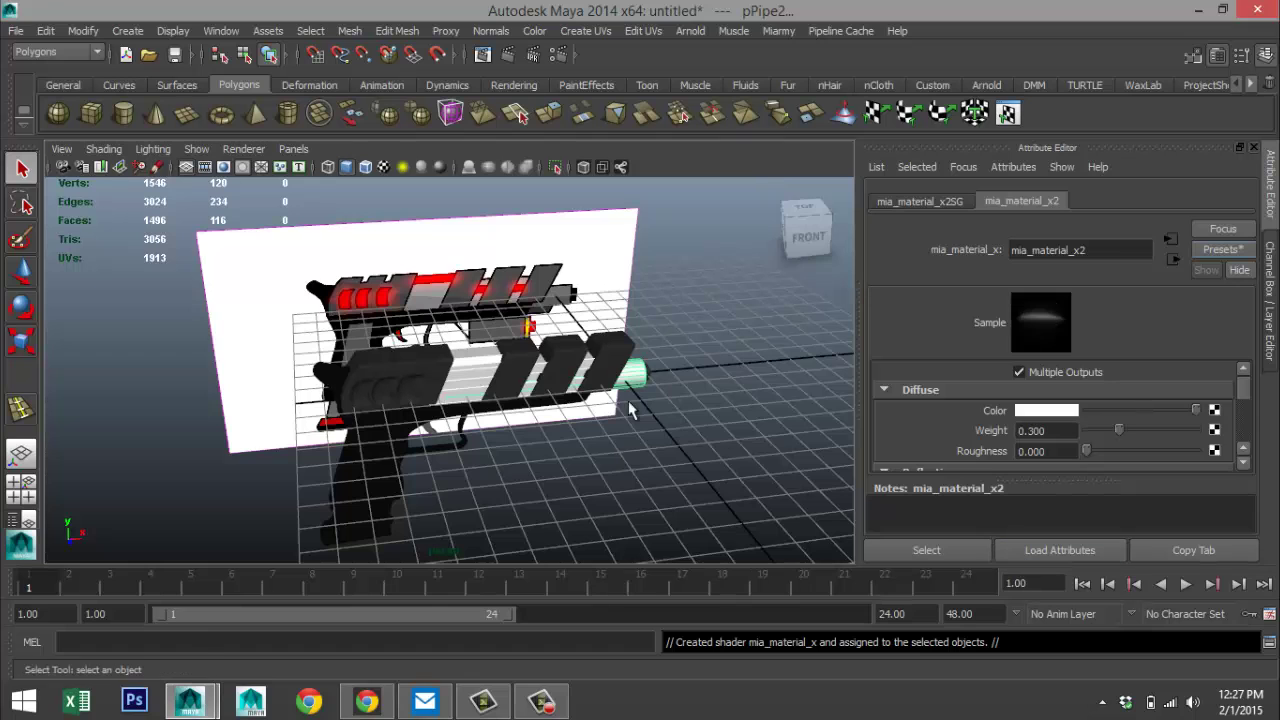
- Select the inner and rim faces of the three rounded recesses on the front side of the rear slide piece
scroll(650, 397, up, 2)
scroll(588, 392, up, 2)
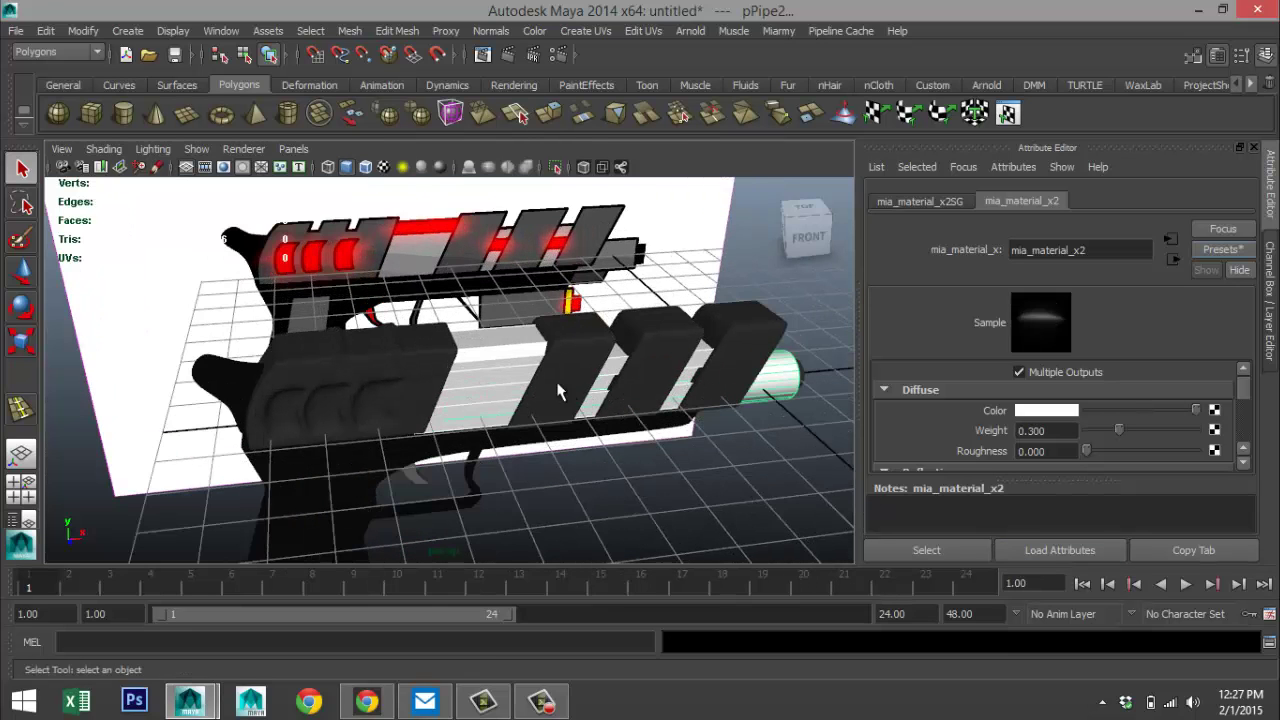
alt+middle_drag(564, 361, 643, 350)
scroll(638, 352, up, 2)
alt+drag(640, 360, 417, 297)
click(405, 310)
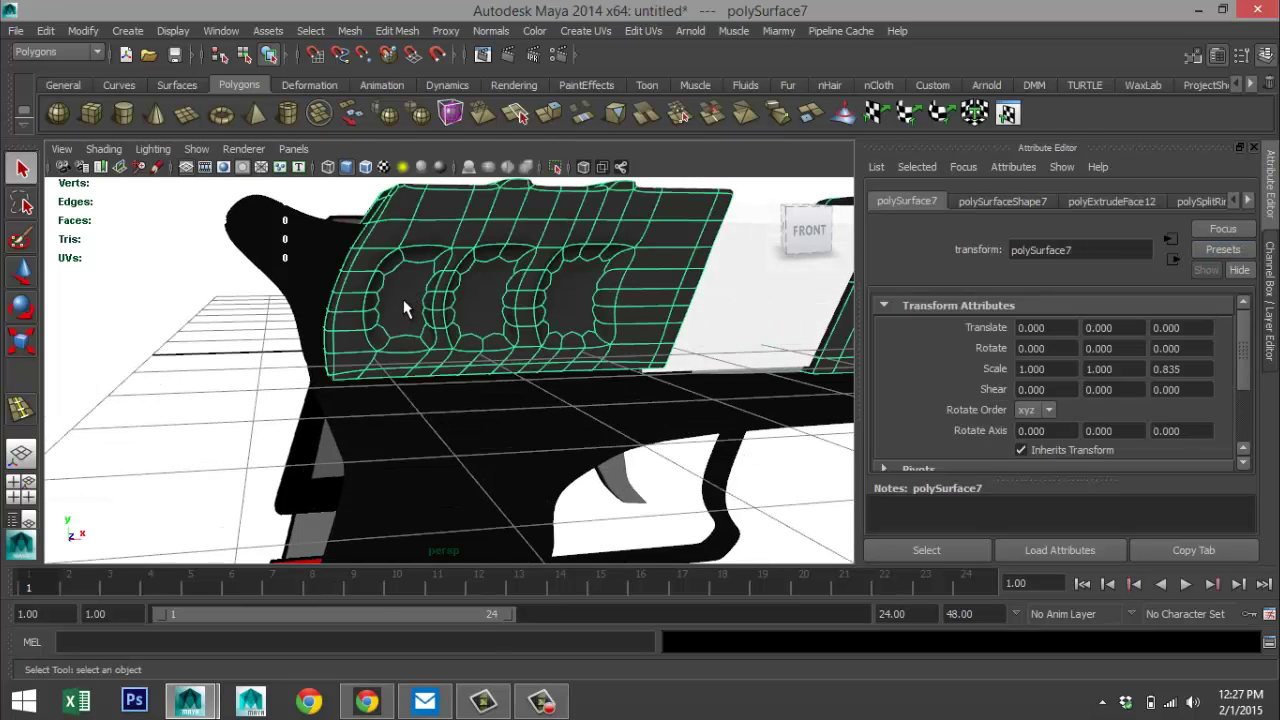
right_drag(403, 273, 416, 313)
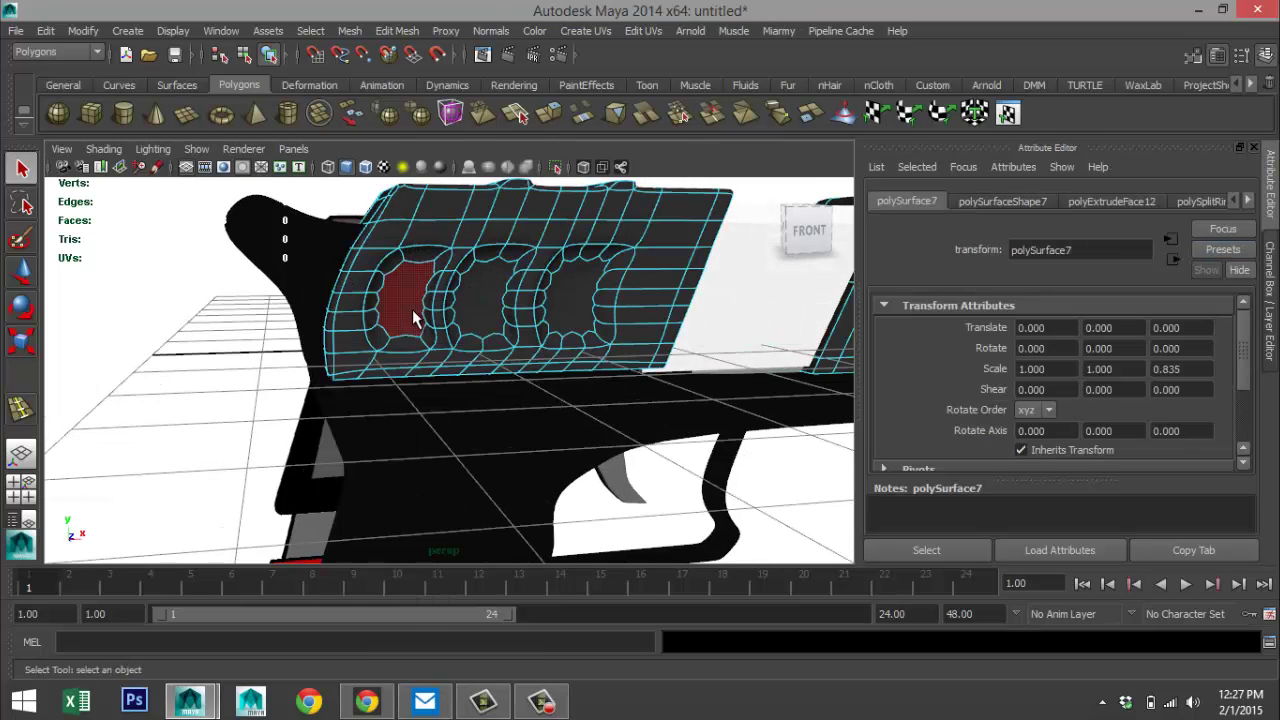
click(422, 254)
mouse_move(394, 280)
shift+mouse_down()
mouse_move(375, 300)
mouse_move(381, 345)
mouse_move(438, 345)
mouse_move(440, 264)
mouse_move(520, 290)
mouse_move(482, 292)
mouse_move(470, 266)
mouse_move(491, 257)
mouse_move(511, 260)
mouse_move(523, 288)
mouse_move(514, 334)
mouse_move(494, 346)
mouse_move(466, 349)
mouse_move(452, 322)
mouse_move(455, 292)
mouse_move(484, 291)
shift+mouse_up()
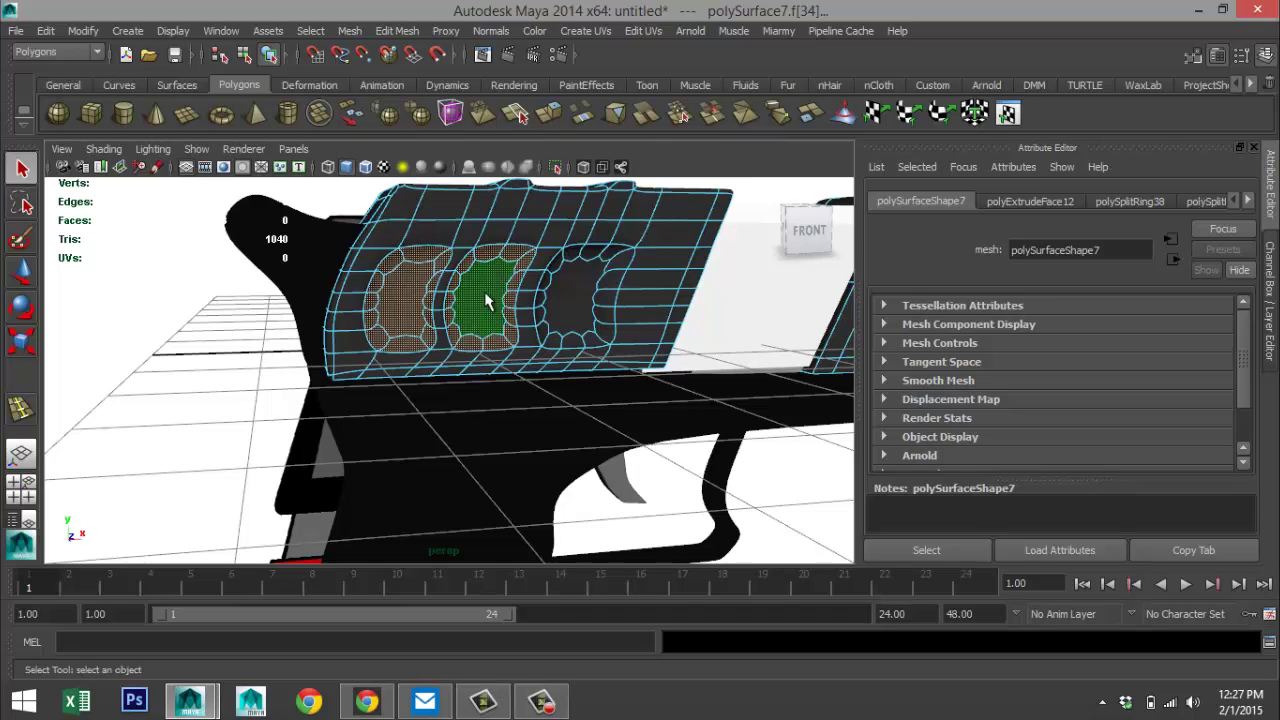
mouse_move(557, 266)
shift+mouse_down()
mouse_move(571, 254)
mouse_move(620, 267)
mouse_move(603, 343)
mouse_move(556, 340)
mouse_move(546, 290)
mouse_move(493, 338)
shift+mouse_up()
key(f)
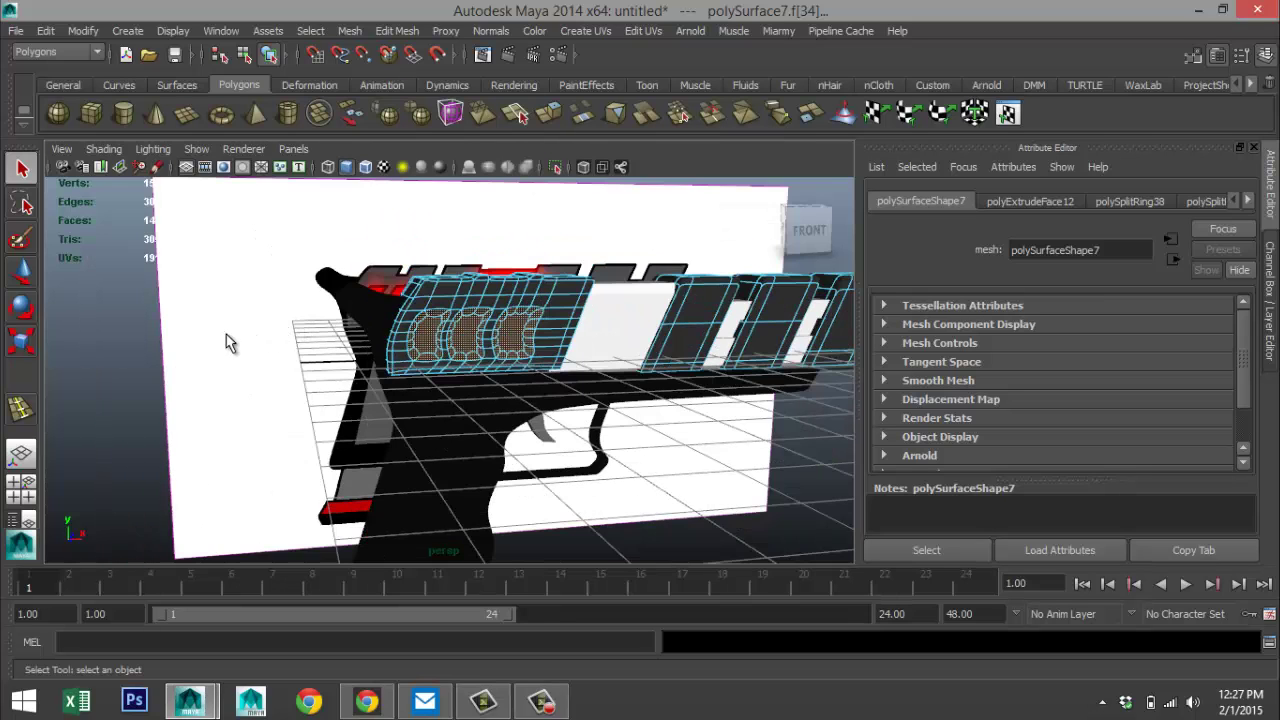
- Add the center faces and lower rim faces of the three recesses on the slide's opposite side to the selection
alt+drag(229, 343, 512, 366)
shift+click(381, 217)
shift+click(466, 210)
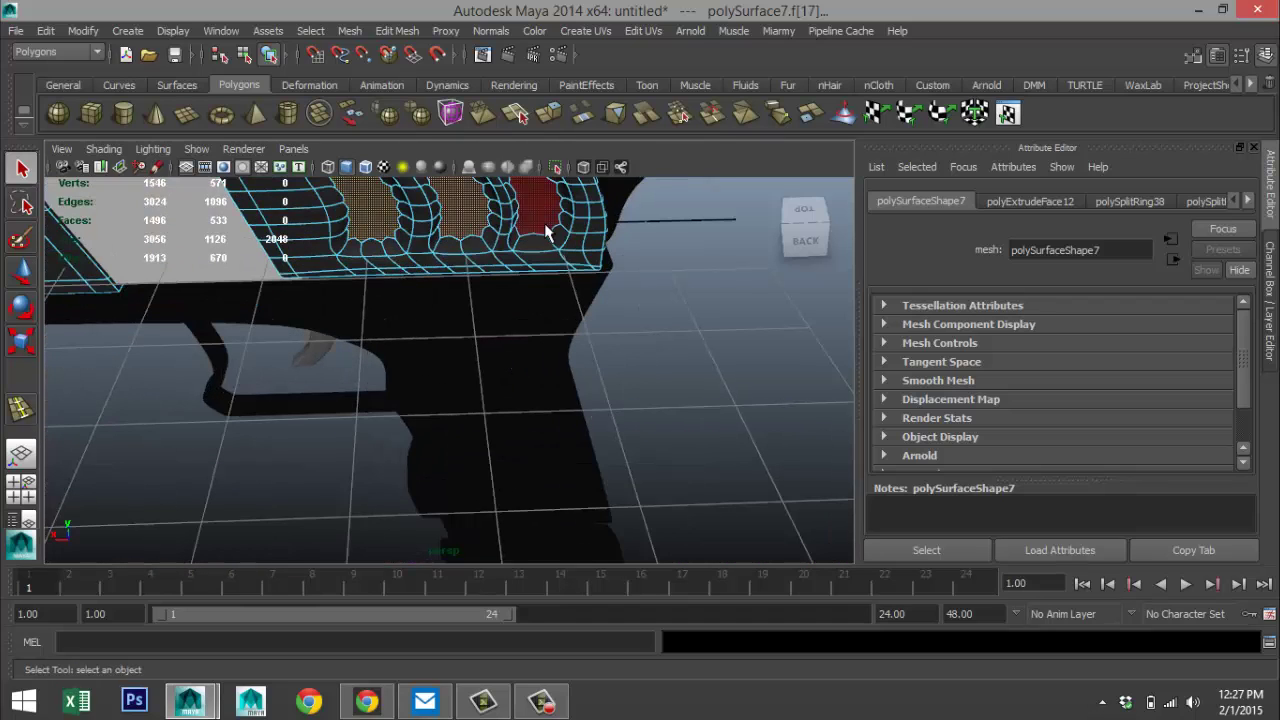
shift+click(544, 225)
shift+click(522, 239)
shift+click(540, 244)
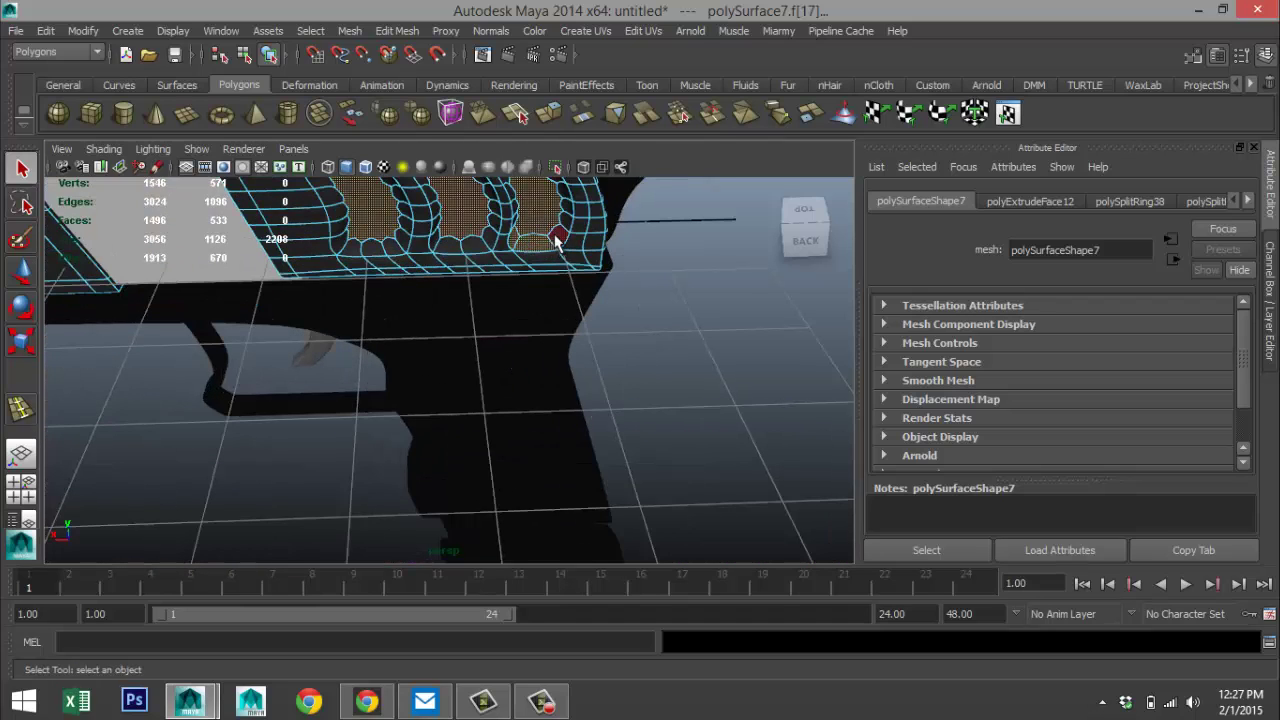
shift+click(482, 248)
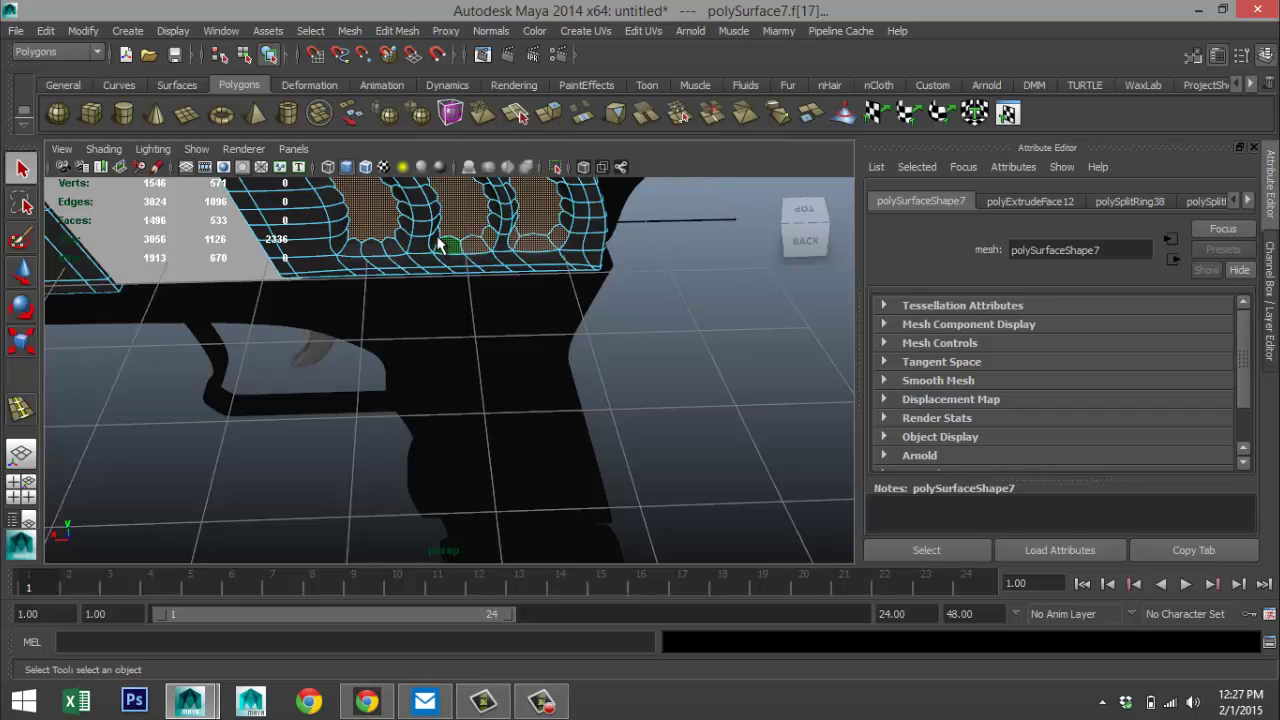
shift+click(400, 252)
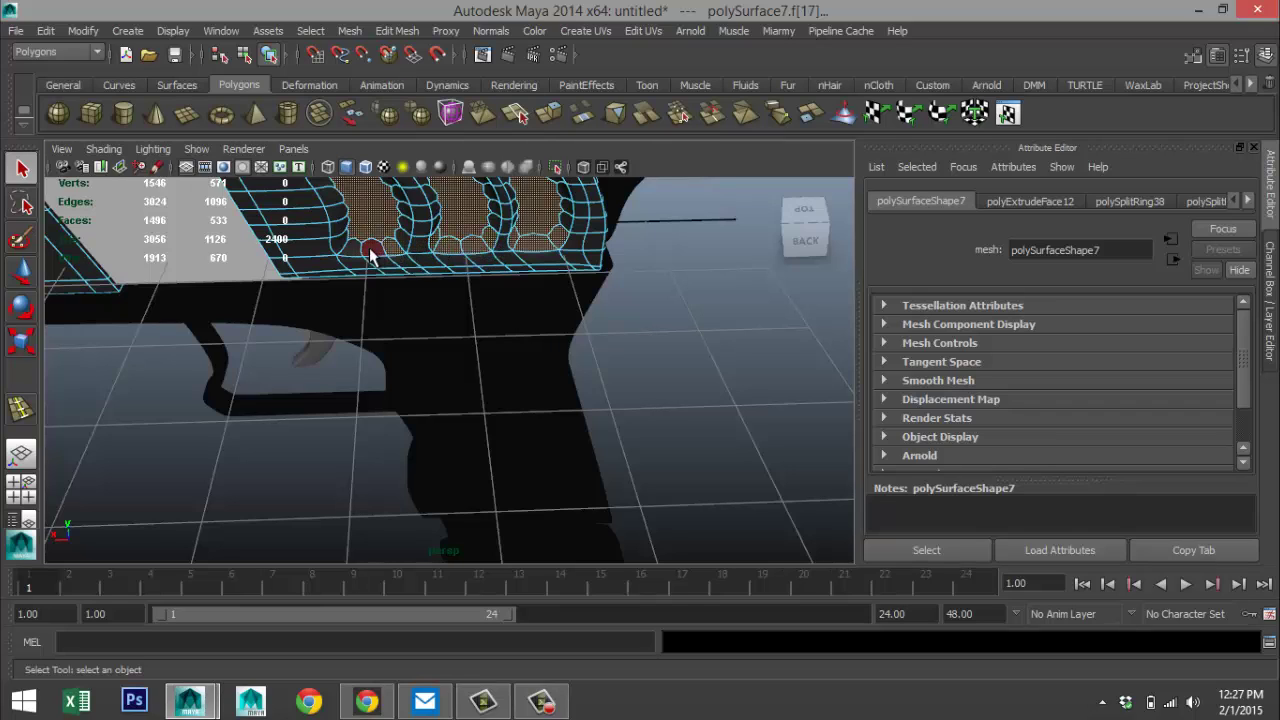
shift+click(371, 248)
shift+click(355, 246)
shift+click(339, 242)
- Extend the face selection with the side rim faces of the recesses on the slide's back side
shift+click(342, 228)
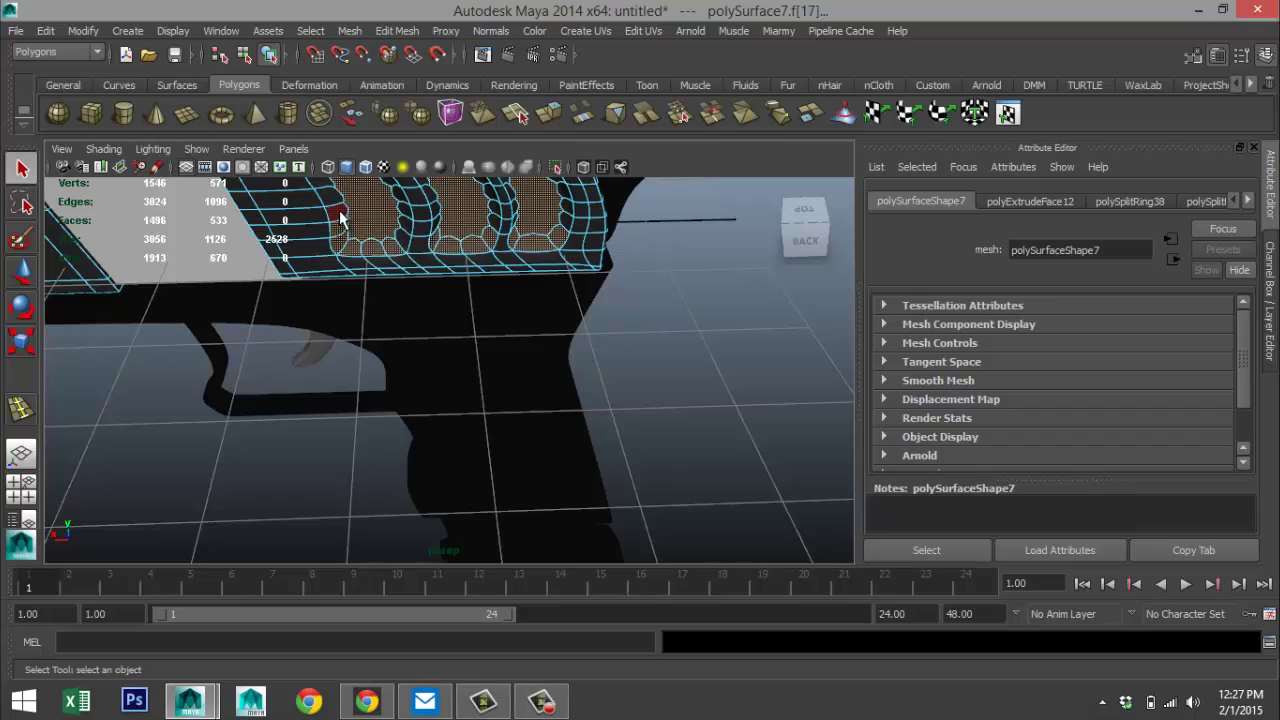
shift+click(340, 212)
shift+click(335, 198)
shift+click(401, 196)
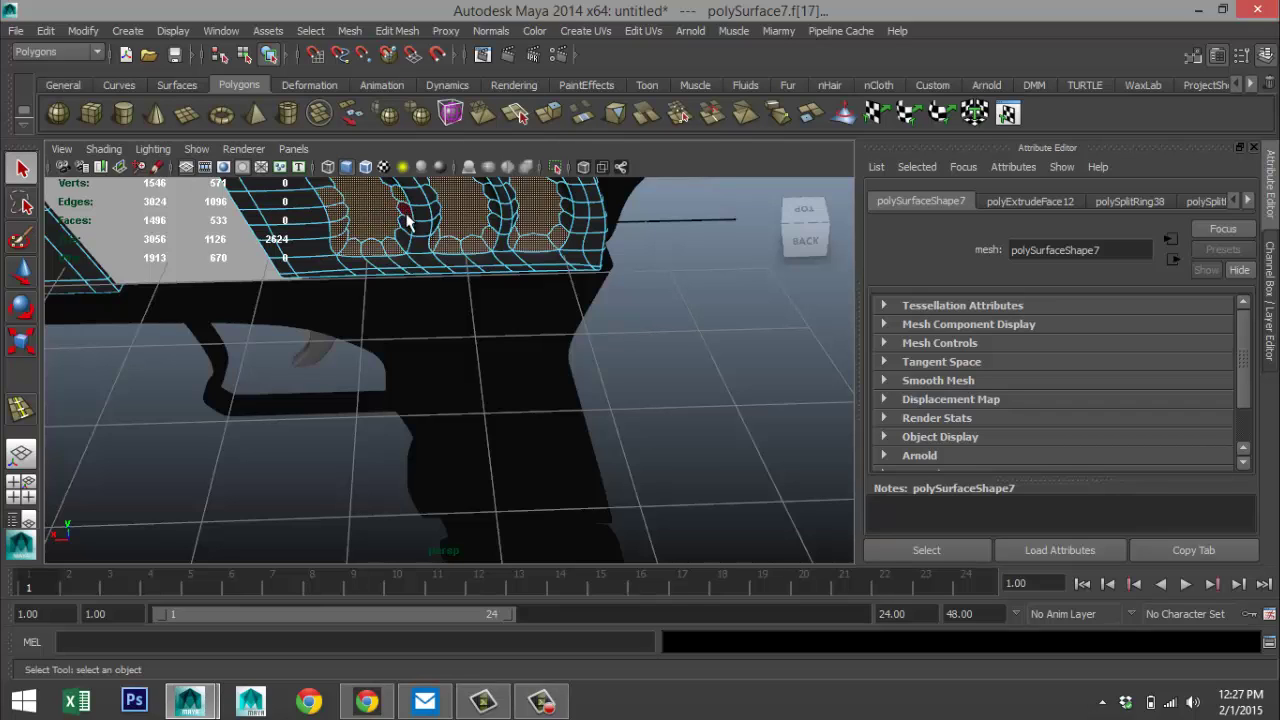
shift+click(406, 213)
shift+click(406, 228)
shift+click(403, 241)
shift+click(438, 218)
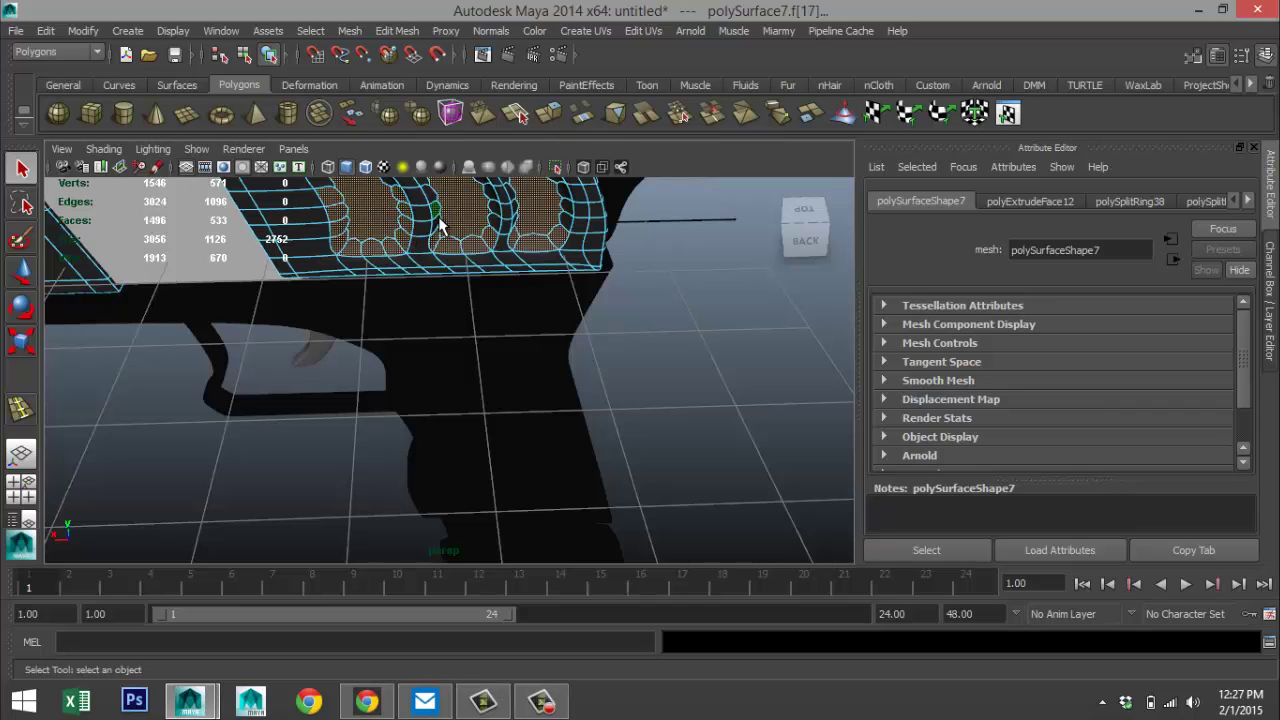
shift+click(440, 225)
shift+click(500, 220)
shift+click(497, 206)
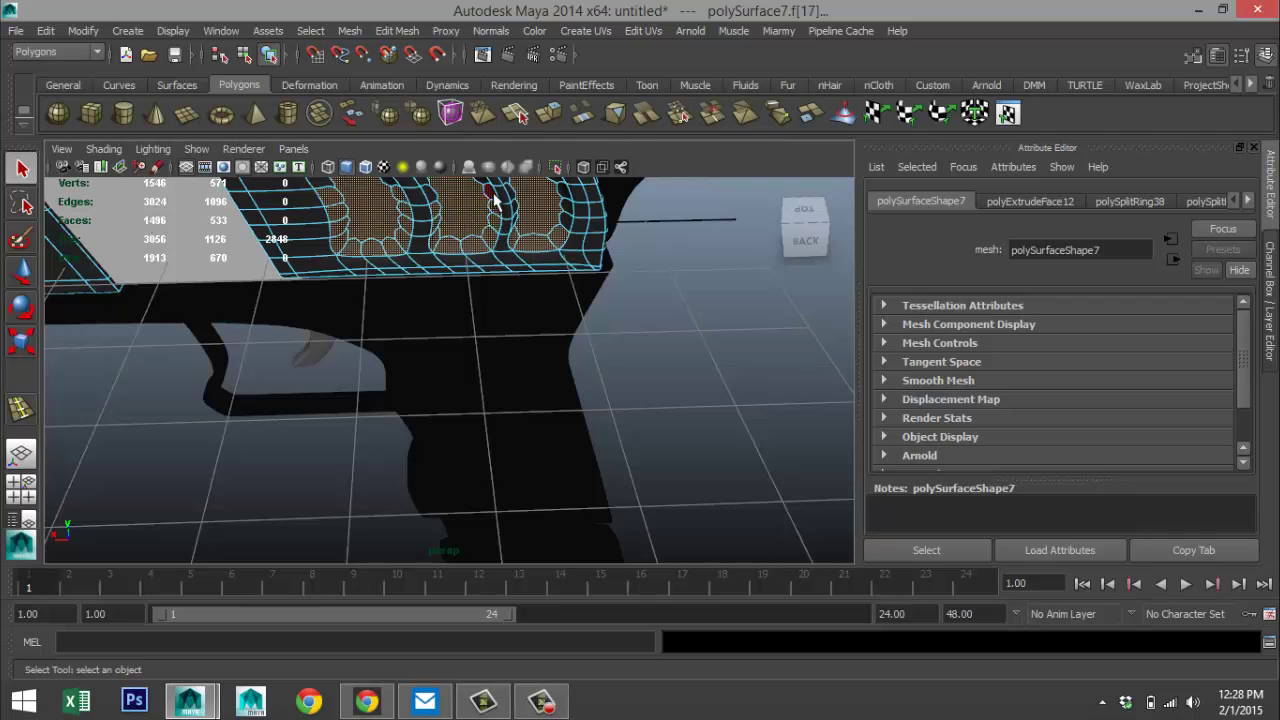
- Add the upper rim faces of the two back-side recesses farther from the hammer to the selection
alt+drag(591, 251, 560, 400)
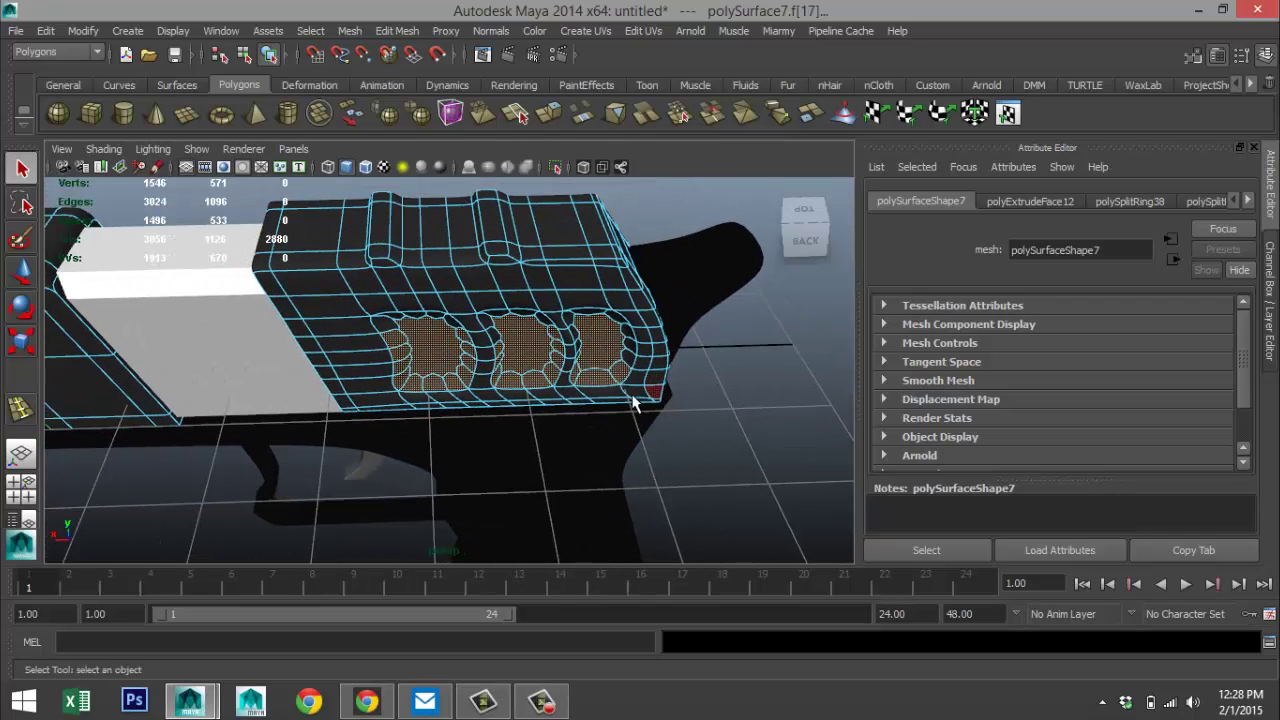
shift+click(400, 320)
shift+click(414, 313)
shift+click(437, 315)
shift+click(452, 321)
shift+click(488, 321)
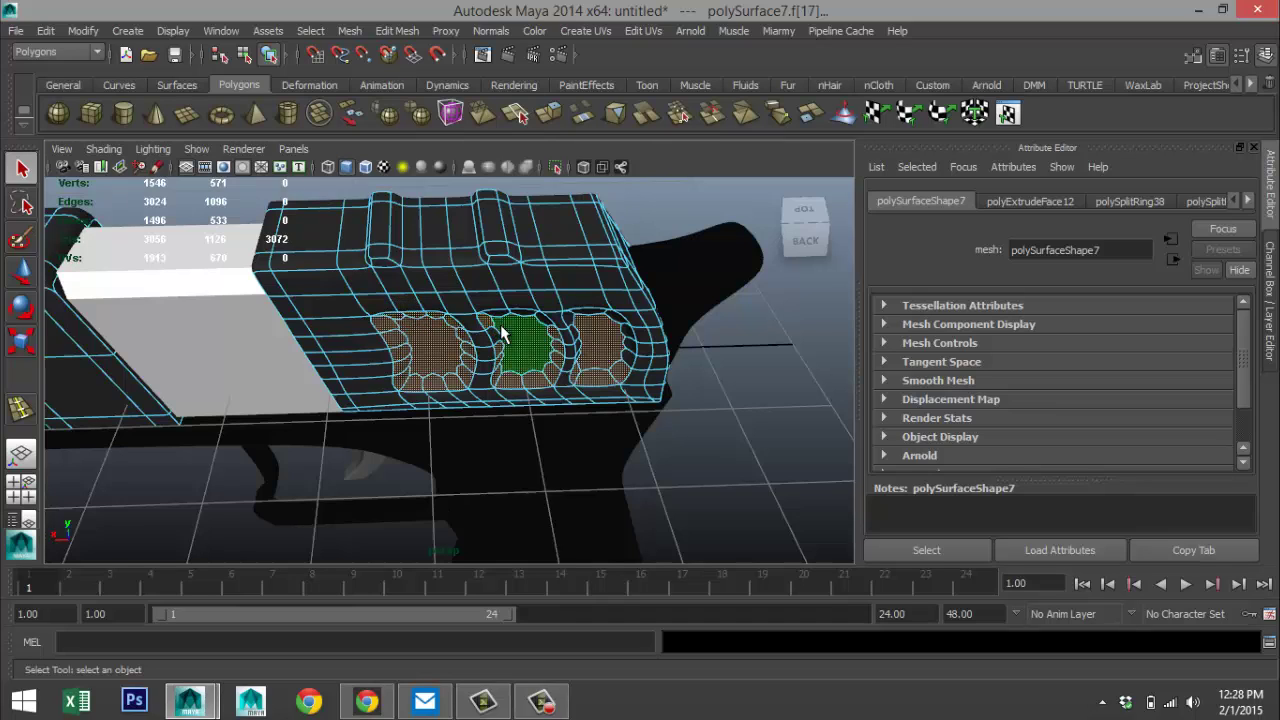
shift+click(491, 340)
shift+click(494, 320)
shift+click(527, 318)
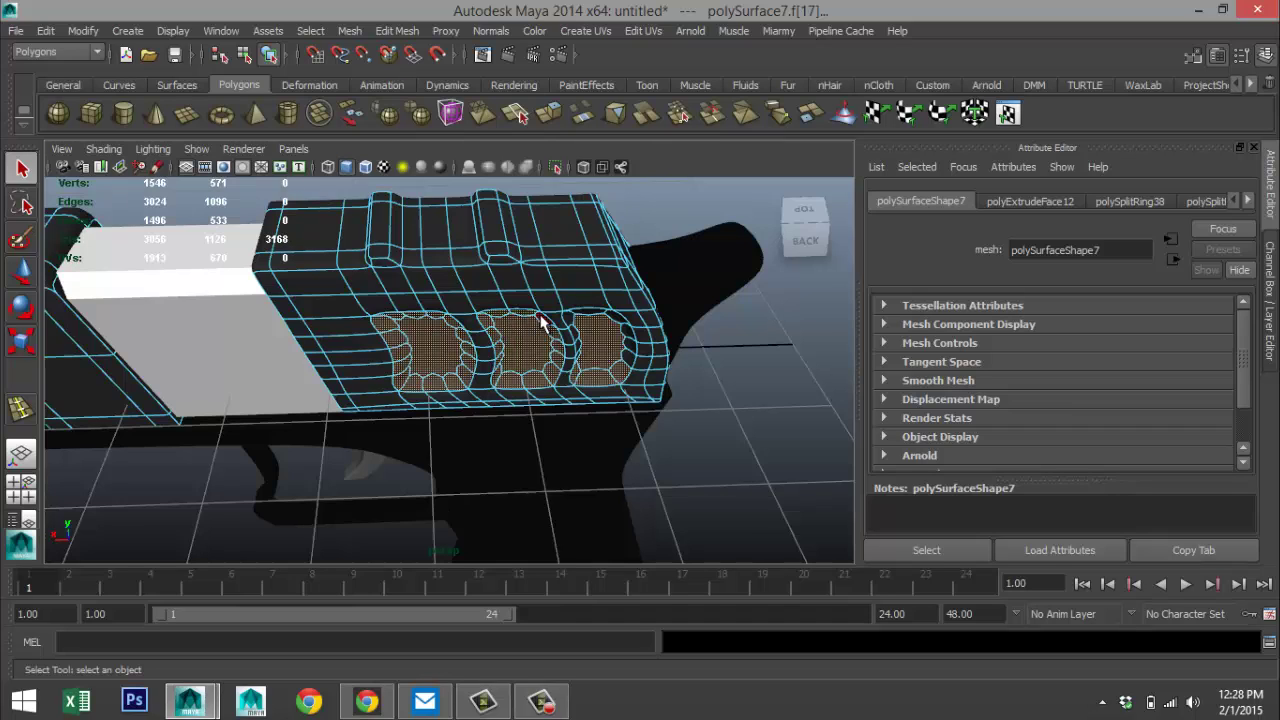
- Add the remaining upper and side rim faces of the back-side recess nearest the hammer to the selection
shift+click(612, 327)
shift+click(626, 340)
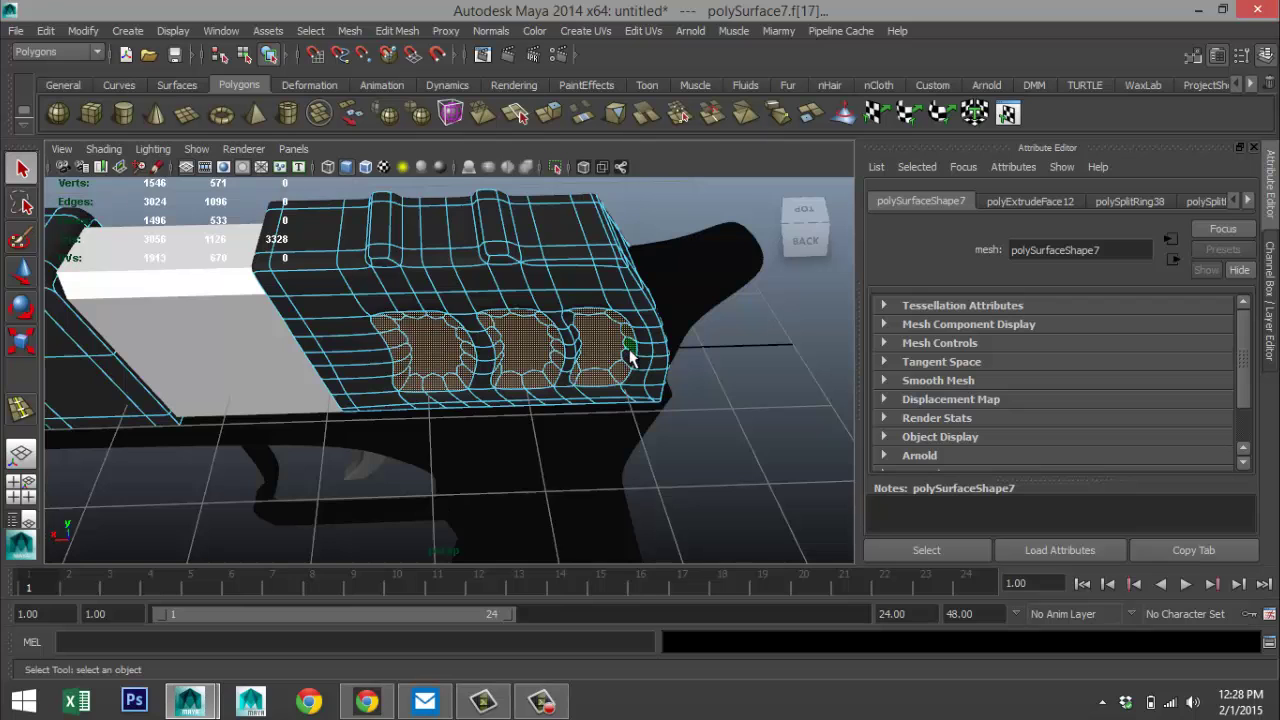
shift+click(628, 350)
shift+click(574, 331)
shift+click(567, 317)
- Complete the recess face selection on both sides of the rear slide piece and assign a new Lambert material to it
alt+drag(645, 389, 600, 385)
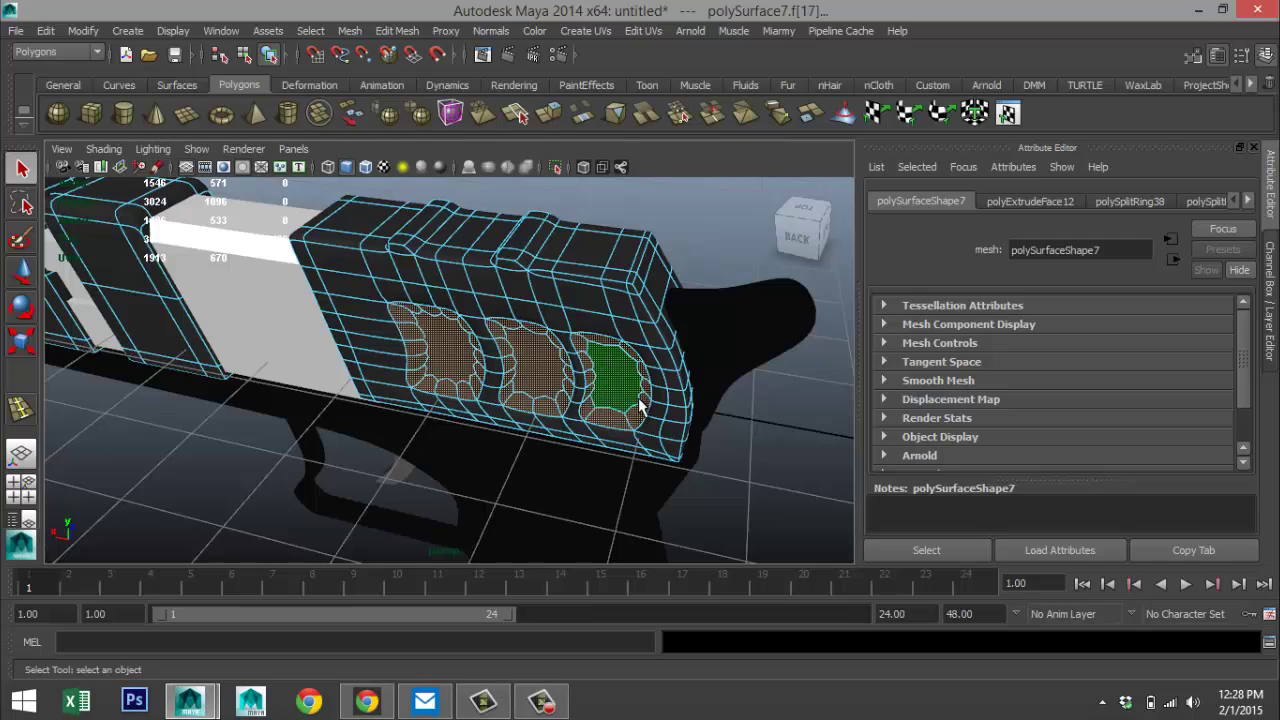
scroll(645, 405, down, 3)
alt+drag(681, 386, 437, 459)
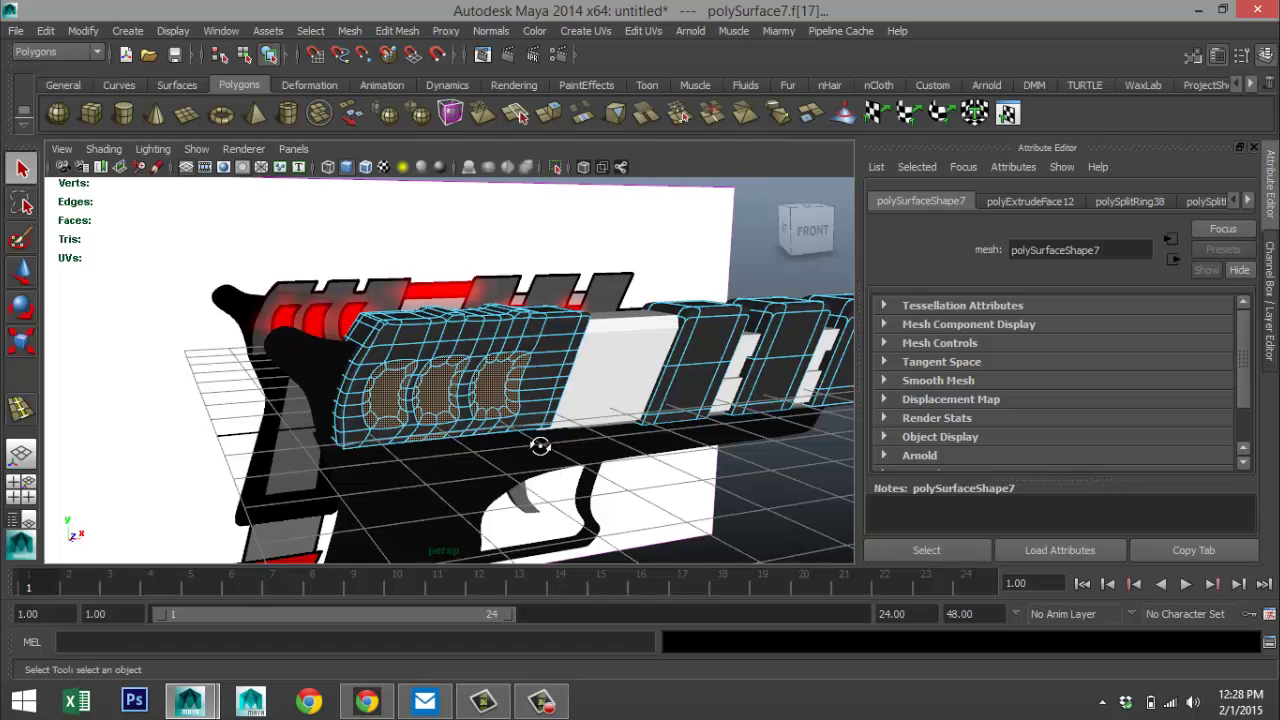
alt+drag(529, 449, 502, 413)
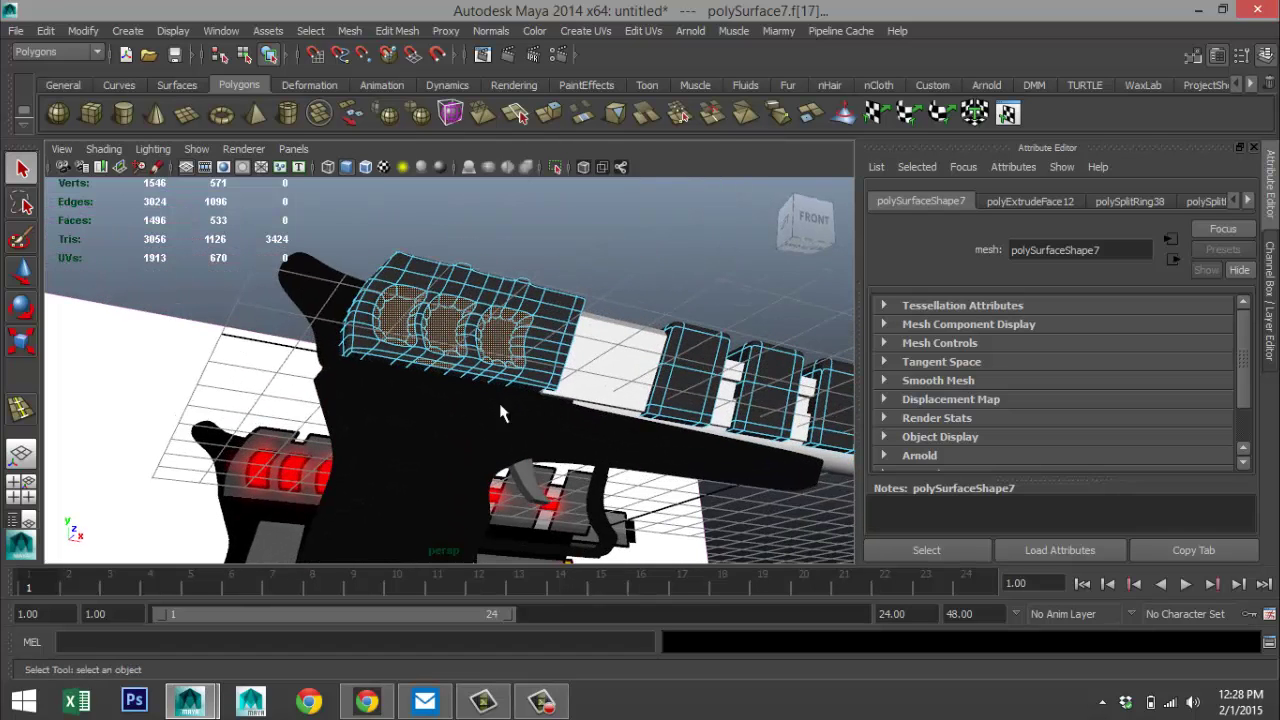
click(447, 365)
alt+drag(287, 373, 305, 432)
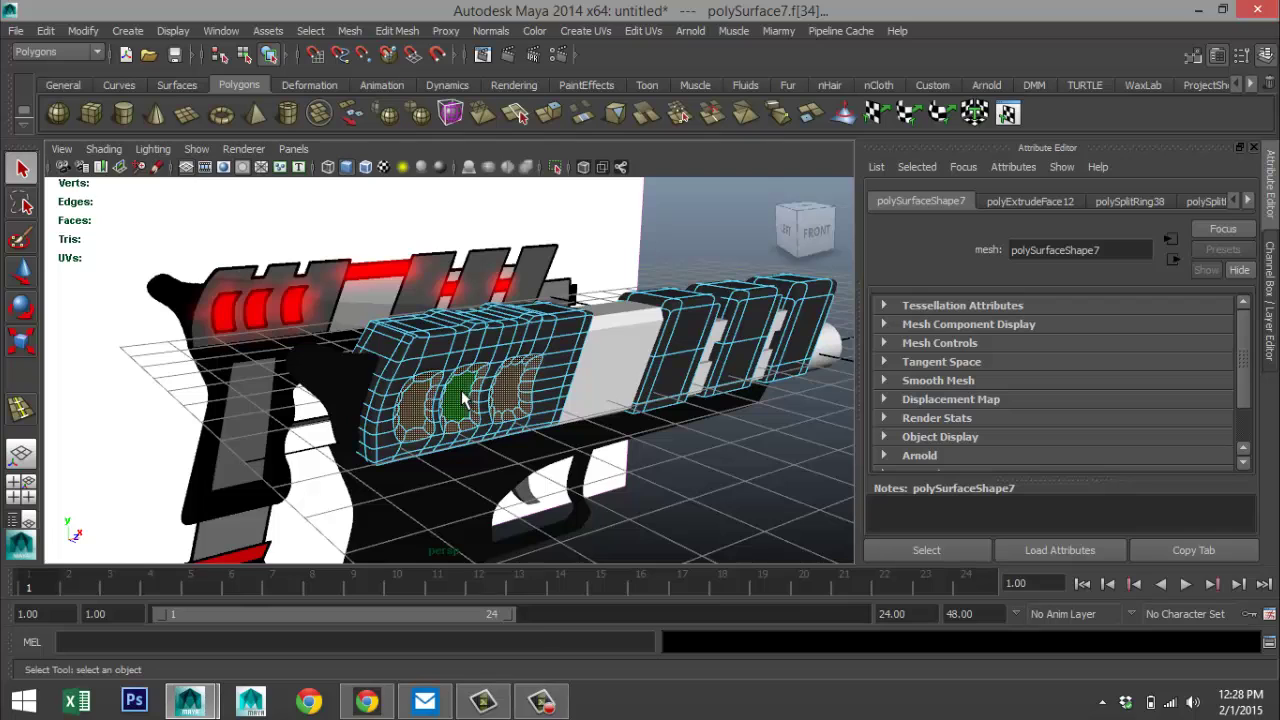
right_drag(463, 397, 484, 632)
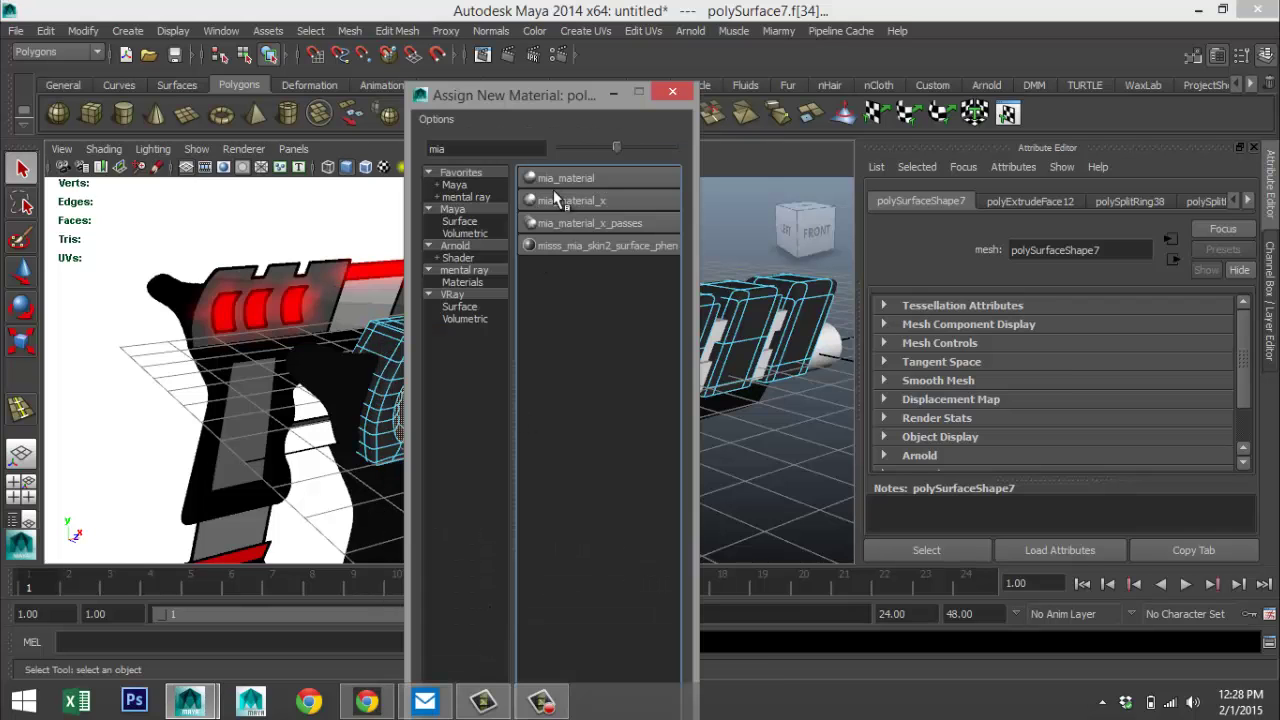
text(mia)
text(la)
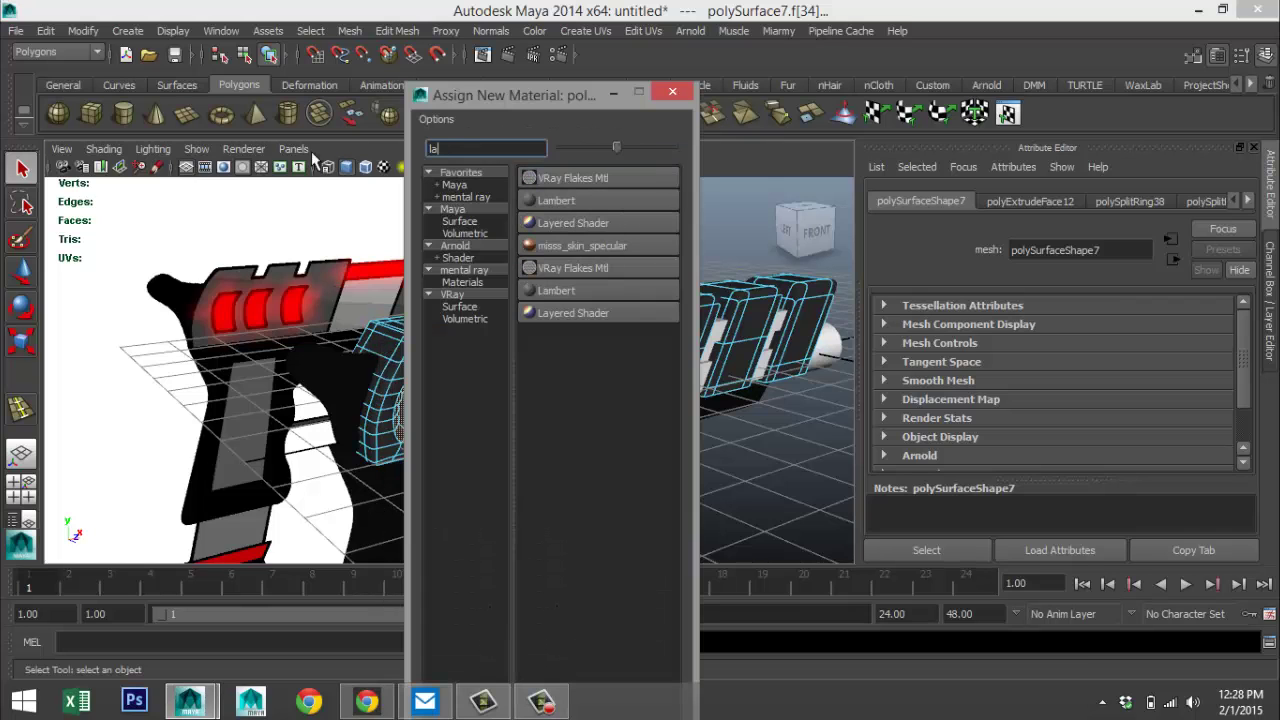
click(613, 200)
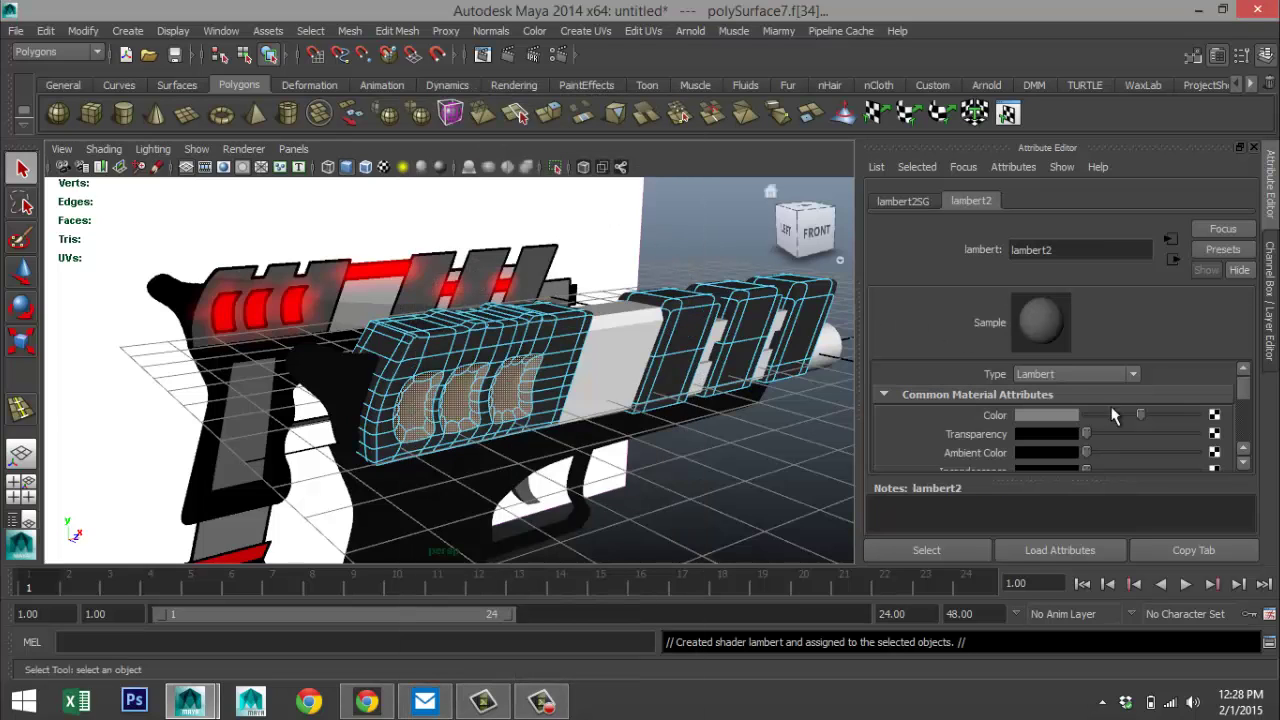
- Set the new Lambert material's color to red and its glow intensity to 0.5
click(1046, 418)
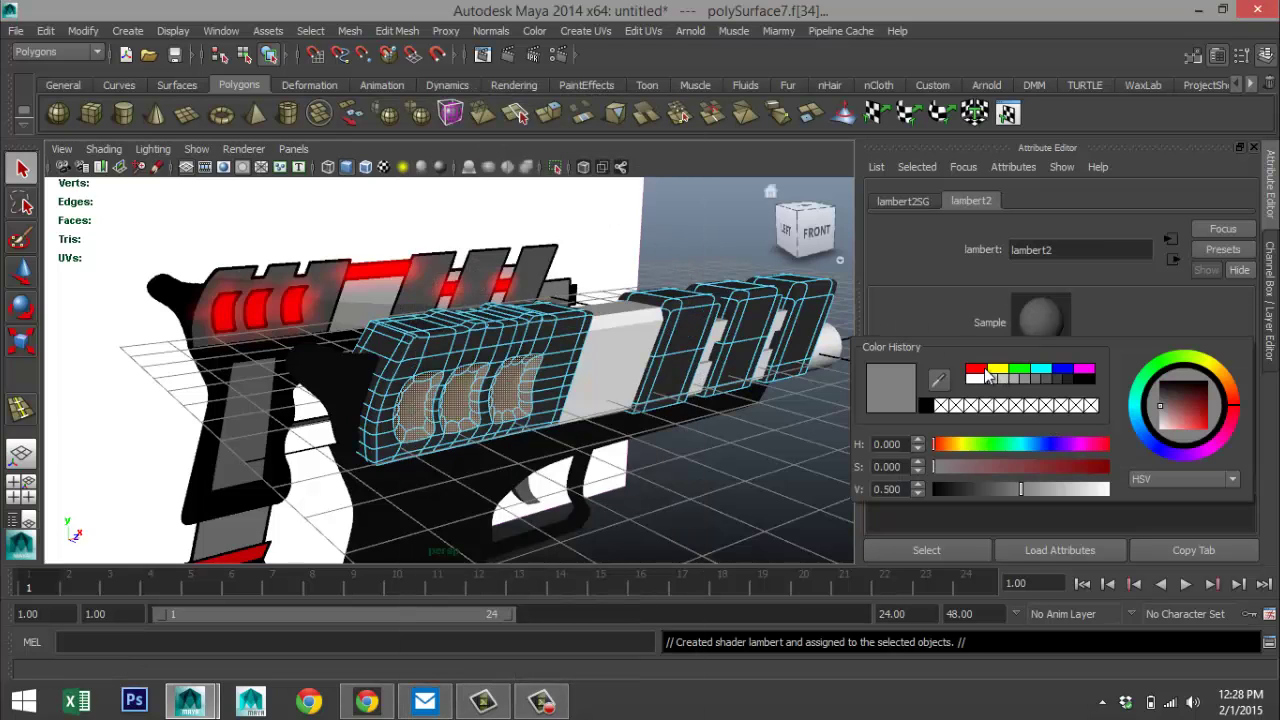
click(977, 370)
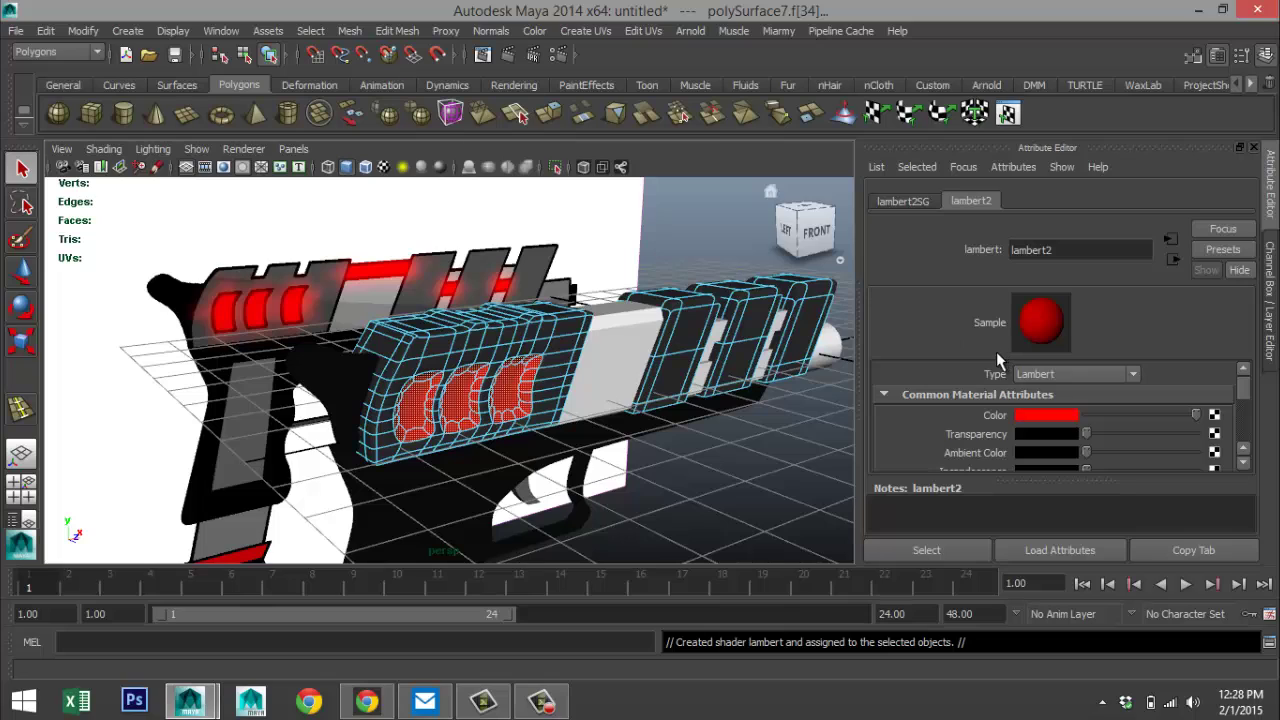
scroll(930, 372, down, 4)
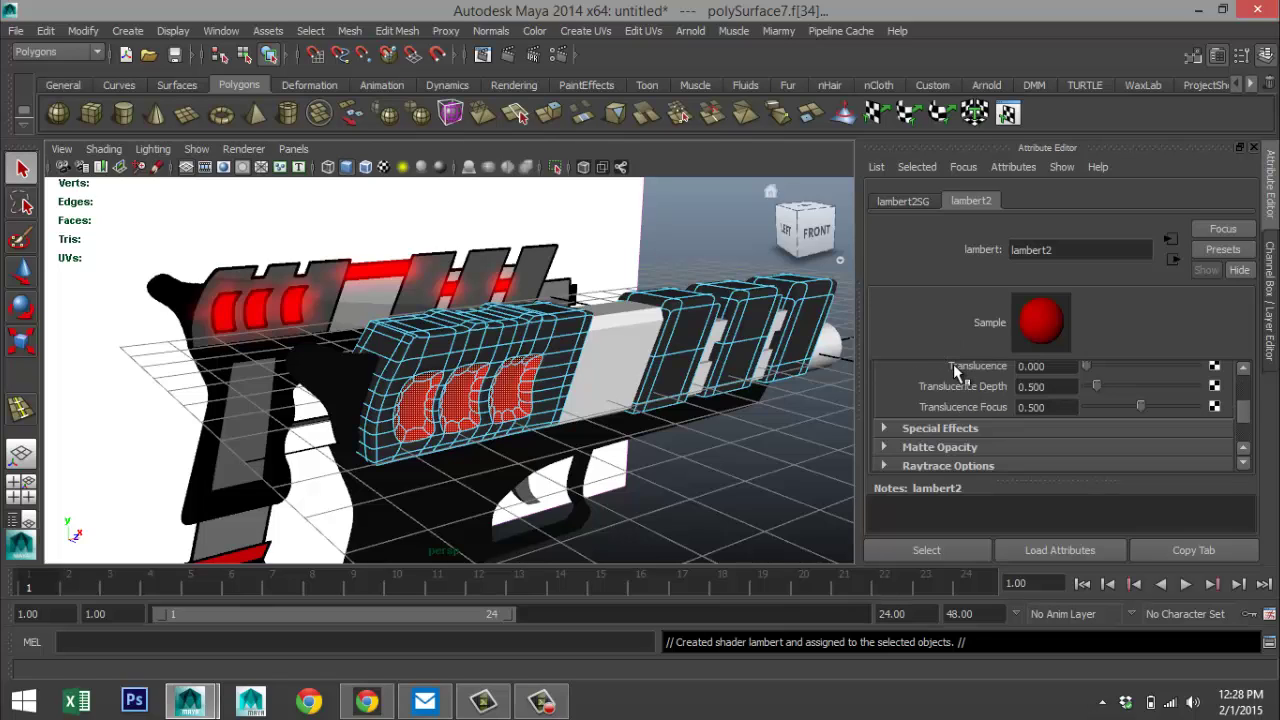
click(884, 429)
scroll(913, 430, down, 3)
scroll(938, 411, up, 2)
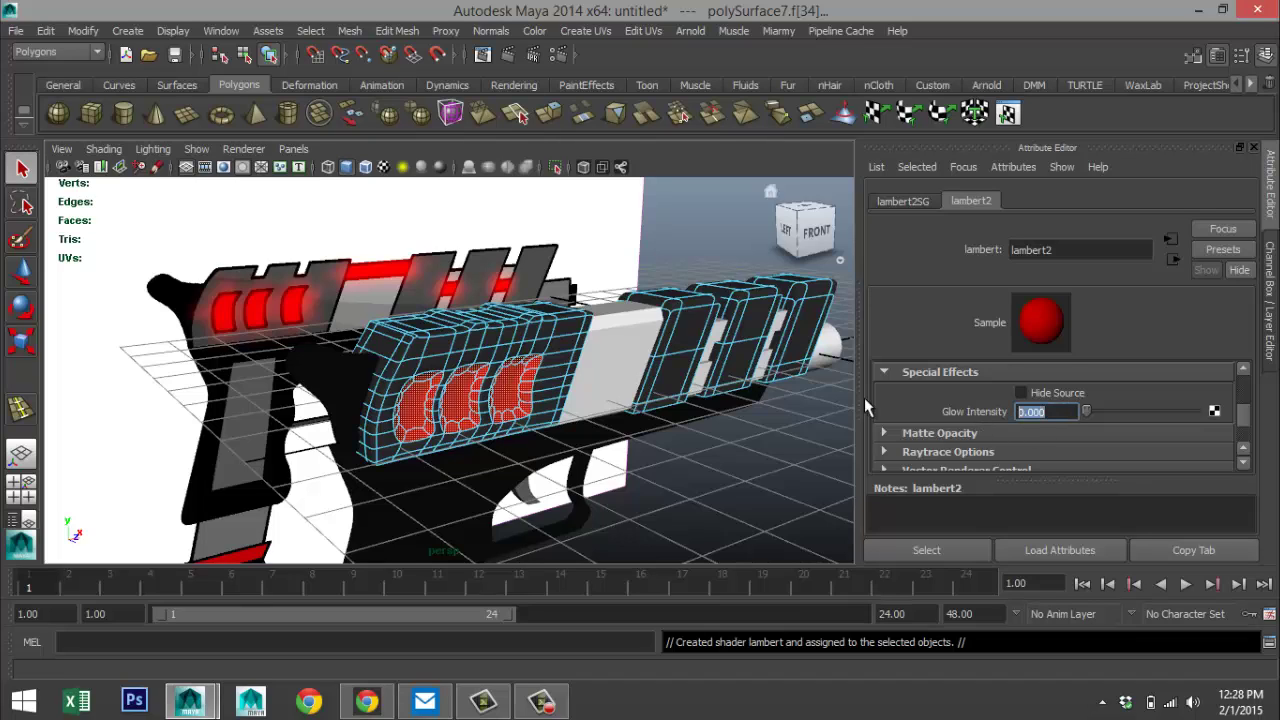
text(0.5)
click(797, 452)
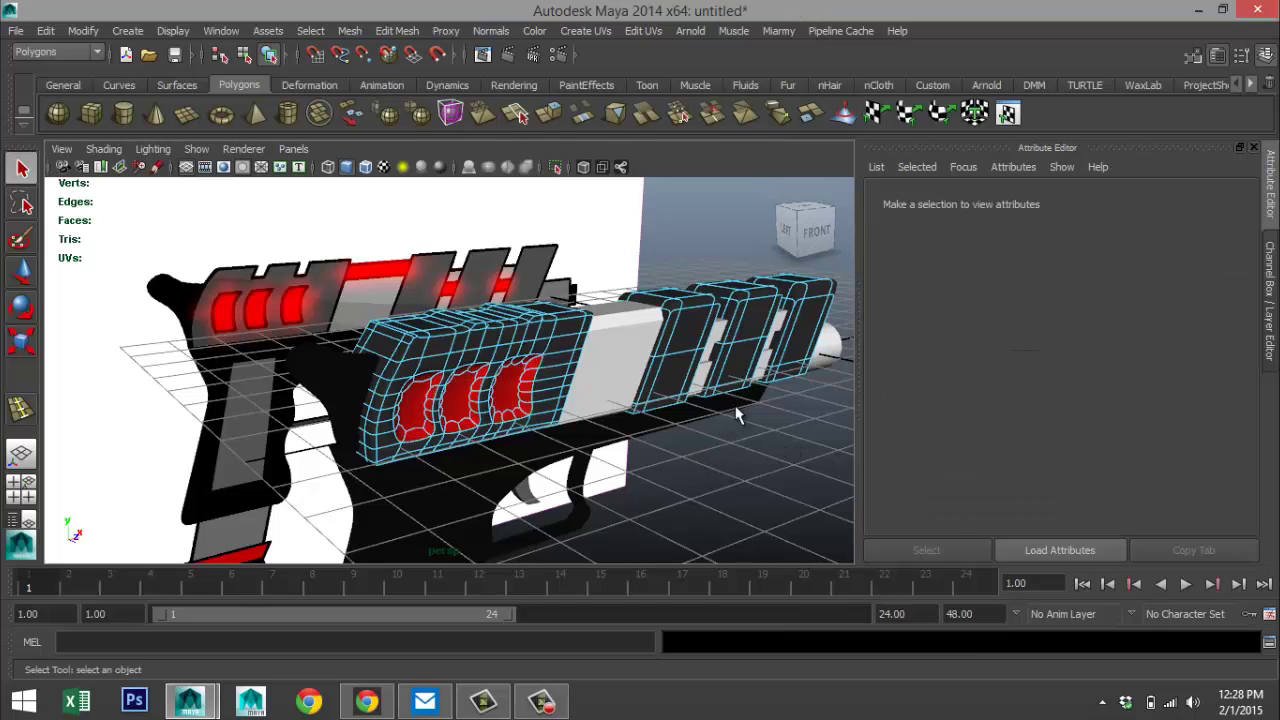
- Select the top face and the upper strip faces on both sides of the white block in the slide
alt+middle_drag(616, 384, 490, 437)
scroll(526, 415, up, 3)
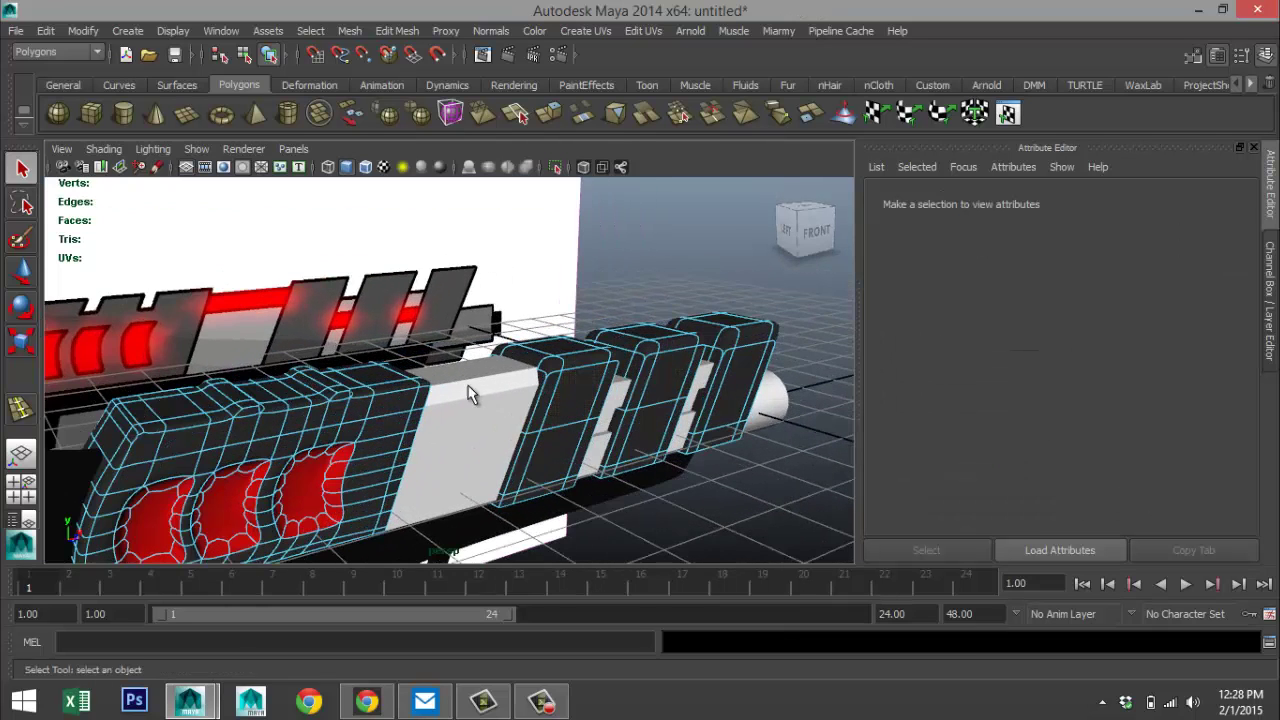
click(474, 396)
alt+drag(468, 474, 470, 416)
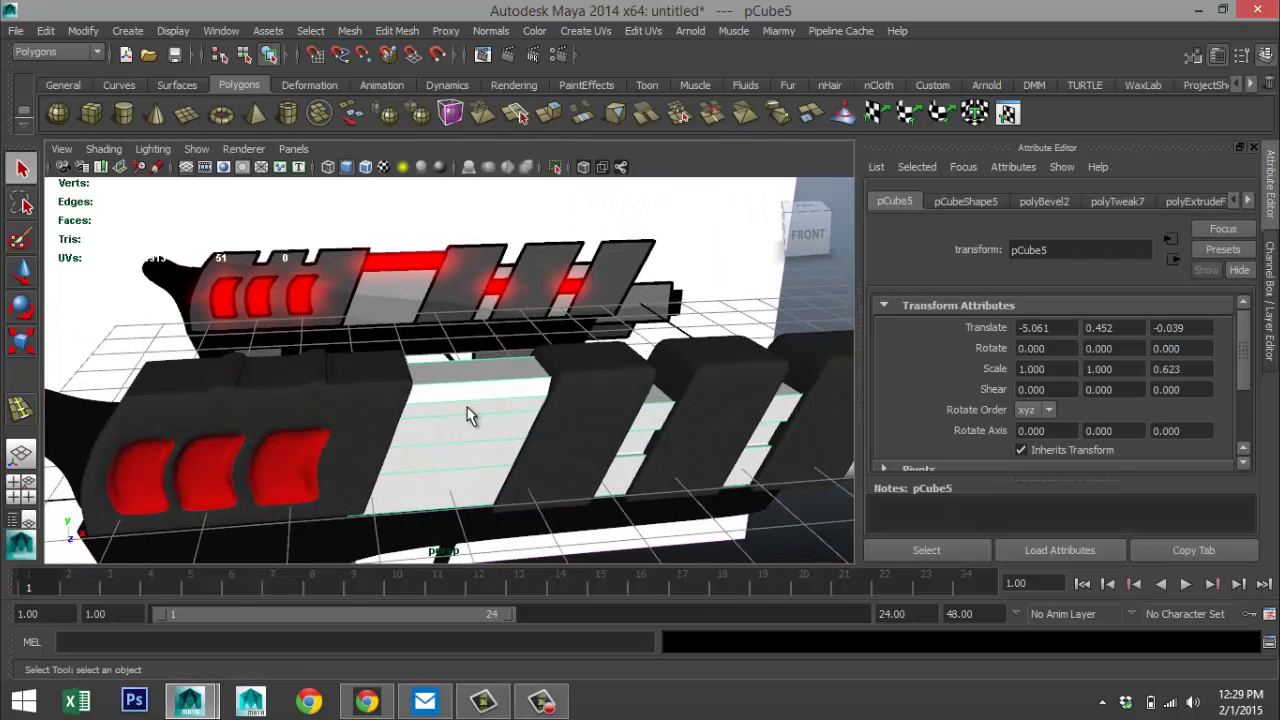
right_drag(466, 290, 488, 357)
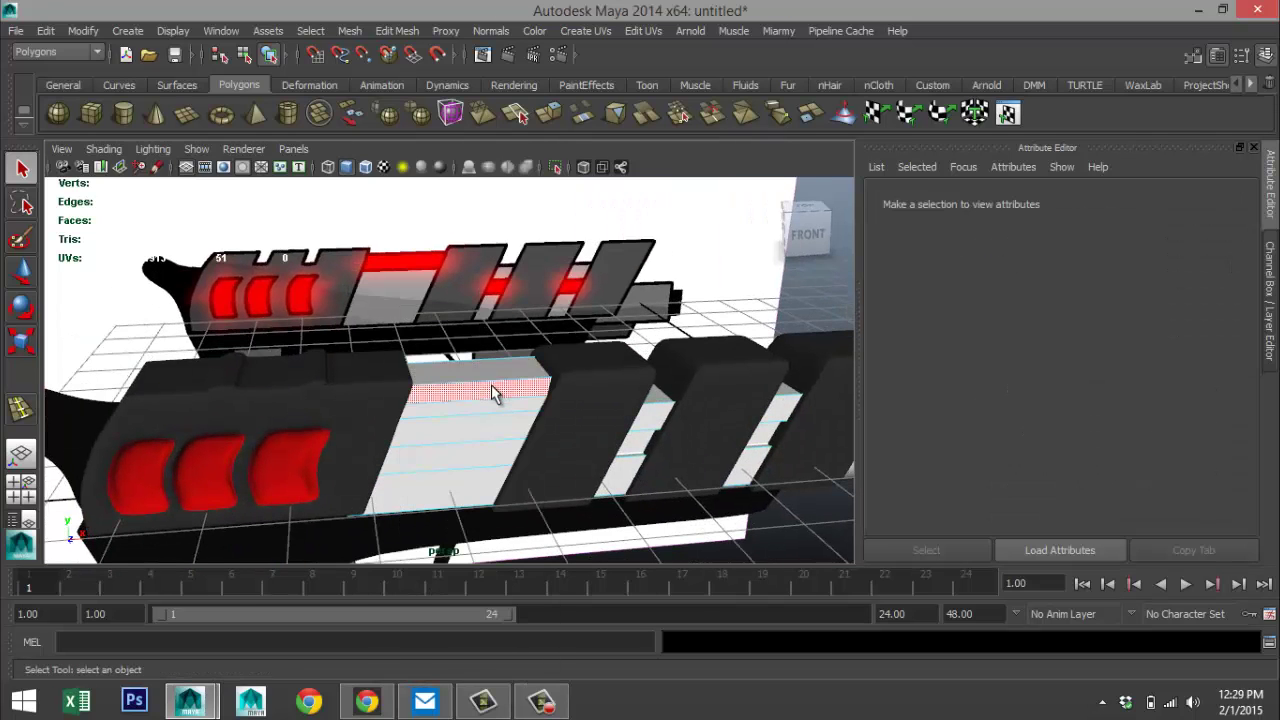
click(490, 388)
click(440, 432)
alt+drag(437, 434, 500, 436)
shift+click(426, 412)
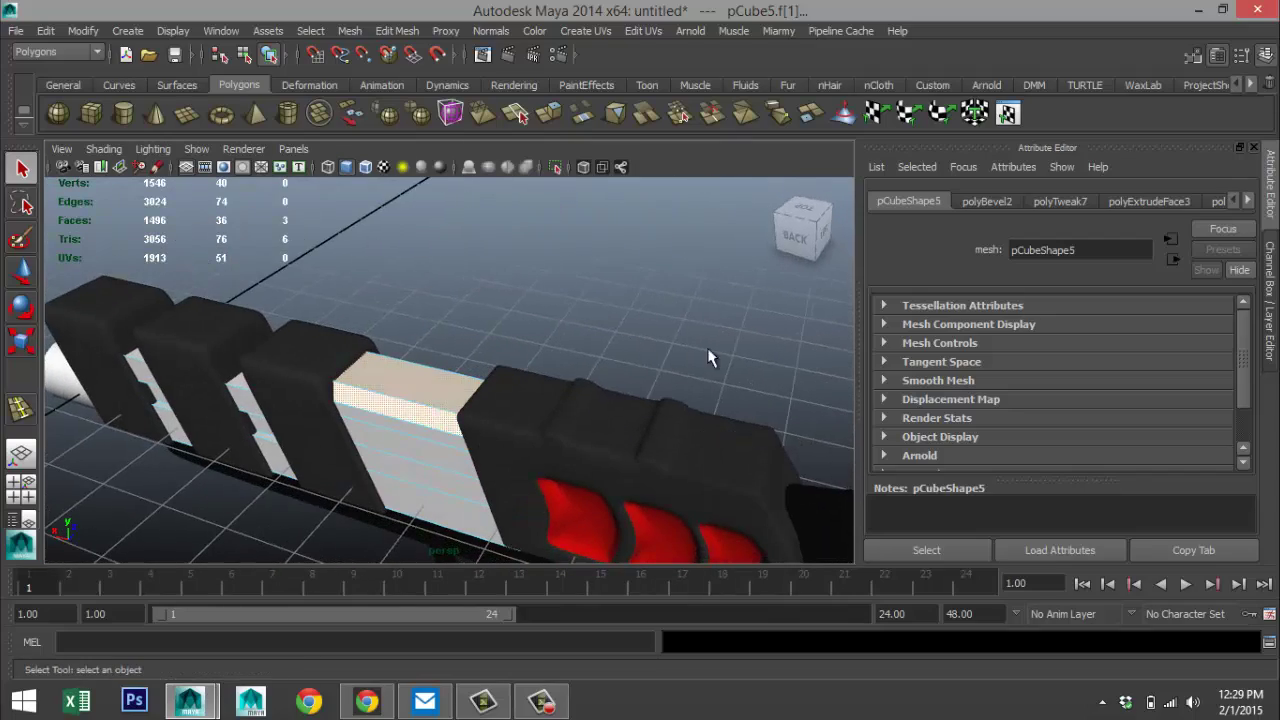
- Assign the existing lambert2 material to the selected top and upper strip faces of the white block
mouse_move(708, 352)
alt+mouse_down()
mouse_move(406, 334)
mouse_move(477, 272)
alt+mouse_up()
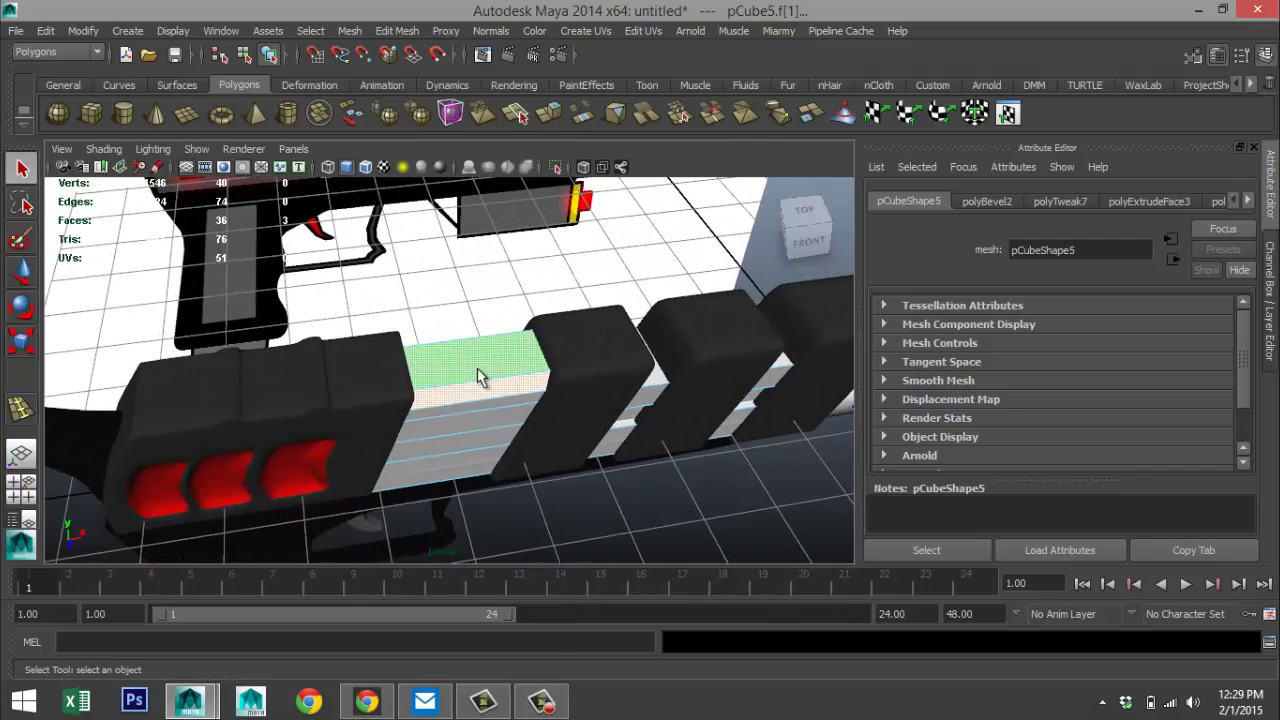
mouse_move(477, 272)
right_down()
mouse_move(463, 574)
mouse_move(511, 678)
right_up()
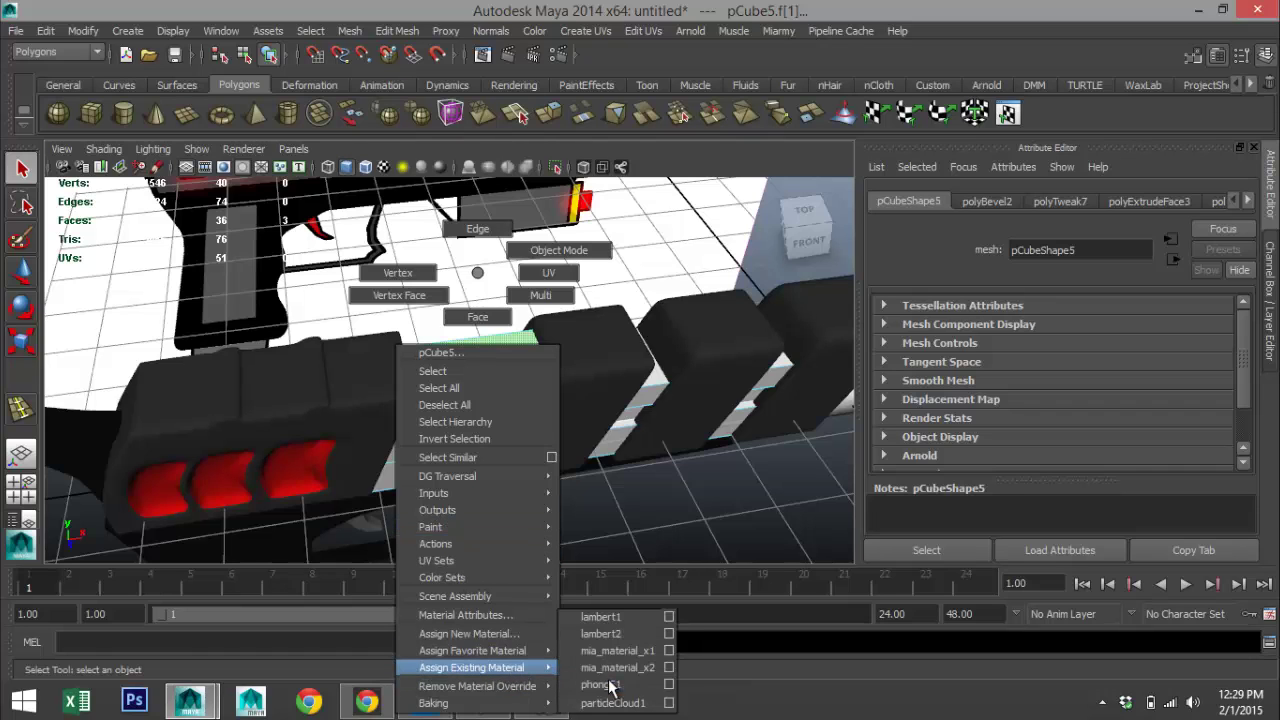
right_drag(611, 686, 603, 634)
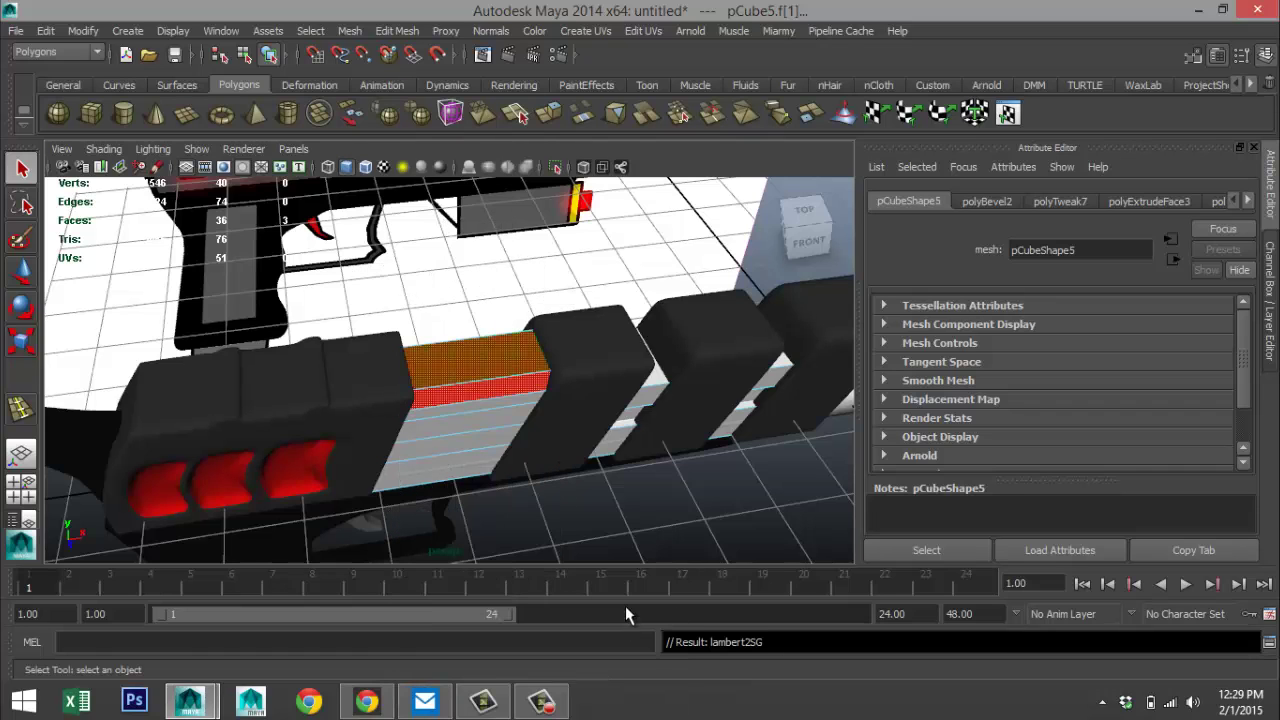
click(735, 510)
- Select the recessed middle strip face on the front side of the white block, between the dark slide plates
alt+drag(735, 510, 569, 403)
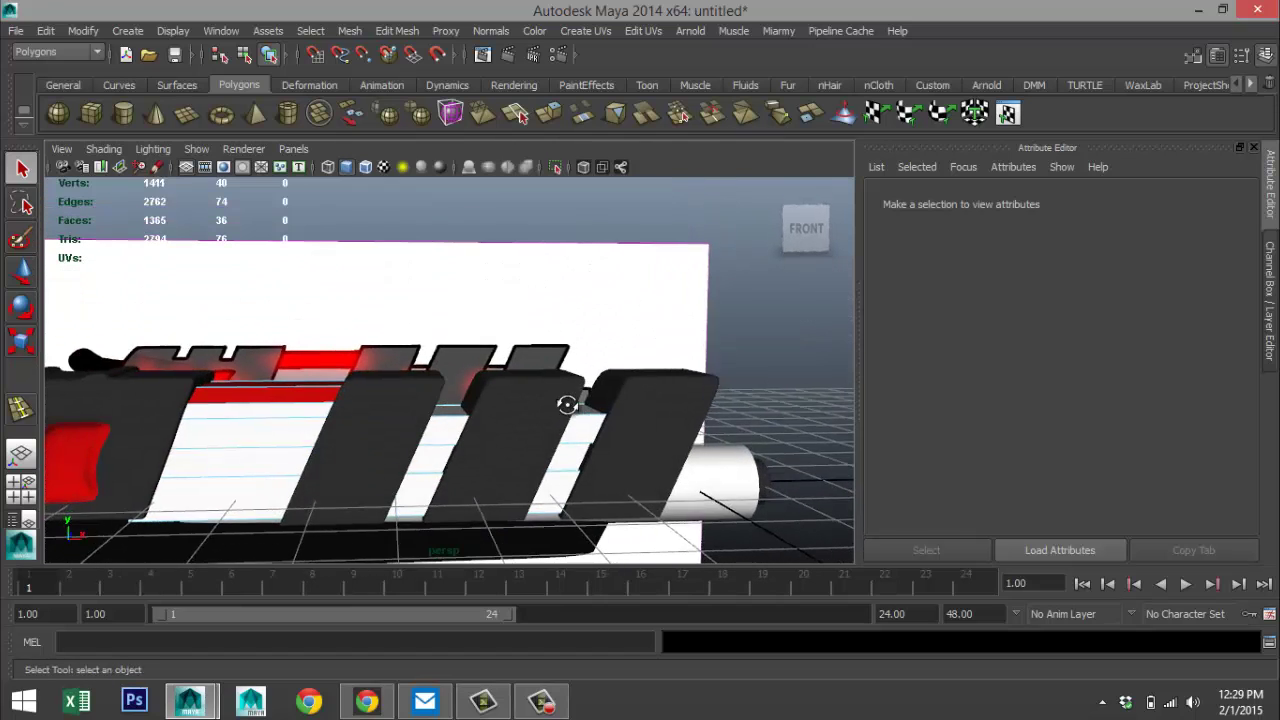
click(423, 470)
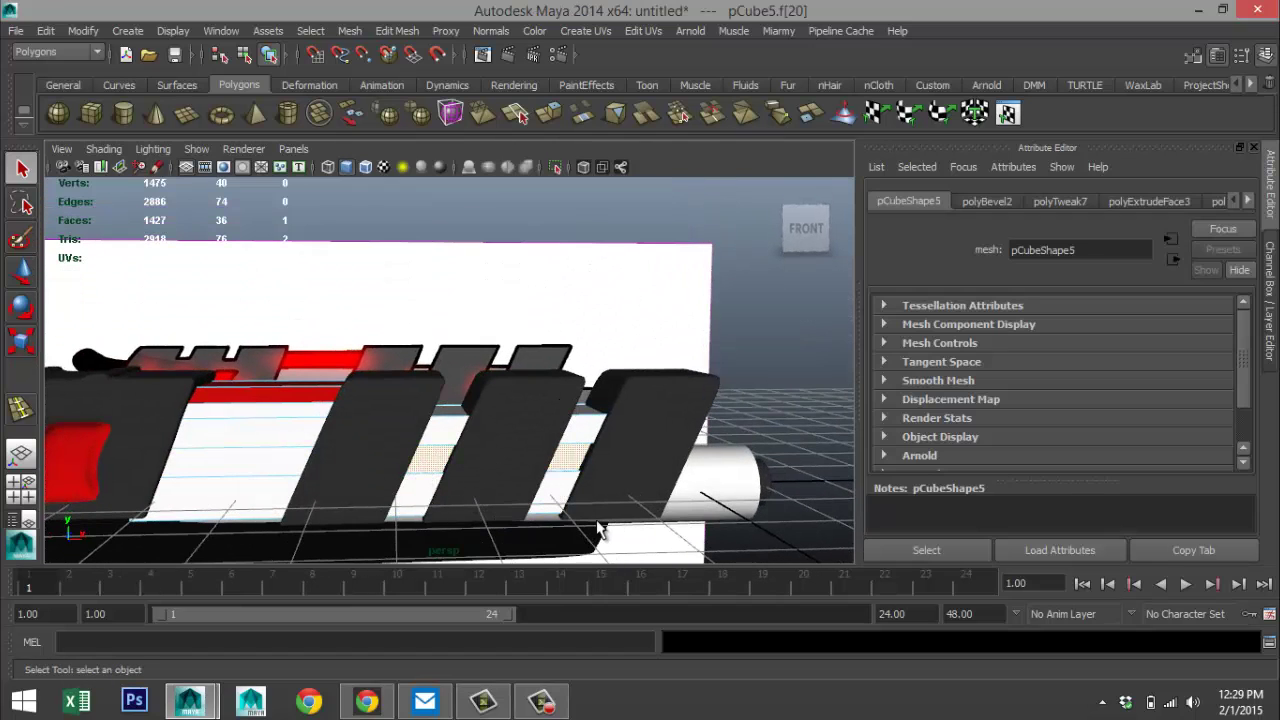
alt+middle_drag(598, 432, 632, 400)
scroll(600, 393, up, 5)
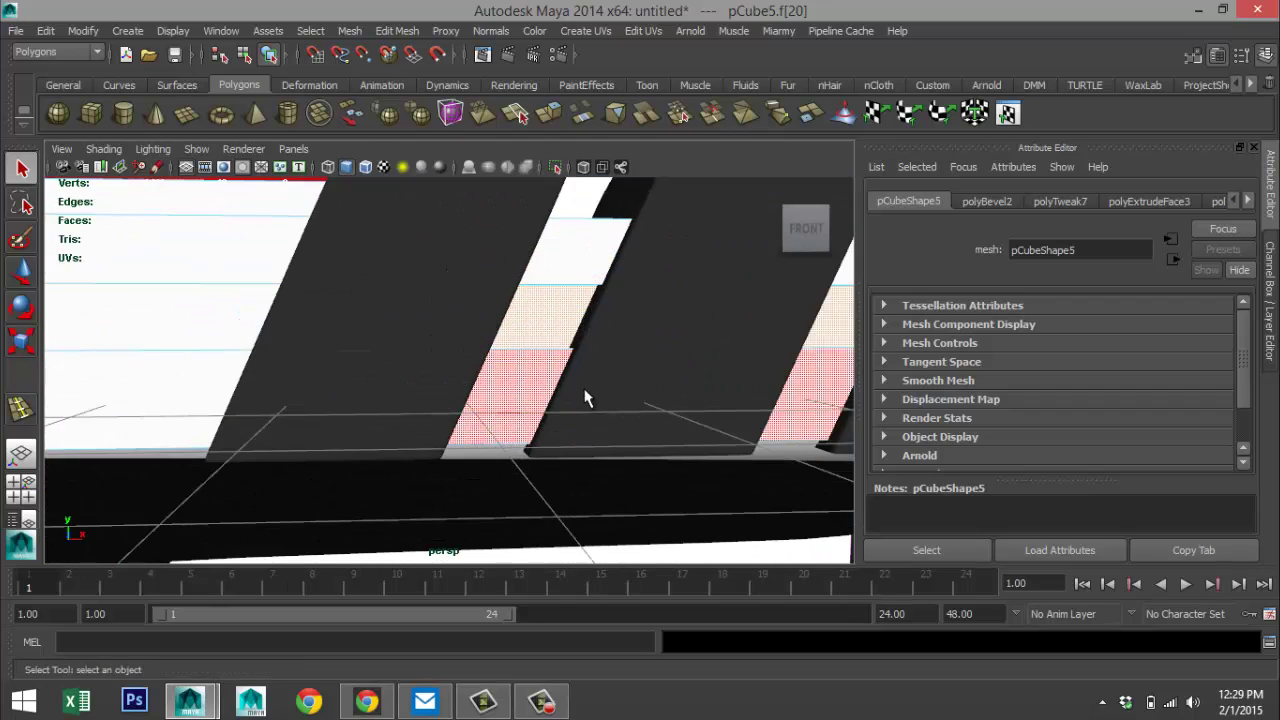
alt+drag(534, 397, 534, 334)
key(super)
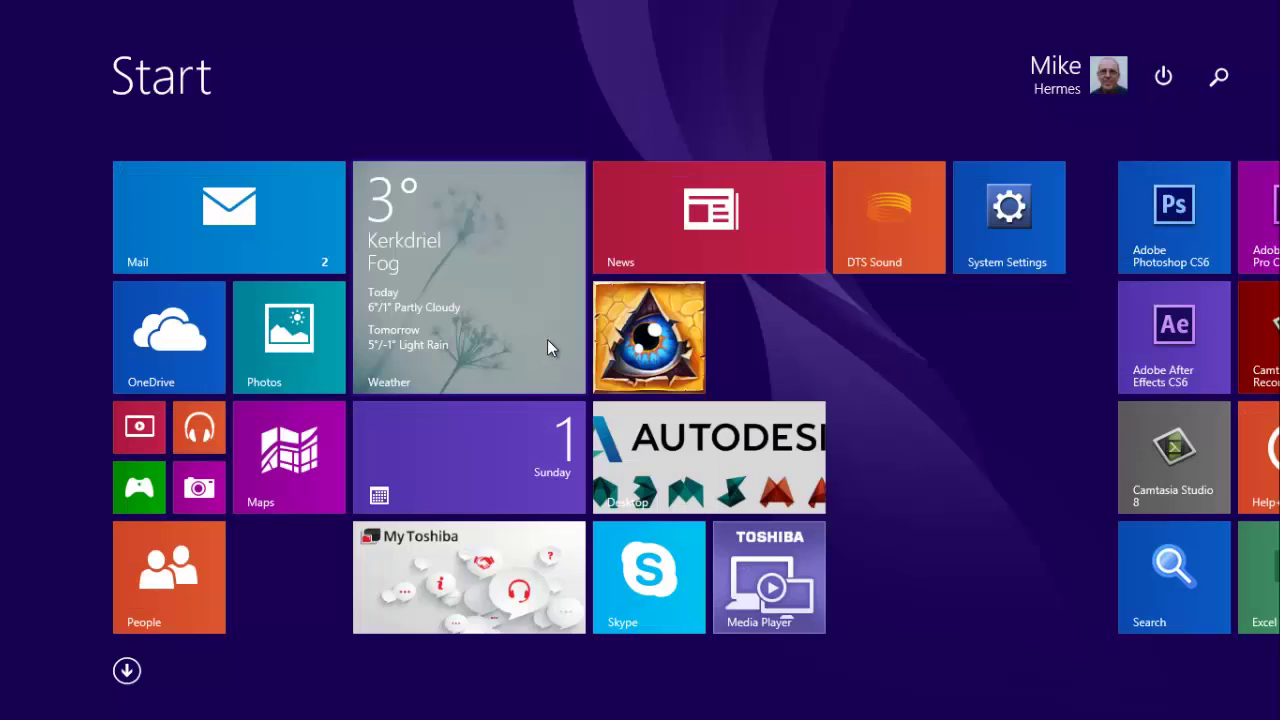
key(alt+Tab)
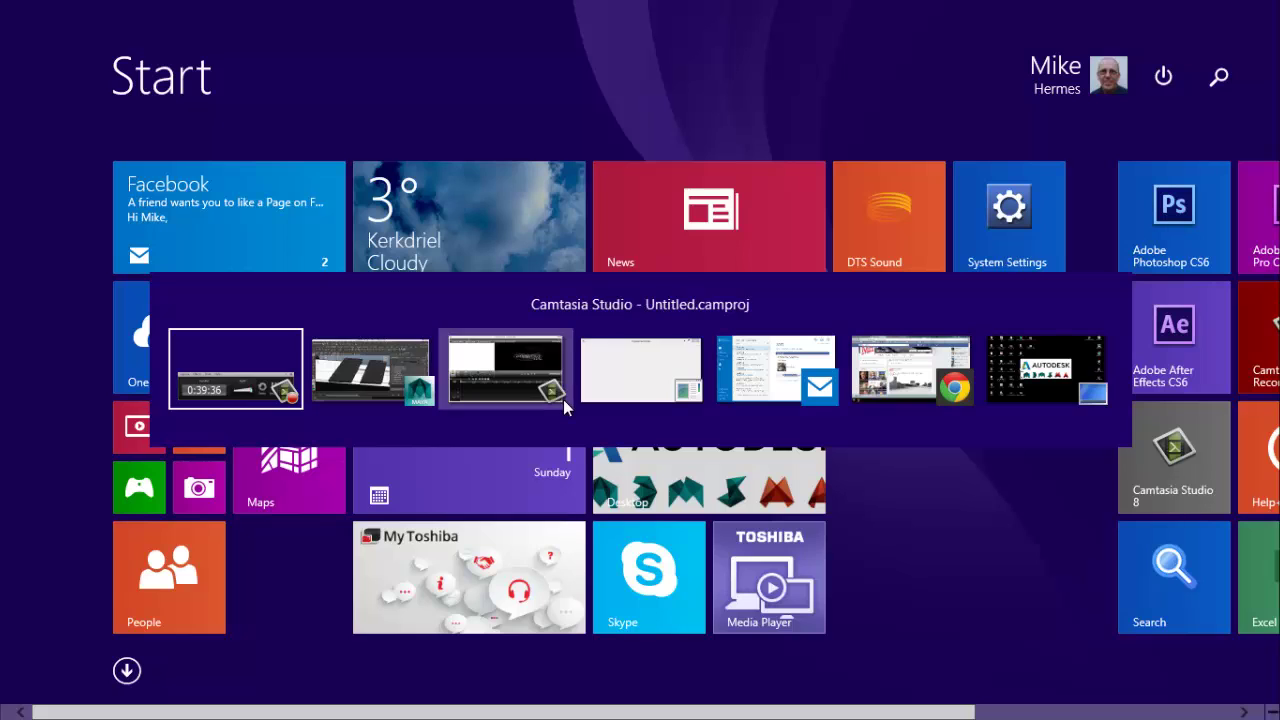
key(alt+Tab)
key(alt+Tab)
key(alt+Tab)
key(alt+Tab)
key(alt+Tab)
key(alt+Tab)
key(alt+Tab)
key(alt+Tab)
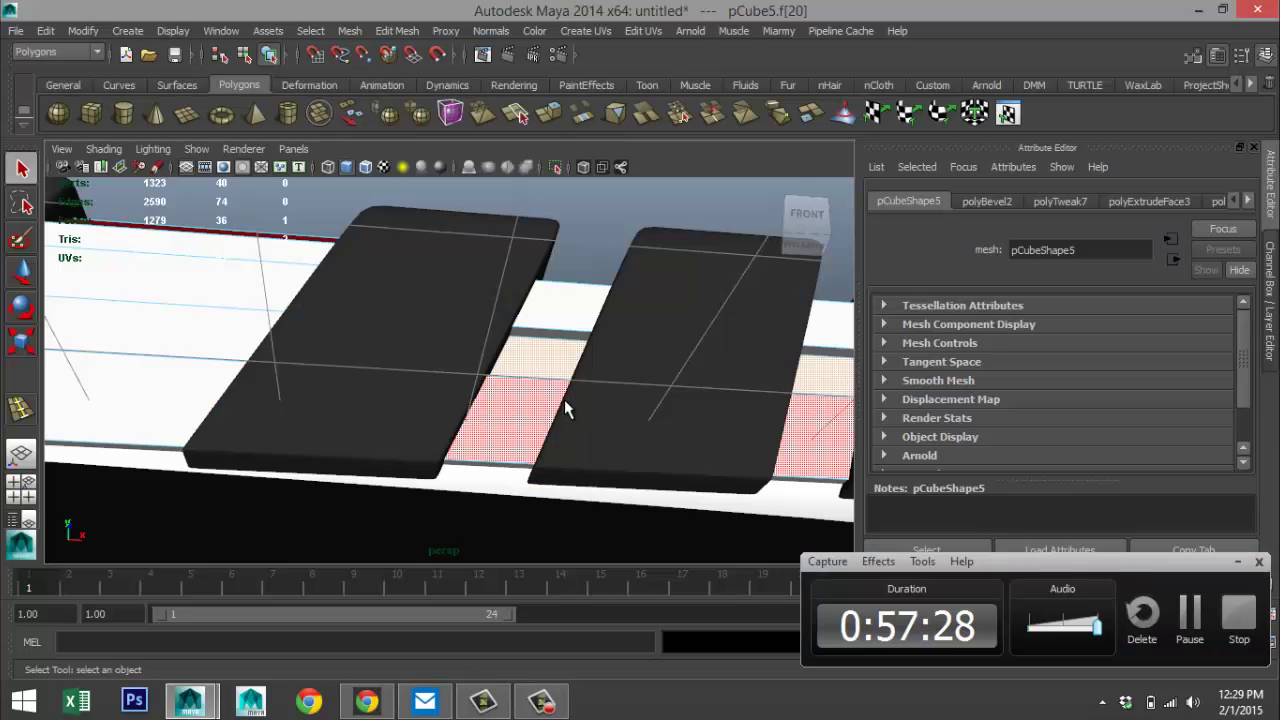
- Add the groove's upper and lower ledge faces and the matching back-side groove faces to the selection, and assign lambert2 to them
shift+click(562, 342)
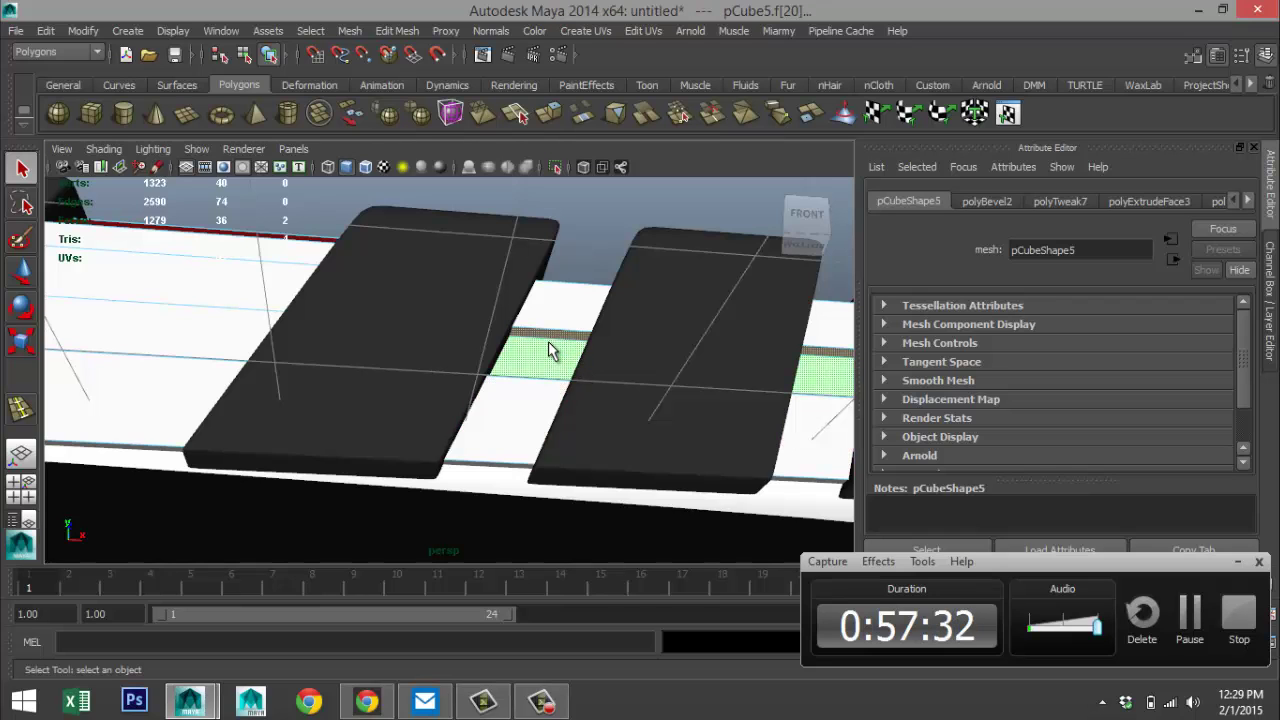
alt+drag(530, 355, 543, 327)
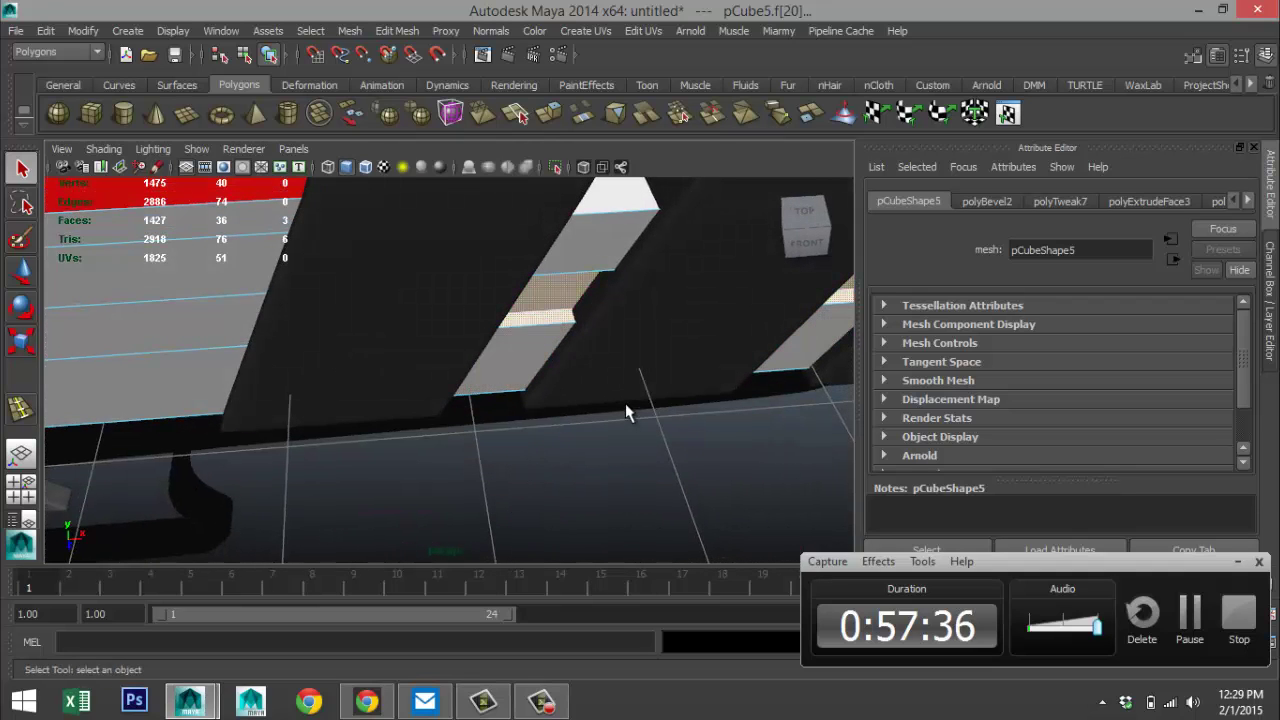
alt+drag(733, 441, 352, 355)
shift+click(449, 187)
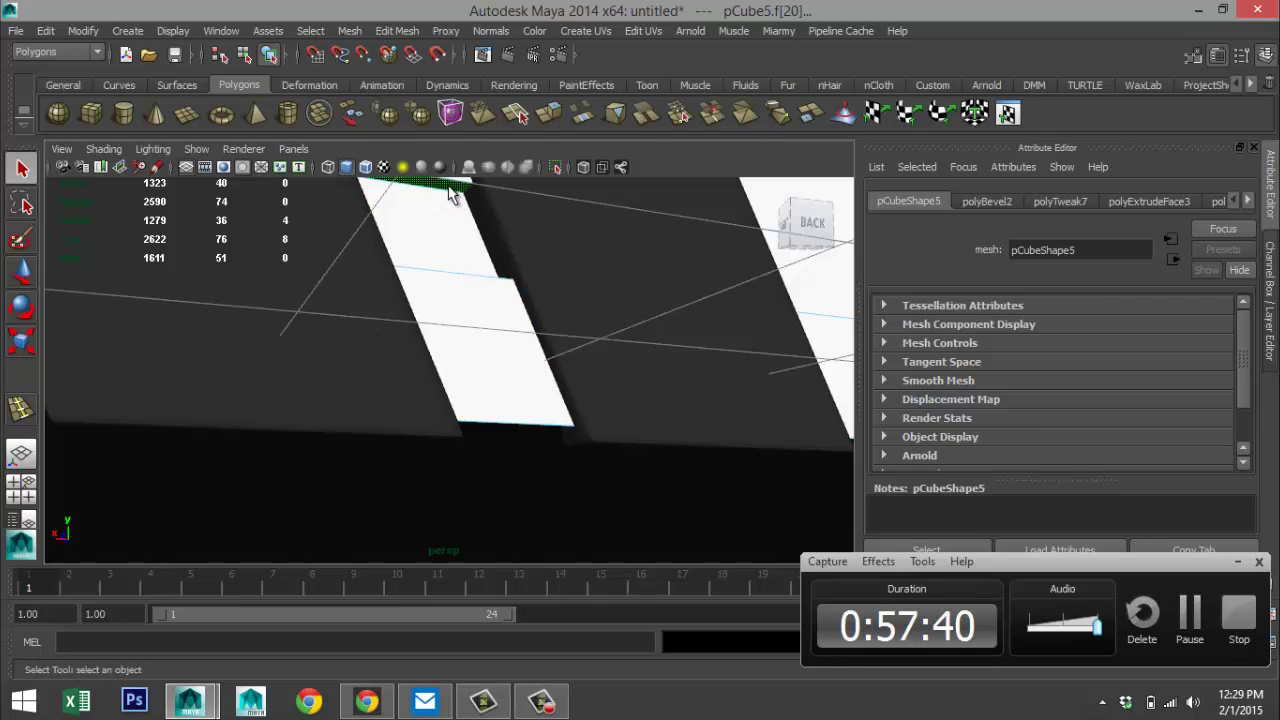
shift+click(497, 318)
alt+drag(503, 320, 517, 419)
shift+click(530, 546)
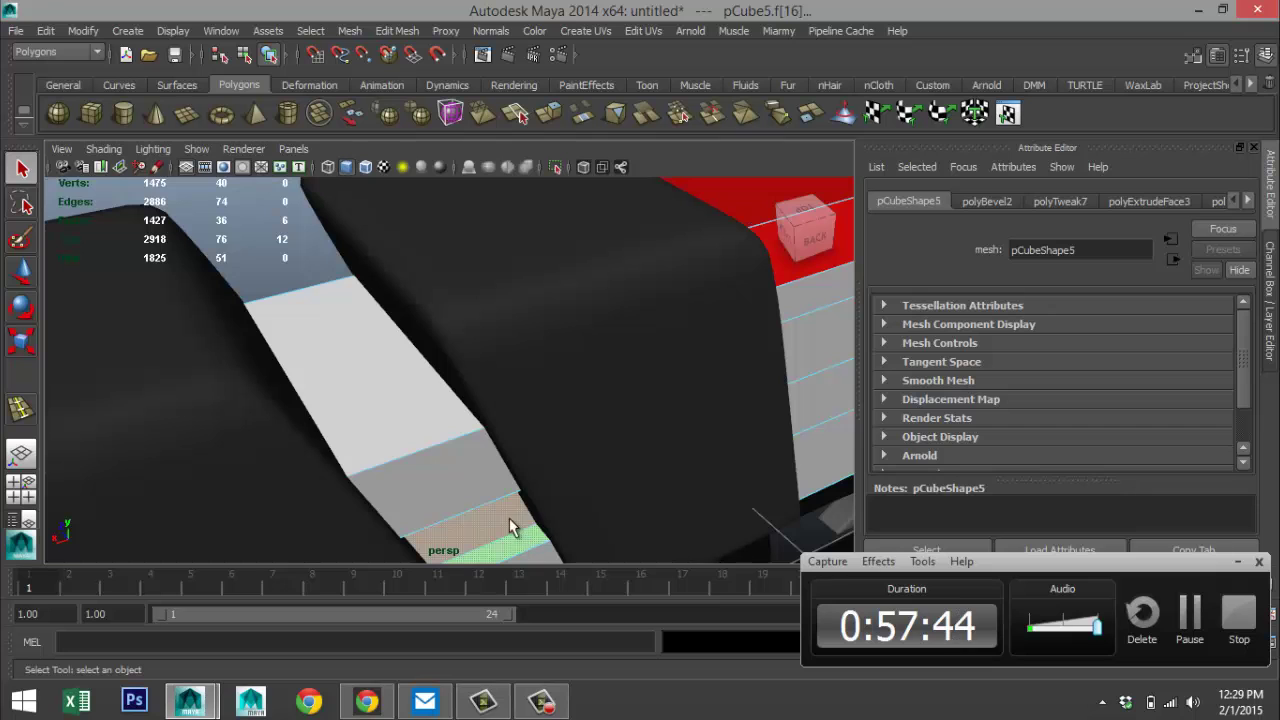
alt+drag(391, 437, 590, 337)
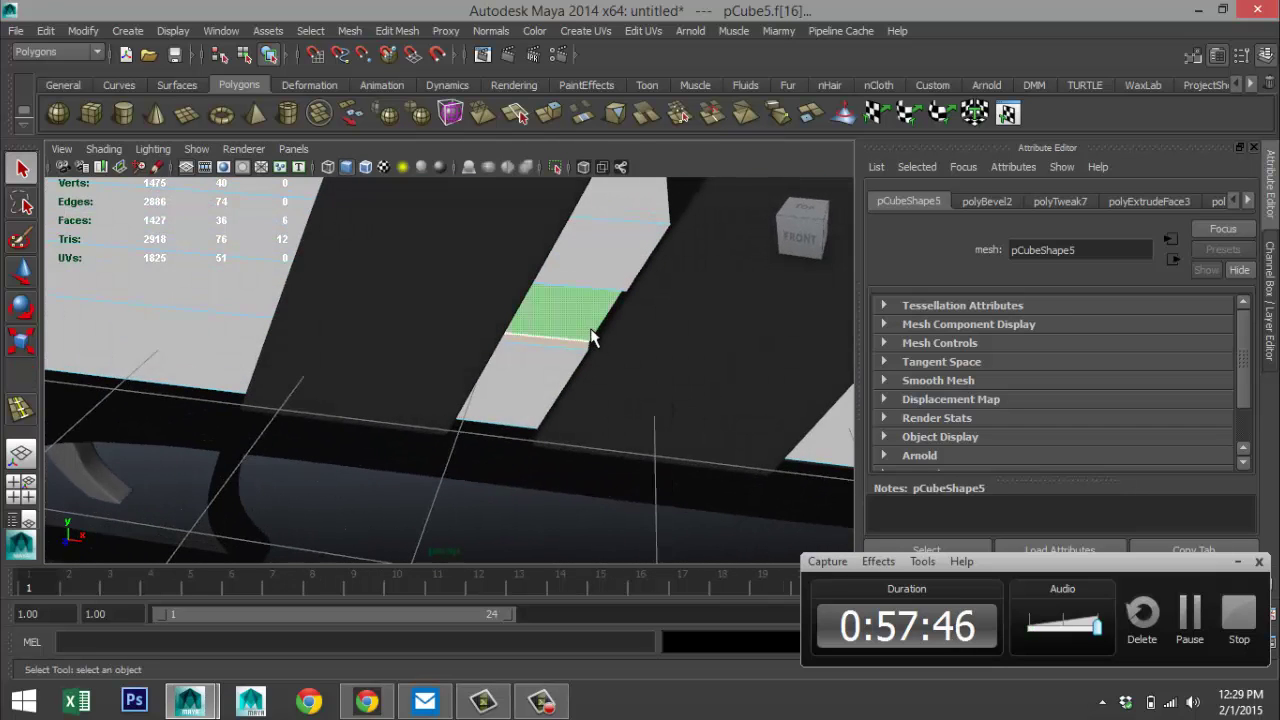
right_drag(559, 312, 711, 636)
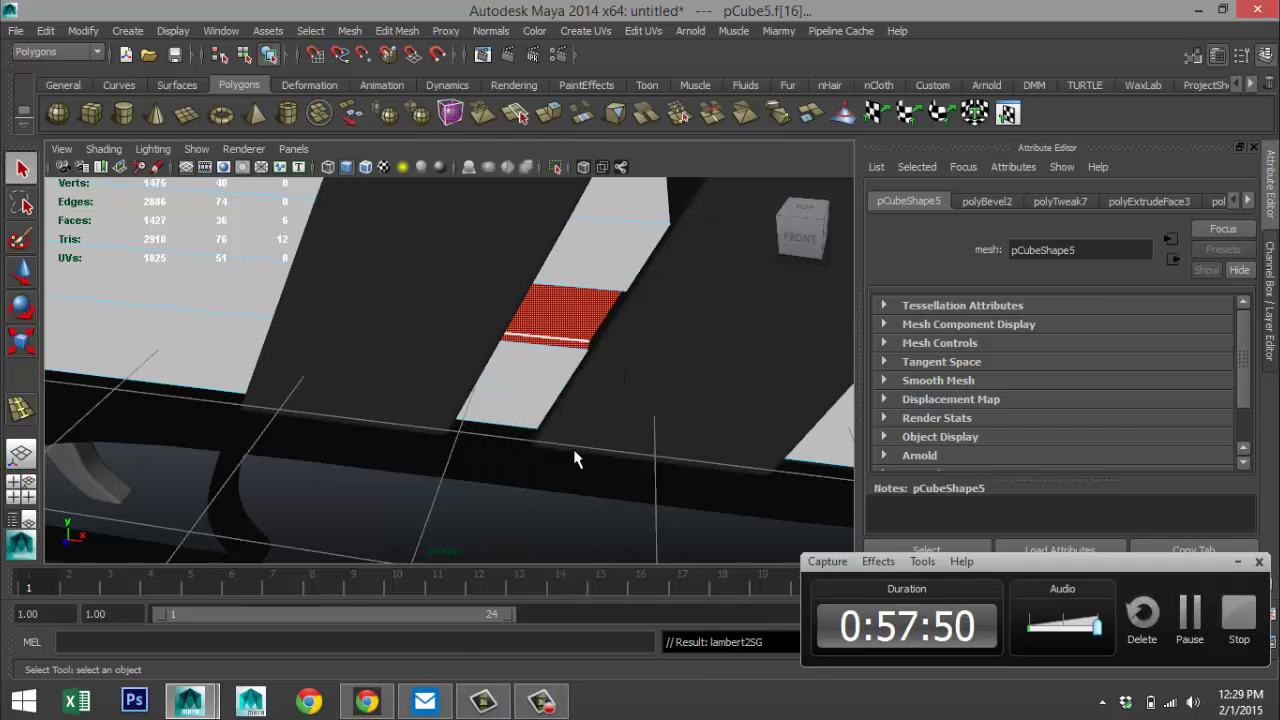
- Assign the existing lambert2 material to the whole trigger and deselect it
alt+drag(519, 433, 577, 447)
scroll(575, 446, down, 3)
scroll(570, 446, up, 4)
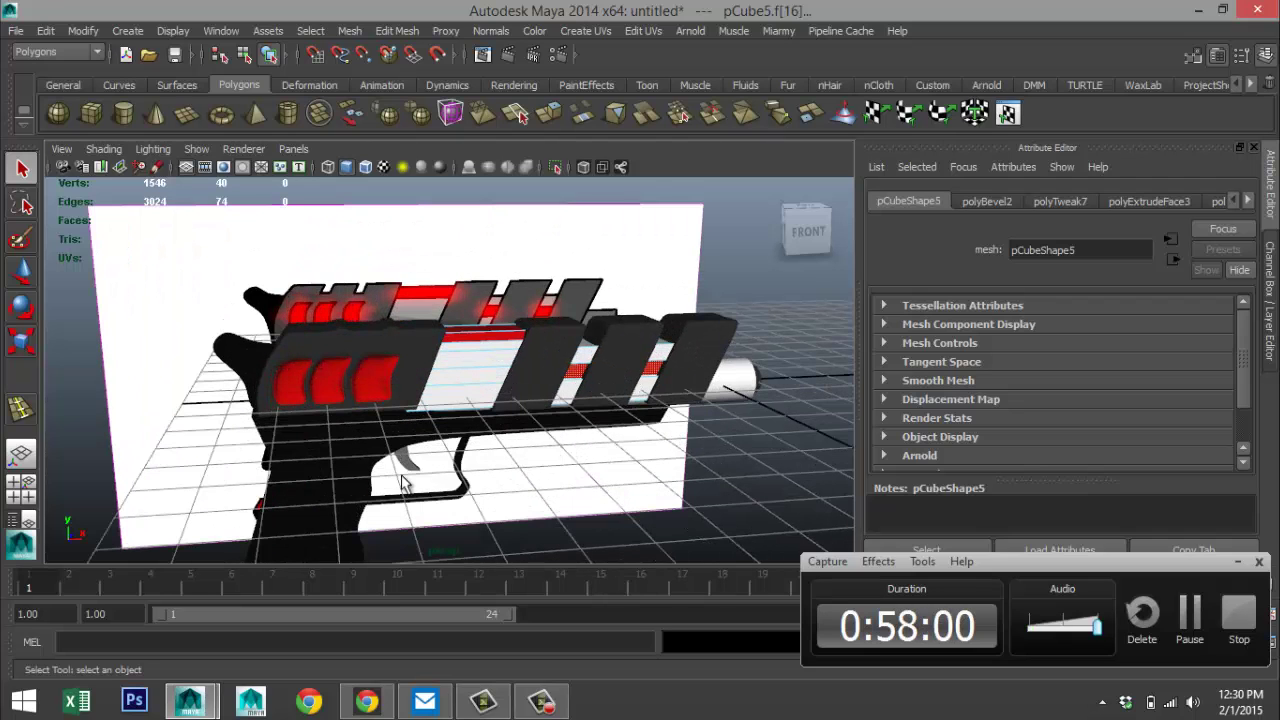
click(411, 467)
right_drag(411, 467, 566, 634)
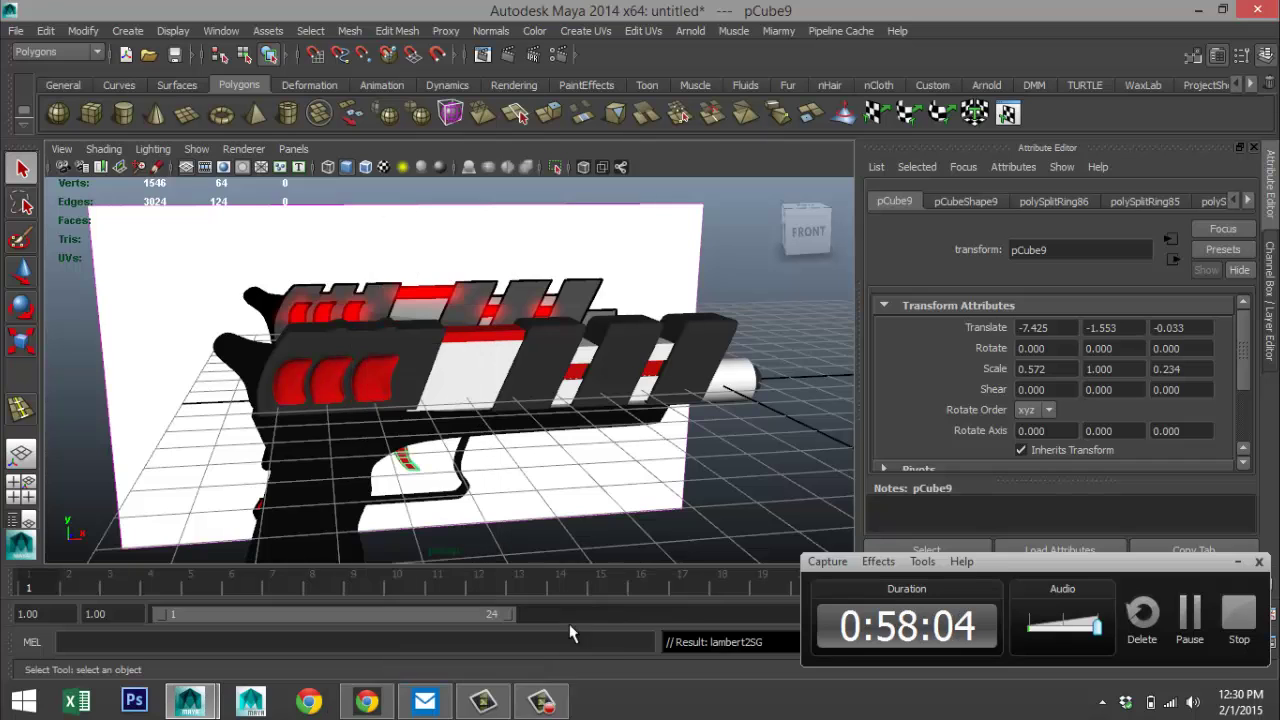
click(672, 510)
- Switch the pistol grip to face selection and select the central column of faces down its side
scroll(666, 505, down, 3)
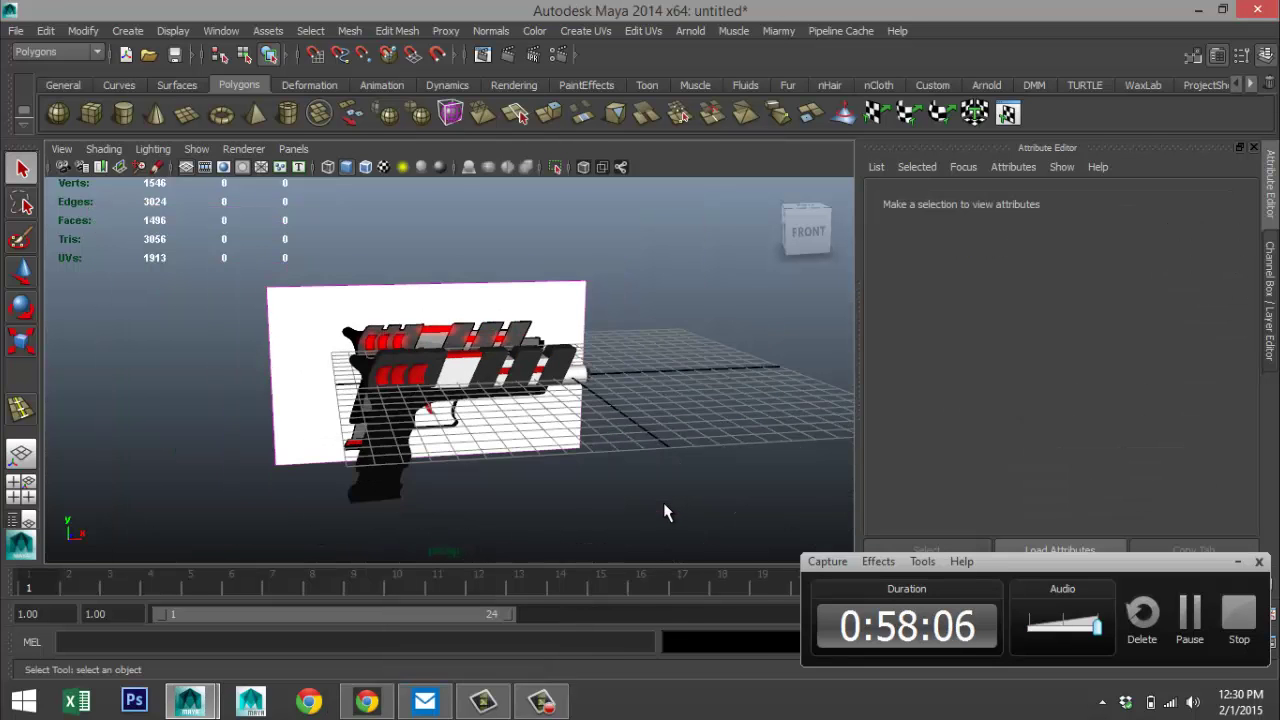
scroll(665, 510, up, 2)
alt+drag(543, 483, 558, 393)
scroll(655, 413, up, 3)
click(558, 393)
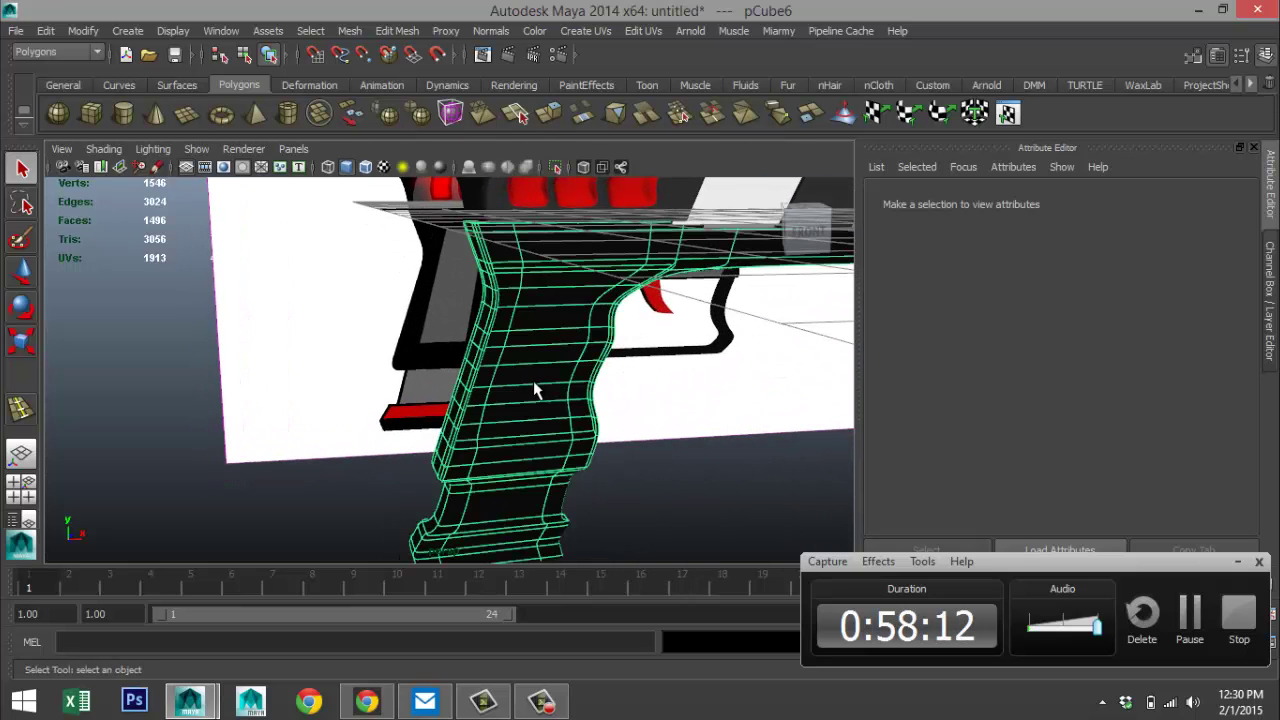
alt+drag(666, 434, 643, 460)
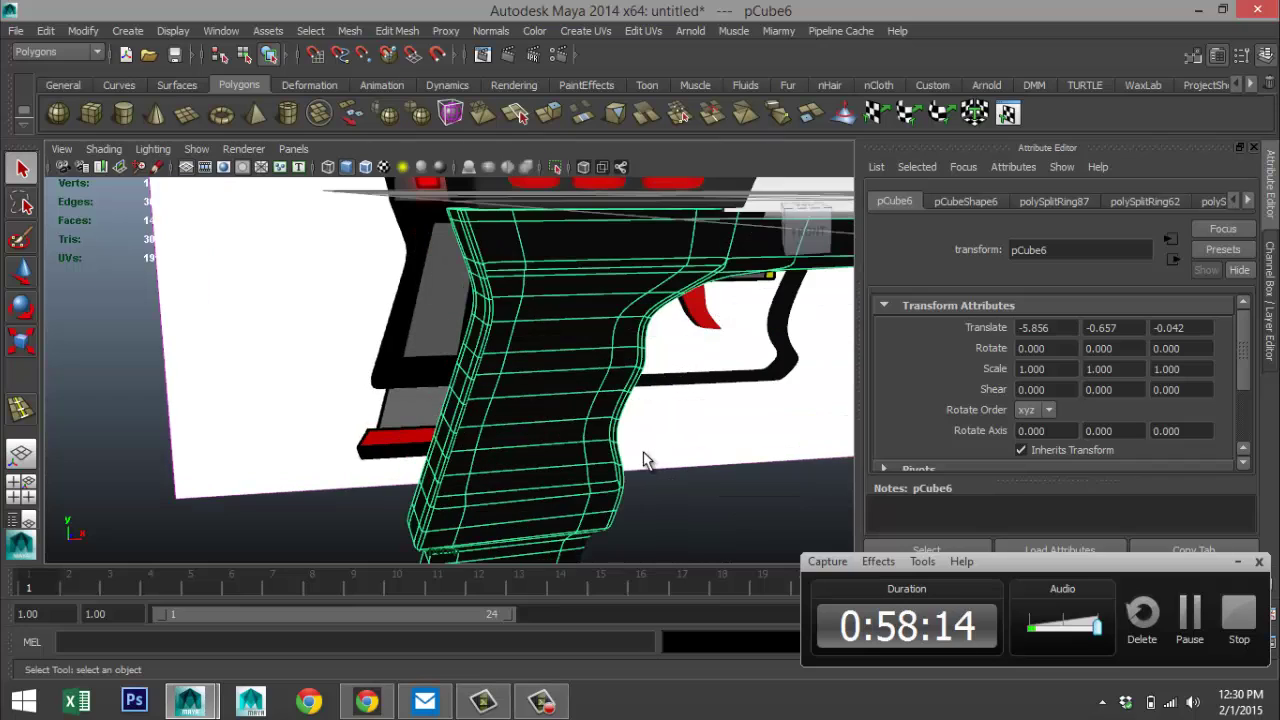
right_drag(577, 284, 590, 345)
click(1237, 564)
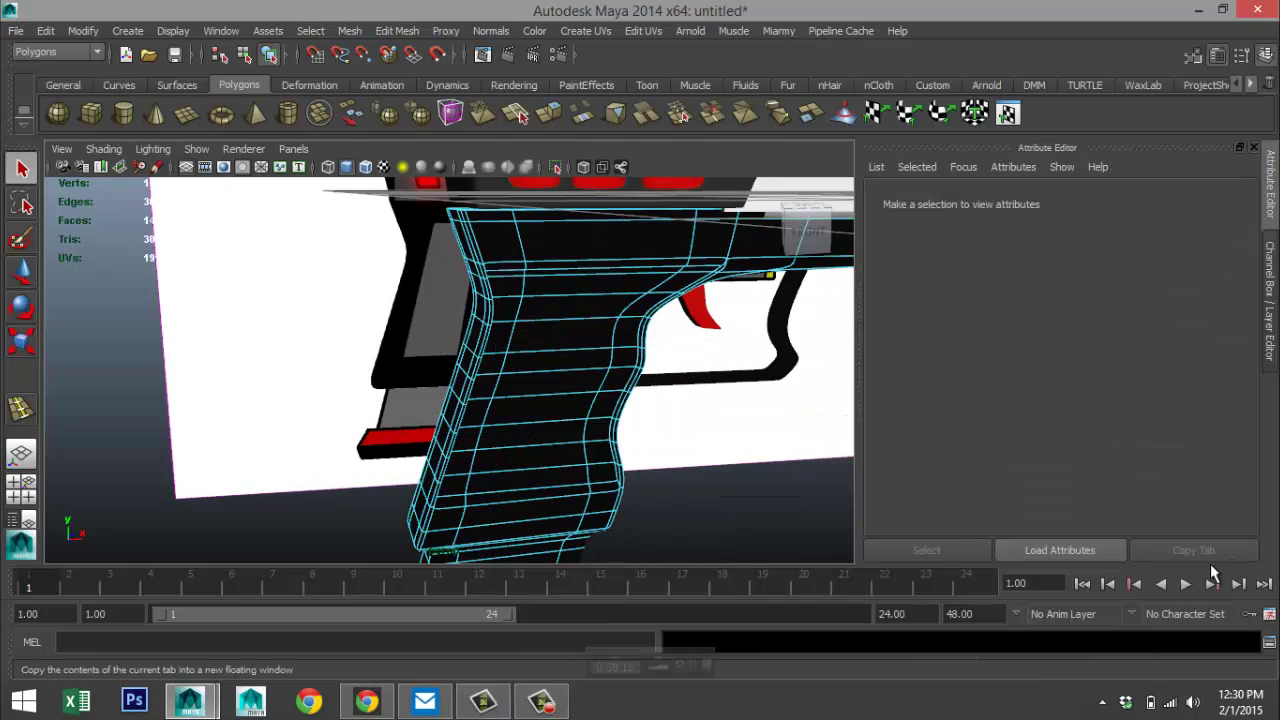
drag(585, 295, 557, 493)
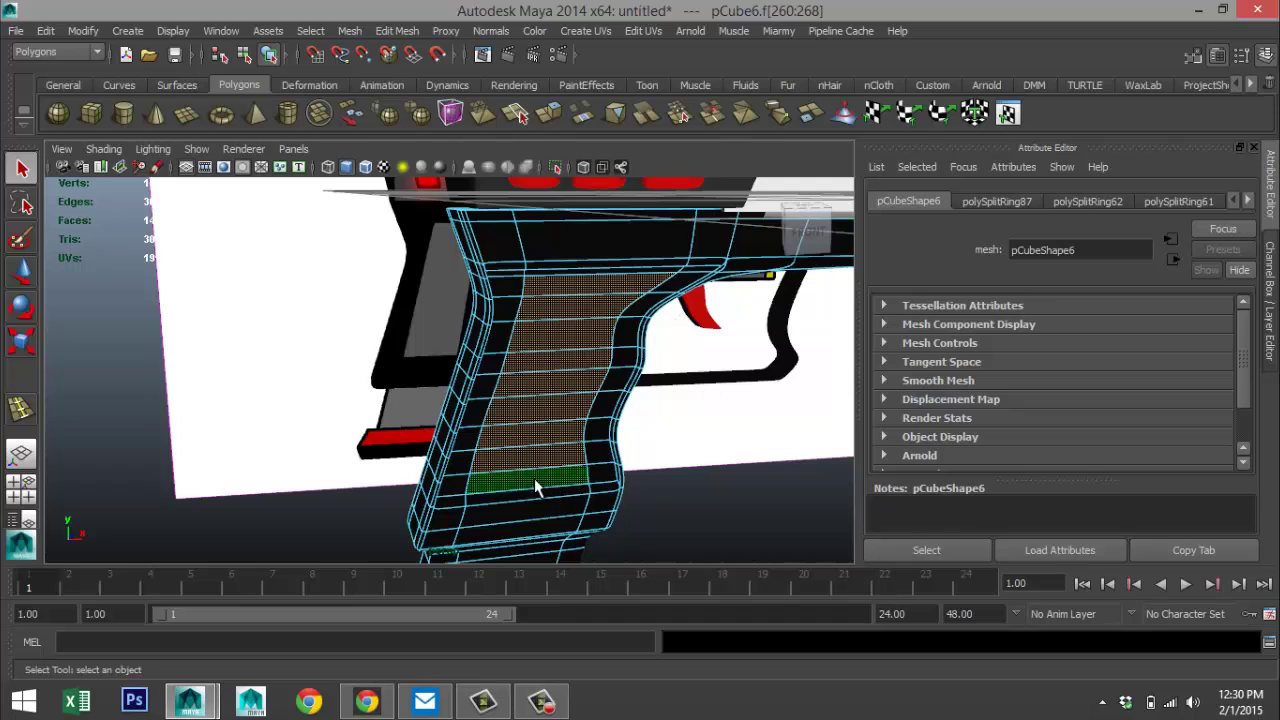
- Add the neighbouring rear and trigger-side columns of faces on the same side of the grip to the selection
alt+drag(705, 487, 519, 355)
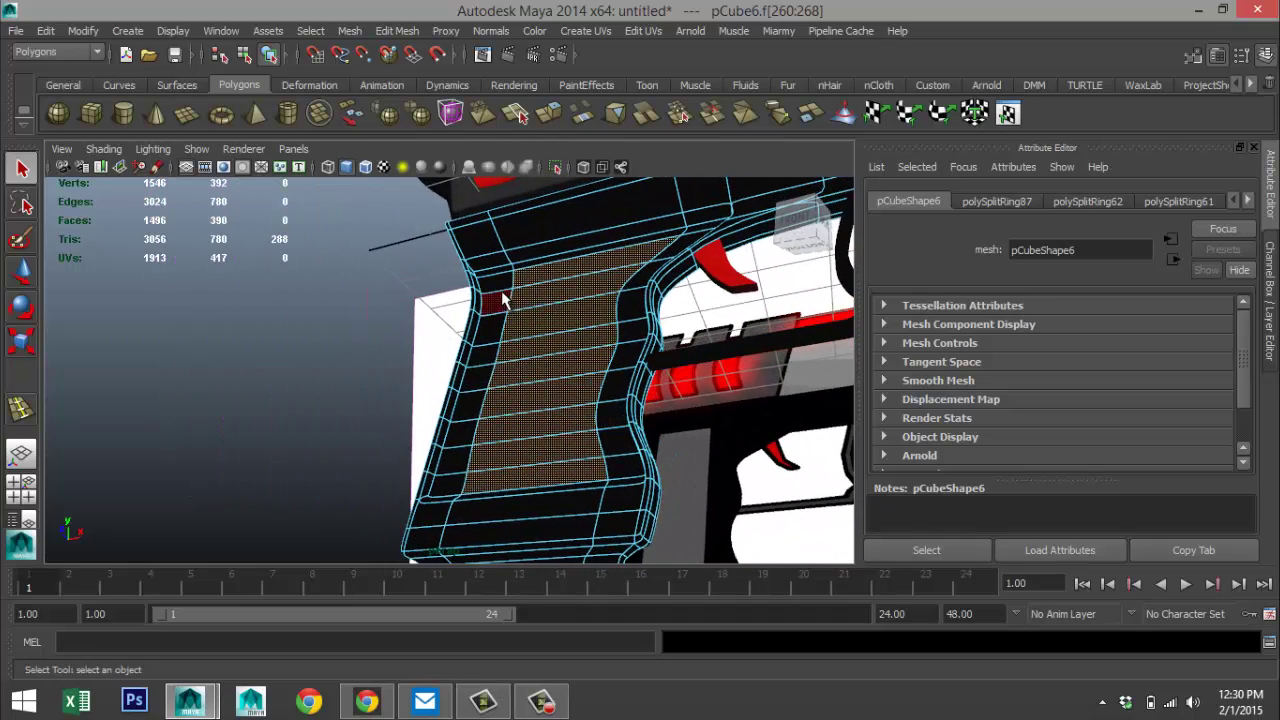
drag(503, 300, 475, 432)
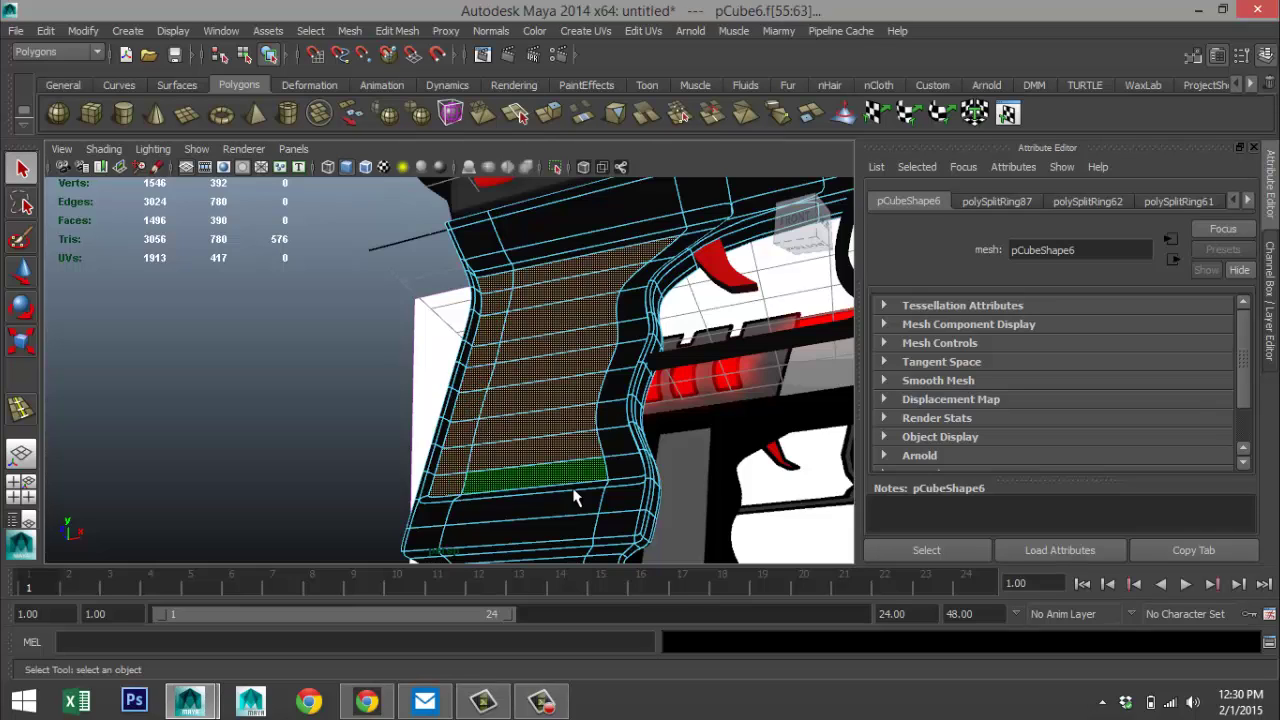
shift+click(615, 405)
shift+click(620, 371)
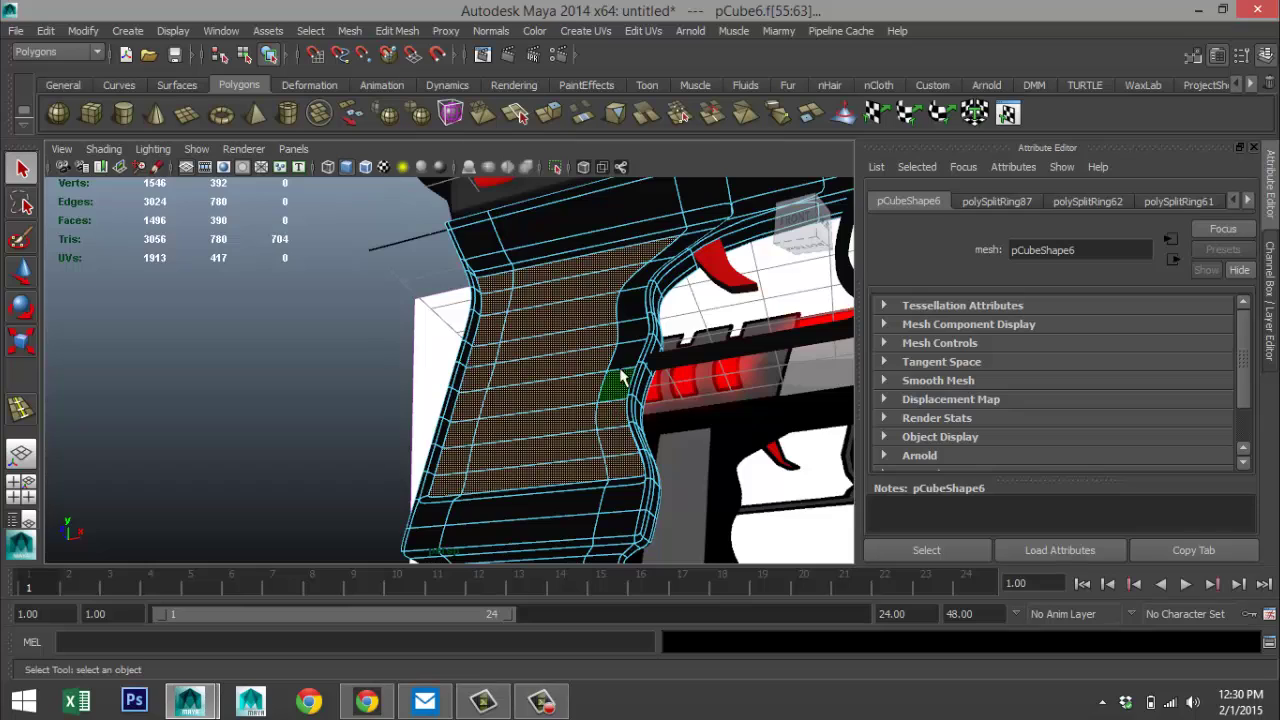
shift+click(639, 292)
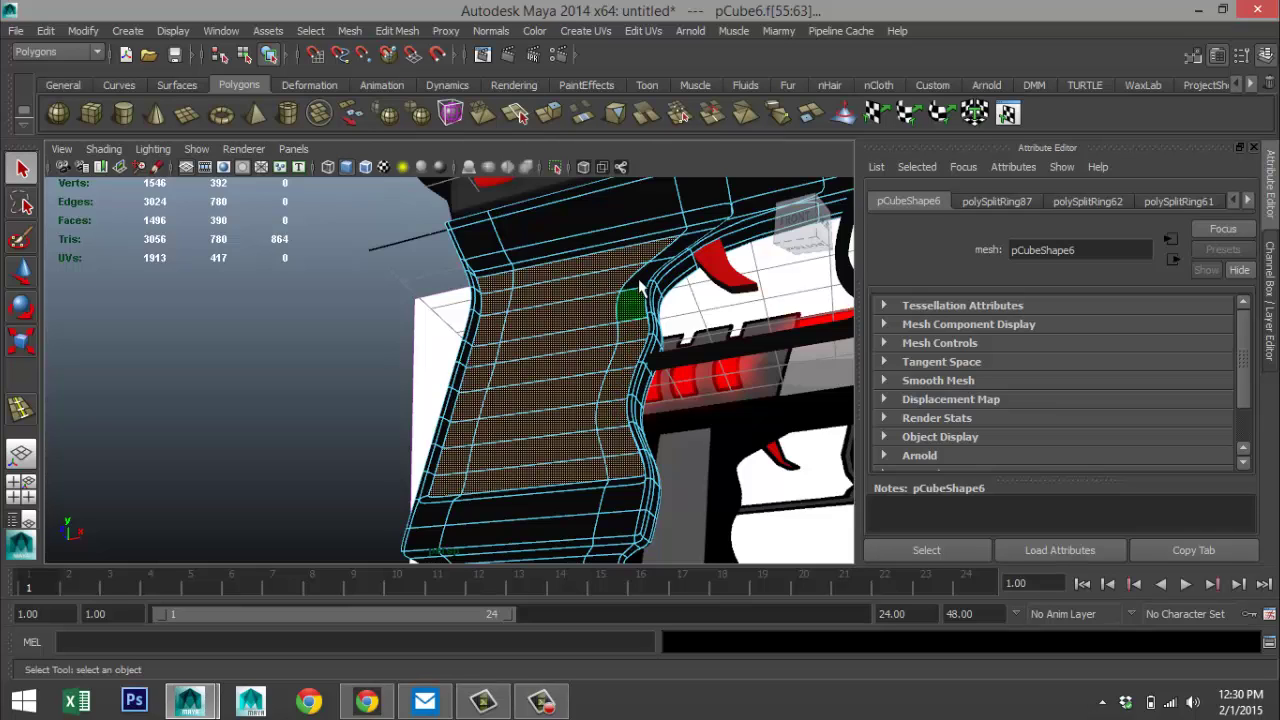
- Add the remaining upper trigger-side faces, plus the central column of faces on the grip's opposite side, to the selection
shift+click(686, 243)
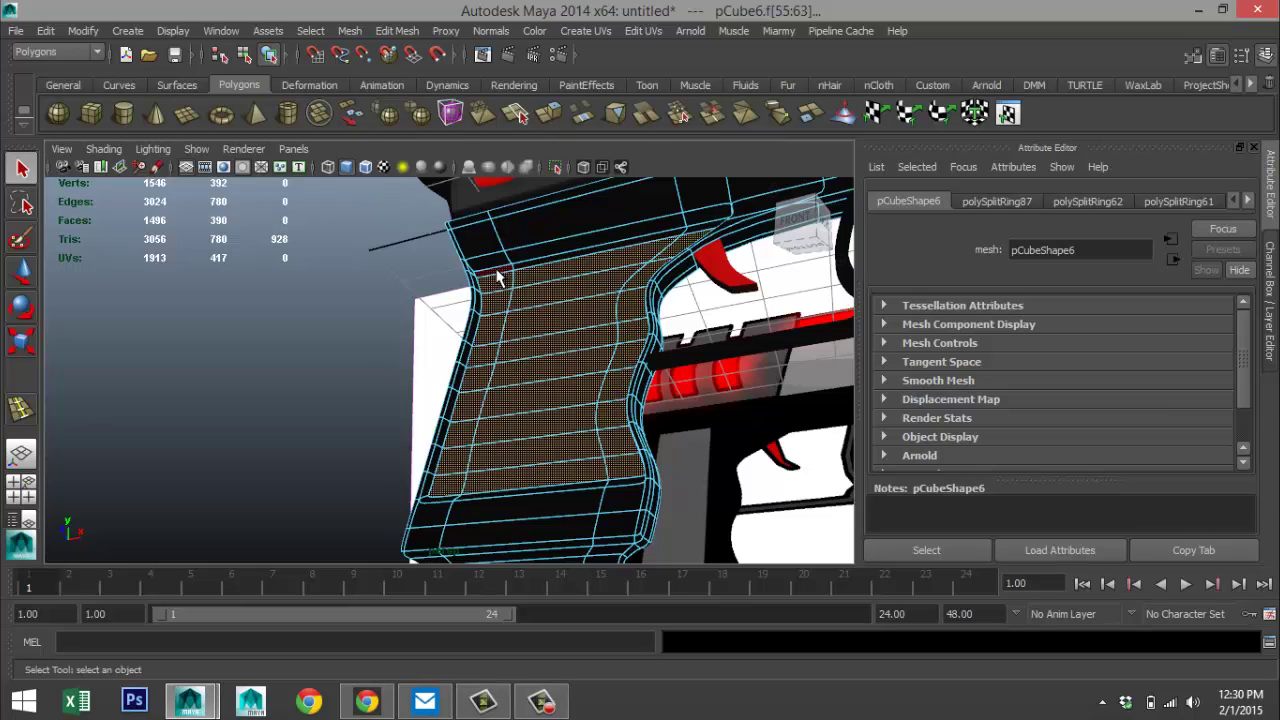
shift+click(706, 230)
alt+drag(125, 371, 500, 418)
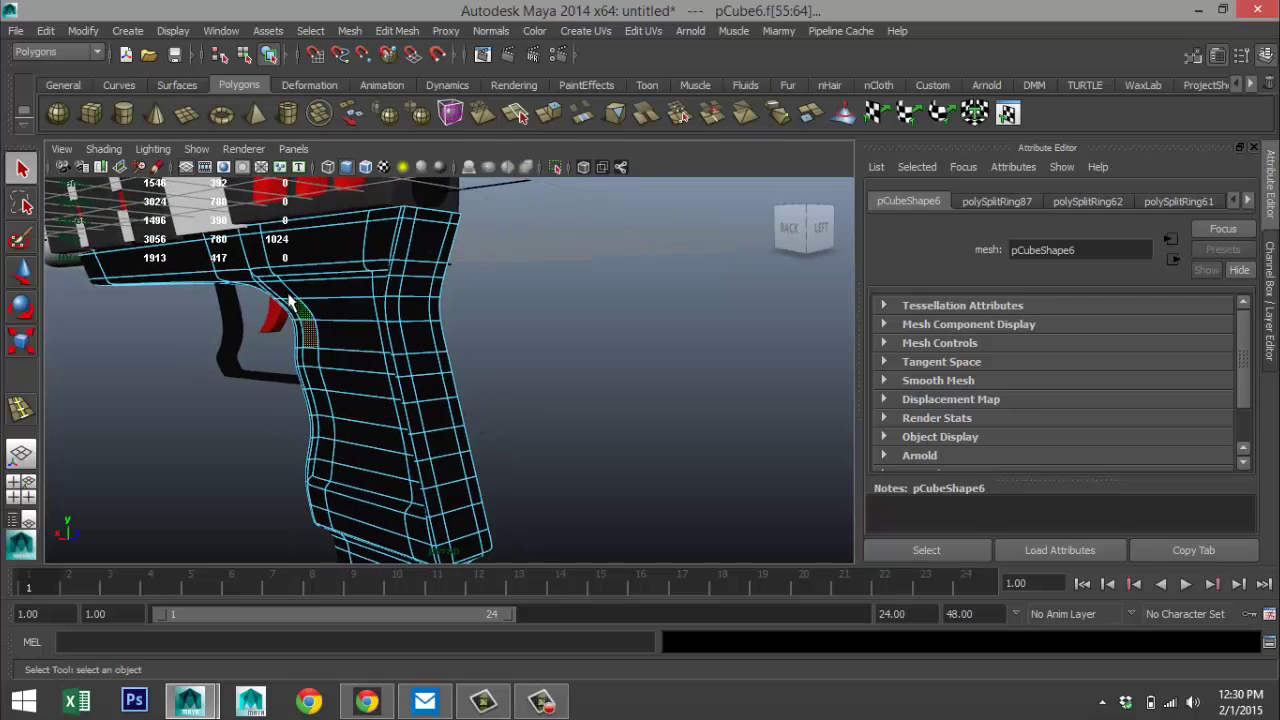
shift+click(343, 348)
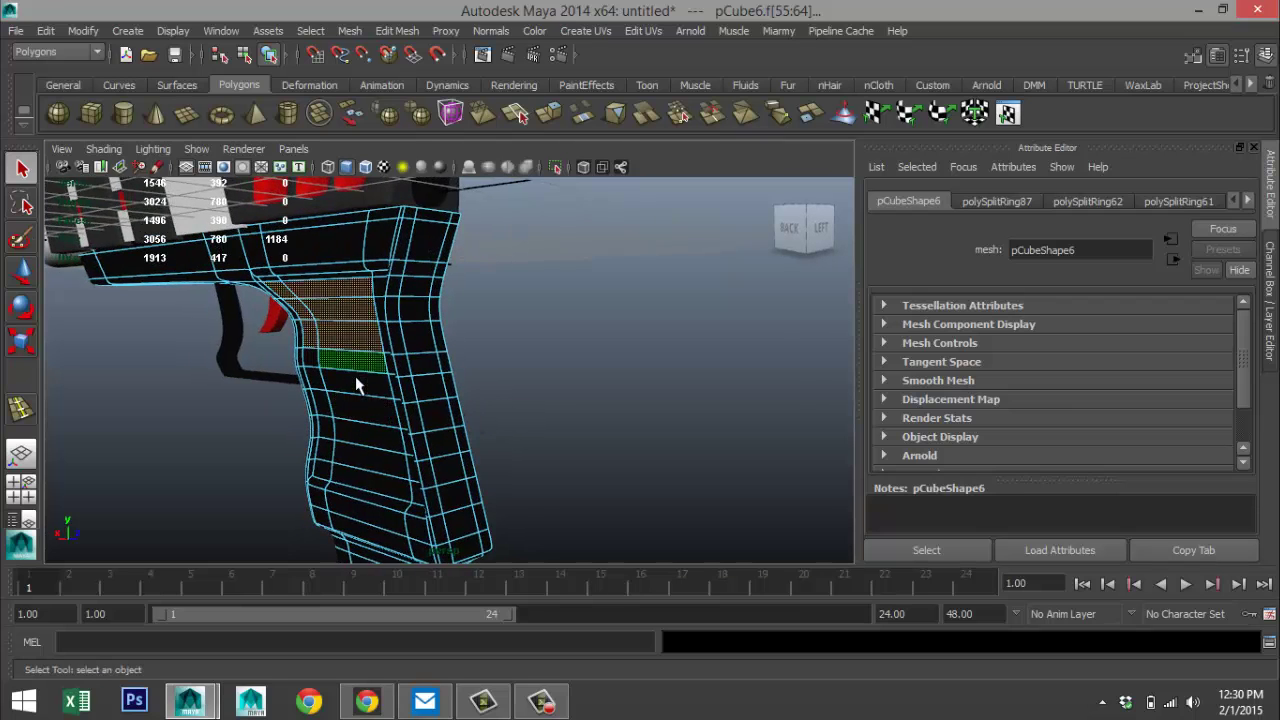
shift+click(356, 377)
shift+click(362, 410)
shift+click(367, 467)
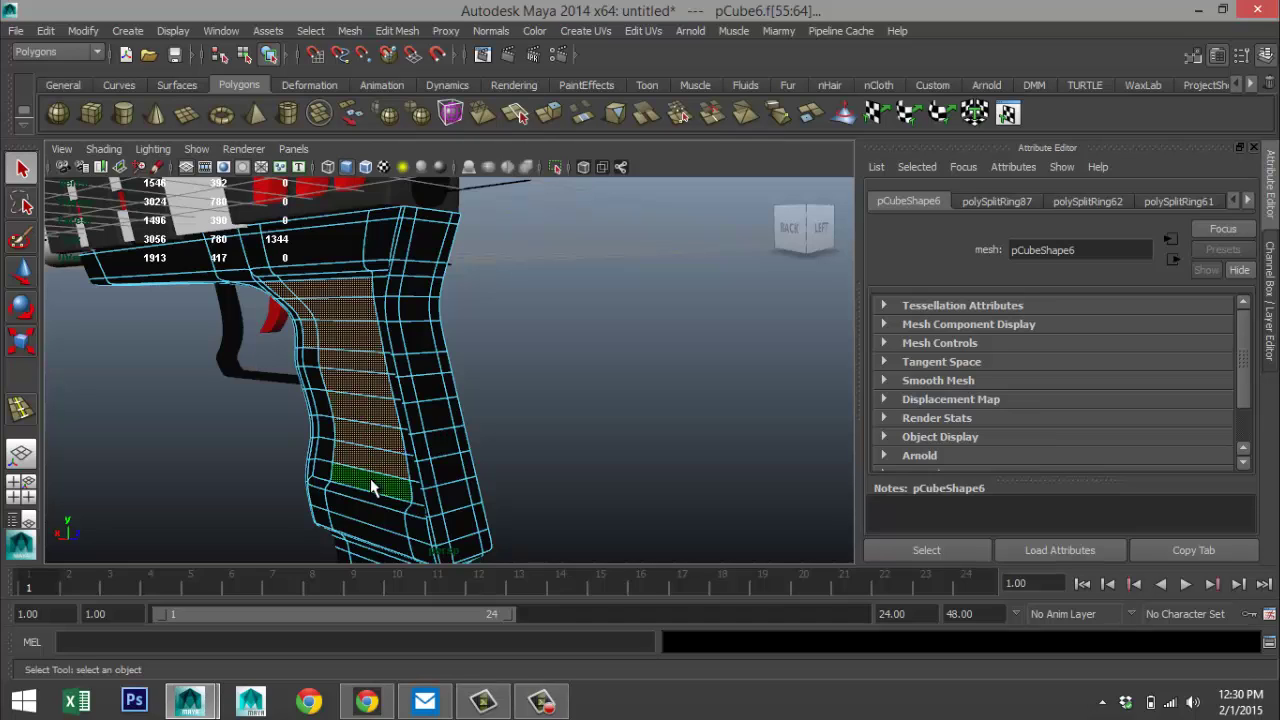
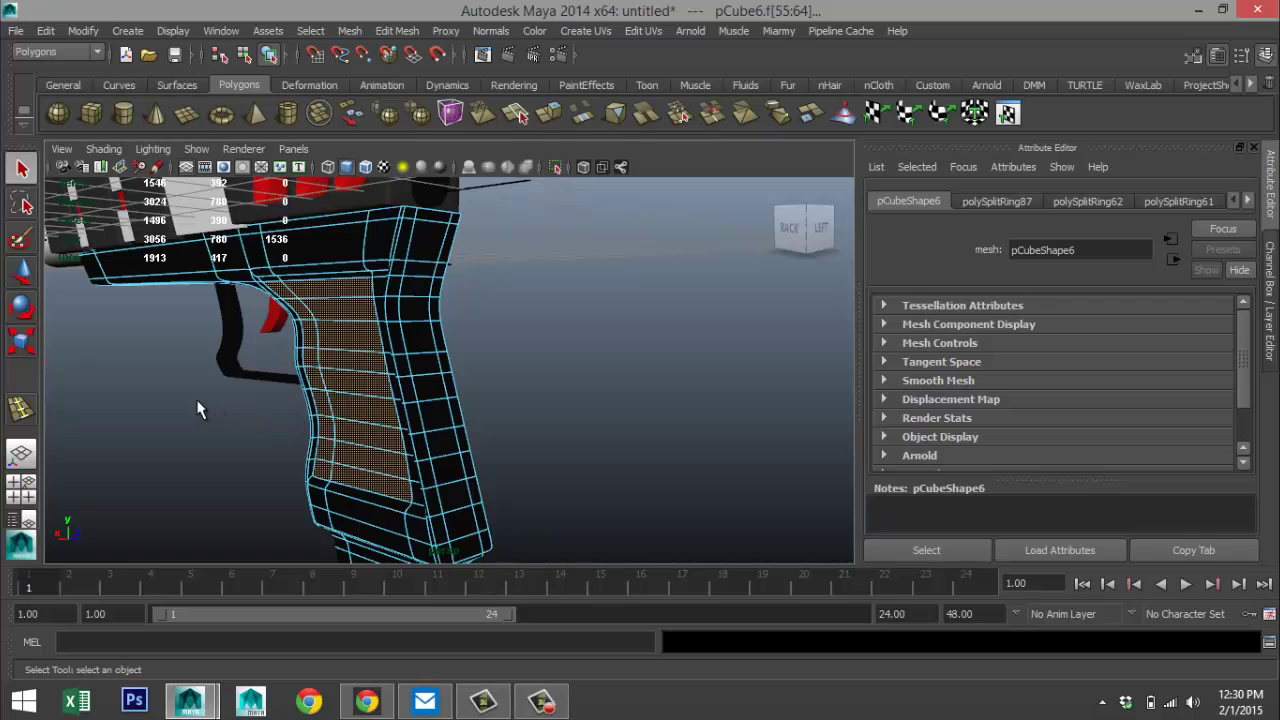
- Add the rear column and the remaining upper panel faces on the grip's opposite side to the selection
alt+drag(197, 409, 417, 415)
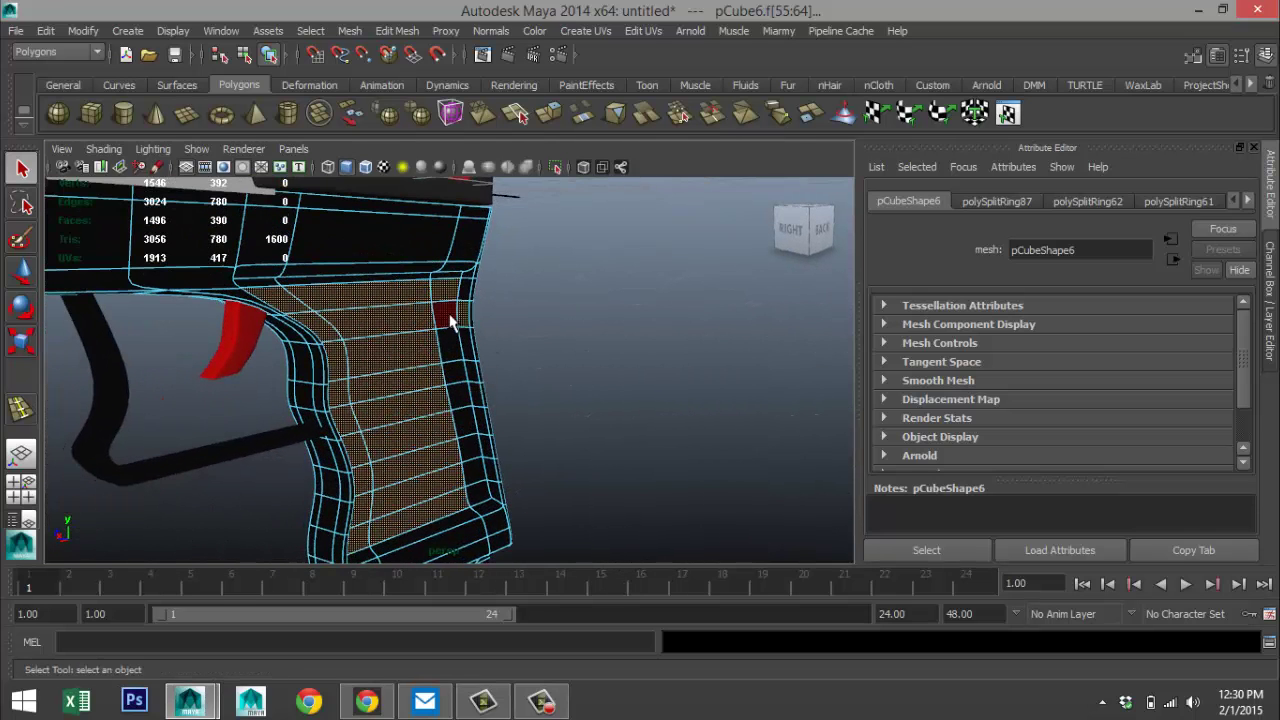
shift+click(453, 342)
shift+click(457, 380)
shift+click(463, 430)
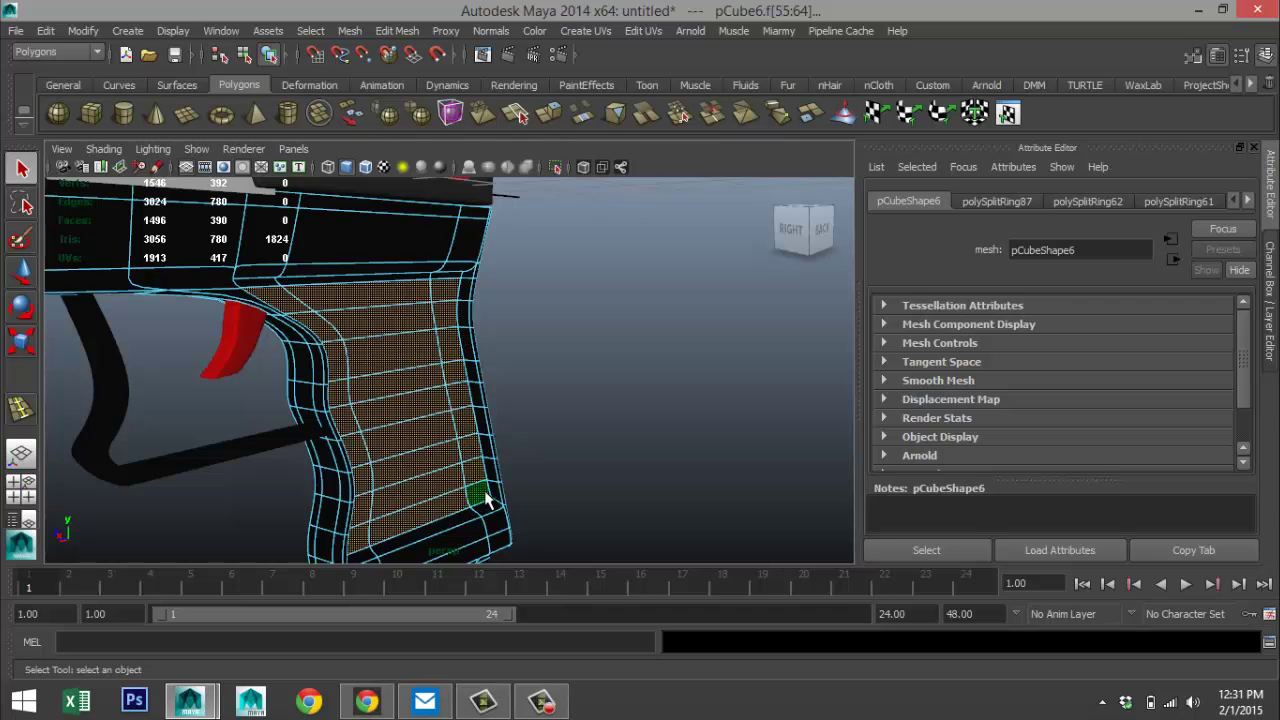
alt+drag(577, 457, 568, 434)
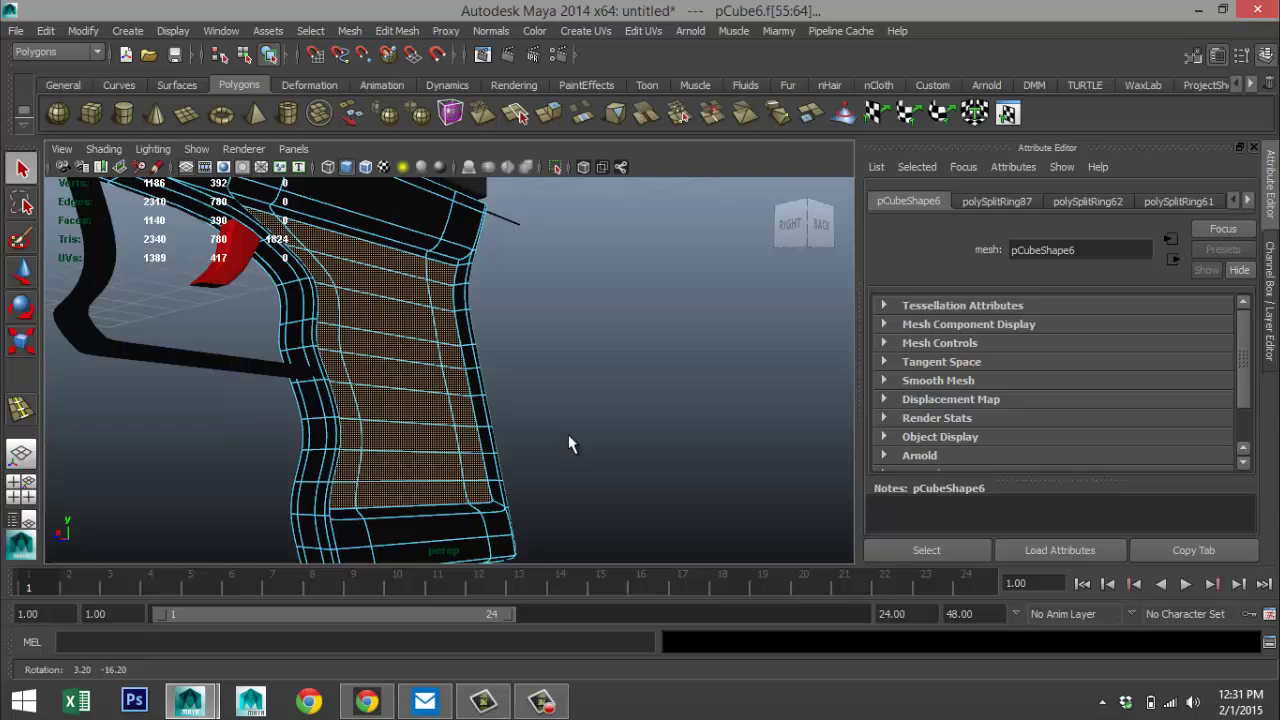
shift+click(260, 213)
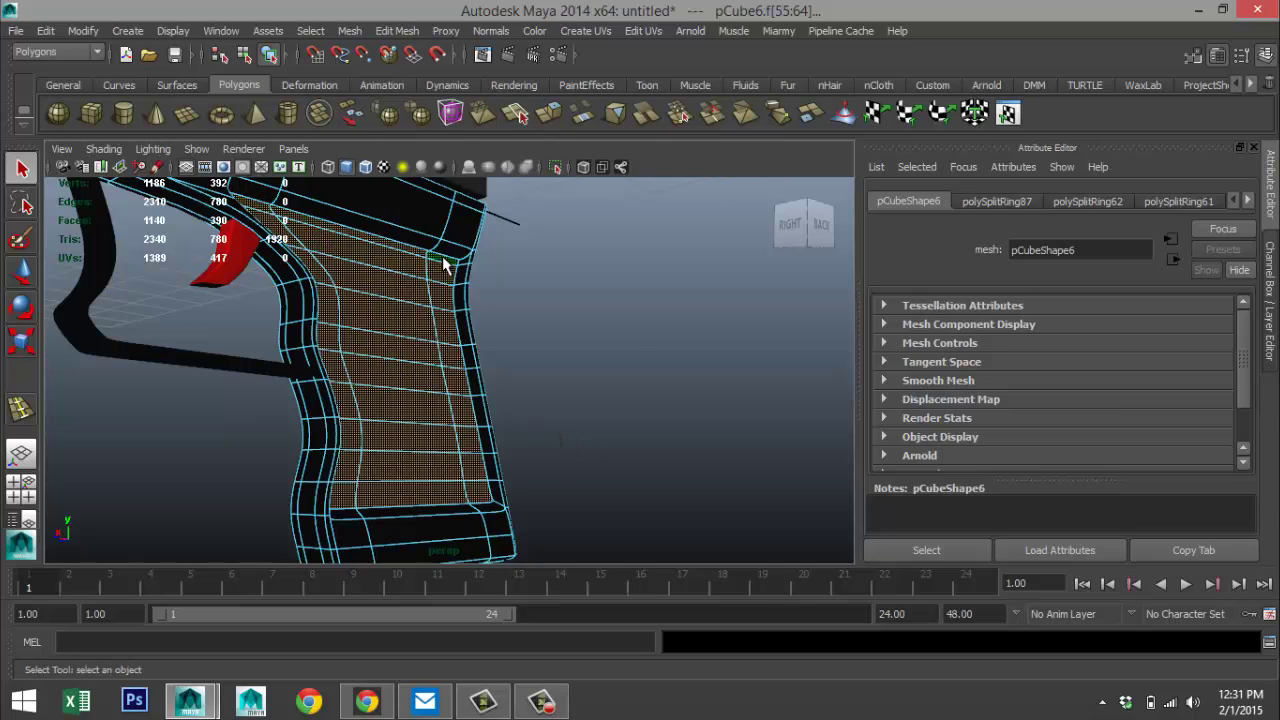
- Assign a new mia_material_x to the selected grip panel faces
scroll(660, 375, down, 10)
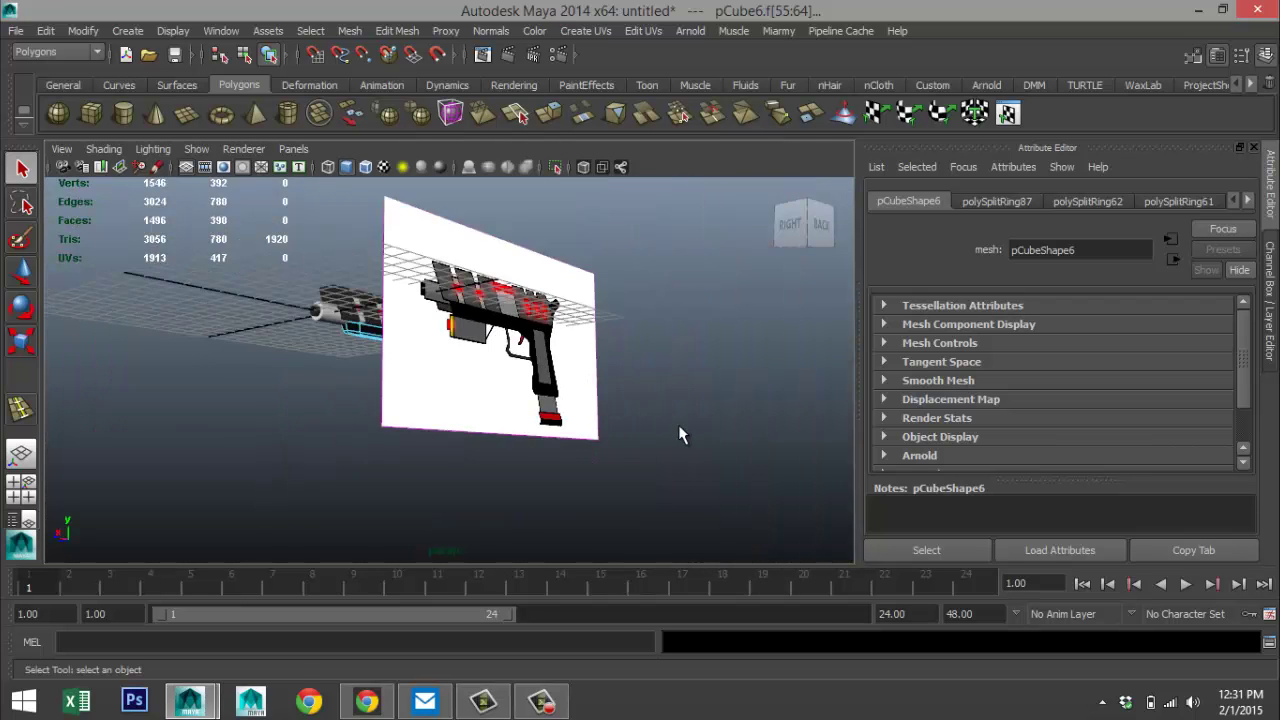
alt+drag(680, 431, 183, 443)
scroll(451, 503, up, 10)
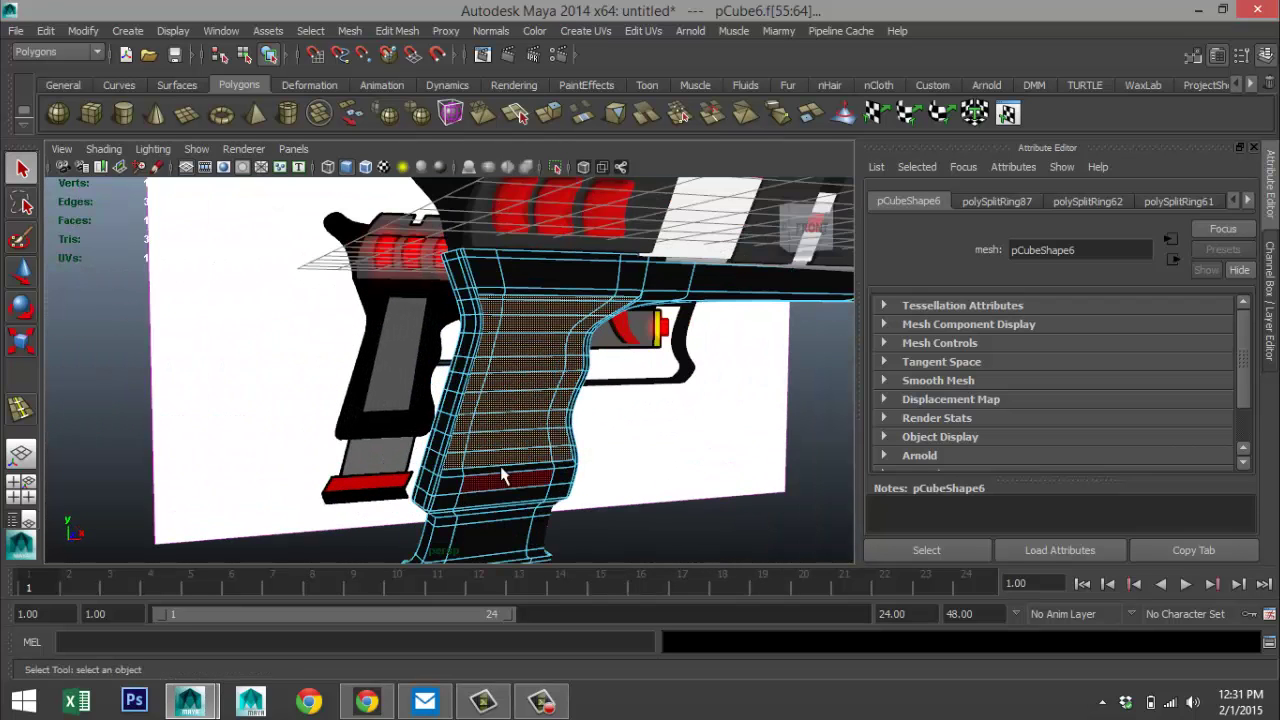
right_drag(511, 362, 534, 637)
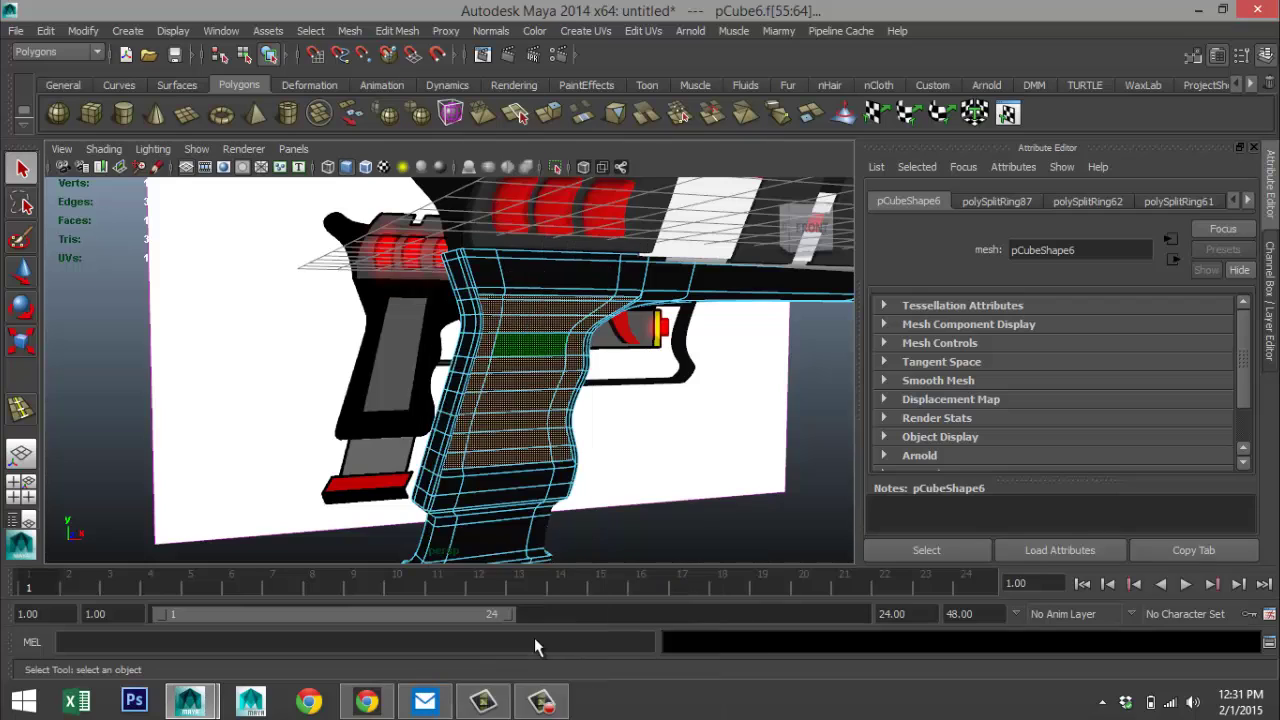
click(487, 147)
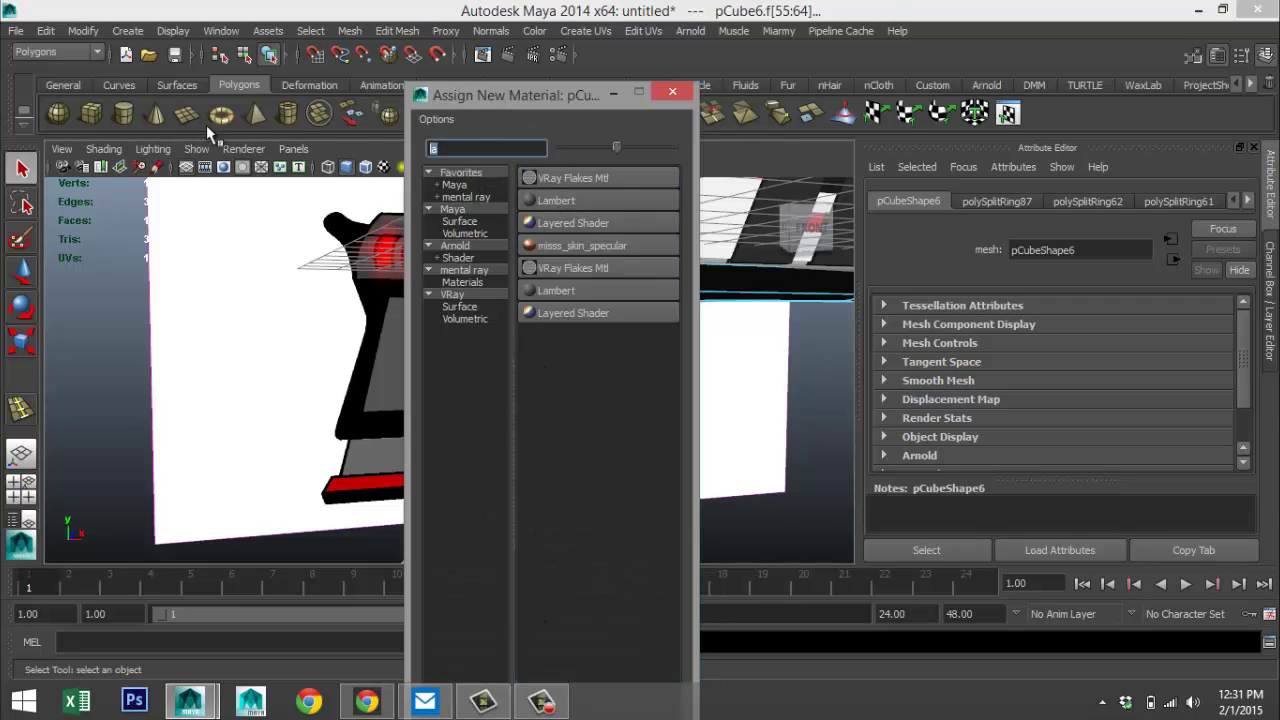
text(mia)
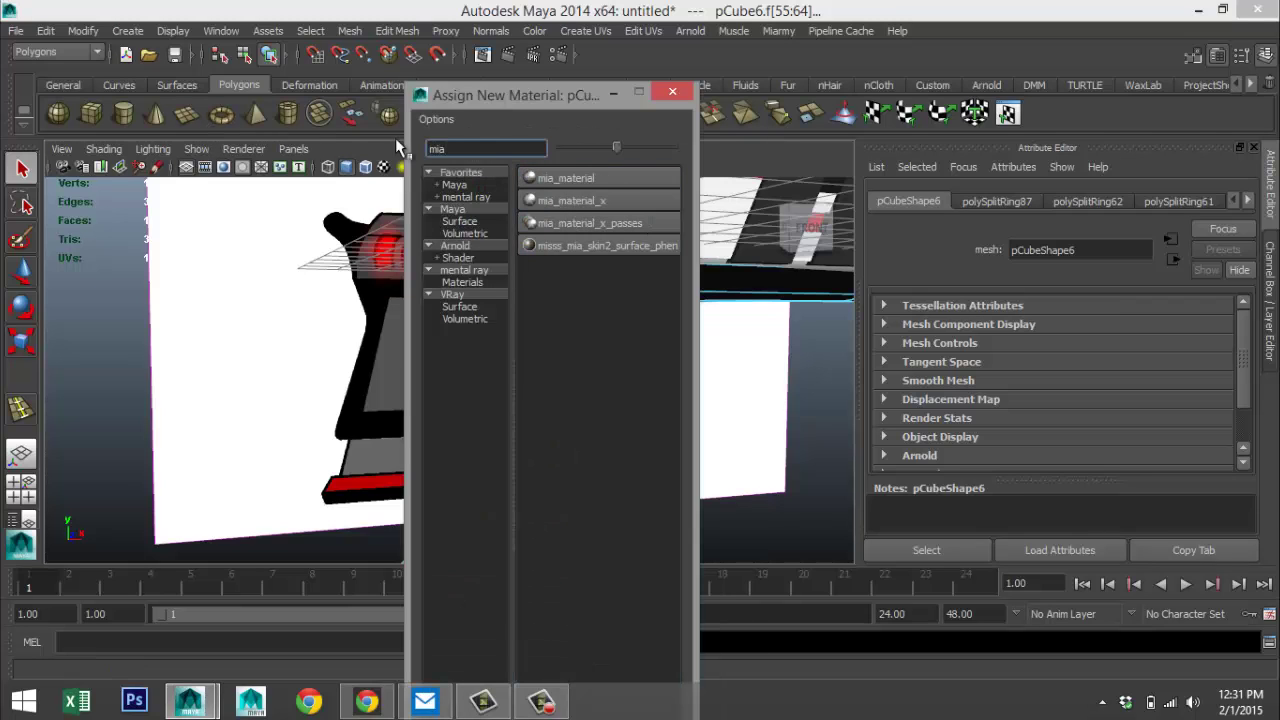
click(641, 202)
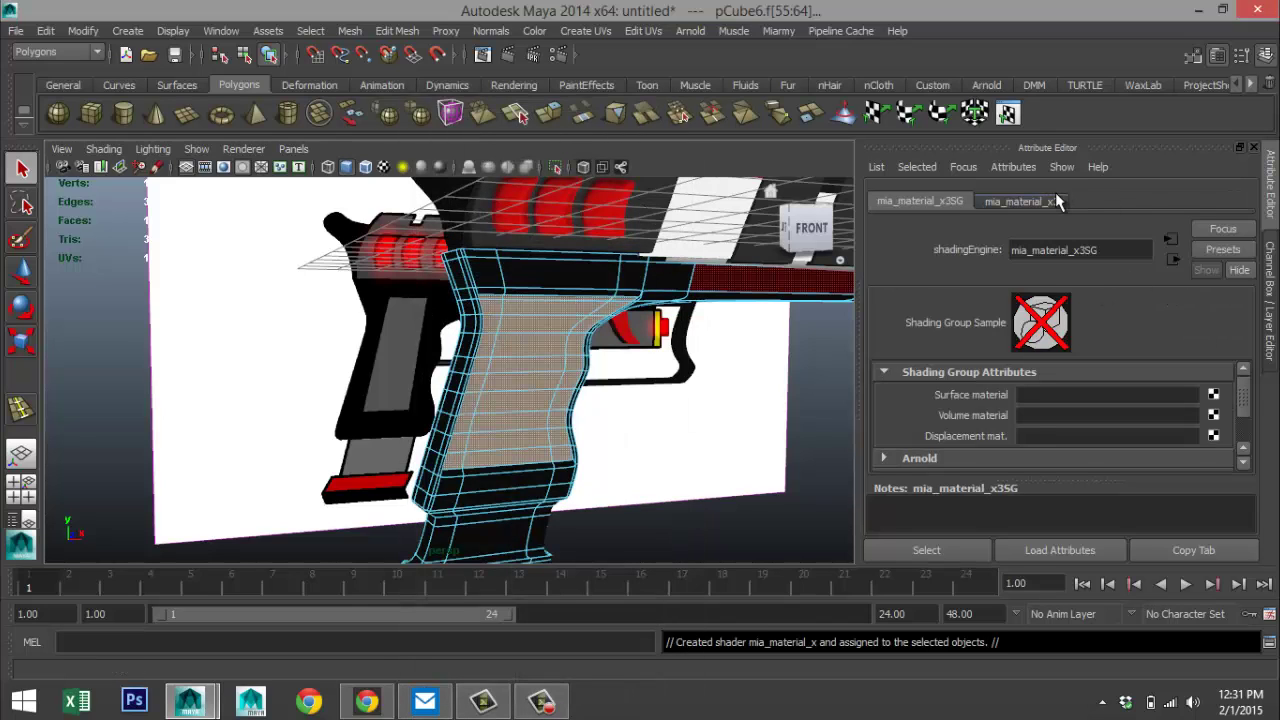
- Replace the grip panel material's settings with the Rubber preset
click(1058, 201)
click(1209, 251)
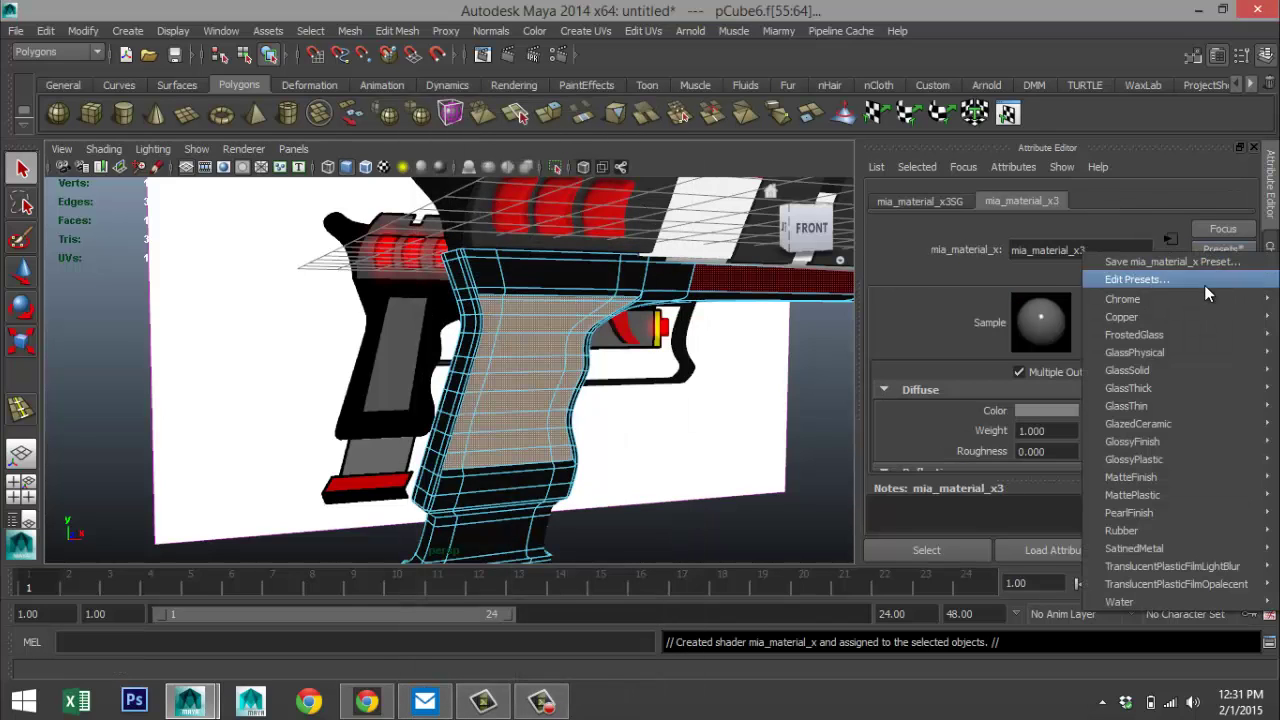
mouse_move(1171, 509)
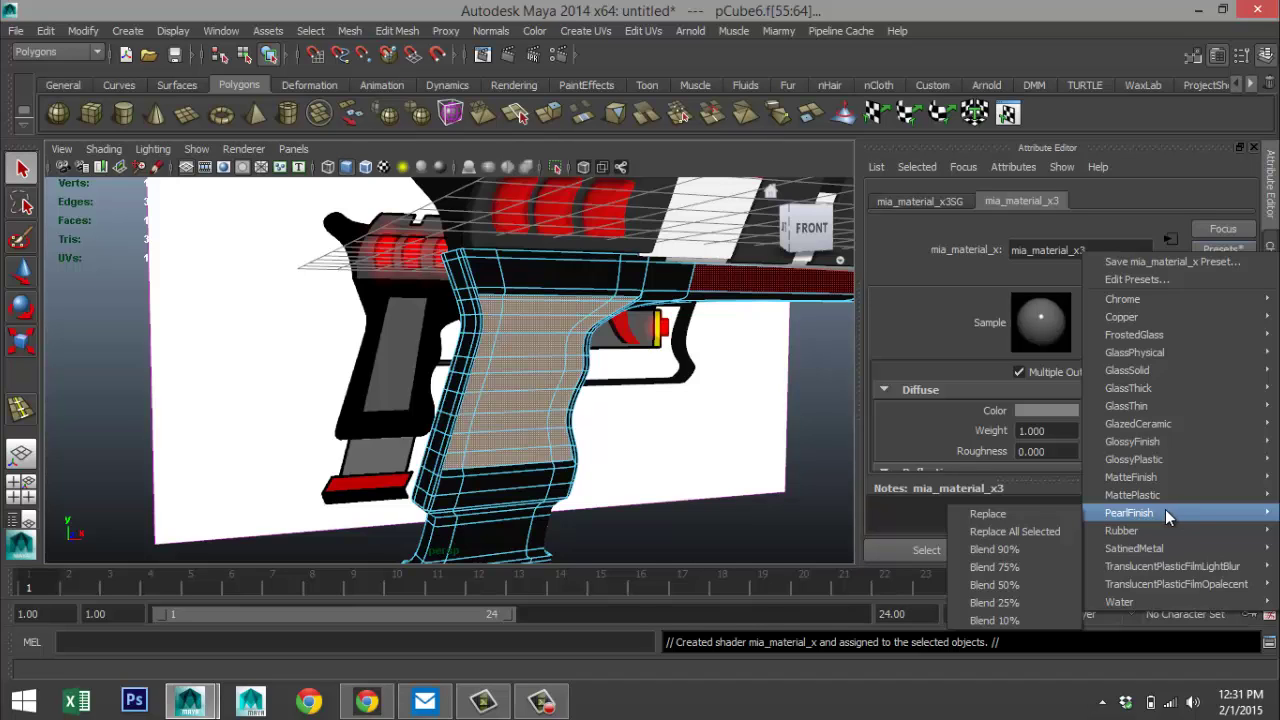
mouse_move(1133, 531)
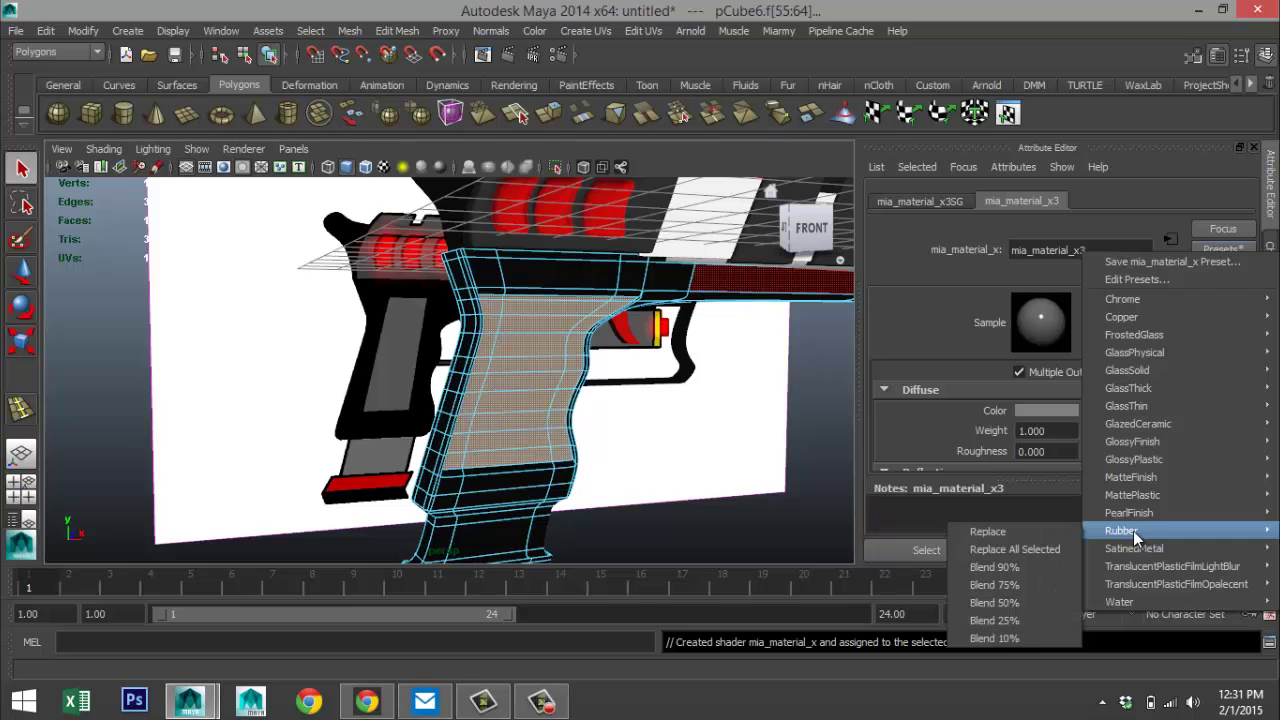
click(1044, 531)
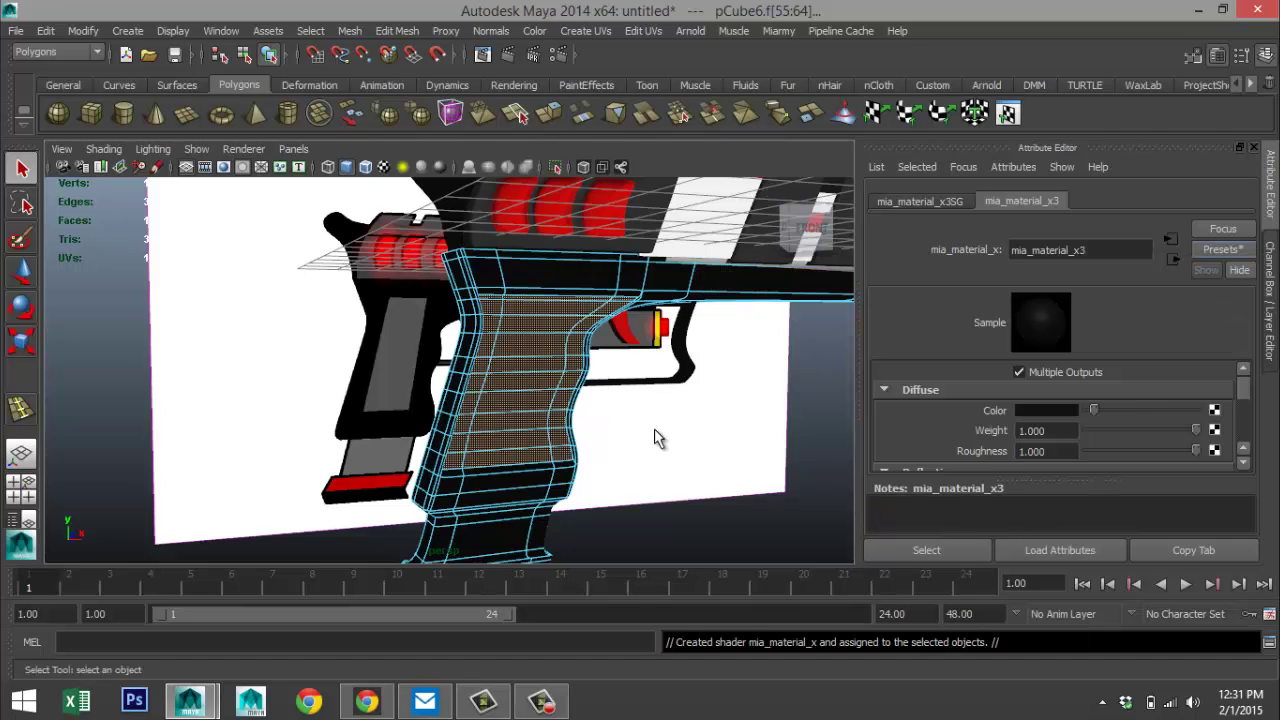
- Select the faces of the narrow neck below the grip on its front-view side, including those at the rear edge
alt+middle_drag(644, 435, 669, 323)
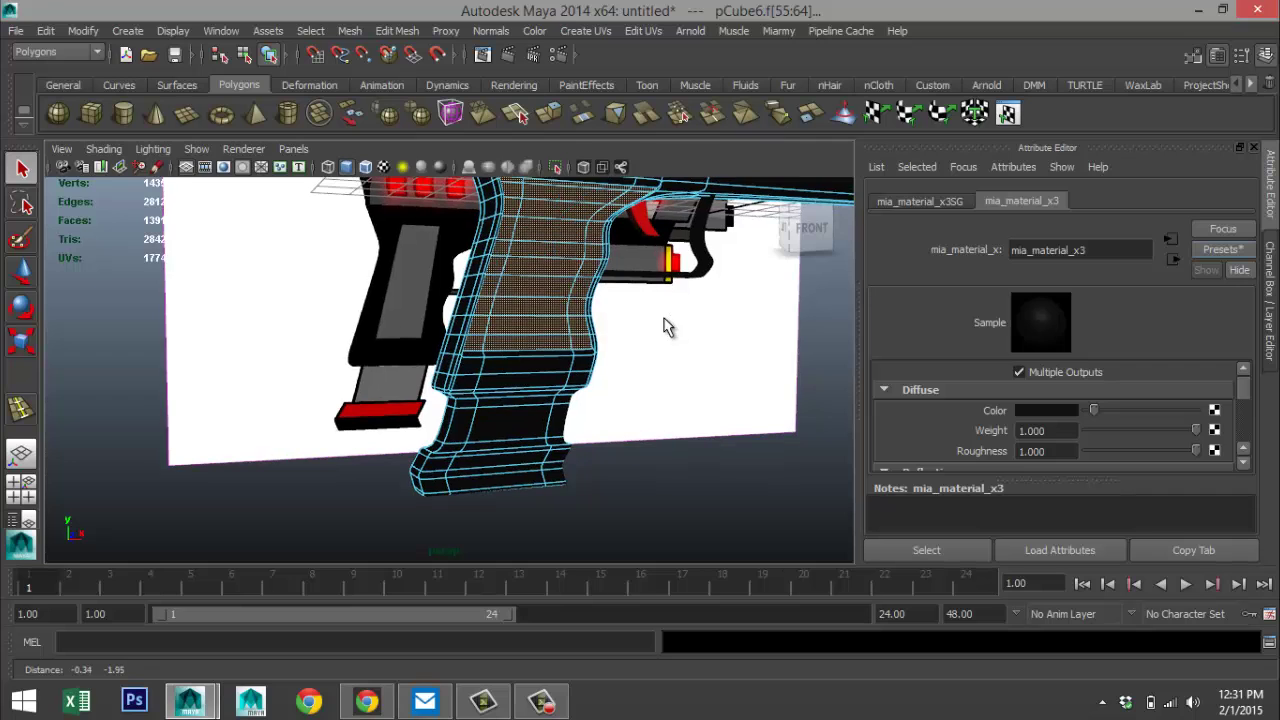
alt+right_drag(670, 424, 694, 443)
alt+middle_drag(694, 443, 670, 362)
scroll(684, 380, up, 2)
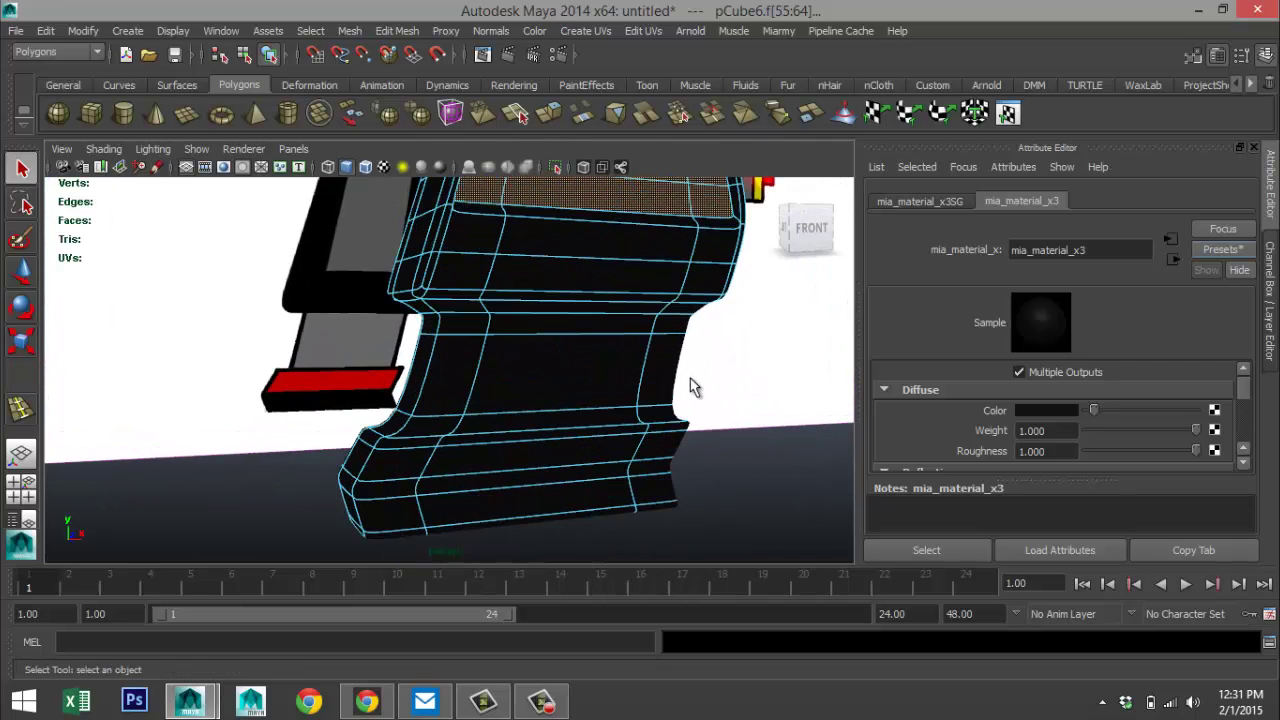
double_click(475, 330)
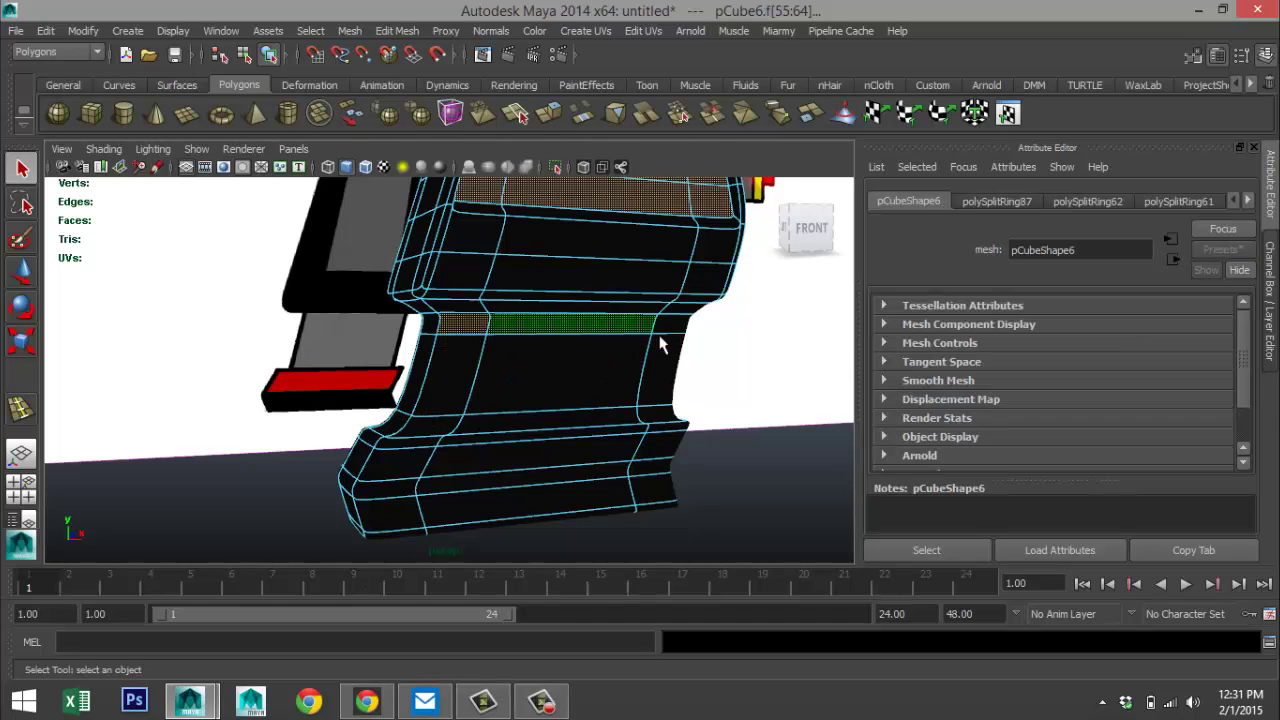
shift+click(668, 327)
shift+click(657, 365)
shift+click(556, 362)
shift+click(446, 363)
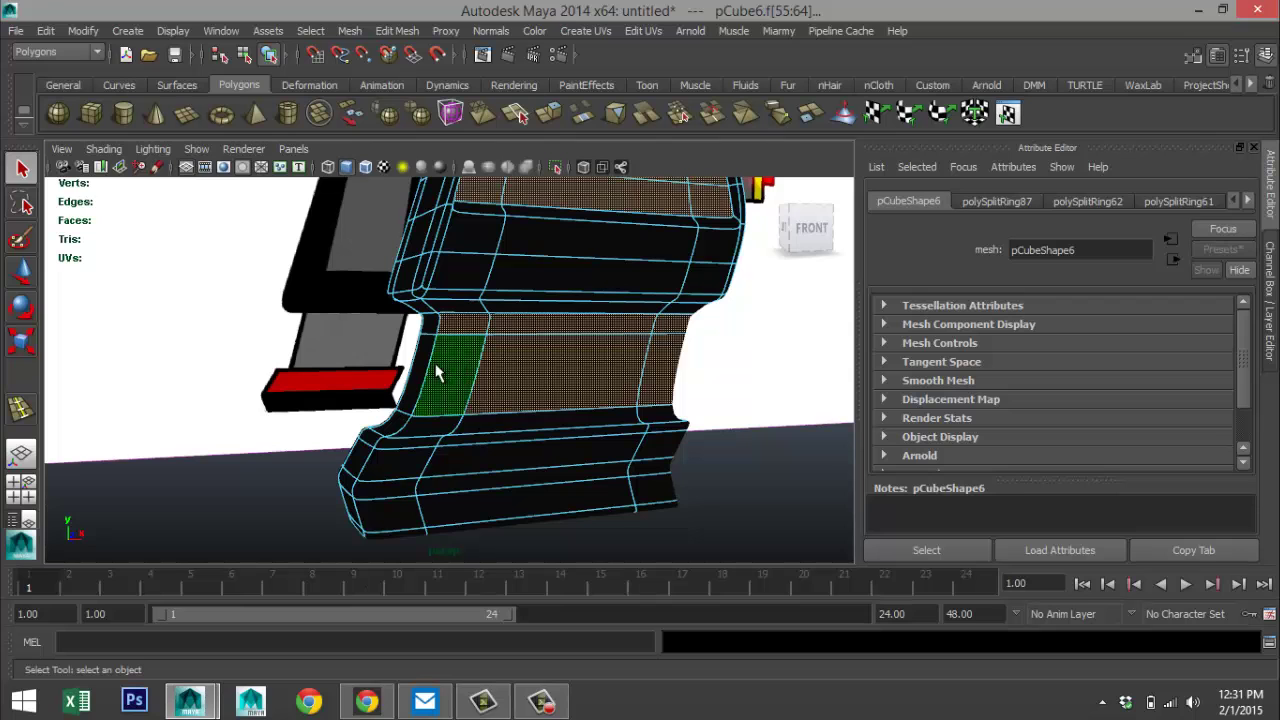
shift+click(422, 370)
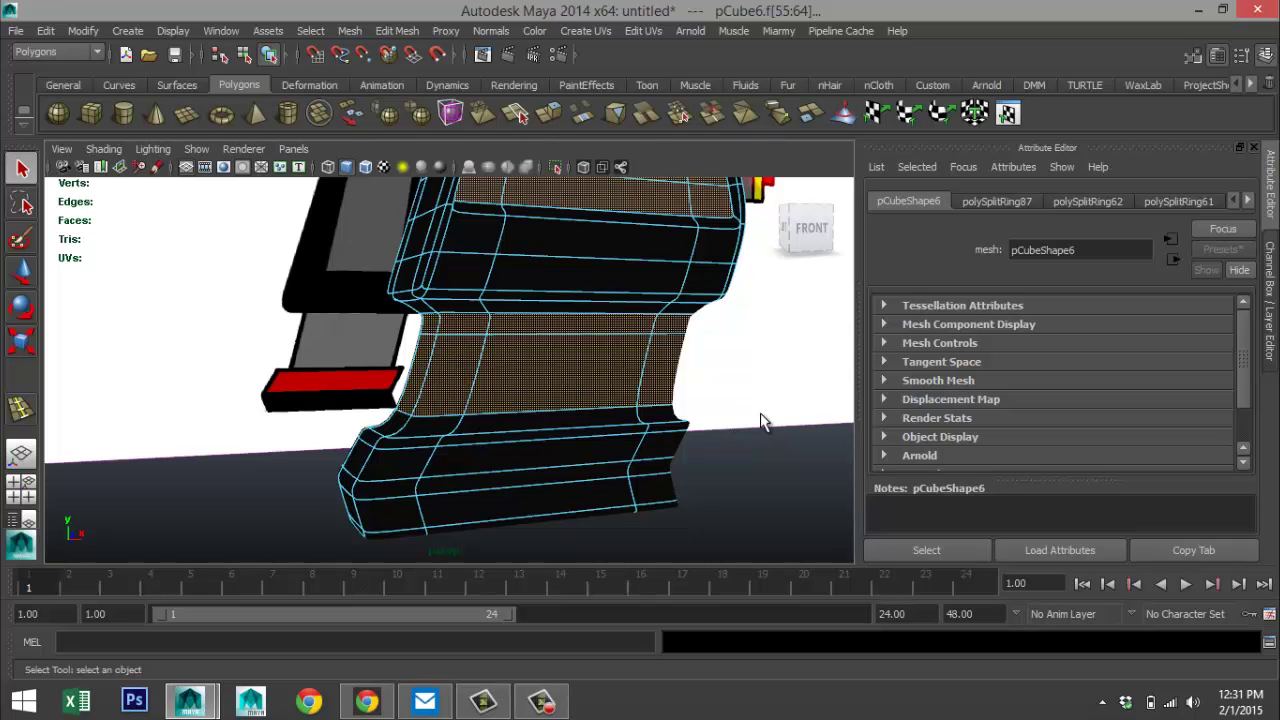
- Add the neck's trigger-side edge faces and the faces across its opposite side to the selection
alt+drag(760, 421, 660, 346)
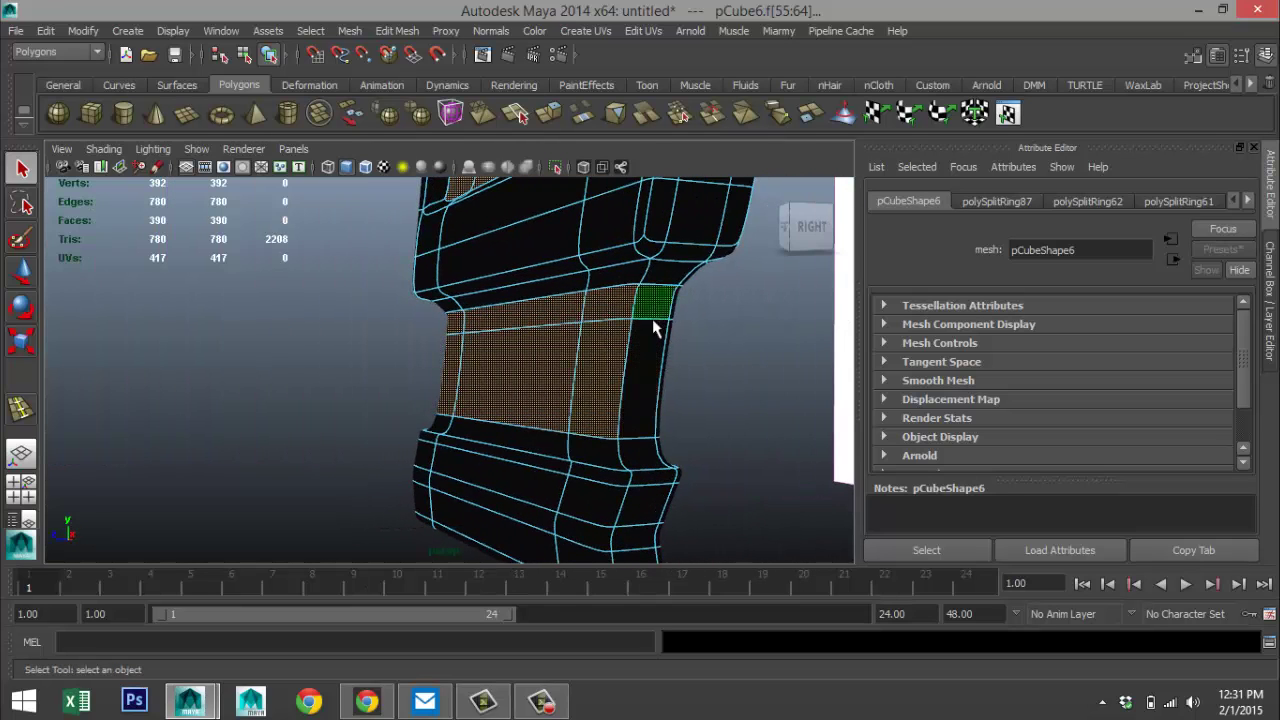
shift+click(655, 322)
alt+drag(768, 427, 657, 429)
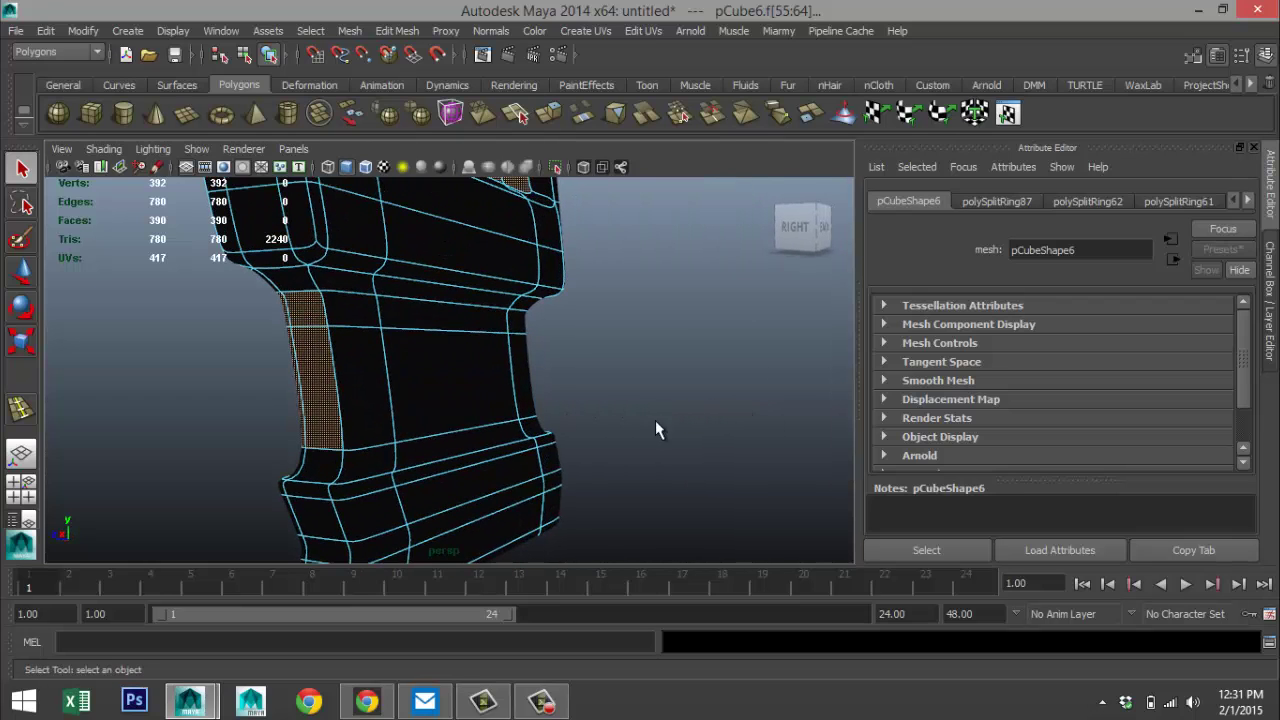
shift+click(356, 316)
shift+click(366, 358)
shift+click(434, 318)
shift+click(452, 382)
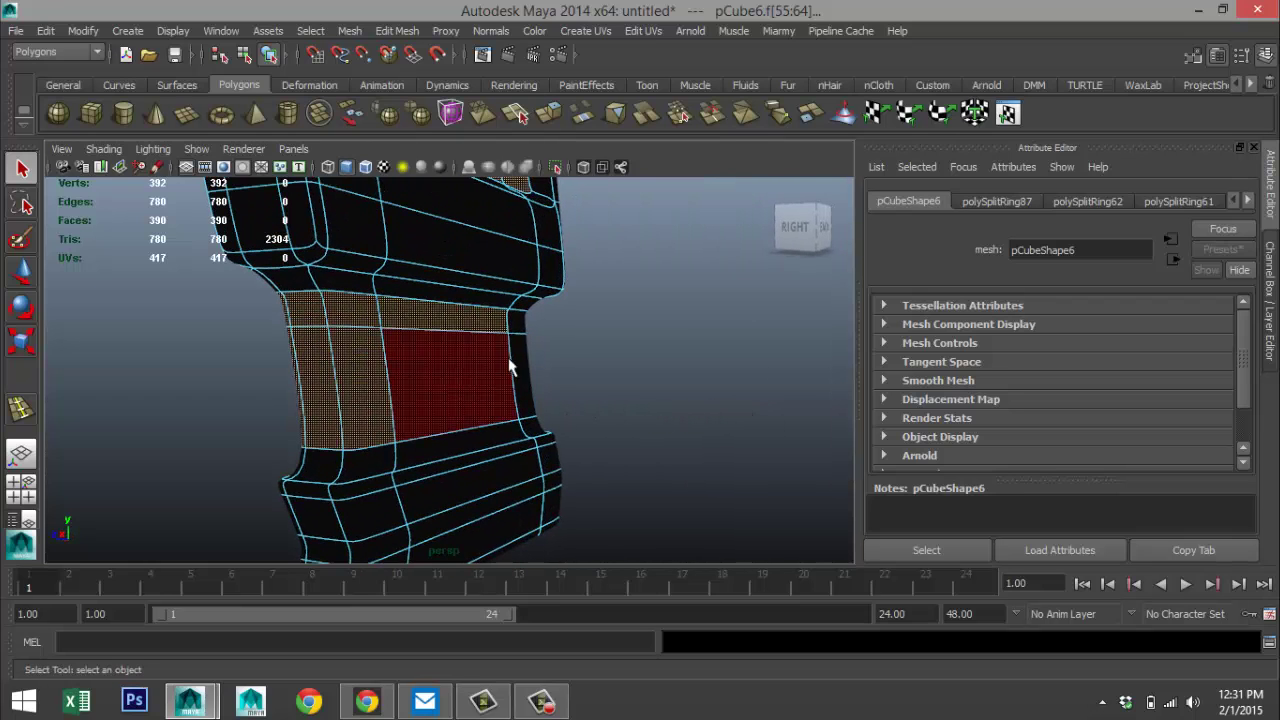
shift+click(516, 318)
shift+click(526, 368)
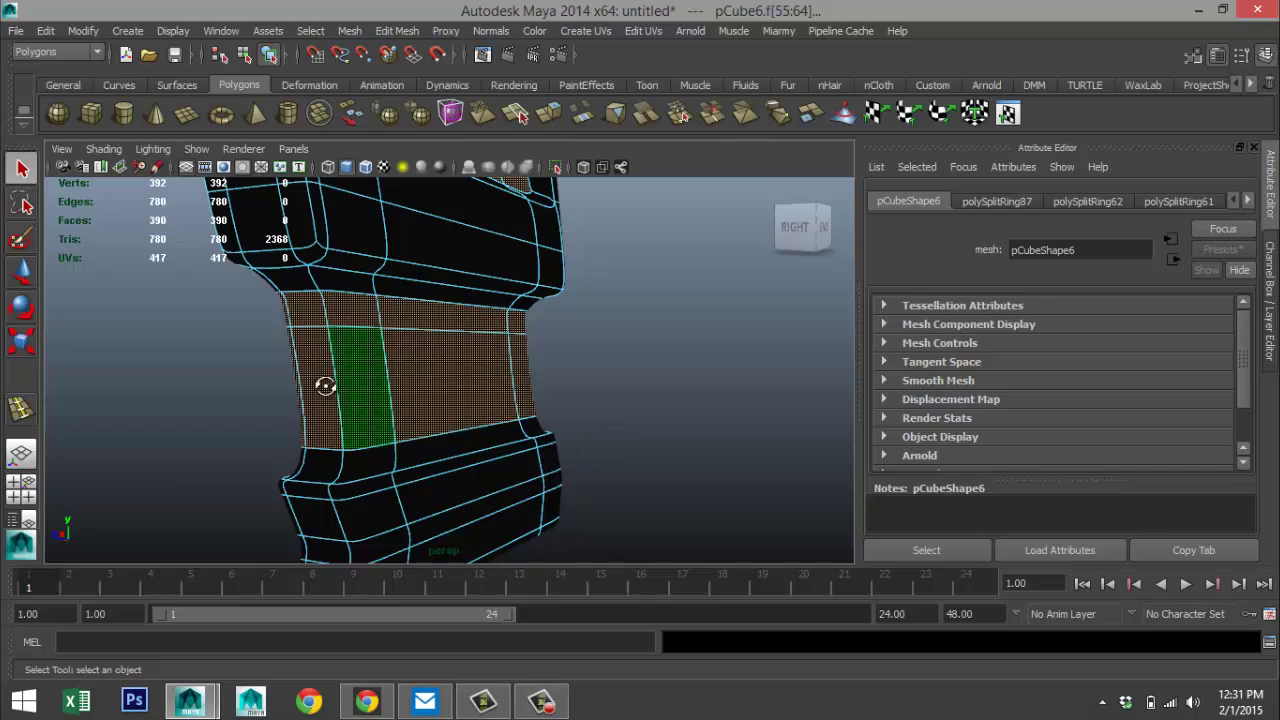
- Add the missing large central face and the adjacent rear face on the neck's front-view side to the selection
alt+drag(325, 386, 700, 403)
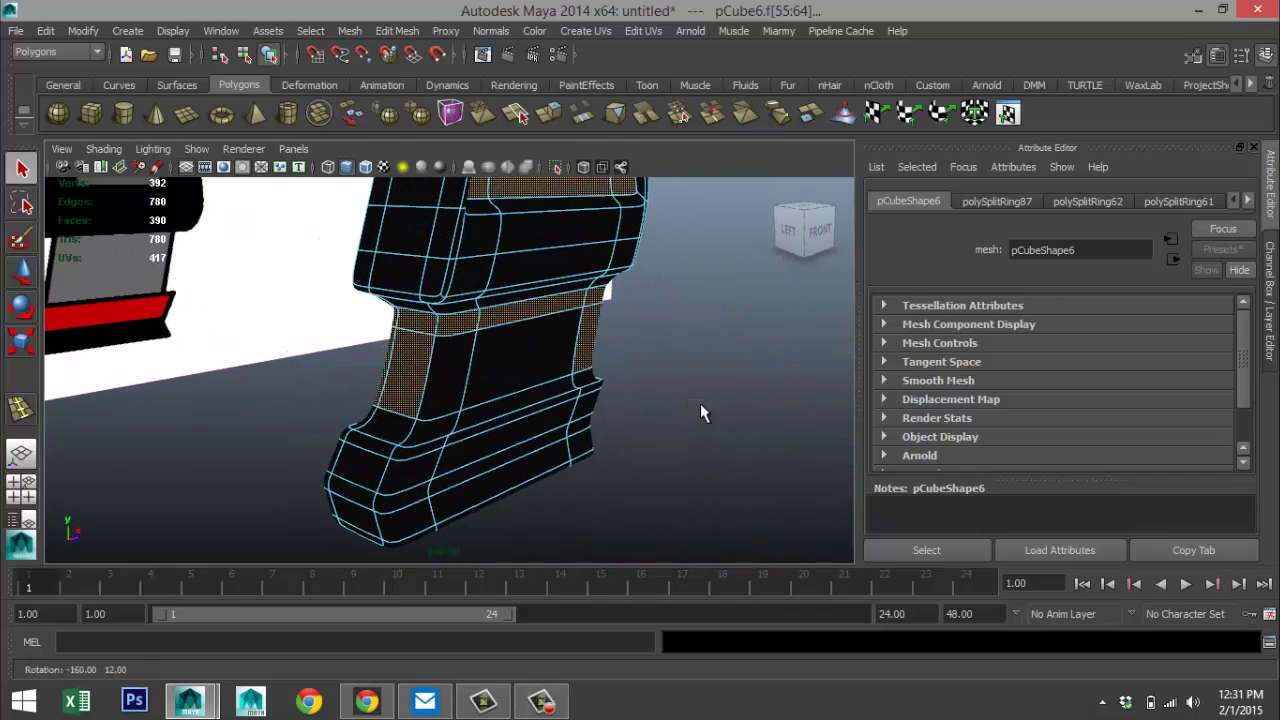
shift+click(530, 355)
shift+click(441, 355)
alt+drag(142, 401, 103, 401)
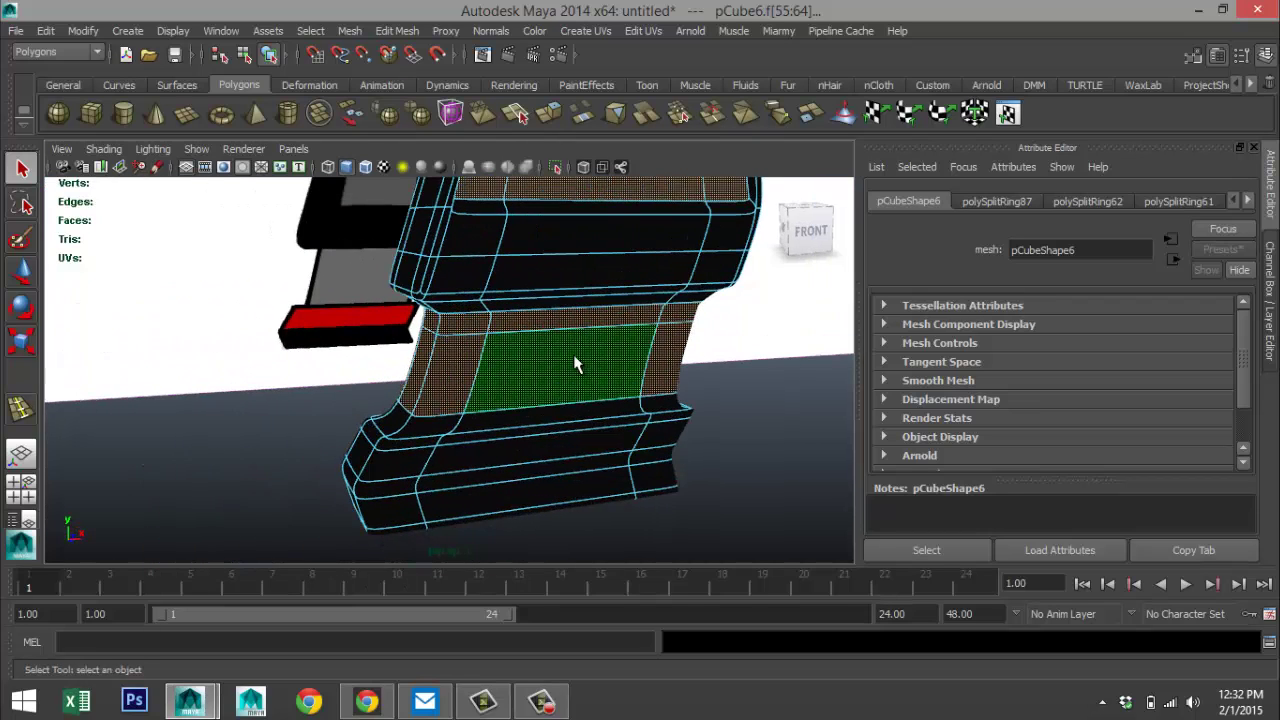
- Assign a new mia_material_x to the selected neck faces and replace its settings with the Chrome preset
right_drag(574, 365, 597, 614)
click(560, 634)
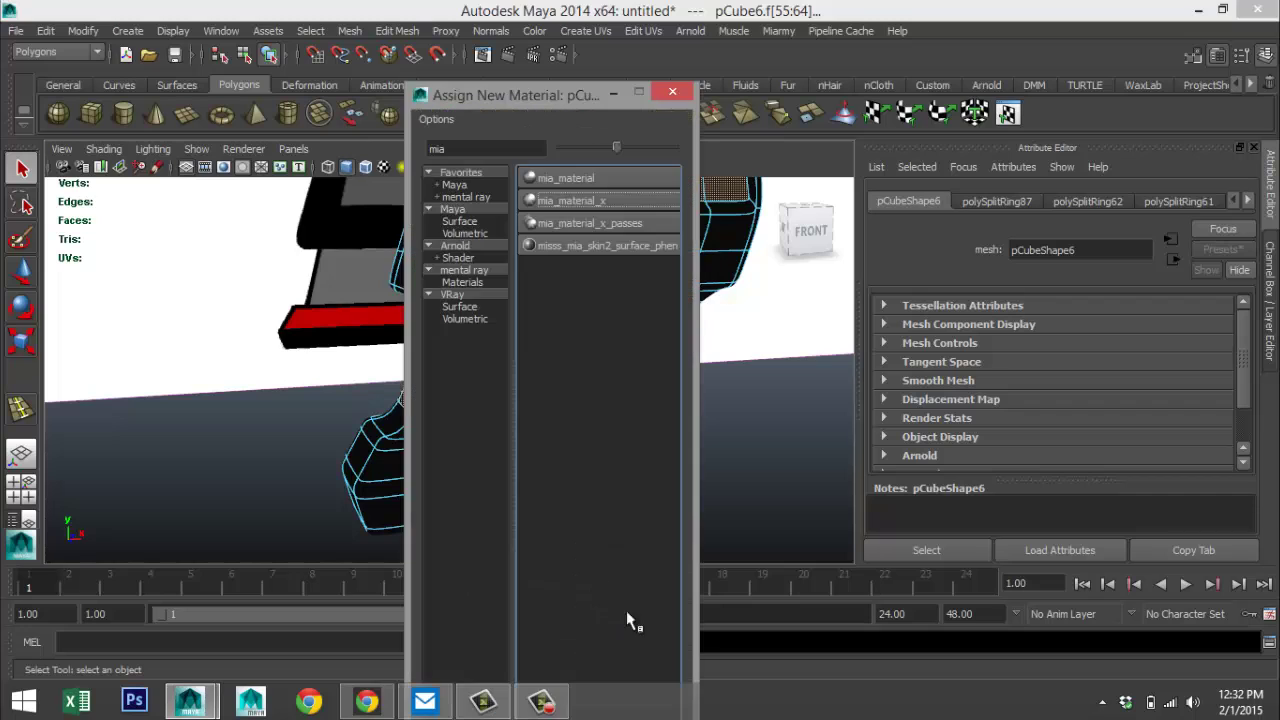
click(606, 202)
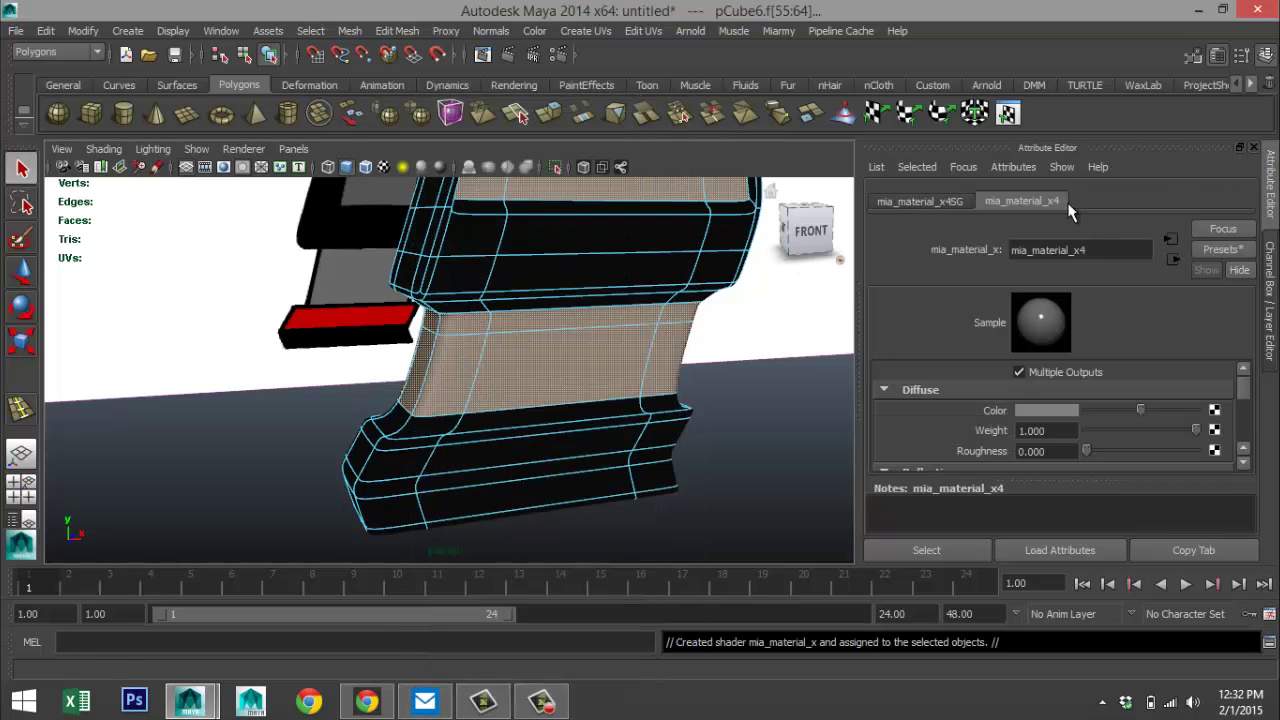
click(1208, 247)
mouse_move(1140, 295)
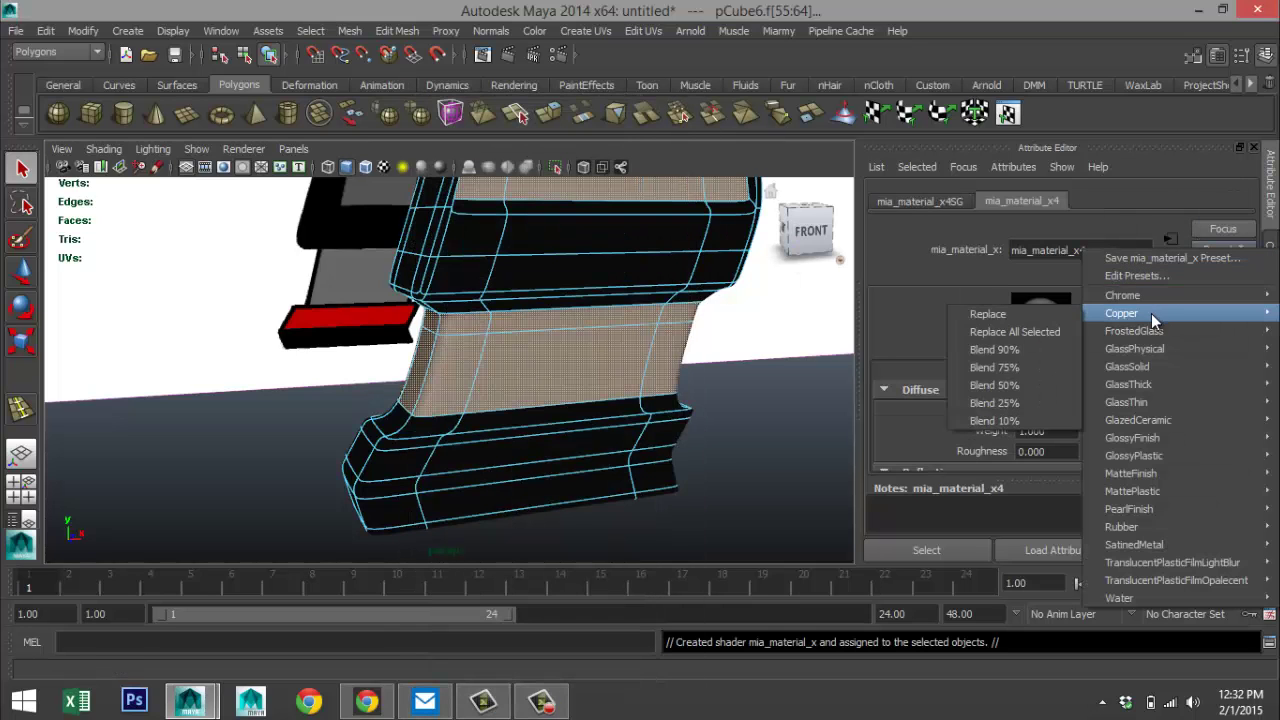
click(1036, 296)
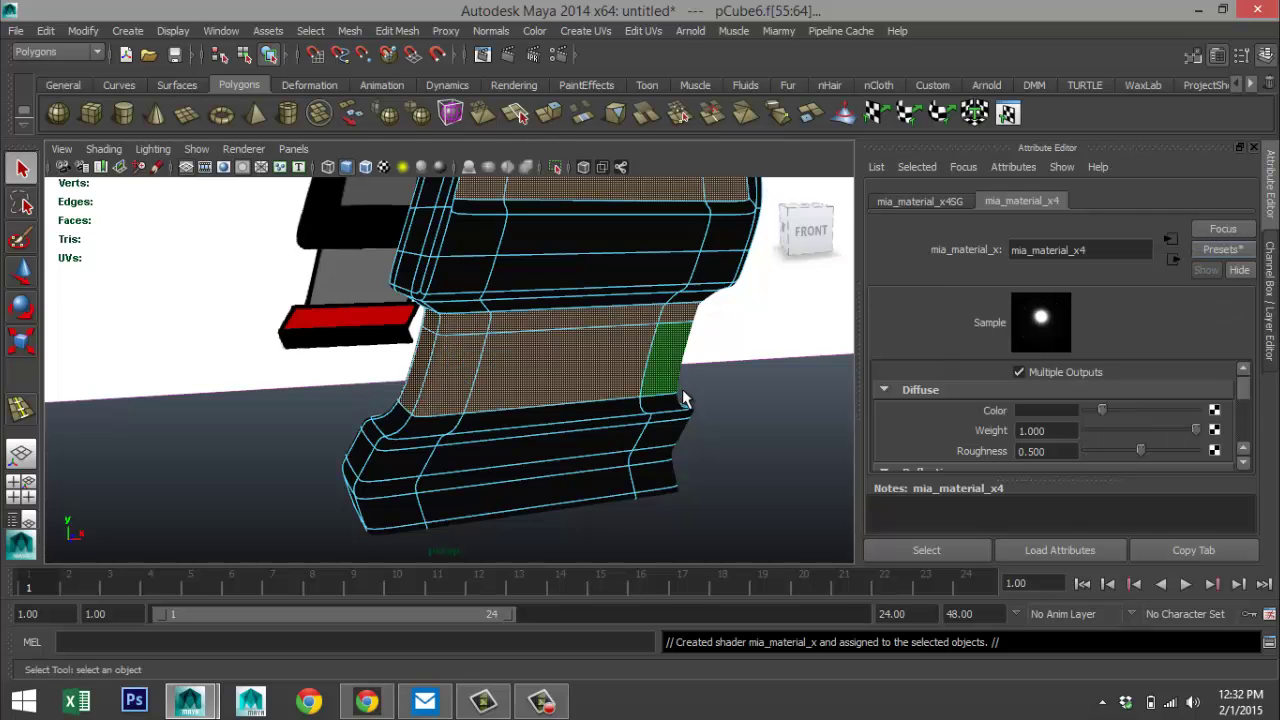
alt+middle_drag(690, 399, 629, 337)
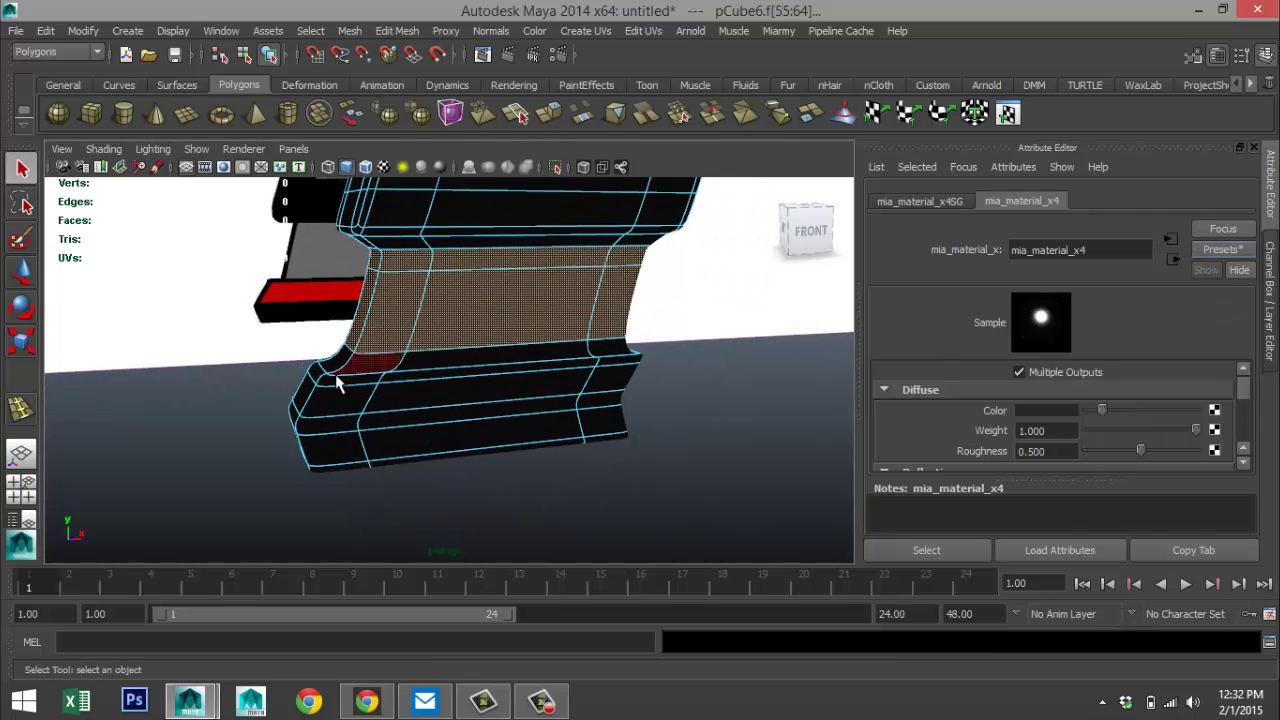
- Select the middle band of faces around the grip's flared base on its front-view side
click(338, 399)
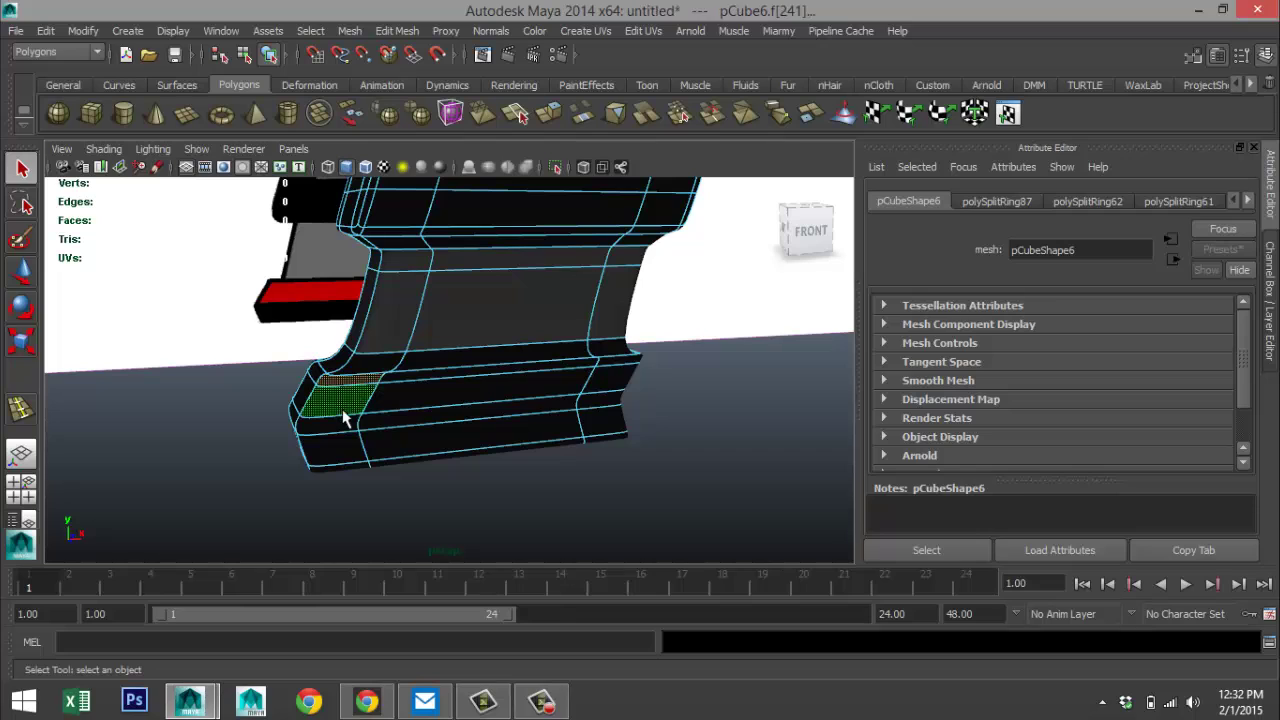
shift+click(334, 421)
shift+click(425, 381)
shift+click(429, 403)
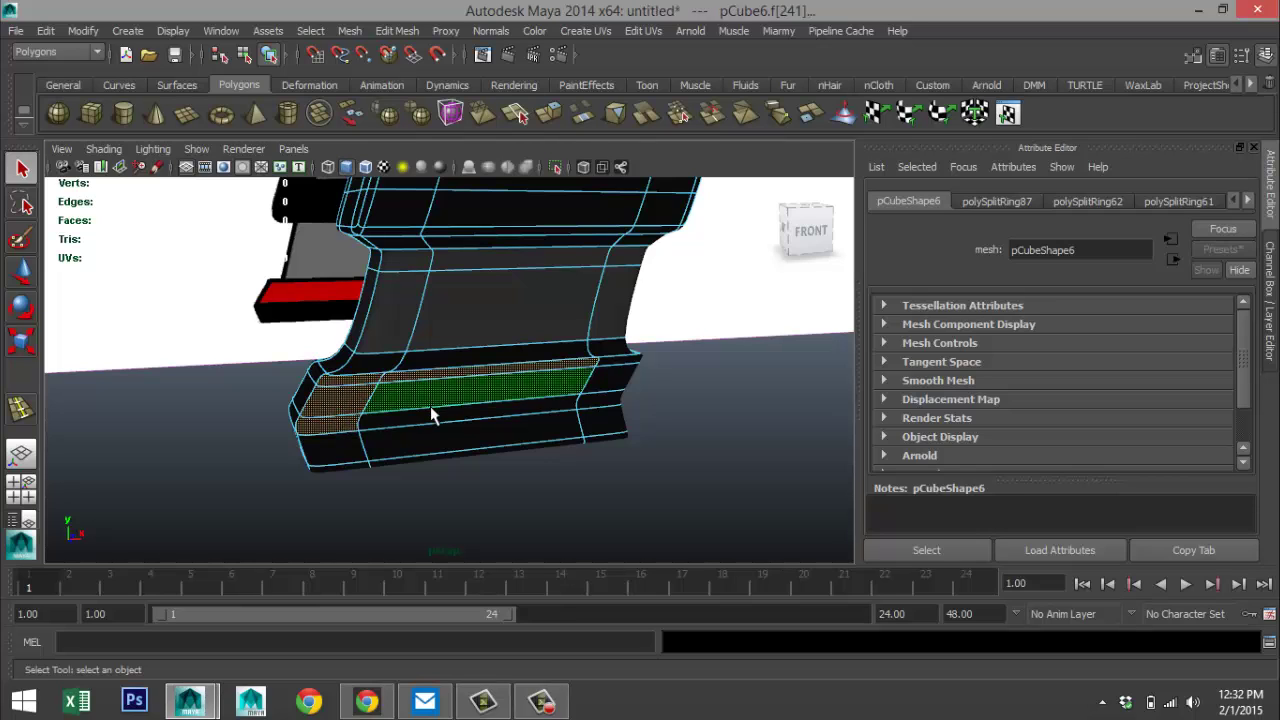
shift+click(438, 416)
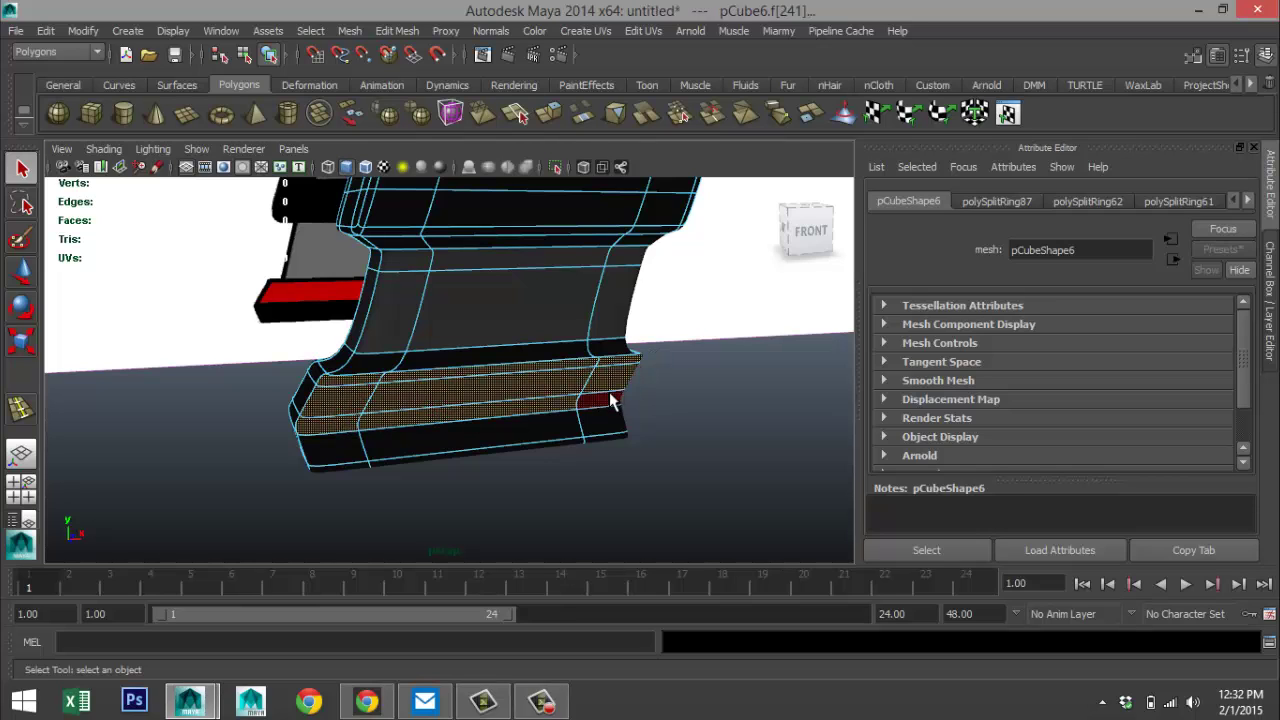
- Add the band's faces at the rear end of the grip base to the selection
alt+drag(240, 443, 418, 450)
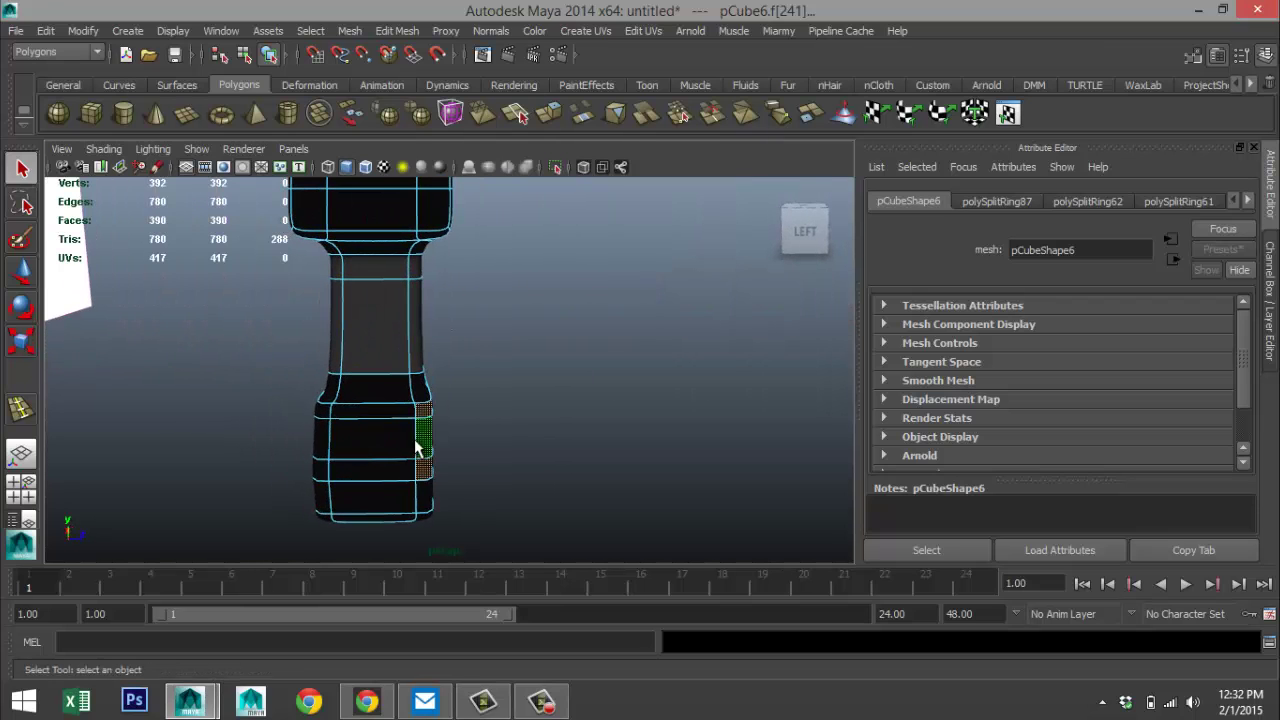
shift+click(388, 412)
shift+click(380, 434)
shift+click(378, 470)
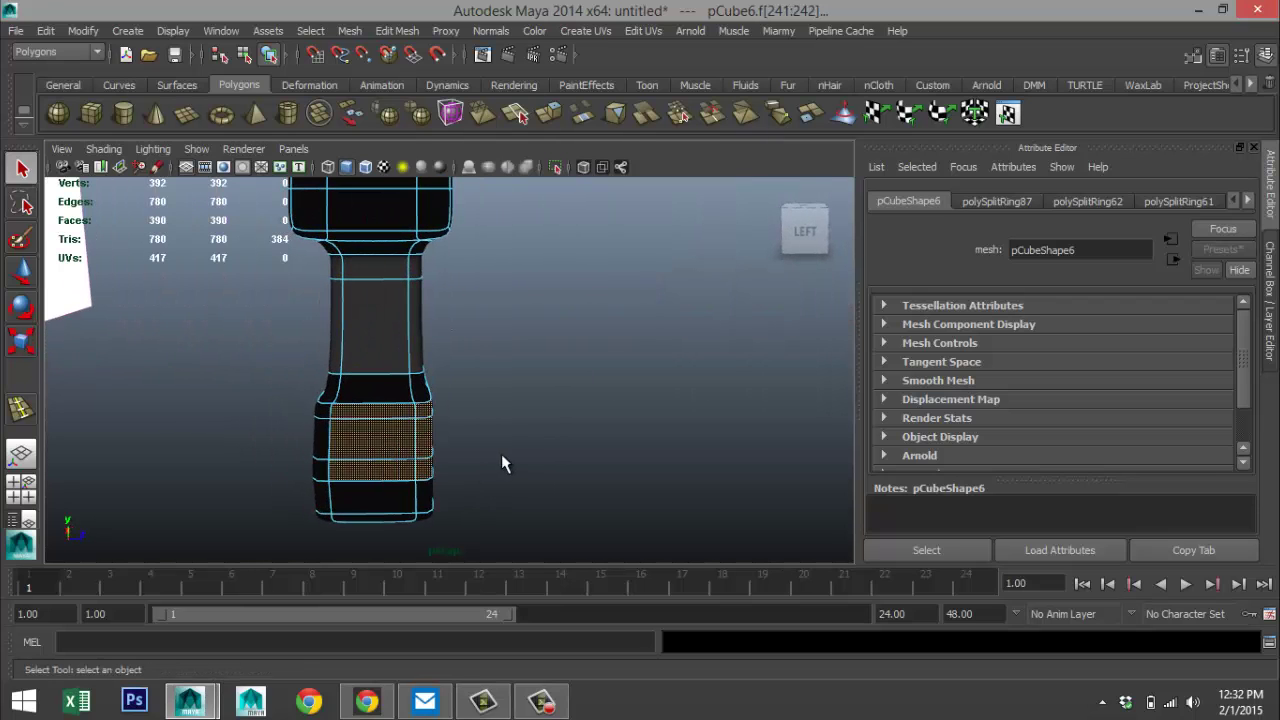
- Add the matching band faces along the back-view side of the grip base to the selection
alt+drag(501, 463, 545, 441)
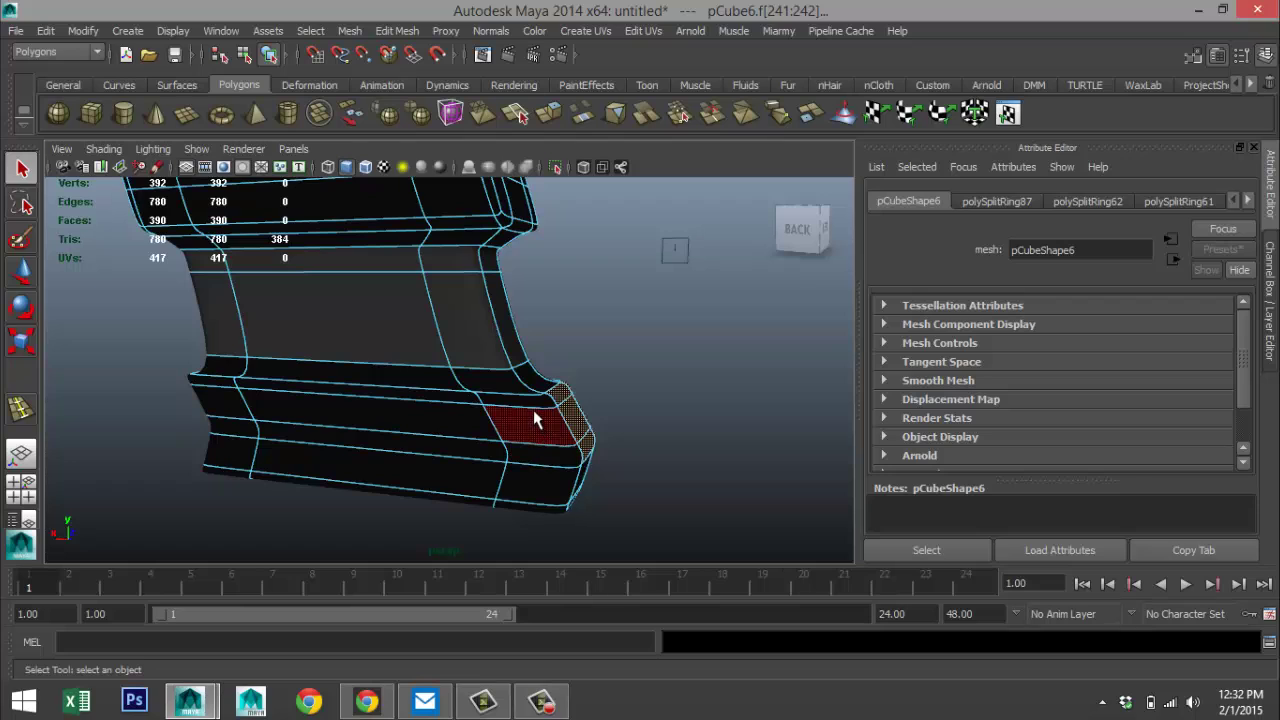
shift+click(532, 402)
shift+click(531, 434)
shift+click(527, 452)
shift+click(463, 443)
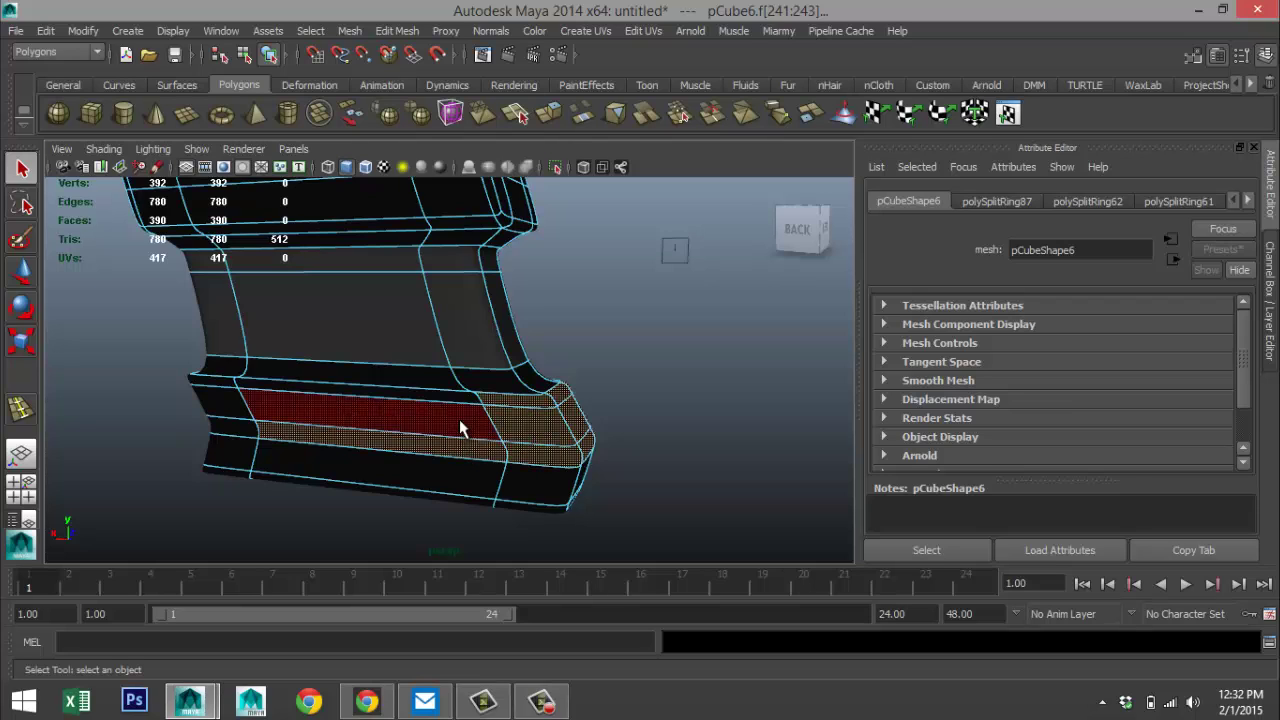
shift+click(459, 419)
shift+click(448, 397)
shift+click(223, 384)
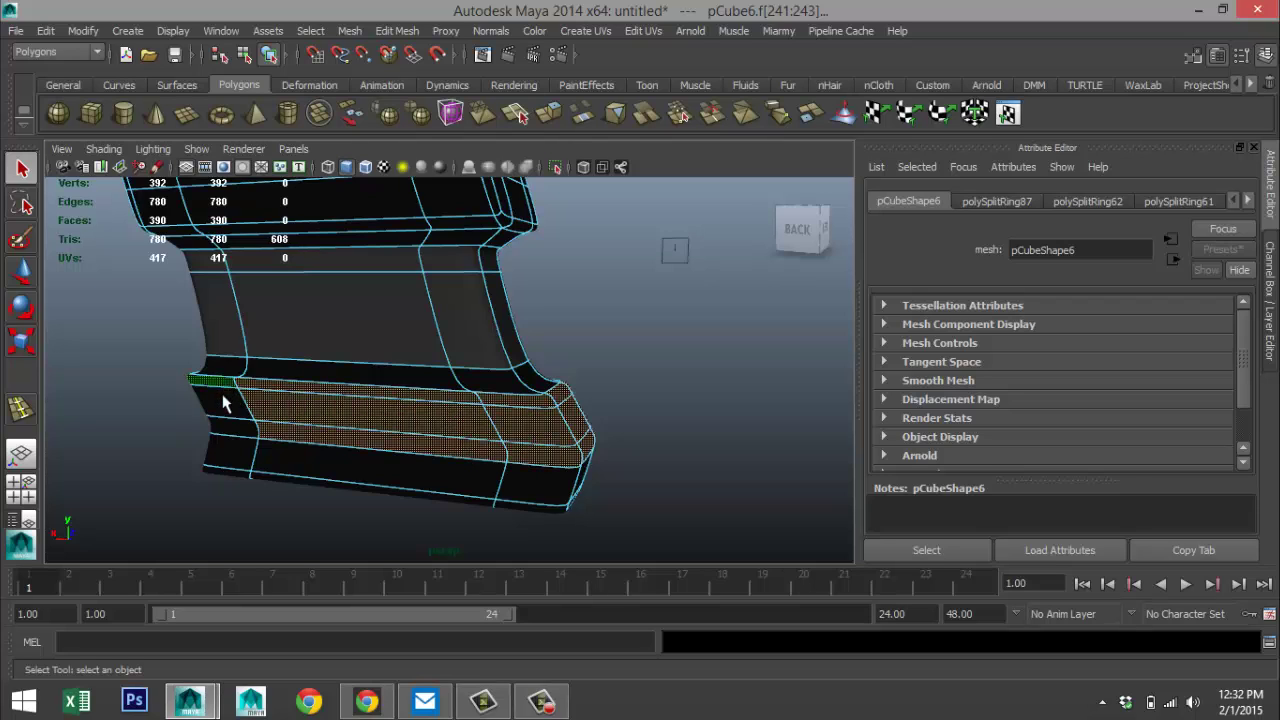
shift+click(223, 403)
shift+click(228, 430)
- Complete the band selection at its muzzle-side end and assign the existing red lambert2 material to it
alt+drag(127, 432, 709, 491)
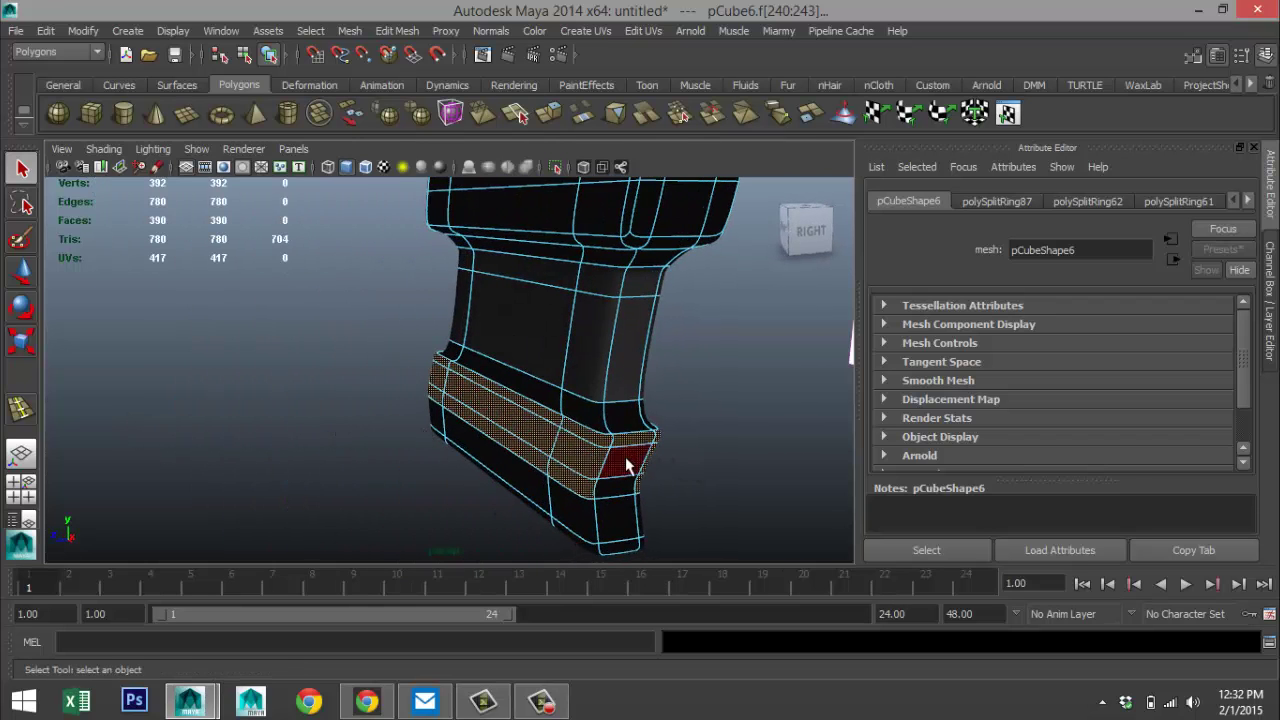
alt+drag(331, 429, 574, 417)
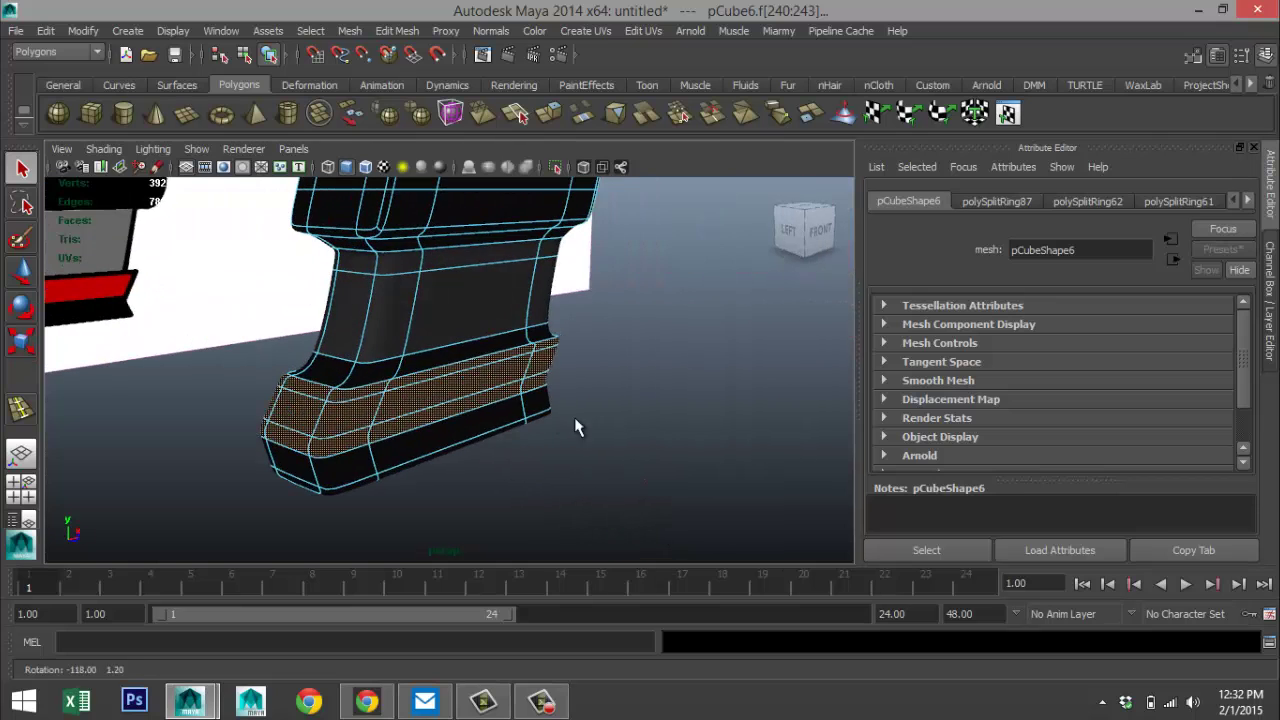
right_drag(444, 390, 570, 600)
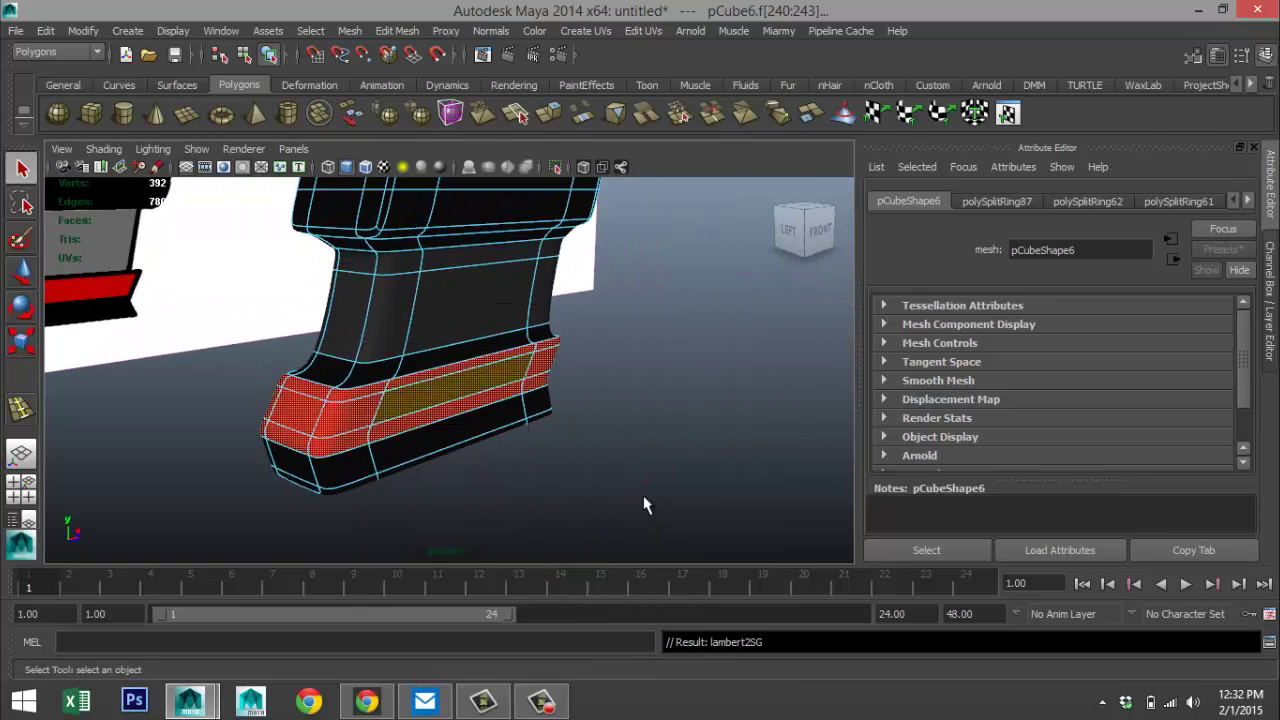
click(678, 428)
- Delete the reference image plane behind the pistol
scroll(679, 410, down, 6)
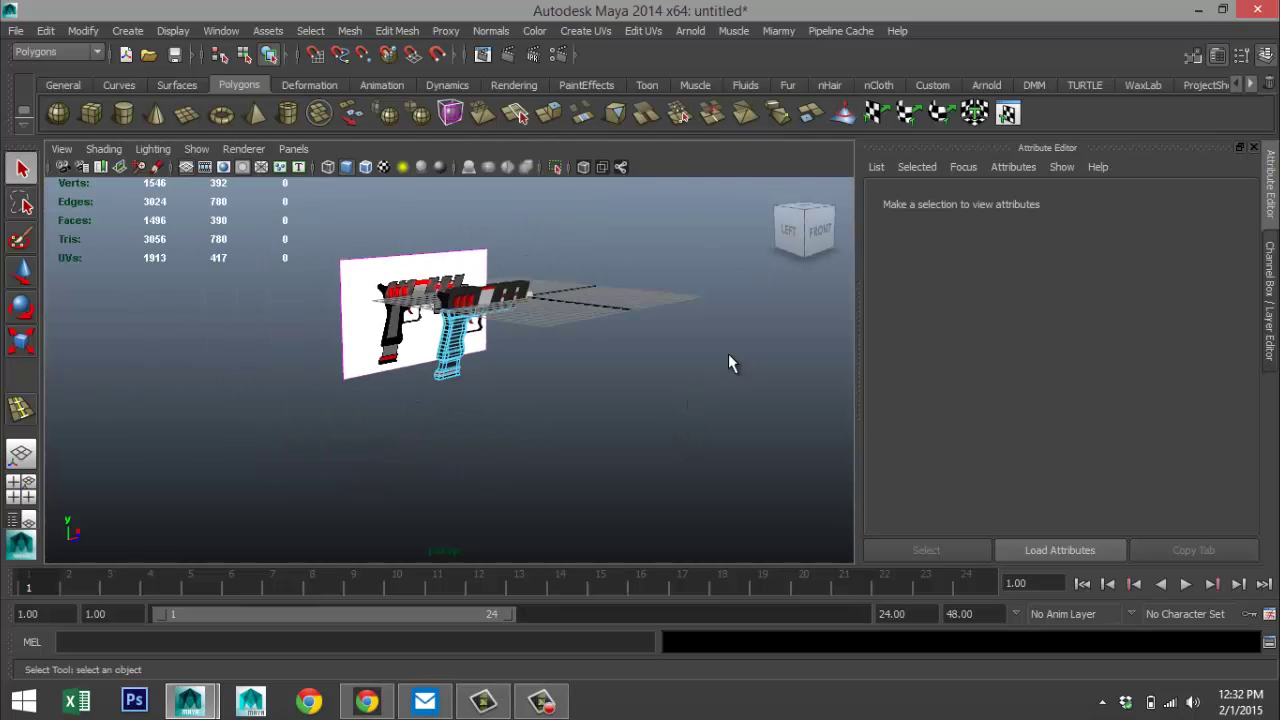
alt+drag(729, 356, 697, 434)
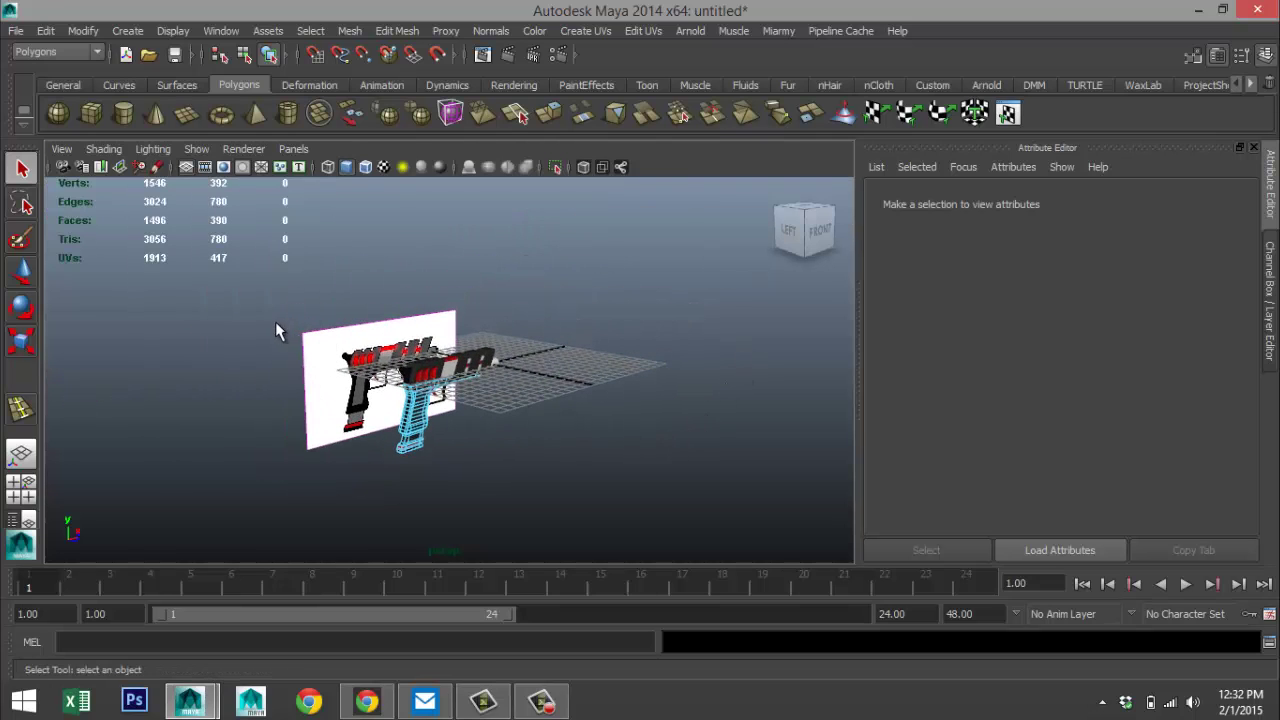
click(314, 362)
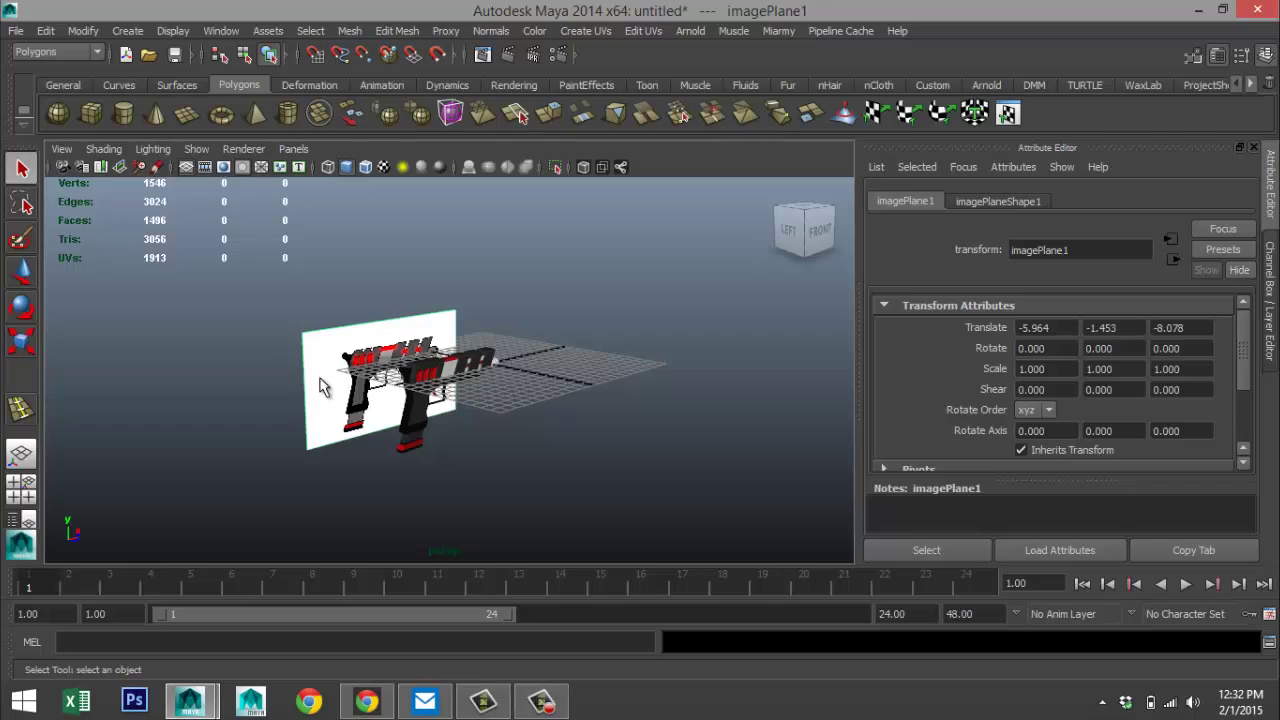
key(Delete)
- Select all the pistol parts and raise them together above the grid
scroll(448, 393, up, 2)
drag(296, 362, 618, 540)
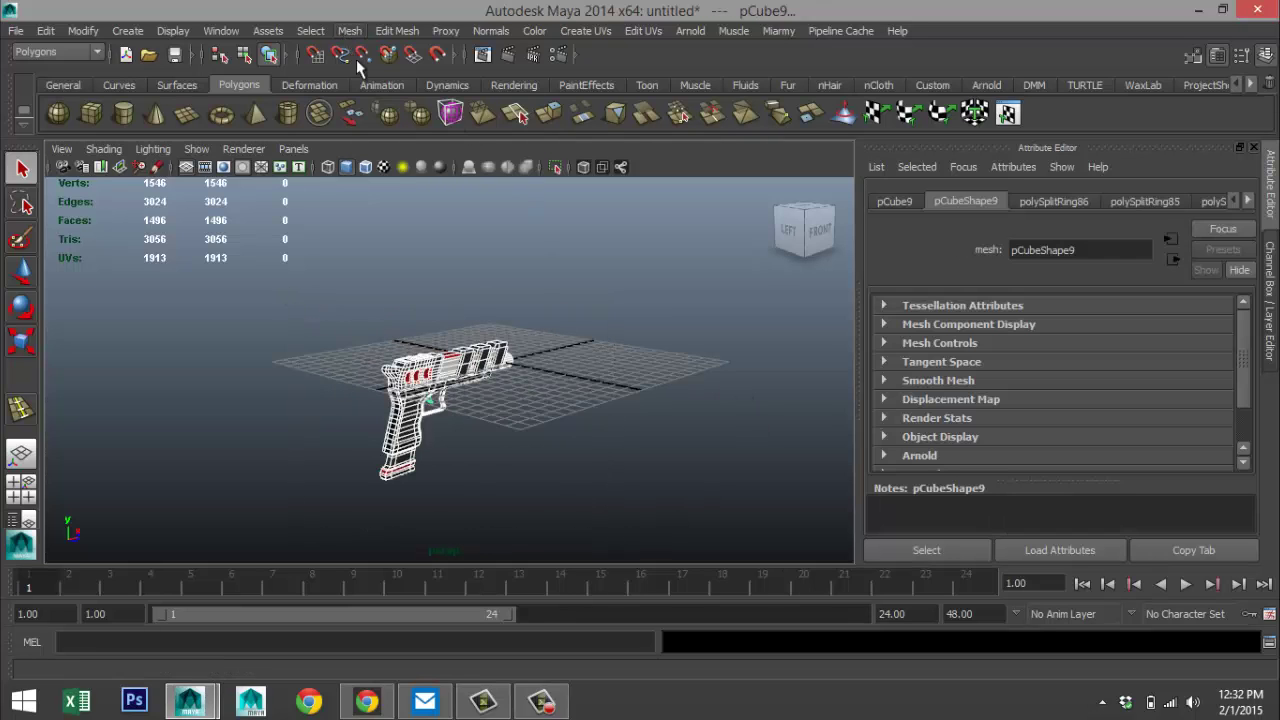
alt+drag(575, 401, 601, 440)
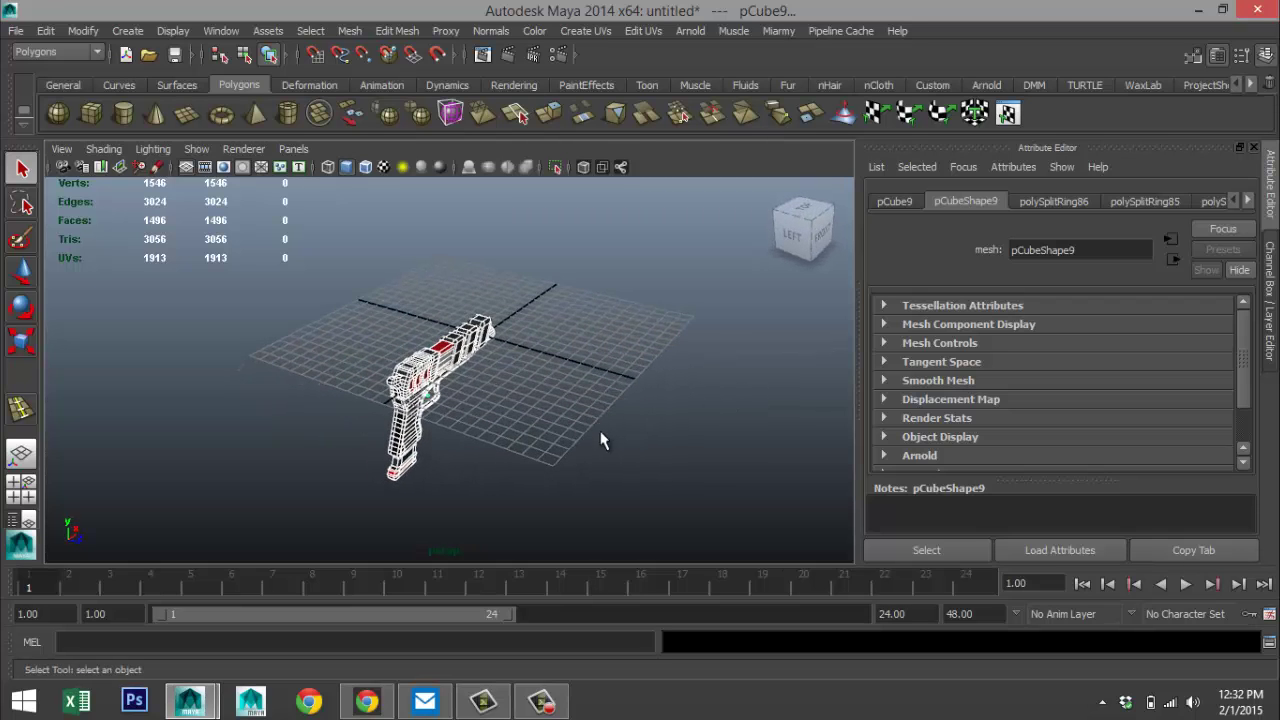
key(w)
drag(428, 336, 421, 250)
- Adjust the pistol's height in the side view so the grip base rests on the ground line, and return to perspective
click(21, 488)
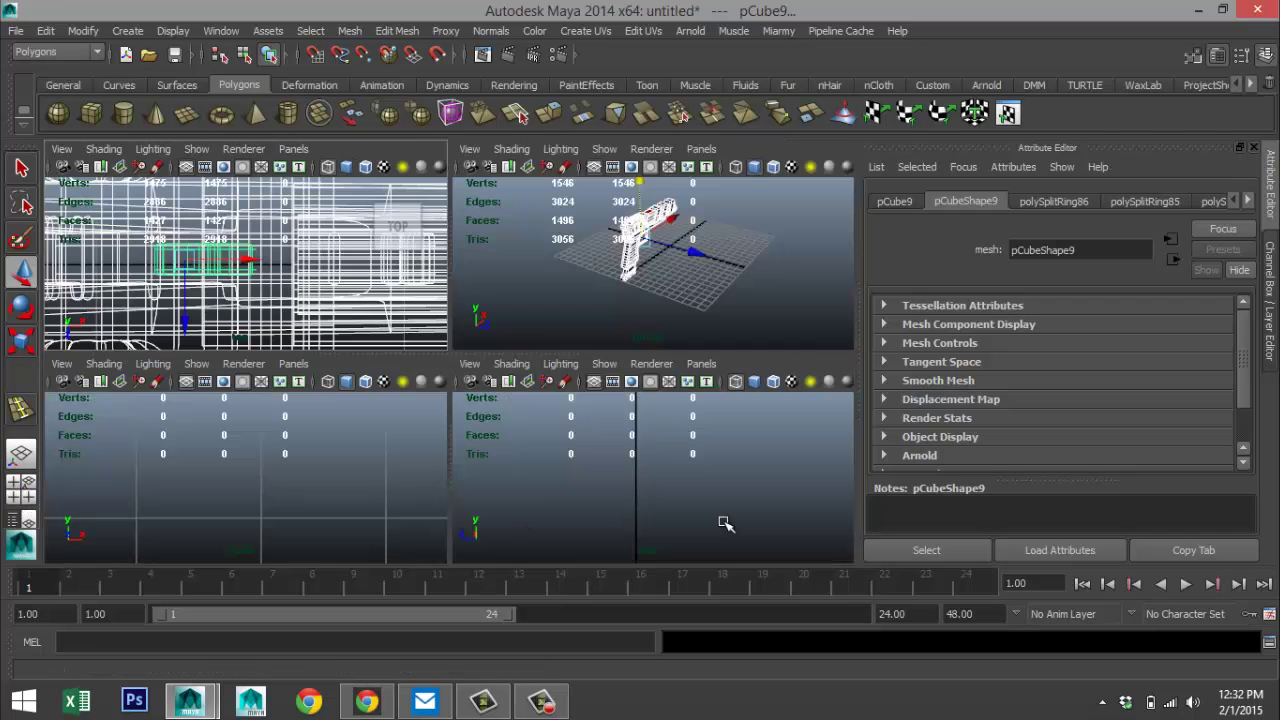
key(space)
key(f)
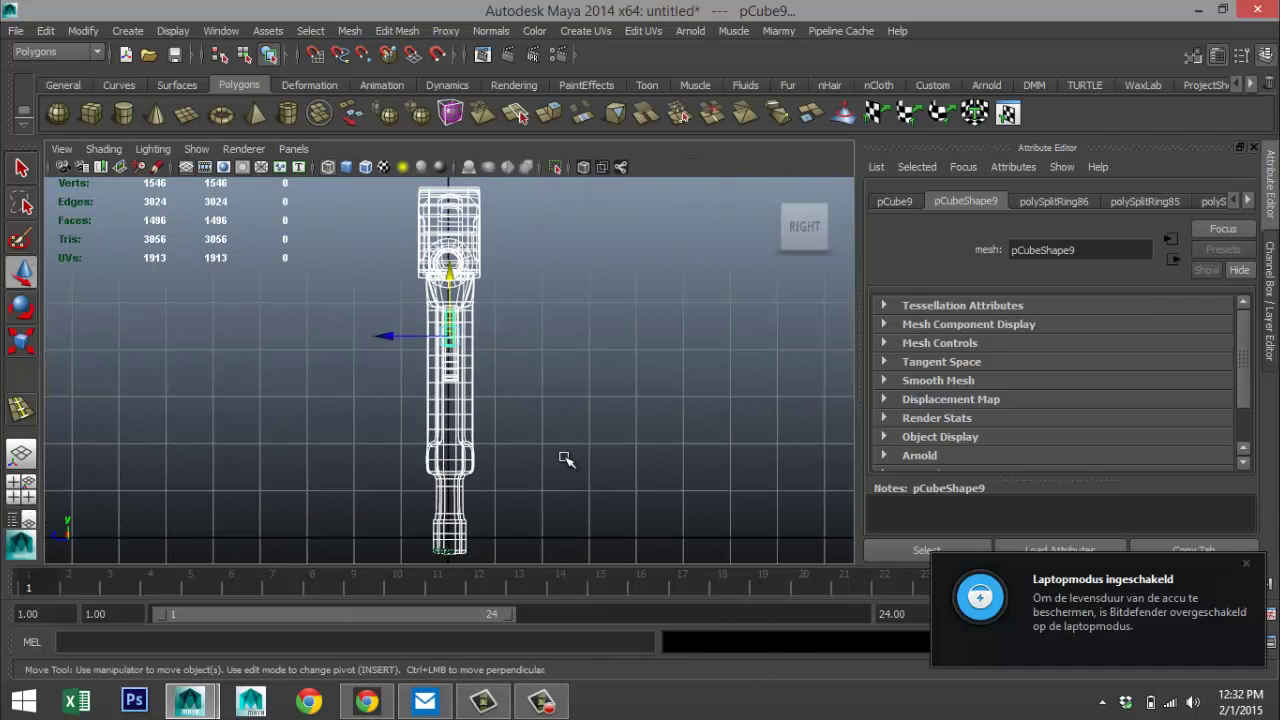
drag(450, 270, 463, 258)
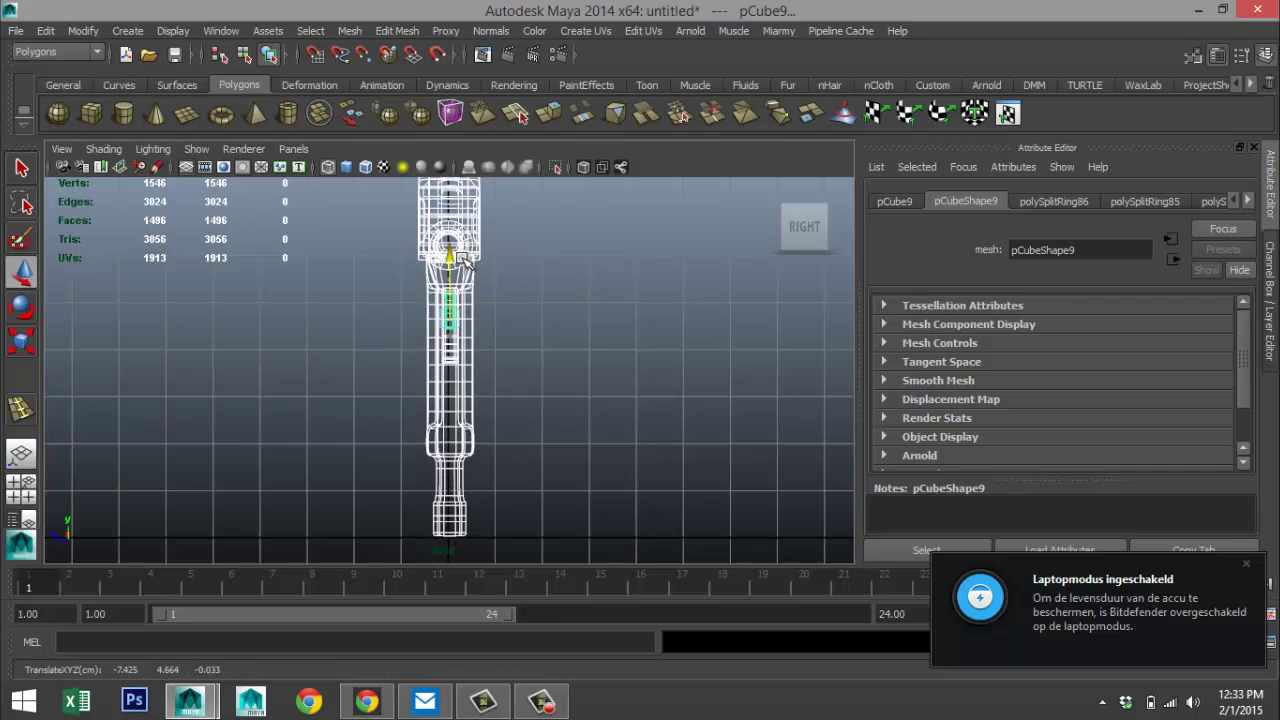
click(34, 493)
key(space)
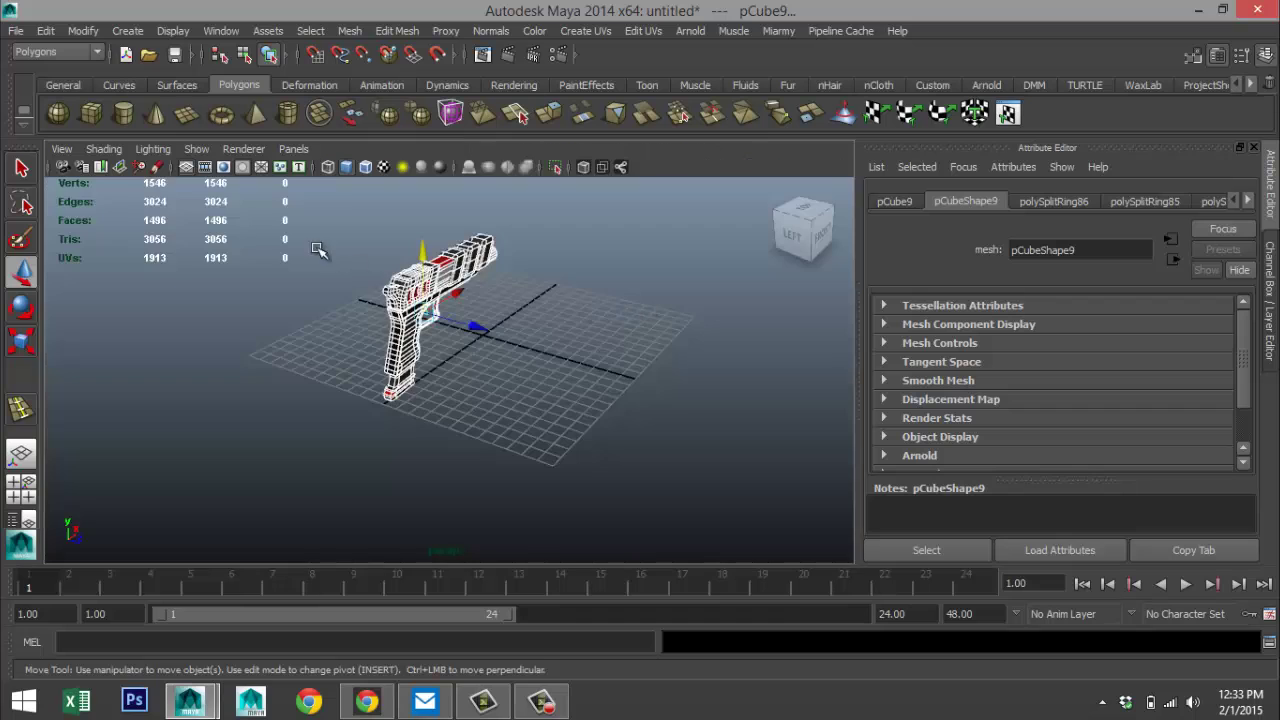
- Create a polygon plane under the pistol and enlarge it about 5 times along Z and greatly along X as a floor
click(189, 120)
drag(102, 396, 1267, 284)
scroll(612, 494, down, 5)
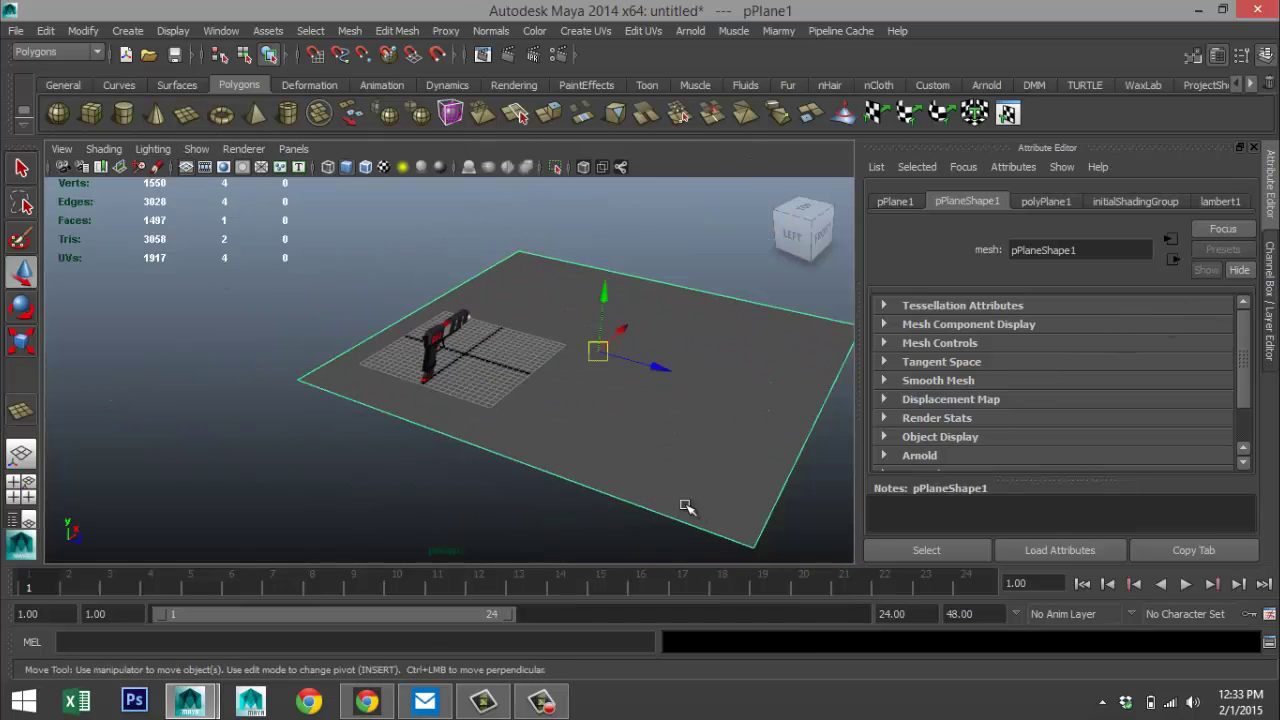
key(r)
drag(686, 374, 840, 405)
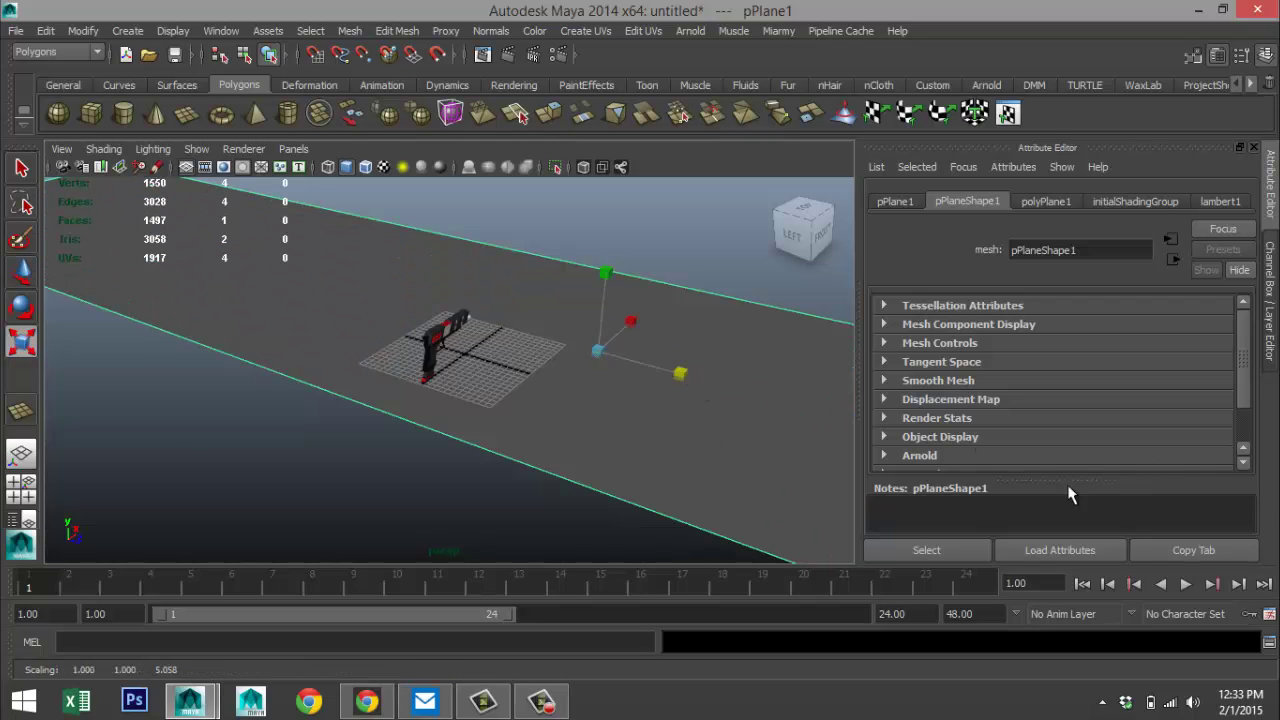
drag(635, 321, 922, 93)
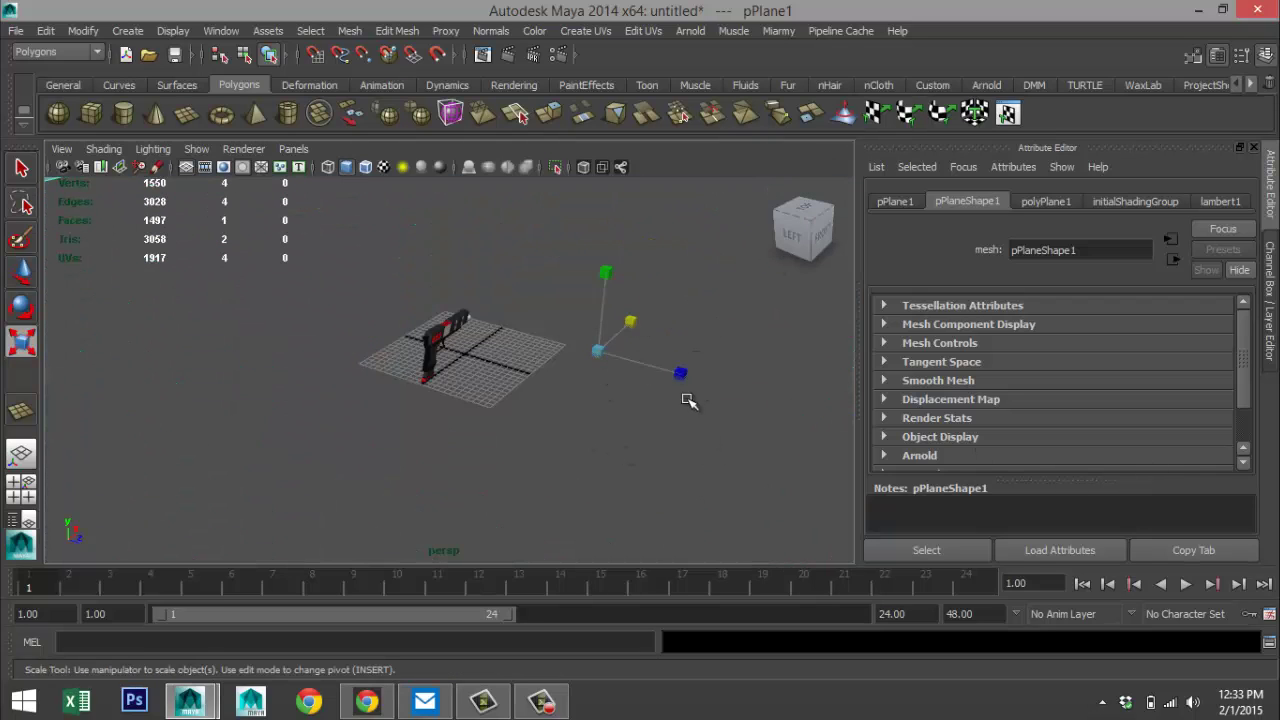
- Select the floor plane's face and assign it a new Phong E material with a white color
click(660, 443)
right_drag(606, 410, 627, 324)
click(663, 366)
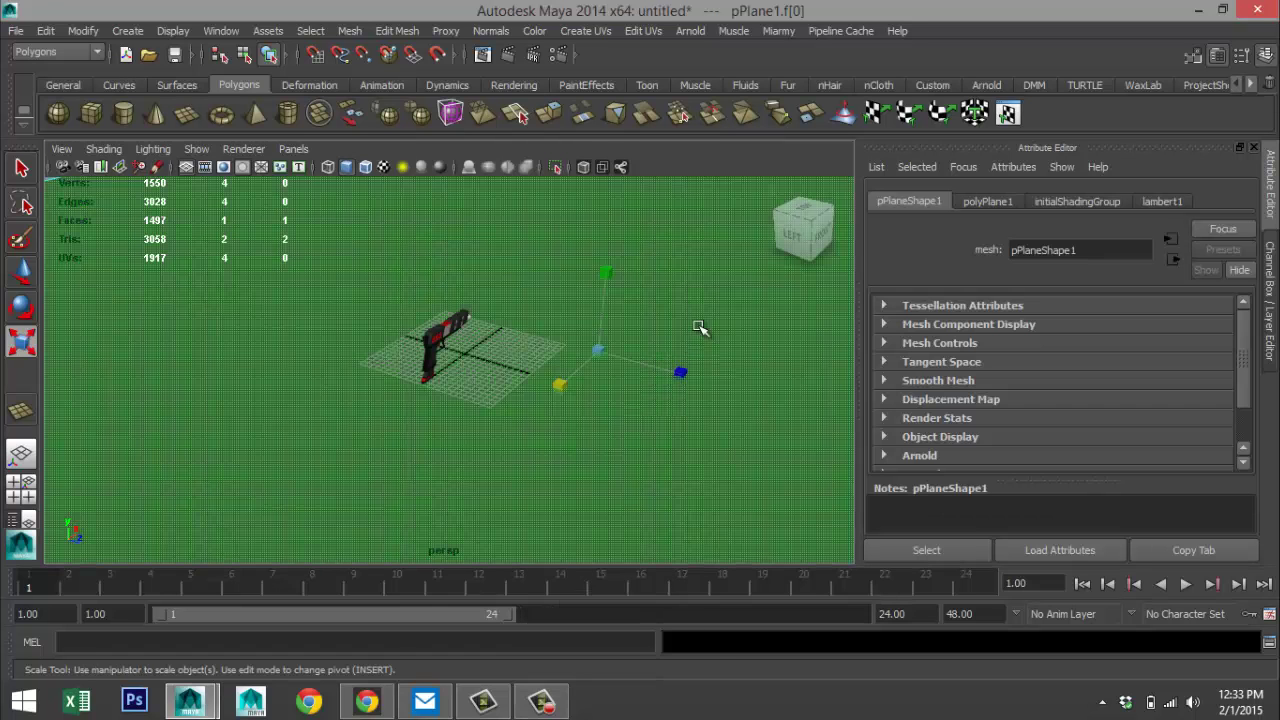
right_drag(673, 259, 670, 619)
drag(486, 147, 308, 132)
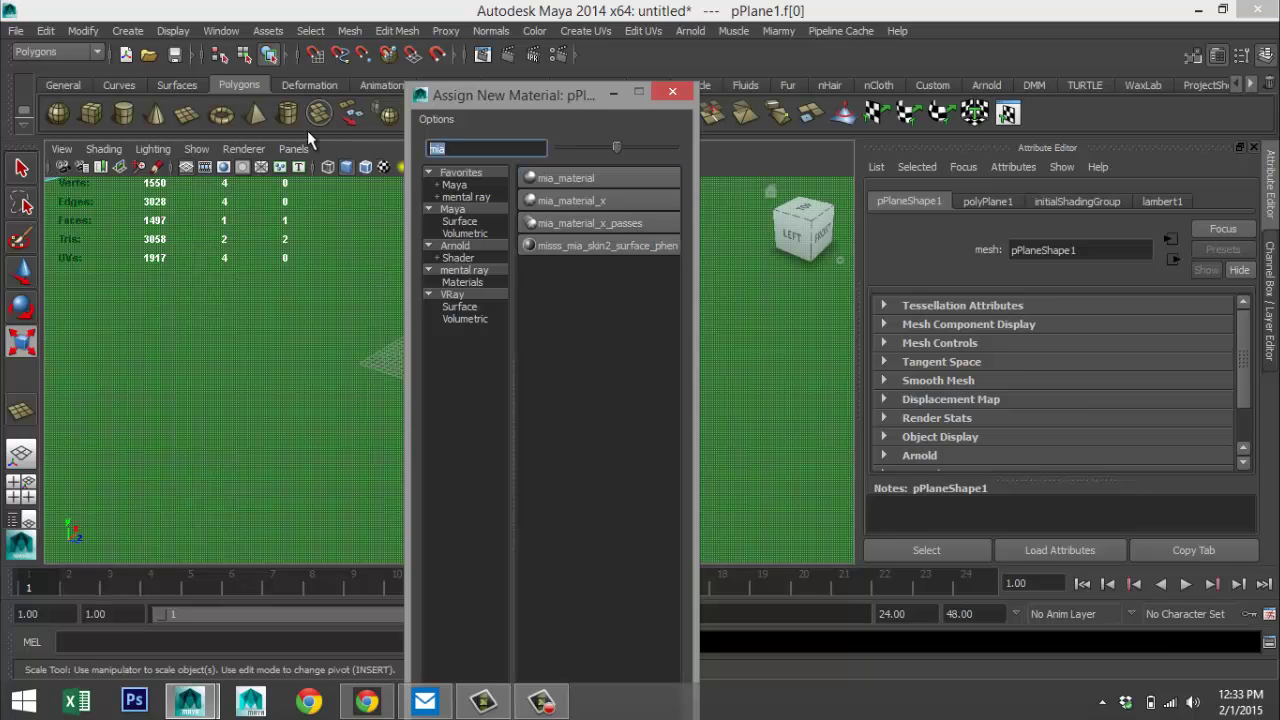
text(ph)
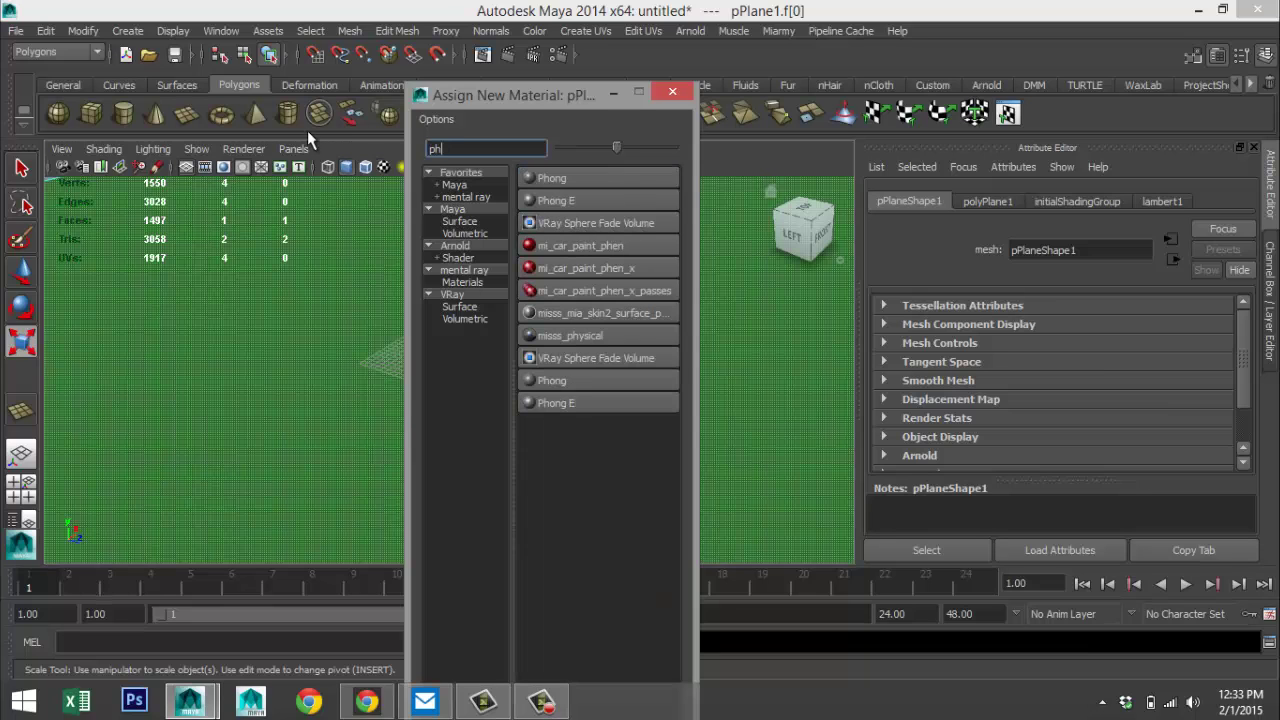
click(600, 201)
click(1065, 416)
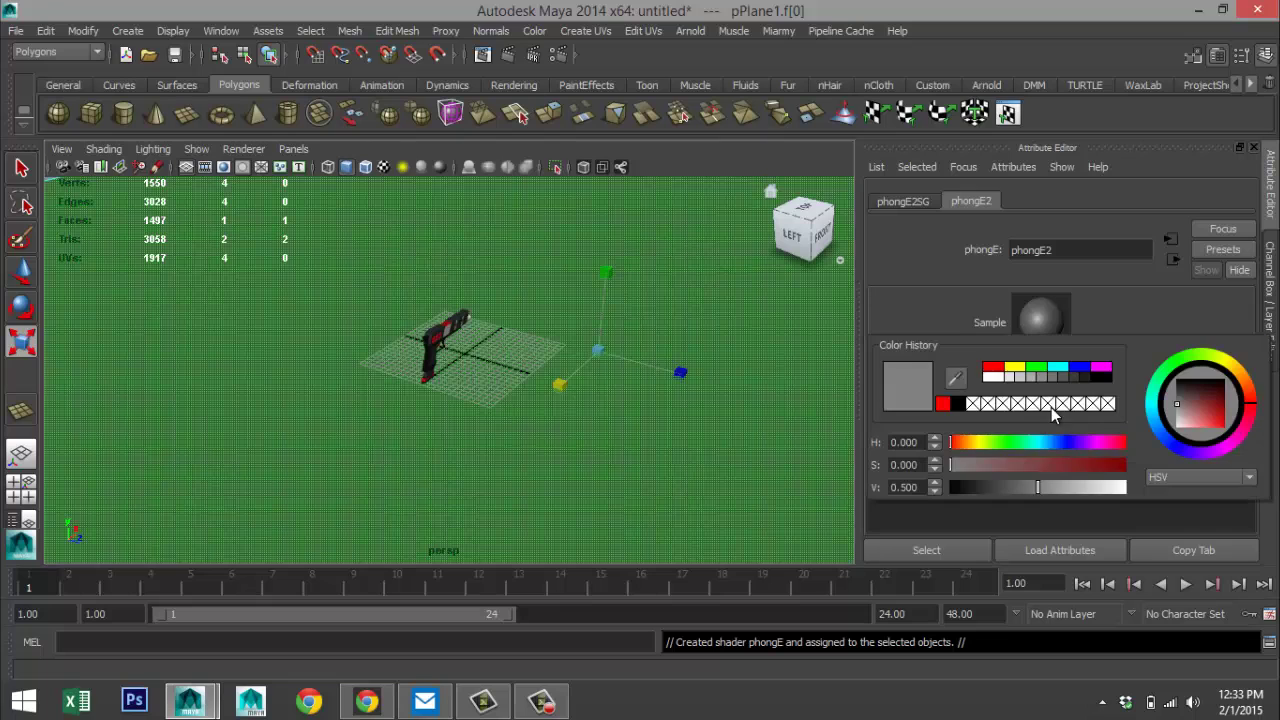
click(990, 378)
scroll(557, 408, down, 2)
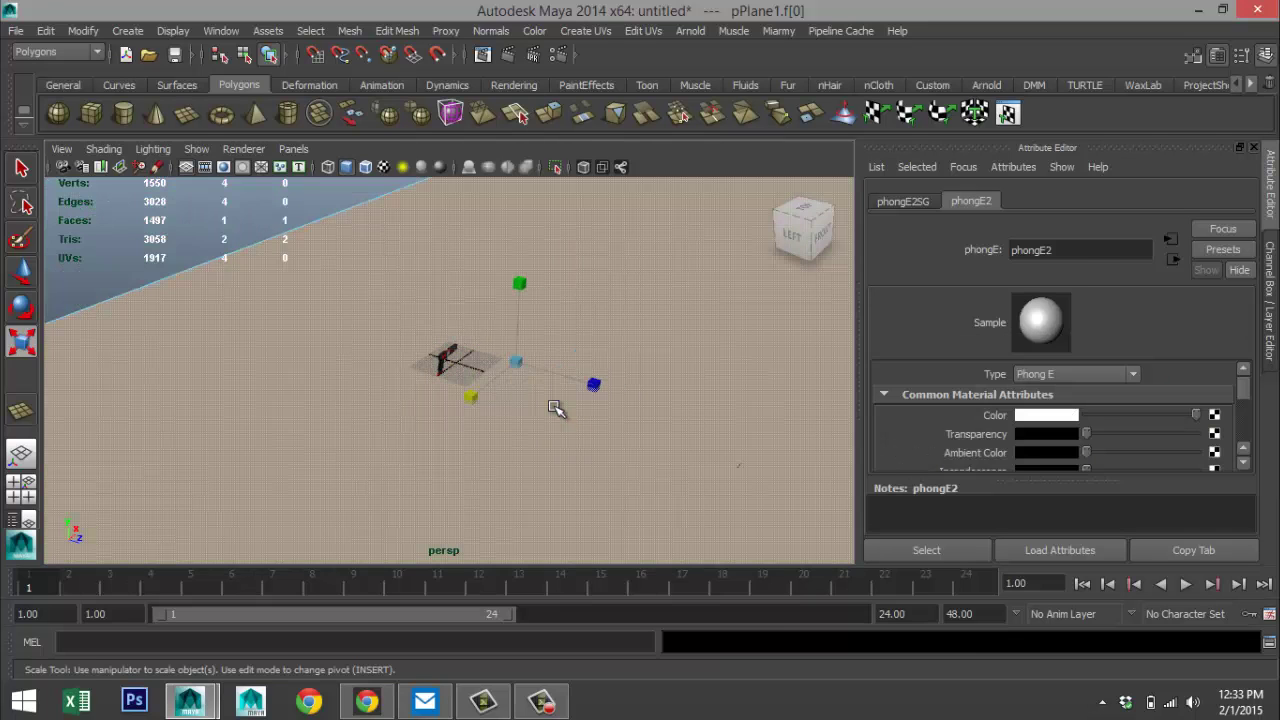
- Create a point light at the origin and raise it about 13.7 units along Y, above the pistol
scroll(557, 408, up, 5)
scroll(563, 388, up, 2)
mouse_move(560, 400)
alt+middle_down()
mouse_move(535, 489)
mouse_move(551, 420)
mouse_move(540, 412)
alt+middle_up()
click(135, 37)
mouse_move(193, 110)
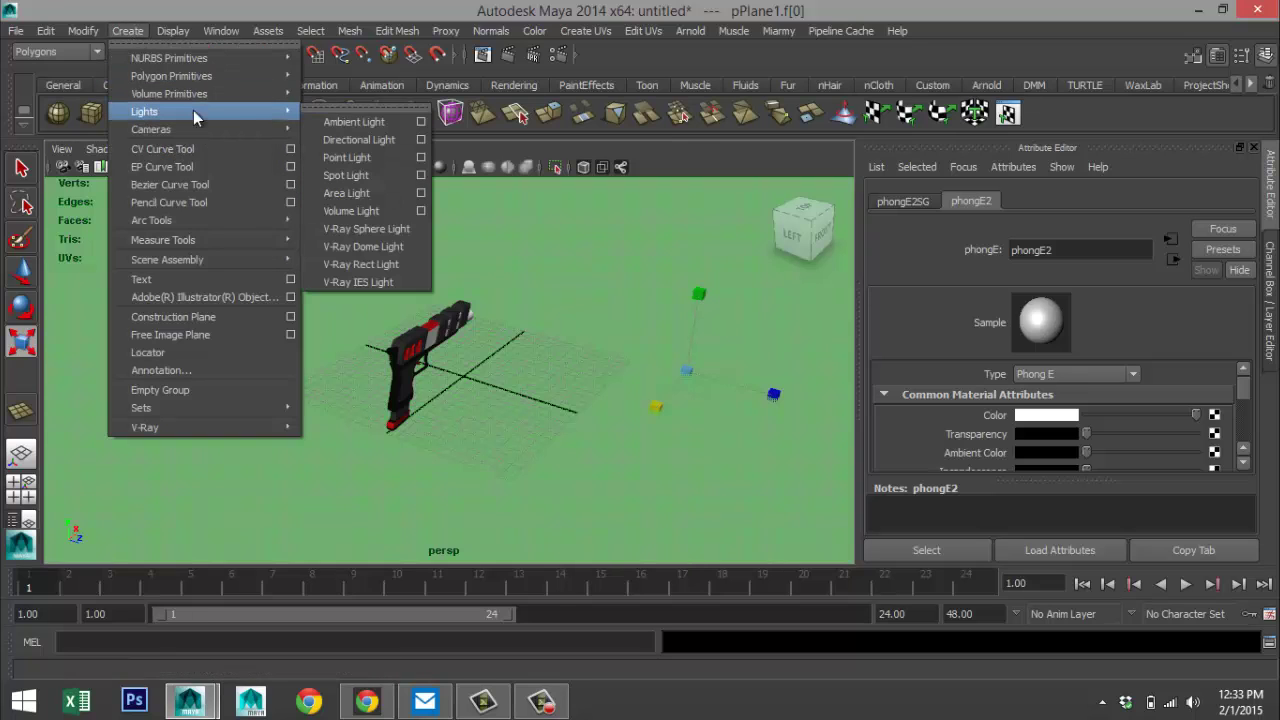
click(372, 158)
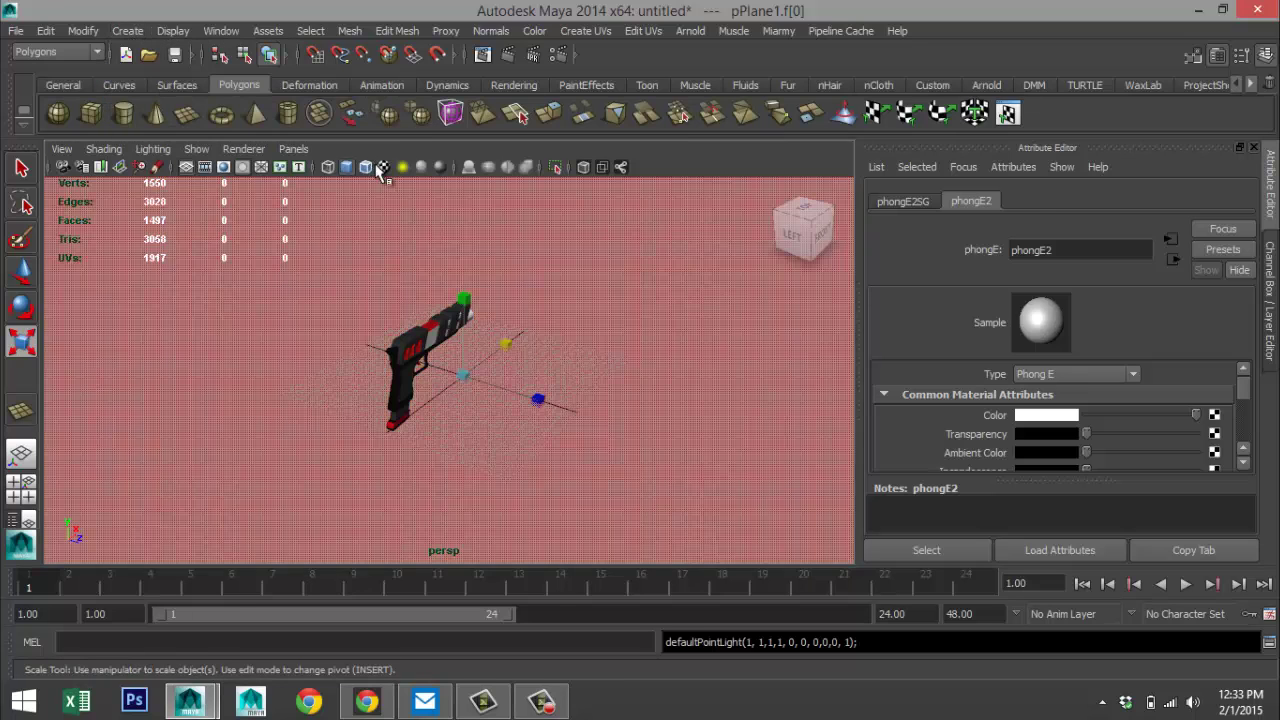
key(w)
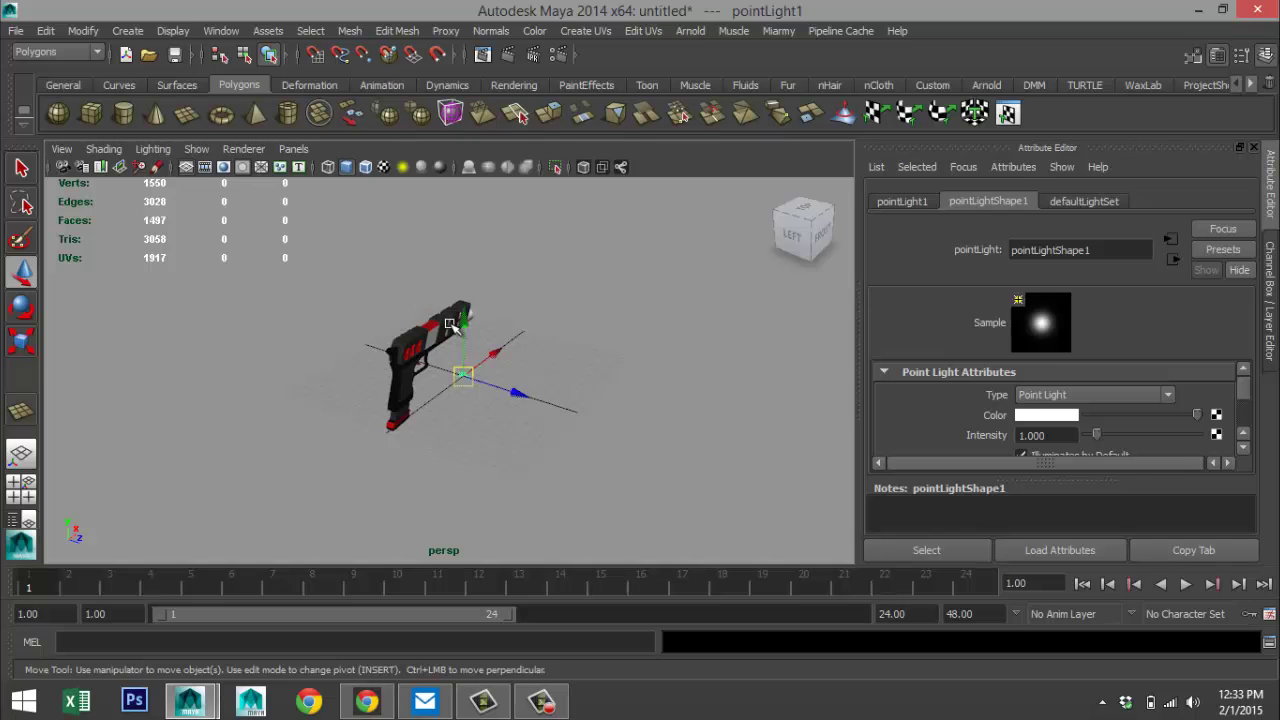
drag(468, 322, 466, 181)
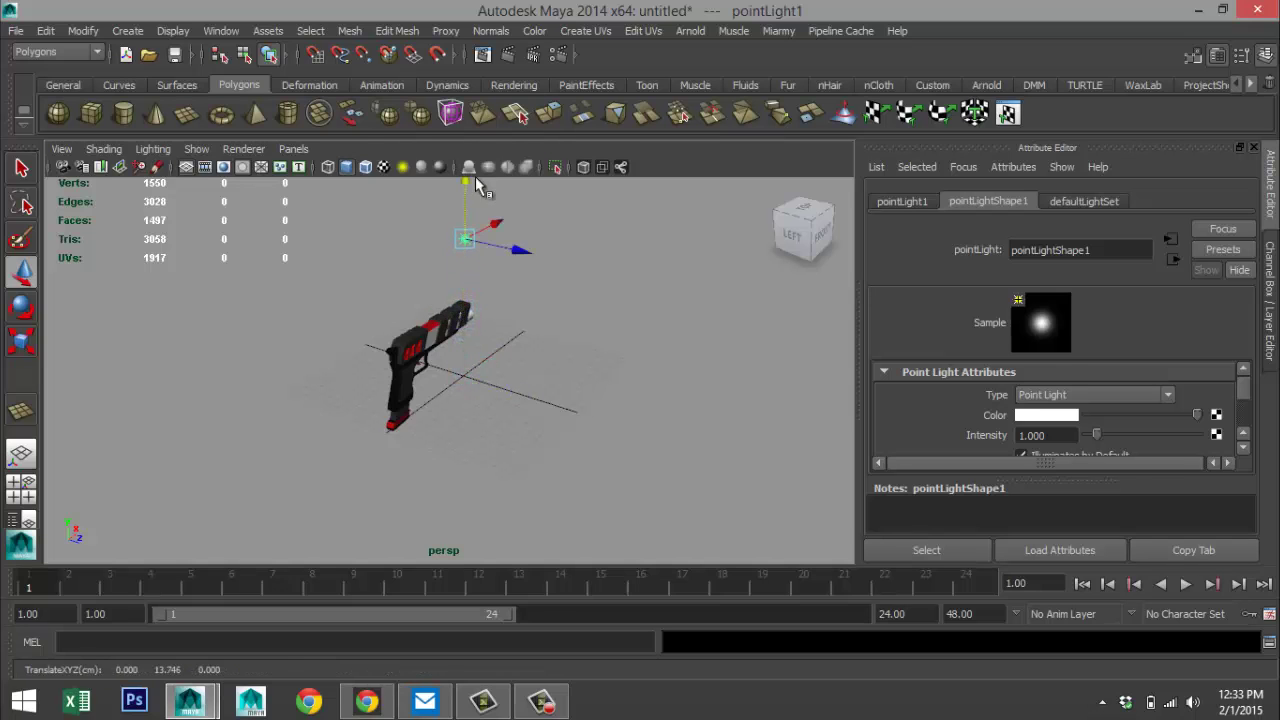
- Turn on scene lighting in the viewport and move the point light out along Z to the pistol's front-view side, adjusting its height slightly
key(7)
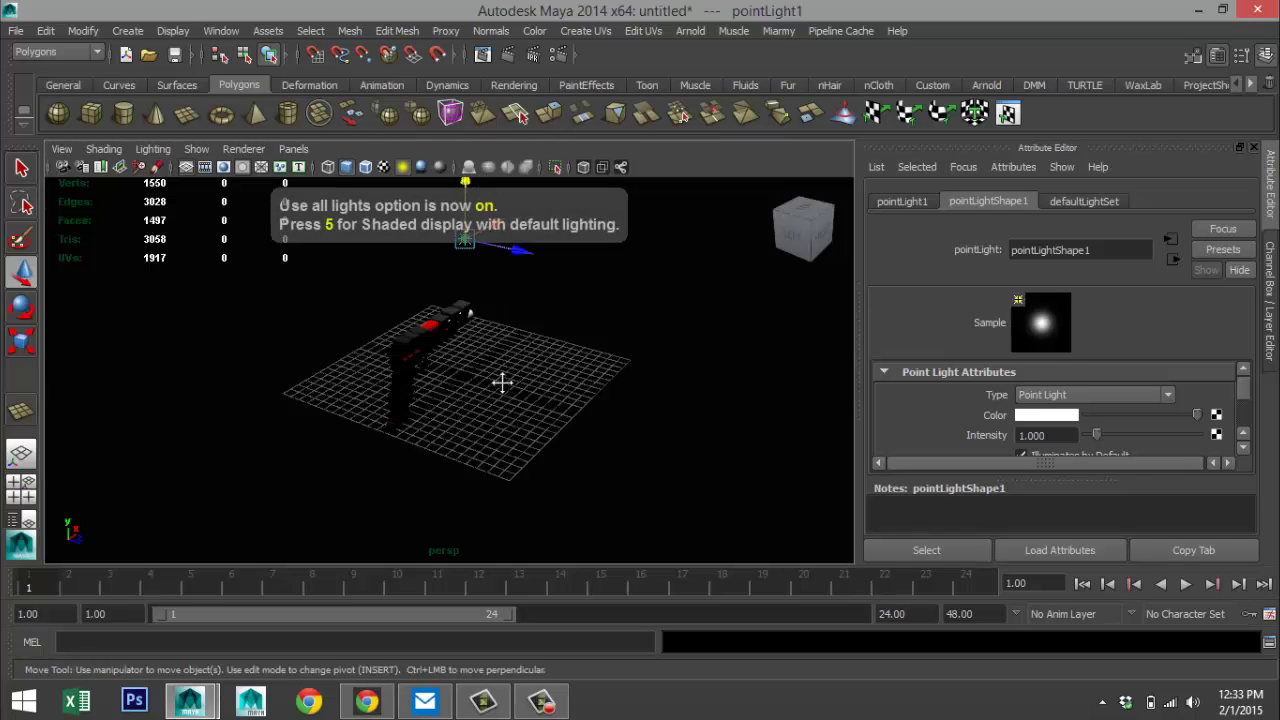
alt+middle_drag(502, 382, 528, 434)
drag(550, 305, 641, 355)
drag(581, 254, 583, 262)
alt+drag(690, 418, 640, 409)
alt+drag(594, 457, 479, 427)
scroll(616, 430, up, 3)
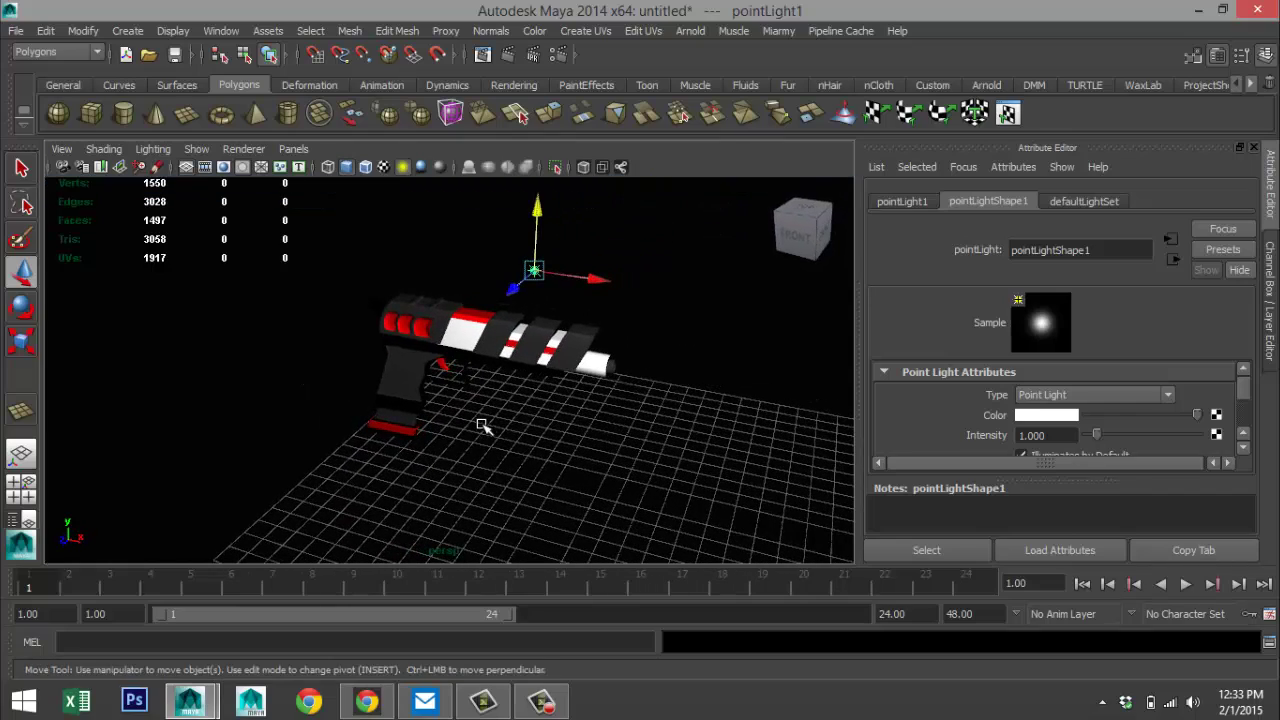
scroll(495, 420, down, 2)
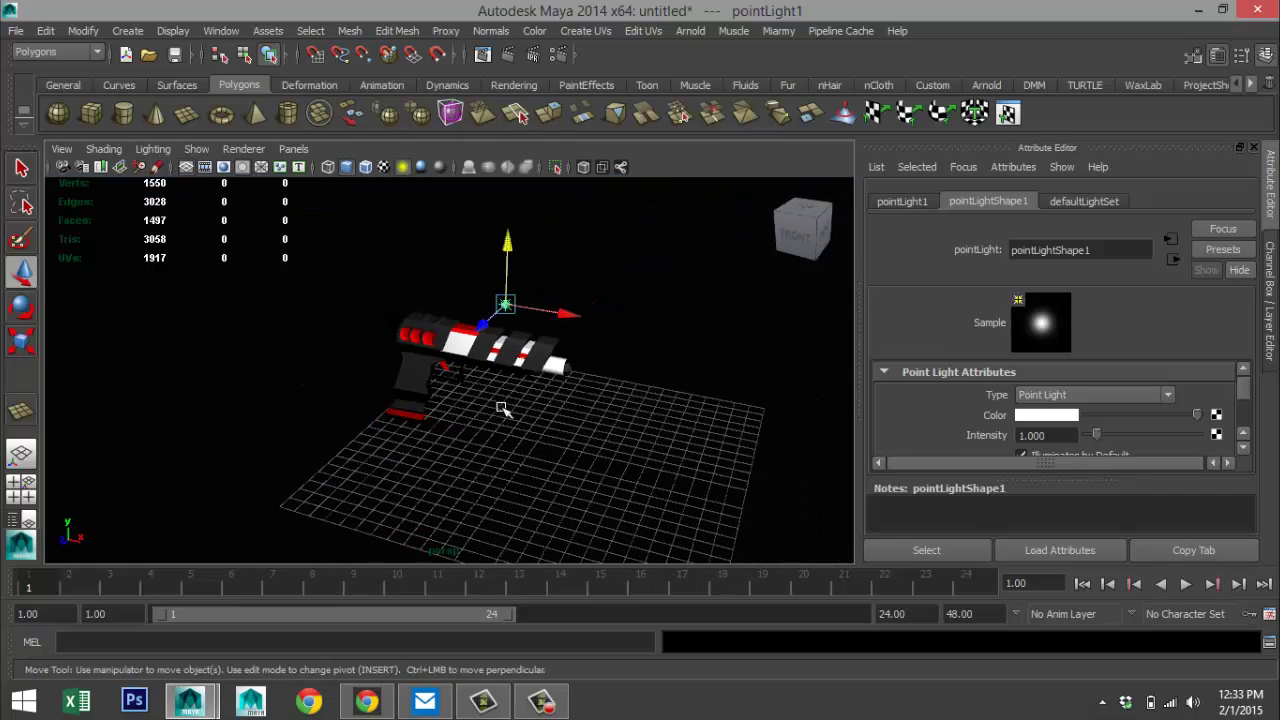
- Switch the renderer to mental ray in the render settings
click(560, 57)
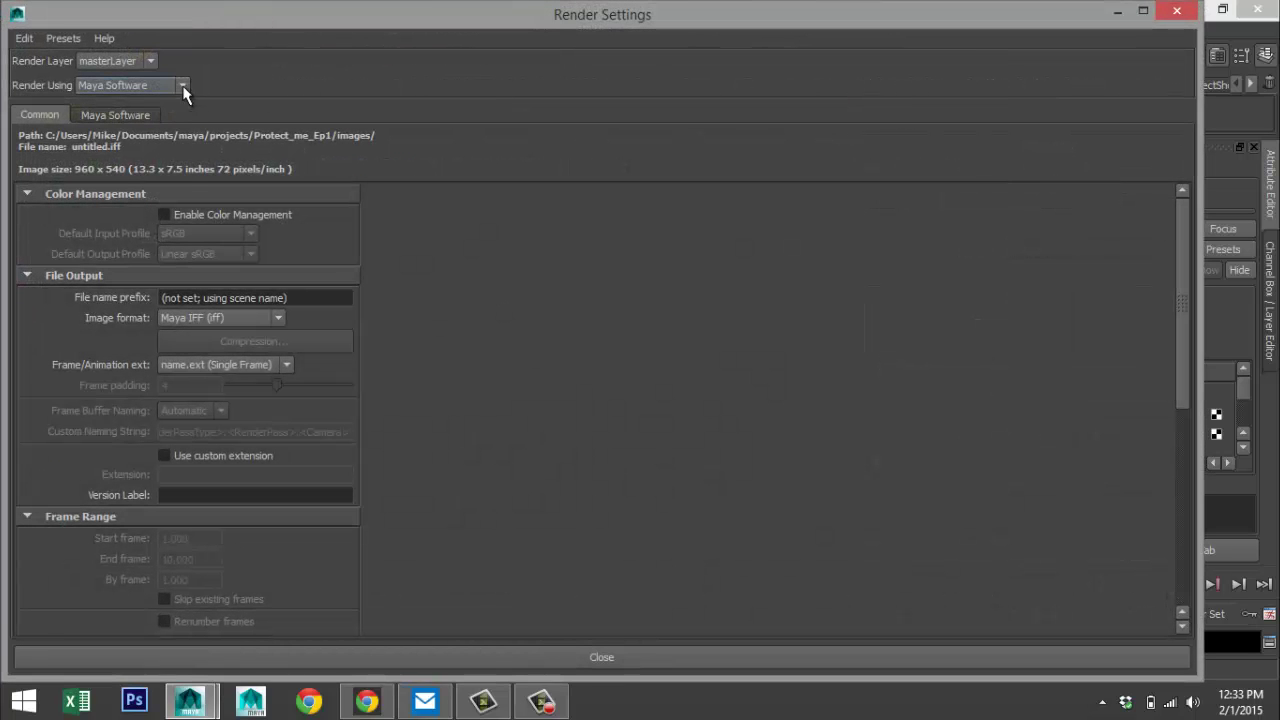
click(183, 86)
click(165, 172)
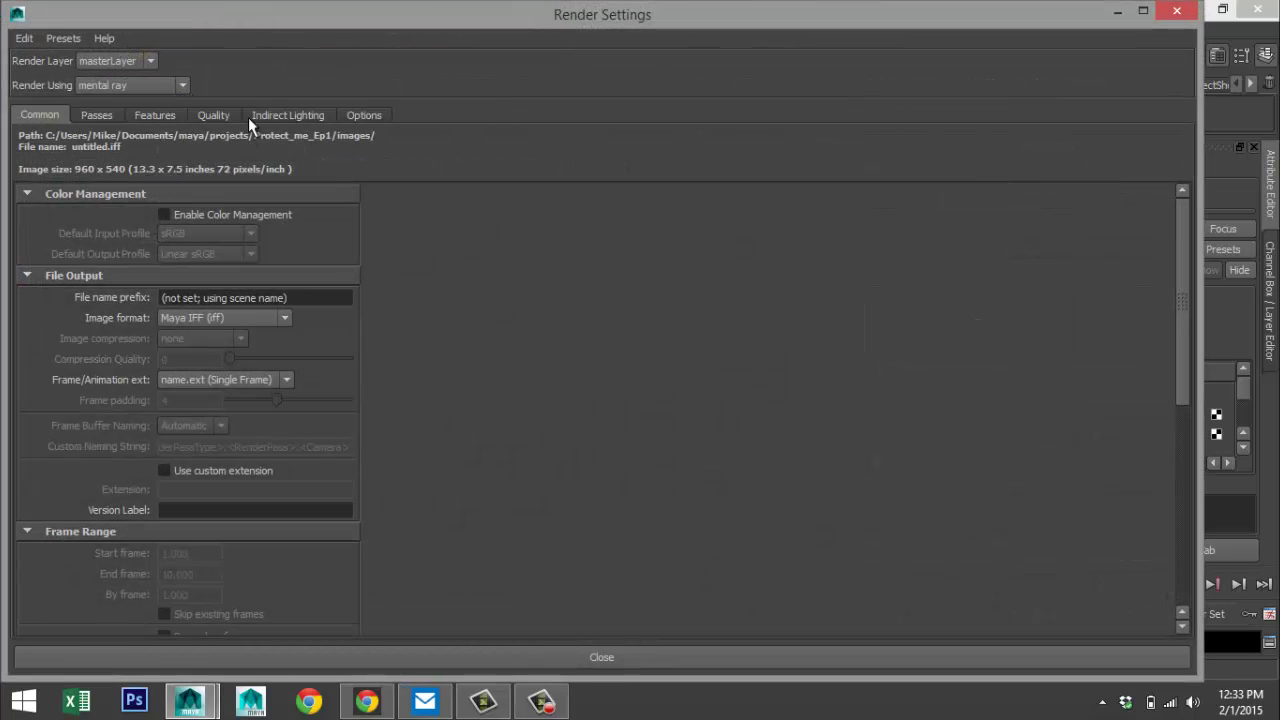
- Create image-based lighting for the mental ray environment and enable Global Illumination and Final Gathering
click(276, 116)
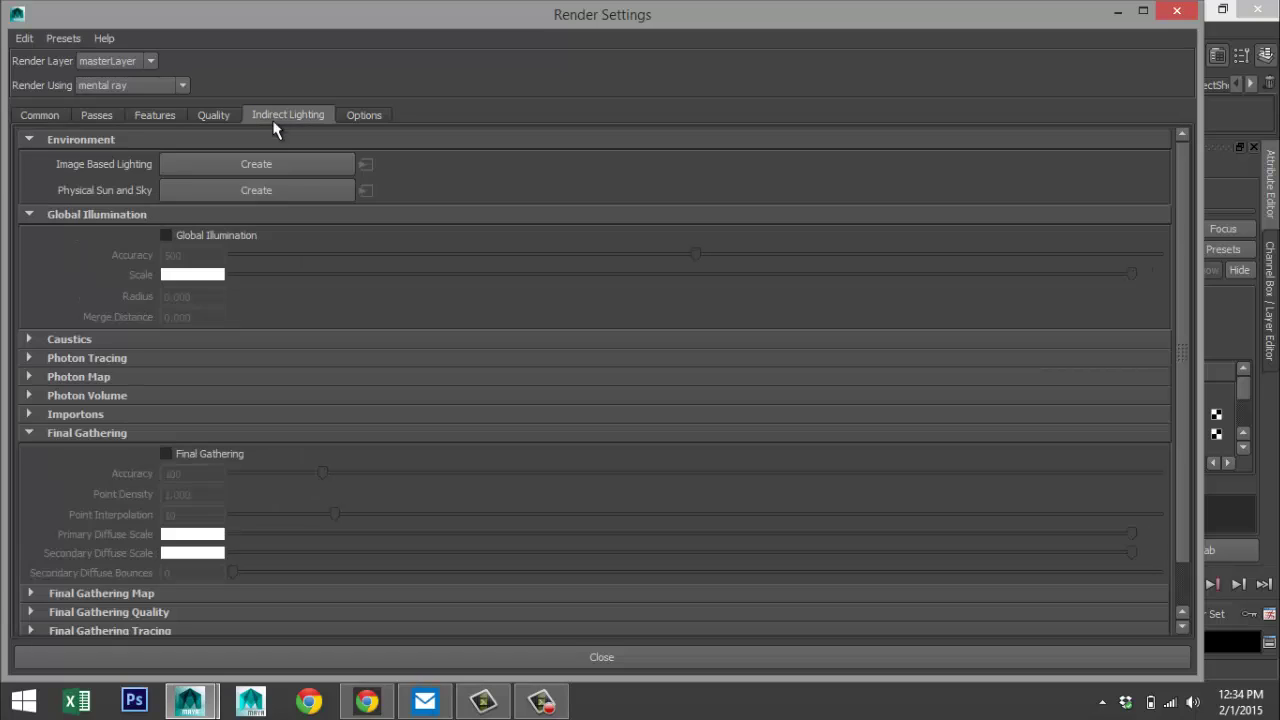
click(218, 164)
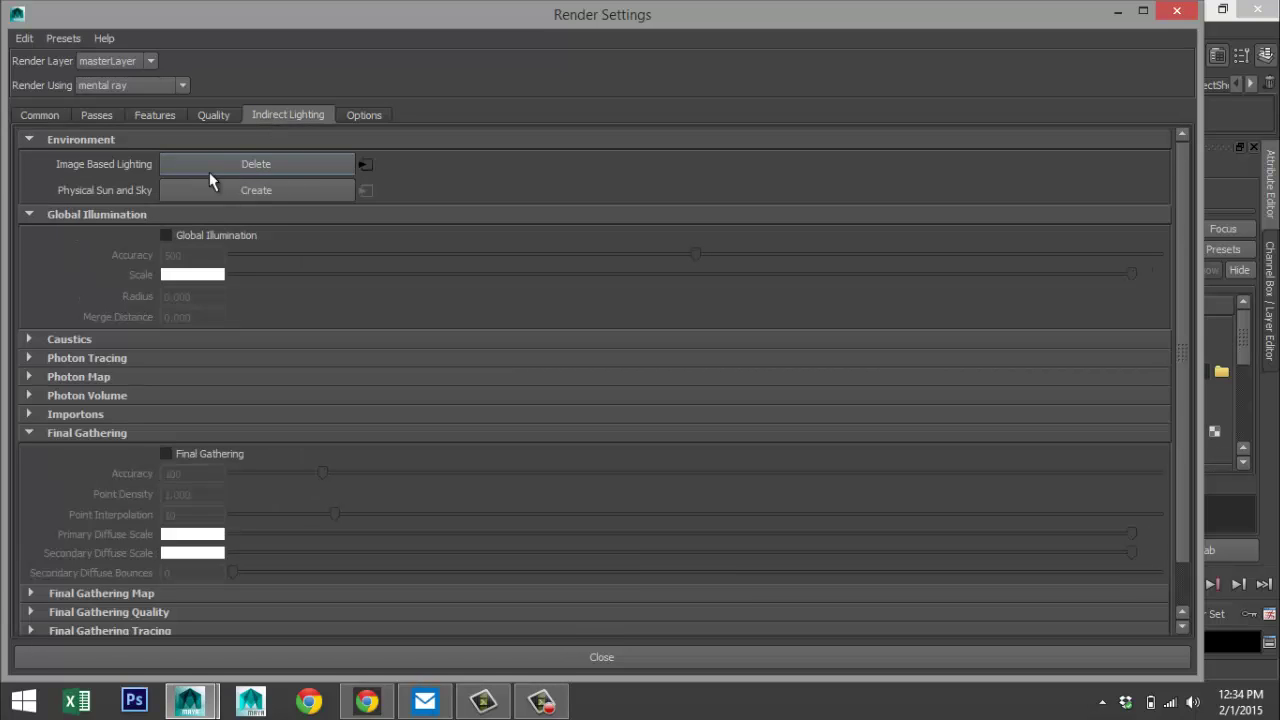
click(167, 237)
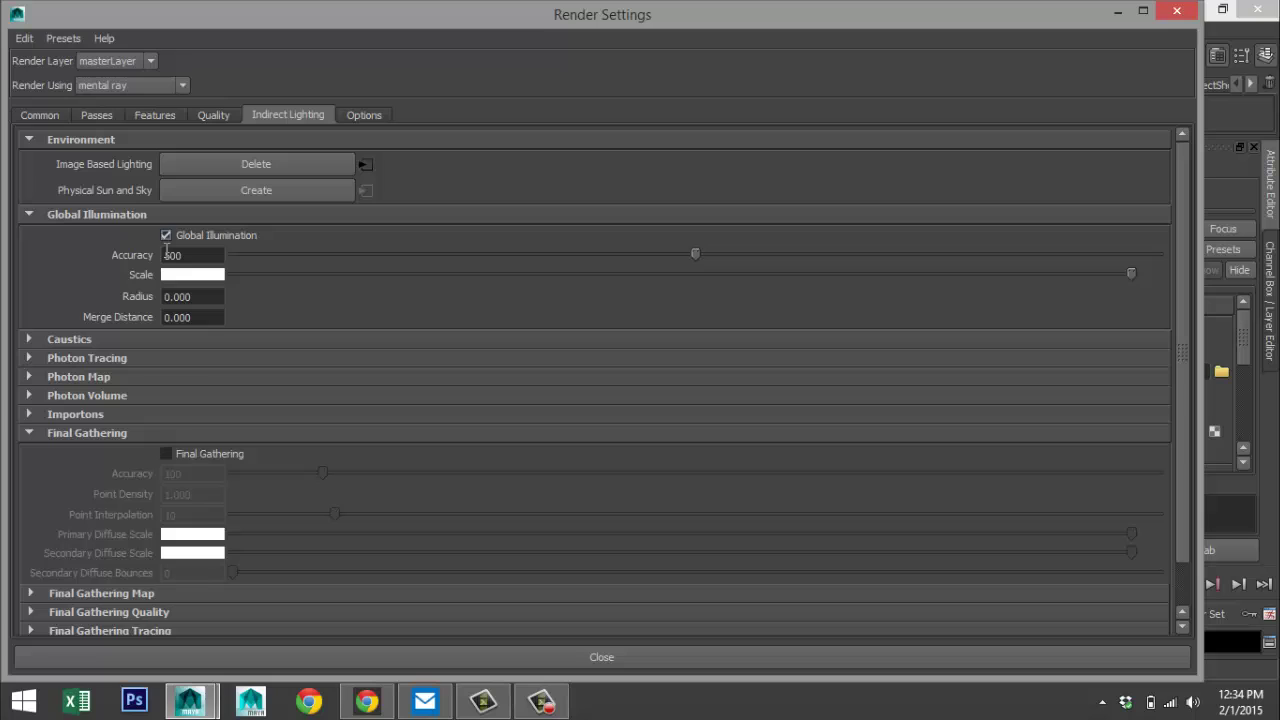
click(167, 455)
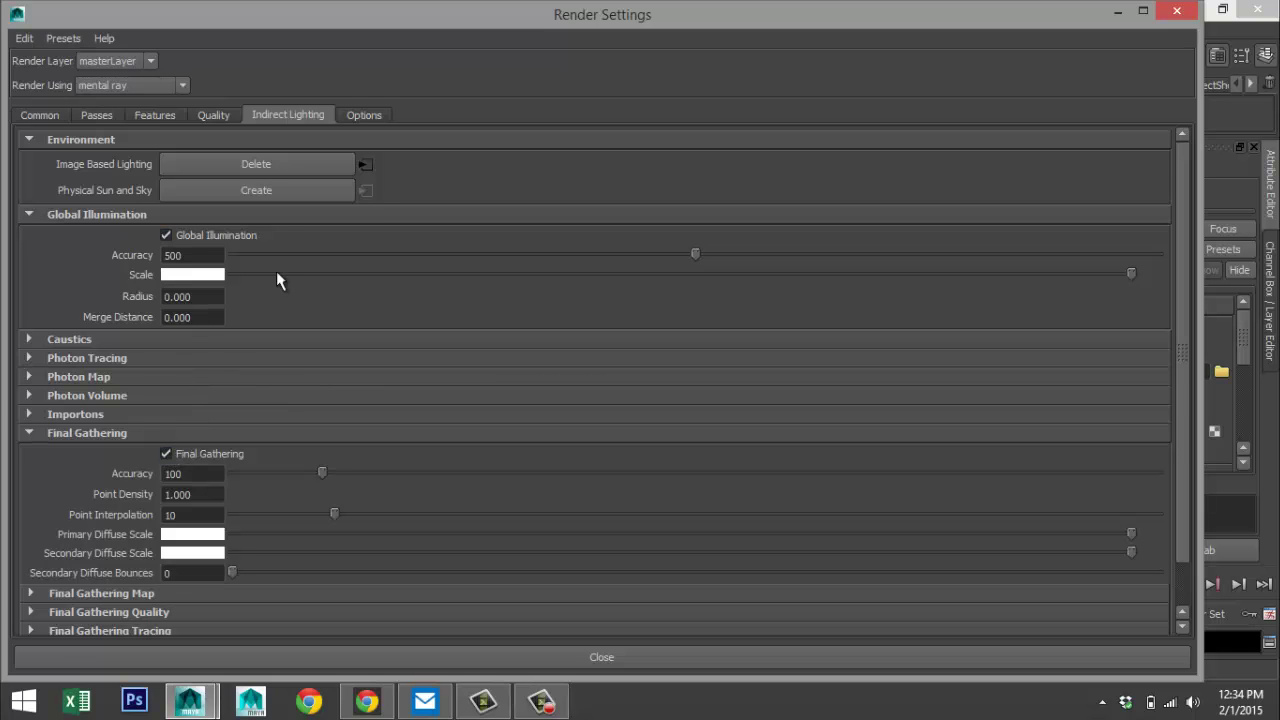
- Raise the unified sampling quality substantially and set the render image size to the HD 1080 preset
click(213, 116)
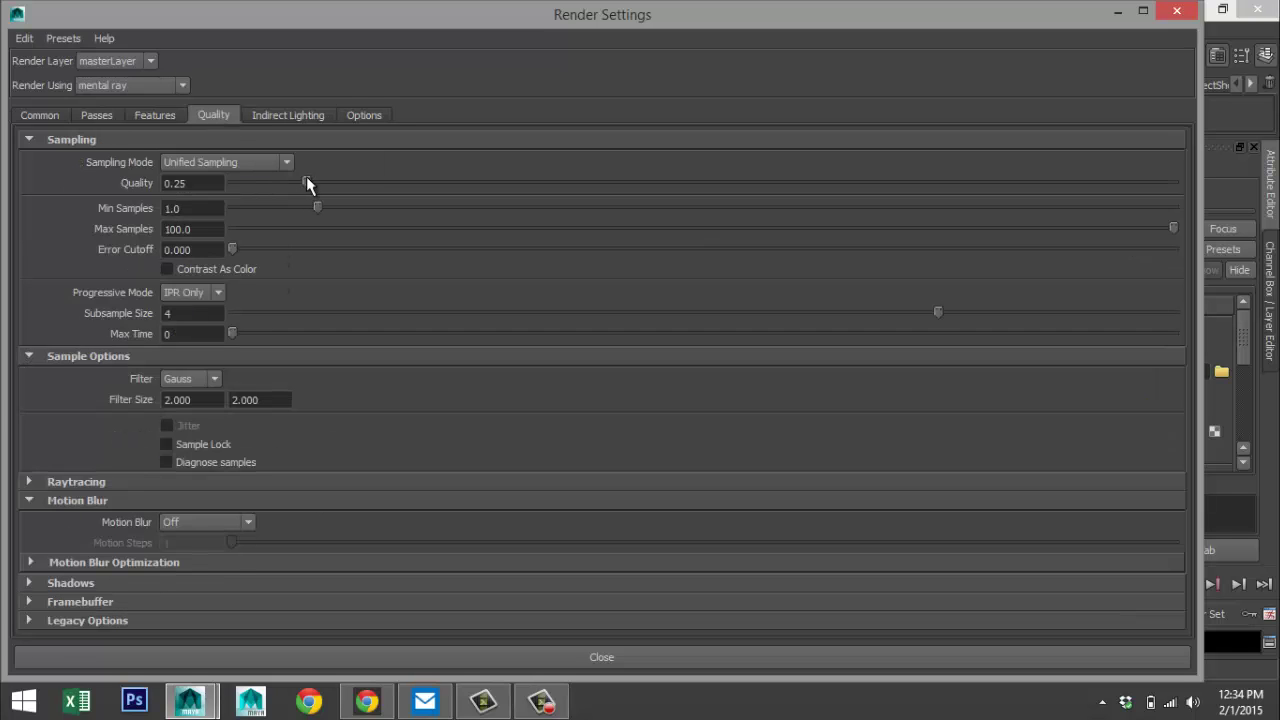
drag(306, 180, 926, 193)
click(31, 120)
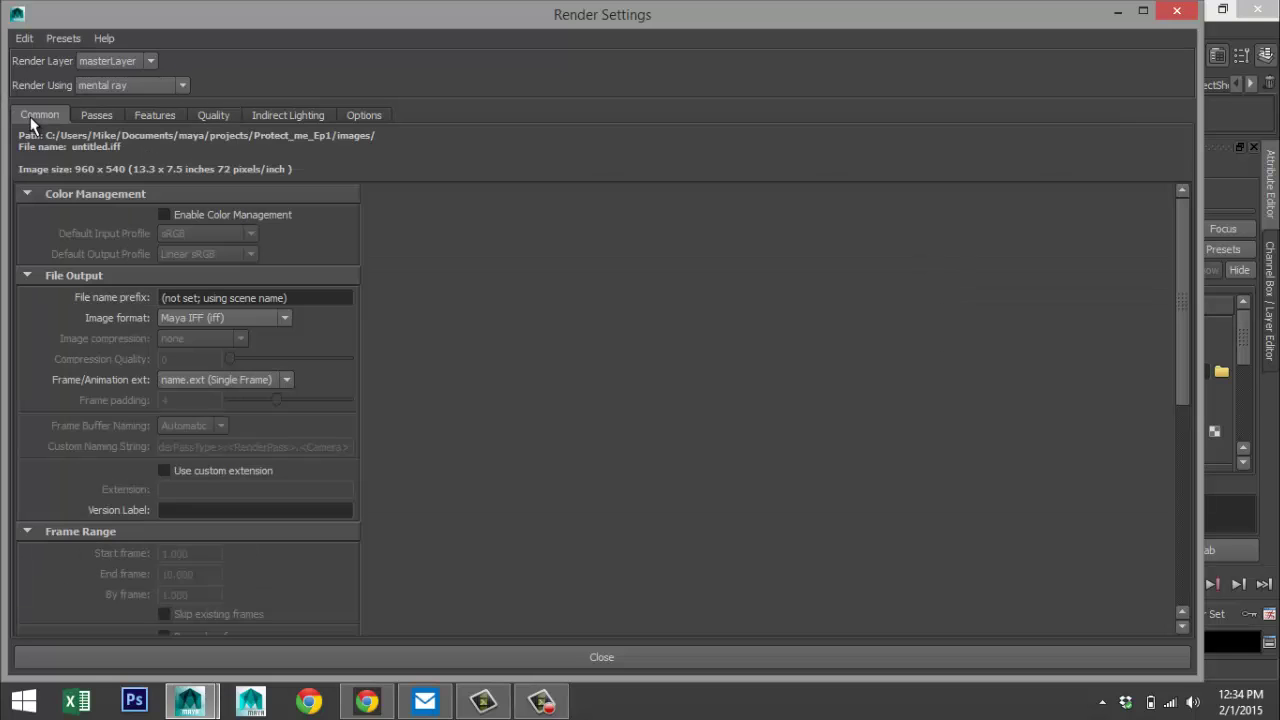
scroll(340, 455, down, 10)
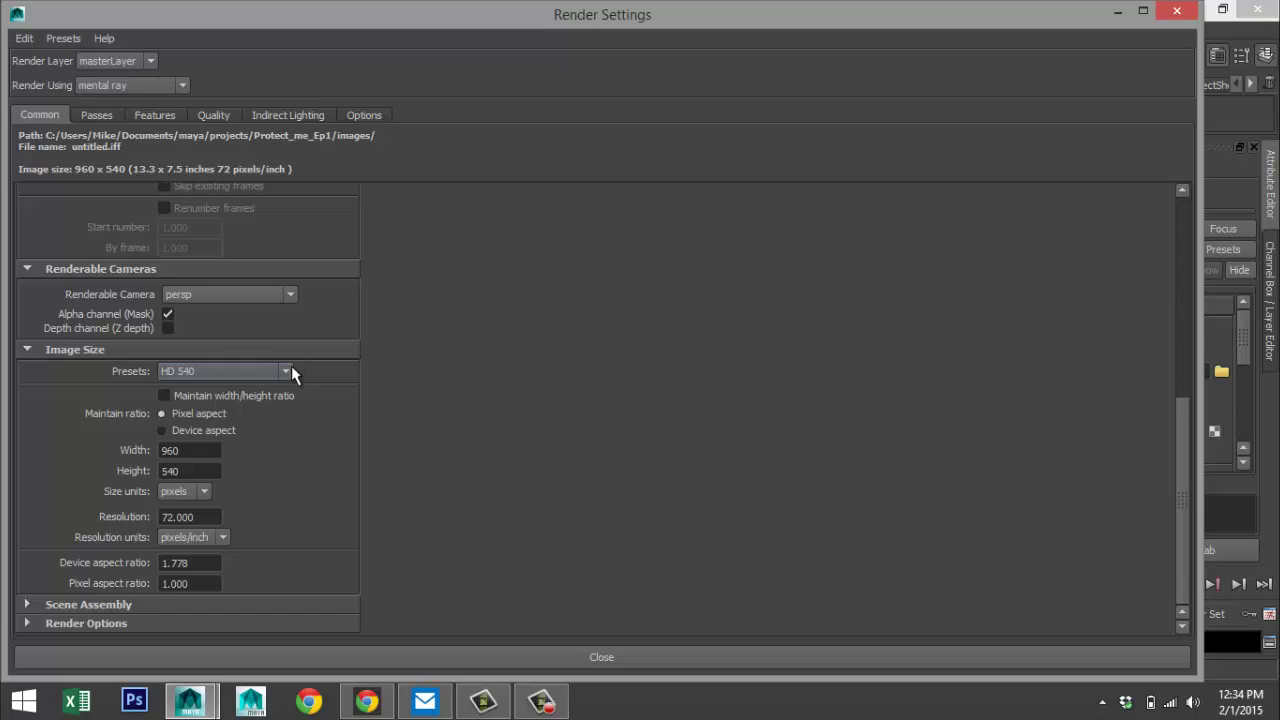
click(287, 371)
click(285, 495)
click(285, 495)
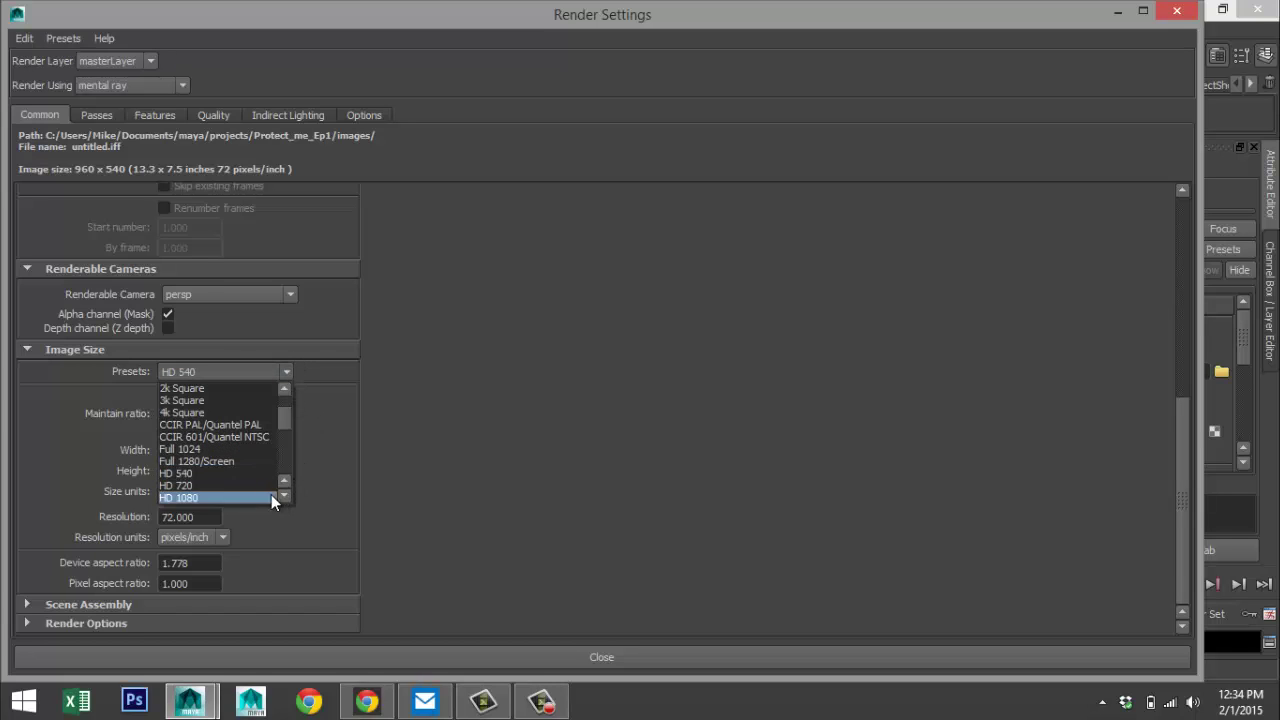
click(268, 497)
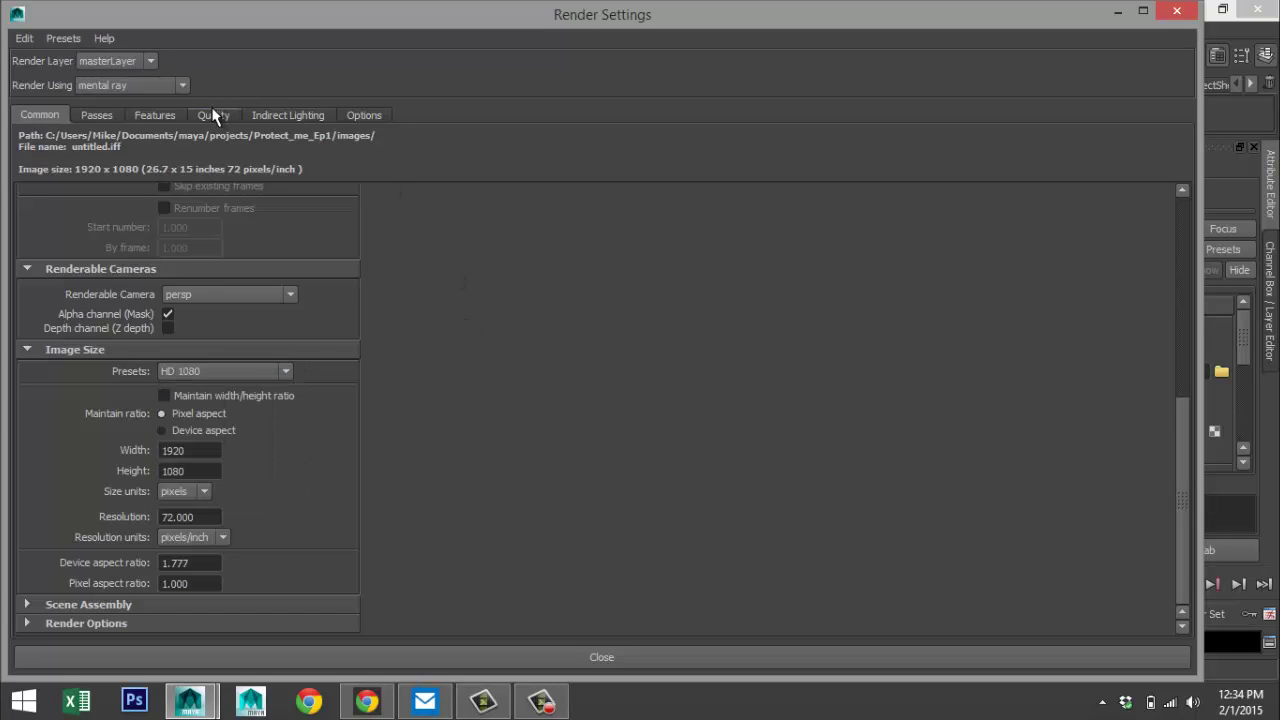
click(1118, 12)
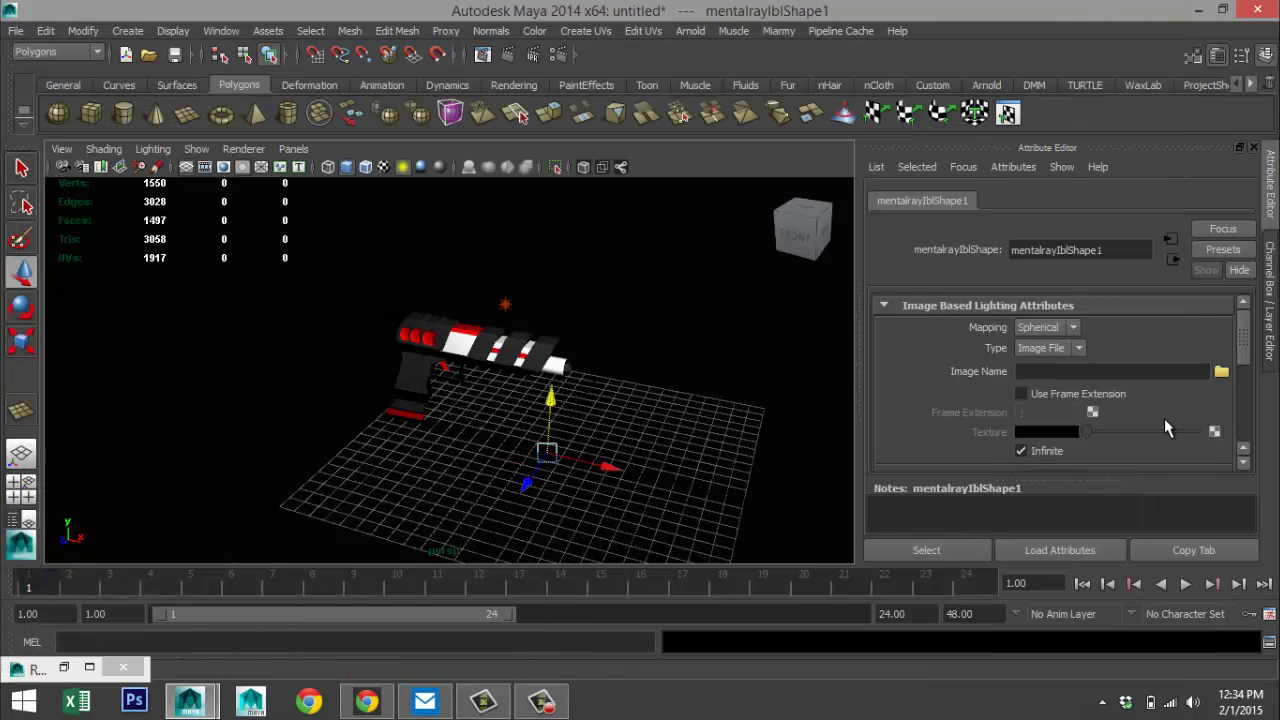
- Load Tokyo_BigSight_3k.hdr from the maya\HDRI\Tokyo_BigSight folder as the image for the image-based lighting
click(1221, 372)
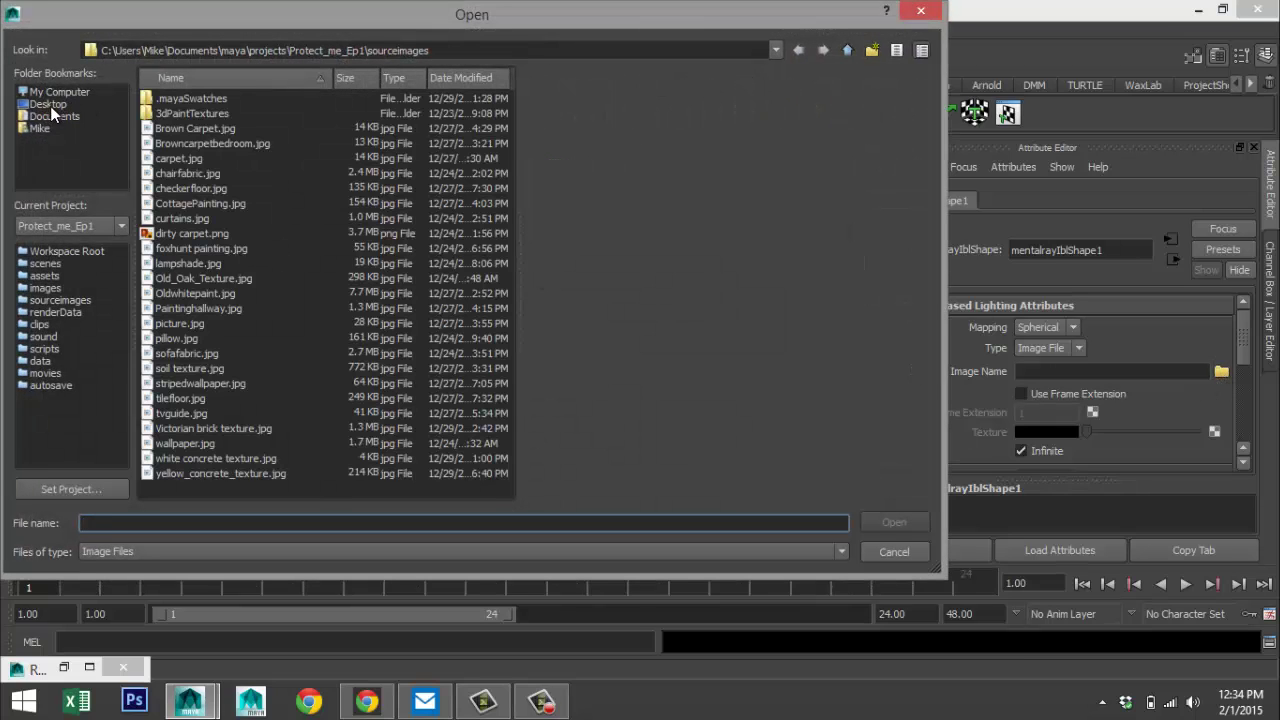
click(48, 104)
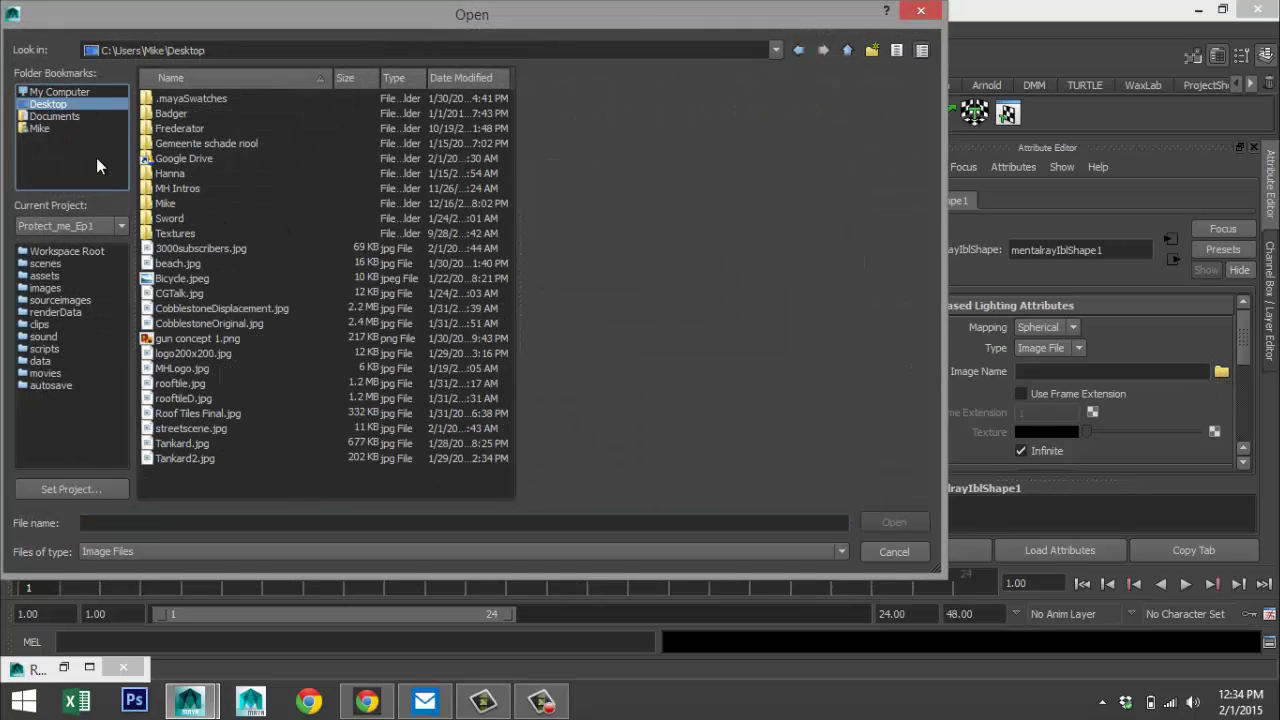
click(58, 117)
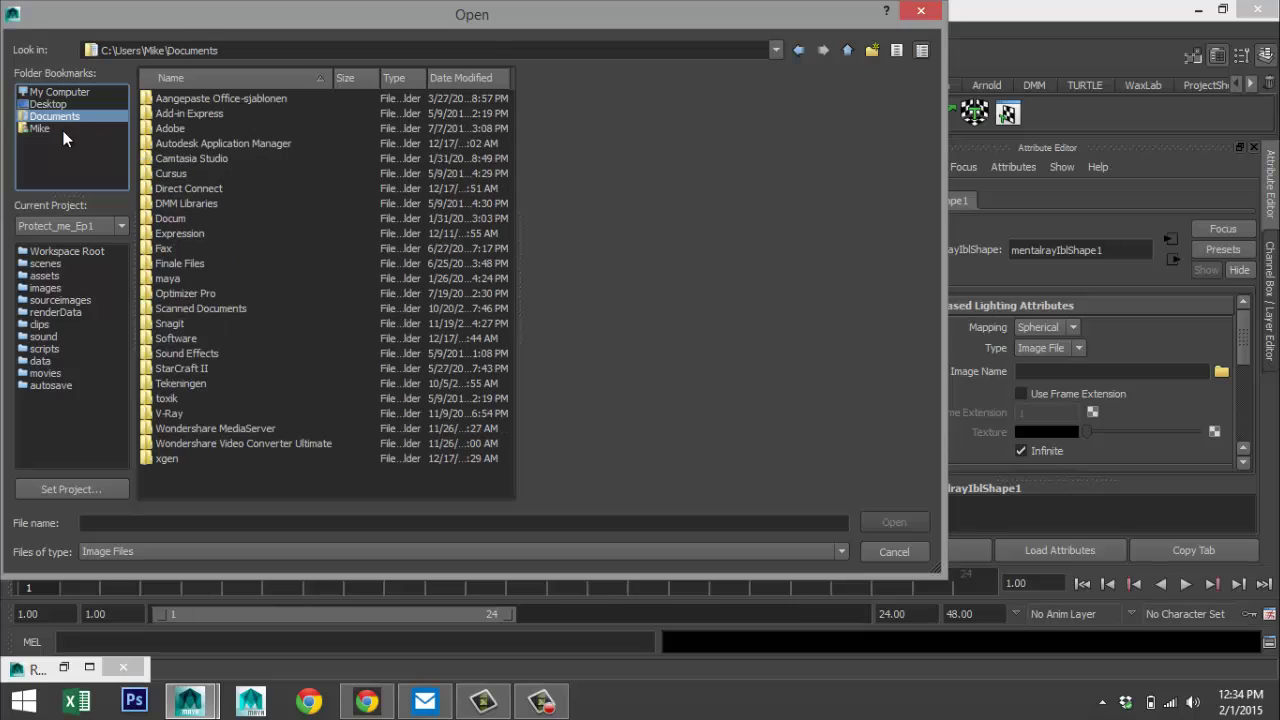
double_click(168, 278)
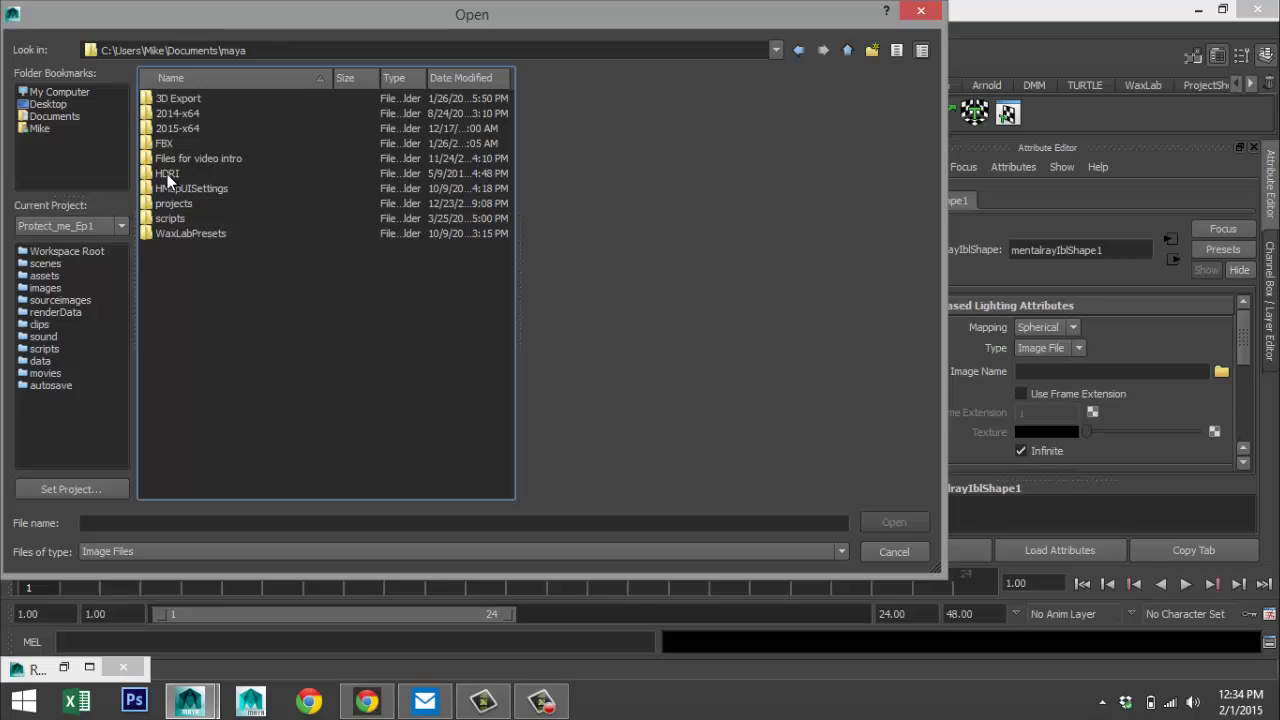
double_click(167, 174)
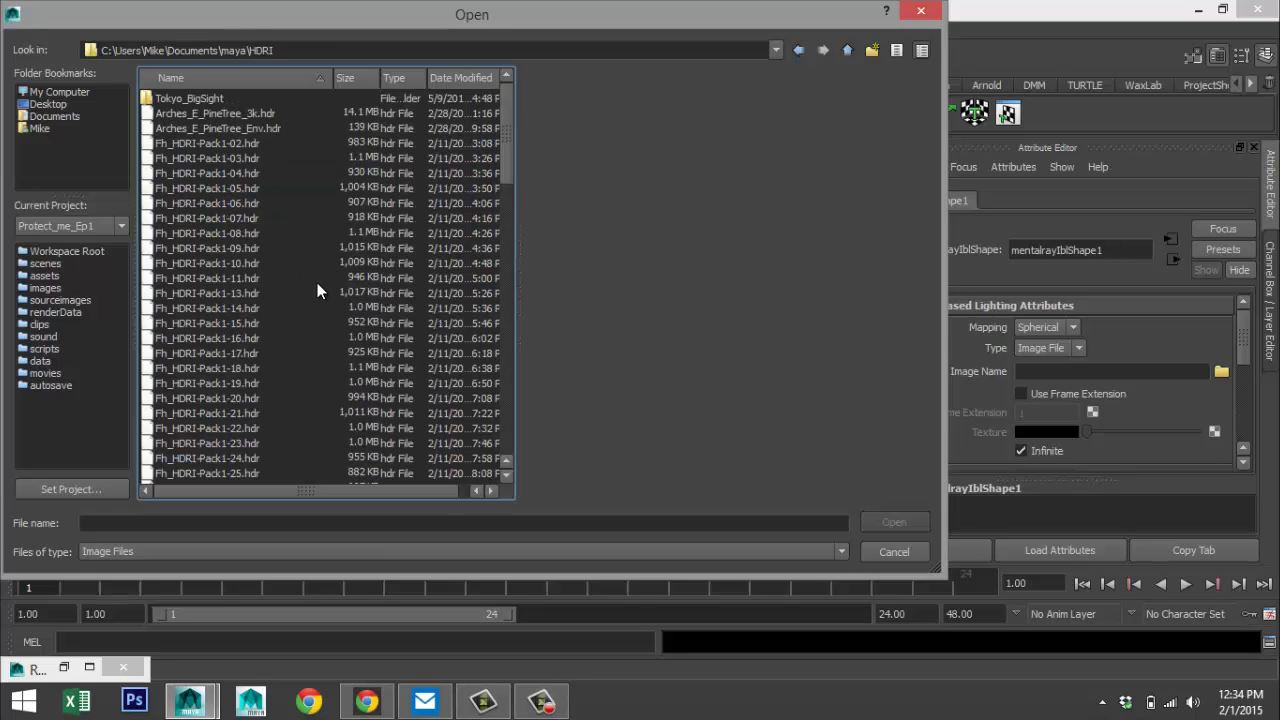
scroll(317, 291, down, 1)
scroll(317, 291, up, 1)
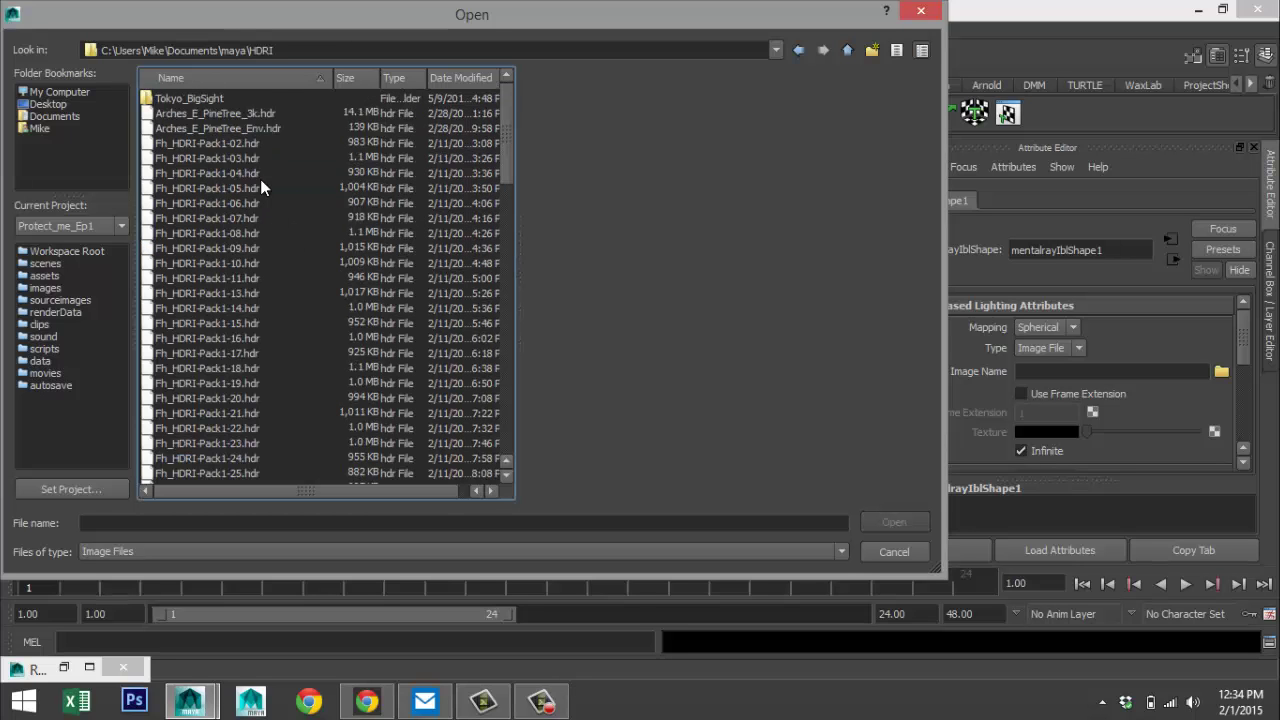
double_click(204, 98)
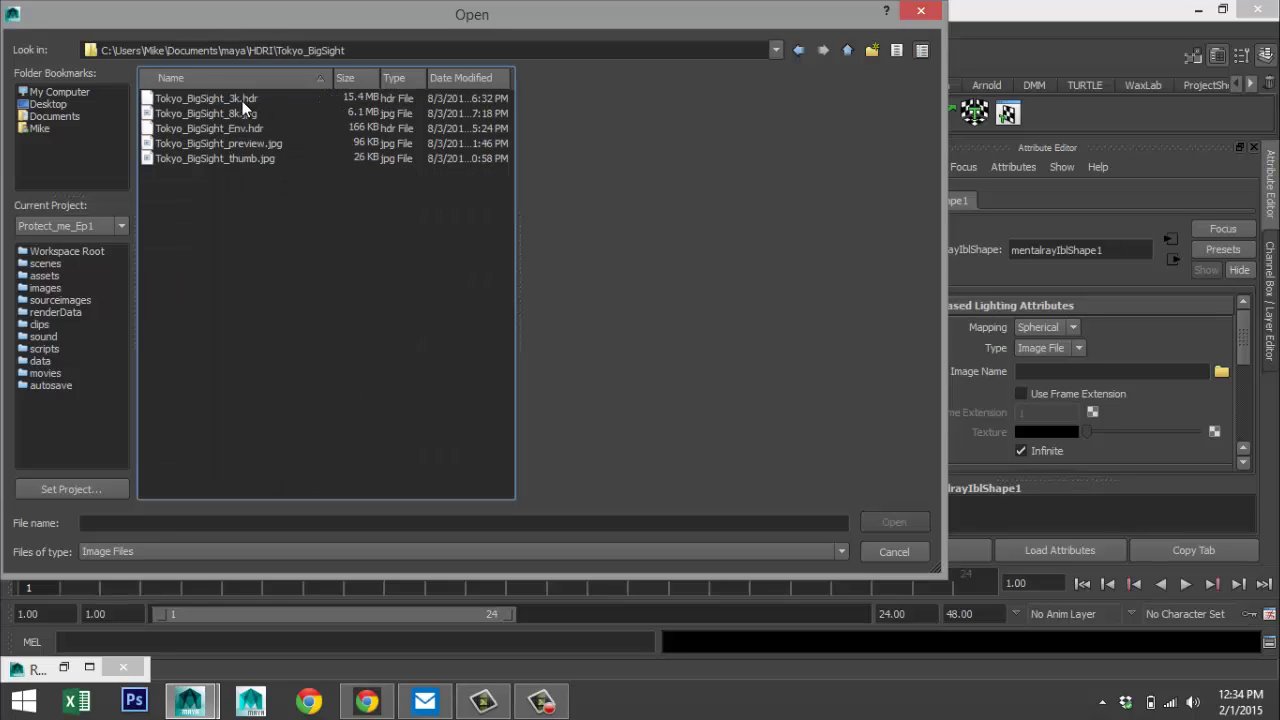
click(242, 100)
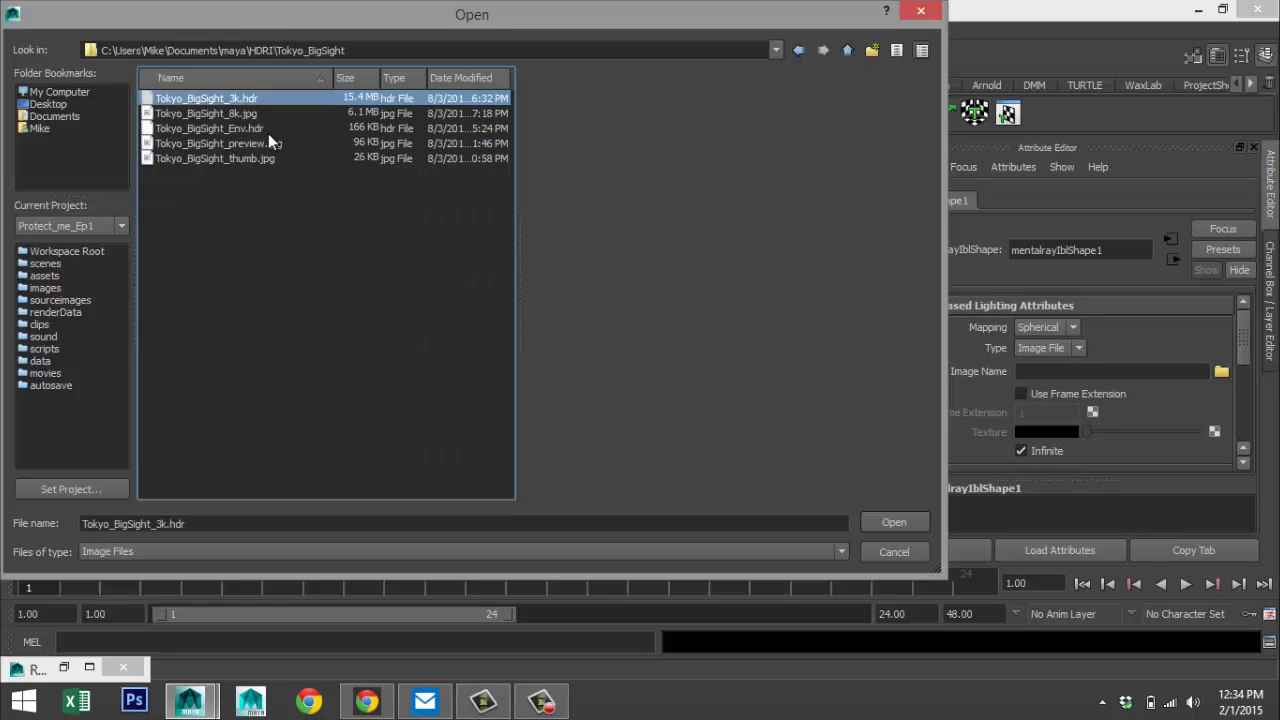
click(894, 522)
- Select the pistol's grip mesh and display it with smooth mesh preview, comparing it with the unsmoothed display
scroll(662, 451, up, 4)
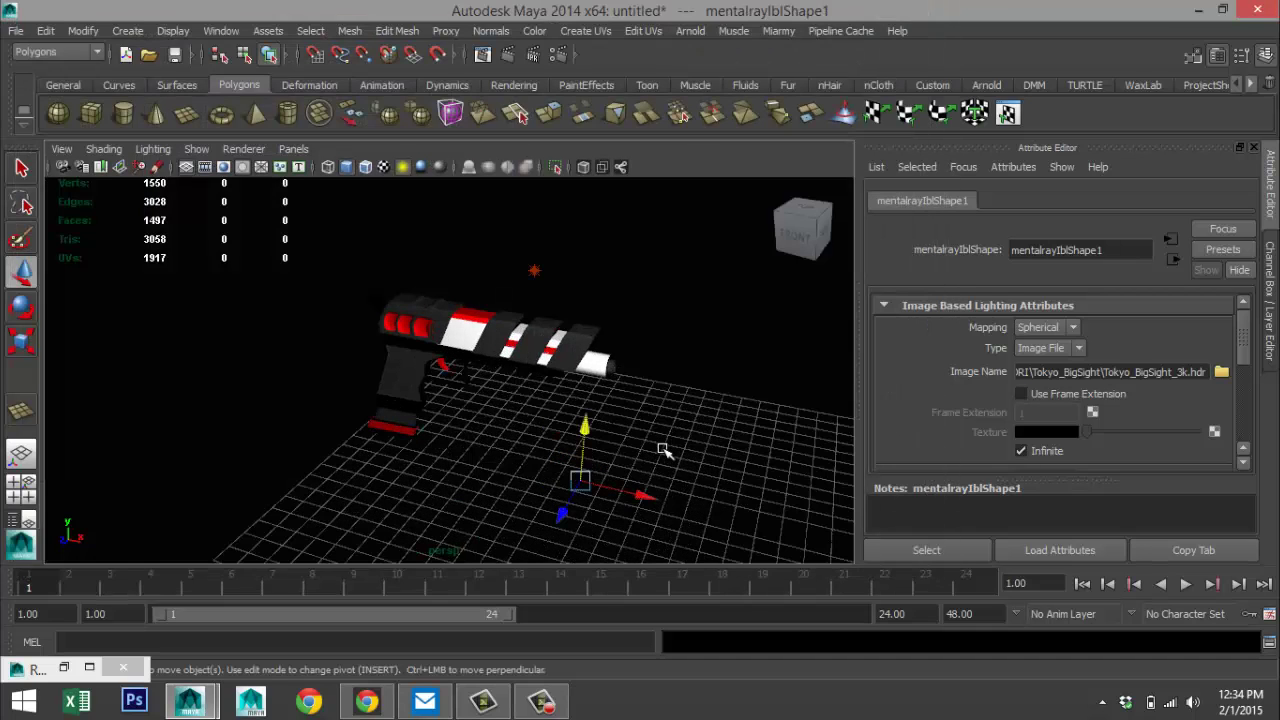
scroll(662, 451, up, 2)
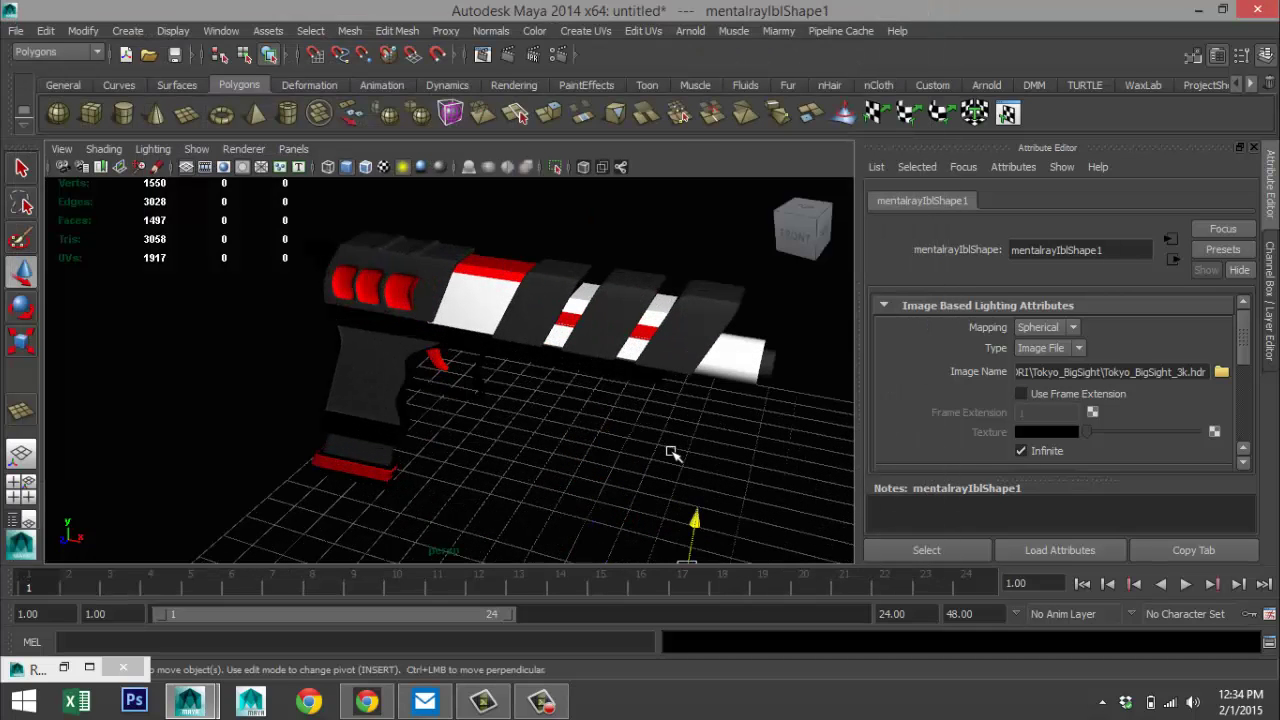
alt+middle_drag(674, 452, 605, 457)
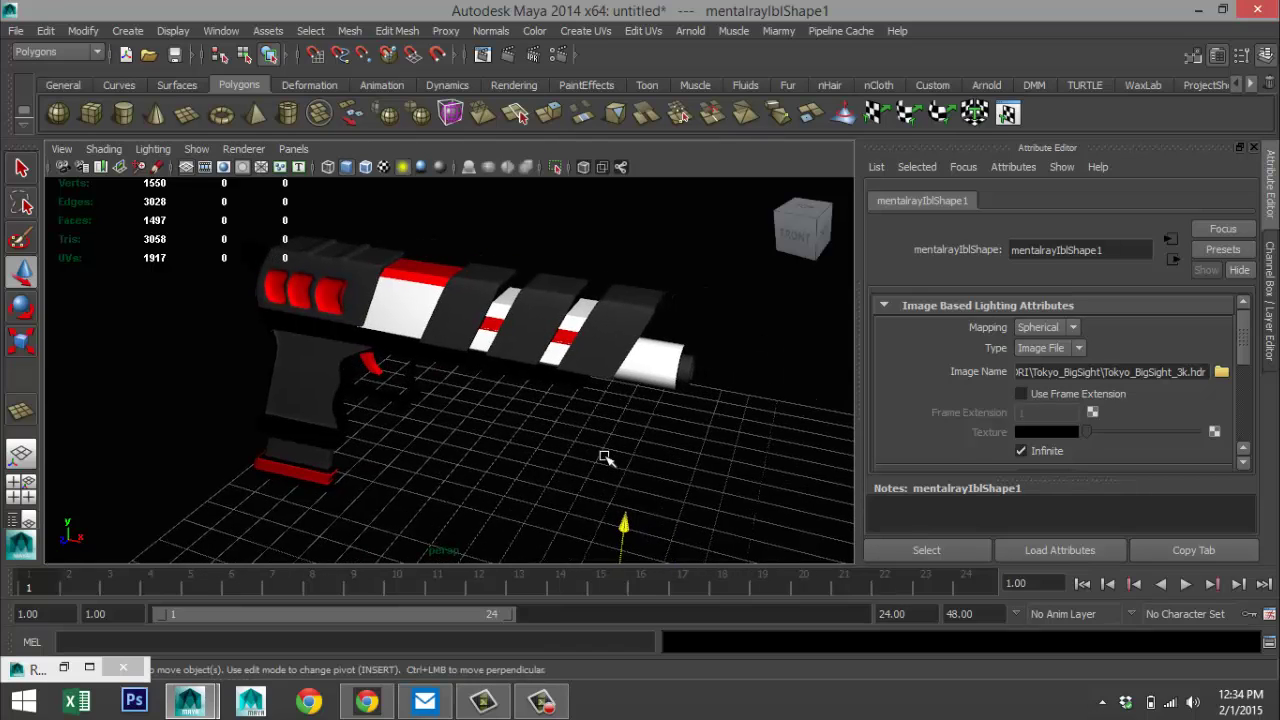
scroll(603, 457, up, 2)
click(278, 408)
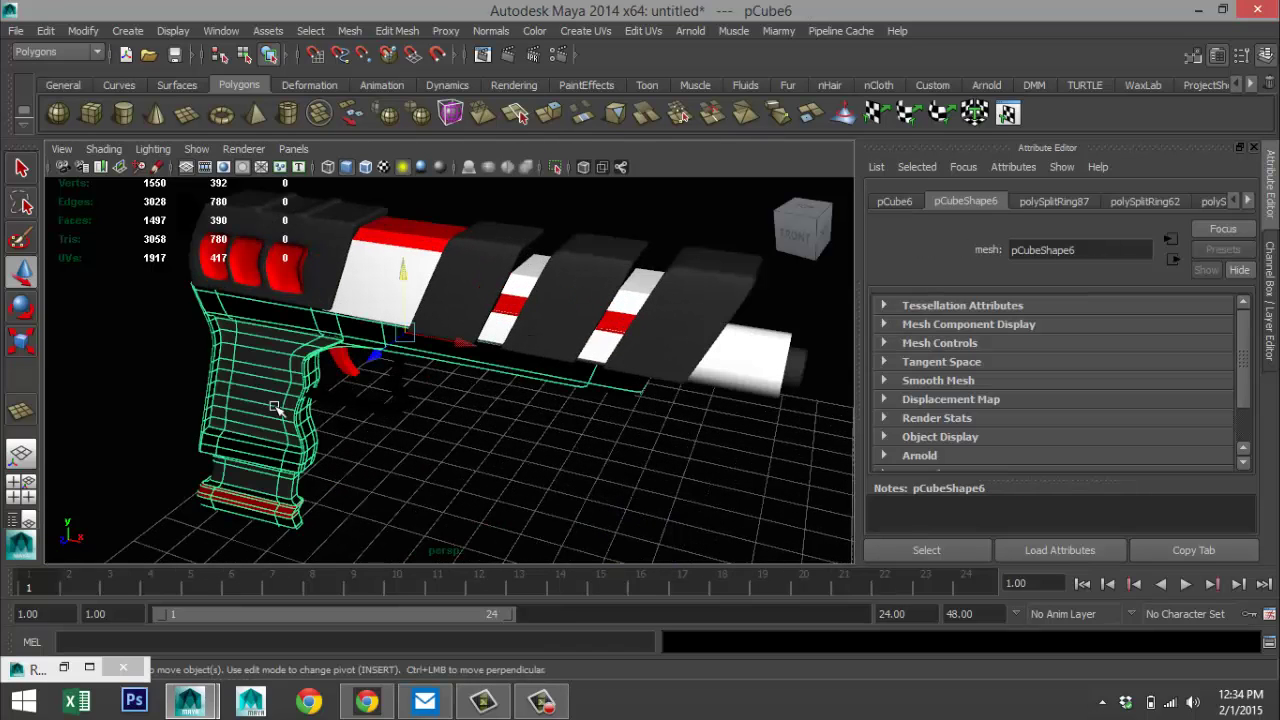
key(3)
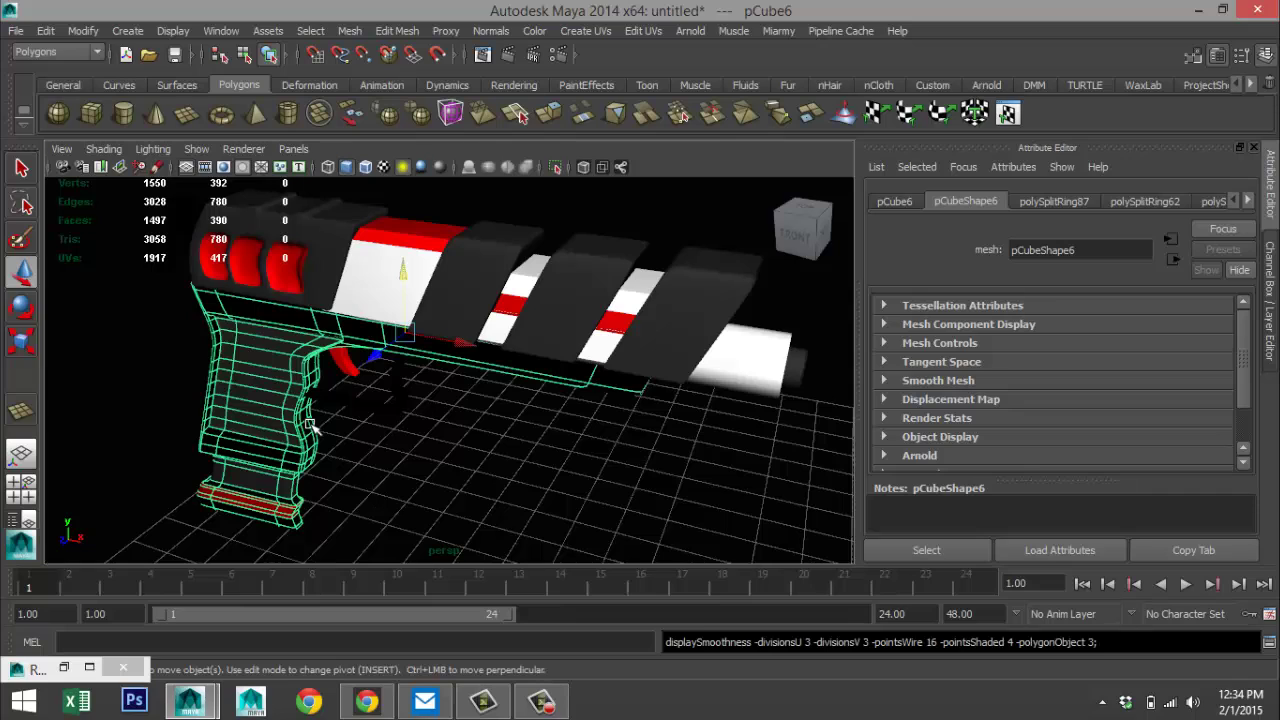
key(1)
key(3)
- Frame the whole pistol from a rear three-quarter angle within the resolution gate and render the current frame with mental ray
alt+drag(372, 430, 505, 436)
scroll(514, 443, down, 3)
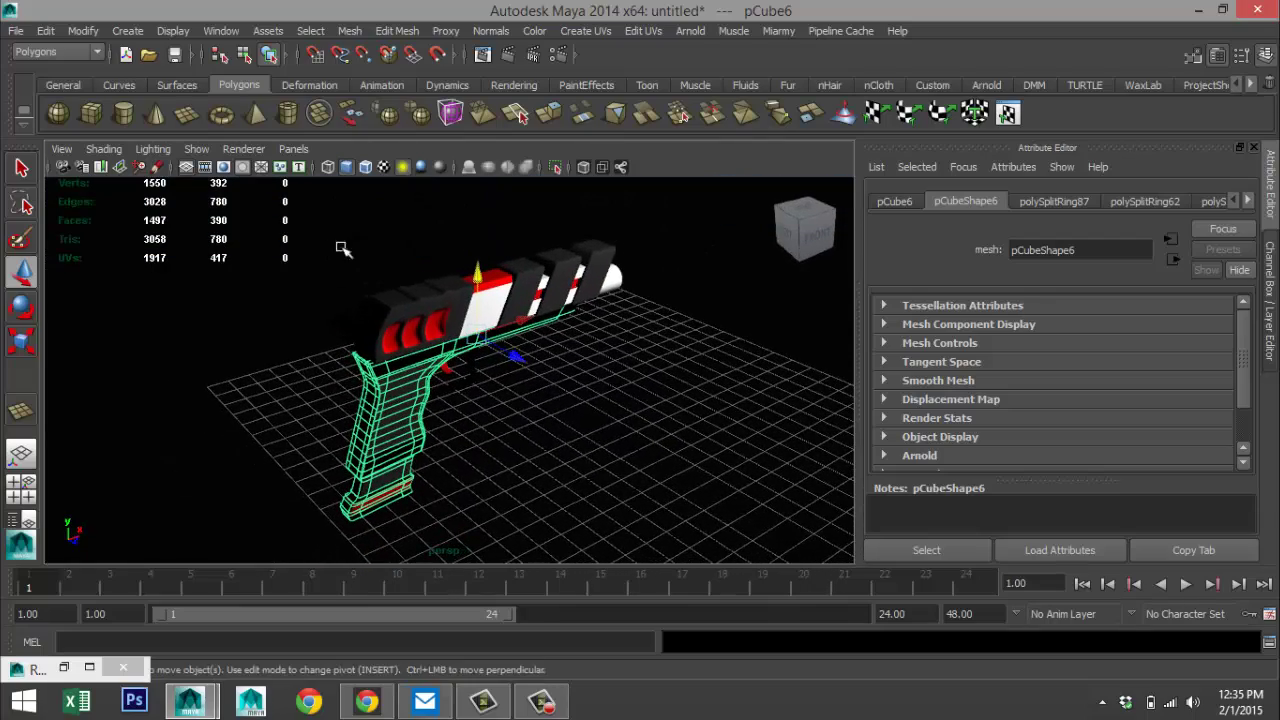
click(224, 168)
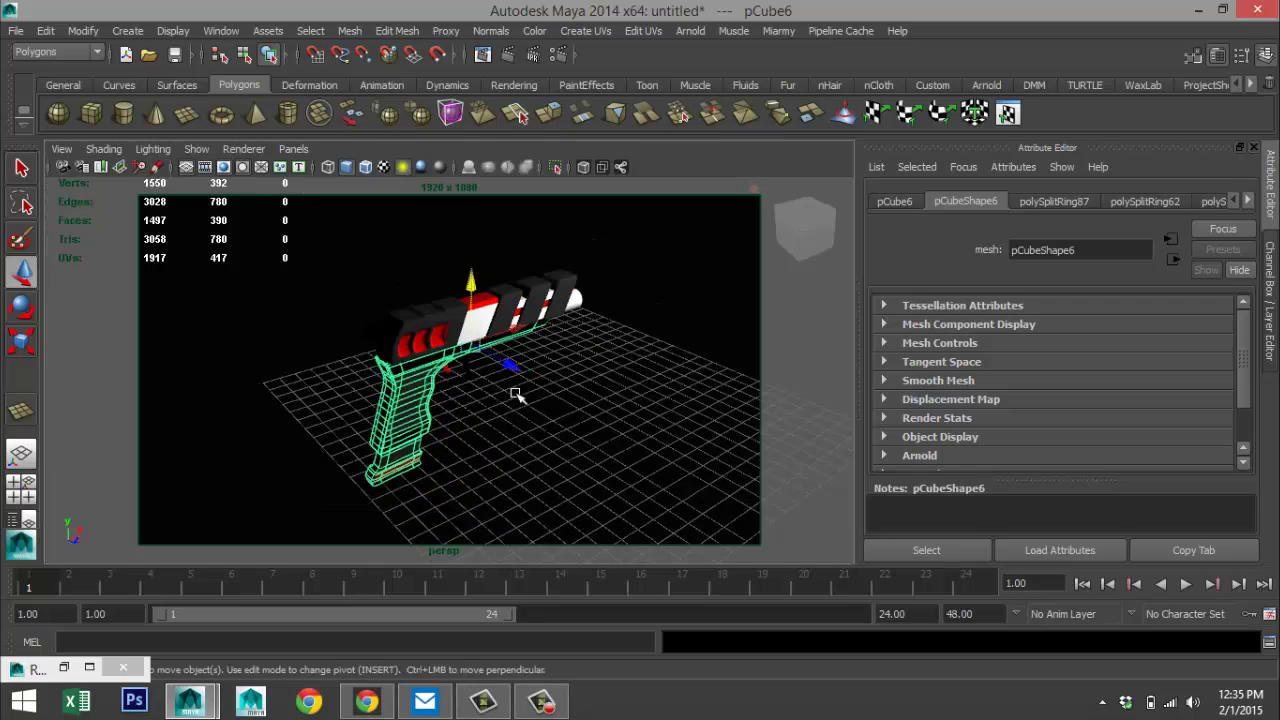
scroll(626, 433, up, 2)
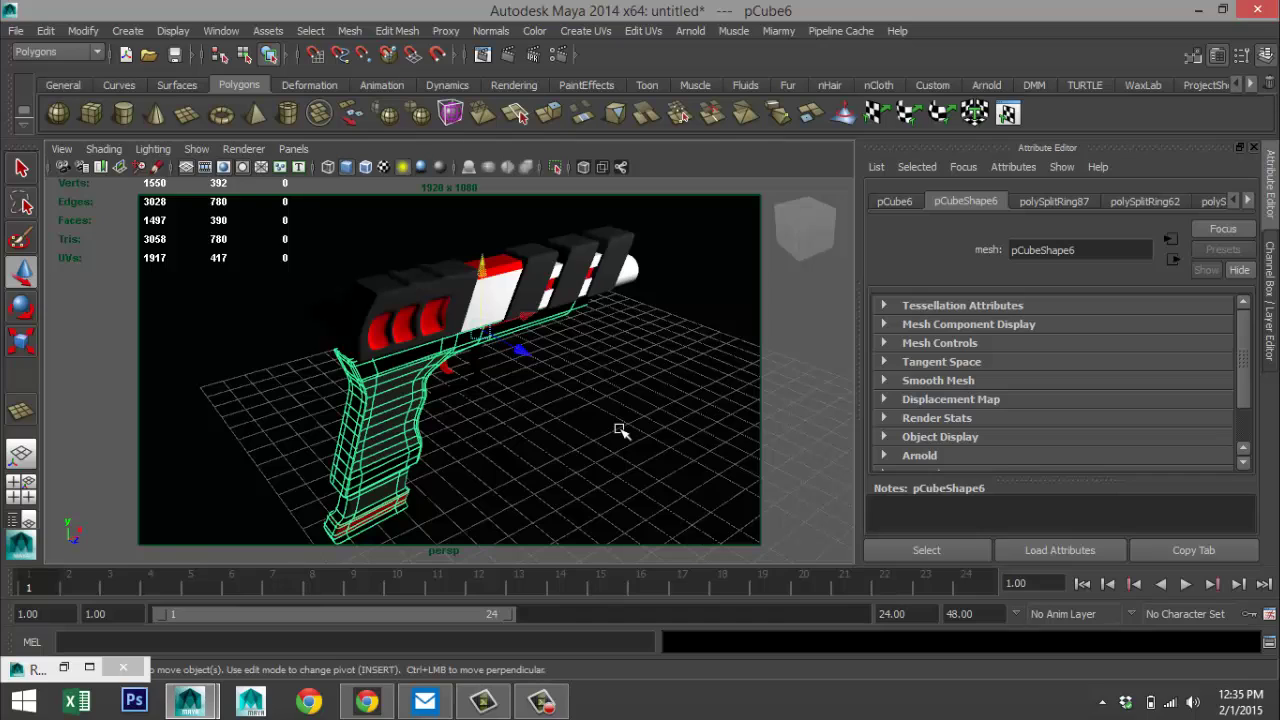
click(509, 57)
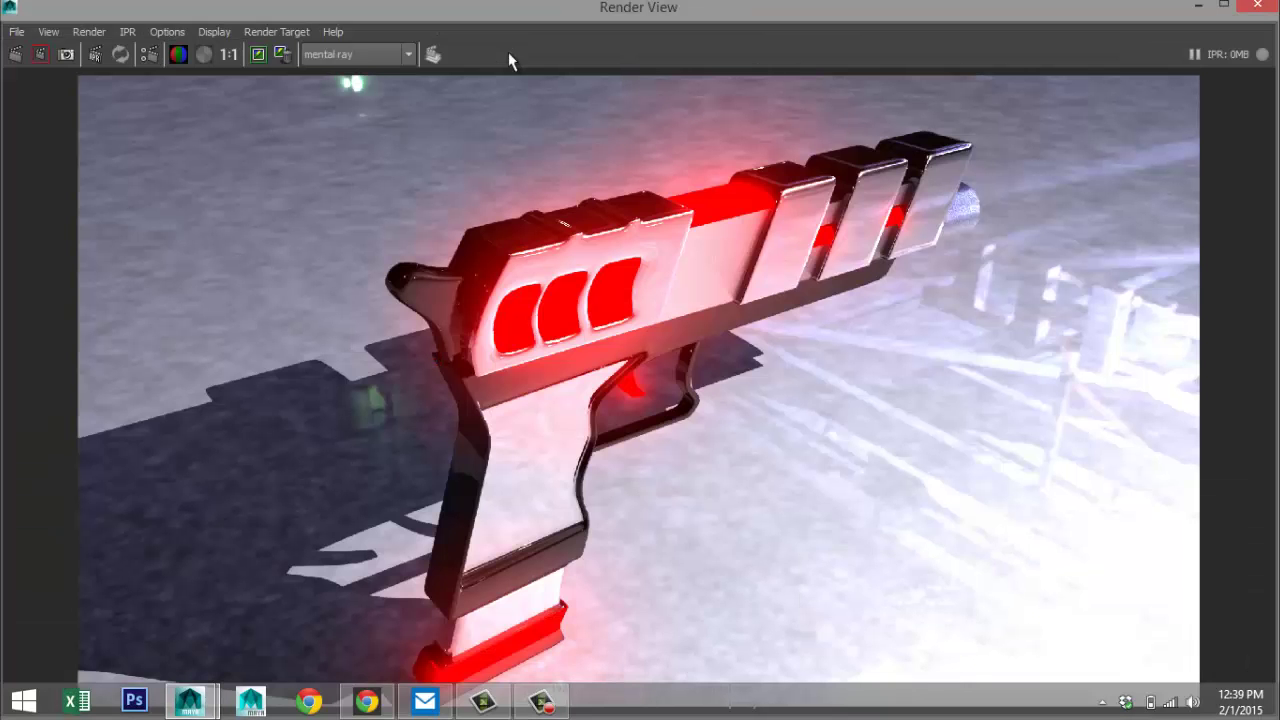